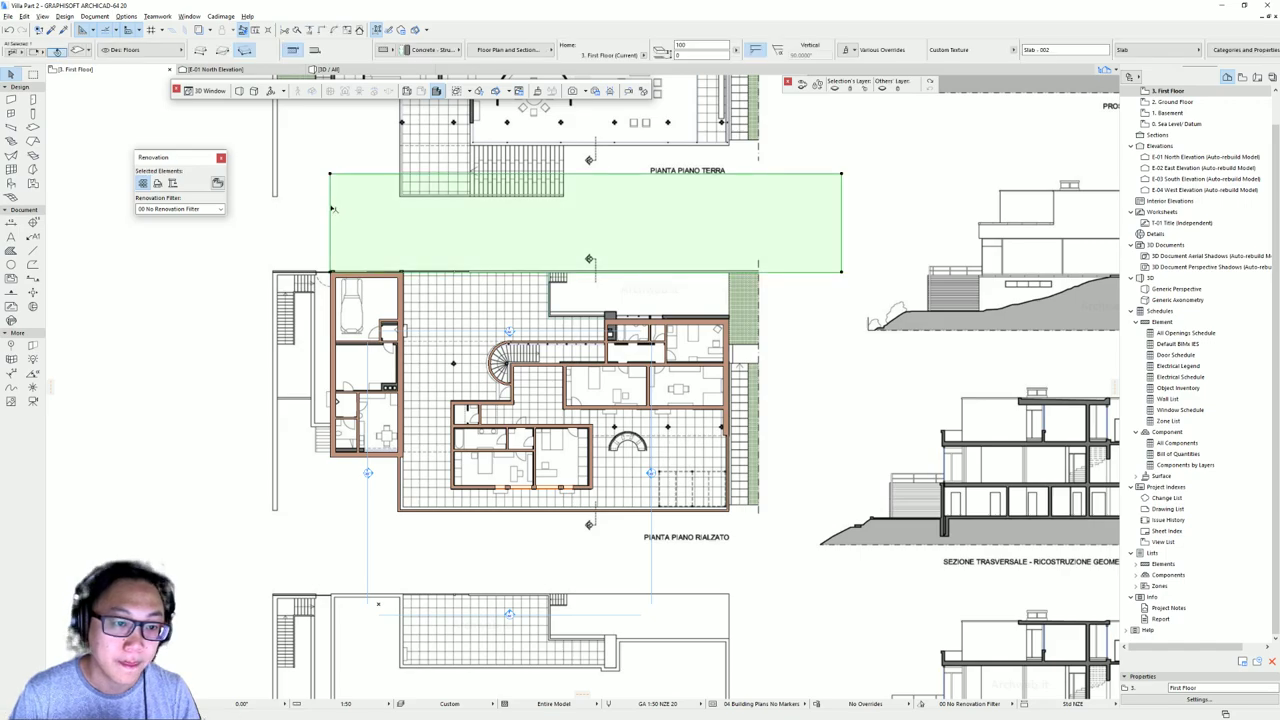
# - Extend both short ends of the selected street slab beyond the building on the first floor plan
pyautogui.click(360, 256)
pyautogui.click(249, 207)
pyautogui.scroll(-1, 930, 196)
pyautogui.moveTo(930, 196); pyautogui.dragTo(726, 227, button='middle')
pyautogui.click(735, 216)
pyautogui.click(807, 207)
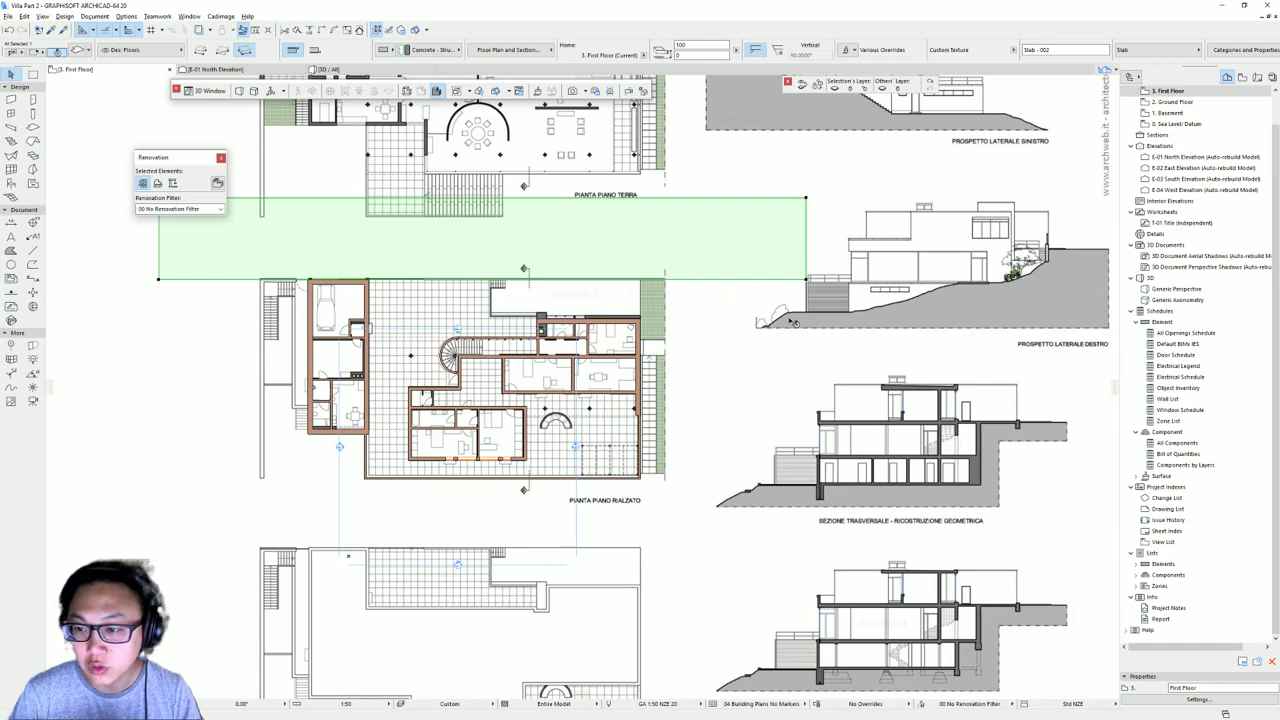
pyautogui.press('Escape')
pyautogui.moveTo(737, 315); pyautogui.dragTo(685, 325, button='middle')
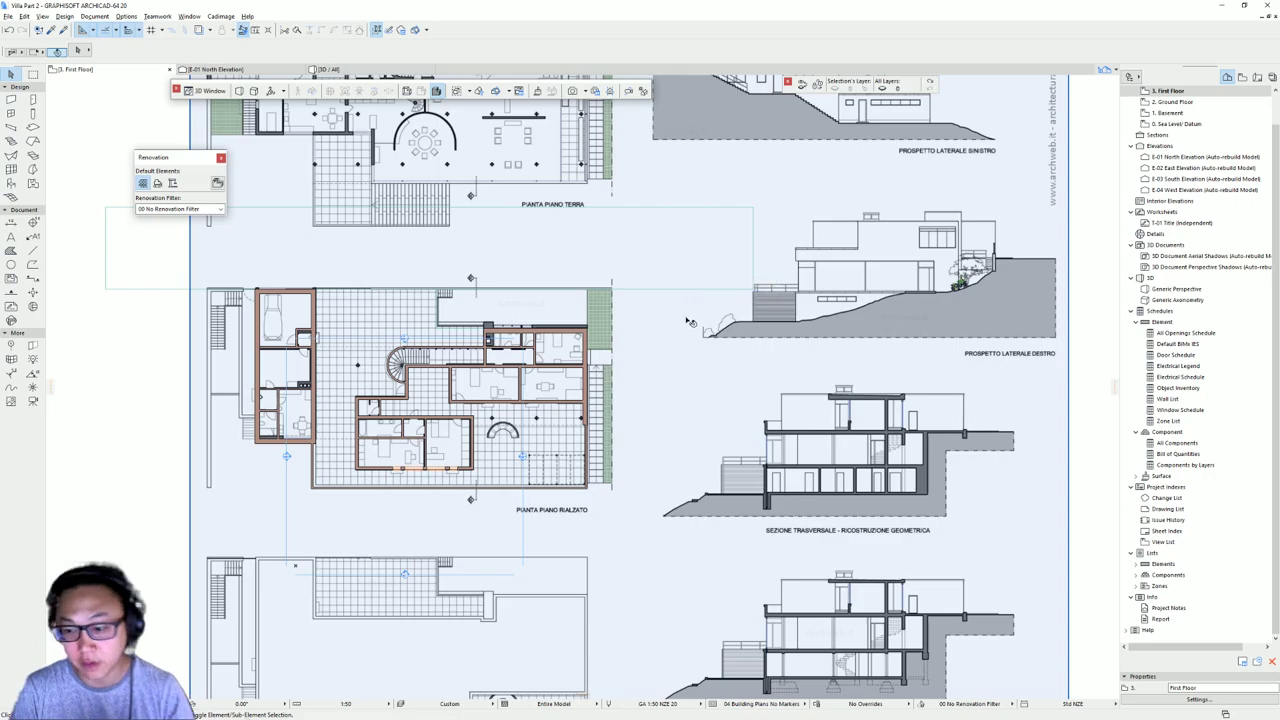
# - In the 3D view, override the street slab's top surface with Concrete - 10
pyautogui.press('F3')
pyautogui.keyDown('shift'); pyautogui.moveTo(514, 437); pyautogui.dragTo(694, 391, button='middle'); pyautogui.keyUp('shift')
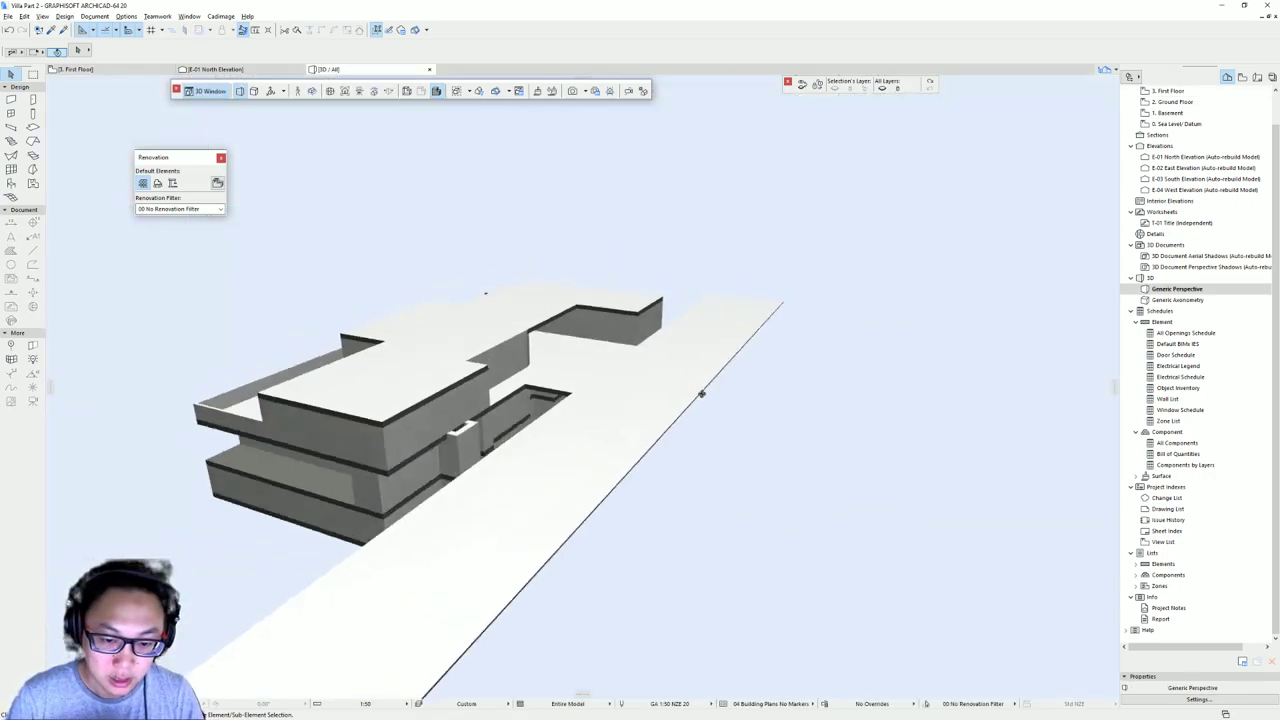
pyautogui.click(708, 362)
pyautogui.hotkey('ctrl', 't')
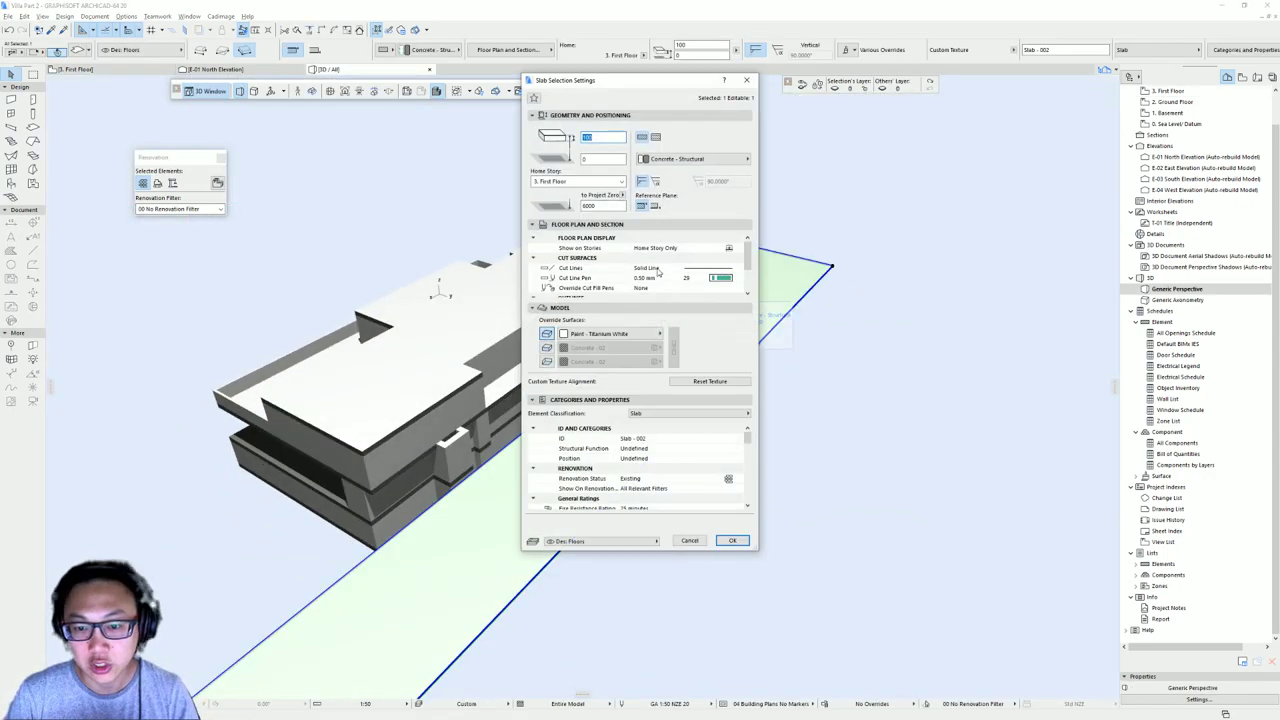
pyautogui.click(593, 335)
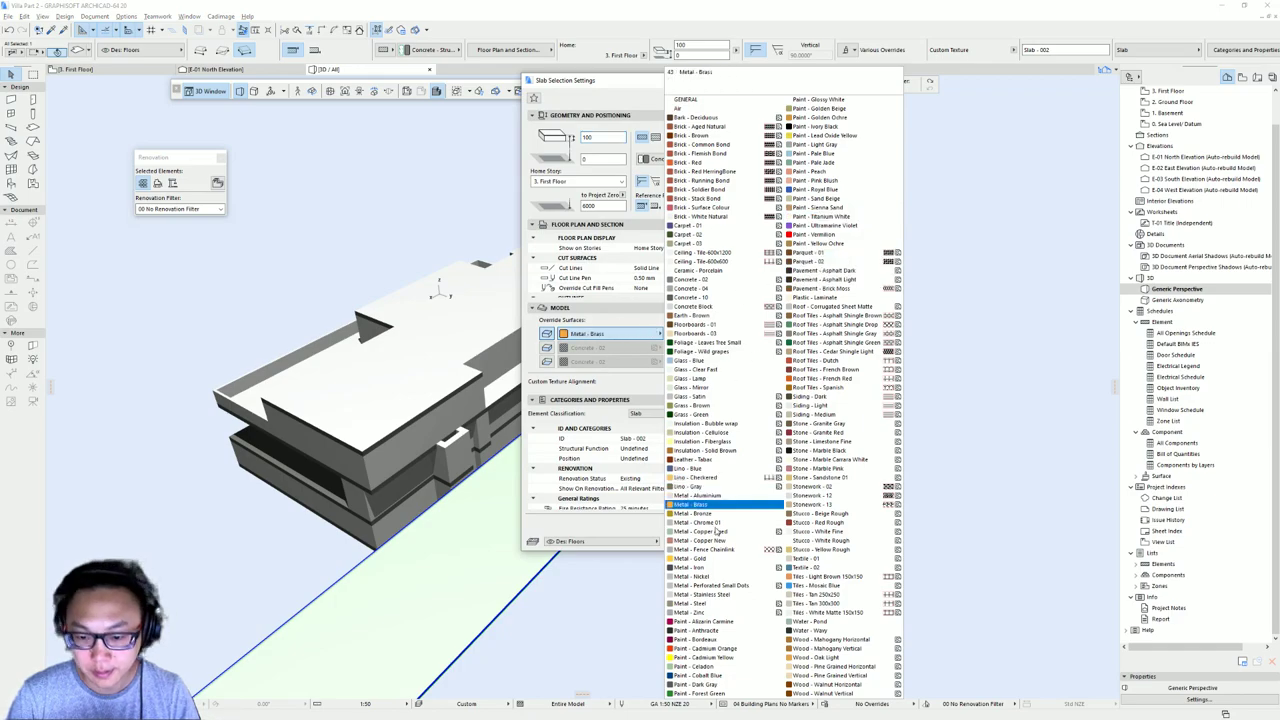
pyautogui.click(738, 299)
pyautogui.press('Return')
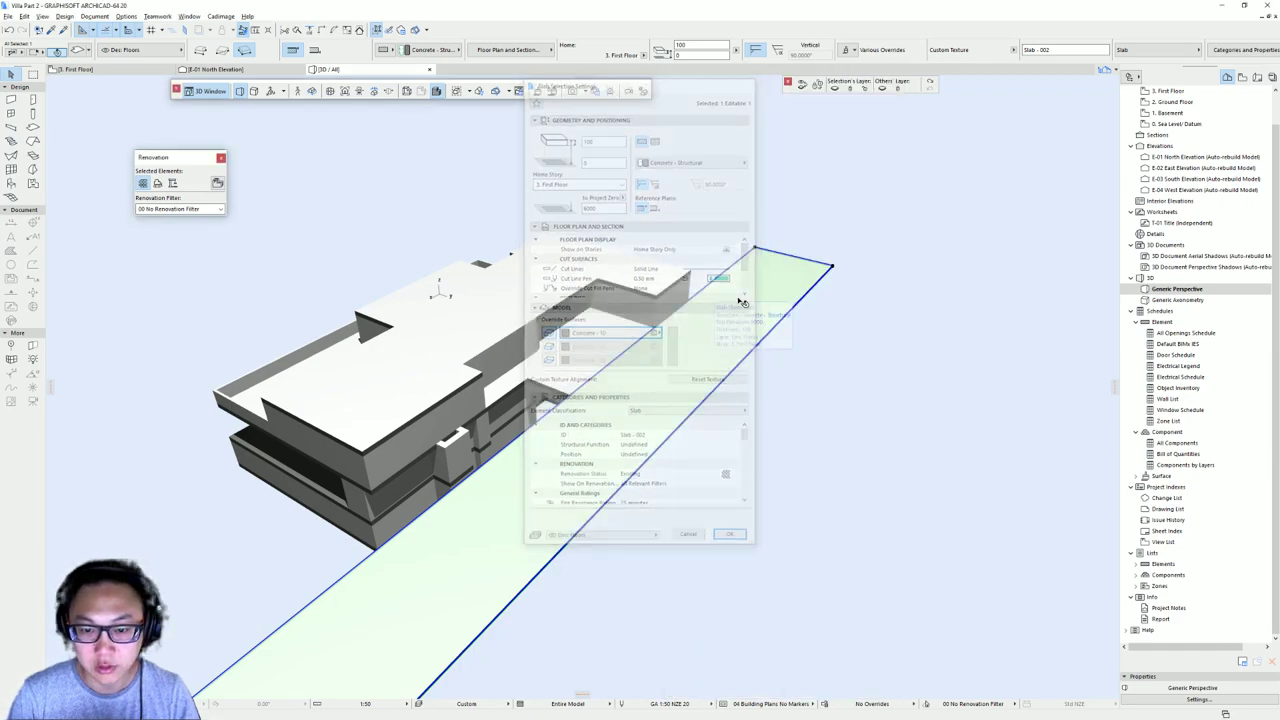
pyautogui.press('Escape')
pyautogui.press('Escape')
pyautogui.keyDown('shift'); pyautogui.moveTo(618, 428); pyautogui.dragTo(586, 414, button='middle'); pyautogui.keyUp('shift')
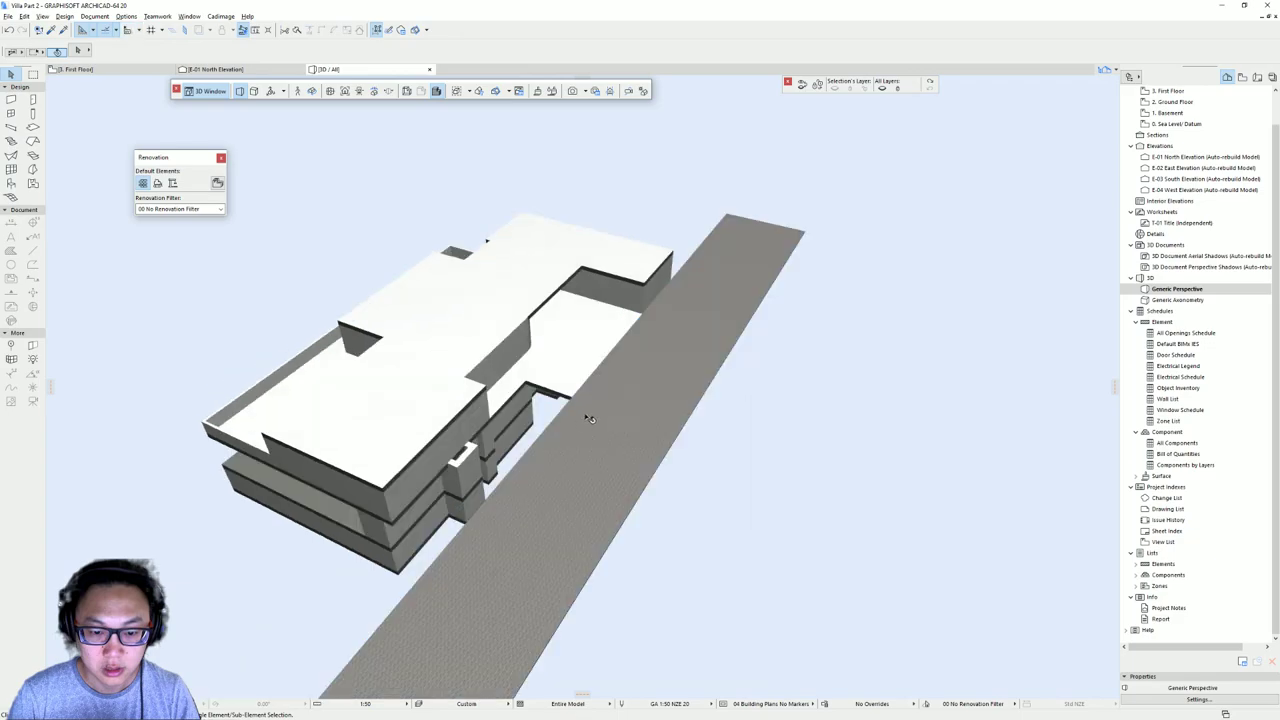
# - Pick up the street slab's settings and draw a rotated rectangular slab filling the gap between the building edge and the street slab
pyautogui.keyDown('alt'); pyautogui.click(595, 390); pyautogui.keyUp('alt')
pyautogui.scroll(2, 580, 434)
pyautogui.keyDown('shift'); pyautogui.moveTo(611, 420); pyautogui.dragTo(630, 388, button='middle'); pyautogui.keyUp('shift')
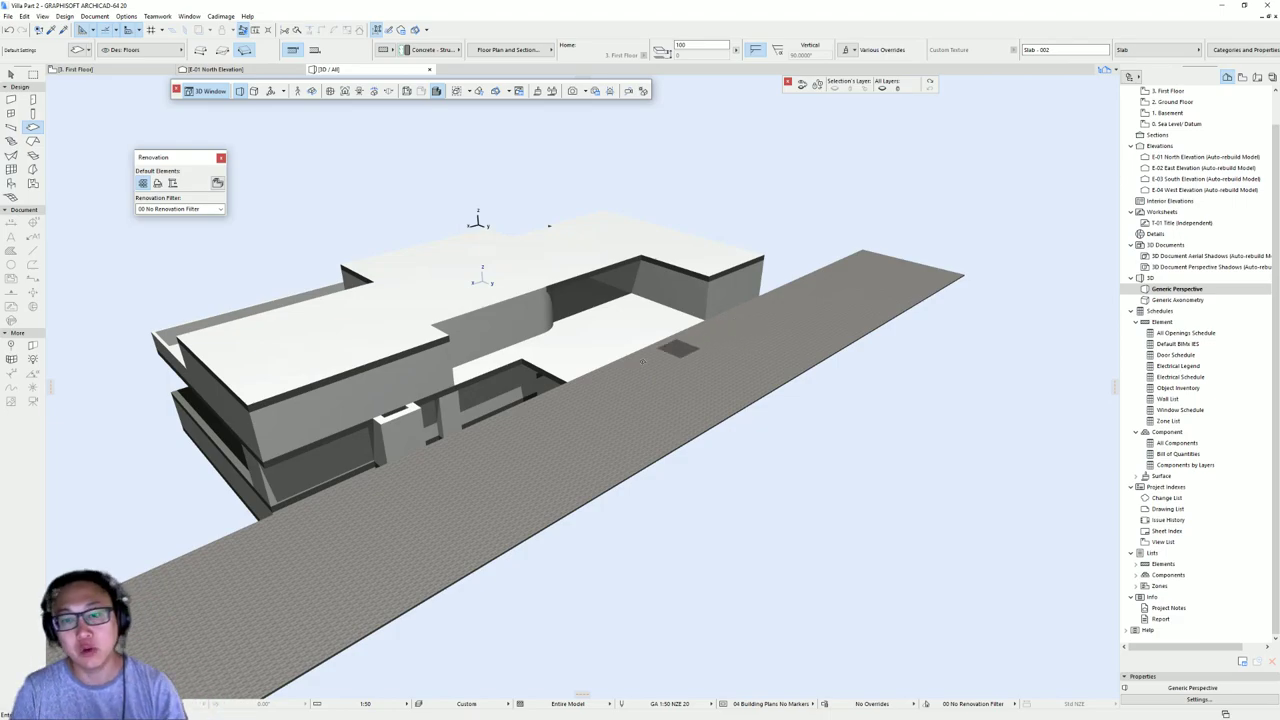
pyautogui.scroll(3, 681, 348)
pyautogui.keyDown('shift'); pyautogui.click(758, 270); pyautogui.keyUp('shift')
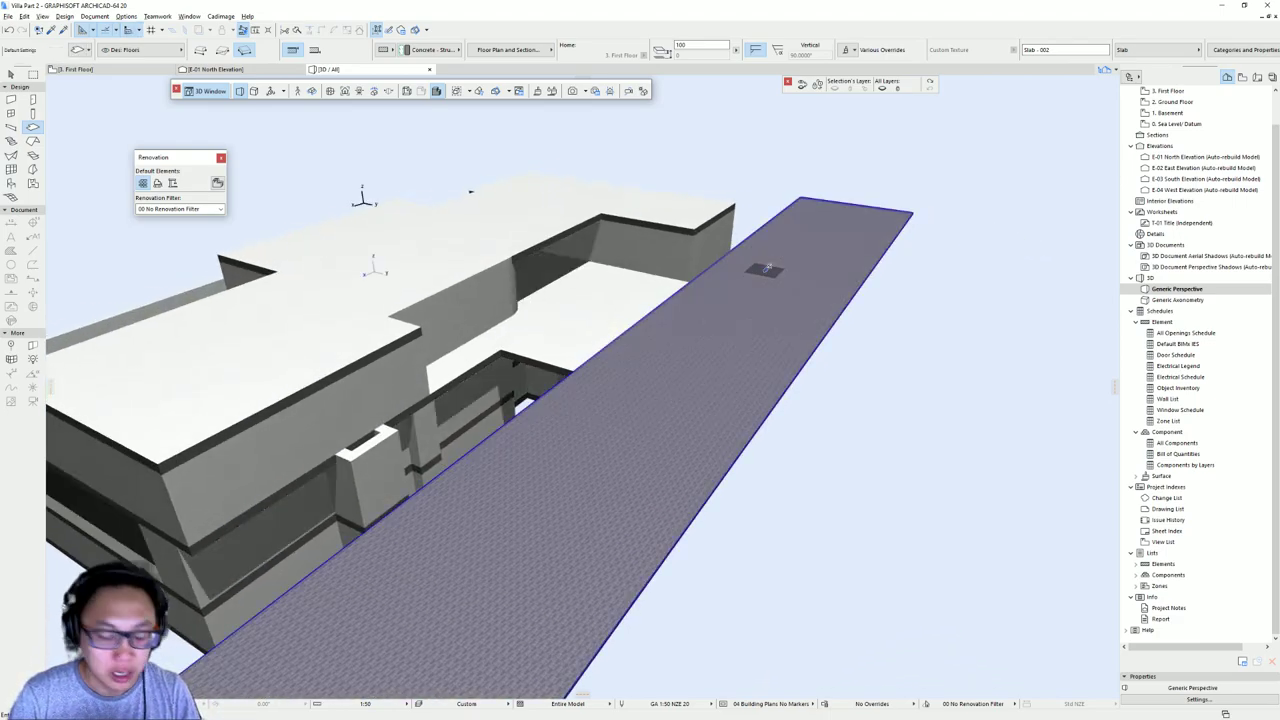
pyautogui.click(809, 175)
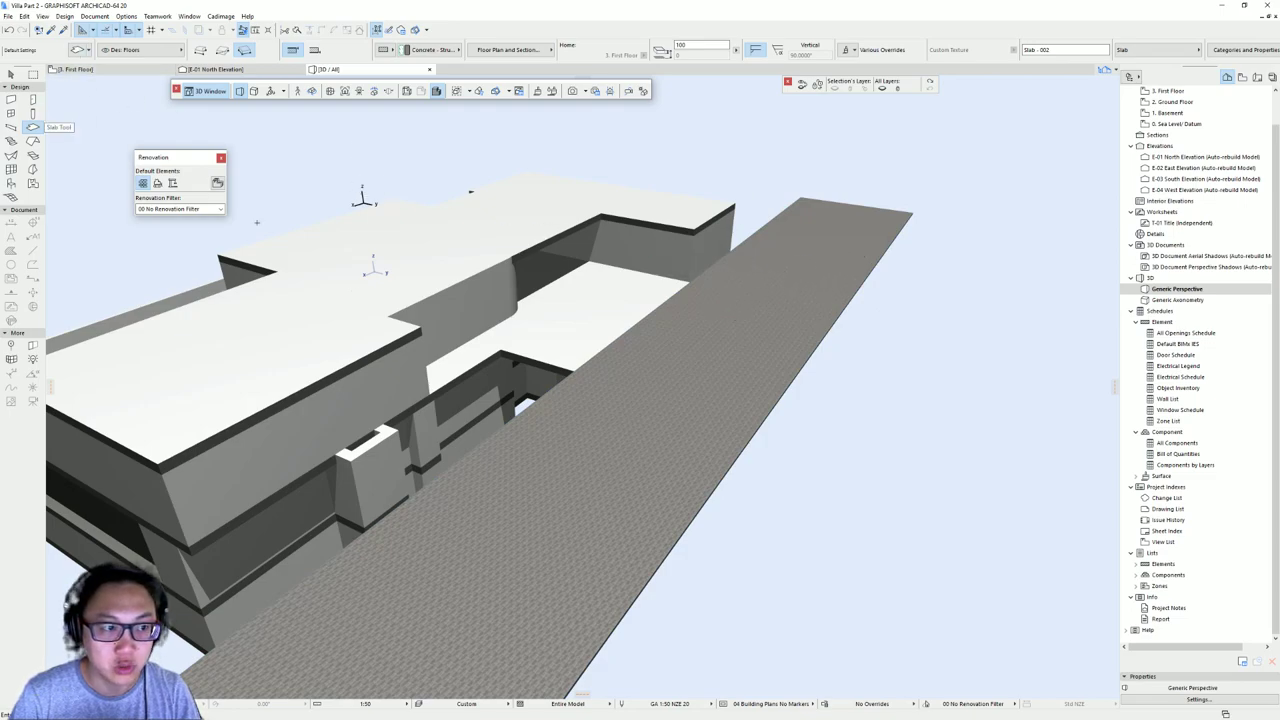
pyautogui.click(576, 370)
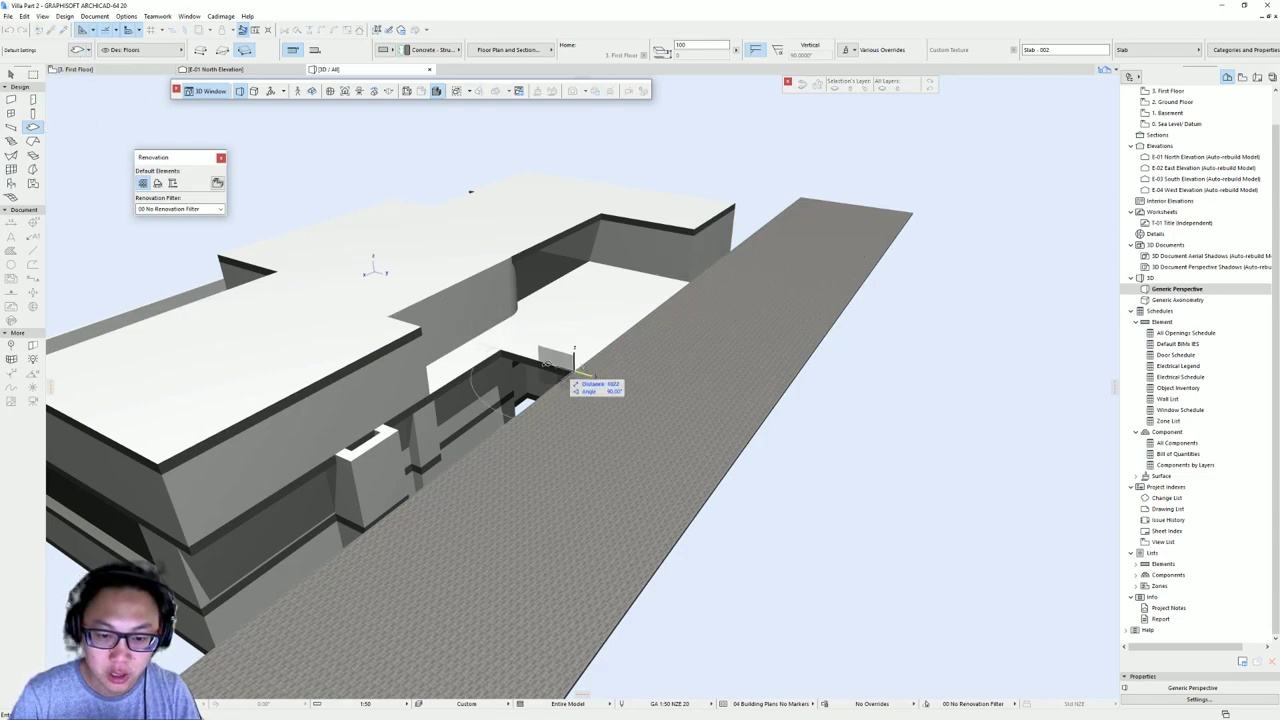
pyautogui.click(501, 350)
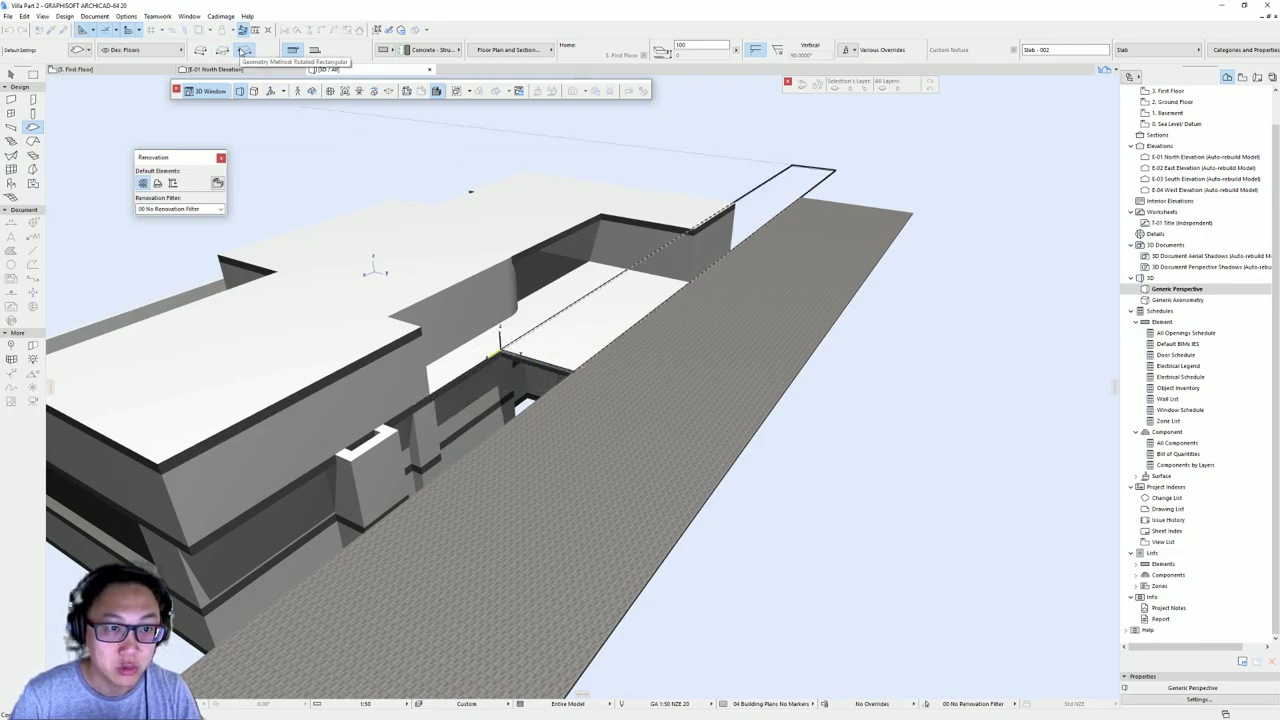
pyautogui.click(243, 51)
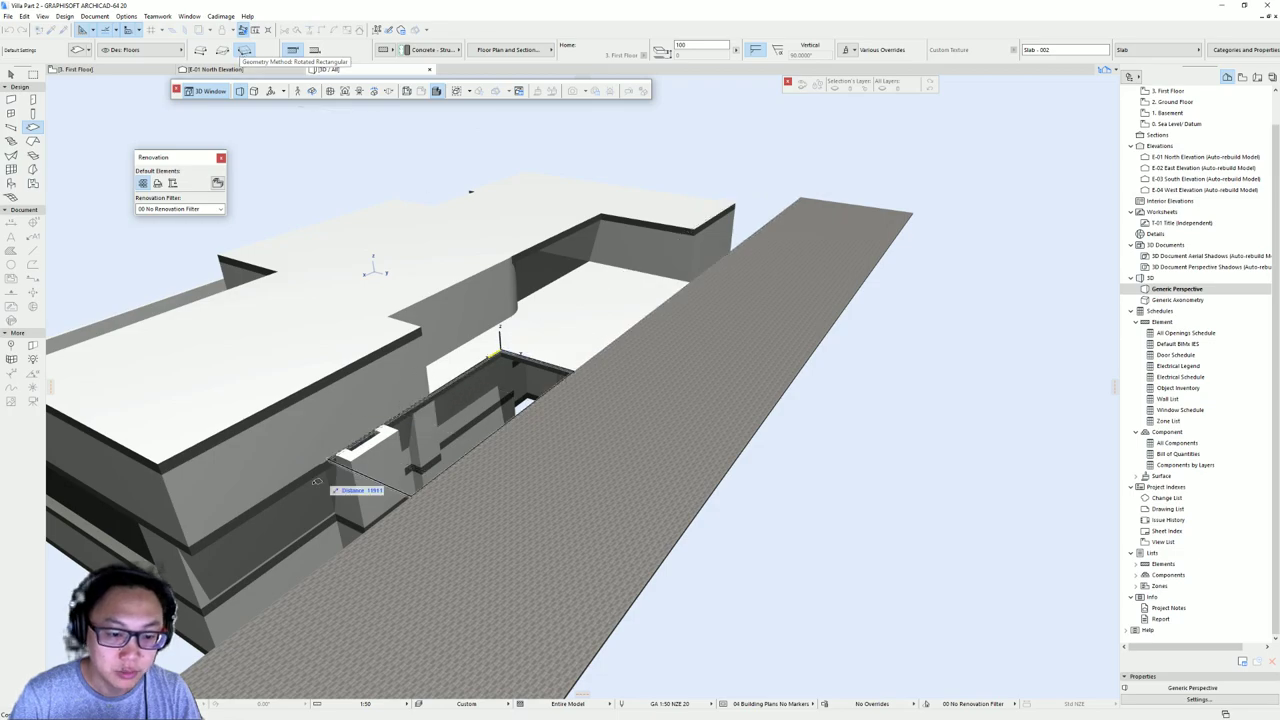
pyautogui.click(186, 548)
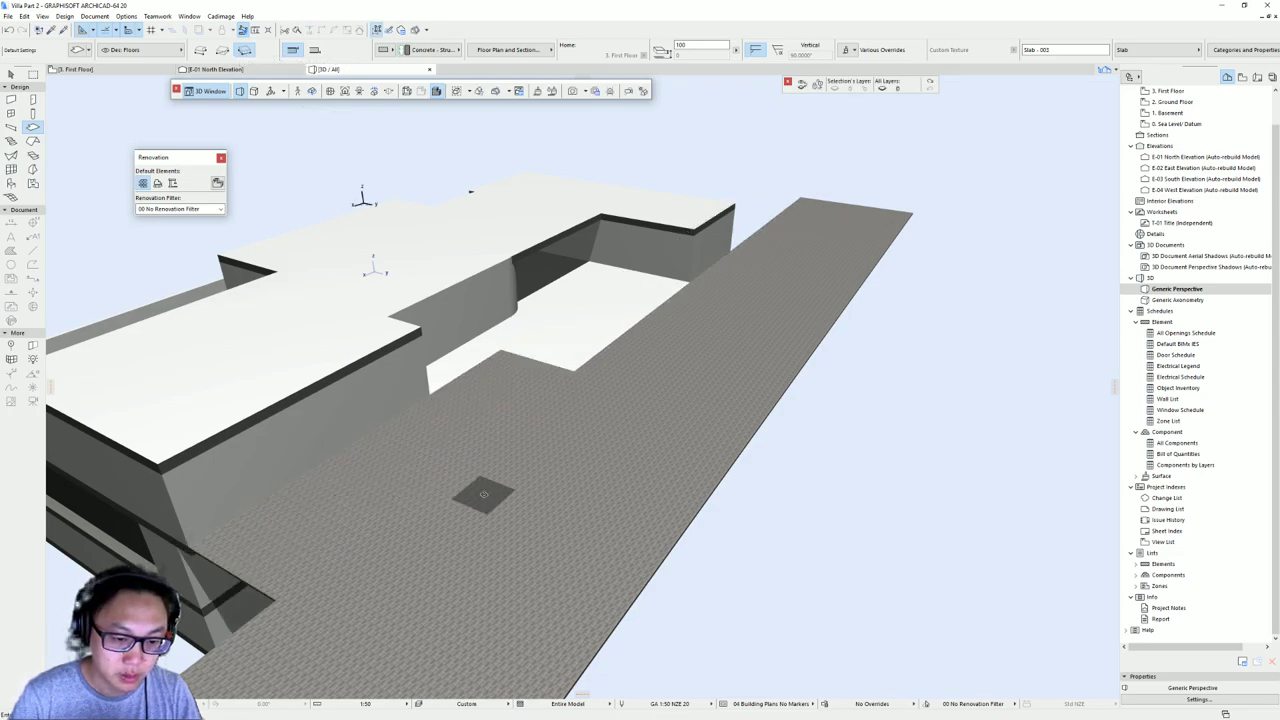
# - Lower the new infill slab vertically to an elevation of -300, aligning its underside with the bottom of the first-floor slab
pyautogui.keyDown('shift'); pyautogui.moveTo(439, 482); pyautogui.dragTo(606, 386, button='middle'); pyautogui.keyUp('shift')
pyautogui.click(290, 492)
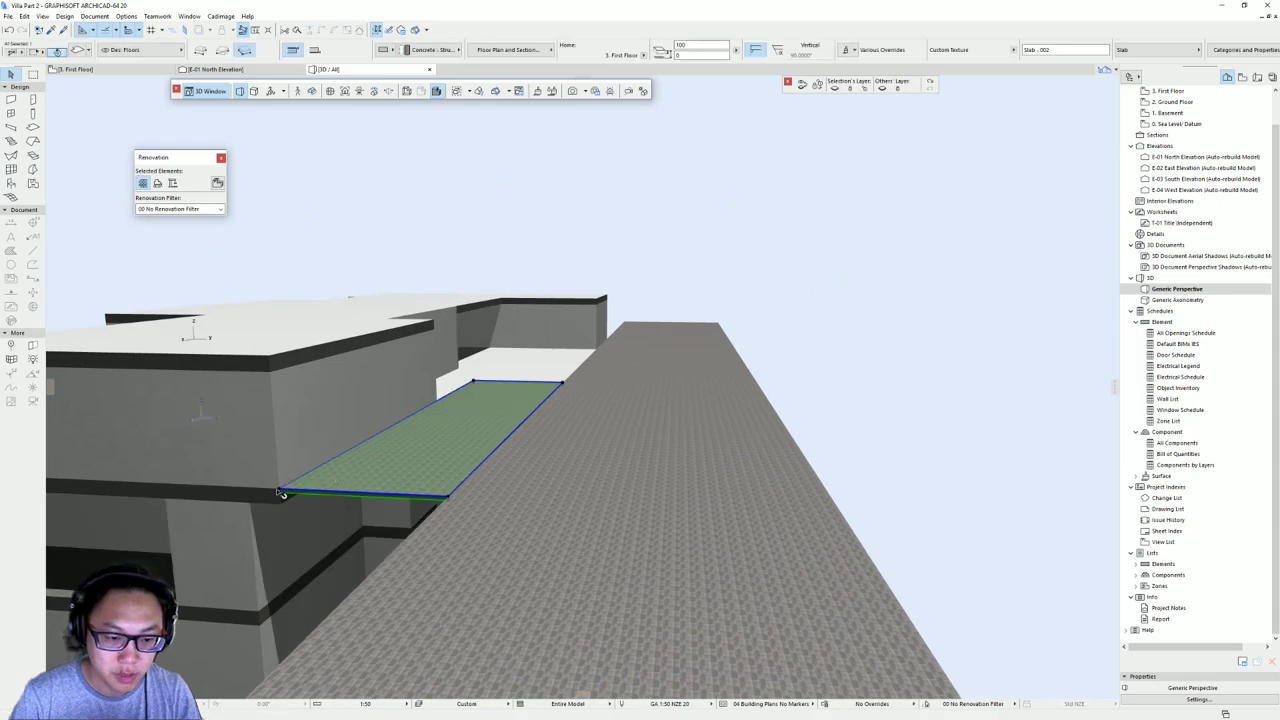
pyautogui.hotkey('ctrl', 'd')
pyautogui.click(281, 490)
pyautogui.click(281, 502)
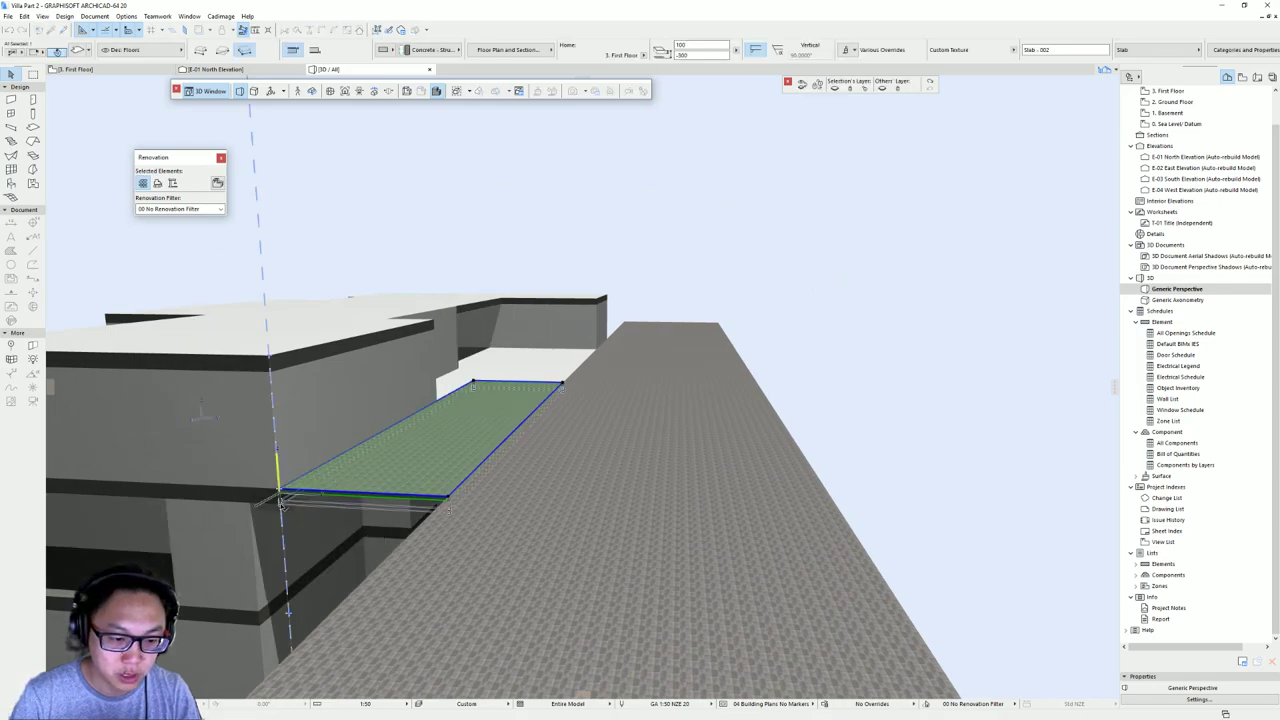
# - Set the top offset of the three short walls protruding through the infill slab to -300 from the first floor
pyautogui.click(401, 434)
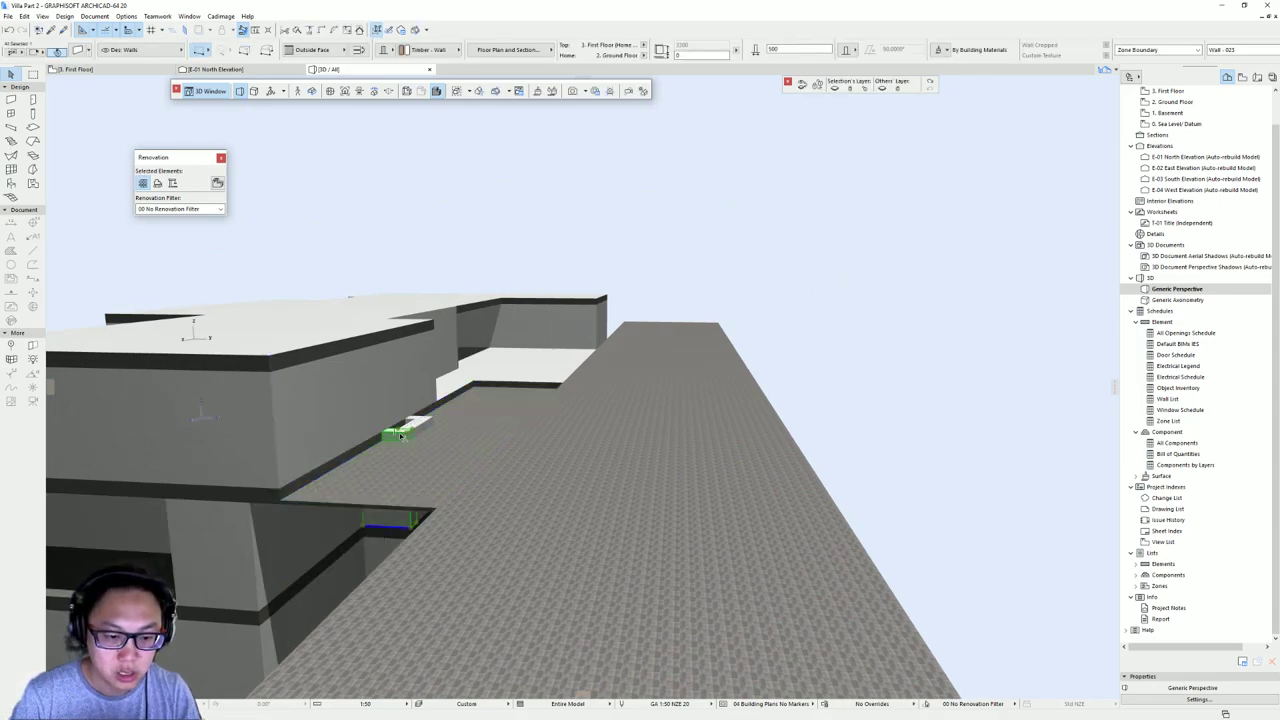
pyautogui.keyDown('shift'); pyautogui.click(420, 427); pyautogui.keyUp('shift')
pyautogui.keyDown('shift'); pyautogui.click(421, 424); pyautogui.keyUp('shift')
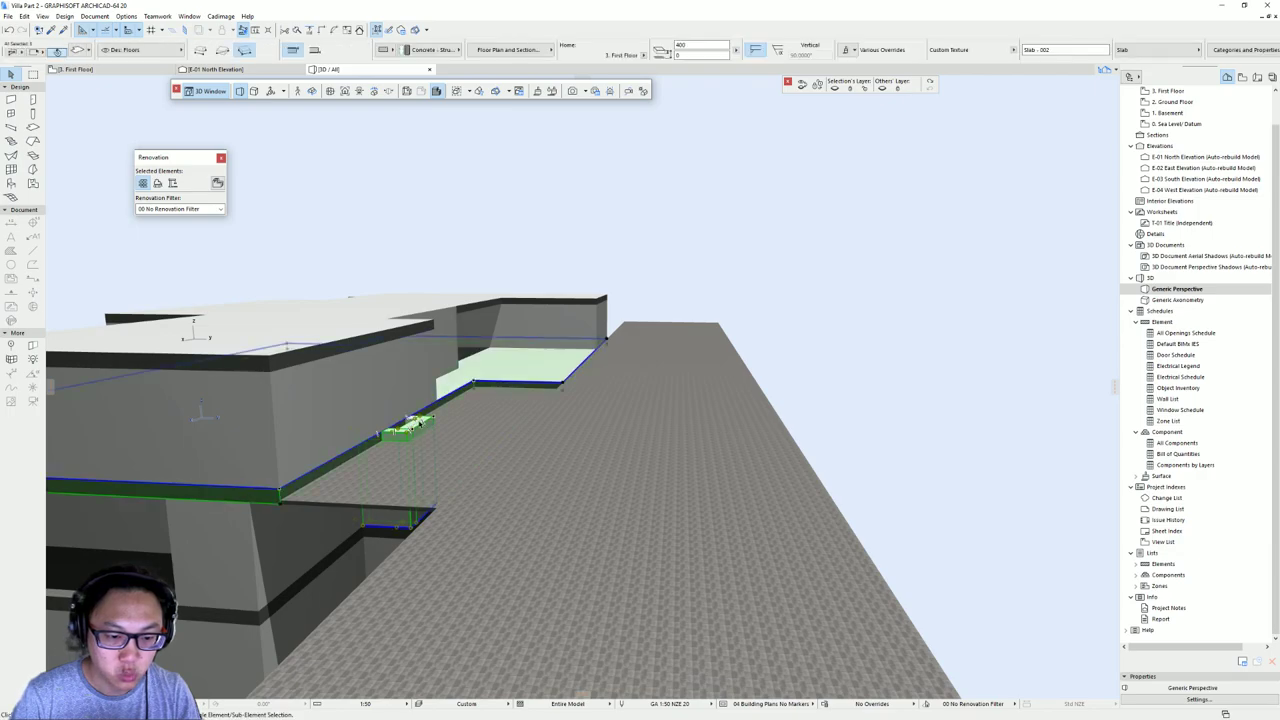
pyautogui.press('Escape')
pyautogui.scroll(2, 402, 463)
pyautogui.click(402, 452)
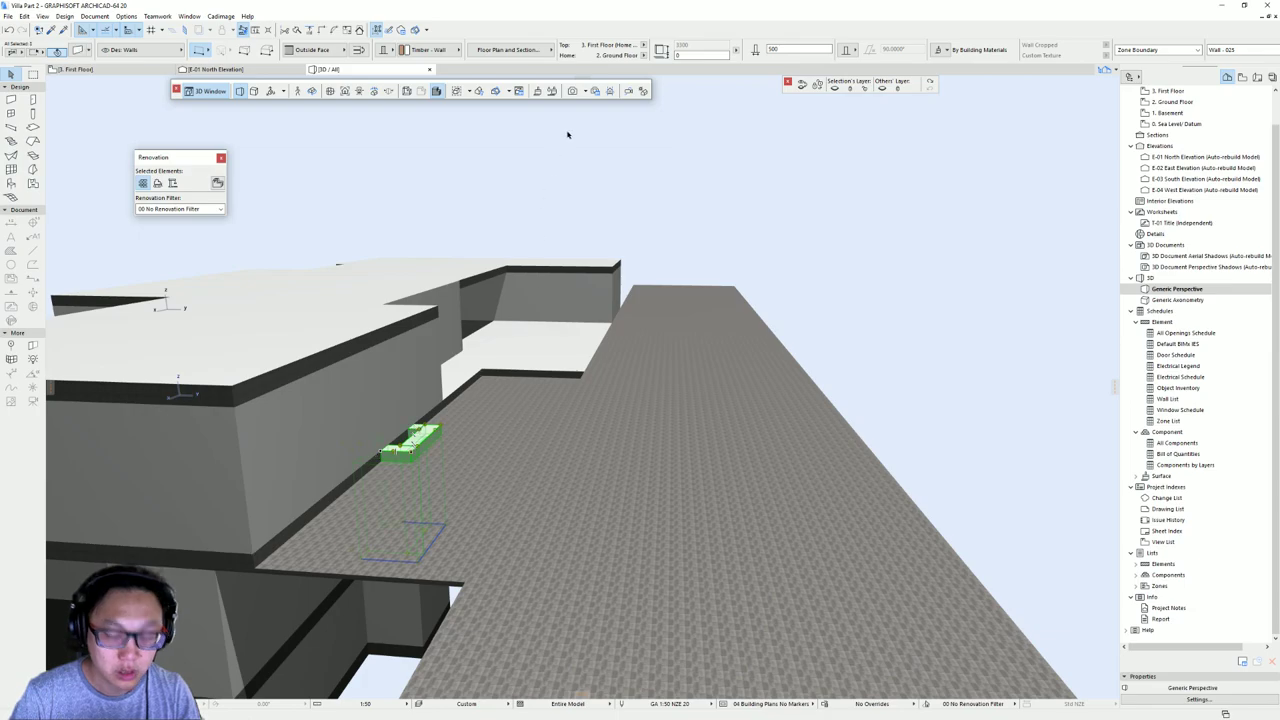
pyautogui.hotkey('ctrl', 't')
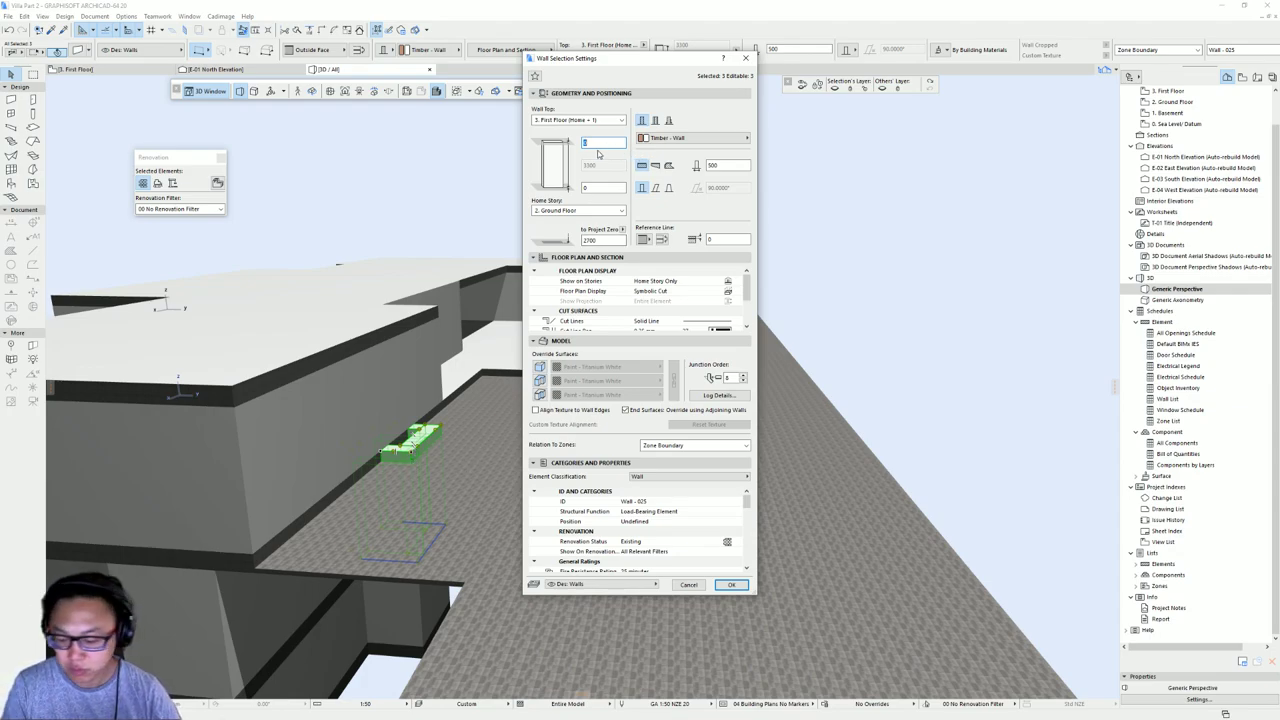
pyautogui.write('-300')
pyautogui.press('Return')
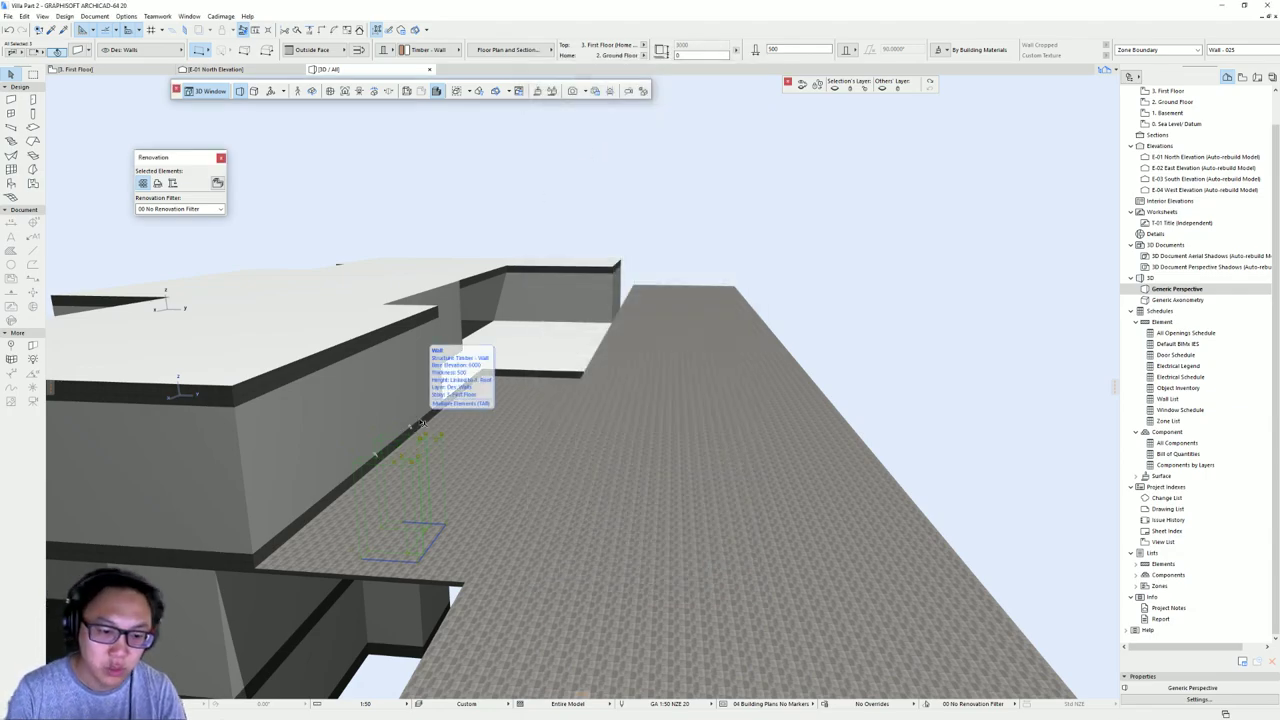
# - Try a different Ground Floor story height in the story settings and check its effect on the linked walls' settings
pyautogui.click(66, 17)
pyautogui.click(84, 43)
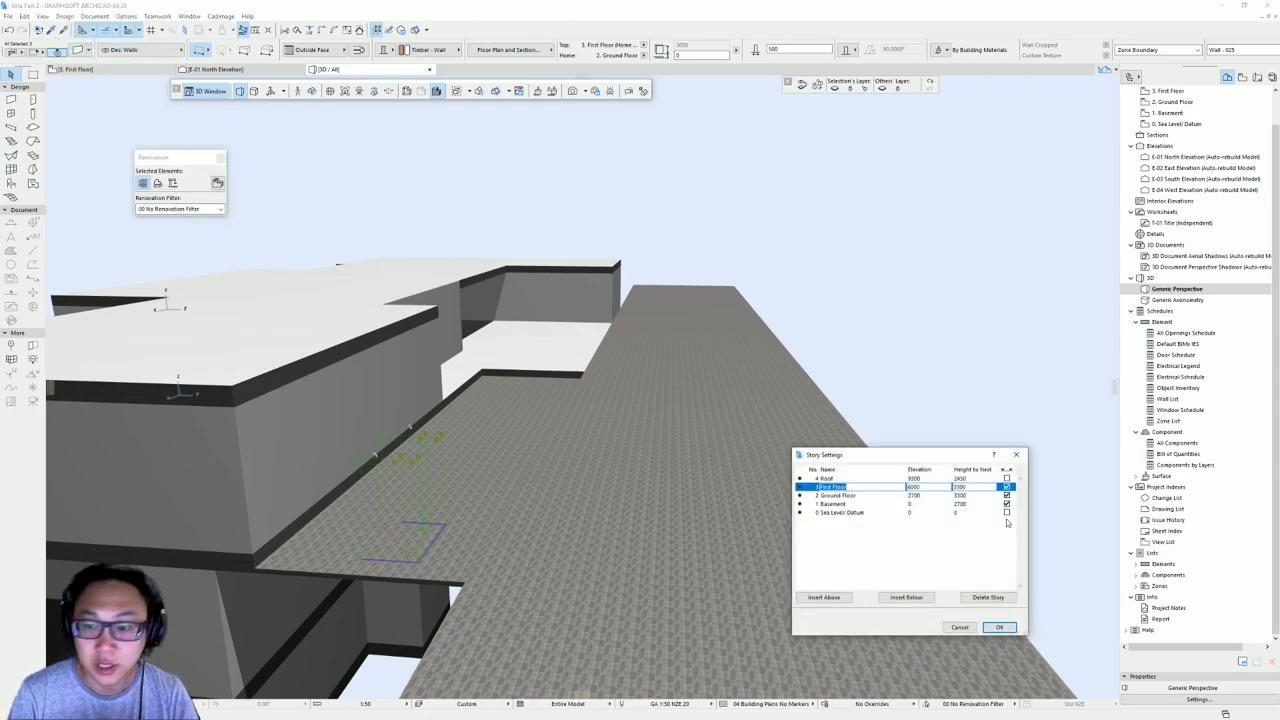
pyautogui.press('Down')
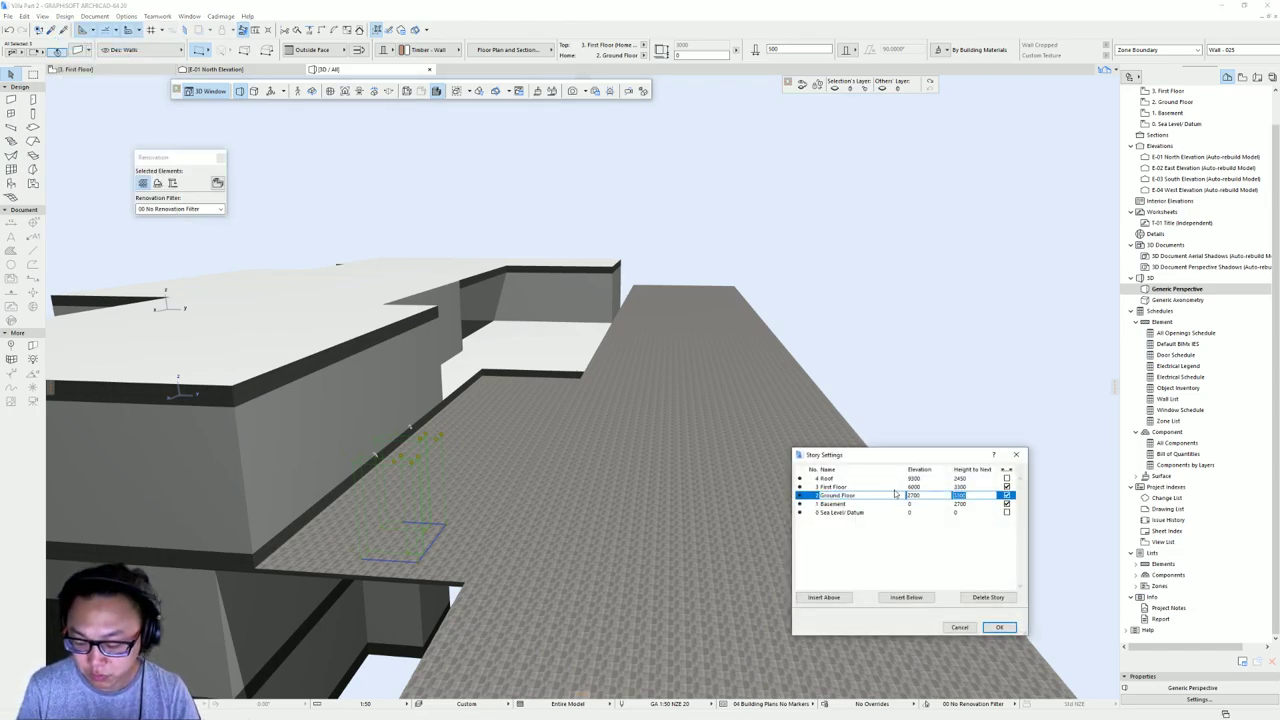
pyautogui.click(1001, 627)
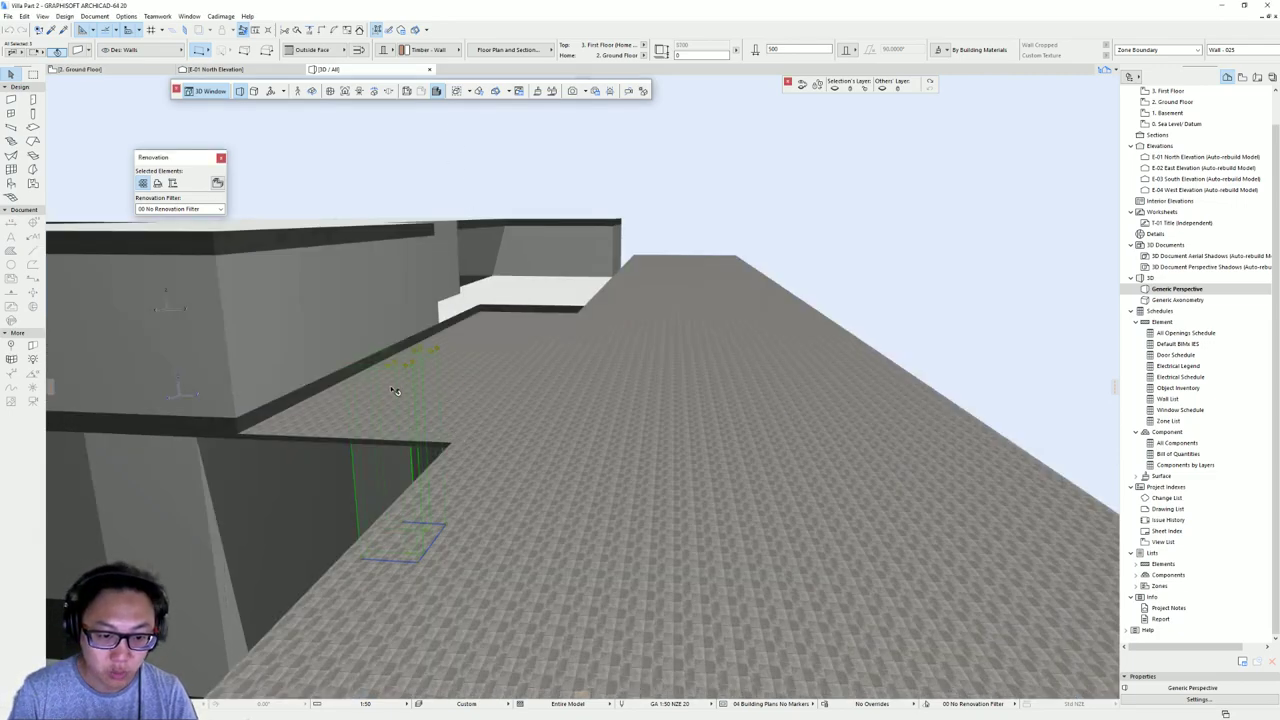
pyautogui.hotkey('ctrl', 't')
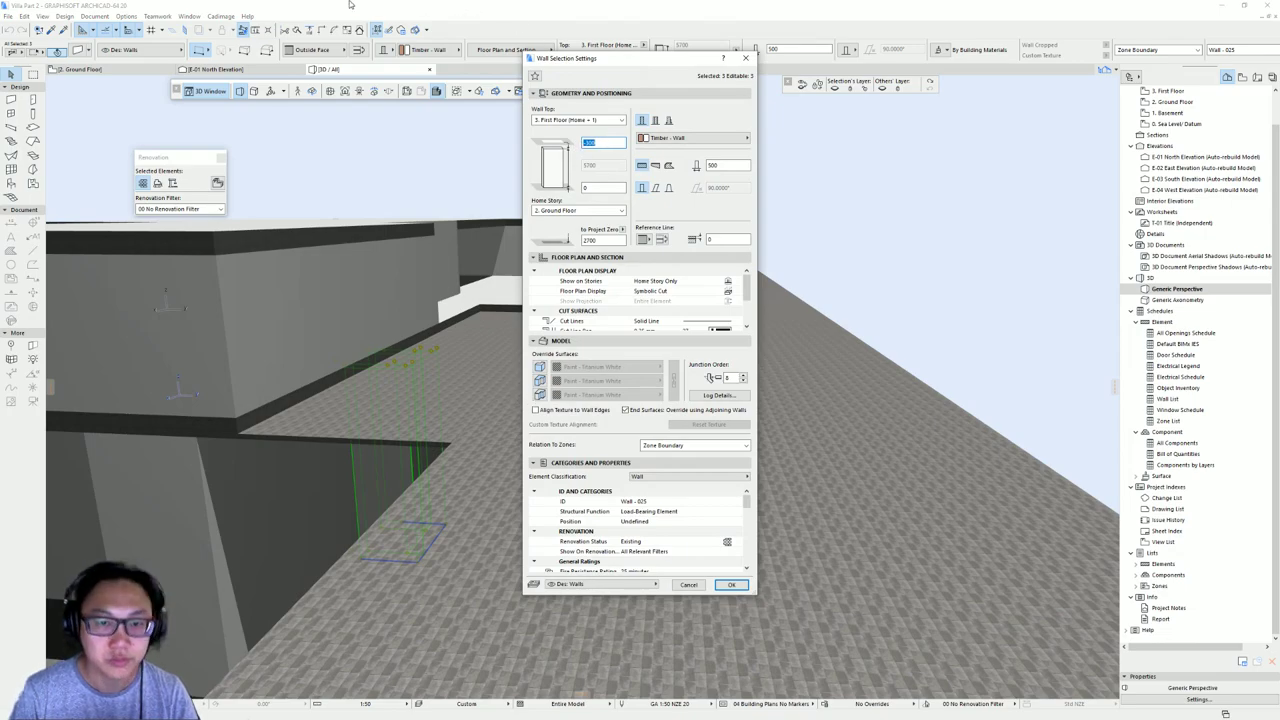
pyautogui.press('Return')
# - Restore the Ground Floor's original height to next in the story settings
pyautogui.click(63, 16)
pyautogui.click(88, 29)
pyautogui.click(967, 497)
pyautogui.press('Return')
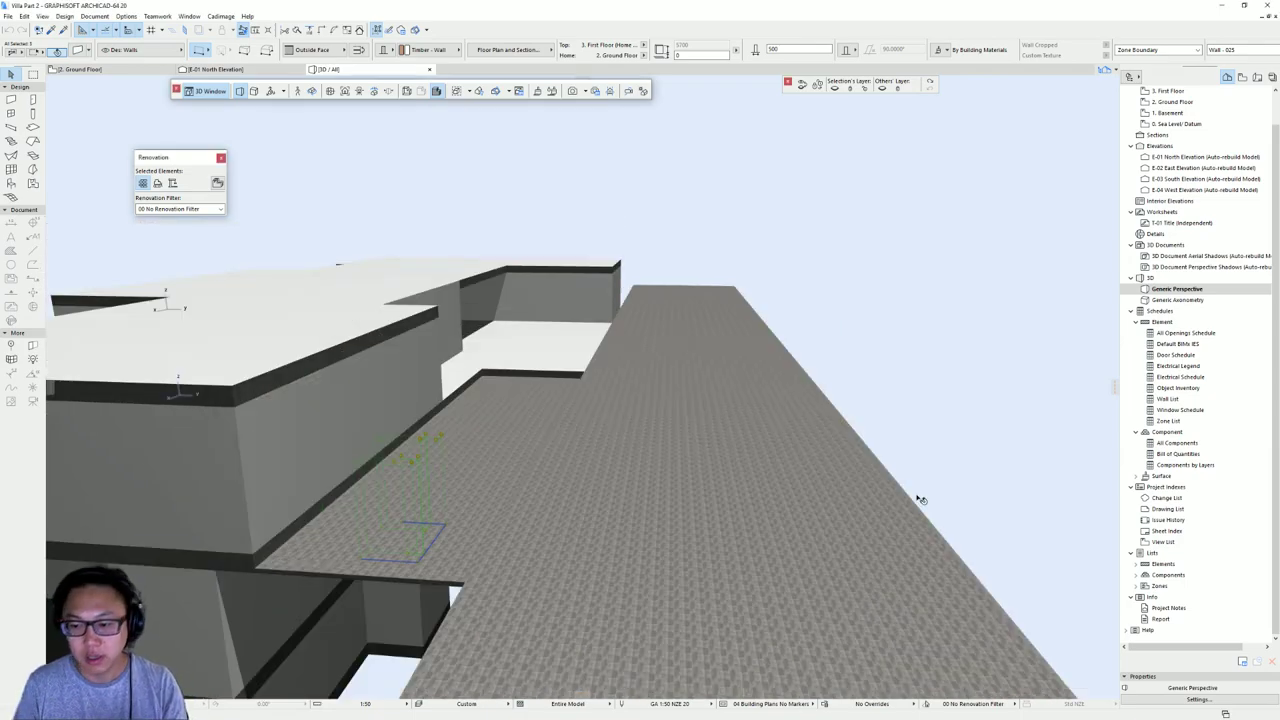
# - Set the thickness of the infill slab between the building and the street to 200
pyautogui.scroll(-4, 640, 342)
pyautogui.keyDown('shift'); pyautogui.moveTo(606, 351); pyautogui.dragTo(763, 323, button='middle'); pyautogui.keyUp('shift')
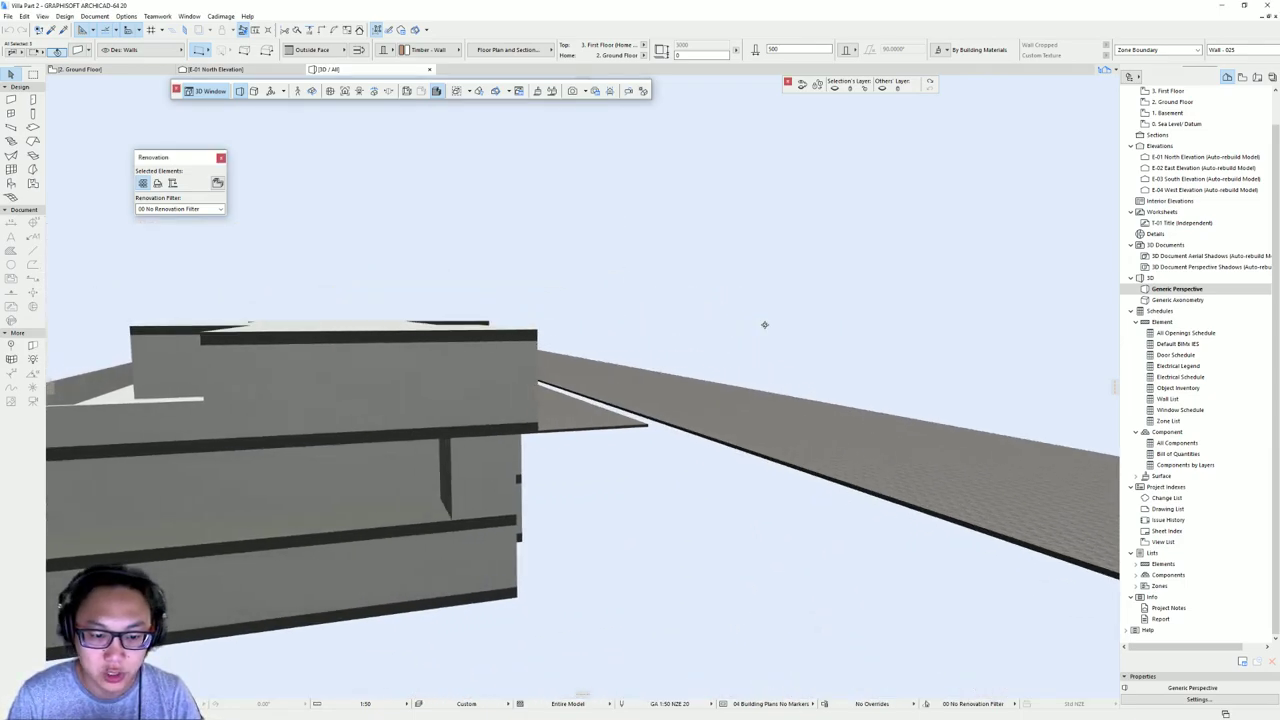
pyautogui.click(748, 306)
pyautogui.scroll(-2, 478, 338)
pyautogui.keyDown('shift'); pyautogui.moveTo(500, 340); pyautogui.dragTo(697, 313, button='middle'); pyautogui.keyUp('shift')
pyautogui.keyDown('shift'); pyautogui.moveTo(630, 423); pyautogui.dragTo(478, 440, button='middle'); pyautogui.keyUp('shift')
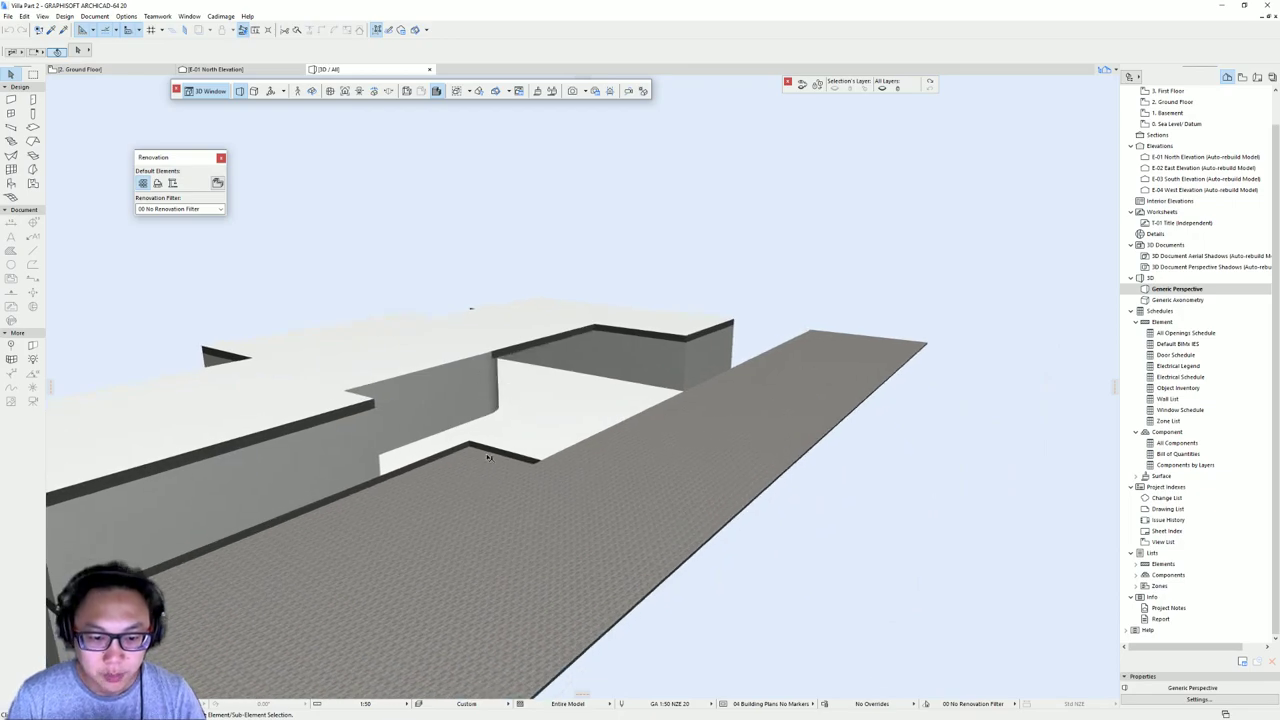
pyautogui.click(476, 462)
pyautogui.scroll(3, 320, 500)
pyautogui.keyDown('shift'); pyautogui.moveTo(273, 531); pyautogui.dragTo(471, 268, button='middle'); pyautogui.keyUp('shift')
pyautogui.click(707, 44)
pyautogui.write('200')
pyautogui.press('Return')
# - Raise the thickened infill slab vertically to an elevation of -200
pyautogui.moveTo(281, 584); pyautogui.dragTo(346, 531, button='middle')
pyautogui.hotkey('ctrl', 'd')
pyautogui.click(354, 516)
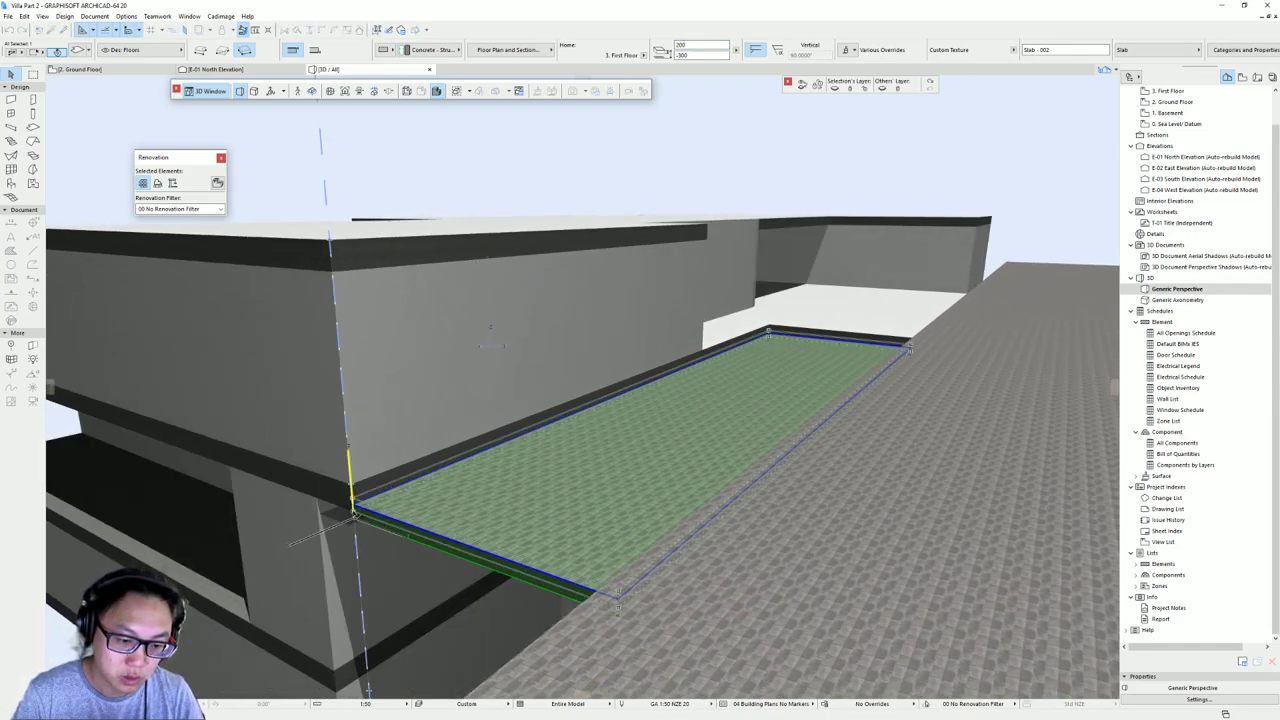
# - Override the infill slab's top surface with Tiles - Tan 300x300
pyautogui.hotkey('ctrl', 't')
pyautogui.click(601, 336)
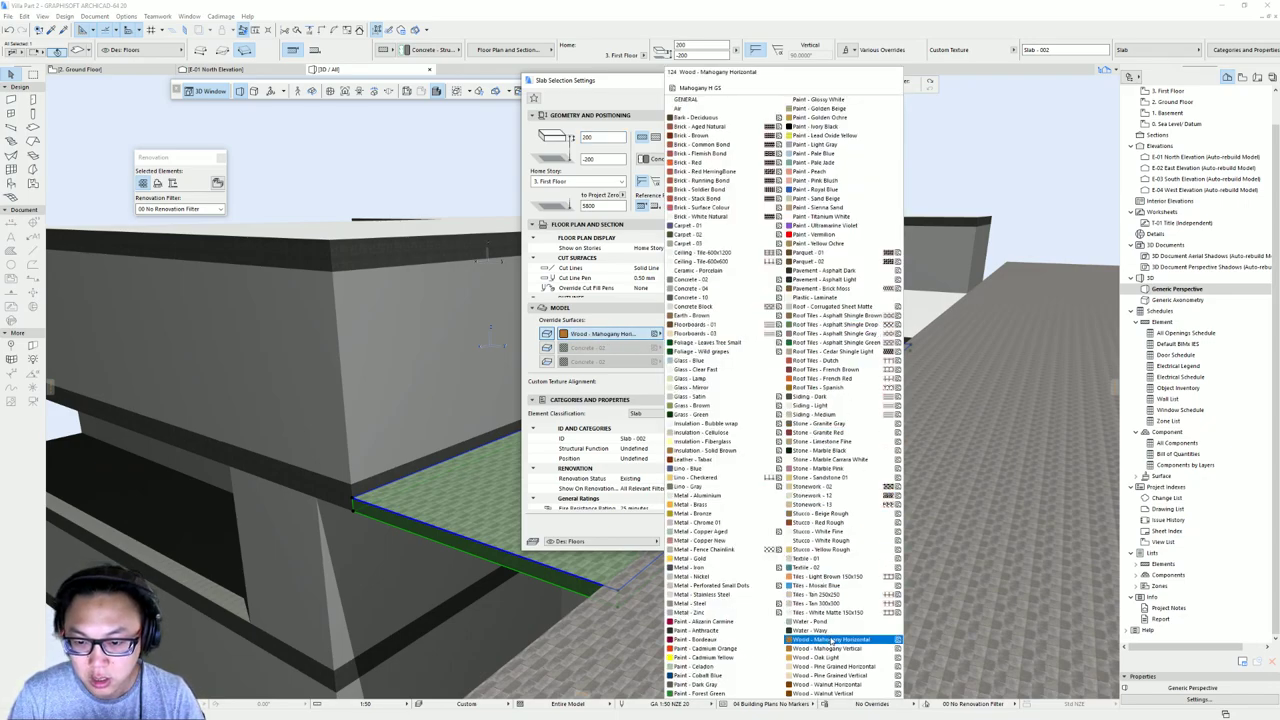
pyautogui.click(858, 605)
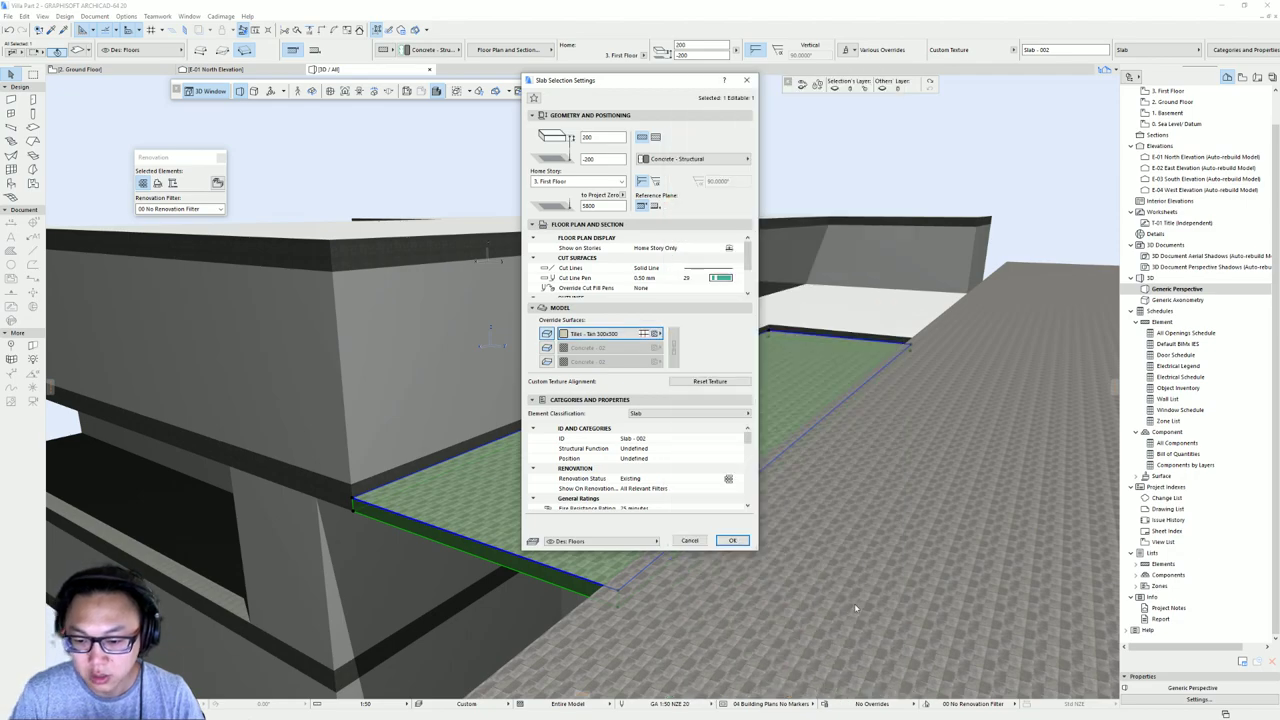
pyautogui.click(734, 540)
pyautogui.press('Escape')
pyautogui.keyDown('shift'); pyautogui.moveTo(671, 291); pyautogui.dragTo(708, 397, button='middle'); pyautogui.keyUp('shift')
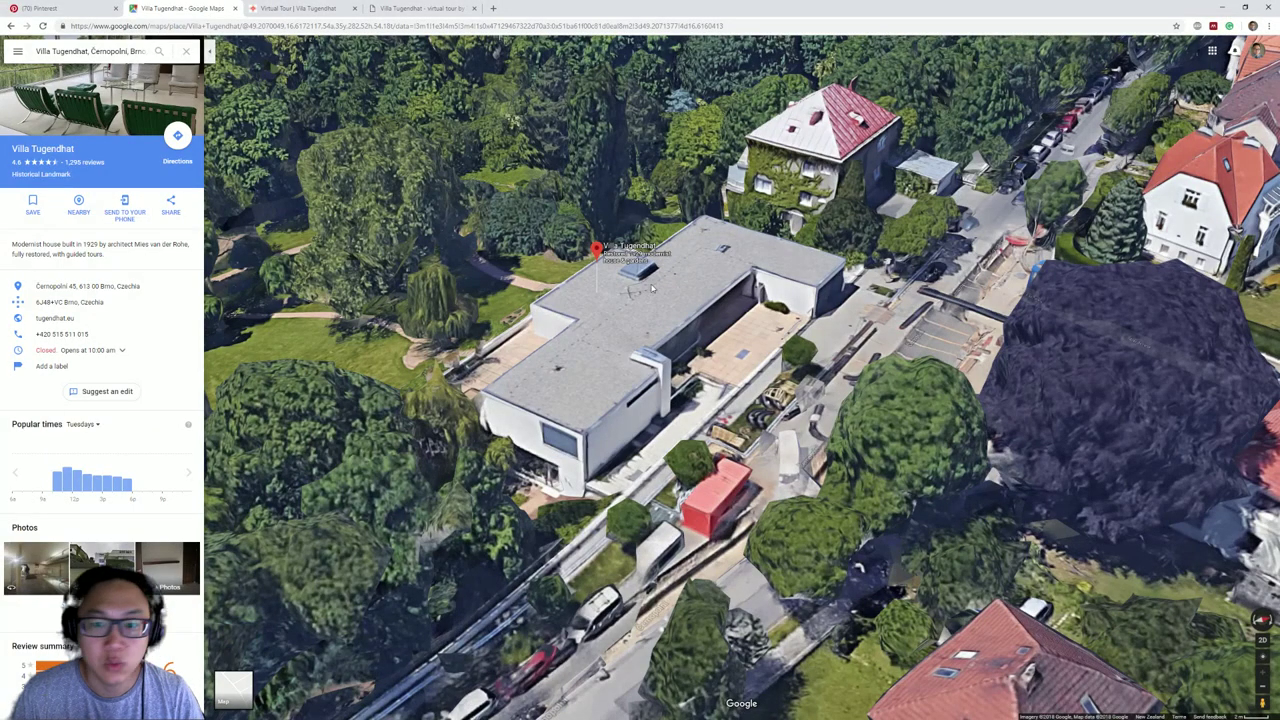
# - Check the garden facade in the Villa Tugendhat virtual tour in the browser and return to the Ground Floor plan in Archicad
pyautogui.click(428, 7)
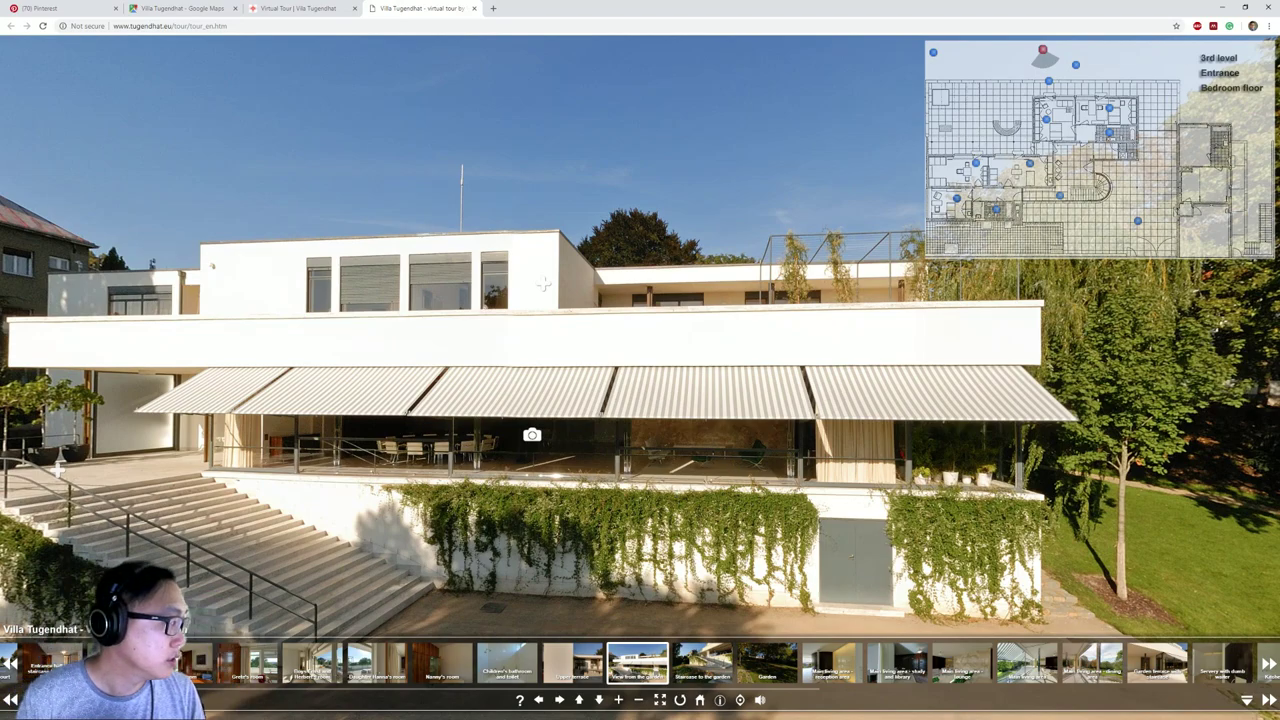
pyautogui.hotkey('alt', 'Tab')
pyautogui.press('F2')
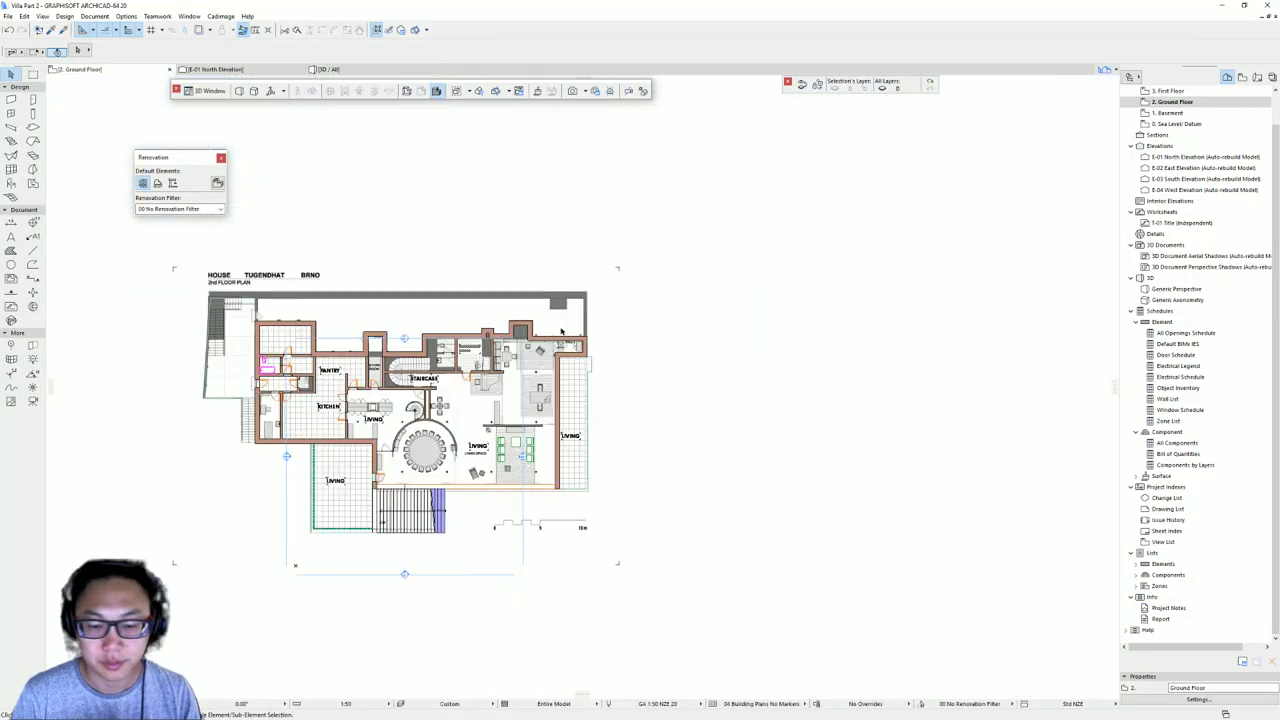
pyautogui.scroll(5, 441, 487)
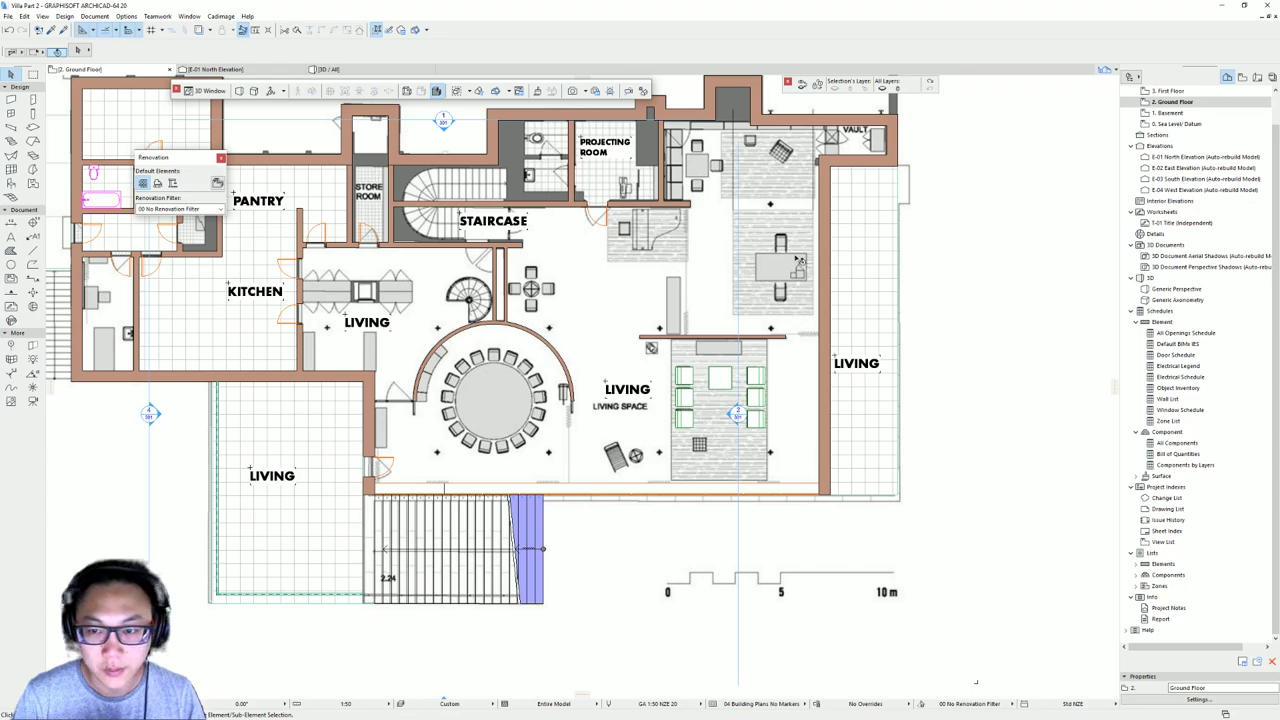
# - Place a 90 x 90 Timber - Foundation column on the front-row column mark nearest the garden stair, beside the round dining table
pyautogui.moveTo(617, 455); pyautogui.dragTo(655, 394, button='middle')
pyautogui.scroll(5, 487, 394)
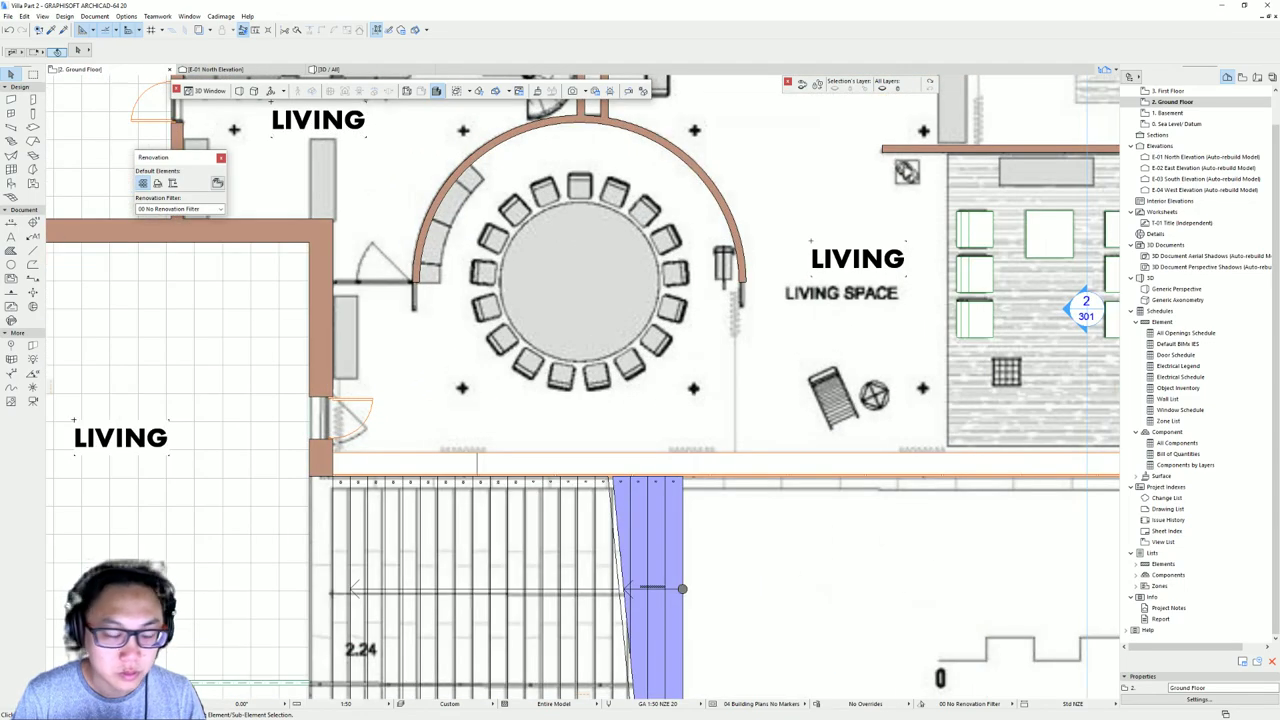
pyautogui.doubleClick(33, 113)
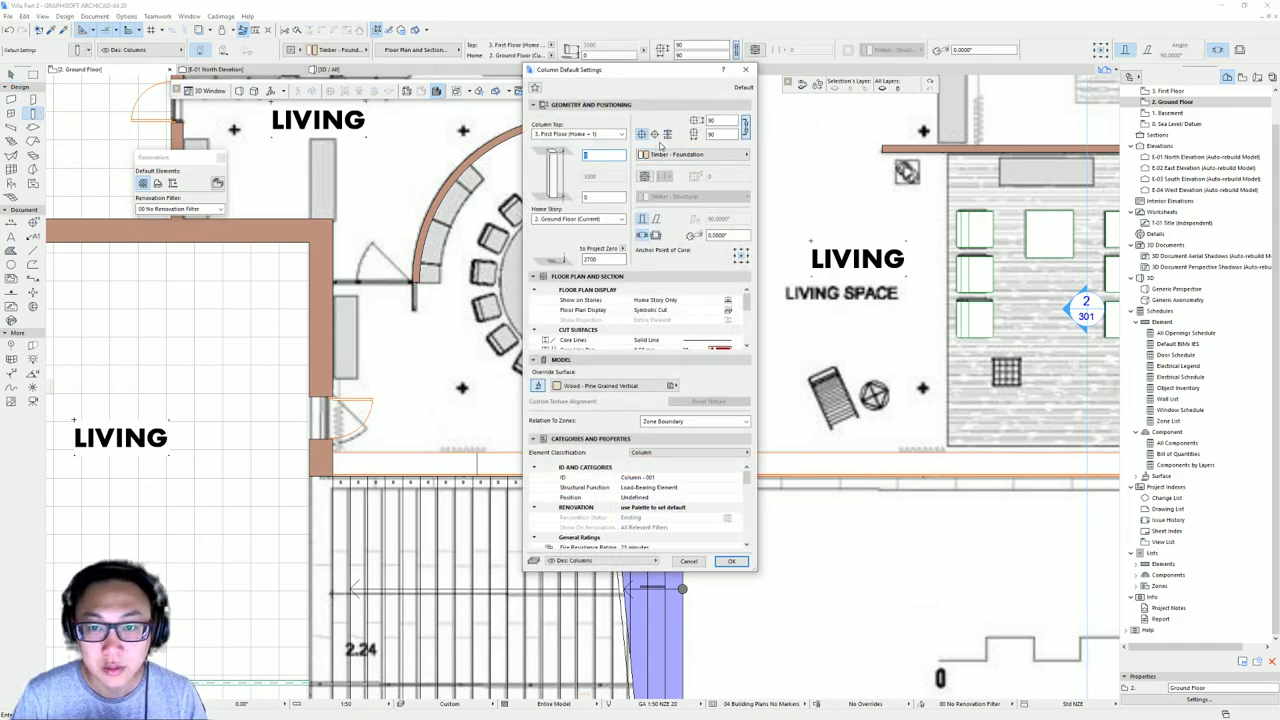
pyautogui.click(731, 561)
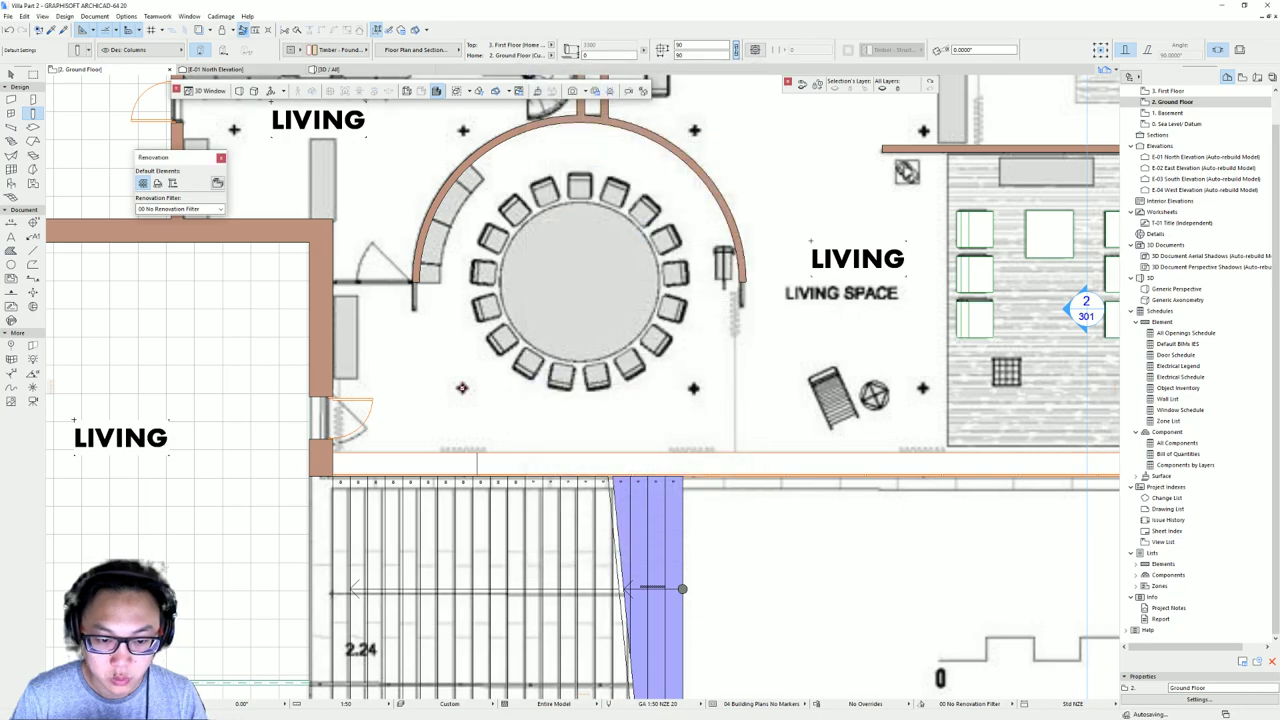
pyautogui.click(462, 389)
# - Measure the distances from the placed column to the neighbouring column marks behind and beside it
pyautogui.moveTo(462, 389); pyautogui.dragTo(695, 389)
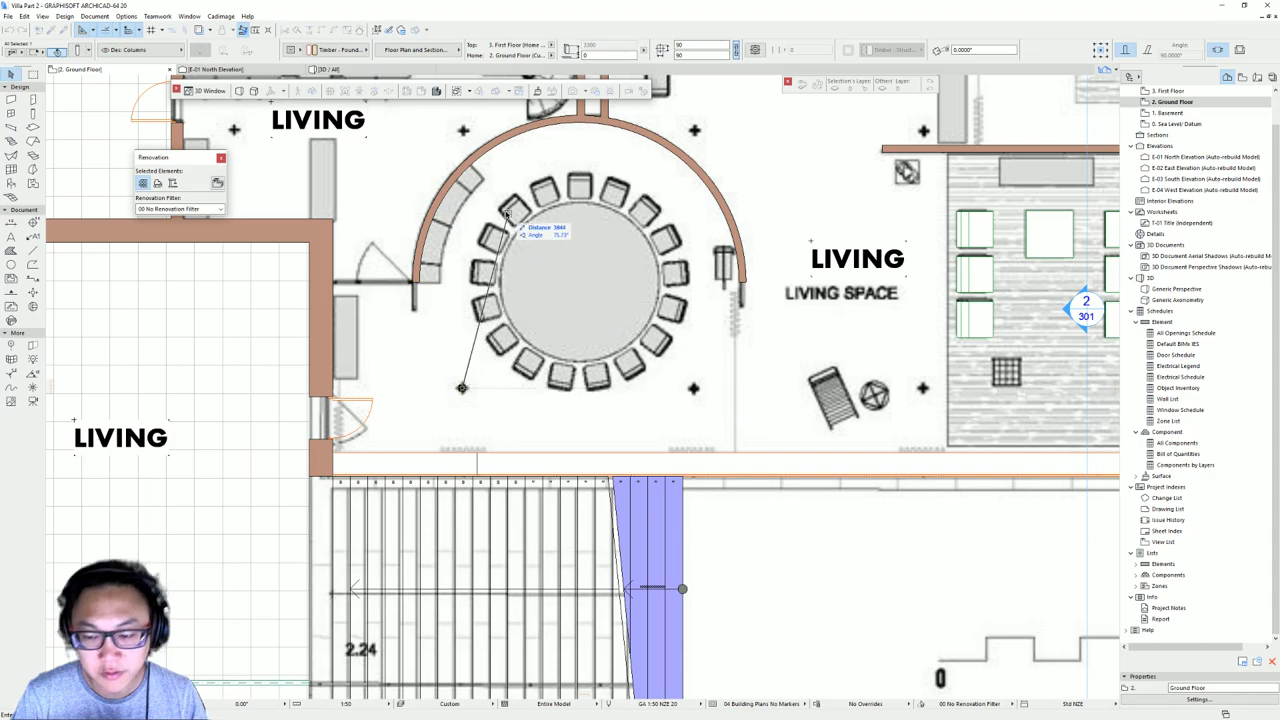
pyautogui.moveTo(494, 147); pyautogui.dragTo(494, 210, button='middle')
pyautogui.moveTo(463, 193); pyautogui.dragTo(463, 196)
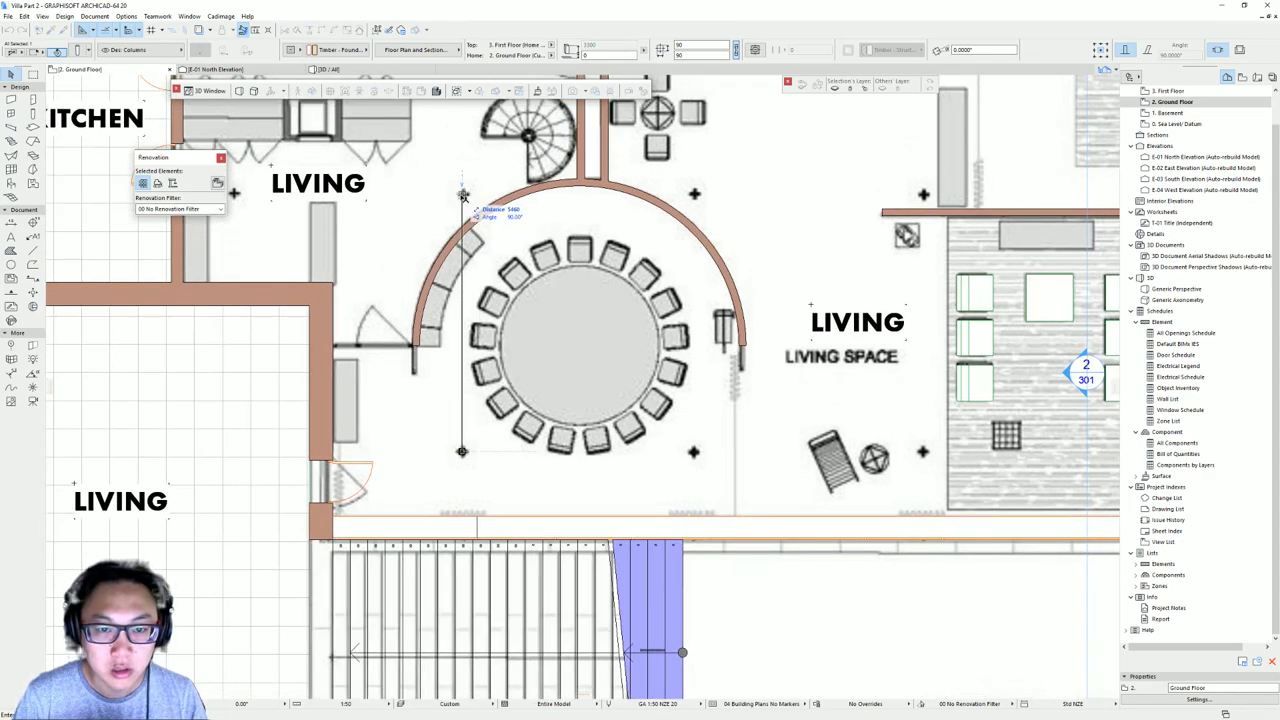
pyautogui.moveTo(463, 195); pyautogui.dragTo(695, 453)
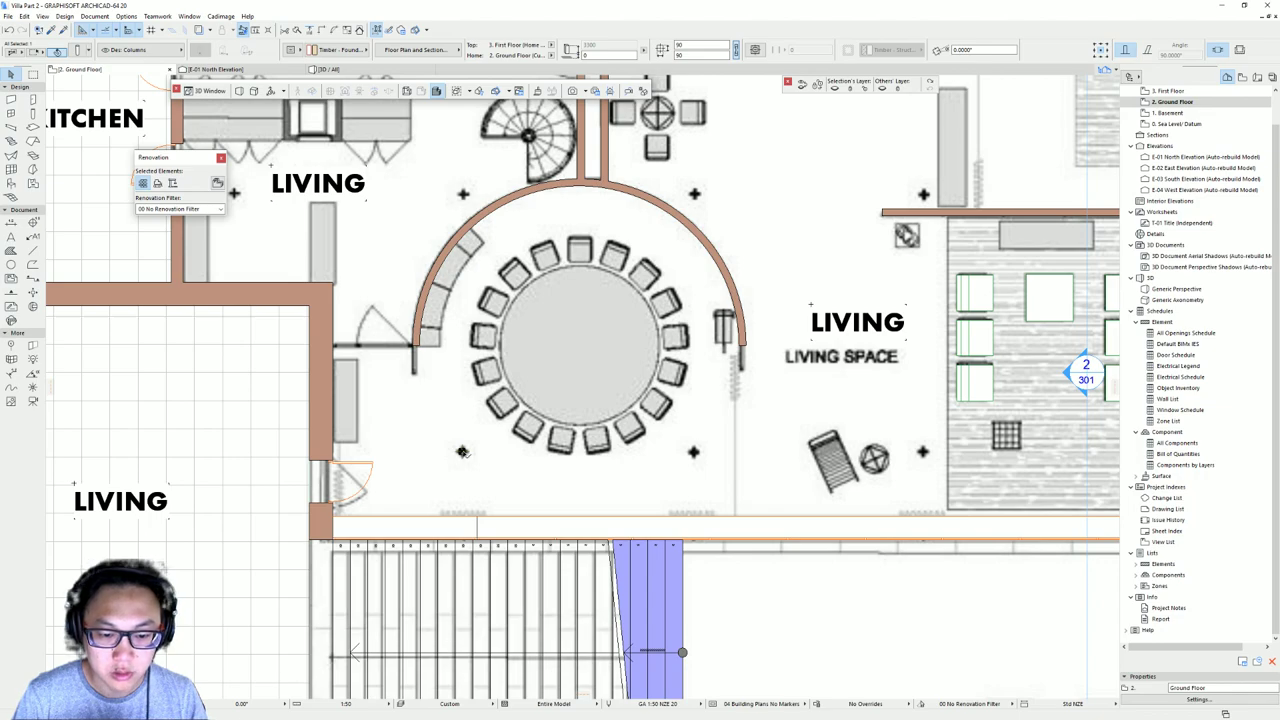
pyautogui.click(462, 452)
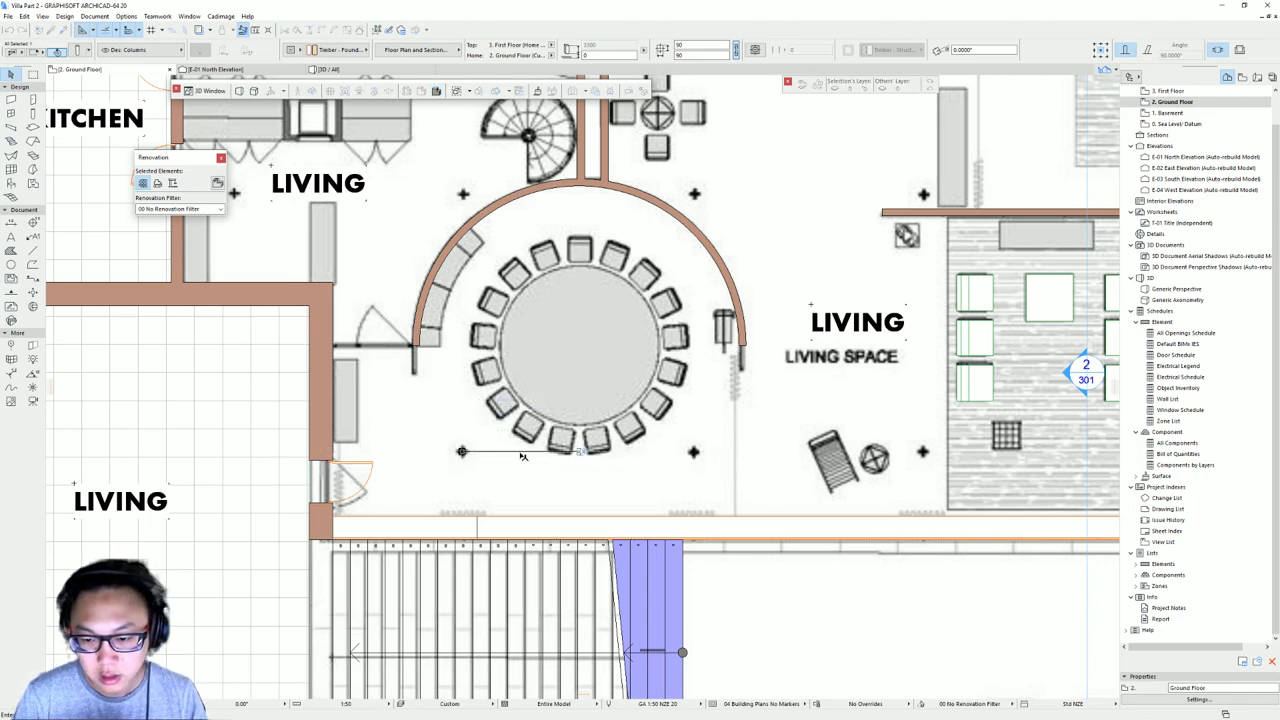
pyautogui.press('Escape')
# - Multiply the column along the garden-side row of marks, using the Drag action with the Spread option, up to the east wall
pyautogui.click(461, 452)
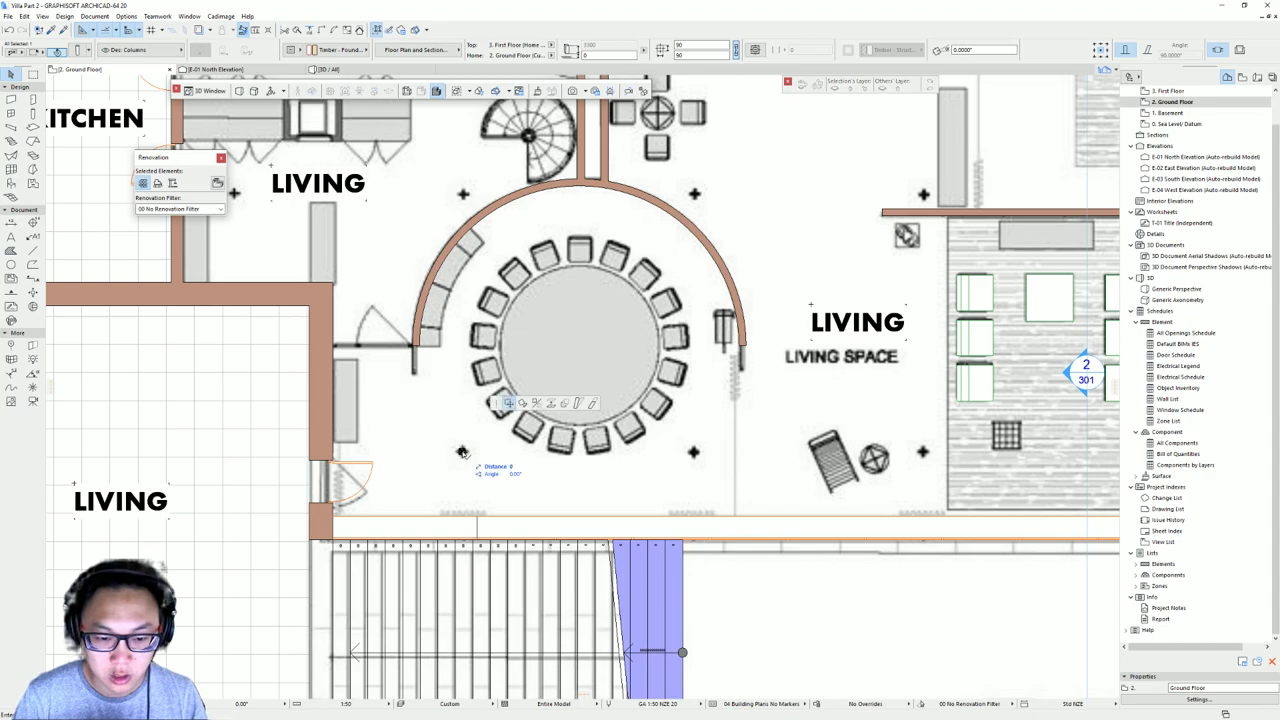
pyautogui.click(566, 404)
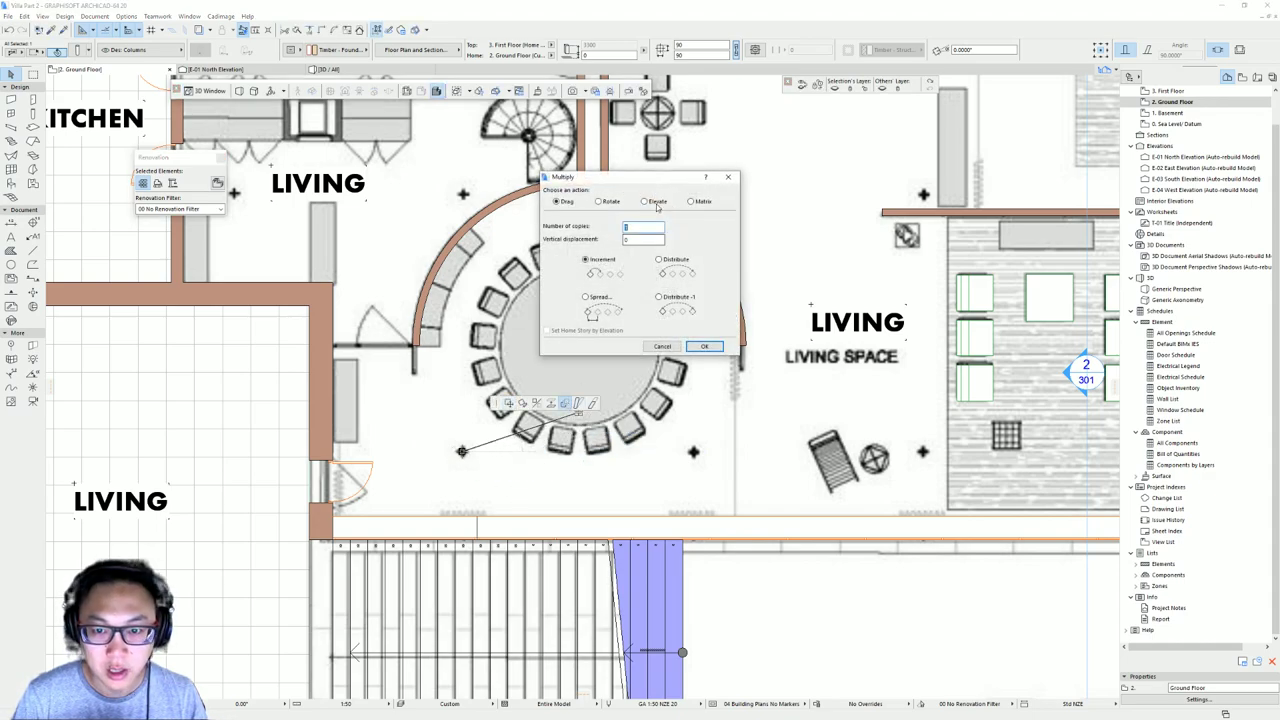
pyautogui.click(593, 300)
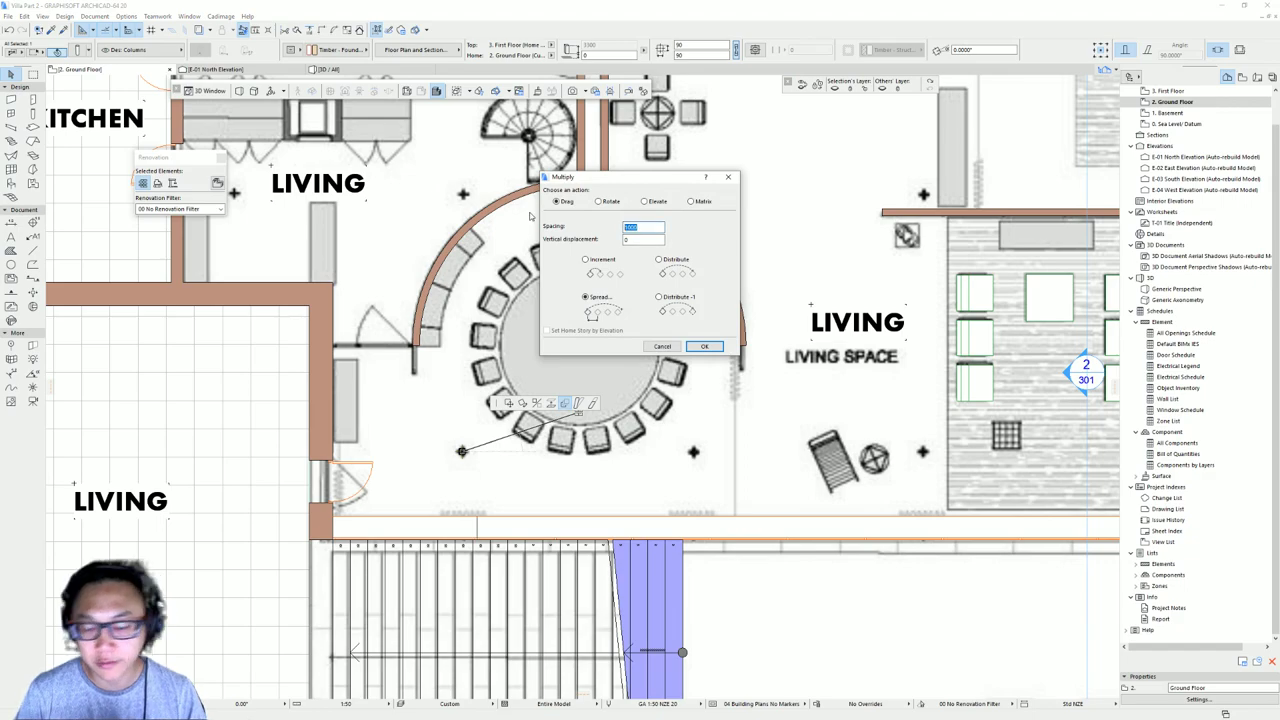
pyautogui.press('Return')
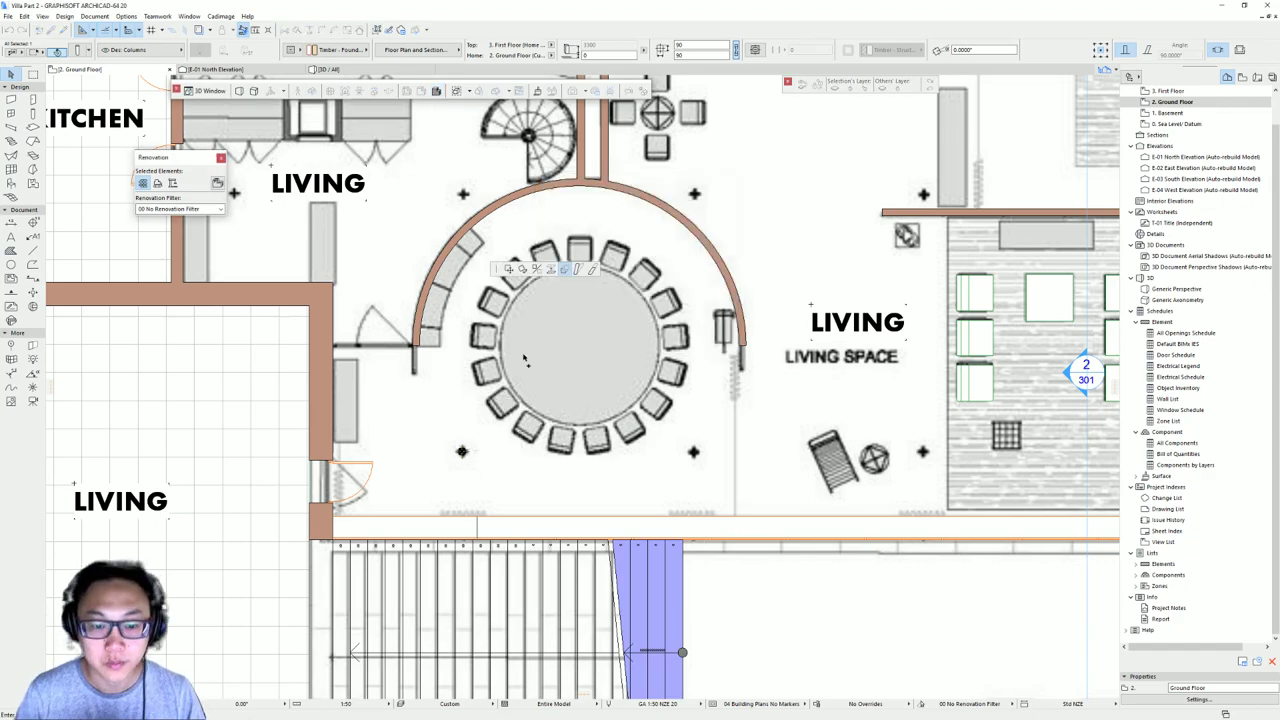
pyautogui.click(462, 452)
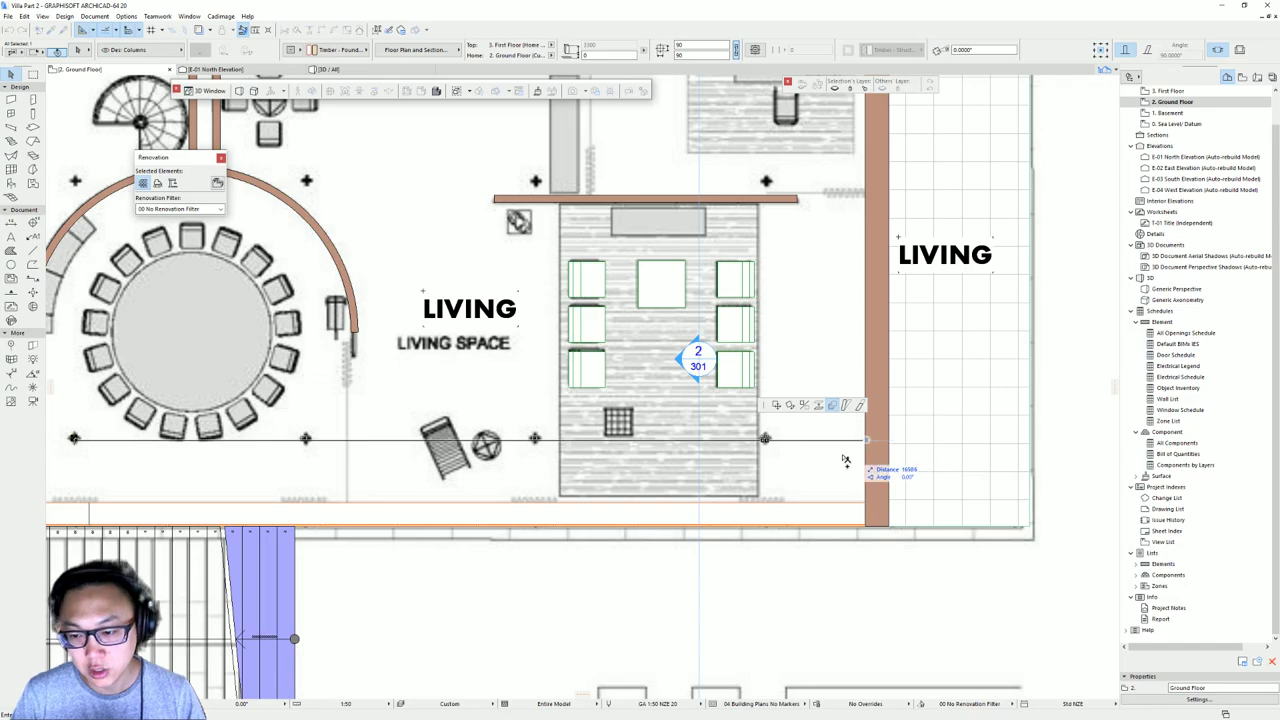
pyautogui.click(859, 459)
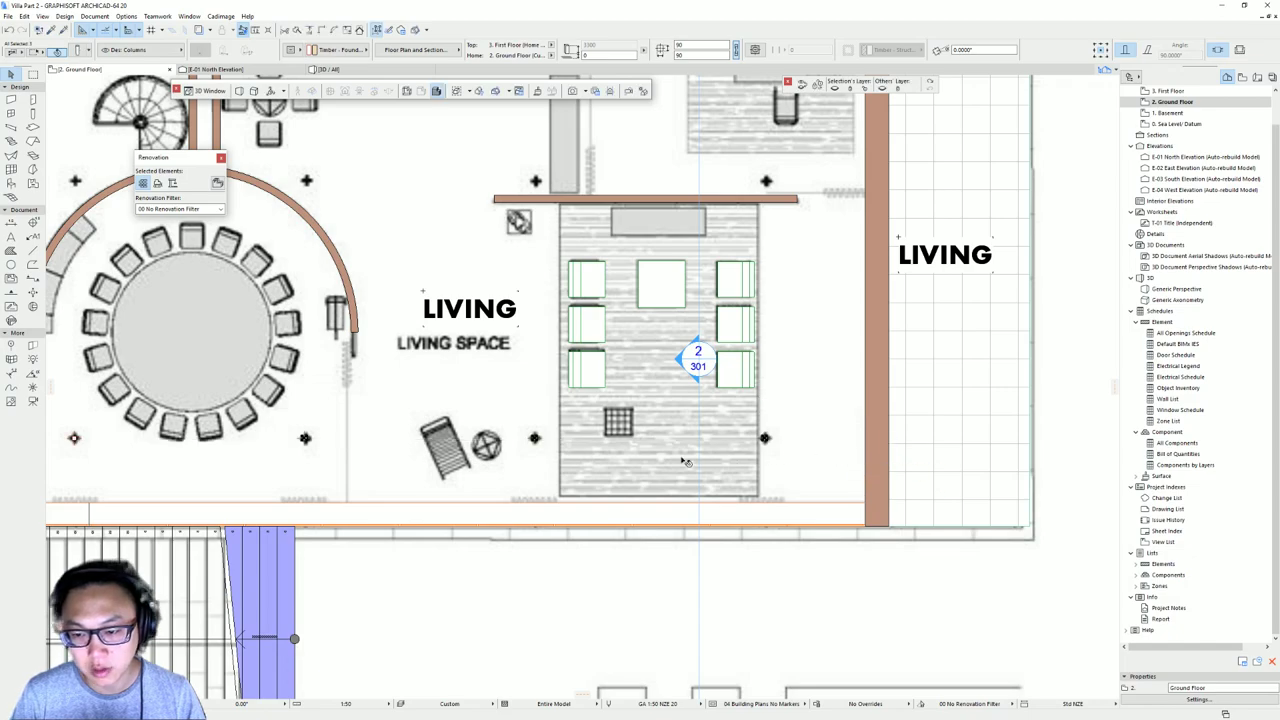
pyautogui.press('Escape')
# - Check the new column row from the garden side in the 3D view and return to the Ground Floor plan
pyautogui.moveTo(470, 439); pyautogui.dragTo(648, 444, button='middle')
pyautogui.press('F3')
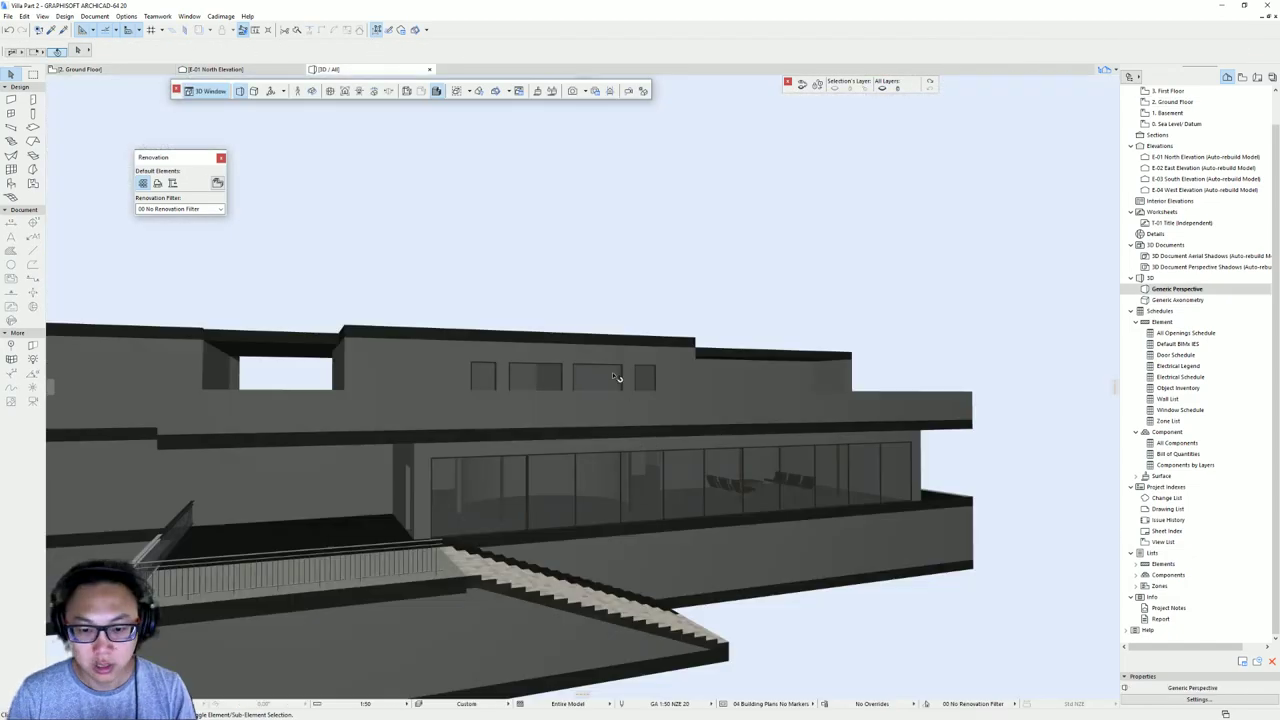
pyautogui.keyDown('shift'); pyautogui.moveTo(662, 512); pyautogui.dragTo(337, 514, button='middle'); pyautogui.keyUp('shift')
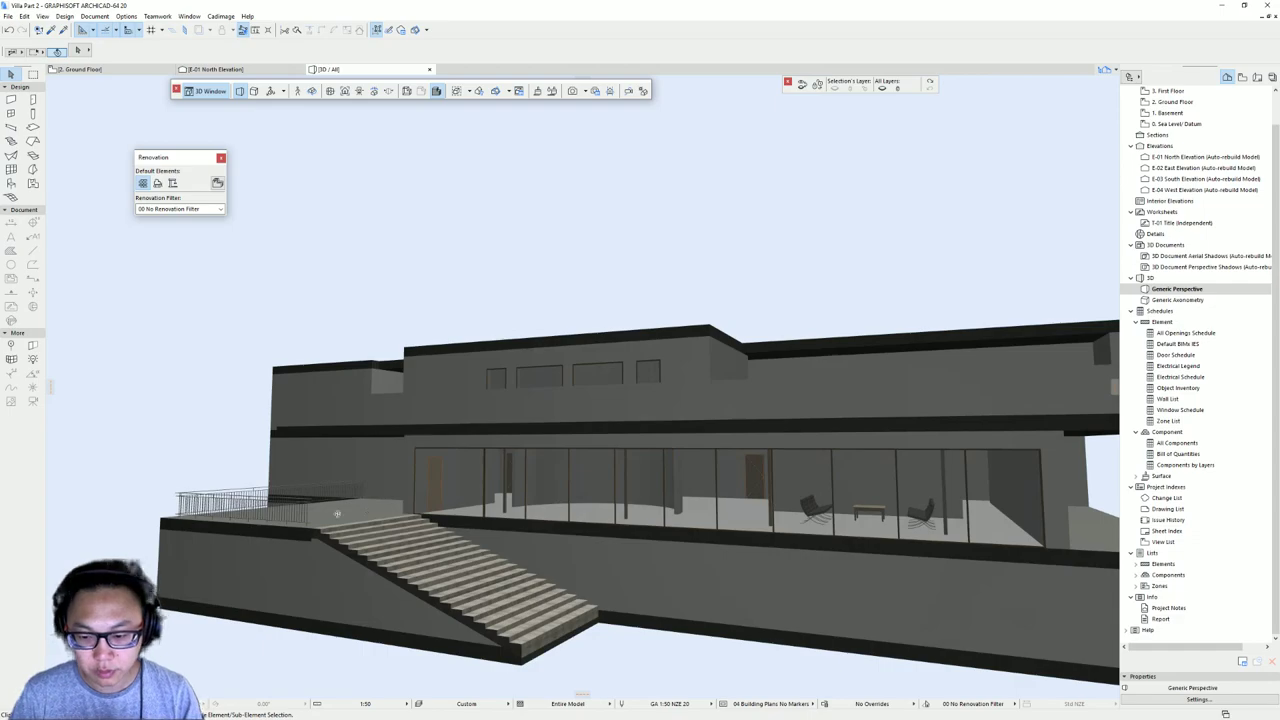
pyautogui.press('F2')
# - Copy the first column 5500 straight back onto the second-row mark beside the curved dining wall
pyautogui.scroll(-3, 545, 444)
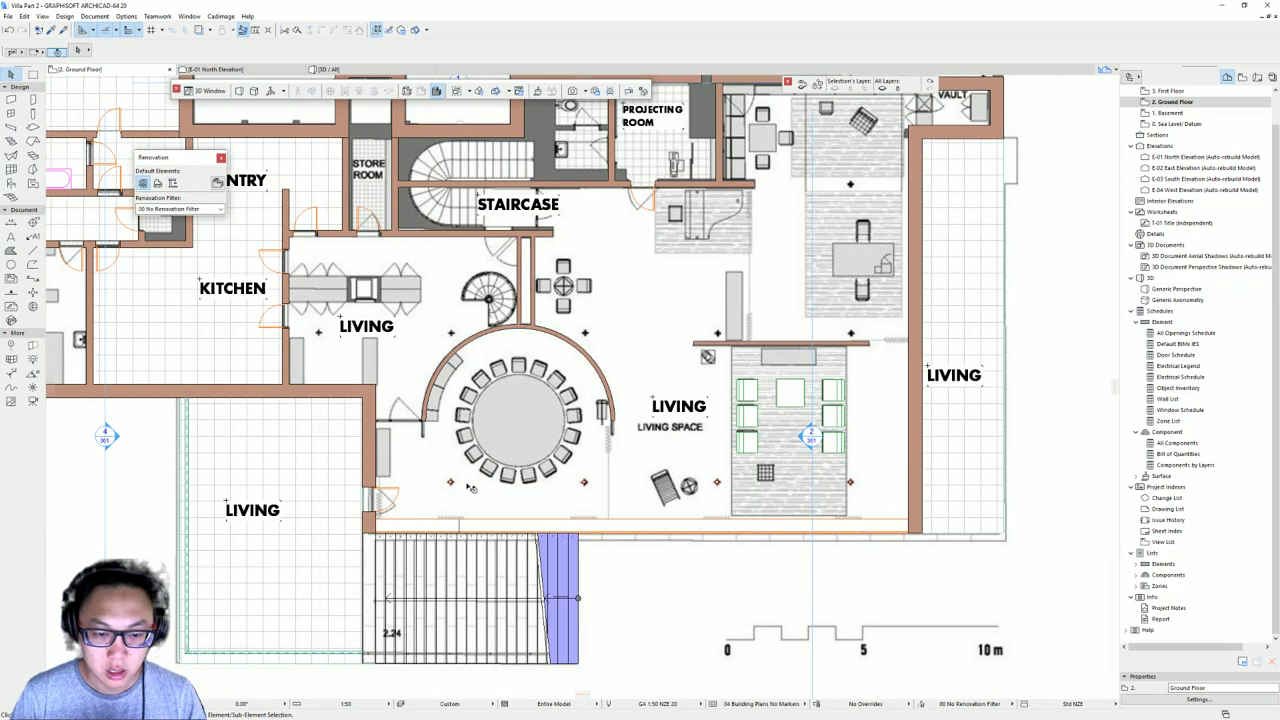
pyautogui.click(450, 483)
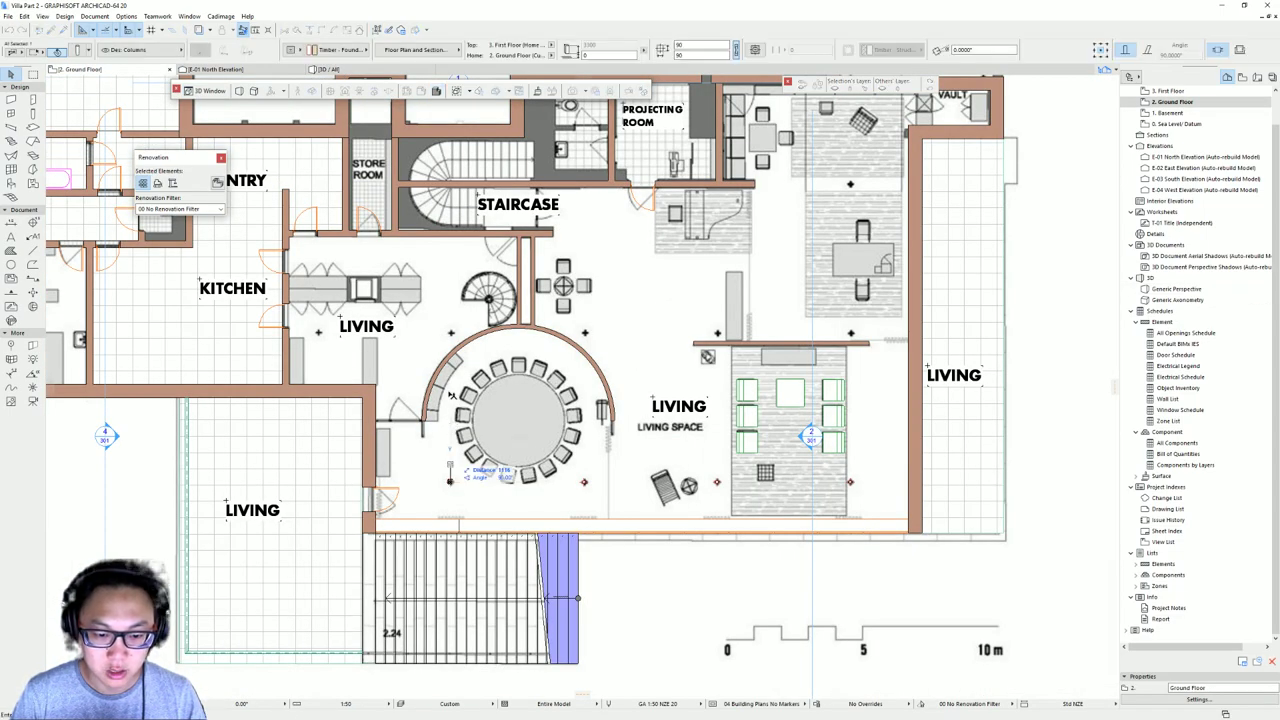
pyautogui.scroll(3, 450, 338)
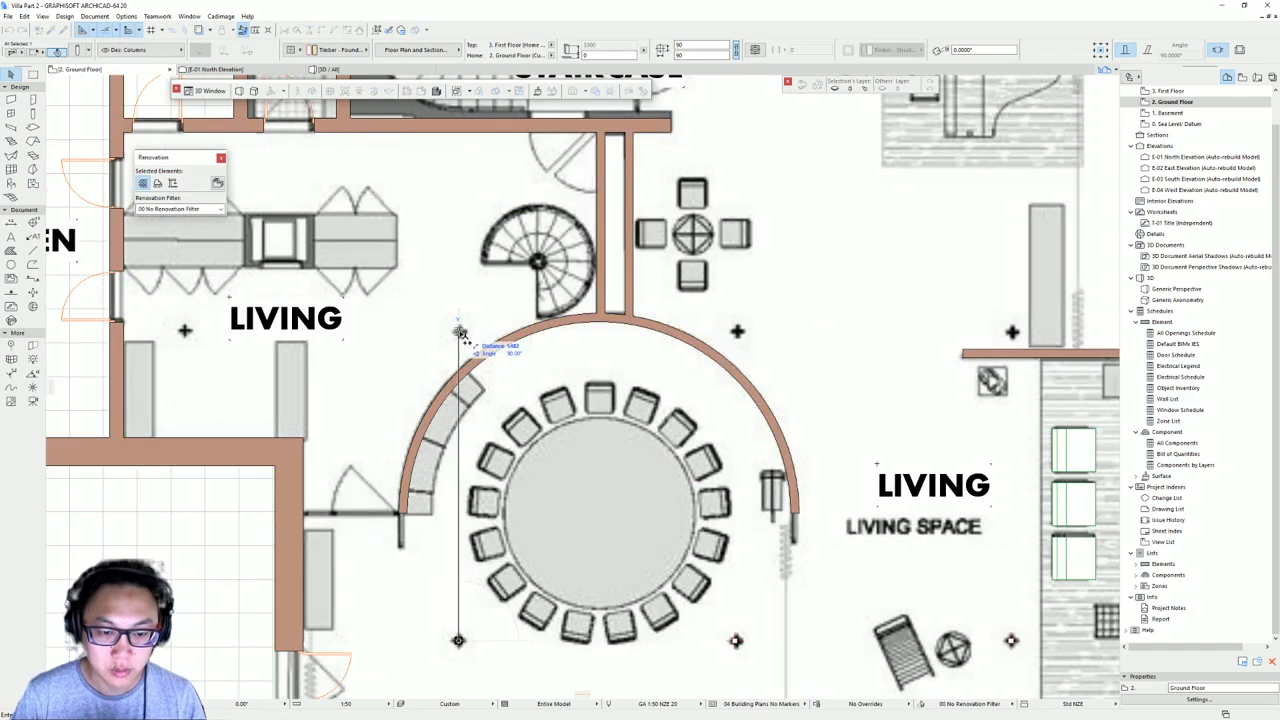
pyautogui.write('55')
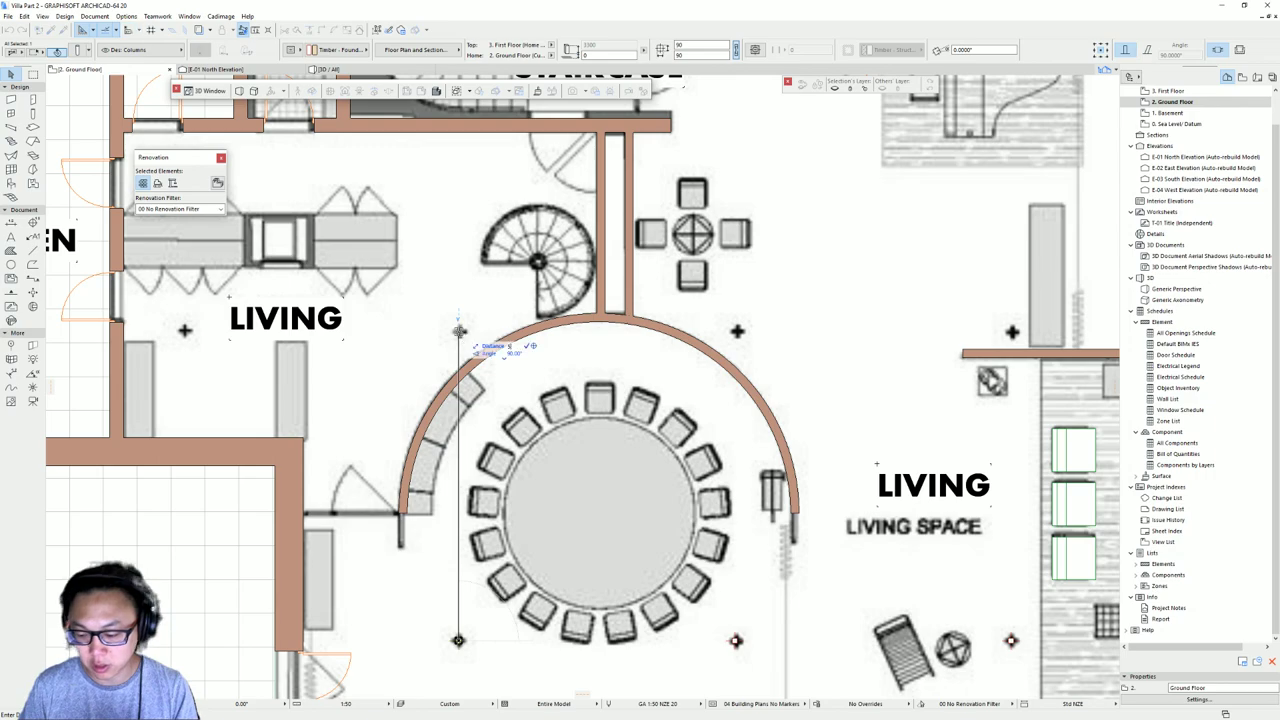
pyautogui.write('00')
pyautogui.press('Return')
pyautogui.press('Escape')
pyautogui.press('Escape')
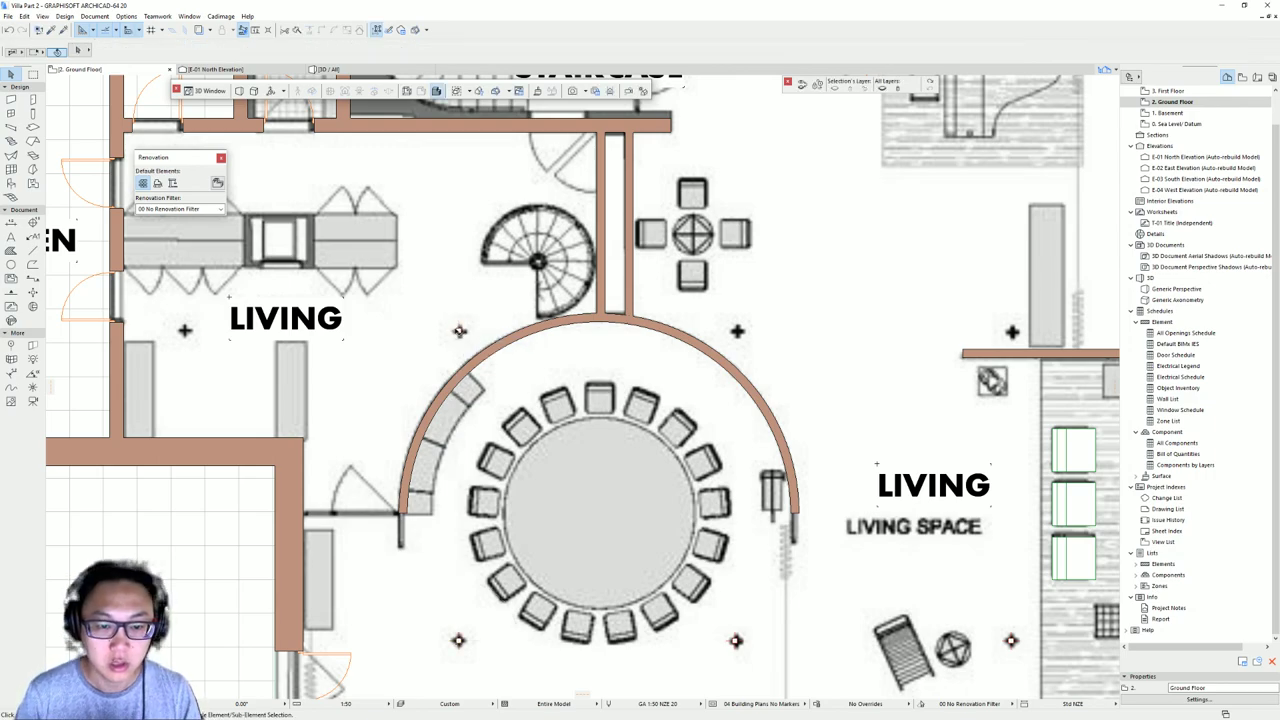
# - Multiply the second-row column eastward across the living space marks up to the one below the study desk
pyautogui.click(459, 331)
pyautogui.click(459, 331)
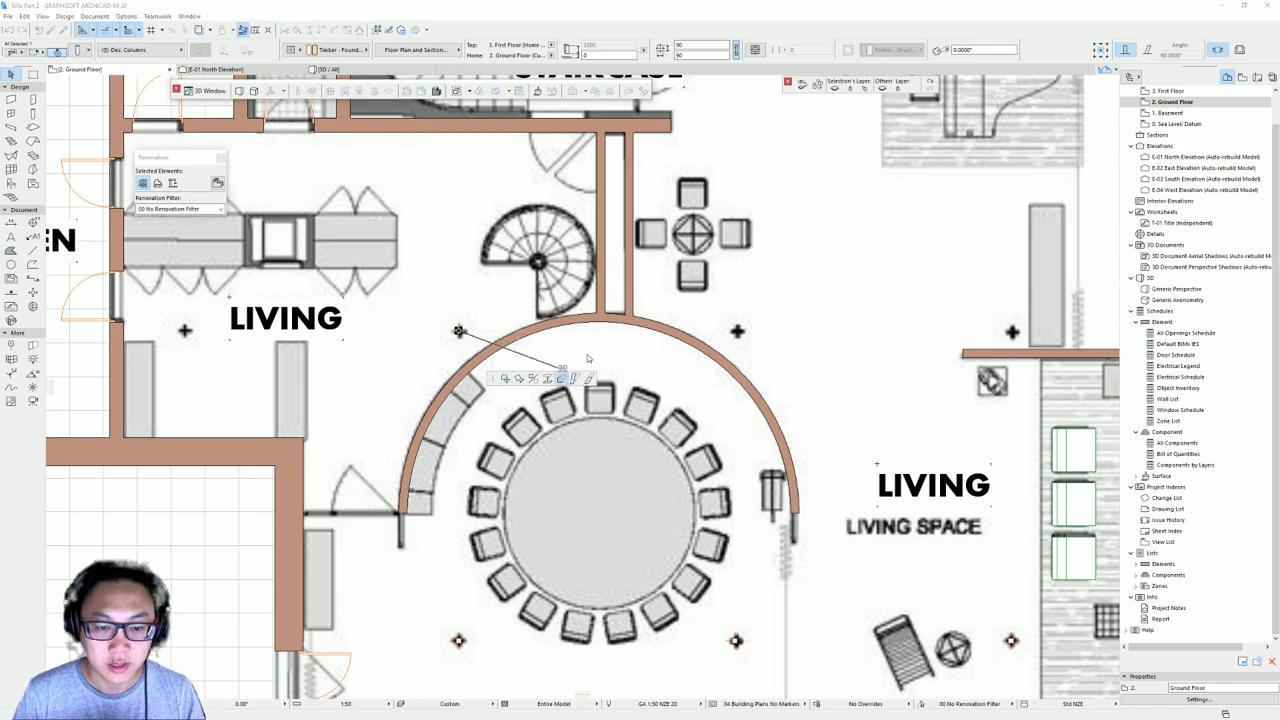
pyautogui.click(561, 378)
pyautogui.click(711, 347)
pyautogui.click(459, 331)
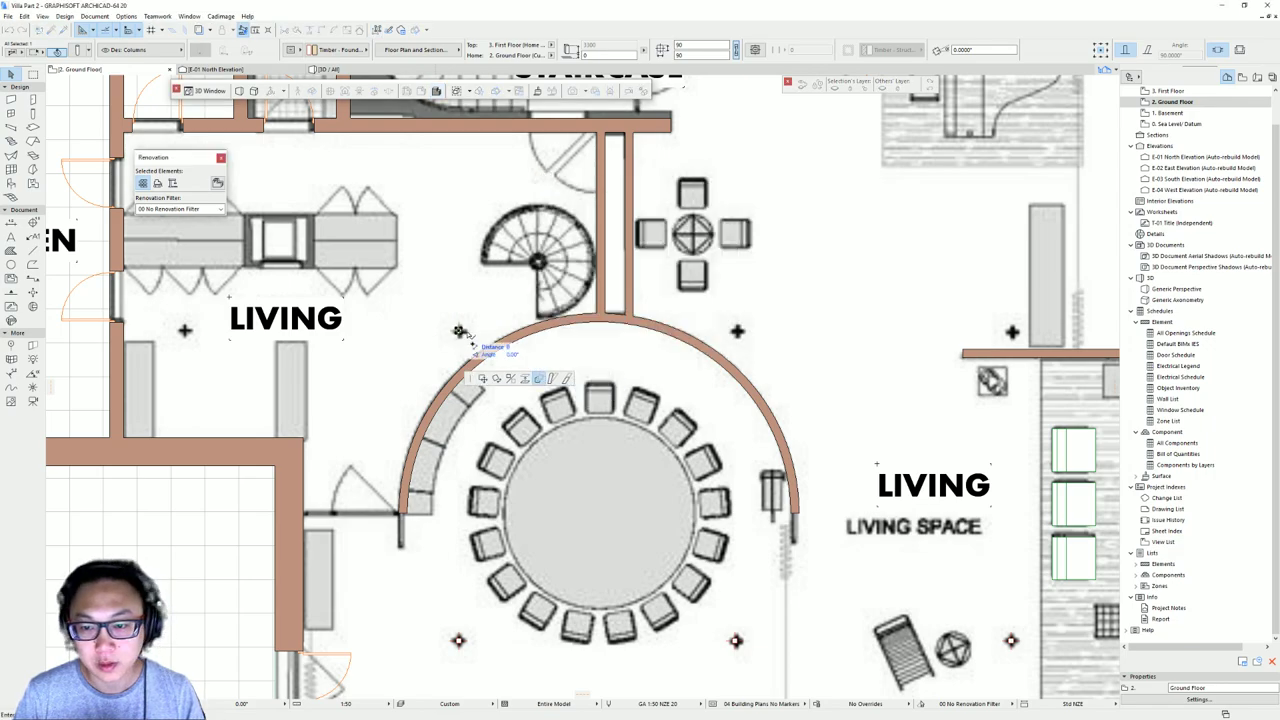
pyautogui.moveTo(879, 331); pyautogui.dragTo(642, 317, button='middle')
pyautogui.scroll(-2, 642, 317)
pyautogui.click(979, 311)
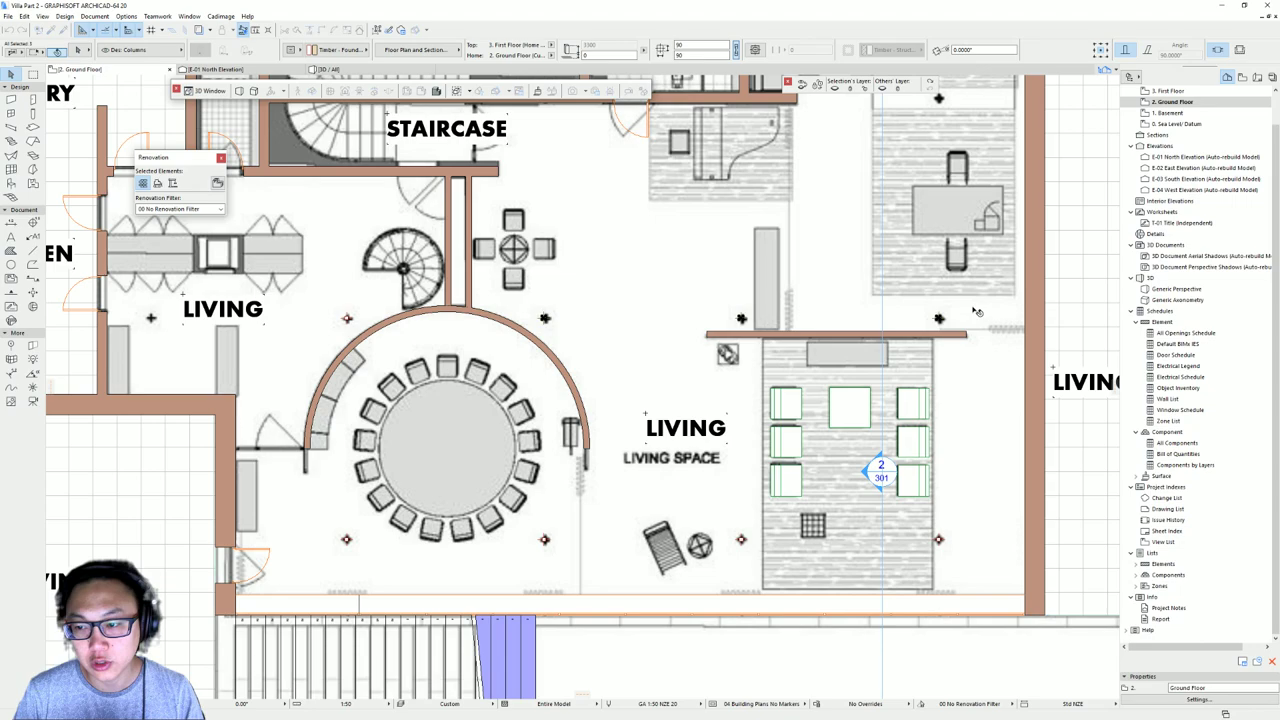
# - Multiply the first second-row column westward onto the column mark between the kitchen and the spiral stair
pyautogui.moveTo(506, 325); pyautogui.dragTo(626, 316, button='middle')
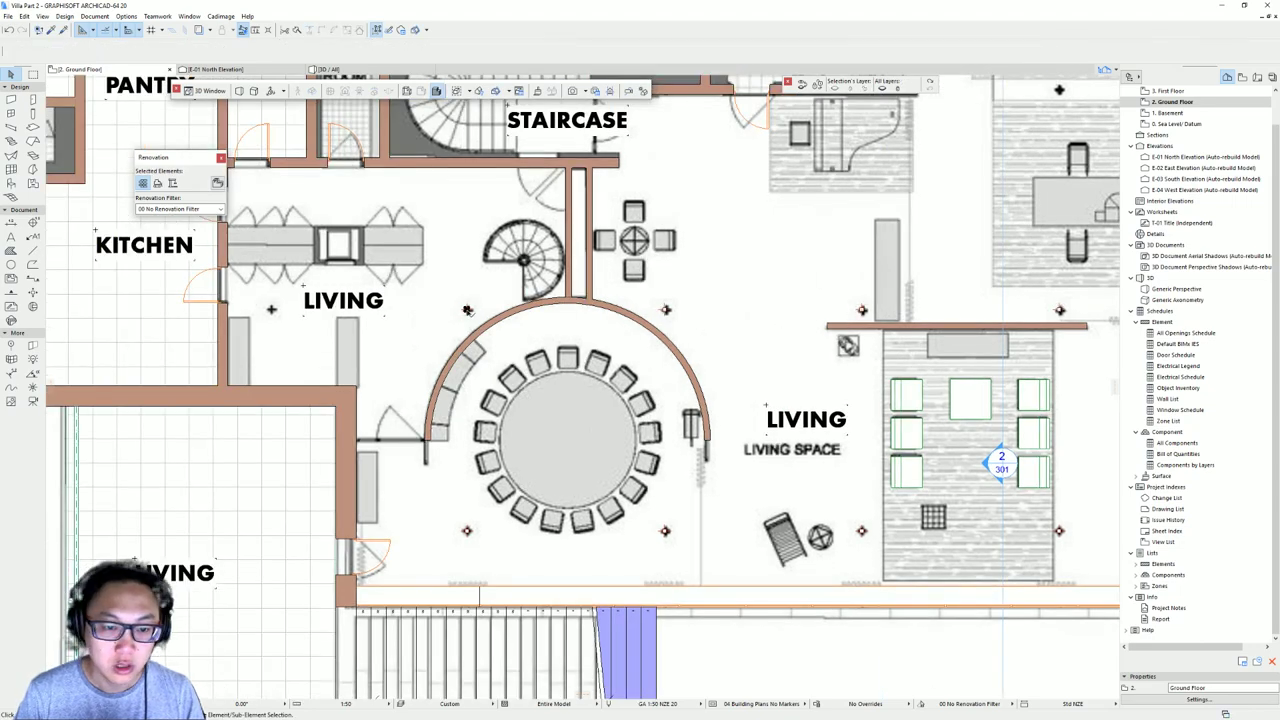
pyautogui.click(467, 309)
pyautogui.click(490, 359)
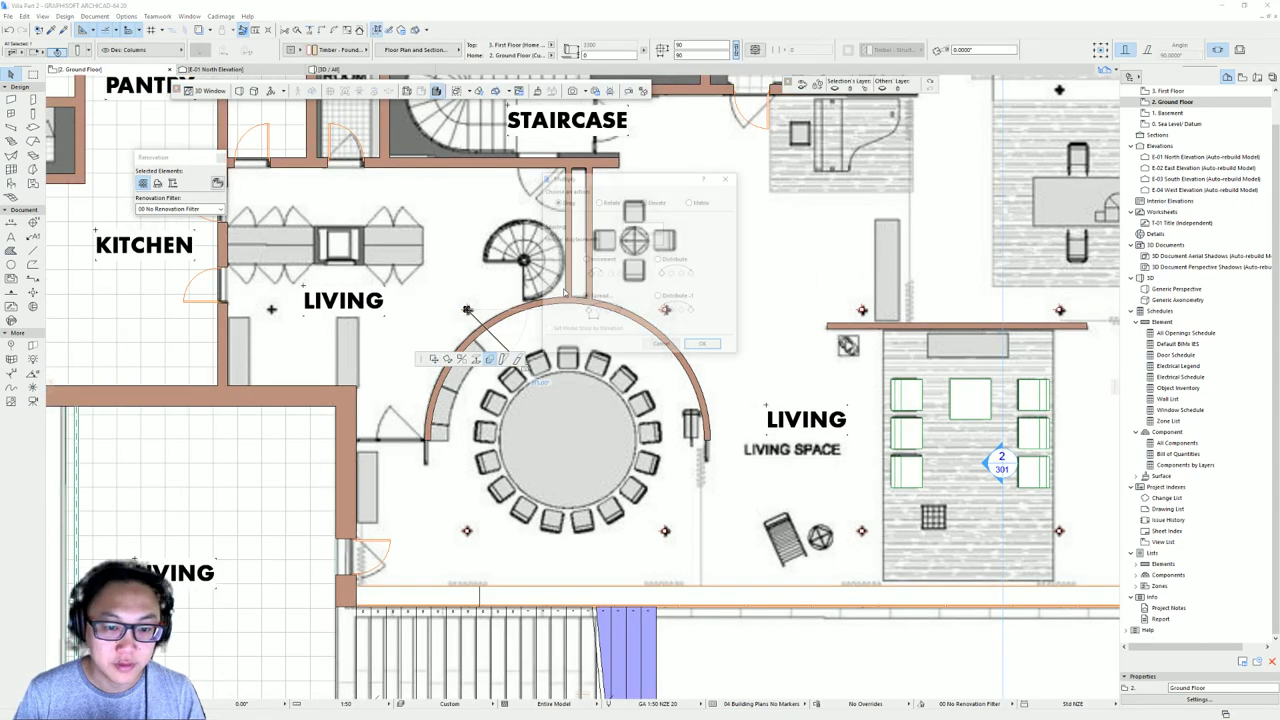
pyautogui.click(703, 344)
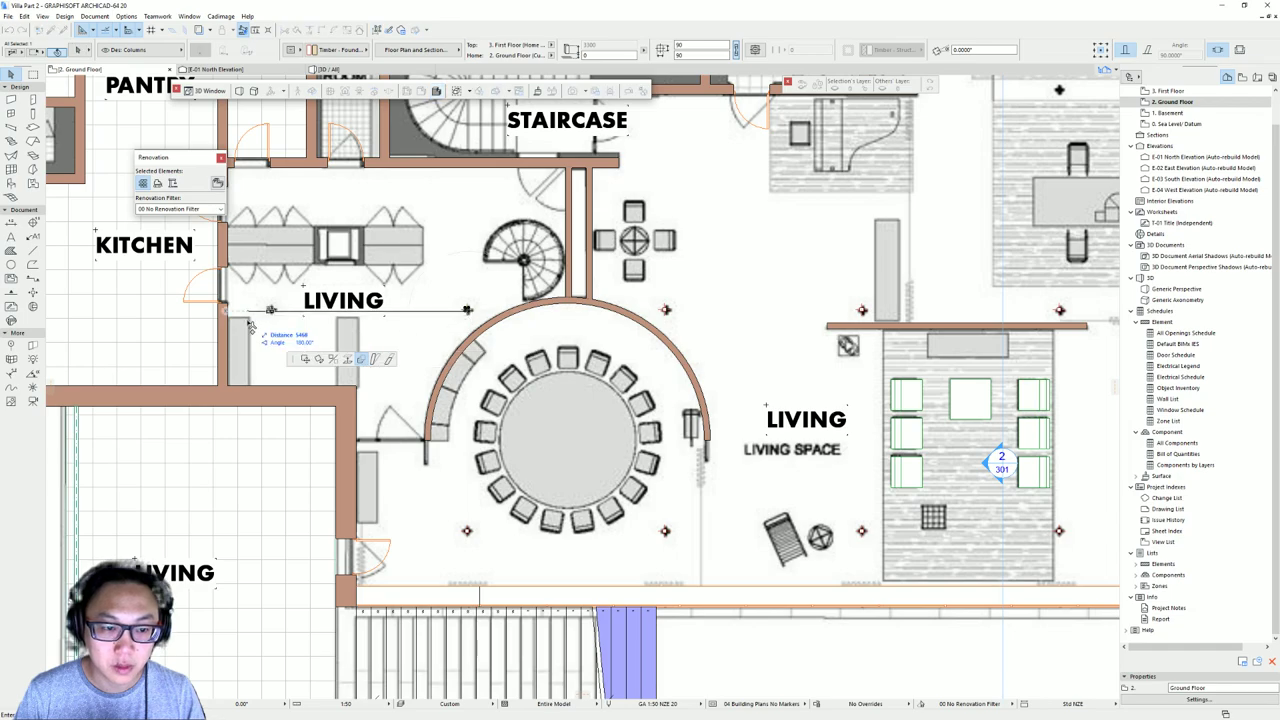
pyautogui.scroll(-4, 554, 303)
pyautogui.click(408, 293)
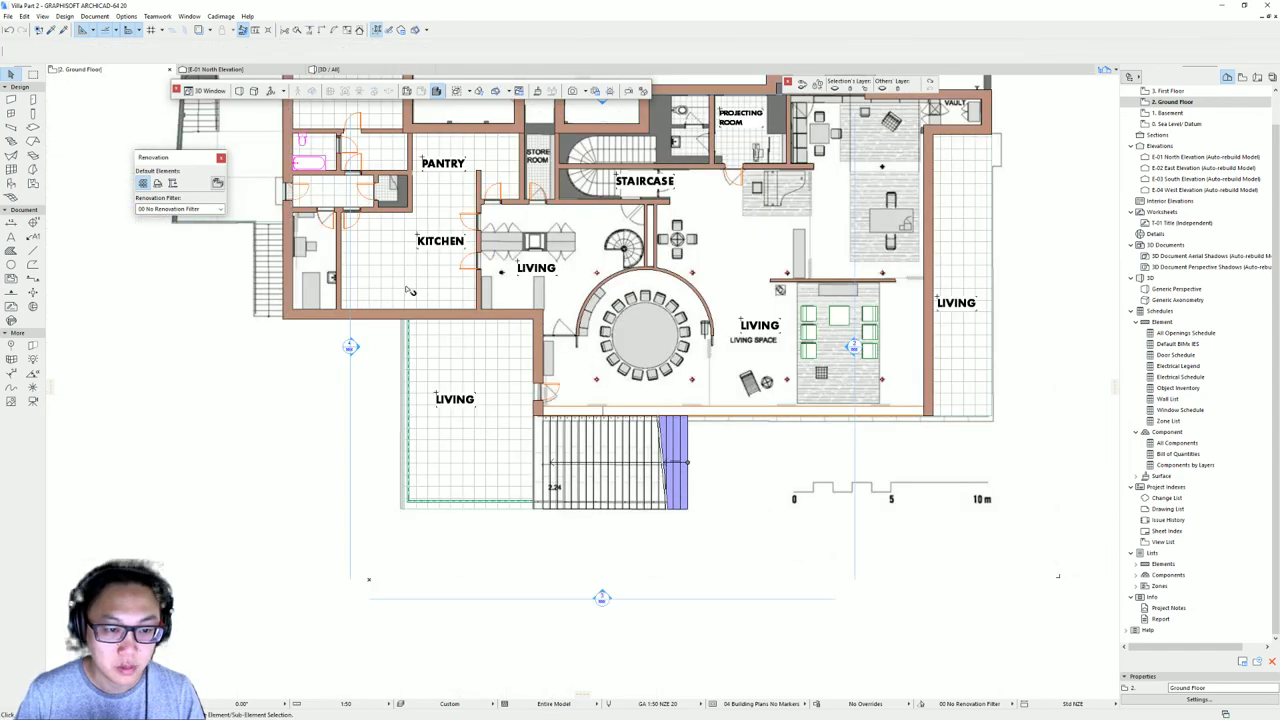
# - Place a copy of the reference floor plan image beside the modelled plan
pyautogui.scroll(-3, 522, 403)
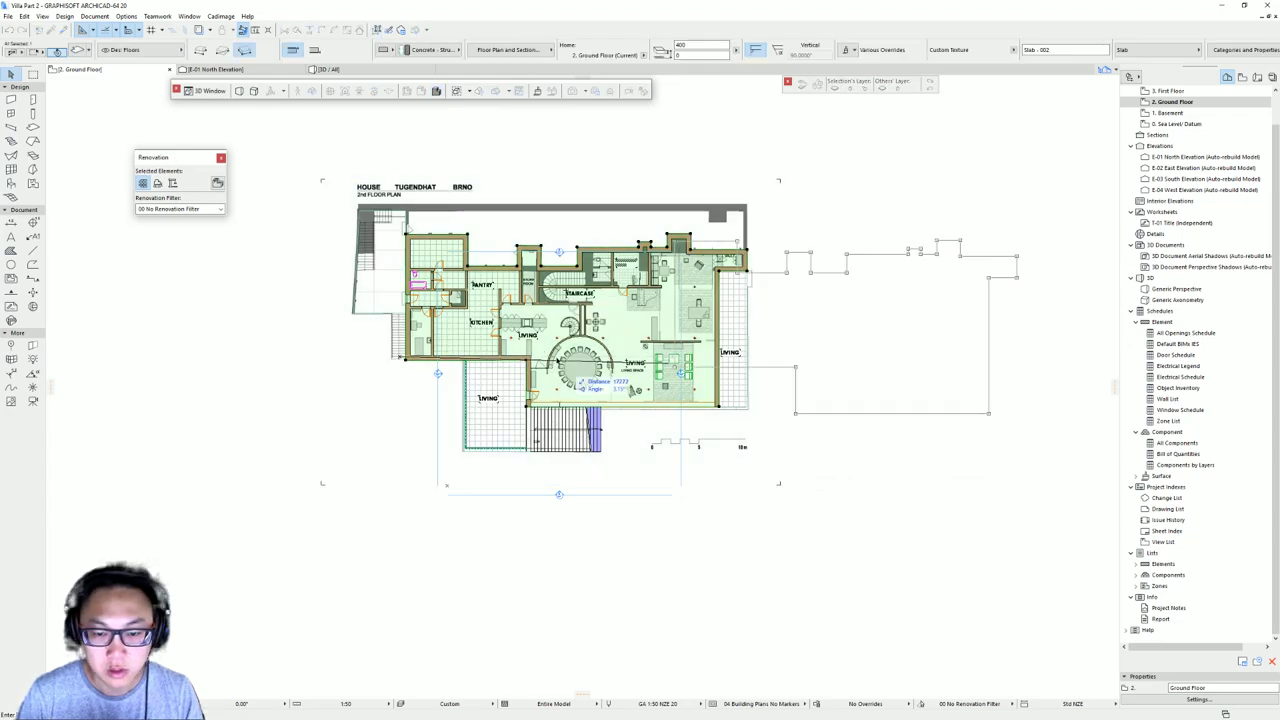
pyautogui.click(628, 332)
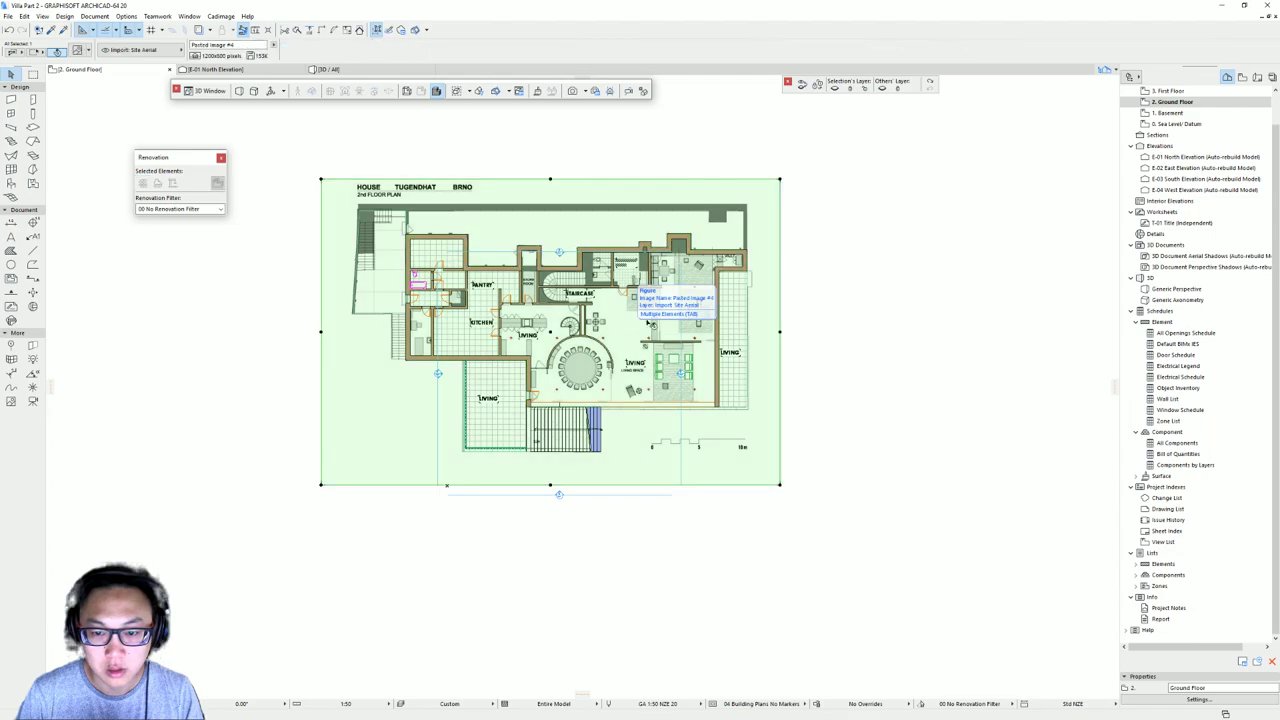
pyautogui.hotkey('ctrl', 'd')
pyautogui.click(549, 209)
pyautogui.moveTo(868, 231); pyautogui.dragTo(443, 197, button='middle')
pyautogui.moveTo(718, 194); pyautogui.dragTo(742, 180)
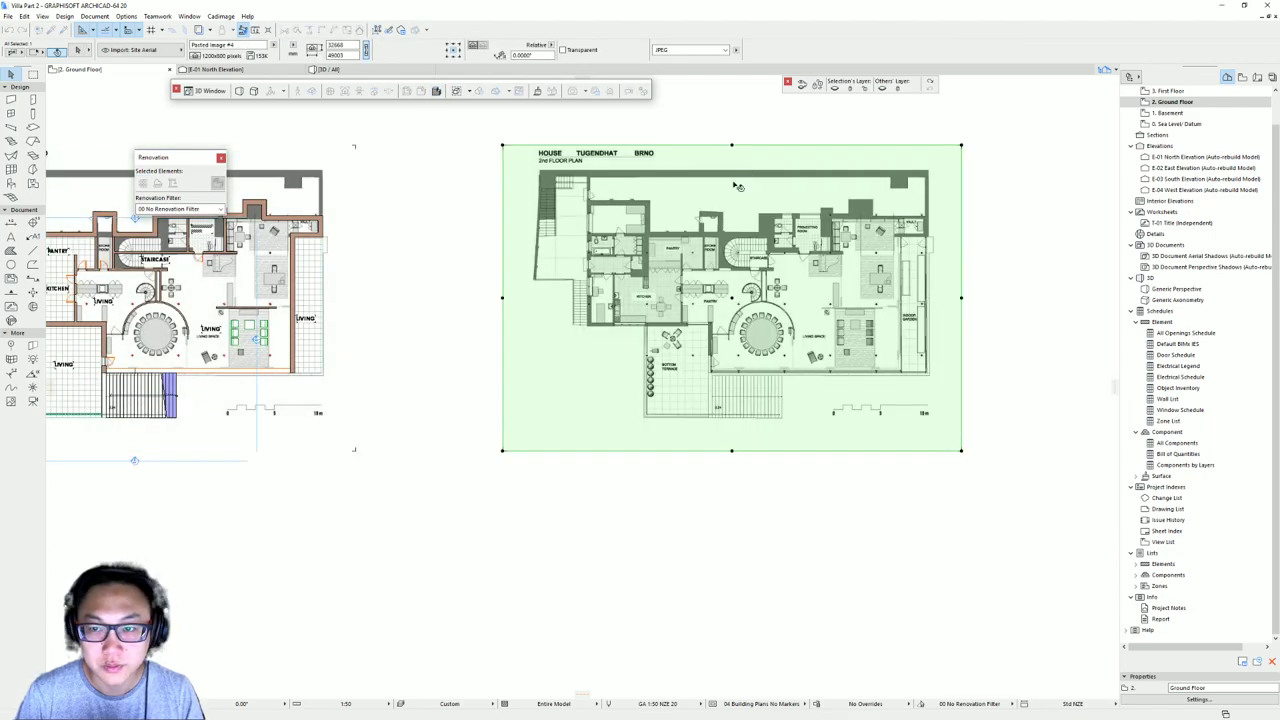
pyautogui.press('Escape')
# - Examine the column positions around the kitchen, pantry and bottom terrace on the copied plan image and return to the modelled plan
pyautogui.scroll(5, 632, 307)
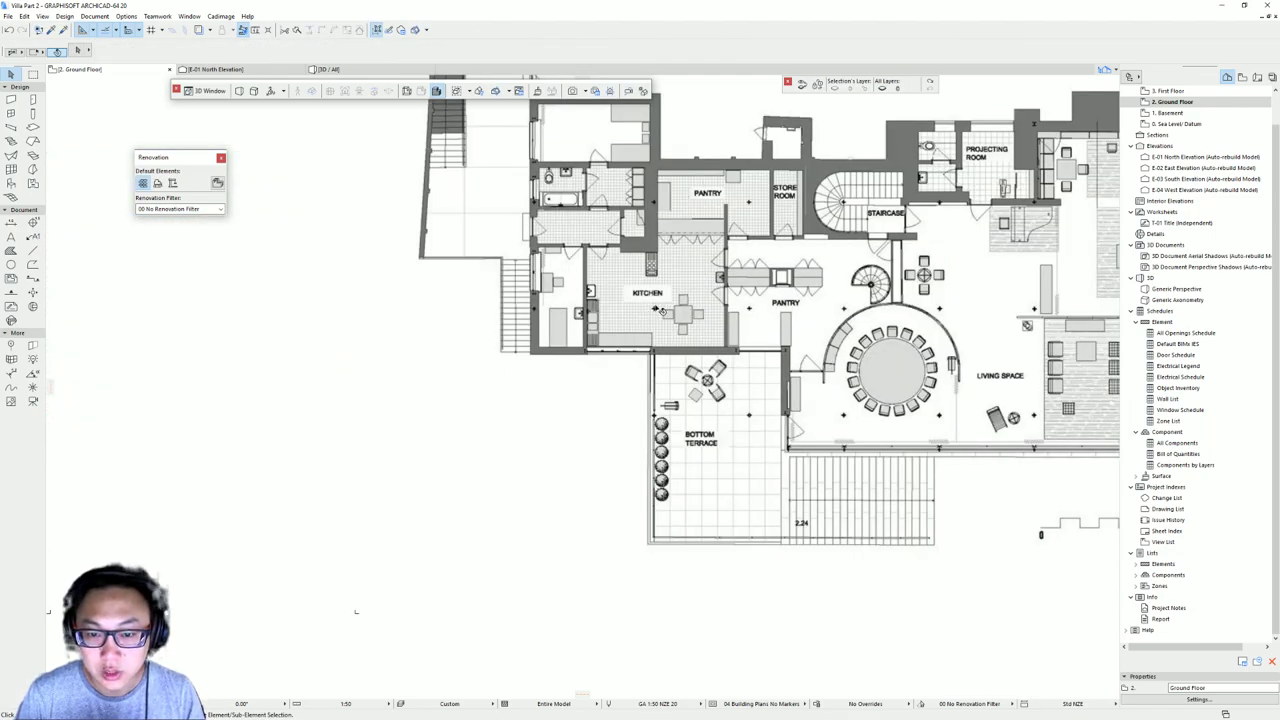
pyautogui.scroll(3, 661, 311)
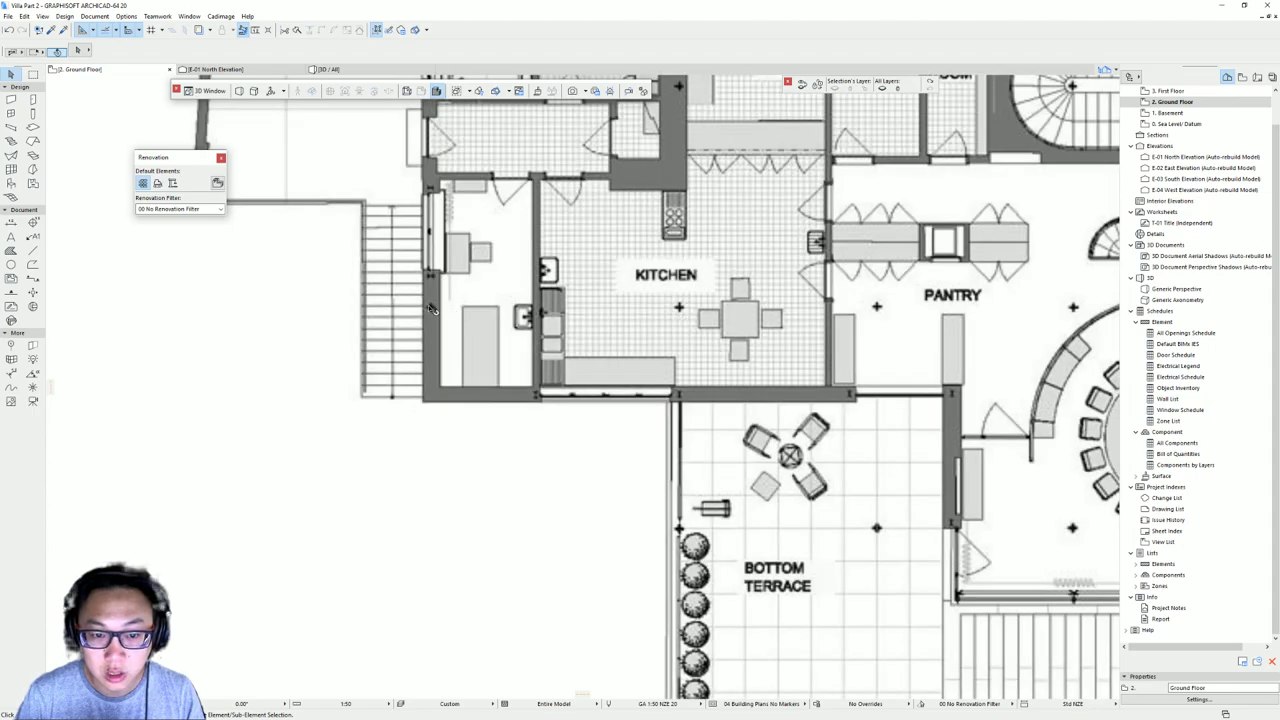
pyautogui.moveTo(654, 394); pyautogui.dragTo(482, 310, button='middle')
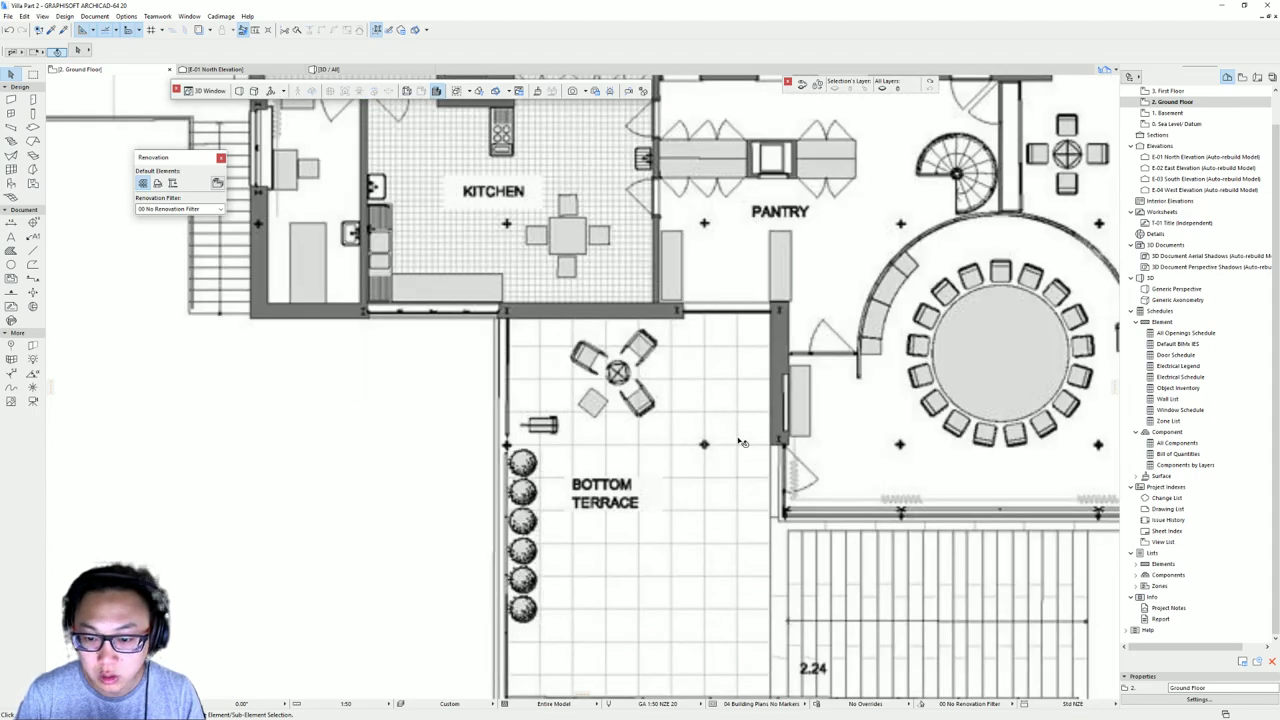
pyautogui.moveTo(728, 442); pyautogui.dragTo(718, 432, button='middle')
pyautogui.scroll(-4, 505, 438)
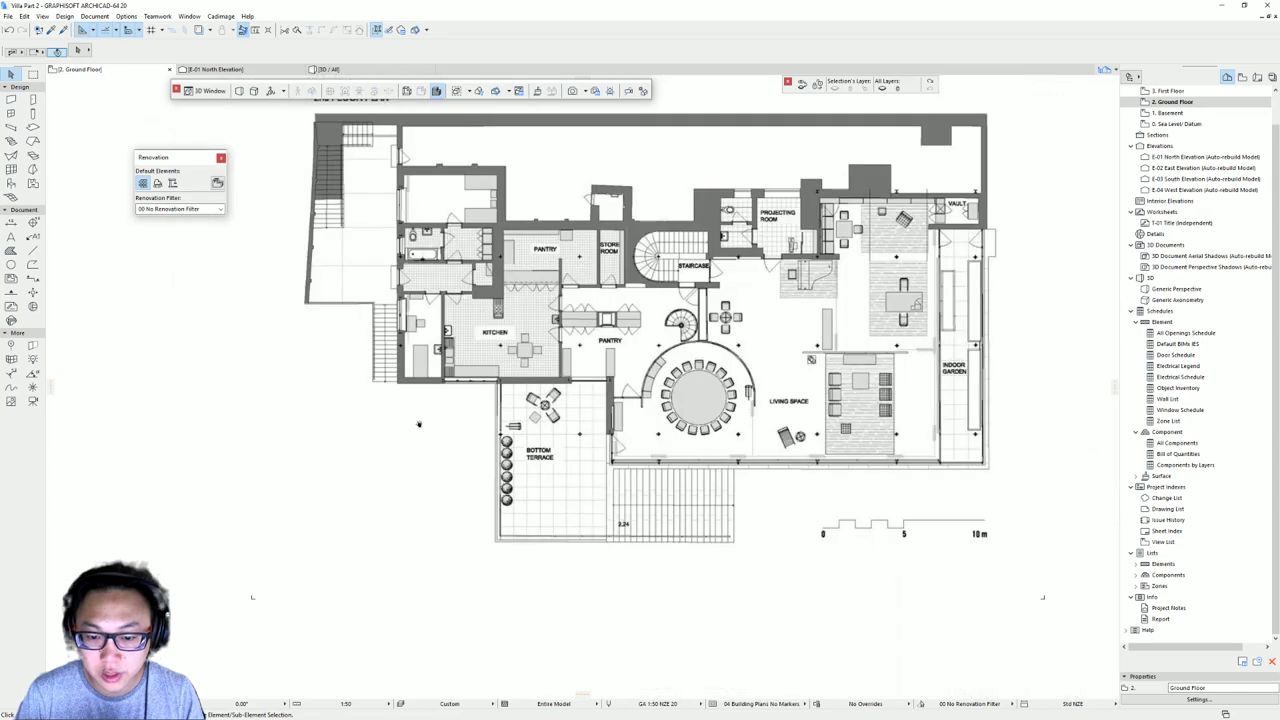
pyautogui.scroll(3, 560, 430)
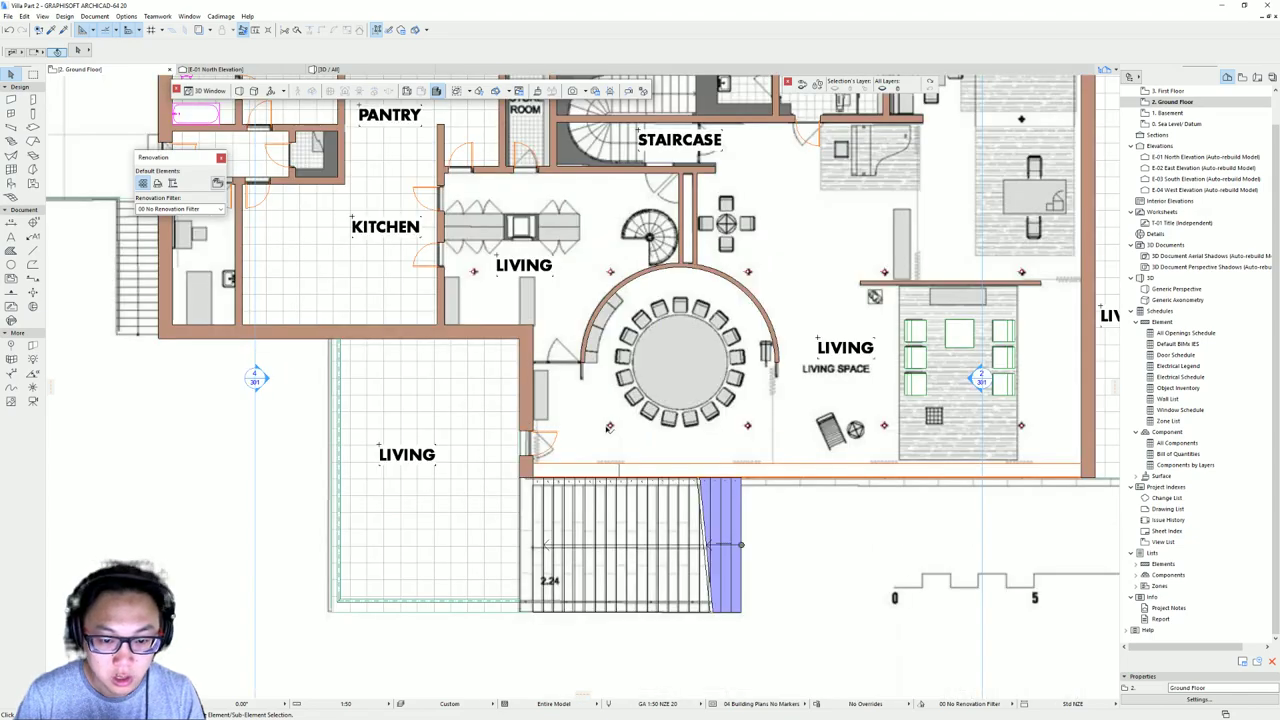
# - Multiply the third-row column southwest of the round dining table westward across the two bottom terrace column marks
pyautogui.click(610, 427)
pyautogui.click(610, 427)
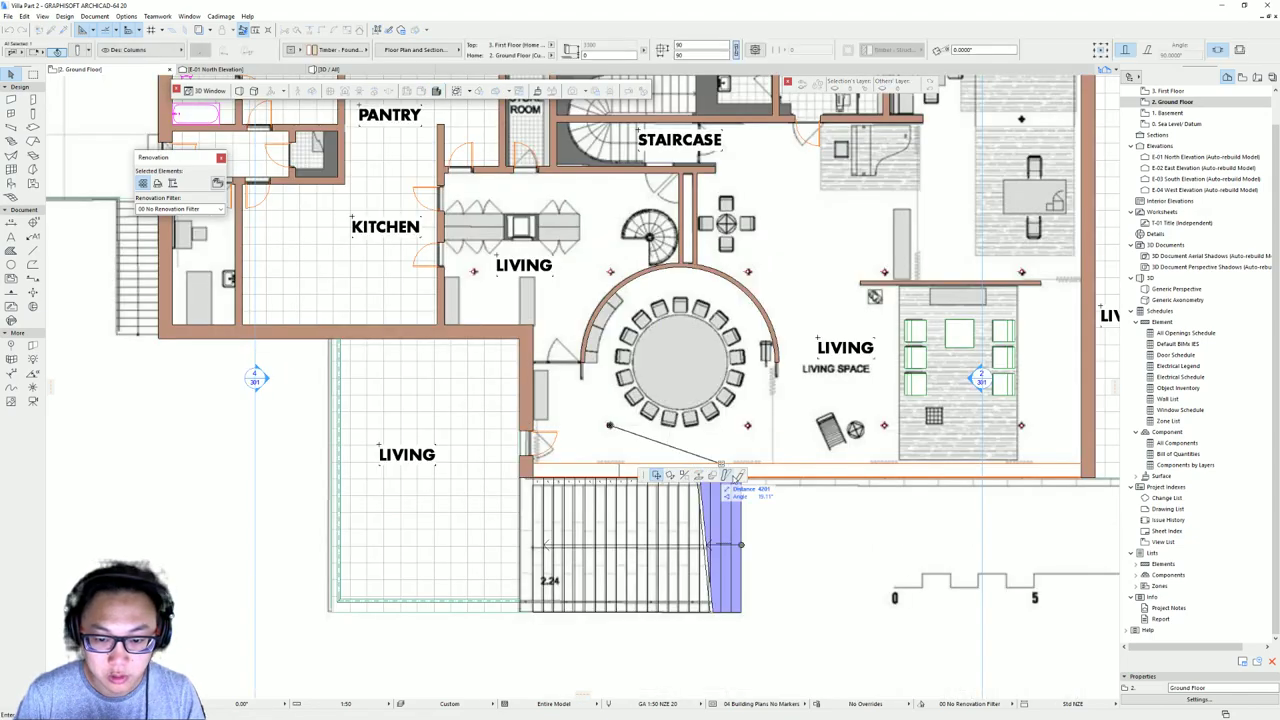
pyautogui.click(712, 475)
pyautogui.click(704, 346)
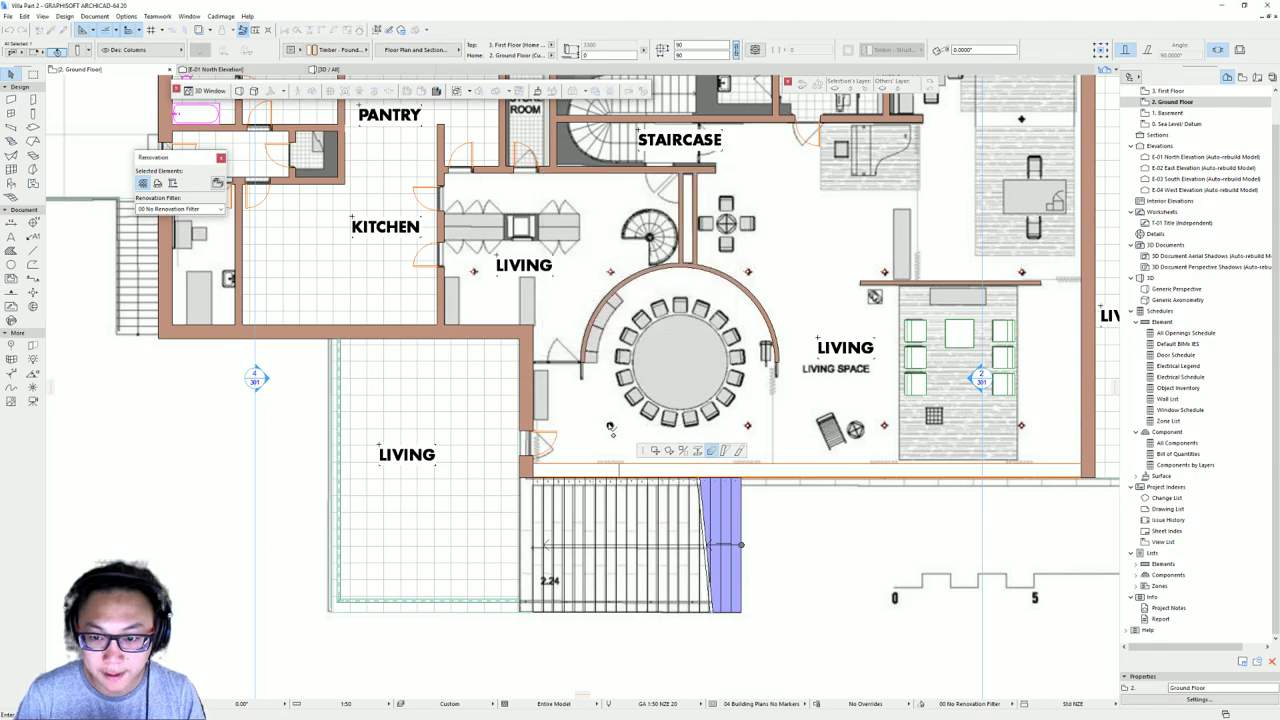
pyautogui.click(290, 442)
pyautogui.press('Escape')
# - Multiply the second-row column just east of the kitchen wall westward into the kitchen and the small room beside it
pyautogui.scroll(2, 366, 393)
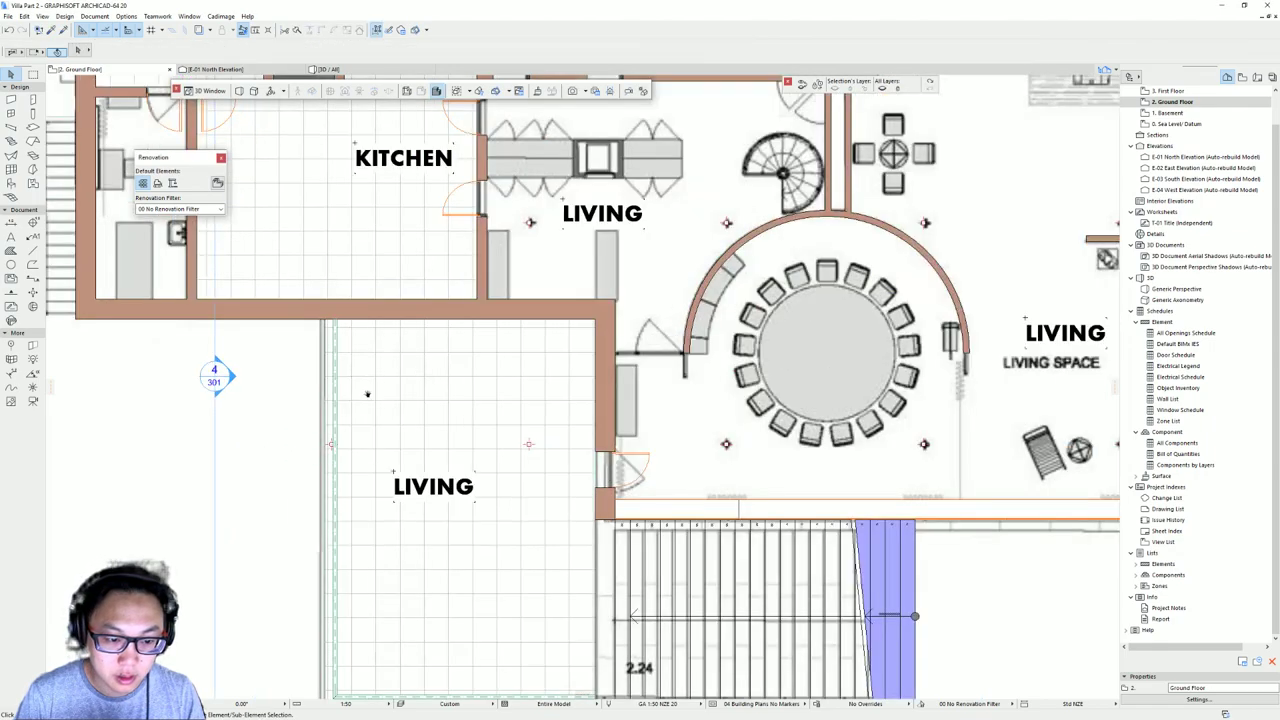
pyautogui.moveTo(461, 343); pyautogui.dragTo(501, 411, button='middle')
pyautogui.scroll(-1, 543, 298)
pyautogui.click(563, 291)
pyautogui.click(563, 291)
pyautogui.click(681, 265)
pyautogui.click(705, 347)
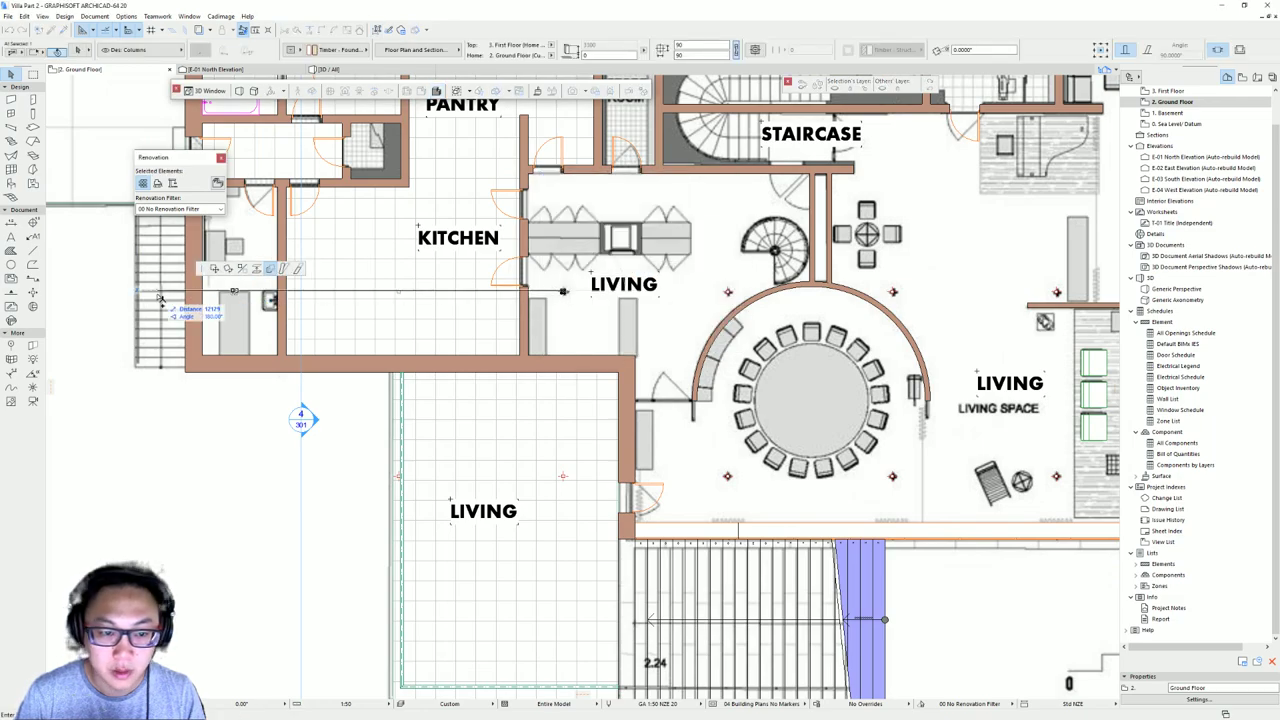
# - Examine the column positions in the kitchen and its adjoining west room on the copied plan image and return to the modelled plan
pyautogui.scroll(-3, 503, 369)
pyautogui.scroll(-1, 629, 361)
pyautogui.moveTo(629, 361); pyautogui.dragTo(47, 310, button='middle')
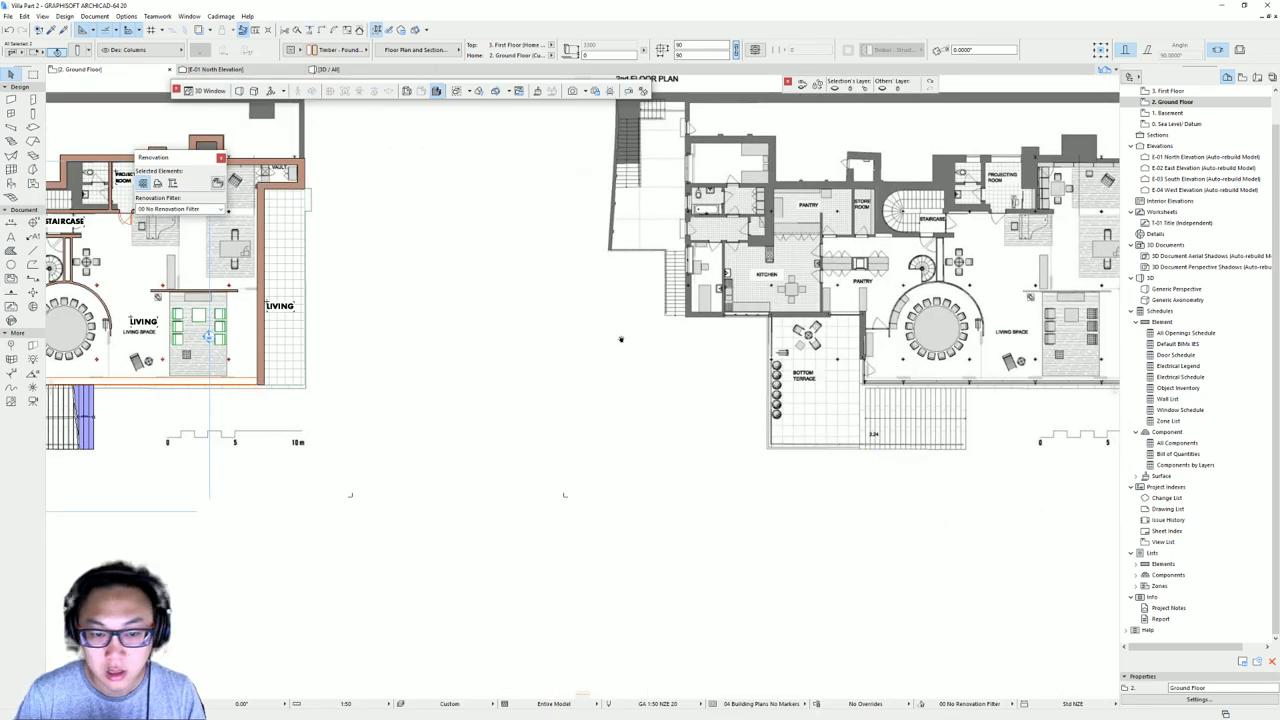
pyautogui.moveTo(658, 336); pyautogui.dragTo(600, 334, button='middle')
pyautogui.scroll(2, 796, 286)
pyautogui.scroll(2, 586, 285)
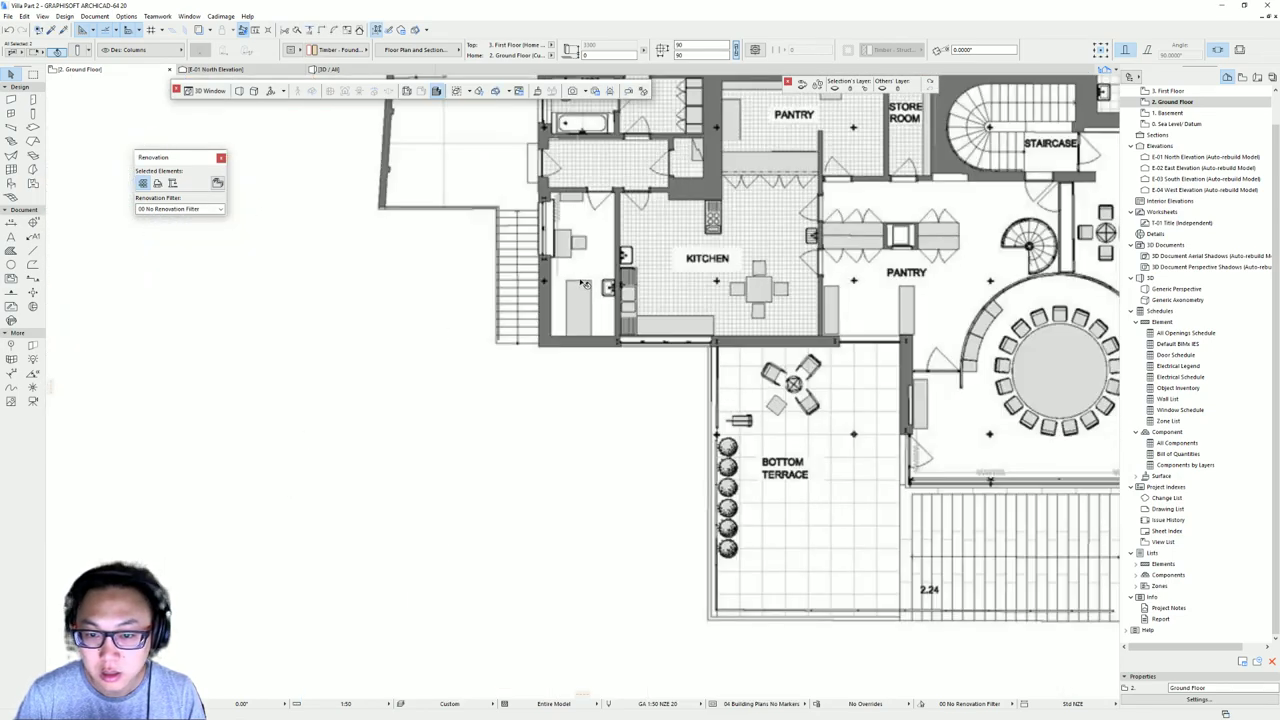
pyautogui.scroll(-3, 700, 283)
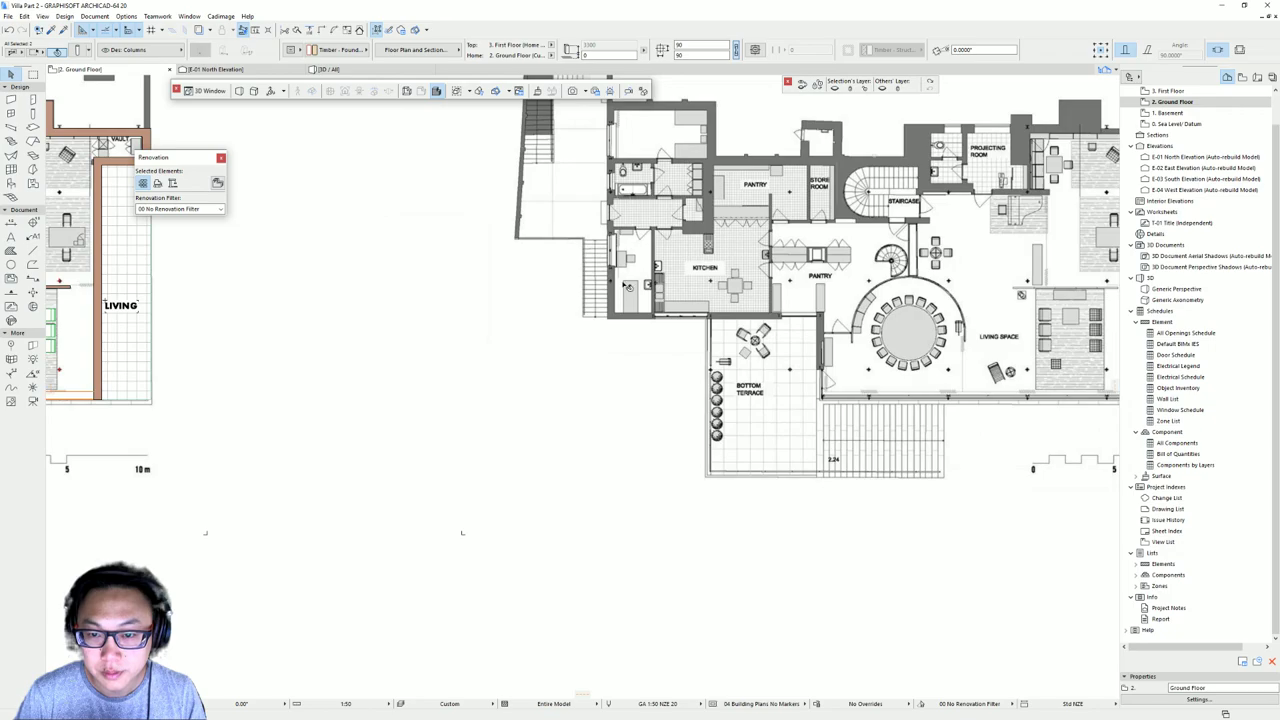
pyautogui.moveTo(436, 288); pyautogui.dragTo(931, 286, button='middle')
pyautogui.moveTo(421, 309); pyautogui.dragTo(427, 306, button='middle')
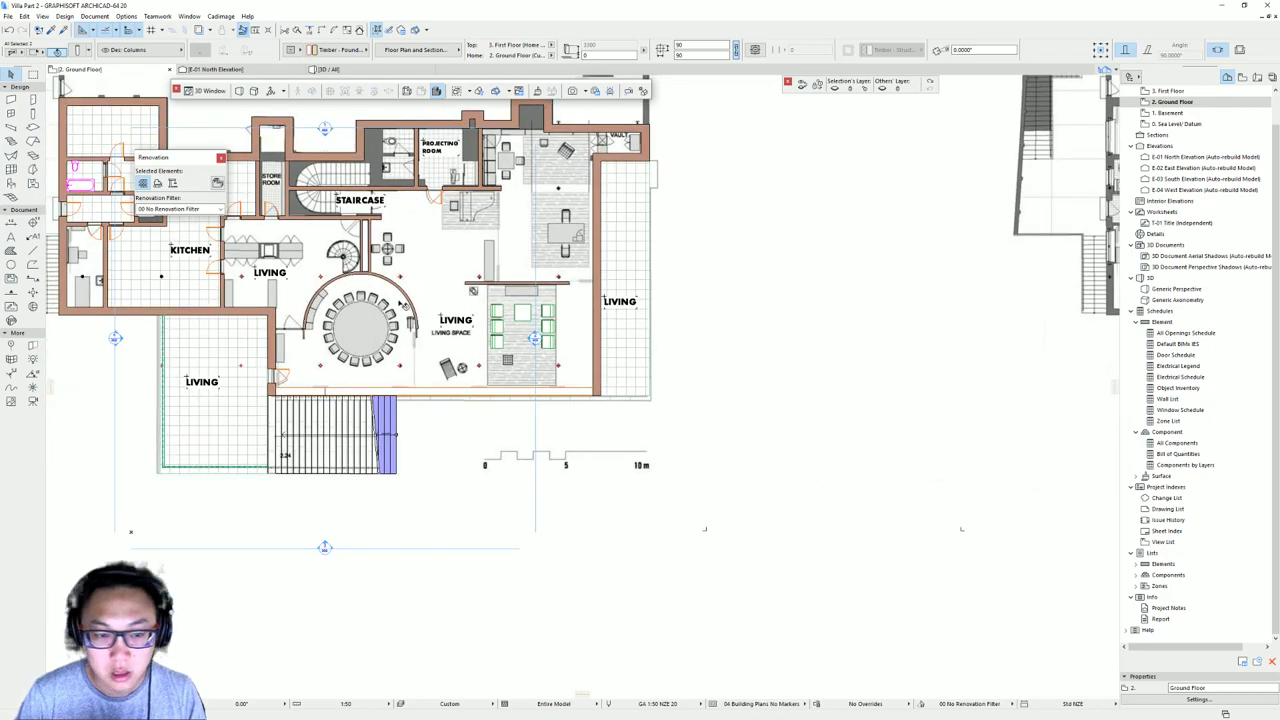
pyautogui.moveTo(338, 292); pyautogui.dragTo(770, 307, button='middle')
pyautogui.scroll(2, 770, 307)
pyautogui.scroll(3, 392, 285)
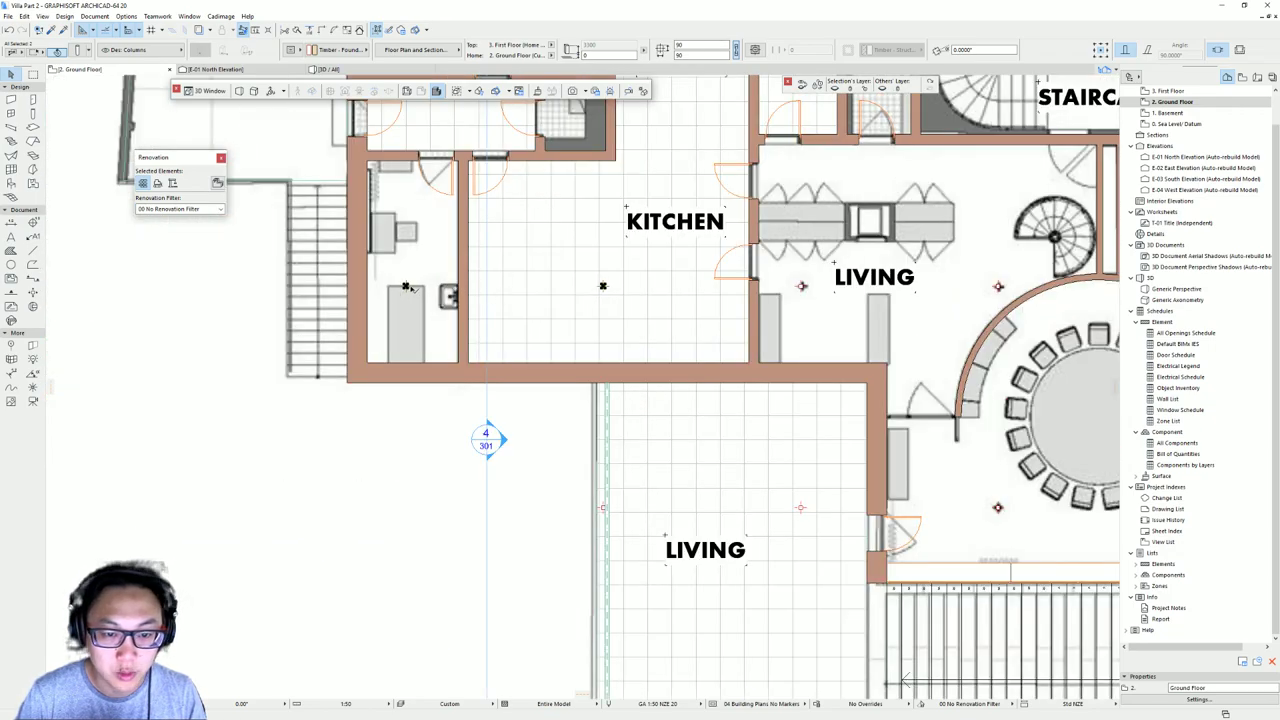
# - Move the westernmost second-row column into the exterior wall beside the outdoor stairs, 250 mm in from the wall face
pyautogui.scroll(3, 405, 286)
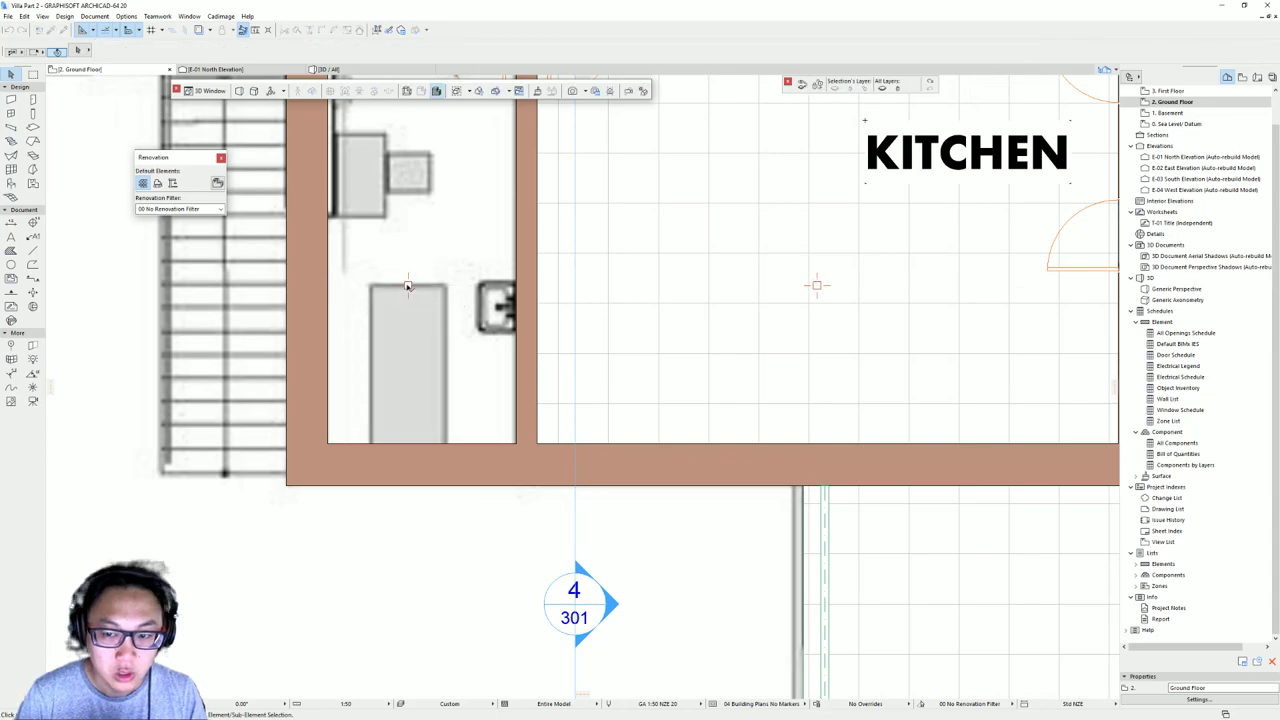
pyautogui.moveTo(407, 286); pyautogui.dragTo(328, 286)
pyautogui.moveTo(328, 286); pyautogui.dragTo(286, 287)
pyautogui.write('250')
pyautogui.press('Return')
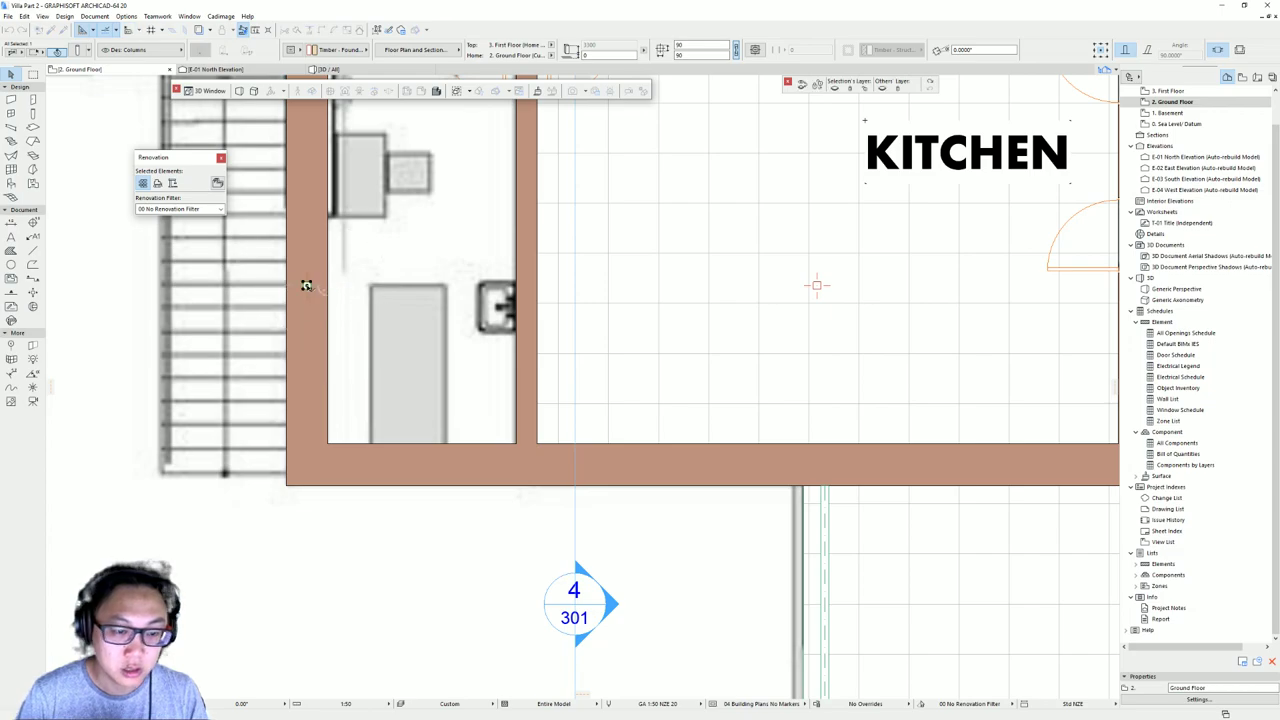
pyautogui.press('Escape')
# - Copy the easternmost second-row column north onto the column mark above the study desk
pyautogui.scroll(-8, 497, 349)
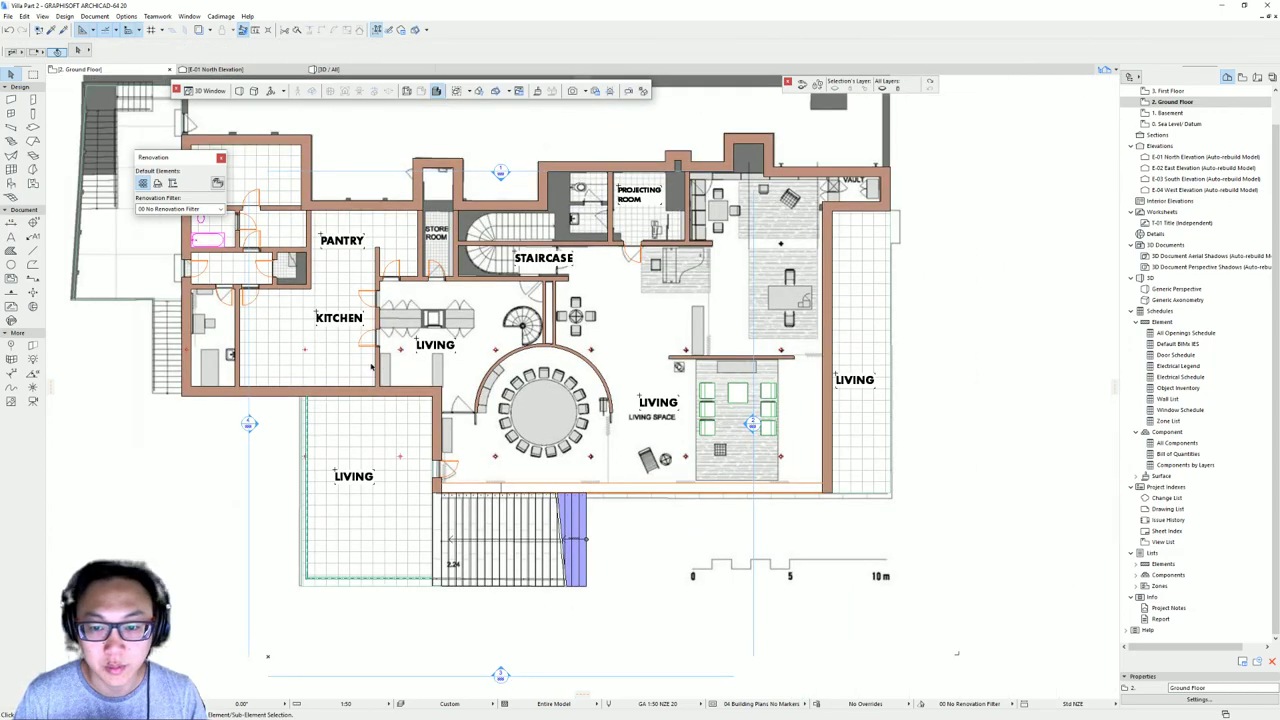
pyautogui.click(780, 351)
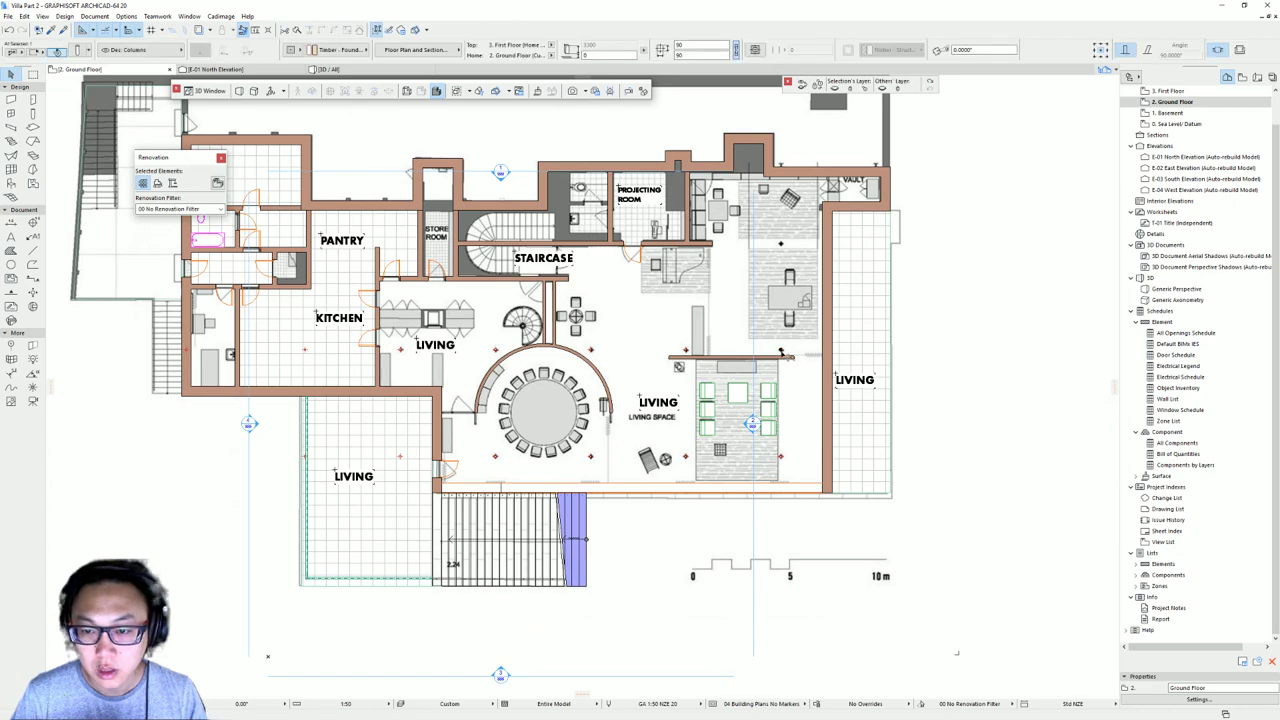
pyautogui.hotkey('ctrl', 'shift', 'd')
pyautogui.click(781, 350)
pyautogui.moveTo(781, 245); pyautogui.dragTo(780, 243)
# - Compare the top-row column positions on the copied plan image and return to the modelled plan
pyautogui.scroll(-4, 645, 305)
pyautogui.moveTo(1110, 272); pyautogui.dragTo(747, 253, button='middle')
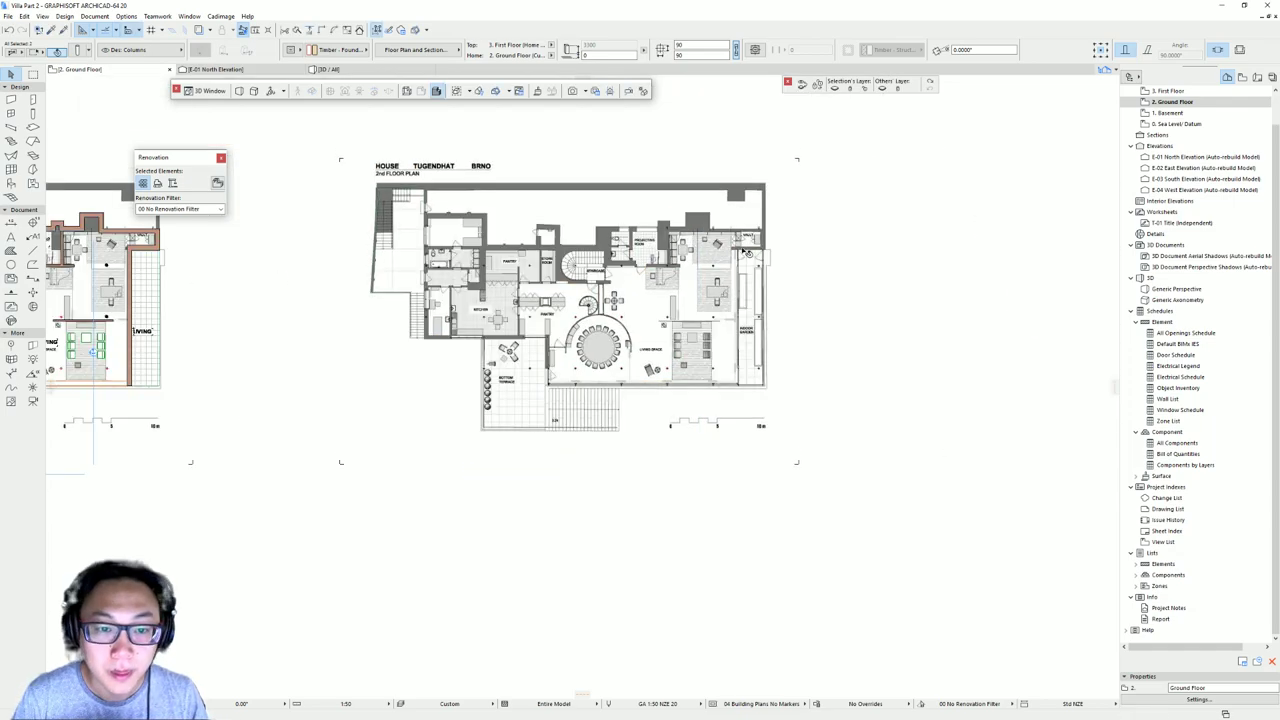
pyautogui.scroll(5, 510, 259)
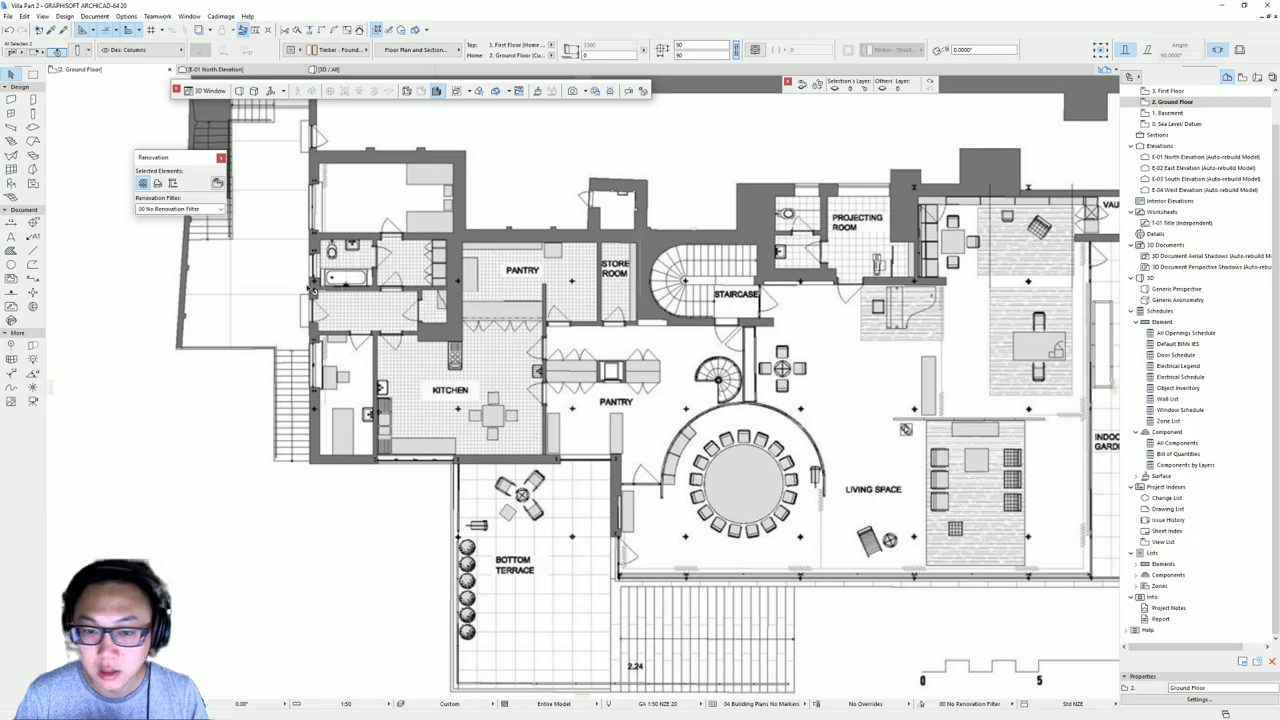
pyautogui.scroll(-1, 303, 342)
pyautogui.moveTo(436, 345)
pyautogui.mouseDown(button='middle')
pyautogui.moveTo(1089, 369)
pyautogui.moveTo(681, 357)
pyautogui.moveTo(762, 351)
pyautogui.mouseUp(button='middle')
pyautogui.click(762, 314)
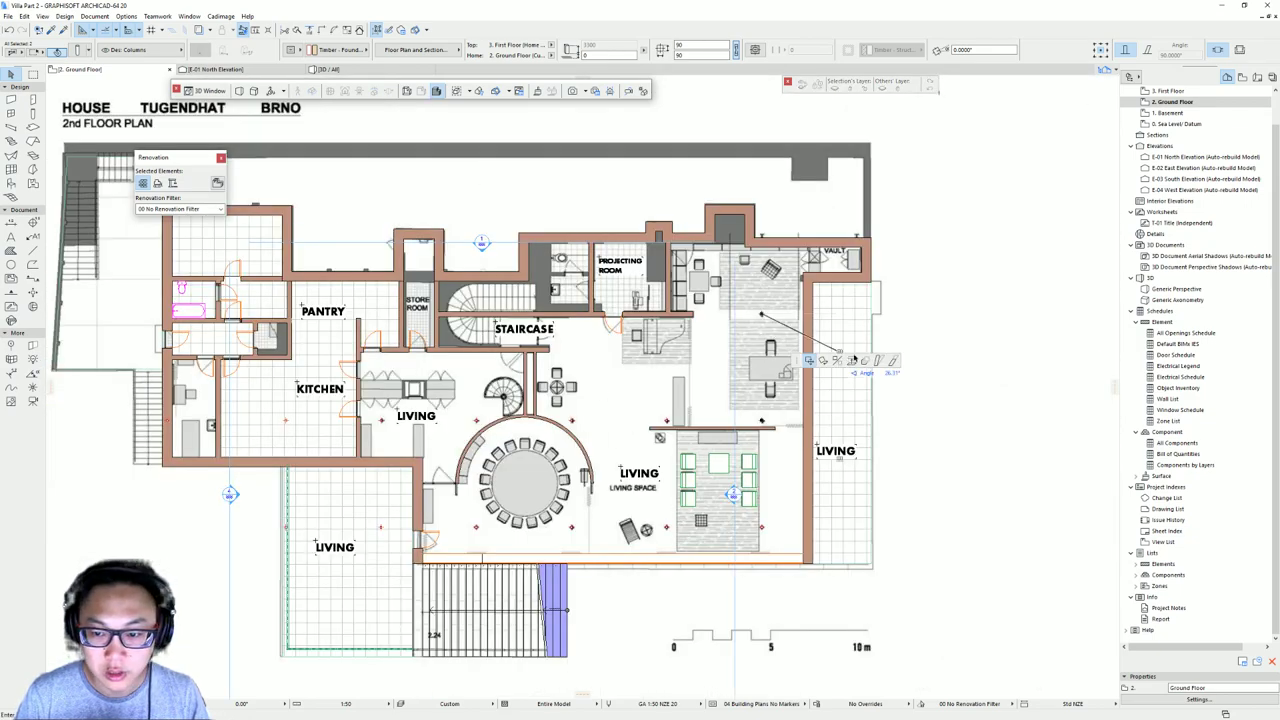
pyautogui.click(866, 360)
pyautogui.click(704, 346)
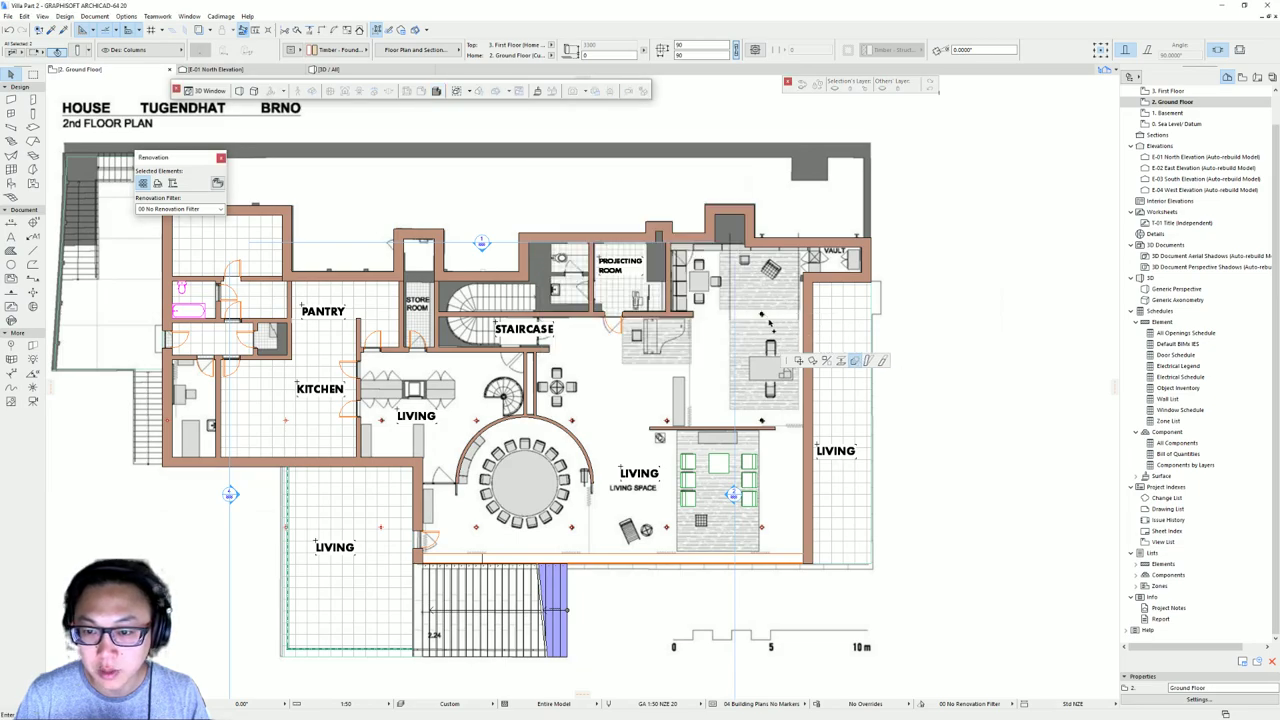
pyautogui.click(200, 322)
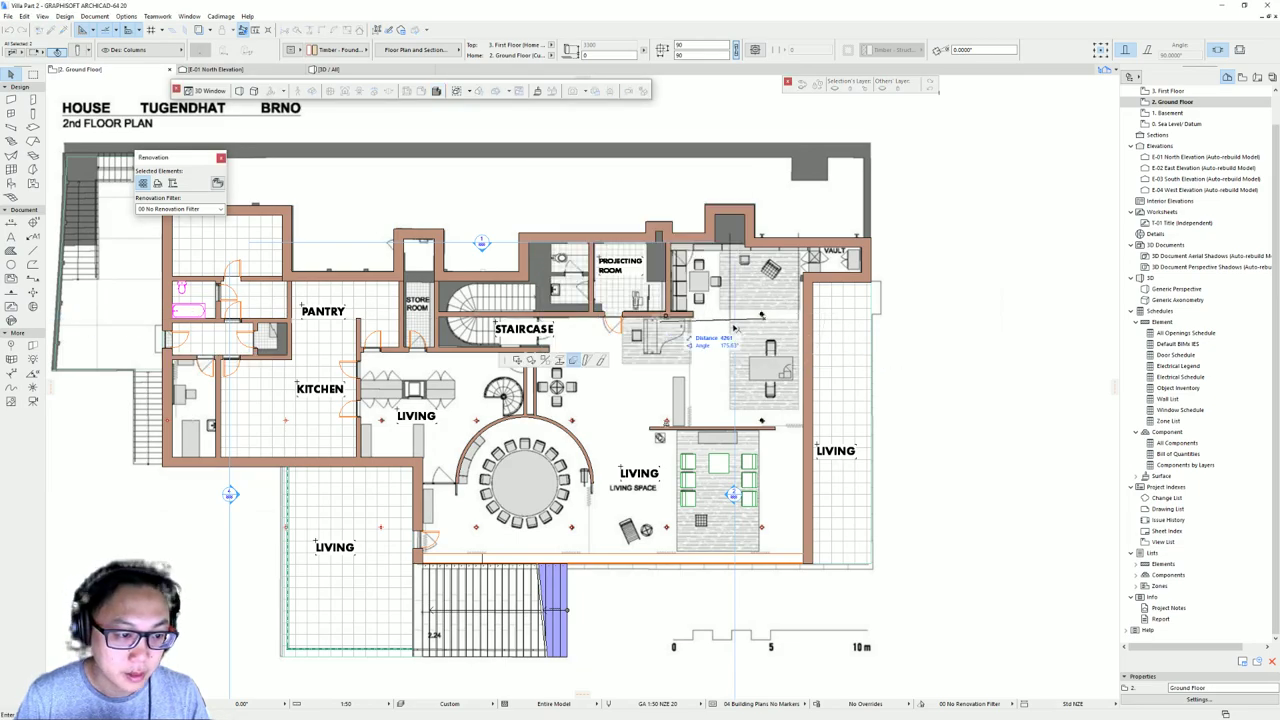
pyautogui.press('Escape')
# - Multiply the study column westward in a straight row at 4900 spacing as far as the bathroom
pyautogui.click(763, 315)
pyautogui.click(763, 315)
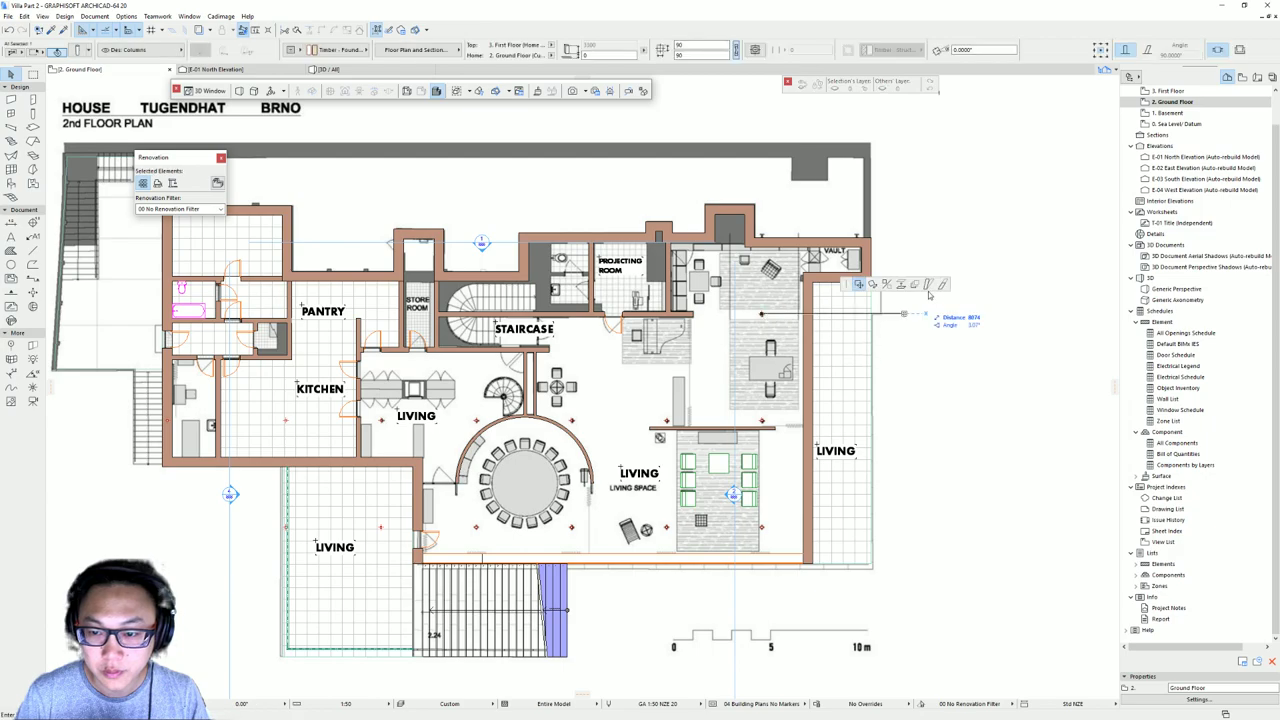
pyautogui.click(900, 284)
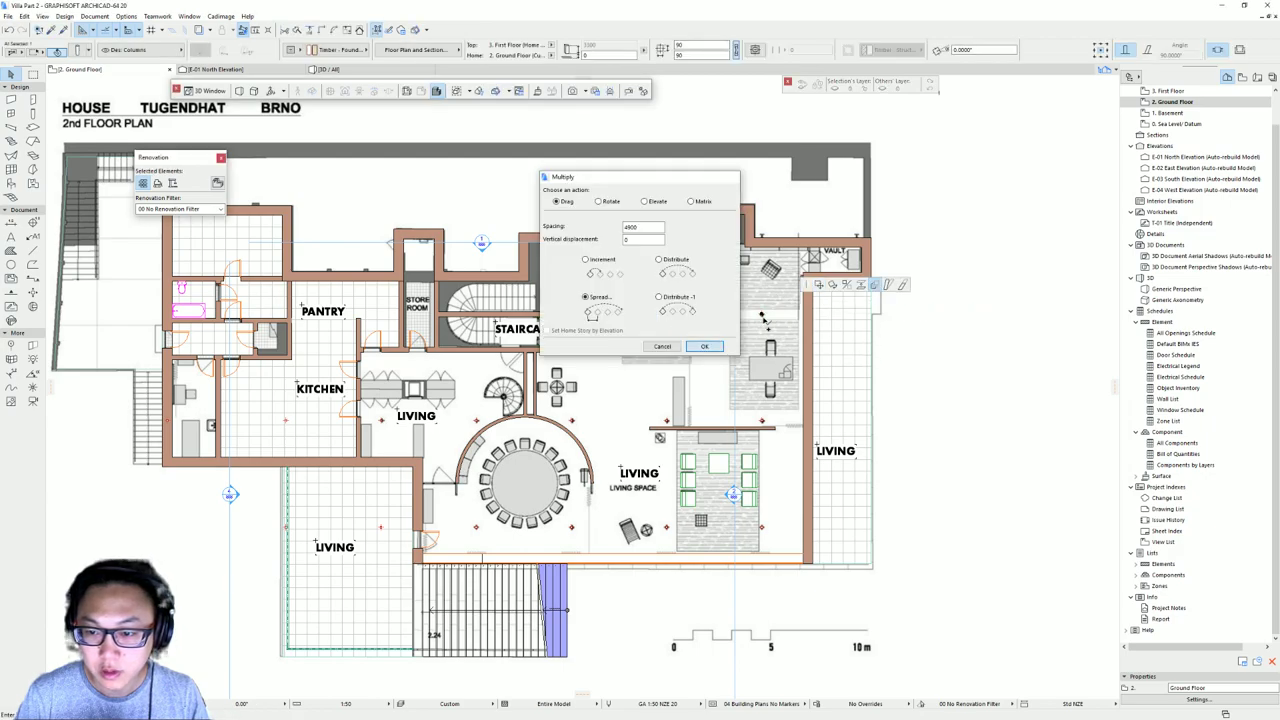
pyautogui.click(702, 343)
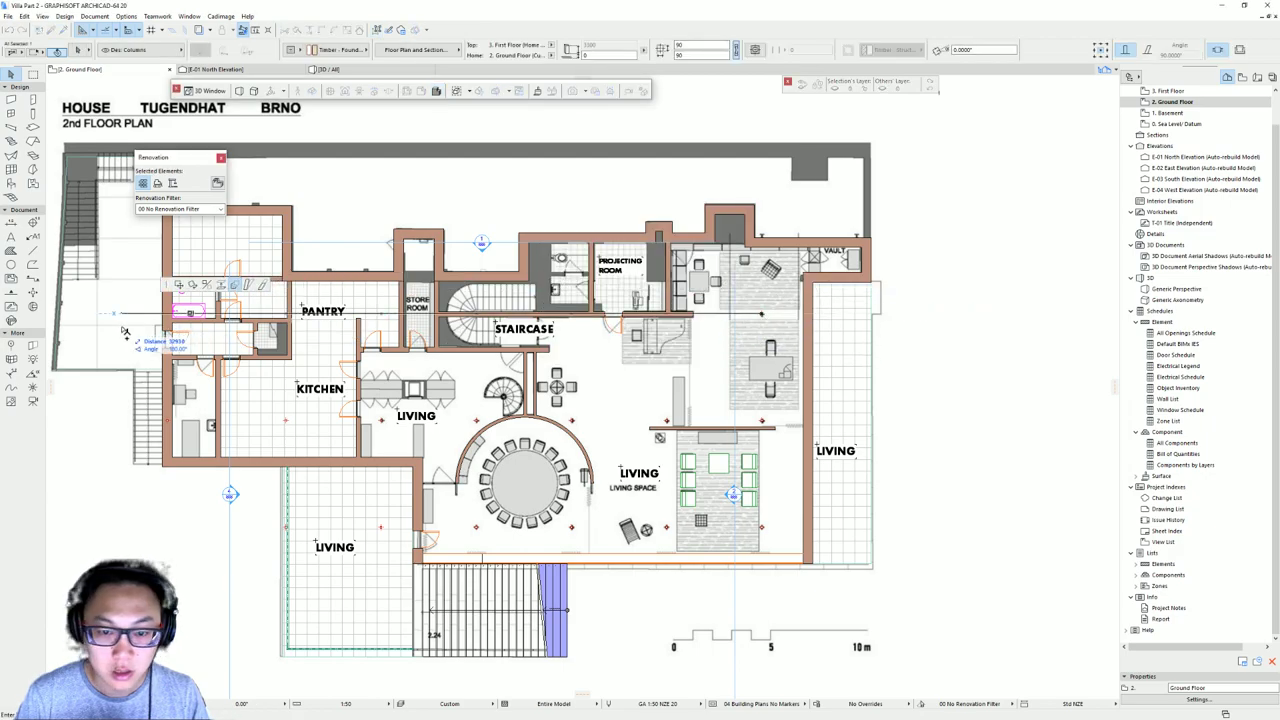
pyautogui.click(190, 314)
pyautogui.press('Escape')
# - Check the copied plan image and transfer the 500 mm exterior wall's settings to the wall west of the pantry
pyautogui.moveTo(1110, 300); pyautogui.dragTo(536, 294, button='middle')
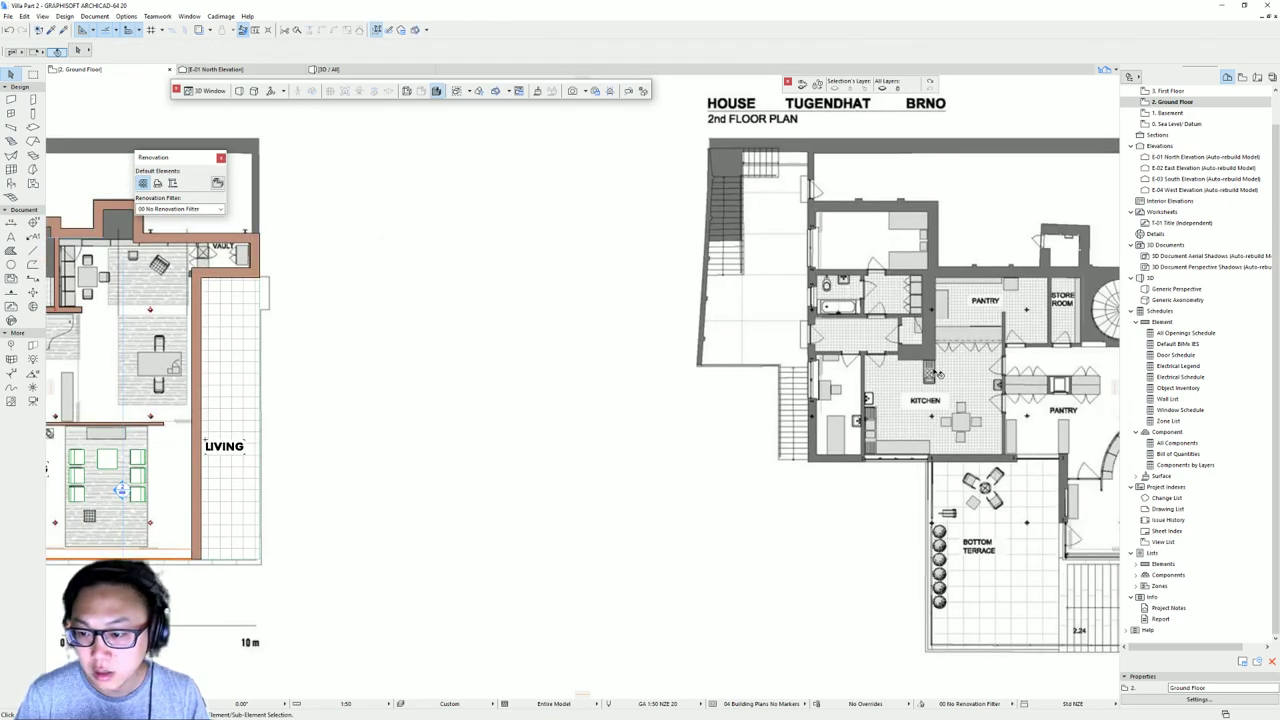
pyautogui.moveTo(315, 339); pyautogui.dragTo(822, 329, button='middle')
pyautogui.scroll(2, 195, 370)
pyautogui.moveTo(195, 370); pyautogui.dragTo(402, 376, button='middle')
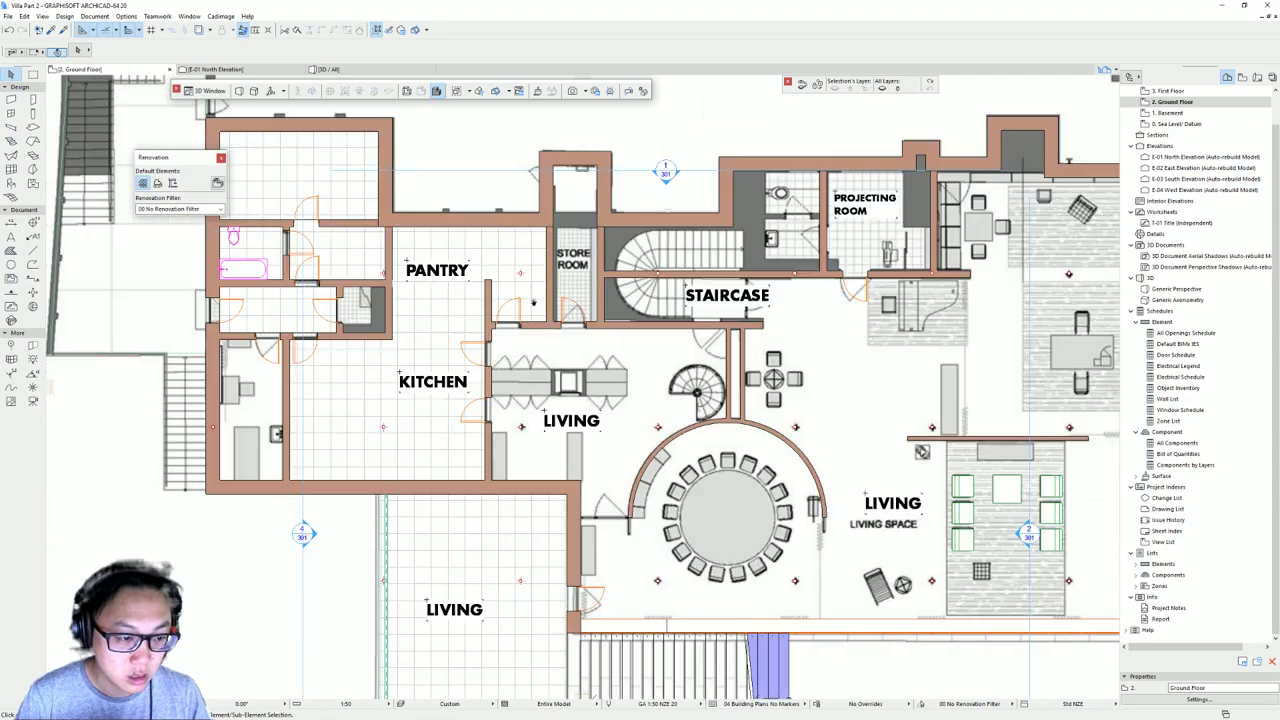
pyautogui.moveTo(376, 246); pyautogui.dragTo(414, 242, button='middle')
pyautogui.click(424, 232)
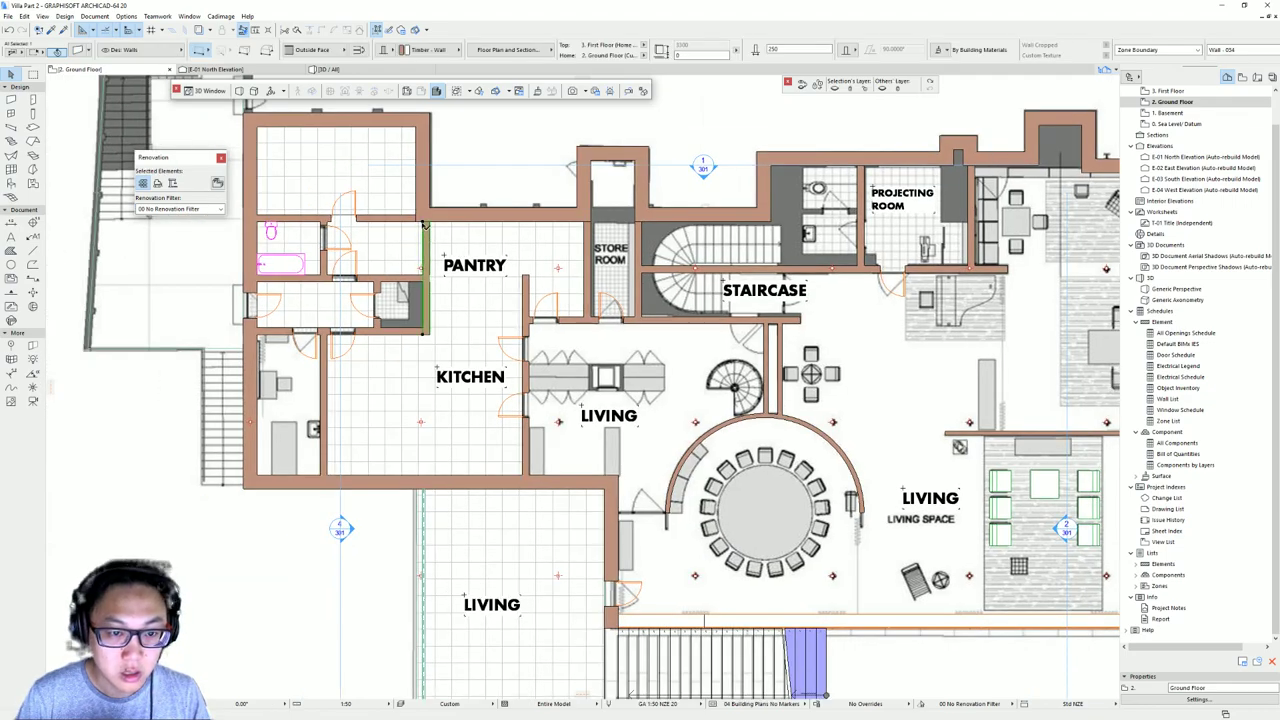
pyautogui.click(423, 223)
pyautogui.press('Escape')
pyautogui.press('Escape')
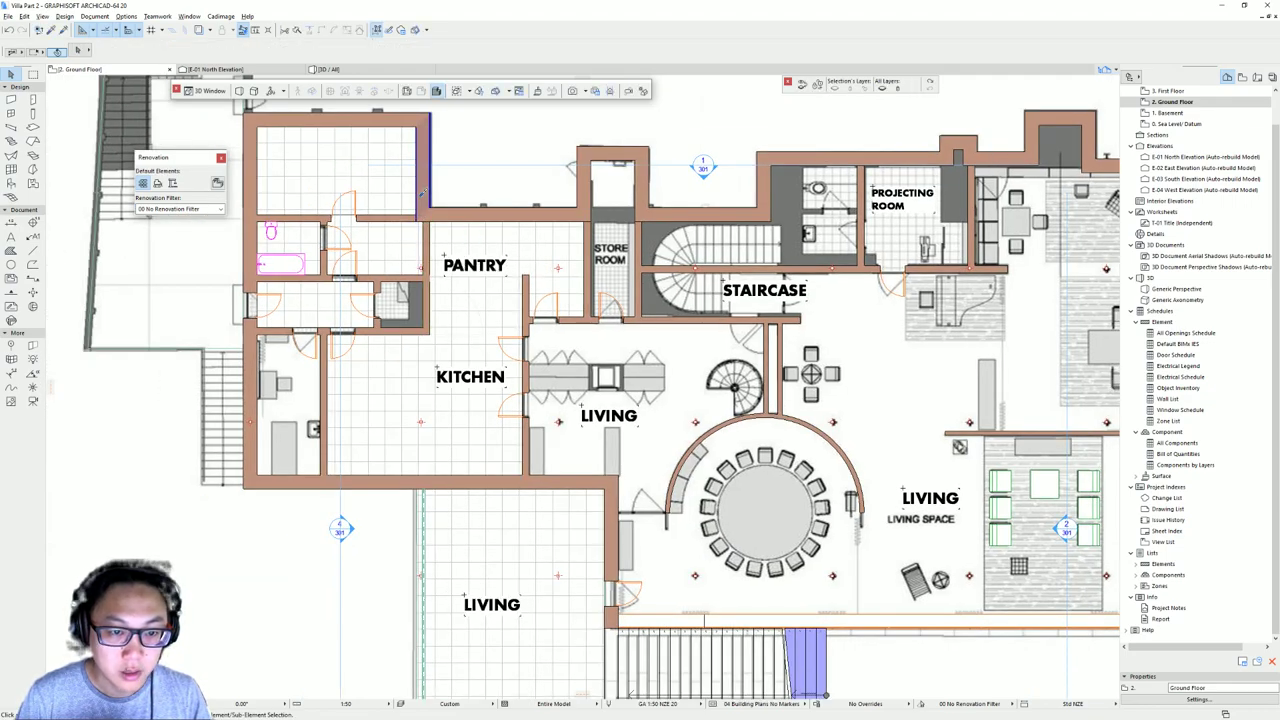
pyautogui.keyDown('alt'); pyautogui.click(421, 195); pyautogui.keyUp('alt')
pyautogui.keyDown('ctrl'); pyautogui.keyDown('alt'); pyautogui.click(427, 249); pyautogui.keyUp('alt'); pyautogui.keyUp('ctrl')
pyautogui.press('Escape')
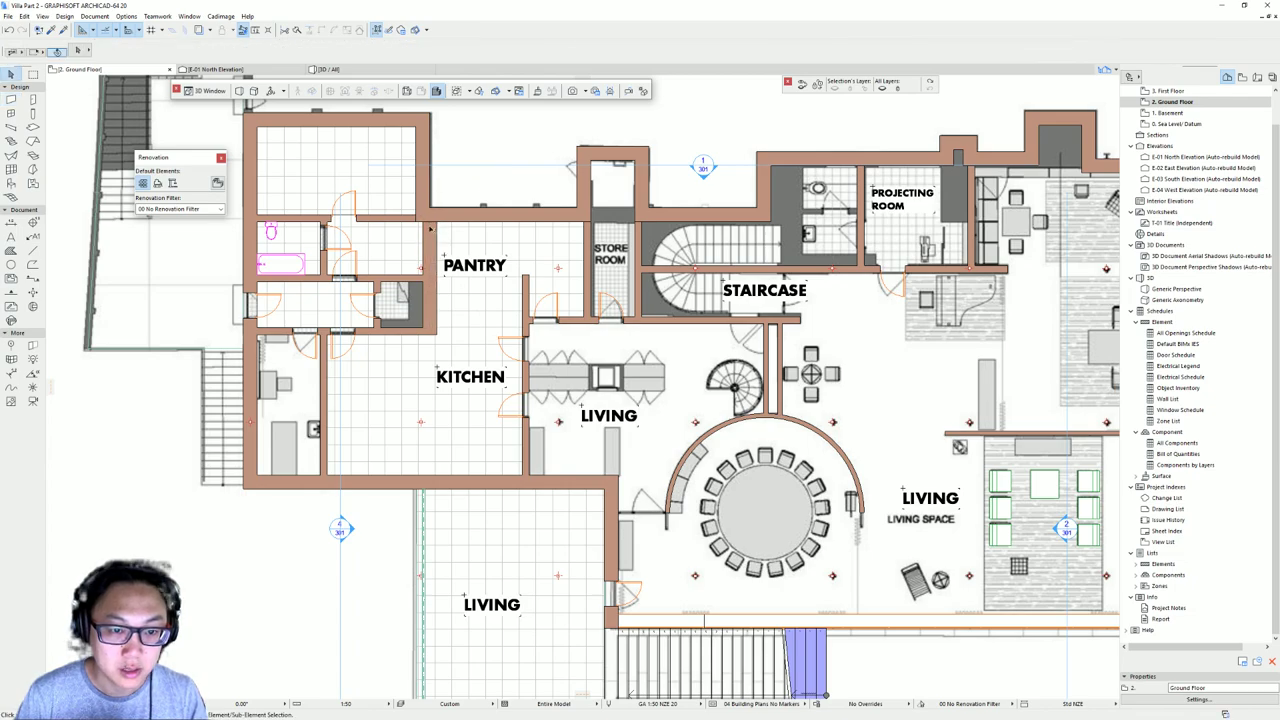
# - Move the thickened pantry wall west in line with the exterior wall above, and intersect it with the horizontal wall at its south end
pyautogui.click(424, 229)
pyautogui.click(425, 228)
pyautogui.hotkey('ctrl', 'd')
pyautogui.click(423, 222)
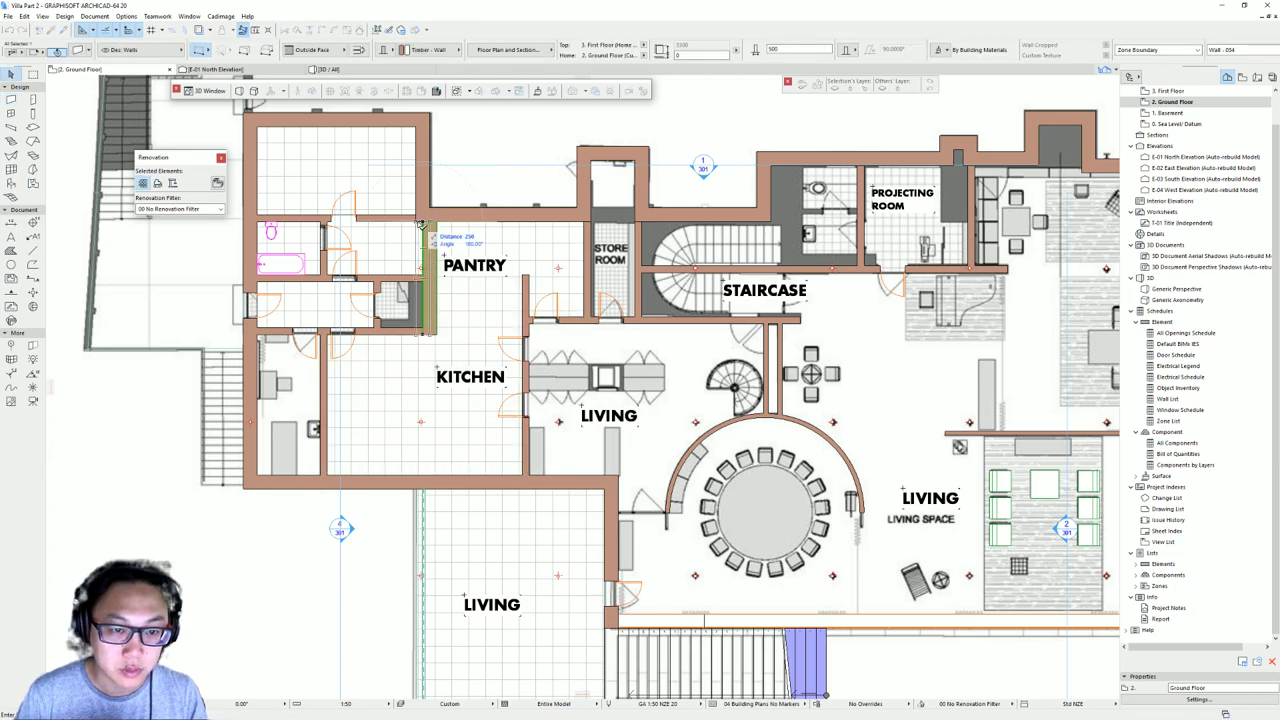
pyautogui.click(416, 221)
pyautogui.keyDown('shift'); pyautogui.click(405, 331); pyautogui.keyUp('shift')
pyautogui.click(322, 31)
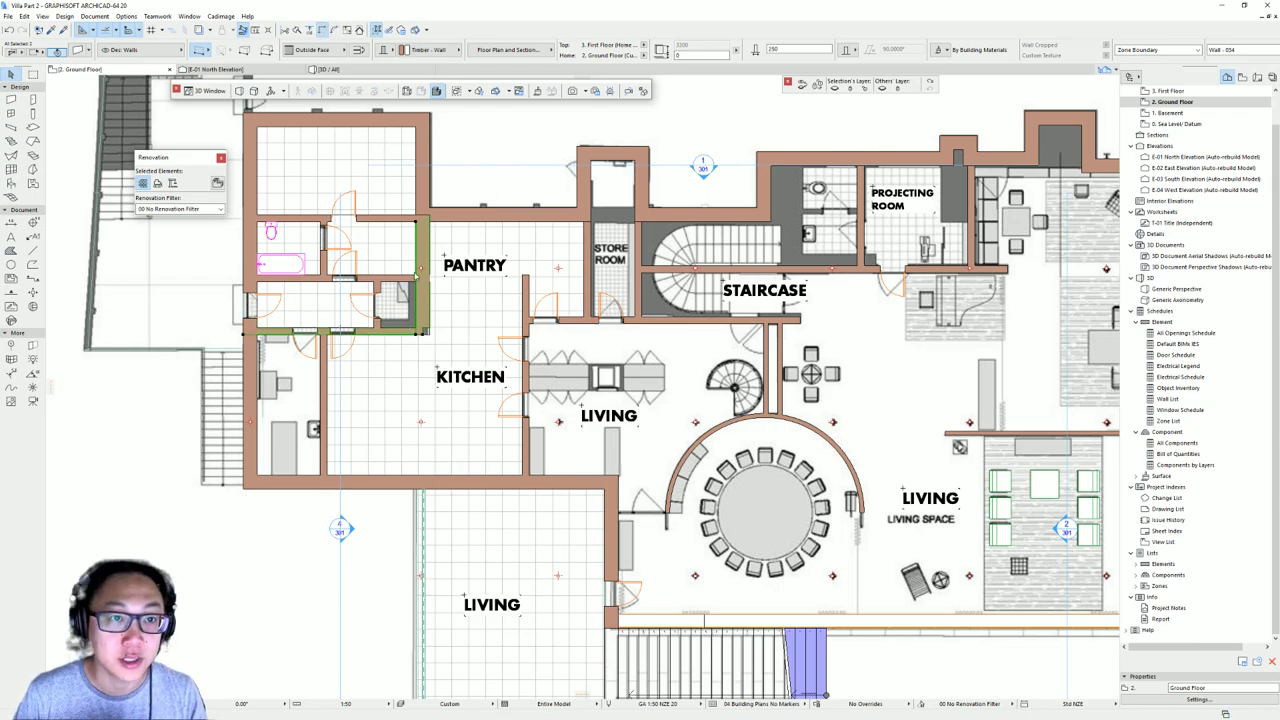
pyautogui.press('Escape')
# - Move the top-row bathroom column west into the exterior wall, aligned with the wall column in the row below
pyautogui.moveTo(363, 313); pyautogui.dragTo(515, 314, button='middle')
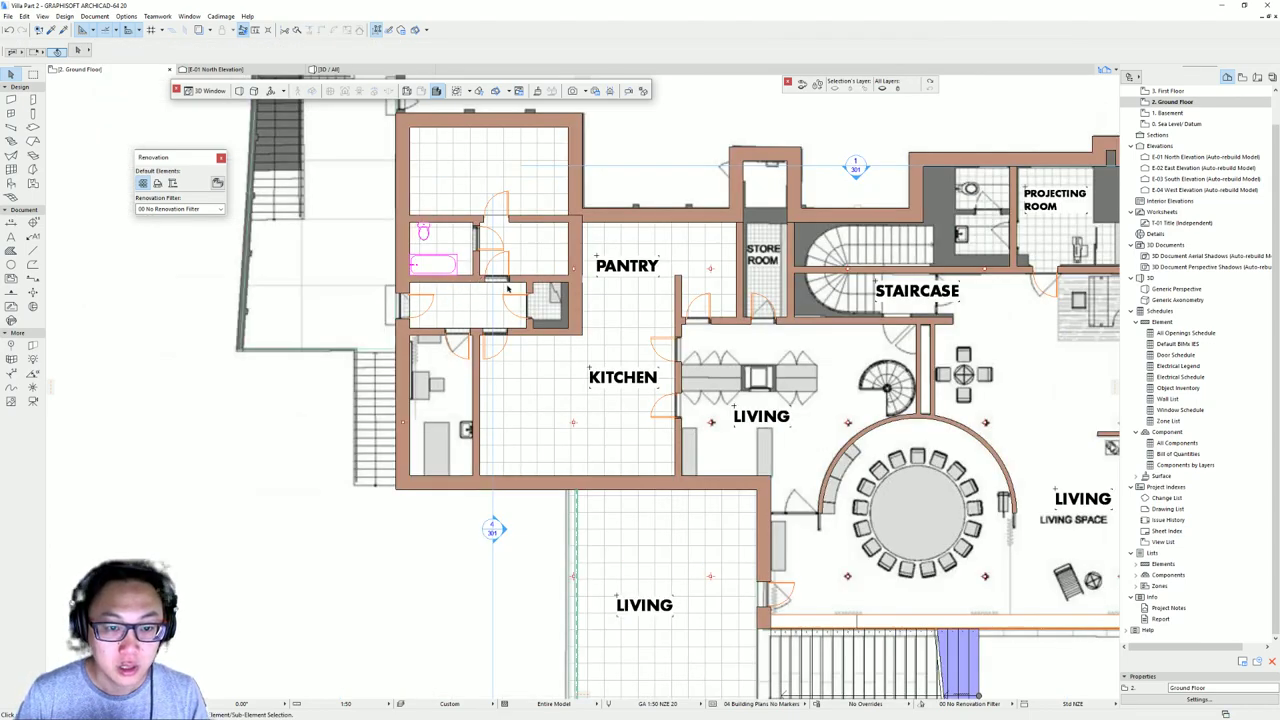
pyautogui.hotkey('ctrl', 'a')
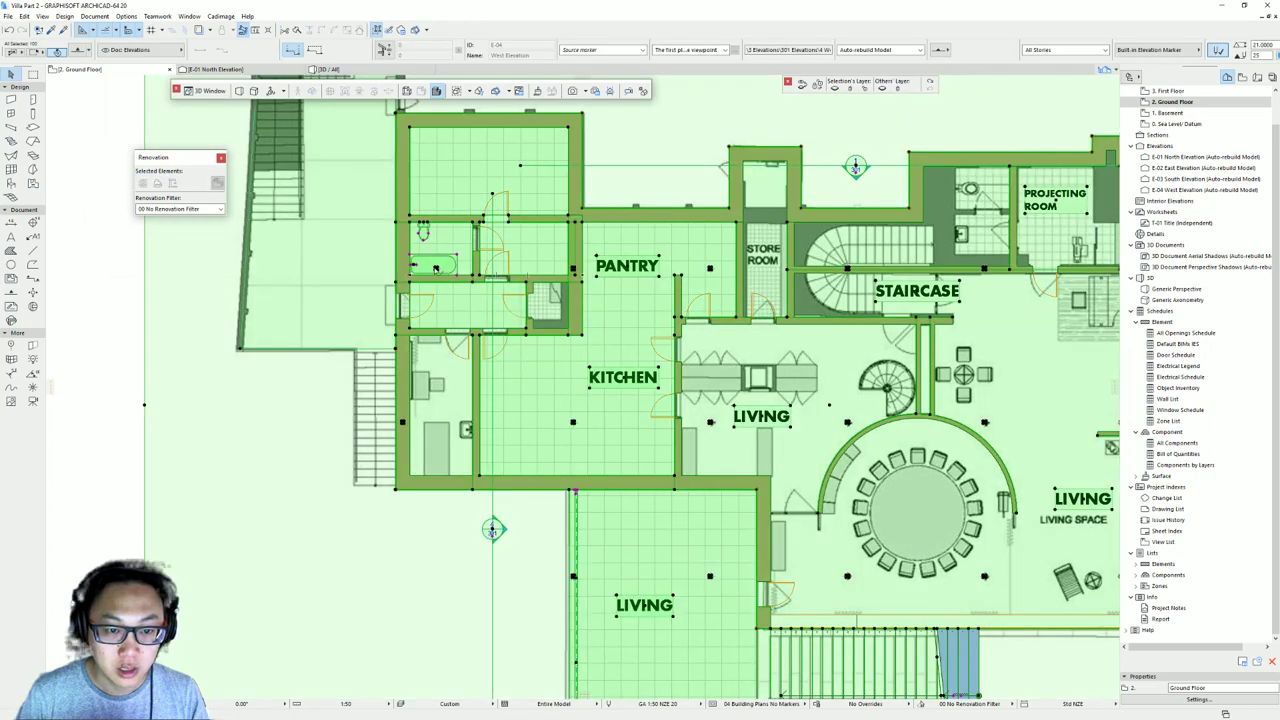
pyautogui.press('Escape')
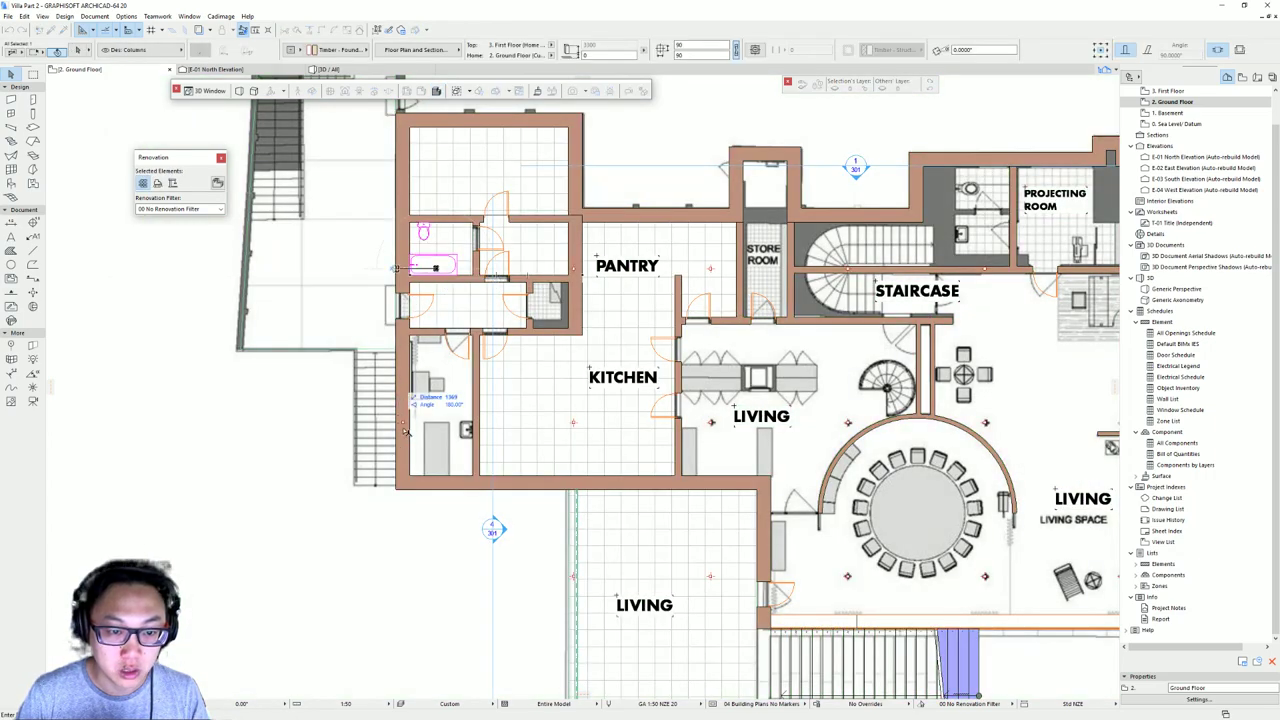
pyautogui.scroll(5, 403, 420)
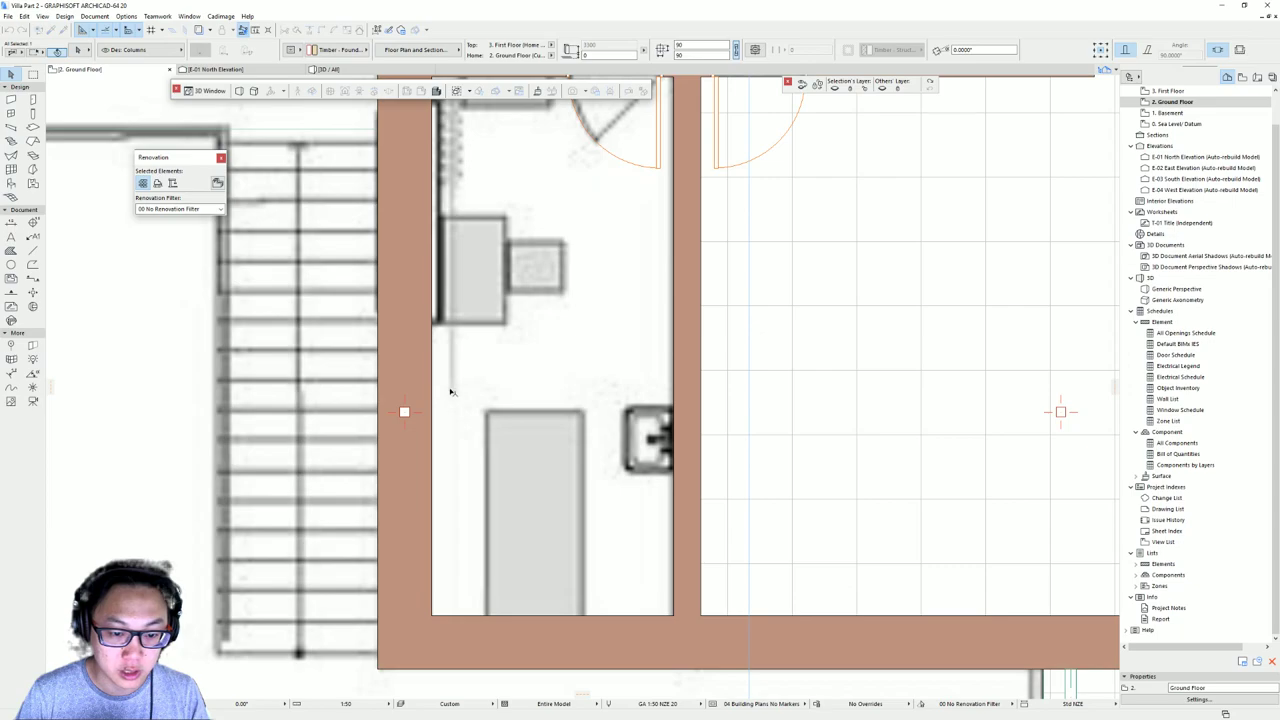
pyautogui.scroll(-4, 460, 375)
pyautogui.scroll(-3, 490, 345)
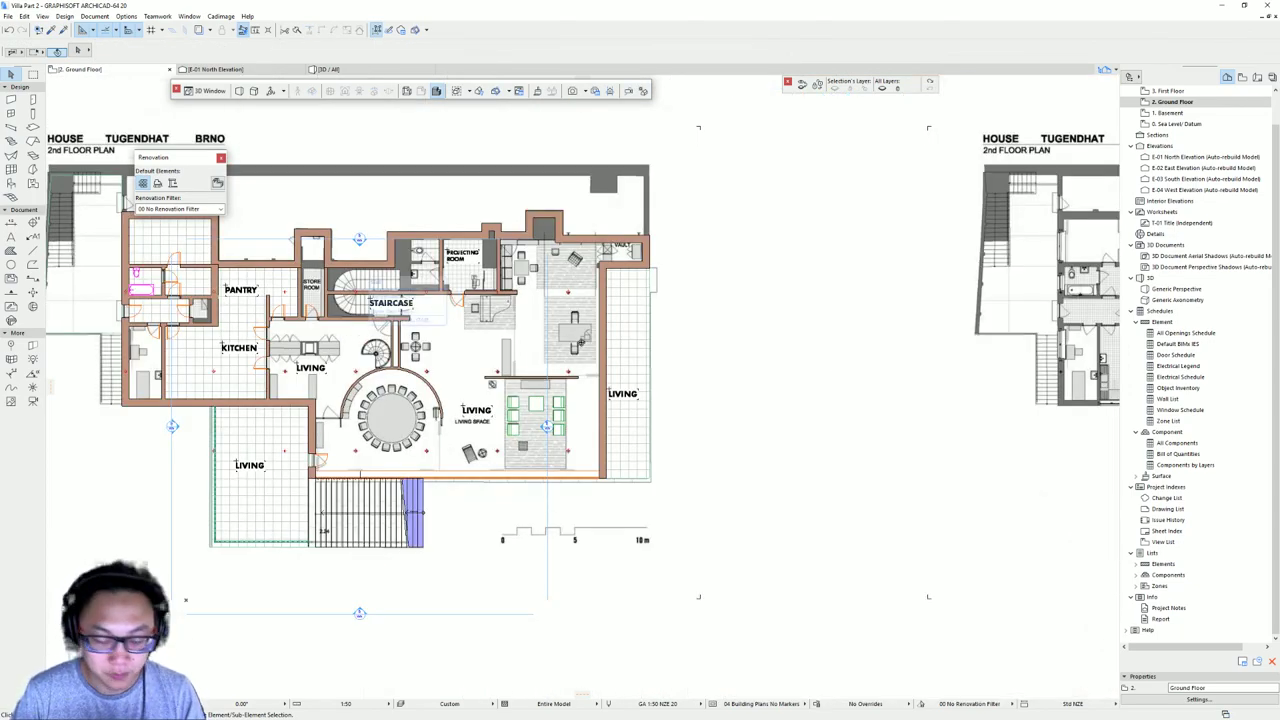
# - Show the model in 3D with stories limited to the range from Sea Level/Datum up to Ground Floor, and inspect the interior
pyautogui.press('F3')
pyautogui.keyDown('shift'); pyautogui.moveTo(776, 320); pyautogui.dragTo(777, 312, button='middle'); pyautogui.keyUp('shift')
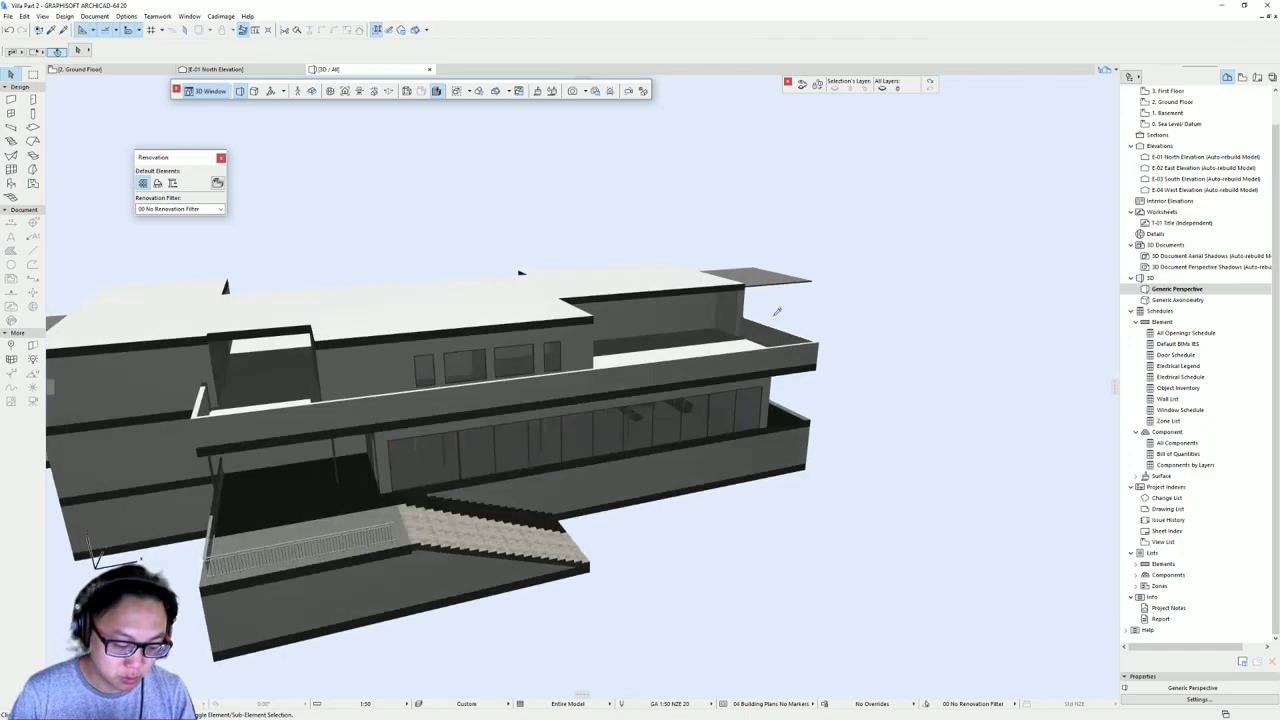
pyautogui.hotkey('ctrl', 'shift', 'F5')
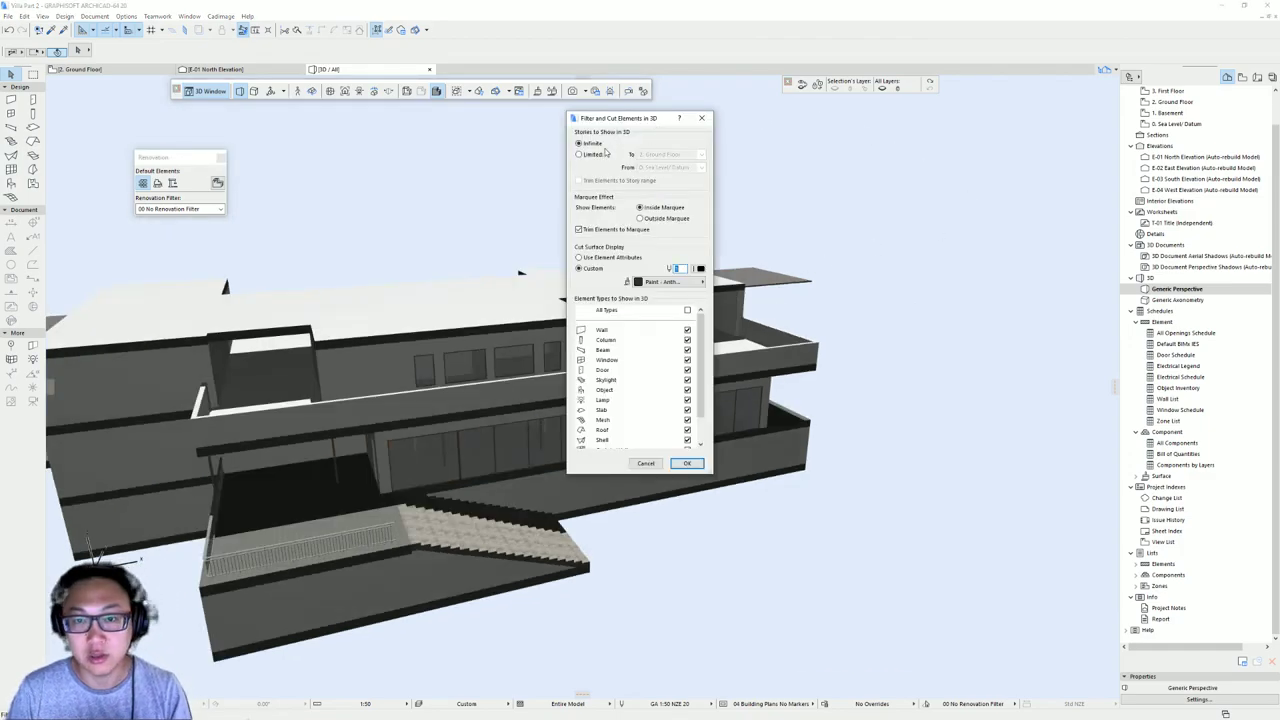
pyautogui.click(590, 156)
pyautogui.click(687, 463)
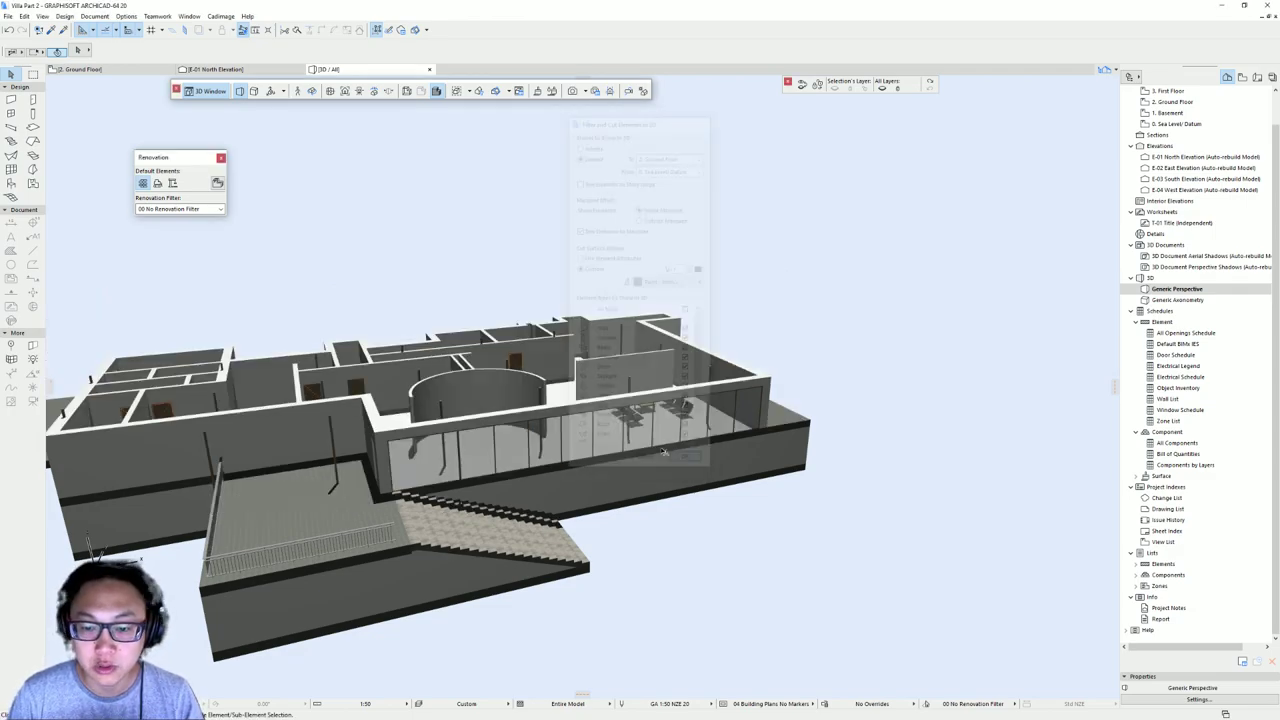
pyautogui.keyDown('shift'); pyautogui.moveTo(438, 418); pyautogui.dragTo(485, 540, button='middle'); pyautogui.keyUp('shift')
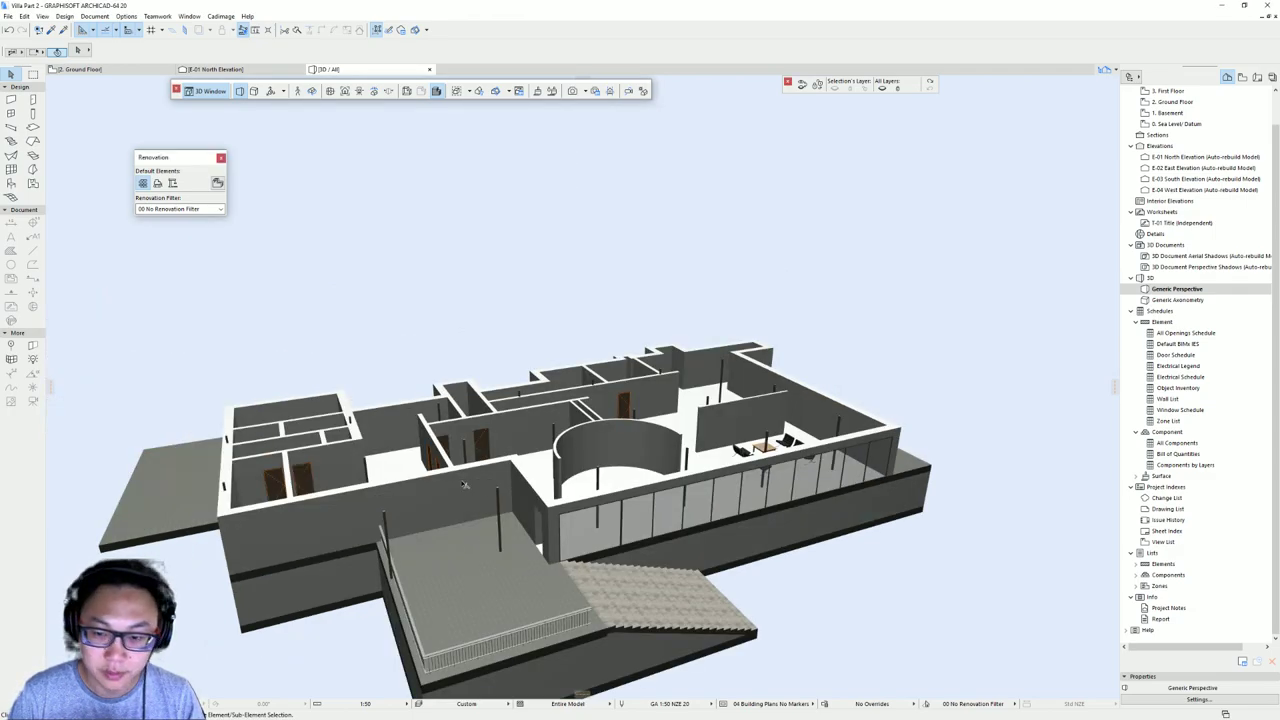
pyautogui.keyDown('shift'); pyautogui.moveTo(726, 330); pyautogui.dragTo(650, 369, button='middle'); pyautogui.keyUp('shift')
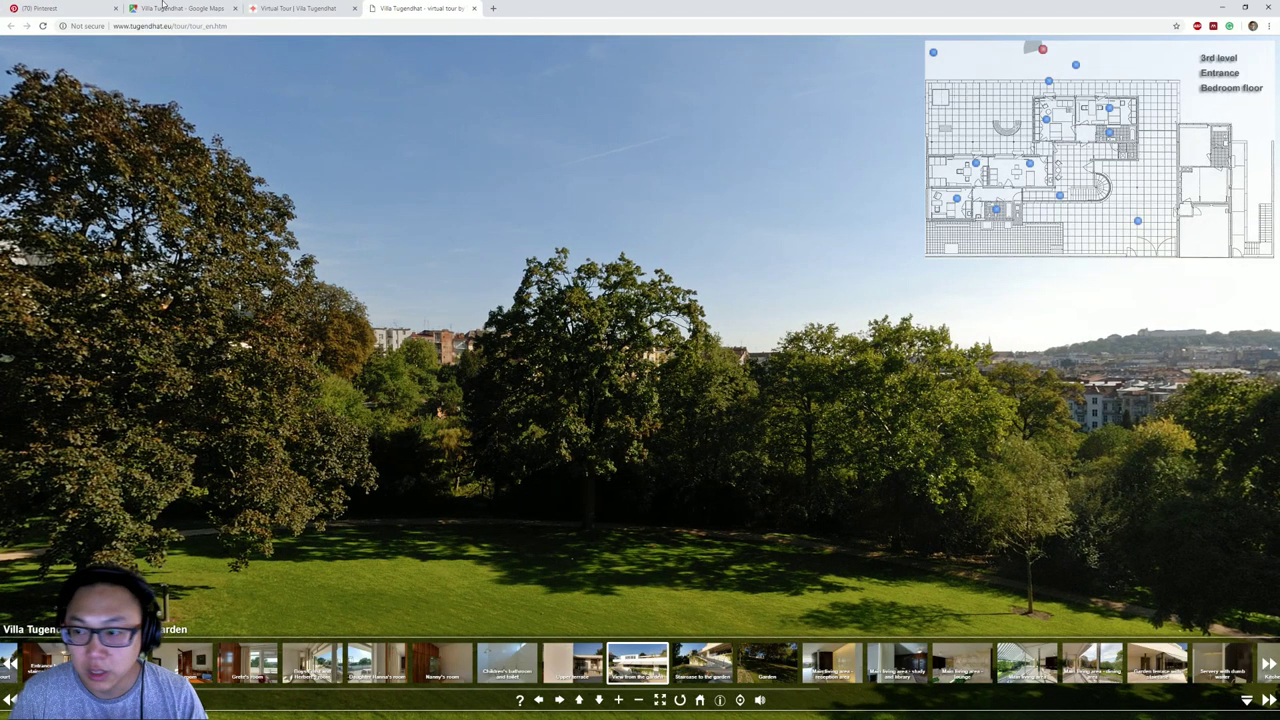
# - Switch to the browser and examine the Villa Tugendhat reference photos on Pinterest for the shape of the interior columns
pyautogui.click(164, 5)
pyautogui.click(414, 8)
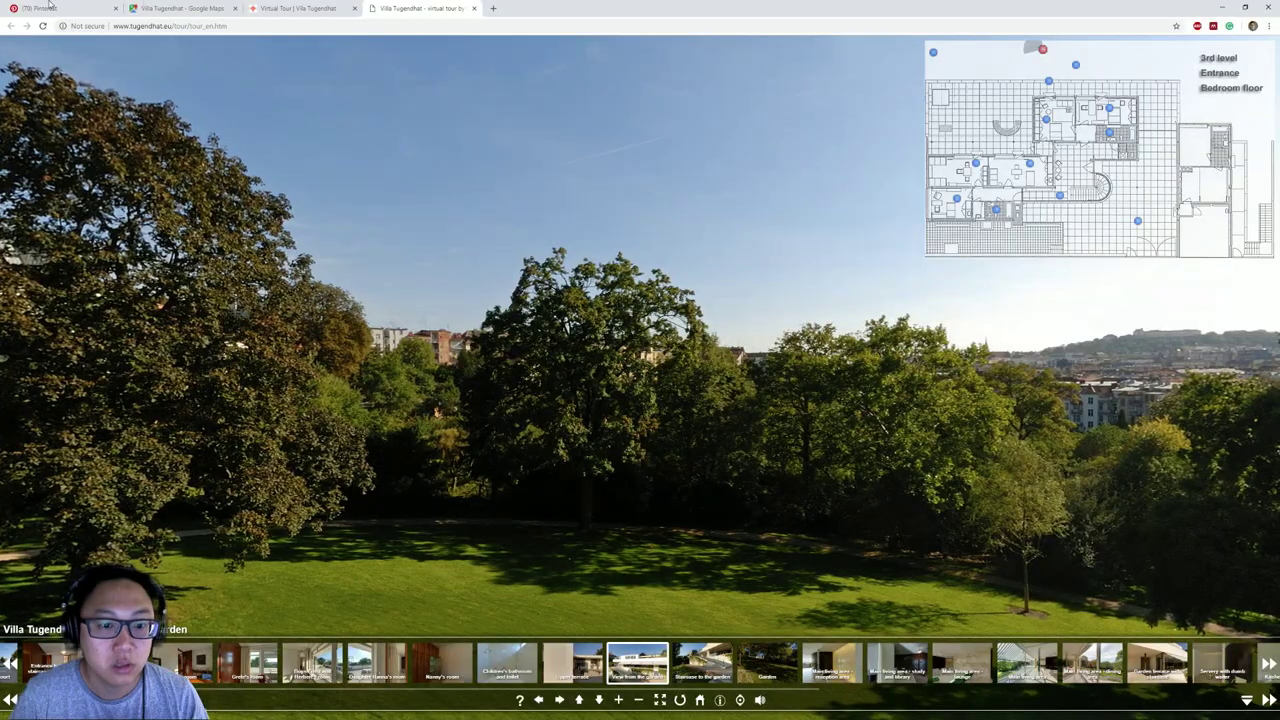
pyautogui.hotkey('ctrl', 'Tab')
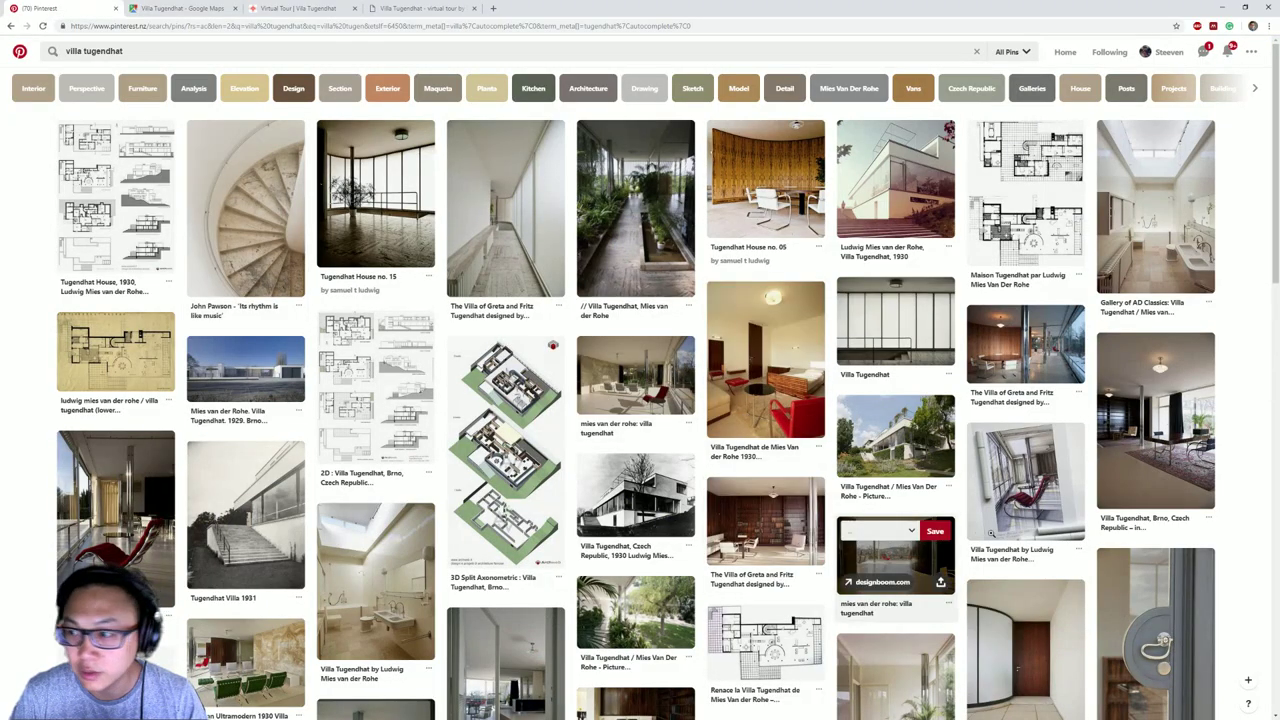
pyautogui.click(1114, 454)
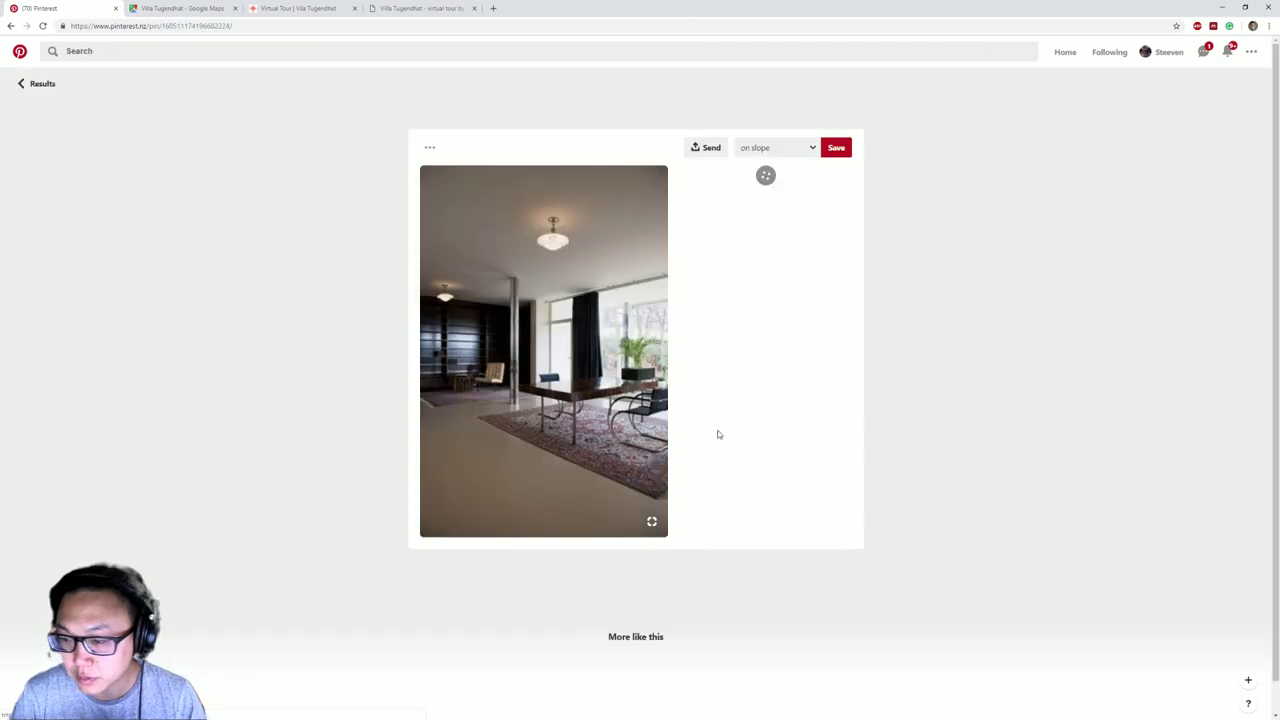
pyautogui.scroll(-2, 400, 480)
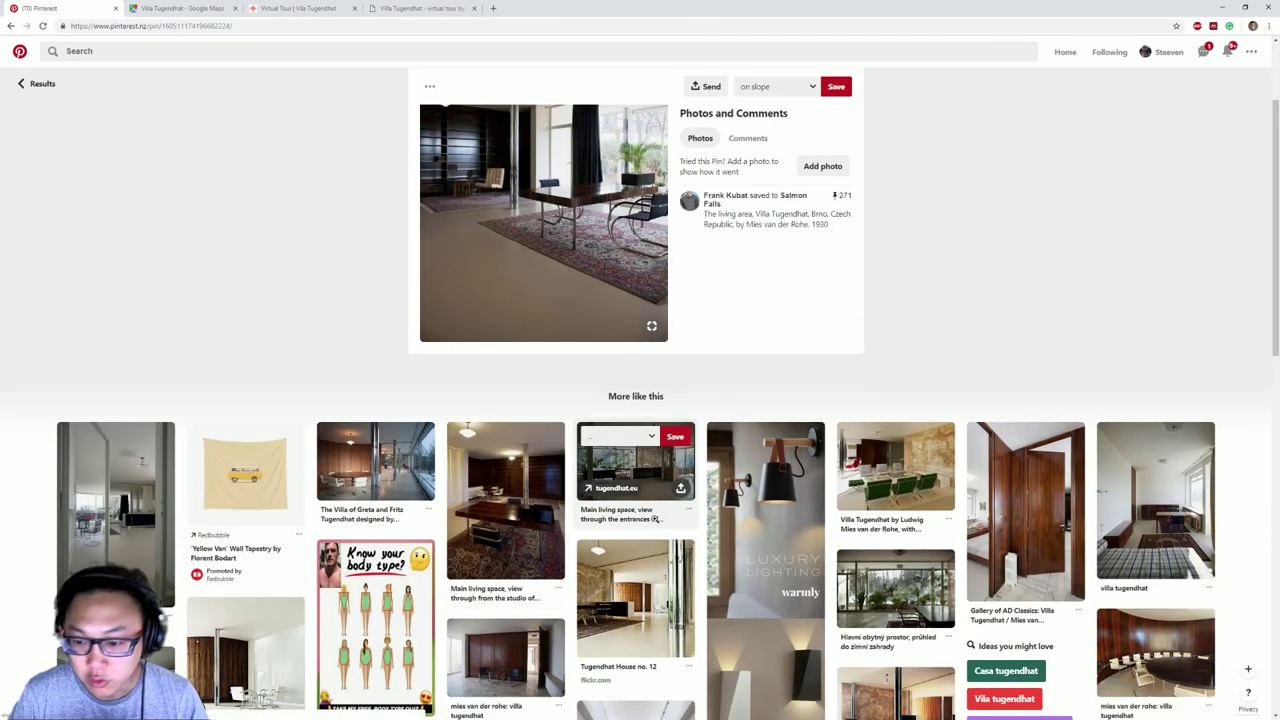
pyautogui.scroll(-2, 400, 598)
pyautogui.scroll(-2, 400, 590)
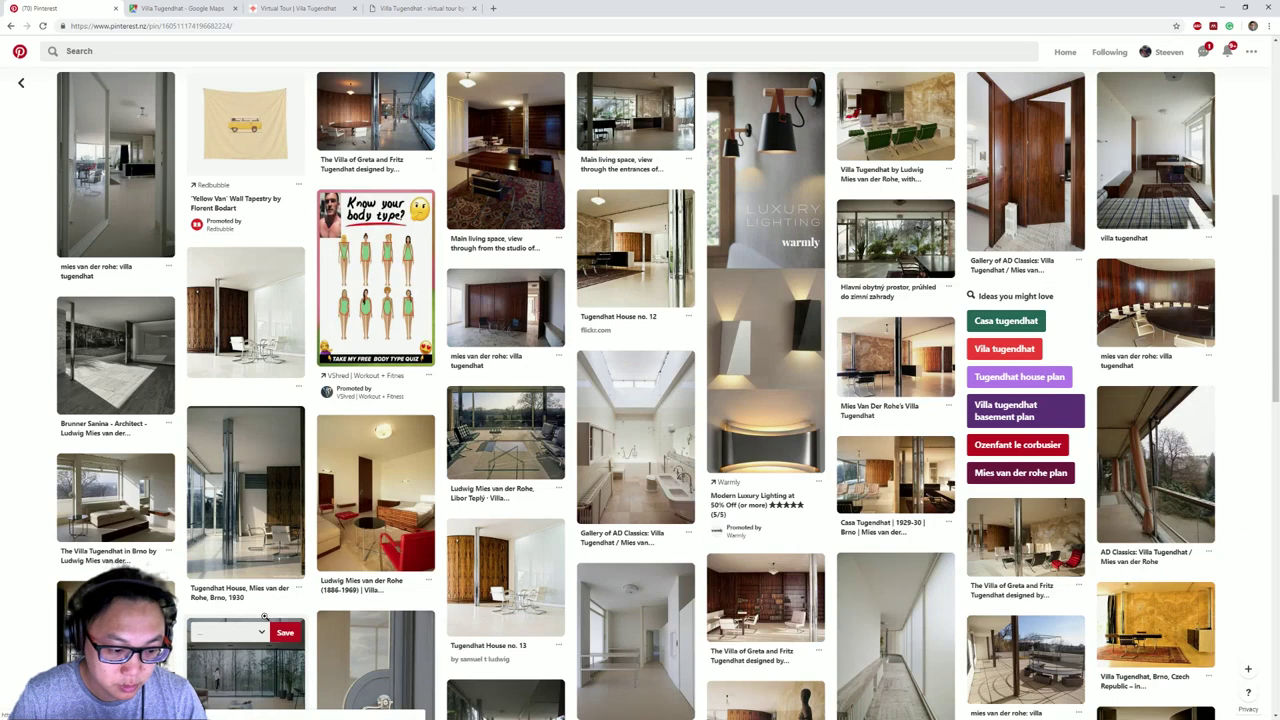
pyautogui.click(245, 500)
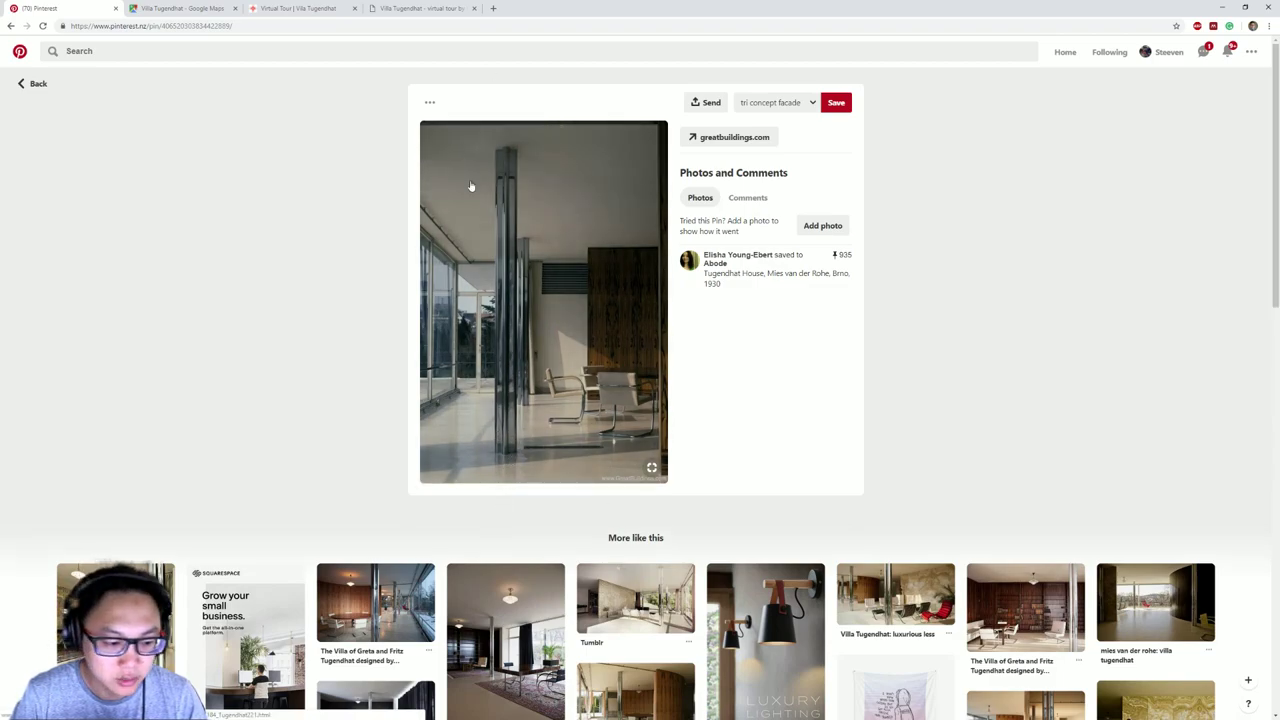
# - Return to Archicad and add a new complex profile named CROSS COLUMN
pyautogui.hotkey('alt', 'Tab')
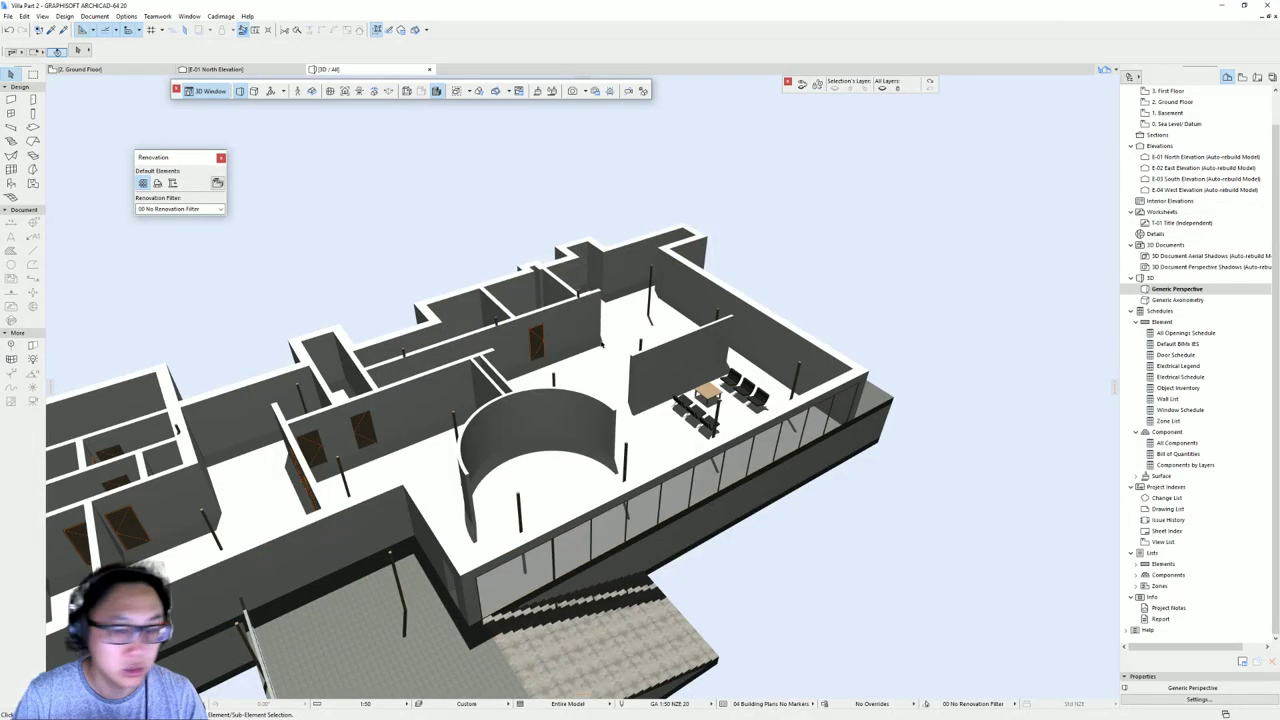
pyautogui.keyDown('shift'); pyautogui.moveTo(729, 447); pyautogui.dragTo(592, 464, button='middle'); pyautogui.keyUp('shift')
pyautogui.keyDown('shift'); pyautogui.moveTo(614, 374); pyautogui.dragTo(595, 328, button='middle'); pyautogui.keyUp('shift')
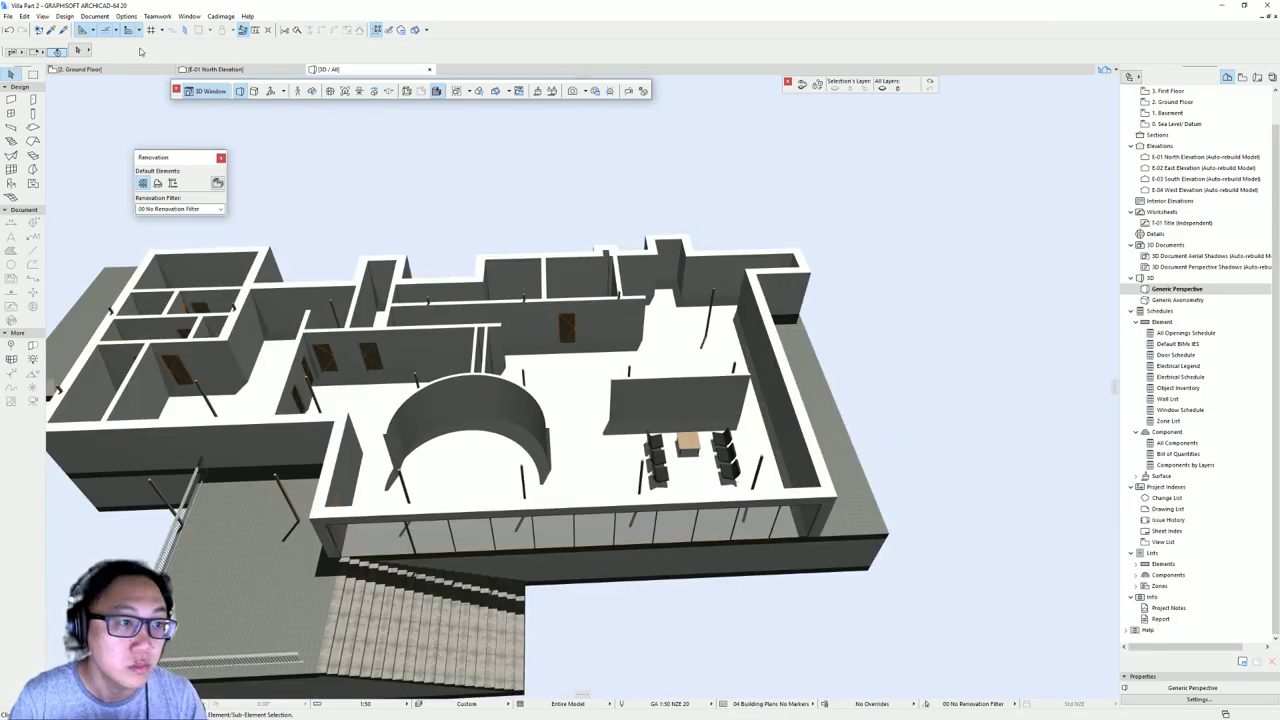
pyautogui.click(126, 16)
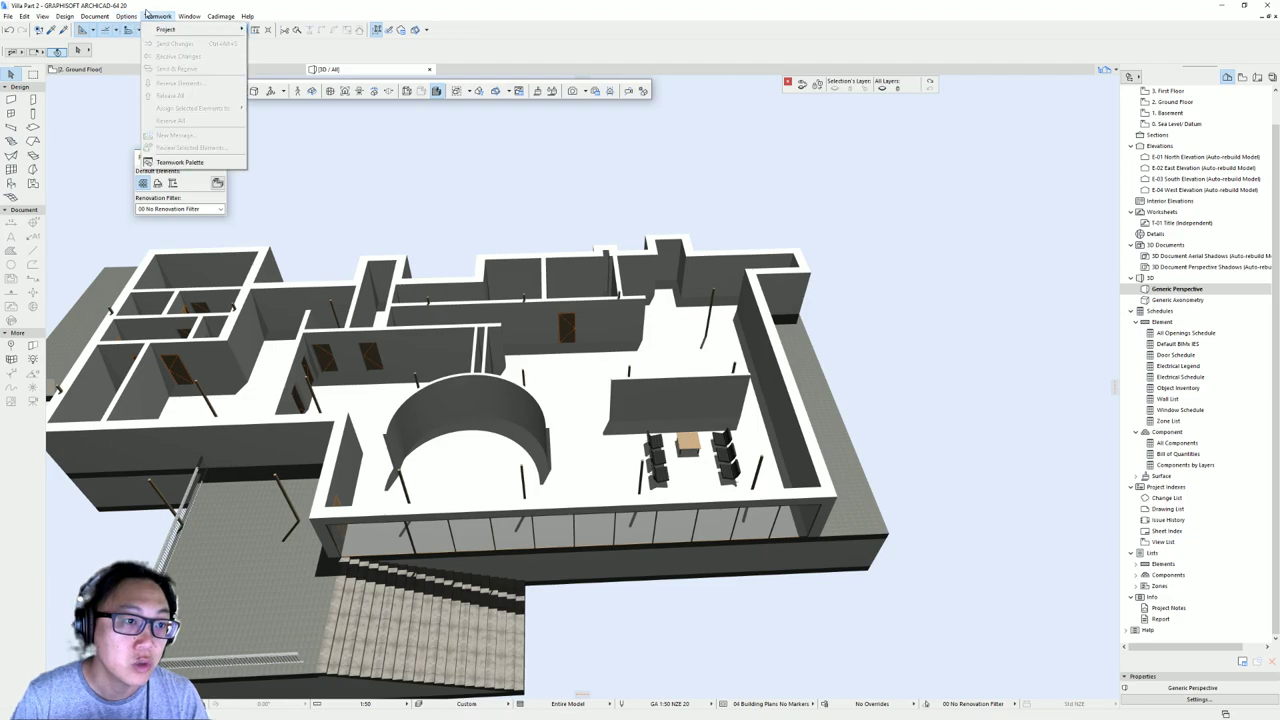
pyautogui.moveTo(151, 55)
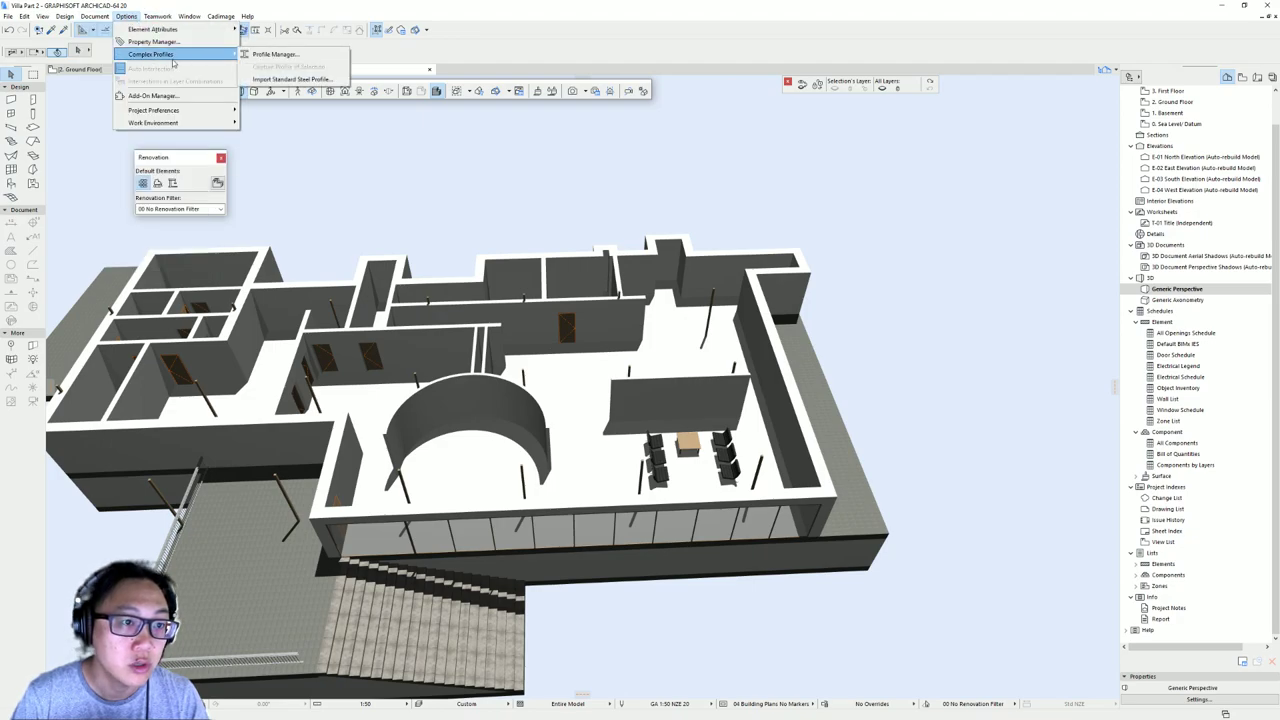
pyautogui.click(289, 55)
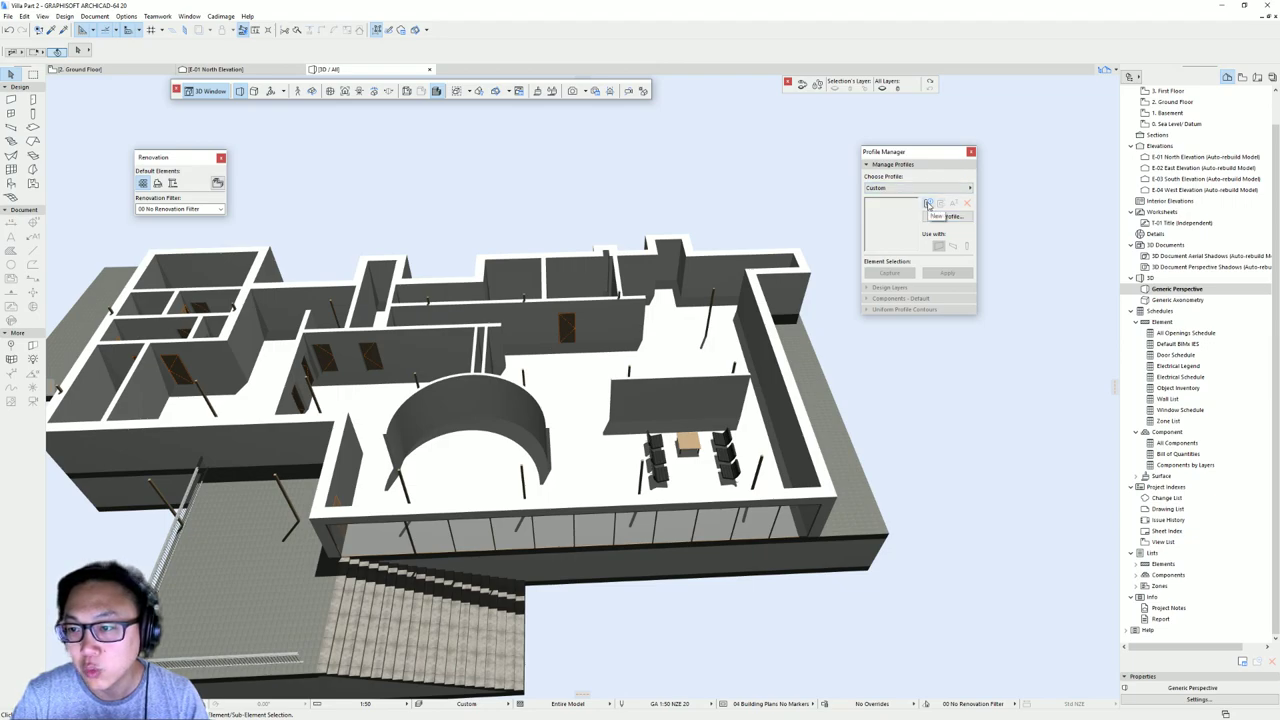
pyautogui.click(928, 204)
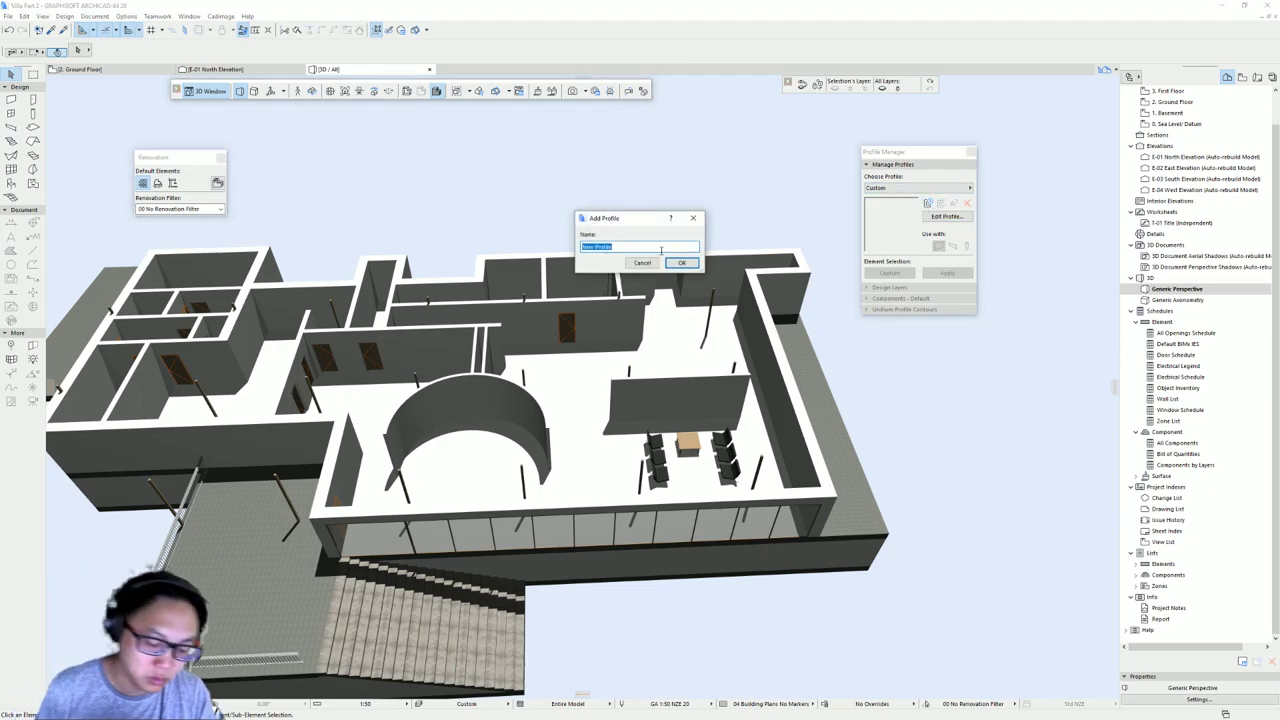
pyautogui.write('CROSS COLUMN')
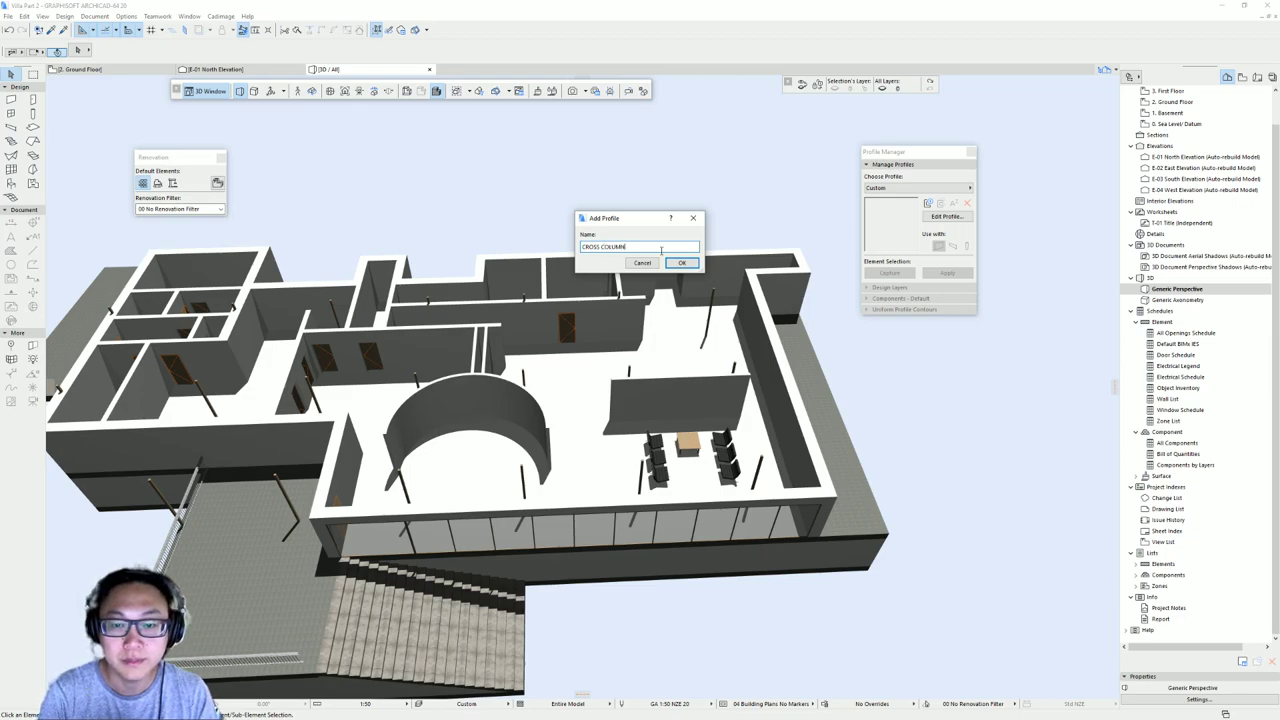
pyautogui.press('Return')
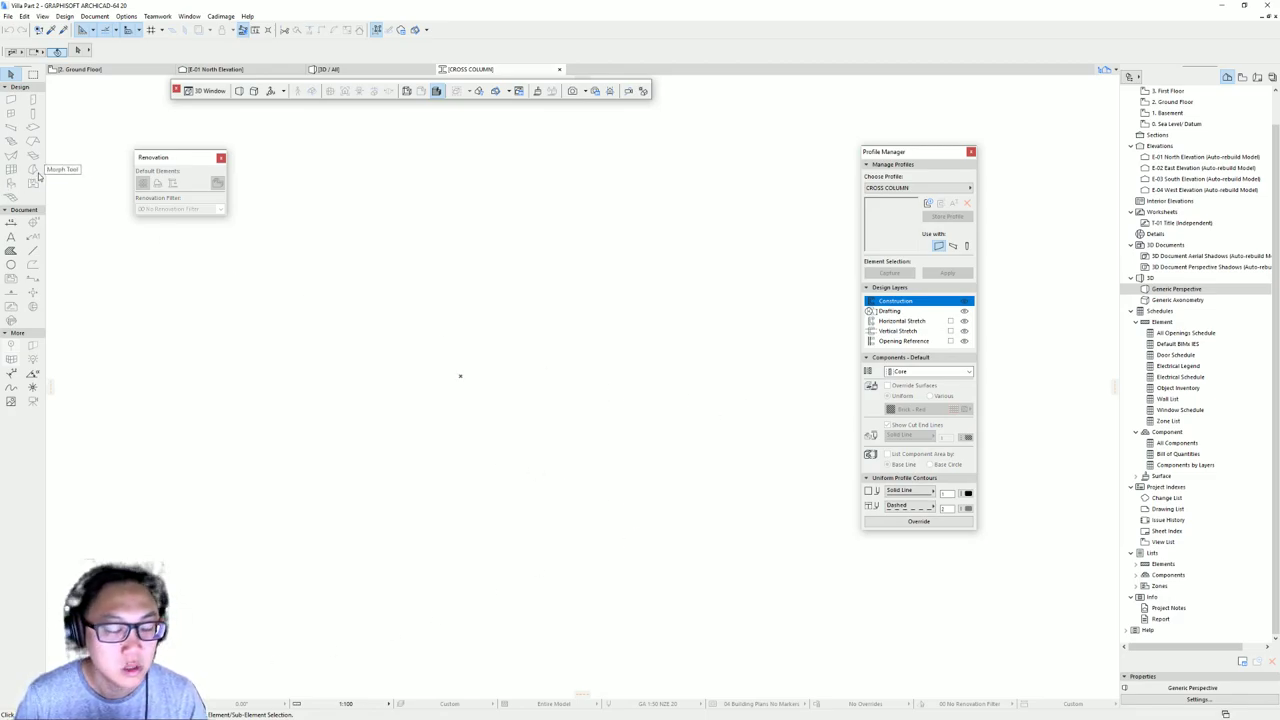
# - Draw a narrow upright rectangular fill 150 high from the profile origin and select it
pyautogui.click(11, 251)
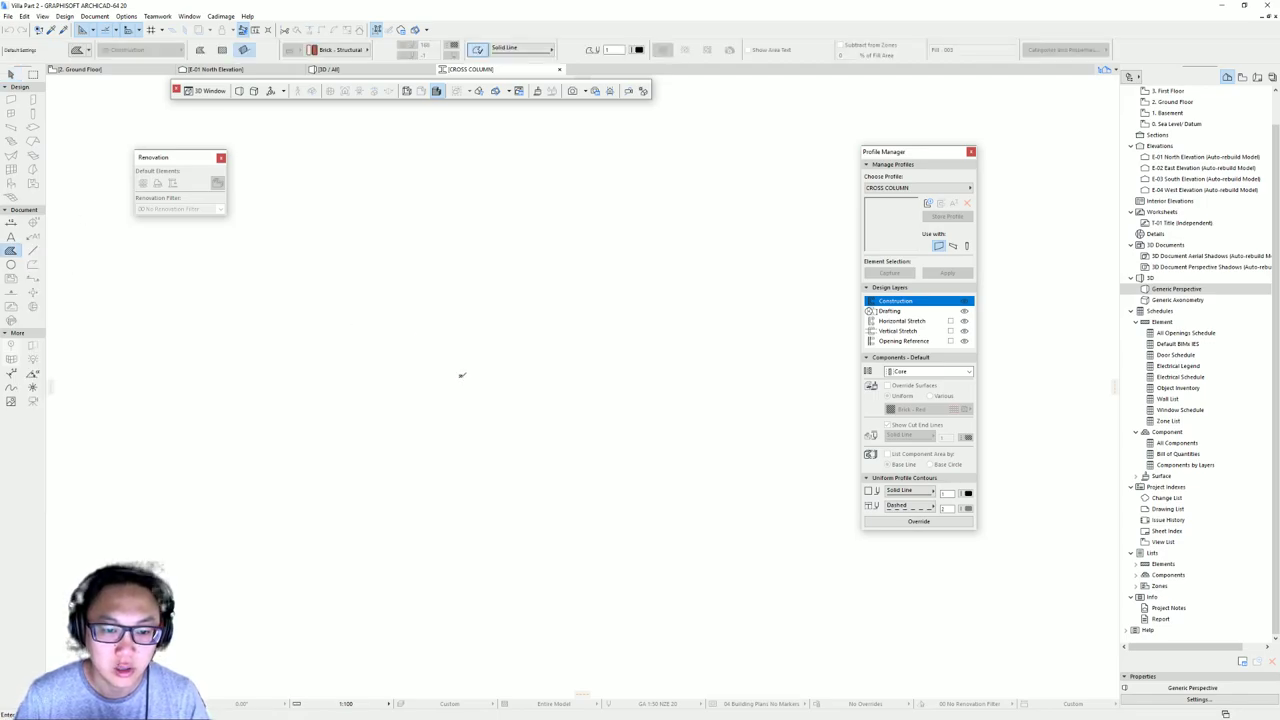
pyautogui.click(461, 376)
pyautogui.write('150')
pyautogui.press('Return')
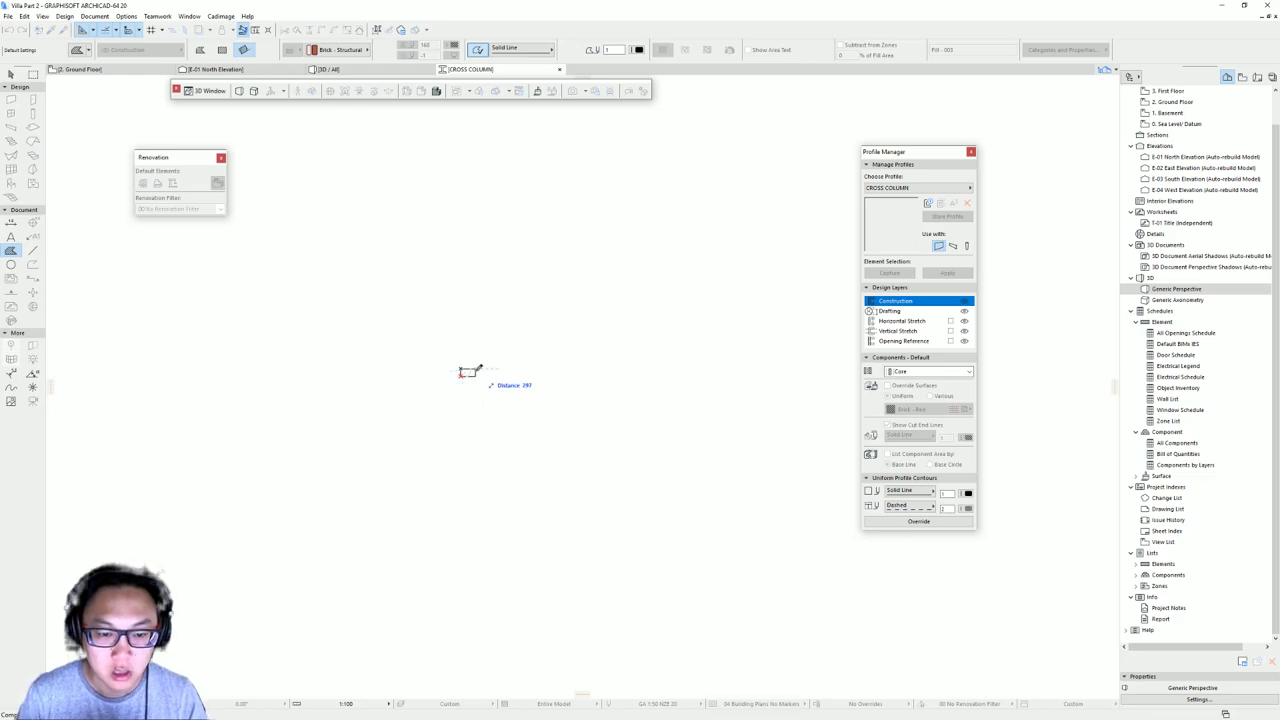
pyautogui.click(463, 376)
pyautogui.scroll(8, 463, 376)
pyautogui.keyDown('shift'); pyautogui.click(500, 308); pyautogui.keyUp('shift')
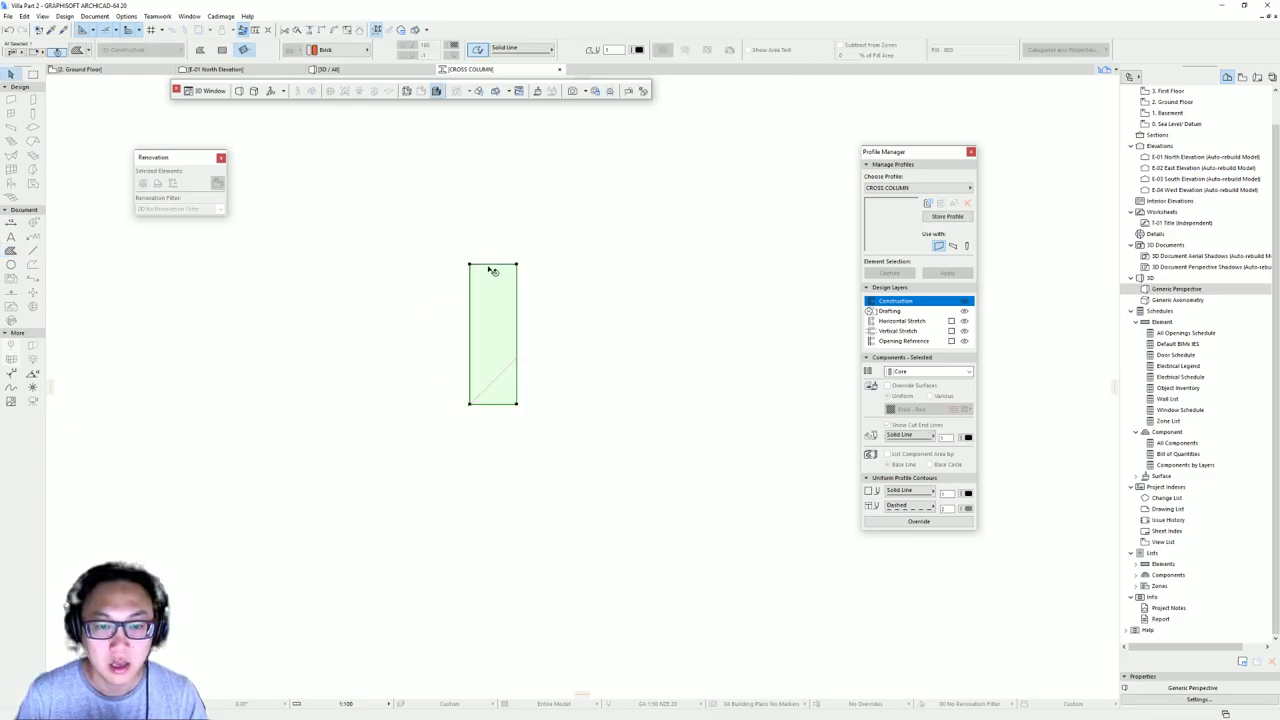
# - Try rounding both short ends of the rectangular fill by editing their tangents, and undo both curves
pyautogui.hotkey('ctrl', 'e')
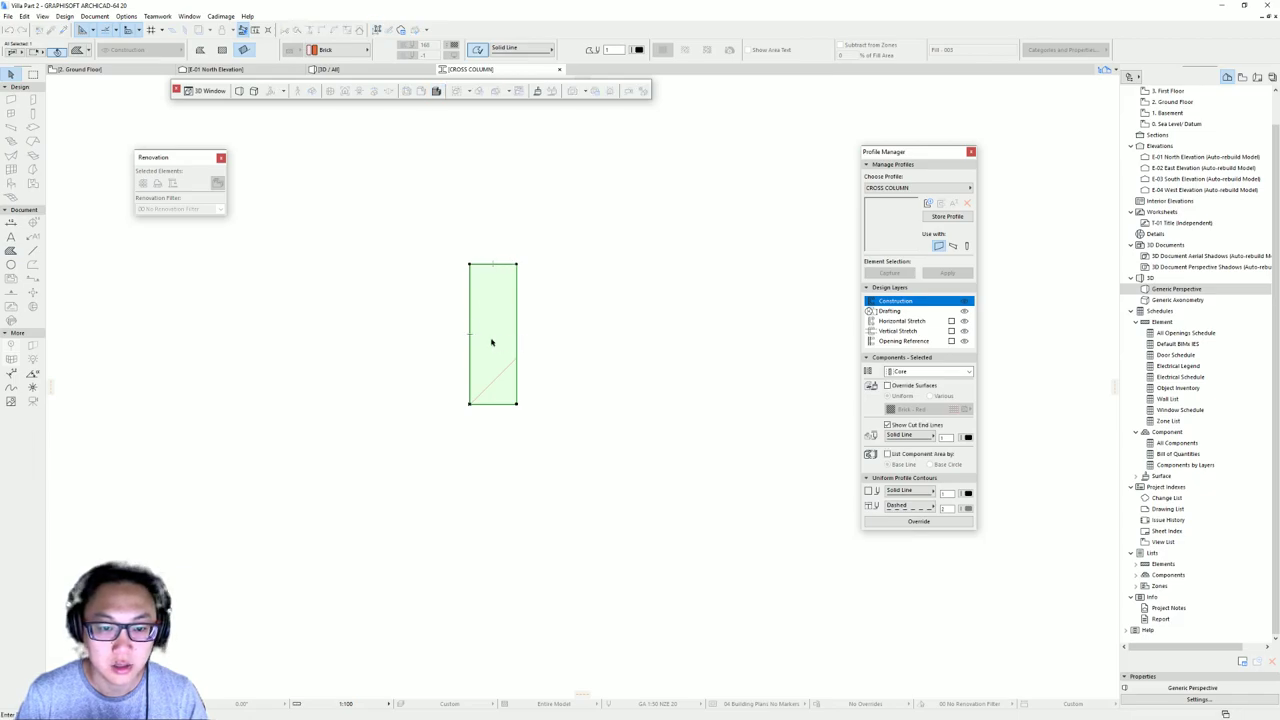
pyautogui.click(499, 265)
pyautogui.press('Escape')
pyautogui.click(503, 264)
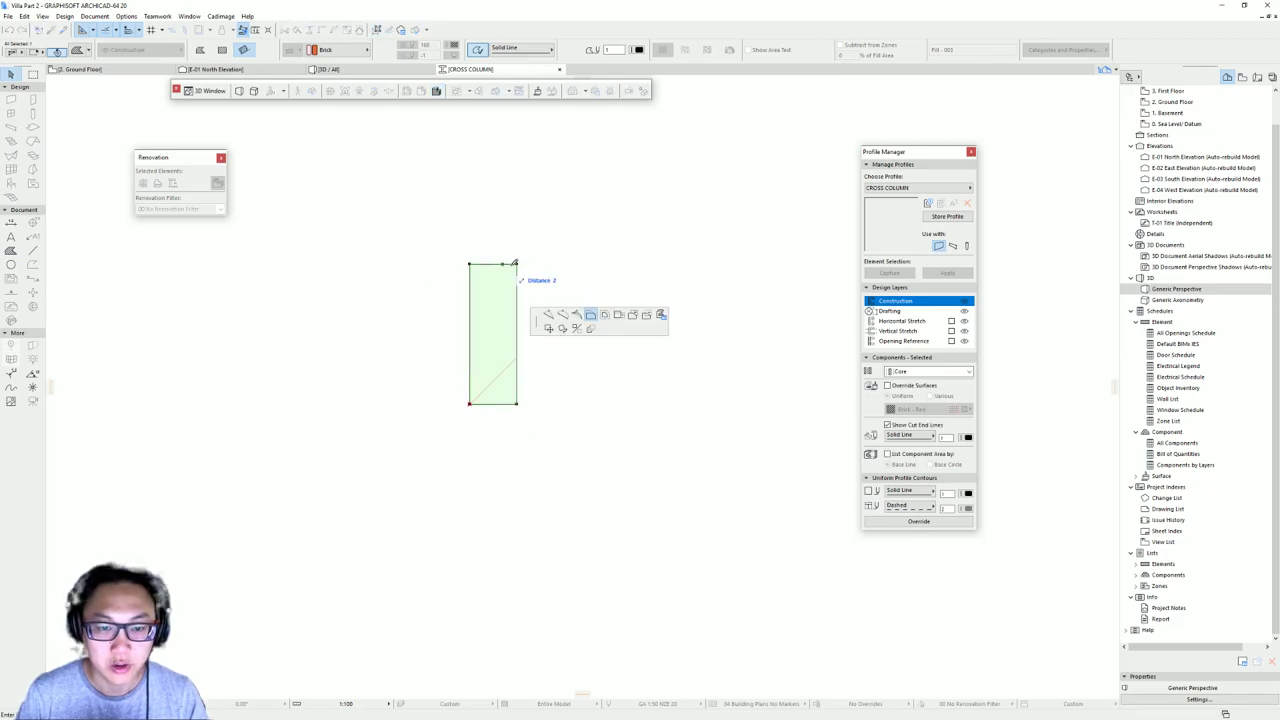
pyautogui.click(564, 315)
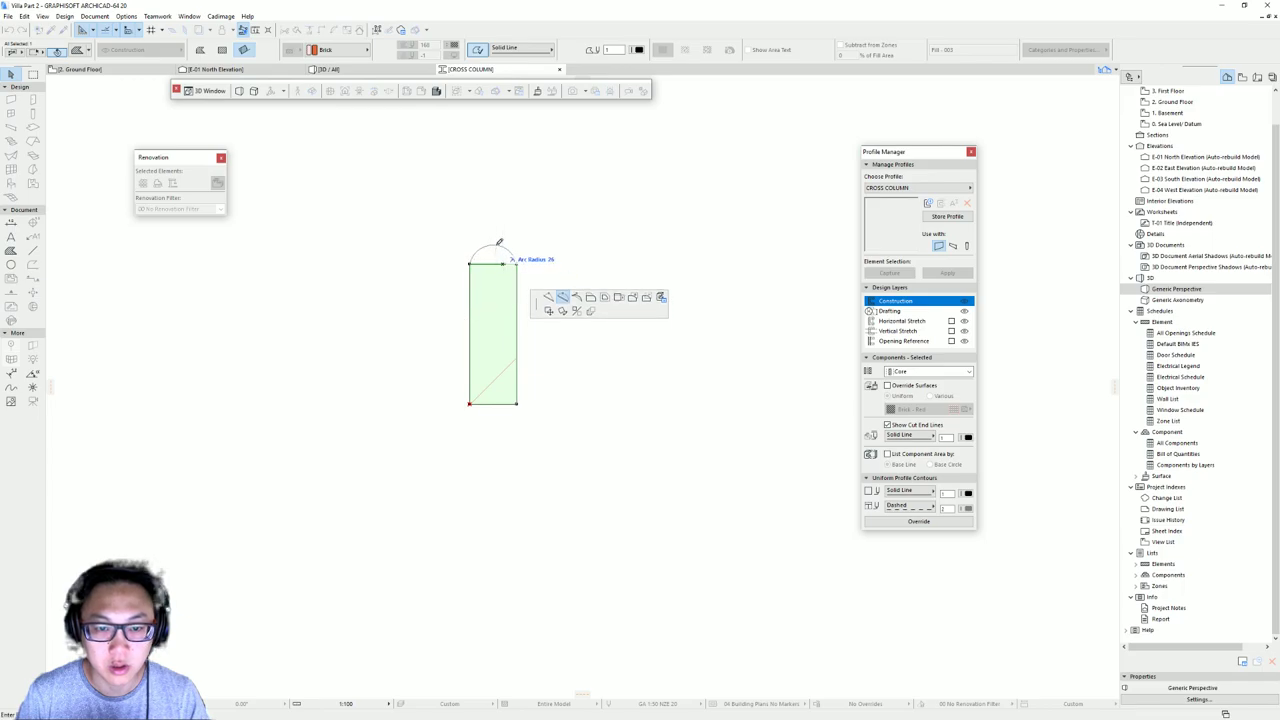
pyautogui.click(577, 295)
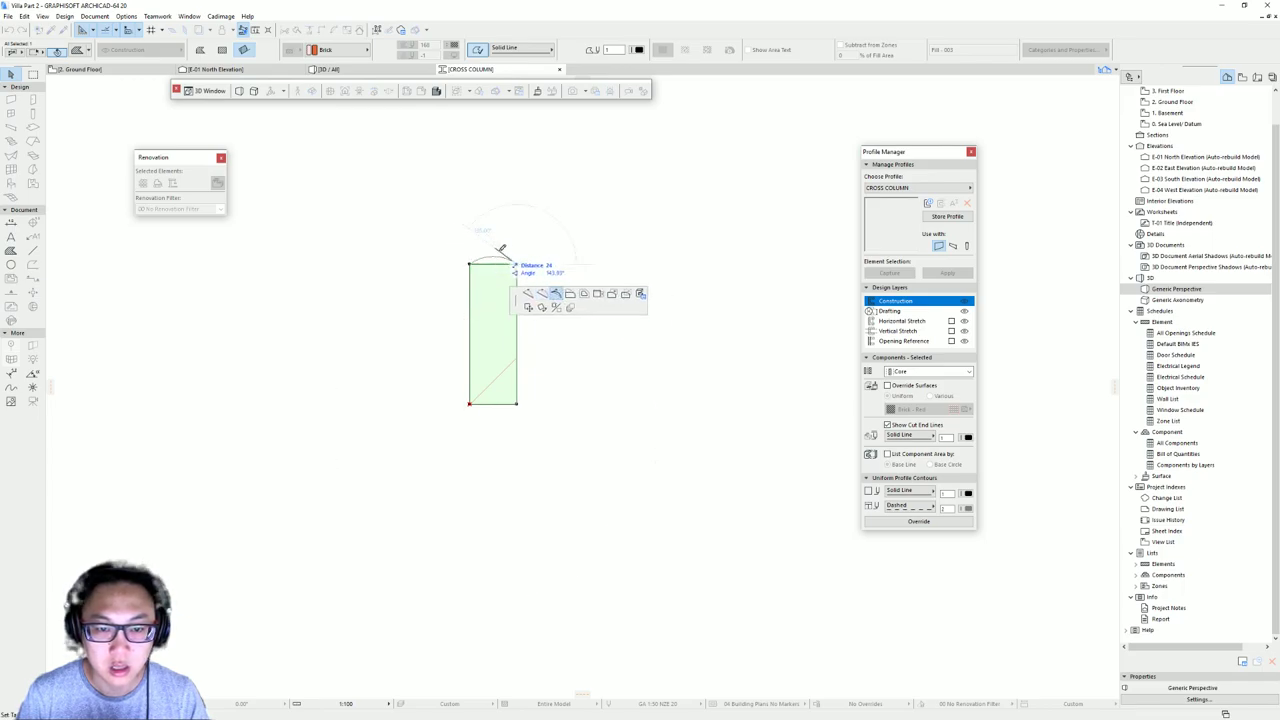
pyautogui.click(516, 246)
pyautogui.click(505, 405)
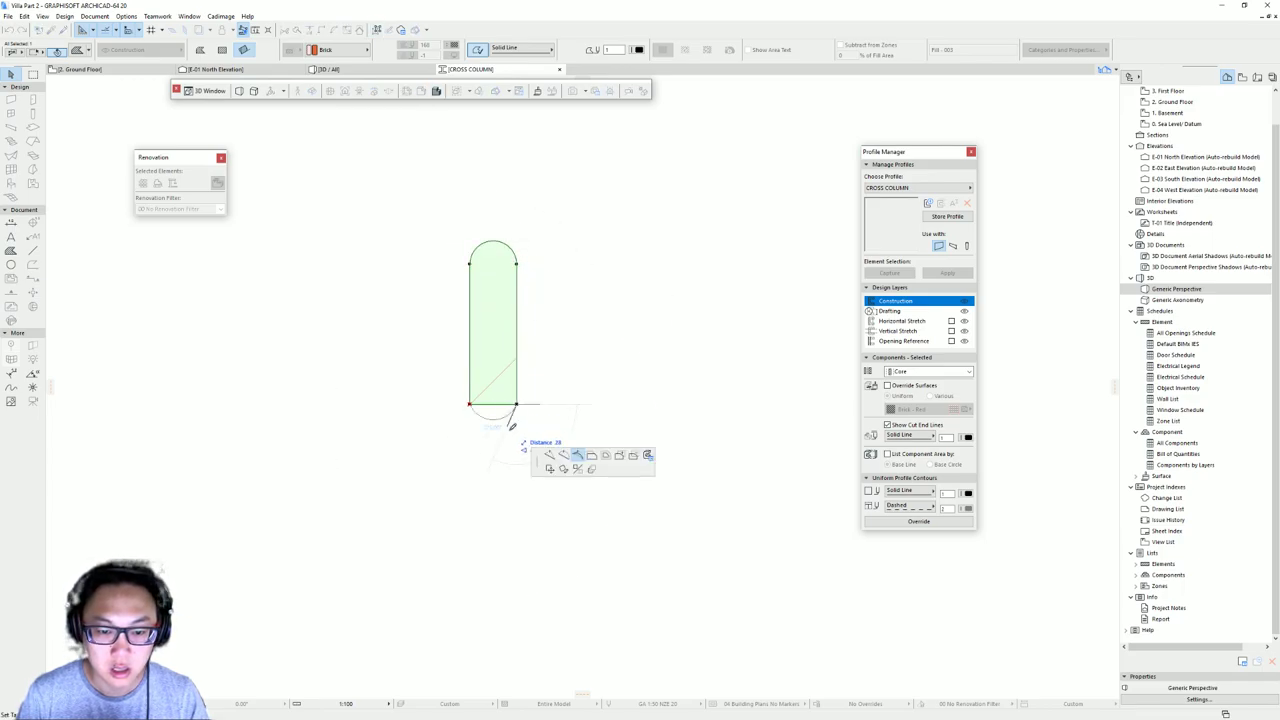
pyautogui.click(518, 428)
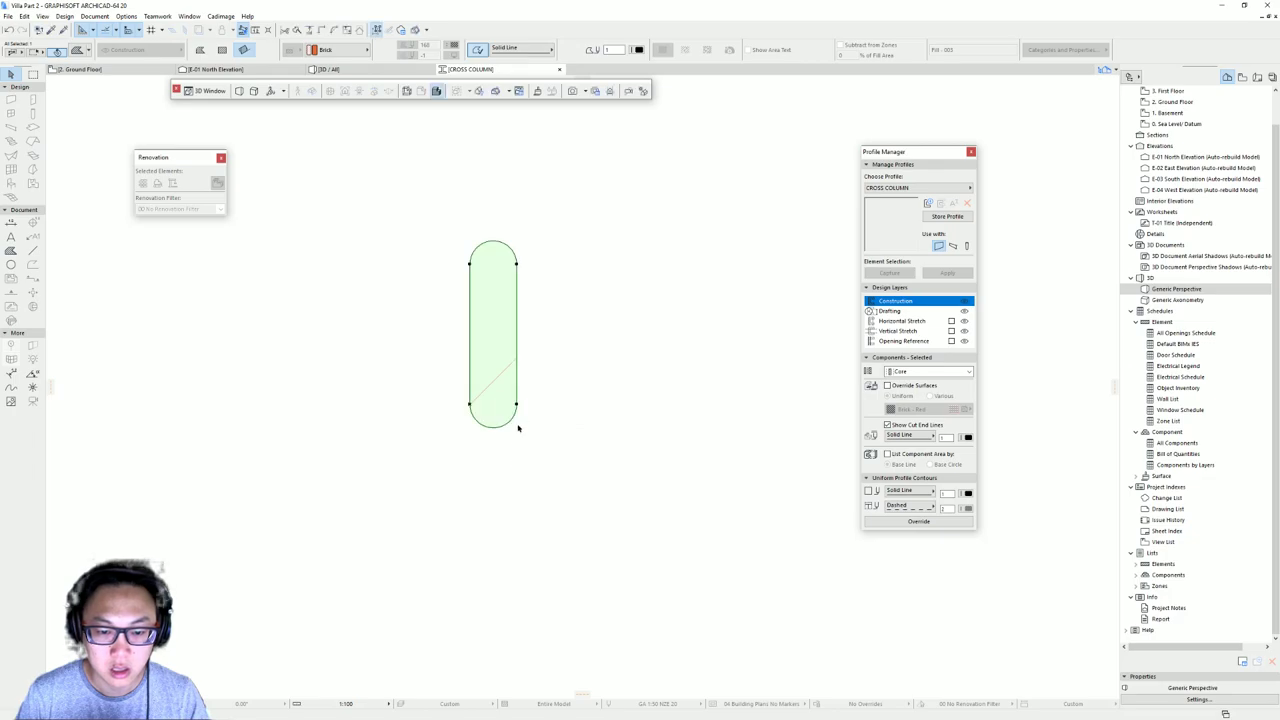
pyautogui.hotkey('ctrl', 'z')
pyautogui.hotkey('ctrl', 'z')
pyautogui.click(505, 264)
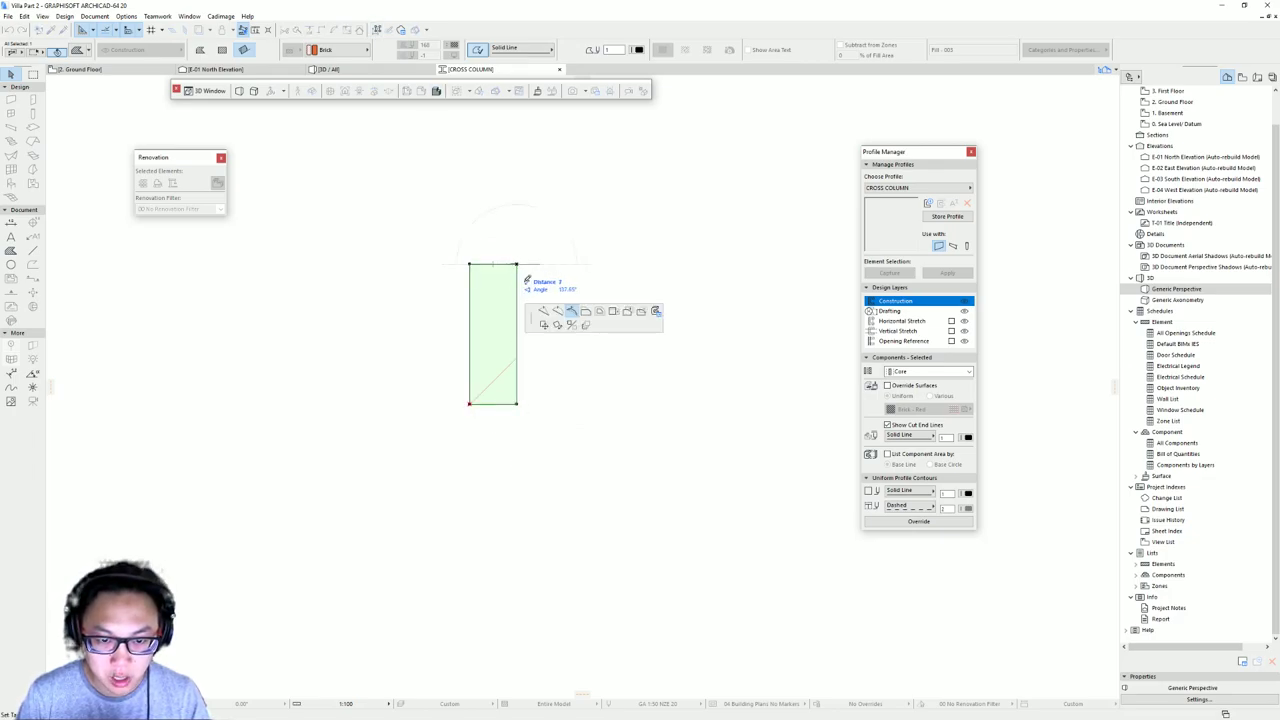
pyautogui.click(557, 311)
pyautogui.moveTo(495, 232); pyautogui.dragTo(496, 320, button='middle')
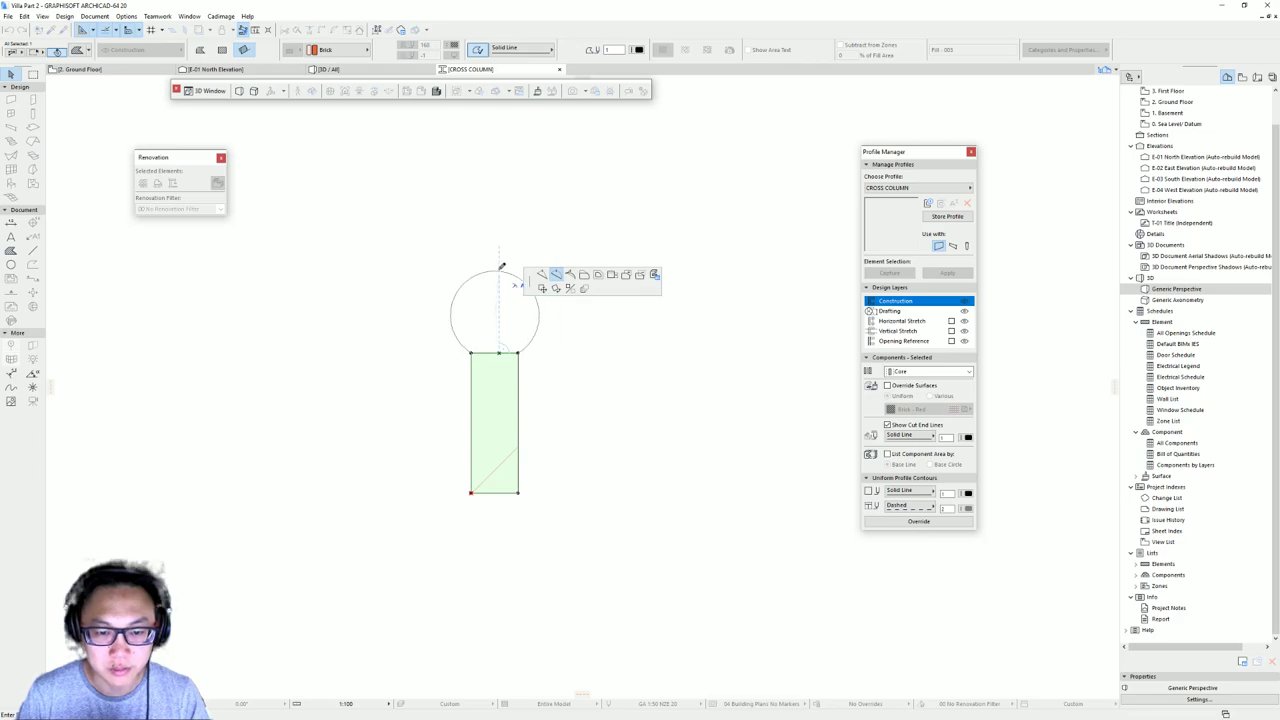
pyautogui.press('Escape')
# - Round the upper and lower short edges of the rectangular fill into outward semicircles by editing the edge tangents
pyautogui.click(505, 353)
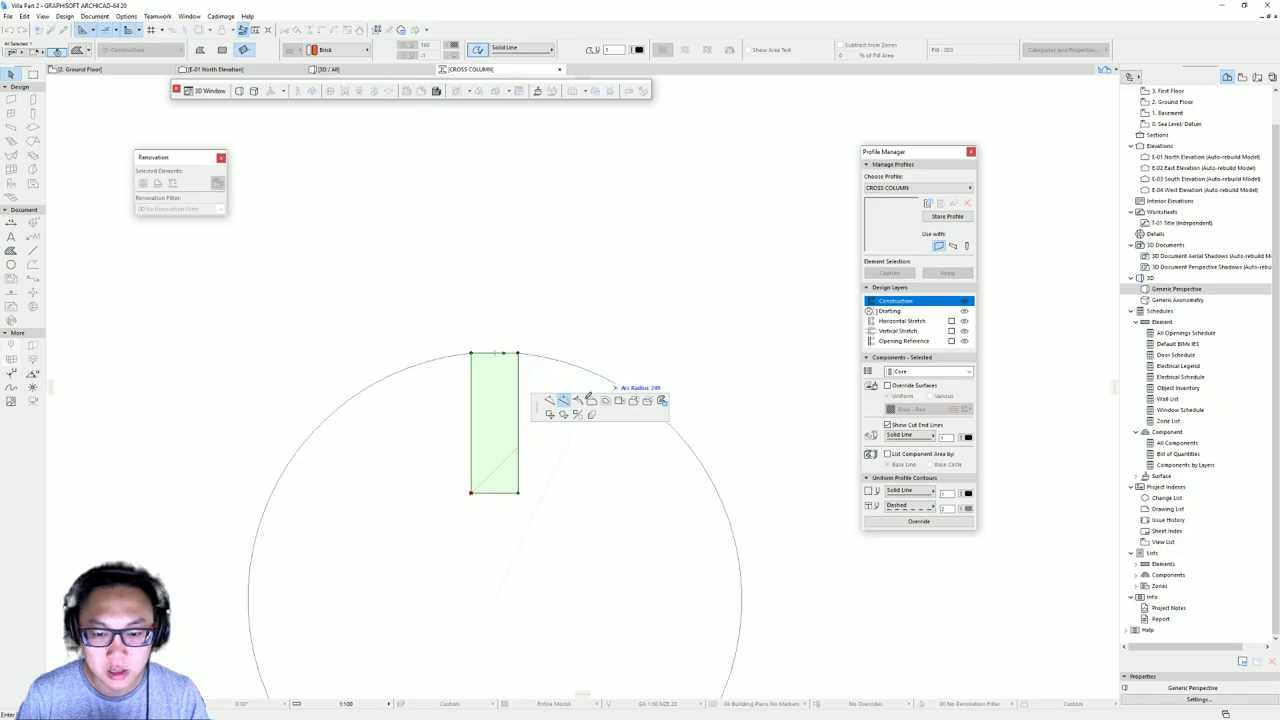
pyautogui.click(577, 401)
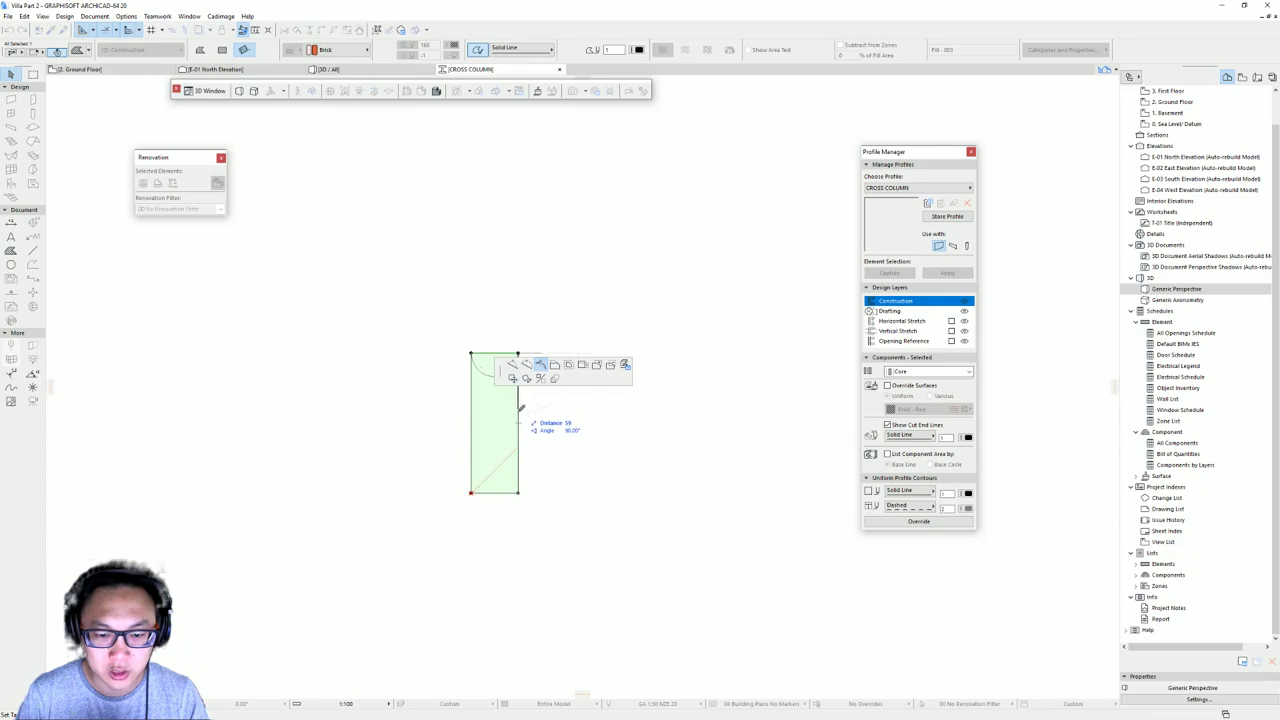
pyautogui.click(494, 330)
pyautogui.click(502, 494)
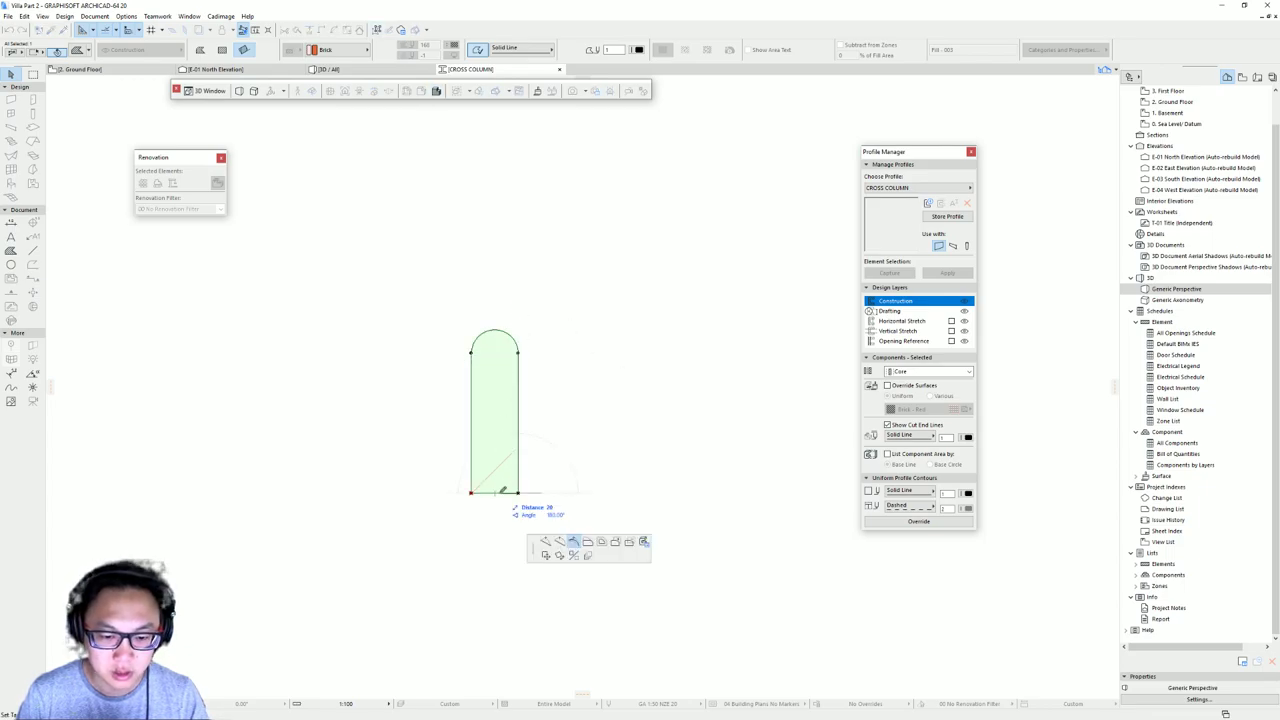
pyautogui.click(516, 521)
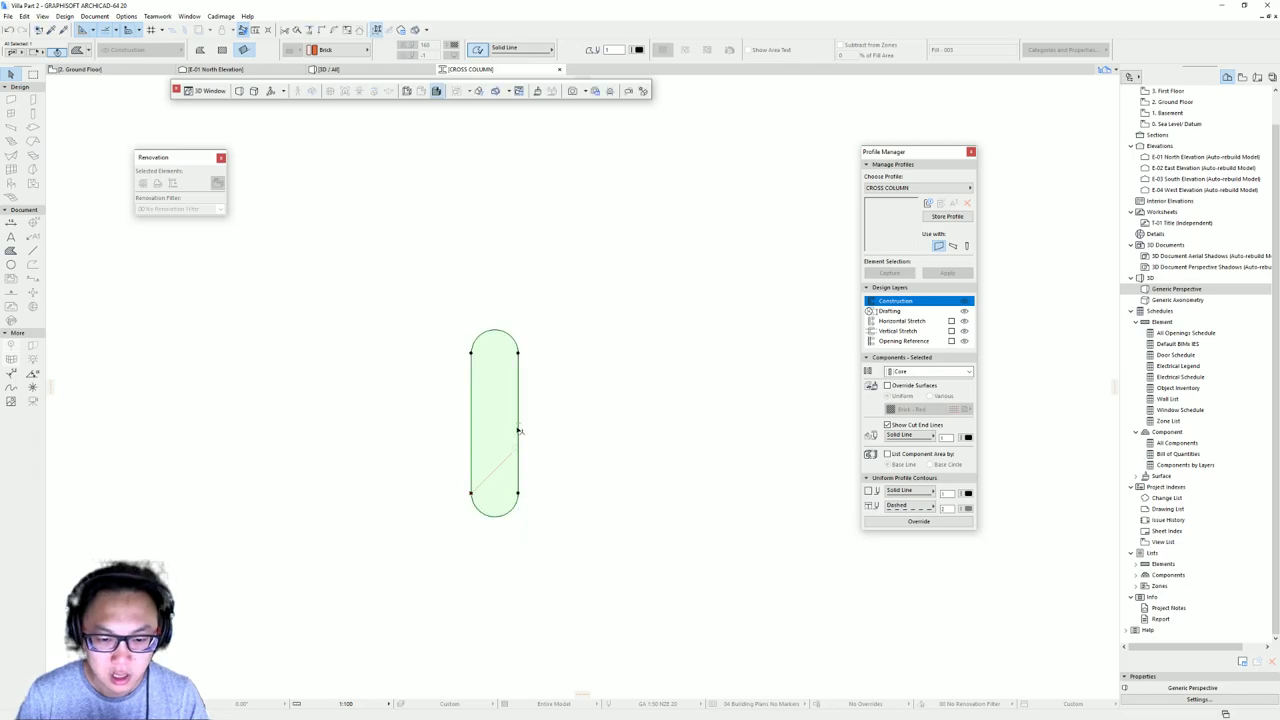
# - Rotate a copy of the upright rounded fill by 90° about the midpoint of its right edge
pyautogui.click(518, 430)
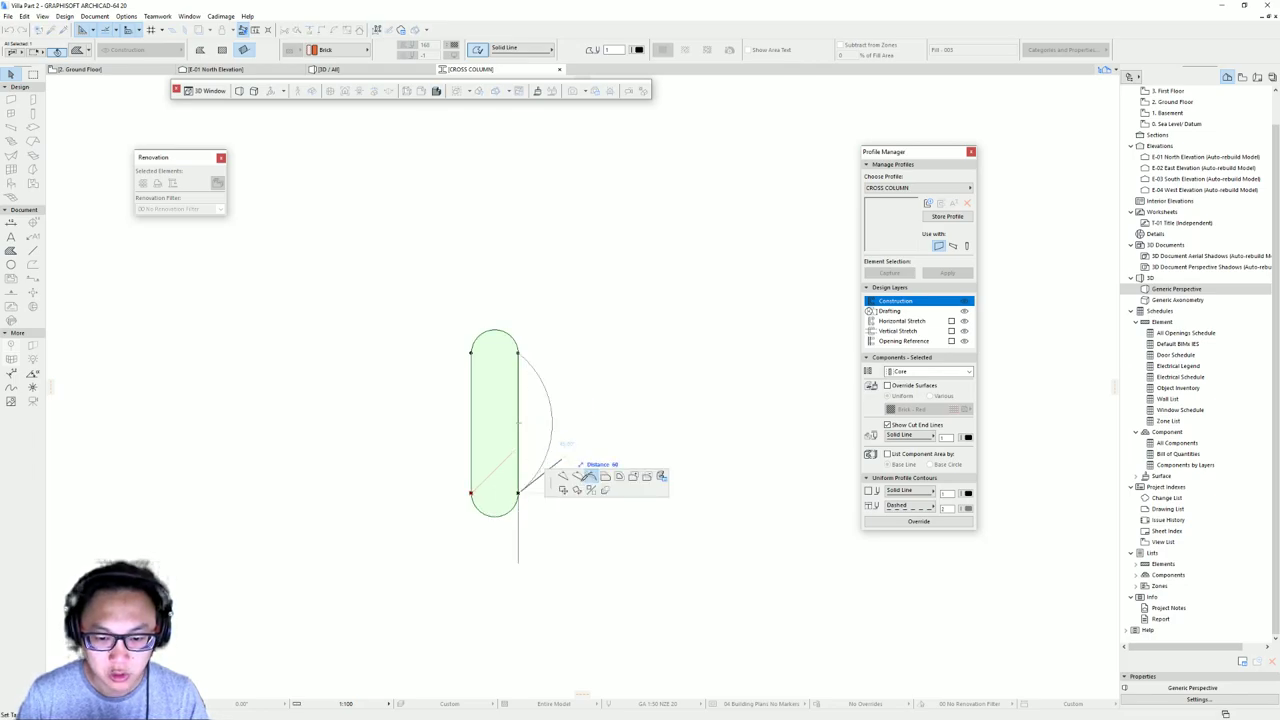
pyautogui.click(518, 424)
pyautogui.click(518, 366)
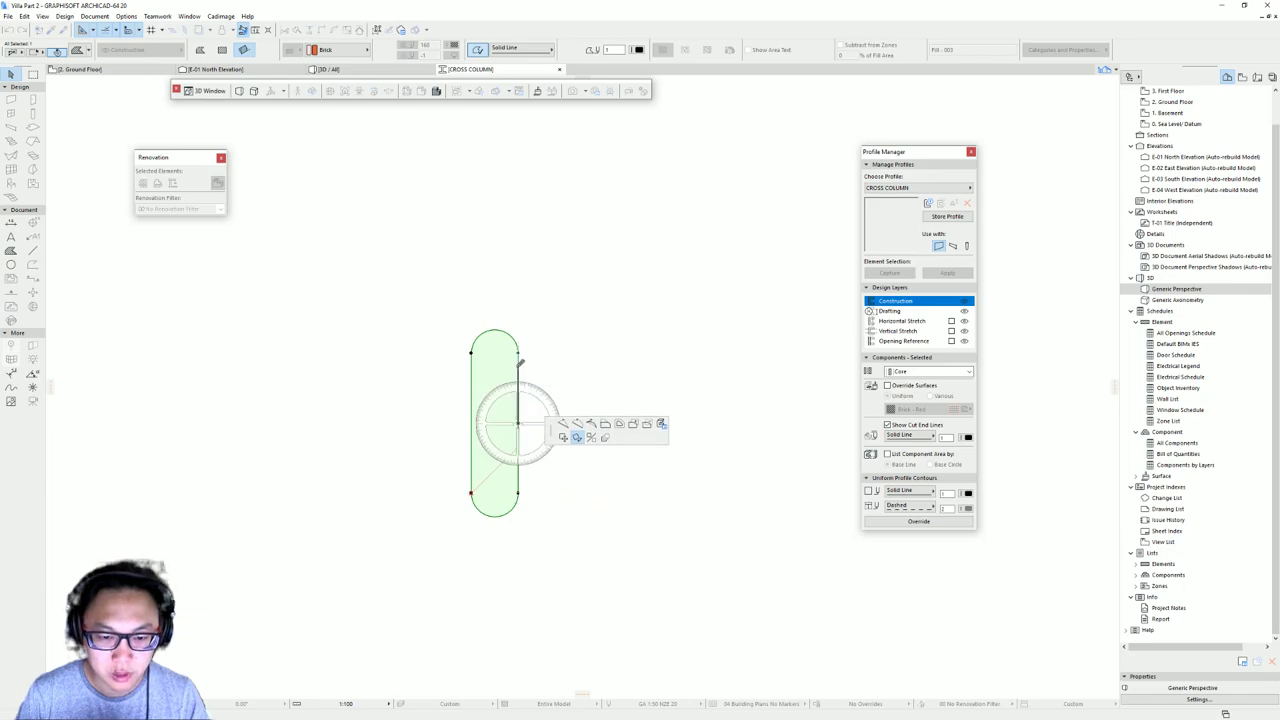
pyautogui.moveTo(645, 409); pyautogui.dragTo(645, 296, button='middle')
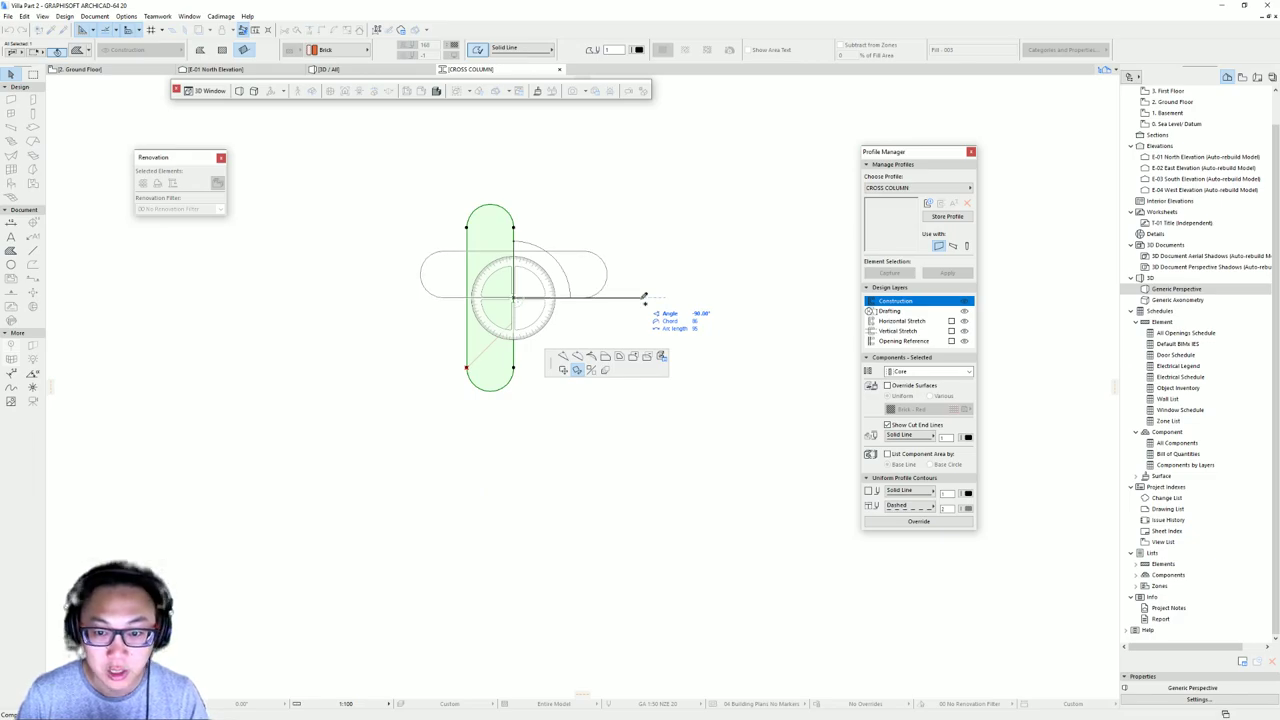
pyautogui.click(644, 297)
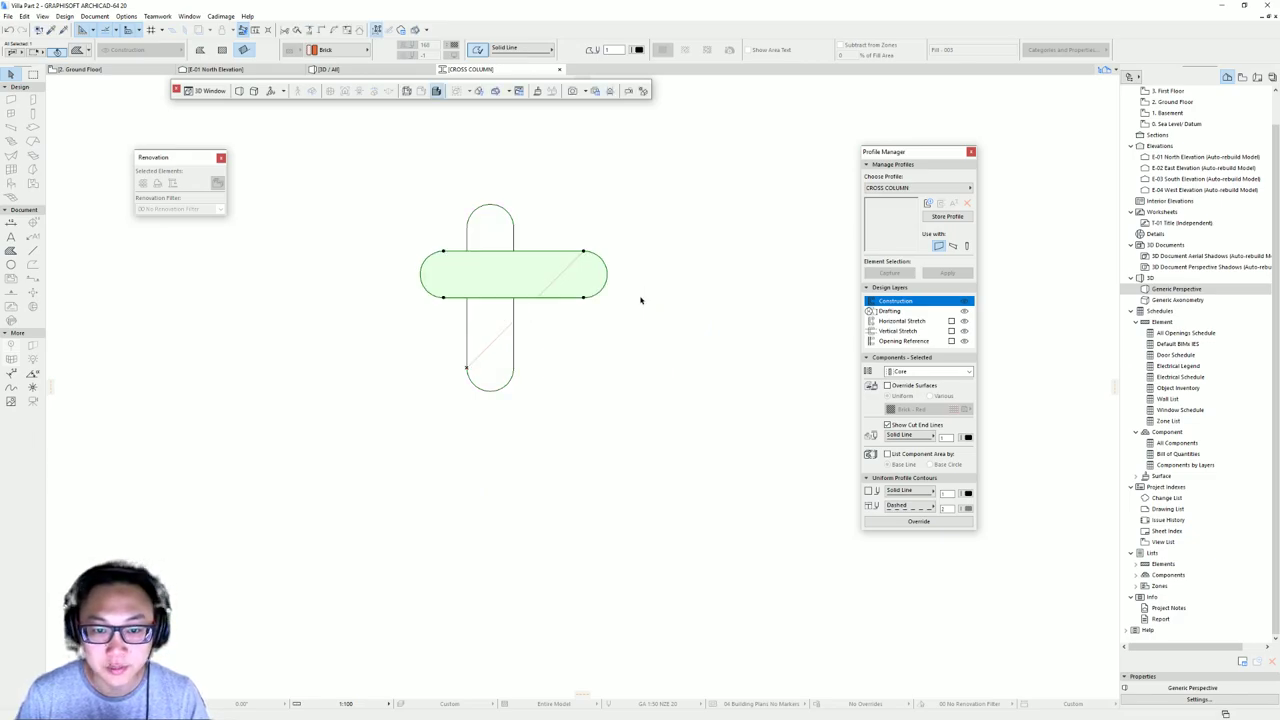
# - Move the horizontal rounded fill so it is centred on the upright rounded fill, forming an even cross
pyautogui.hotkey('ctrl', 'd')
pyautogui.moveTo(516, 255); pyautogui.dragTo(492, 277)
pyautogui.click(515, 298)
pyautogui.hotkey('ctrl', 'd')
pyautogui.click(515, 298)
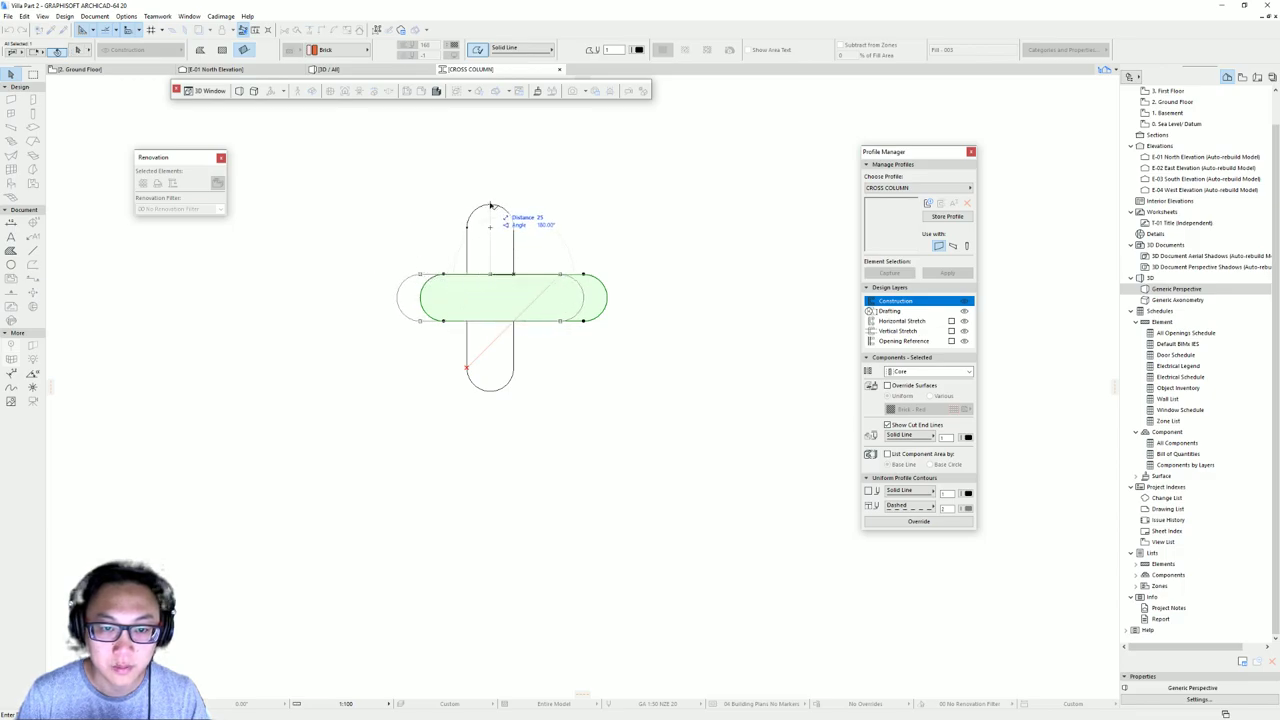
pyautogui.click(490, 206)
pyautogui.click(566, 249)
pyautogui.scroll(-2, 548, 280)
pyautogui.moveTo(548, 280); pyautogui.dragTo(492, 304, button='middle')
pyautogui.scroll(2, 437, 334)
pyautogui.click(503, 292)
pyautogui.click(531, 292)
pyautogui.click(620, 341)
pyautogui.press('Escape')
pyautogui.click(465, 245)
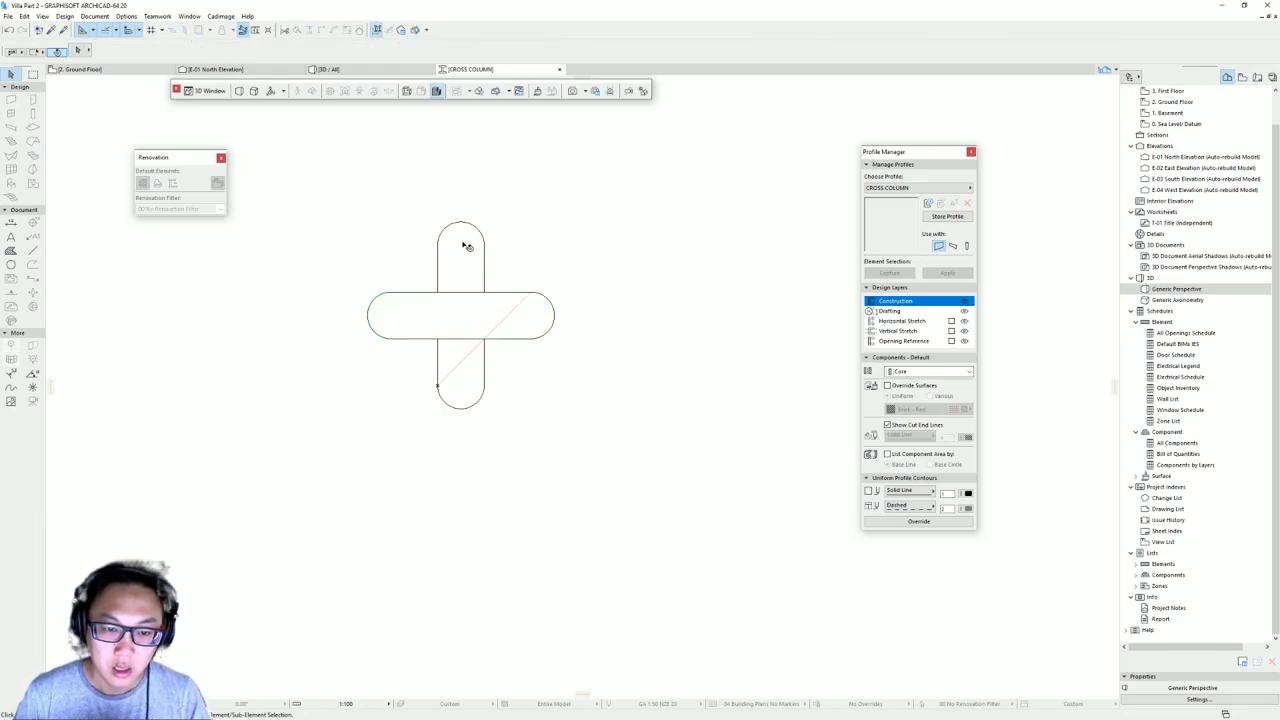
# - Merge the bars into one cross-shaped fill by adding the upright bar's upper and lower arms to the horizontal fill
pyautogui.click(505, 313)
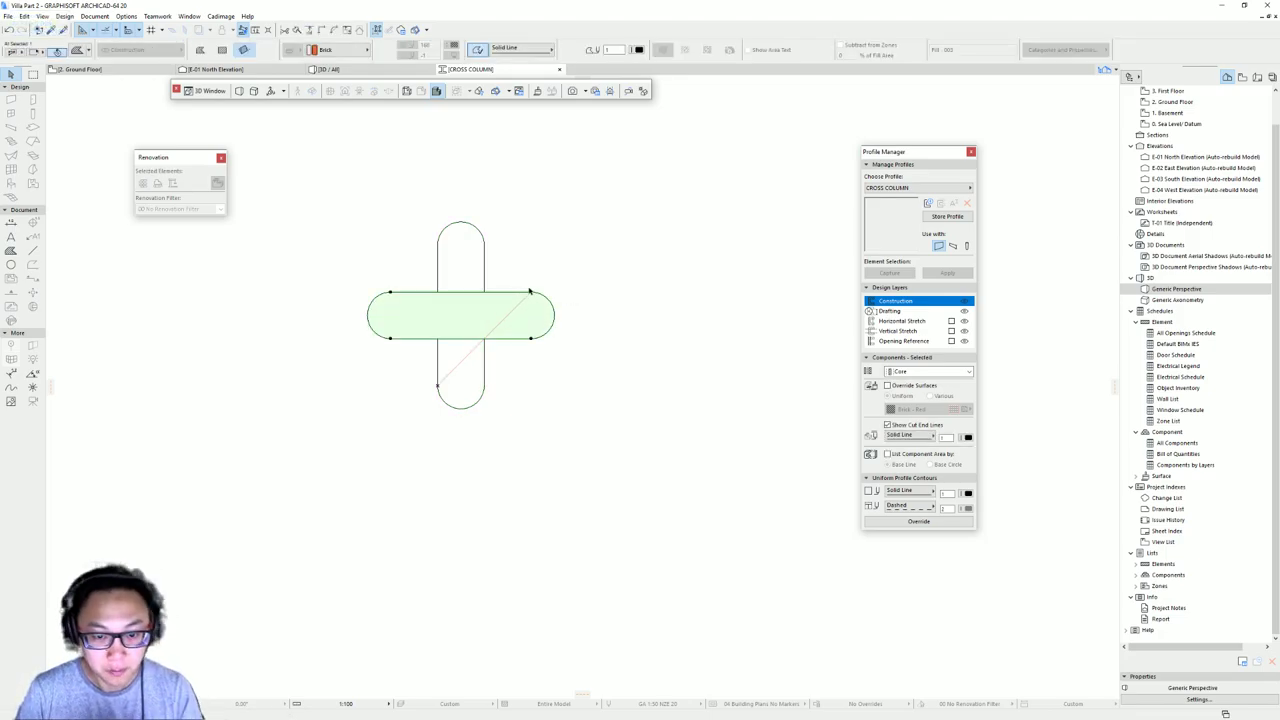
pyautogui.click(530, 291)
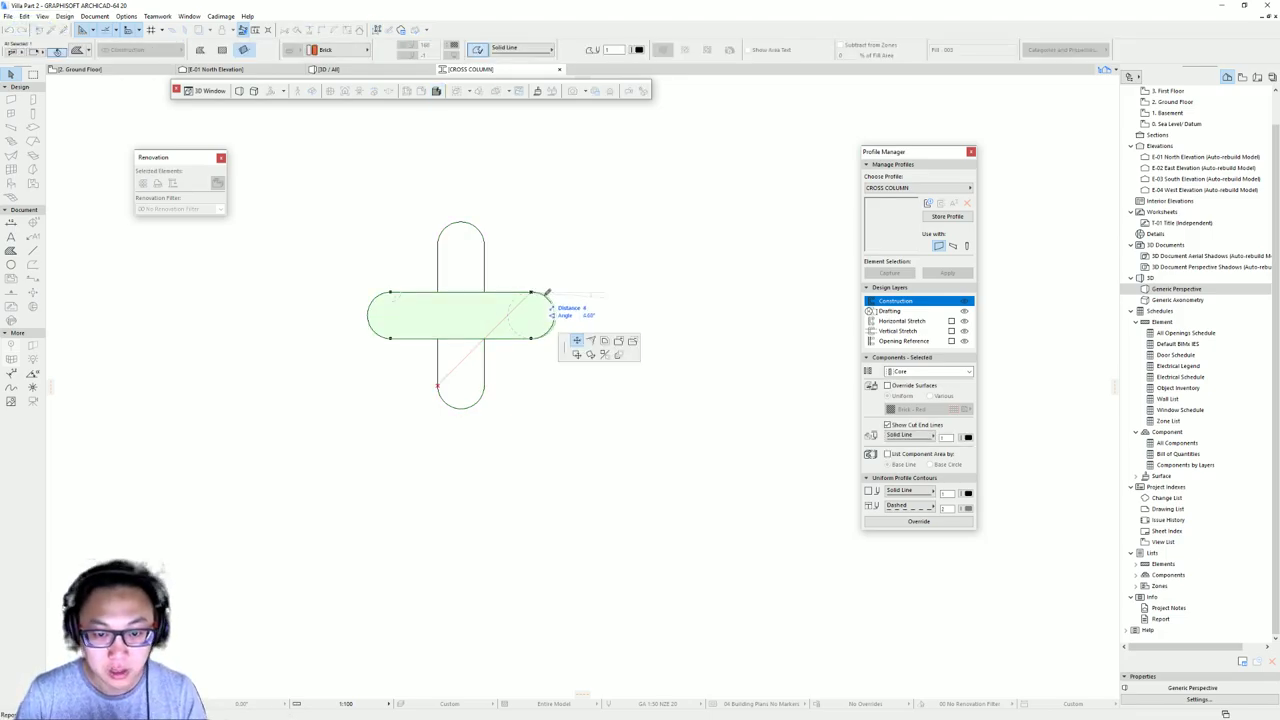
pyautogui.click(623, 343)
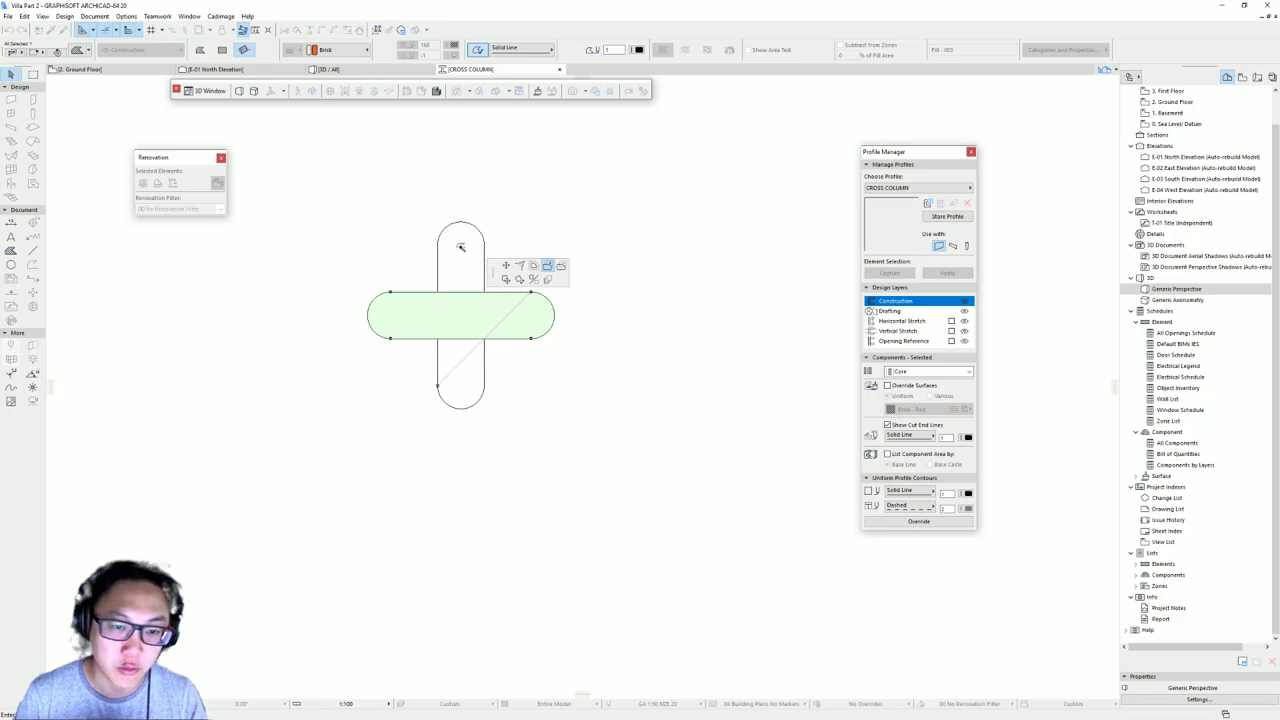
pyautogui.click(460, 247)
pyautogui.click(484, 337)
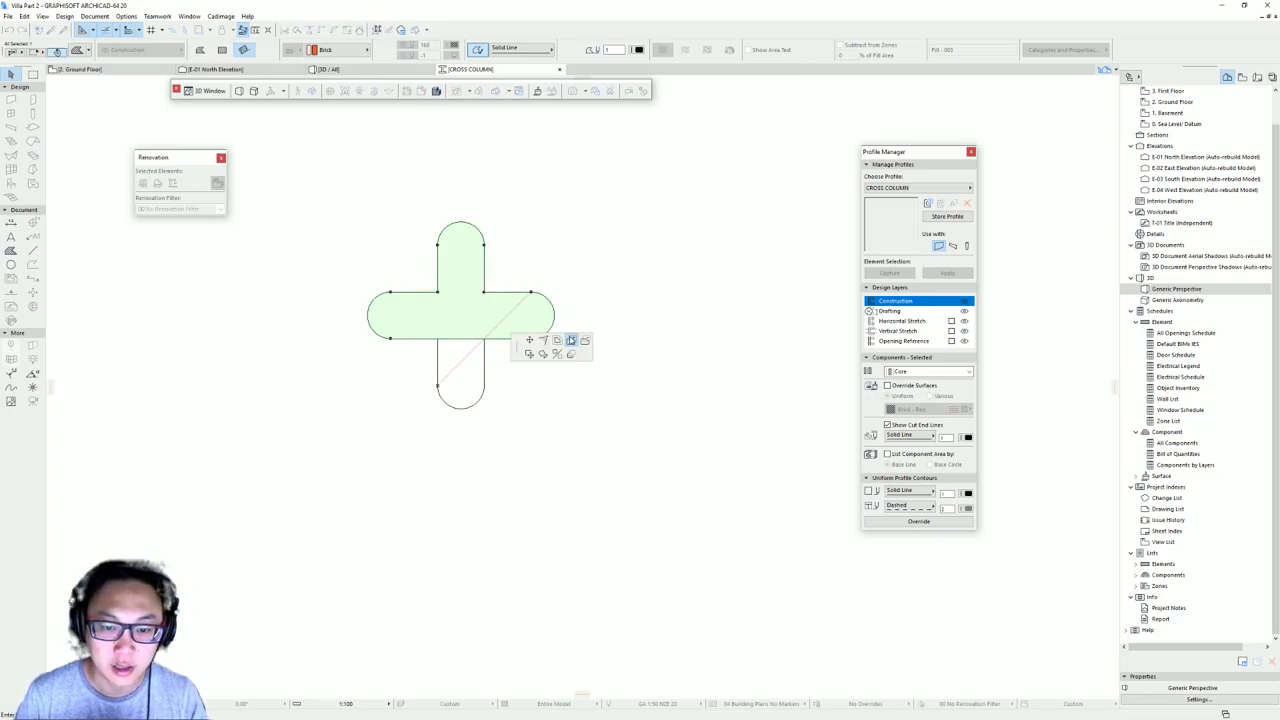
pyautogui.click(459, 345)
pyautogui.press('Escape')
pyautogui.click(469, 306)
pyautogui.press('Tab')
pyautogui.click(469, 306)
pyautogui.press('Escape')
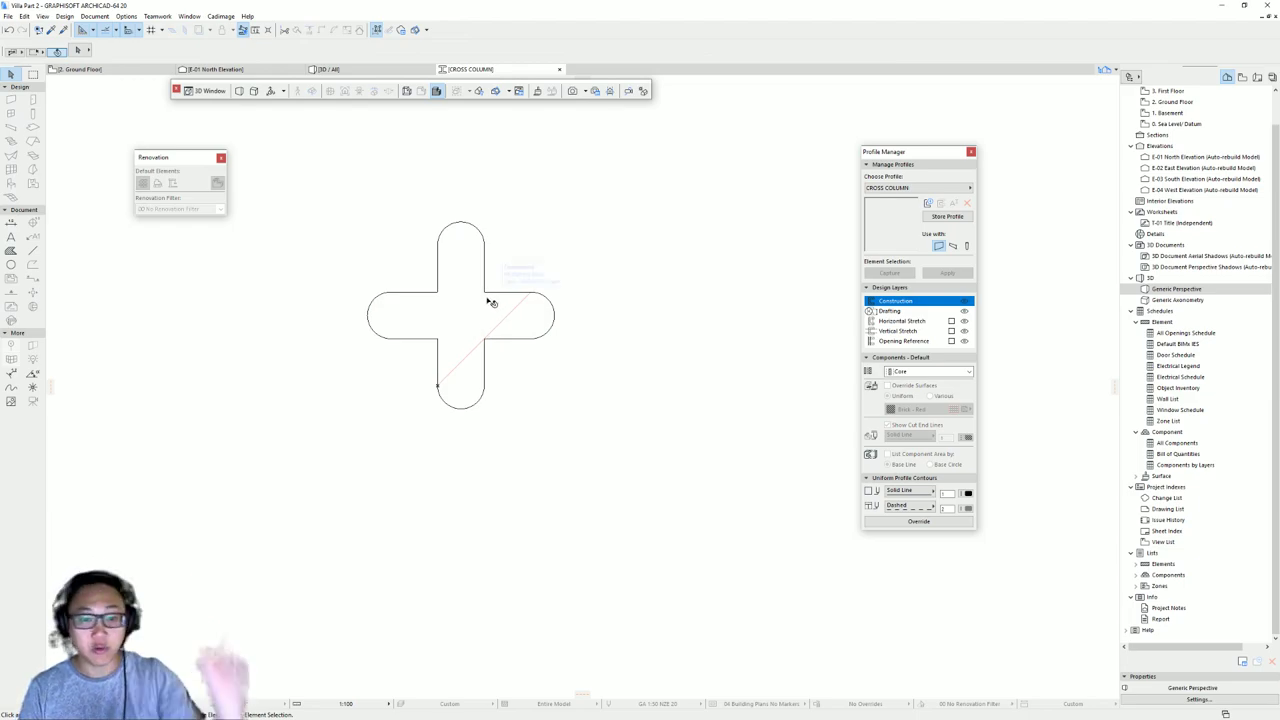
# - Select the cross-shaped fill and make the CROSS COLUMN profile usable with columns instead of walls
pyautogui.click(489, 304)
pyautogui.moveTo(511, 280); pyautogui.dragTo(464, 288, button='middle')
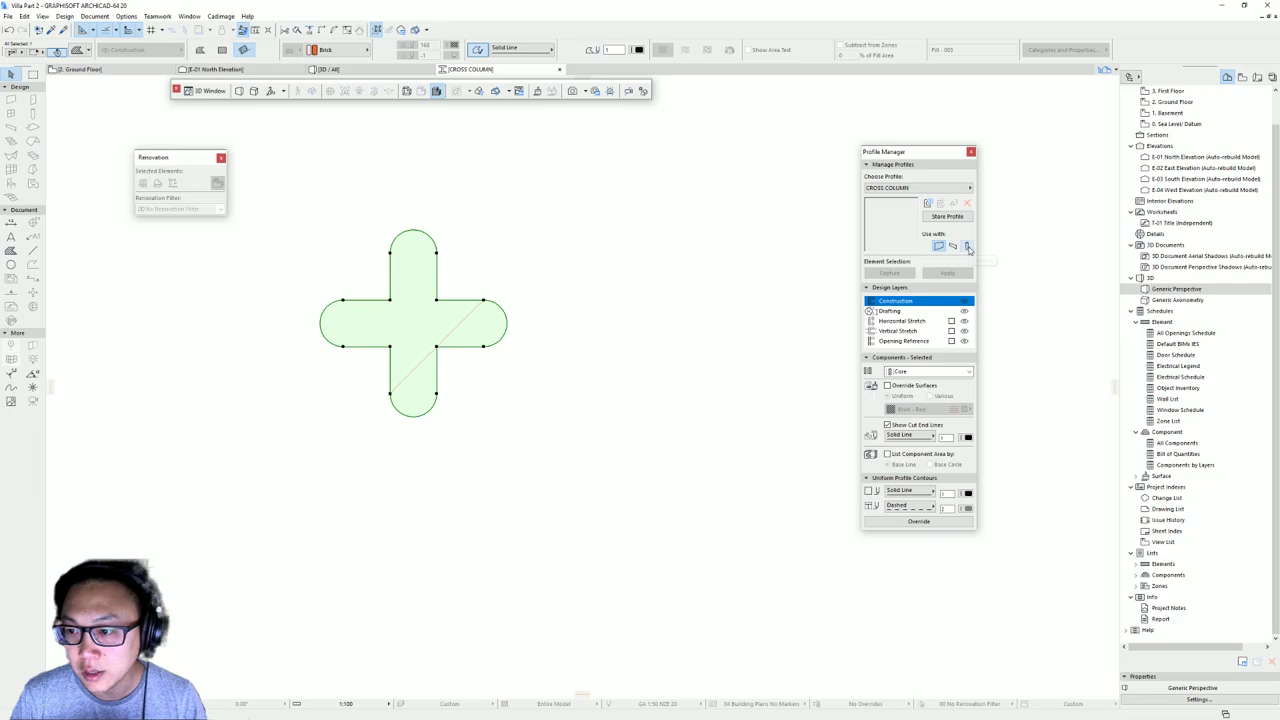
pyautogui.click(967, 246)
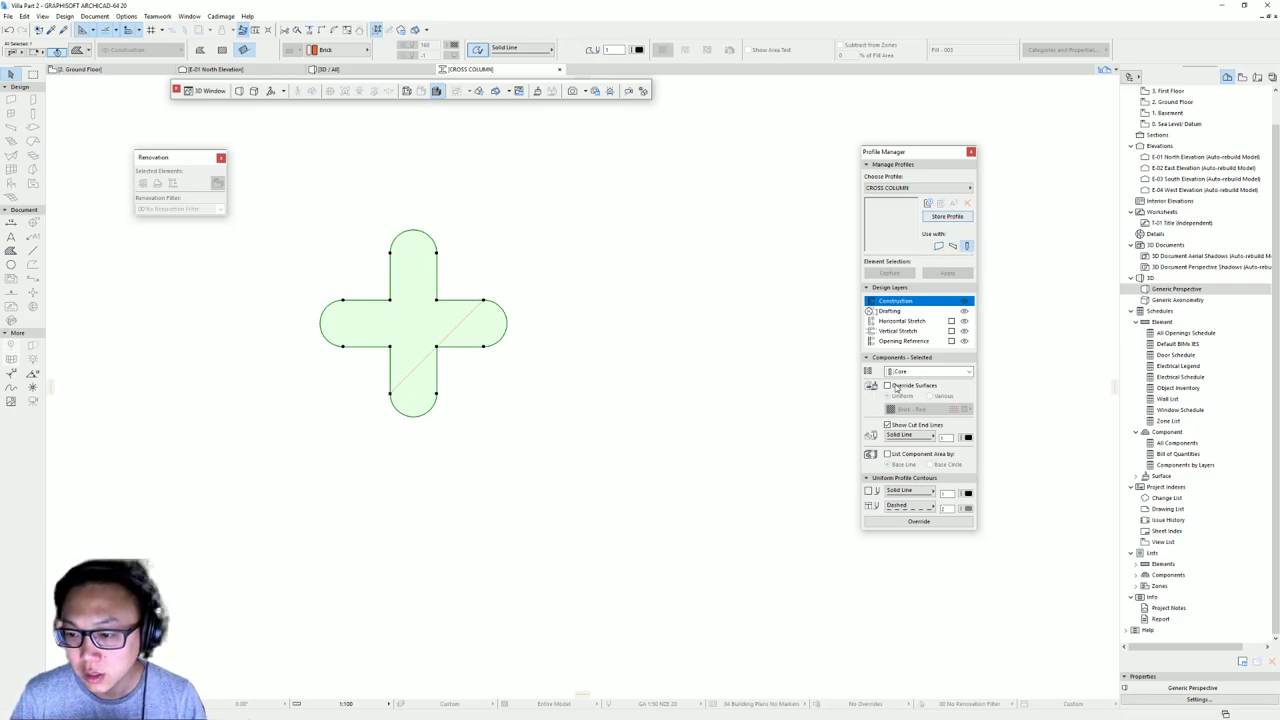
# - Set the cross-shaped fill's building material to Steel - Stainless and store the profile
pyautogui.click(335, 49)
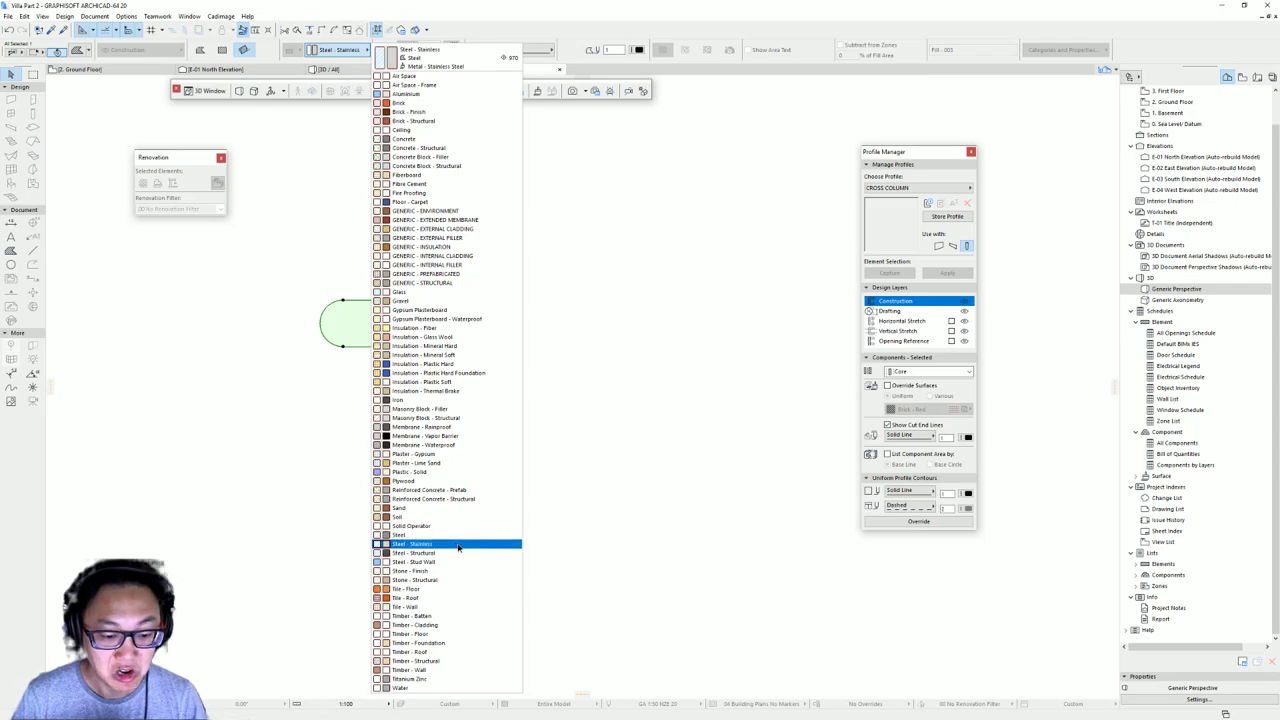
pyautogui.click(458, 547)
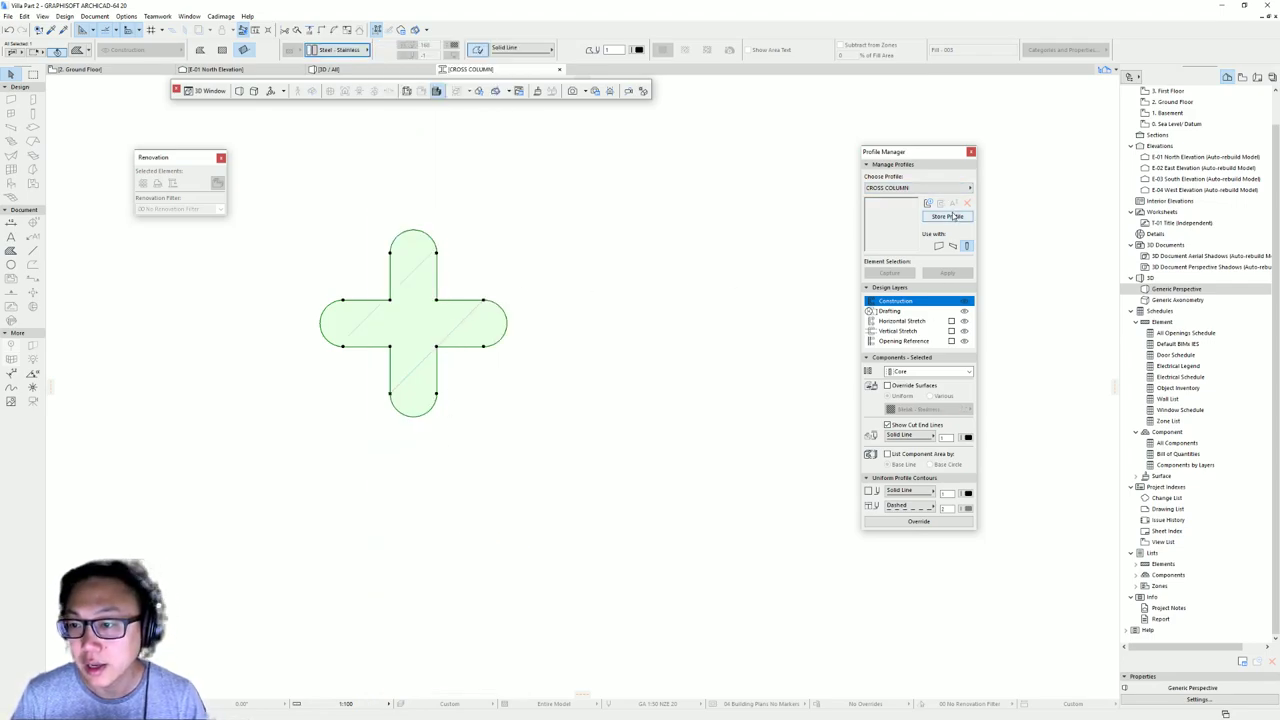
pyautogui.click(951, 217)
pyautogui.click(508, 357)
pyautogui.scroll(-3, 470, 335)
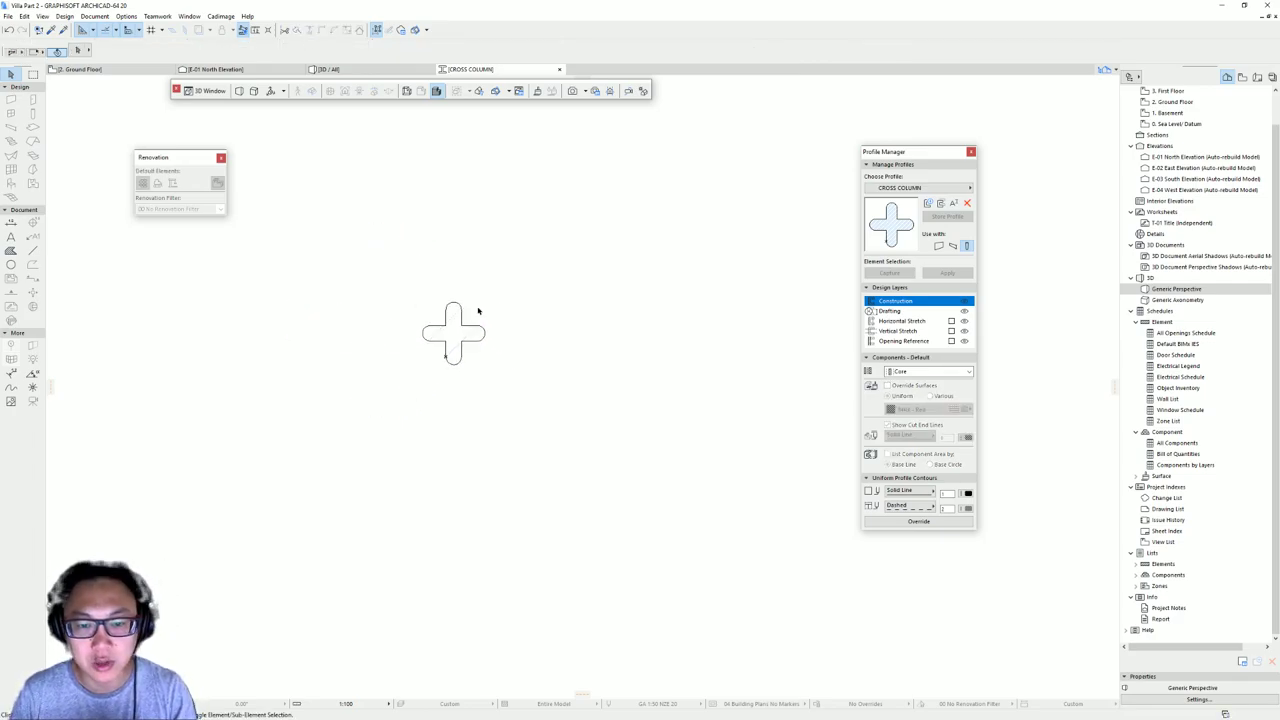
# - On the Ground Floor plan, switch the column near the round dining table to the CROSS COLUMN complex profile
pyautogui.doubleClick(1200, 104)
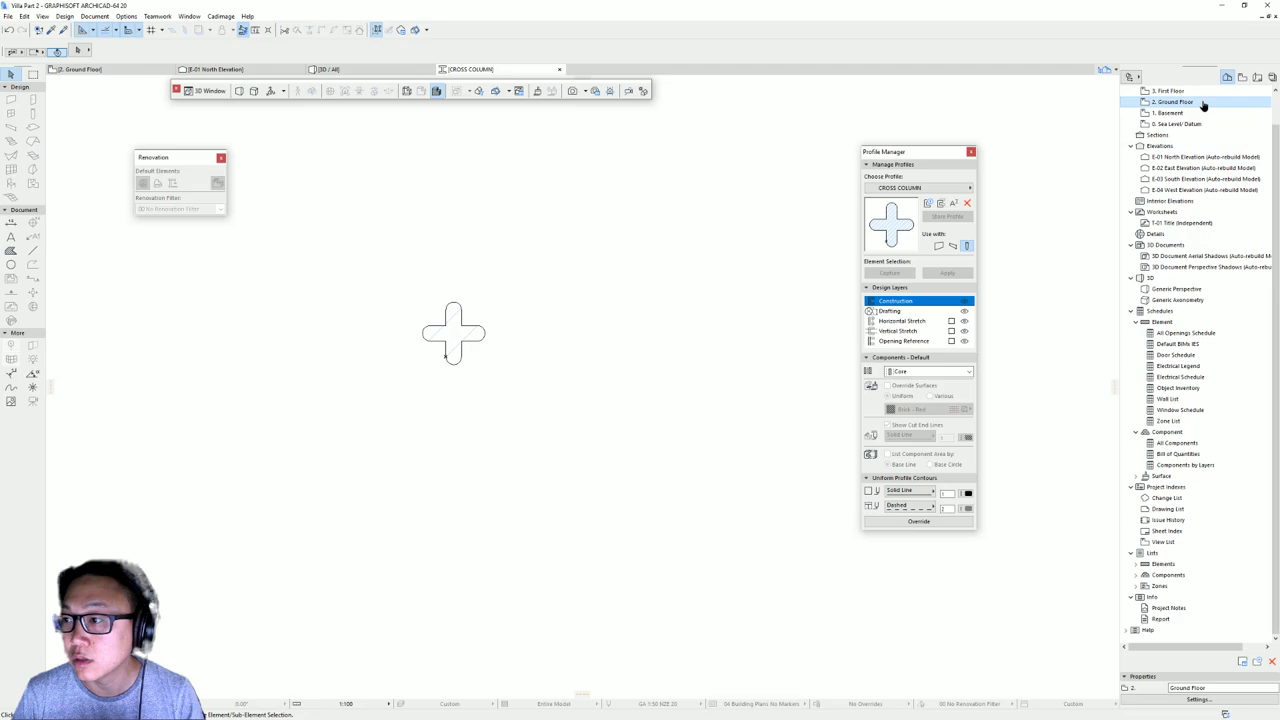
pyautogui.scroll(5, 416, 386)
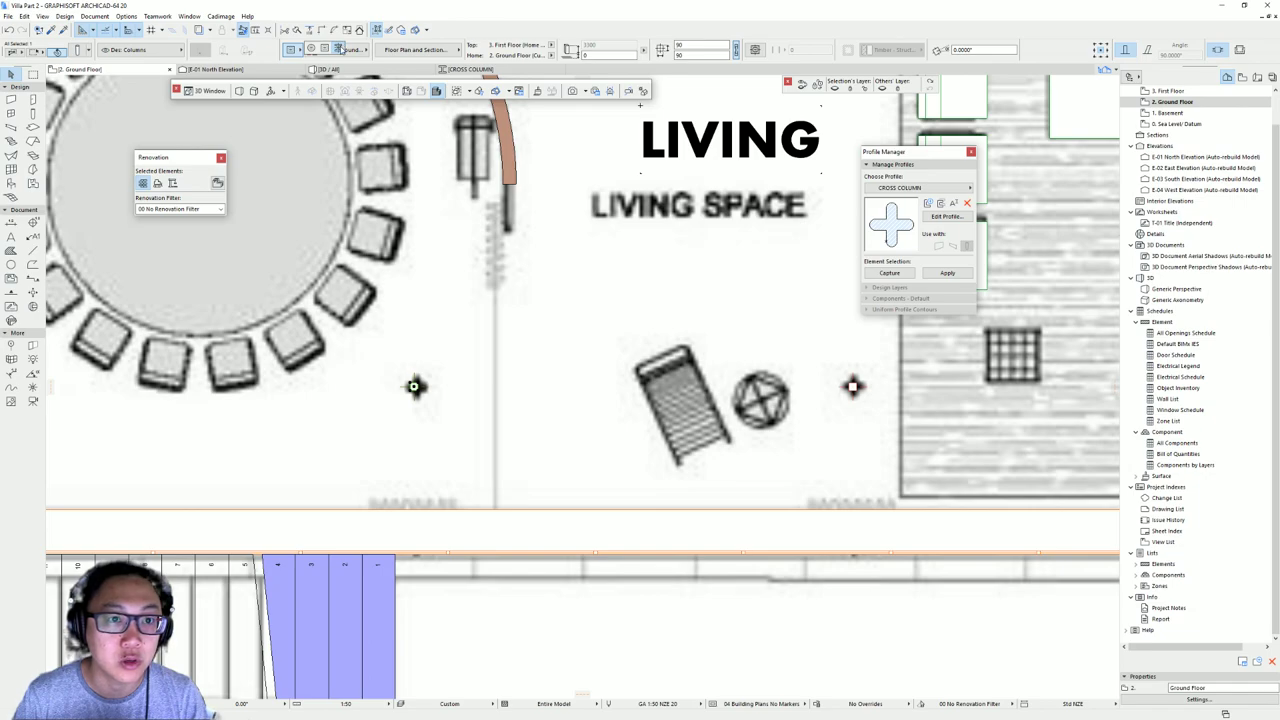
pyautogui.click(340, 48)
pyautogui.click(351, 52)
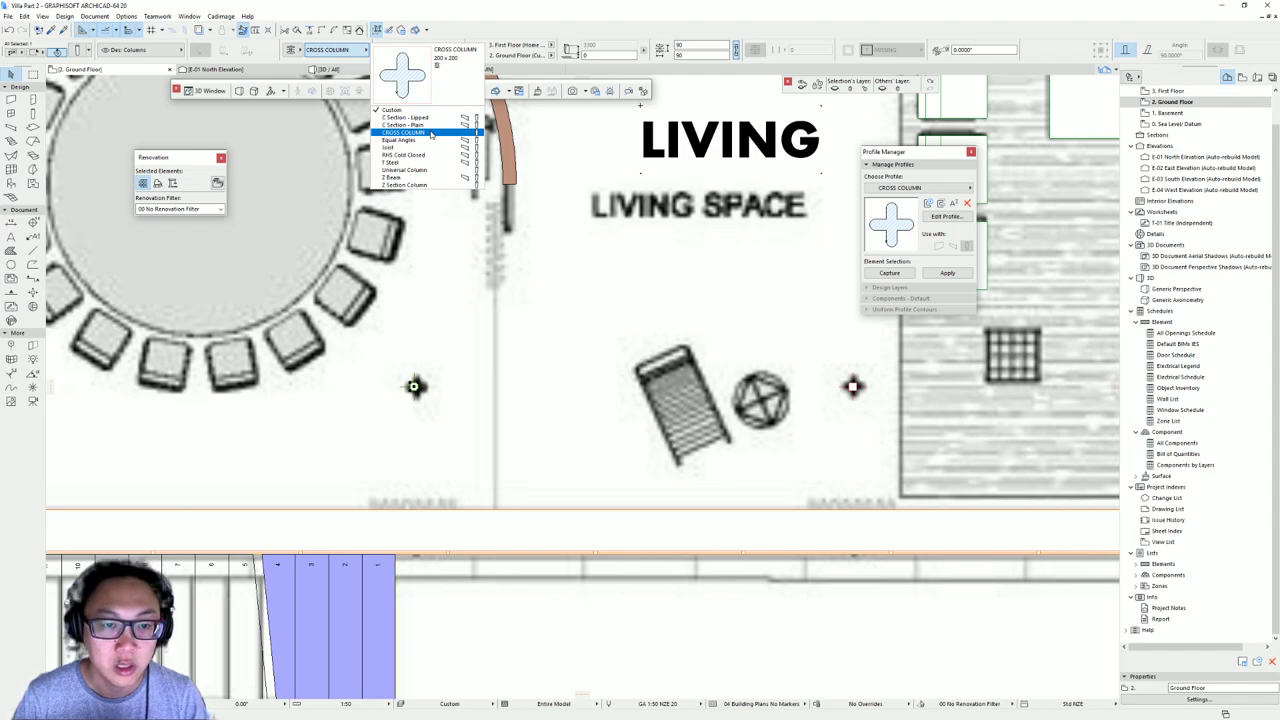
pyautogui.click(431, 133)
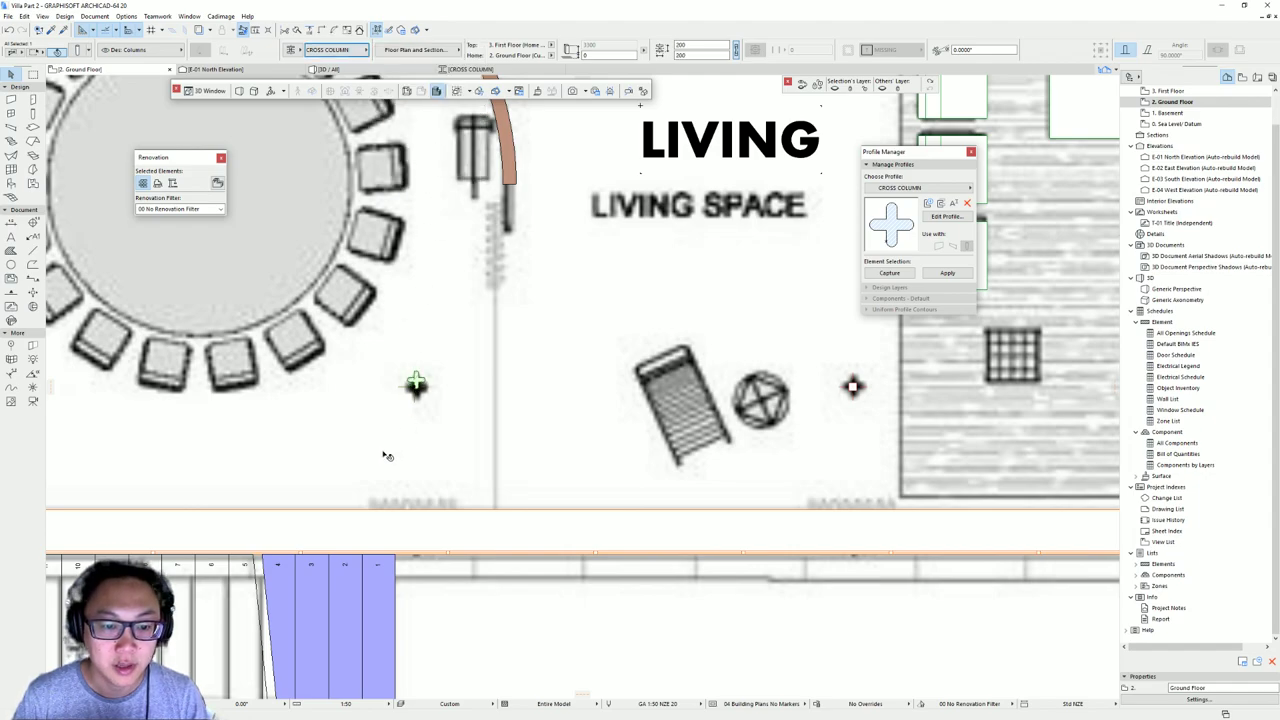
pyautogui.scroll(2, 387, 456)
pyautogui.scroll(2, 400, 391)
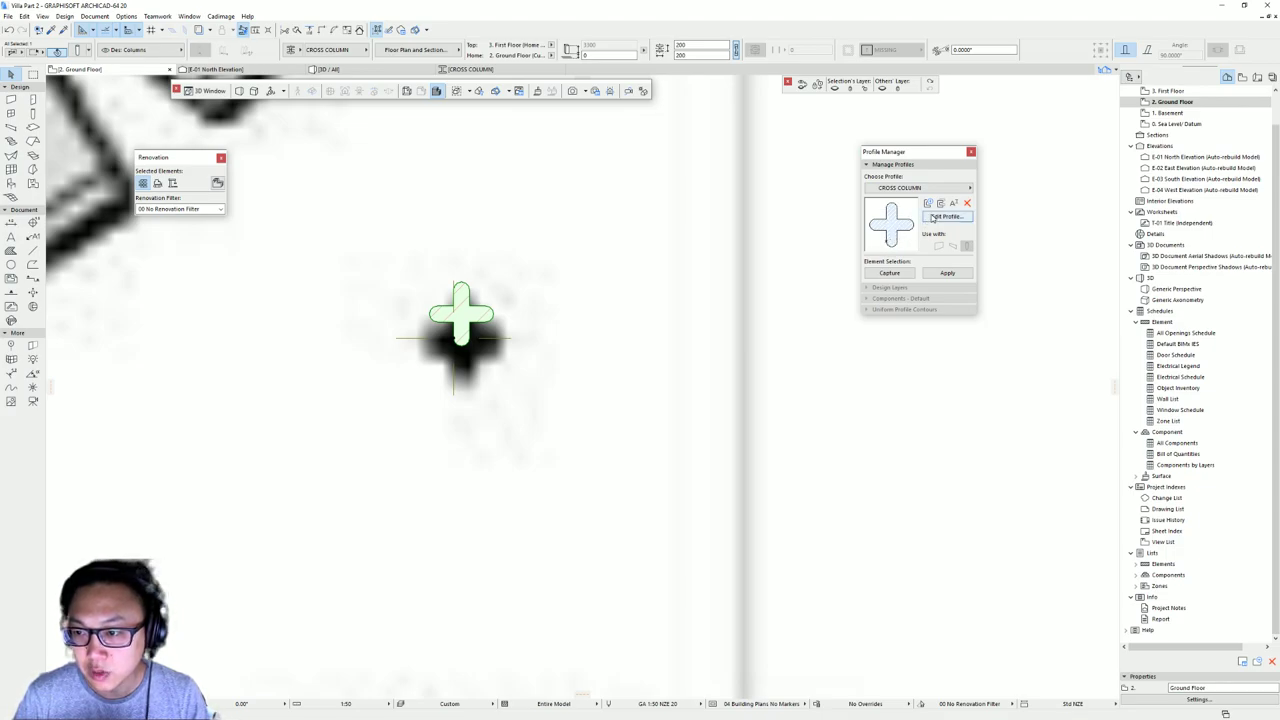
# - Reopen the CROSS COLUMN profile for editing and draw two diagonal lines across the cross's central square to mark its centre
pyautogui.click(933, 218)
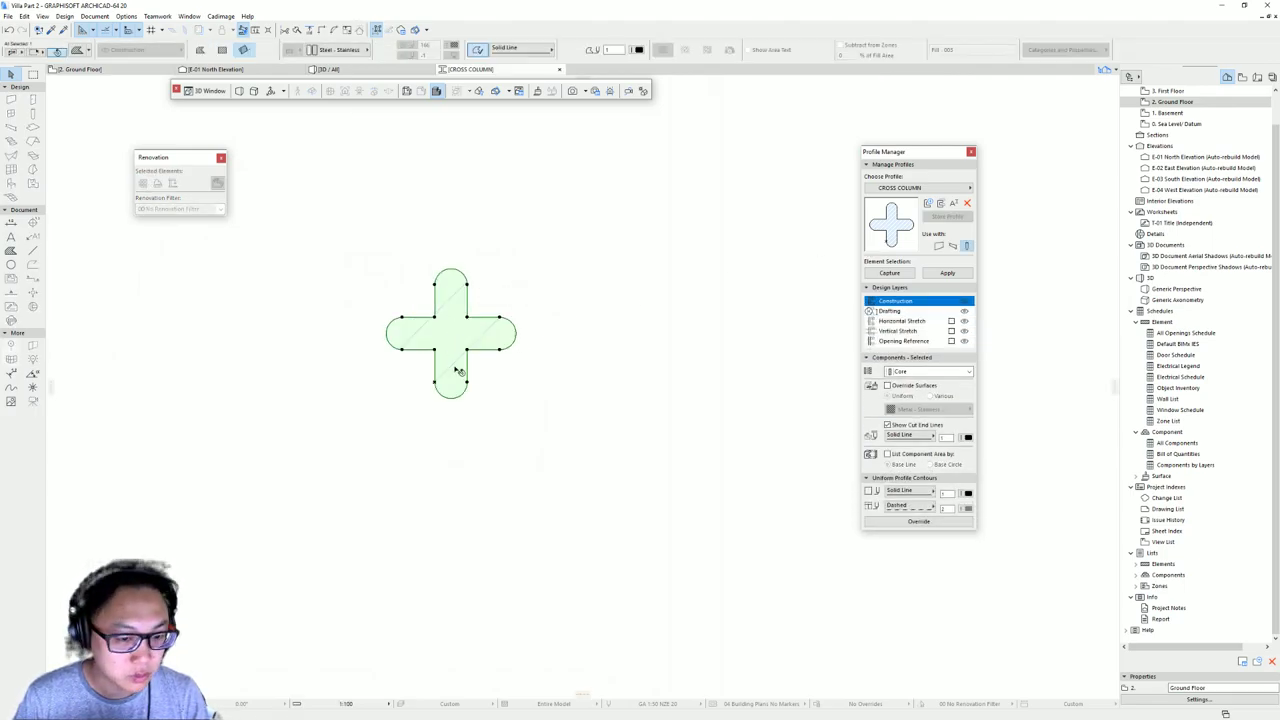
pyautogui.click(33, 250)
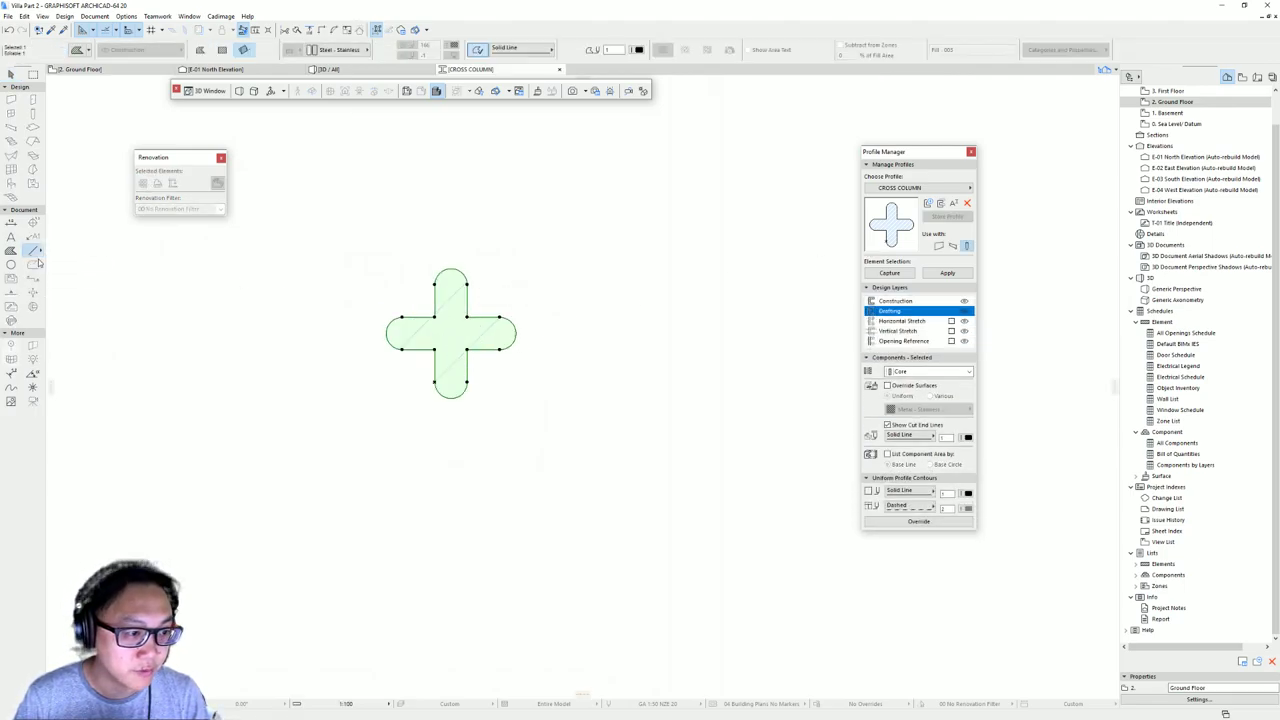
pyautogui.click(435, 317)
pyautogui.click(467, 349)
pyautogui.click(467, 318)
pyautogui.click(435, 349)
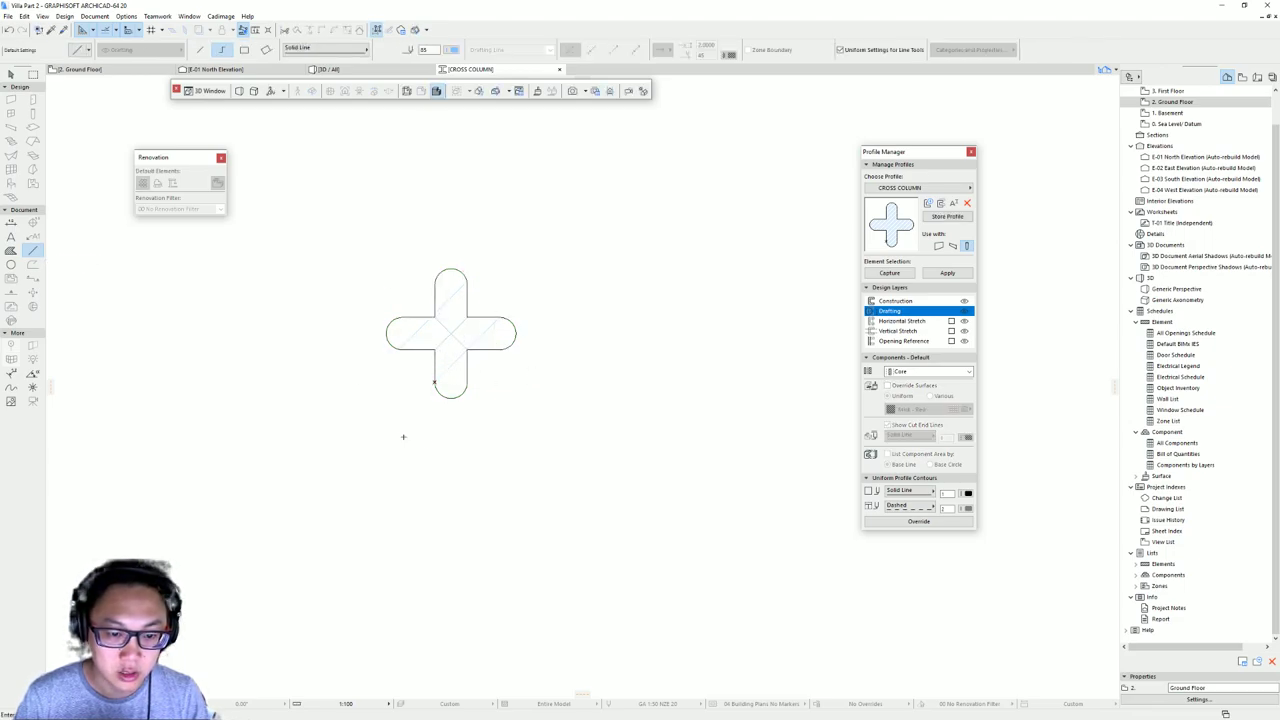
# - Move the cross so its centre sits on the profile origin, and store the updated profile
pyautogui.press('Escape')
pyautogui.moveTo(537, 371); pyautogui.dragTo(383, 294)
pyautogui.click(453, 337)
pyautogui.click(437, 383)
pyautogui.press('Escape')
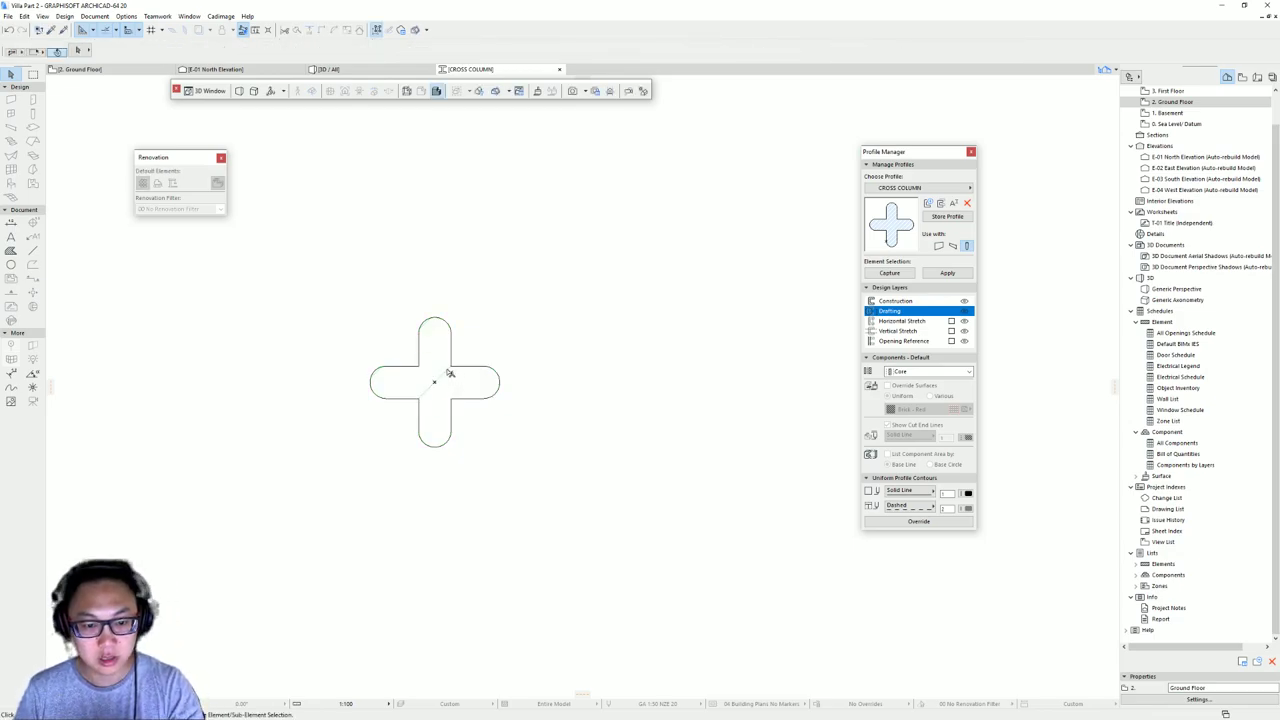
pyautogui.click(437, 369)
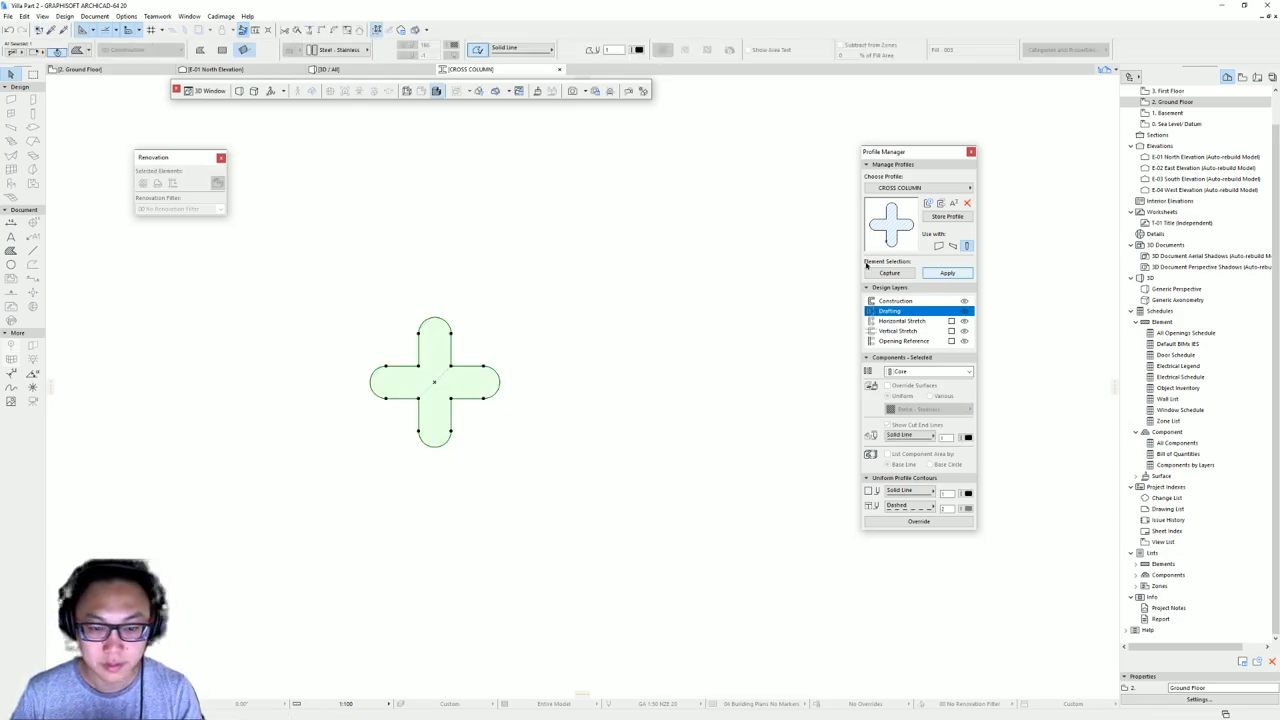
pyautogui.press('Escape')
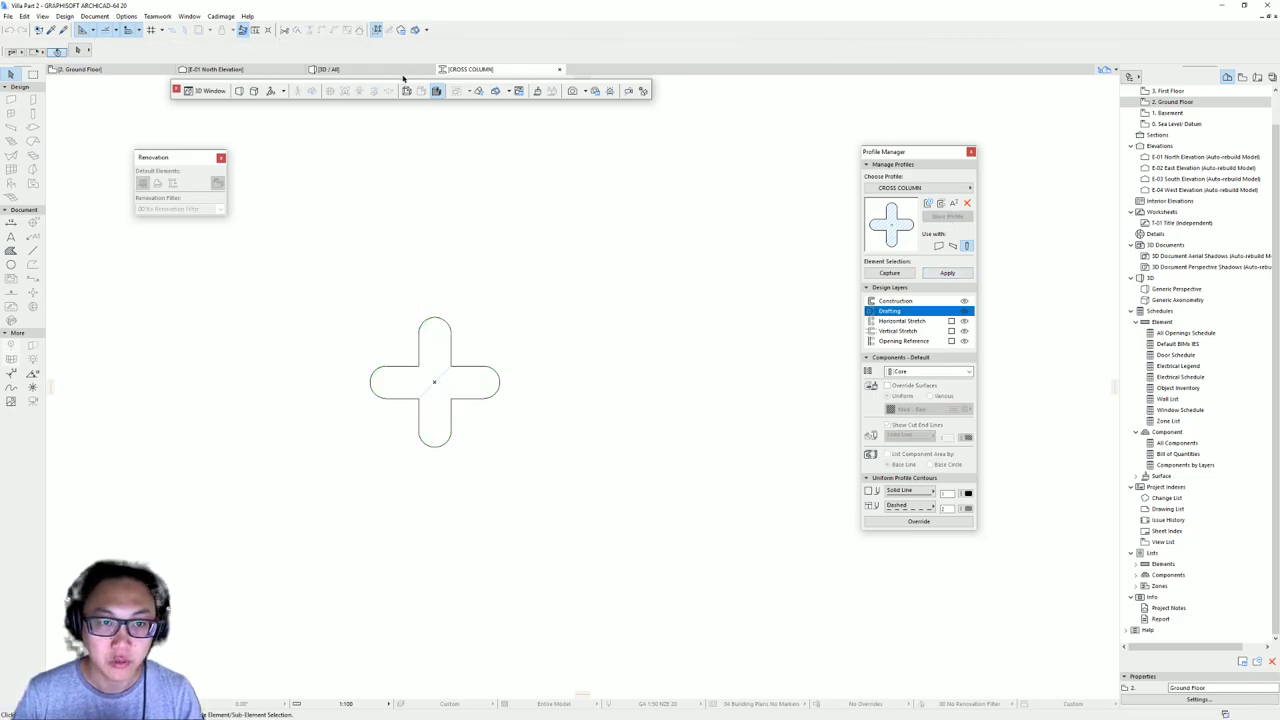
# - Return to the Ground Floor plan and check the cross column's position over its axis and the underlay
pyautogui.doubleClick(1185, 103)
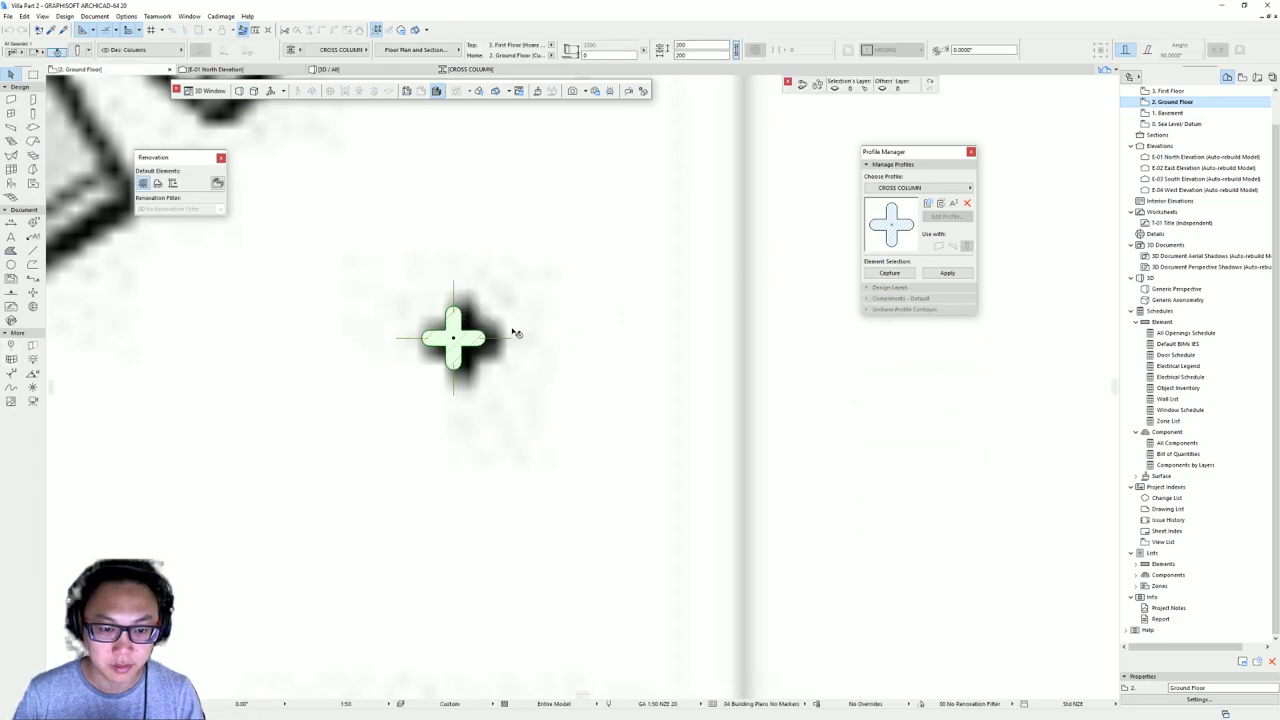
pyautogui.scroll(-2, 510, 371)
pyautogui.scroll(-3, 510, 371)
pyautogui.moveTo(510, 371); pyautogui.dragTo(435, 384, button='middle')
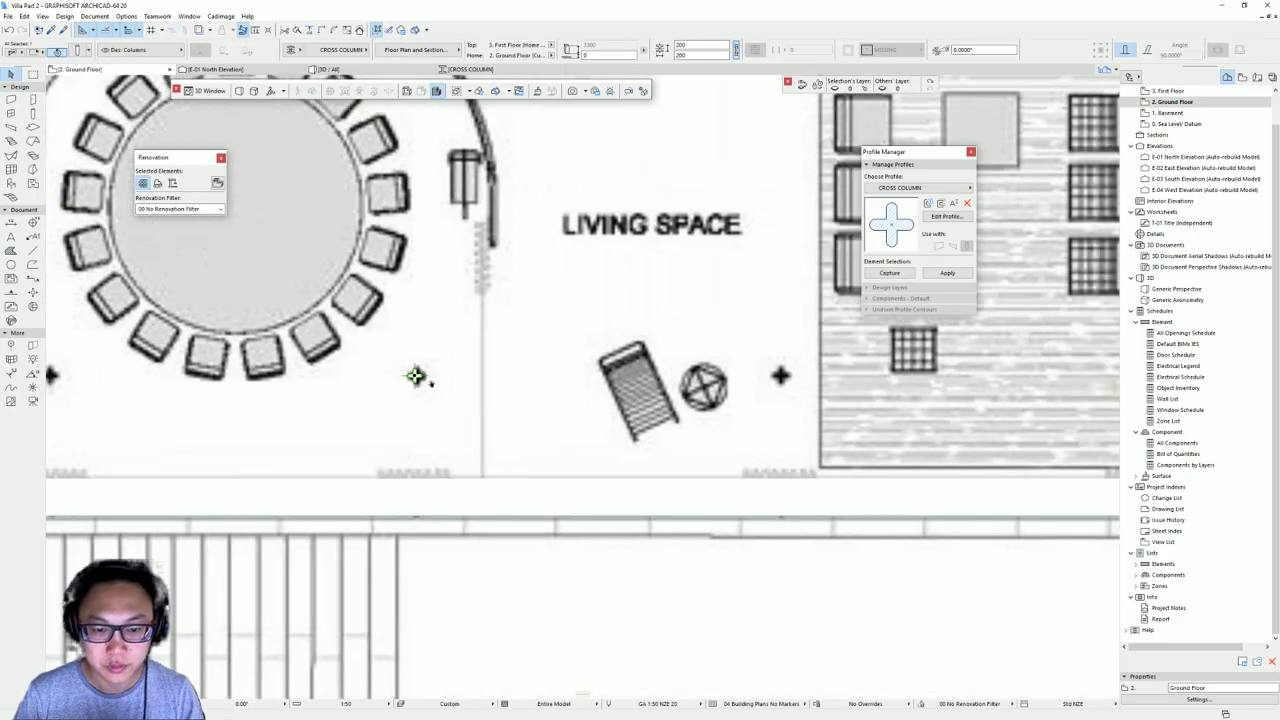
pyautogui.press('Escape')
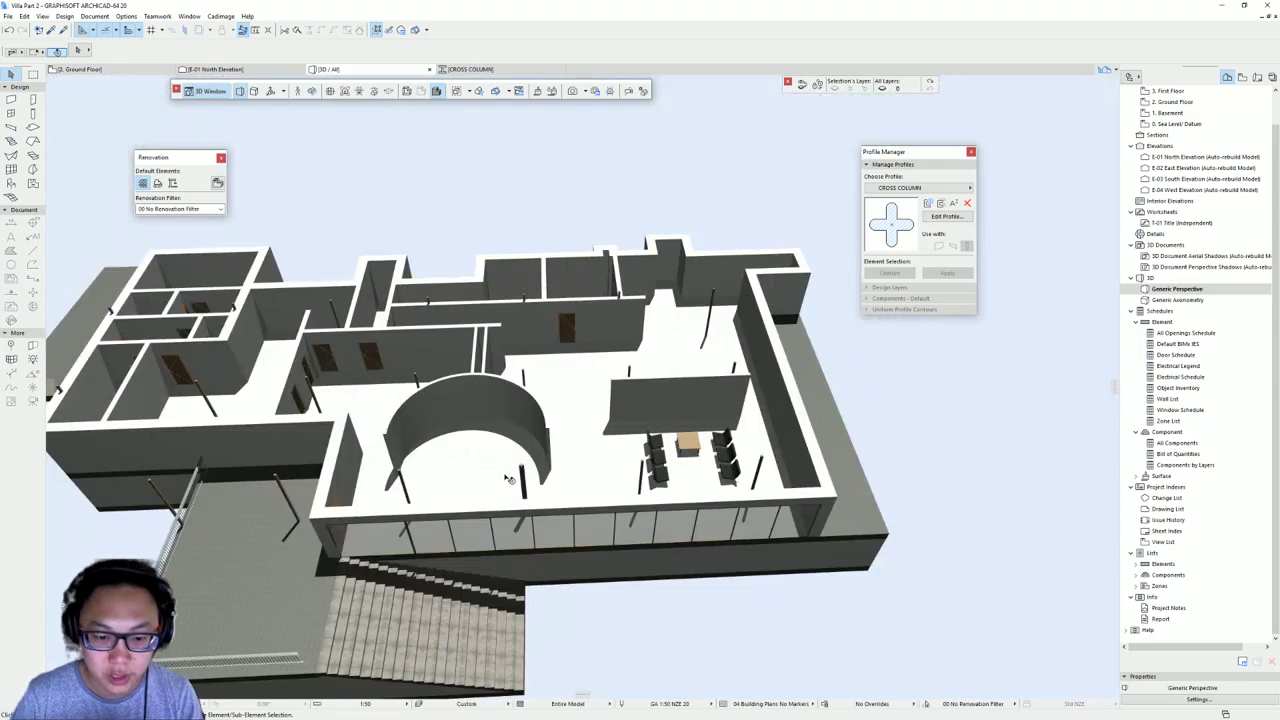
# - In the 3D view, edit the settings of the cross-shaped column beside the curved wall to drop its timber surface
pyautogui.scroll(8, 504, 486)
pyautogui.keyDown('shift'); pyautogui.moveTo(506, 486); pyautogui.dragTo(757, 326, button='middle'); pyautogui.keyUp('shift')
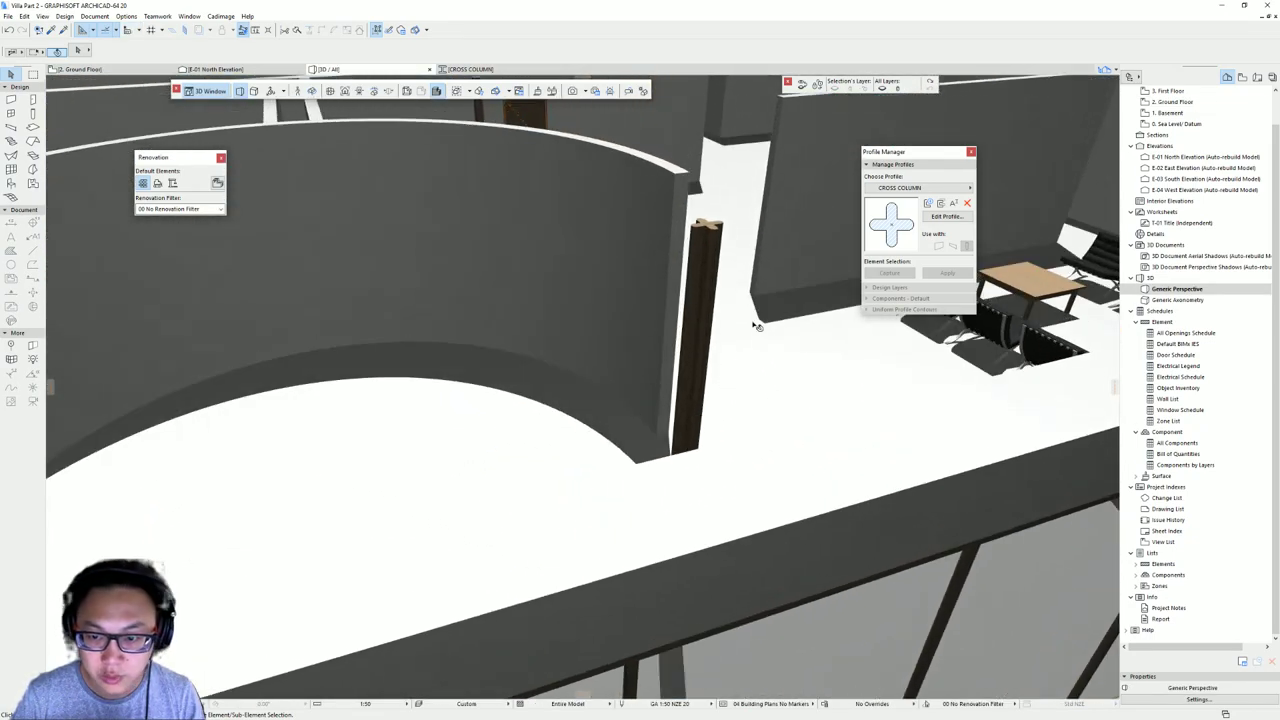
pyautogui.click(706, 255)
pyautogui.doubleClick(703, 230)
pyautogui.click(538, 387)
pyautogui.press('Return')
pyautogui.press('Escape')
# - Select all the ground-floor columns in the 3D view and assign them the CROSS COLUMN complex profile
pyautogui.keyDown('shift'); pyautogui.moveTo(618, 362); pyautogui.dragTo(443, 353, button='middle'); pyautogui.keyUp('shift')
pyautogui.scroll(-5, 469, 366)
pyautogui.keyDown('shift'); pyautogui.moveTo(489, 394); pyautogui.dragTo(555, 233, button='middle'); pyautogui.keyUp('shift')
pyautogui.scroll(-5, 340, 348)
pyautogui.keyDown('shift'); pyautogui.moveTo(340, 348); pyautogui.dragTo(555, 400, button='middle'); pyautogui.keyUp('shift')
pyautogui.scroll(4, 535, 405)
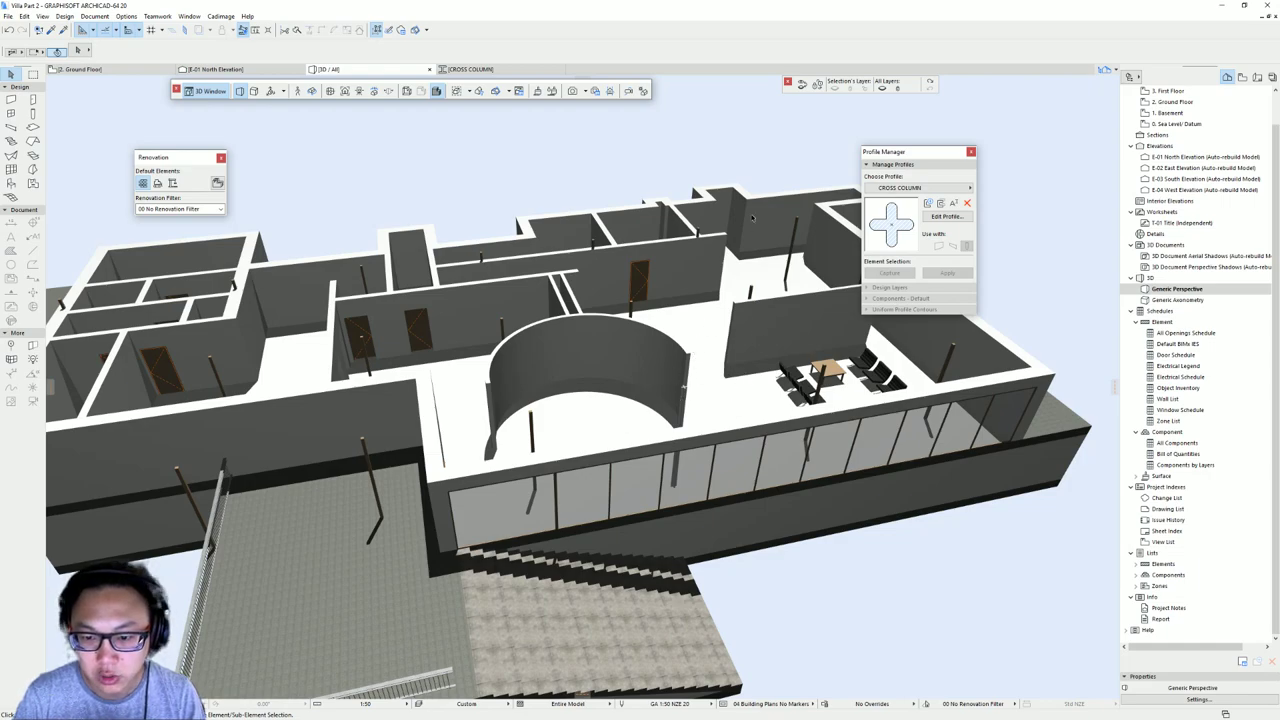
pyautogui.keyDown('shift'); pyautogui.moveTo(597, 324); pyautogui.dragTo(645, 413, button='middle'); pyautogui.keyUp('shift')
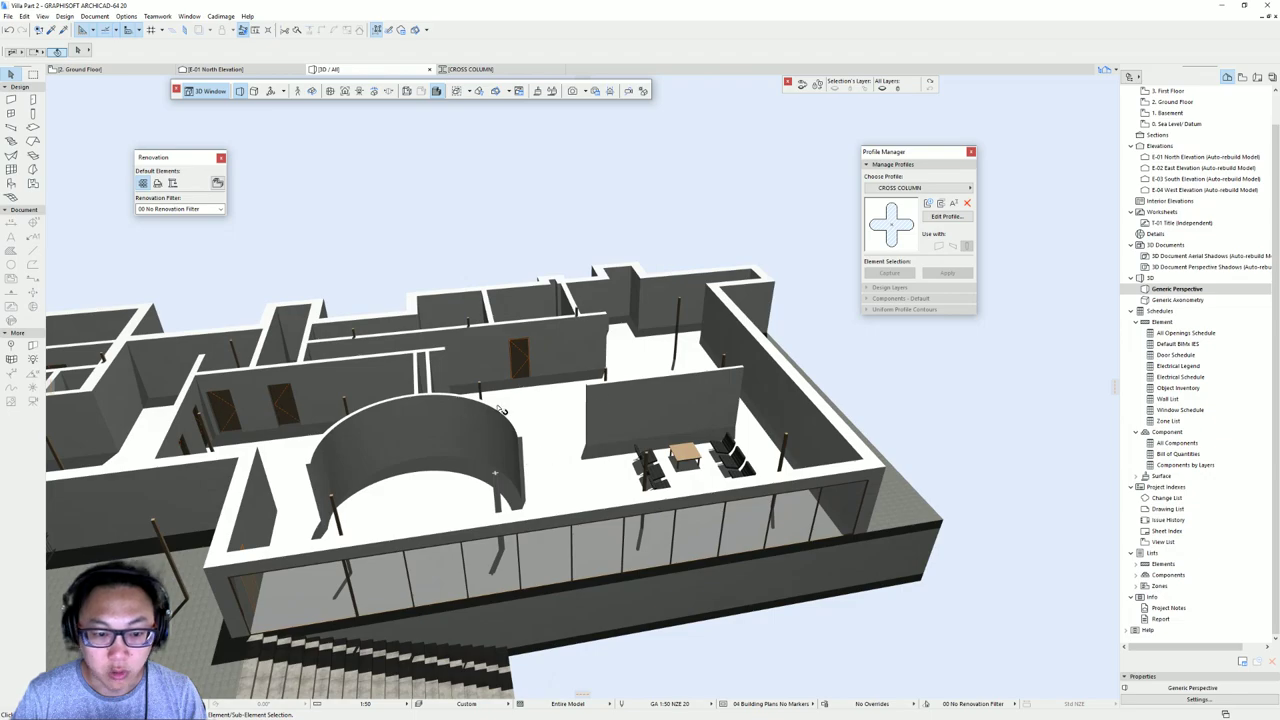
pyautogui.keyDown('shift'); pyautogui.moveTo(501, 411); pyautogui.dragTo(585, 376, button='middle'); pyautogui.keyUp('shift')
pyautogui.click(33, 113)
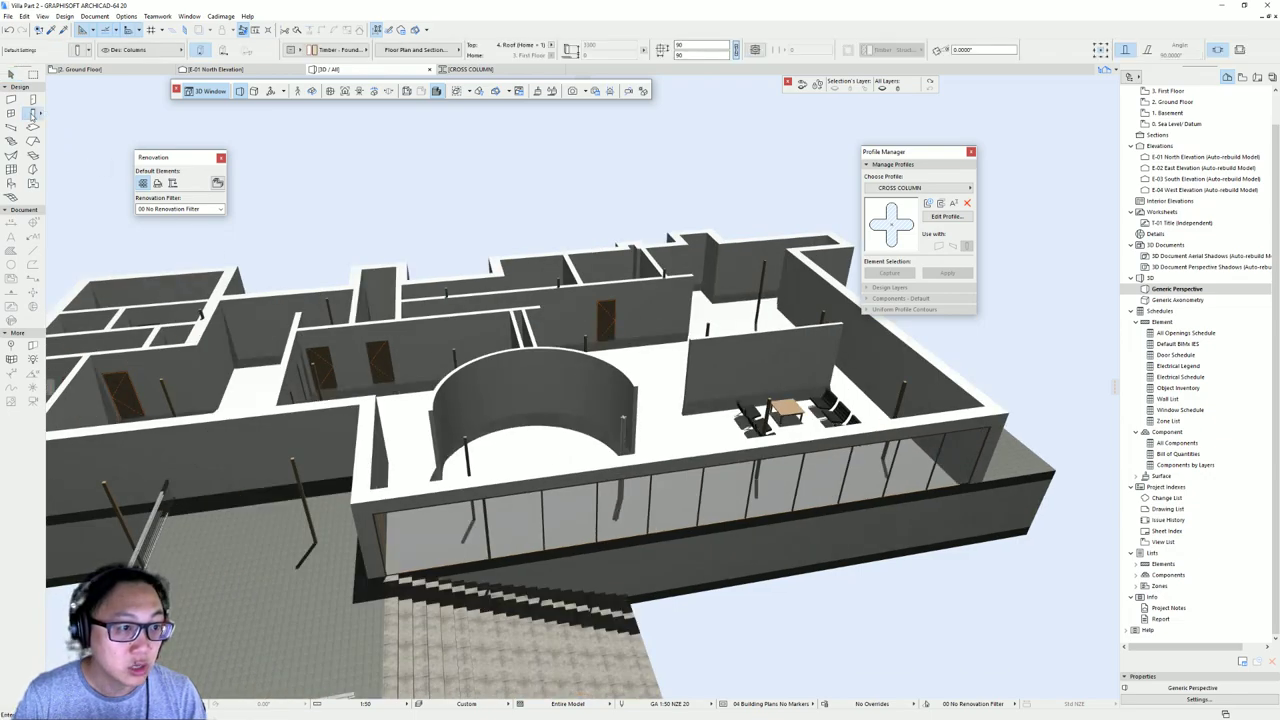
pyautogui.hotkey('ctrl', 'a')
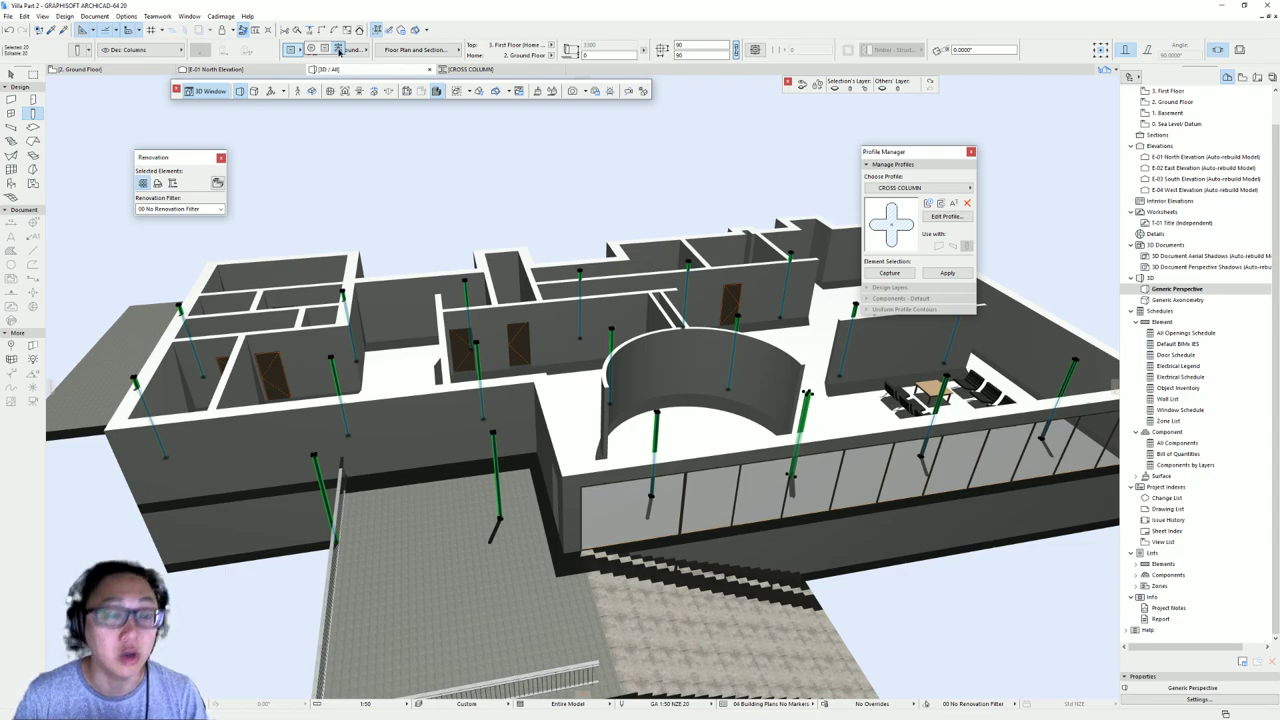
pyautogui.click(340, 50)
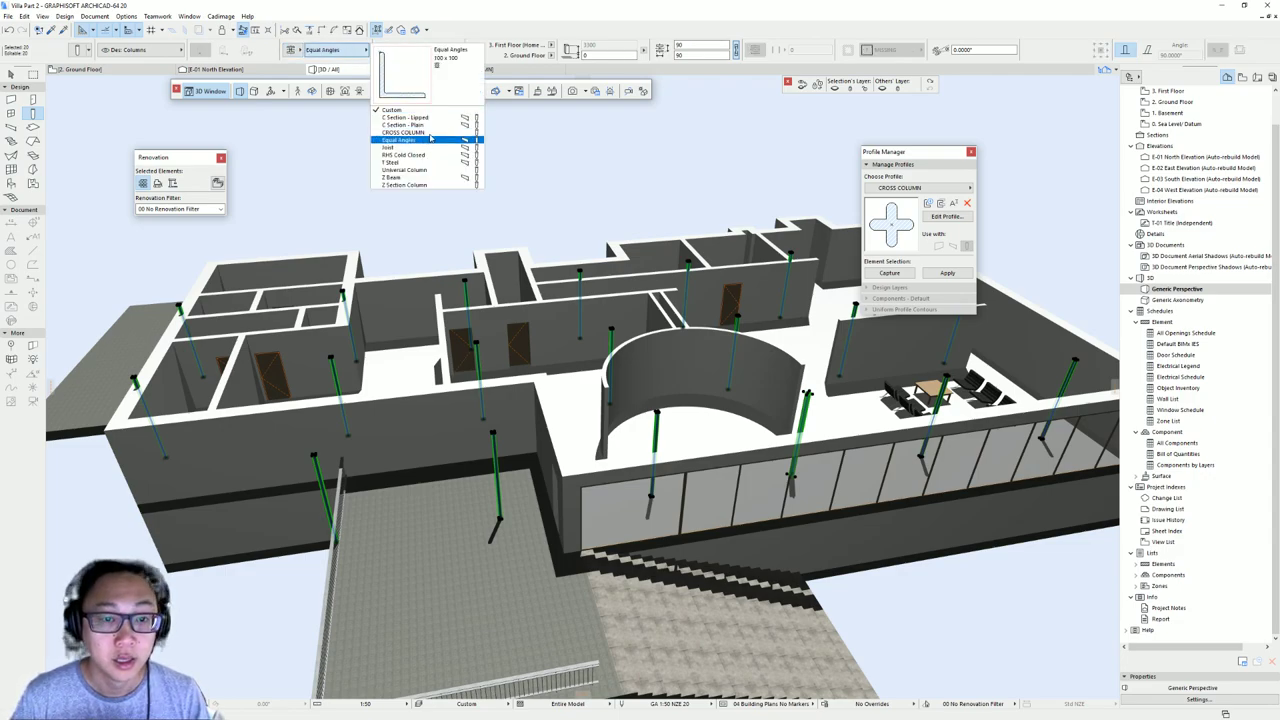
pyautogui.click(404, 132)
pyautogui.click(632, 433)
# - Set the surface override of all the columns to Metal - Chrome 01 in their settings
pyautogui.keyDown('shift'); pyautogui.moveTo(632, 433); pyautogui.dragTo(235, 397, button='middle'); pyautogui.keyUp('shift')
pyautogui.scroll(2, 485, 424)
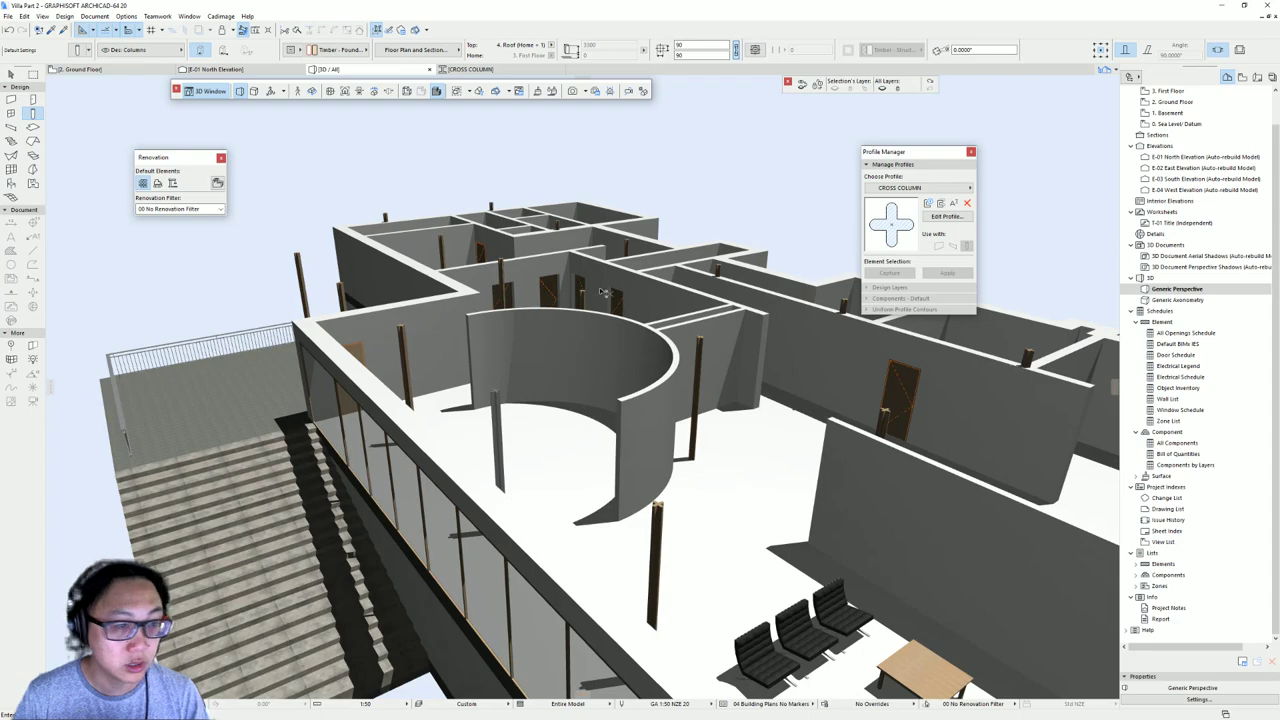
pyautogui.hotkey('ctrl', 'a')
pyautogui.hotkey('ctrl', 't')
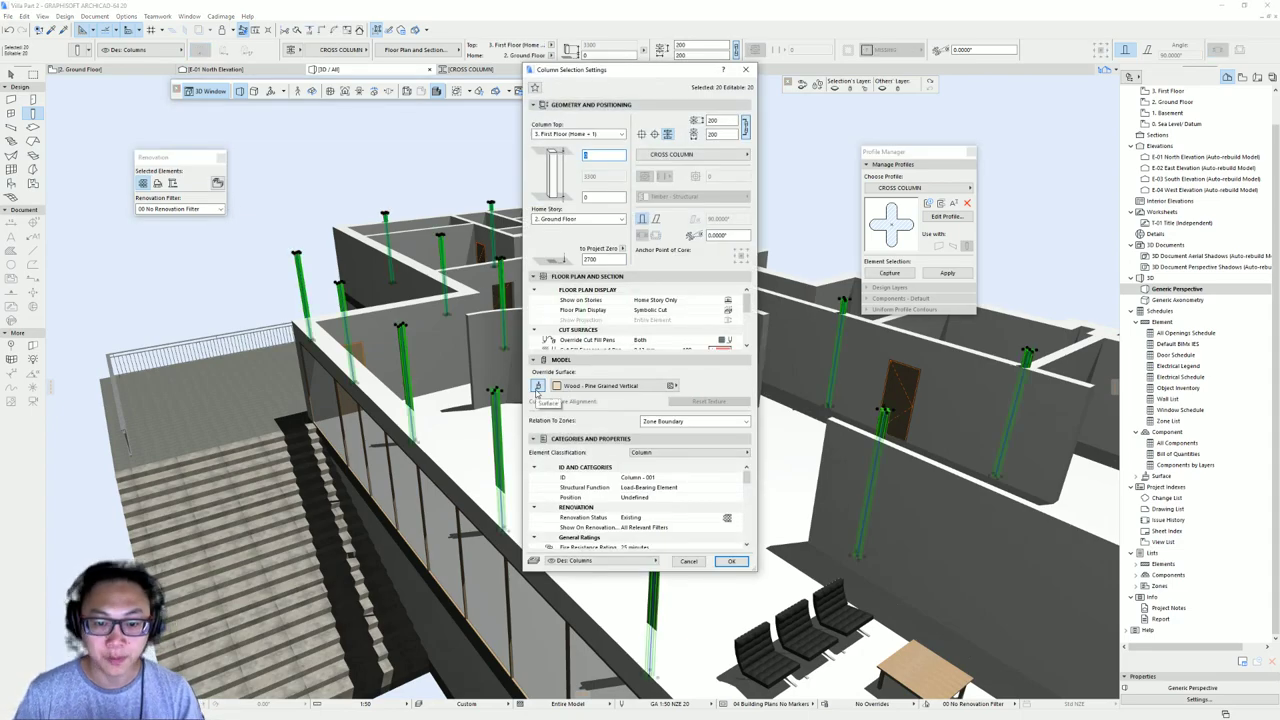
pyautogui.click(538, 386)
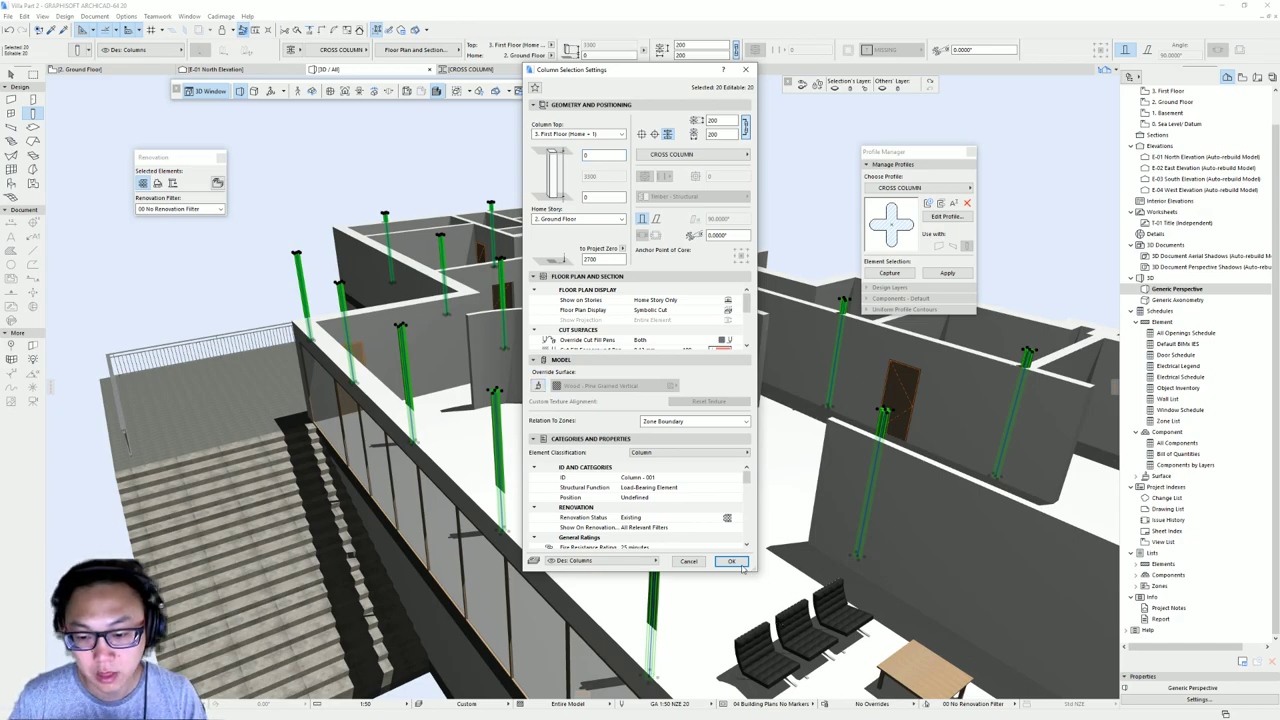
pyautogui.click(538, 386)
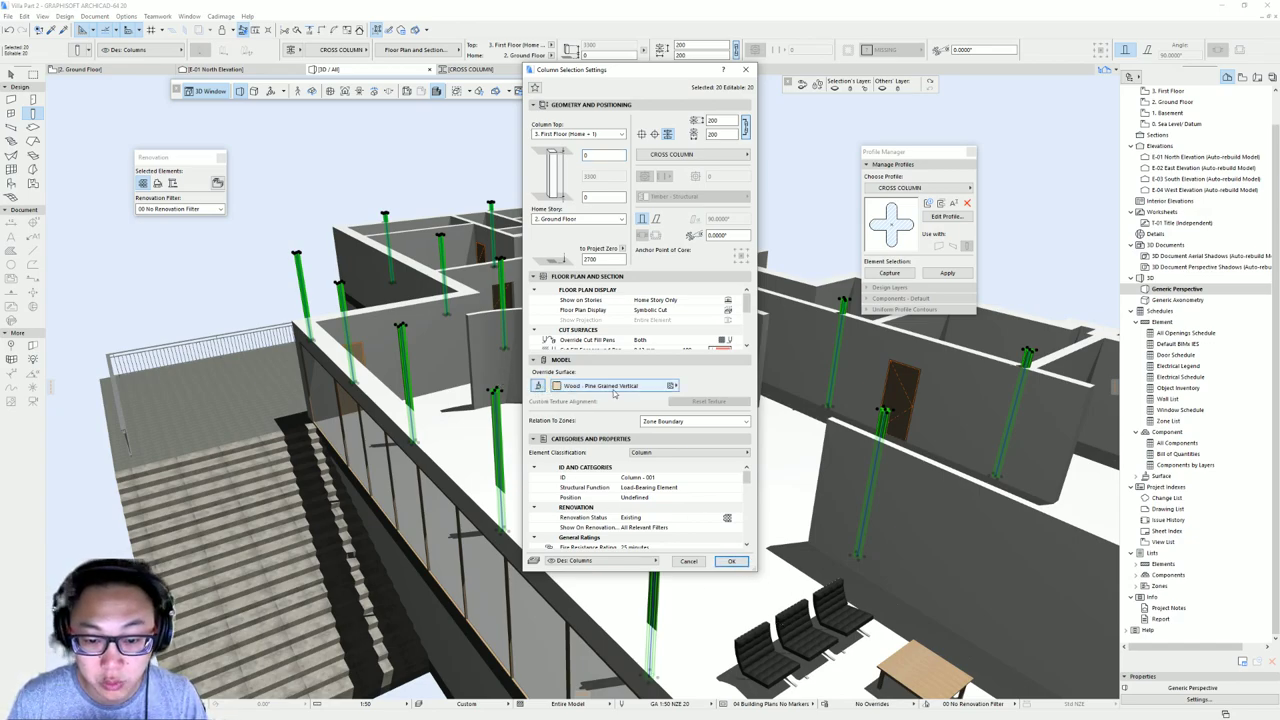
pyautogui.click(615, 386)
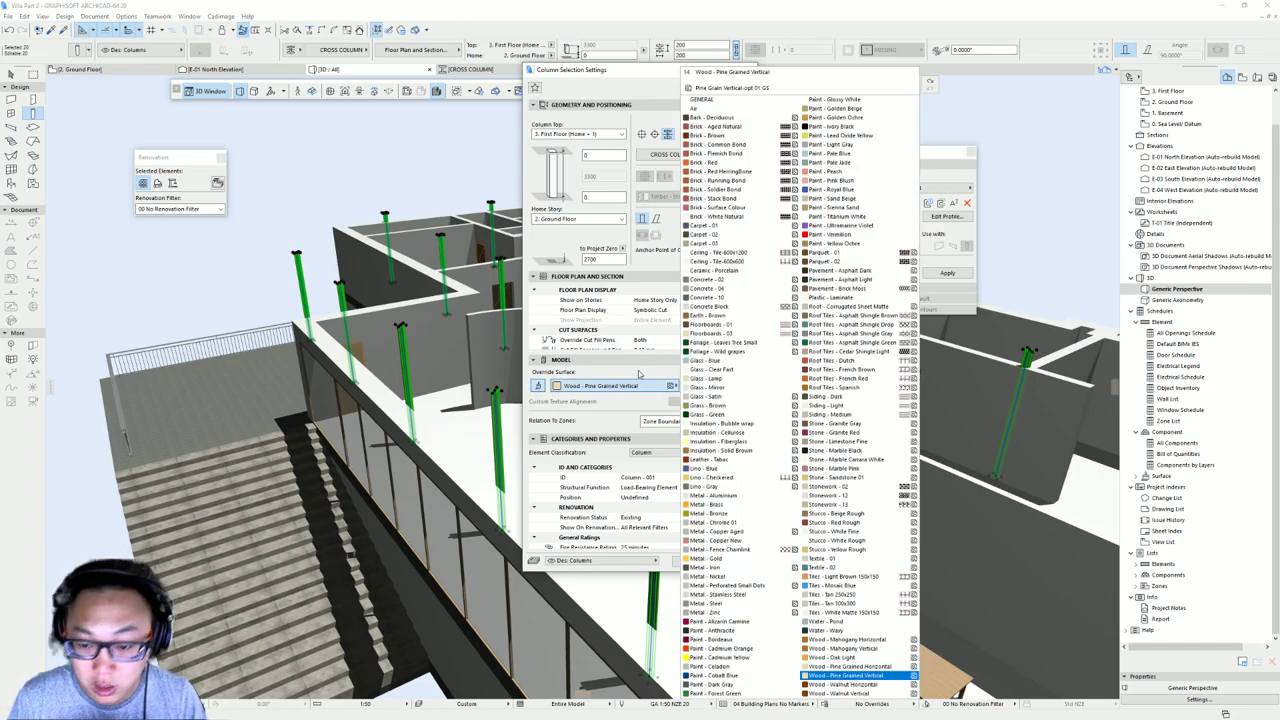
pyautogui.click(757, 523)
pyautogui.click(731, 561)
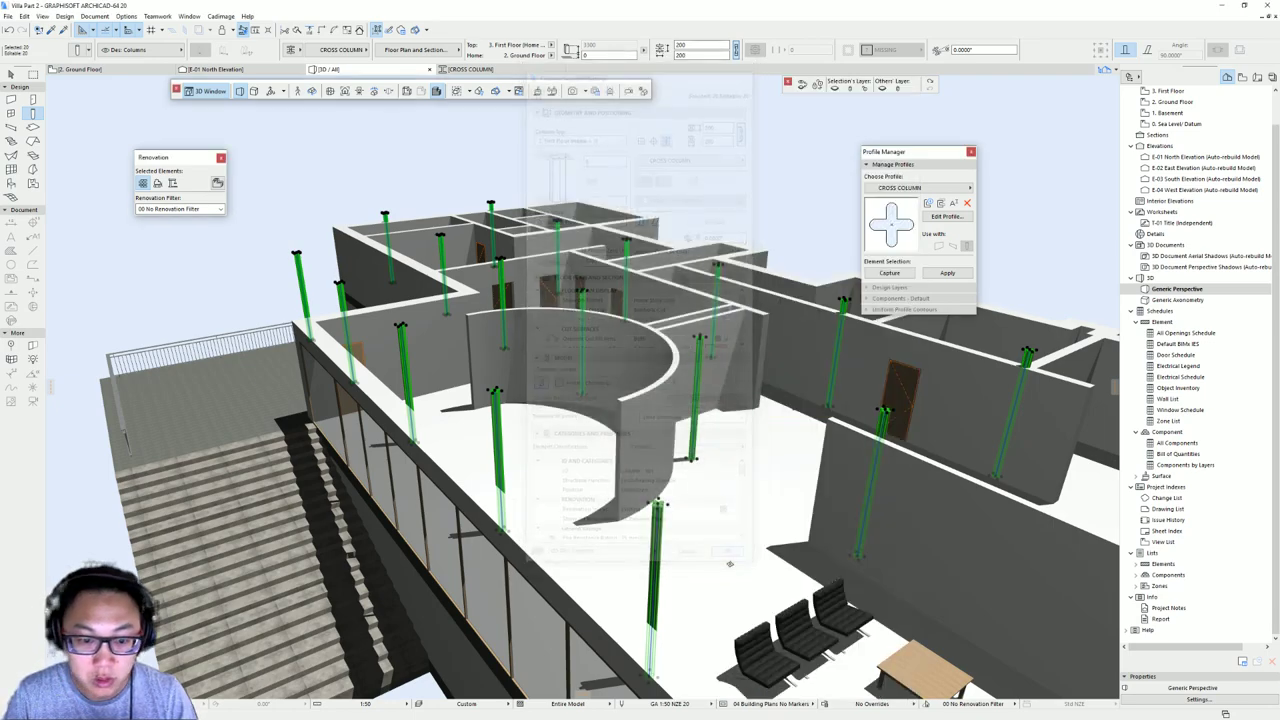
# - Examine the columns' new shape and surface throughout the 3D model and from the terrace side
pyautogui.press('Escape')
pyautogui.scroll(5, 480, 389)
pyautogui.keyDown('shift'); pyautogui.moveTo(480, 389); pyautogui.dragTo(588, 408, button='middle'); pyautogui.keyUp('shift')
pyautogui.moveTo(615, 360); pyautogui.dragTo(633, 422, button='middle')
pyautogui.scroll(-6, 561, 366)
pyautogui.scroll(4, 444, 486)
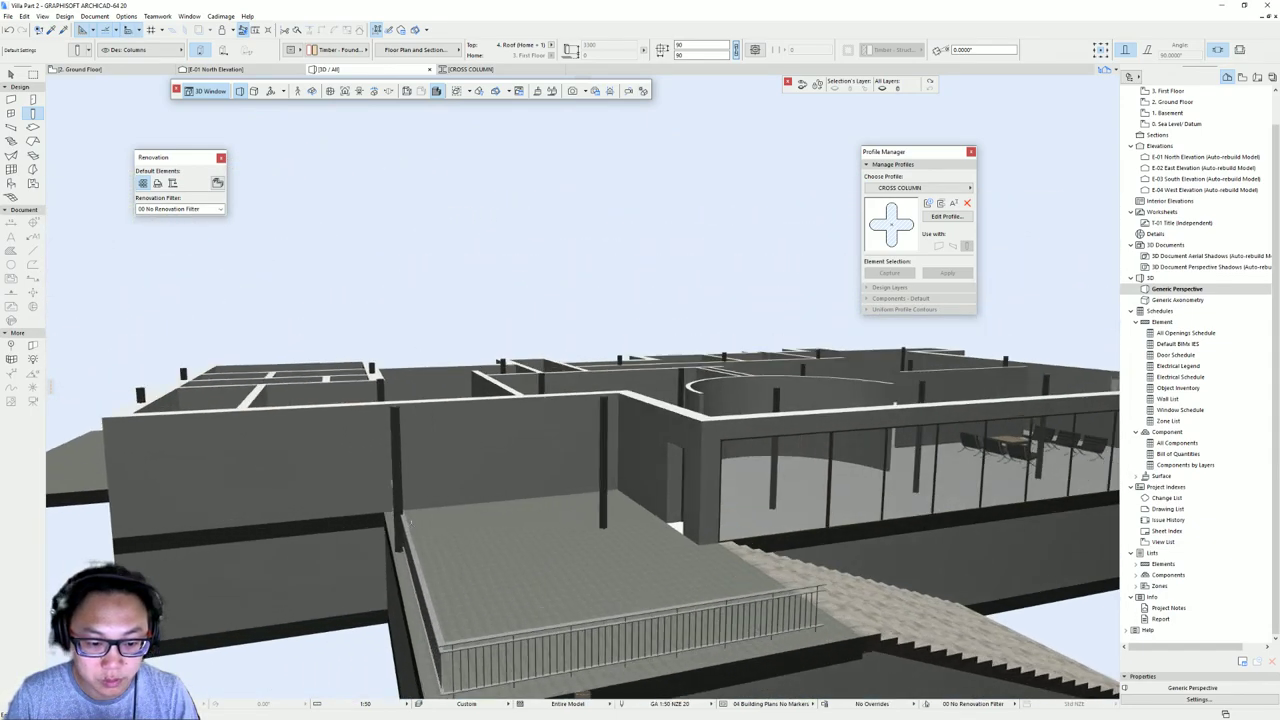
pyautogui.keyDown('shift'); pyautogui.moveTo(444, 486); pyautogui.dragTo(404, 430, button='middle'); pyautogui.keyUp('shift')
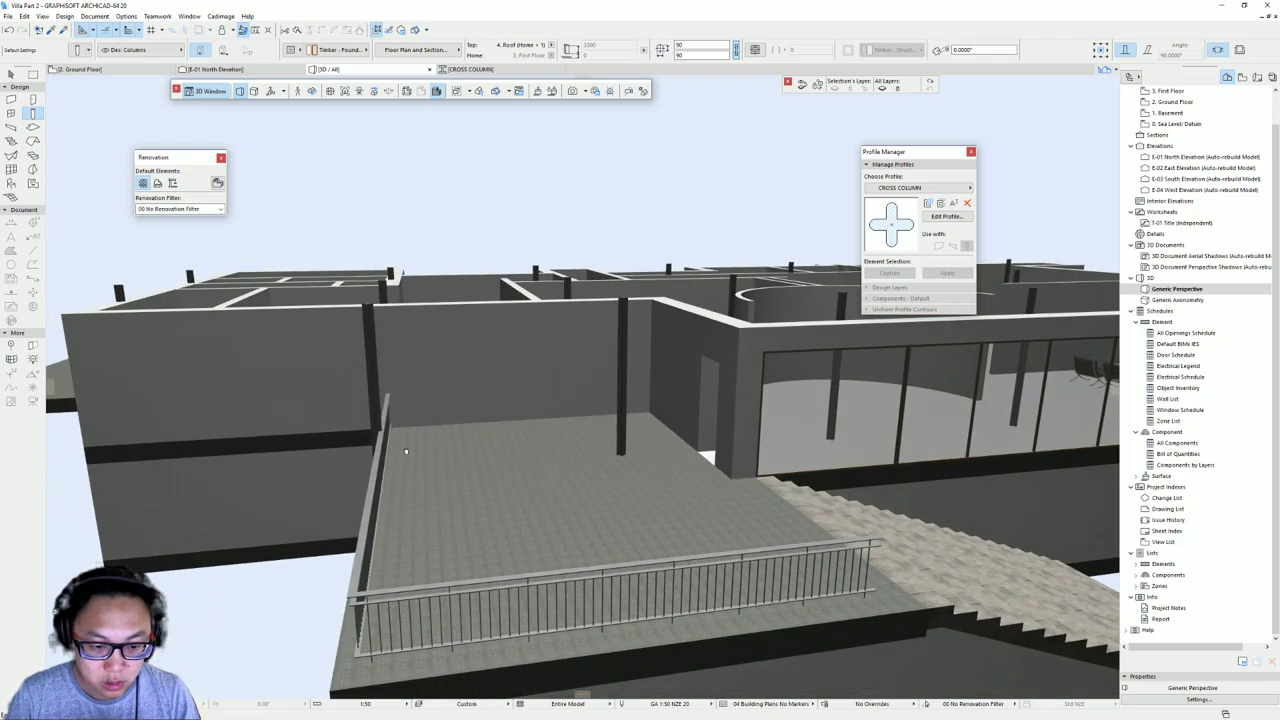
pyautogui.press('Escape')
pyautogui.click(374, 508)
pyautogui.keyDown('shift'); pyautogui.click(428, 597); pyautogui.keyUp('shift')
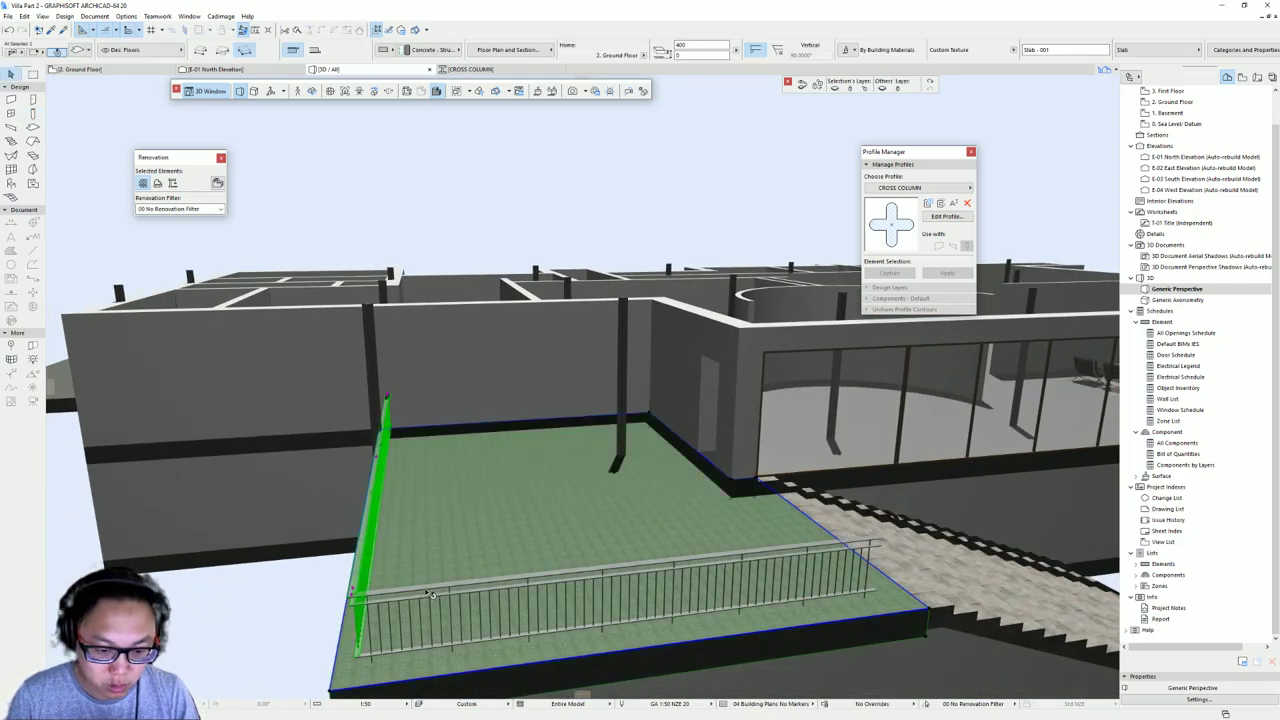
pyautogui.press('Escape')
# - Move both terrace railings together, using the terrace slab's outer corner as the reference point
pyautogui.click(369, 536)
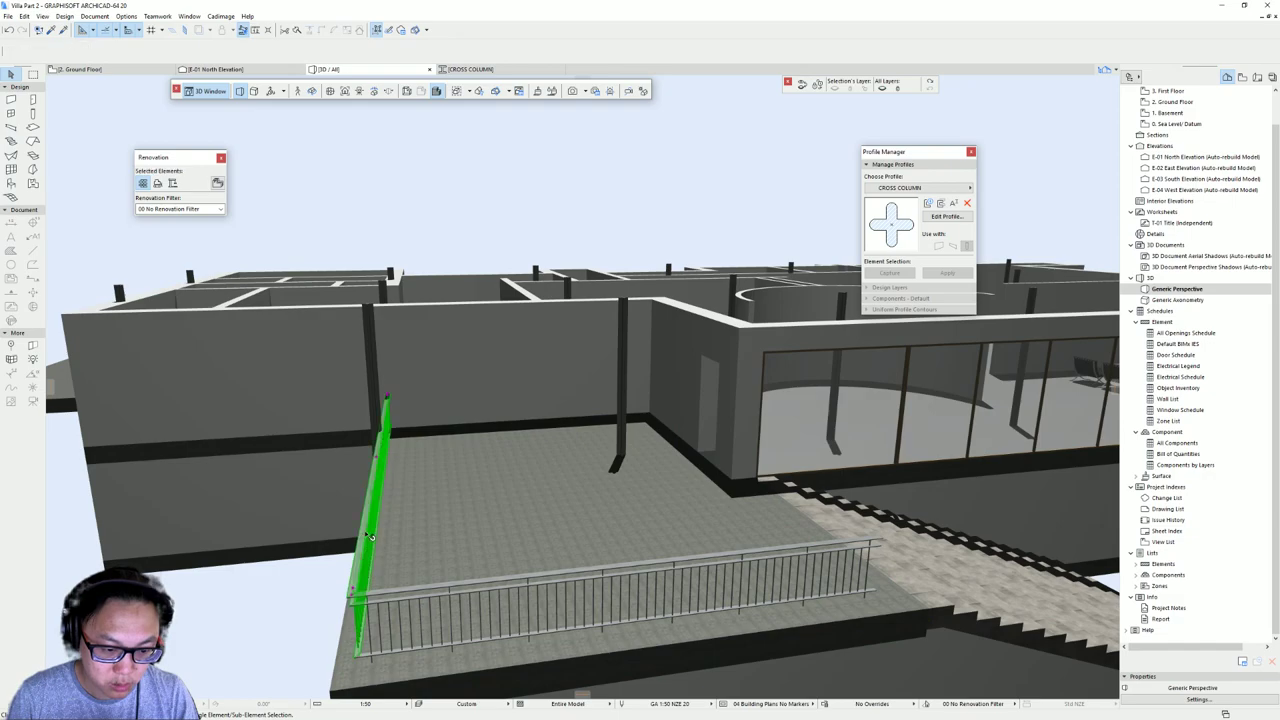
pyautogui.keyDown('shift'); pyautogui.click(410, 597); pyautogui.keyUp('shift')
pyautogui.hotkey('ctrl', 'd')
pyautogui.click(331, 692)
pyautogui.moveTo(343, 693); pyautogui.dragTo(480, 672)
pyautogui.click(322, 651)
pyautogui.keyDown('shift'); pyautogui.moveTo(394, 459); pyautogui.dragTo(400, 371, button='middle'); pyautogui.keyUp('shift')
# - On the Ground Floor plan, shorten the long wall crossing the staircase so it starts beyond the stair flight
pyautogui.press('F2')
pyautogui.scroll(-5, 580, 315)
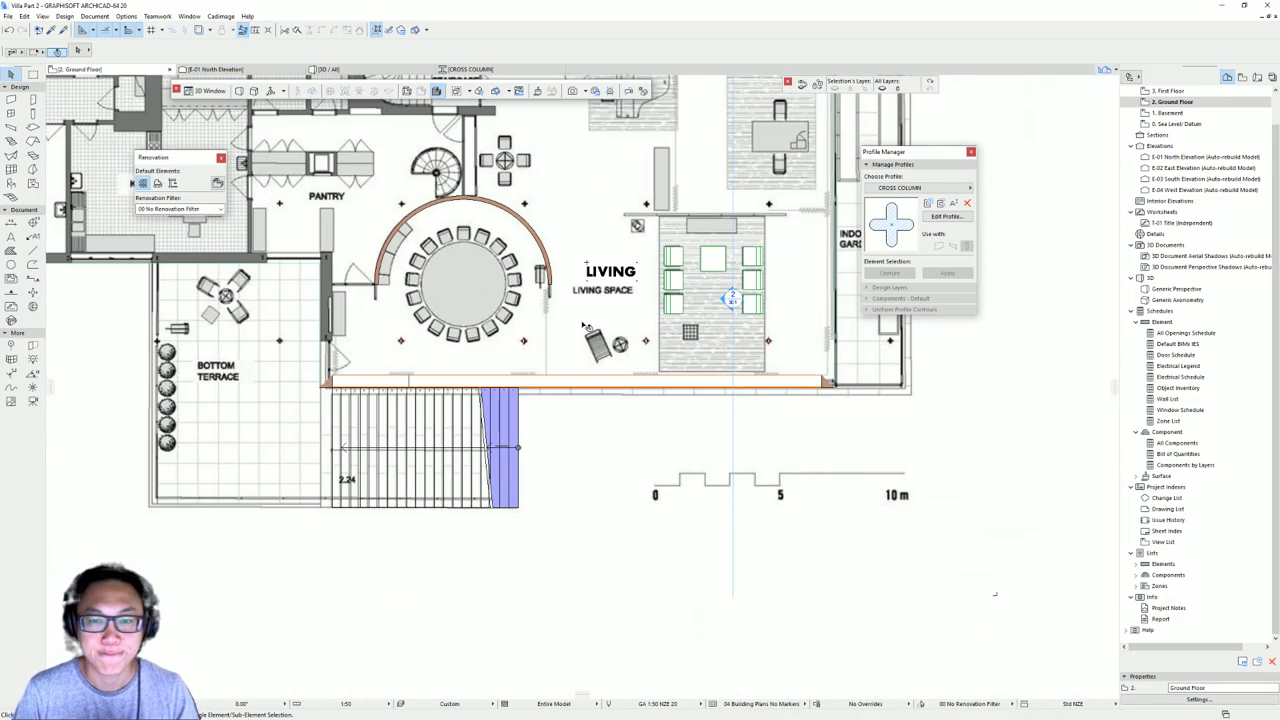
pyautogui.scroll(-3, 560, 340)
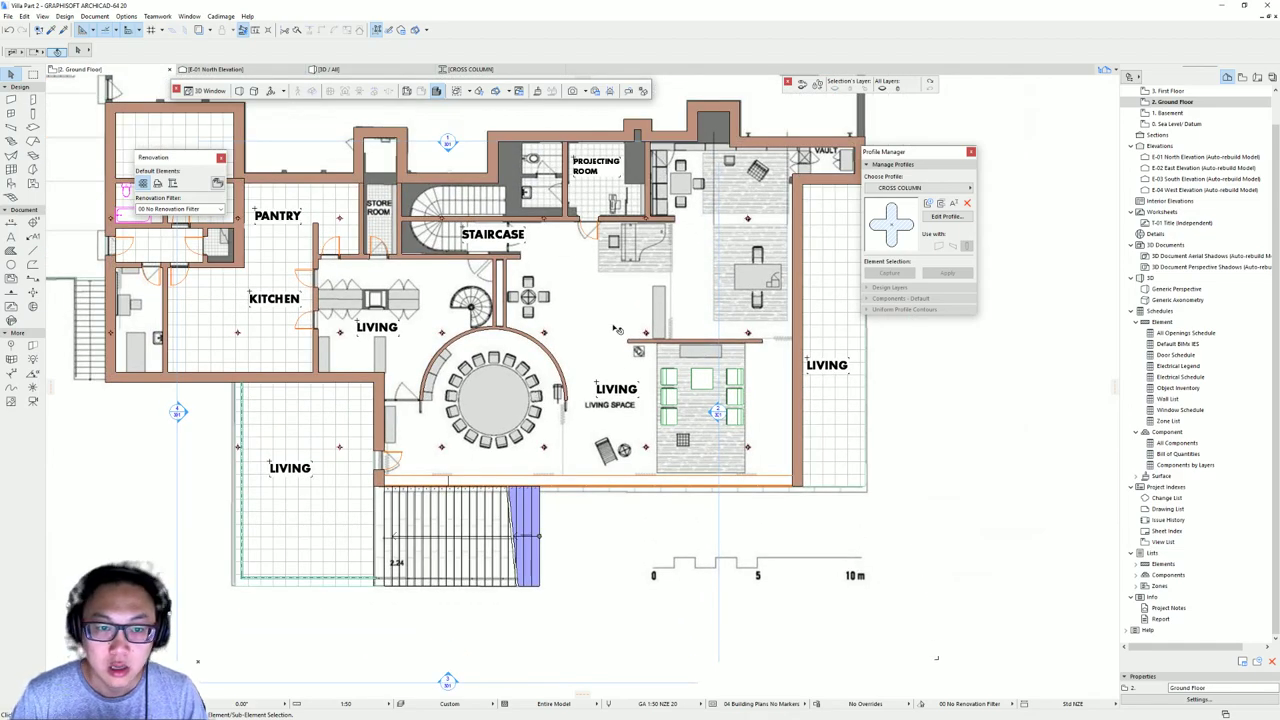
pyautogui.moveTo(617, 330); pyautogui.dragTo(576, 407, button='middle')
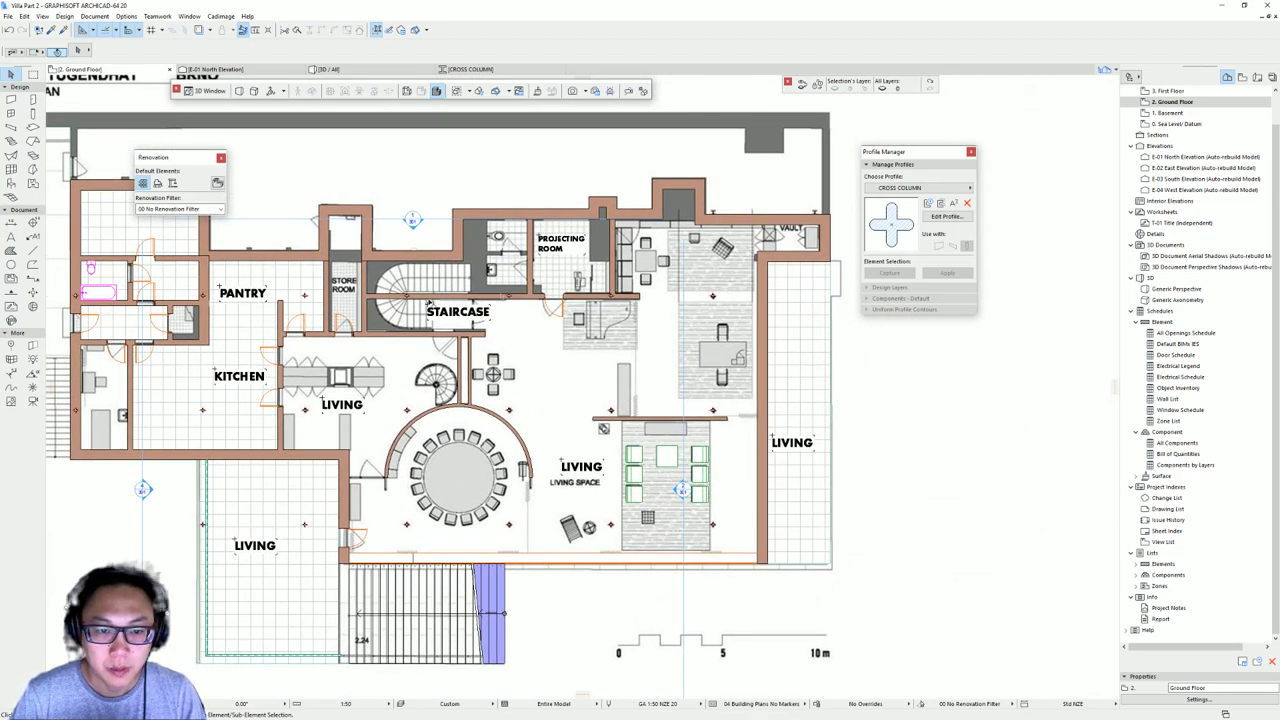
pyautogui.scroll(3, 437, 302)
pyautogui.click(400, 306)
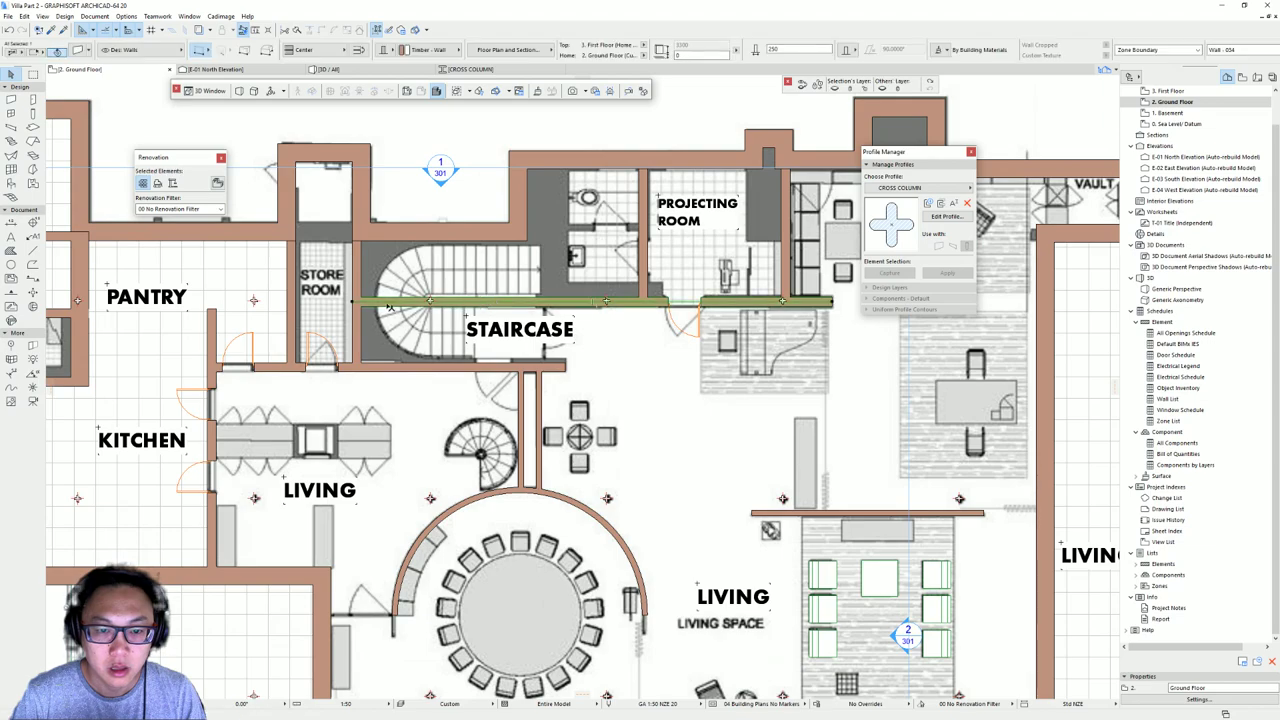
pyautogui.click(430, 301)
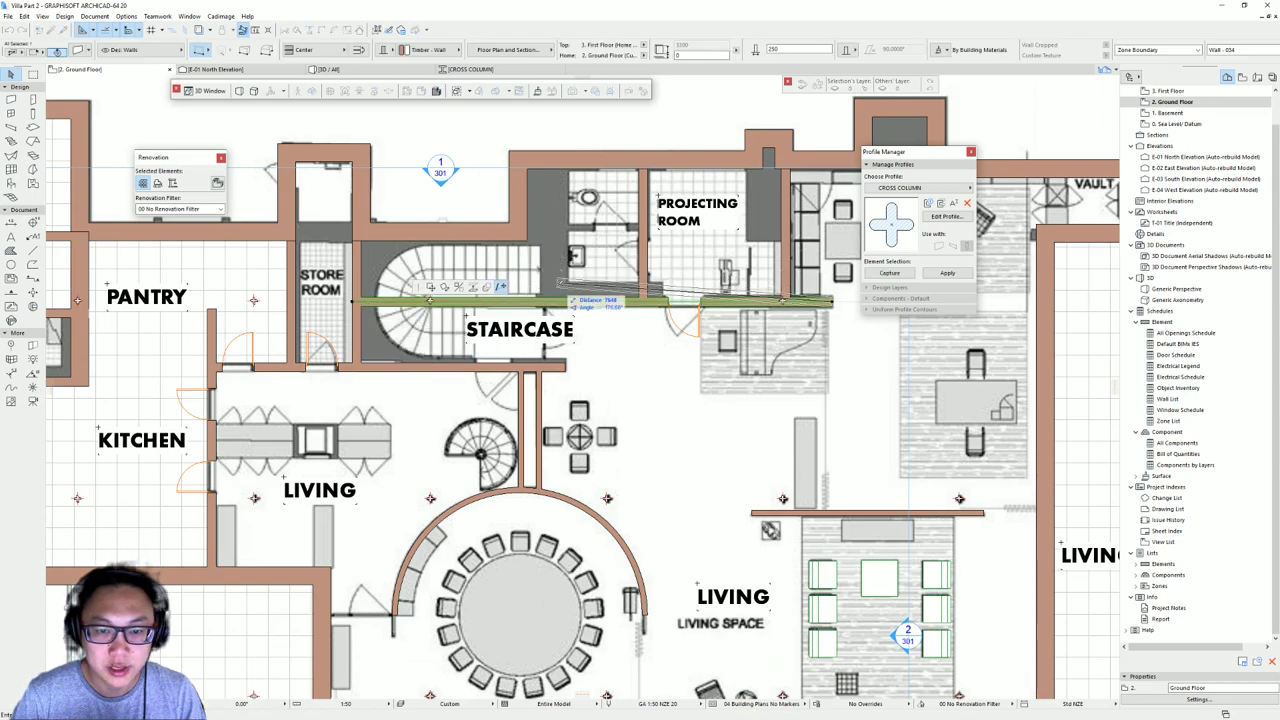
pyautogui.keyDown('shift'); pyautogui.click(545, 363); pyautogui.keyUp('shift')
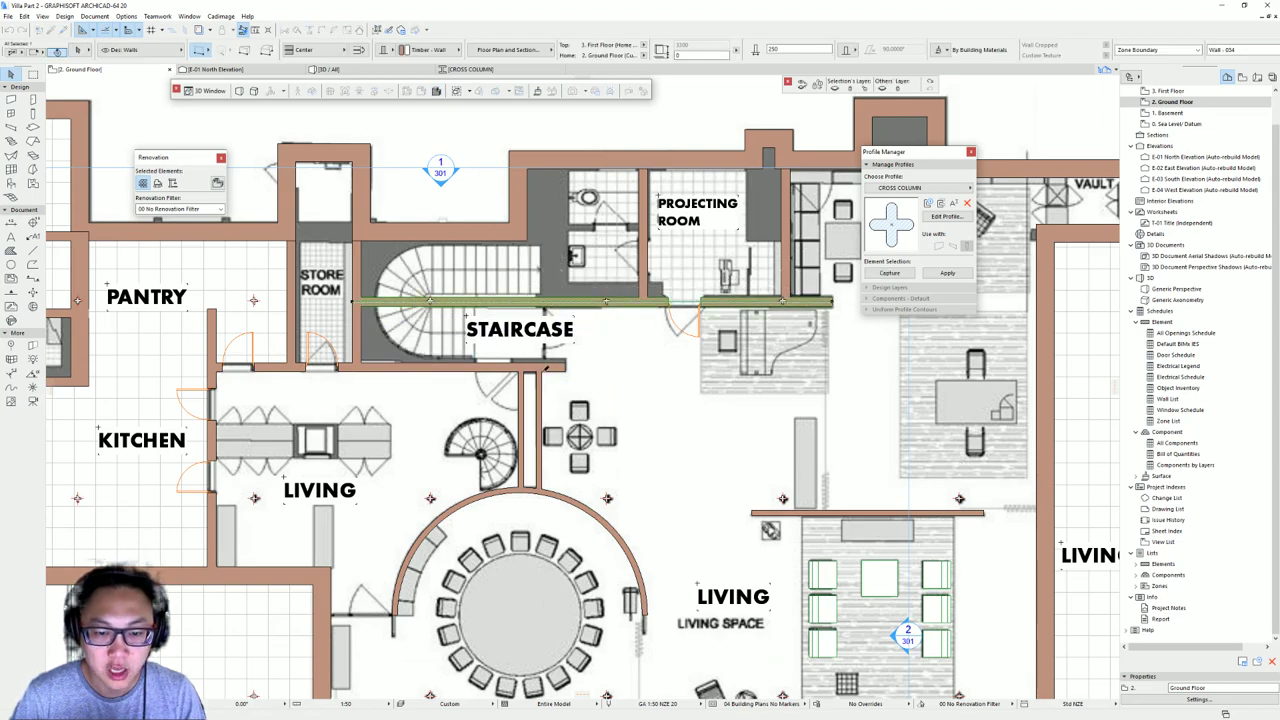
pyautogui.press('Escape')
# - Create a U-shaped winder stair with the default geometry, save it in the Embedded Library and place it on the plan
pyautogui.moveTo(575, 340); pyautogui.dragTo(521, 356, button='middle')
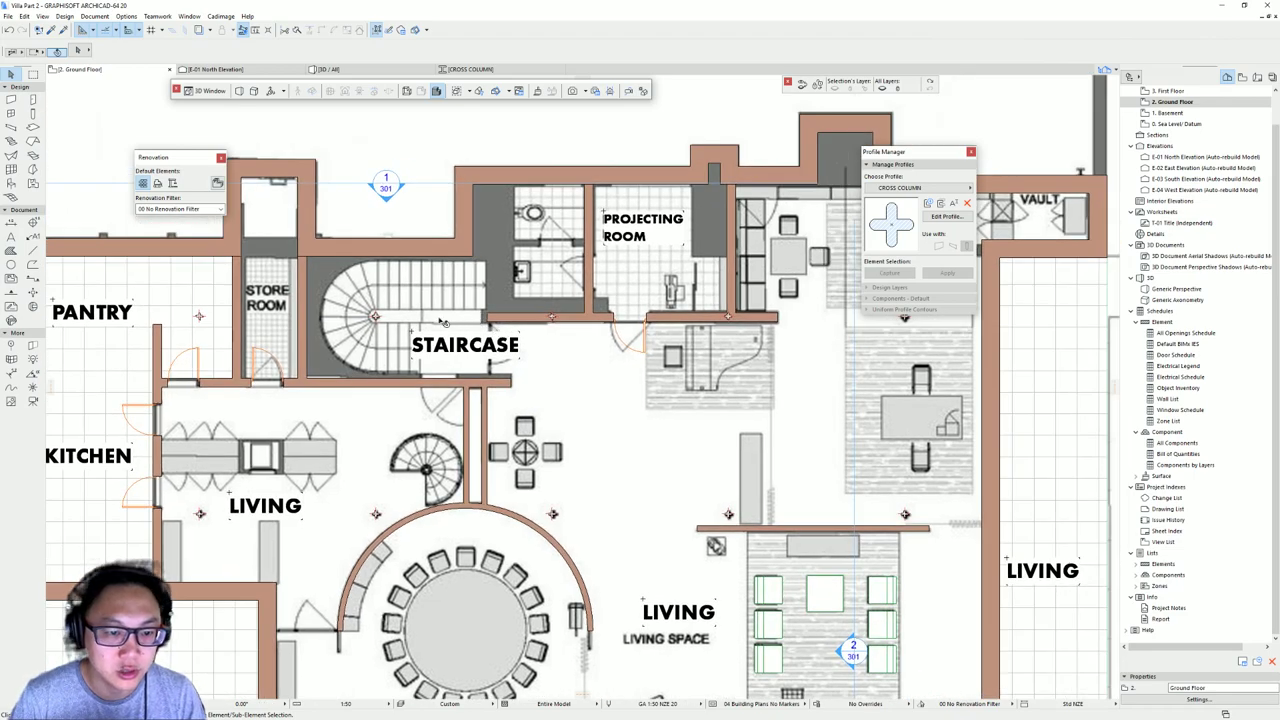
pyautogui.moveTo(444, 324); pyautogui.dragTo(481, 306, button='middle')
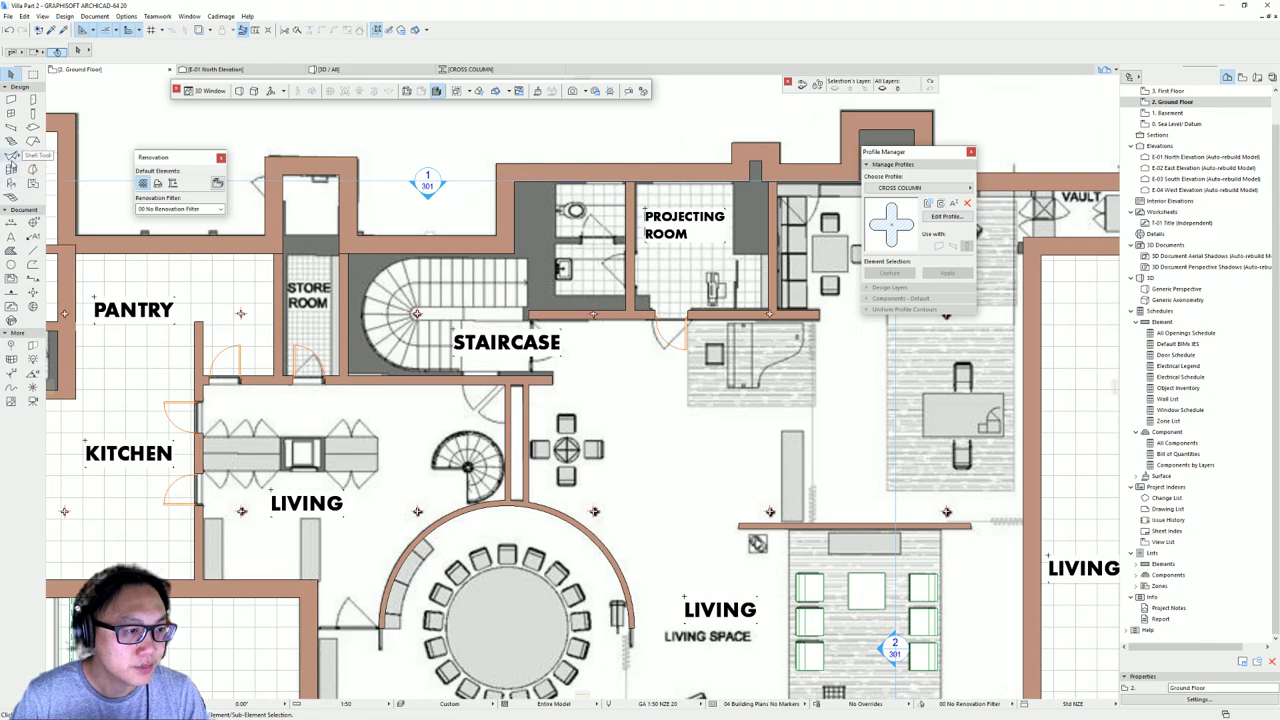
pyautogui.doubleClick(11, 141)
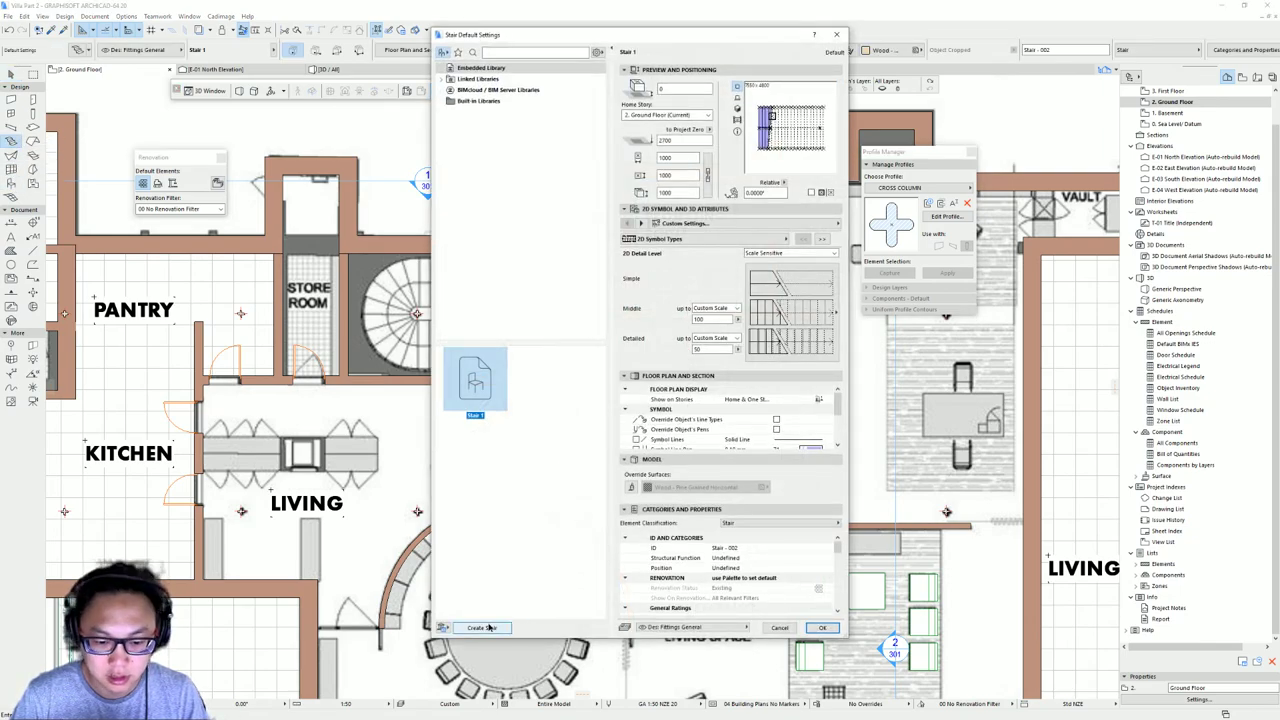
pyautogui.click(482, 627)
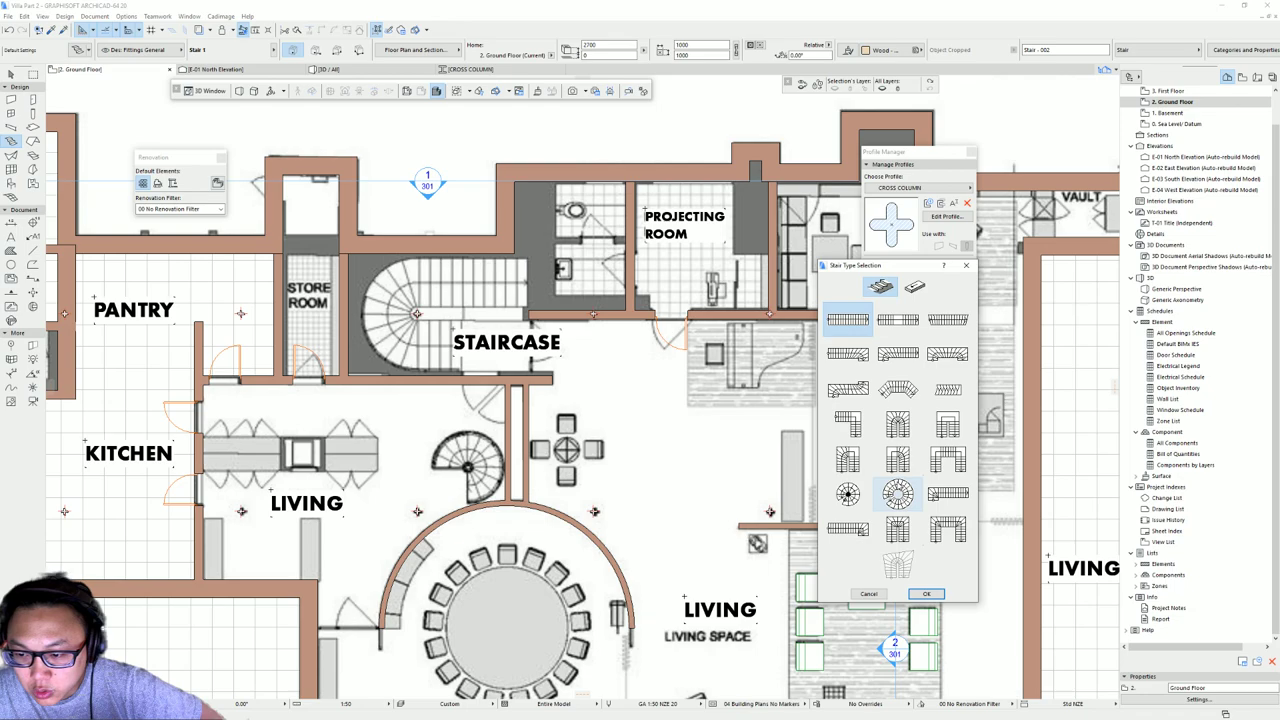
pyautogui.click(897, 425)
pyautogui.click(927, 593)
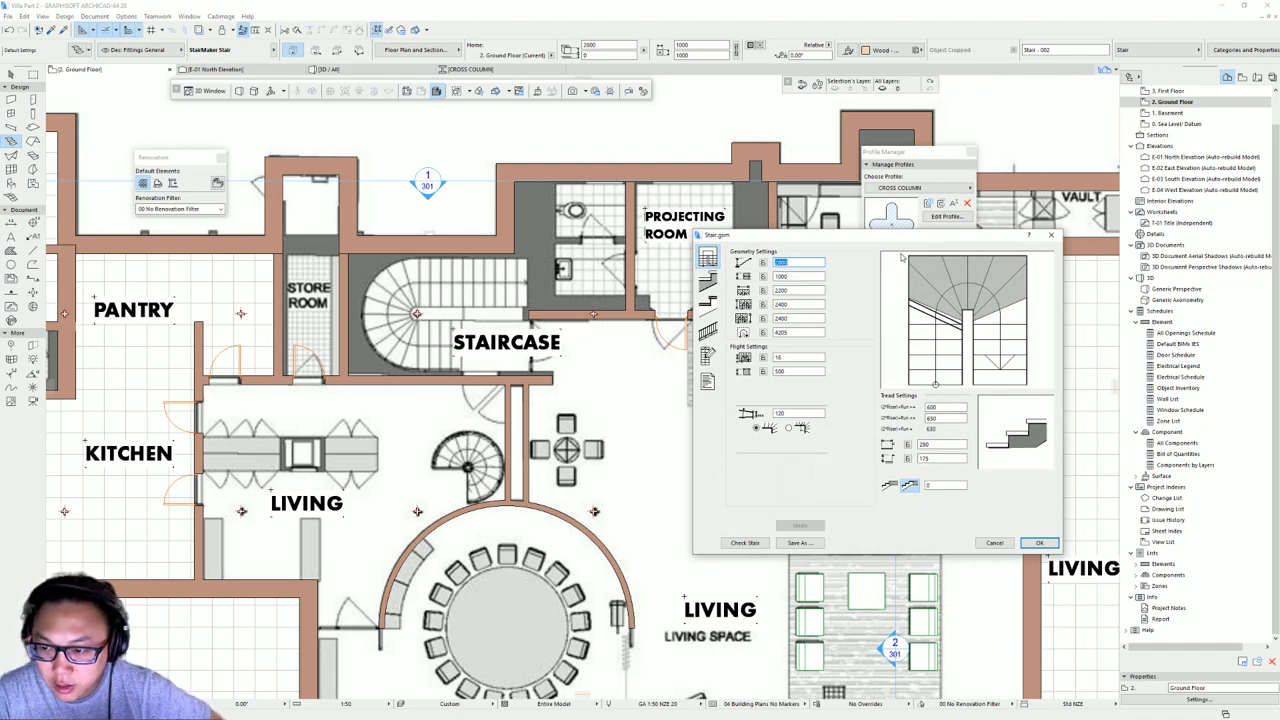
pyautogui.click(1039, 542)
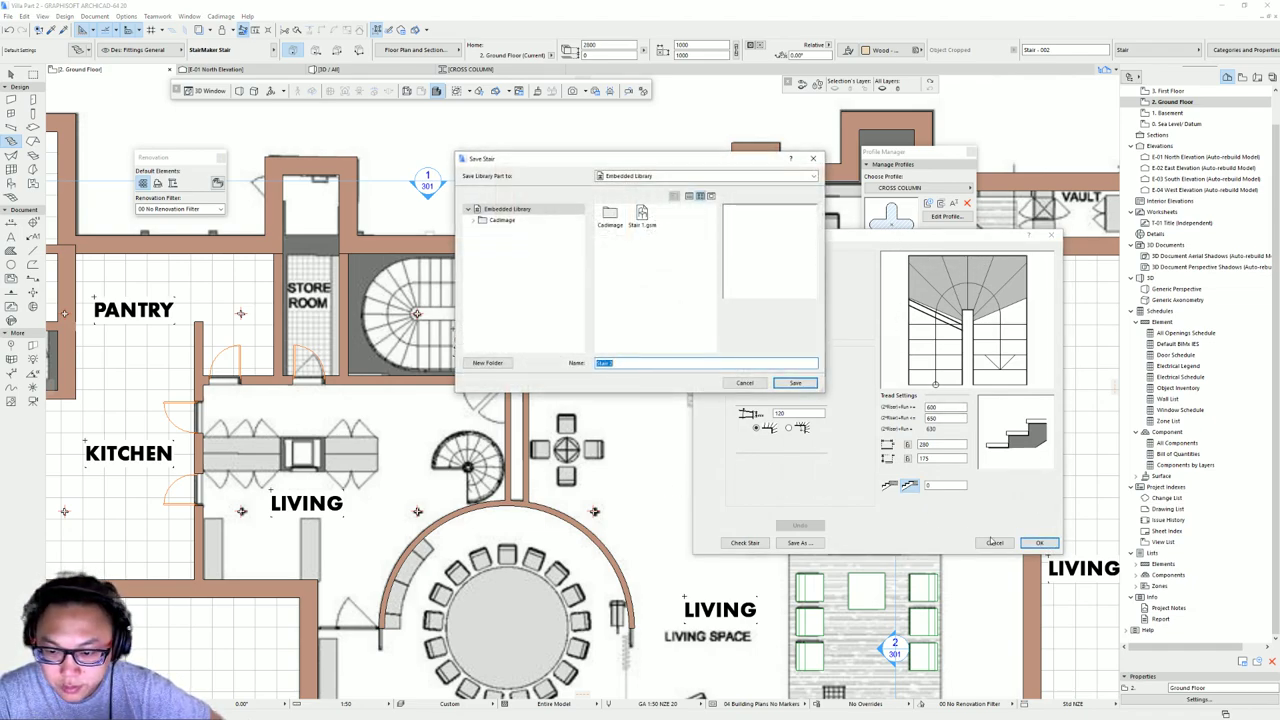
pyautogui.click(803, 386)
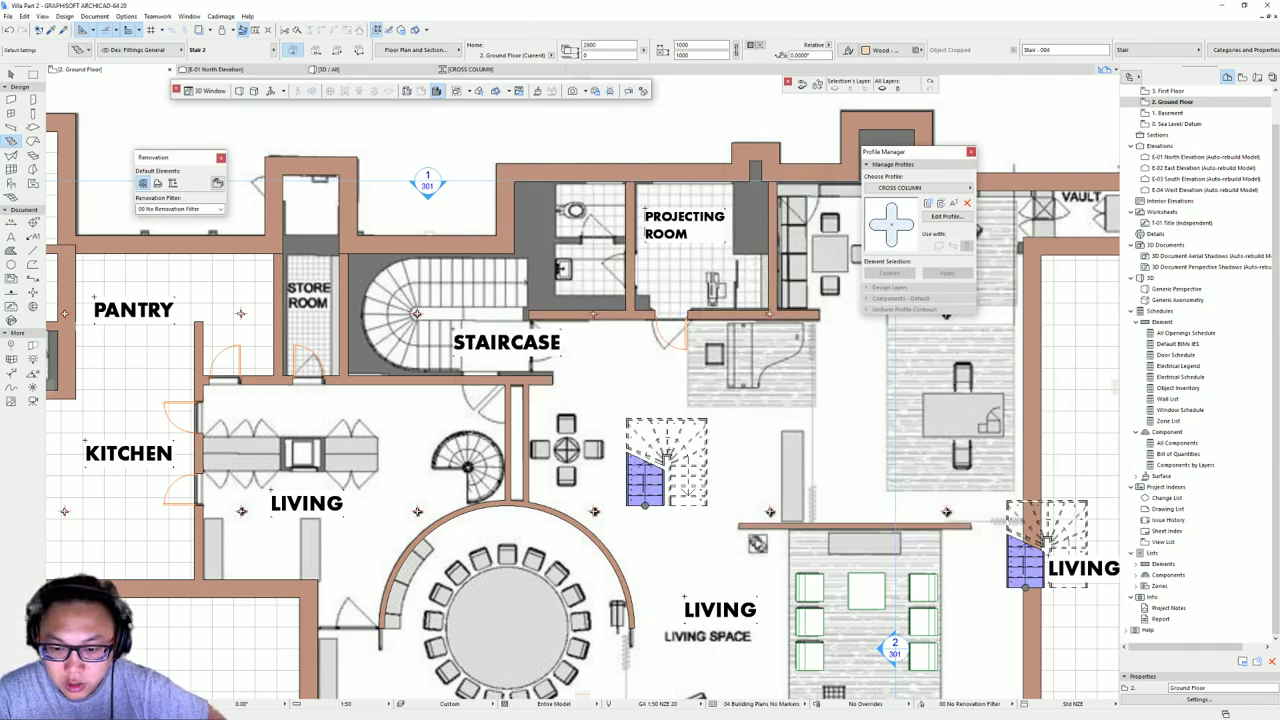
# - Review the settings and parameters of the stair placed in the living area, and remove that stair
pyautogui.click(666, 460)
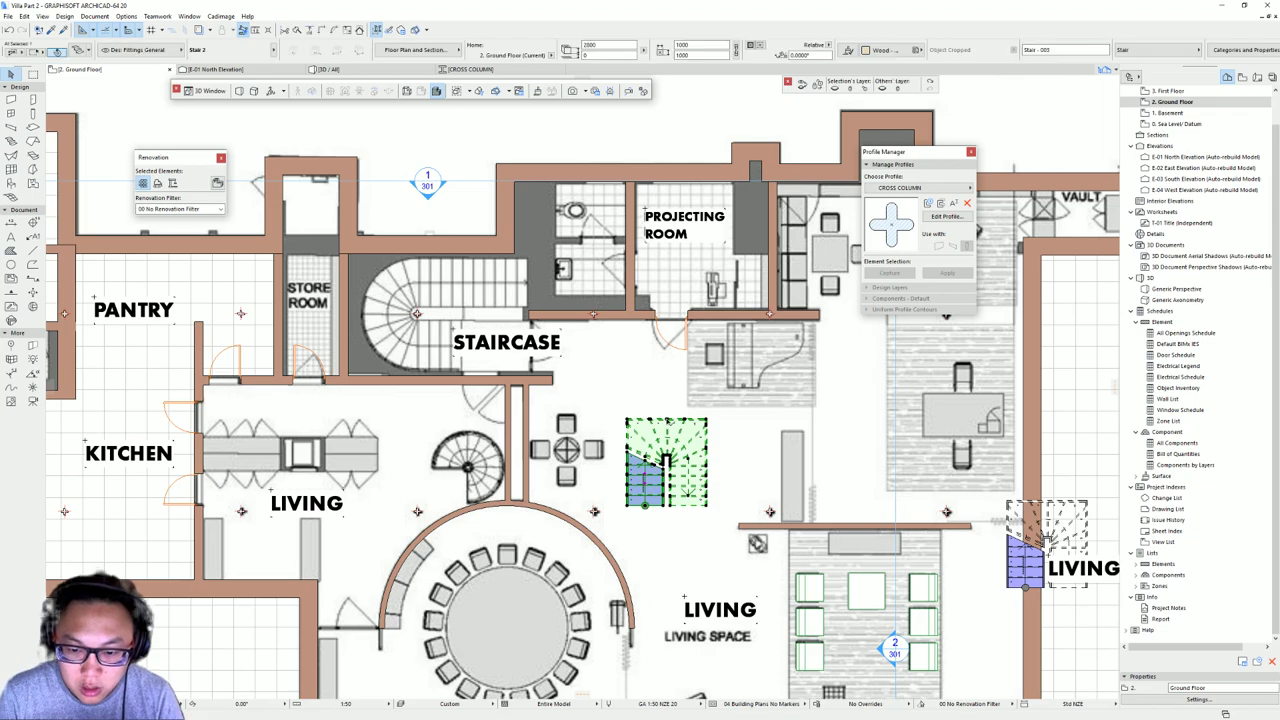
pyautogui.doubleClick(684, 430)
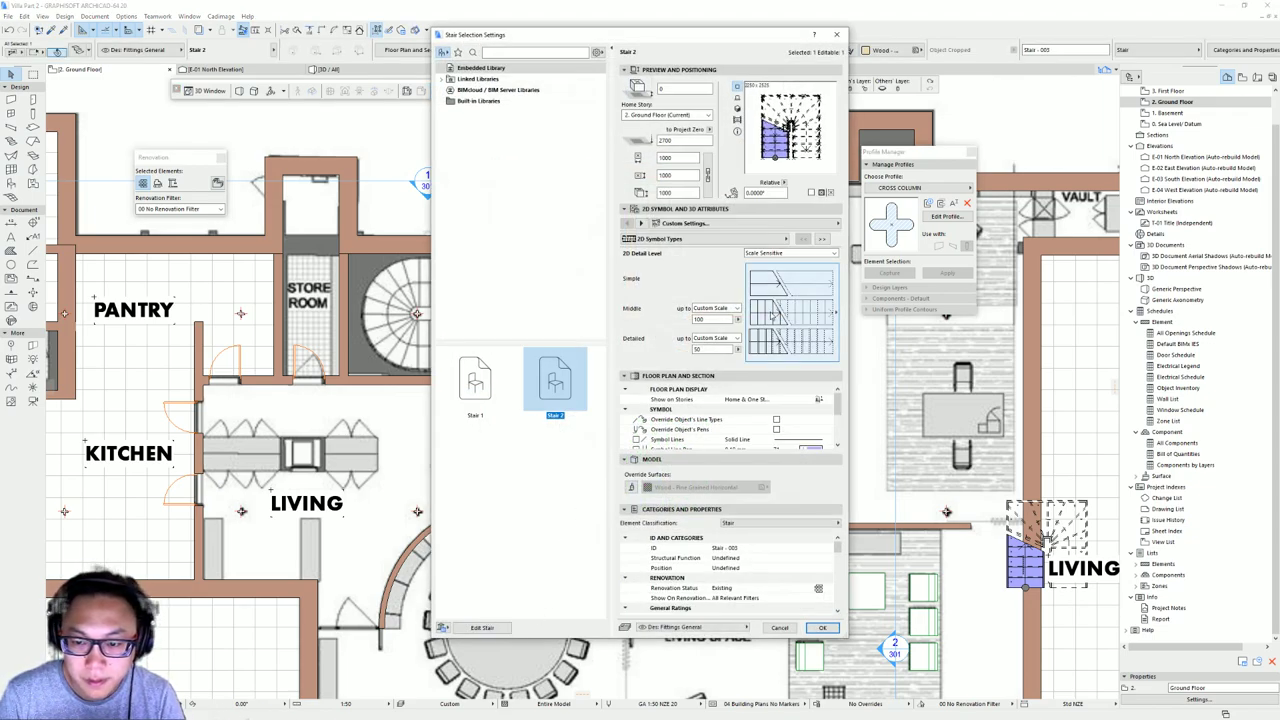
pyautogui.click(641, 224)
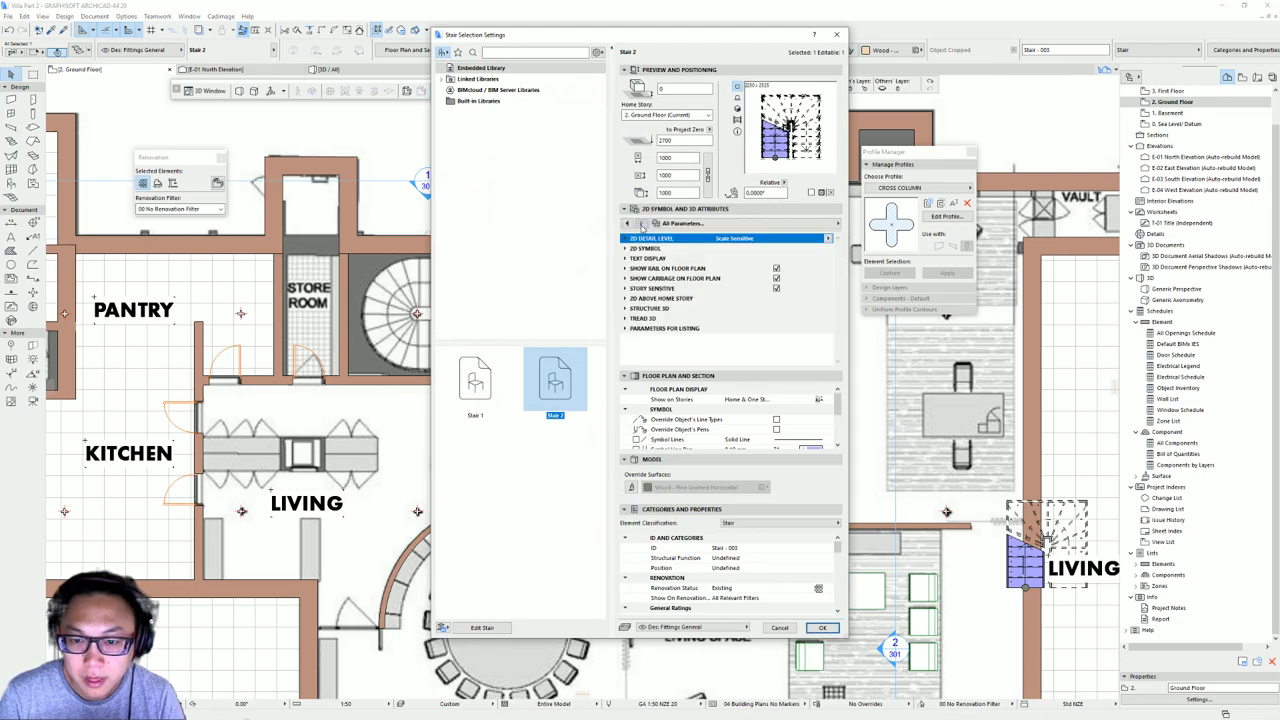
pyautogui.click(482, 627)
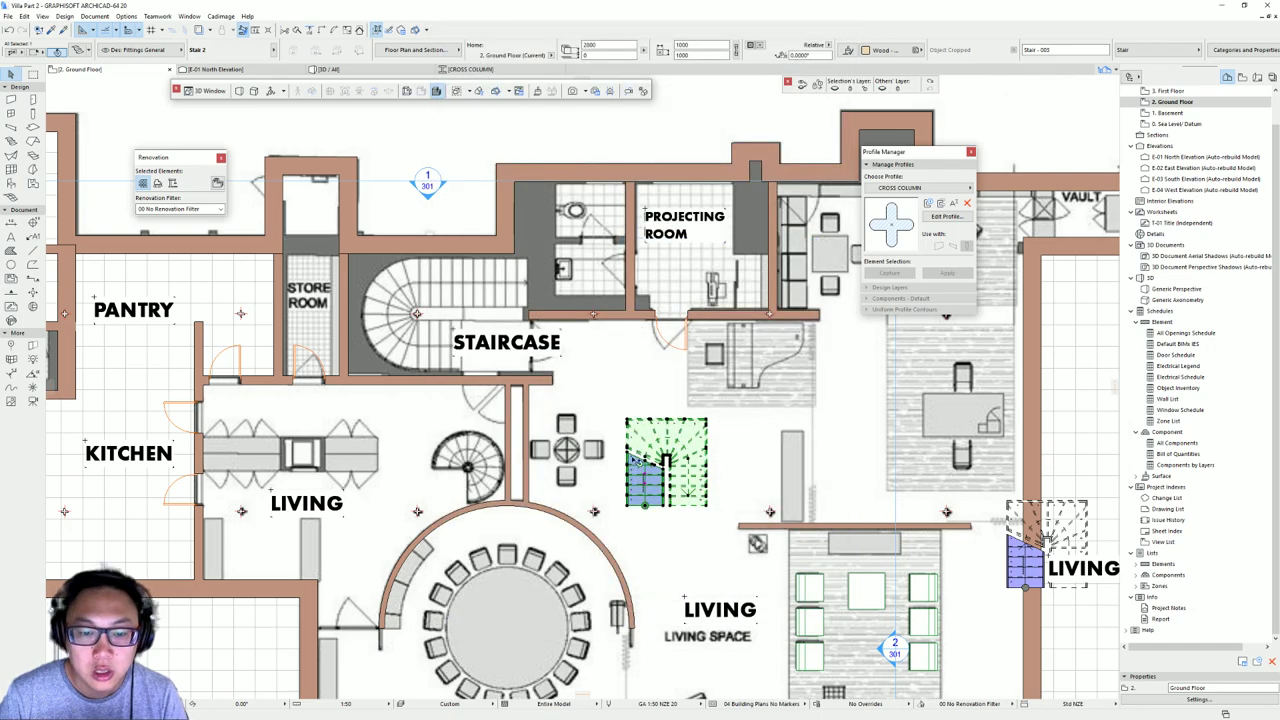
pyautogui.press('Escape')
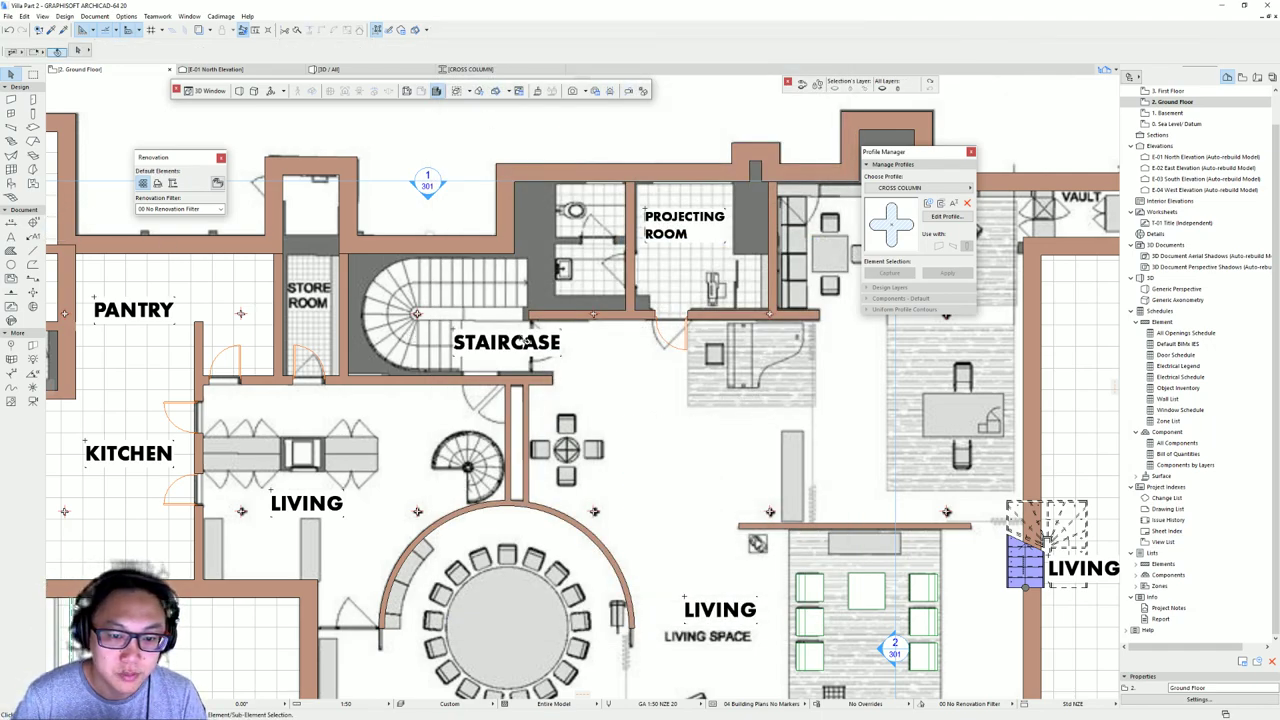
# - Move the STAIRCASE label off the stair drawing into the open living area near the piano
pyautogui.click(561, 329)
pyautogui.moveTo(561, 329); pyautogui.dragTo(749, 377)
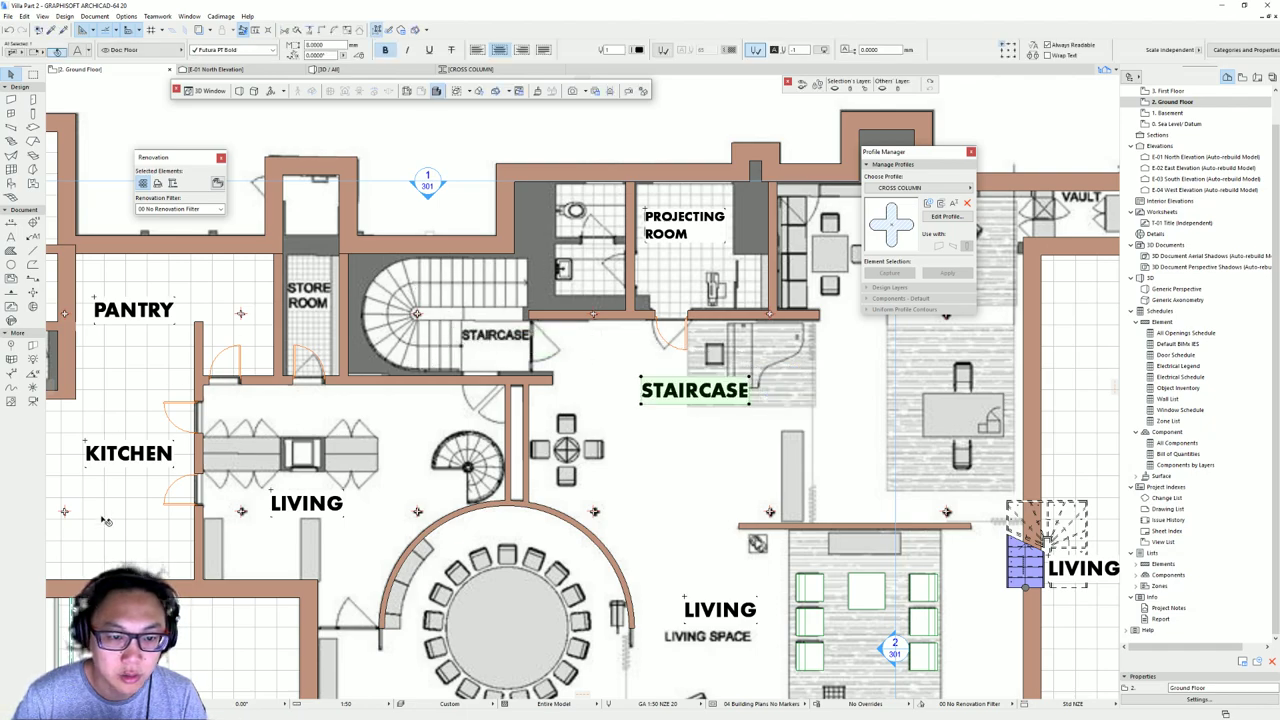
pyautogui.click(9, 183)
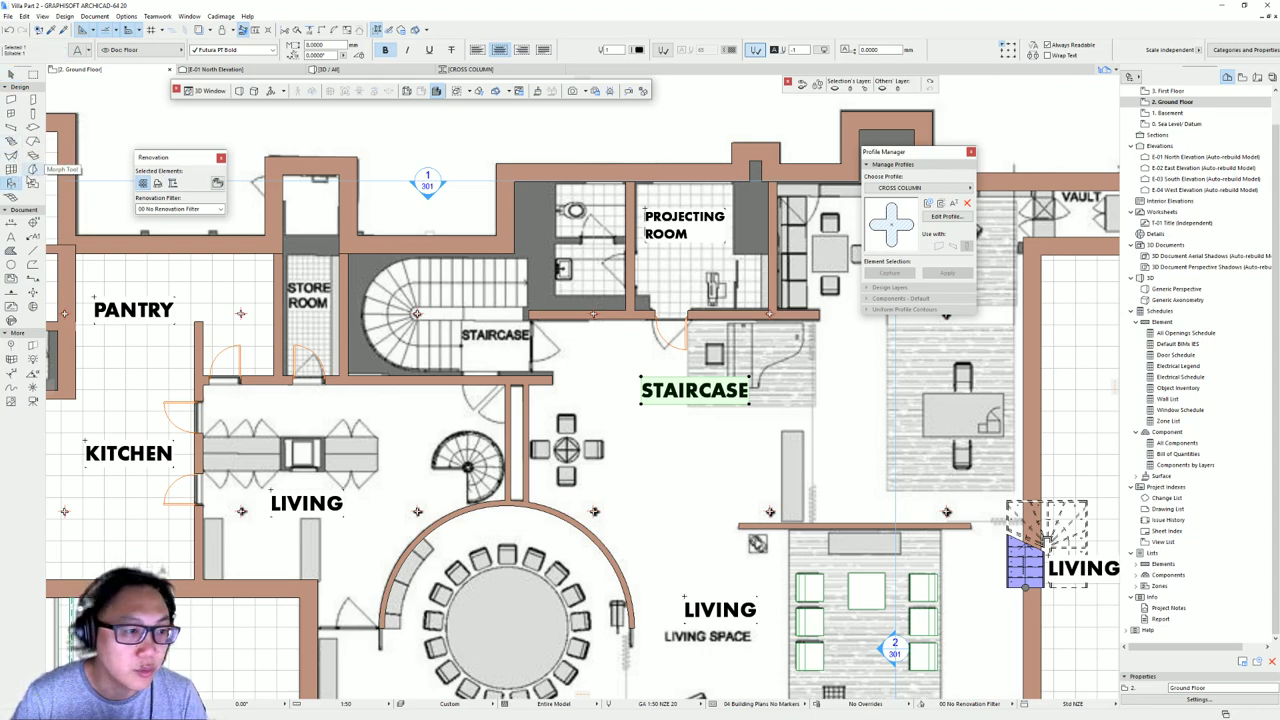
# - Start creating a new stair and choose the circular stair type with an open centre
pyautogui.click(11, 141)
pyautogui.hotkey('ctrl', 't')
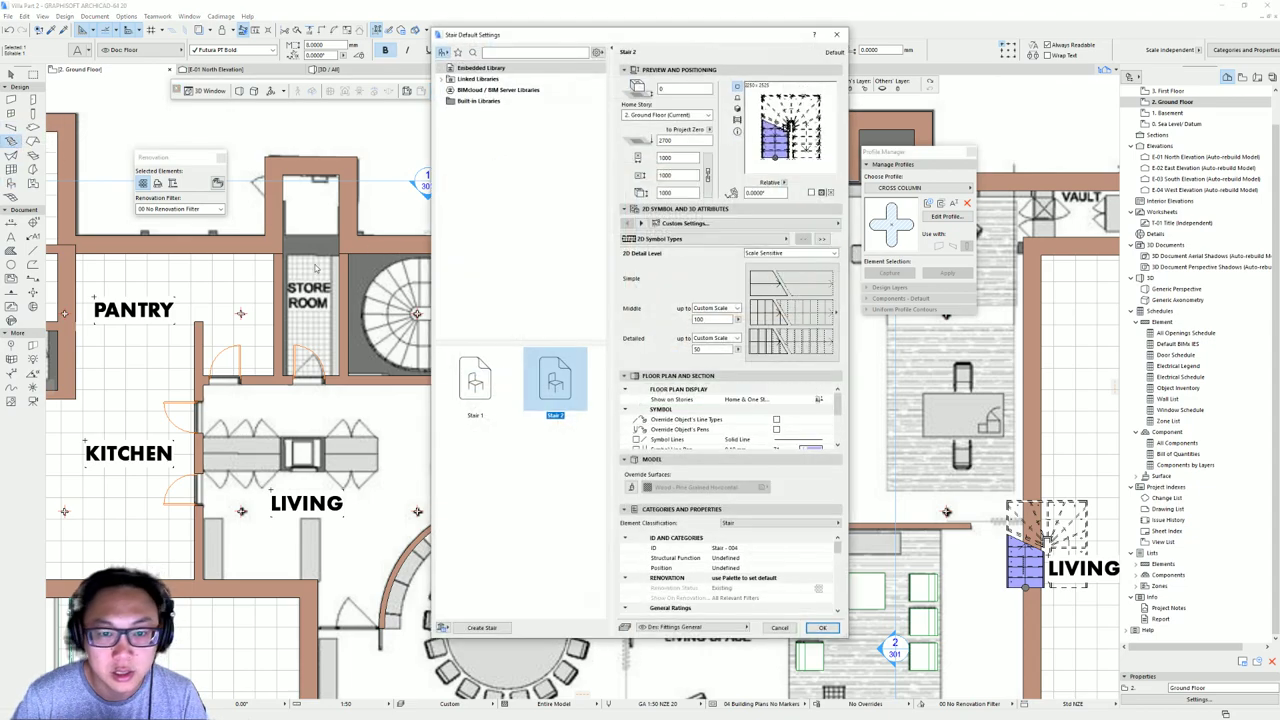
pyautogui.click(484, 628)
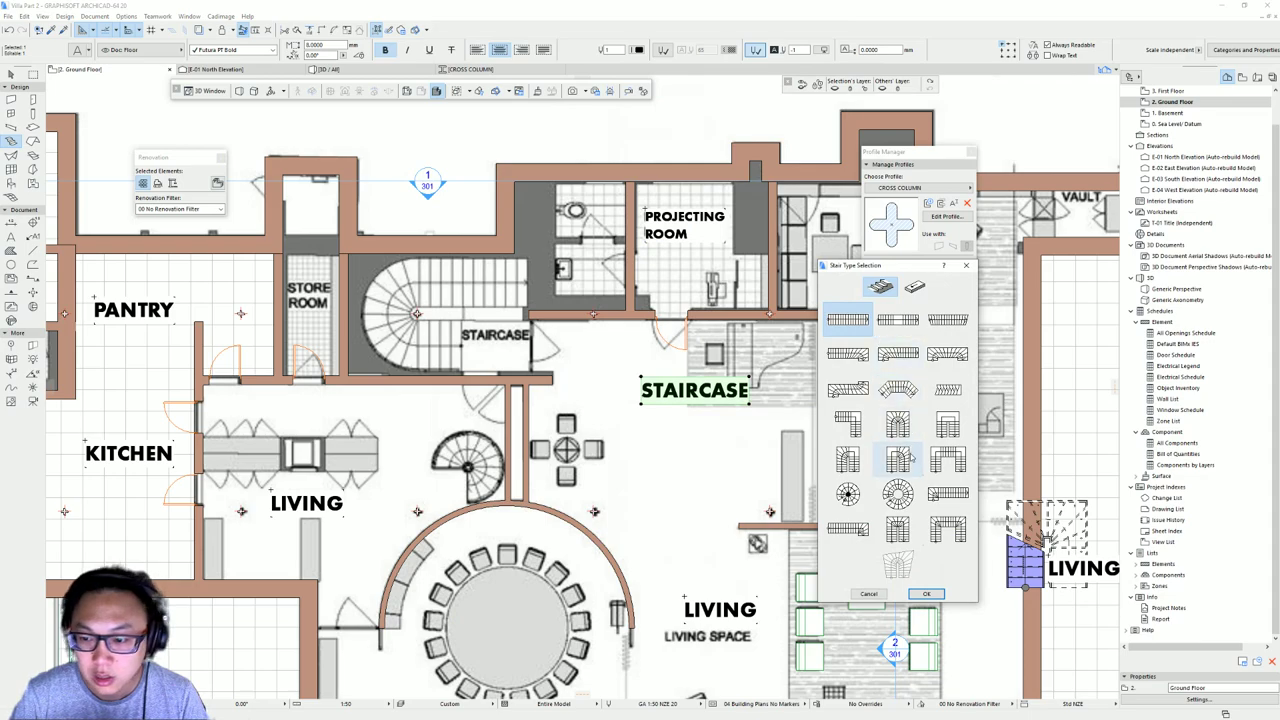
pyautogui.click(897, 493)
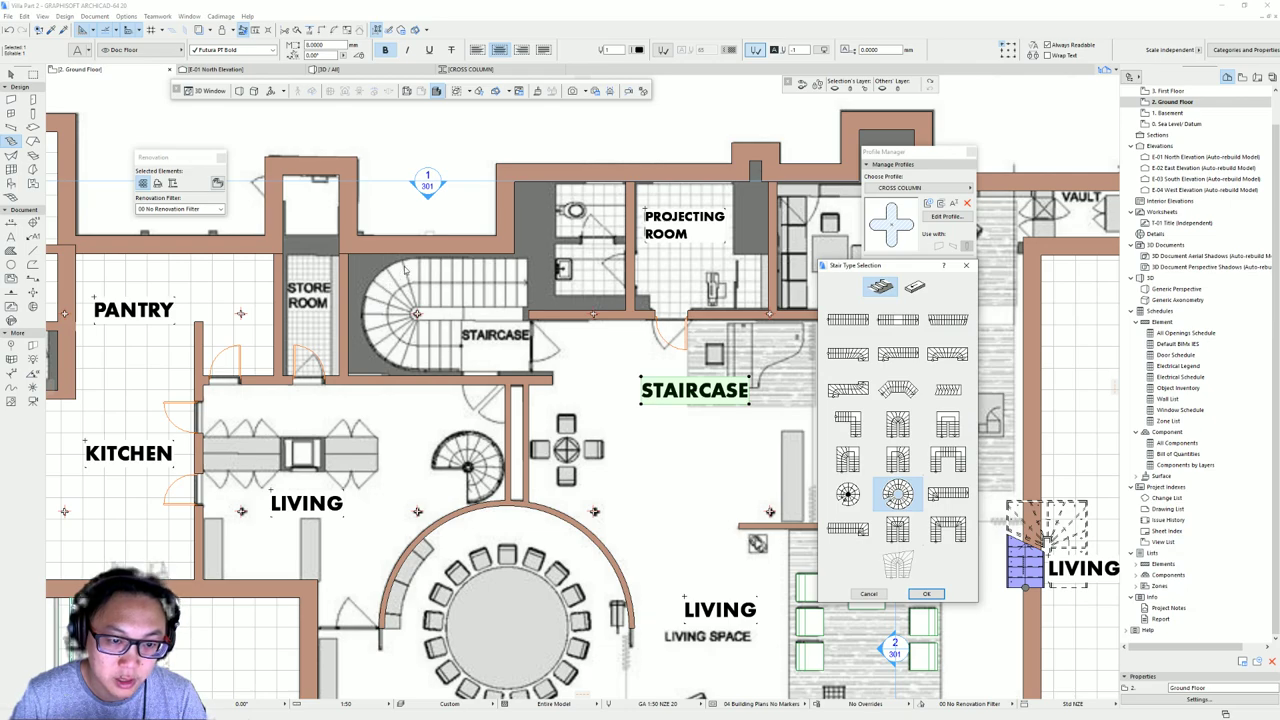
pyautogui.click(940, 594)
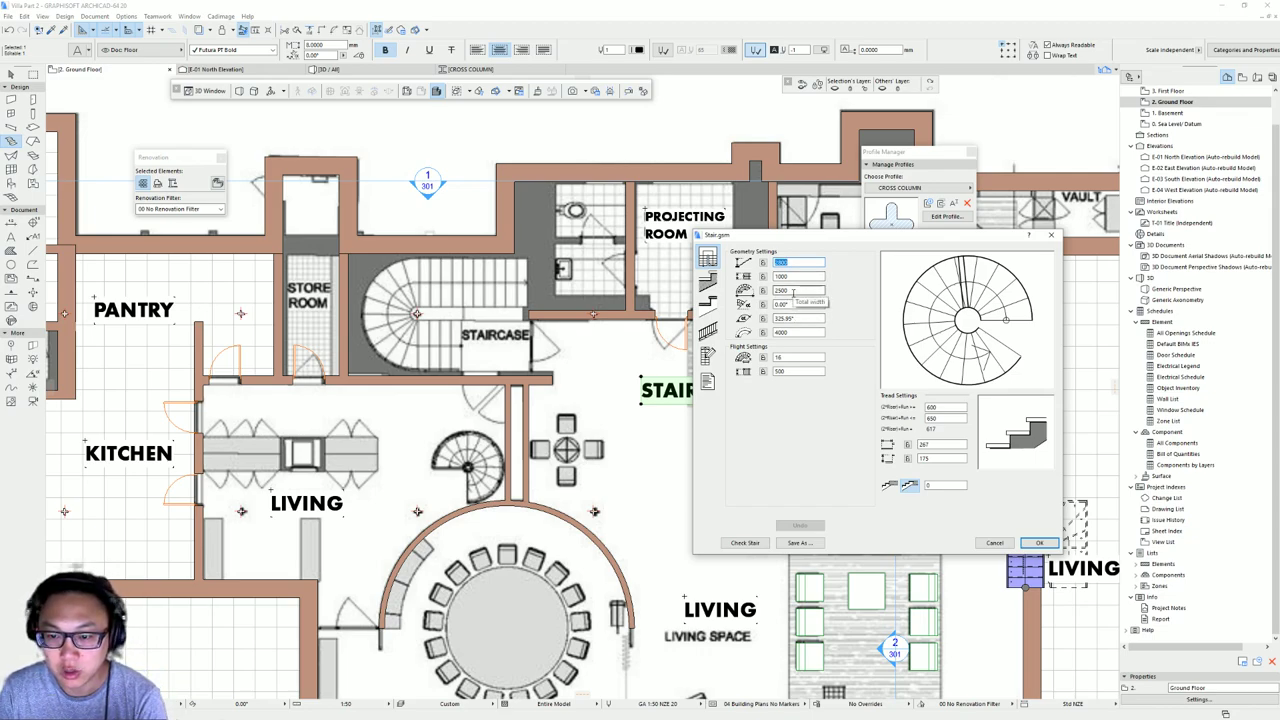
# - Set the circular stair to 10 steps, lock that number, and set its turning angle to 180°
pyautogui.click(780, 358)
pyautogui.click(763, 358)
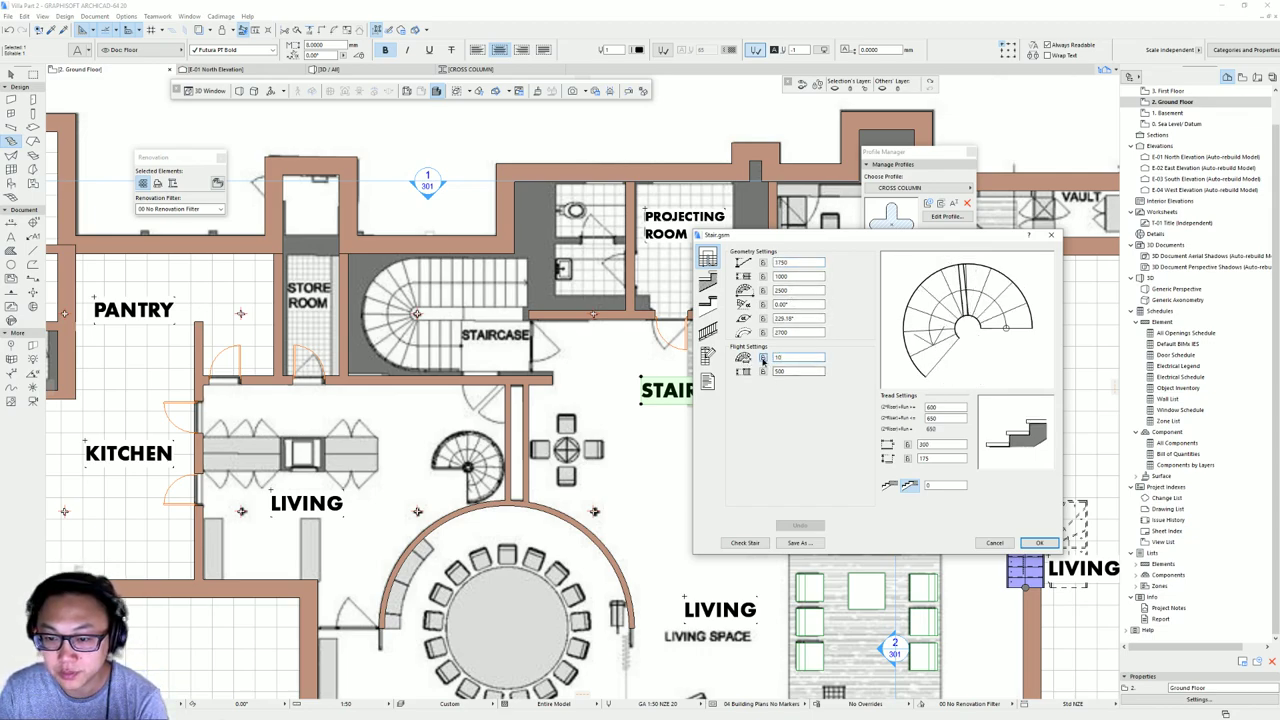
pyautogui.click(803, 319)
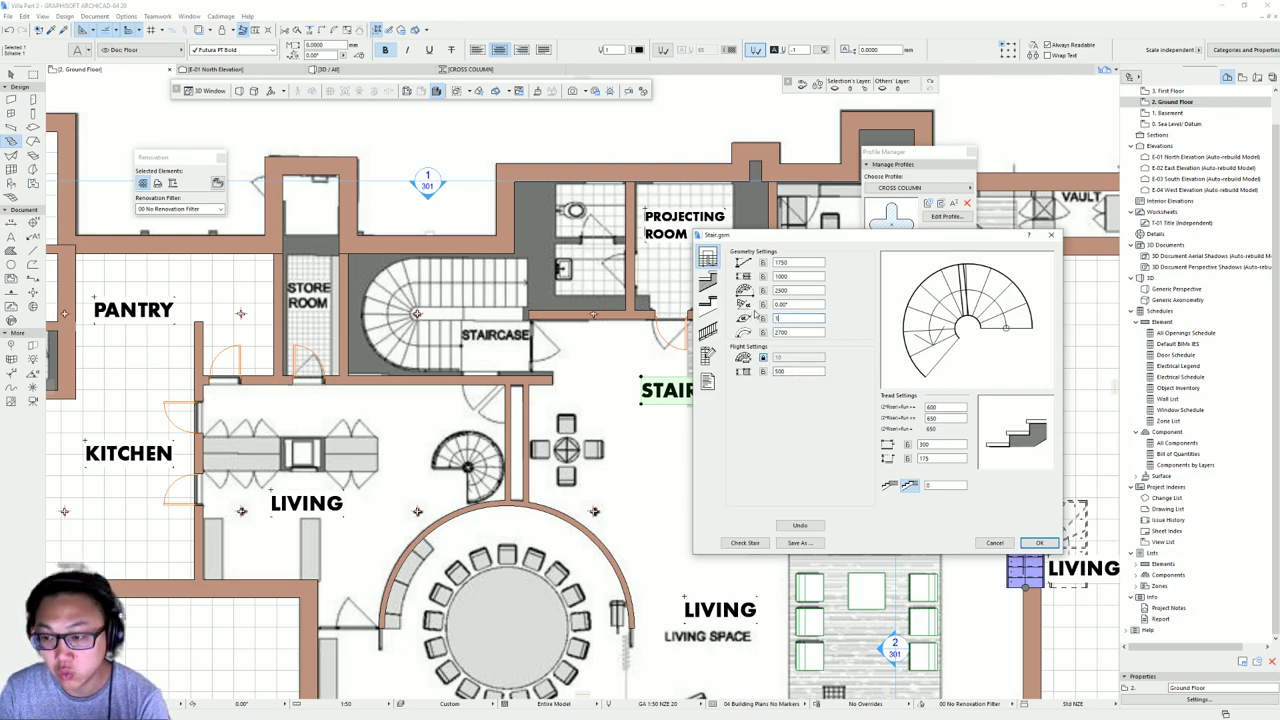
pyautogui.click(807, 333)
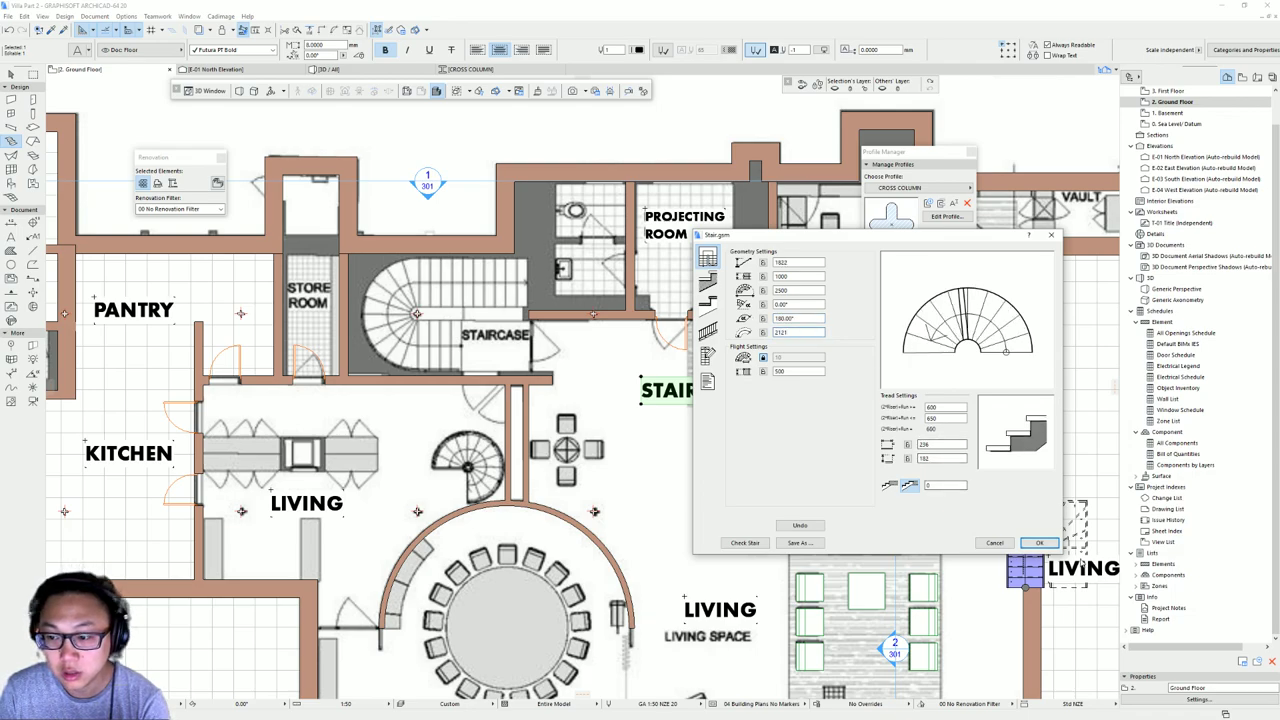
# - Give the circular stair a solid concrete structure without separate treads and set its railing to No railing
pyautogui.click(708, 281)
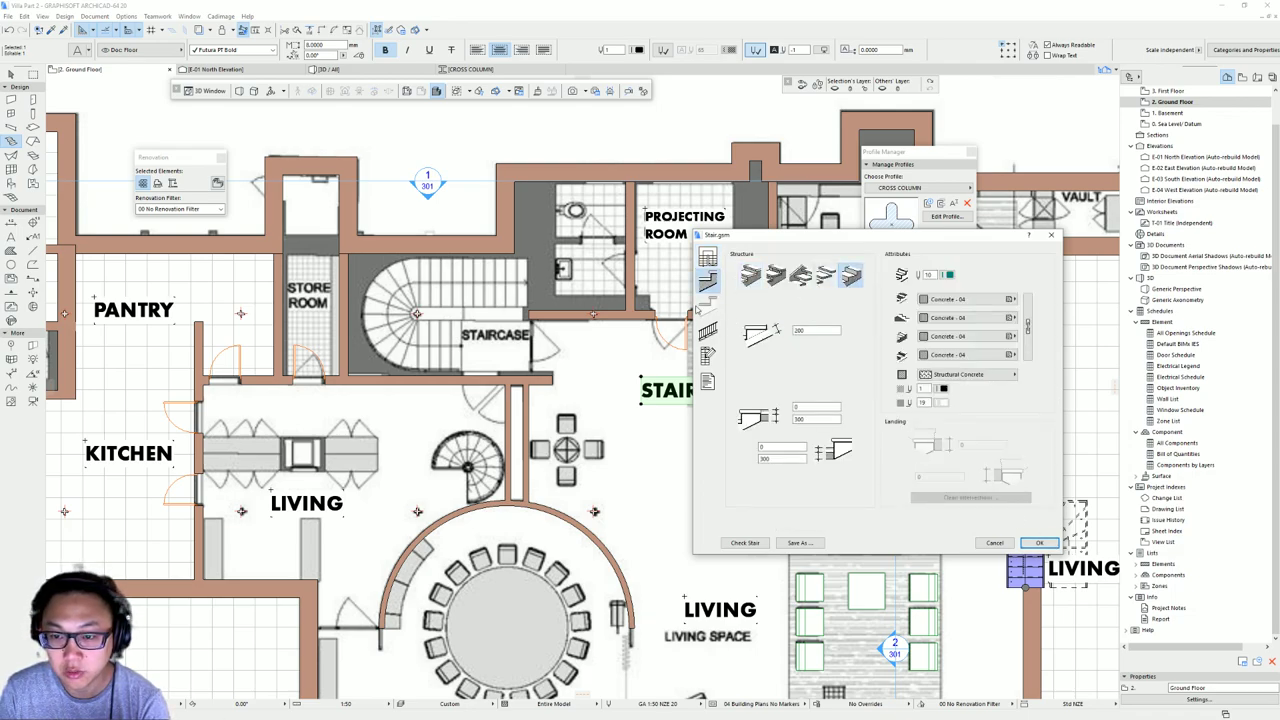
pyautogui.click(708, 331)
pyautogui.click(799, 291)
pyautogui.click(781, 300)
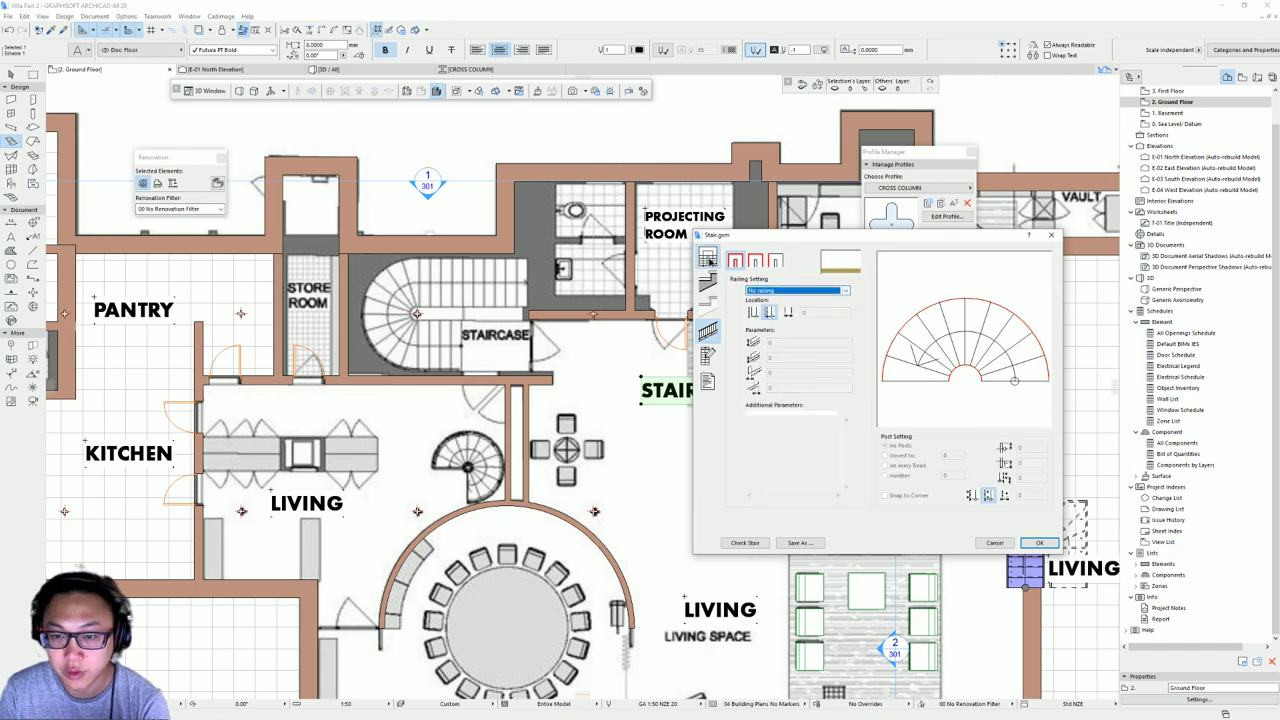
# - Save the stair as Stair 3 in the Embedded Library and place it at the wall end beside the staircase door
pyautogui.click(708, 258)
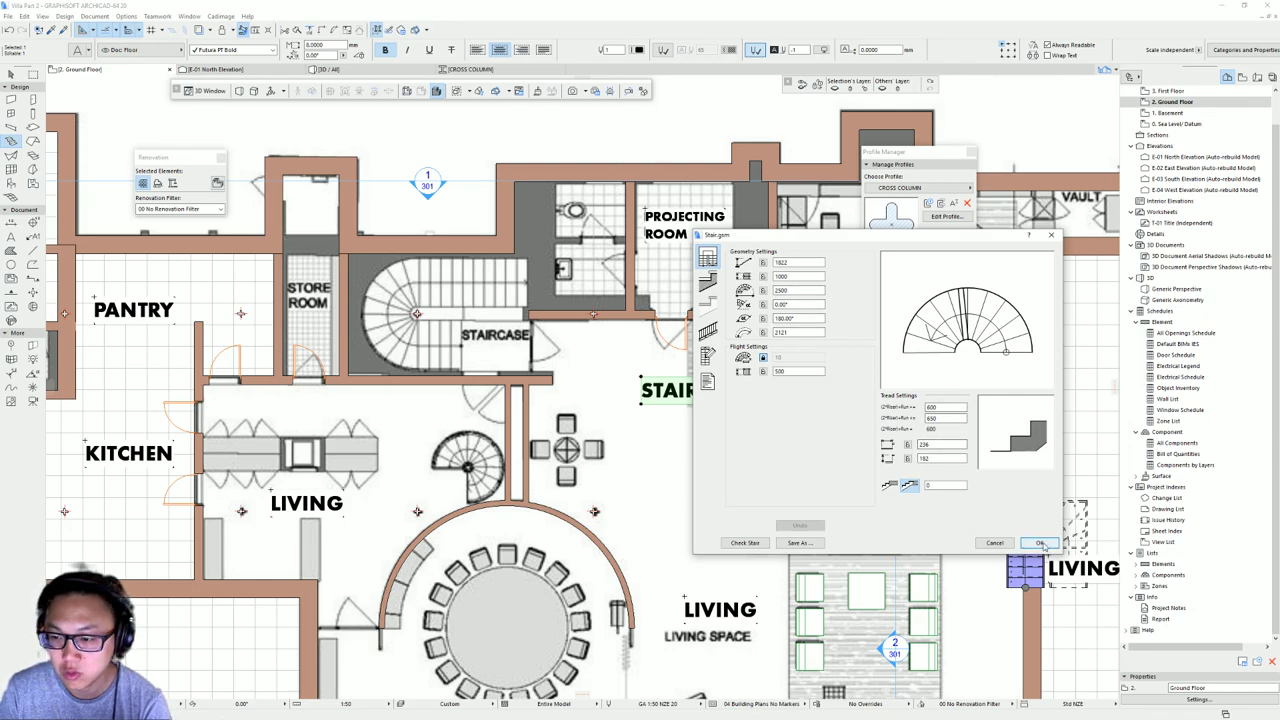
pyautogui.click(1040, 543)
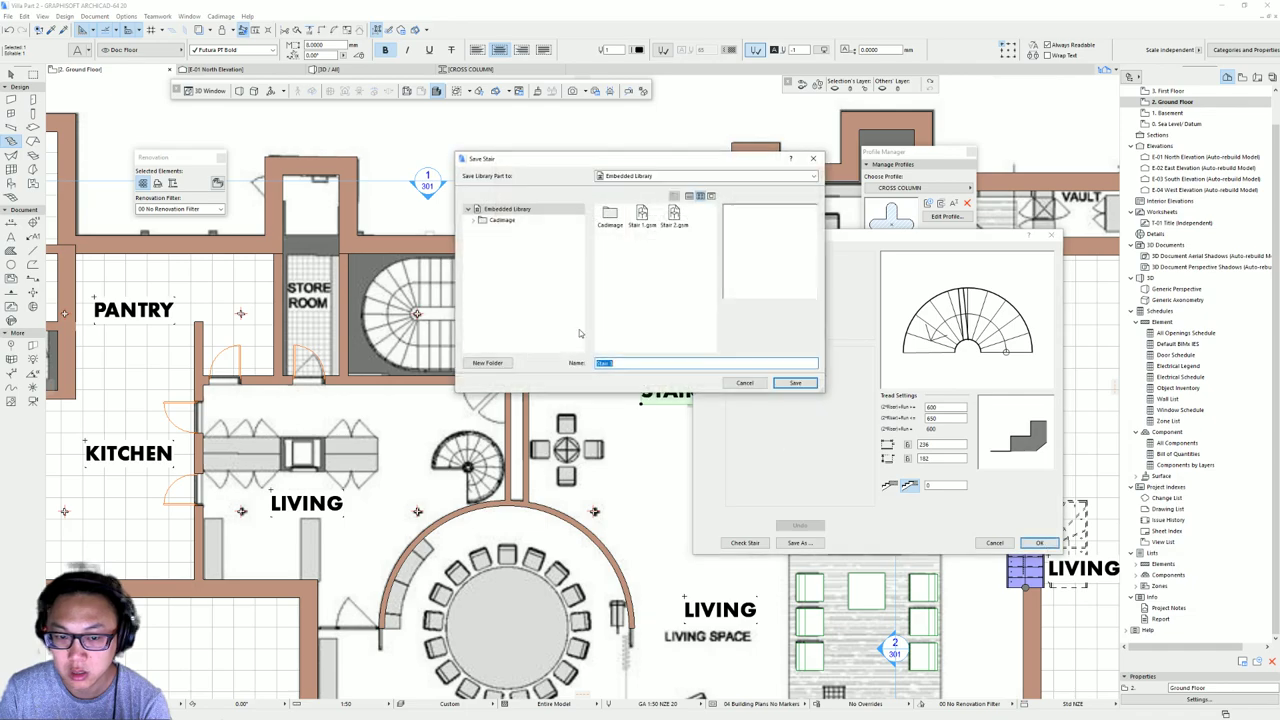
pyautogui.click(795, 384)
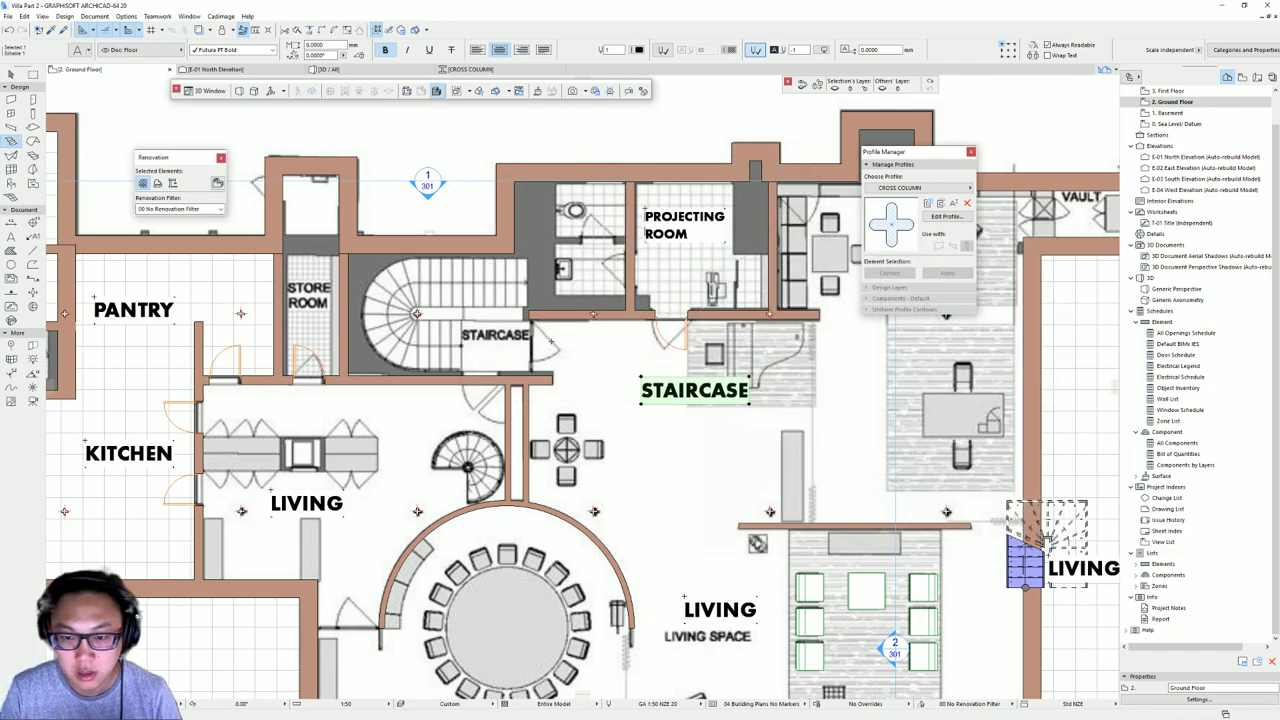
pyautogui.click(551, 342)
pyautogui.press('Escape')
pyautogui.click(558, 379)
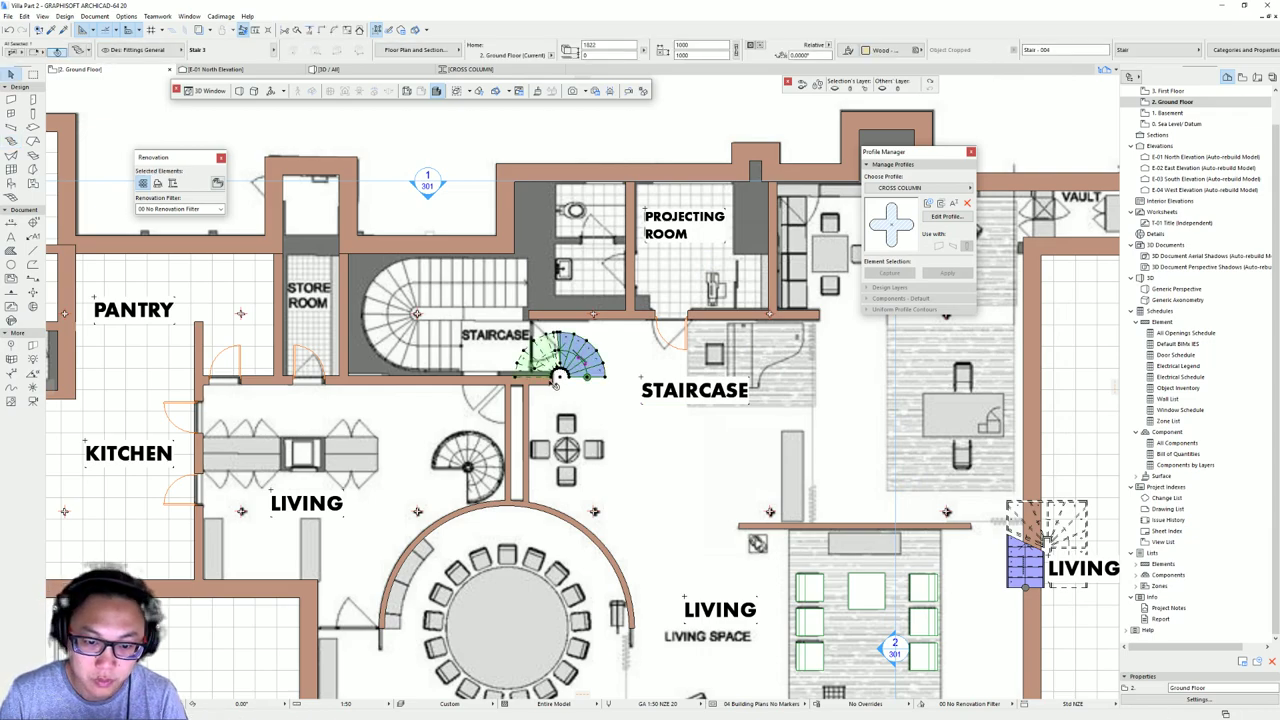
# - Measure the flight width and curved-end dimensions of the staircase on the reference drawing
pyautogui.scroll(3, 454, 362)
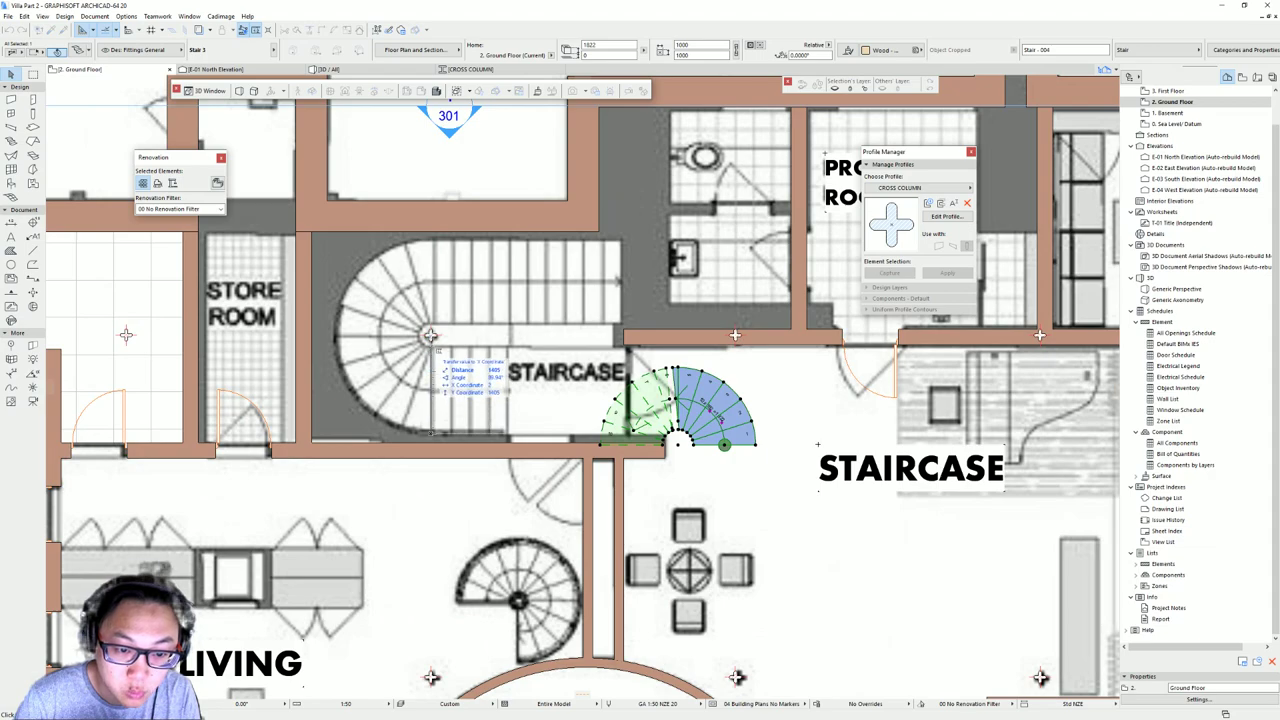
pyautogui.click(440, 356)
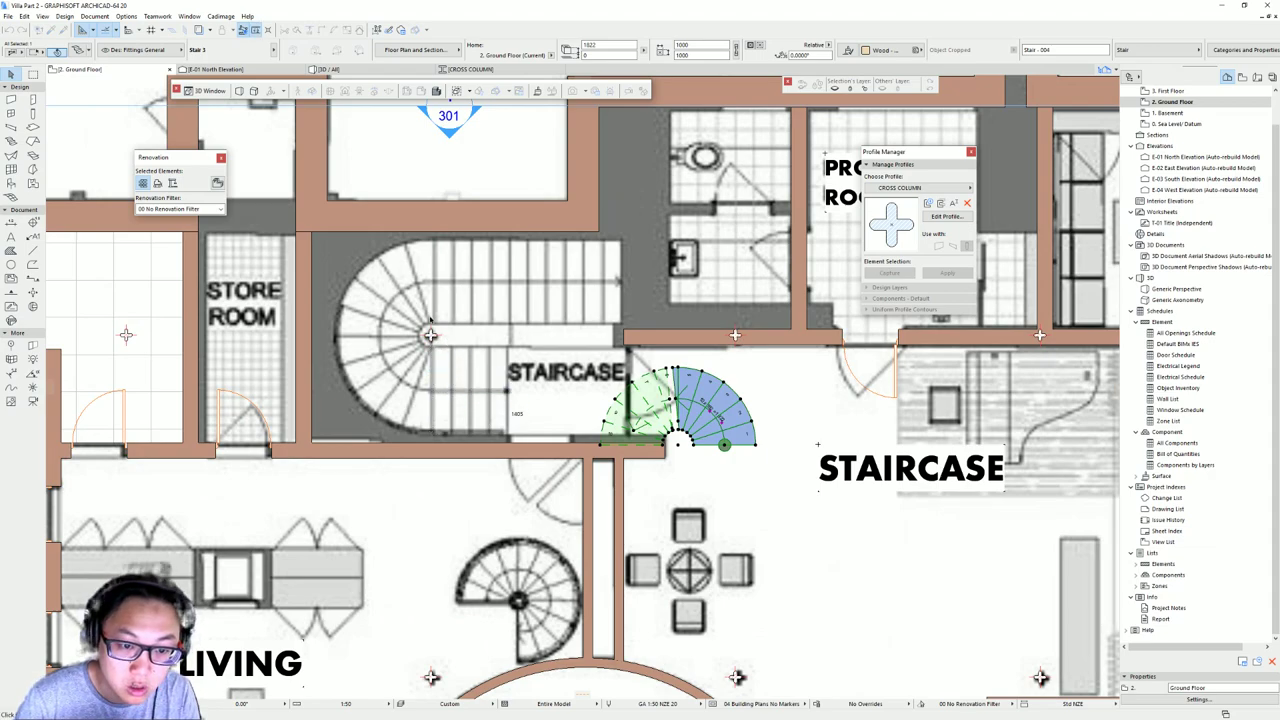
pyautogui.press('Escape')
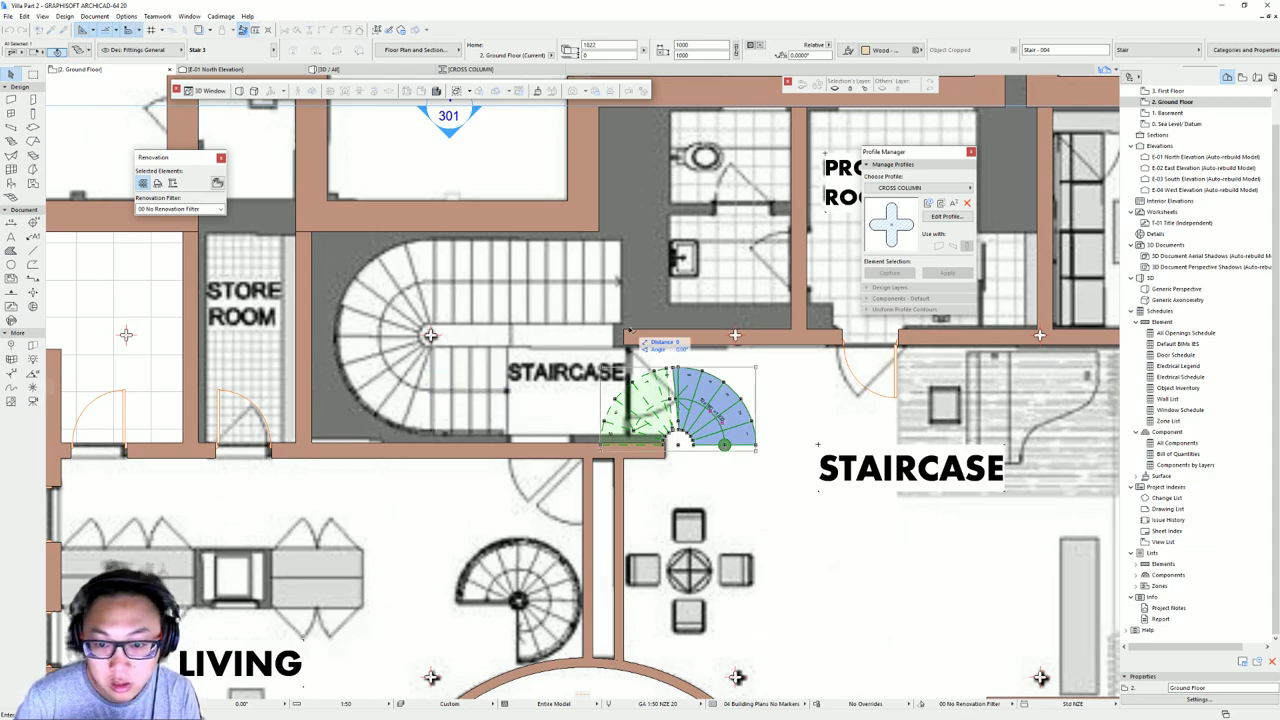
pyautogui.press('Escape')
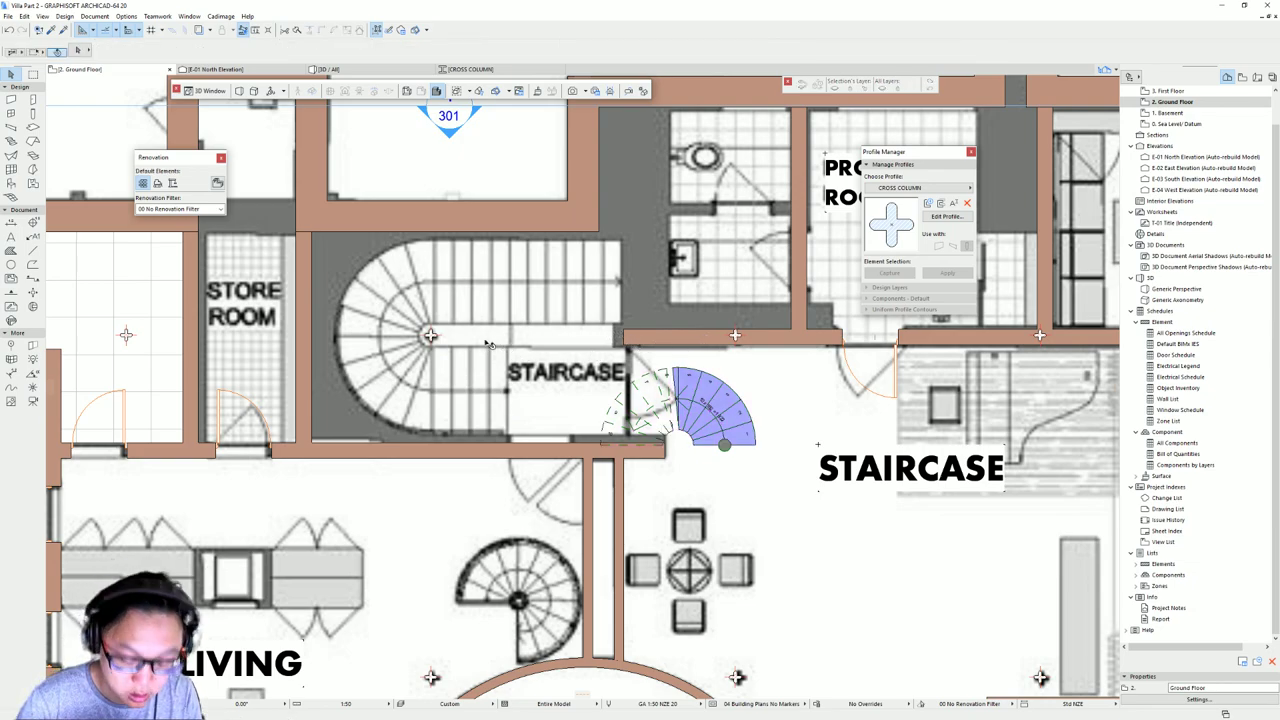
pyautogui.press('m')
pyautogui.click(508, 347)
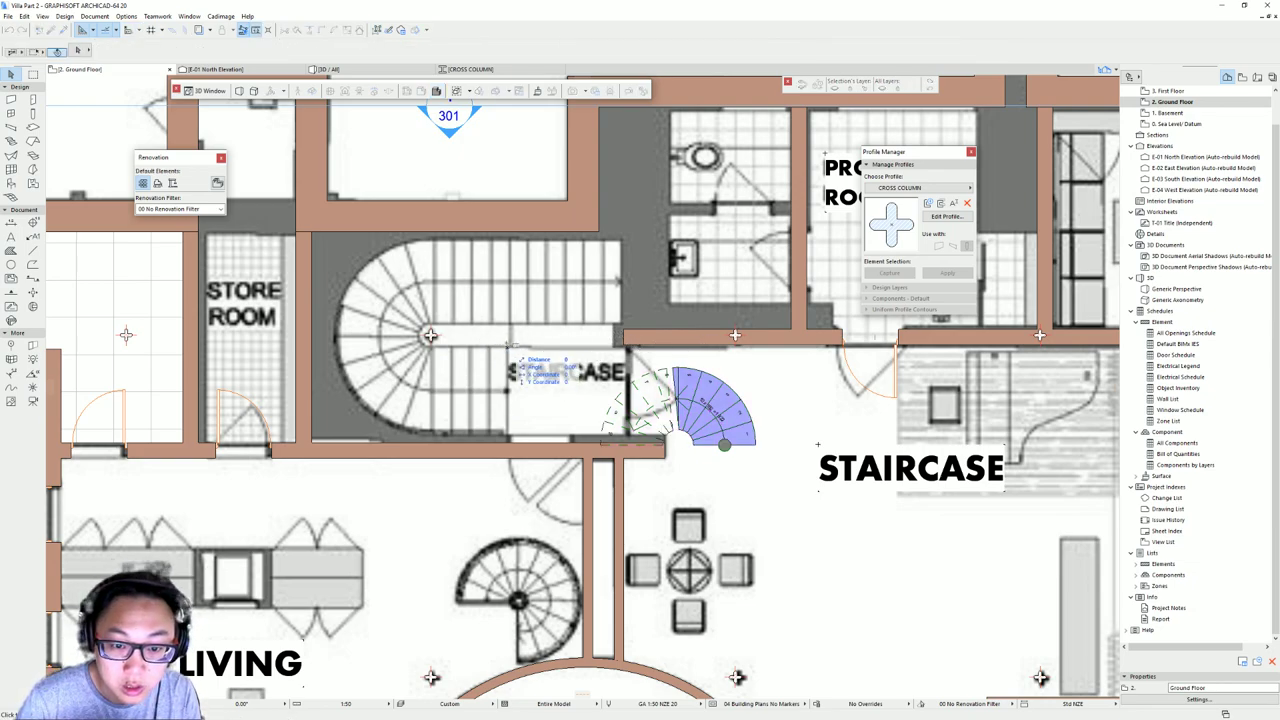
pyautogui.click(429, 336)
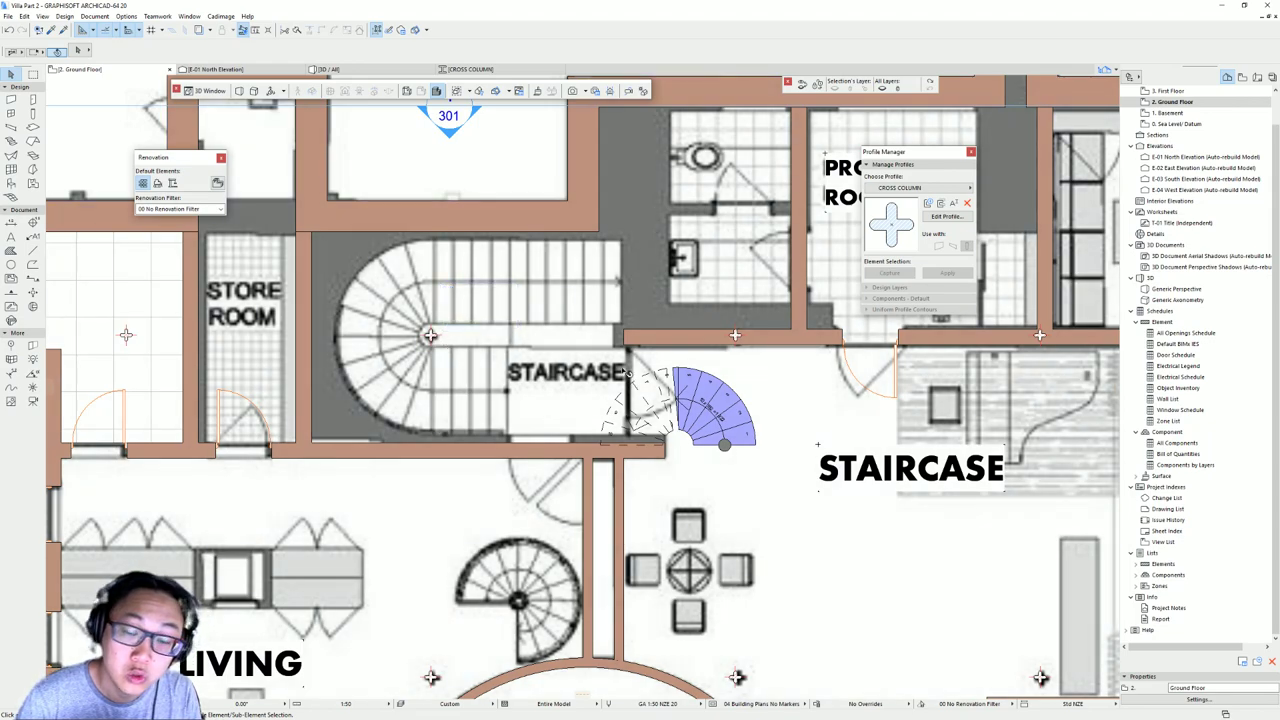
pyautogui.click(452, 374)
pyautogui.press('m')
pyautogui.click(431, 433)
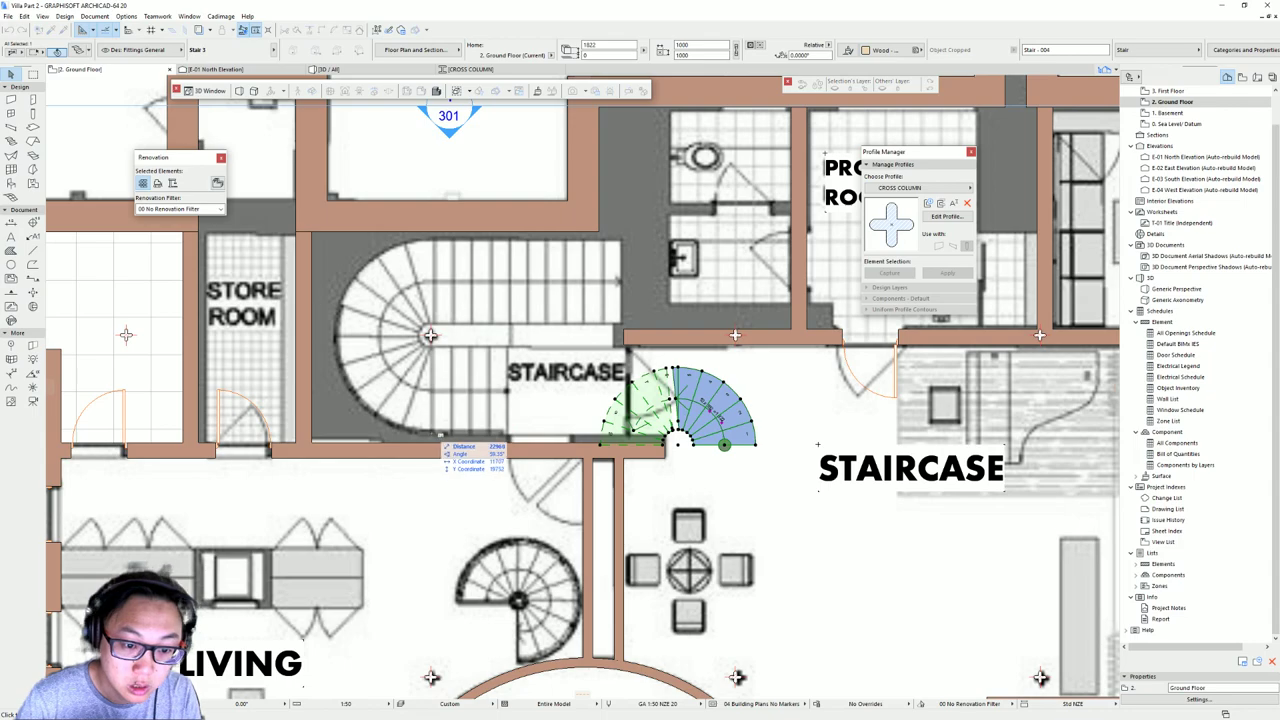
pyautogui.press('Escape')
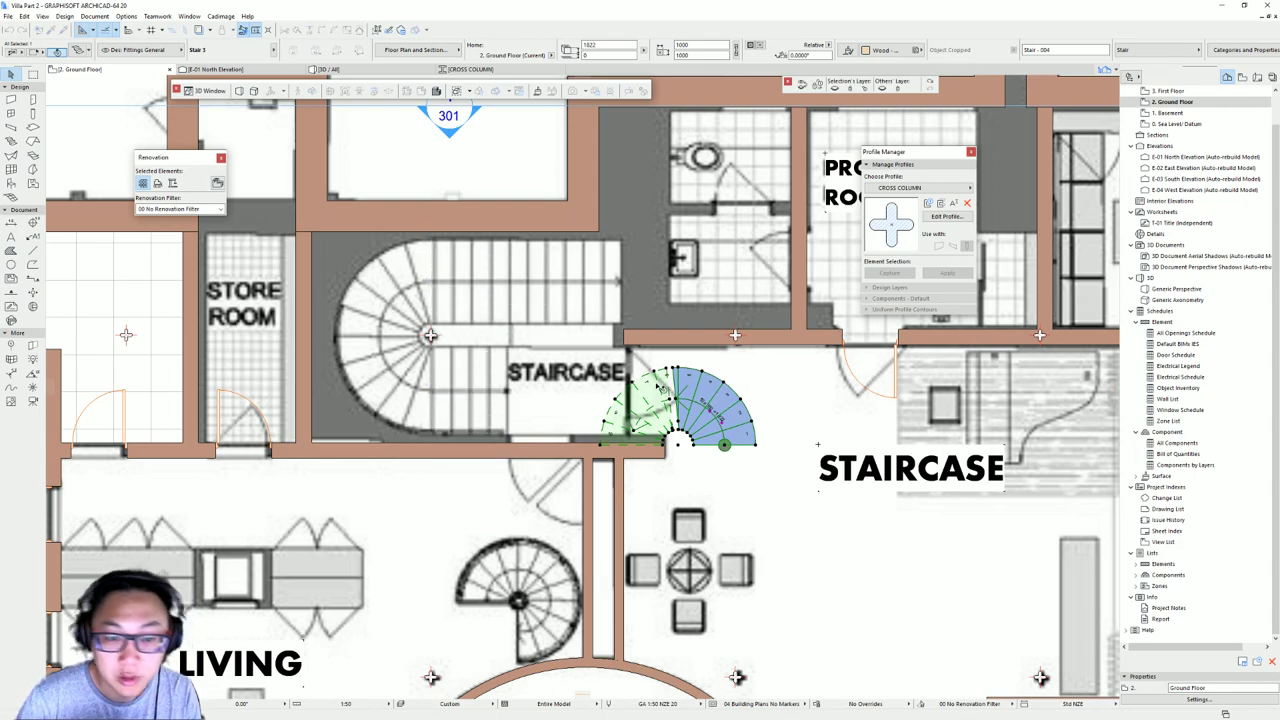
# - Set the placed circular stair's total width to 3200 and its flight width to 1400
pyautogui.hotkey('ctrl', 't')
pyautogui.click(482, 626)
pyautogui.click(797, 289)
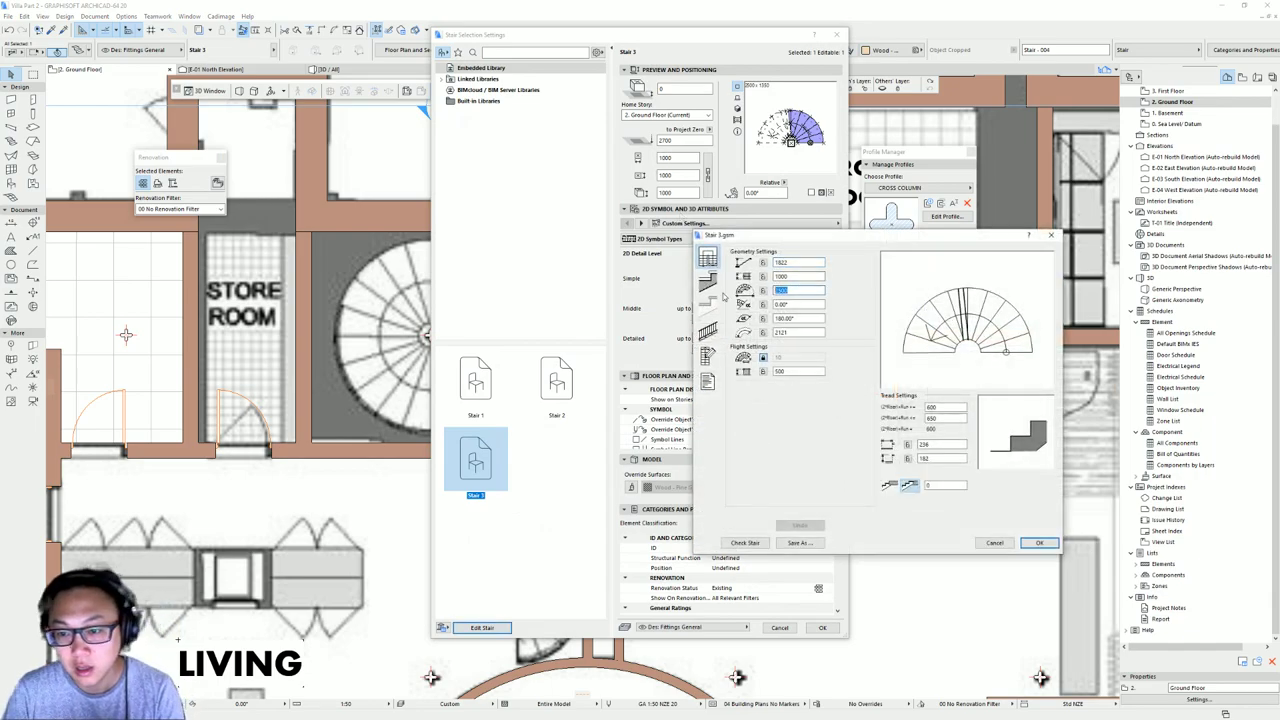
pyautogui.write('3200')
pyautogui.doubleClick(800, 277)
pyautogui.write('1400')
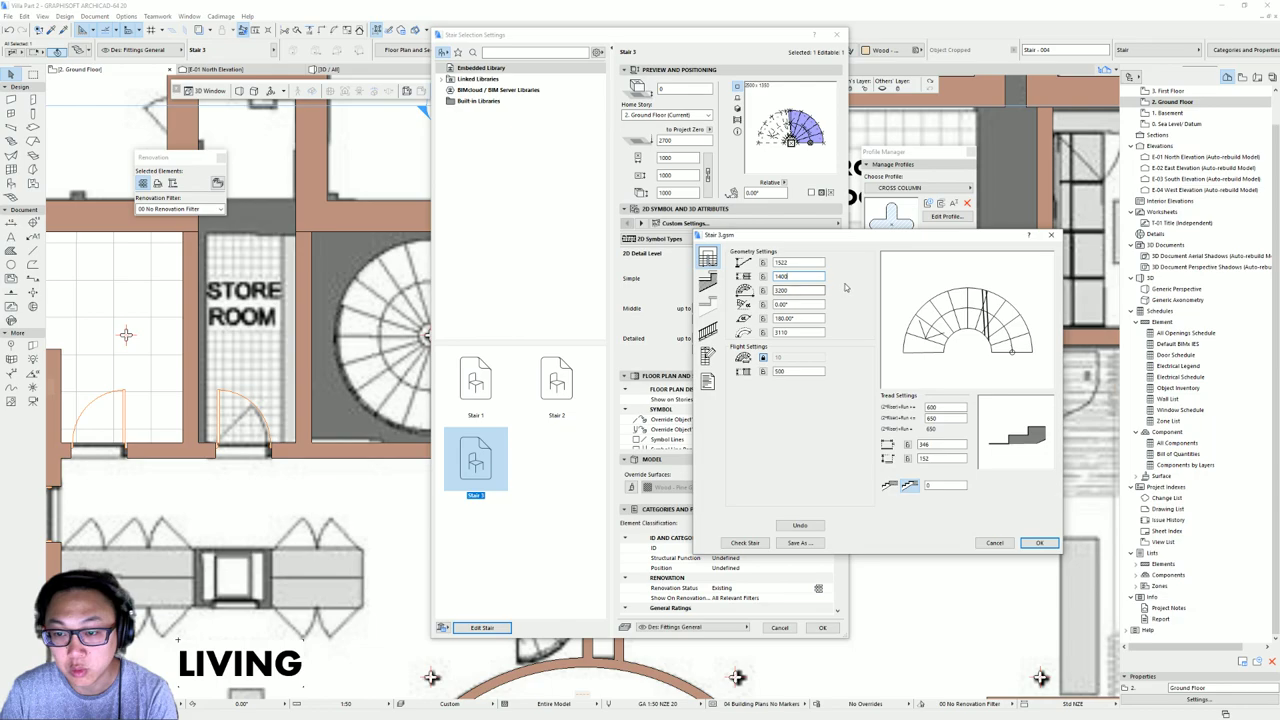
pyautogui.click(1050, 547)
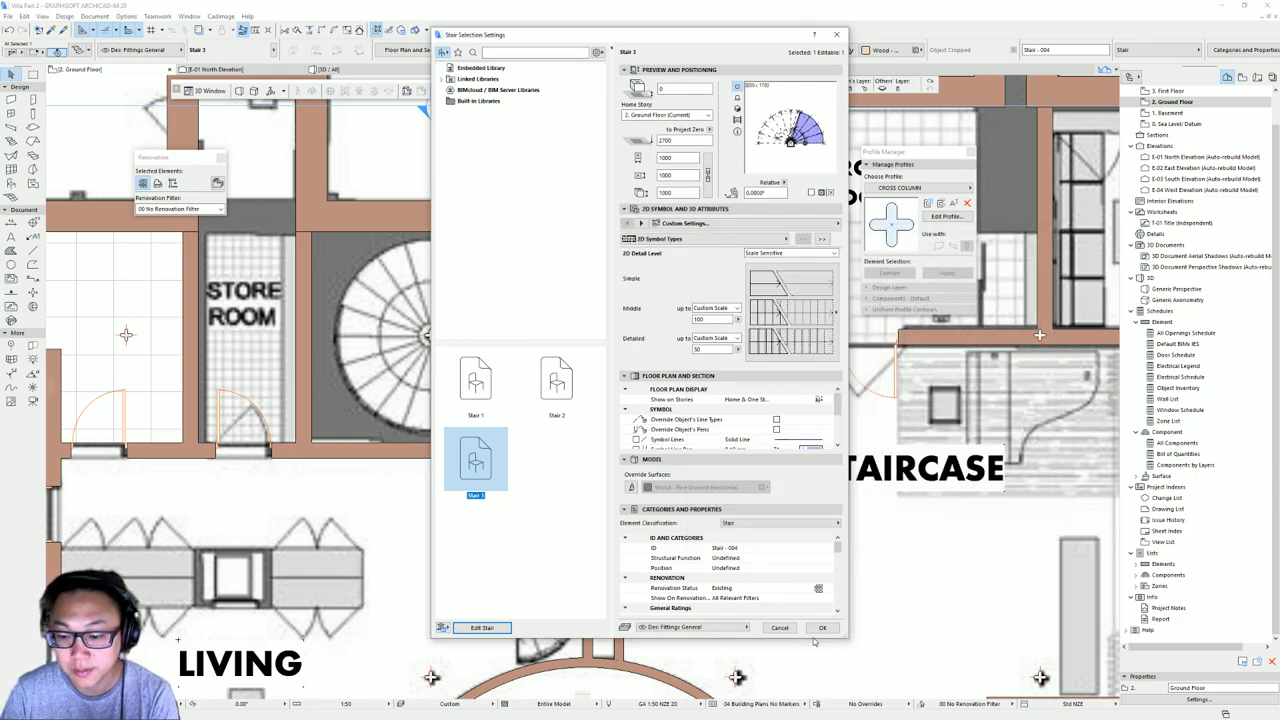
pyautogui.click(822, 627)
# - Rotate the circular stair 90° counterclockwise about its centre
pyautogui.click(721, 445)
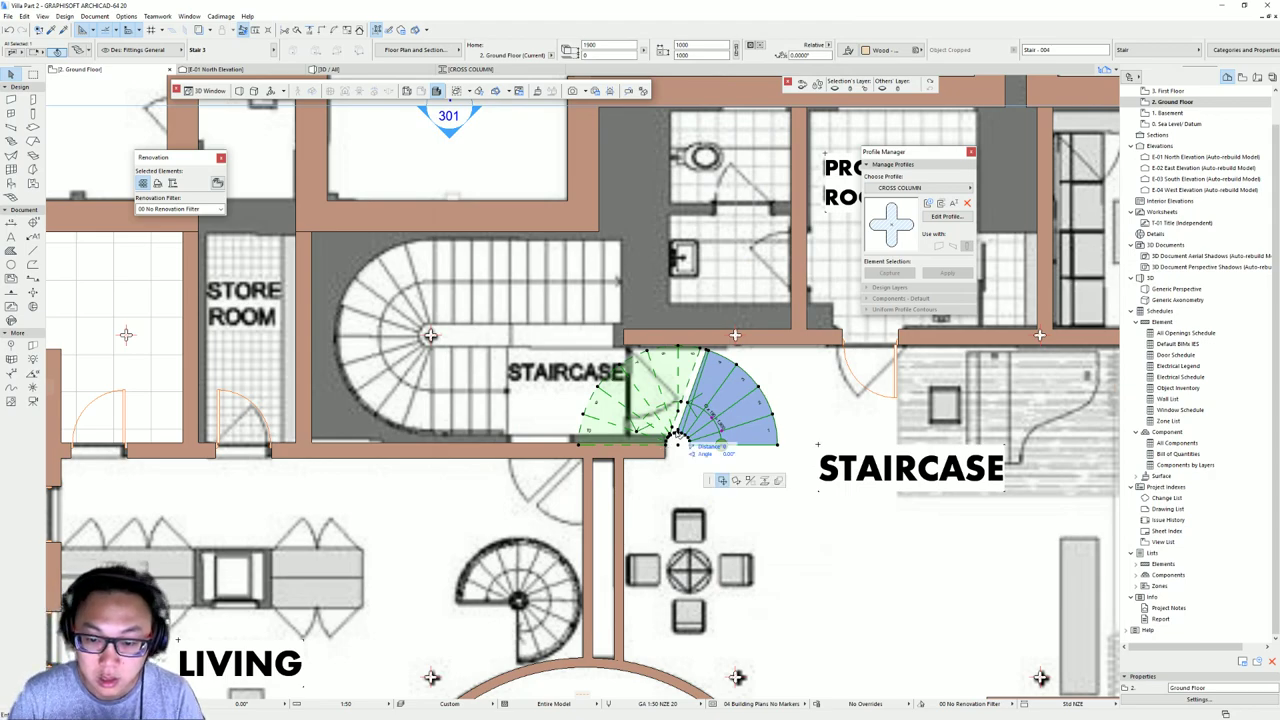
pyautogui.click(735, 482)
pyautogui.click(678, 445)
pyautogui.click(755, 445)
pyautogui.click(678, 305)
# - Place a copy of the rotated stair over the curved end of the reference staircase
pyautogui.hotkey('ctrl', 'shift', 'd')
pyautogui.click(678, 445)
pyautogui.click(438, 345)
# - Move the stair copy so its centre sits at the corner of the store room wall and the long wall
pyautogui.hotkey('ctrl', 'd')
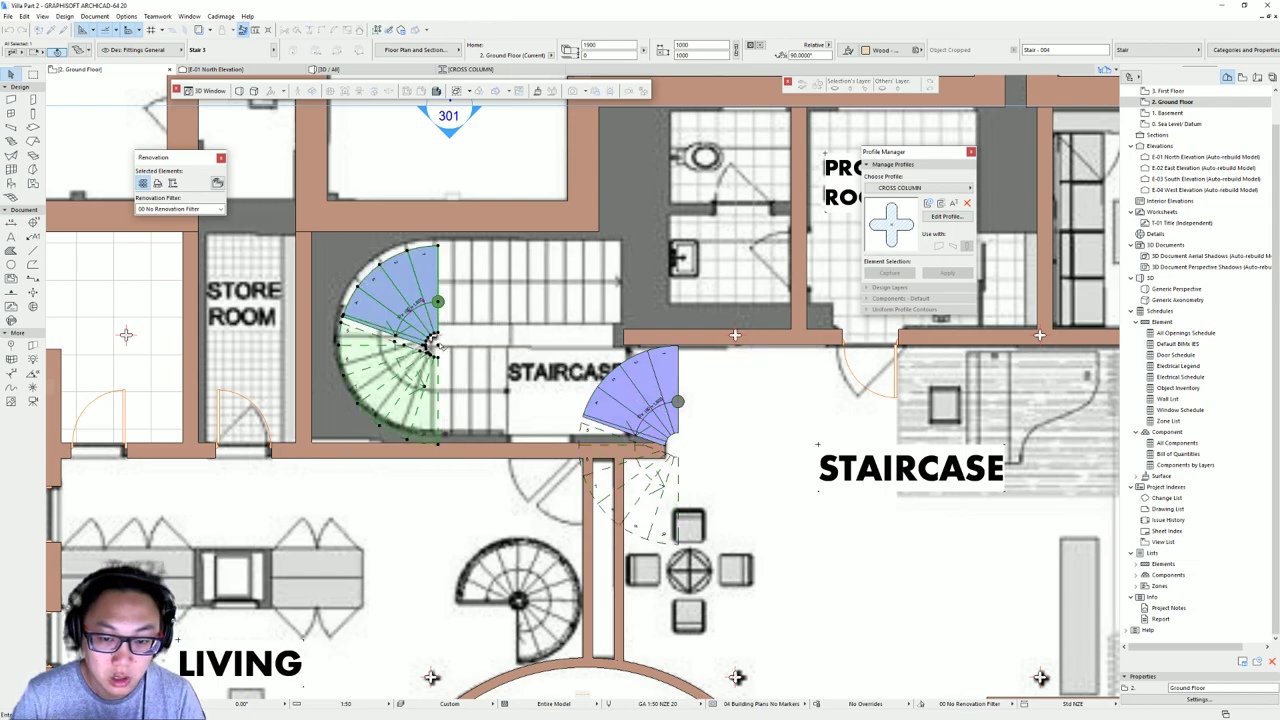
pyautogui.click(438, 345)
pyautogui.moveTo(625, 345); pyautogui.dragTo(432, 446)
pyautogui.click(311, 444)
pyautogui.hotkey('ctrl', 'd')
pyautogui.click(311, 444)
pyautogui.moveTo(303, 264); pyautogui.dragTo(310, 234)
pyautogui.press('Escape')
# - Align the long wall below the staircase with the upper wall's inner face, and move it down 3400
pyautogui.click(350, 447)
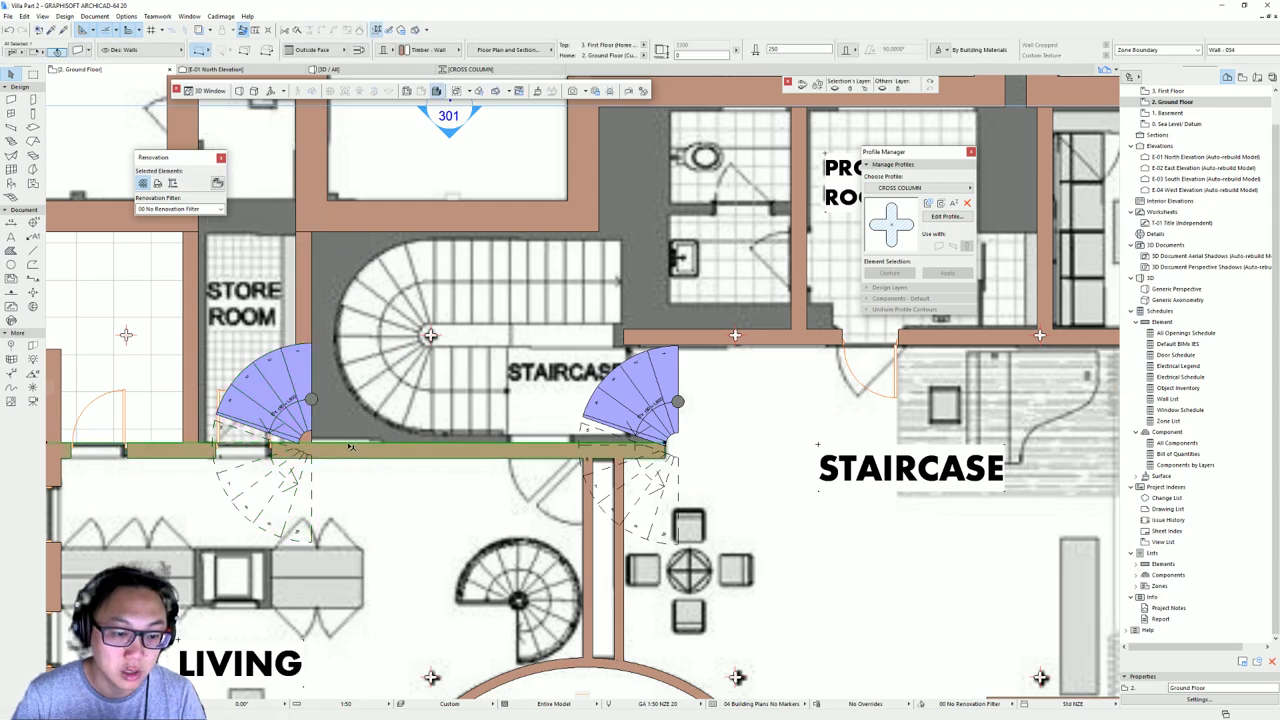
pyautogui.moveTo(470, 437); pyautogui.dragTo(700, 405, button='middle')
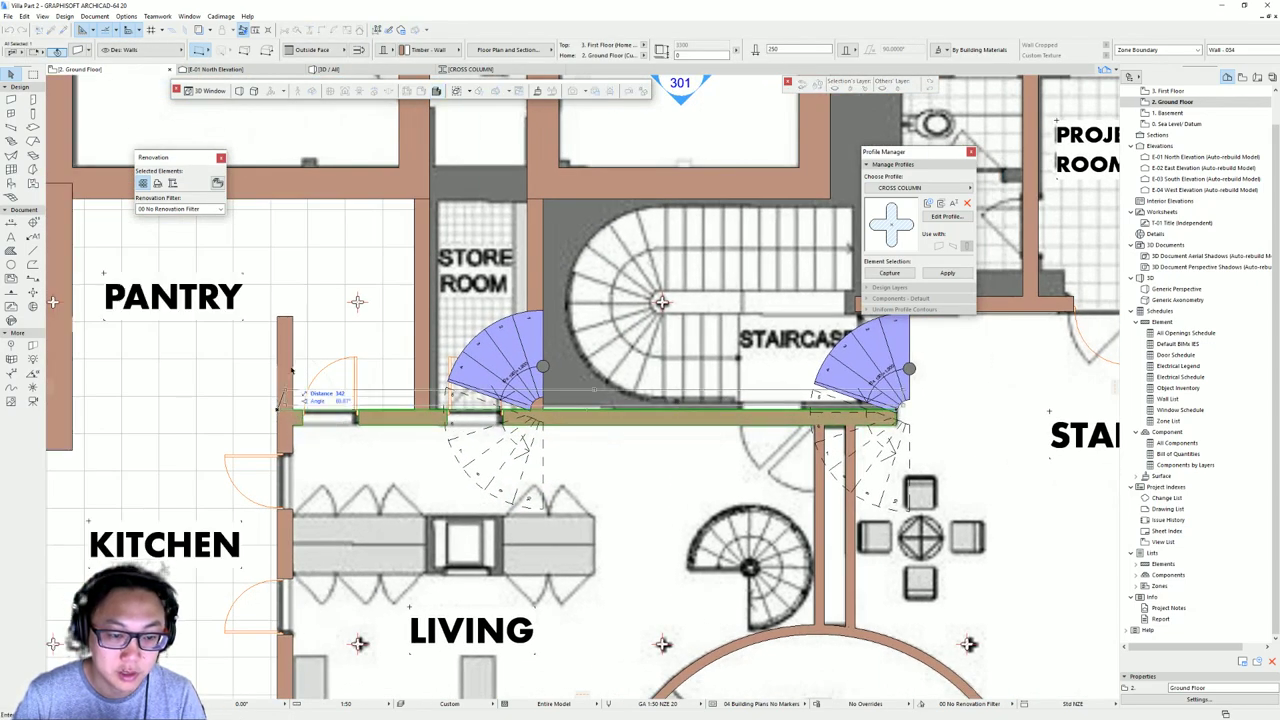
pyautogui.moveTo(532, 224); pyautogui.dragTo(477, 234)
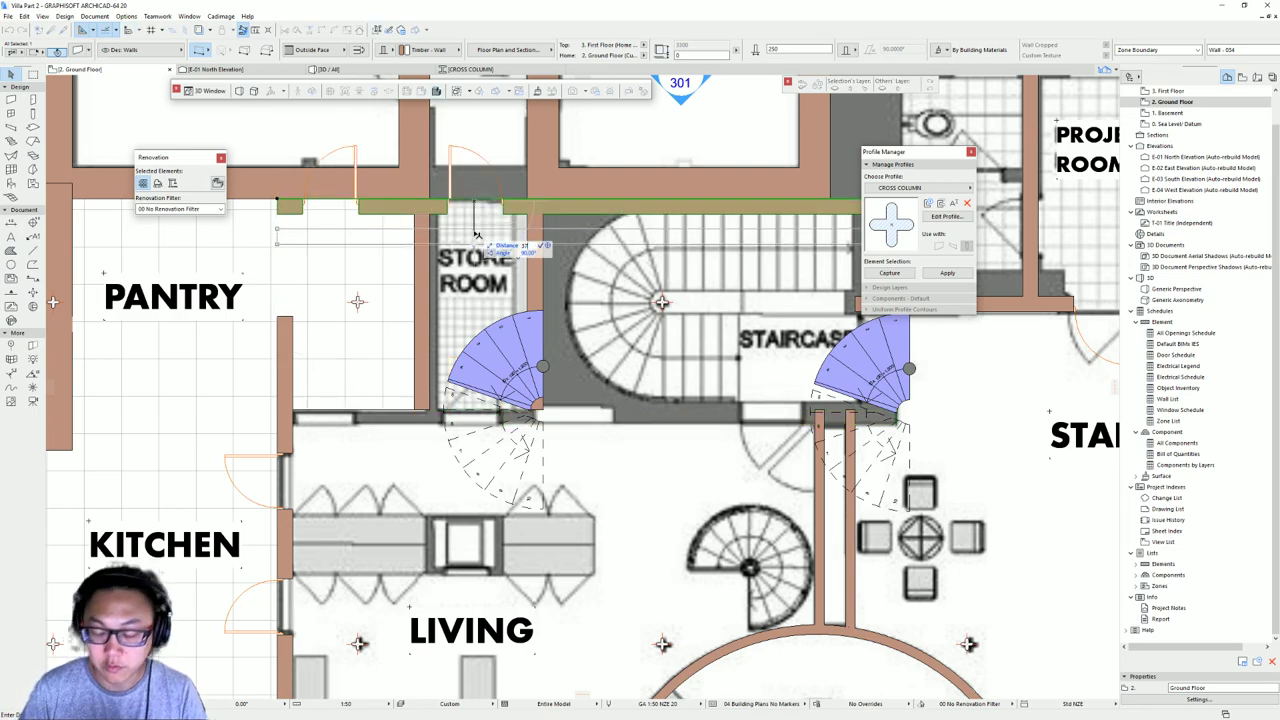
pyautogui.write('3400')
pyautogui.press('Return')
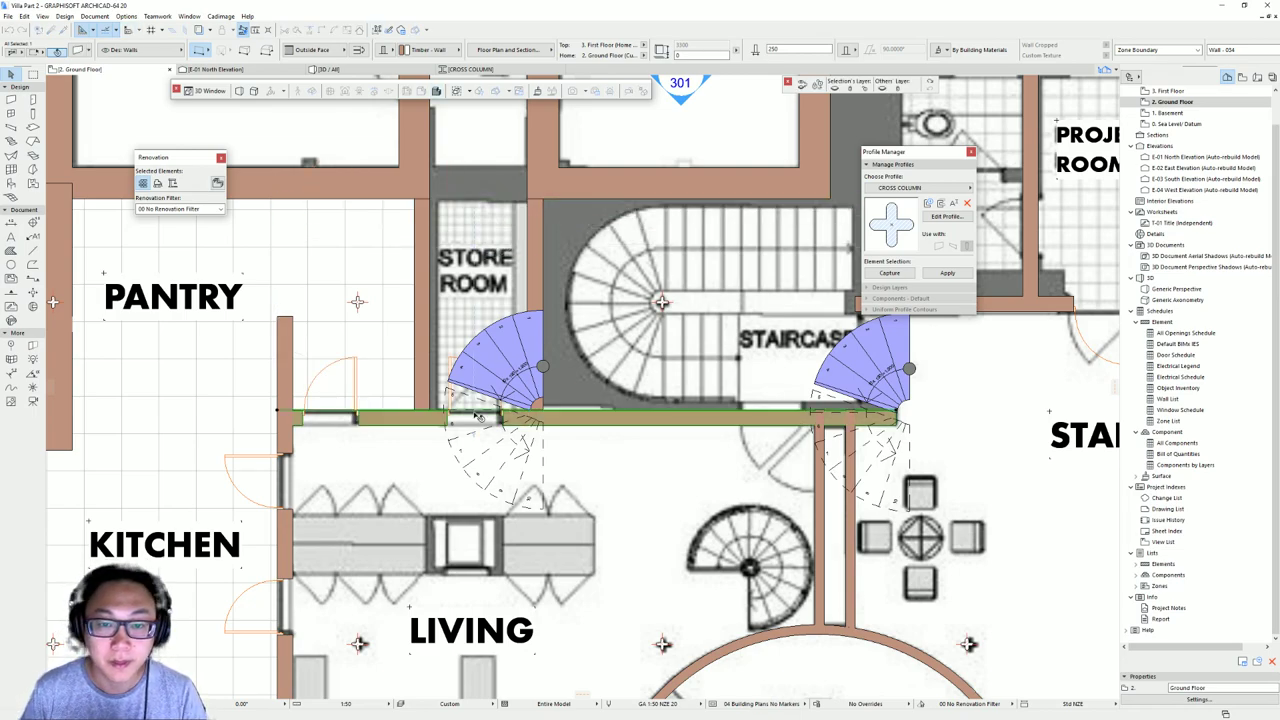
pyautogui.click(632, 436)
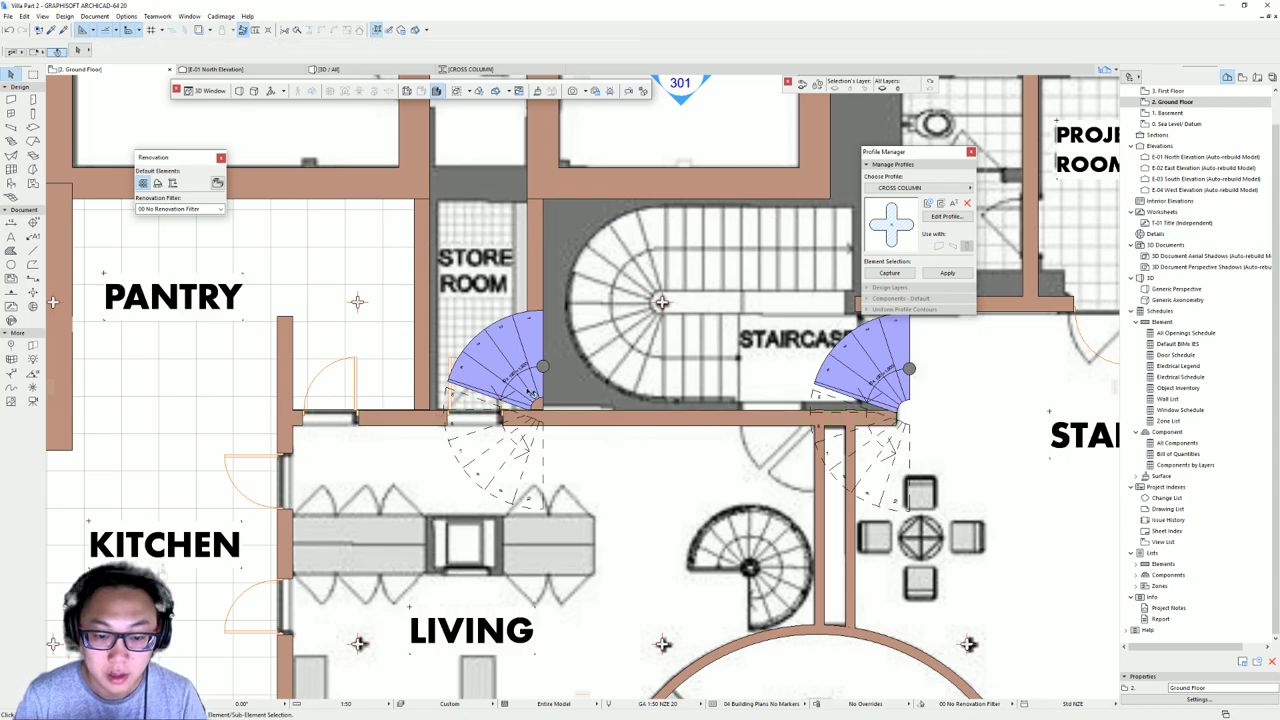
# - Try to extend the store room's two side walls past the long wall, and undo the extension
pyautogui.click(535, 294)
pyautogui.click(414, 386)
pyautogui.click(415, 410)
pyautogui.click(416, 490)
pyautogui.press('Escape')
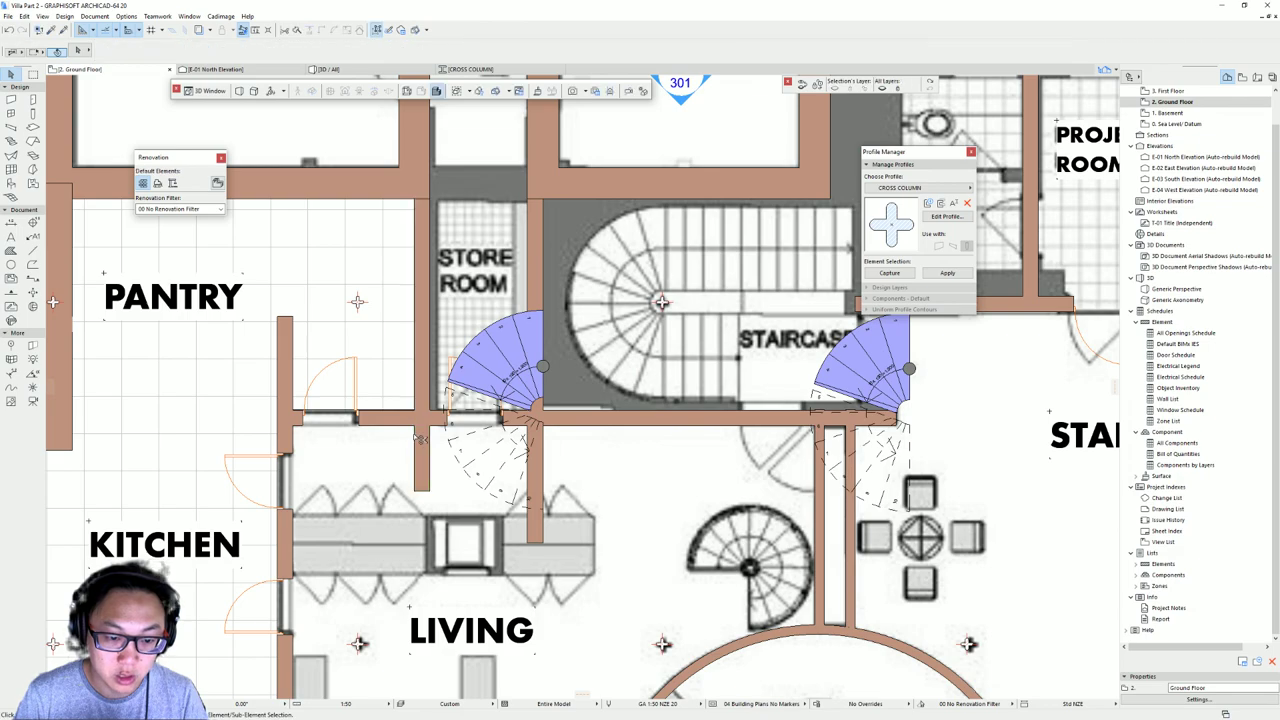
pyautogui.hotkey('ctrl', 'z')
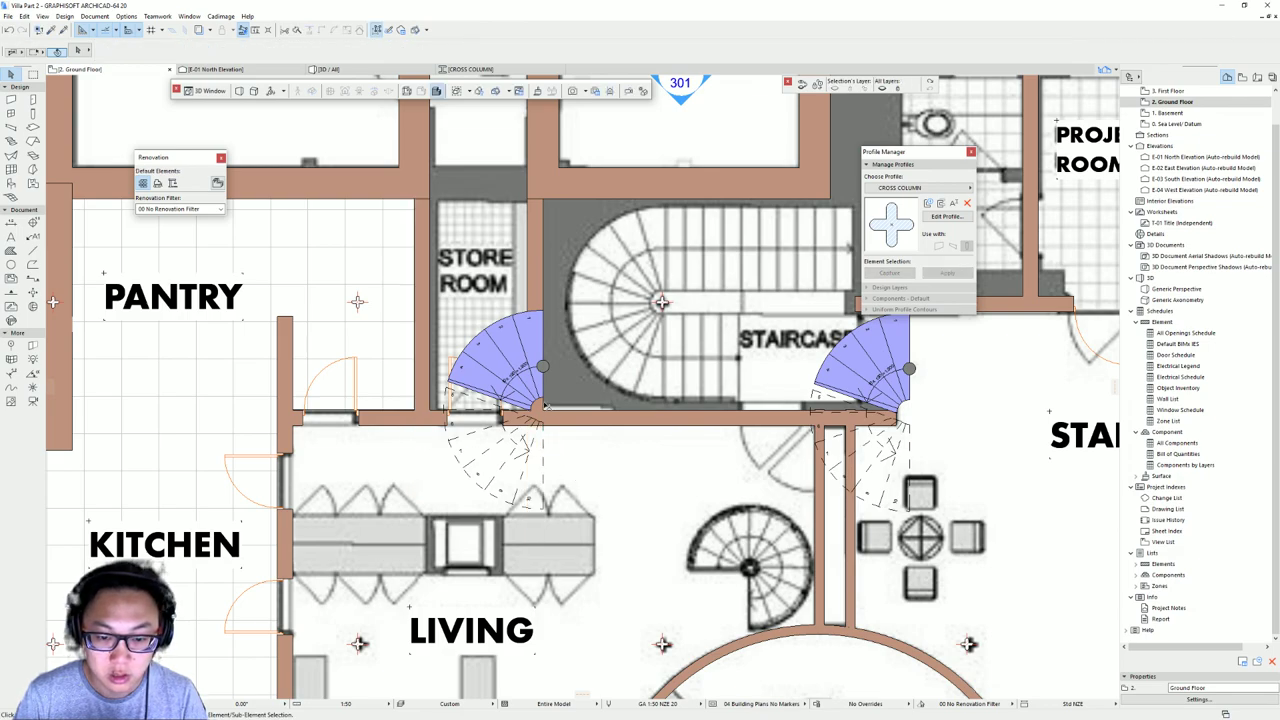
# - Move the circular stair copy onto the curved end of the reference staircase, 400 clear of the store room wall
pyautogui.hotkey('ctrl', 'a')
pyautogui.press('Escape')
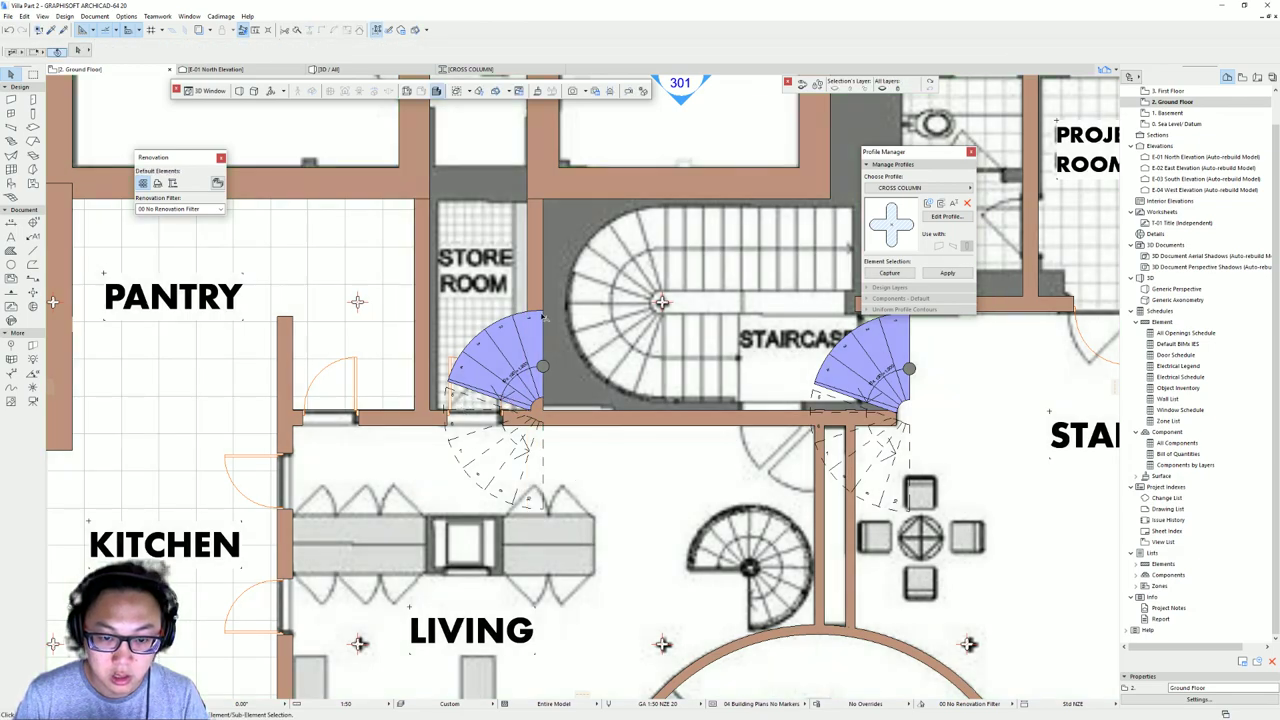
pyautogui.click(538, 409)
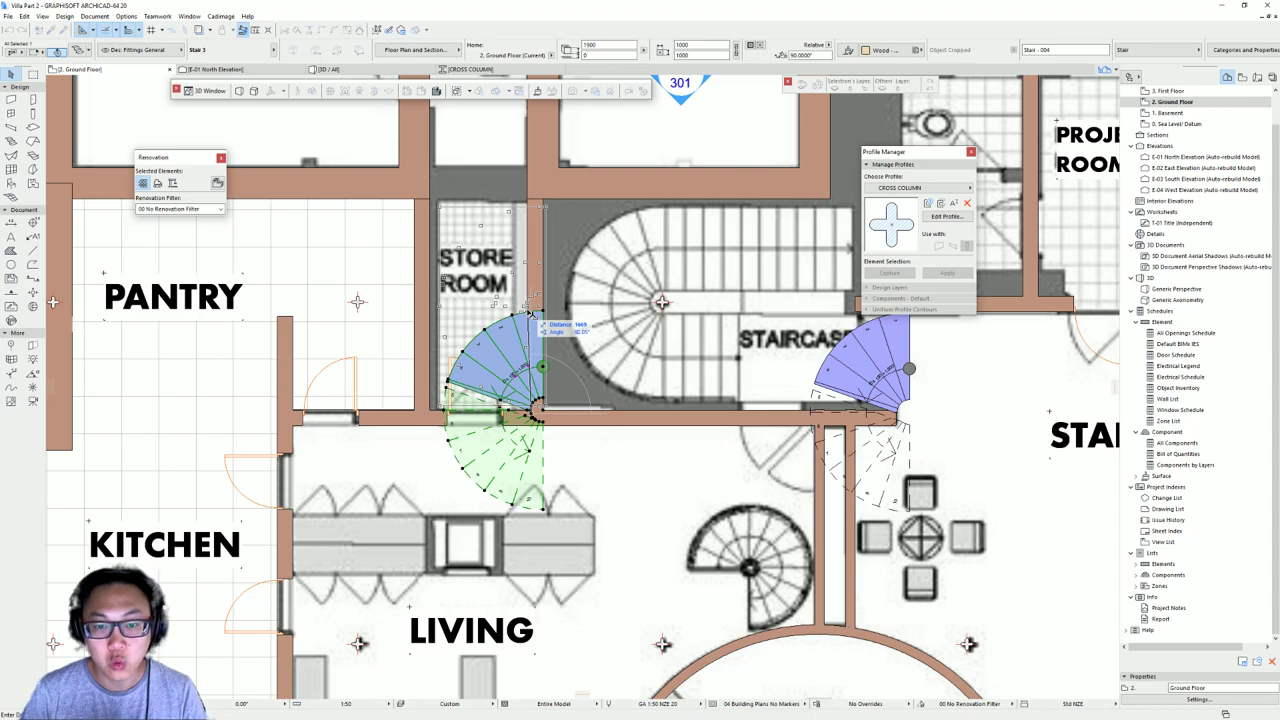
pyautogui.click(531, 262)
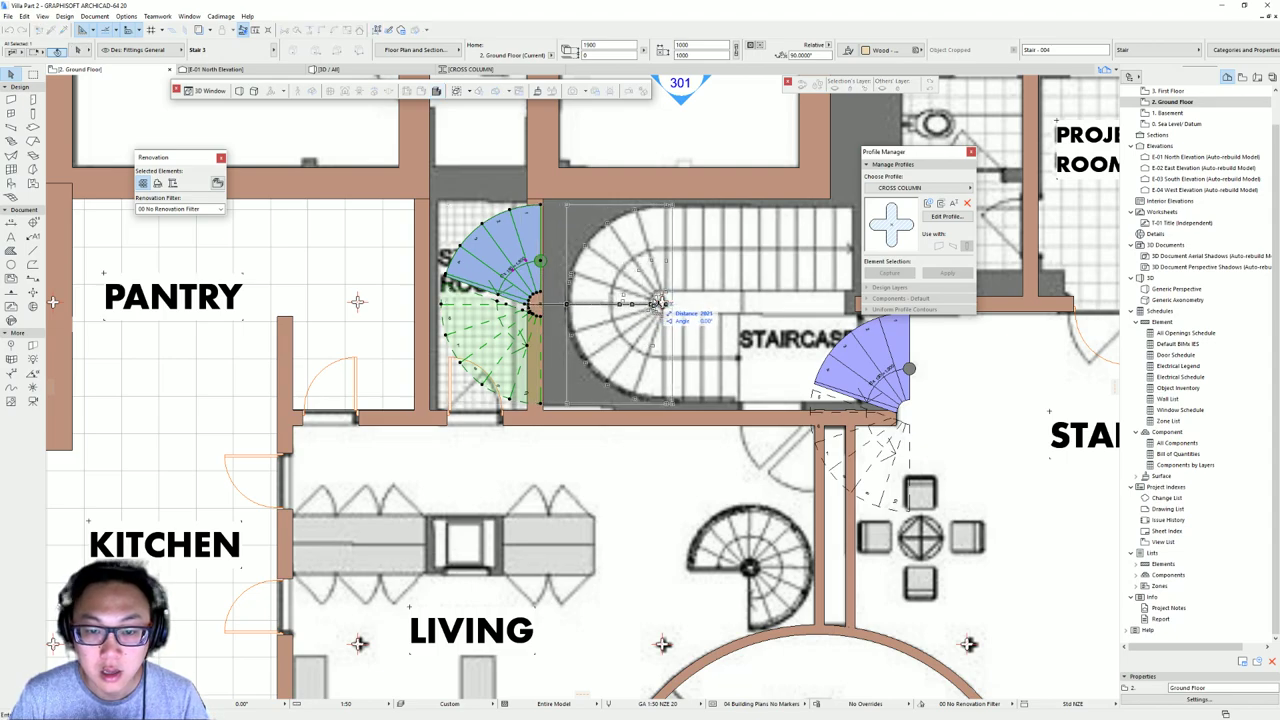
pyautogui.hotkey('ctrl', 'z')
pyautogui.hotkey('ctrl', 'd')
pyautogui.click(567, 304)
pyautogui.click(543, 305)
pyautogui.hotkey('ctrl', 'd')
pyautogui.click(543, 305)
pyautogui.write('400')
pyautogui.press('Return')
pyautogui.press('Escape')
pyautogui.moveTo(650, 232); pyautogui.dragTo(455, 252, button='middle')
pyautogui.moveTo(525, 275); pyautogui.dragTo(497, 270, button='middle')
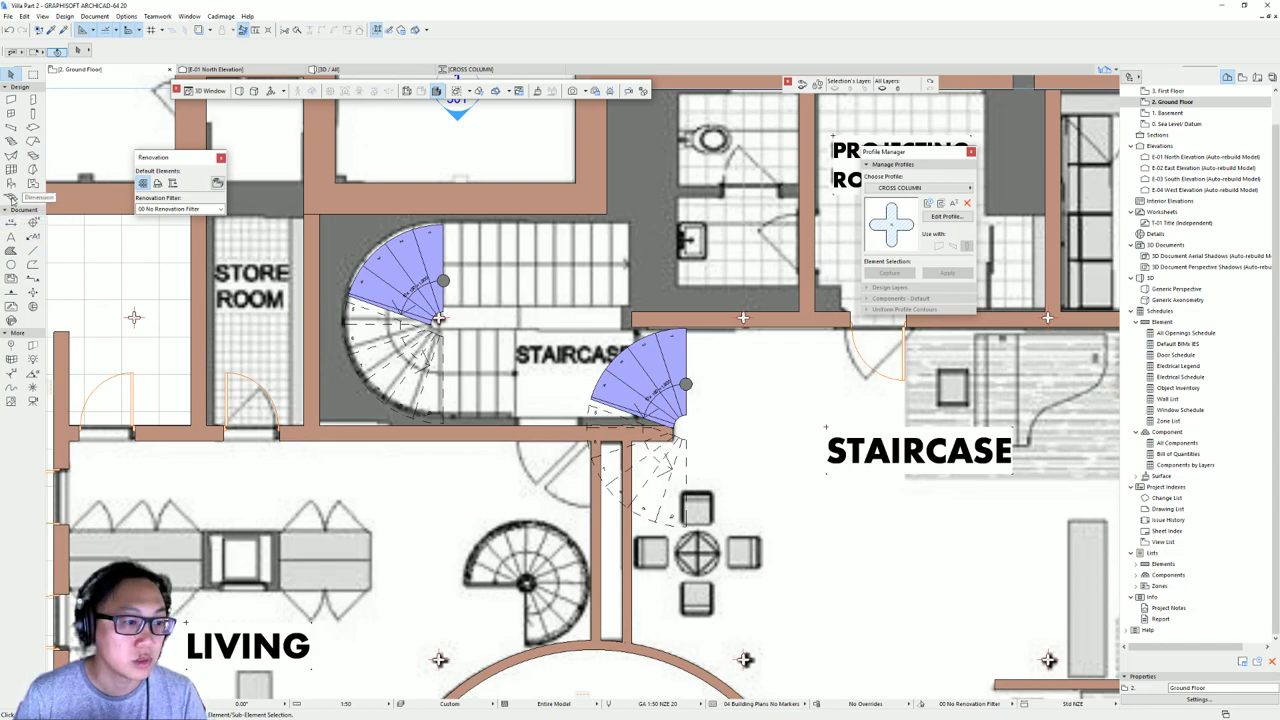
# - Start a new straight-flight stair in StairMaker and set its number of risers to 4
pyautogui.click(11, 142)
pyautogui.doubleClick(11, 142)
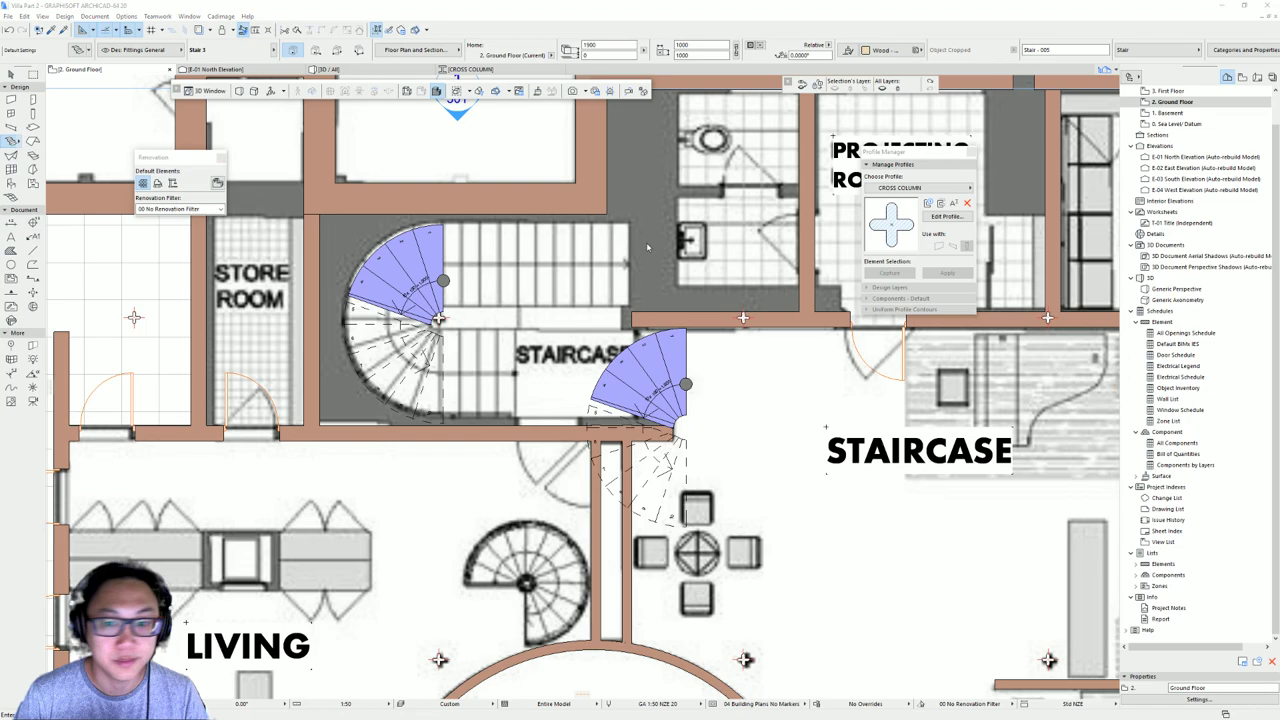
pyautogui.click(481, 628)
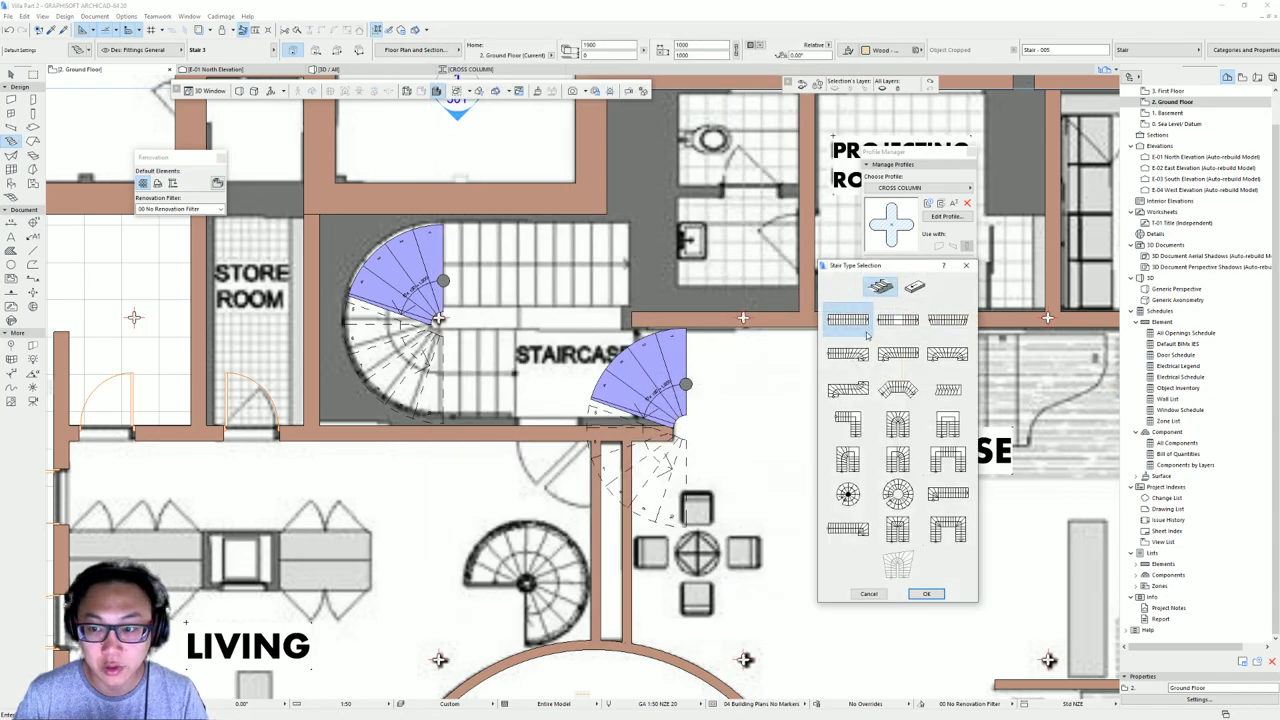
pyautogui.click(926, 593)
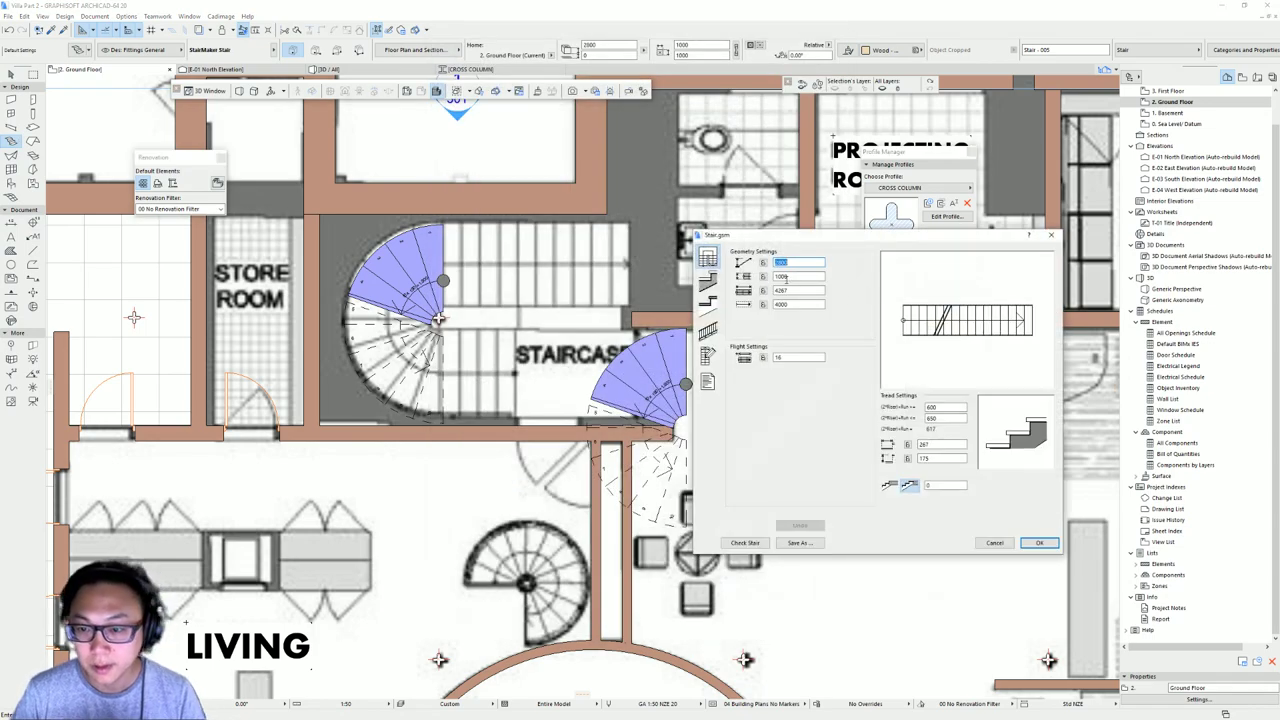
pyautogui.moveTo(793, 358); pyautogui.dragTo(707, 372)
pyautogui.write('4')
pyautogui.click(800, 328)
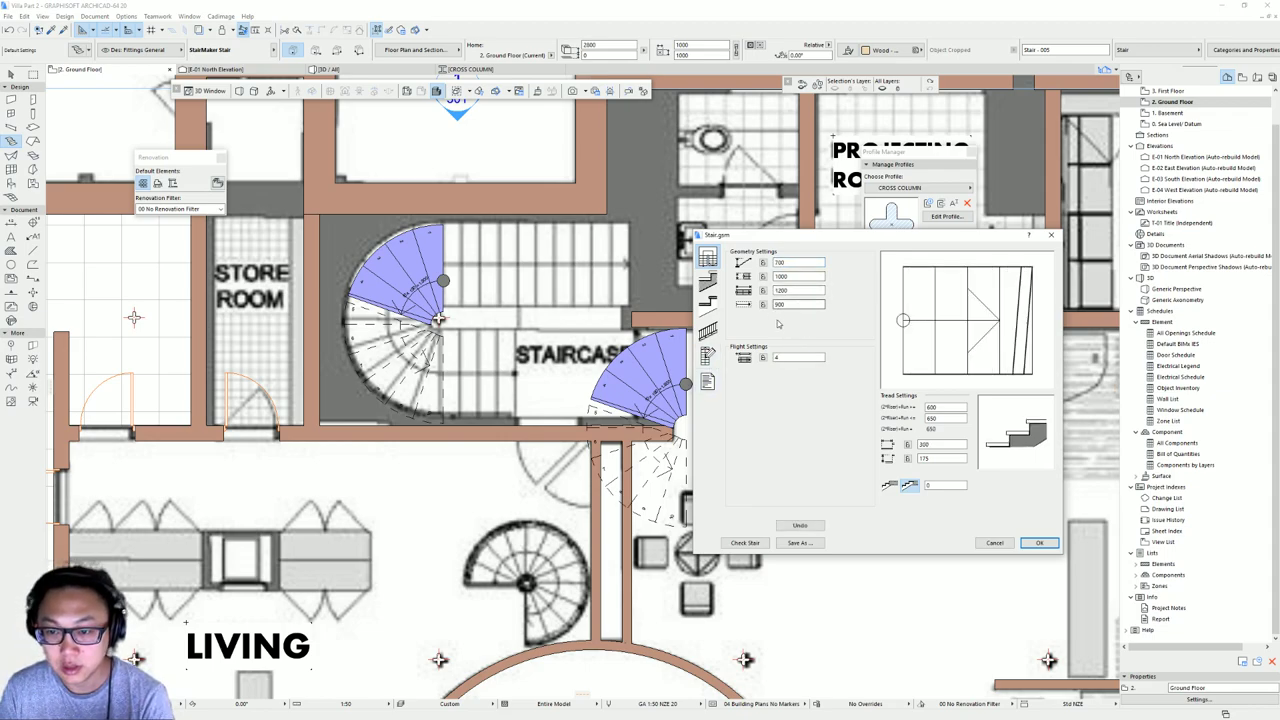
# - Review the straight stair's structure settings and set its railing type
pyautogui.click(707, 280)
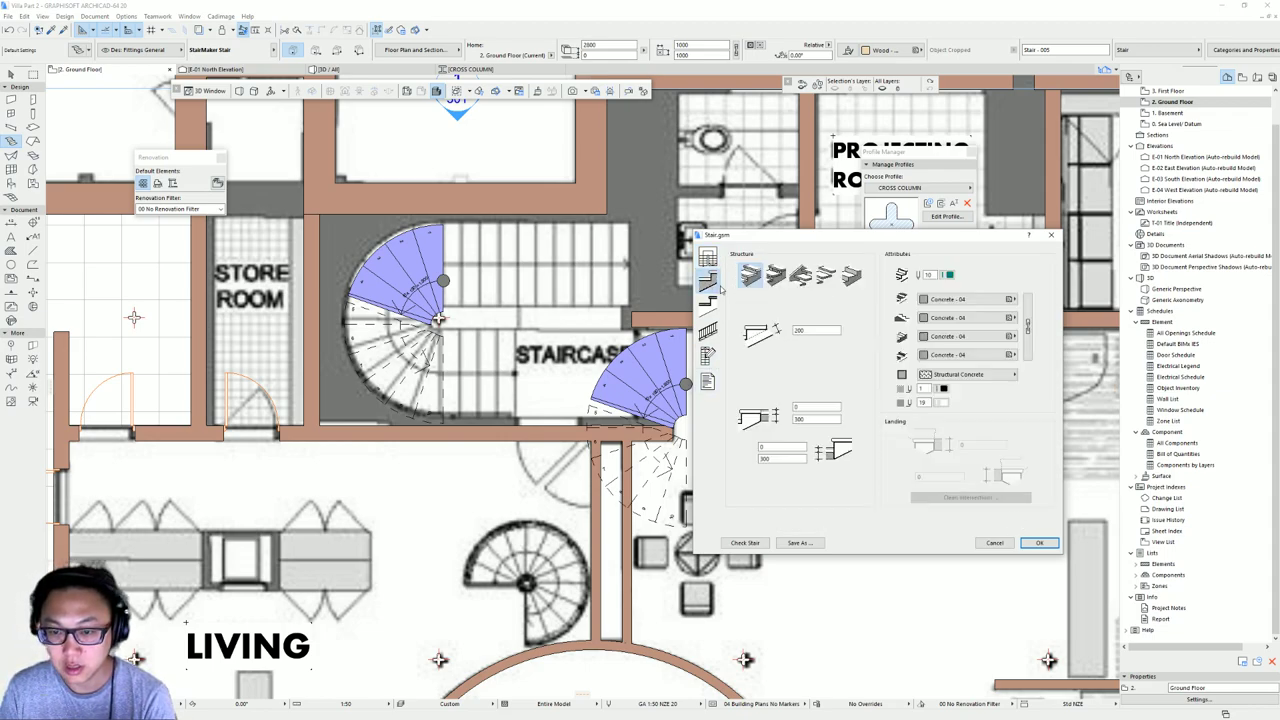
pyautogui.click(707, 330)
pyautogui.click(797, 290)
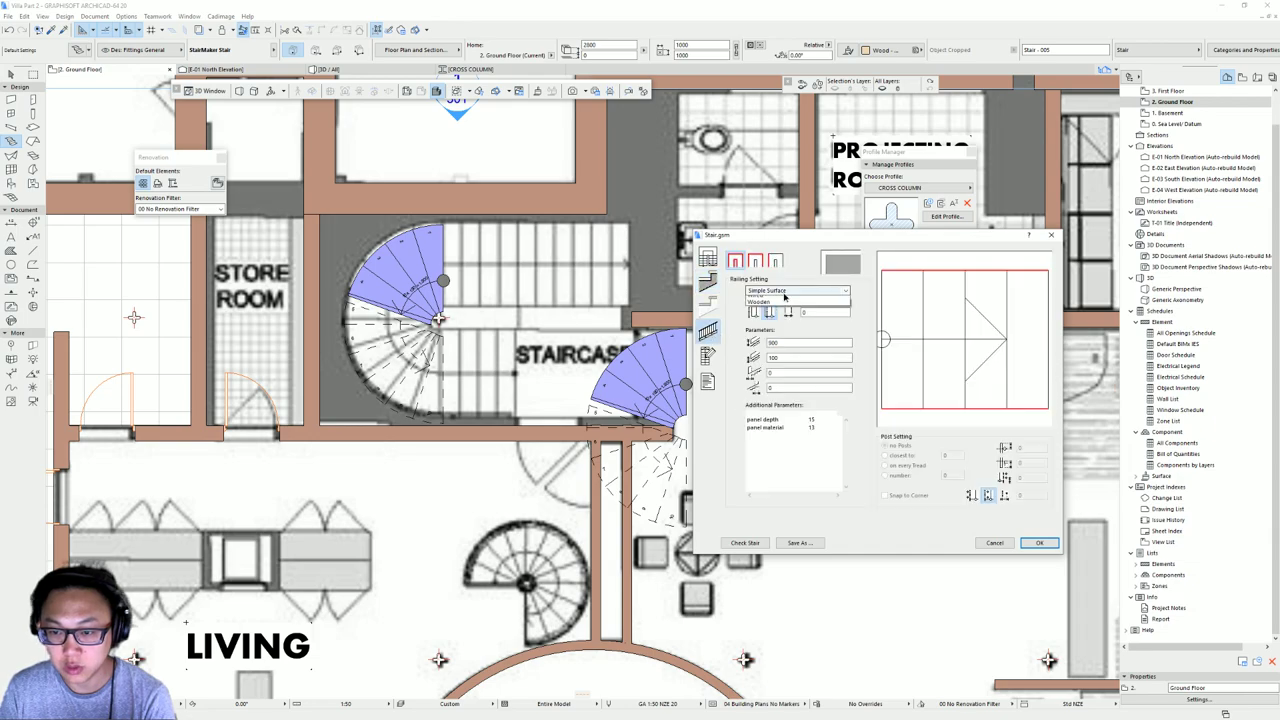
pyautogui.click(790, 291)
pyautogui.click(1039, 543)
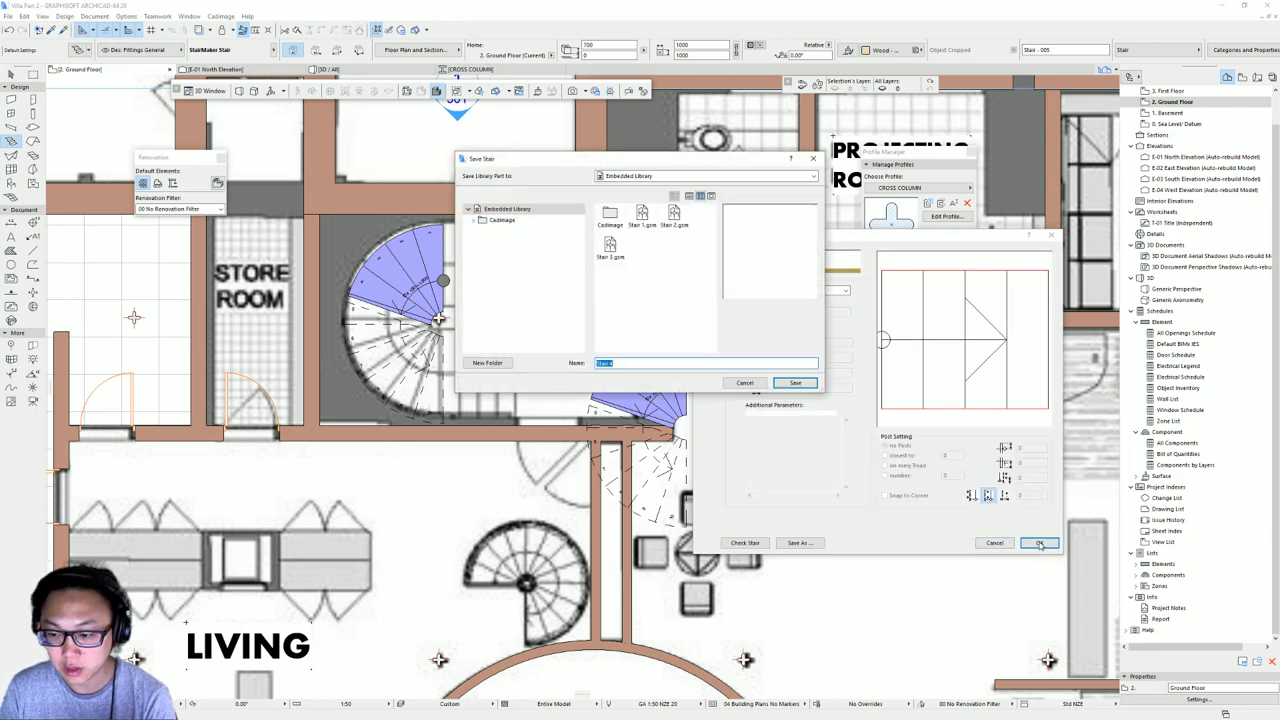
pyautogui.click(795, 383)
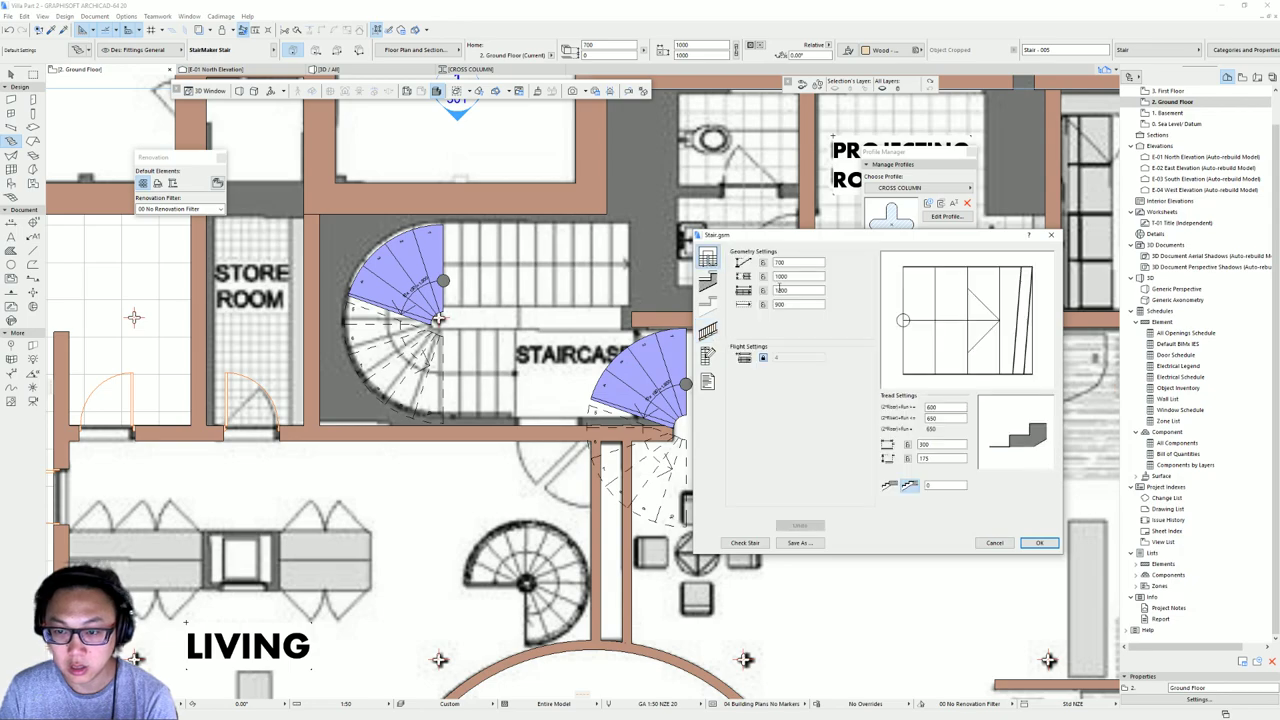
# - Set the straight stair's width to 1400 and save it in the Embedded Library
pyautogui.doubleClick(796, 277)
pyautogui.write('1')
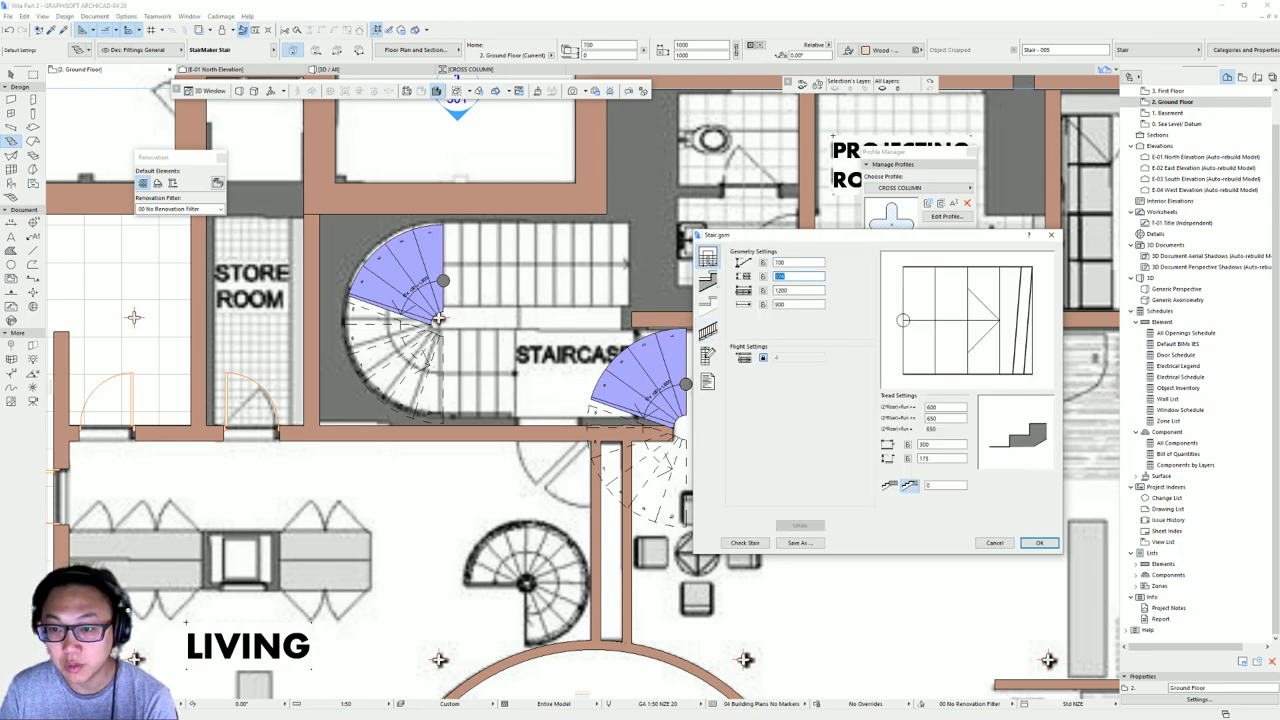
pyautogui.click(1039, 543)
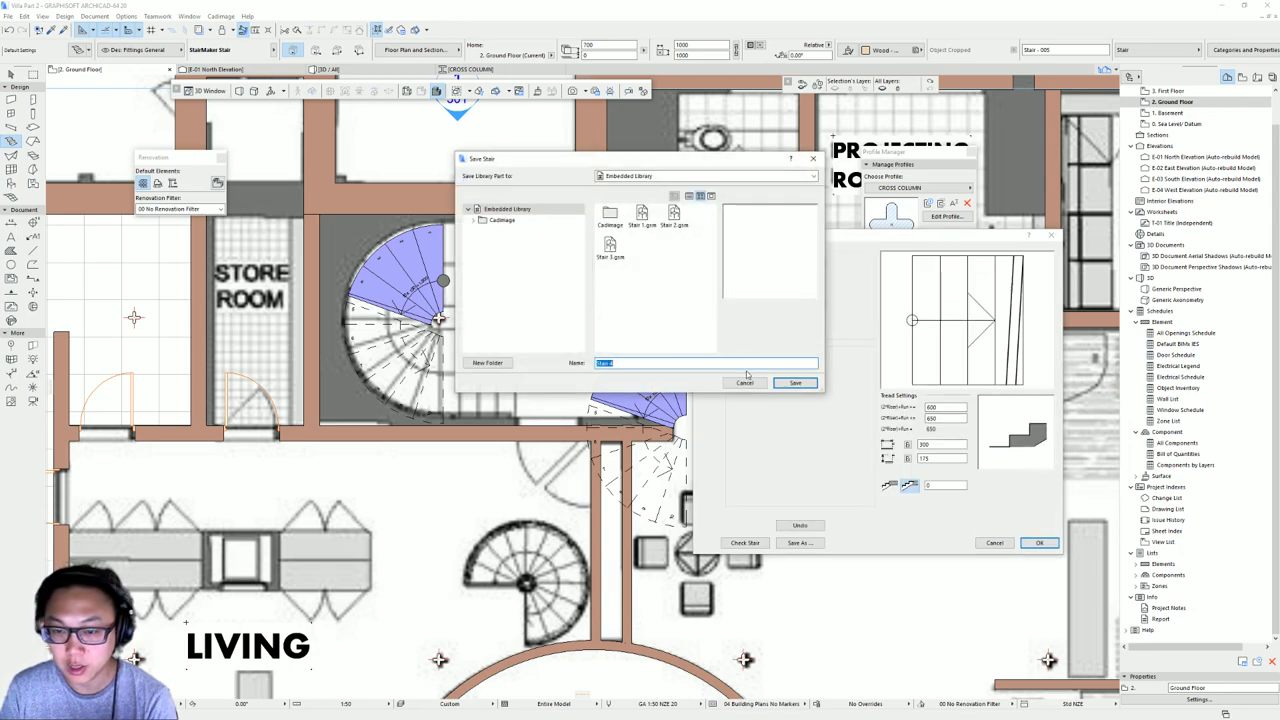
pyautogui.click(796, 383)
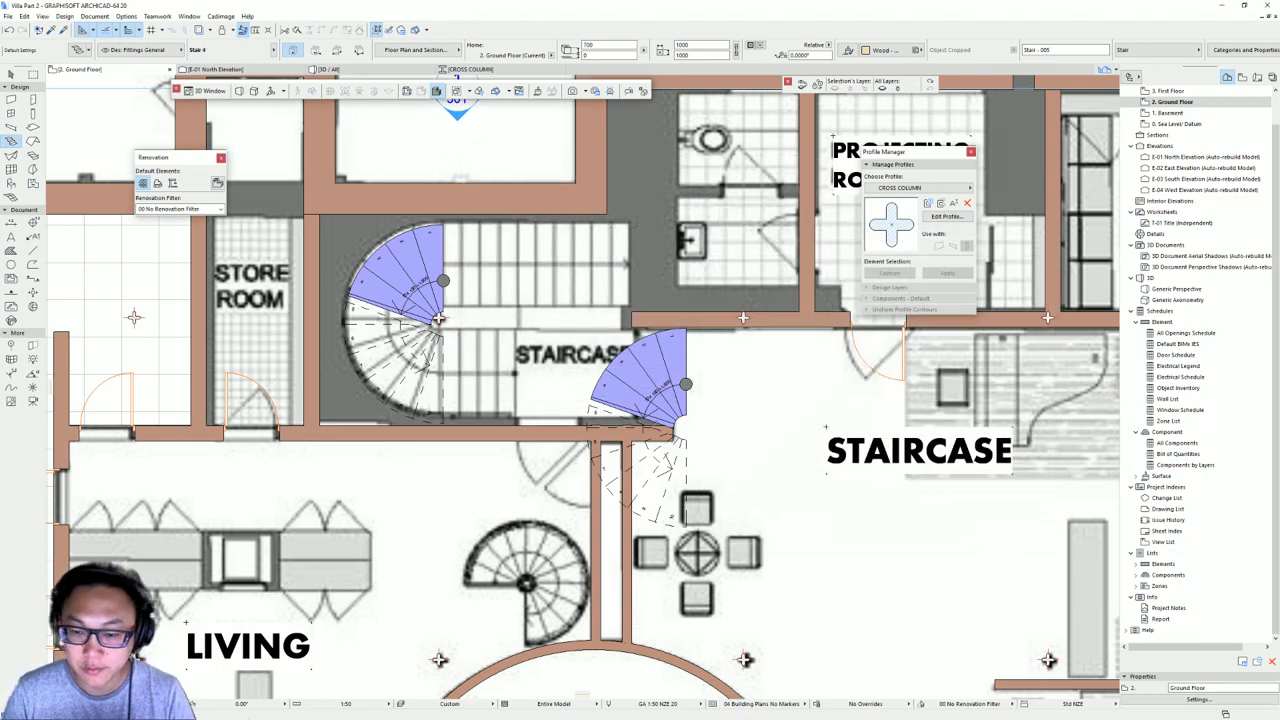
# - Place the four-riser stair near the long wall and delete the spare circular stair beside it
pyautogui.click(607, 380)
pyautogui.press('Escape')
pyautogui.click(641, 375)
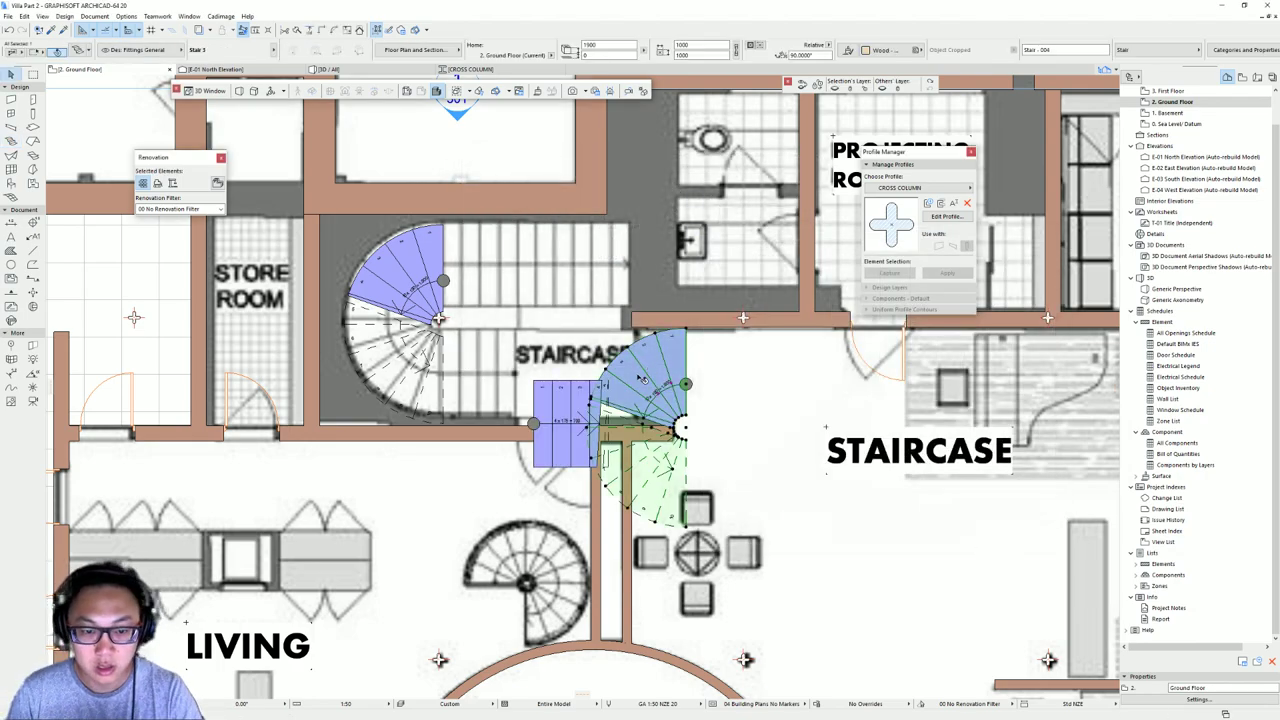
pyautogui.press('Delete')
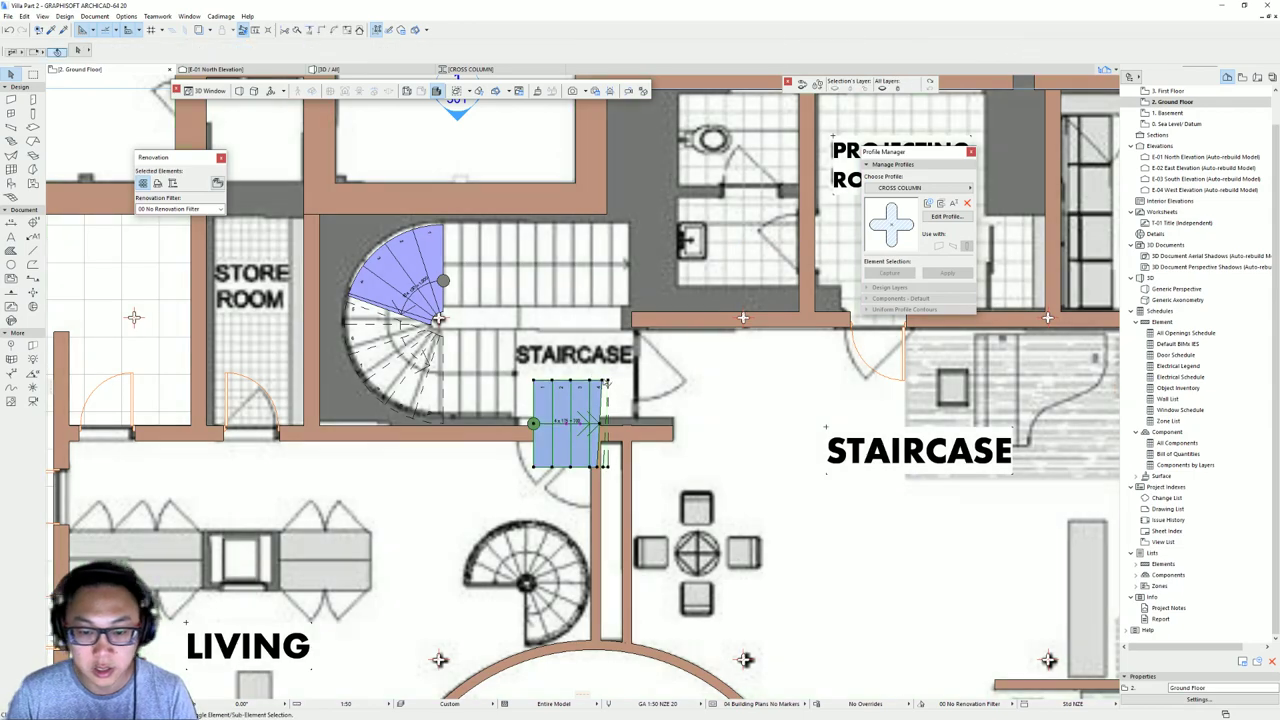
# - Mirror the four-riser stair so that it climbs toward the curved staircase
pyautogui.click(605, 381)
pyautogui.click(680, 337)
pyautogui.click(574, 384)
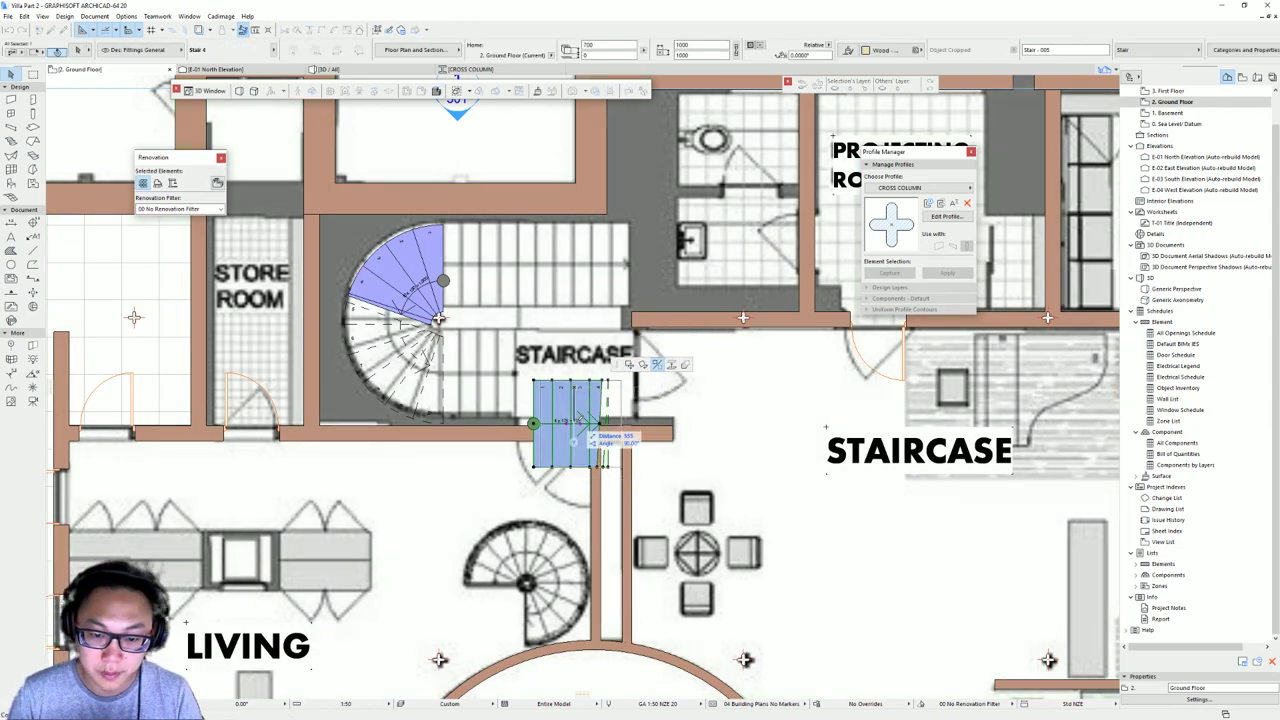
pyautogui.click(574, 426)
# - Move the four-riser stair so its far end meets the lower end of the circular stair
pyautogui.moveTo(541, 382); pyautogui.dragTo(457, 339)
pyautogui.click(457, 424)
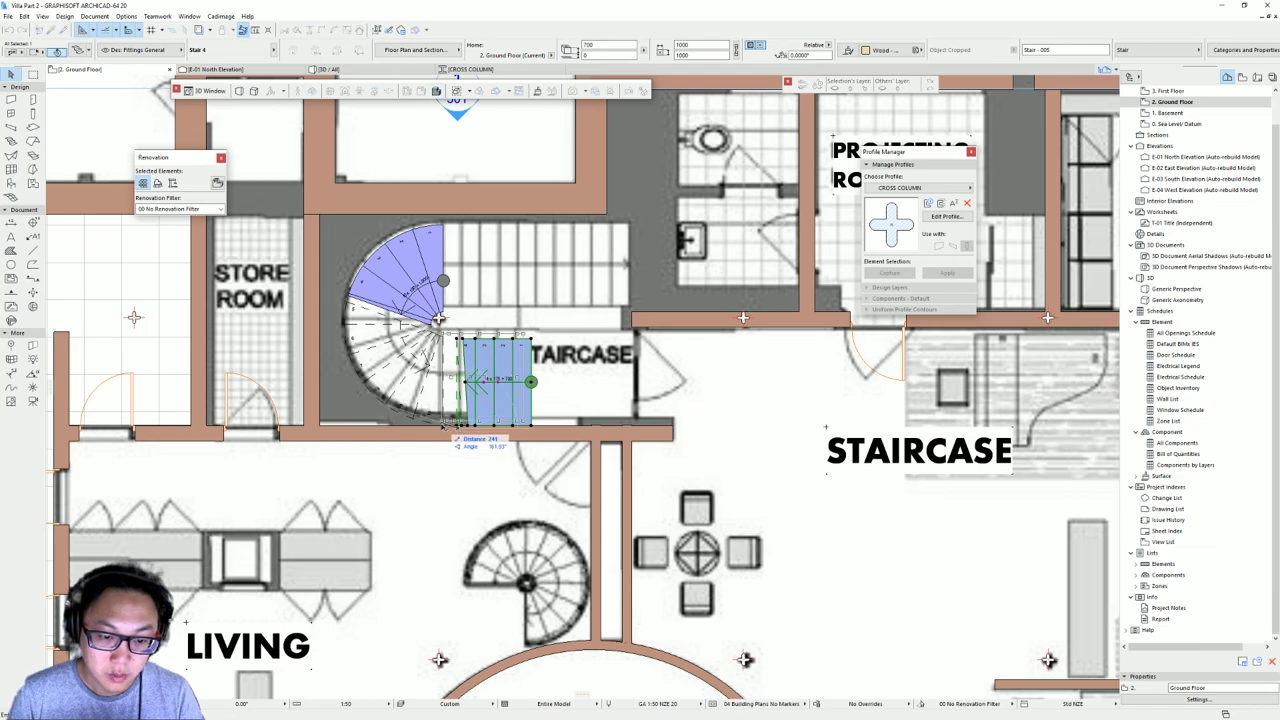
pyautogui.click(443, 421)
pyautogui.scroll(2, 496, 350)
pyautogui.scroll(3, 430, 348)
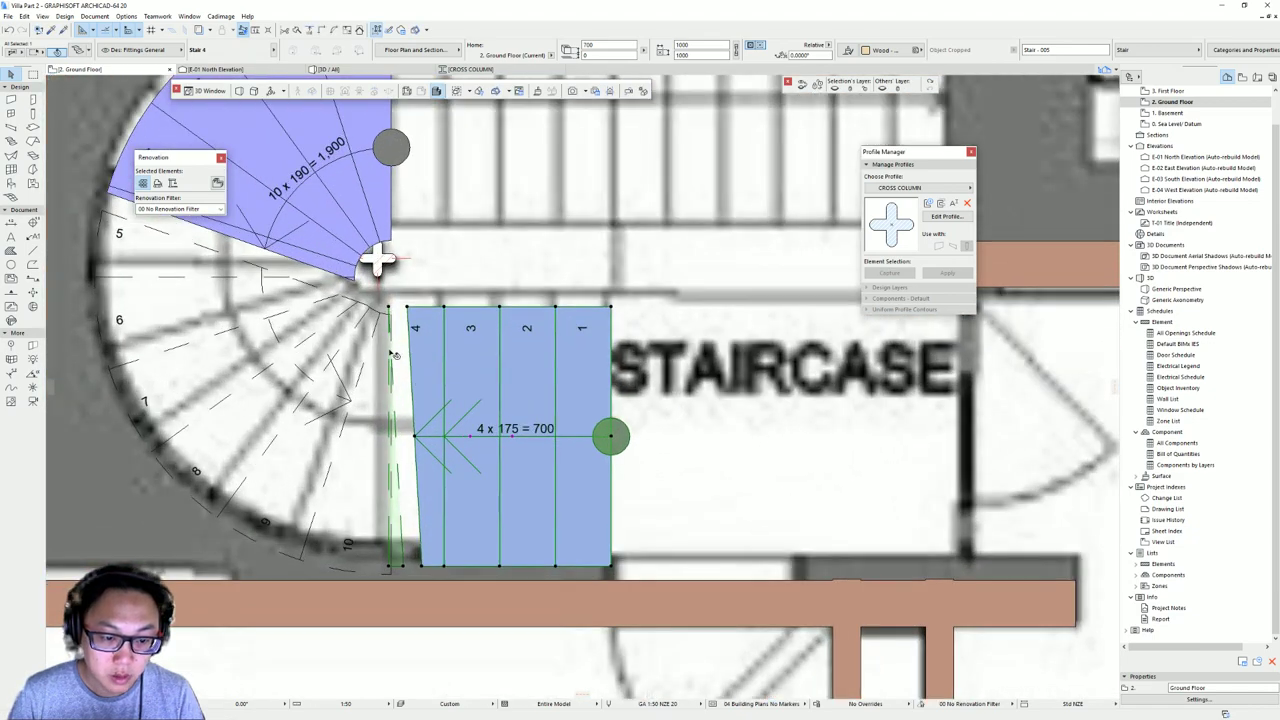
pyautogui.hotkey('ctrl', 'd')
pyautogui.click(388, 306)
pyautogui.click(391, 315)
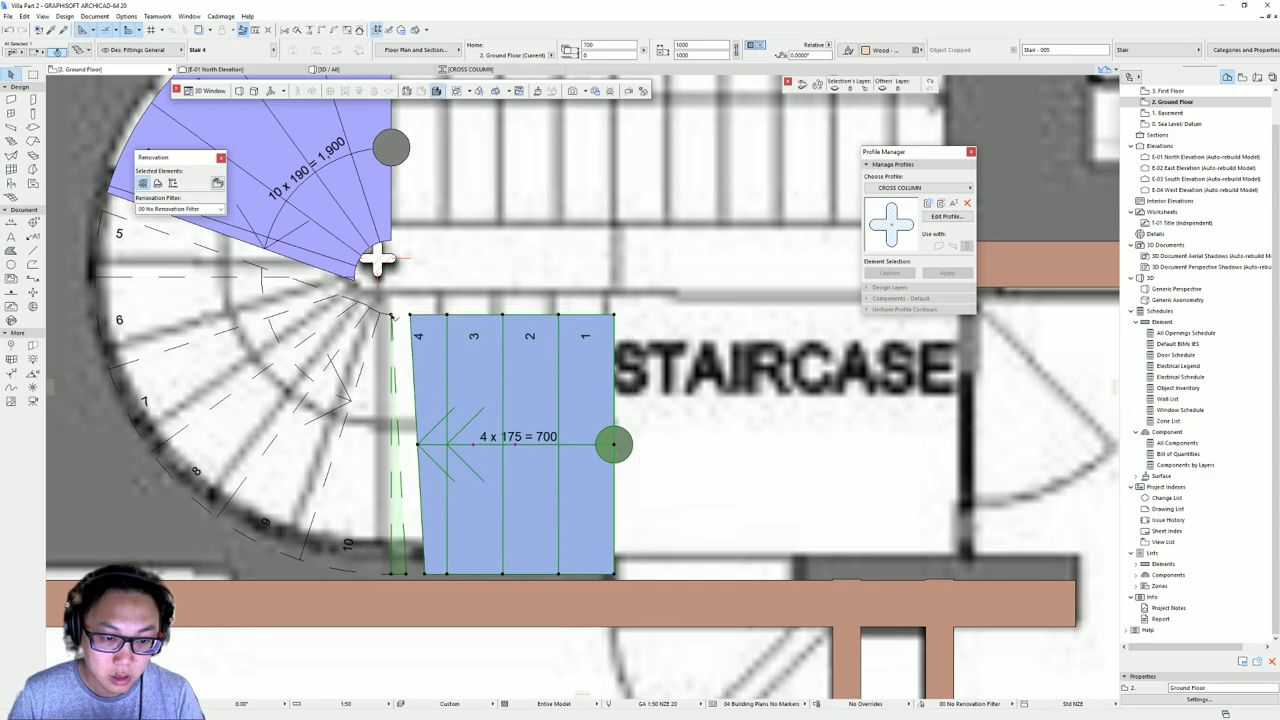
pyautogui.scroll(-3, 380, 257)
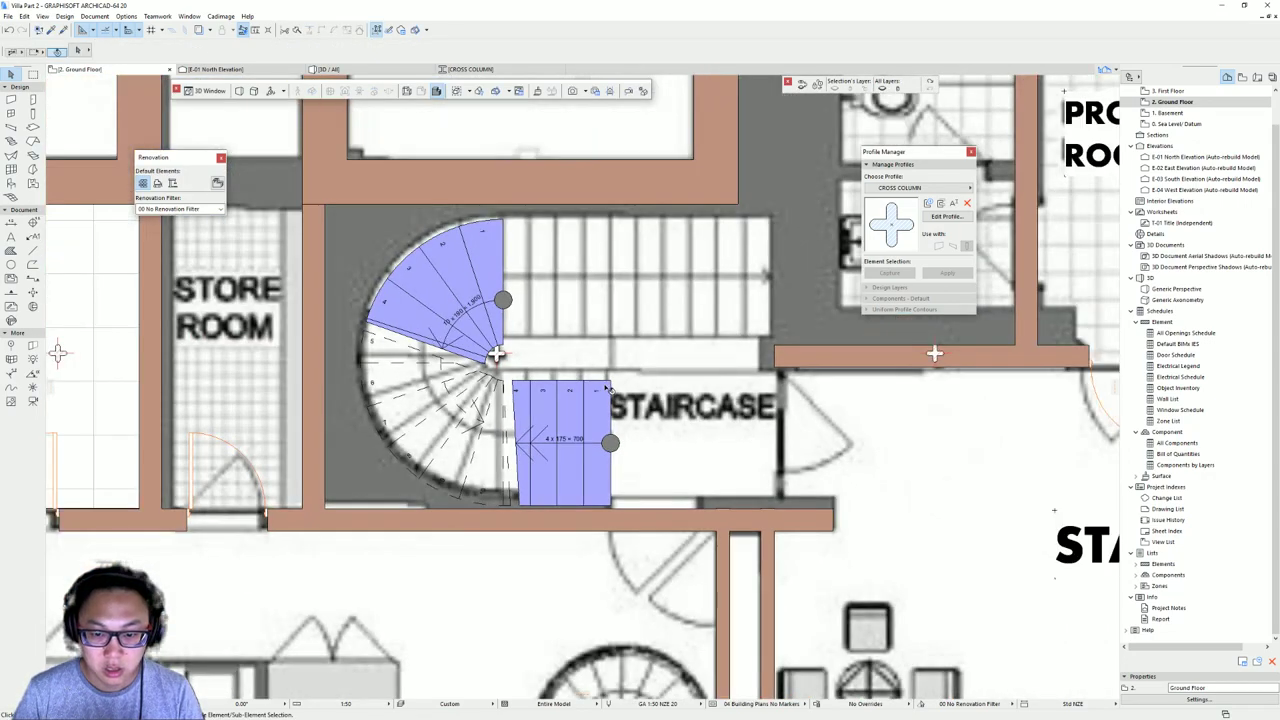
# - Measure the length of the reference staircase's upper straight flight
pyautogui.moveTo(612, 376); pyautogui.dragTo(552, 402, button='middle')
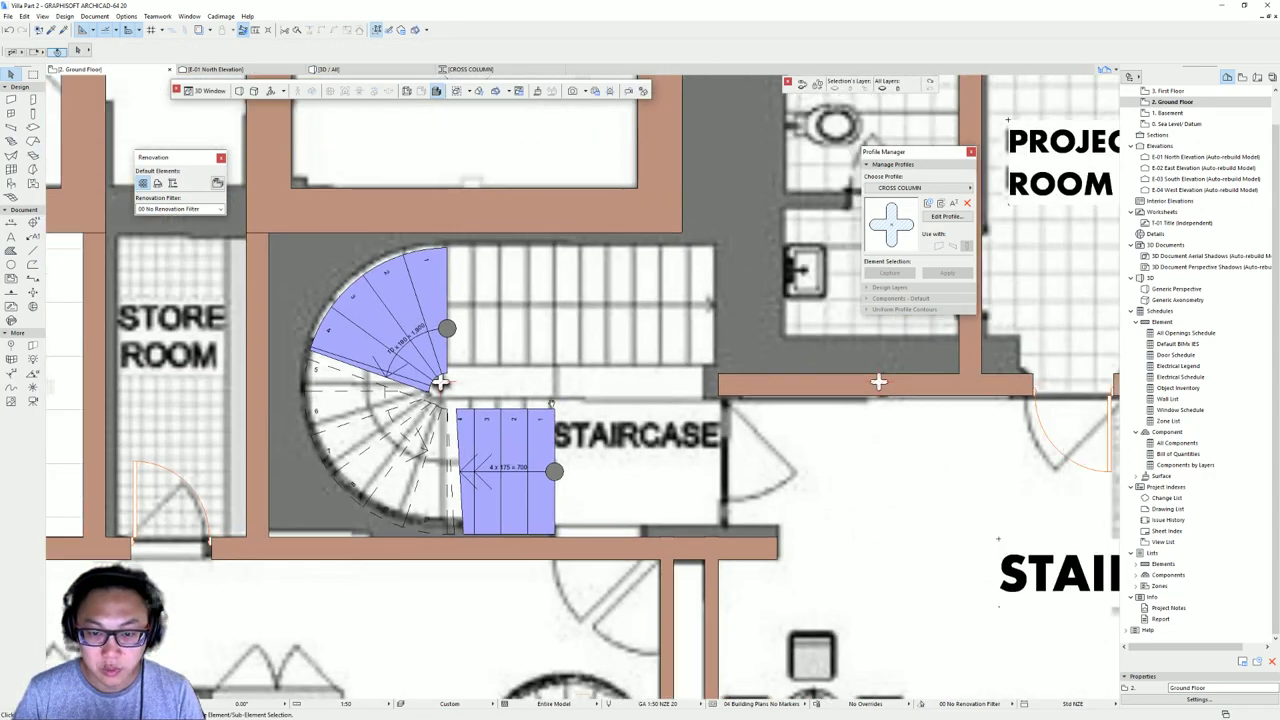
pyautogui.press('m')
pyautogui.click(447, 374)
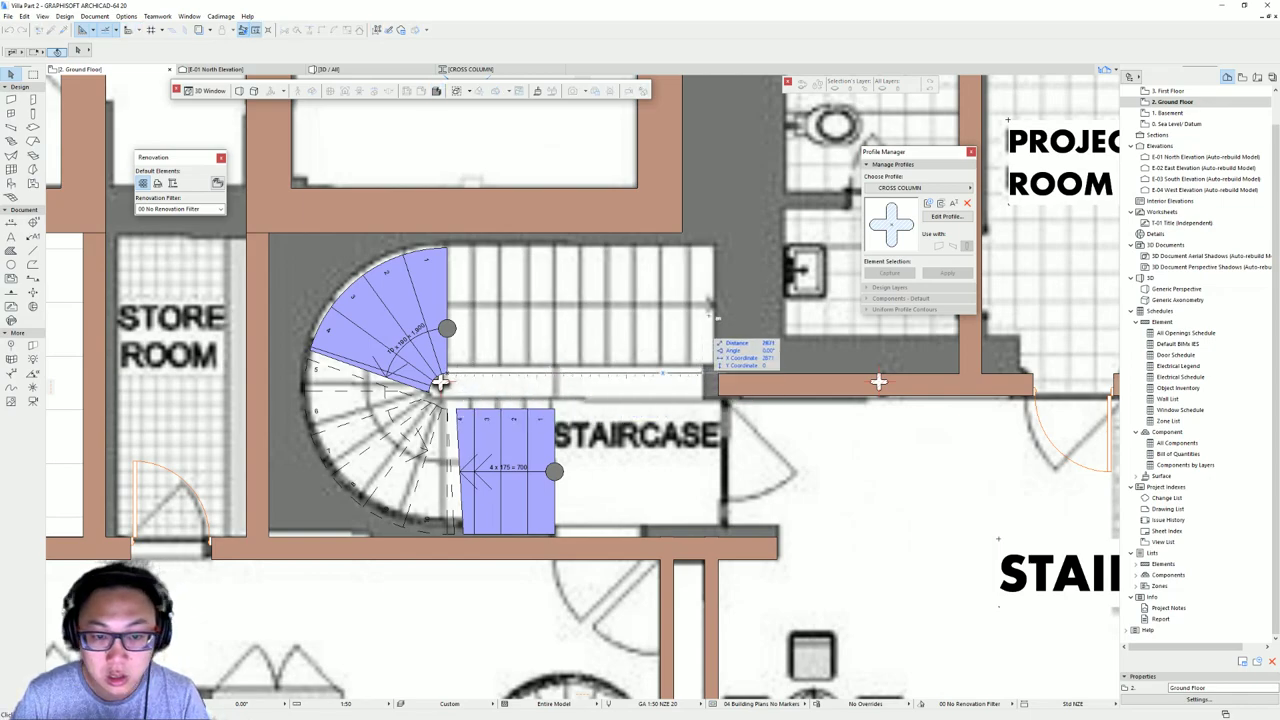
pyautogui.press('Escape')
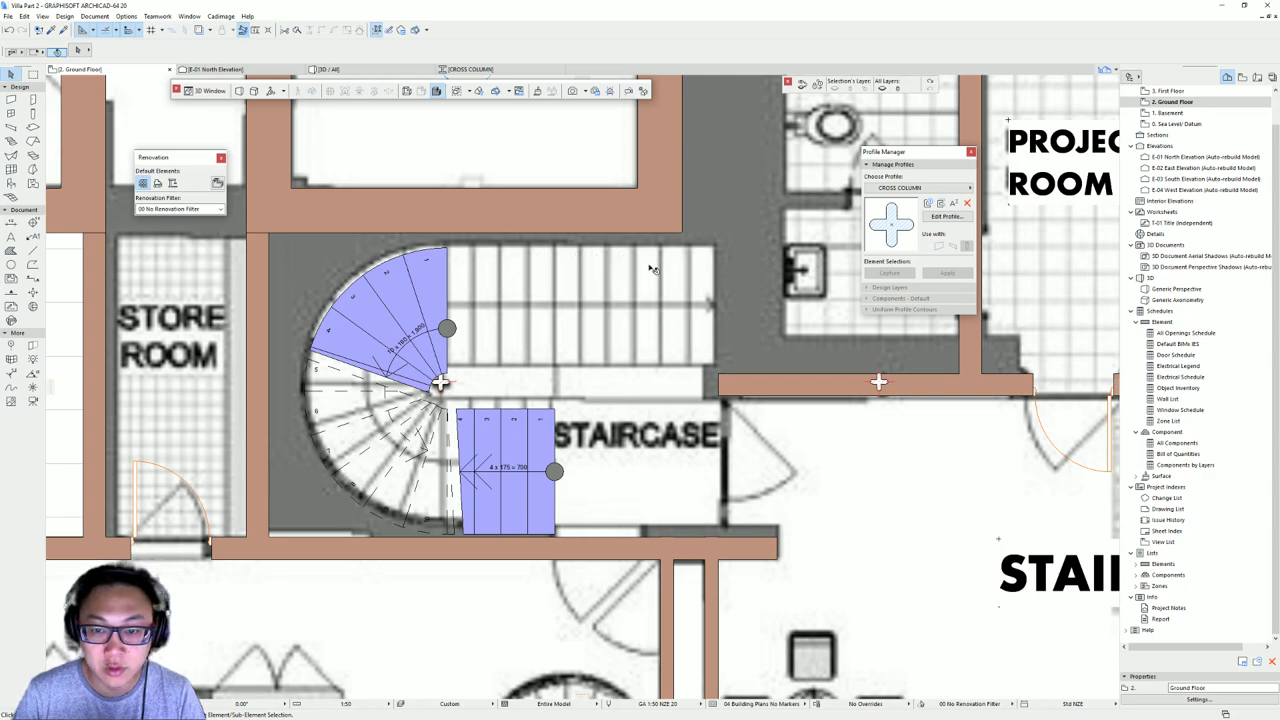
# - Place a copy of the four-riser stair further along the long wall, toward the staircase door
pyautogui.click(483, 502)
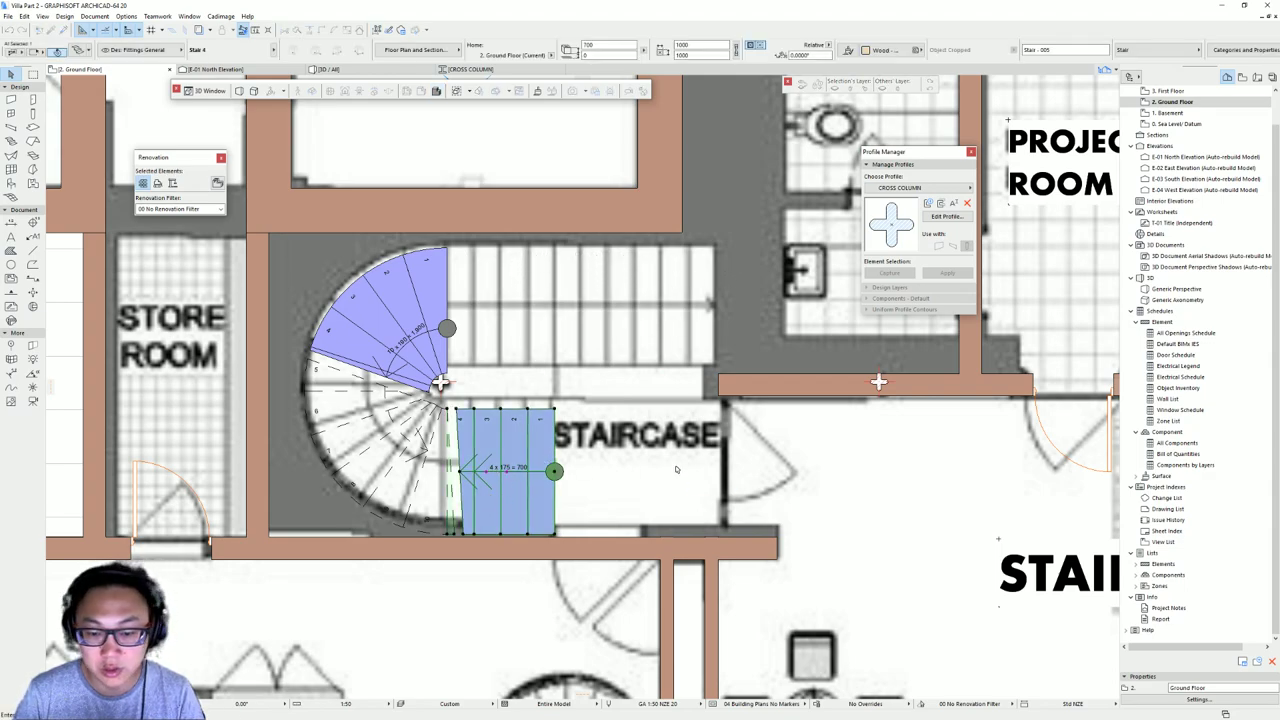
pyautogui.hotkey('ctrl', 'shift', 'd')
pyautogui.click(537, 473)
pyautogui.click(681, 478)
# - Open the copied stair for editing as a selected instance only, saving it as a separate library part
pyautogui.hotkey('ctrl', 't')
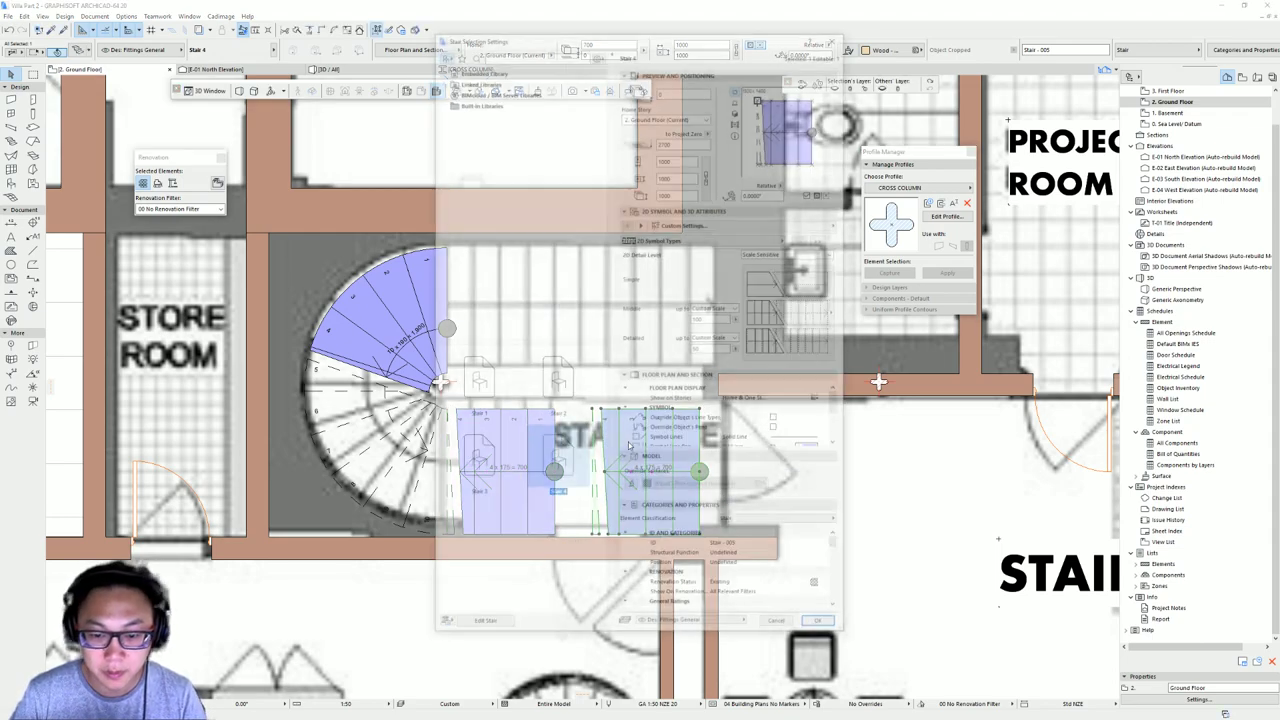
pyautogui.click(484, 630)
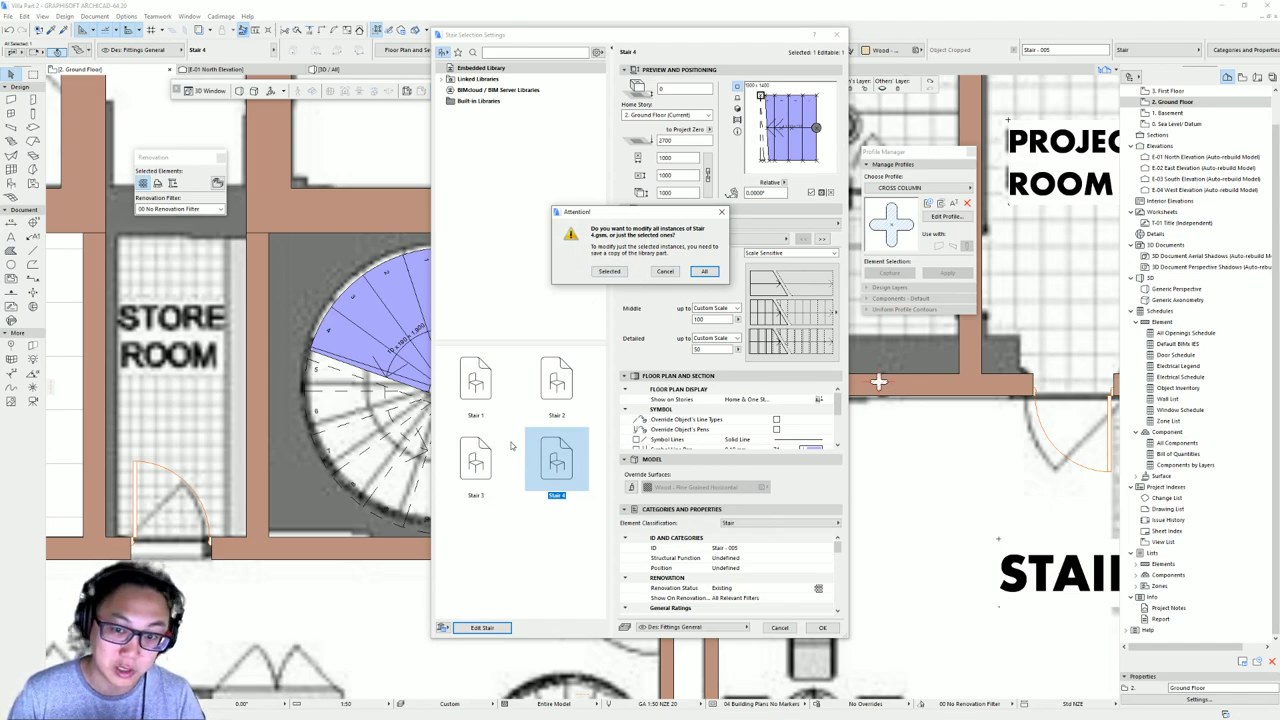
pyautogui.click(610, 272)
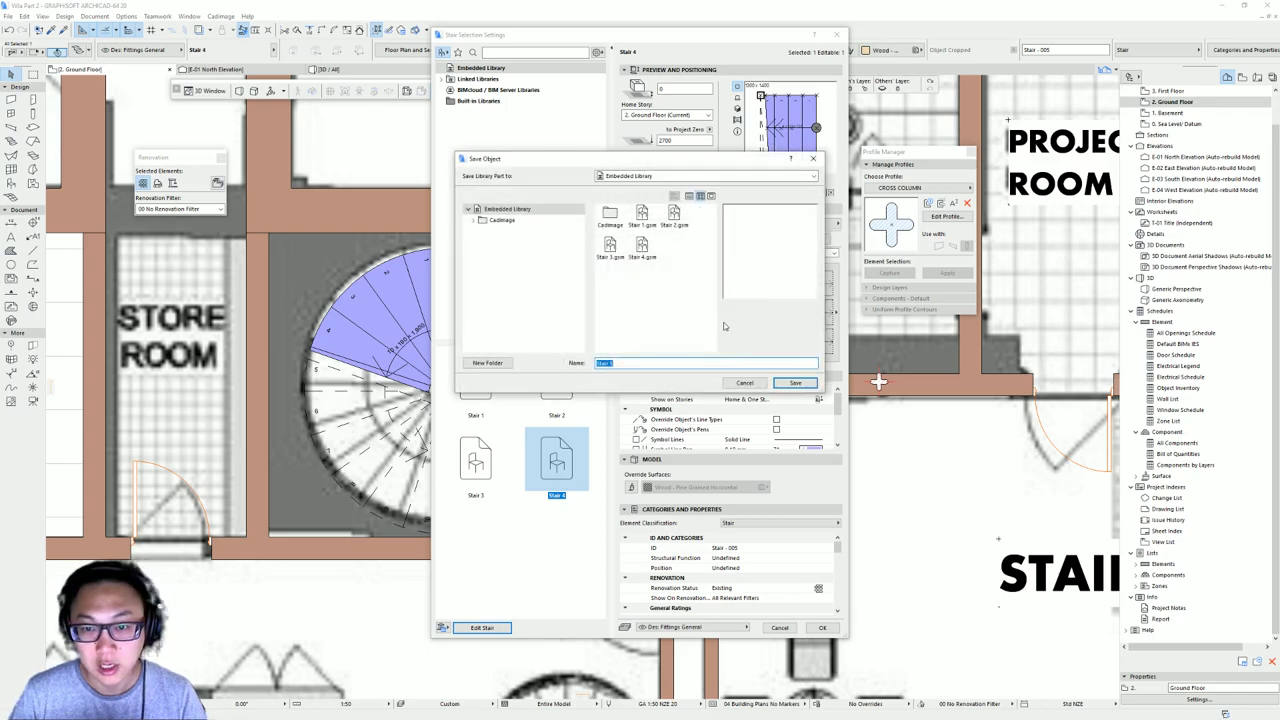
pyautogui.click(793, 386)
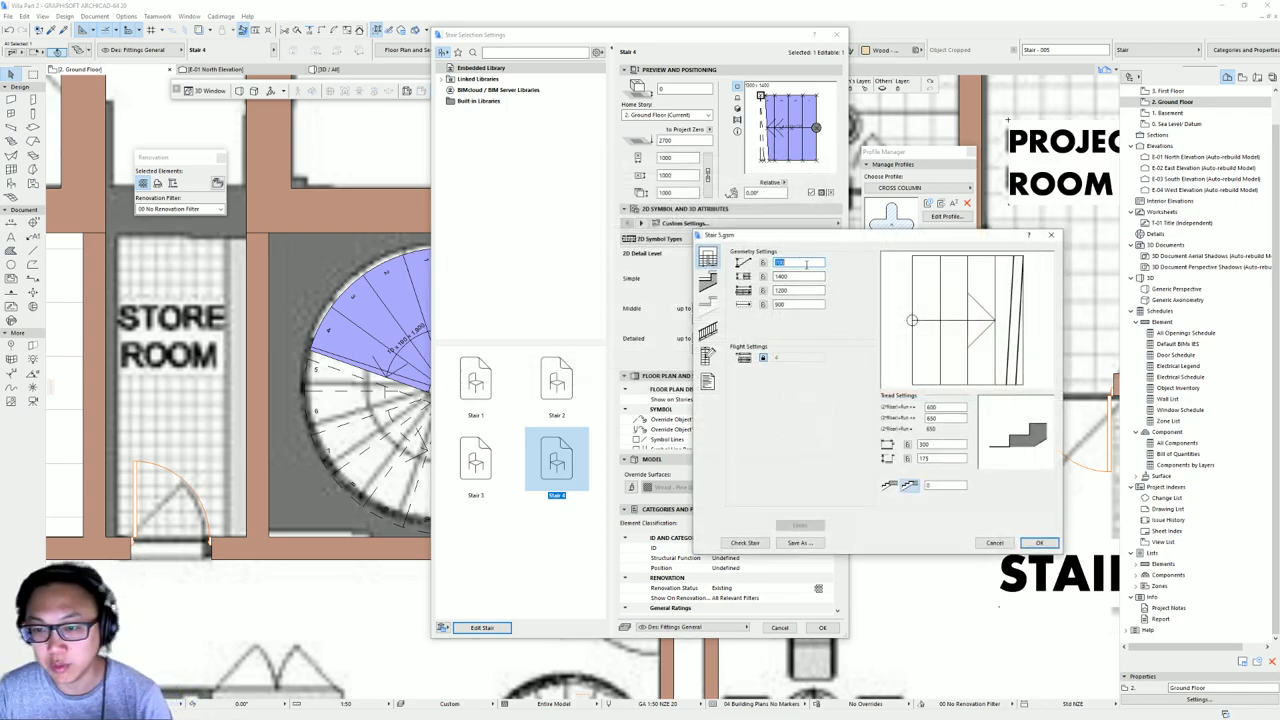
# - Set the copied stair to 10 locked risers with a flight length of 3000, and apply the changes
pyautogui.click(786, 357)
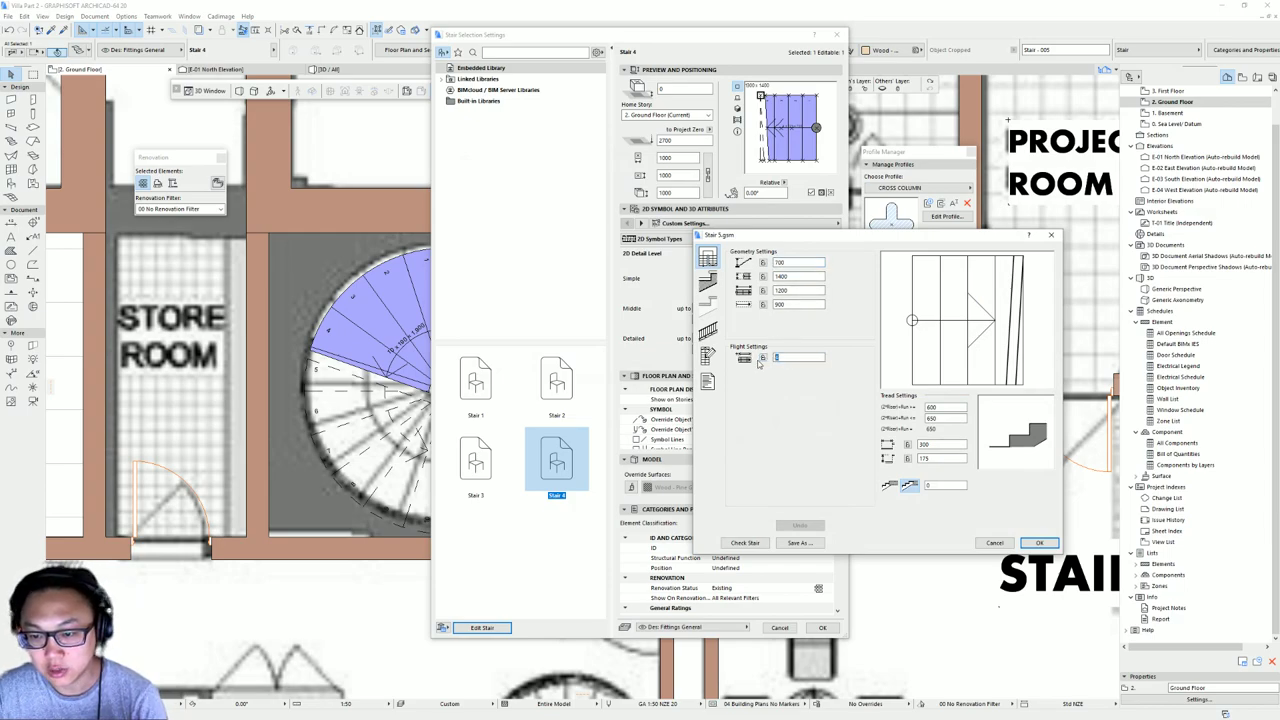
pyautogui.write('10')
pyautogui.press('Return')
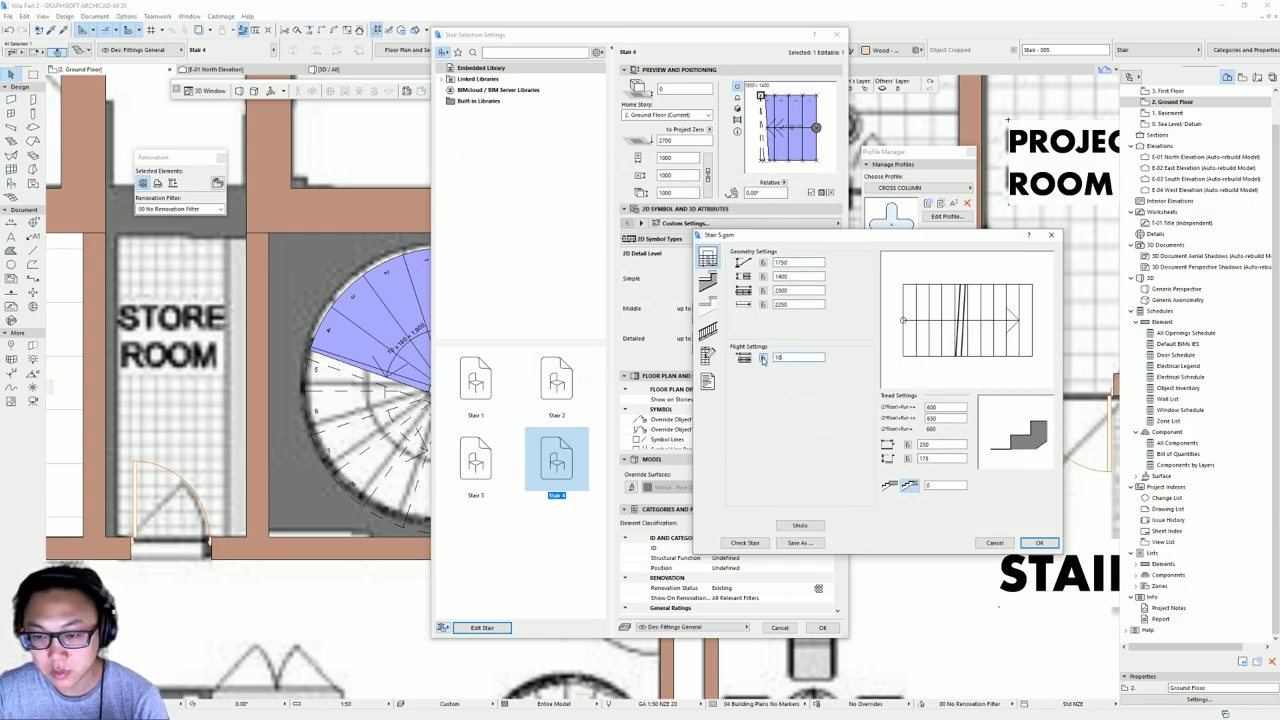
pyautogui.click(763, 358)
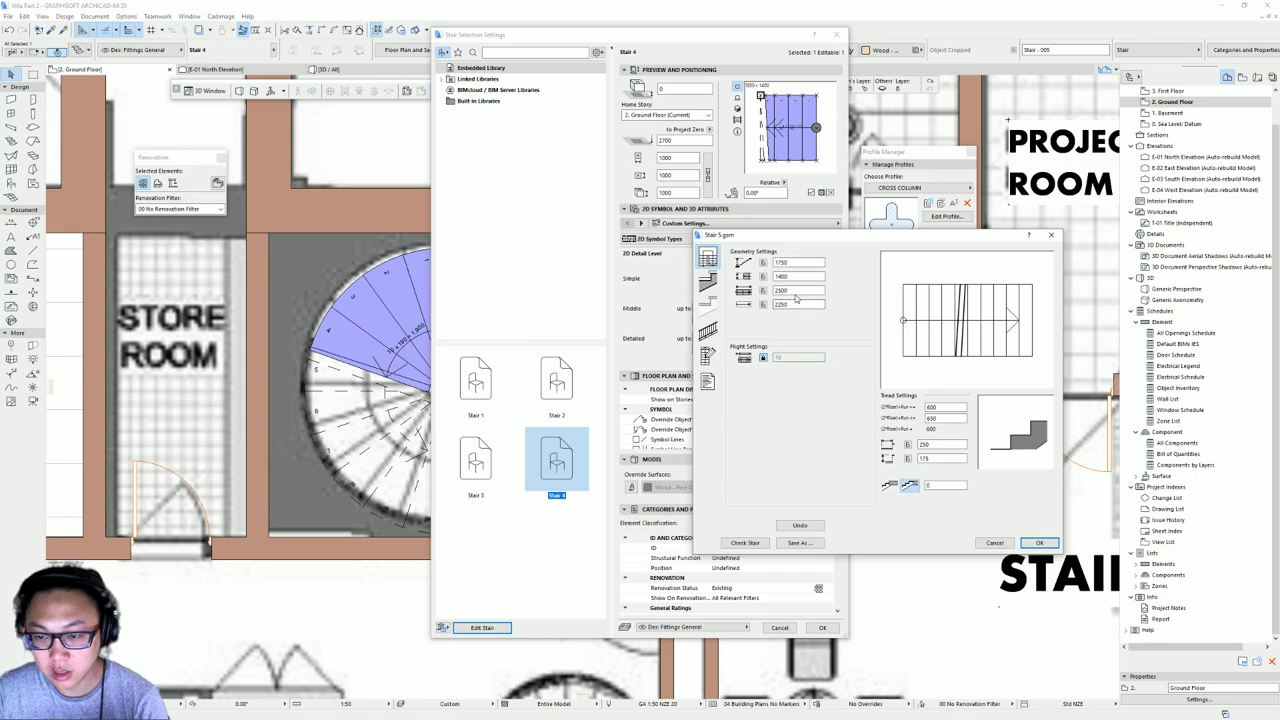
pyautogui.click(785, 290)
pyautogui.write('3')
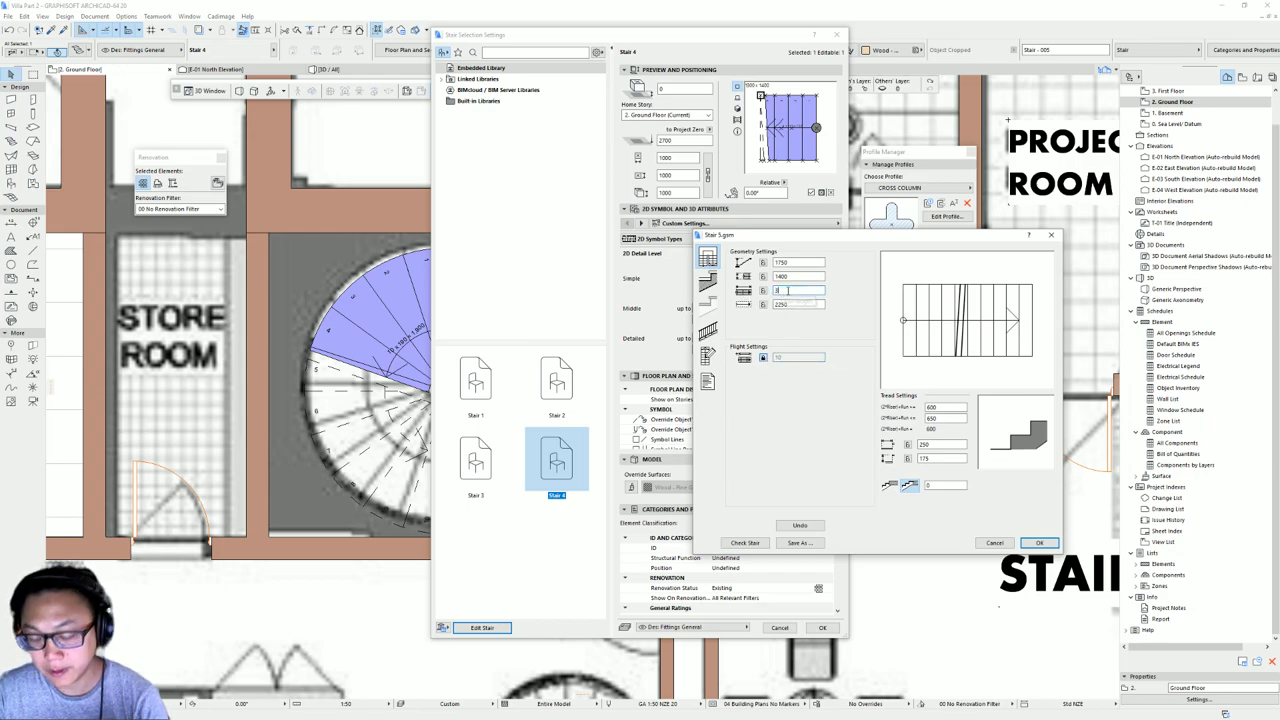
pyautogui.write('000')
pyautogui.press('Return')
pyautogui.click(1038, 543)
pyautogui.press('Return')
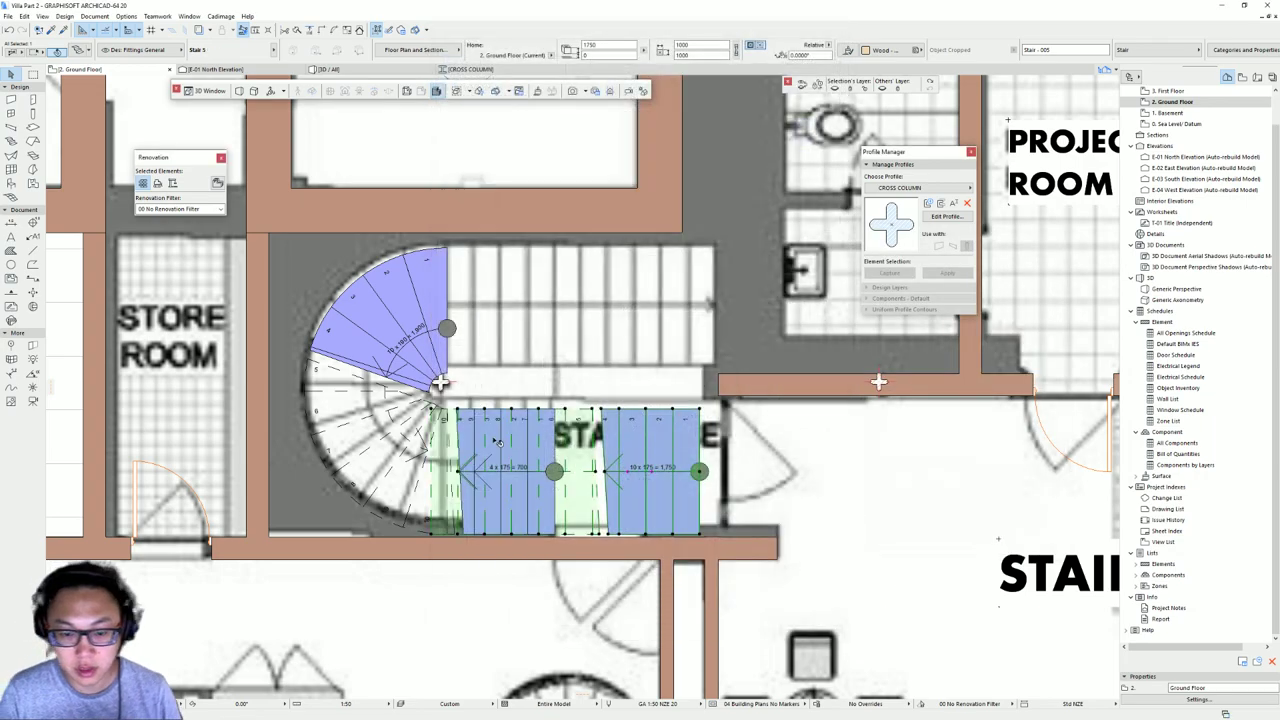
# - Mirror the ten-riser stair so that it climbs away from the circular stair
pyautogui.click(709, 424)
pyautogui.click(699, 409)
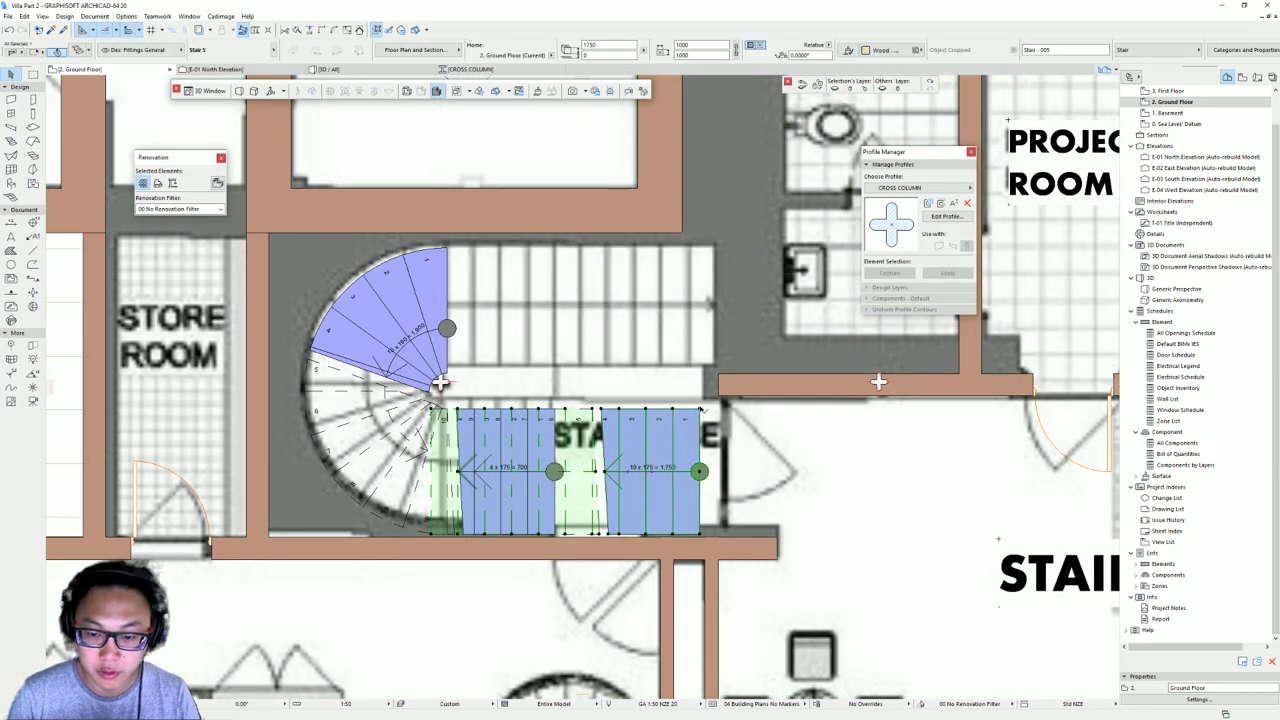
pyautogui.click(699, 409)
pyautogui.click(670, 457)
pyautogui.click(671, 474)
# - Move the ten-riser stair over the reference's upper flight, starting at the upper end of the circular stair
pyautogui.hotkey('ctrl', 'd')
pyautogui.click(639, 409)
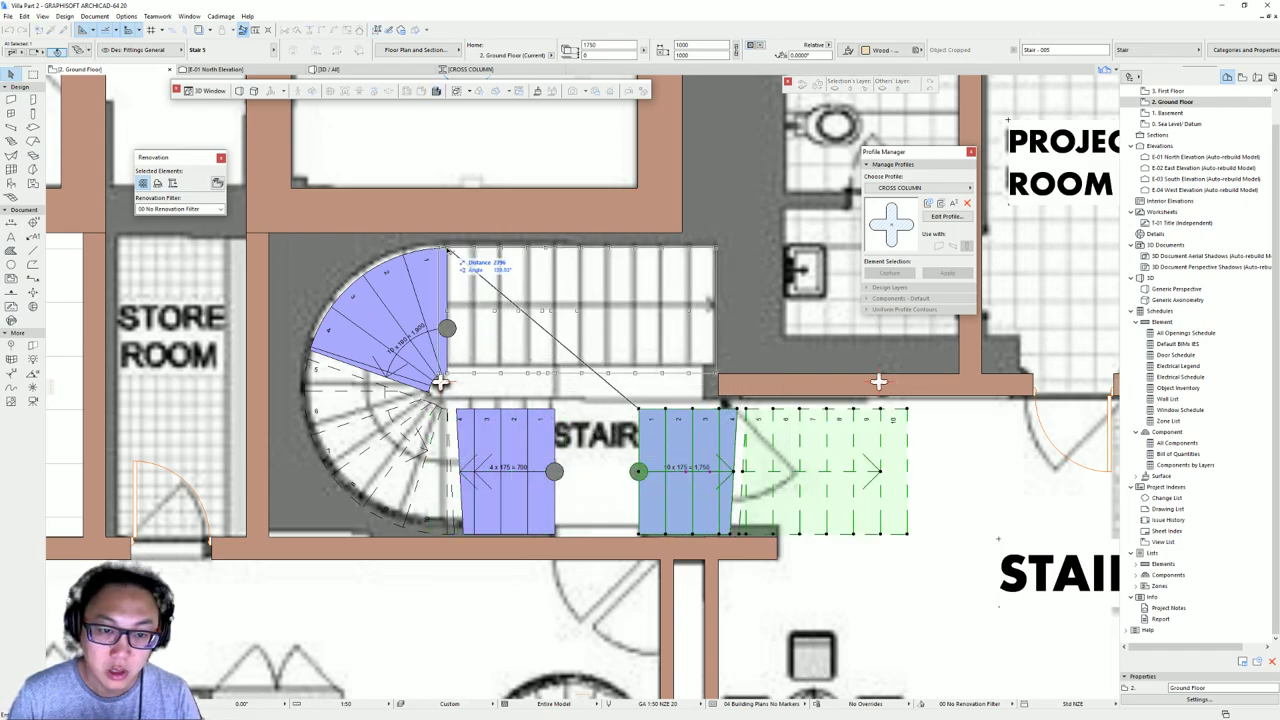
pyautogui.click(455, 265)
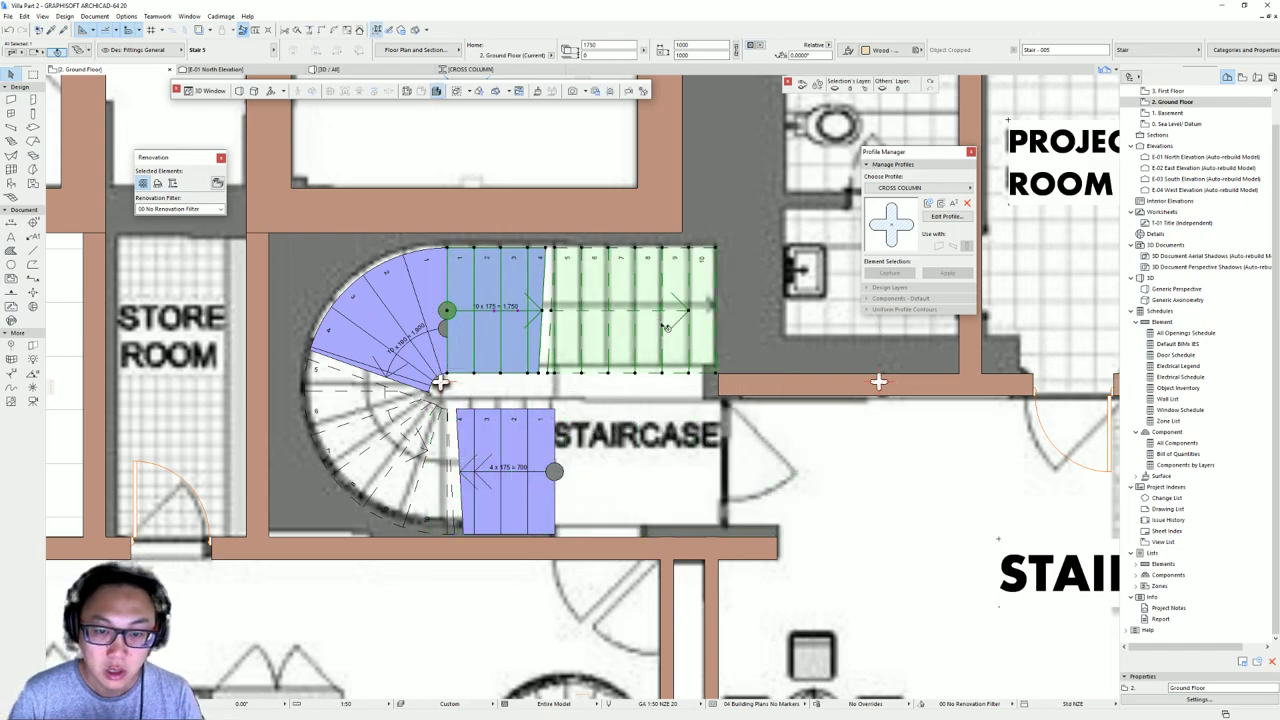
# - Select the four-riser flight, the circular stair and the ten-riser flight together
pyautogui.click(495, 450)
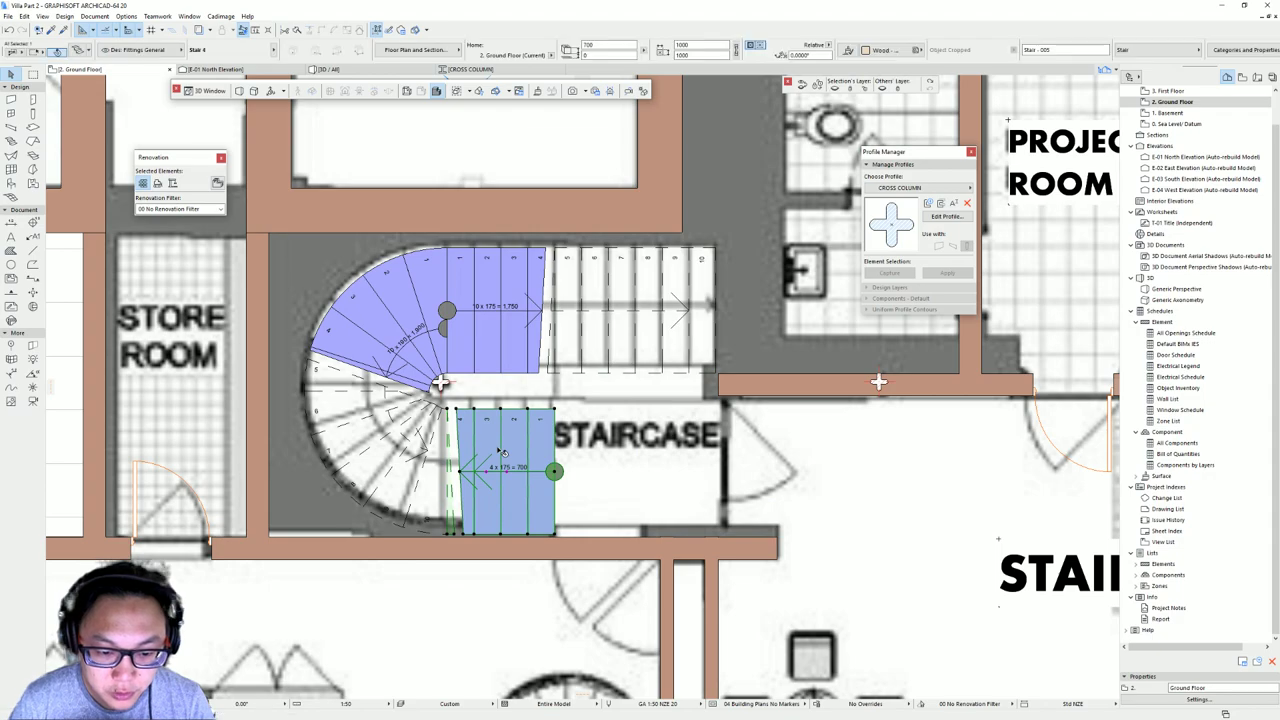
pyautogui.keyDown('shift'); pyautogui.click(435, 378); pyautogui.keyUp('shift')
pyautogui.keyDown('shift'); pyautogui.click(515, 342); pyautogui.keyUp('shift')
pyautogui.scroll(-2, 521, 447)
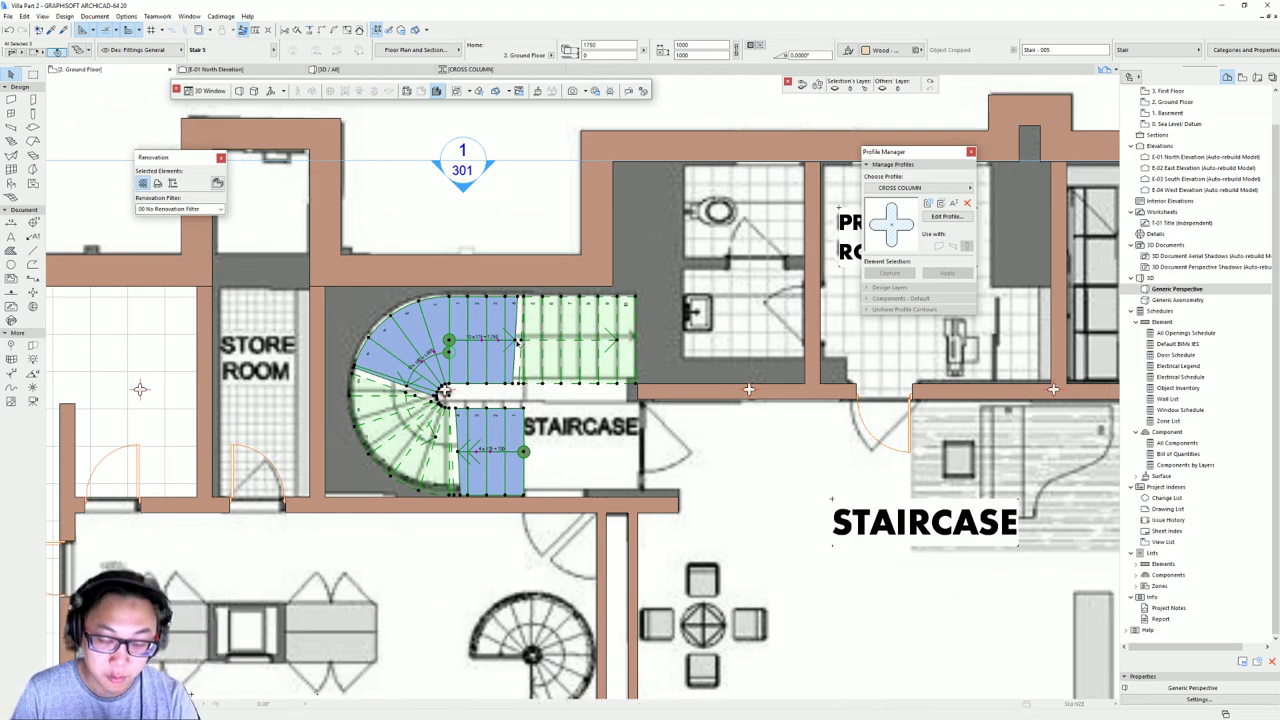
# - Inspect the selected stair flights in 3D from above and from the side, and return to the ground floor plan
pyautogui.press('F5')
pyautogui.scroll(5, 514, 271)
pyautogui.keyDown('shift'); pyautogui.moveTo(533, 292); pyautogui.dragTo(521, 374, button='middle'); pyautogui.keyUp('shift')
pyautogui.keyDown('shift'); pyautogui.moveTo(487, 302); pyautogui.dragTo(425, 480, button='middle'); pyautogui.keyUp('shift')
pyautogui.click(515, 303)
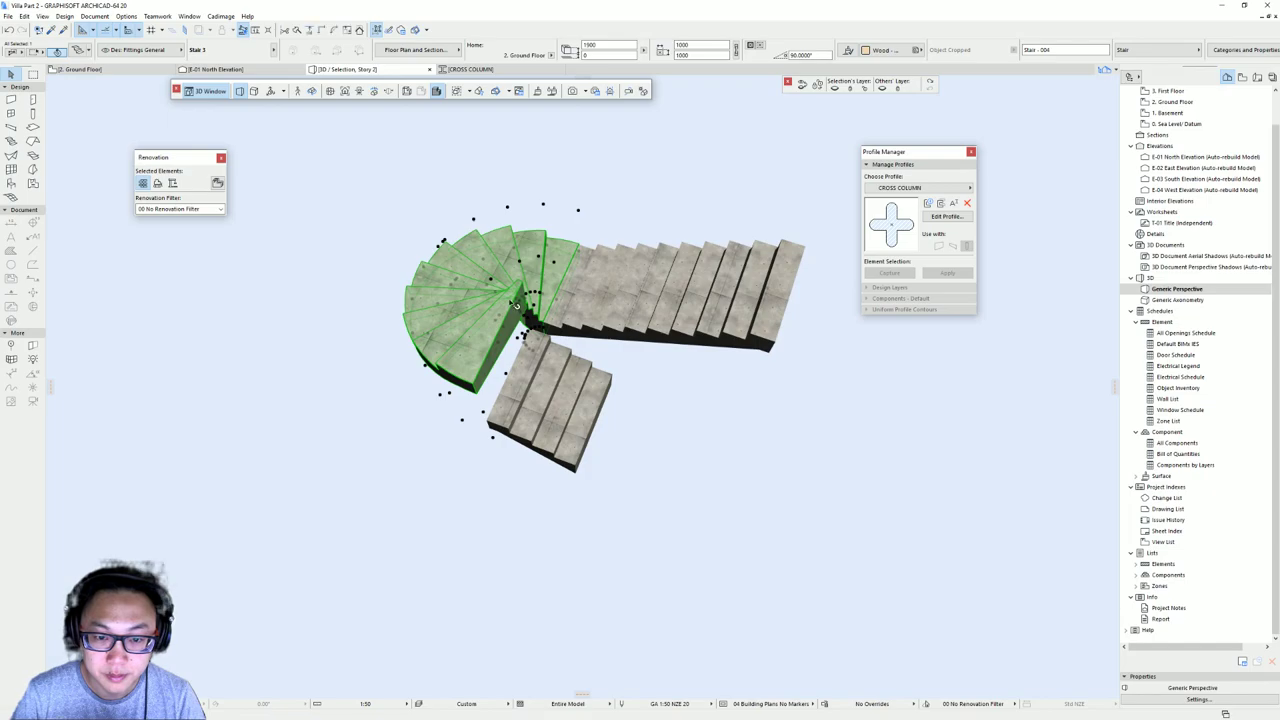
pyautogui.keyDown('shift'); pyautogui.moveTo(440, 245); pyautogui.dragTo(654, 190, button='middle'); pyautogui.keyUp('shift')
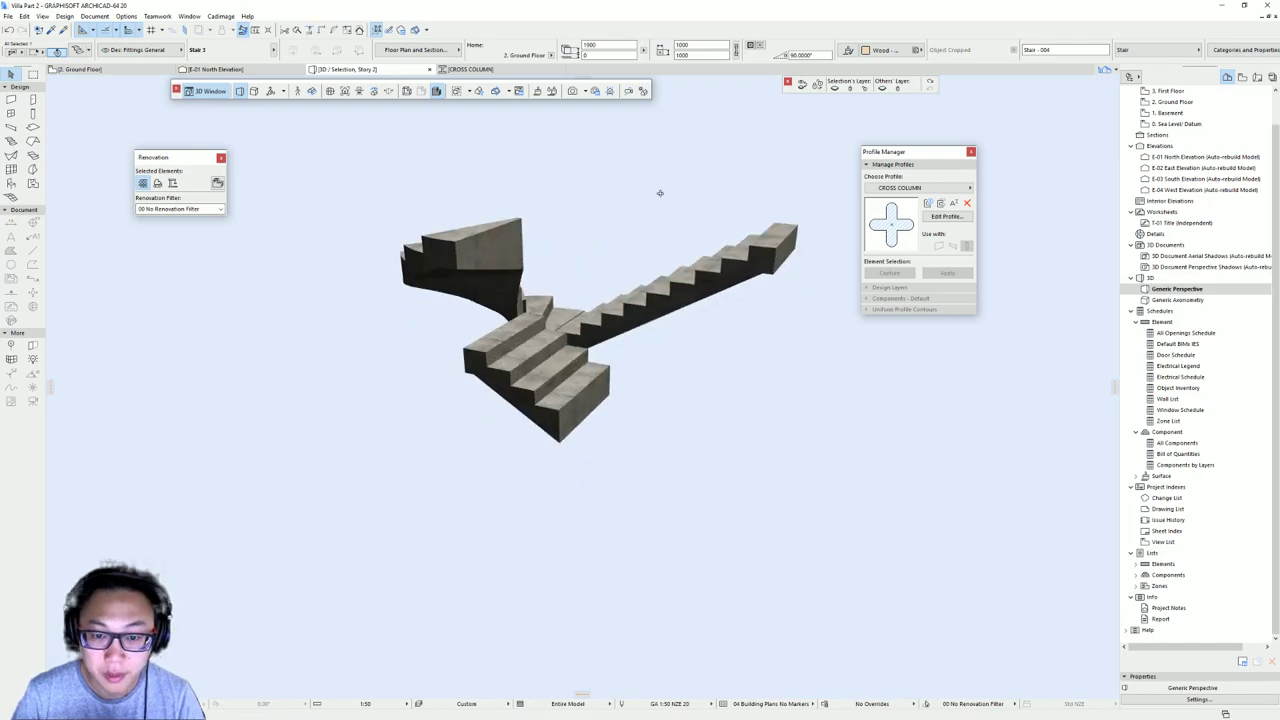
pyautogui.click(632, 312)
pyautogui.press('F2')
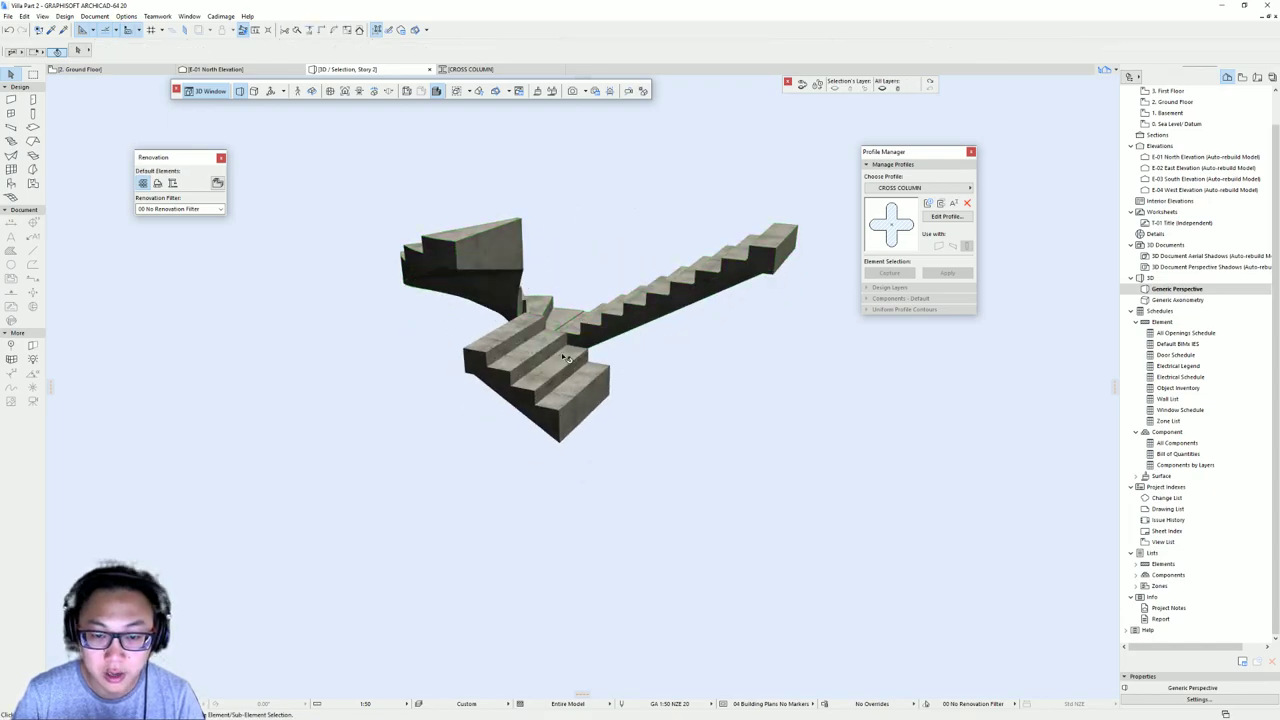
# - Mirror the curved stair about a horizontal axis through its inner centre so that it starts beside the lower straight flight
pyautogui.click(437, 402)
pyautogui.scroll(4, 431, 409)
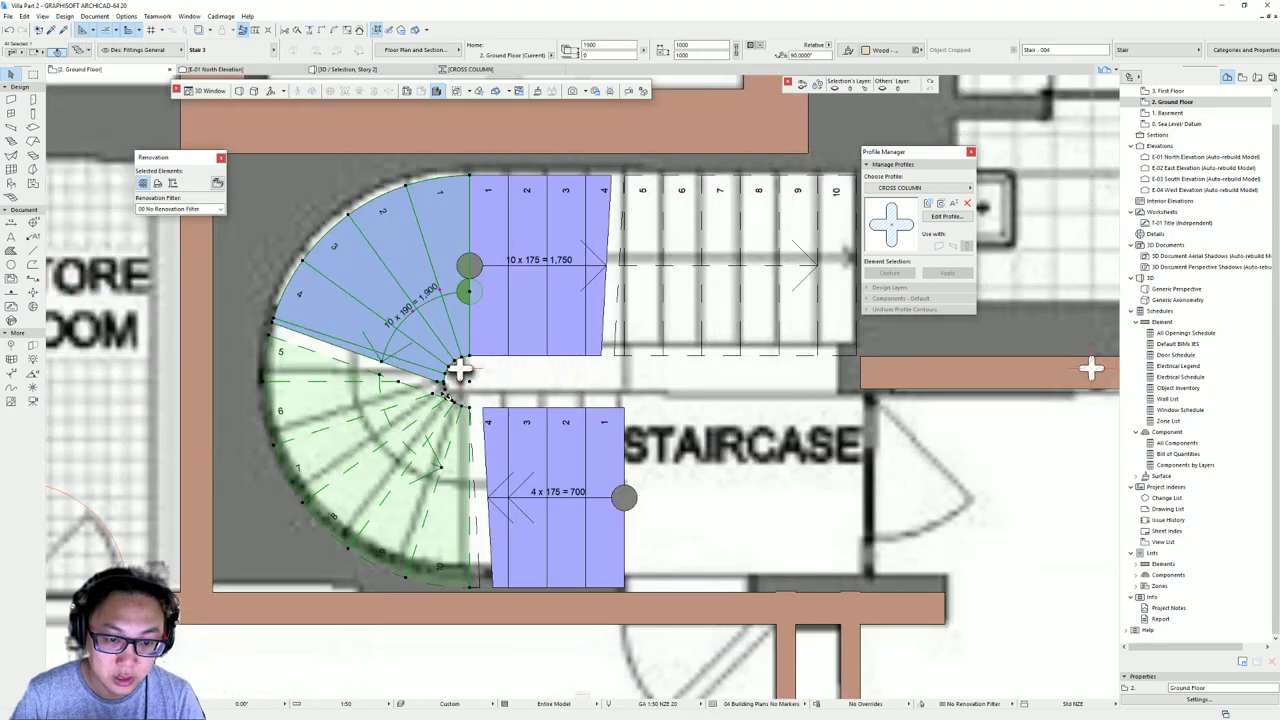
pyautogui.click(445, 382)
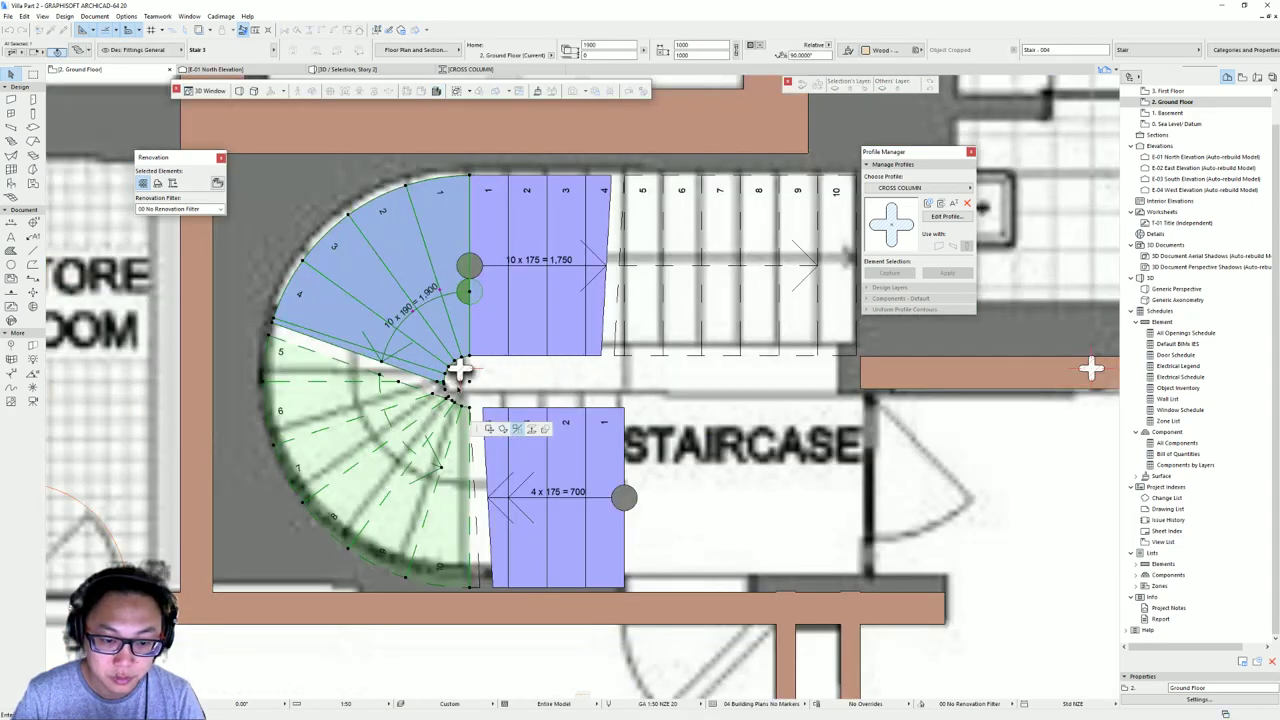
pyautogui.click(388, 382)
pyautogui.press('Escape')
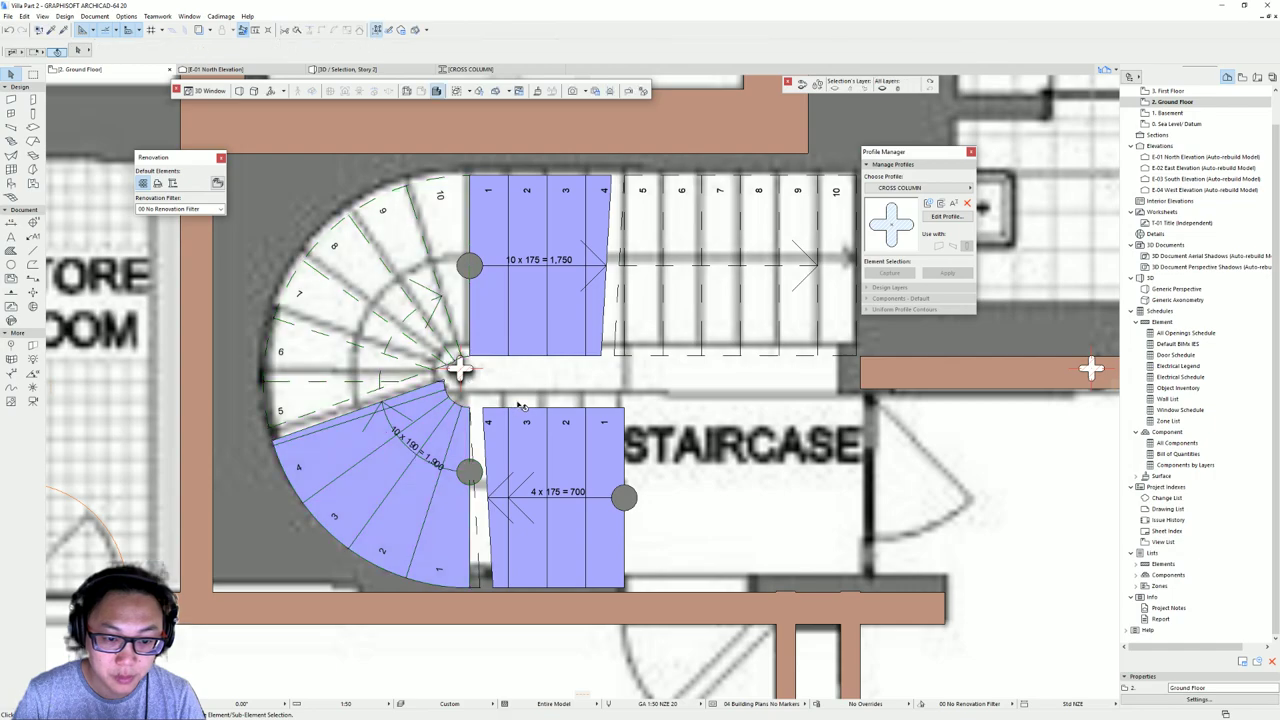
pyautogui.scroll(-1, 535, 428)
pyautogui.moveTo(536, 431); pyautogui.dragTo(503, 427, button='middle')
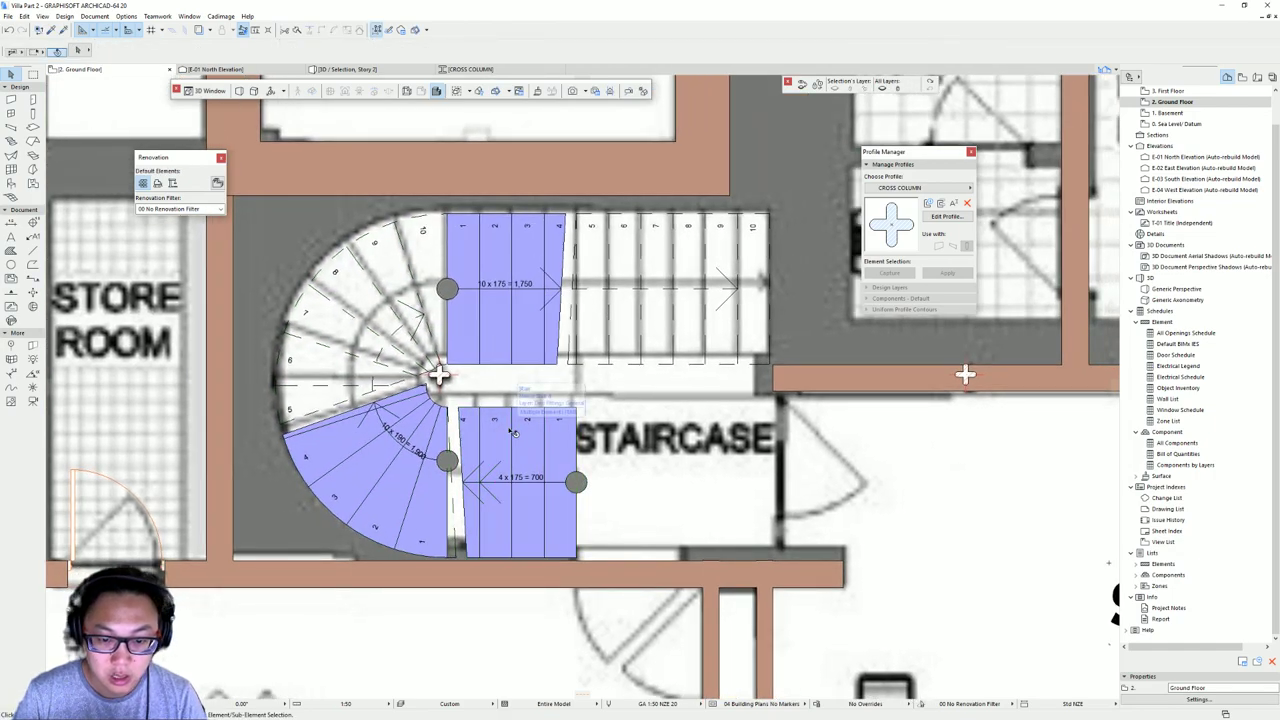
pyautogui.scroll(-3, 549, 457)
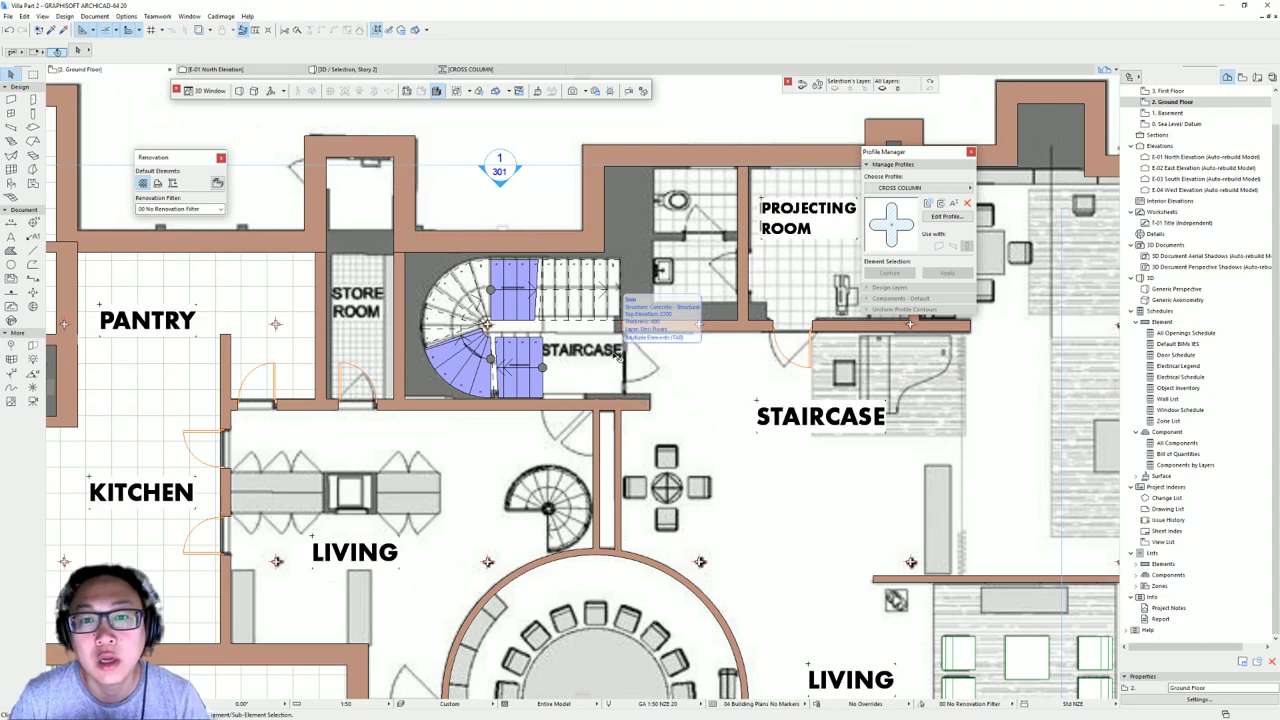
pyautogui.scroll(3, 585, 283)
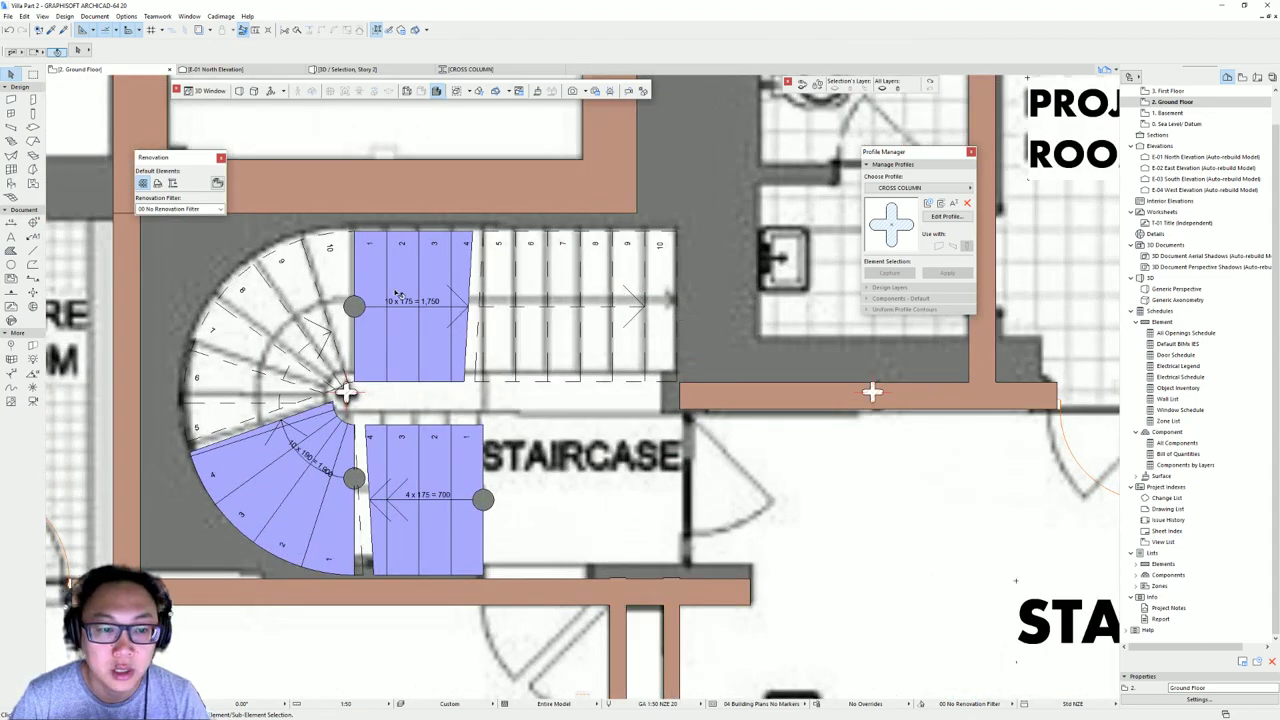
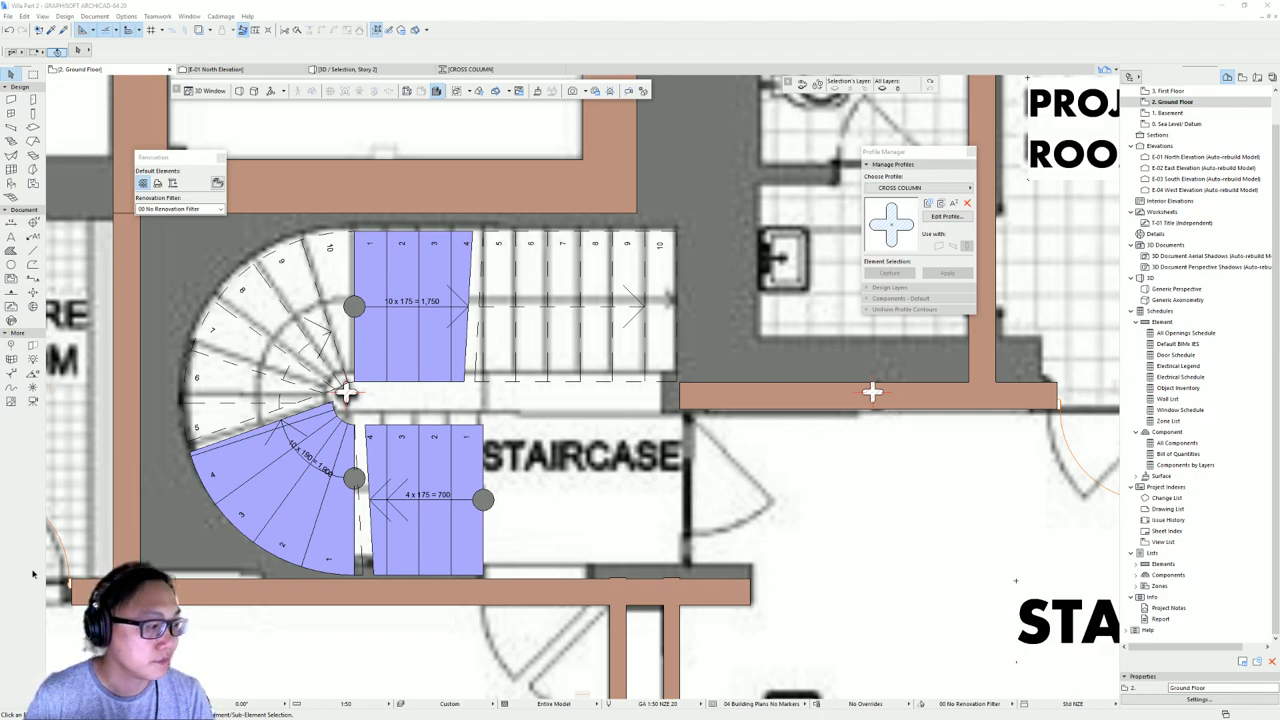
# - Switch to Calculator and divide 3300 by 24 to work out the riser height
pyautogui.hotkey('alt', 'Tab')
pyautogui.moveTo(394, 519); pyautogui.dragTo(891, 322)
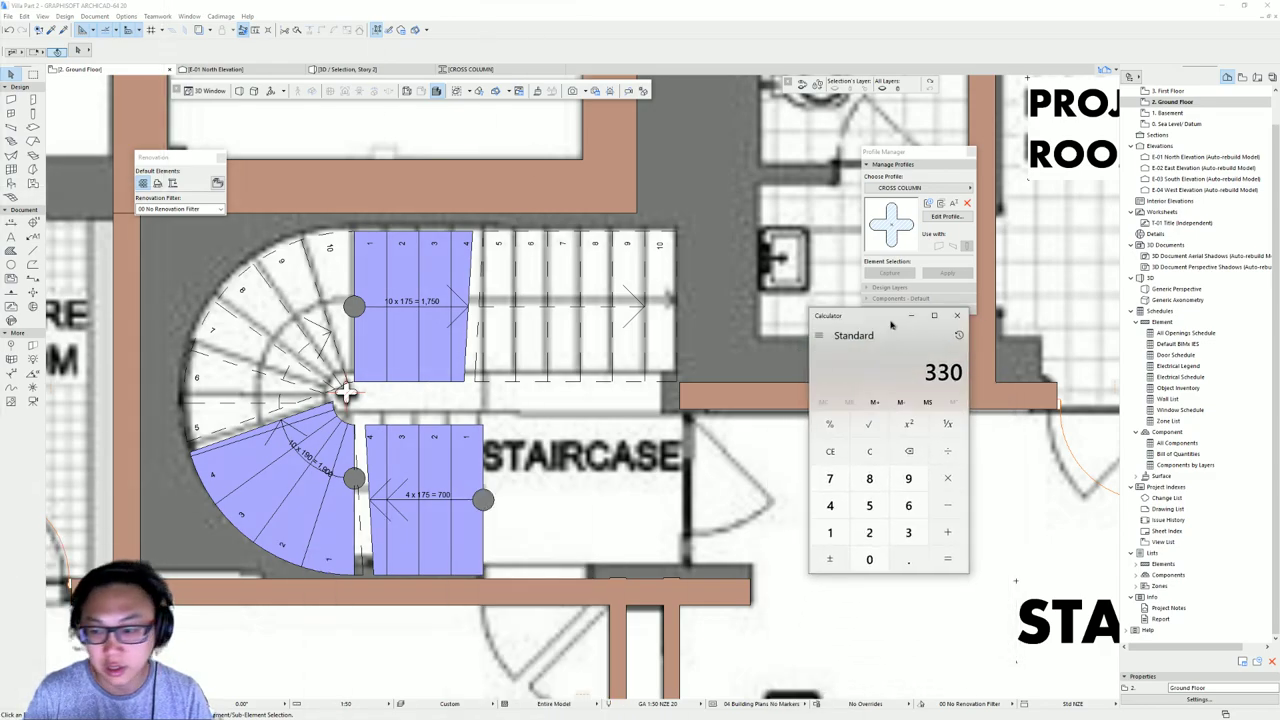
pyautogui.write('0')
pyautogui.write('/24')
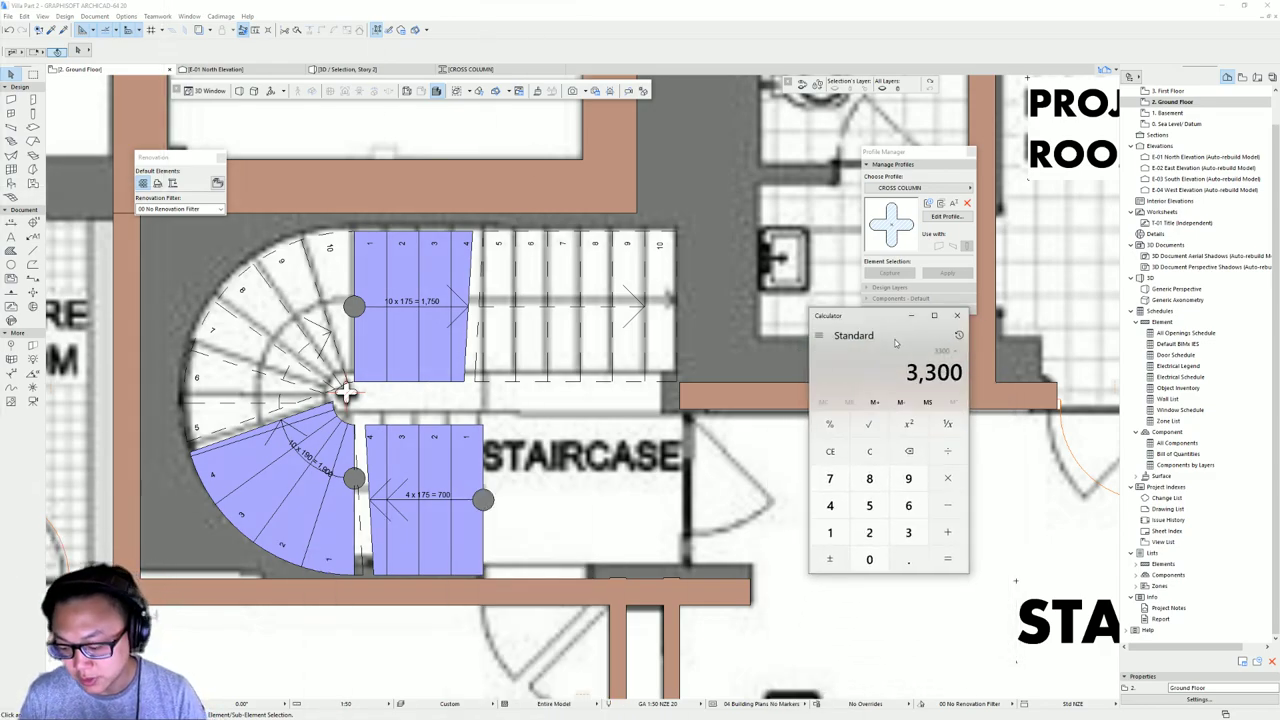
pyautogui.press('Return')
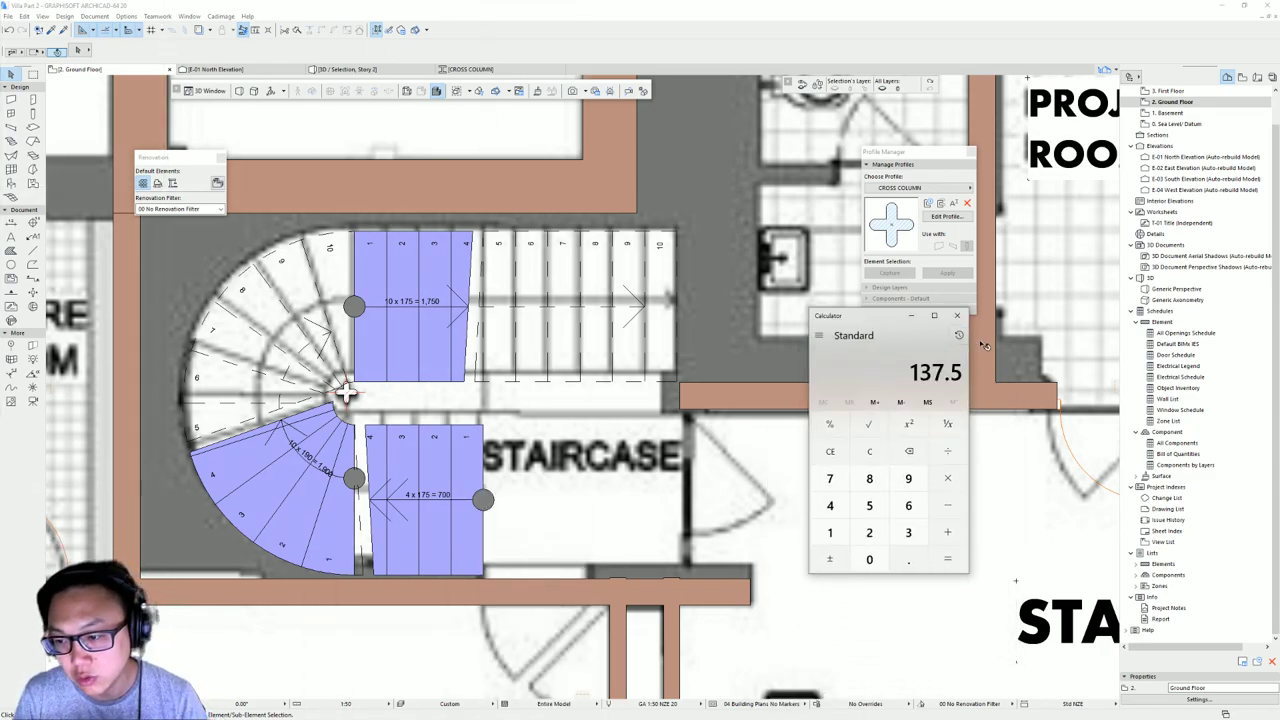
# - Switch back to ARCHICAD and set the riser height of the upper straight ten-step flight to 137
pyautogui.click(669, 5)
pyautogui.click(430, 374)
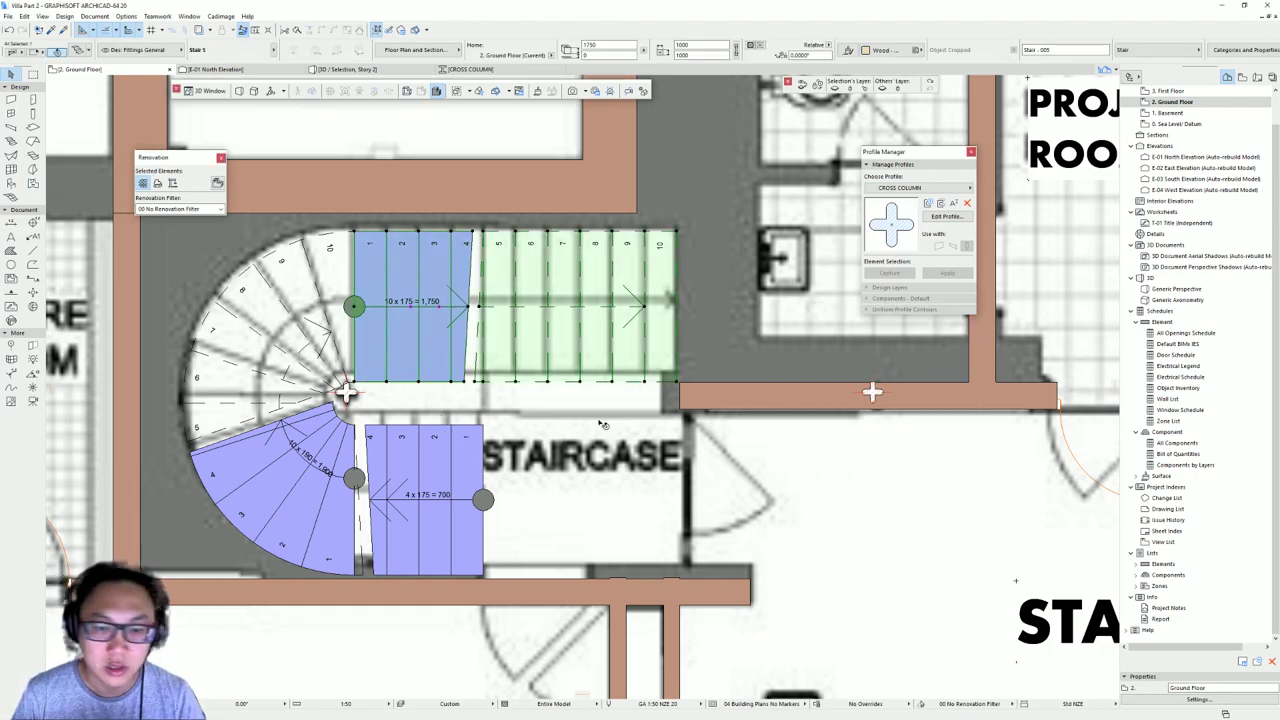
pyautogui.hotkey('ctrl', 't')
pyautogui.click(483, 627)
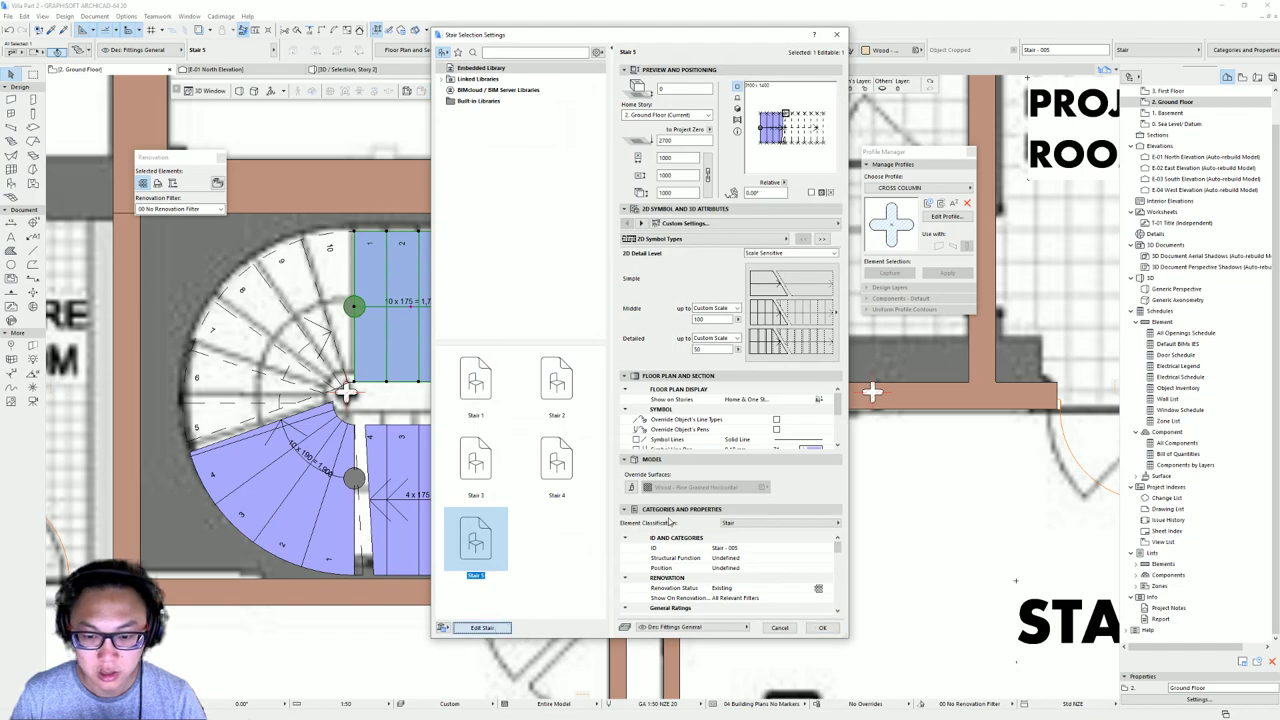
pyautogui.doubleClick(942, 459)
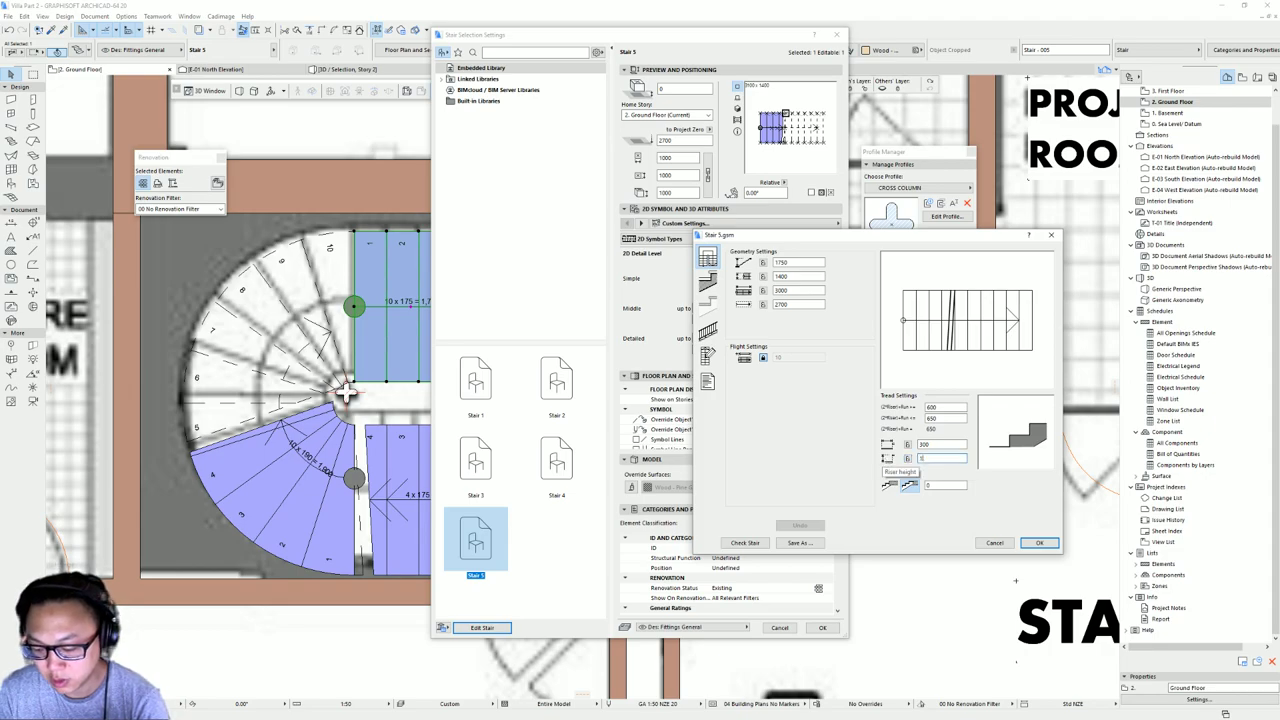
pyautogui.write('138')
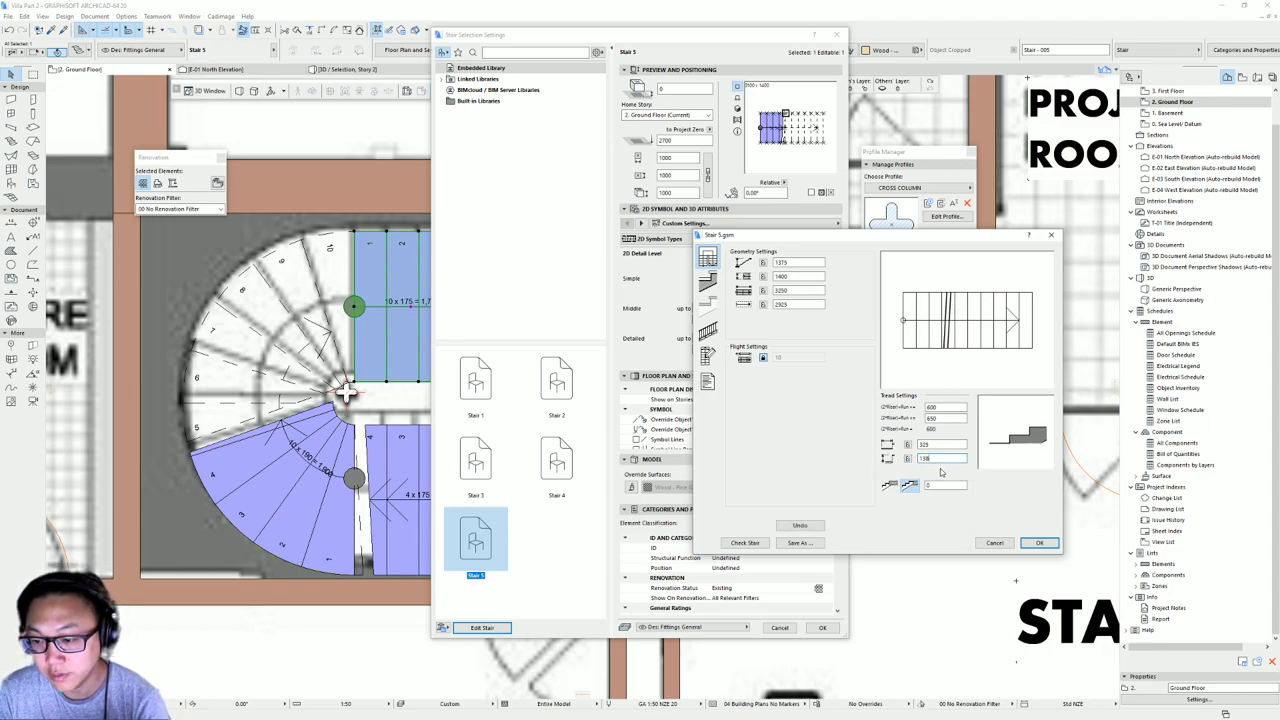
pyautogui.doubleClick(948, 459)
pyautogui.write('137')
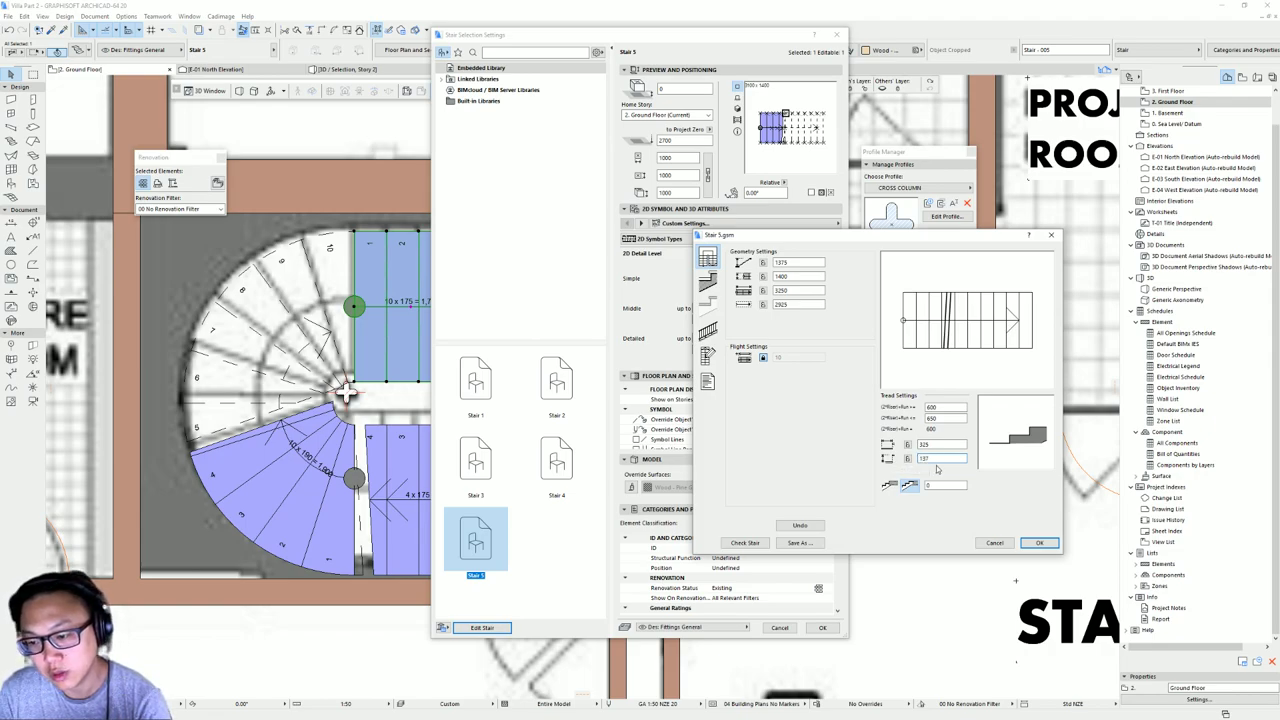
pyautogui.press('Tab')
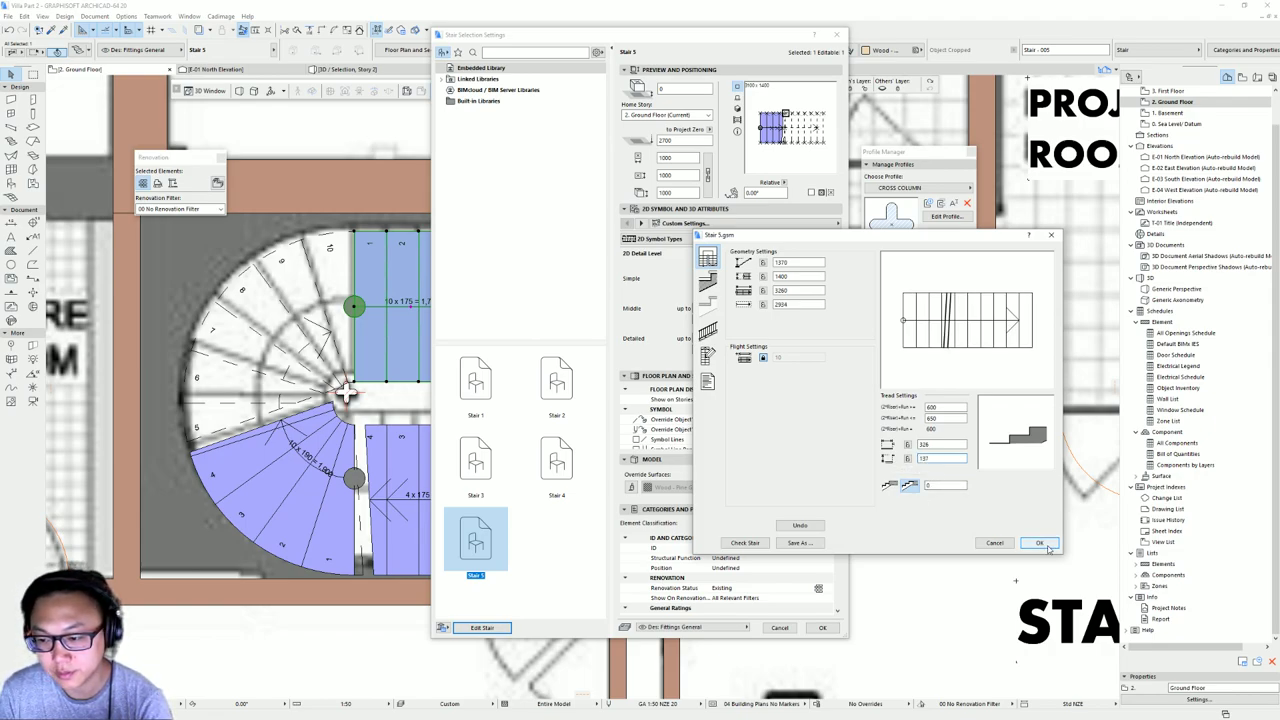
pyautogui.click(1040, 545)
pyautogui.press('Return')
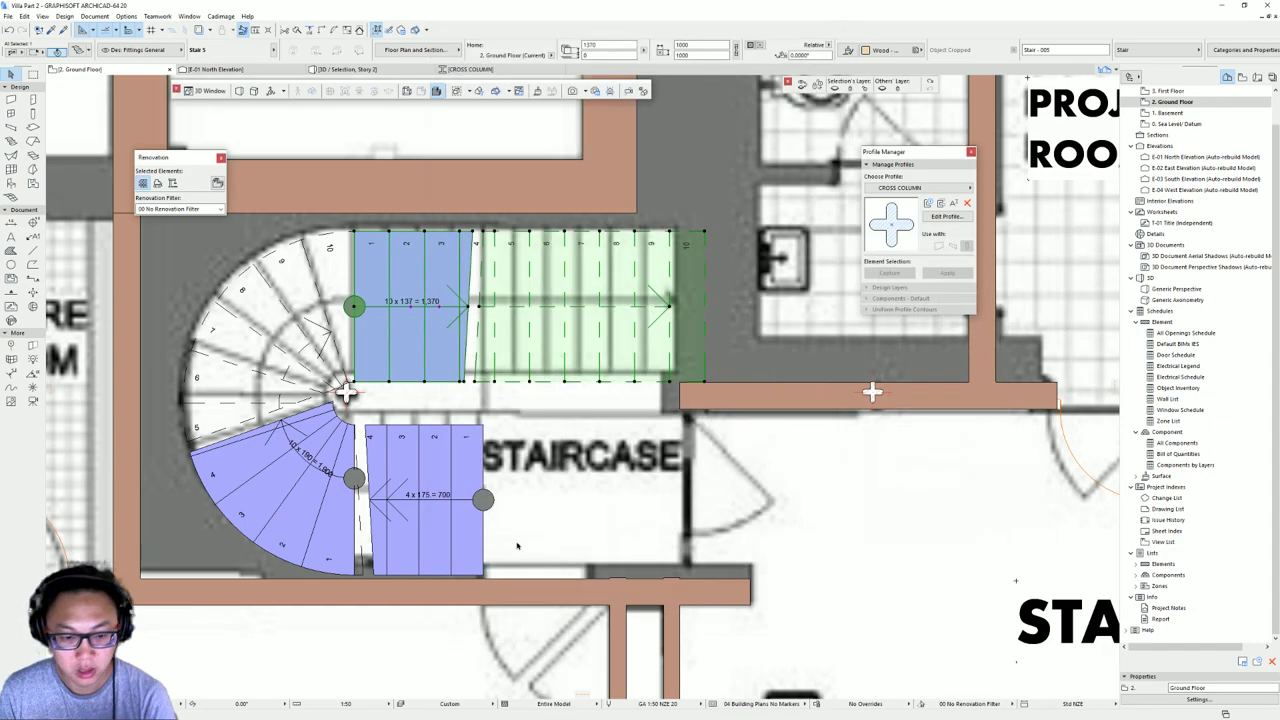
# - Edit the lower straight four-step flight and set its riser height to 137
pyautogui.doubleClick(452, 503)
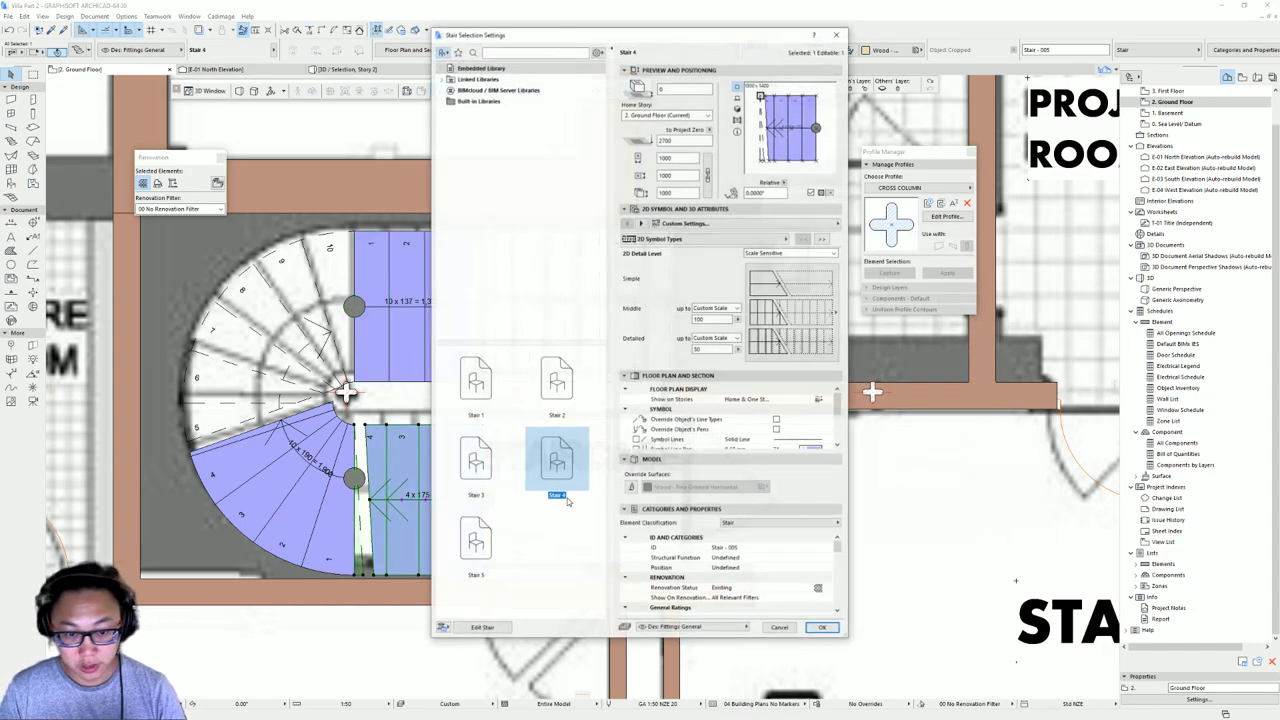
pyautogui.click(485, 628)
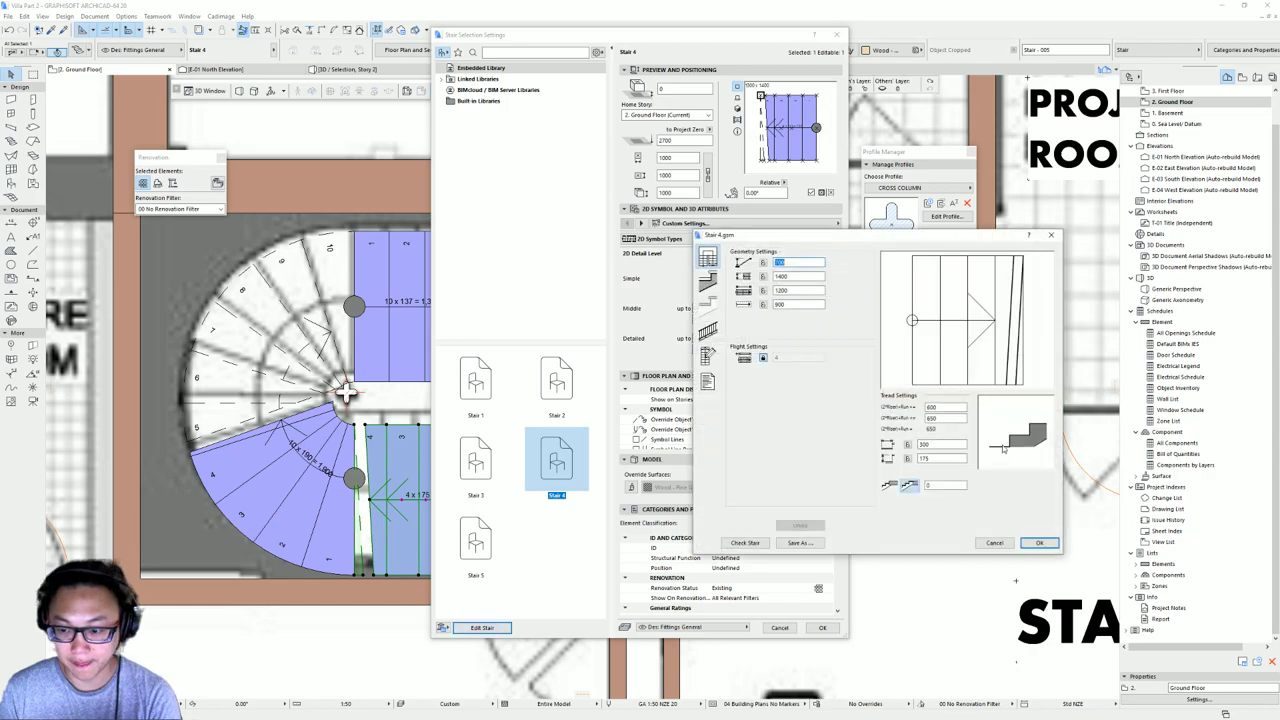
pyautogui.write('137')
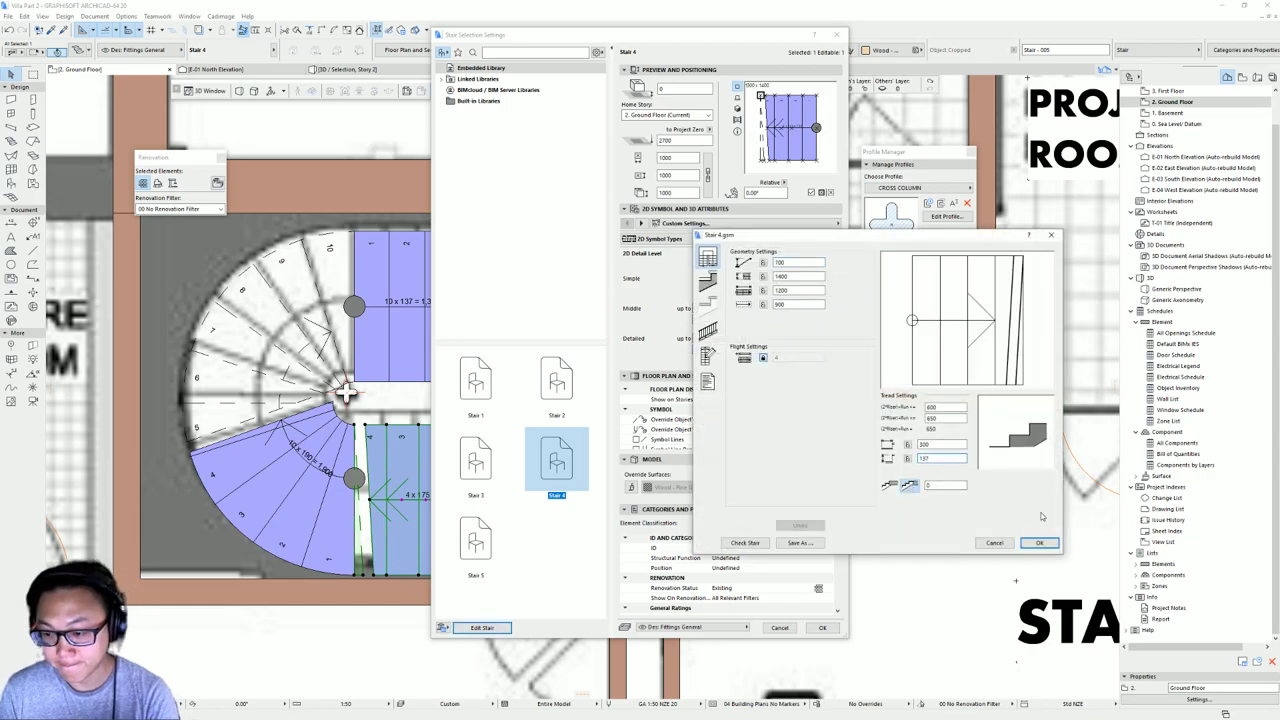
pyautogui.click(1039, 543)
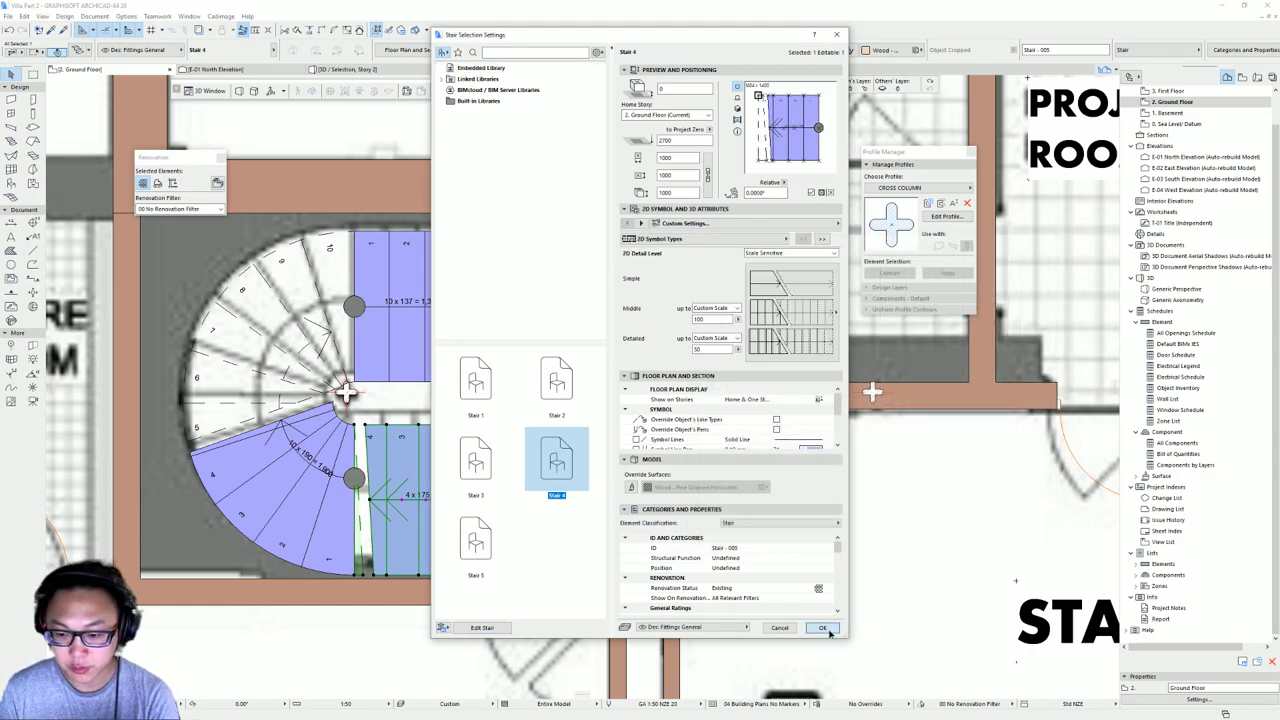
pyautogui.click(822, 628)
# - Edit the curved stair and set its riser height to 137
pyautogui.click(345, 392)
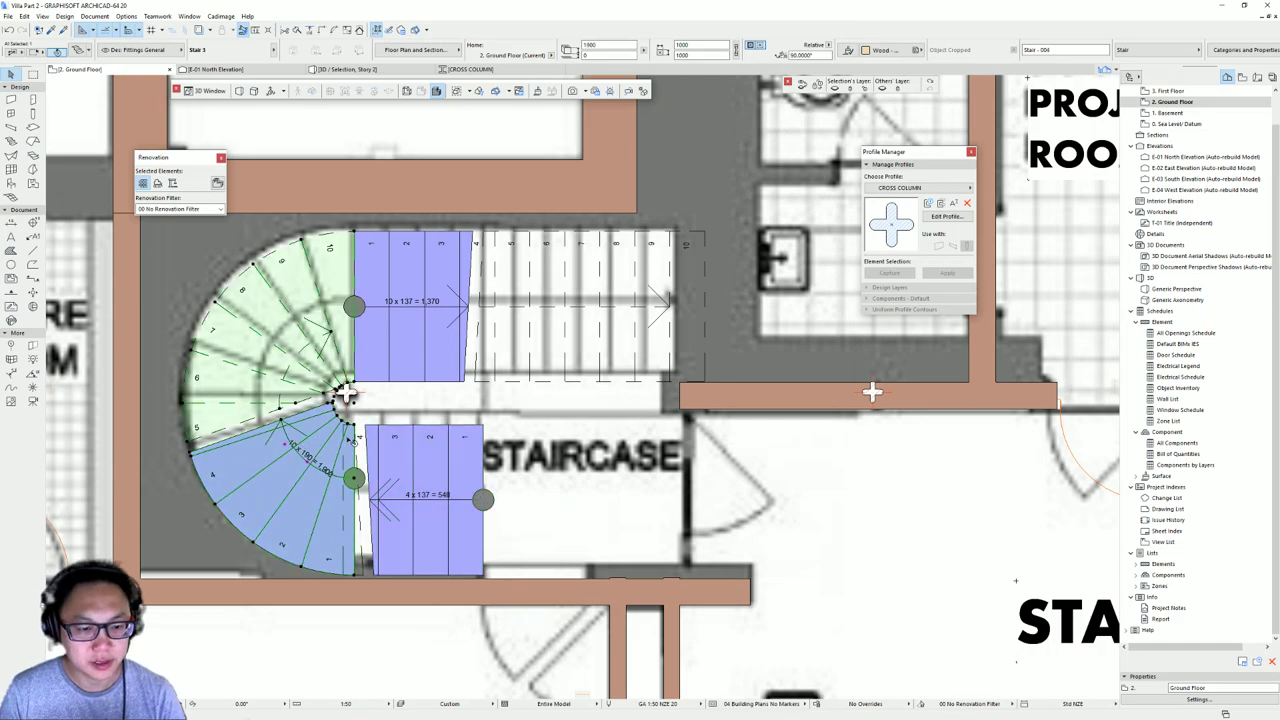
pyautogui.hotkey('ctrl', 't')
pyautogui.click(505, 629)
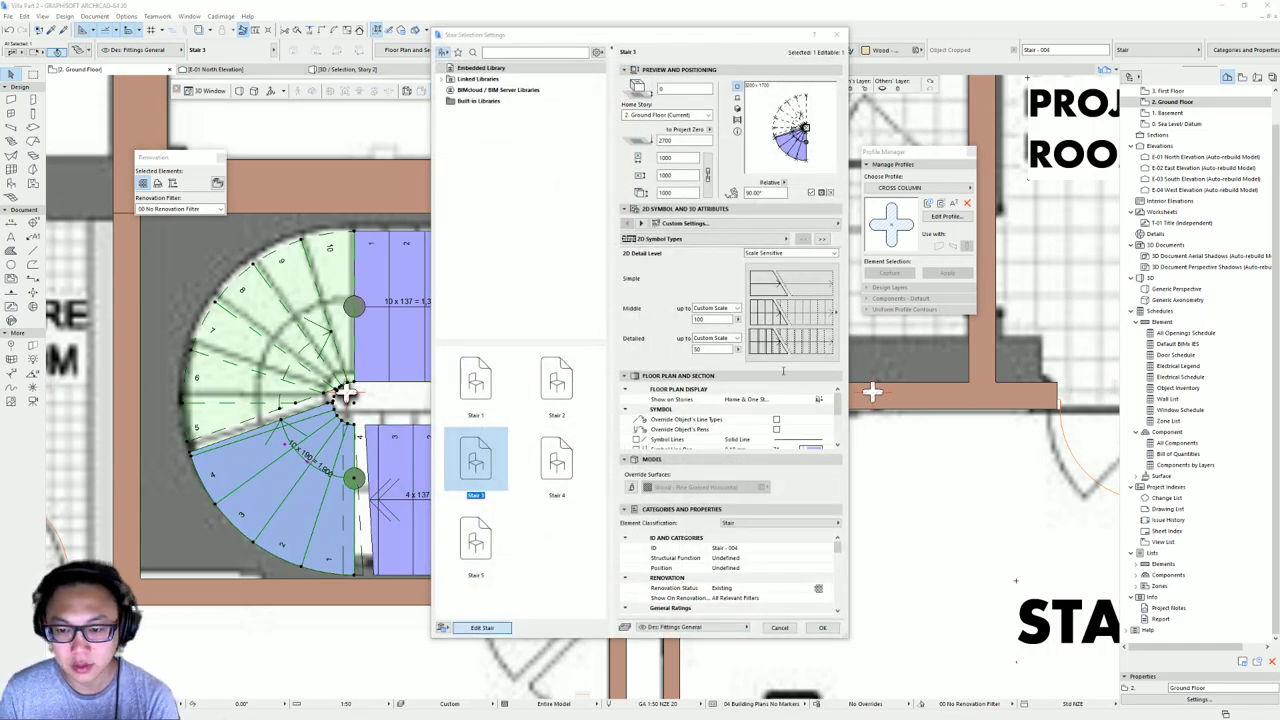
pyautogui.moveTo(934, 459); pyautogui.dragTo(849, 467)
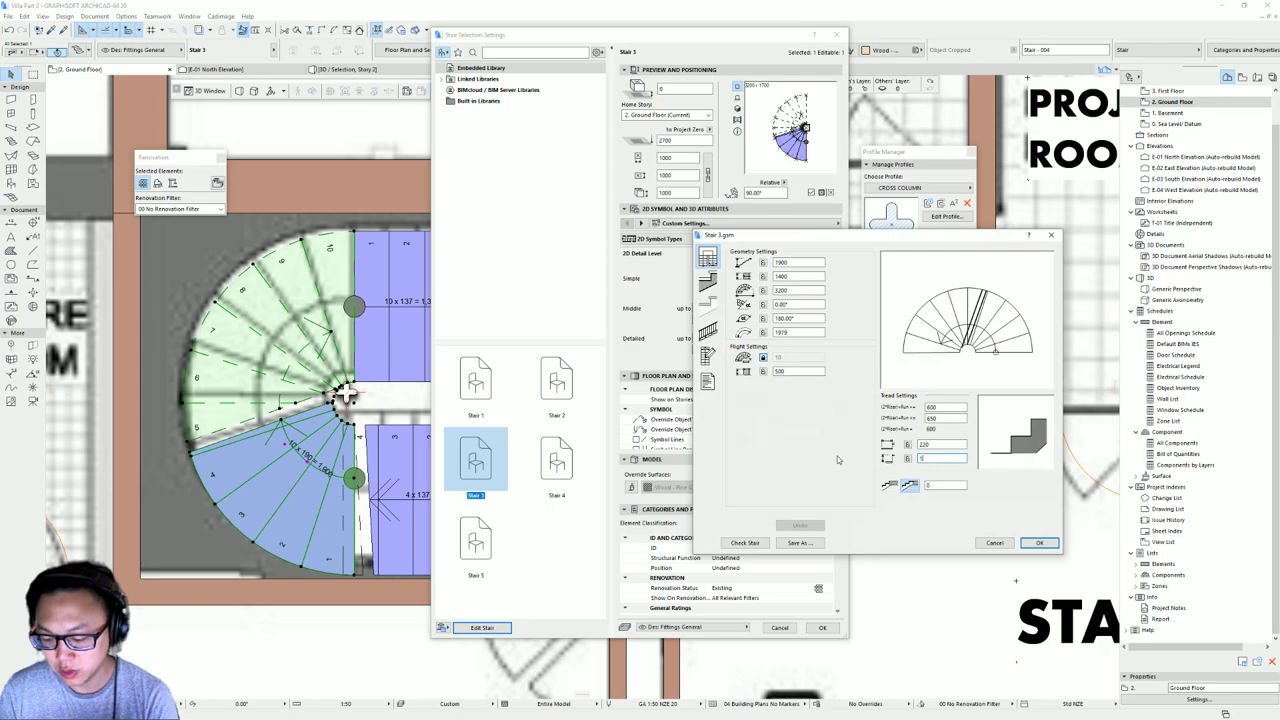
pyautogui.click(1037, 543)
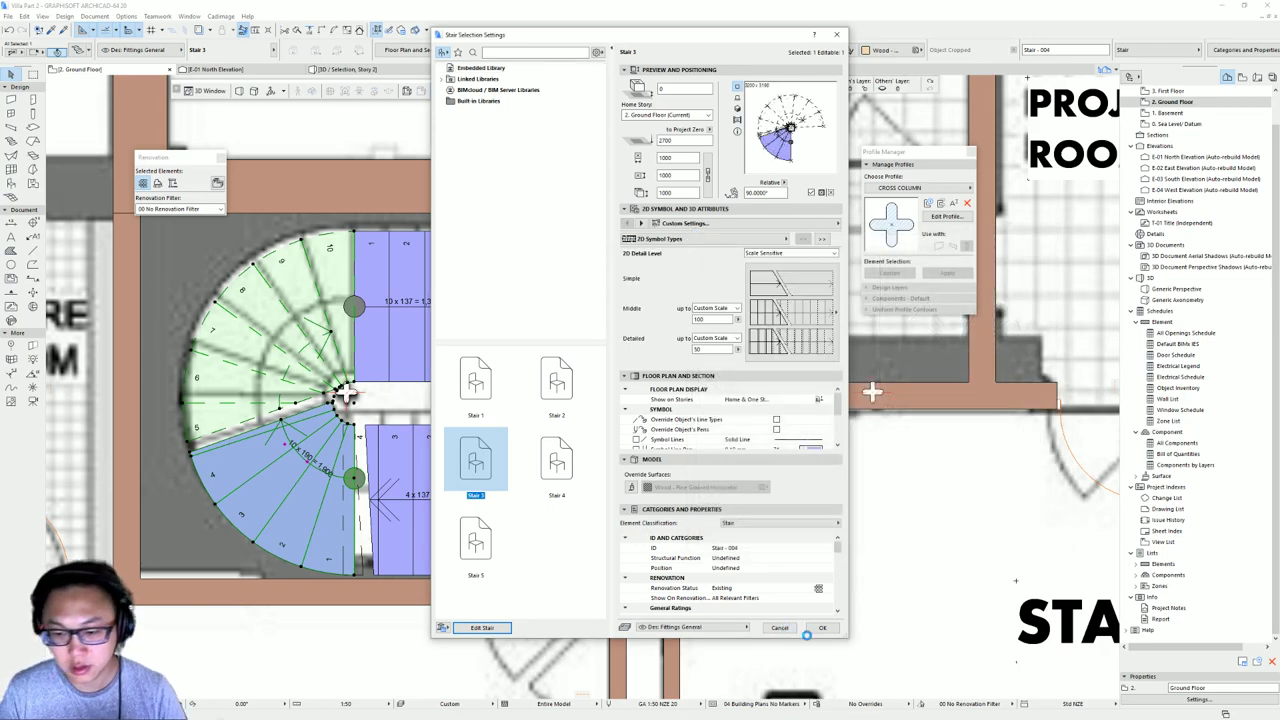
pyautogui.click(820, 628)
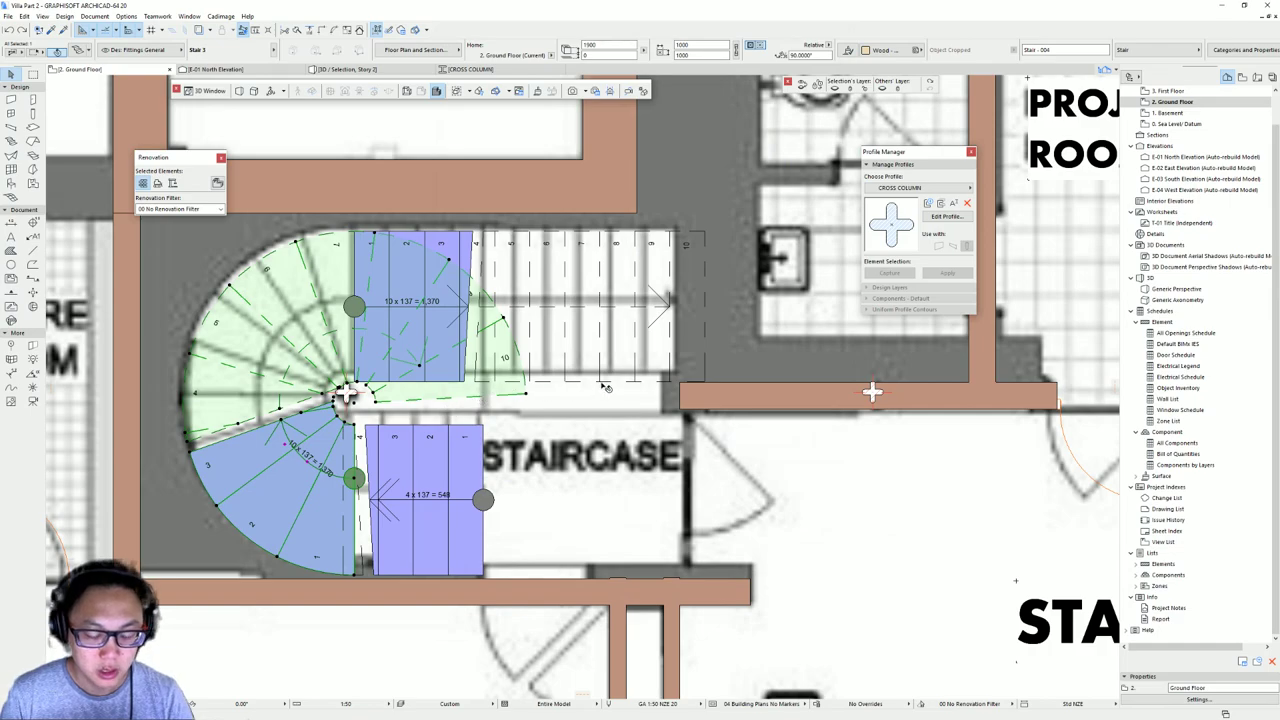
# - Reopen the curved stair for editing and set its sweep angle to 180°
pyautogui.hotkey('ctrl', 't')
pyautogui.click(496, 624)
pyautogui.click(492, 625)
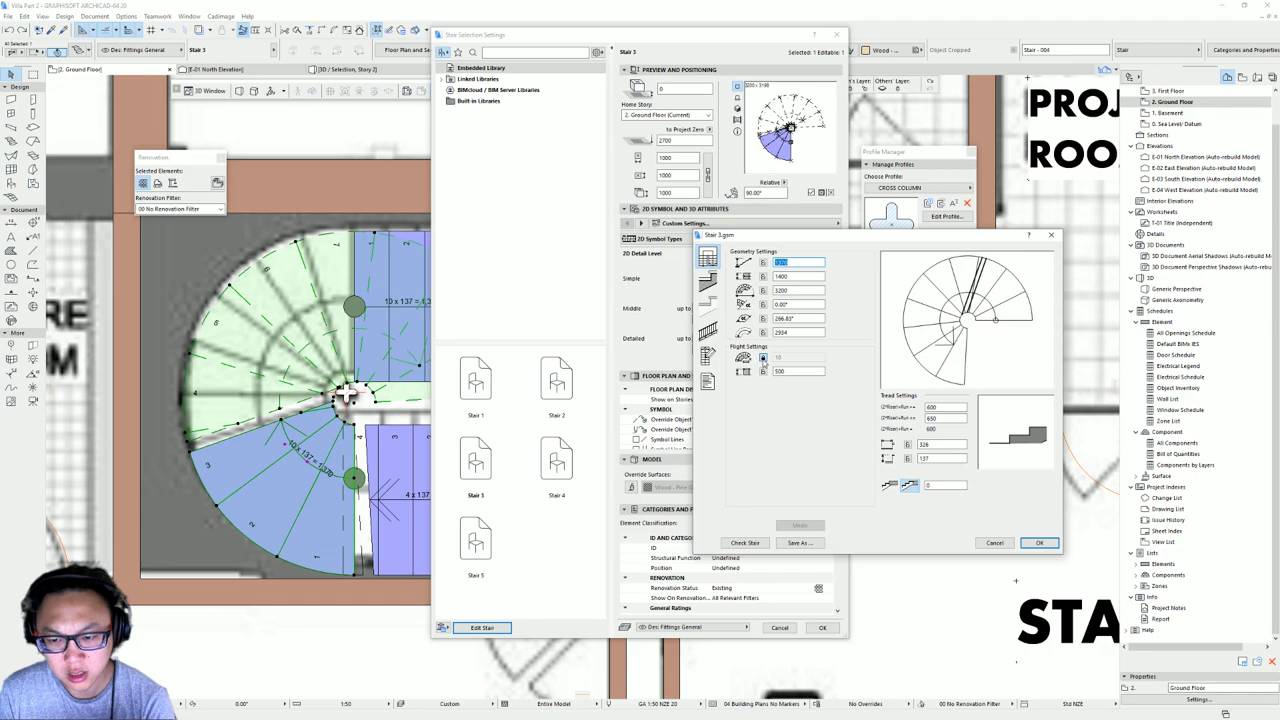
pyautogui.doubleClick(935, 444)
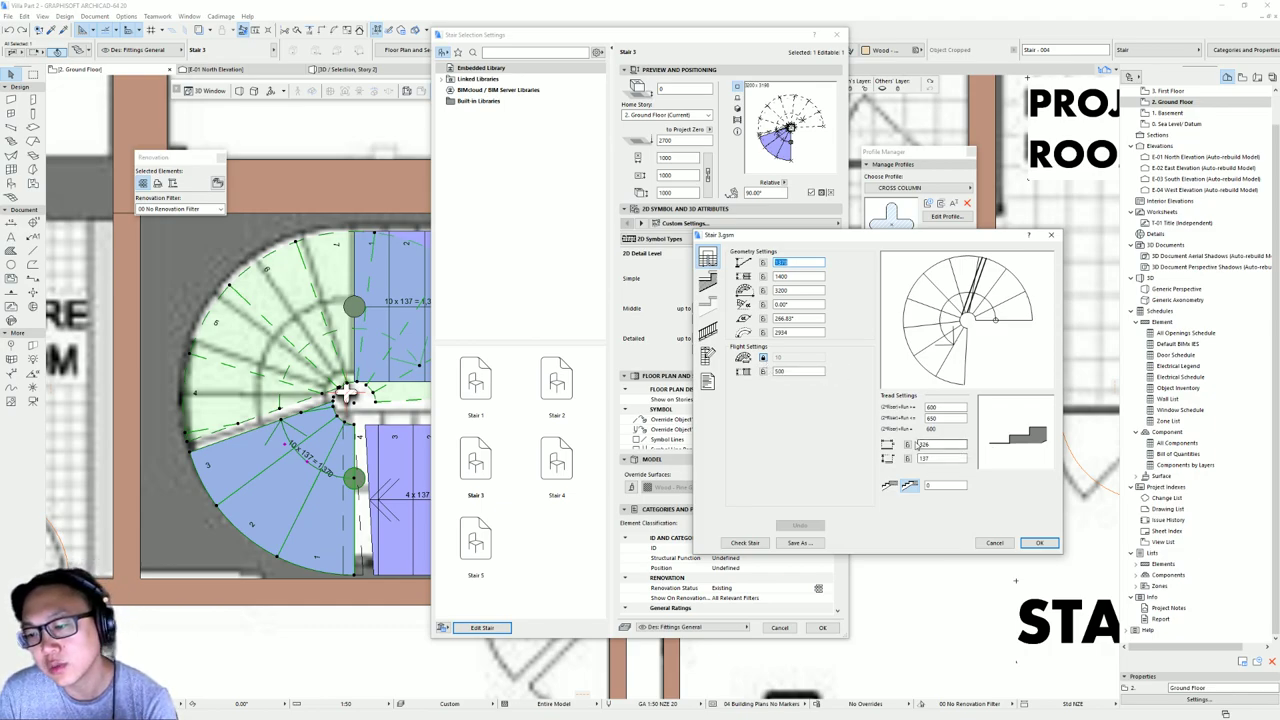
pyautogui.moveTo(932, 443); pyautogui.dragTo(858, 442)
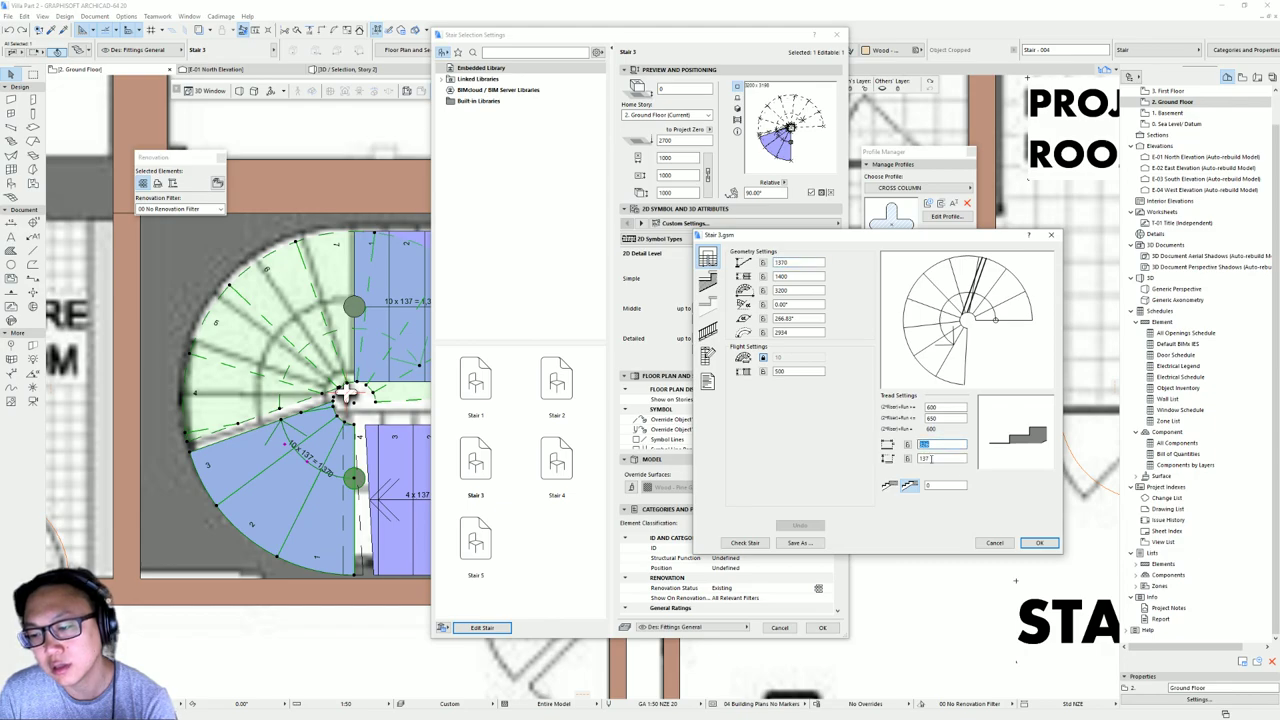
pyautogui.doubleClick(790, 318)
pyautogui.write('162')
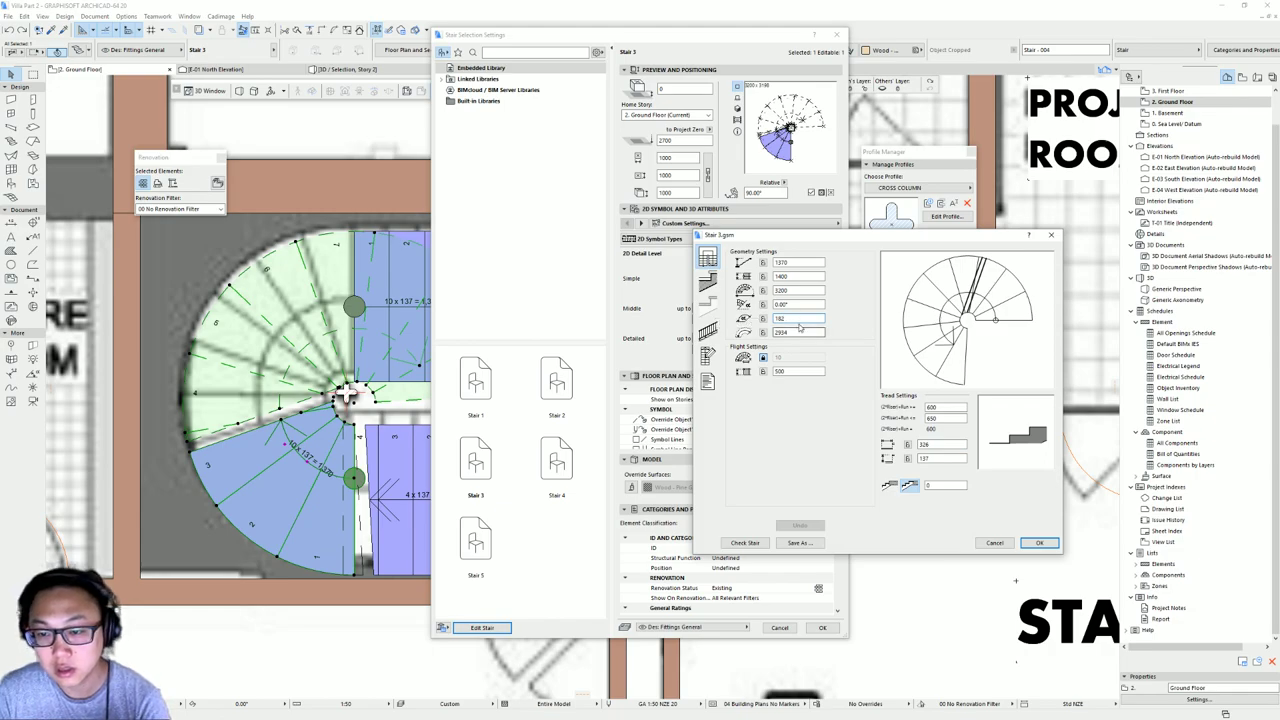
pyautogui.click(800, 332)
pyautogui.moveTo(798, 318); pyautogui.dragTo(736, 315)
pyautogui.write('180')
# - Try a tread depth of 137 on the curved stair, set its sweep angle to 280°, lock the riser height and apply
pyautogui.click(945, 444)
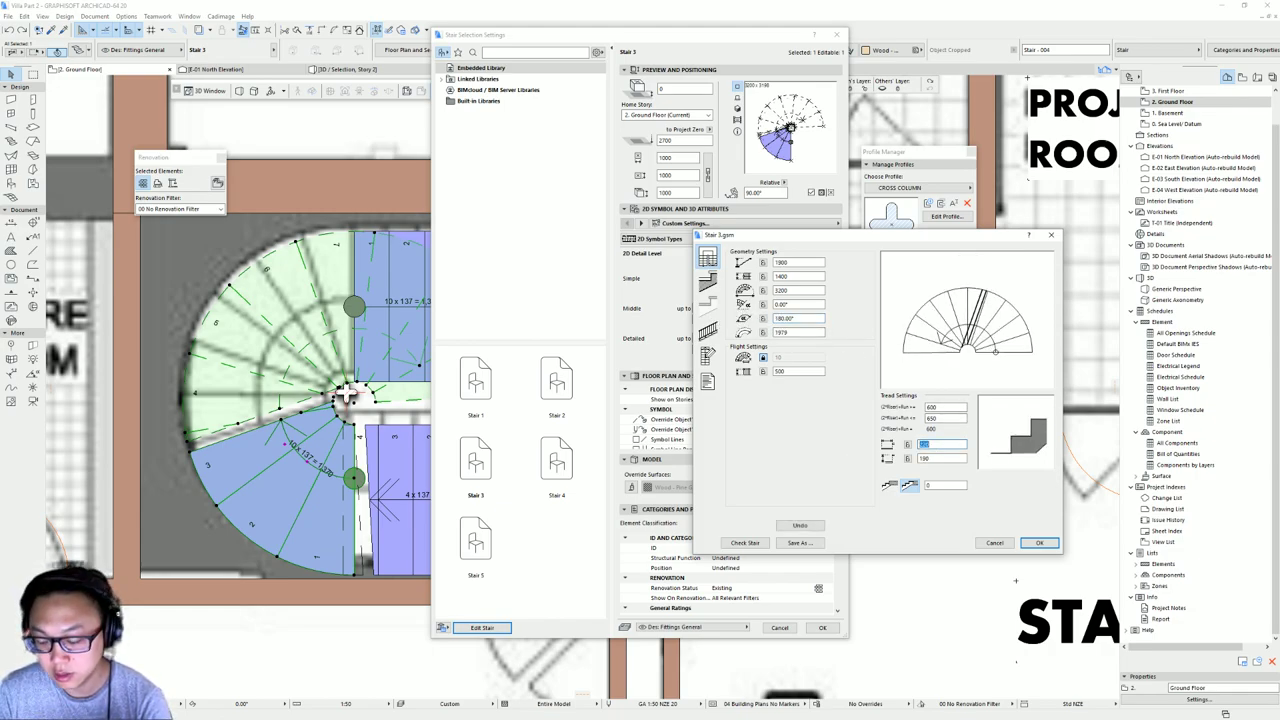
pyautogui.click(940, 458)
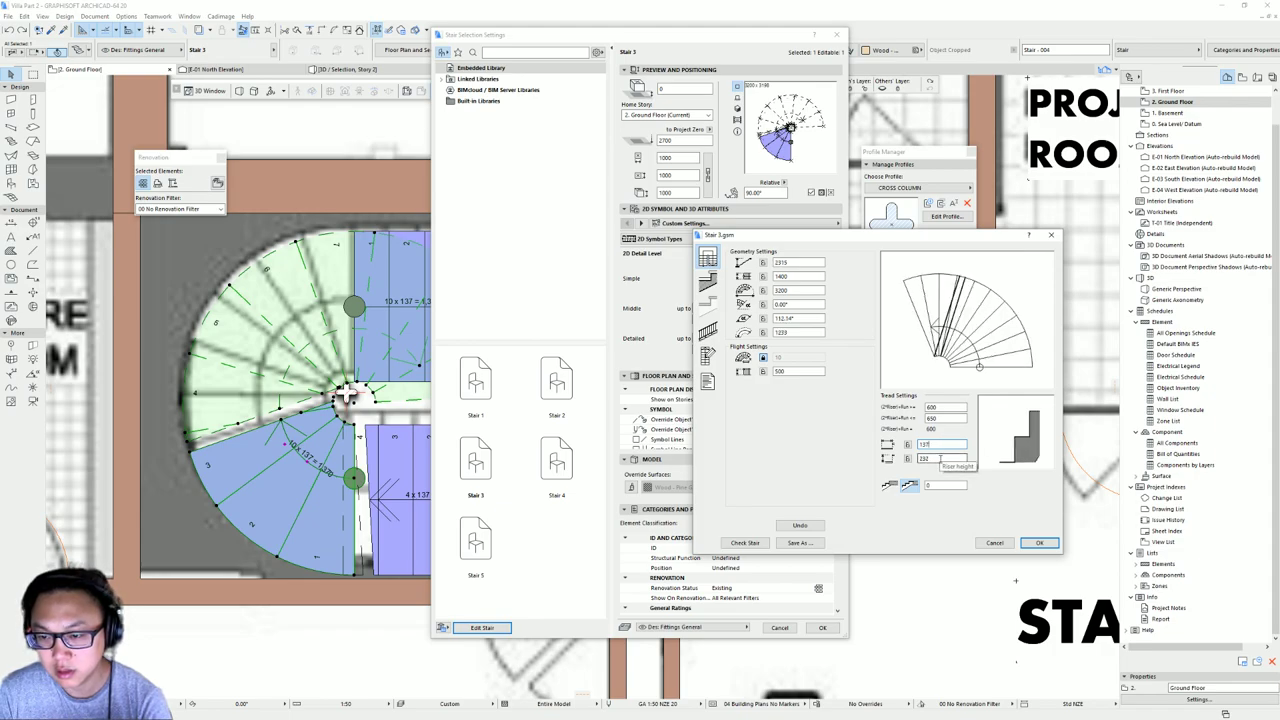
pyautogui.doubleClick(790, 318)
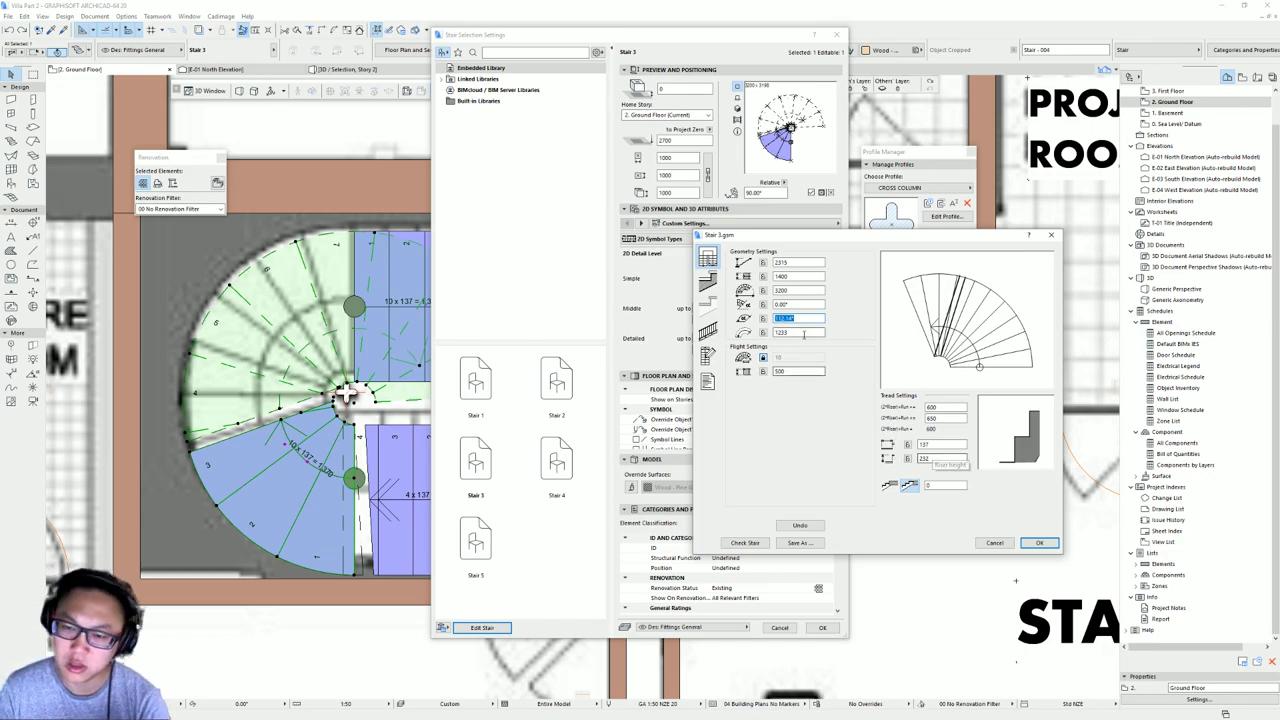
pyautogui.write('280')
pyautogui.moveTo(934, 458); pyautogui.dragTo(910, 462)
pyautogui.click(908, 458)
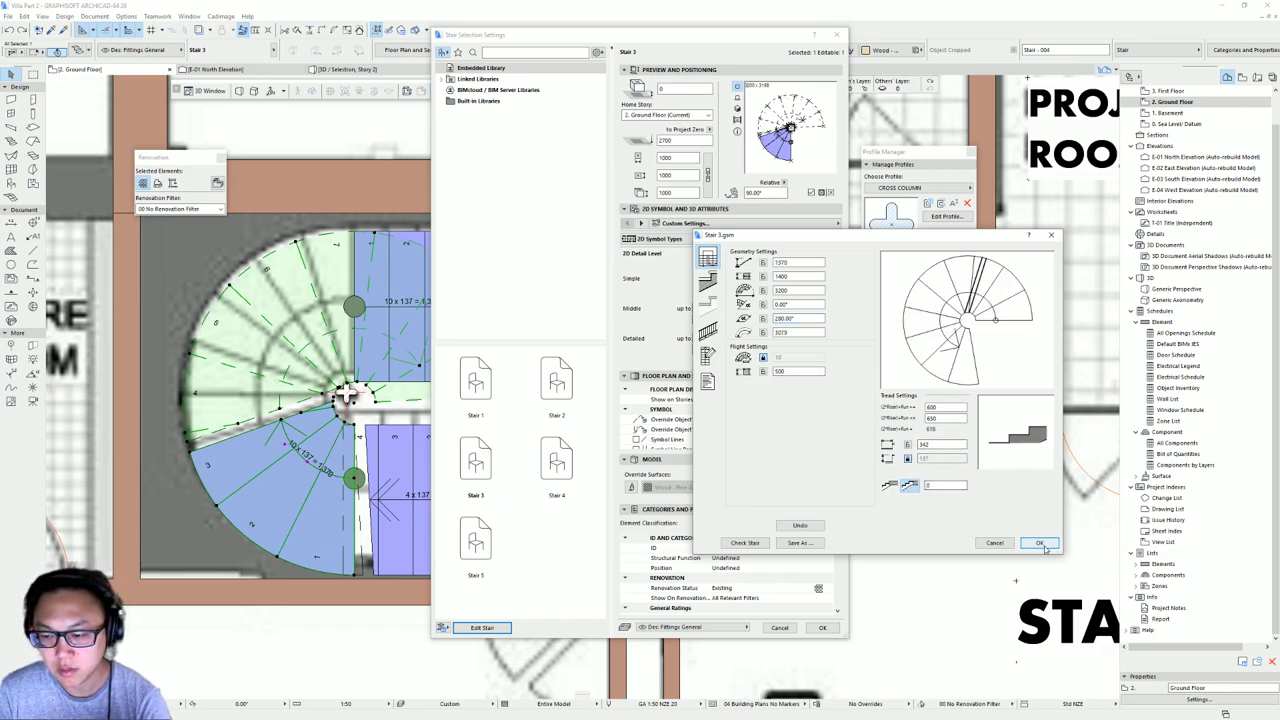
pyautogui.click(1009, 541)
pyautogui.click(821, 627)
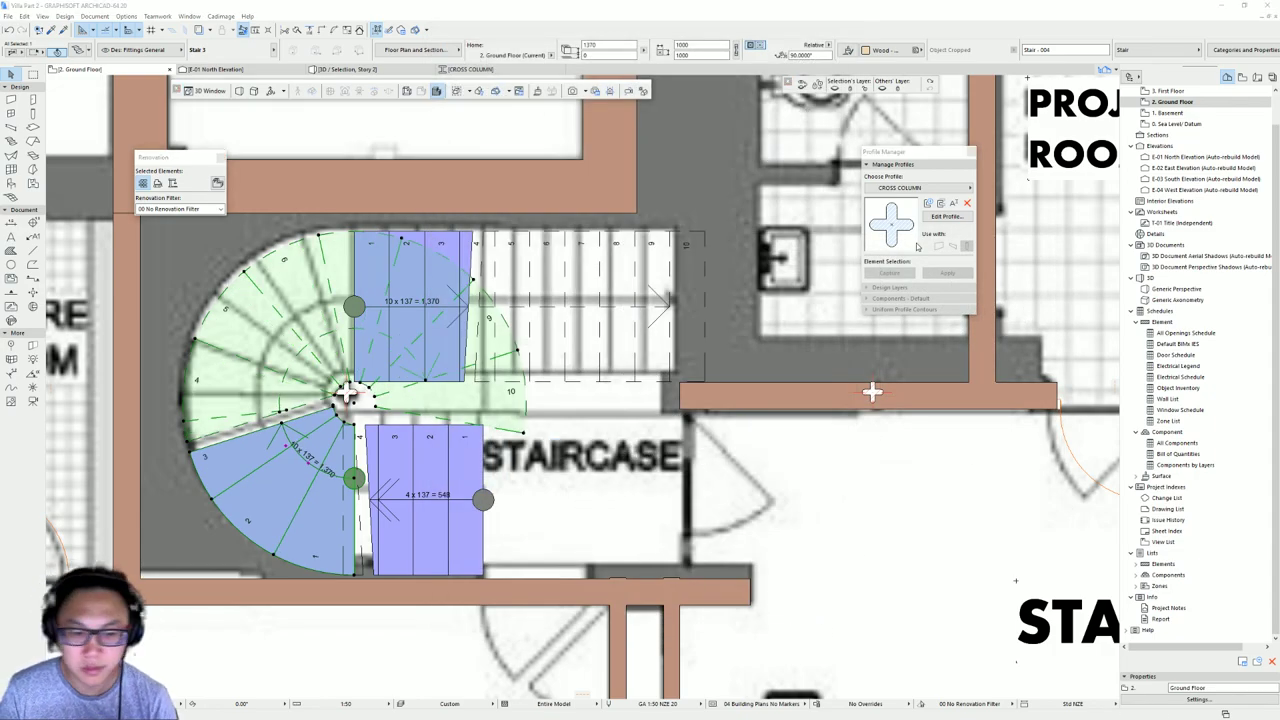
# - Reopen the curved stair for editing, unlock its riser height, and set and lock the sweep angle at 180°
pyautogui.hotkey('ctrl', 't')
pyautogui.click(482, 627)
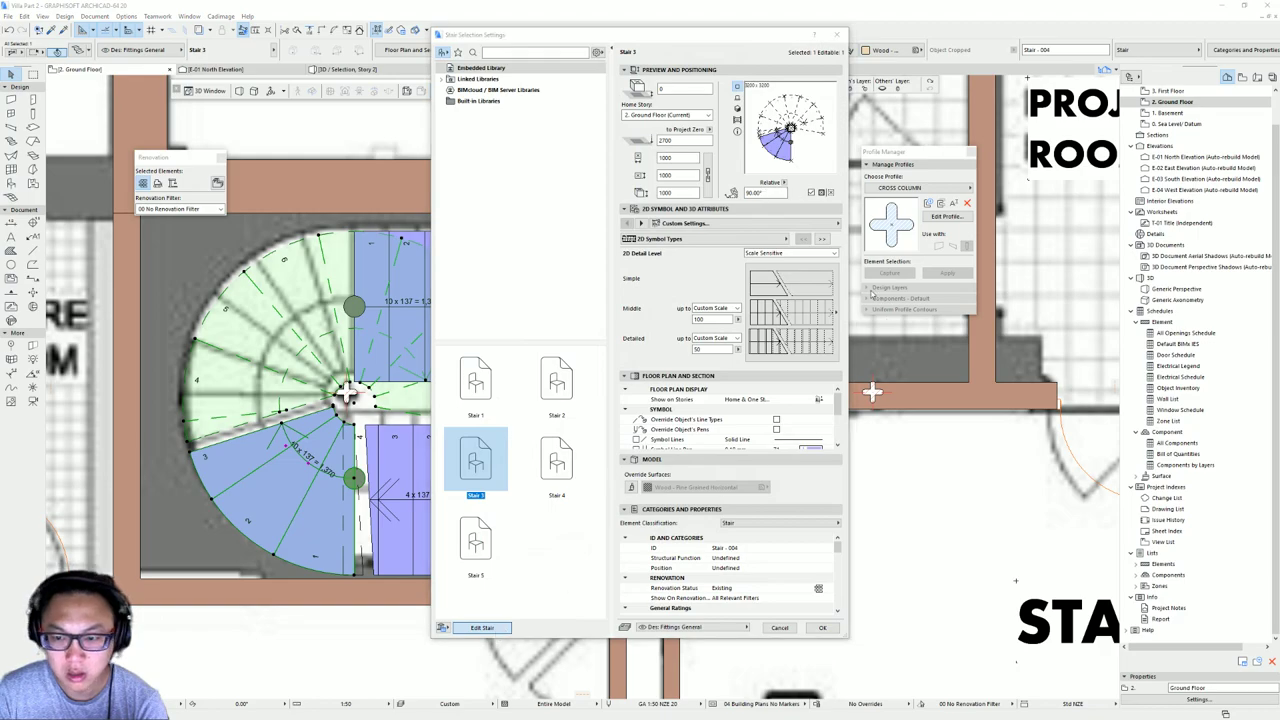
pyautogui.write('180')
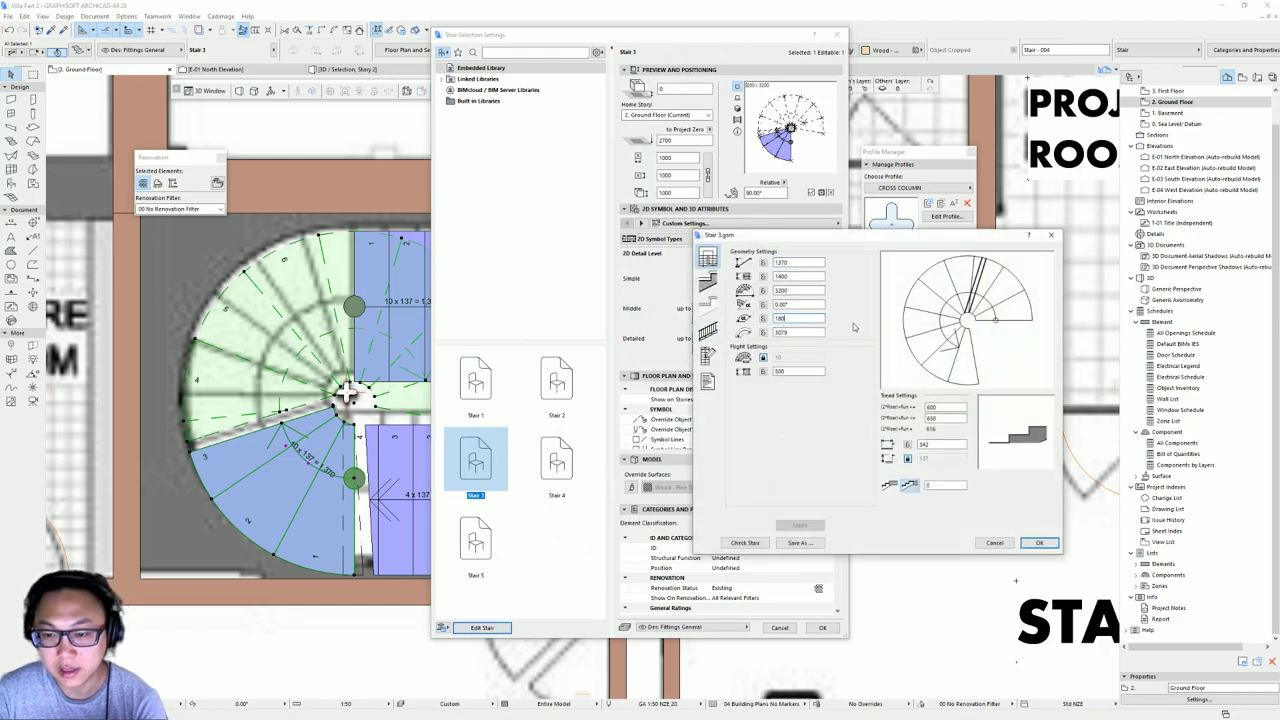
pyautogui.press('Tab')
pyautogui.click(704, 257)
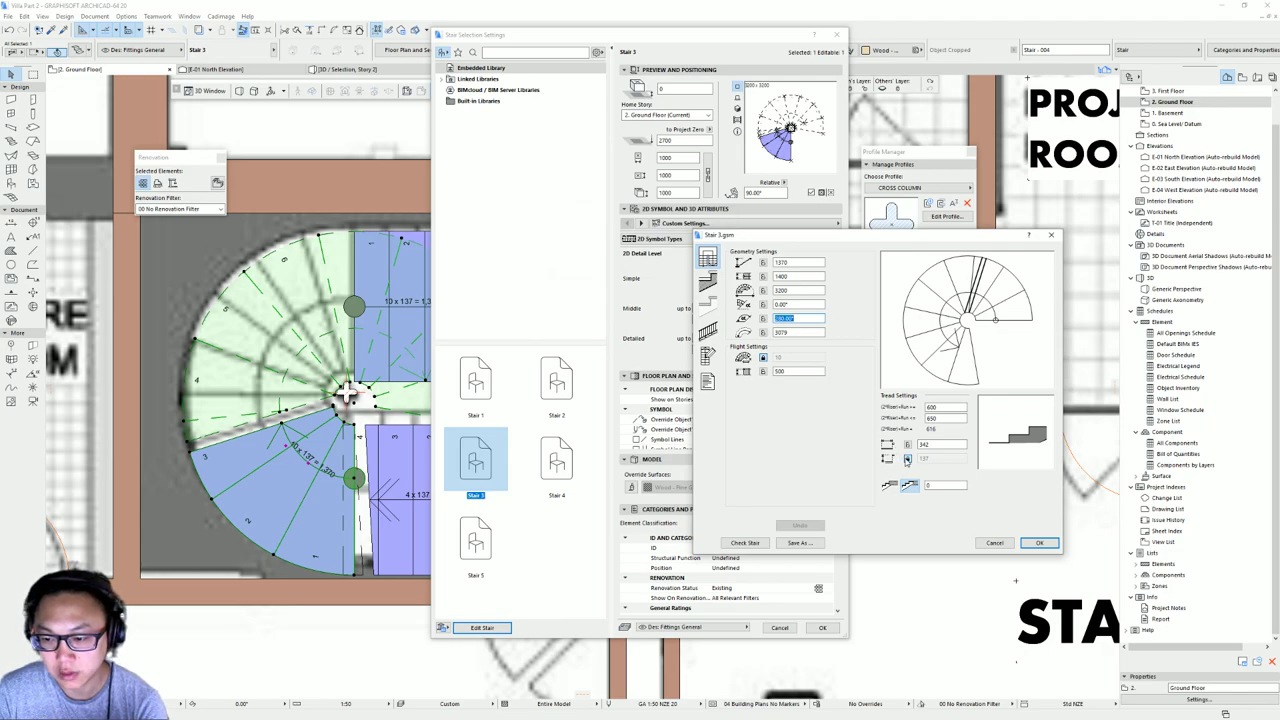
pyautogui.write('180')
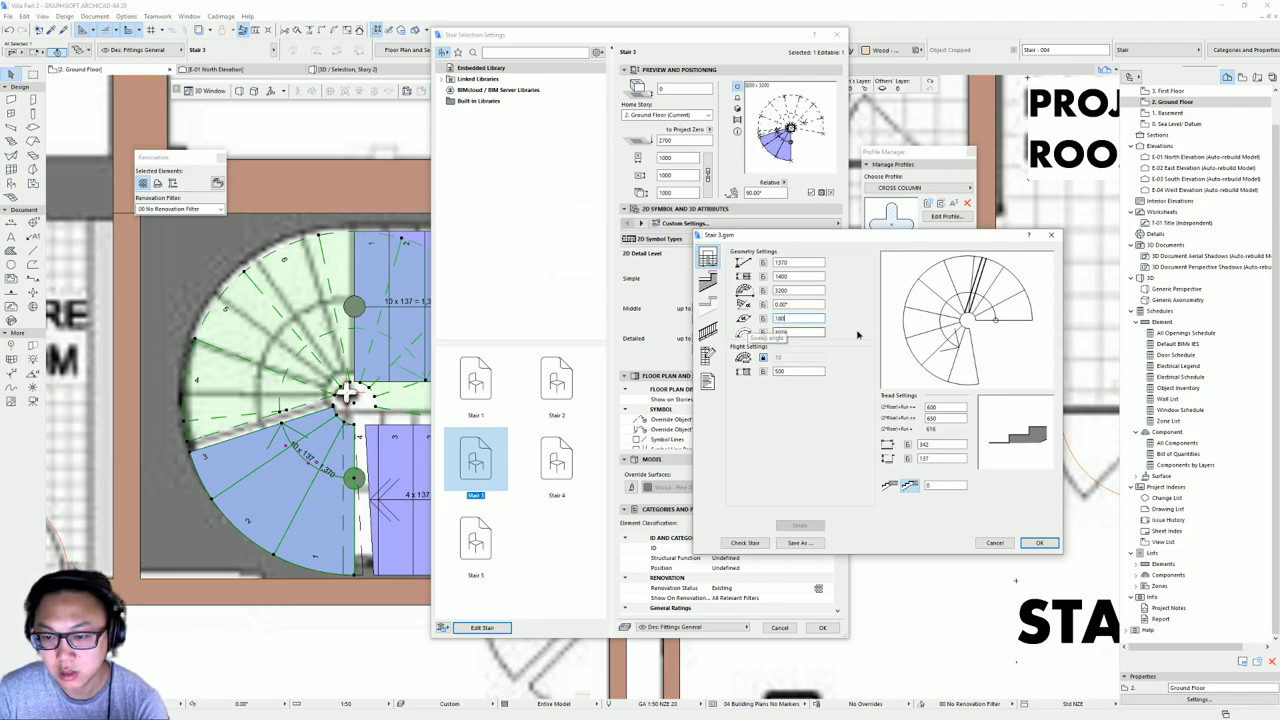
pyautogui.press('Tab')
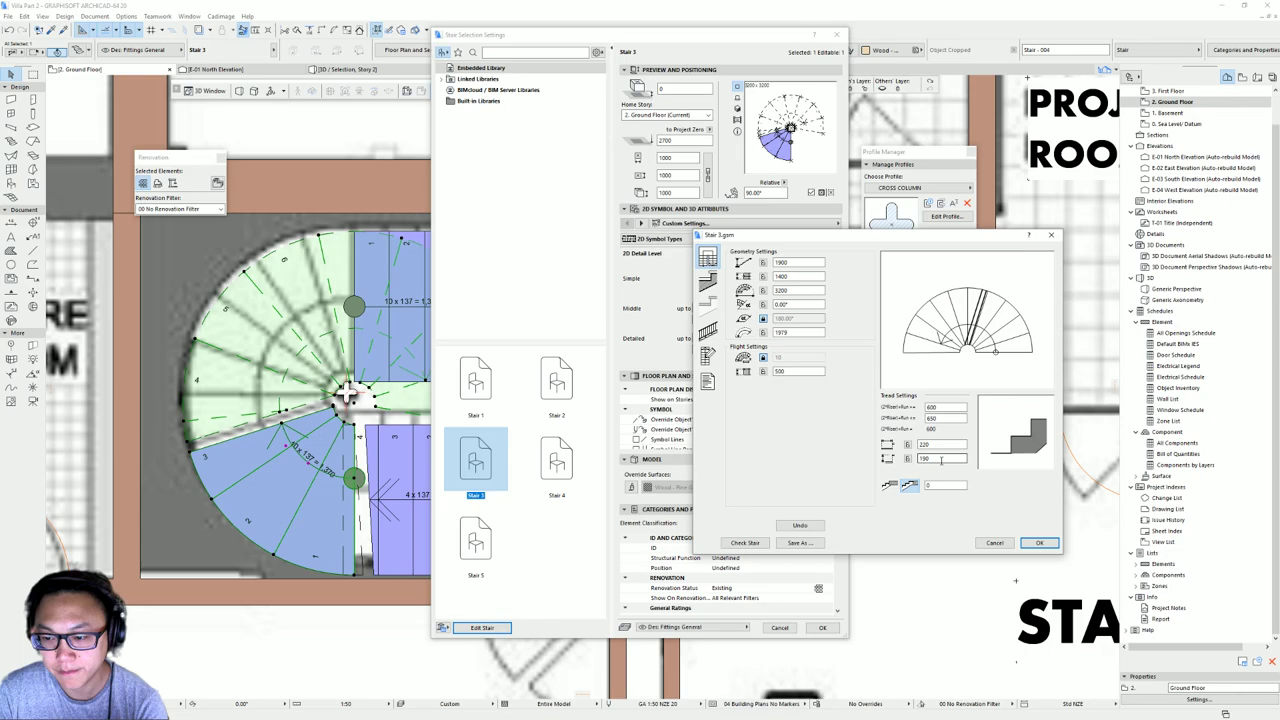
# - Try to set the curved stair's riser height to 137 with the sweep angle locked
pyautogui.doubleClick(940, 458)
pyautogui.write('137')
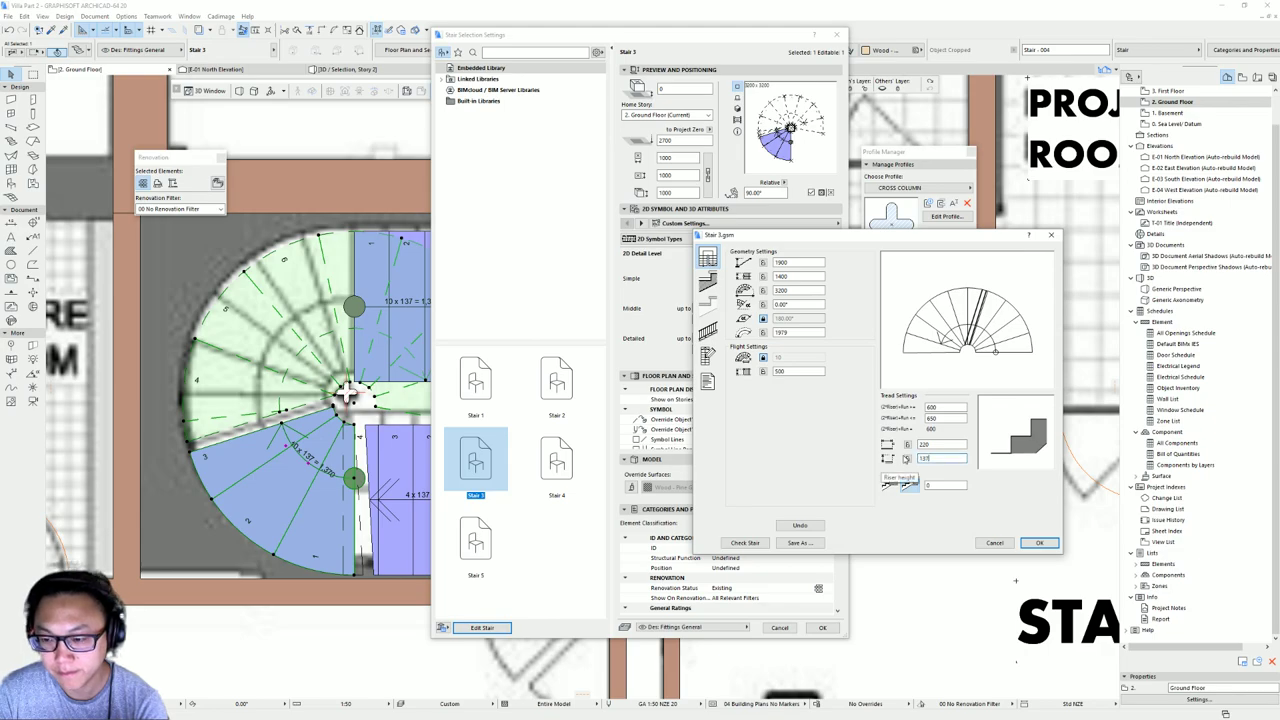
pyautogui.press('Tab')
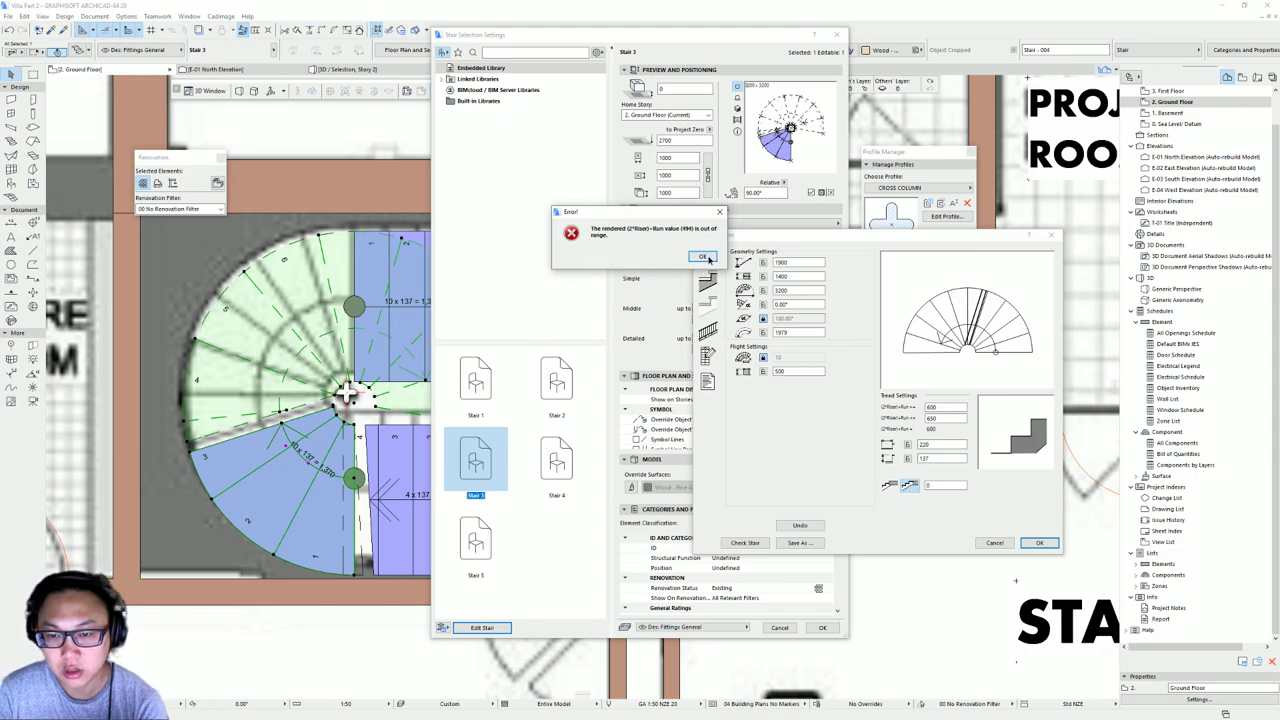
pyautogui.click(702, 256)
# - Change the curved stair's editable flight setting to 400 and try the 137 riser height again
pyautogui.doubleClick(792, 371)
pyautogui.write('400')
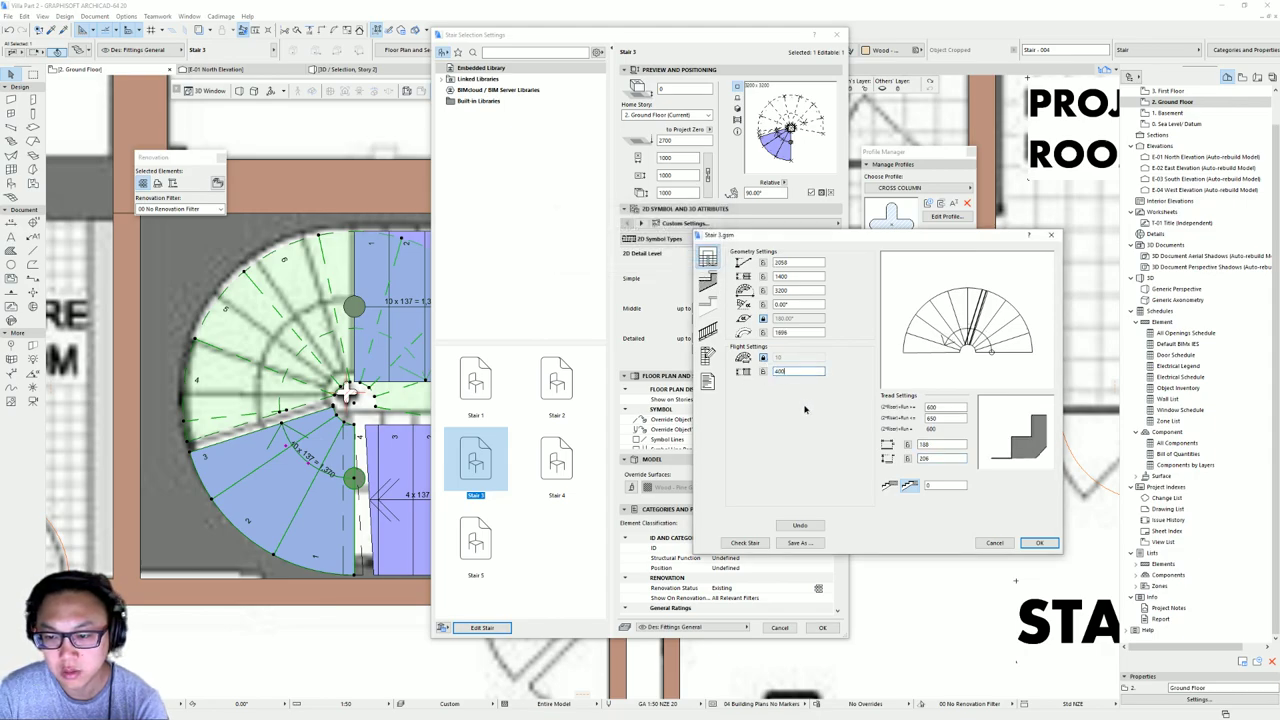
pyautogui.moveTo(942, 458); pyautogui.dragTo(884, 462)
pyautogui.write('0')
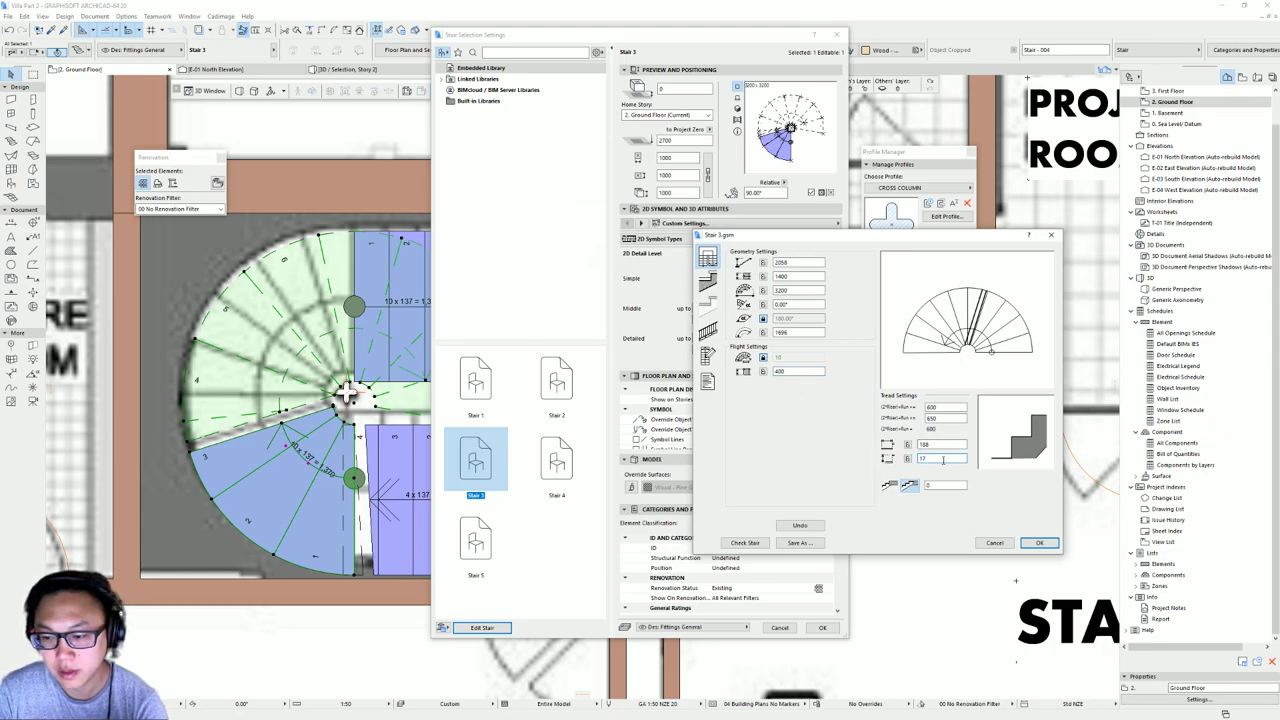
pyautogui.write('137')
pyautogui.press('Return')
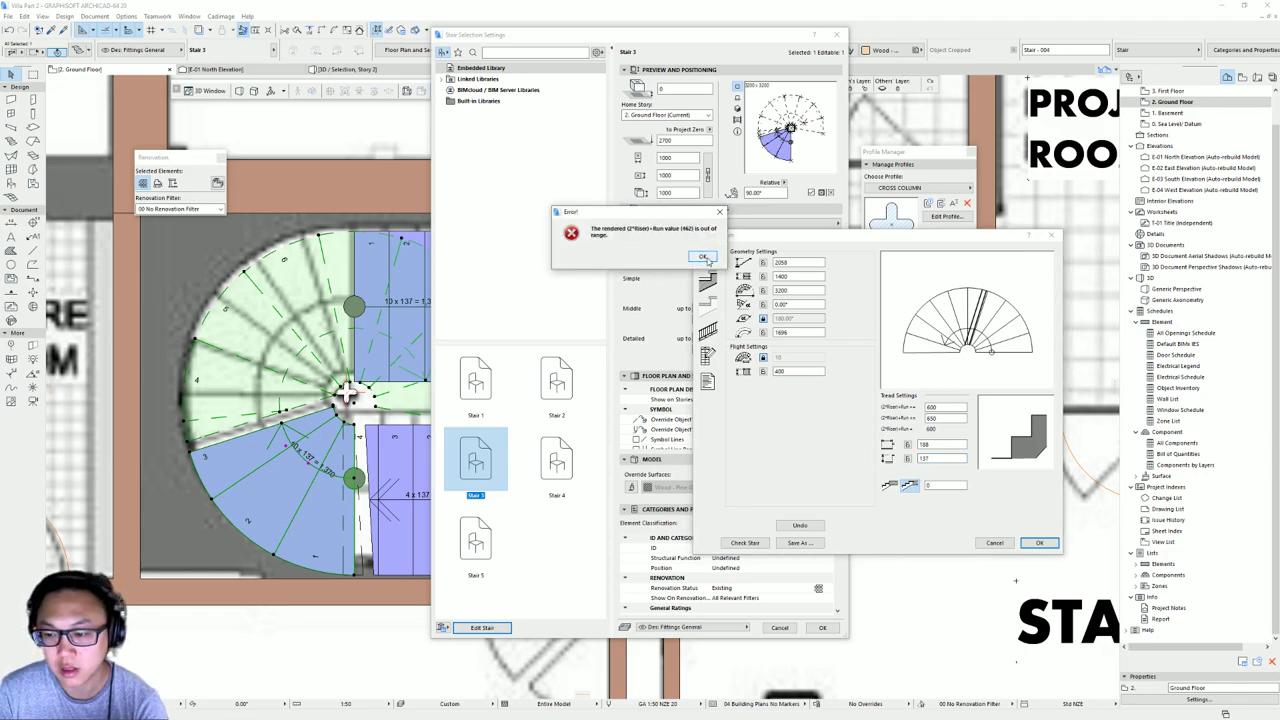
pyautogui.click(704, 257)
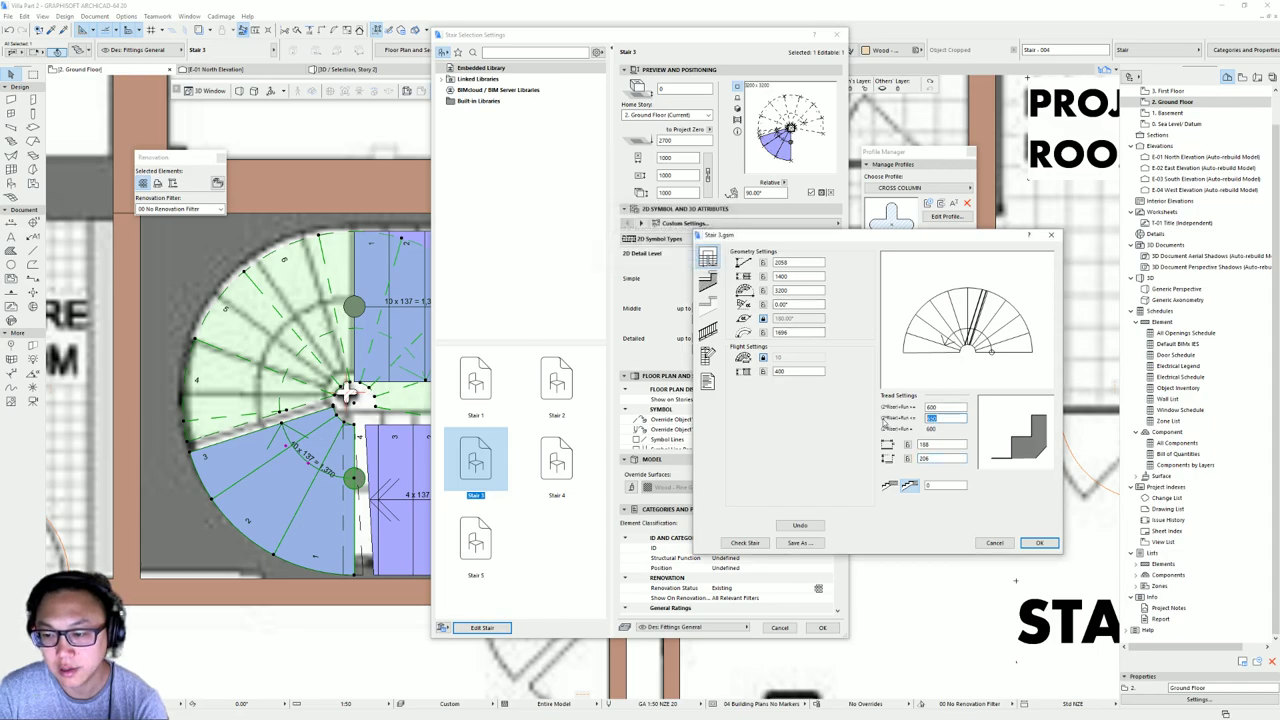
# - Try to set the maximum 2*Riser+Run value in the tread settings to 400
pyautogui.write('400')
pyautogui.press('Return')
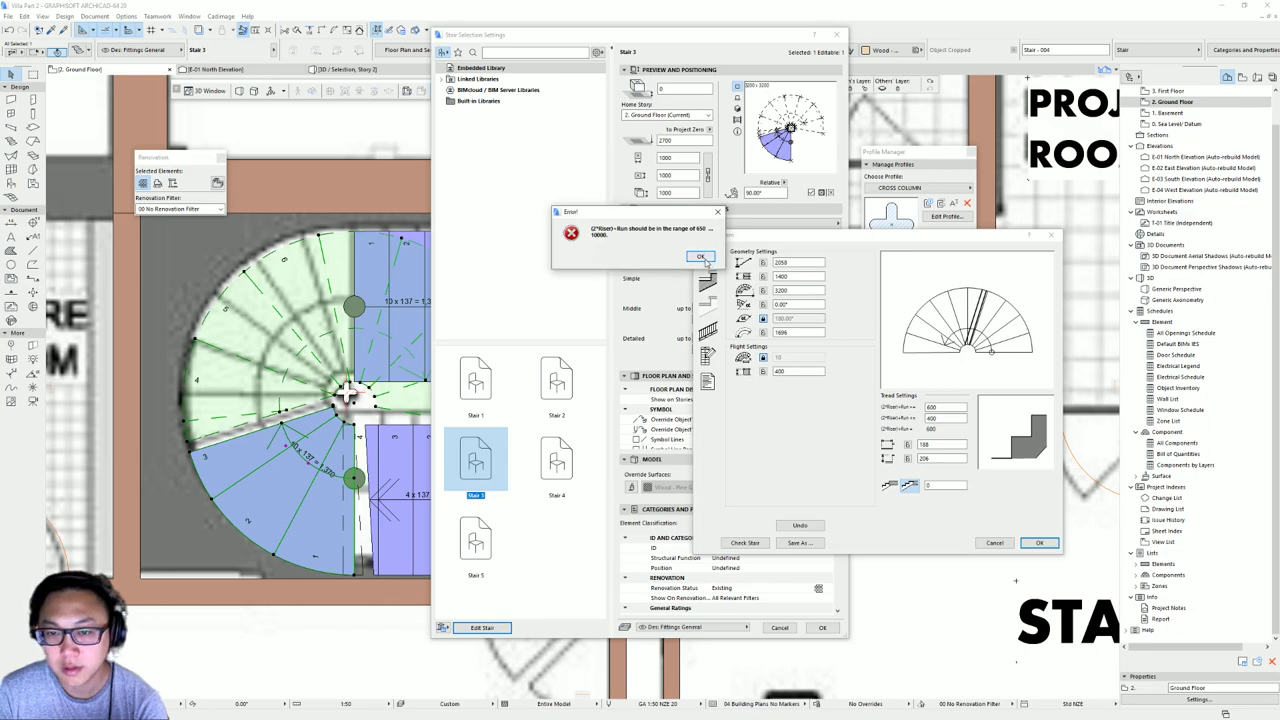
pyautogui.click(704, 257)
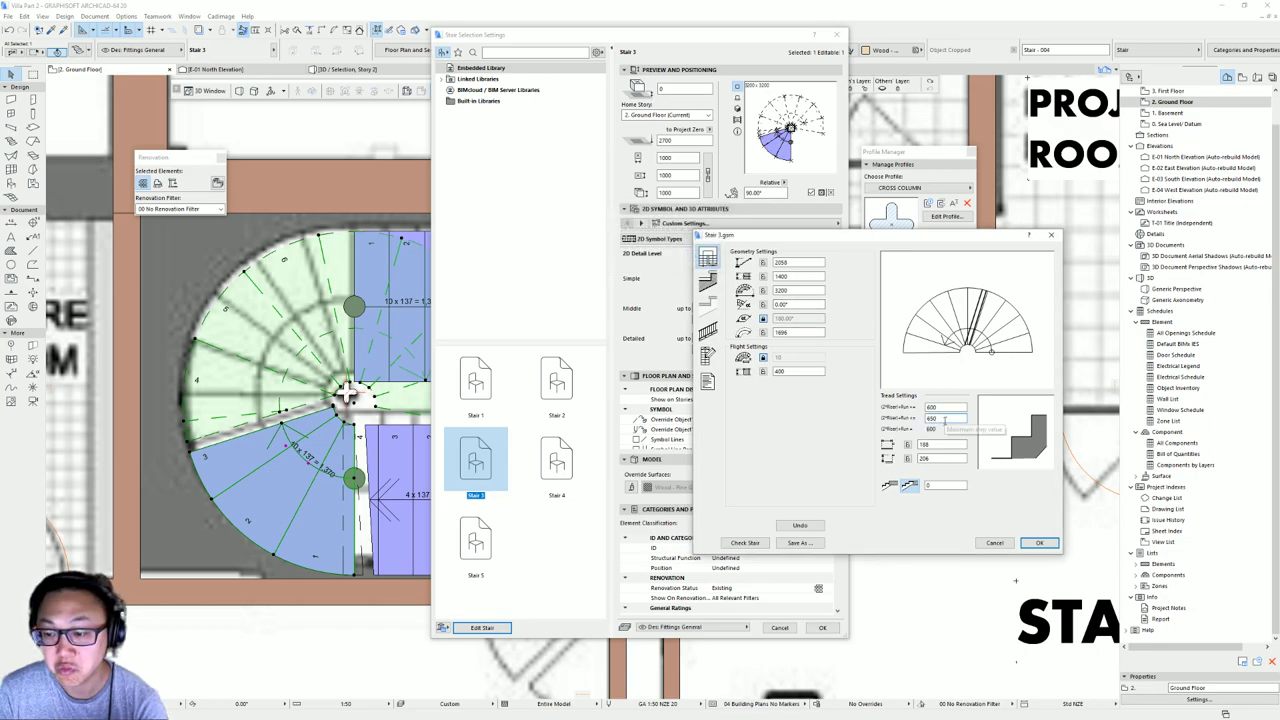
# - Set the minimum 2*Riser+Run value to 400 and the riser height to 137, and apply the changes to the curved stair
pyautogui.moveTo(957, 407); pyautogui.dragTo(898, 413)
pyautogui.write('40')
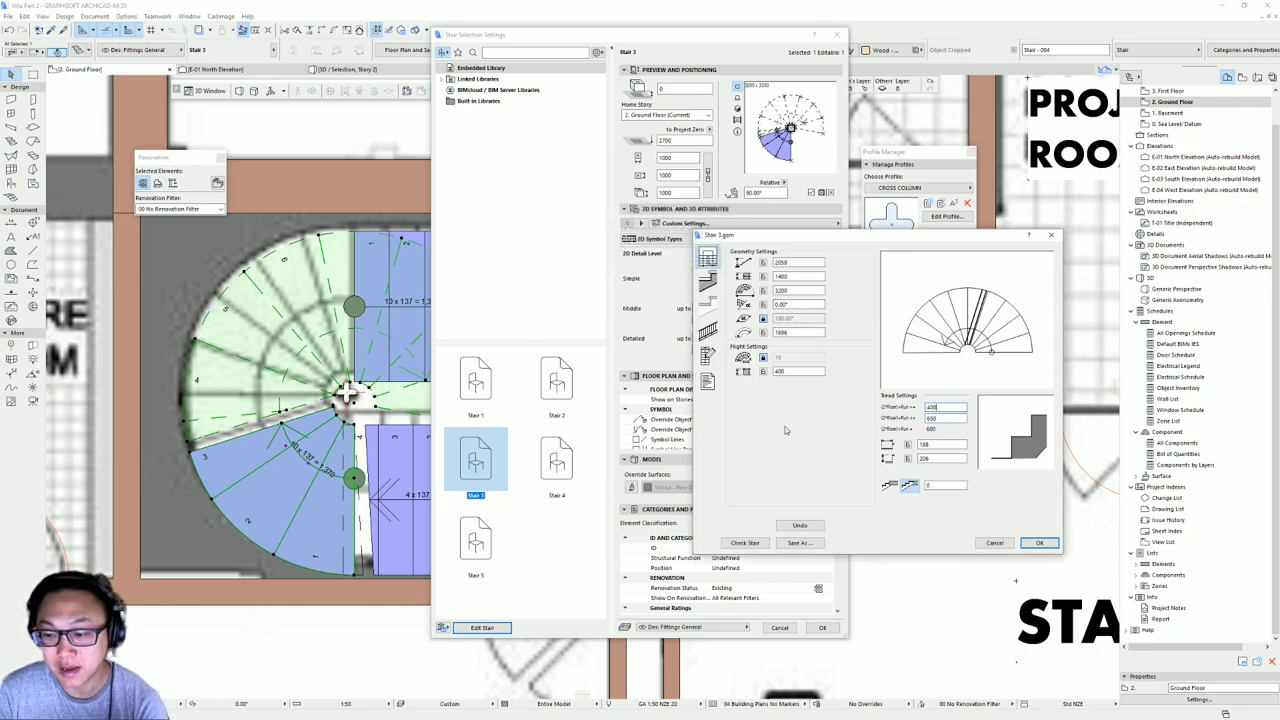
pyautogui.moveTo(948, 459); pyautogui.dragTo(868, 466)
pyautogui.write('137')
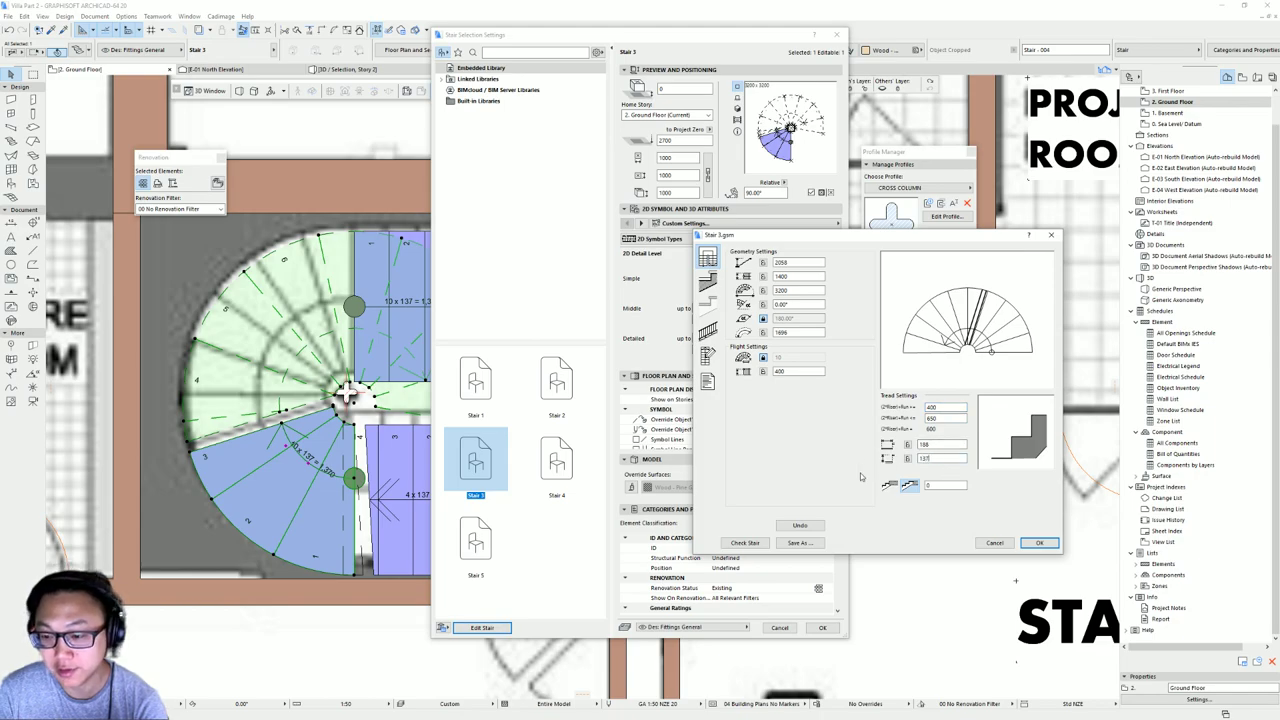
pyautogui.click(1039, 542)
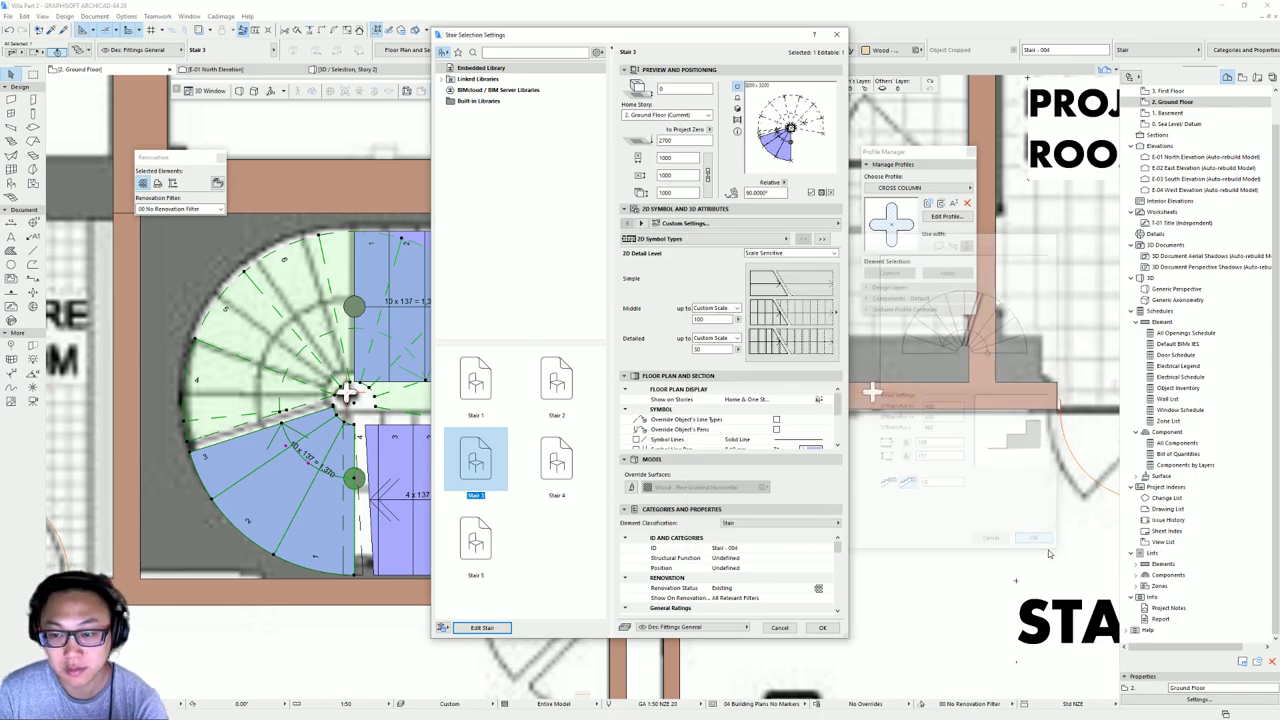
pyautogui.click(822, 627)
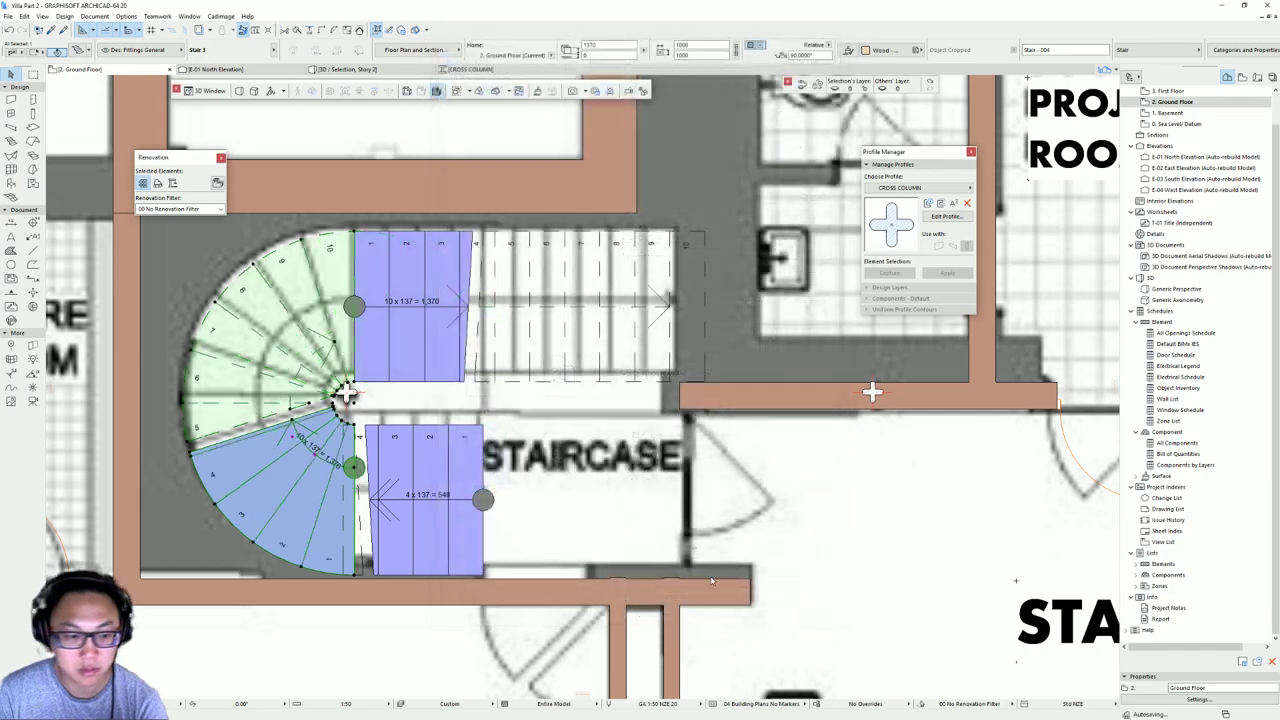
pyautogui.moveTo(346, 440); pyautogui.dragTo(423, 424, button='middle')
pyautogui.click(444, 414)
pyautogui.hotkey('ctrl', 'd')
pyautogui.click(420, 409)
pyautogui.click(431, 409)
pyautogui.press('Escape')
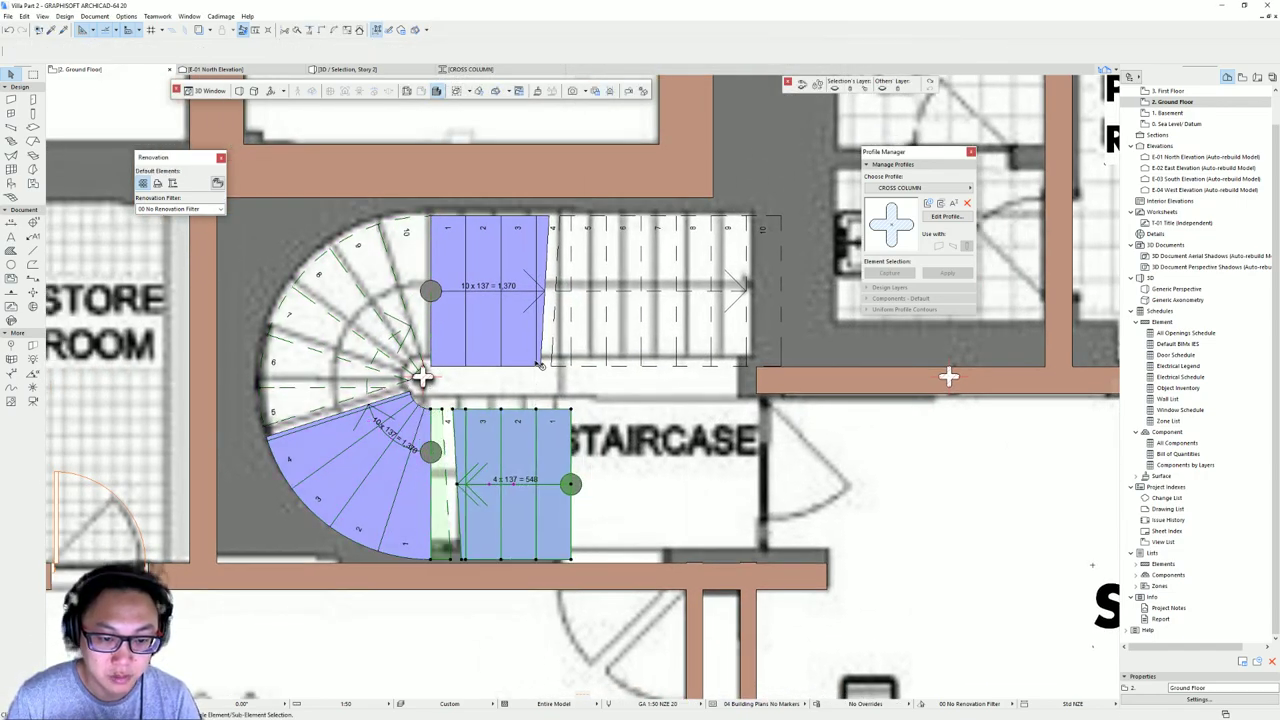
# - Show the three selected flights in 3D and move the four-step flight vertically down to meet the foot of the curved flight
pyautogui.click(505, 462)
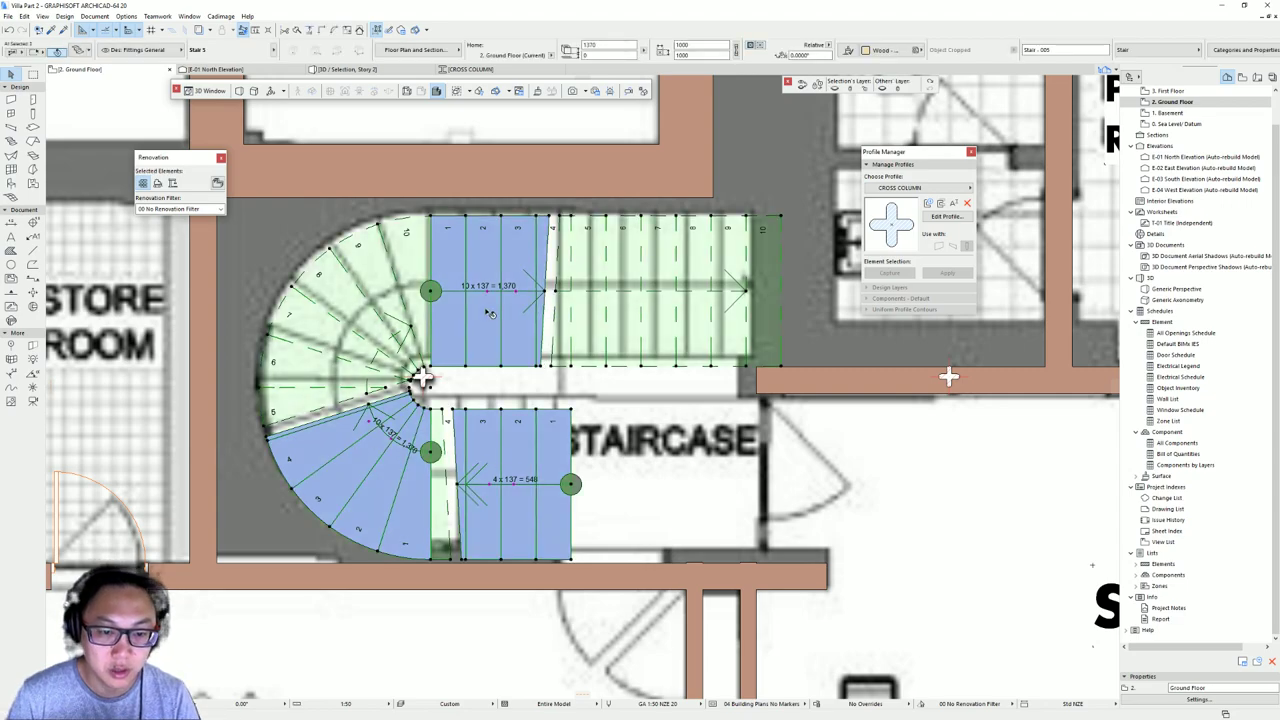
pyautogui.press('F3')
pyautogui.click(471, 362)
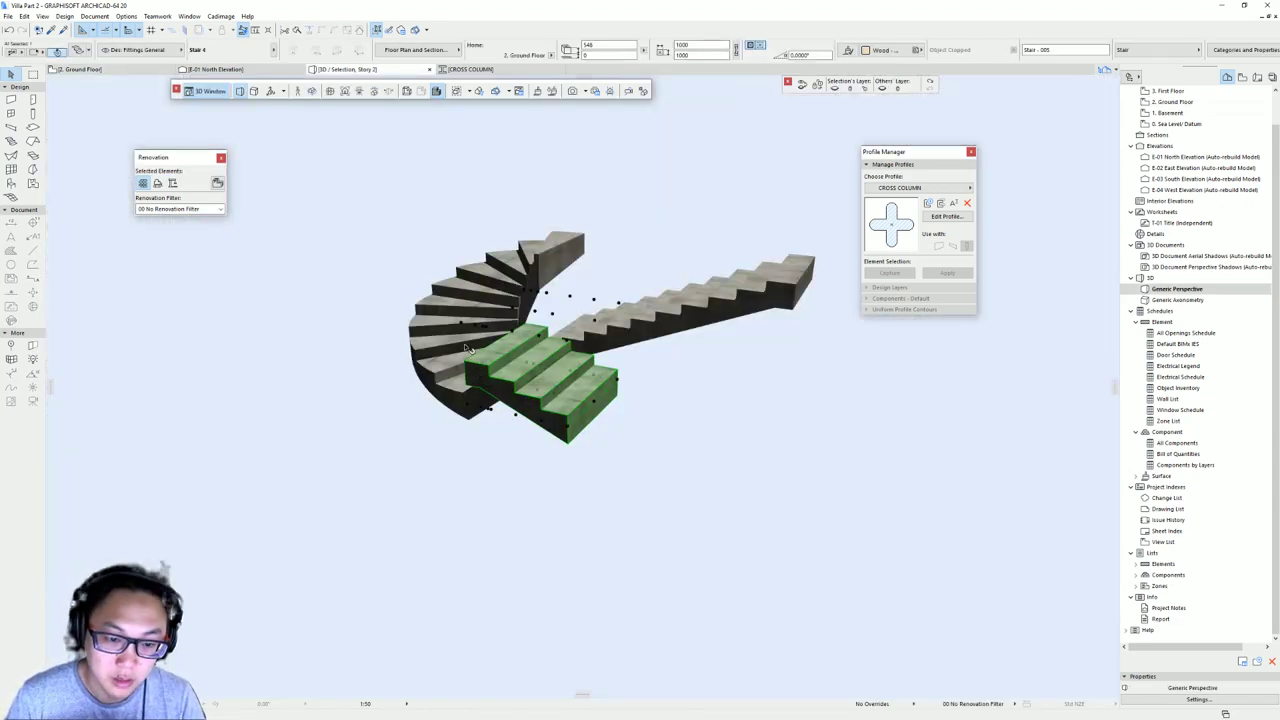
pyautogui.hotkey('ctrl', 'd')
pyautogui.click(461, 324)
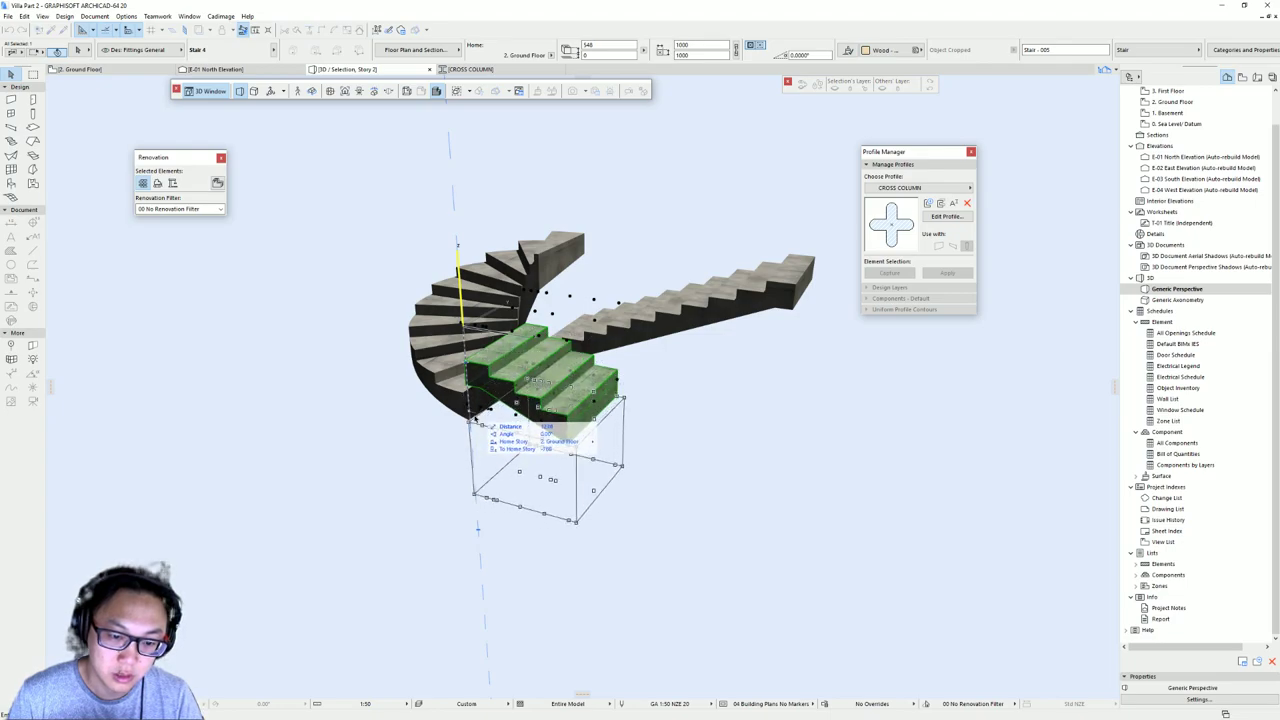
pyautogui.click(498, 406)
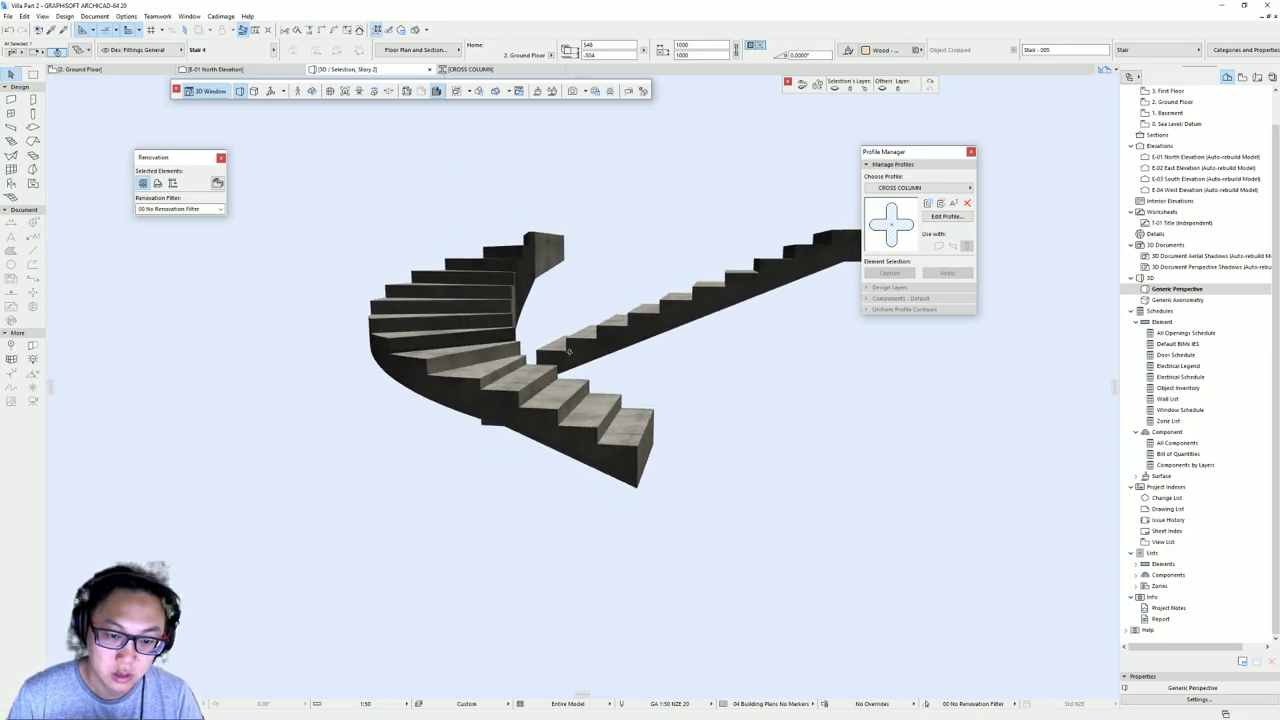
pyautogui.keyDown('shift'); pyautogui.moveTo(530, 386); pyautogui.dragTo(552, 419, button='middle'); pyautogui.keyUp('shift')
pyautogui.hotkey('ctrl', 'd')
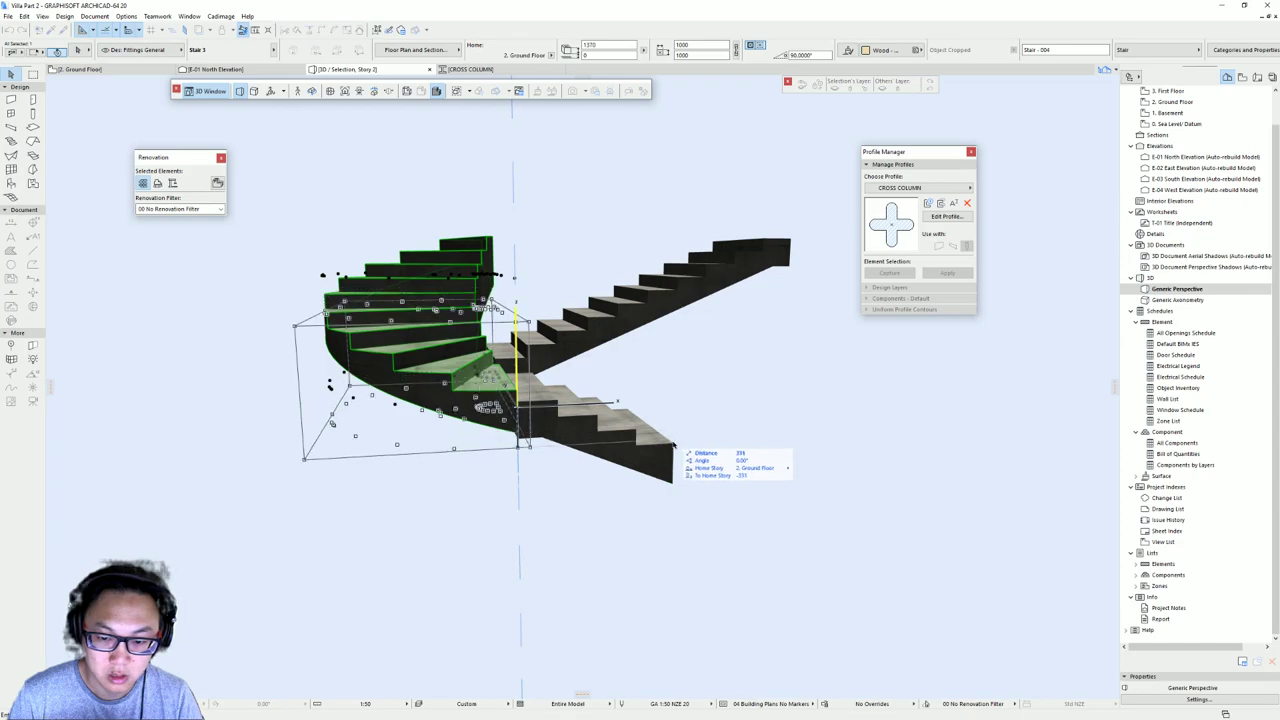
pyautogui.press('Escape')
pyautogui.click(555, 433)
pyautogui.keyDown('shift'); pyautogui.moveTo(555, 435); pyautogui.dragTo(206, 409, button='middle'); pyautogui.keyUp('shift')
pyautogui.click(506, 399)
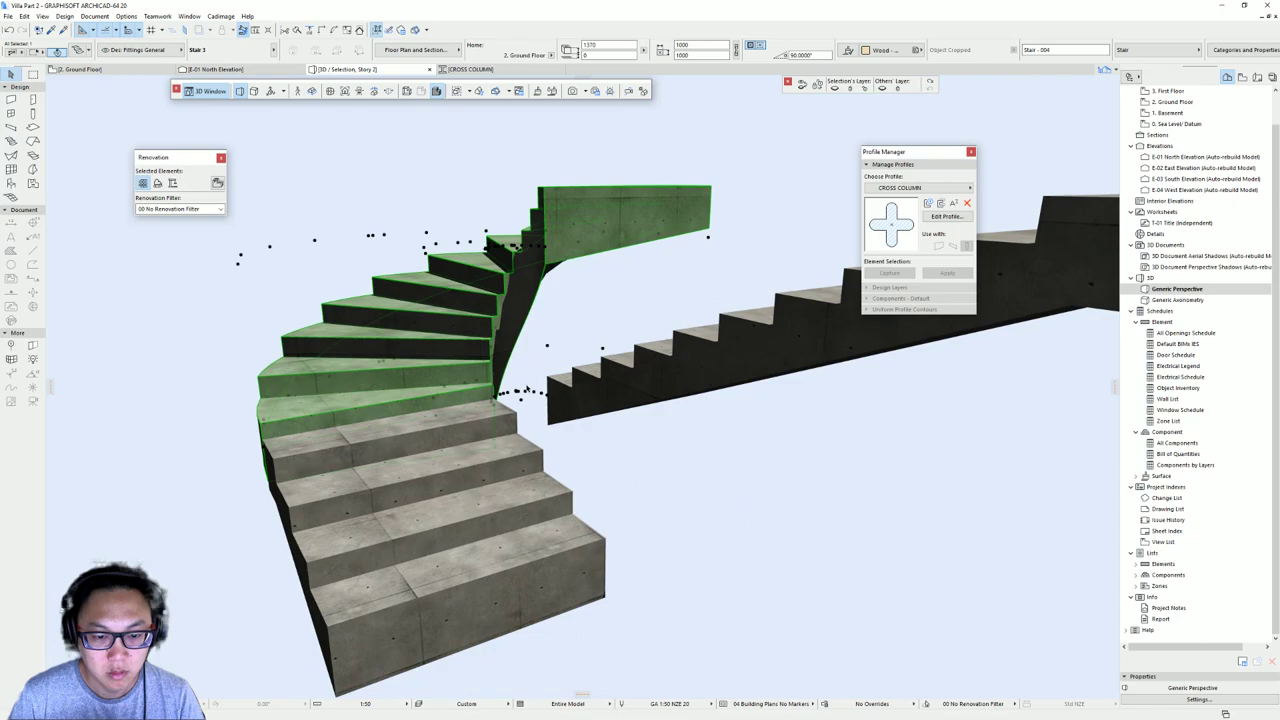
# - Move the straight ten-step flight vertically up to meet the top of the curved flight in 3D
pyautogui.keyDown('shift'); pyautogui.moveTo(467, 395); pyautogui.dragTo(777, 406, button='middle'); pyautogui.keyUp('shift')
pyautogui.scroll(-3, 669, 345)
pyautogui.moveTo(630, 355); pyautogui.dragTo(522, 389, button='middle')
pyautogui.click(511, 392)
pyautogui.hotkey('ctrl', 'd')
pyautogui.click(511, 389)
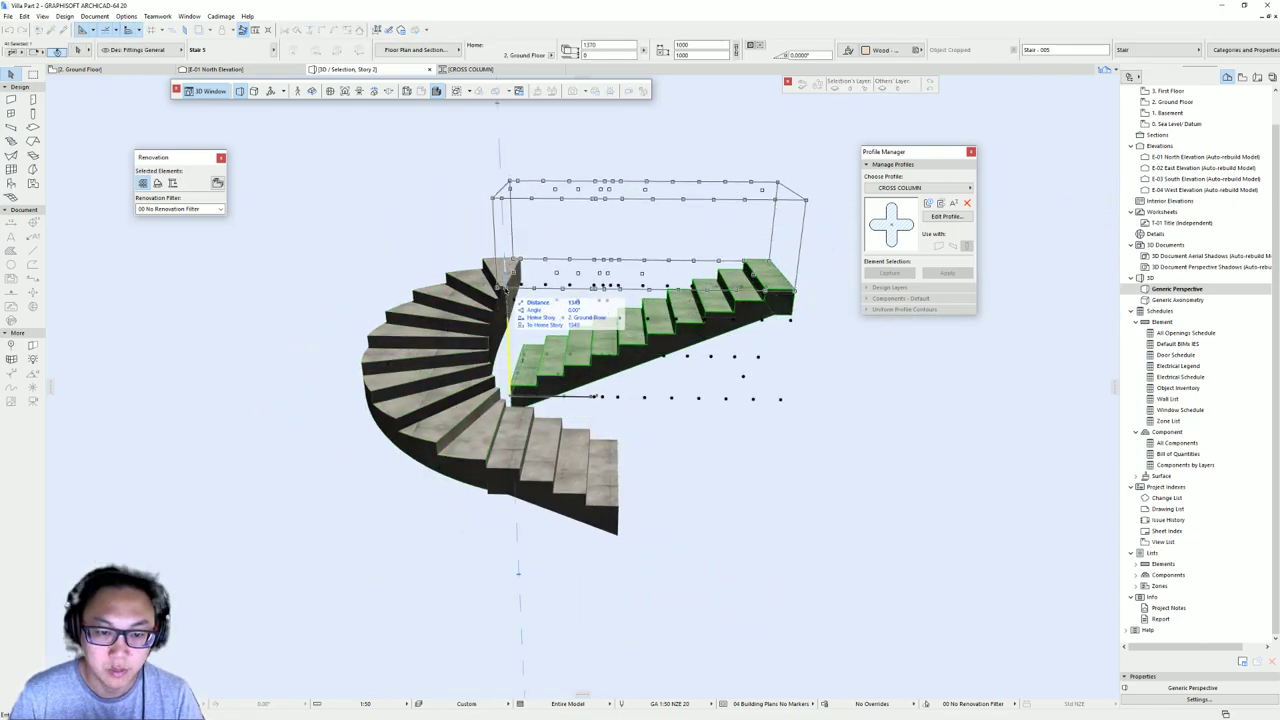
pyautogui.click(508, 282)
pyautogui.click(626, 368)
pyautogui.keyDown('shift'); pyautogui.moveTo(626, 368); pyautogui.dragTo(508, 397, button='middle'); pyautogui.keyUp('shift')
# - Return to the ground floor plan and draw a horizontal section line through the four-step flight, looking towards the upper flight
pyautogui.press('F2')
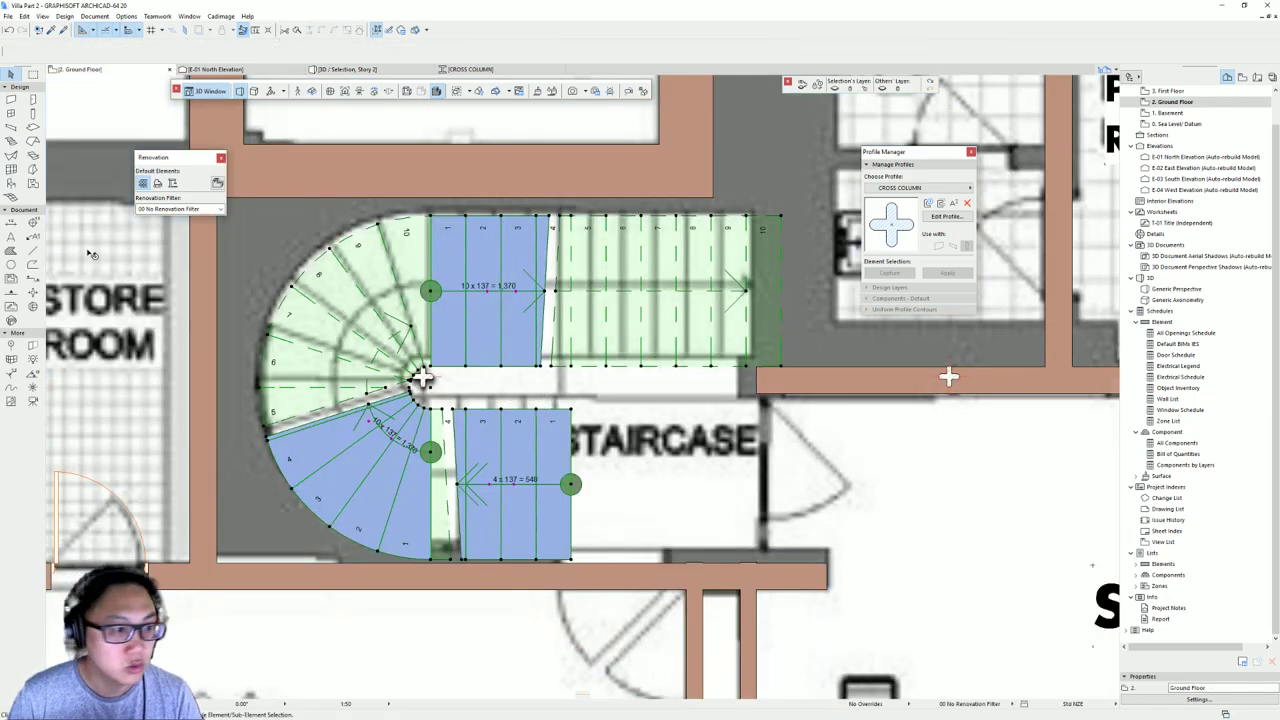
pyautogui.click(33, 280)
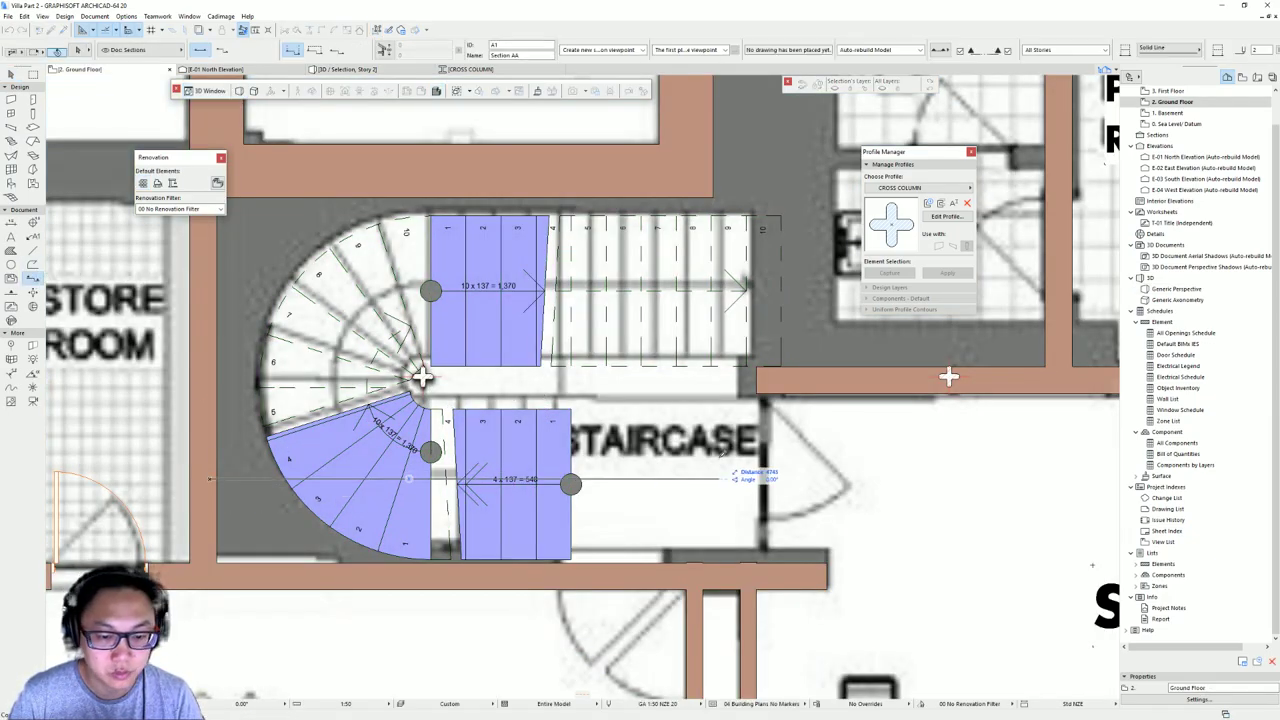
pyautogui.click(596, 386)
pyautogui.press('Escape')
pyautogui.click(720, 476)
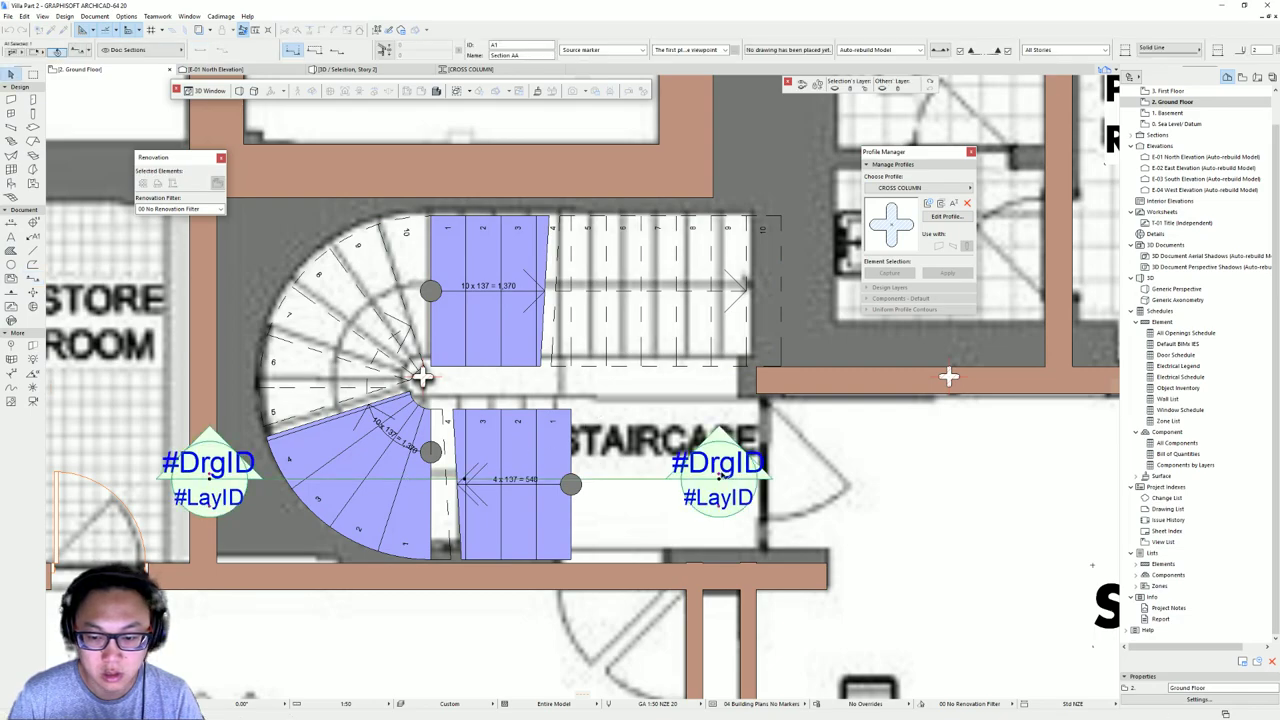
# - Open the new section view of the staircase and select the curved flight
pyautogui.rightClick(721, 474)
pyautogui.click(770, 520)
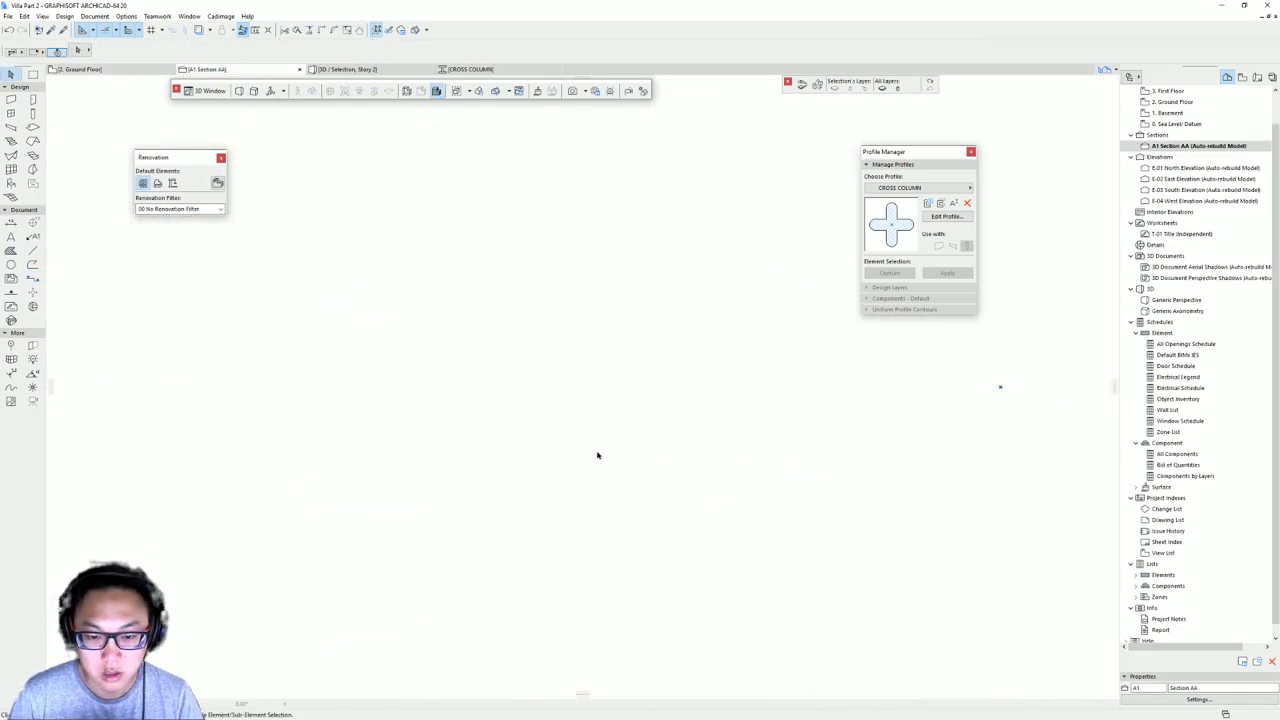
pyautogui.scroll(2, 583, 497)
pyautogui.click(549, 437)
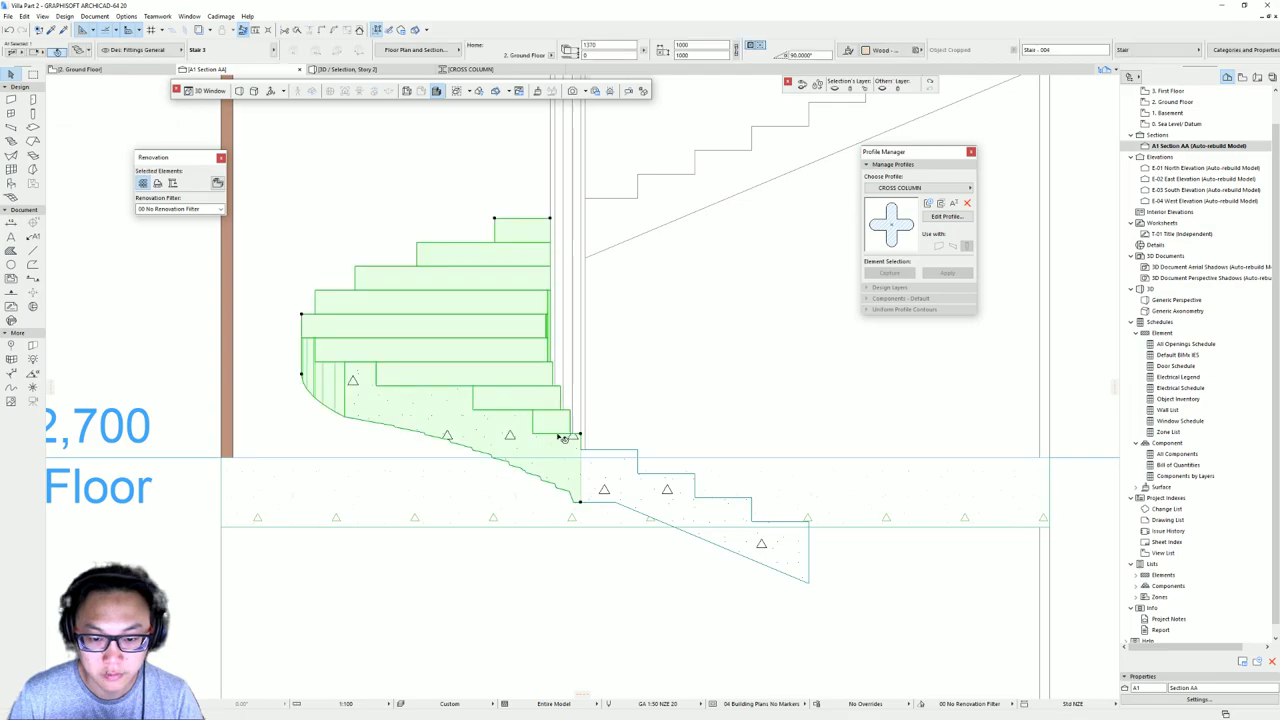
# - Move the curved flight down in section so its foot corner meets the top tread of the four-step flight
pyautogui.click(634, 450)
pyautogui.click(574, 439)
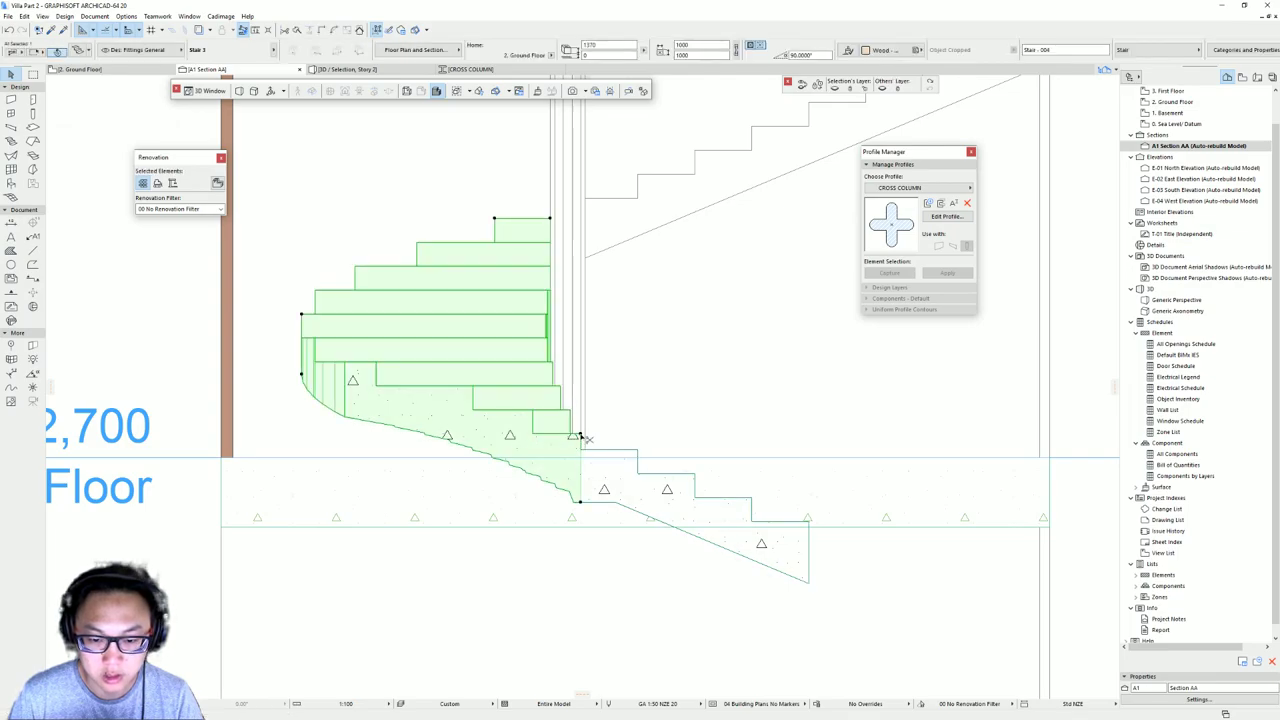
pyautogui.hotkey('ctrl', 'd')
pyautogui.click(581, 434)
pyautogui.click(582, 450)
# - Raise the curved flight vertically by one 137 mm riser above the top of the four-step flight
pyautogui.hotkey('ctrl', 'd')
pyautogui.click(581, 450)
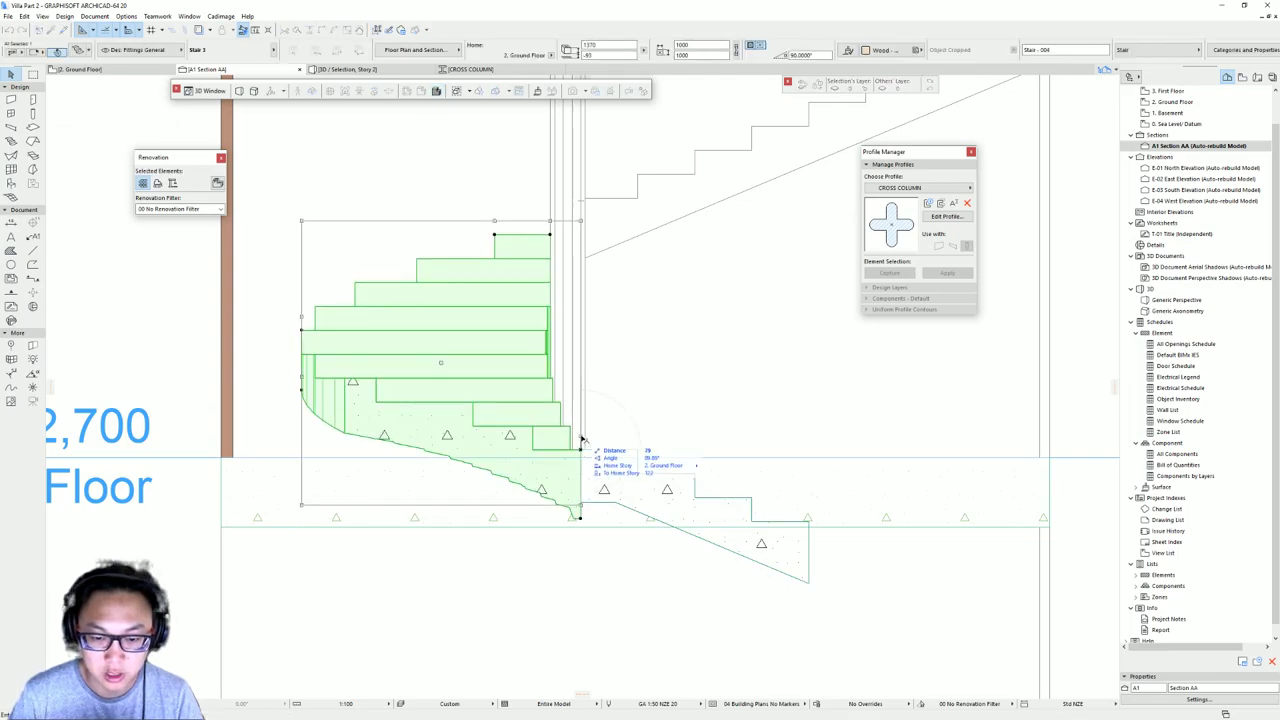
pyautogui.moveTo(580, 448); pyautogui.dragTo(582, 428)
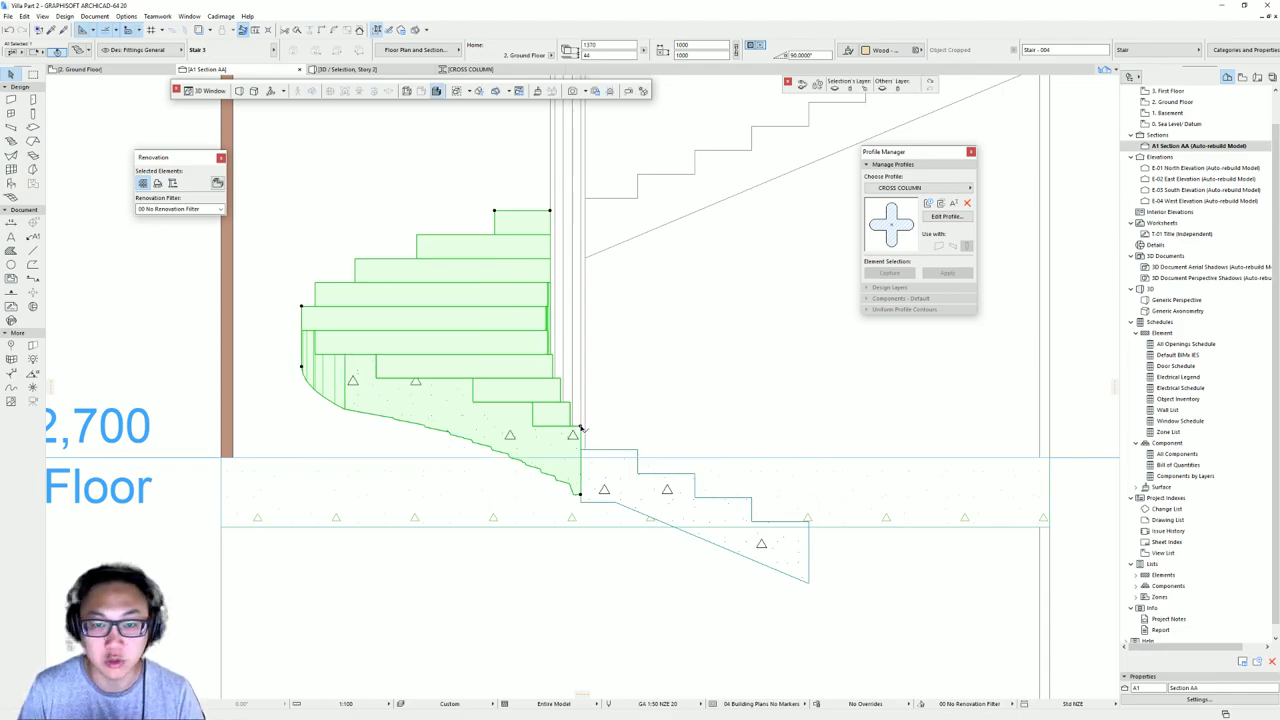
pyautogui.click(770, 372)
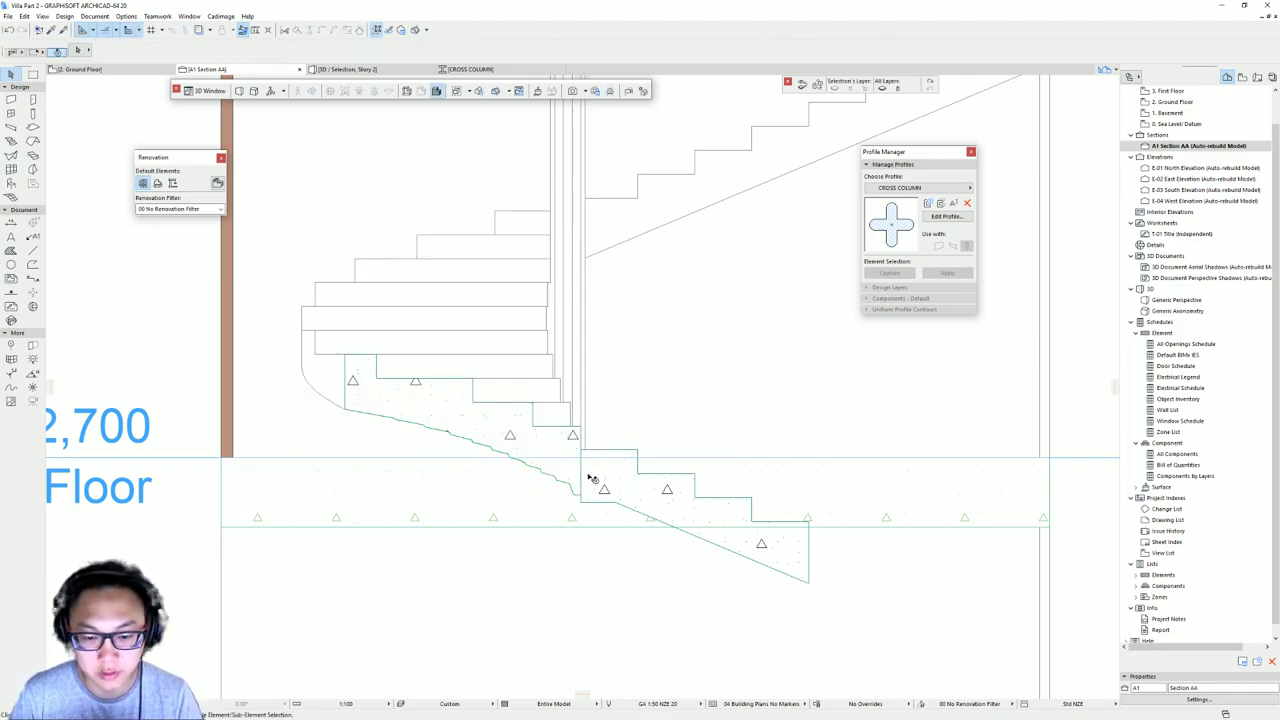
# - Return to the ground floor plan and draw a horizontal section line through the straight ten-step flight, looking towards the upper wall
pyautogui.press('F3')
pyautogui.press('F2')
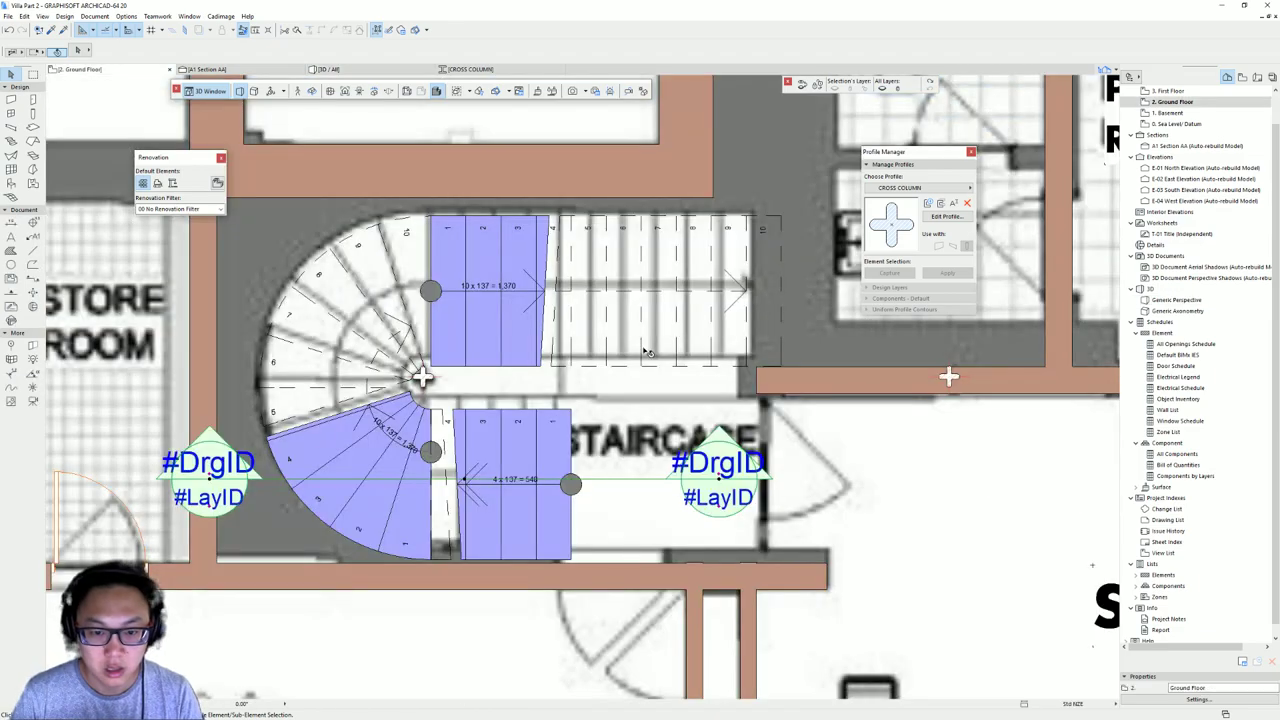
pyautogui.press('Escape')
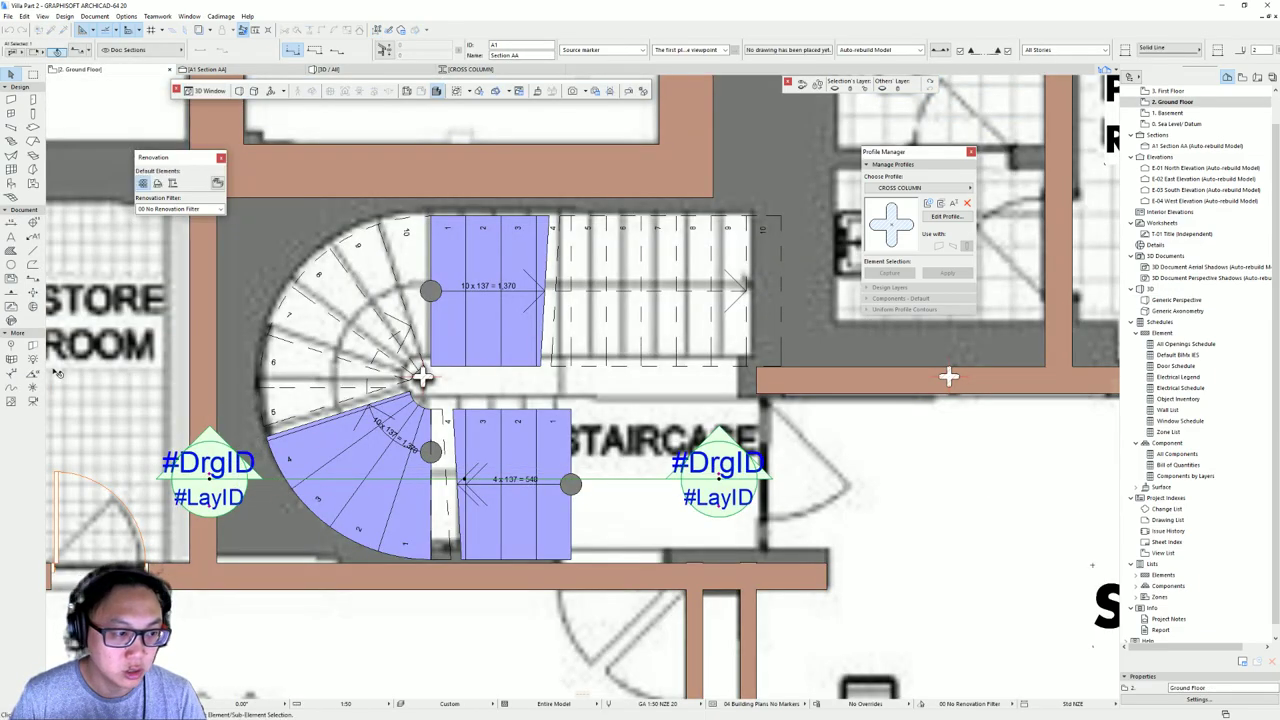
pyautogui.click(31, 281)
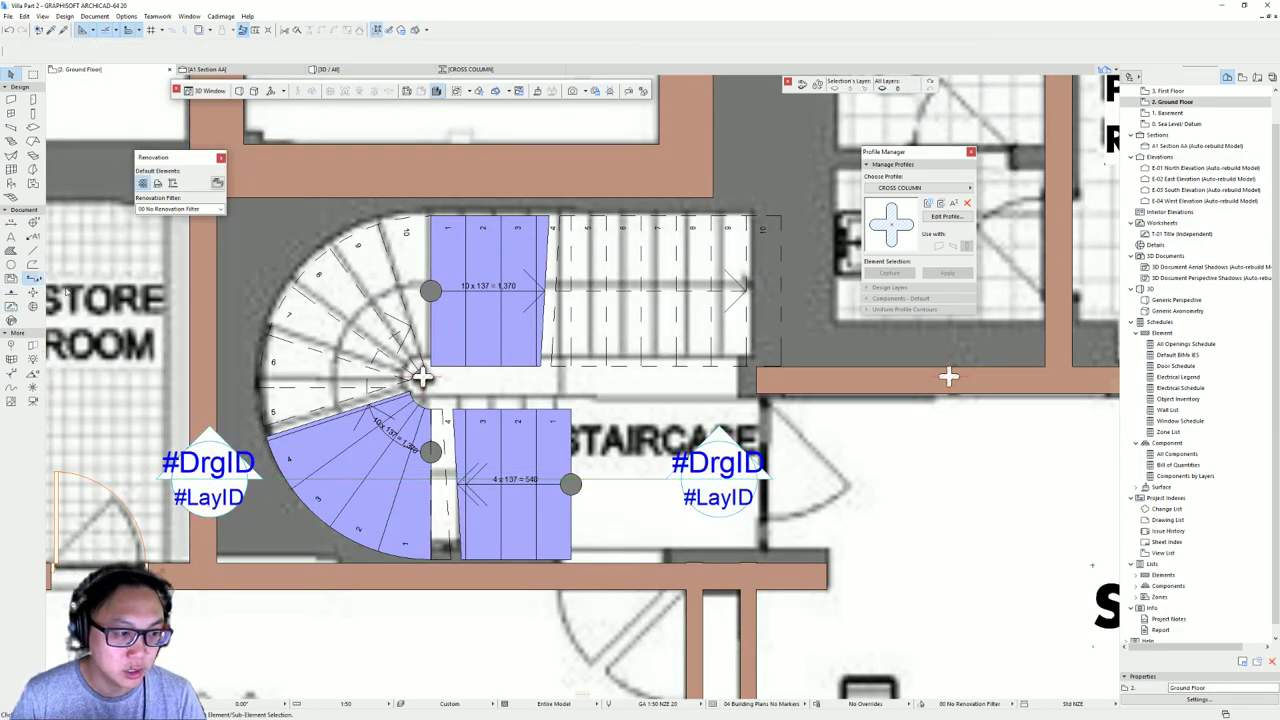
pyautogui.click(160, 301)
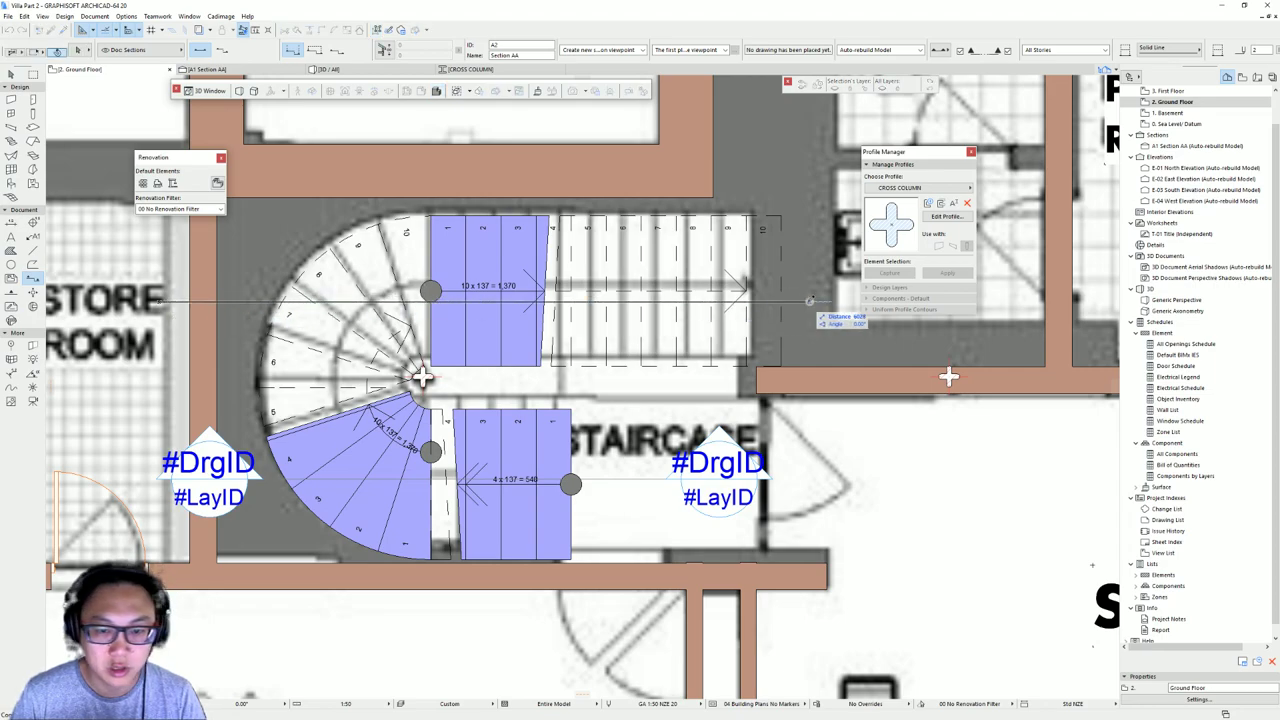
pyautogui.moveTo(470, 305); pyautogui.dragTo(450, 357, button='middle')
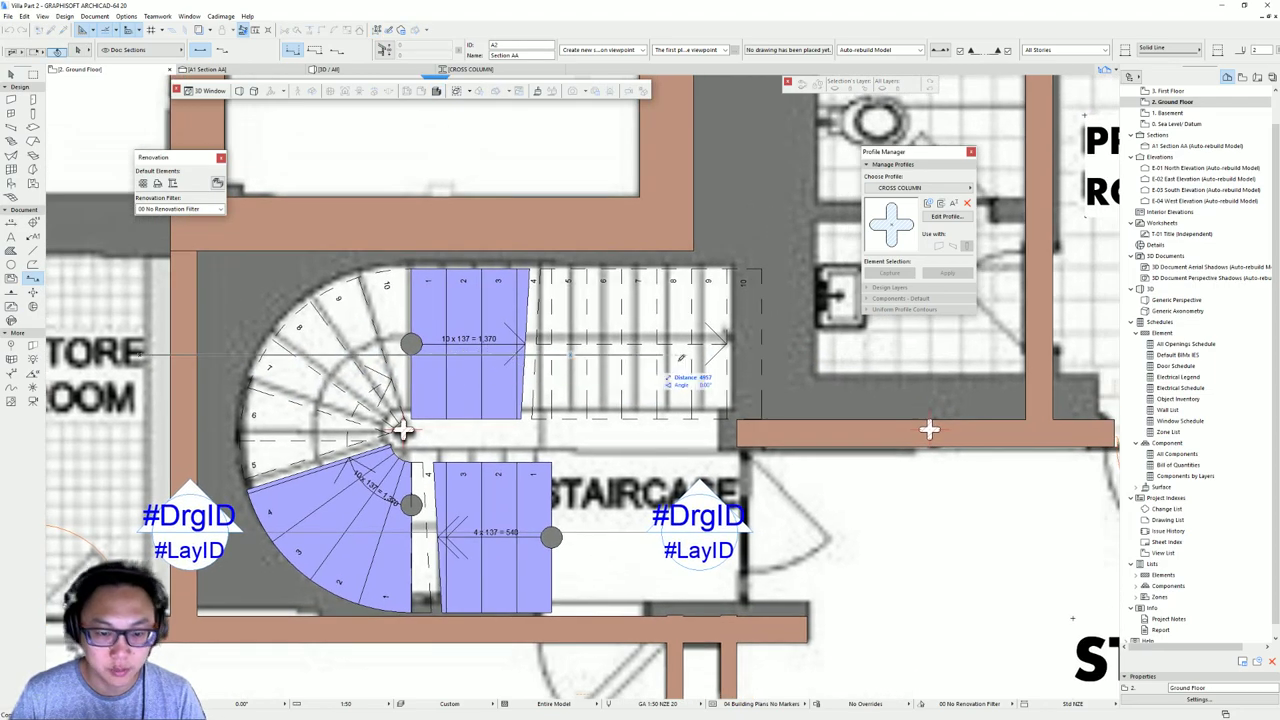
pyautogui.click(853, 353)
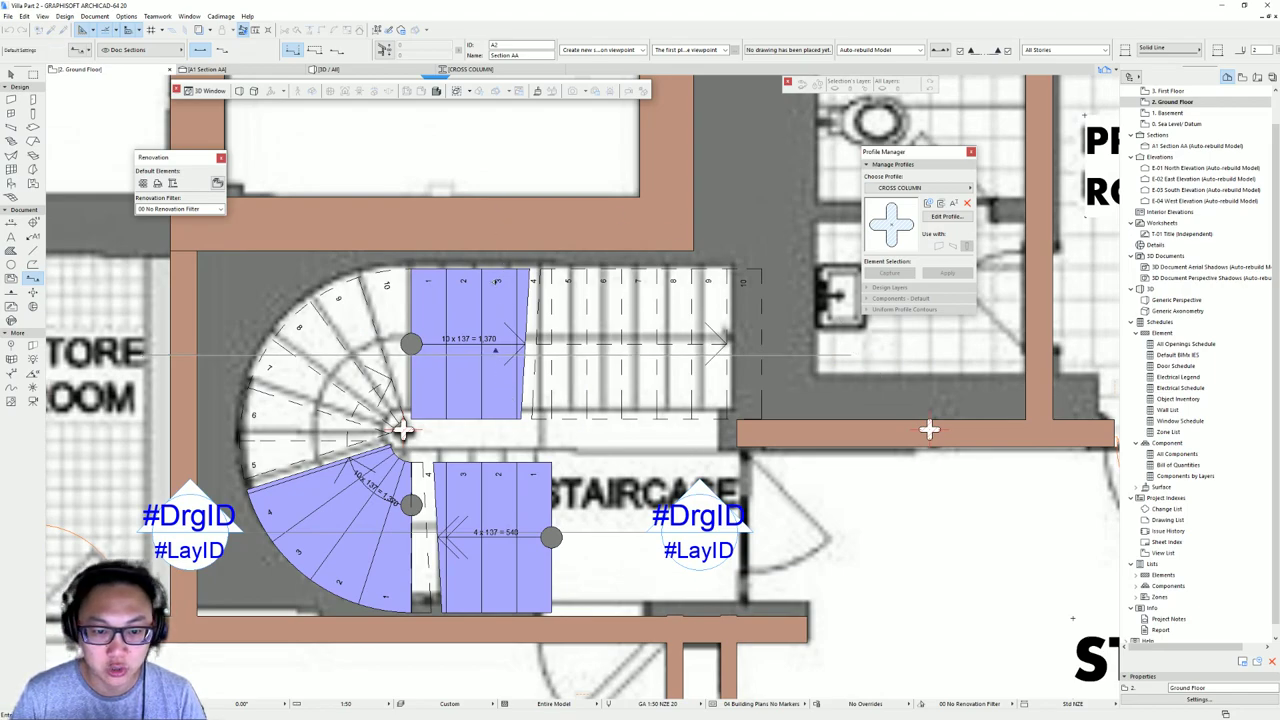
pyautogui.click(491, 243)
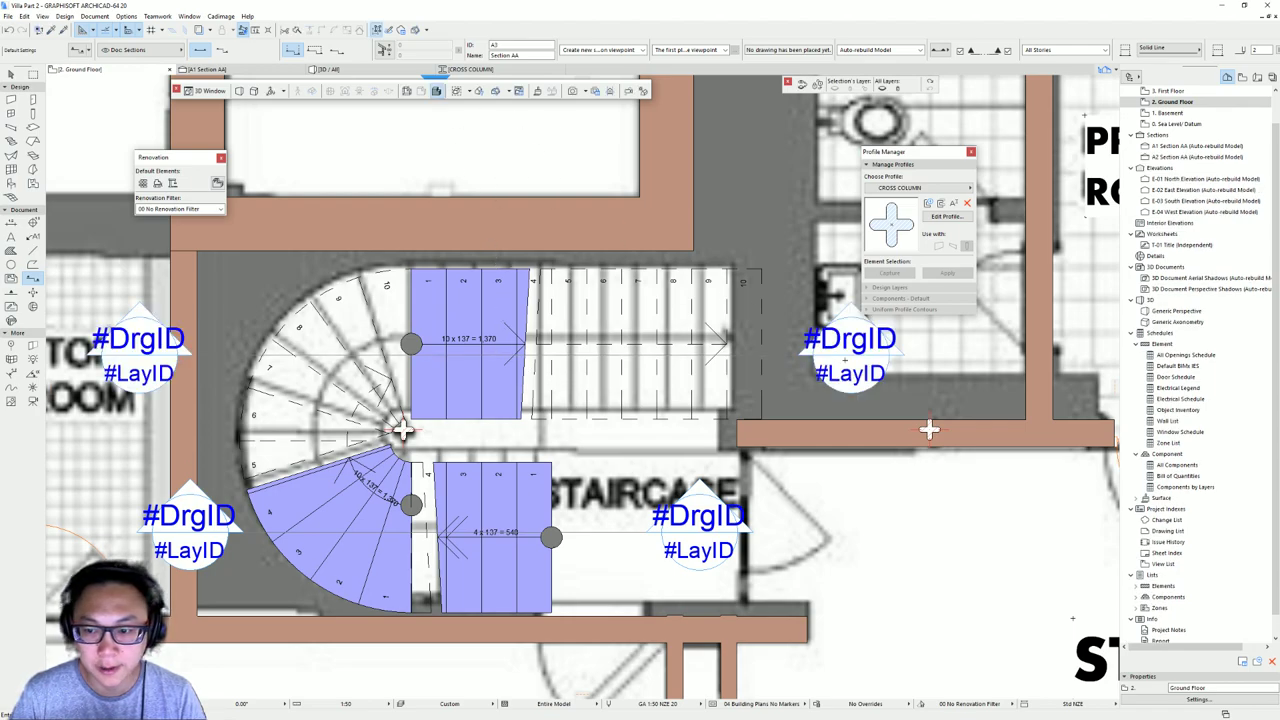
# - Open the section view of the new section line through the ten-step flight with current settings
pyautogui.rightClick(856, 358)
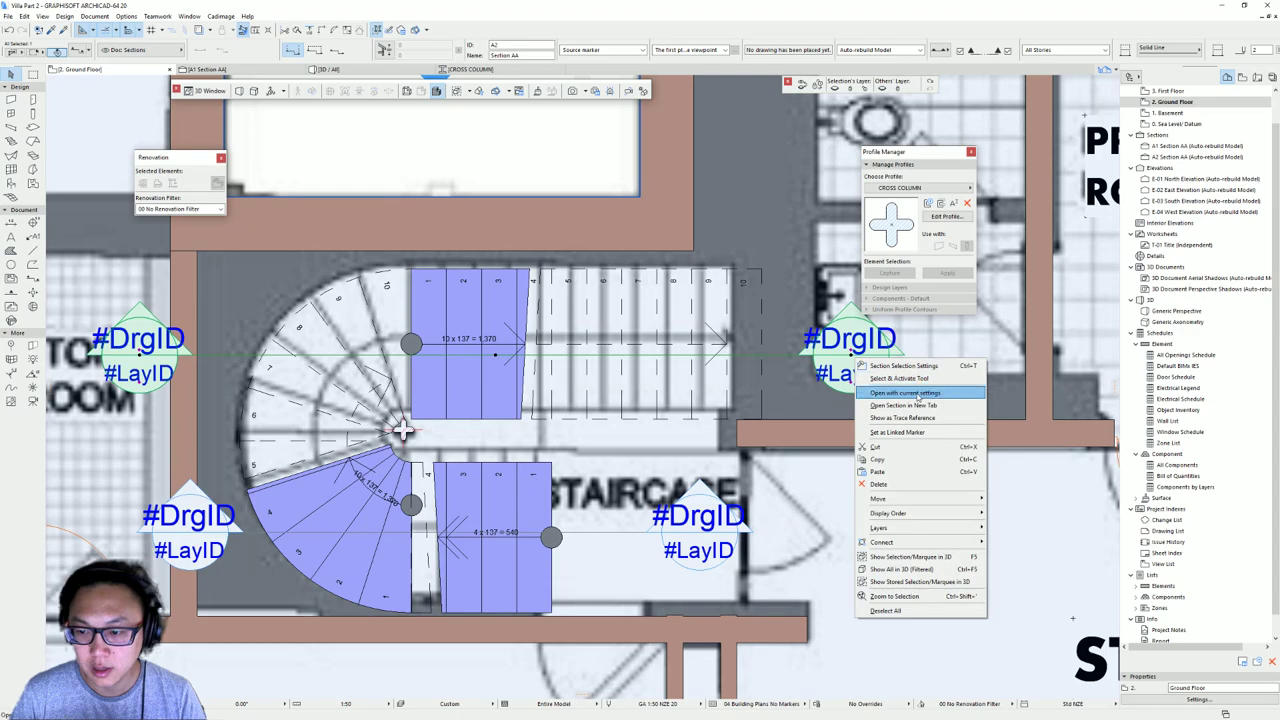
pyautogui.click(918, 394)
pyautogui.scroll(3, 543, 430)
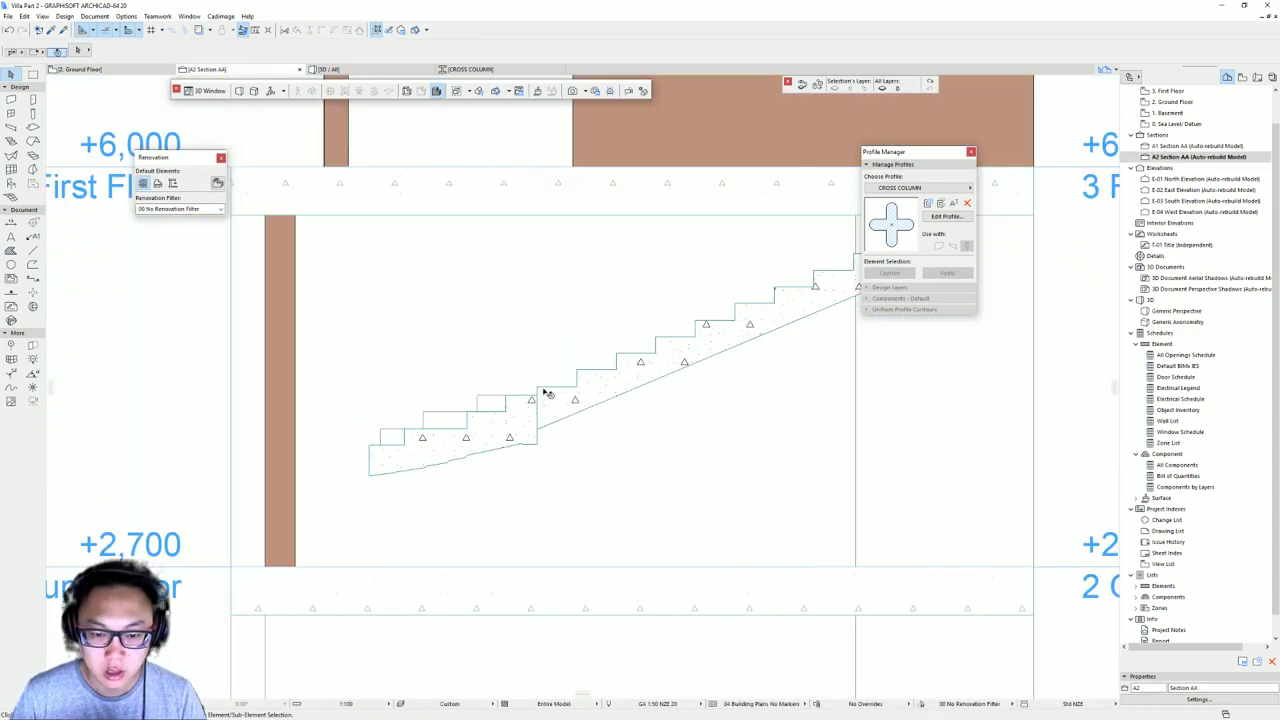
# - Move the straight ten-step flight down to the curved flight's top corner, and raise it vertically by one 137 mm riser
pyautogui.click(537, 394)
pyautogui.click(537, 395)
pyautogui.hotkey('ctrl', 'd')
pyautogui.click(537, 395)
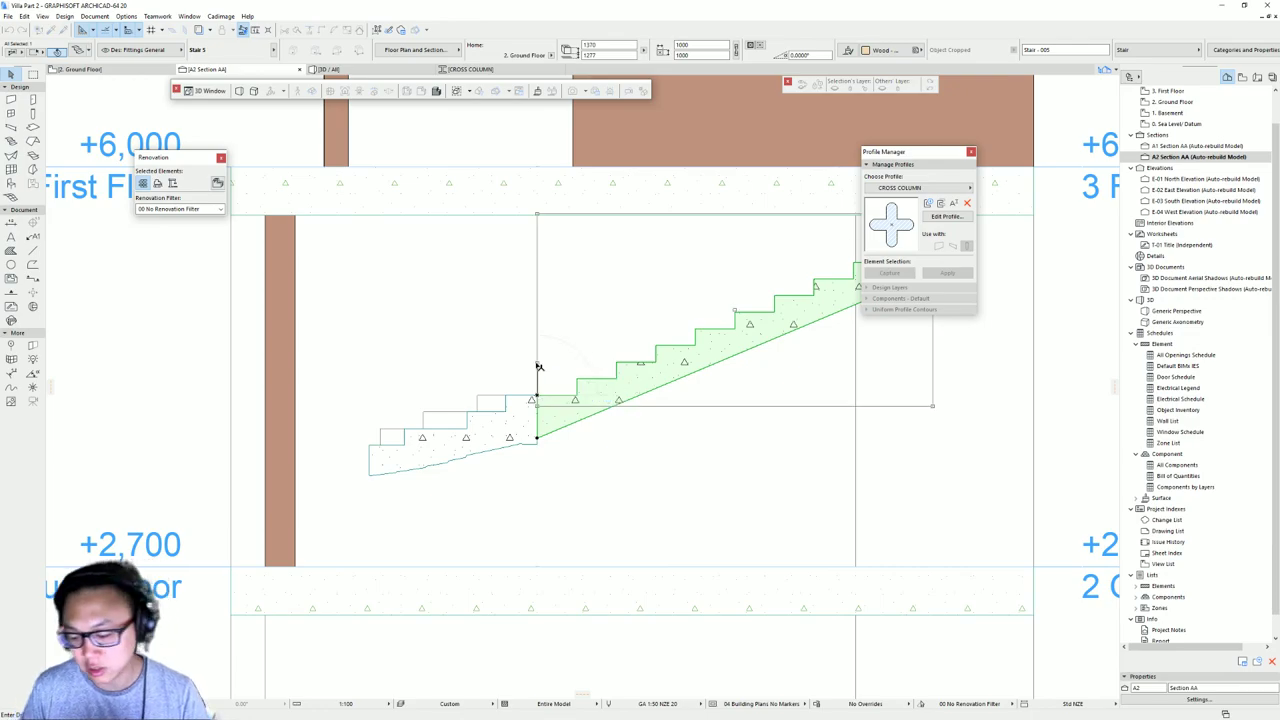
pyautogui.click(537, 386)
pyautogui.press('Escape')
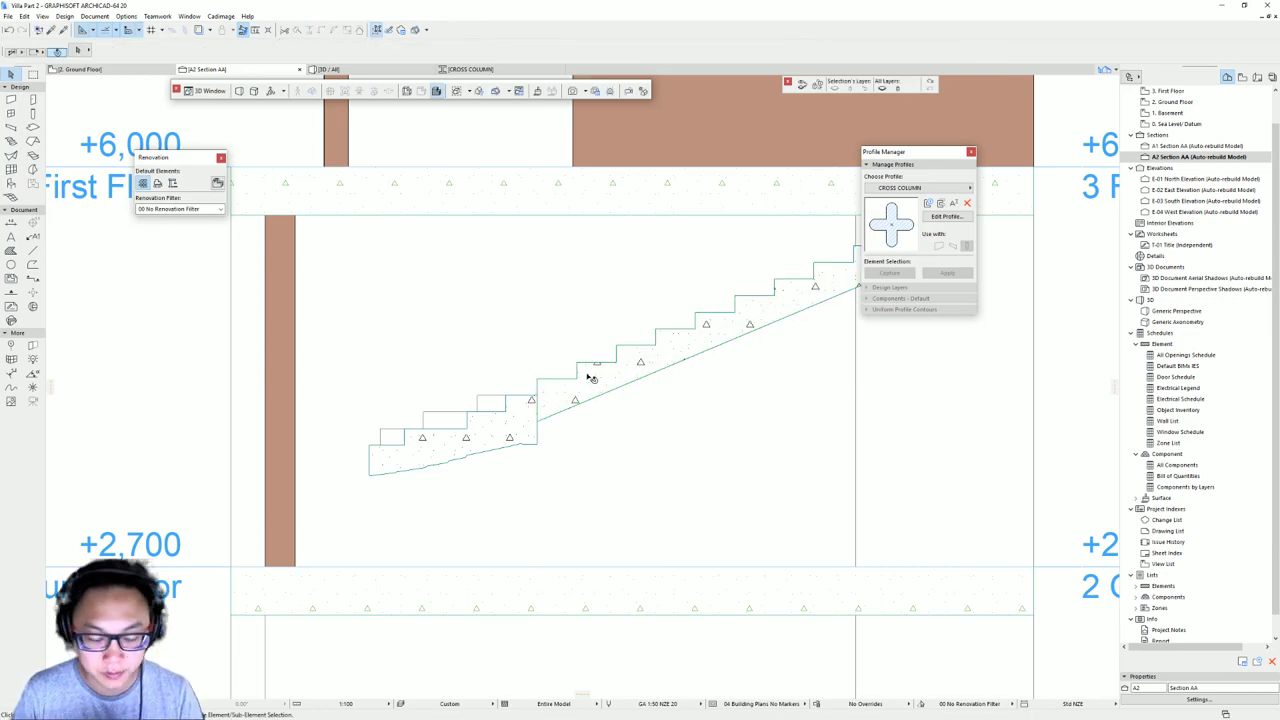
# - Select all three flights in 3D and move them together vertically so the lowest step rests on the ground floor slab
pyautogui.press('F3')
pyautogui.keyDown('shift'); pyautogui.moveTo(591, 383); pyautogui.dragTo(528, 498, button='middle'); pyautogui.keyUp('shift')
pyautogui.click(490, 558)
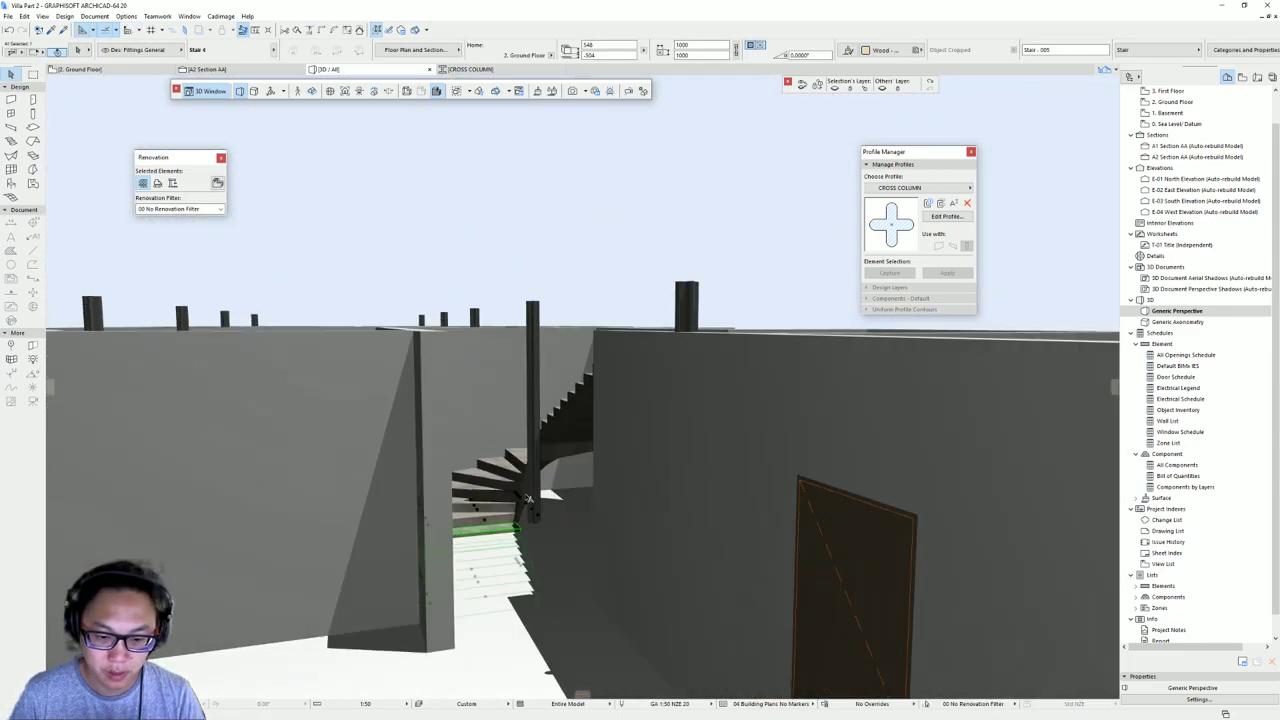
pyautogui.click(583, 403)
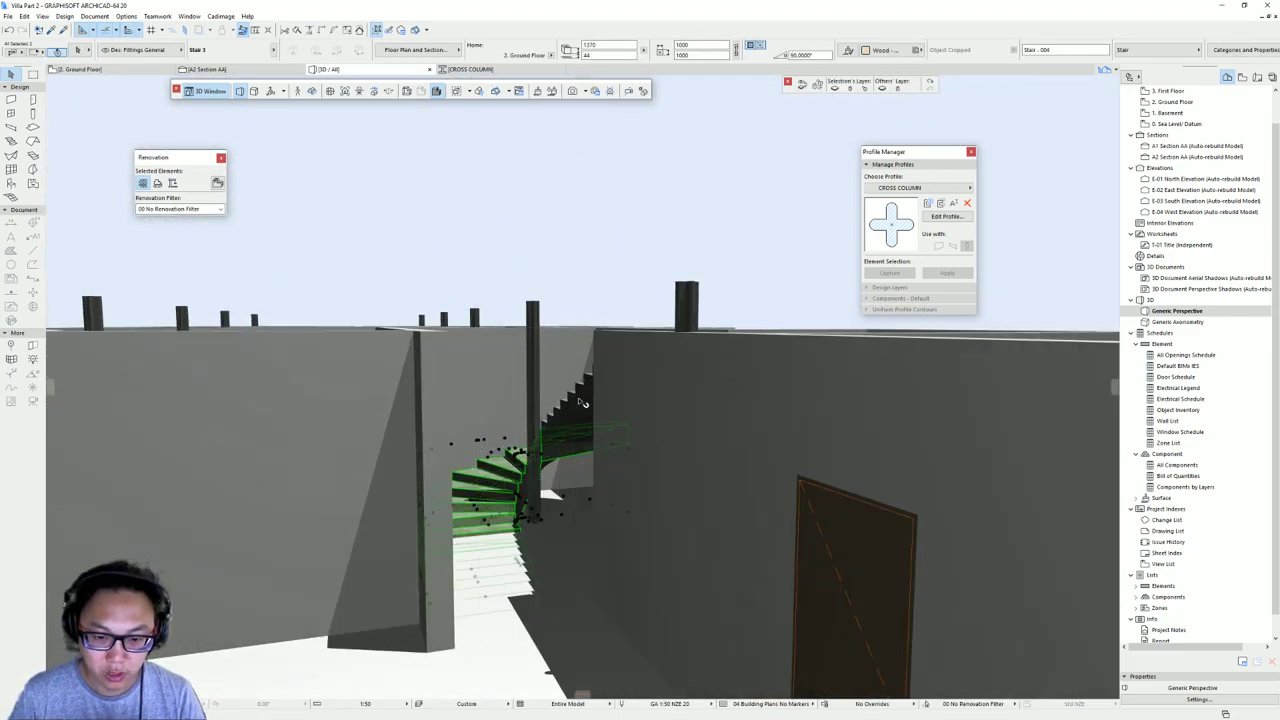
pyautogui.click(541, 595)
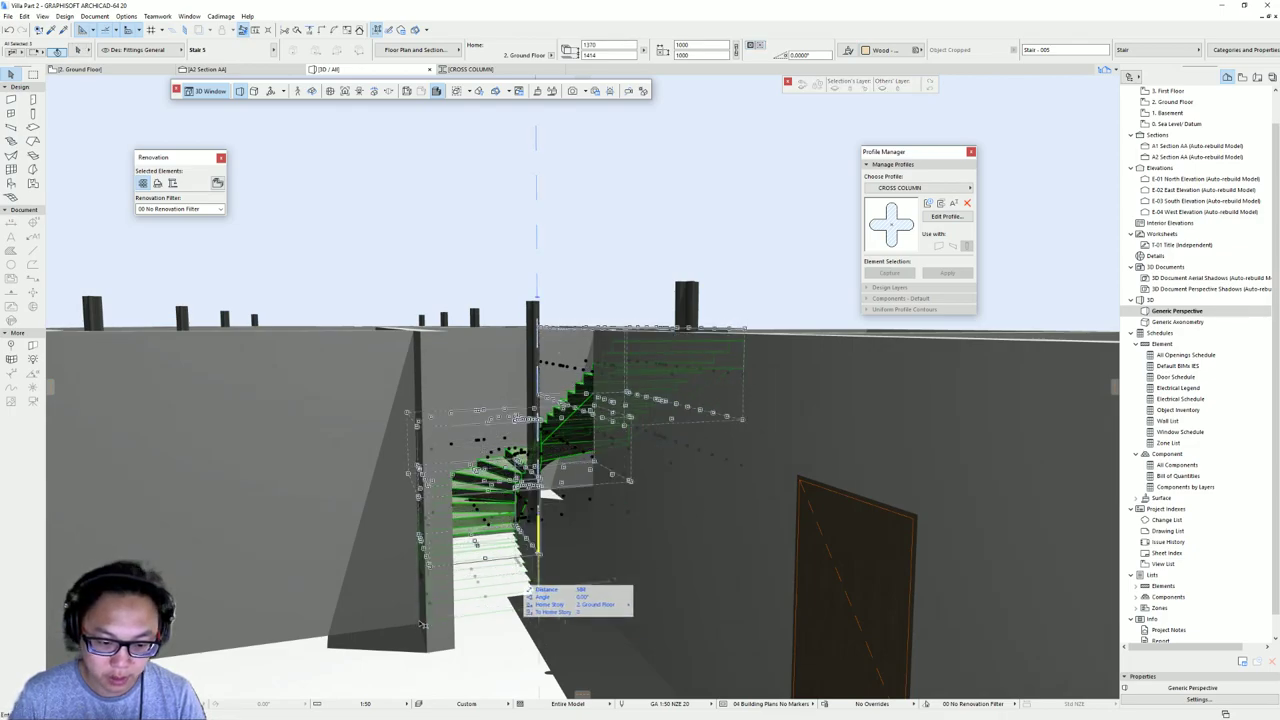
pyautogui.click(421, 624)
pyautogui.press('Escape')
# - Return to the ground floor plan and select only the three staircase flights, leaving the wall below them out of the selection
pyautogui.keyDown('shift'); pyautogui.moveTo(455, 470); pyautogui.dragTo(780, 392, button='middle'); pyautogui.keyUp('shift')
pyautogui.press('F2')
pyautogui.press('Escape')
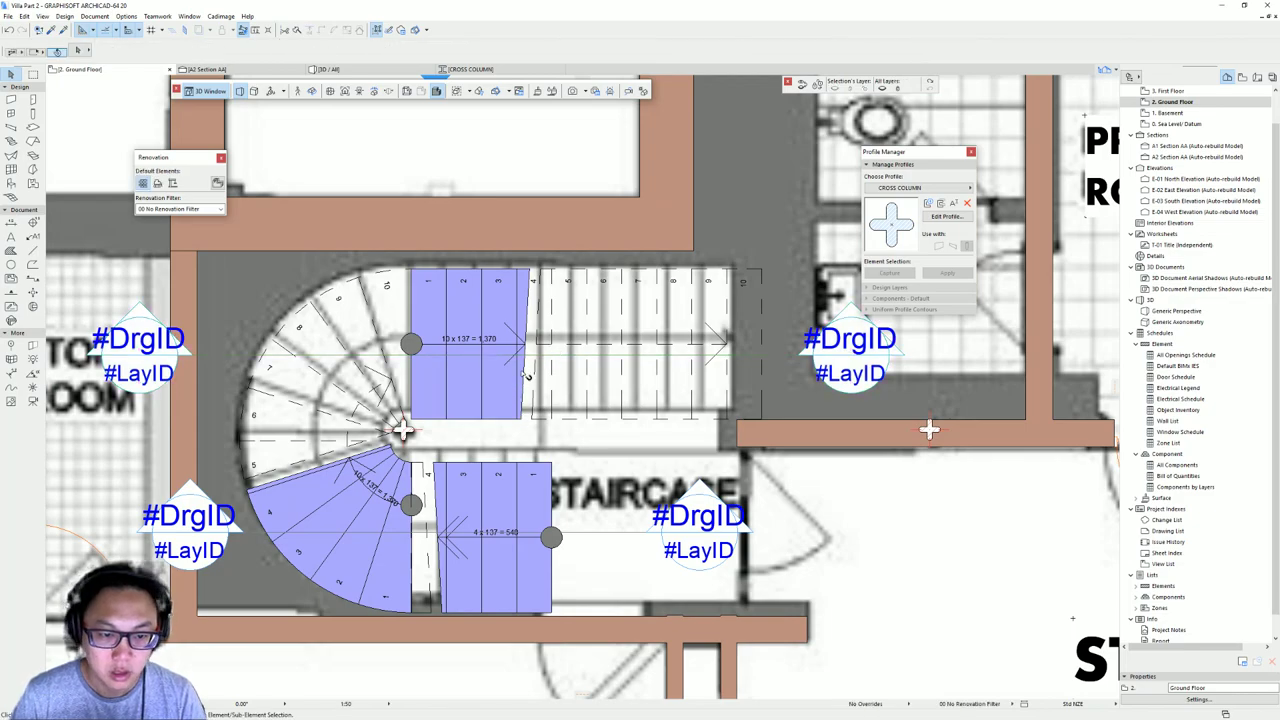
pyautogui.scroll(-3, 548, 354)
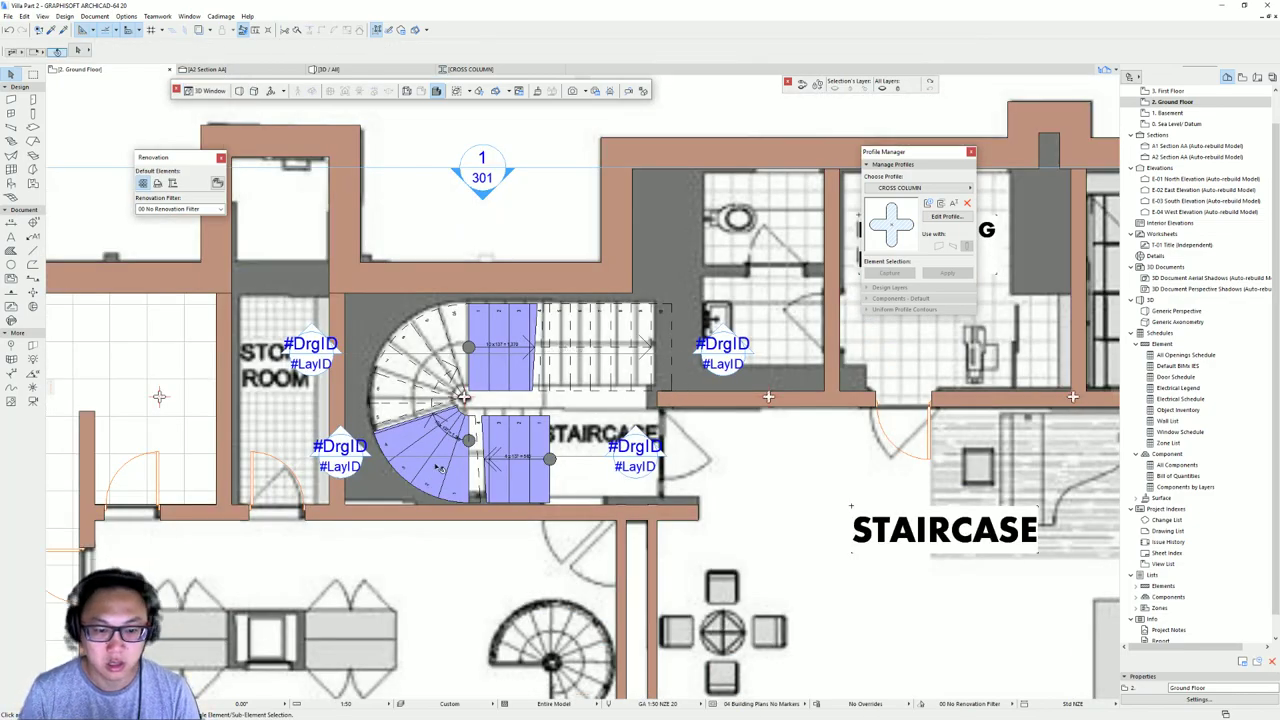
pyautogui.moveTo(466, 483); pyautogui.dragTo(542, 448, button='middle')
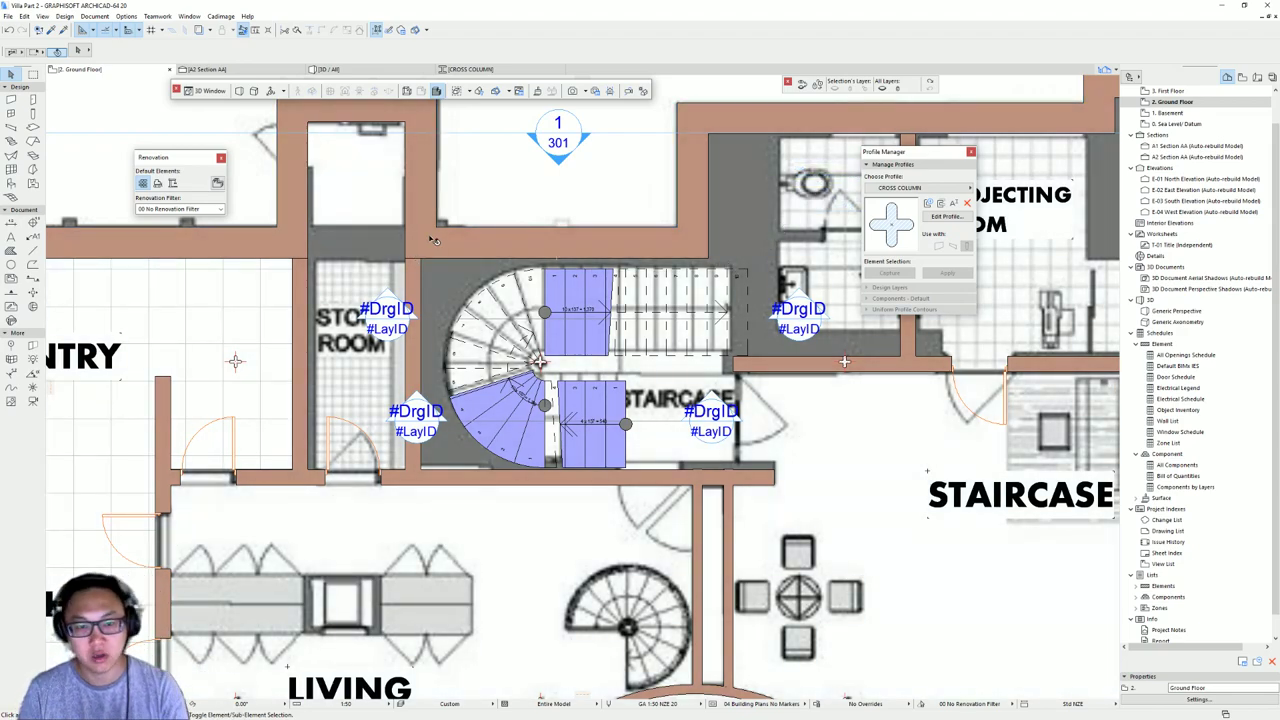
pyautogui.click(652, 474)
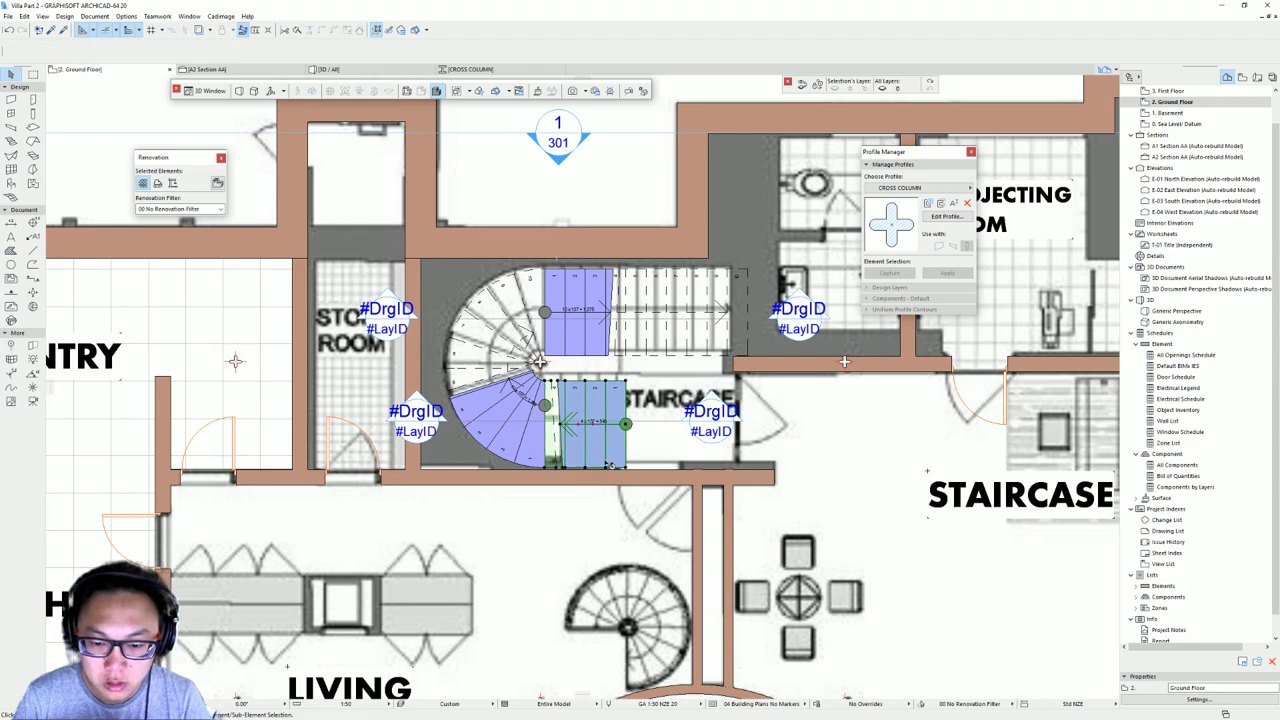
pyautogui.moveTo(365, 478); pyautogui.dragTo(391, 444, button='middle')
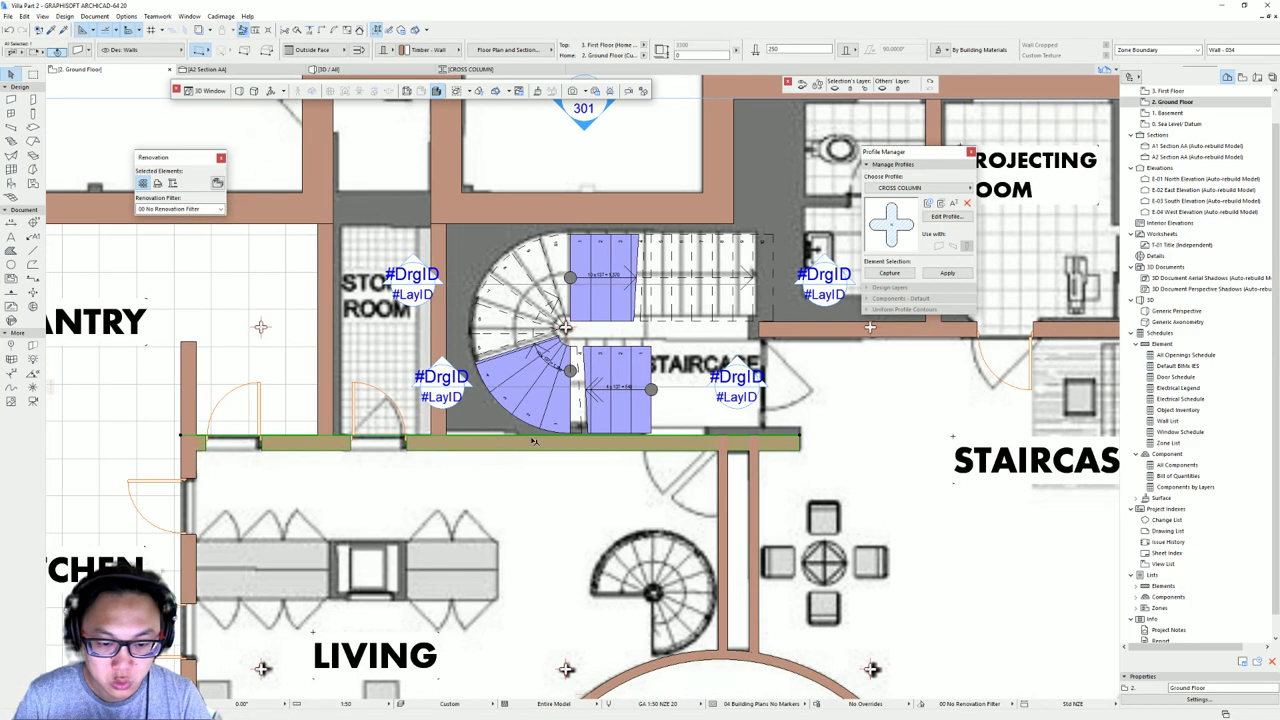
pyautogui.moveTo(728, 285); pyautogui.dragTo(672, 306, button='middle')
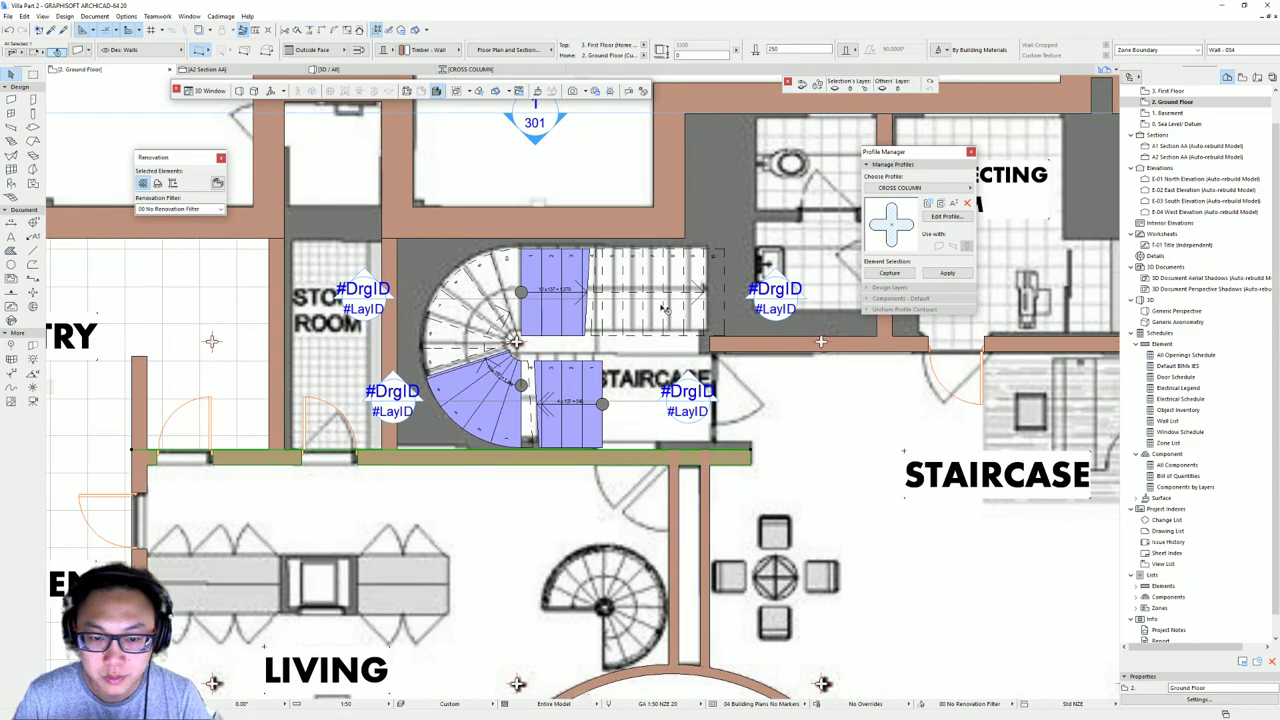
pyautogui.click(492, 410)
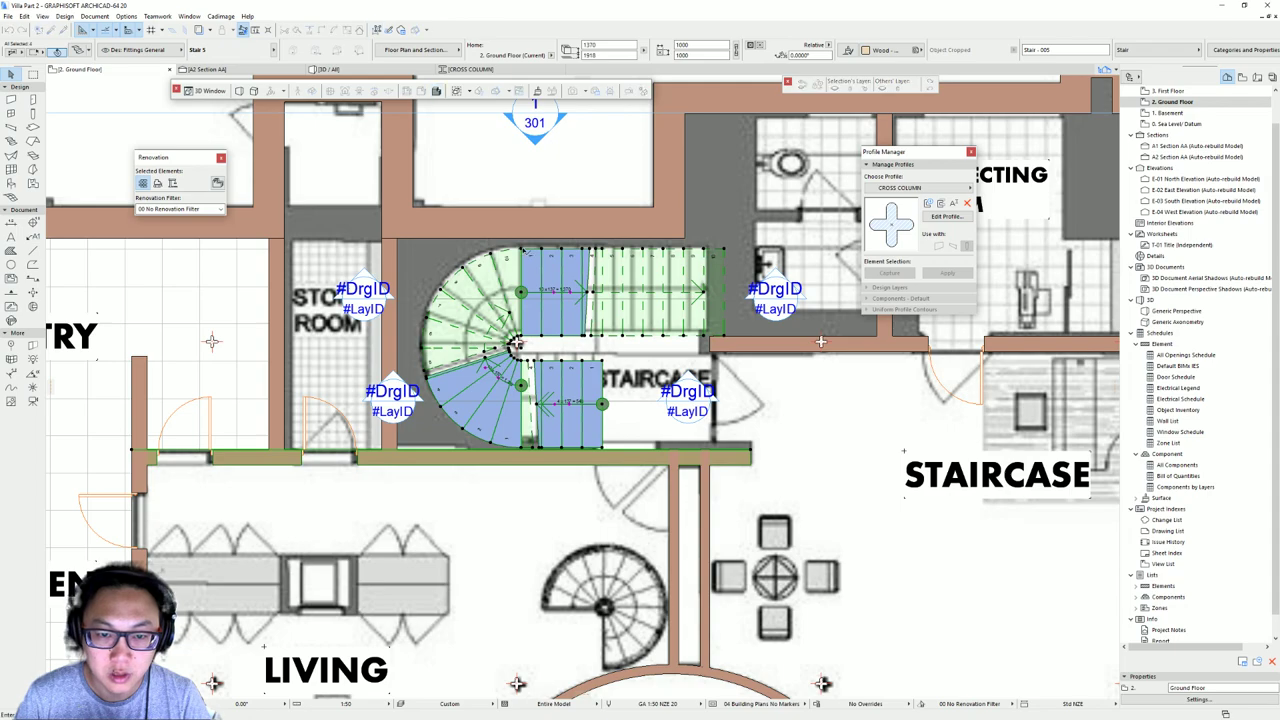
pyautogui.click(481, 358)
pyautogui.click(515, 343)
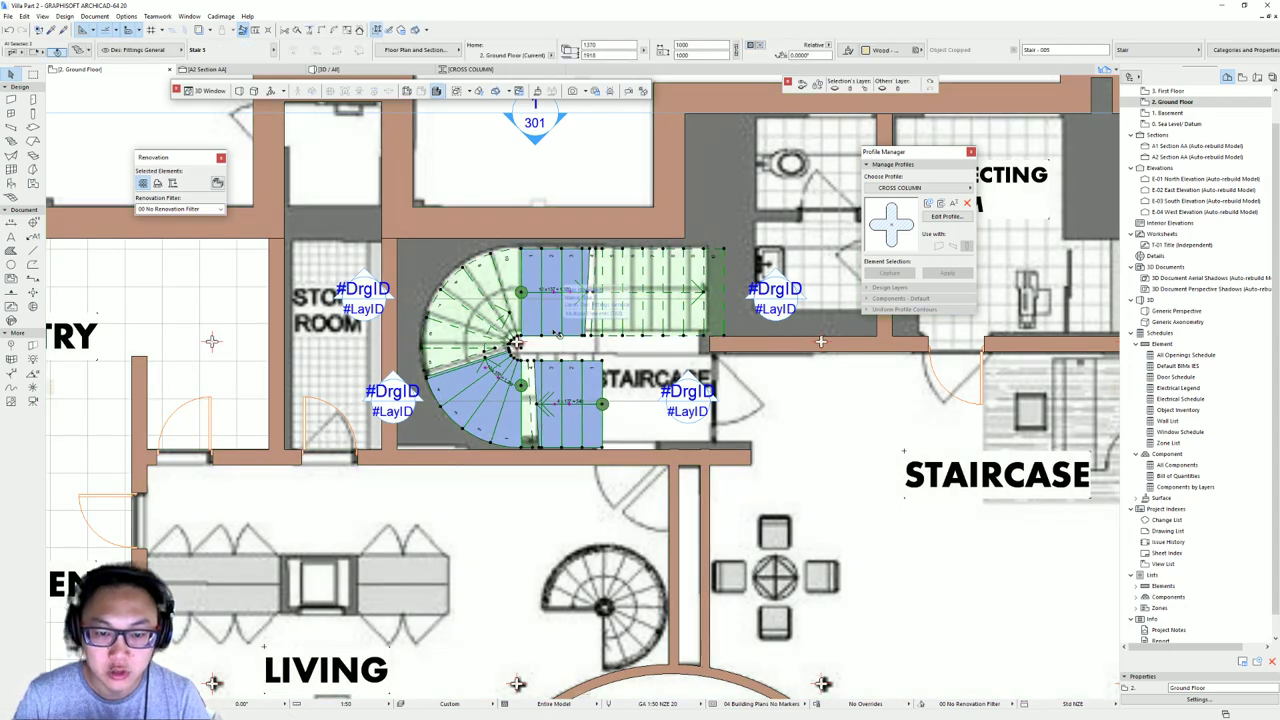
# - Move the three flights up to the inner face of the upper wall, and offset them 150 mm back from it
pyautogui.hotkey('ctrl', 'd')
pyautogui.click(521, 250)
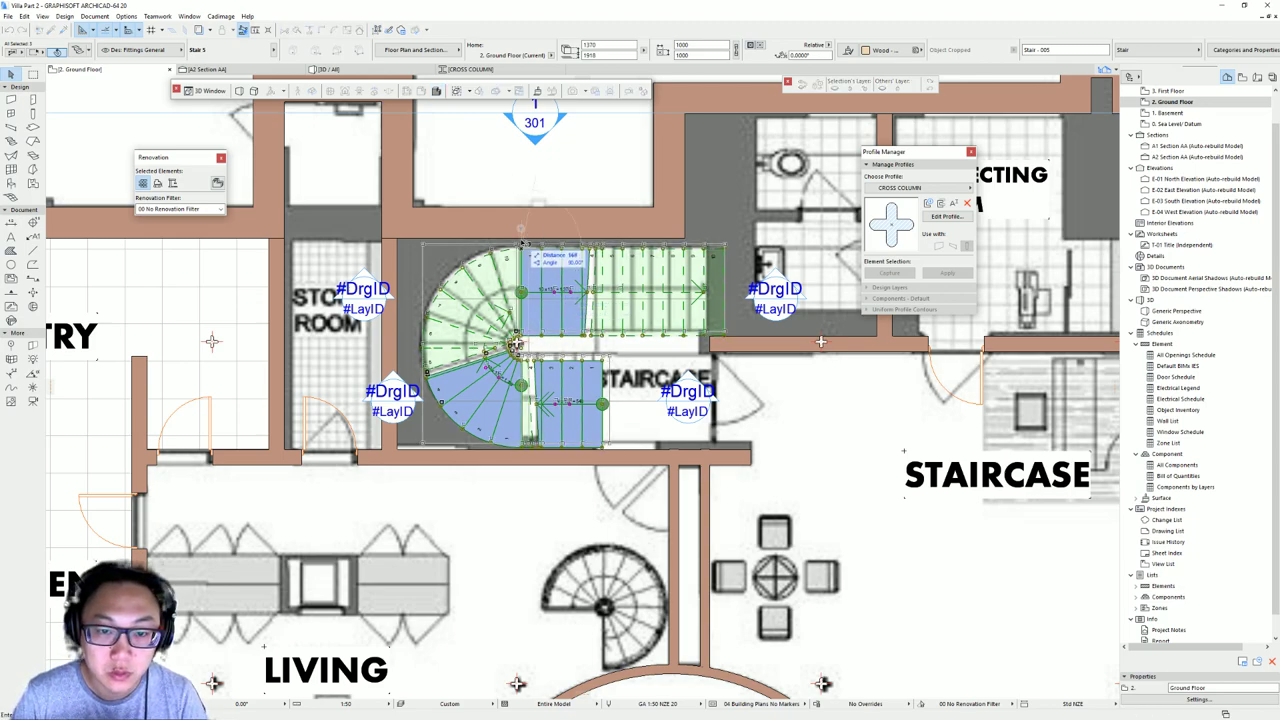
pyautogui.click(522, 239)
pyautogui.hotkey('ctrl', 'd')
pyautogui.click(522, 239)
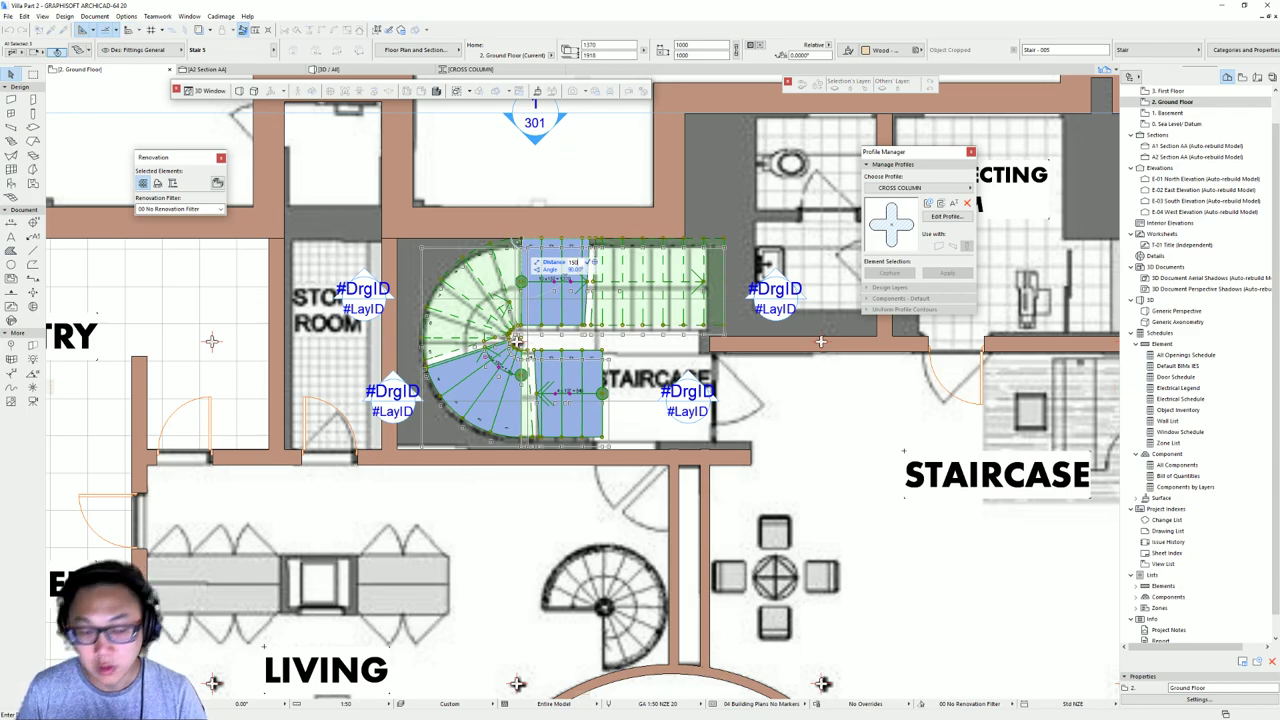
pyautogui.press('Return')
pyautogui.press('Escape')
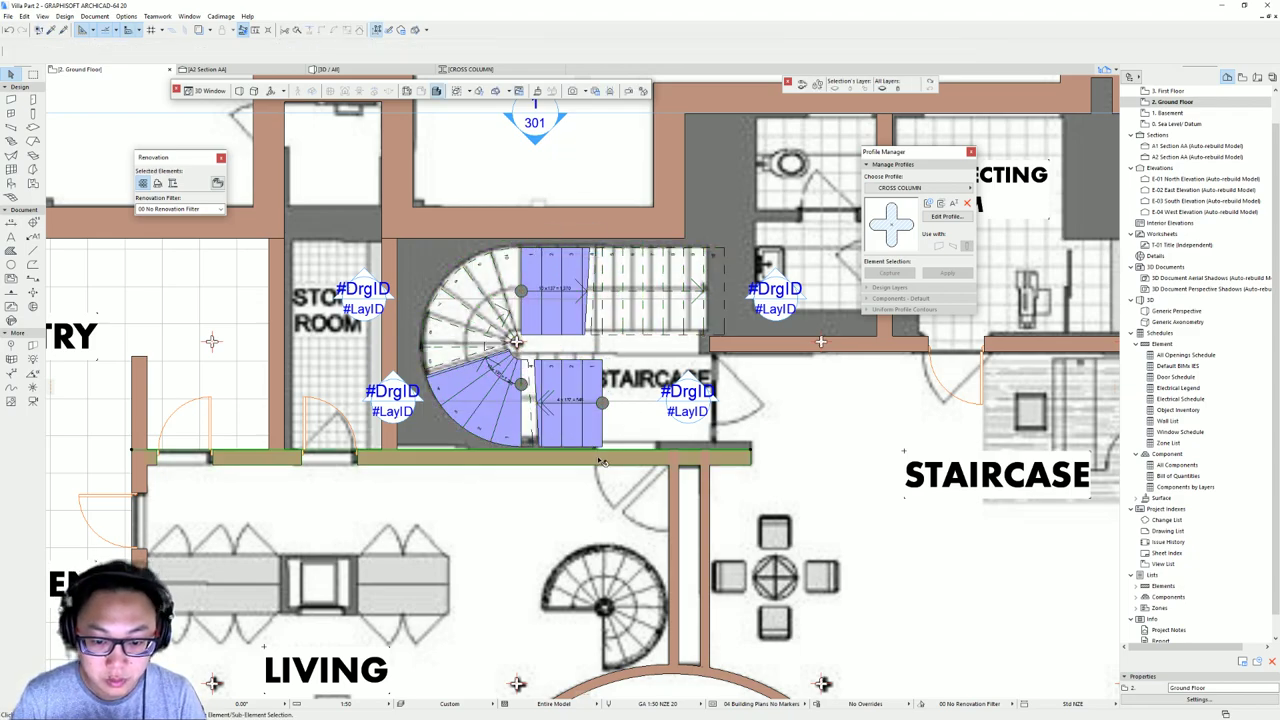
pyautogui.click(601, 464)
pyautogui.moveTo(601, 448); pyautogui.dragTo(607, 422)
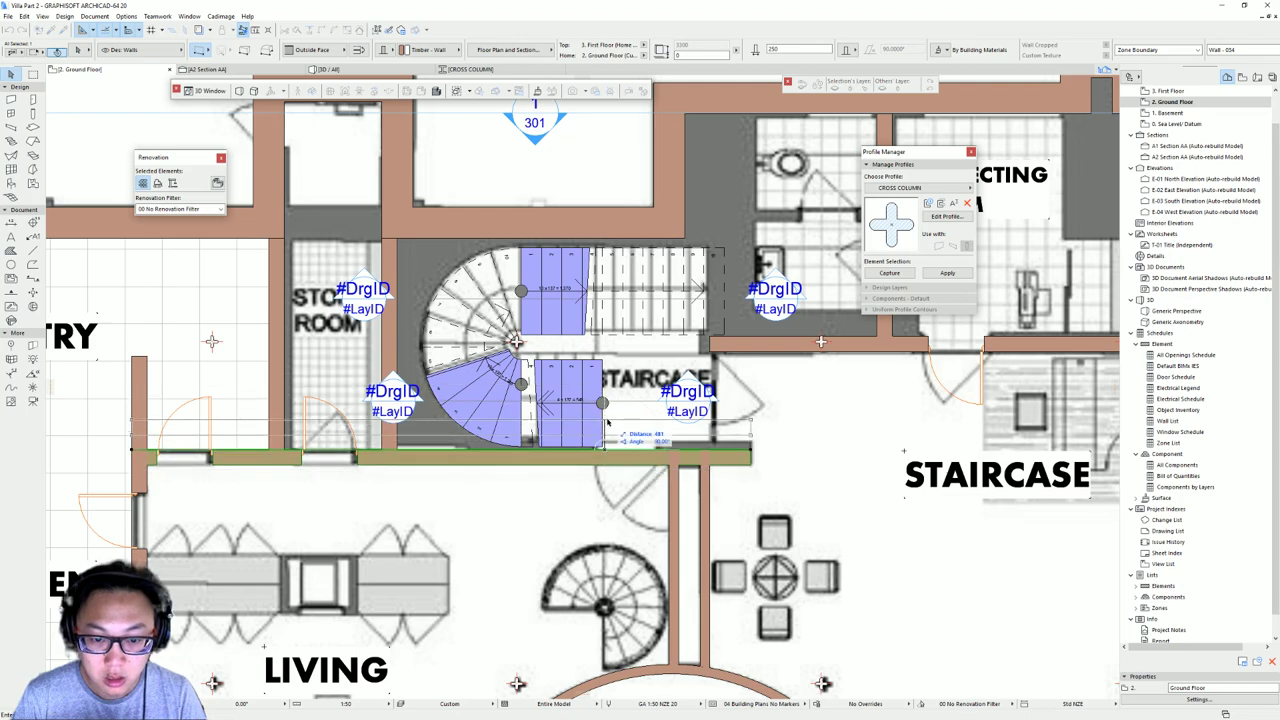
pyautogui.press('Escape')
pyautogui.press('Escape')
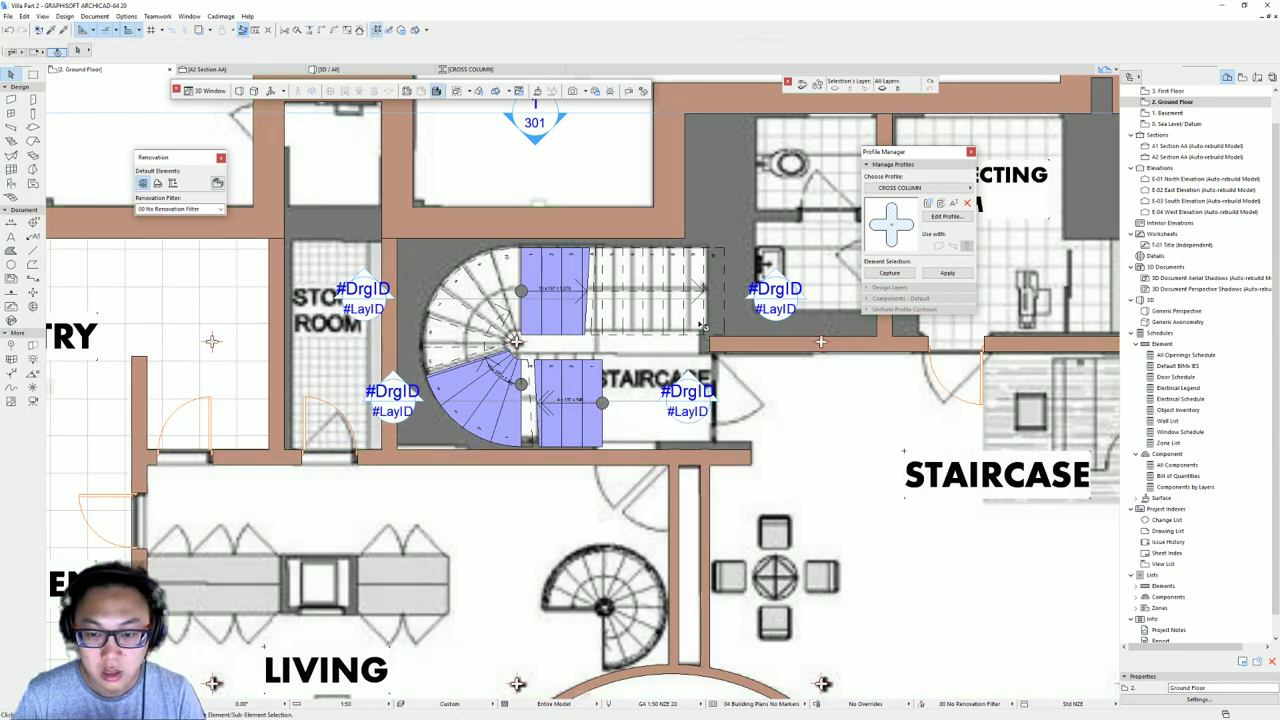
# - Measure from the inner edge of the straight ten-step flight across to the upper wall
pyautogui.press('m')
pyautogui.click(676, 334)
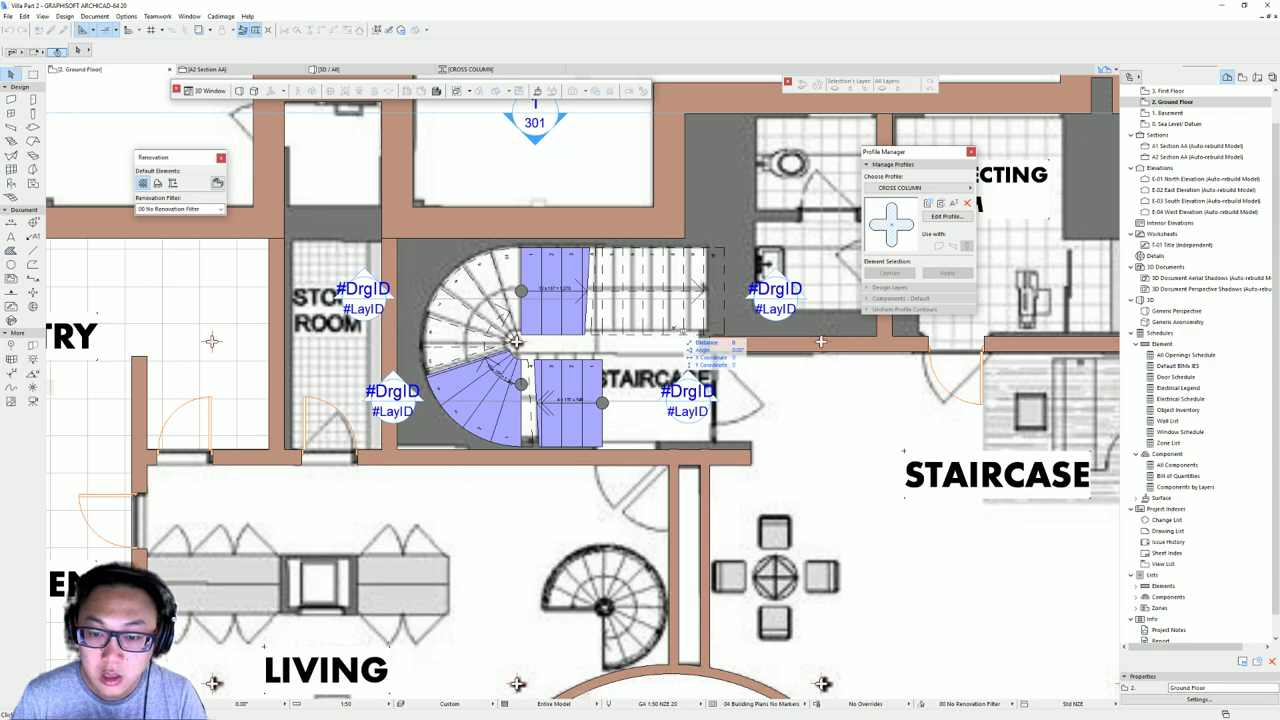
pyautogui.moveTo(673, 243); pyautogui.dragTo(673, 223)
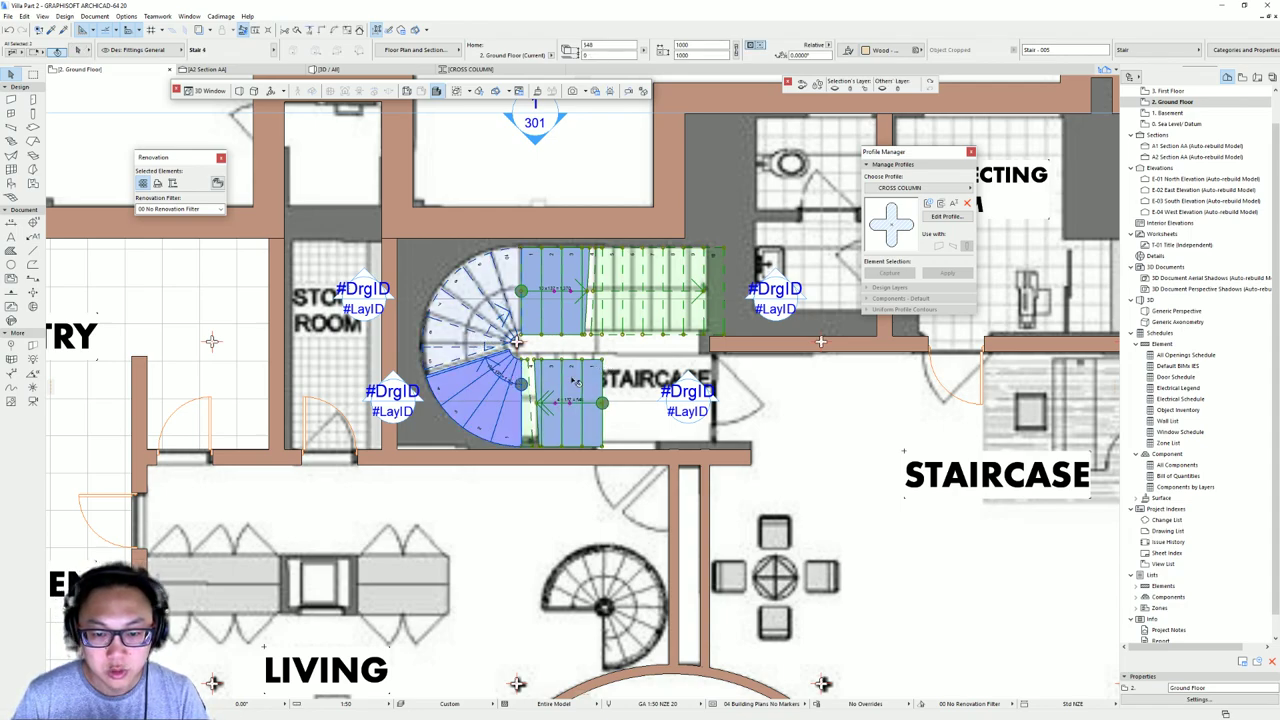
# - Set the flight width of the upper, ten-step straight flight to 1300 mm
pyautogui.click(500, 376)
pyautogui.click(576, 330)
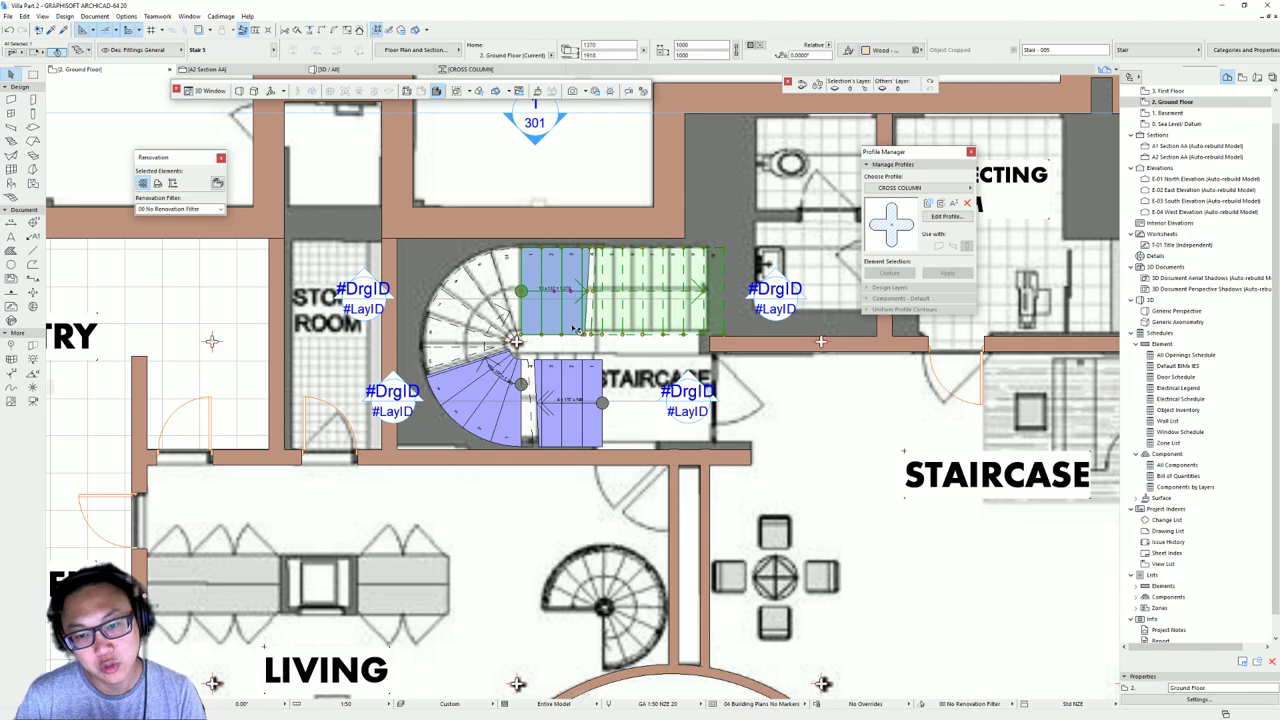
pyautogui.doubleClick(576, 330)
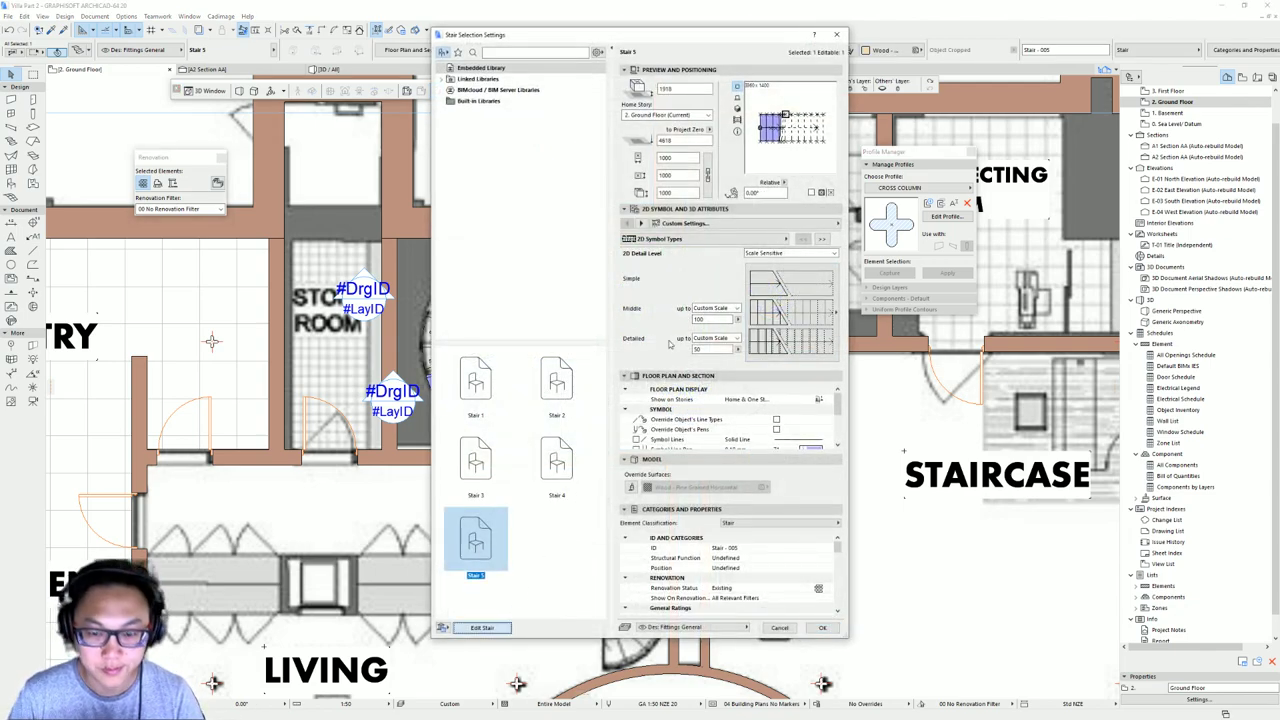
pyautogui.click(688, 223)
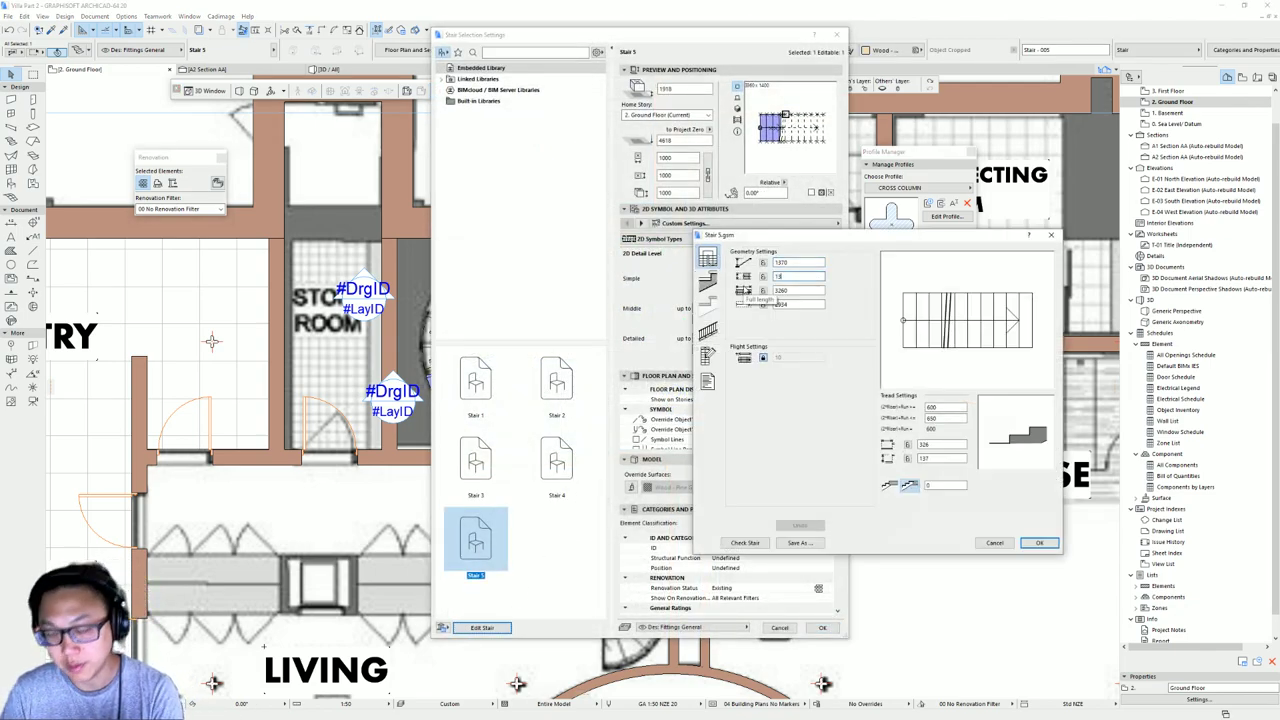
pyautogui.click(1042, 544)
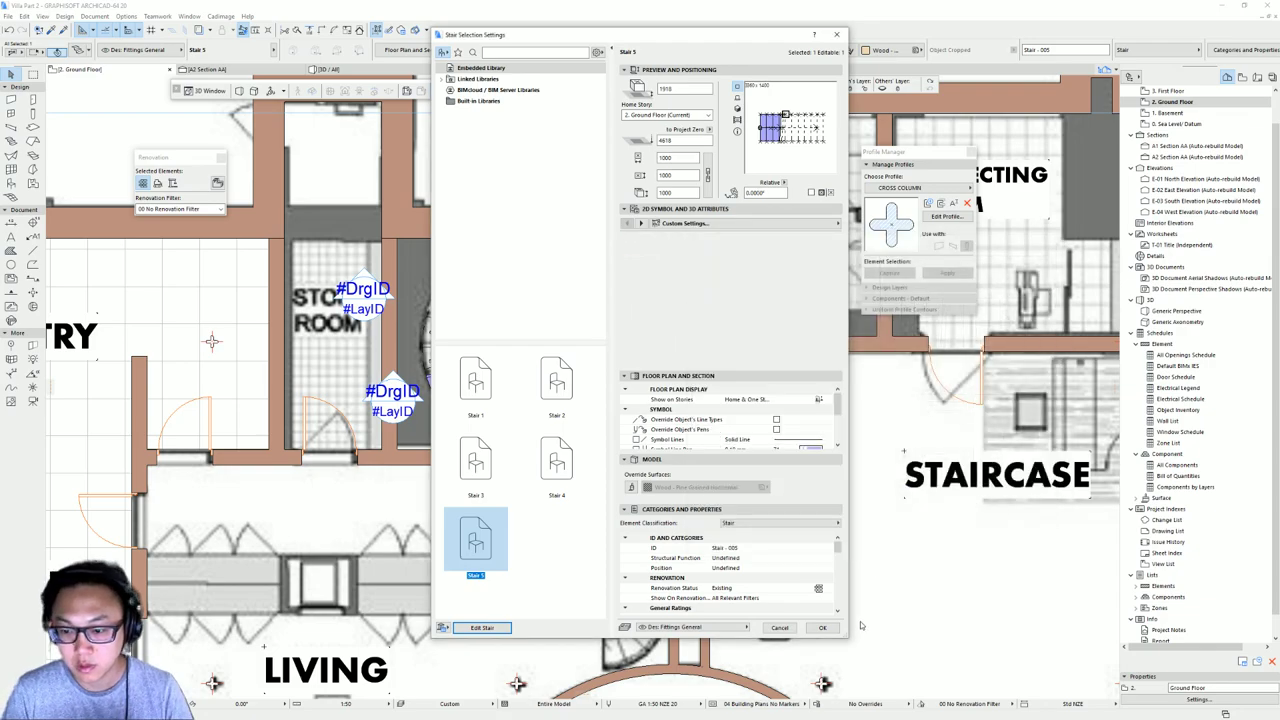
pyautogui.click(822, 627)
# - Set the flight width of the lower, four-step straight flight to 1300 mm
pyautogui.click(568, 387)
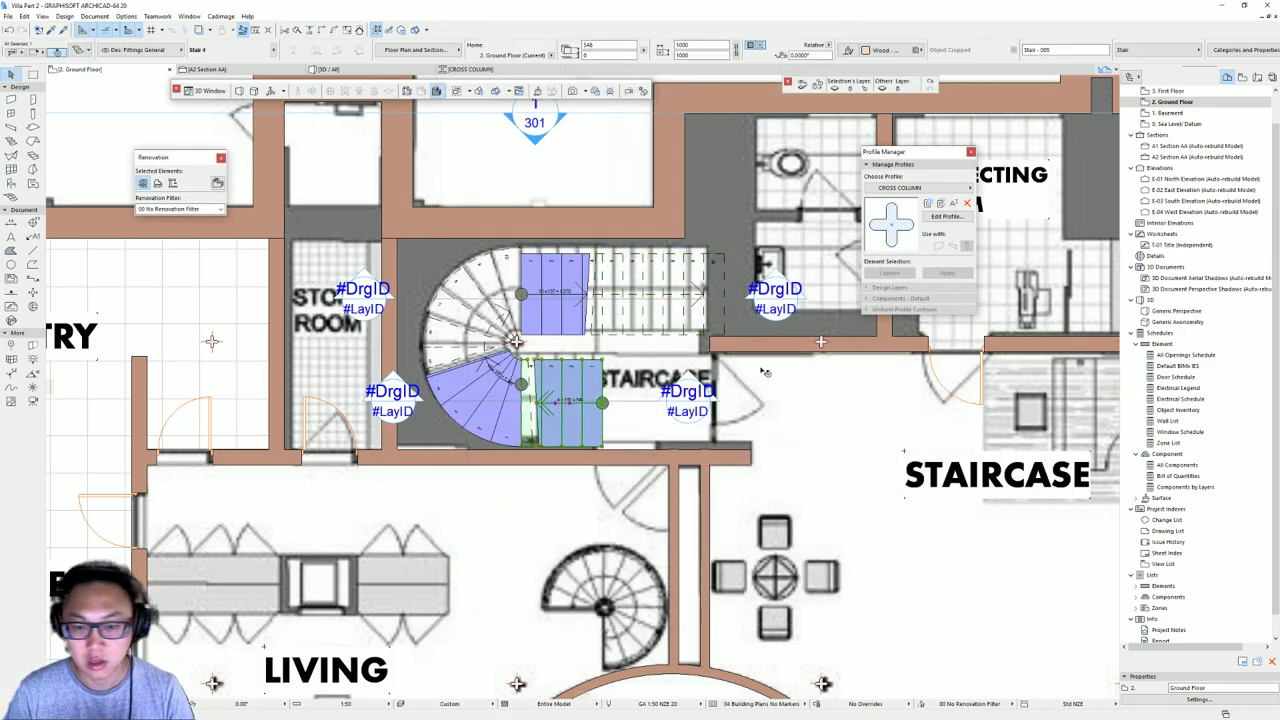
pyautogui.hotkey('ctrl', 't')
pyautogui.click(482, 627)
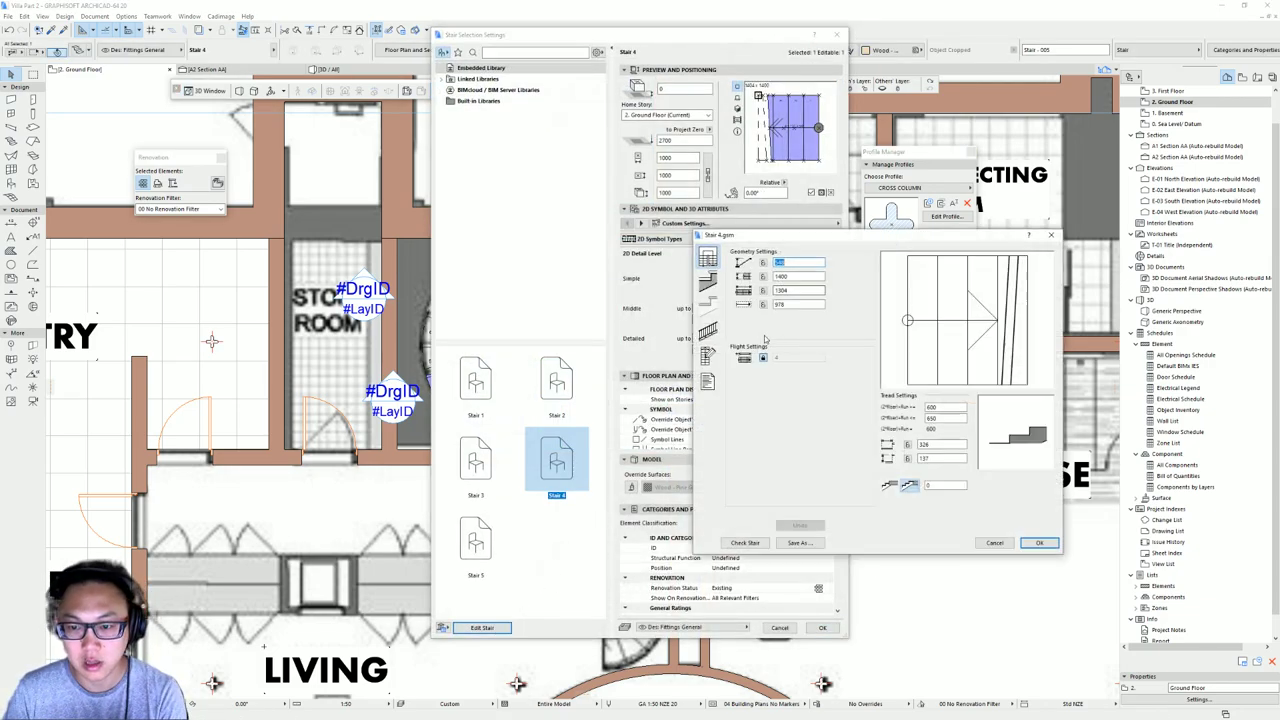
pyautogui.click(1039, 543)
pyautogui.click(824, 628)
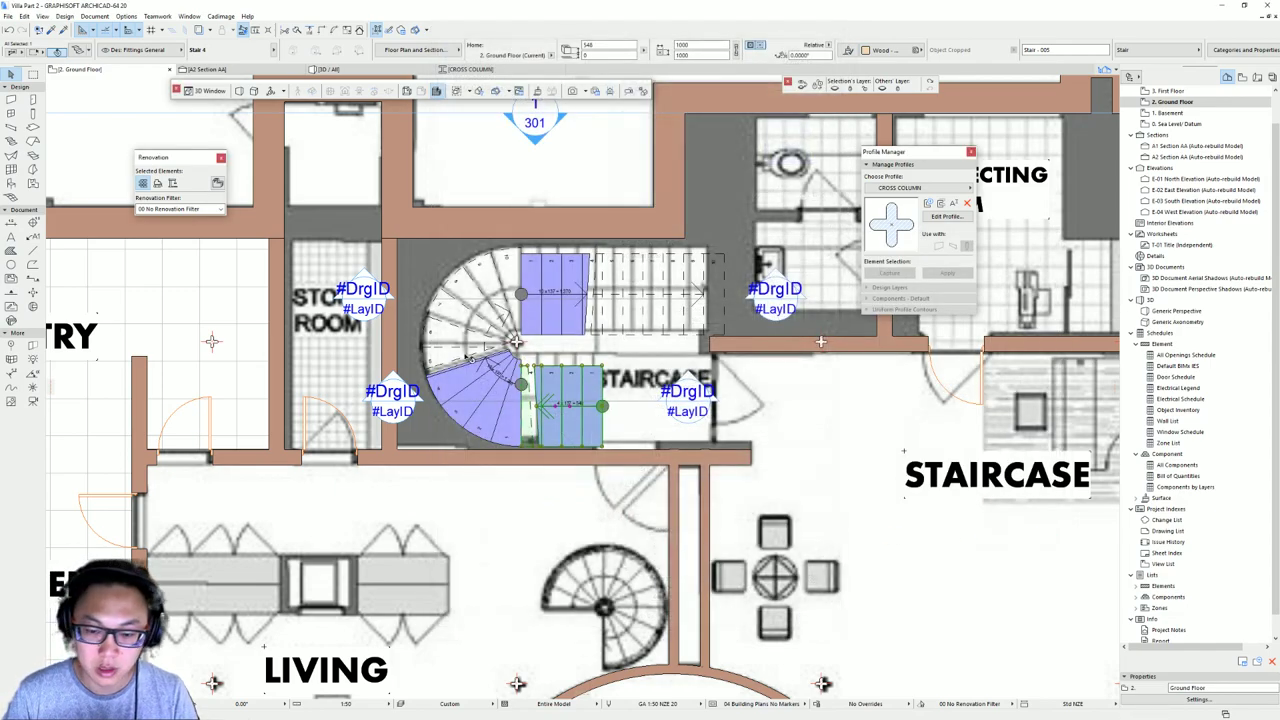
# - Set the flight width of the curved flight to 1300 mm
pyautogui.doubleClick(516, 343)
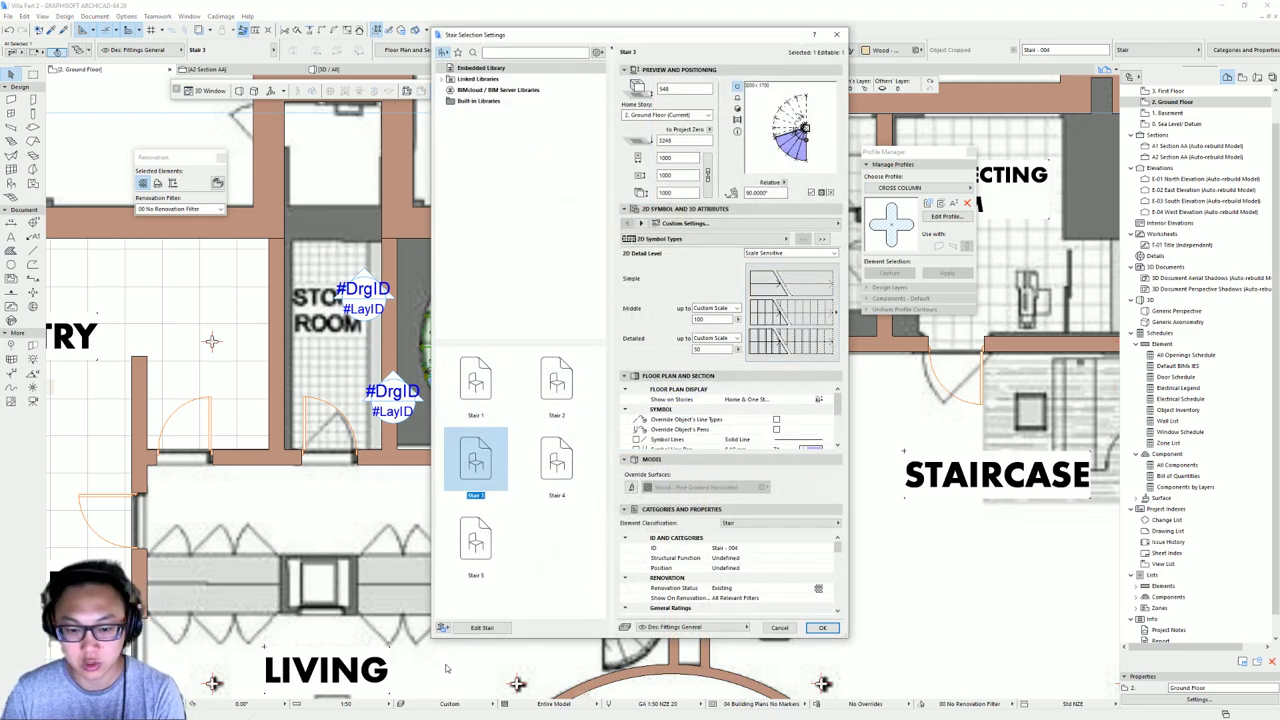
pyautogui.click(481, 628)
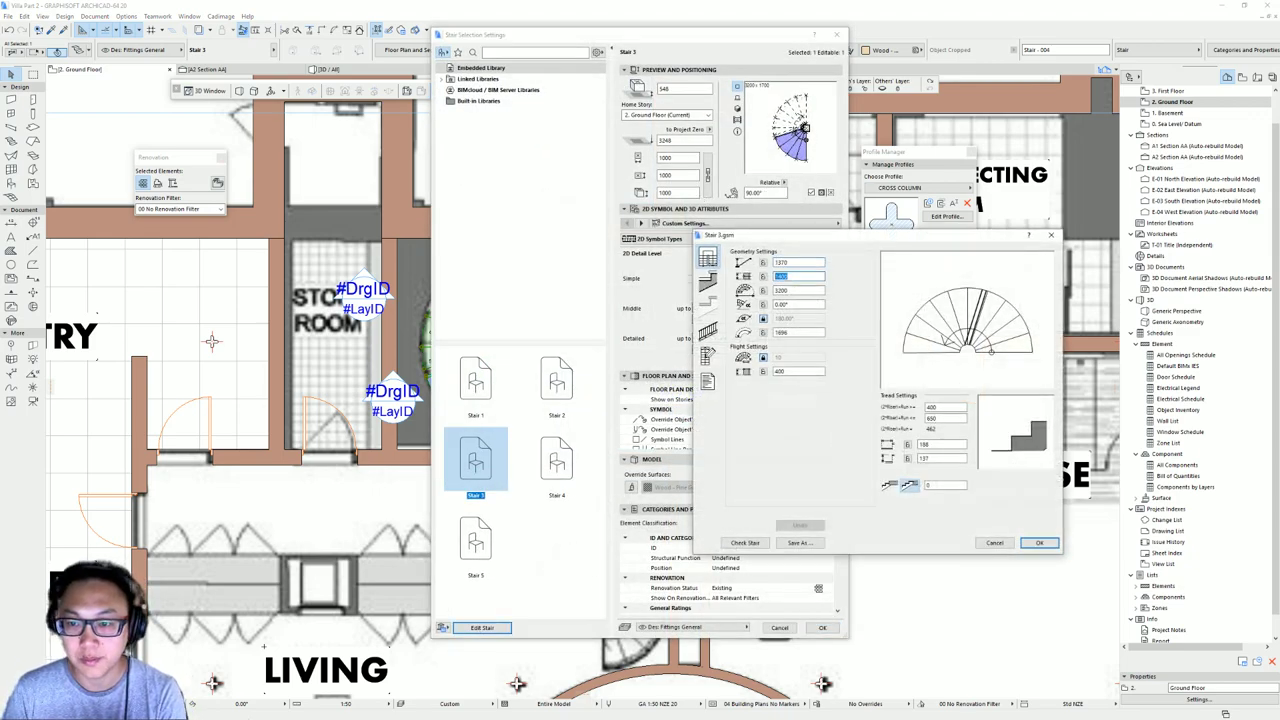
pyautogui.click(1039, 543)
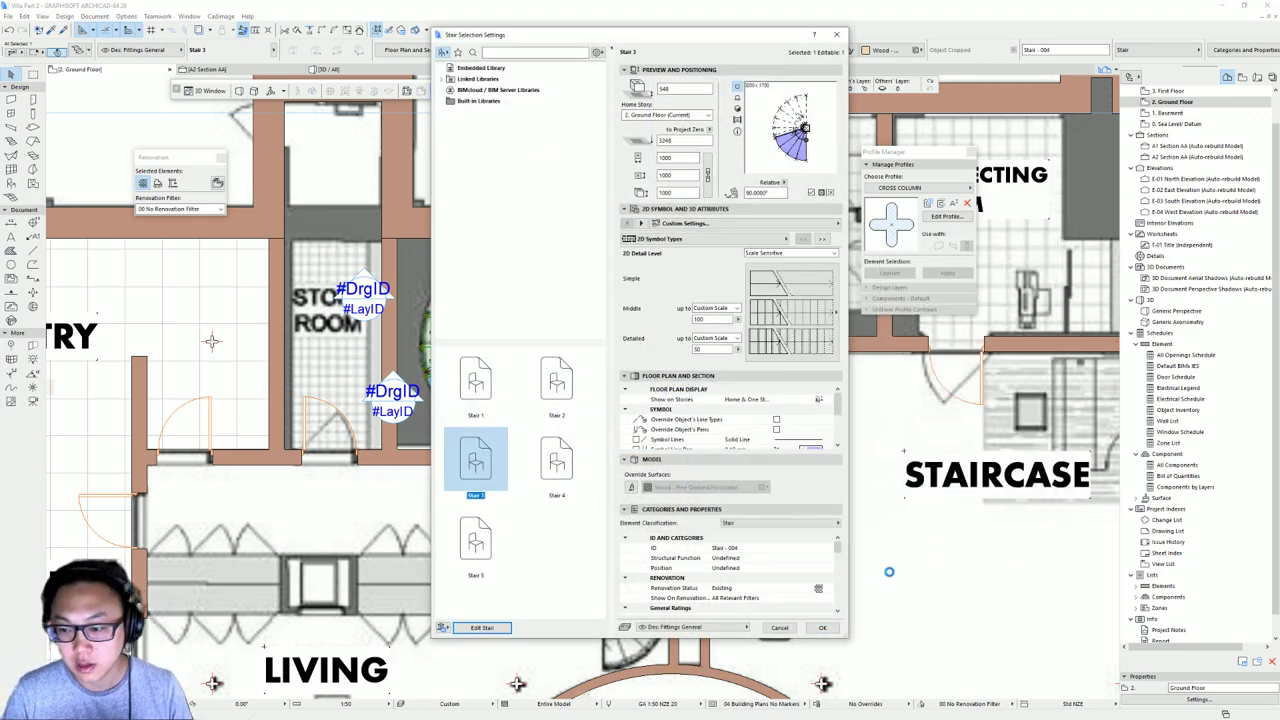
pyautogui.click(822, 628)
# - Move the ten-step straight flight up so its outer edge lines up with the curved flight's outer edge
pyautogui.scroll(3, 516, 371)
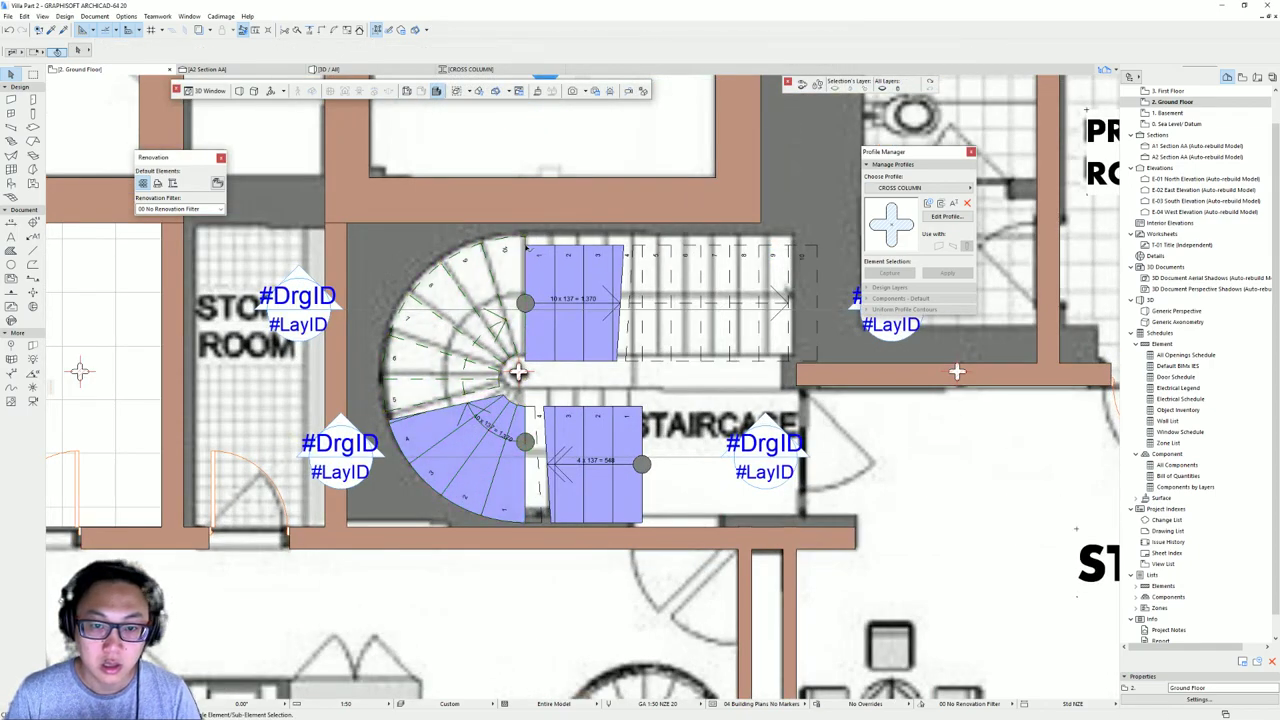
pyautogui.hotkey('ctrl', 'd')
pyautogui.click(526, 245)
pyautogui.click(526, 236)
pyautogui.press('Escape')
# - Select the curved flight and measure vertically across its full width
pyautogui.click(543, 407)
pyautogui.click(473, 408)
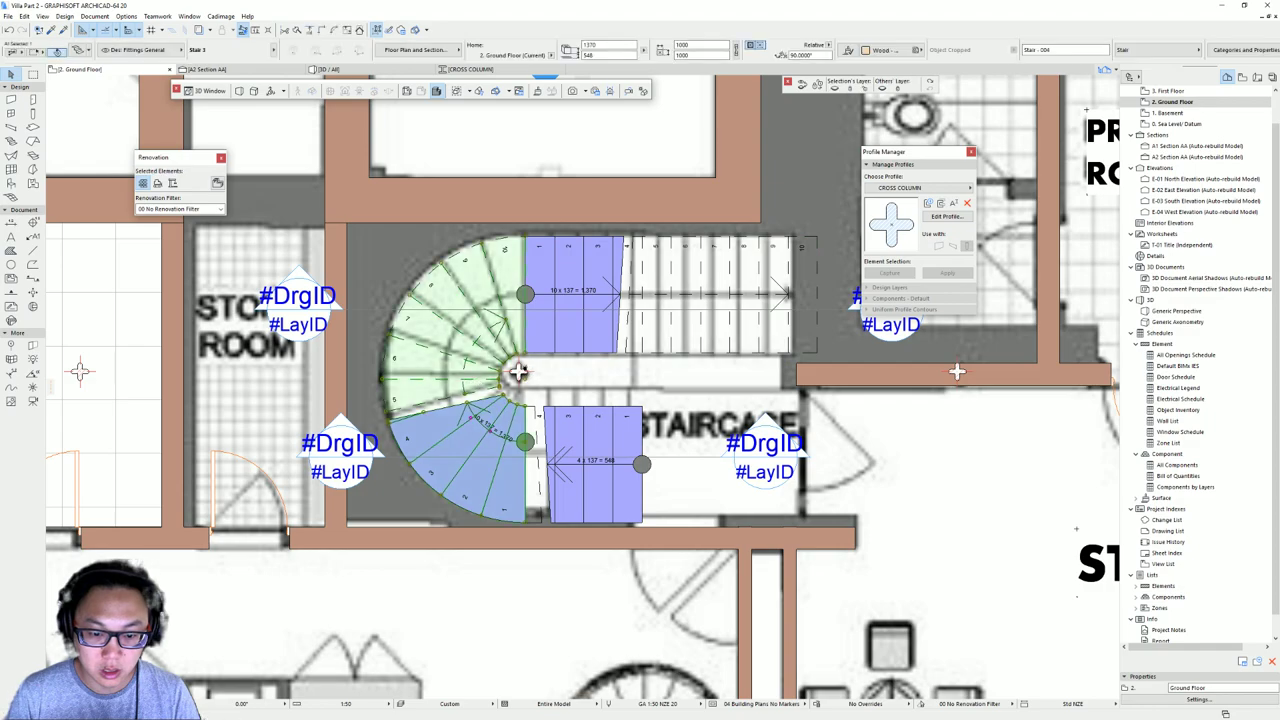
pyautogui.moveTo(562, 503); pyautogui.dragTo(569, 500, button='middle')
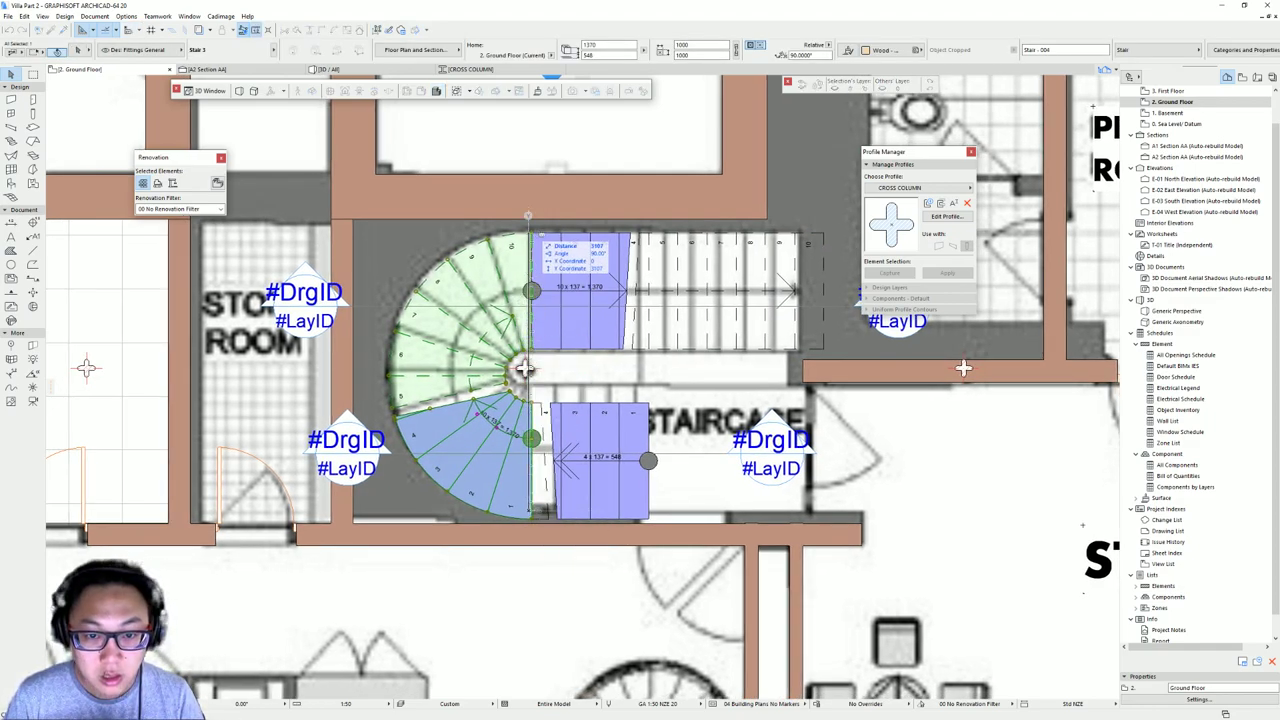
pyautogui.press('Escape')
# - Set the curved flight's overall width to 3100 mm
pyautogui.scroll(-3, 525, 370)
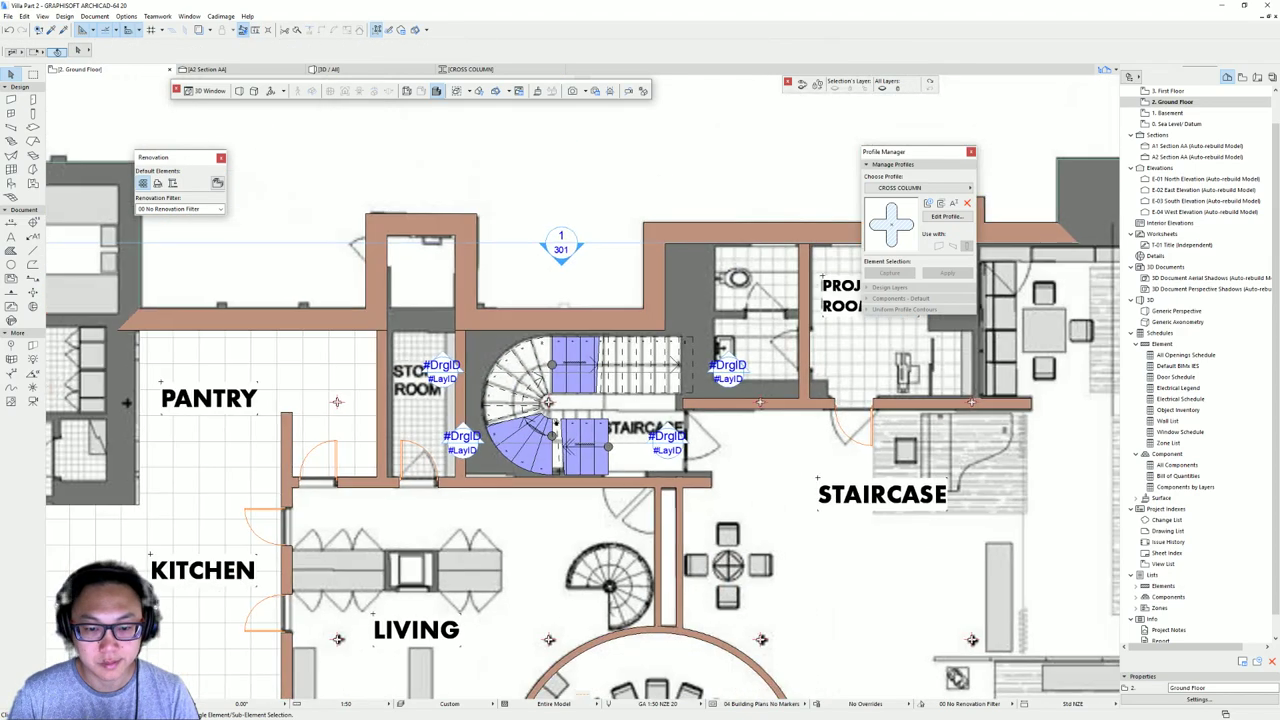
pyautogui.doubleClick(480, 356)
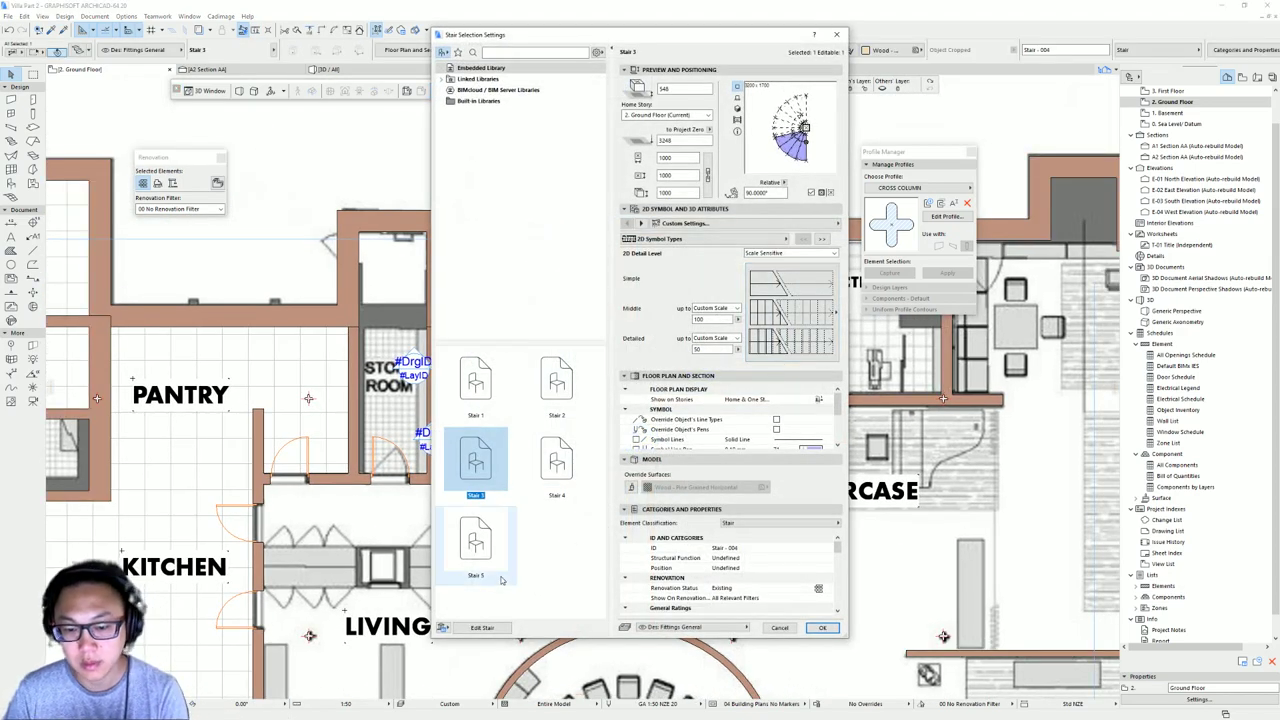
pyautogui.click(684, 223)
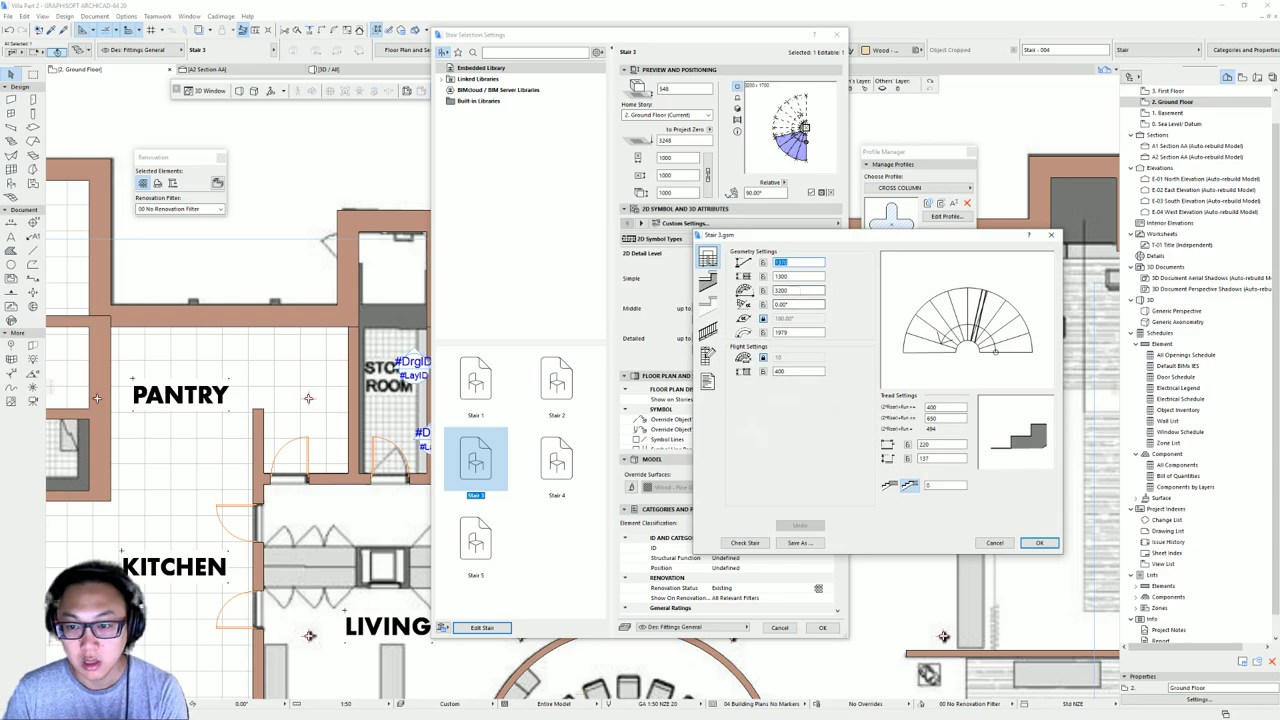
pyautogui.press('Return')
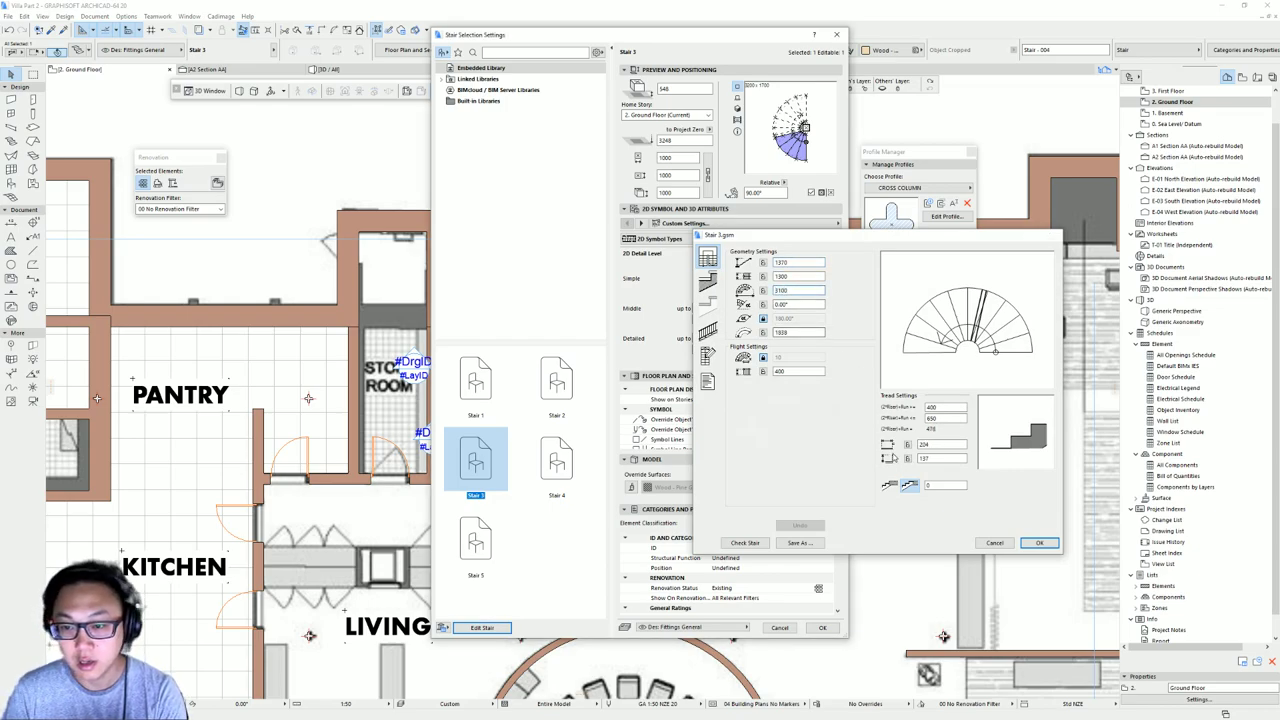
pyautogui.click(822, 628)
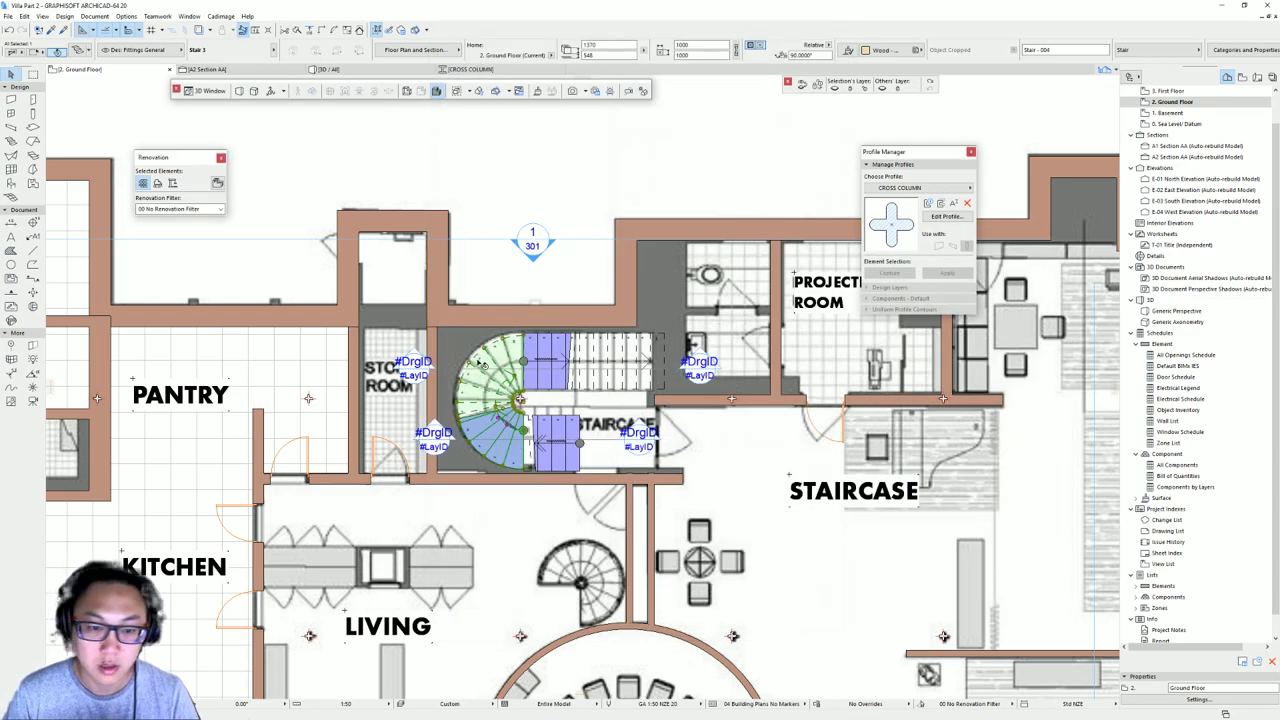
# - Move the four-step straight flight up to line up with the outer edge of the curved flight
pyautogui.scroll(3, 565, 446)
pyautogui.click(574, 483)
pyautogui.press('Escape')
# - Try to pull the upper ends of the two thin parallel walls back to the lower face of the wall below the staircase
pyautogui.moveTo(721, 591); pyautogui.dragTo(641, 483, button='middle')
pyautogui.click(614, 499)
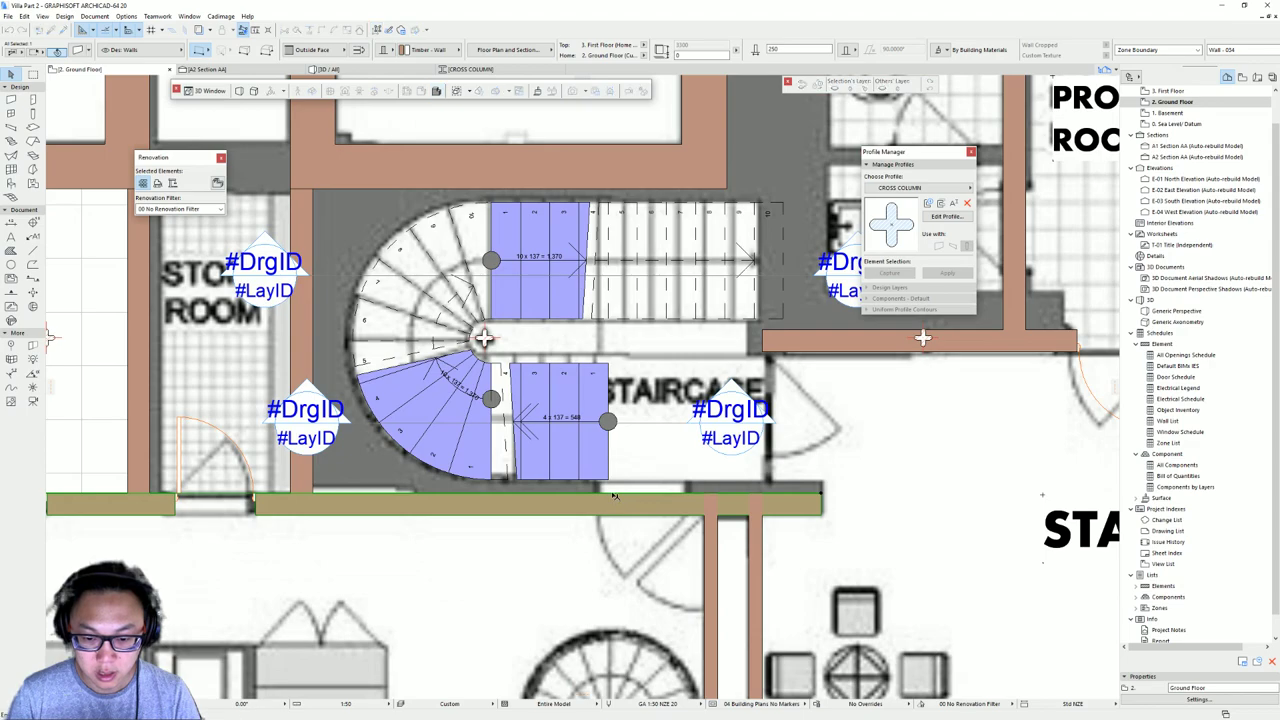
pyautogui.press('Escape')
pyautogui.scroll(-3, 600, 482)
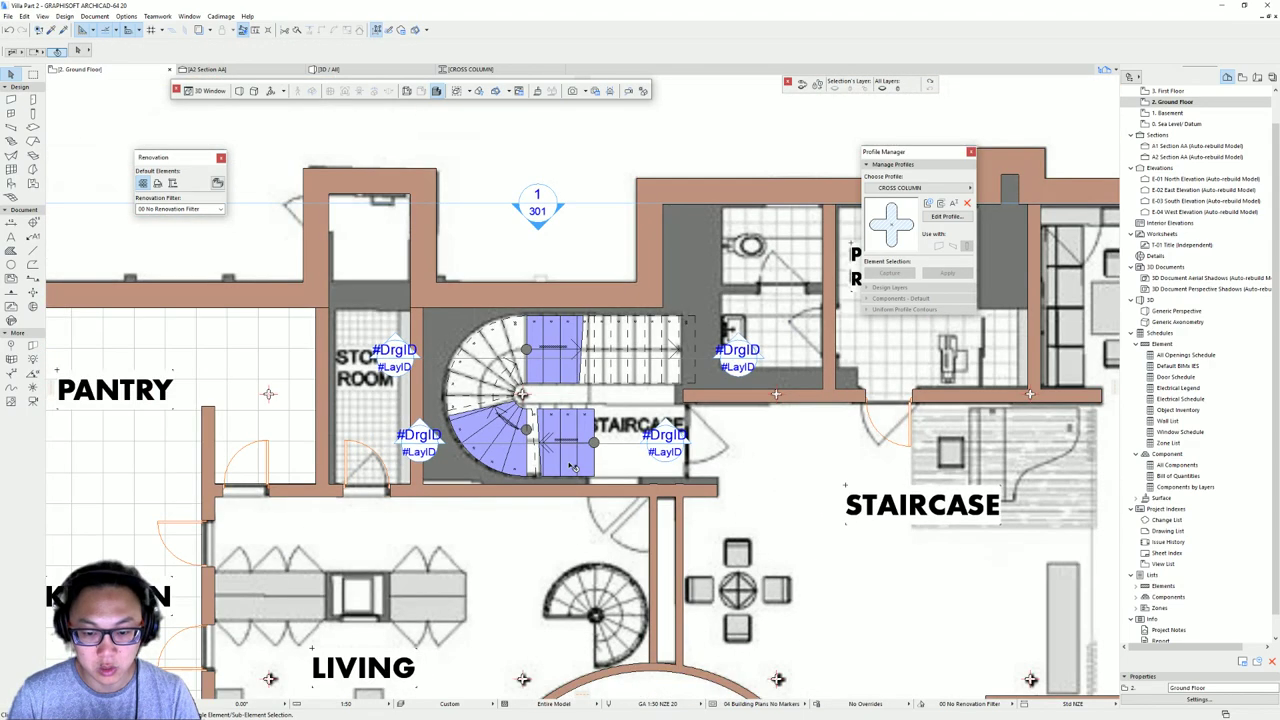
pyautogui.scroll(2, 657, 545)
pyautogui.click(677, 479)
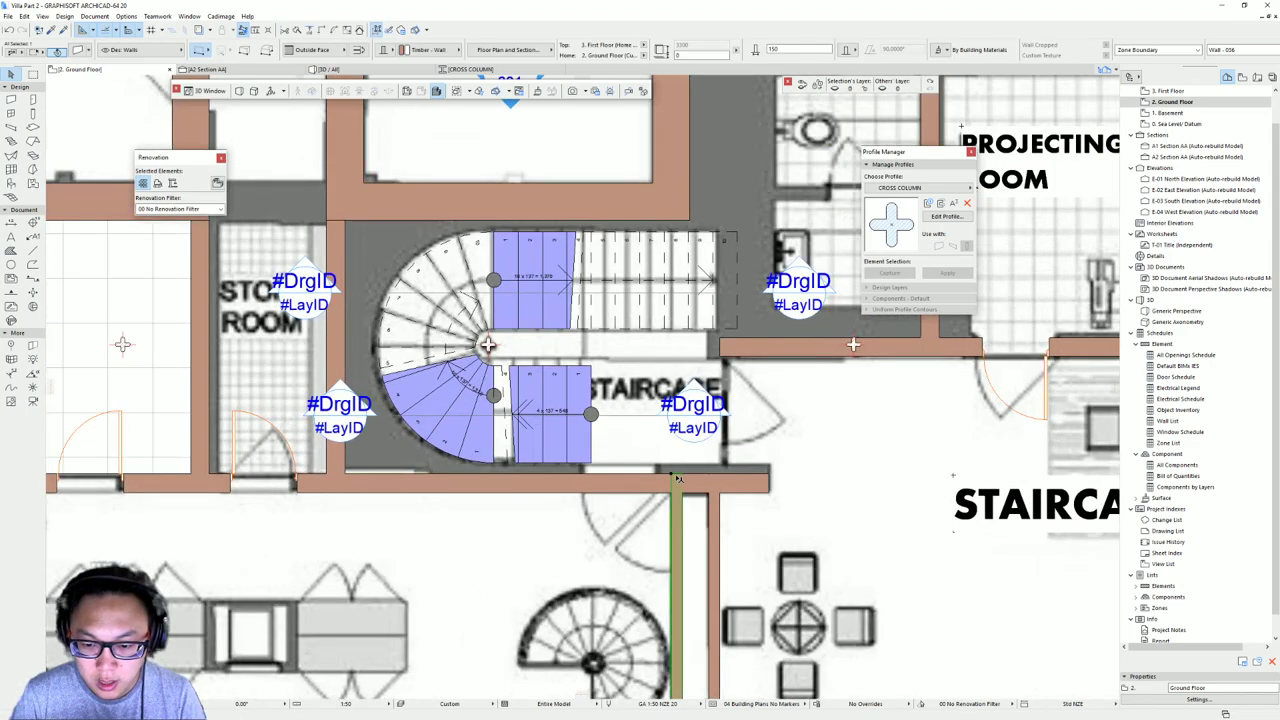
pyautogui.click(674, 477)
pyautogui.click(674, 492)
pyautogui.press('Escape')
pyautogui.click(711, 476)
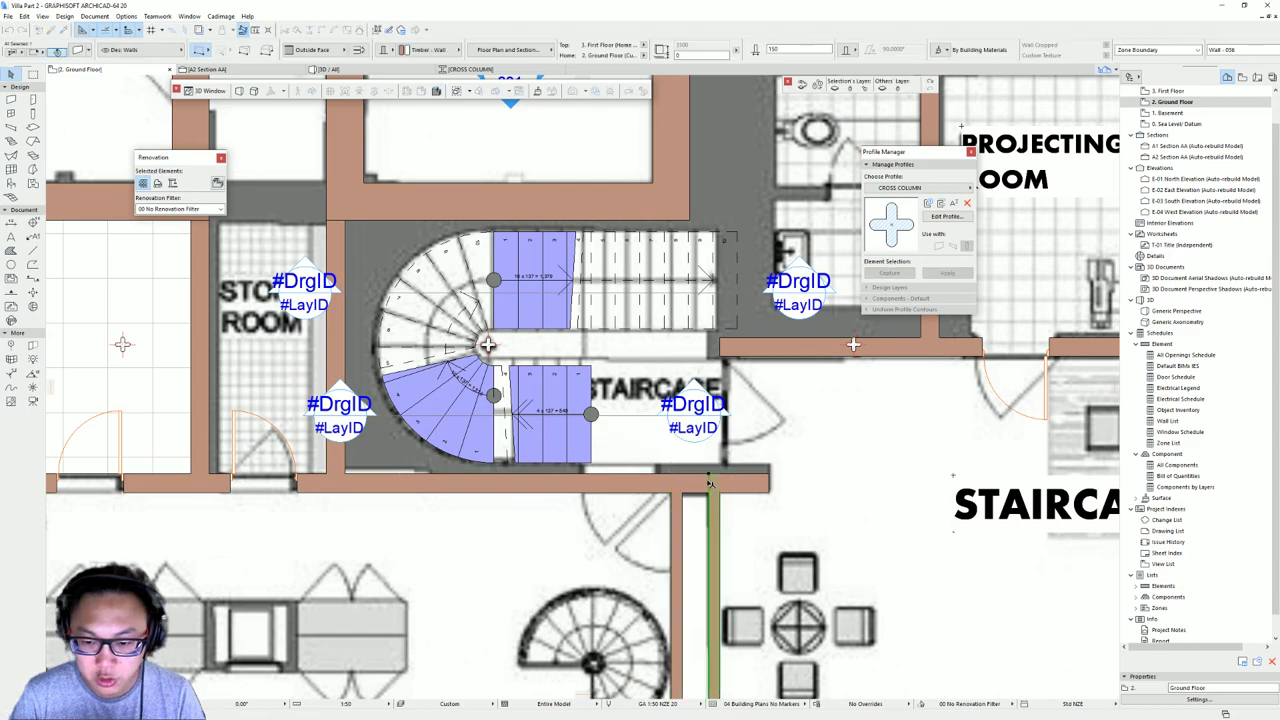
pyautogui.click(711, 476)
pyautogui.press('Escape')
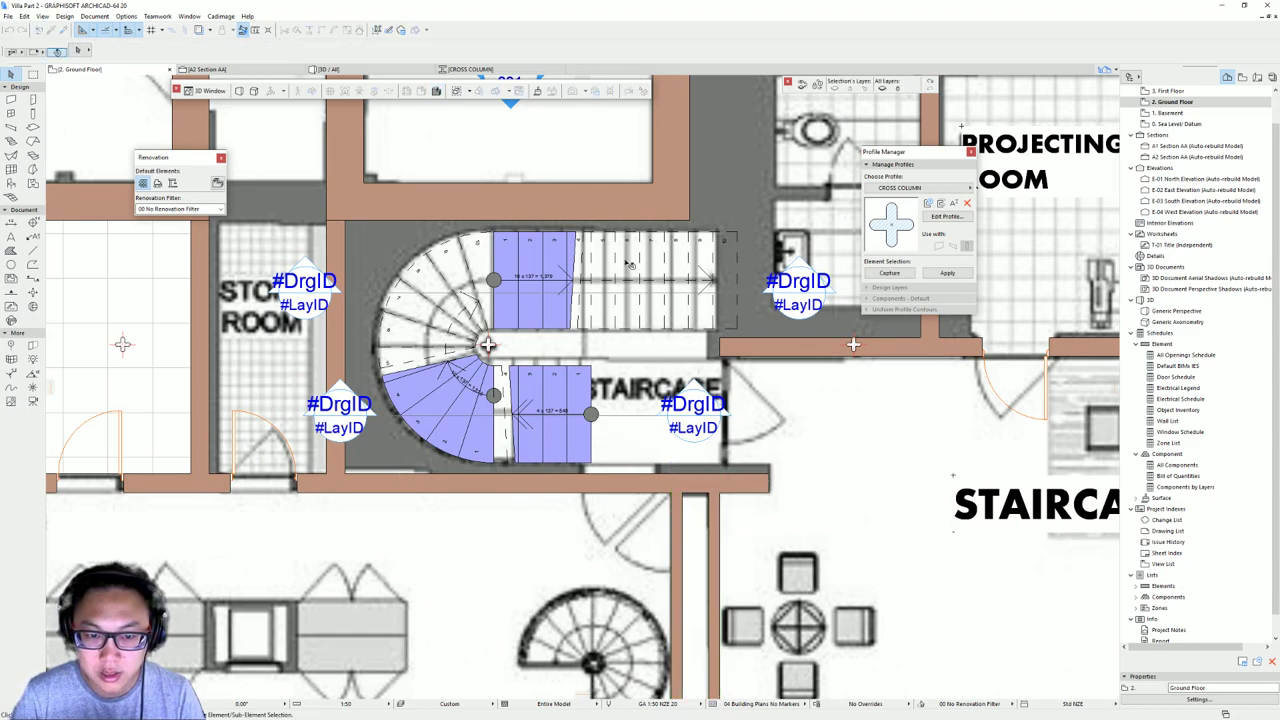
# - Check the thickness of the thick wall above the staircase
pyautogui.scroll(-2, 568, 220)
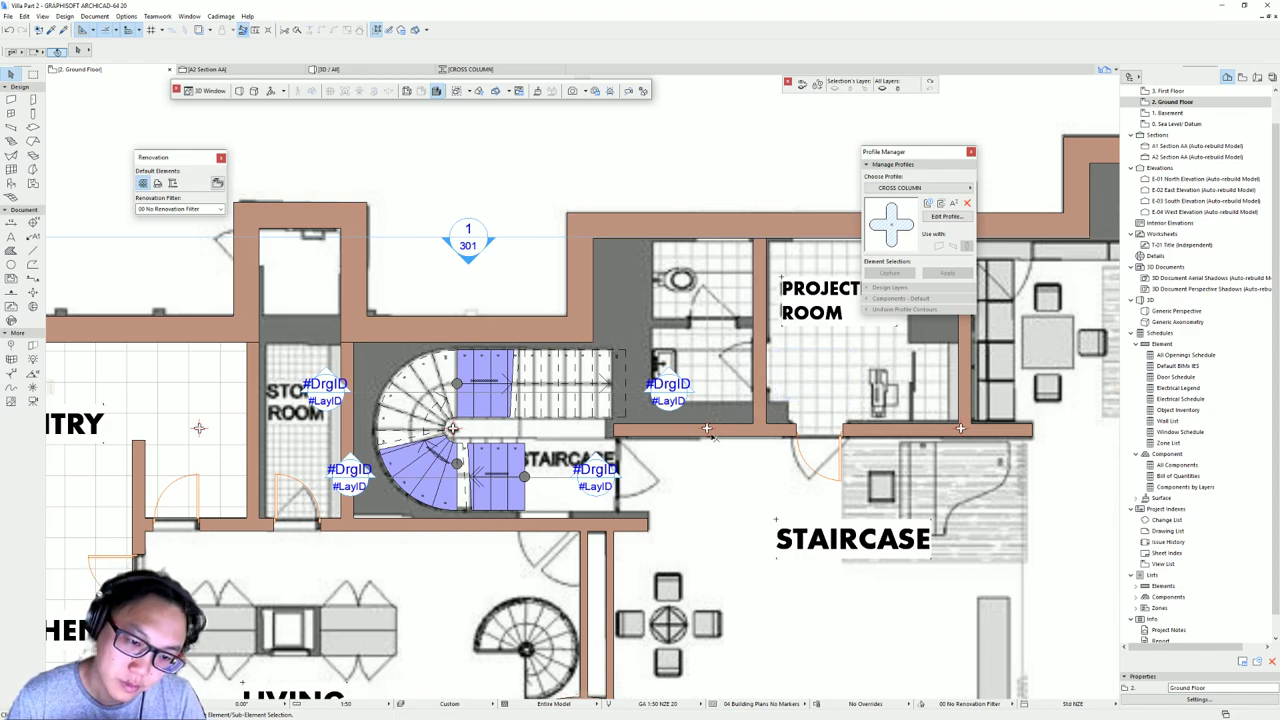
pyautogui.moveTo(547, 350); pyautogui.dragTo(624, 319, button='middle')
pyautogui.click(676, 306)
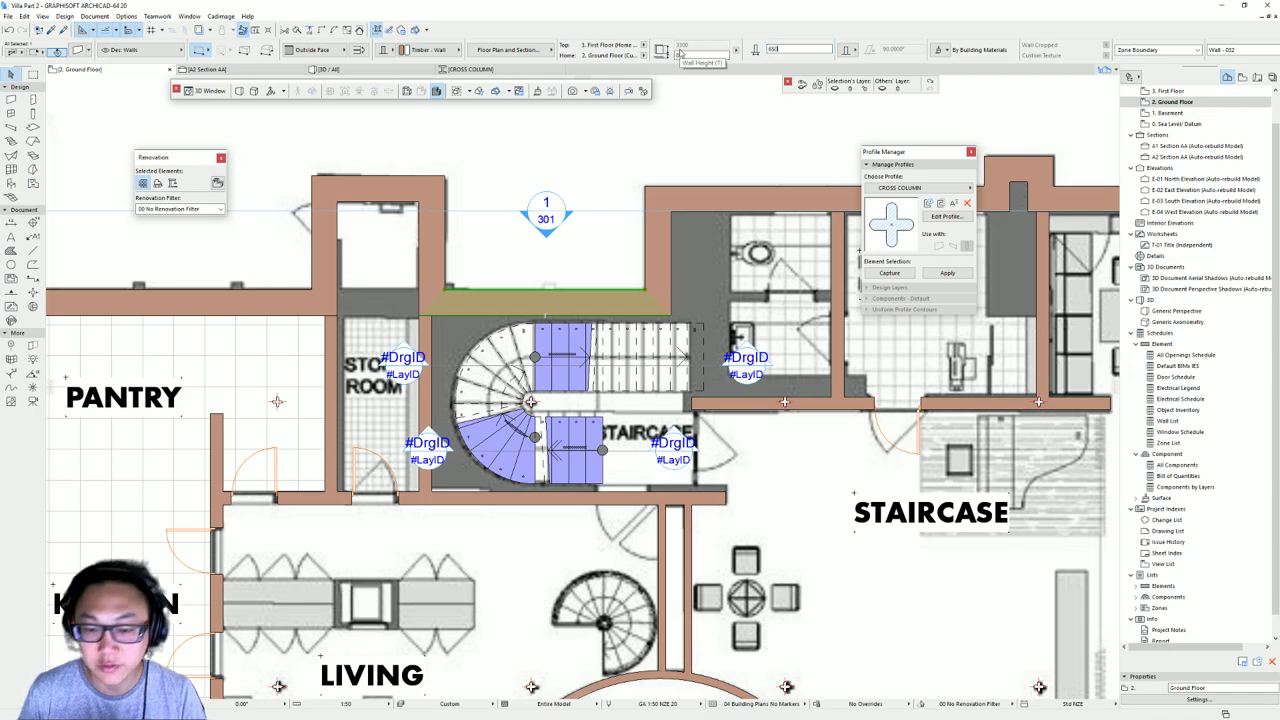
# - Try moving the whole wall below the staircase down towards the living room, and undo the move
pyautogui.click(565, 497)
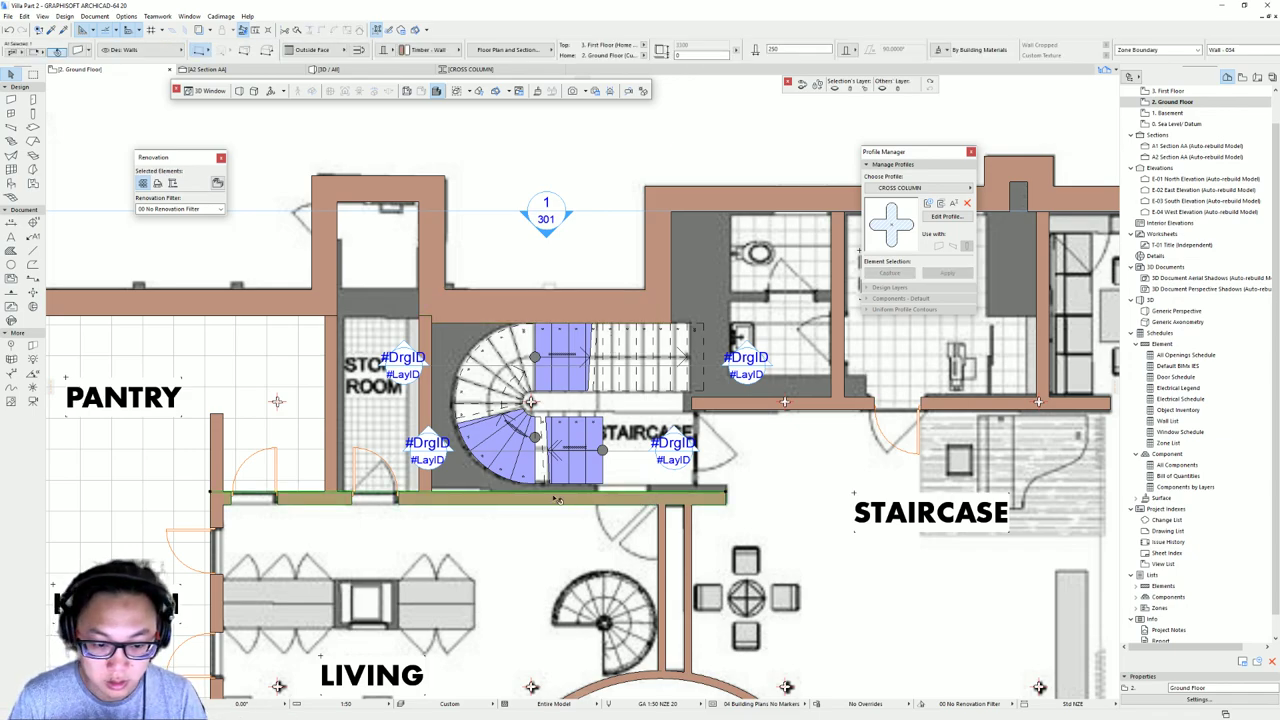
pyautogui.moveTo(454, 486); pyautogui.dragTo(597, 392, button='middle')
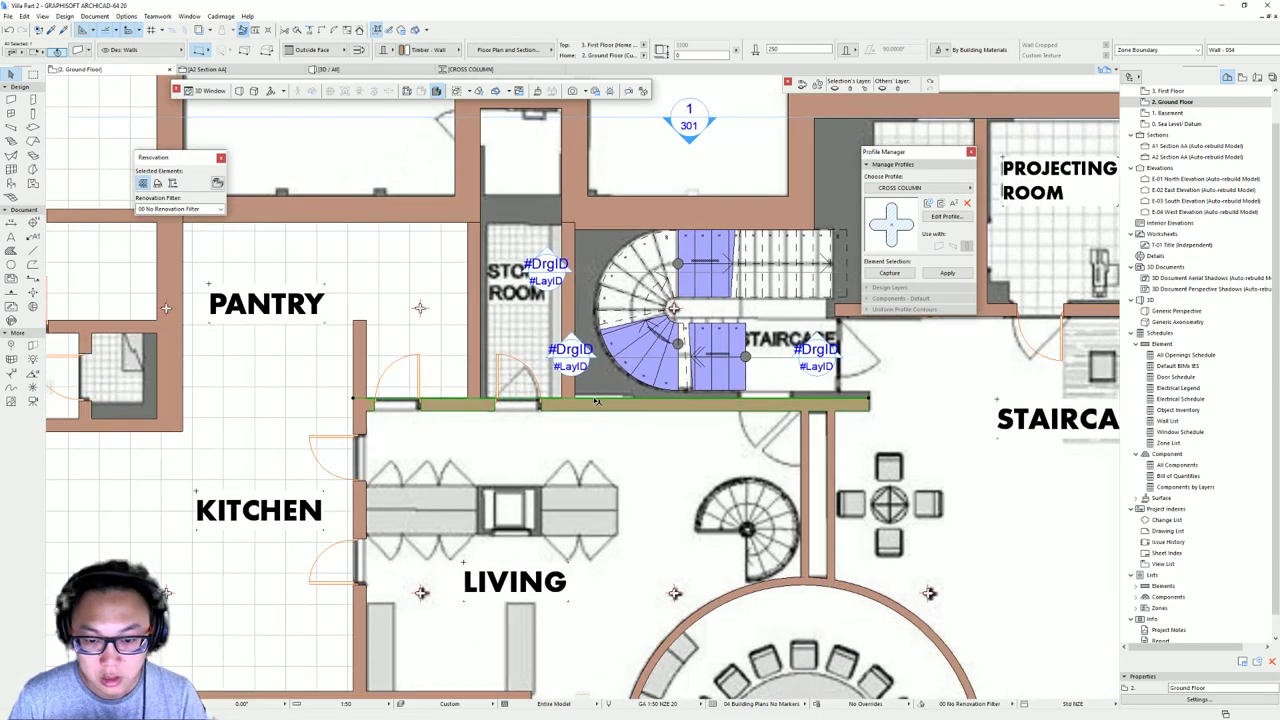
pyautogui.moveTo(595, 409); pyautogui.dragTo(594, 439)
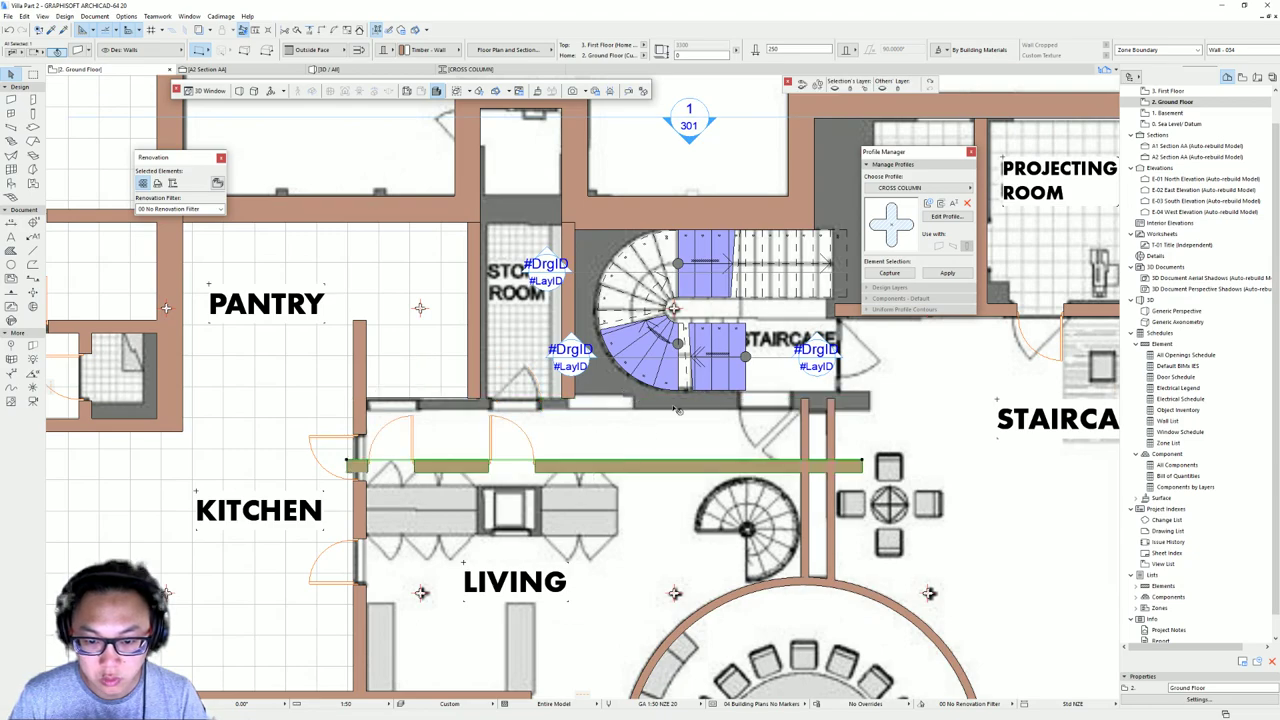
pyautogui.hotkey('ctrl', 'z')
# - Trim away the wall segment below the staircase between the store room wall and the first thin vertical wall
pyautogui.click(563, 410)
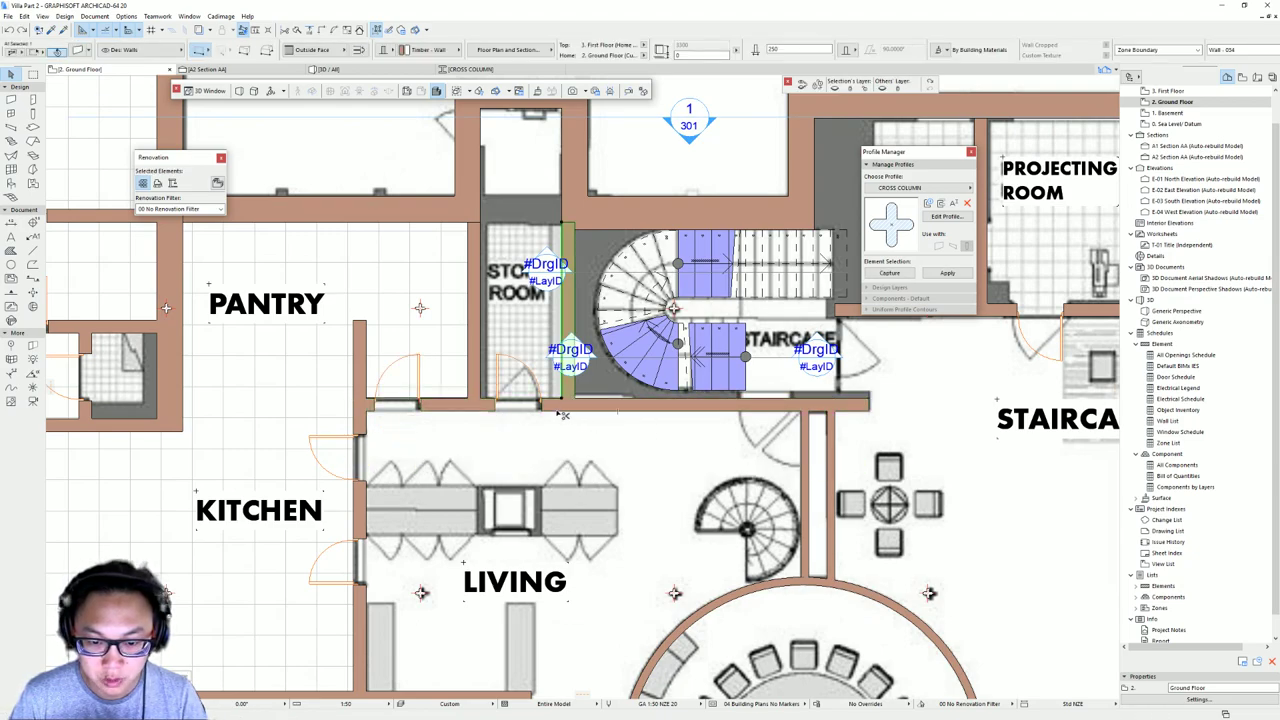
pyautogui.keyDown('ctrl'); pyautogui.click(590, 411); pyautogui.keyUp('ctrl')
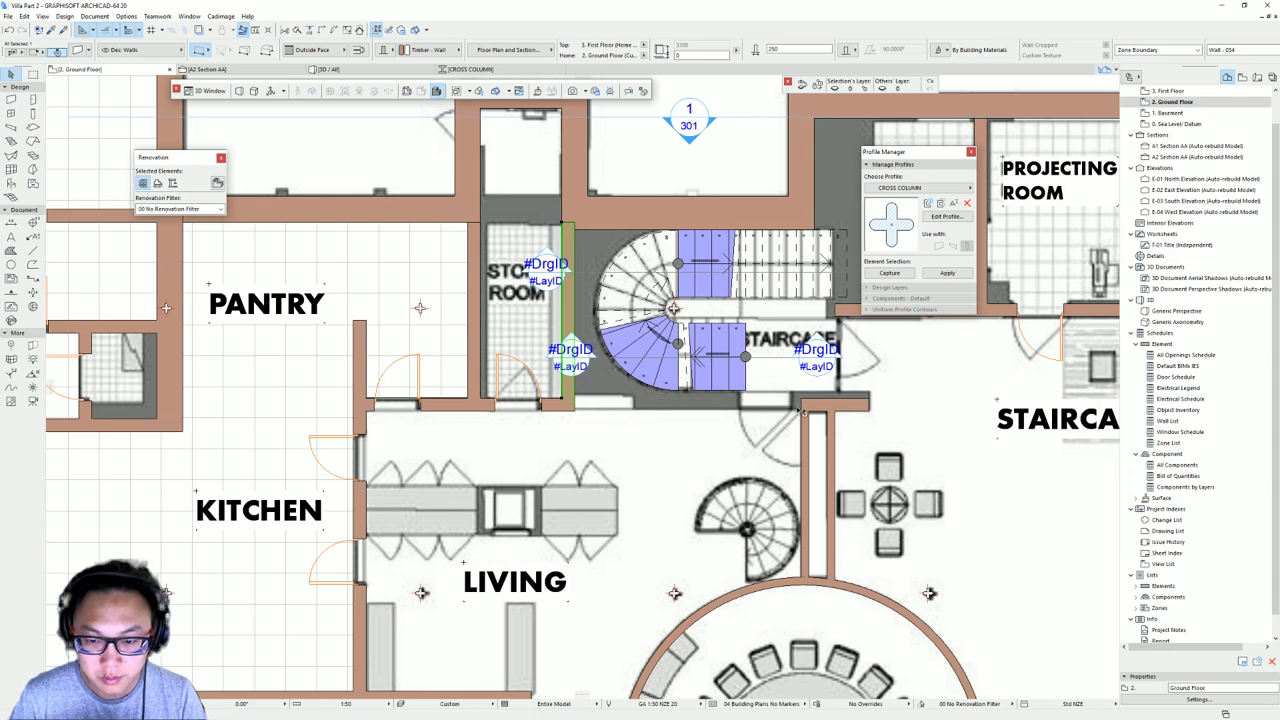
pyautogui.press('Escape')
# - Stretch the remaining wall stub below the staircase back to the store room wall and set its thickness to 400 mm
pyautogui.click(560, 405)
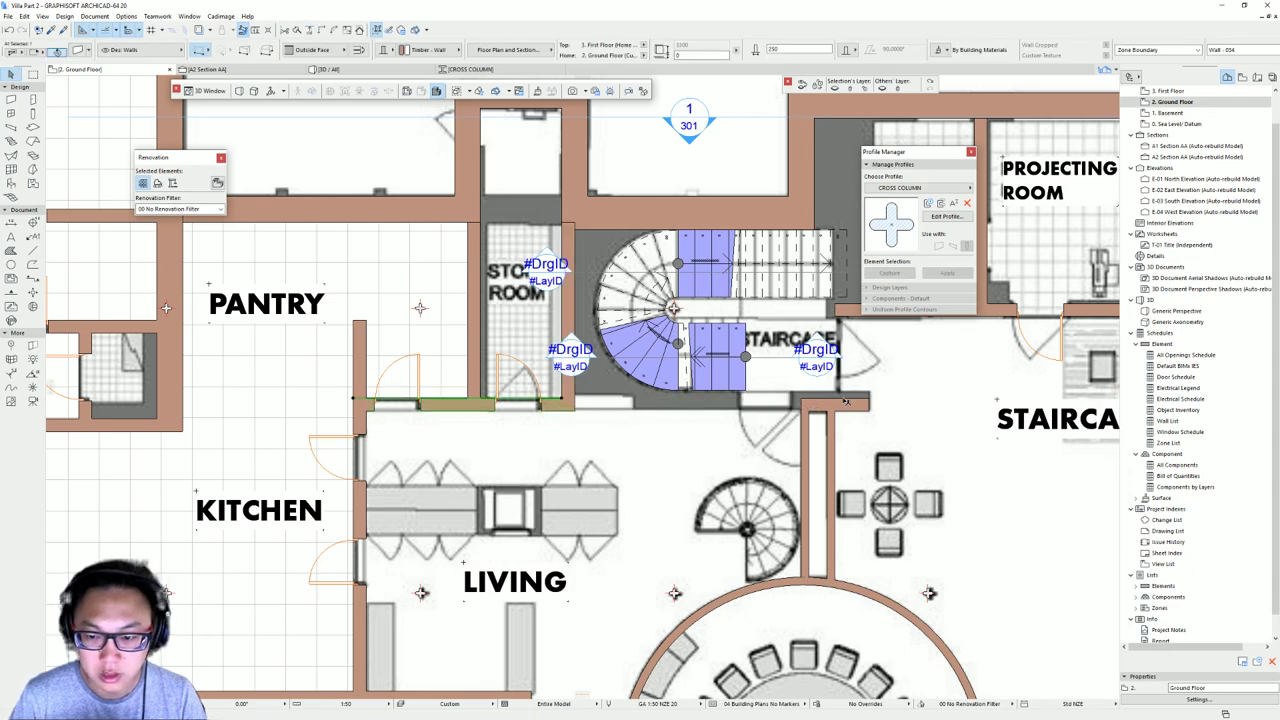
pyautogui.click(815, 410)
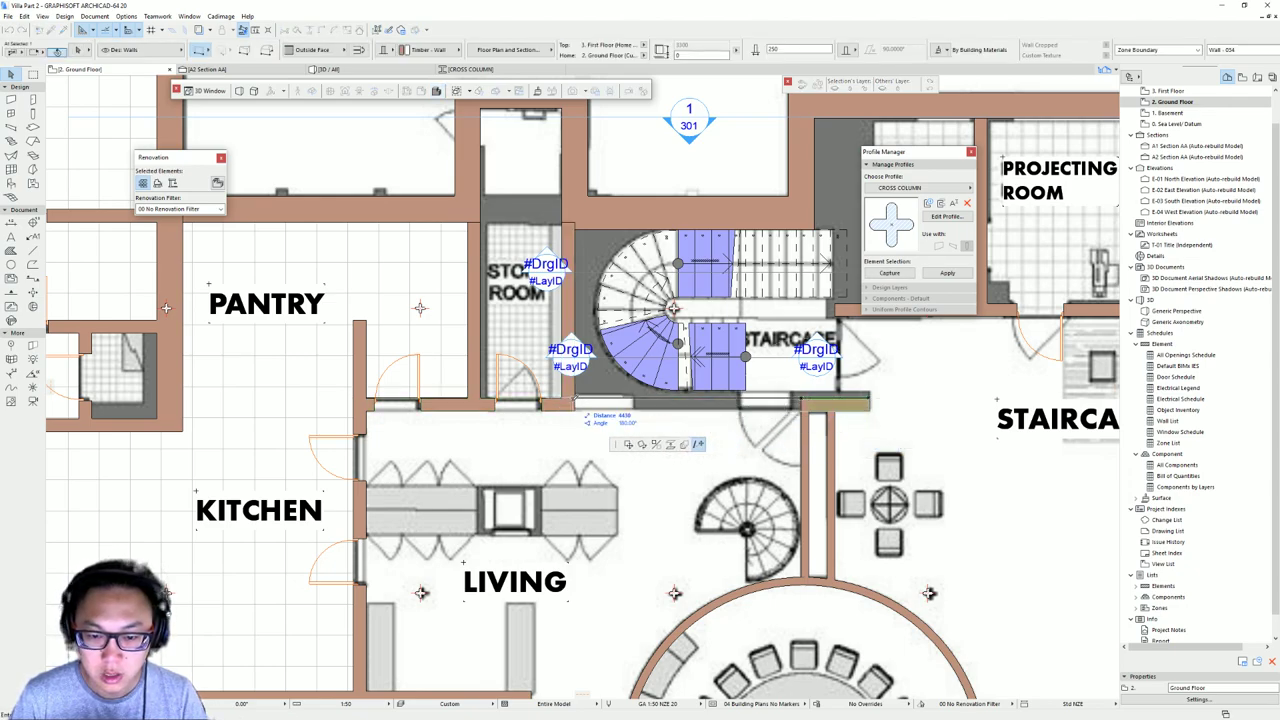
pyautogui.click(577, 398)
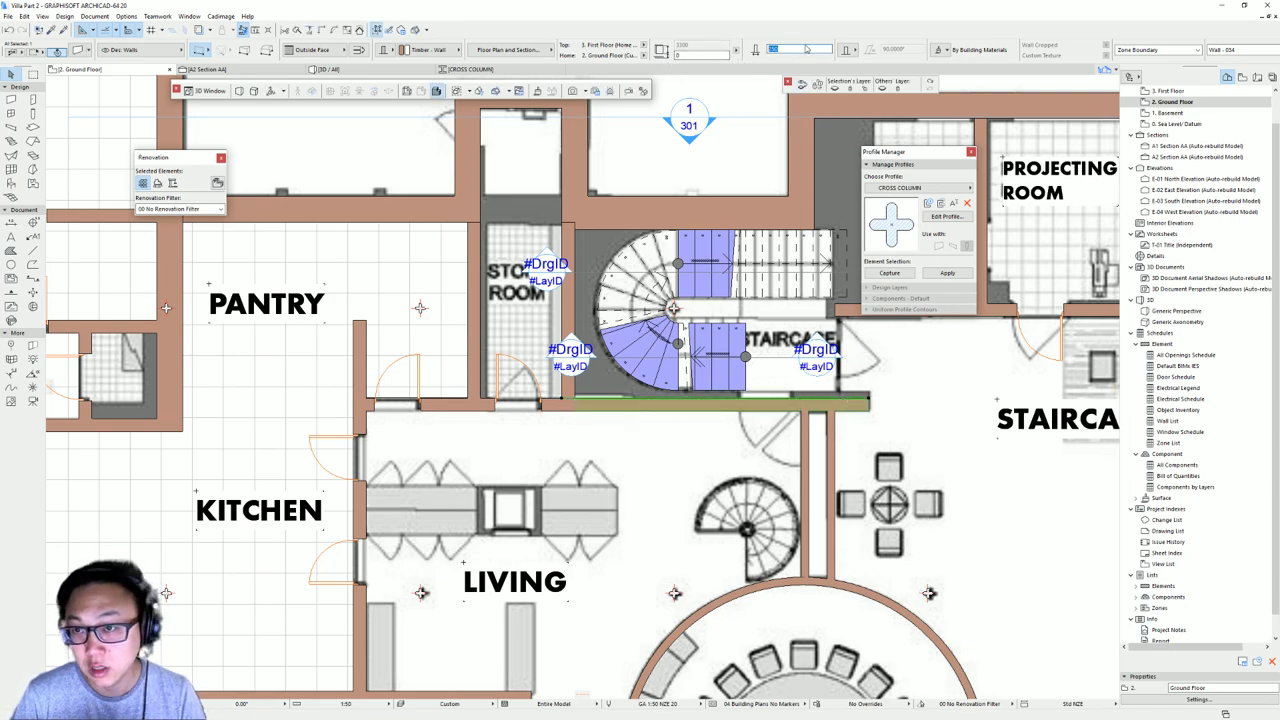
pyautogui.write('400')
pyautogui.press('Return')
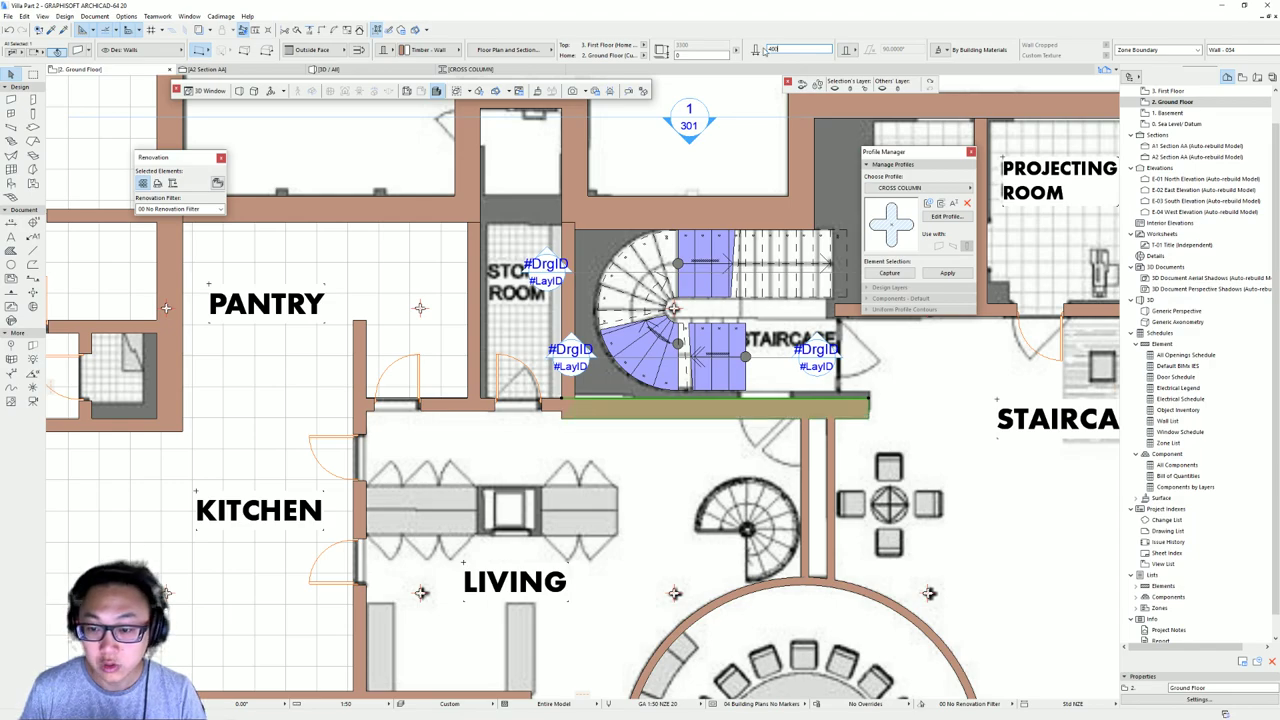
# - Move the 400 mm wall below the staircase slightly up until its lower edge aligns with the store room's lower wall
pyautogui.hotkey('ctrl', 'd')
pyautogui.click(562, 418)
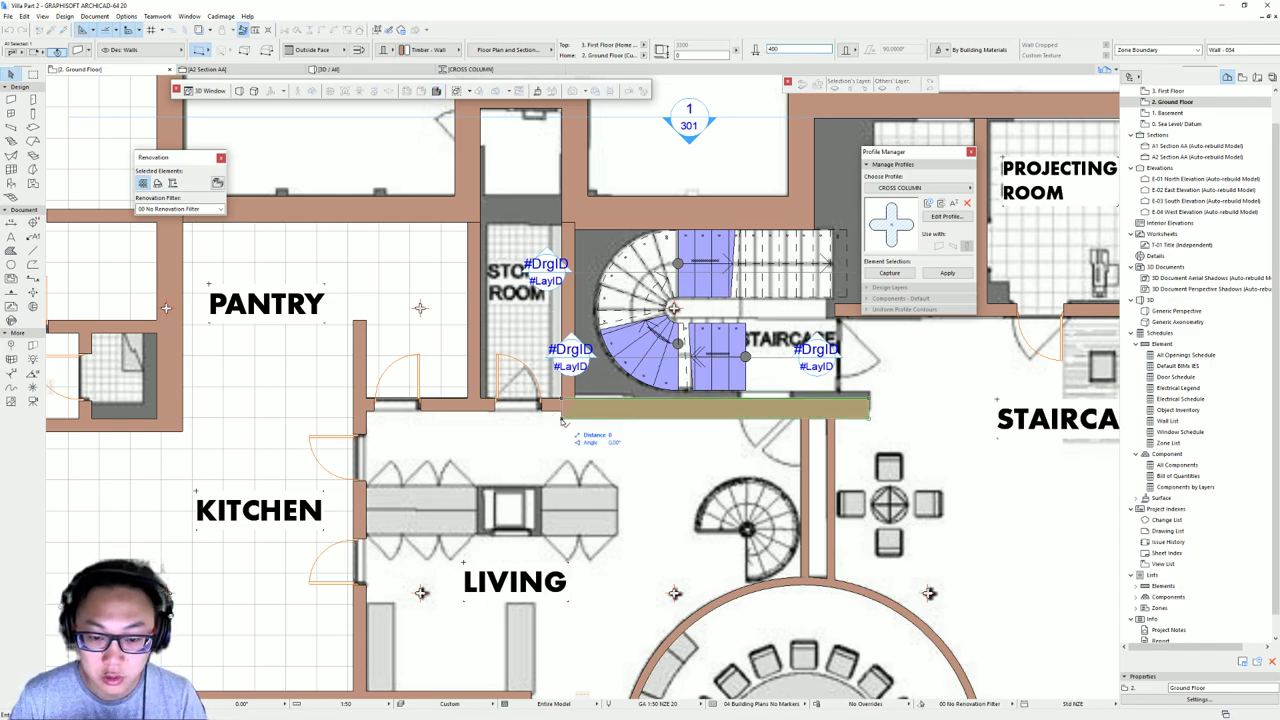
pyautogui.click(562, 411)
pyautogui.press('Escape')
pyautogui.moveTo(808, 418); pyautogui.dragTo(787, 429, button='middle')
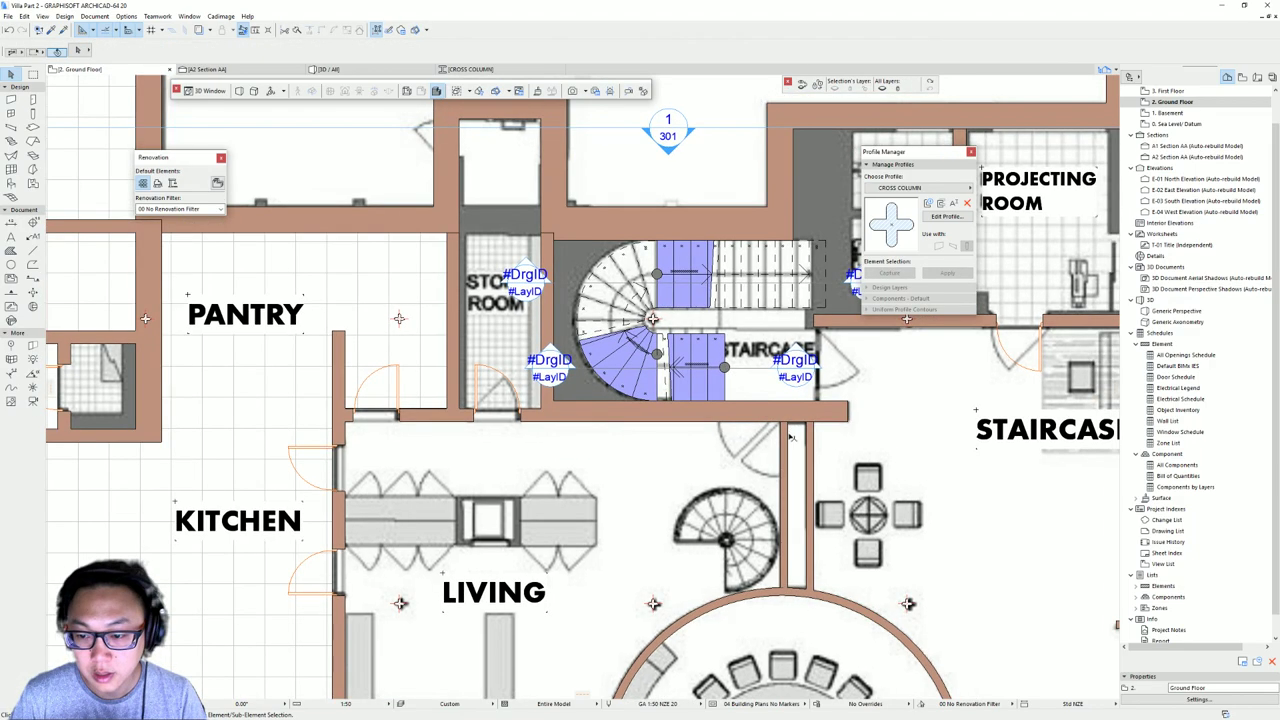
pyautogui.click(784, 429)
pyautogui.moveTo(783, 412); pyautogui.dragTo(810, 425)
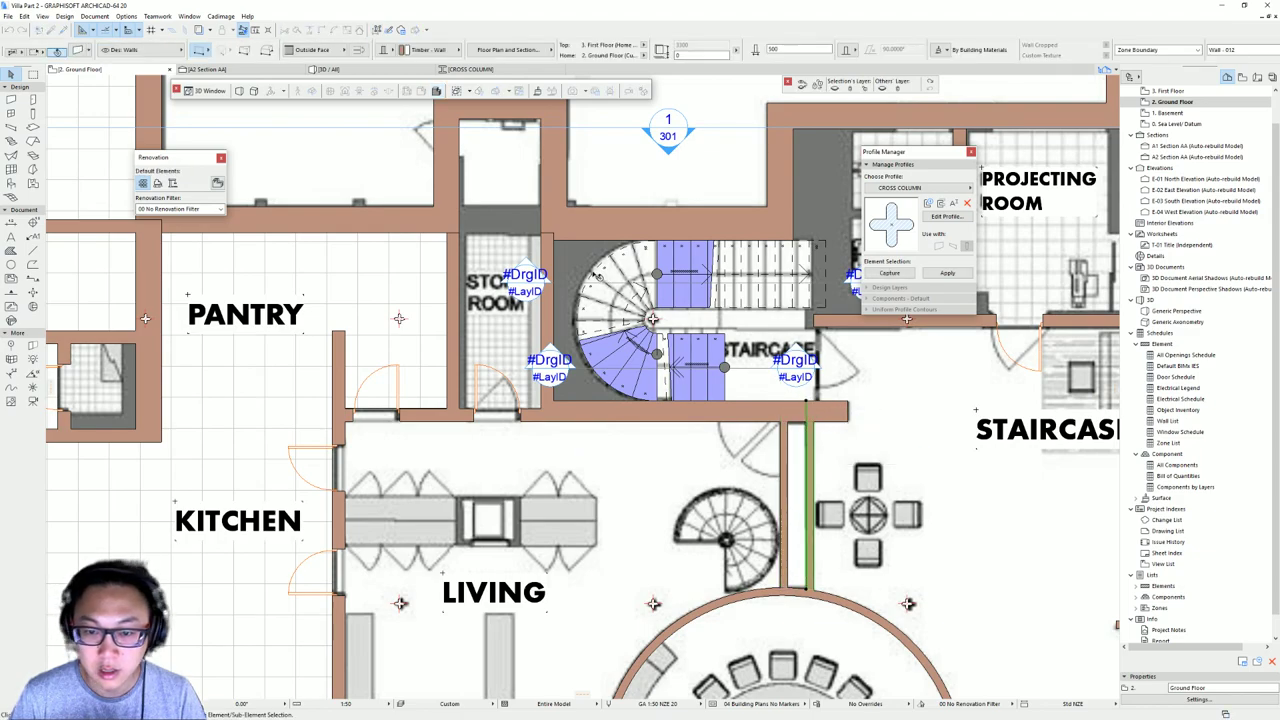
pyautogui.click(543, 245)
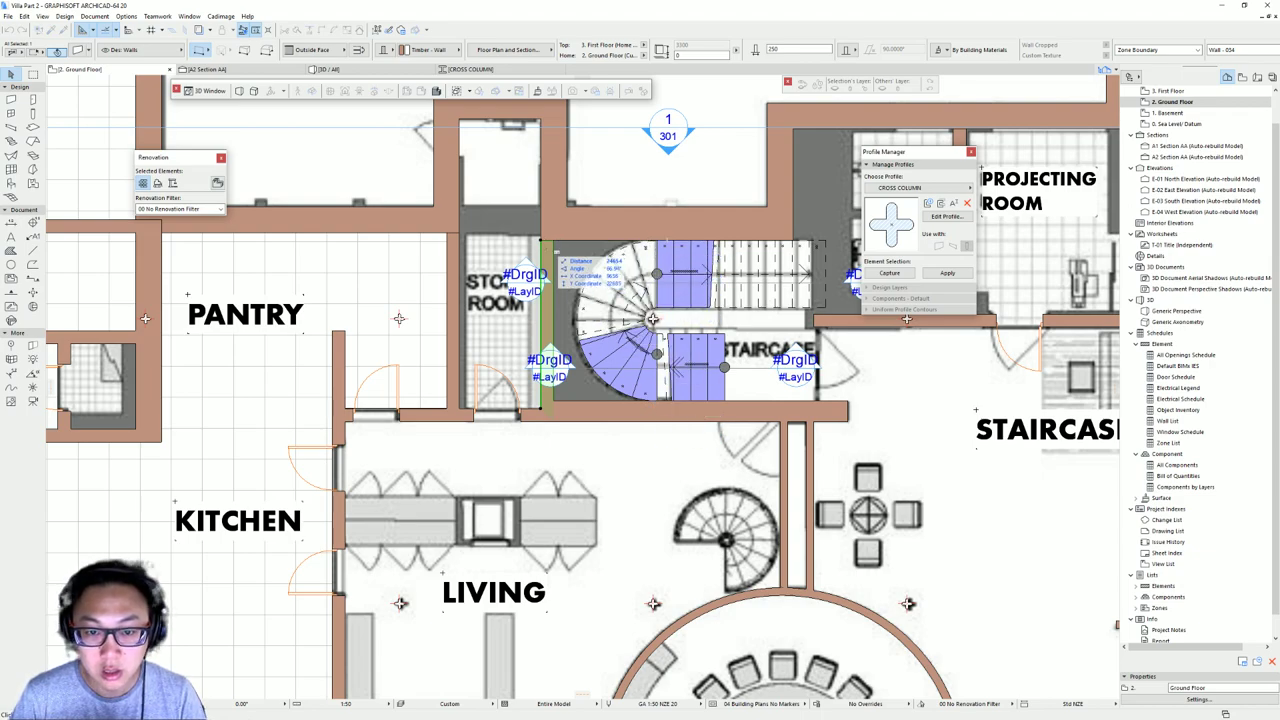
pyautogui.hotkey('ctrl', 'd')
pyautogui.click(554, 241)
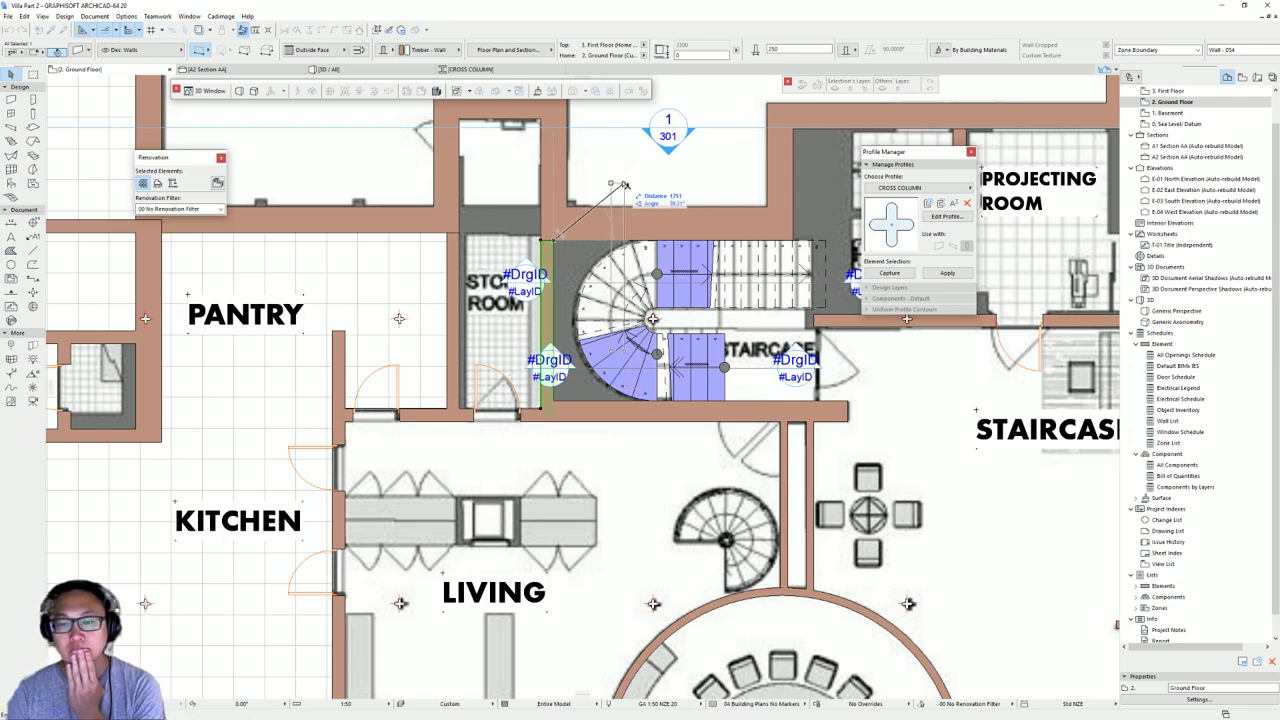
pyautogui.scroll(2, 652, 318)
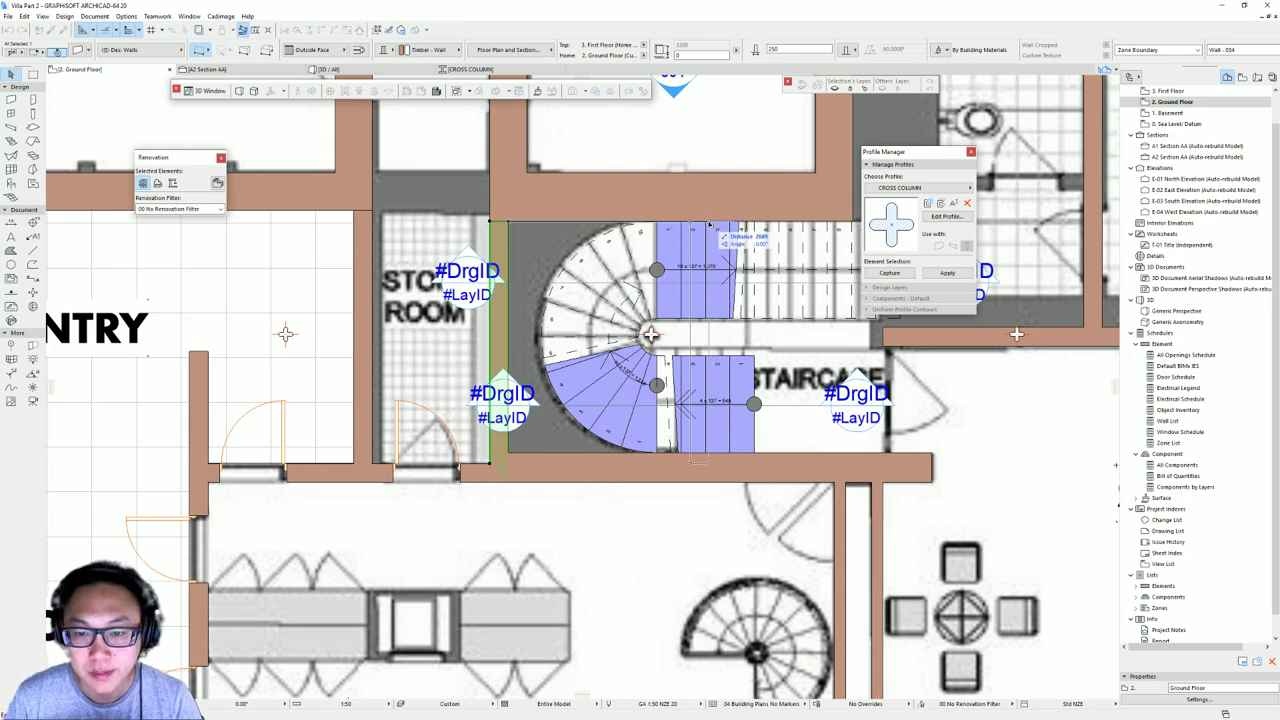
pyautogui.press('Escape')
pyautogui.moveTo(608, 257); pyautogui.dragTo(544, 265, button='middle')
pyautogui.press('Escape')
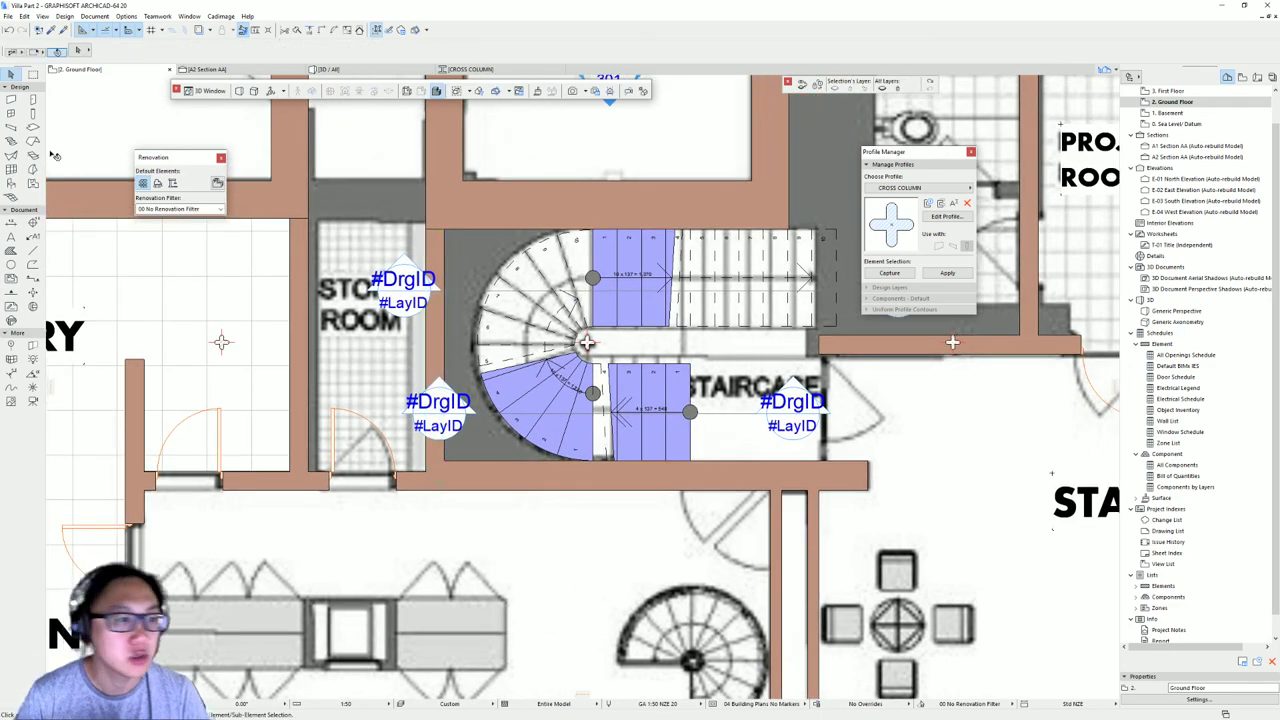
# - Draw a 100 mm slab over the curved half of the stairwell, from the store room wall to the start of the straight flights
pyautogui.click(33, 128)
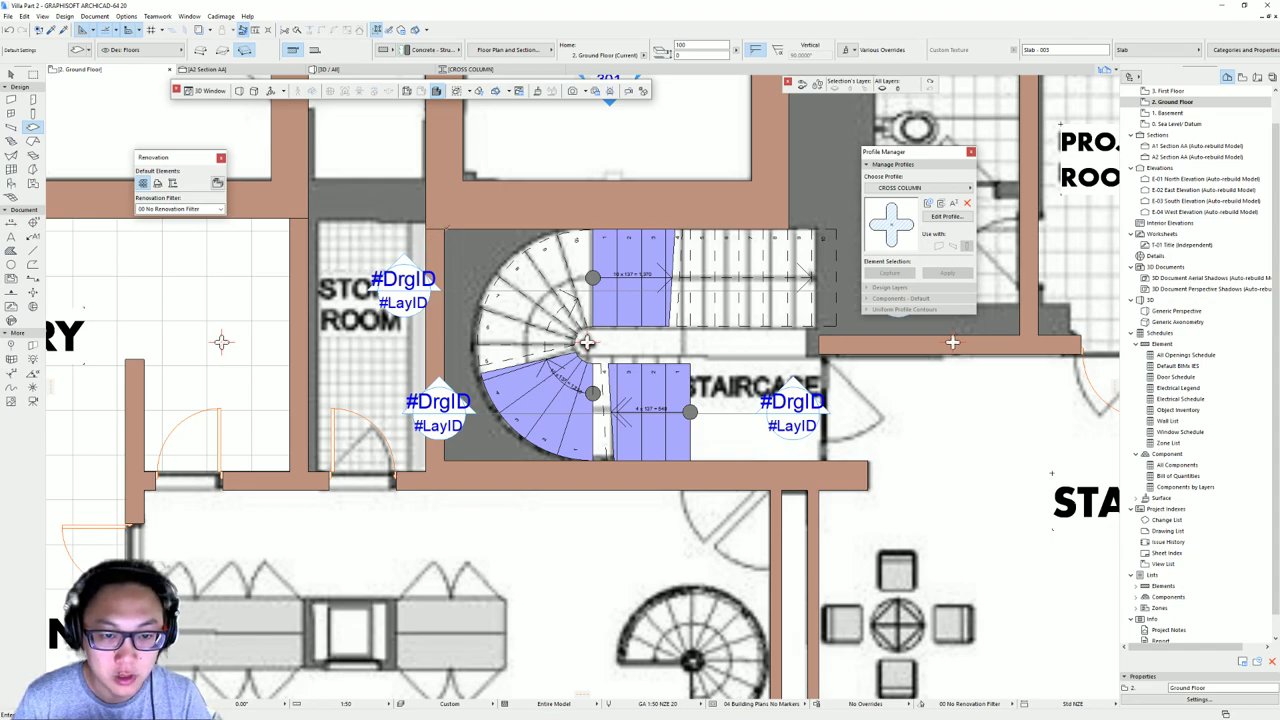
pyautogui.click(445, 229)
pyautogui.click(447, 460)
pyautogui.click(592, 462)
pyautogui.doubleClick(587, 342)
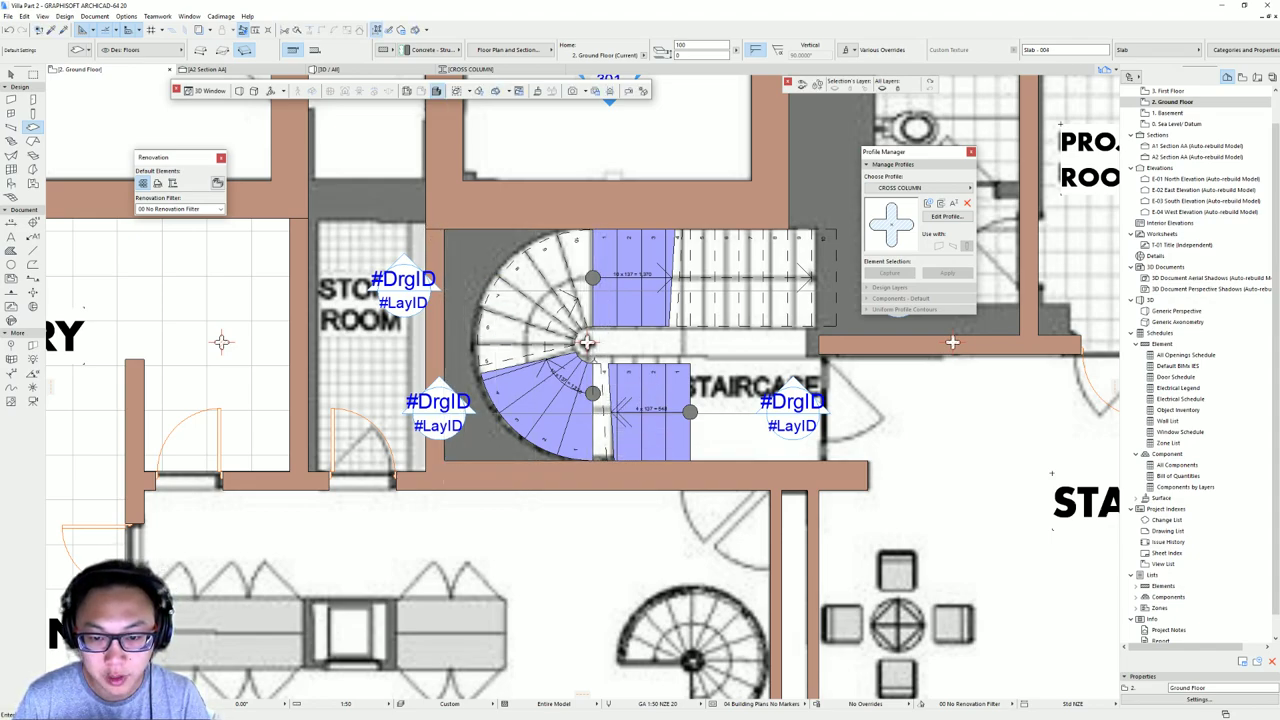
# - Add slab edge nodes at the inner corners of both flights and curve the edge between them around the cross column
pyautogui.scroll(3, 594, 339)
pyautogui.press('Escape')
pyautogui.click(592, 354)
pyautogui.click(592, 358)
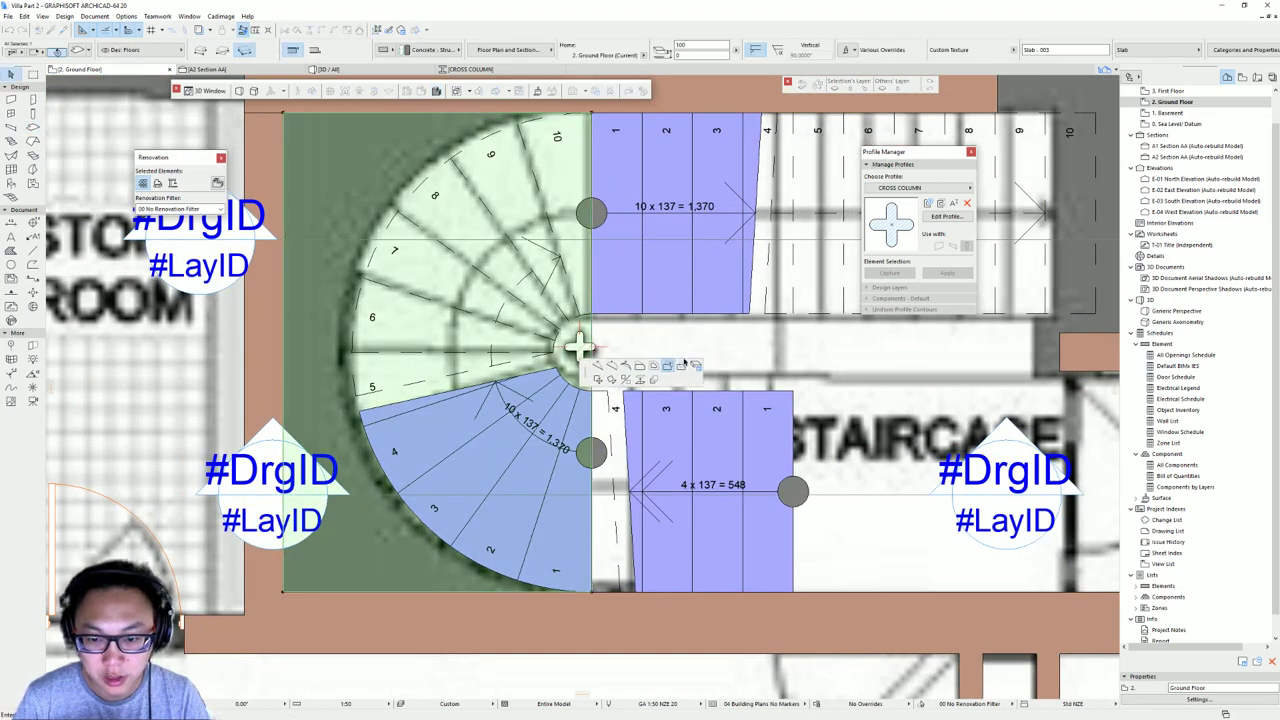
pyautogui.scroll(3, 580, 347)
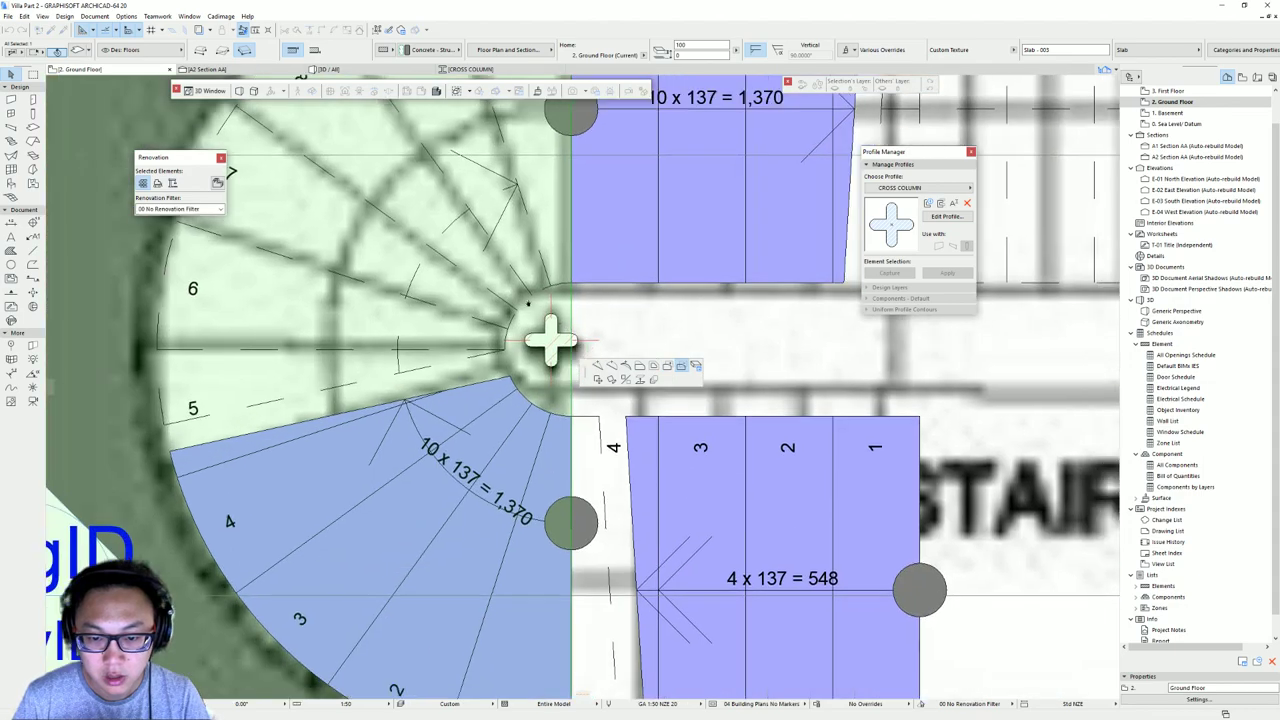
pyautogui.press('Escape')
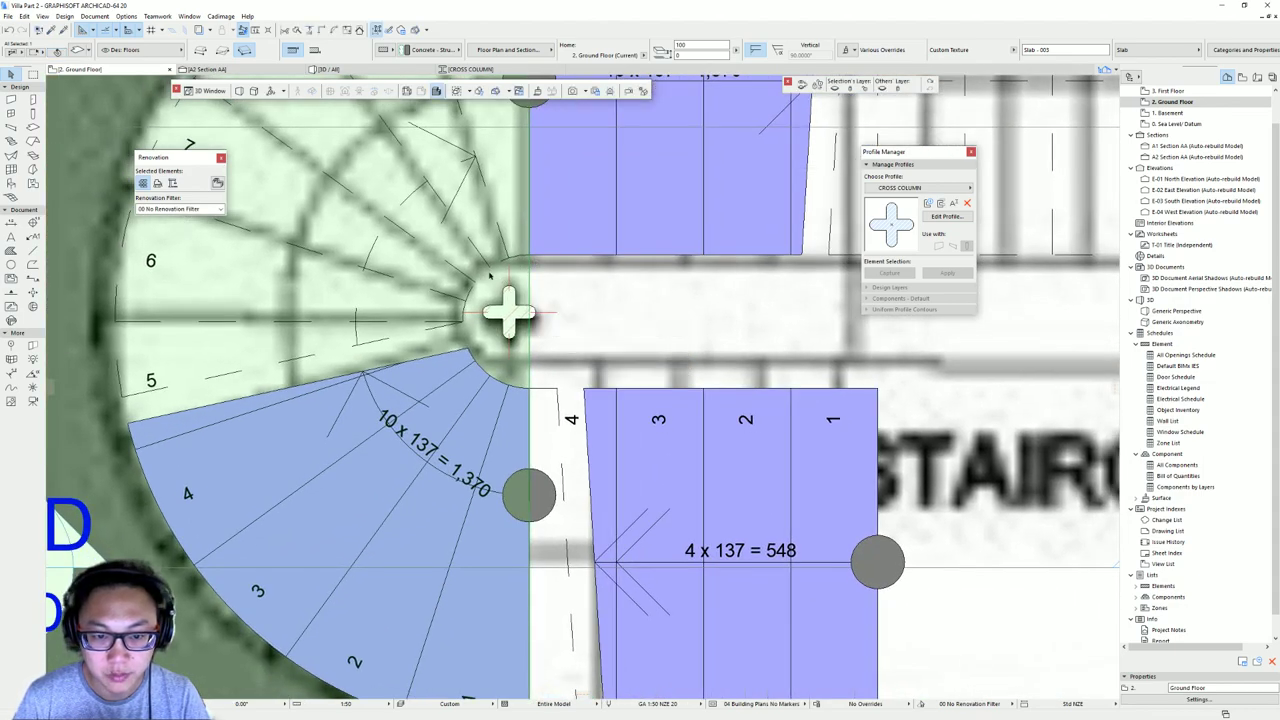
pyautogui.click(530, 266)
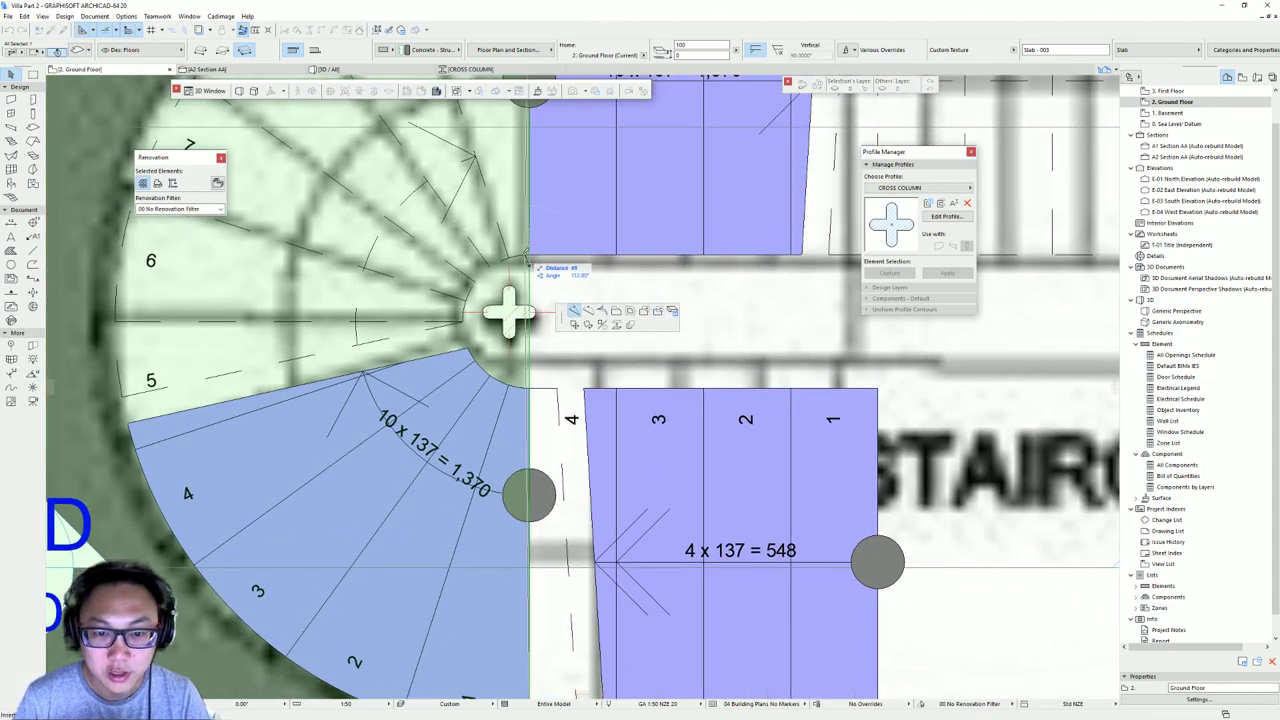
pyautogui.click(530, 255)
pyautogui.click(530, 272)
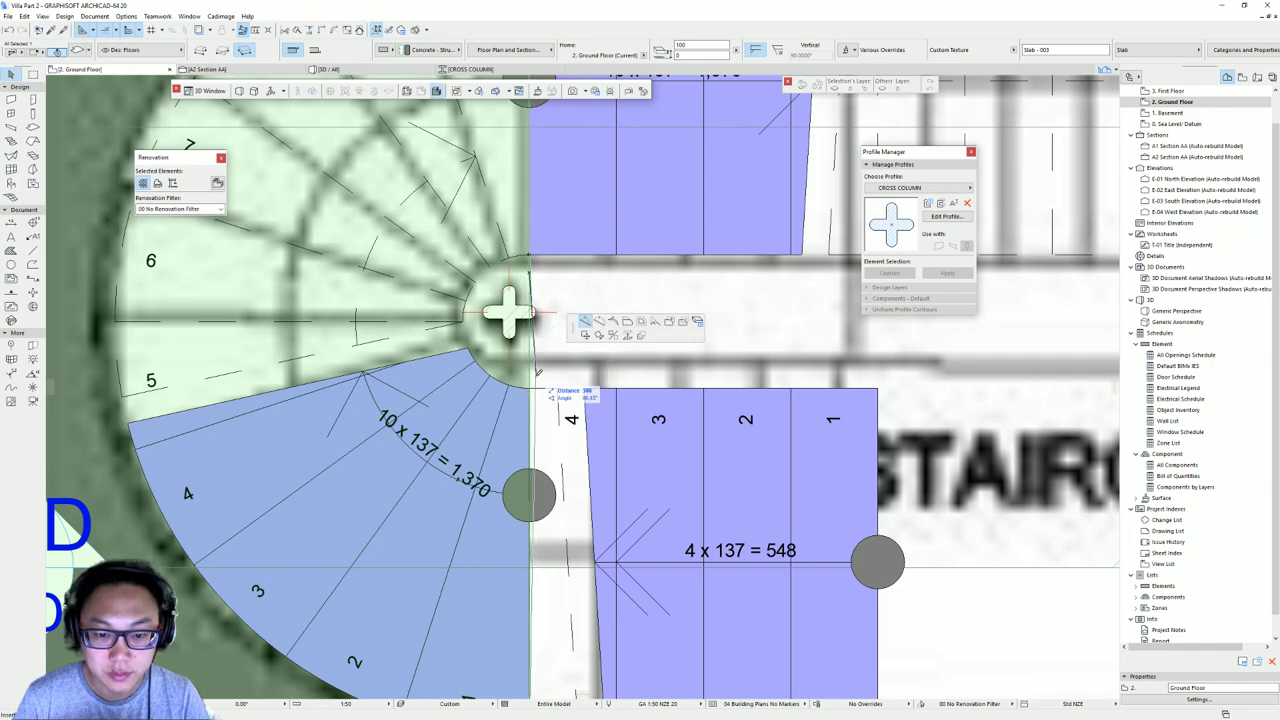
pyautogui.click(530, 387)
pyautogui.click(530, 366)
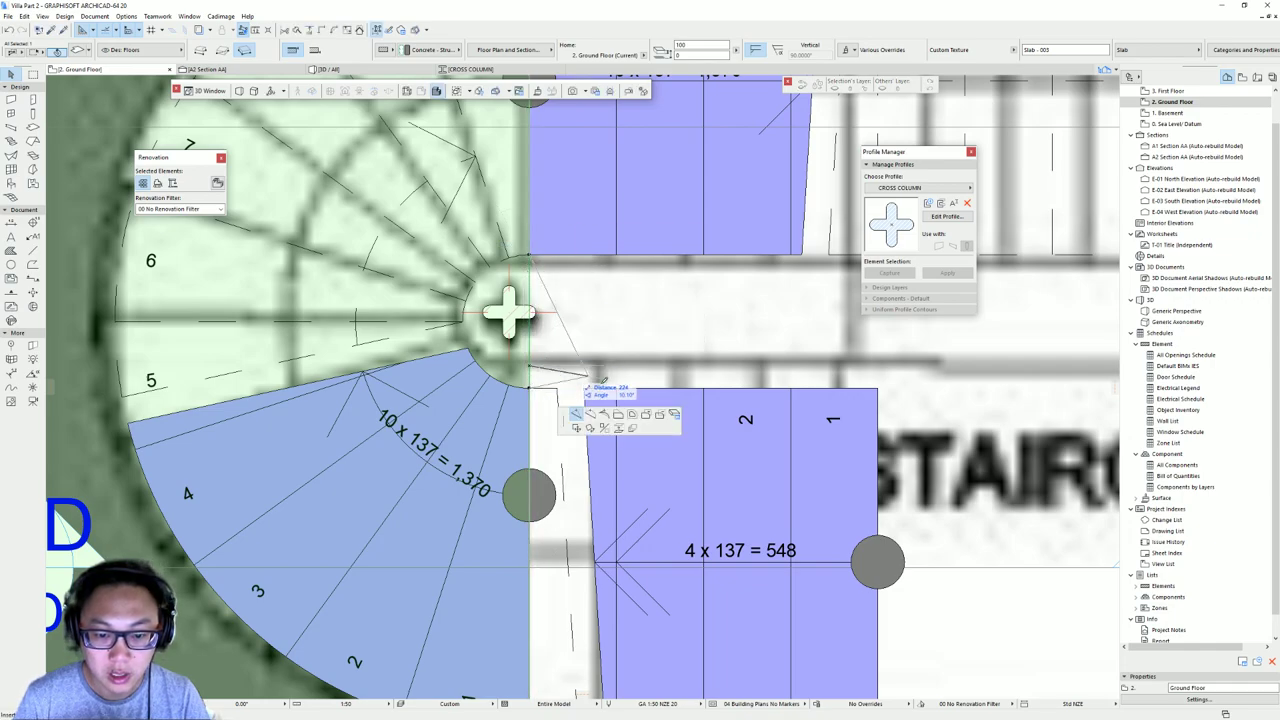
pyautogui.click(510, 310)
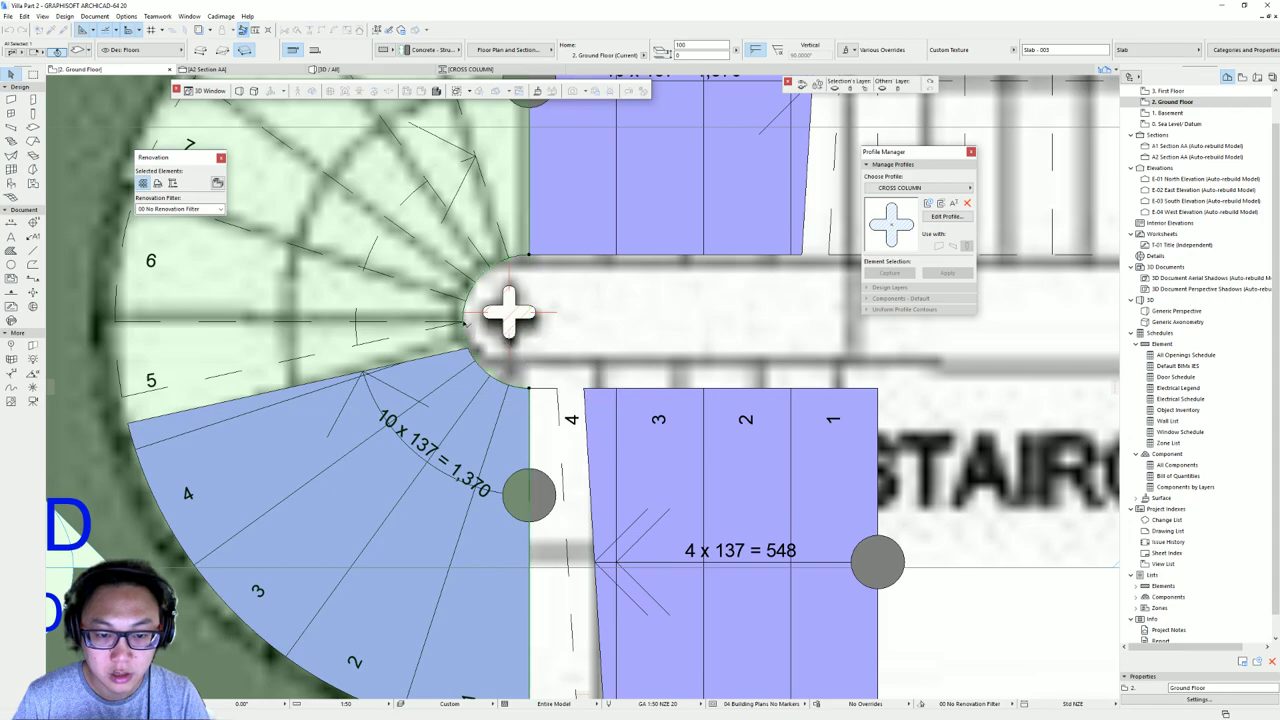
# - Set the stairwell slab's thickness to 3300 mm
pyautogui.scroll(-3, 510, 310)
pyautogui.scroll(-3, 510, 310)
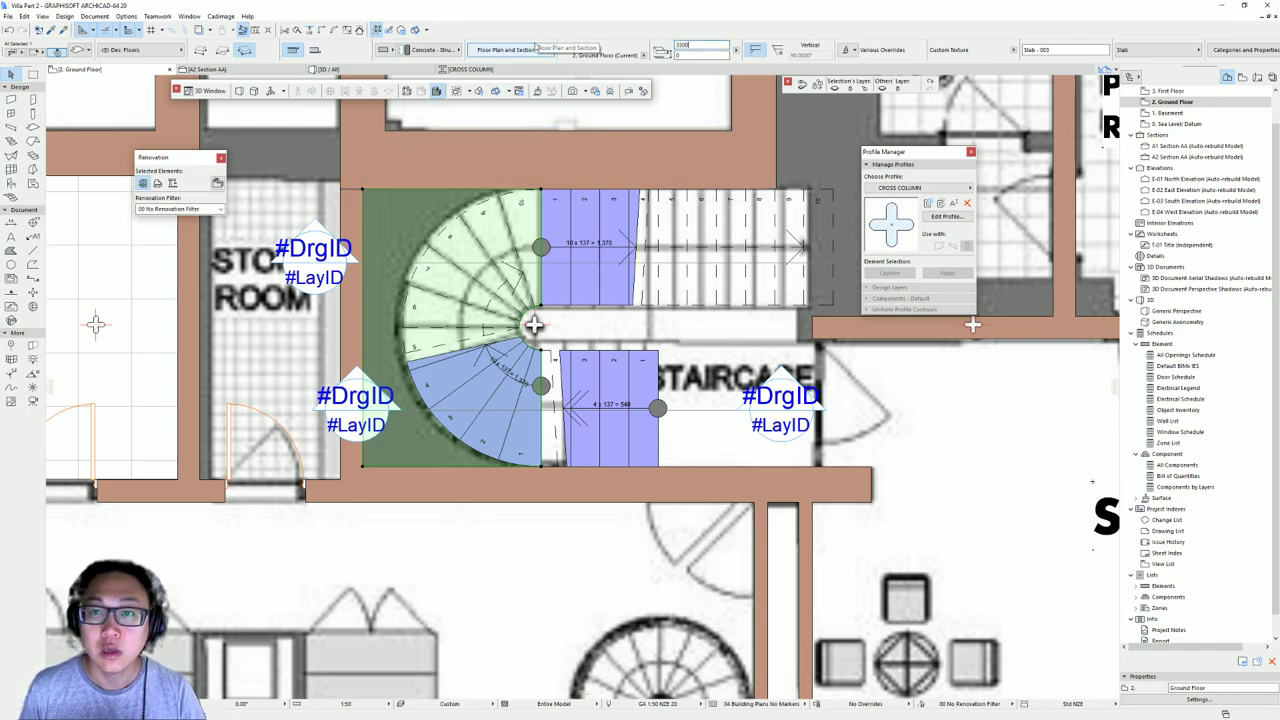
pyautogui.press('Escape')
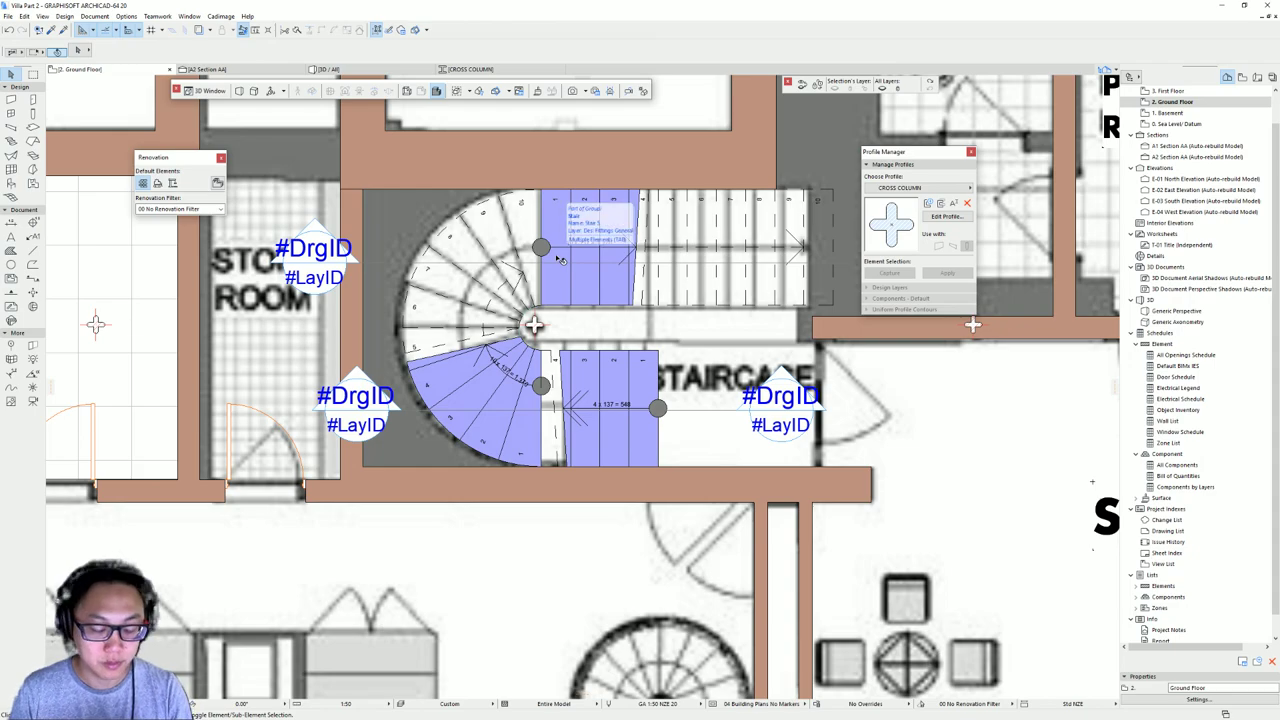
# - Examine the staircase and the surrounding floor slab in the full 3D model, and return to the ground floor plan
pyautogui.press('F3')
pyautogui.keyDown('shift'); pyautogui.moveTo(388, 432); pyautogui.dragTo(348, 414, button='middle'); pyautogui.keyUp('shift')
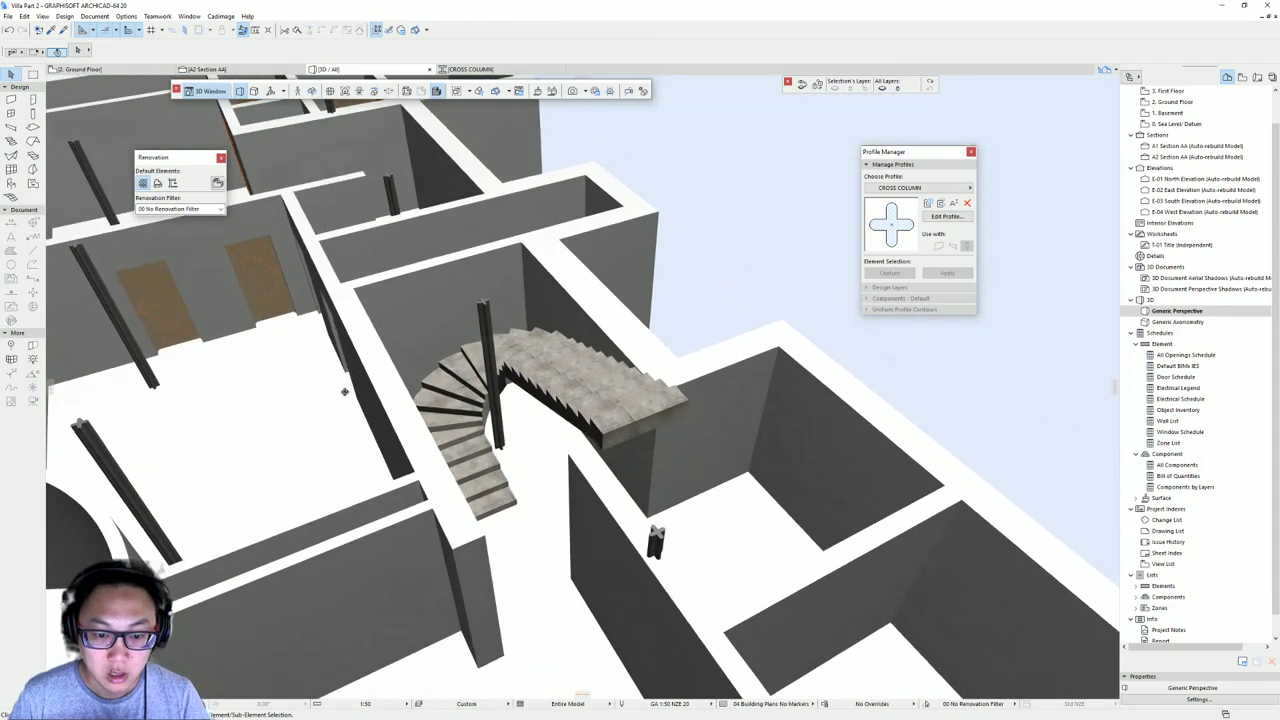
pyautogui.click(533, 427)
pyautogui.press('Escape')
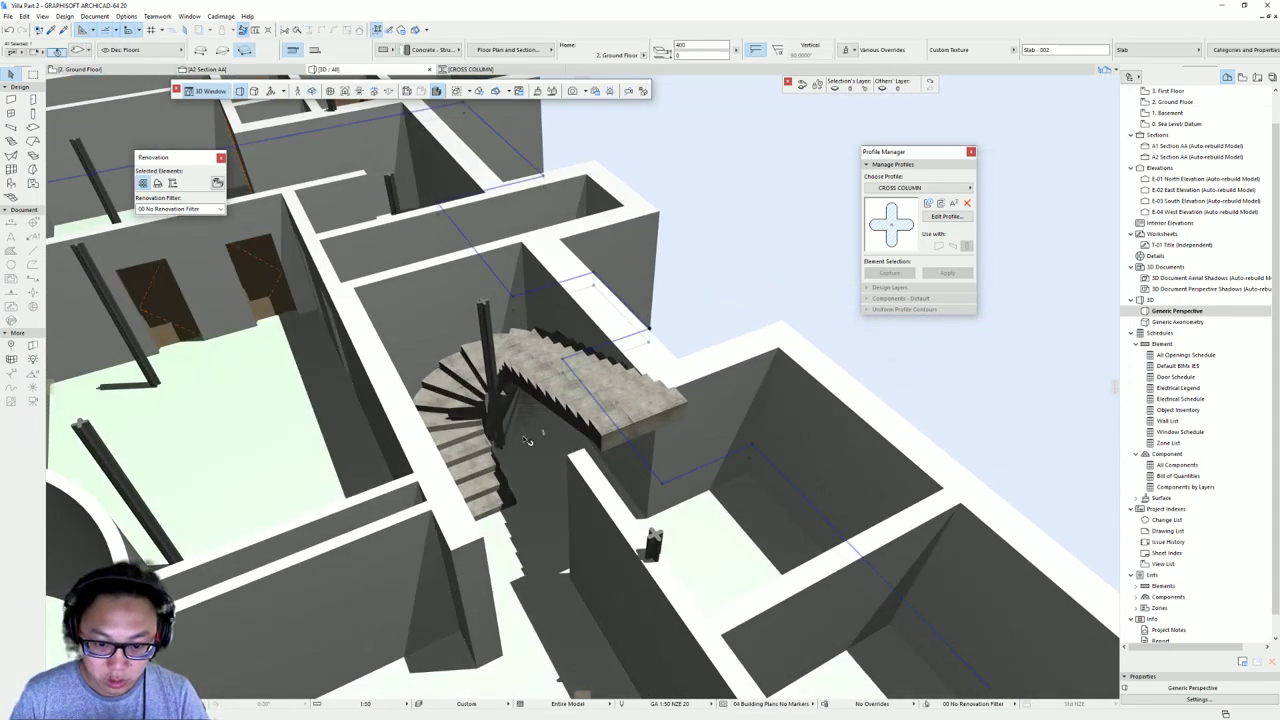
pyautogui.press('F2')
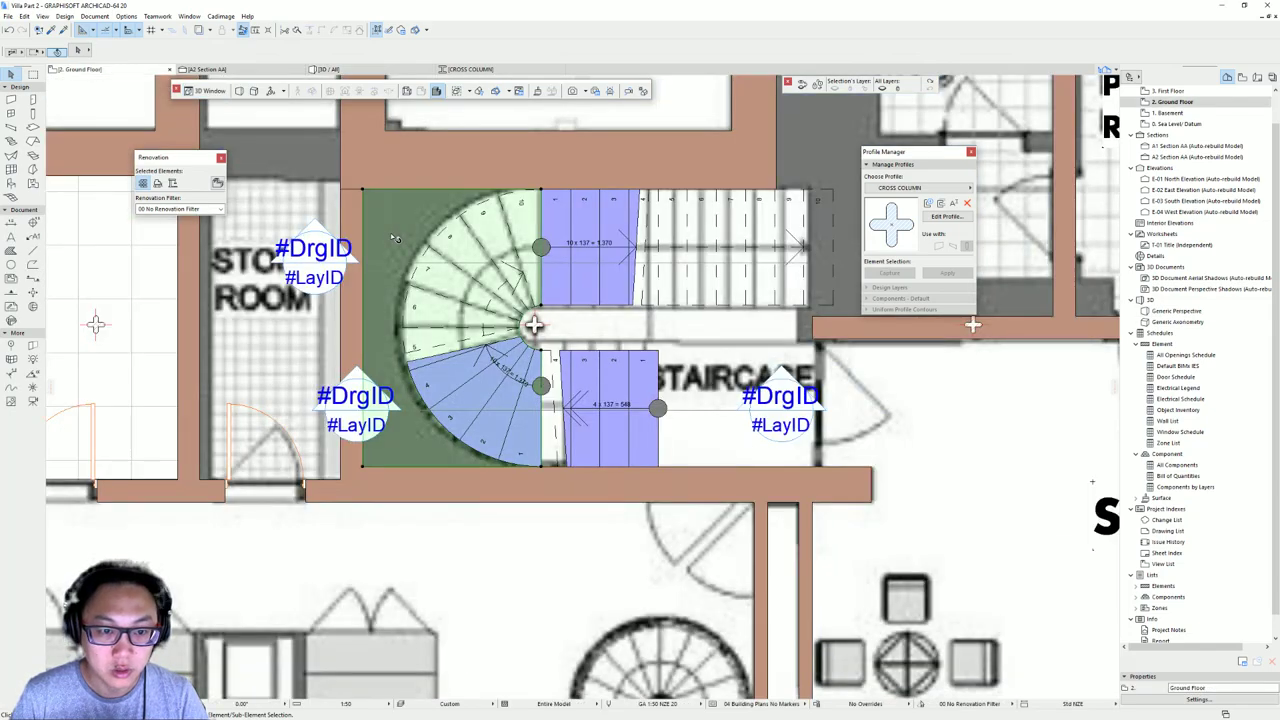
# - Select the stairwell slab together with the staircase and show only these two elements in 3D
pyautogui.click(533, 325)
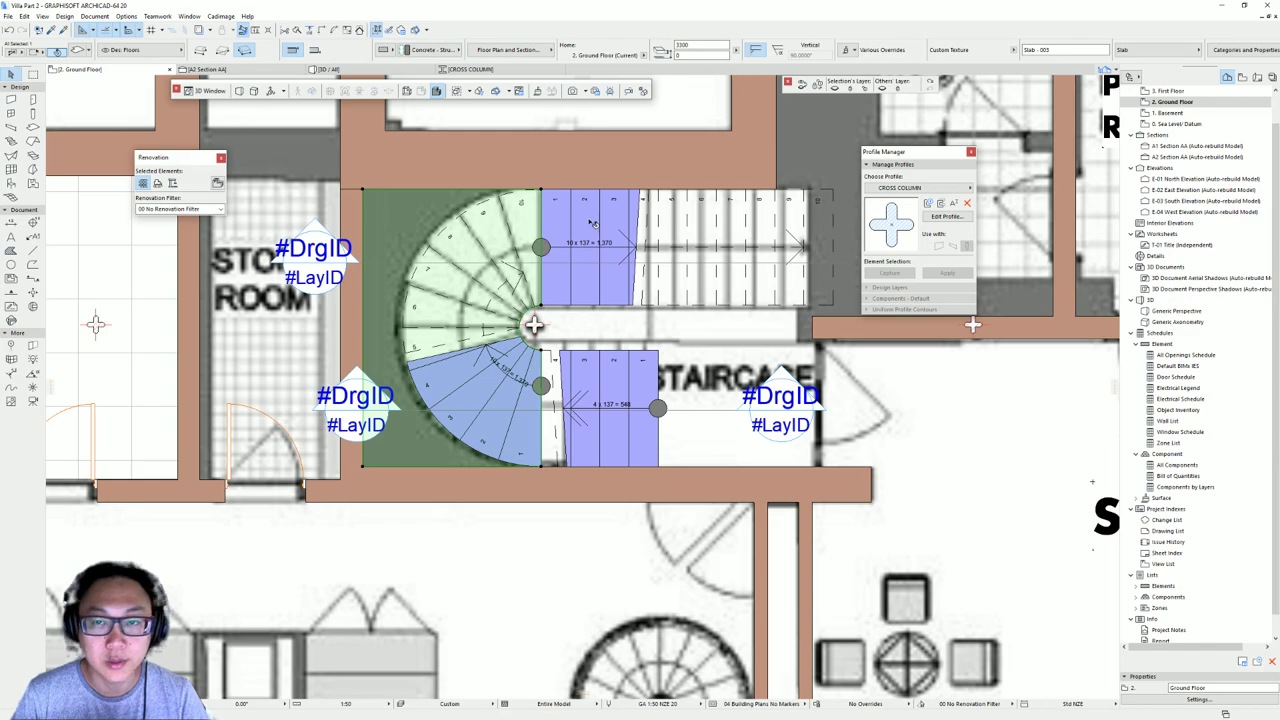
pyautogui.press('Escape')
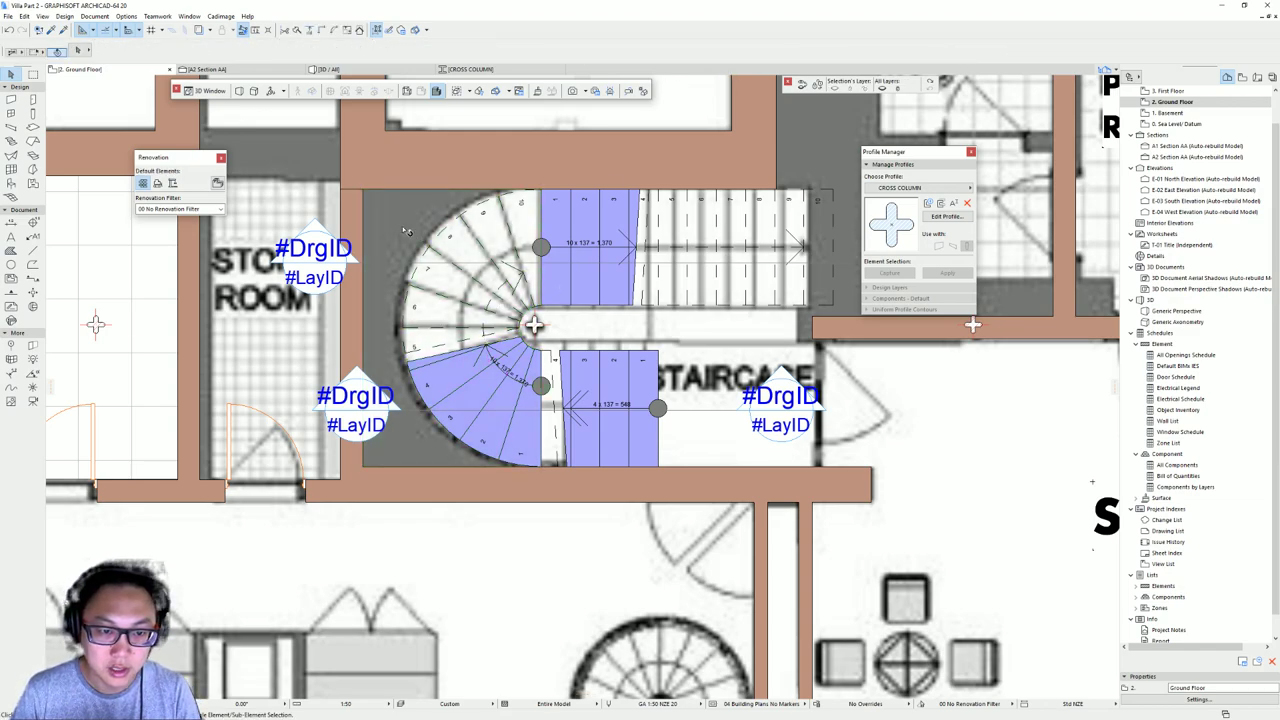
pyautogui.click(495, 283)
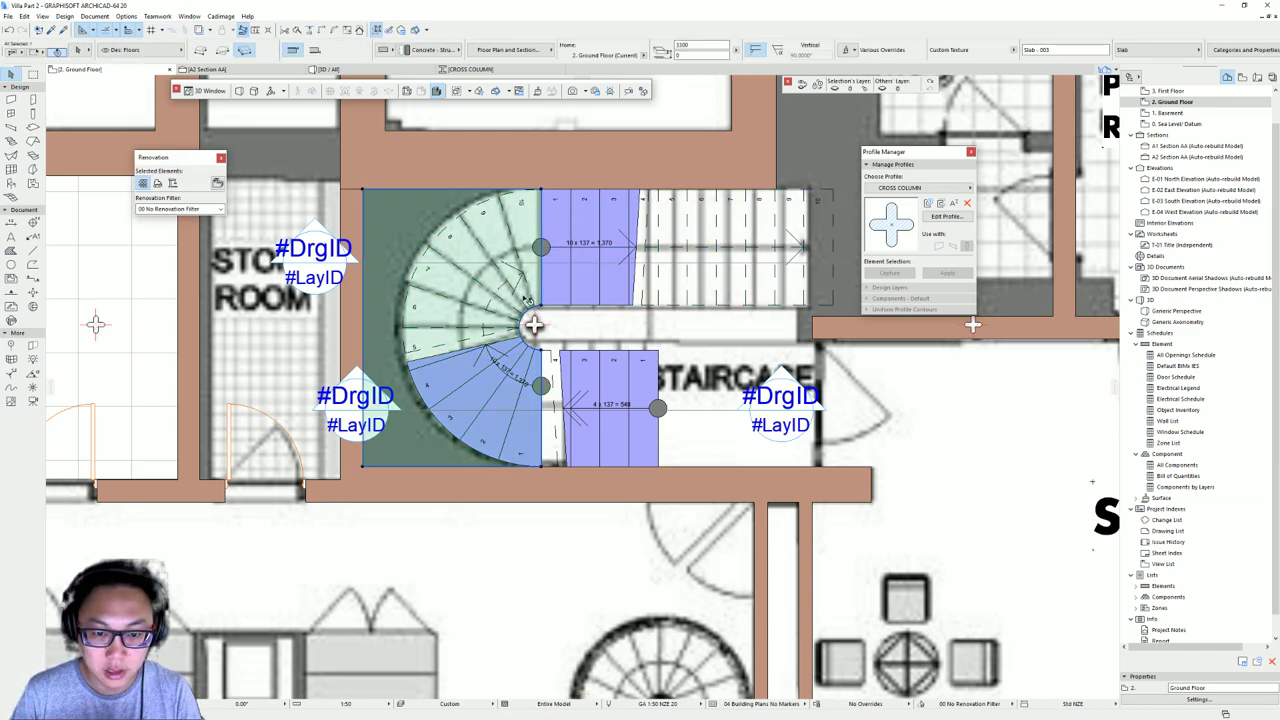
pyautogui.click(533, 324)
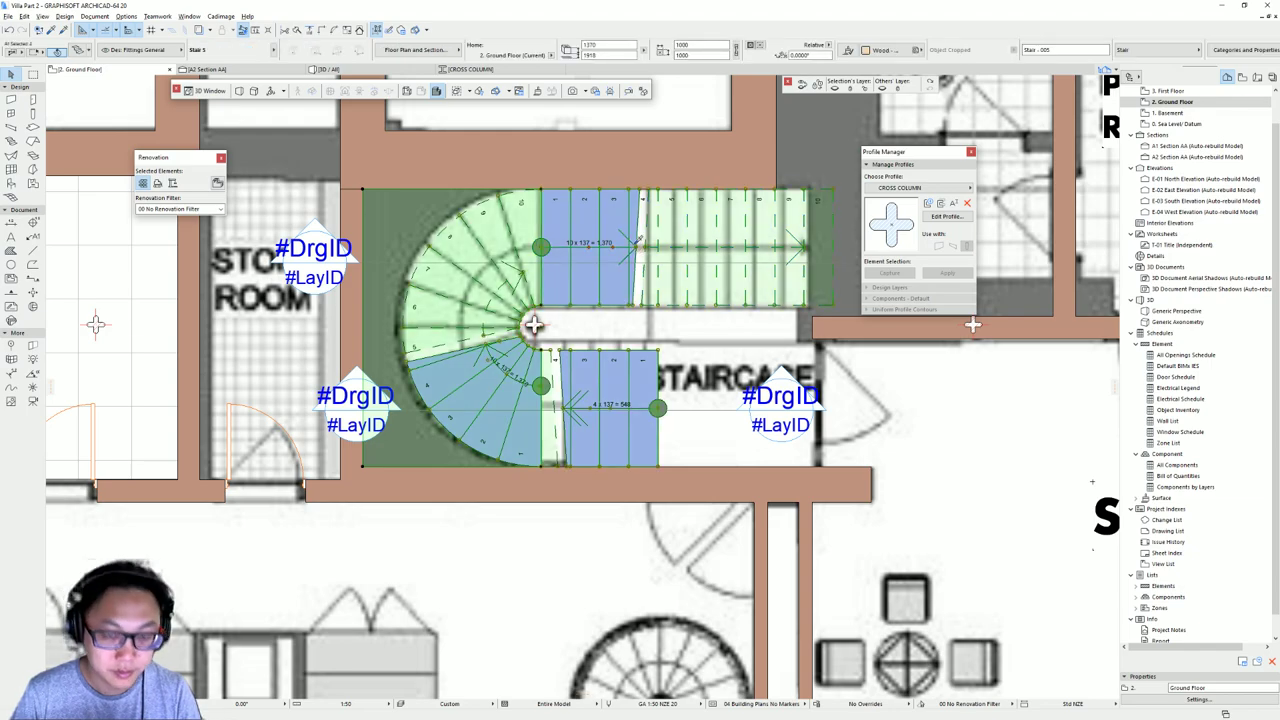
pyautogui.press('F5')
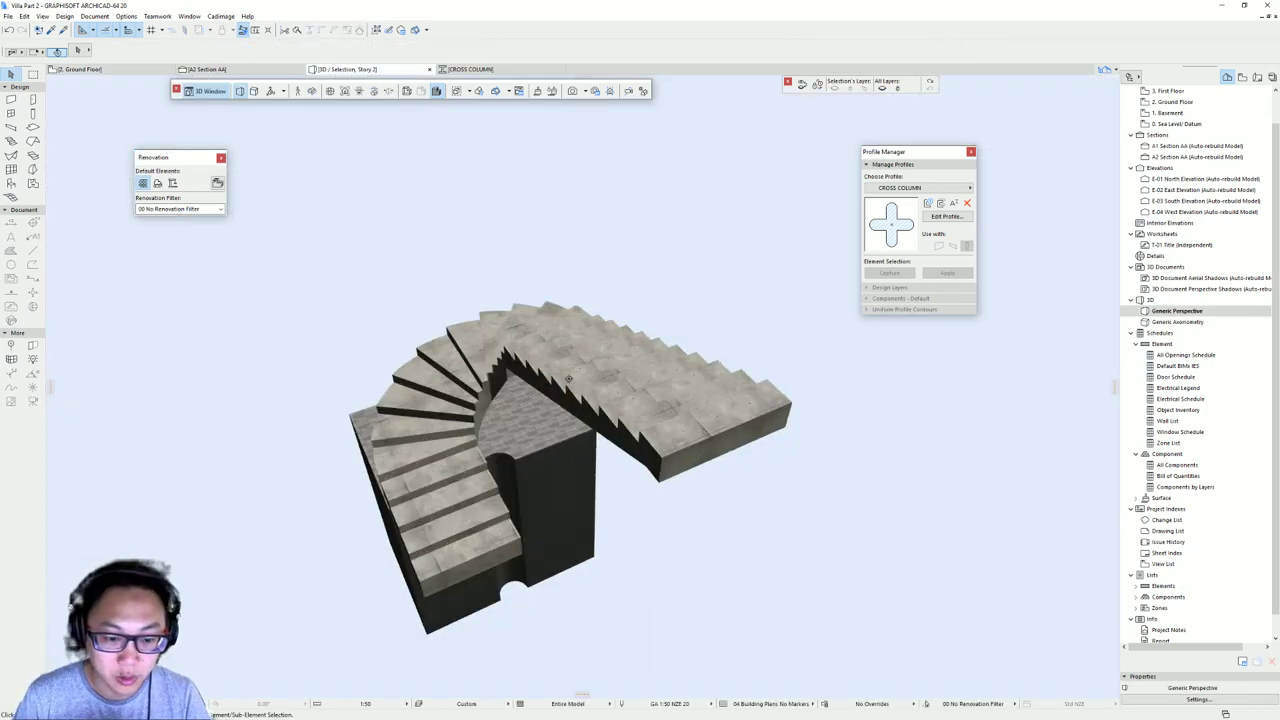
# - Set the stairwell slab's reference plane location to the bottom and inspect it against the staircase from above
pyautogui.click(410, 488)
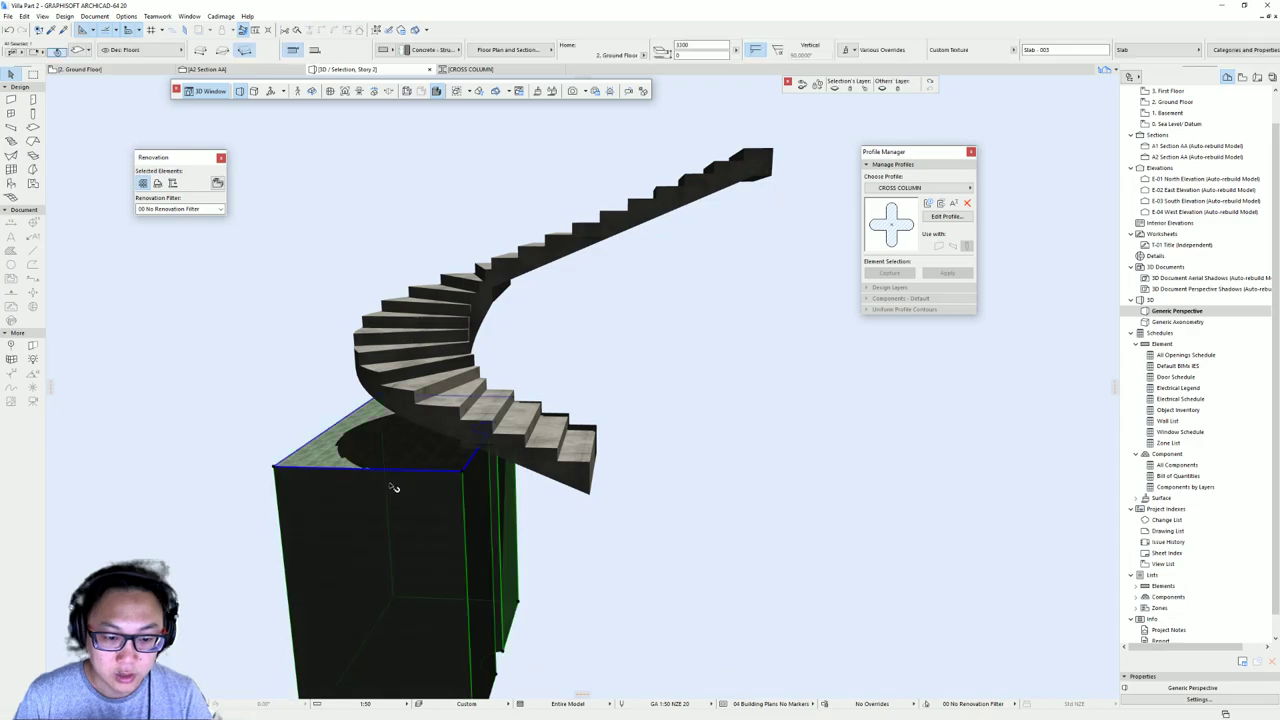
pyautogui.moveTo(433, 400); pyautogui.dragTo(393, 286, button='middle')
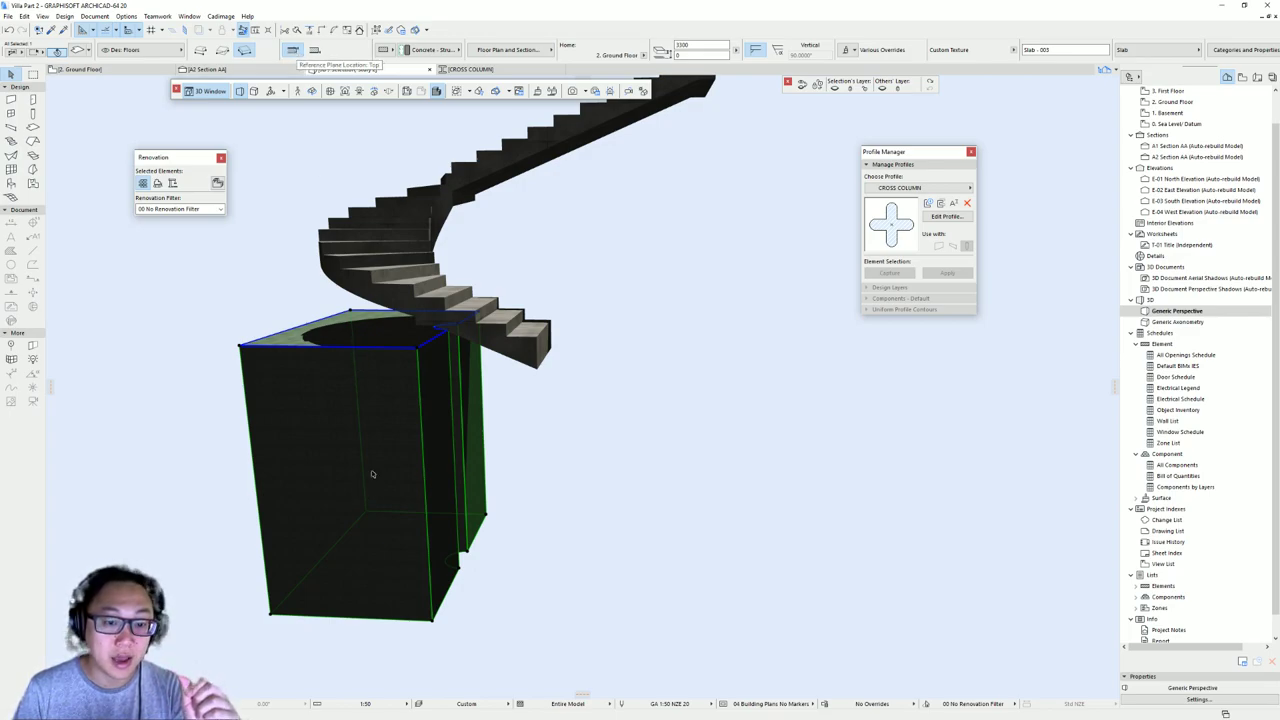
pyautogui.click(315, 50)
pyautogui.moveTo(559, 165); pyautogui.dragTo(300, 462, button='middle')
pyautogui.keyDown('shift'); pyautogui.moveTo(441, 322); pyautogui.dragTo(447, 440, button='middle'); pyautogui.keyUp('shift')
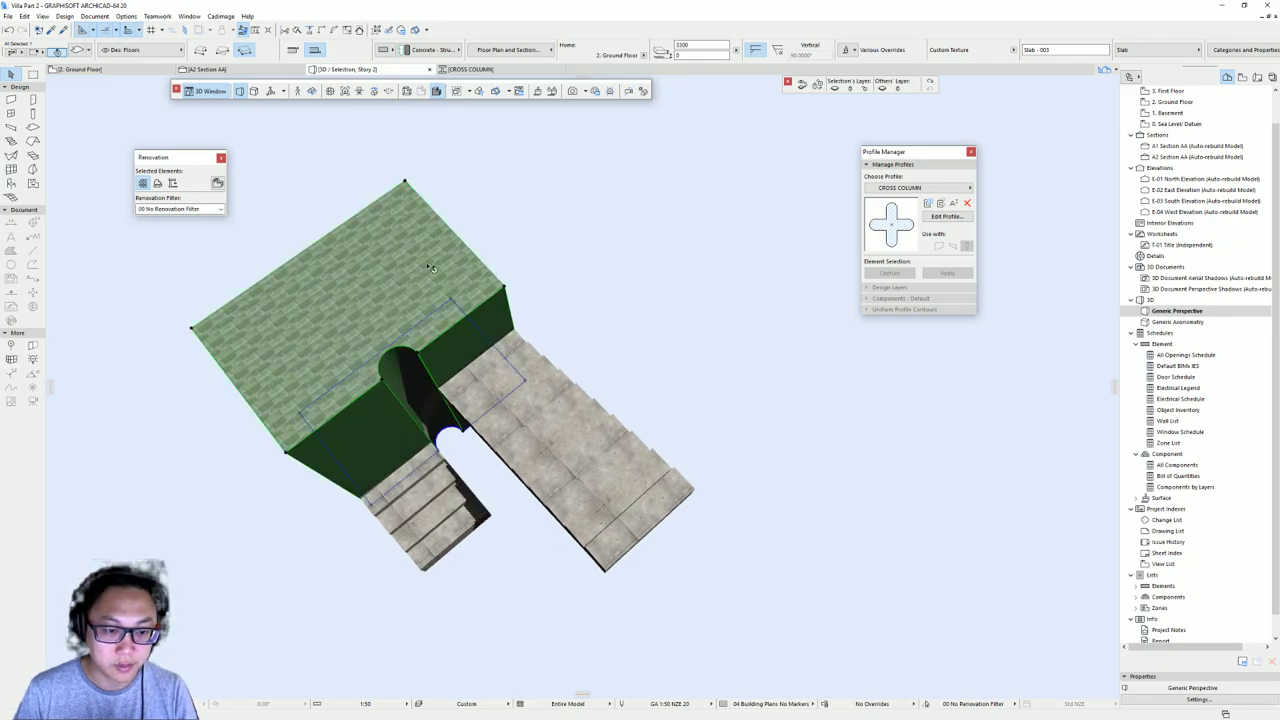
pyautogui.press('F2')
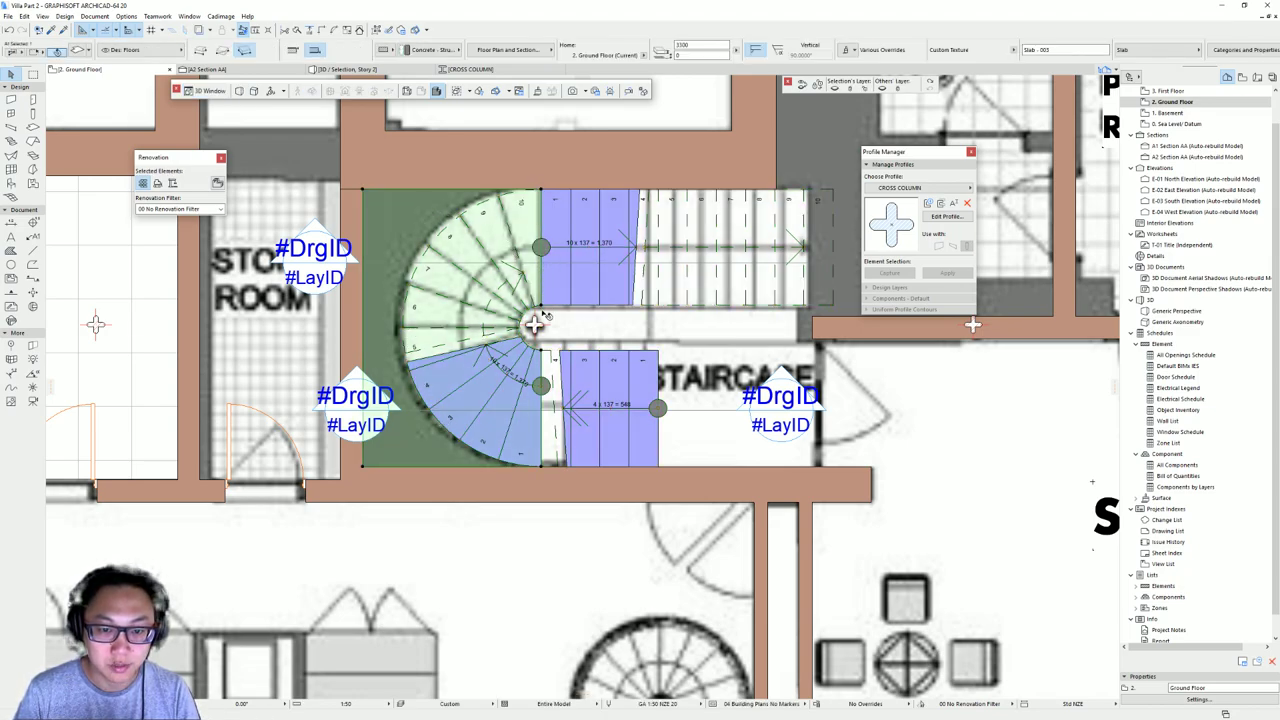
pyautogui.click(534, 323)
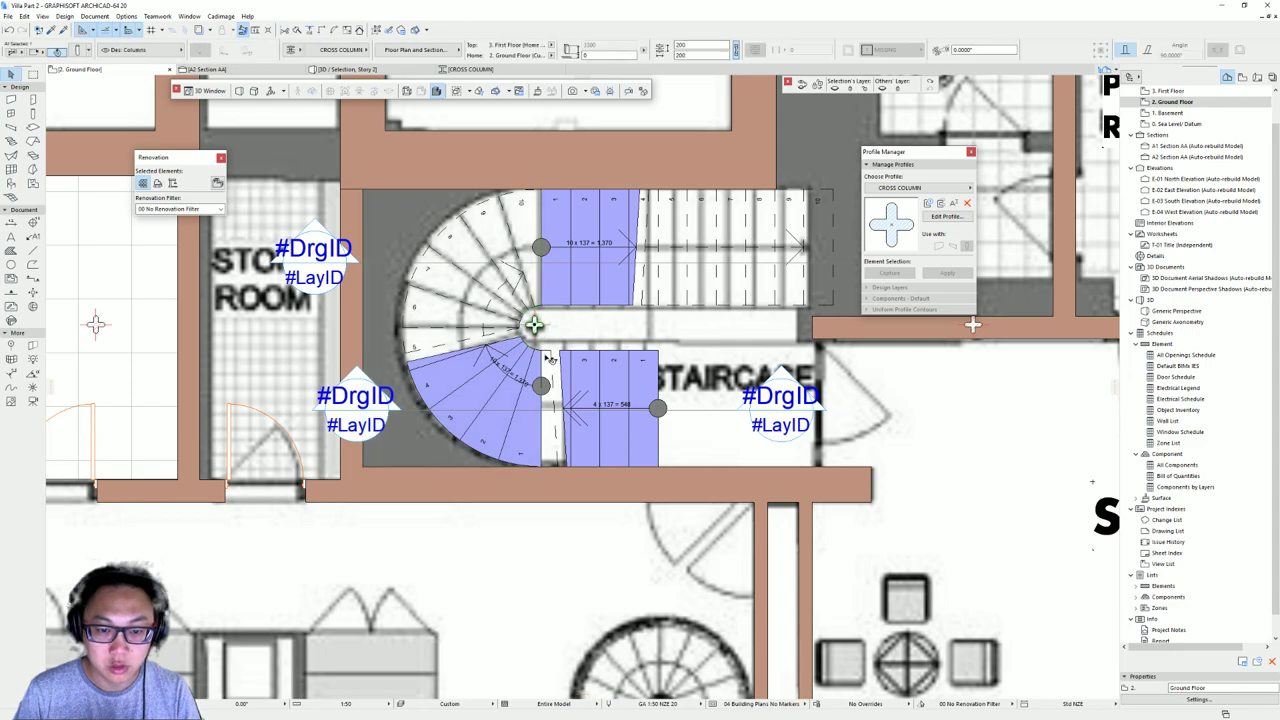
pyautogui.press('Escape')
pyautogui.scroll(2, 390, 221)
pyautogui.click(600, 172)
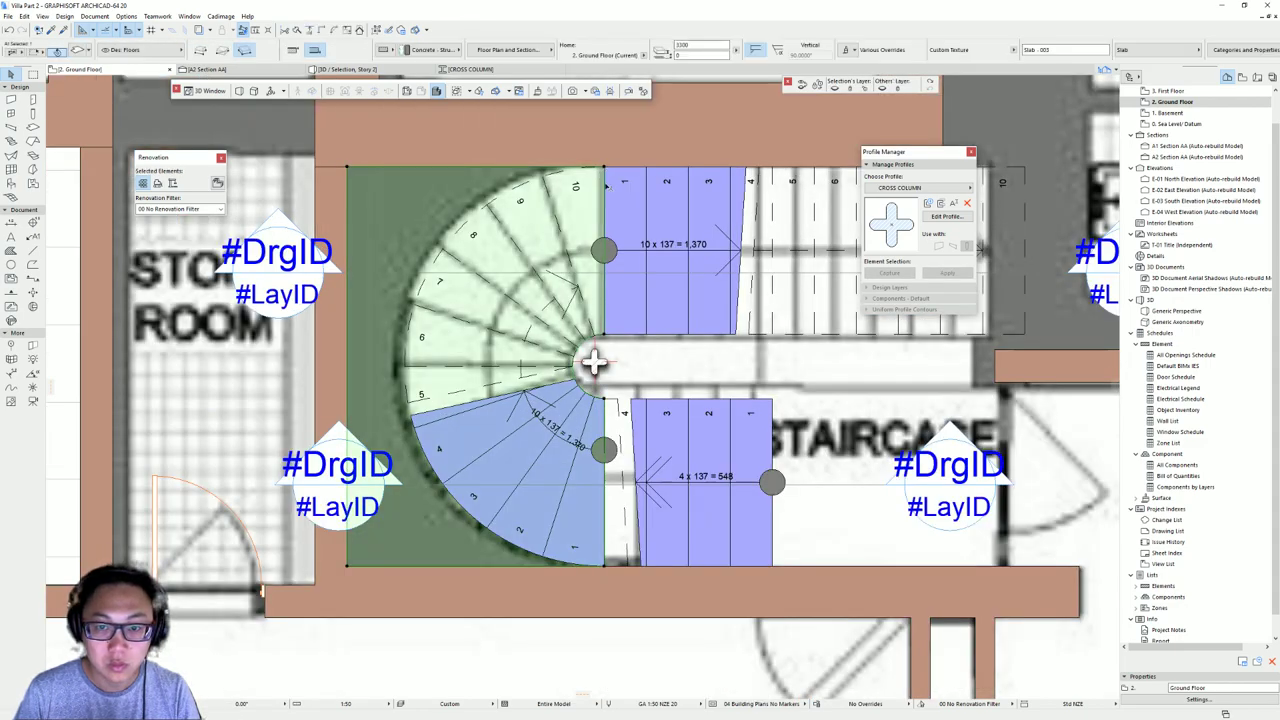
pyautogui.click(604, 334)
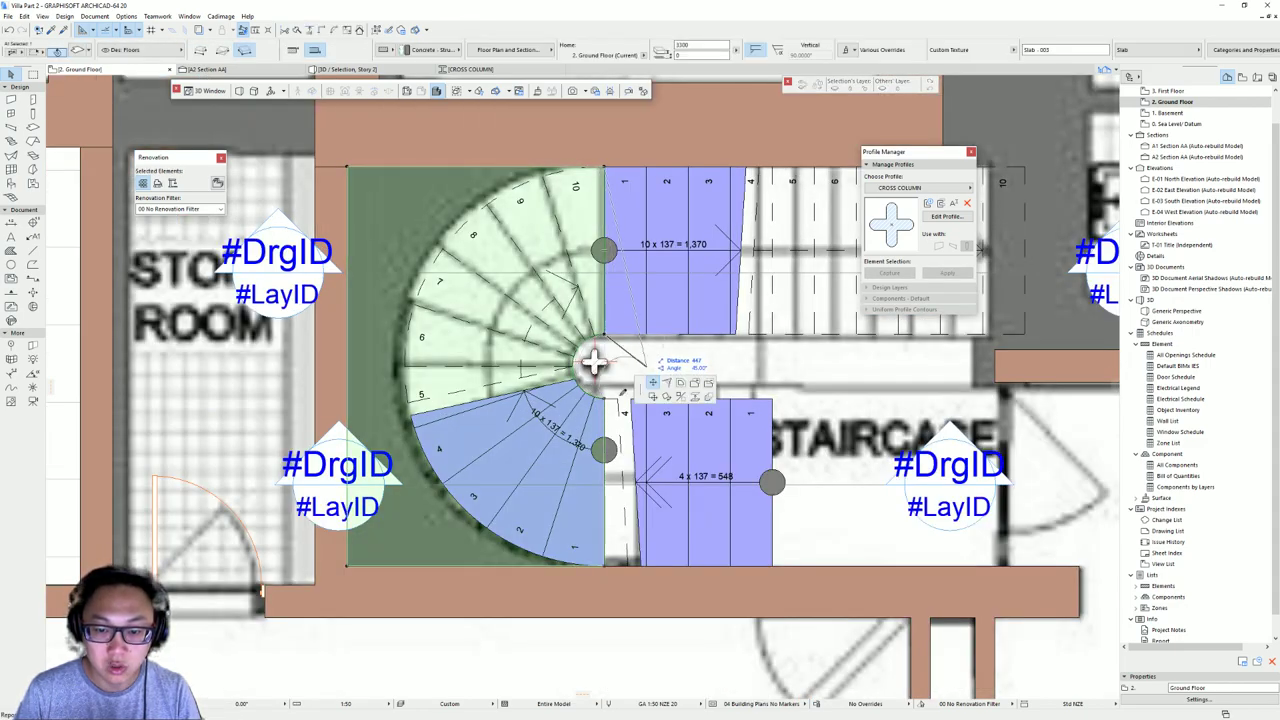
pyautogui.click(604, 398)
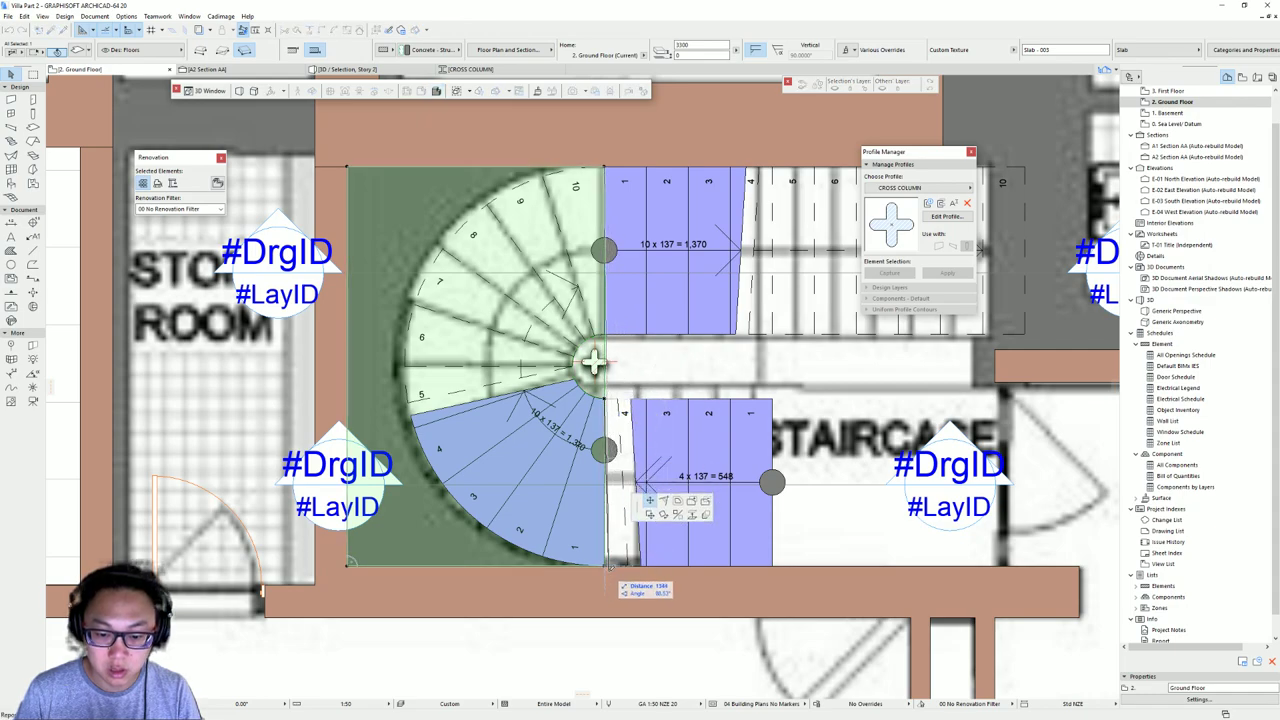
pyautogui.click(593, 362)
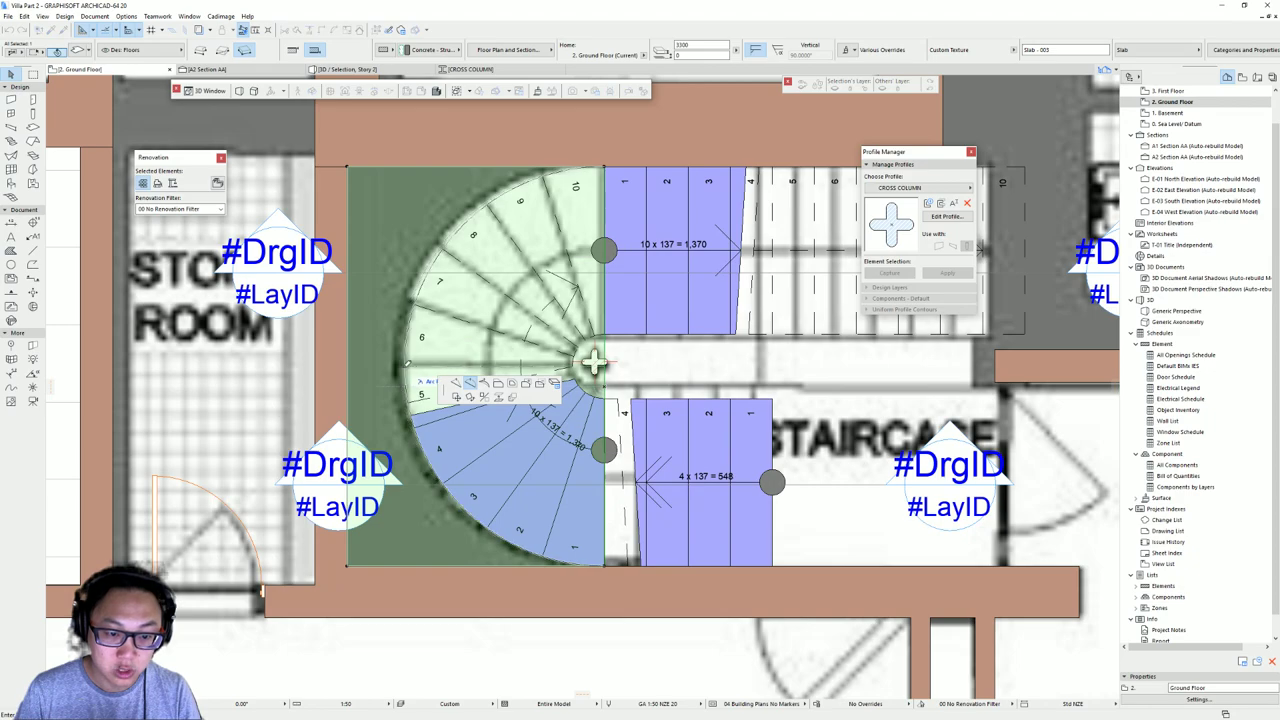
pyautogui.press('Escape')
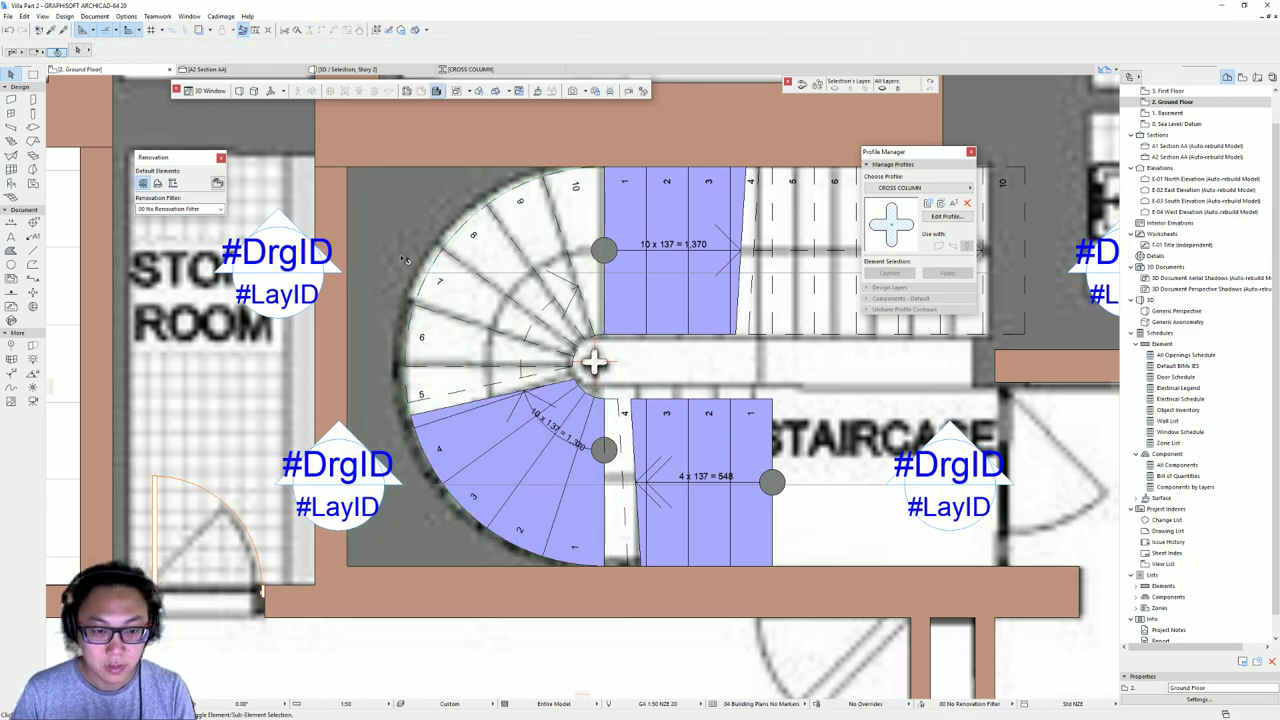
# - Show the full model in 3D and remove the surface override from the stairwell slab
pyautogui.press('F3')
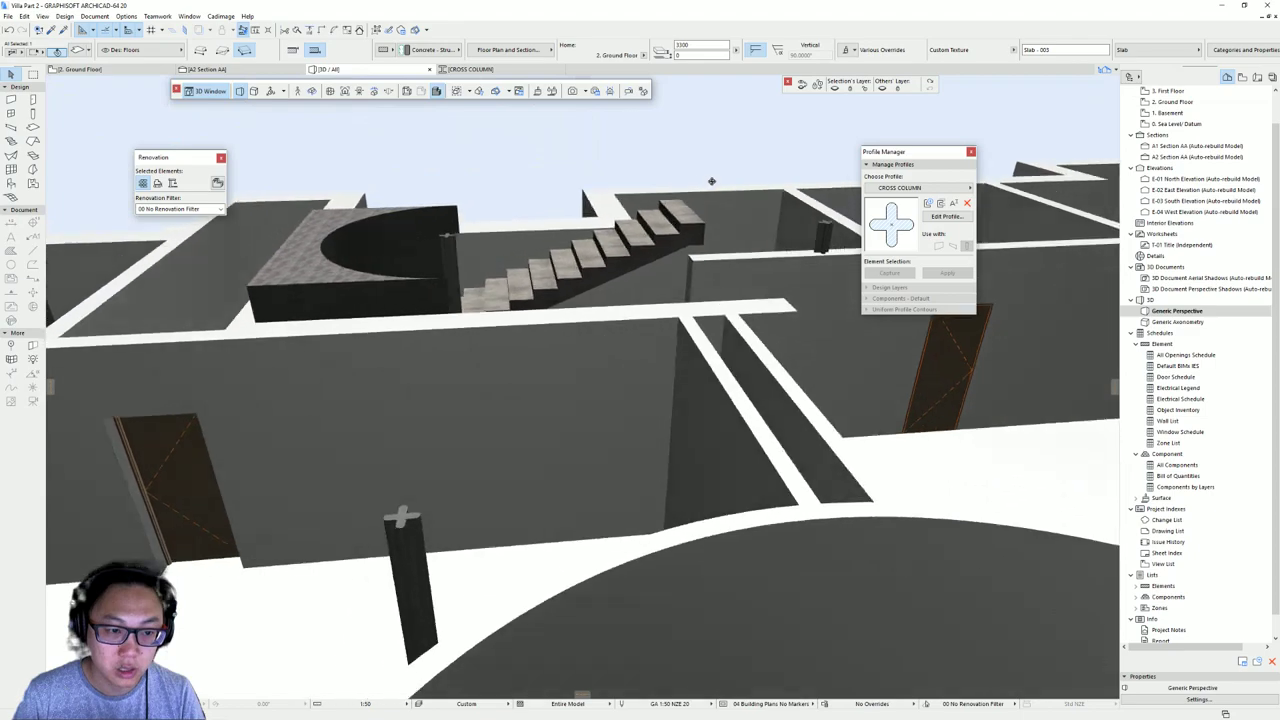
pyautogui.keyDown('shift'); pyautogui.moveTo(712, 181); pyautogui.dragTo(360, 238, button='middle'); pyautogui.keyUp('shift')
pyautogui.click(287, 271)
pyautogui.hotkey('ctrl', 't')
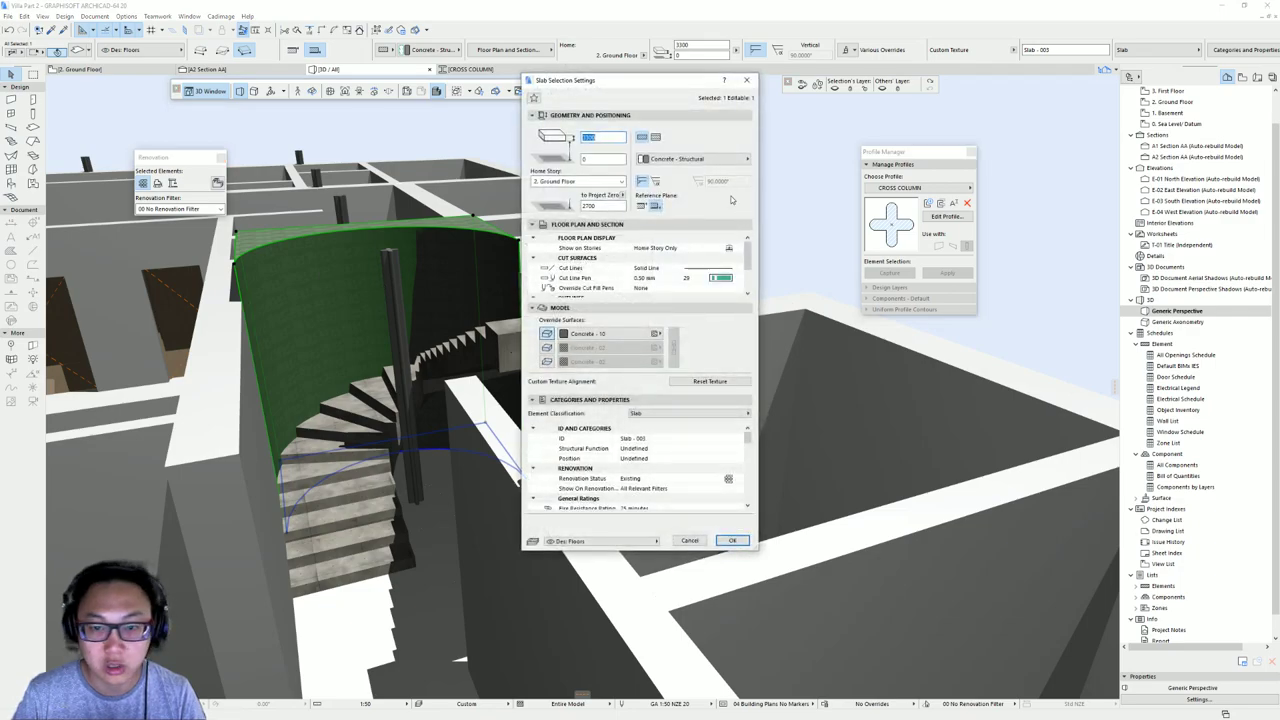
pyautogui.click(590, 340)
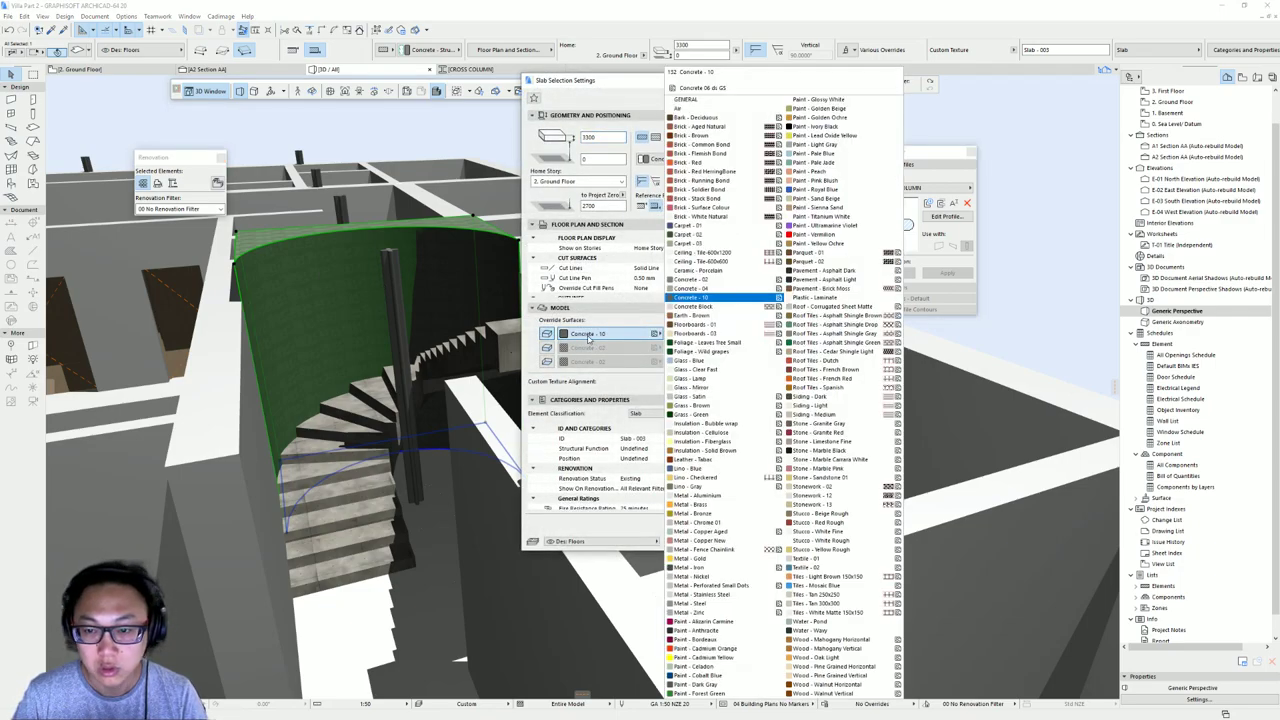
pyautogui.click(546, 336)
pyautogui.press('Return')
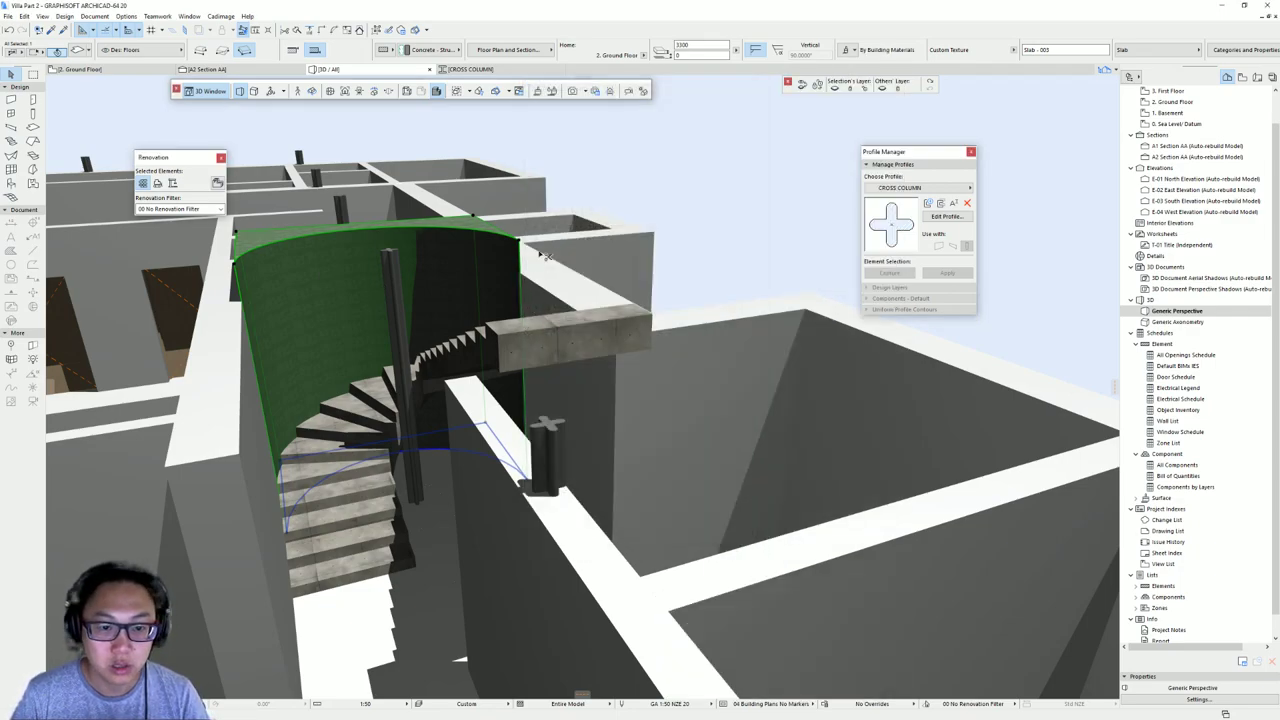
# - Enable surface overrides on all faces of the stairwell slab and set its edge surface to Paint - Titanium White
pyautogui.hotkey('ctrl', 't')
pyautogui.click(690, 160)
pyautogui.click(628, 276)
pyautogui.click(546, 333)
pyautogui.click(546, 347)
pyautogui.click(546, 361)
pyautogui.click(600, 347)
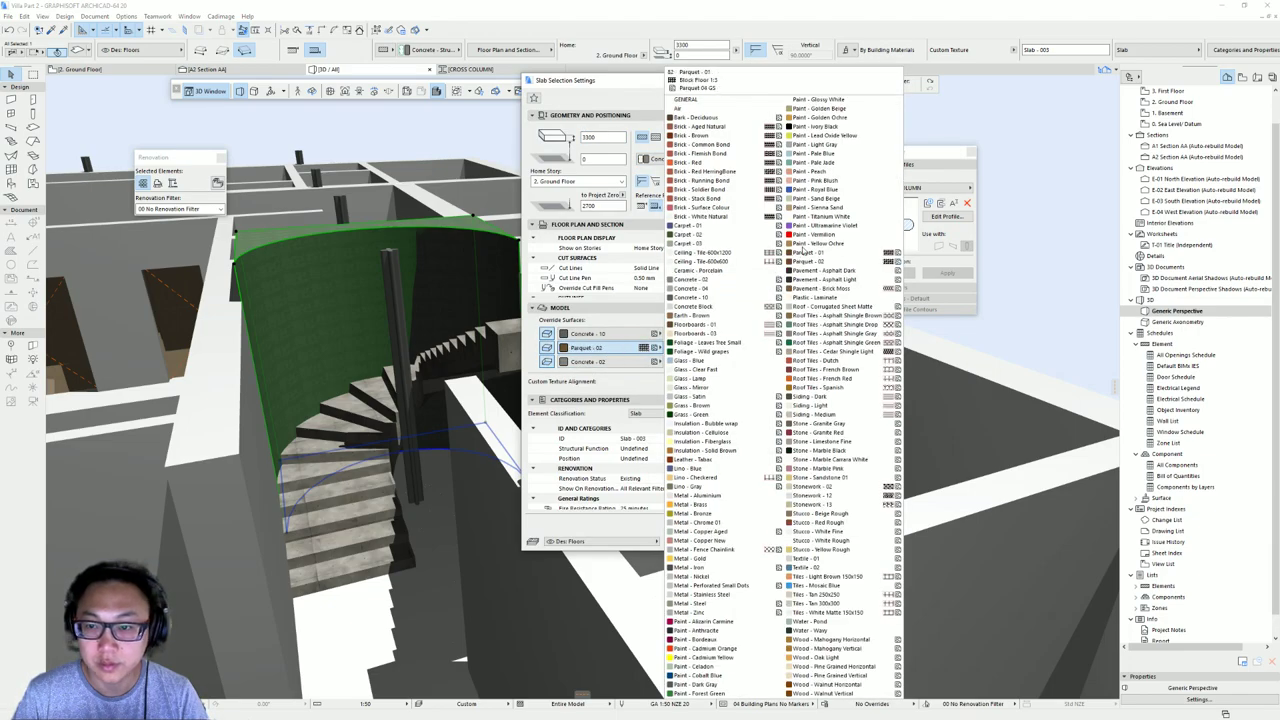
pyautogui.click(825, 217)
pyautogui.press('Return')
pyautogui.press('Escape')
# - Link the stairwell slab's three override surfaces and try to apply Paint - Titanium White to them
pyautogui.moveTo(557, 291)
pyautogui.keyDown('shift'); pyautogui.mouseDown(button='middle')
pyautogui.moveTo(665, 294)
pyautogui.moveTo(424, 347)
pyautogui.mouseUp(button='middle'); pyautogui.keyUp('shift')
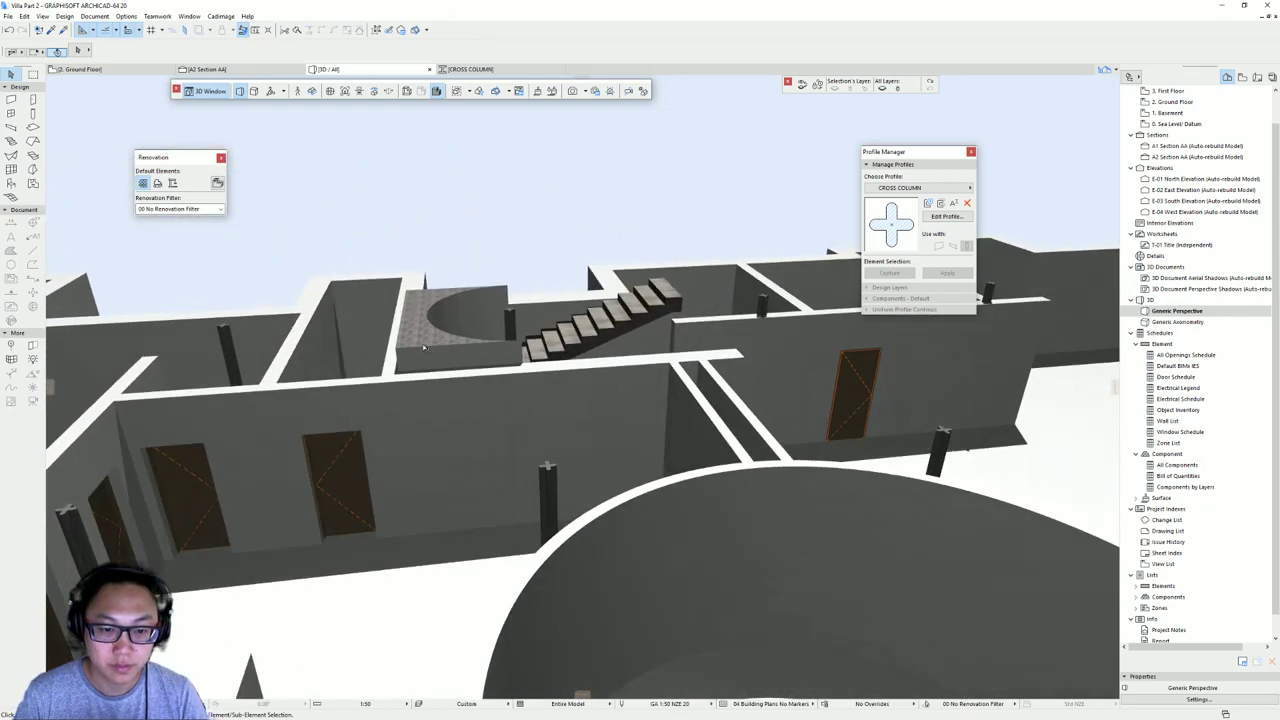
pyautogui.click(424, 347)
pyautogui.hotkey('ctrl', 't')
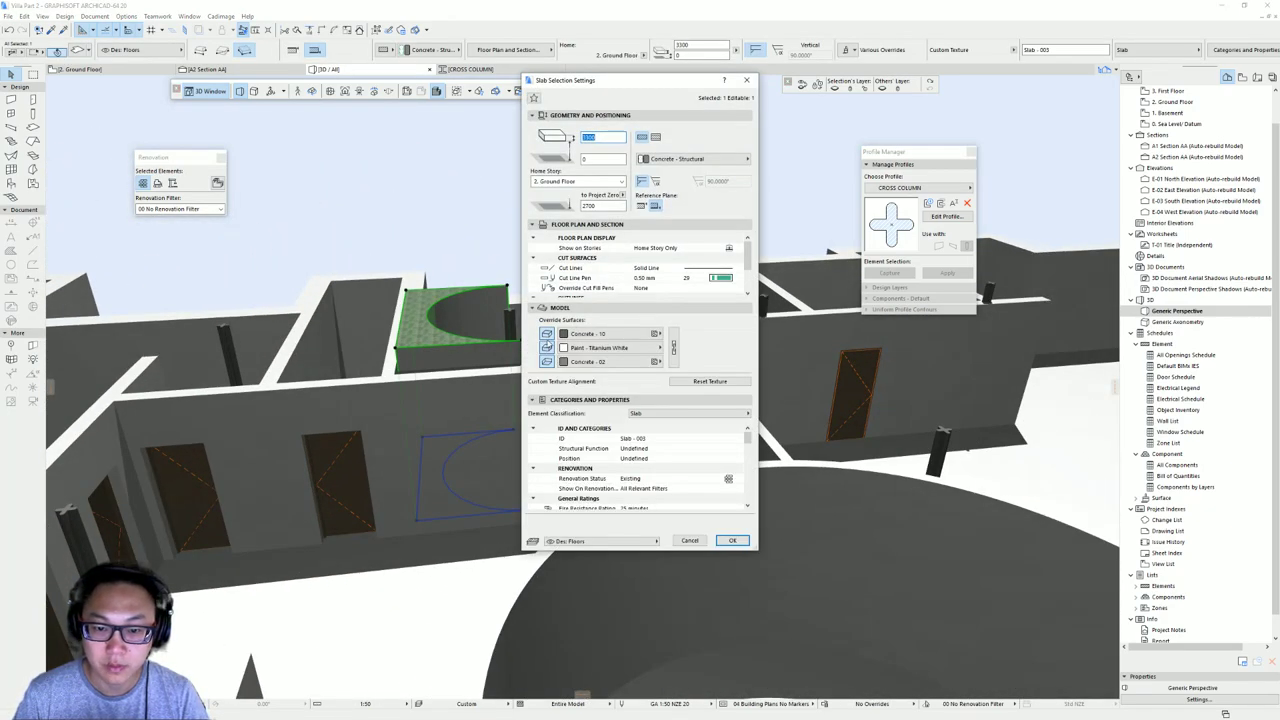
pyautogui.click(547, 335)
pyautogui.click(547, 335)
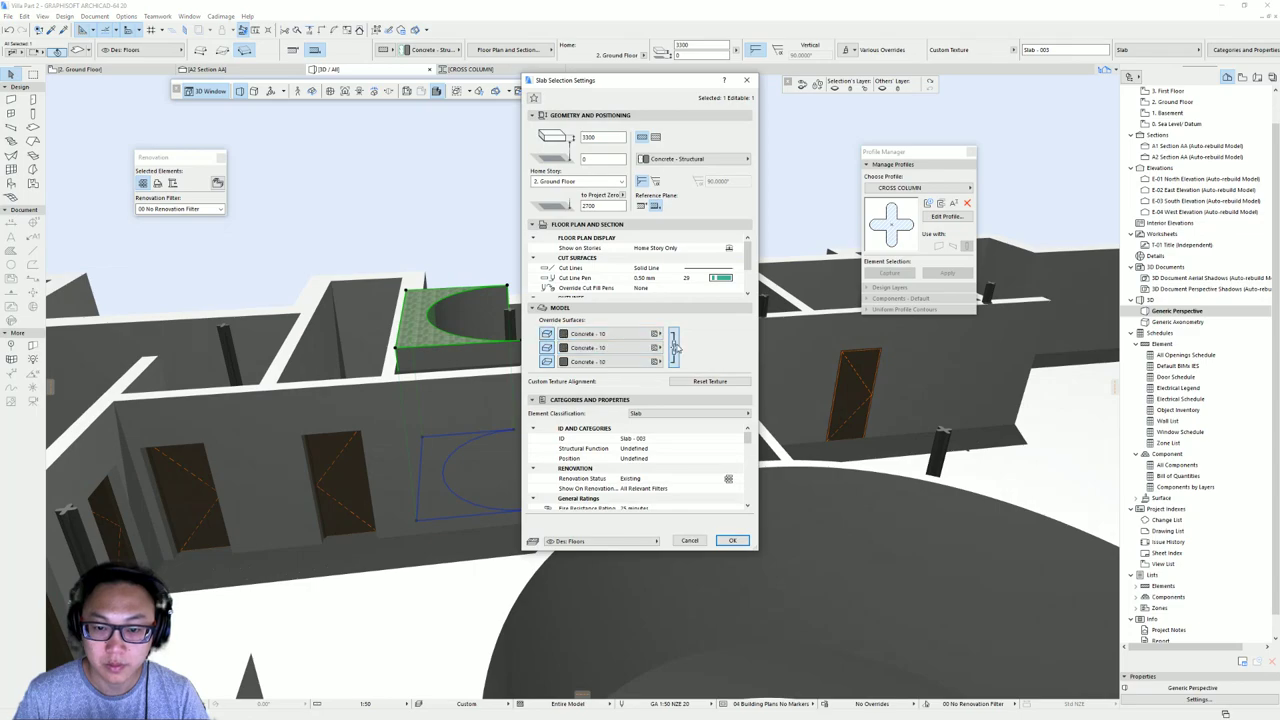
pyautogui.click(610, 347)
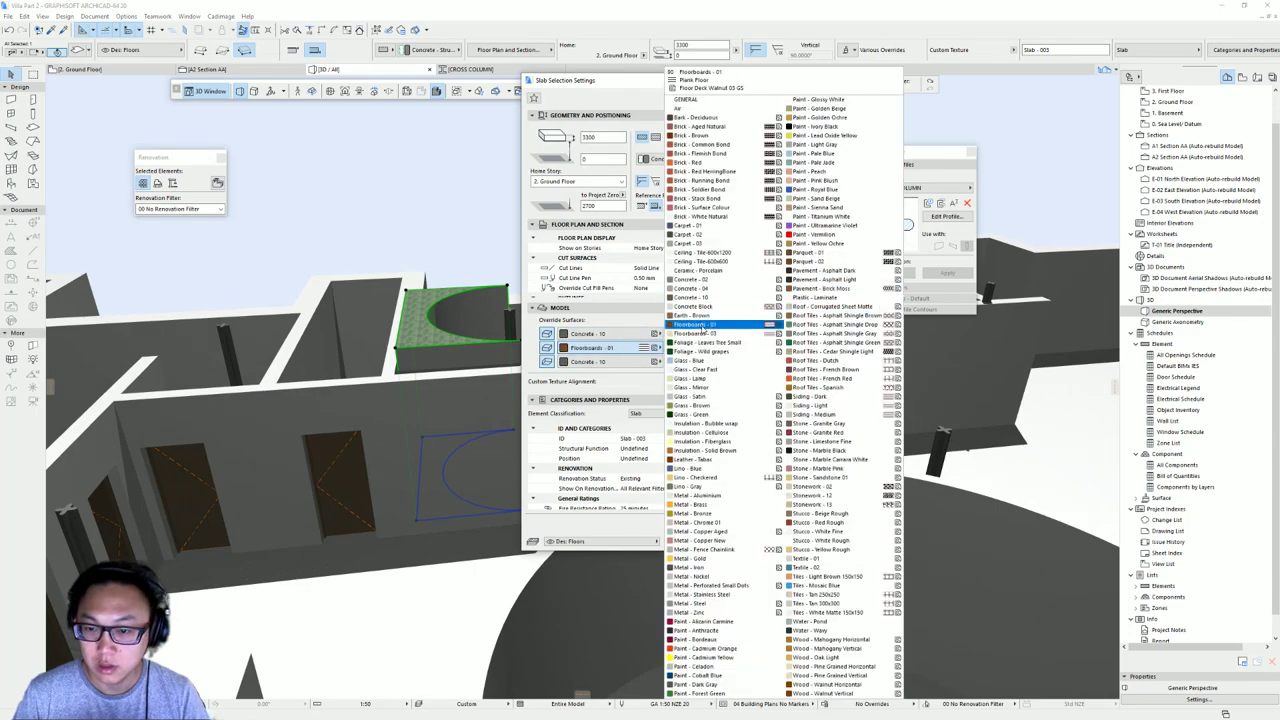
pyautogui.click(828, 217)
pyautogui.press('Return')
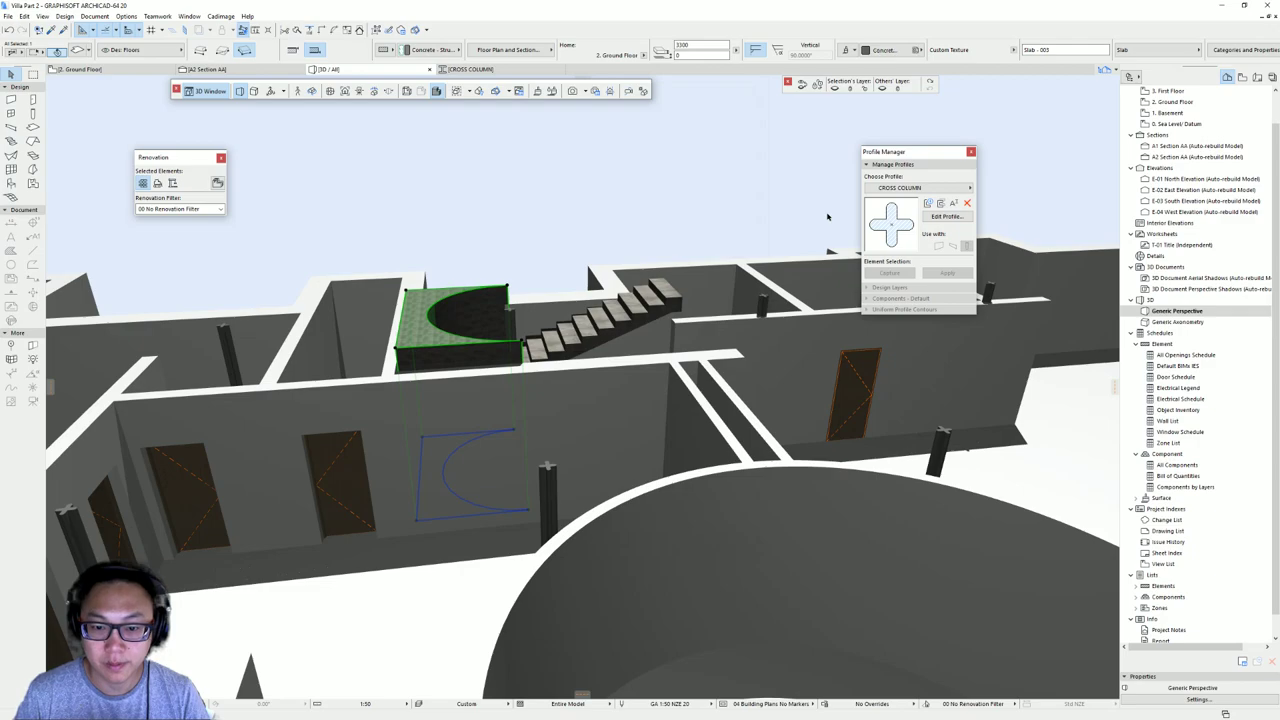
# - Set all linked override surfaces of the stairwell slab to Paint - Titanium White
pyautogui.hotkey('ctrl', 't')
pyautogui.click(657, 347)
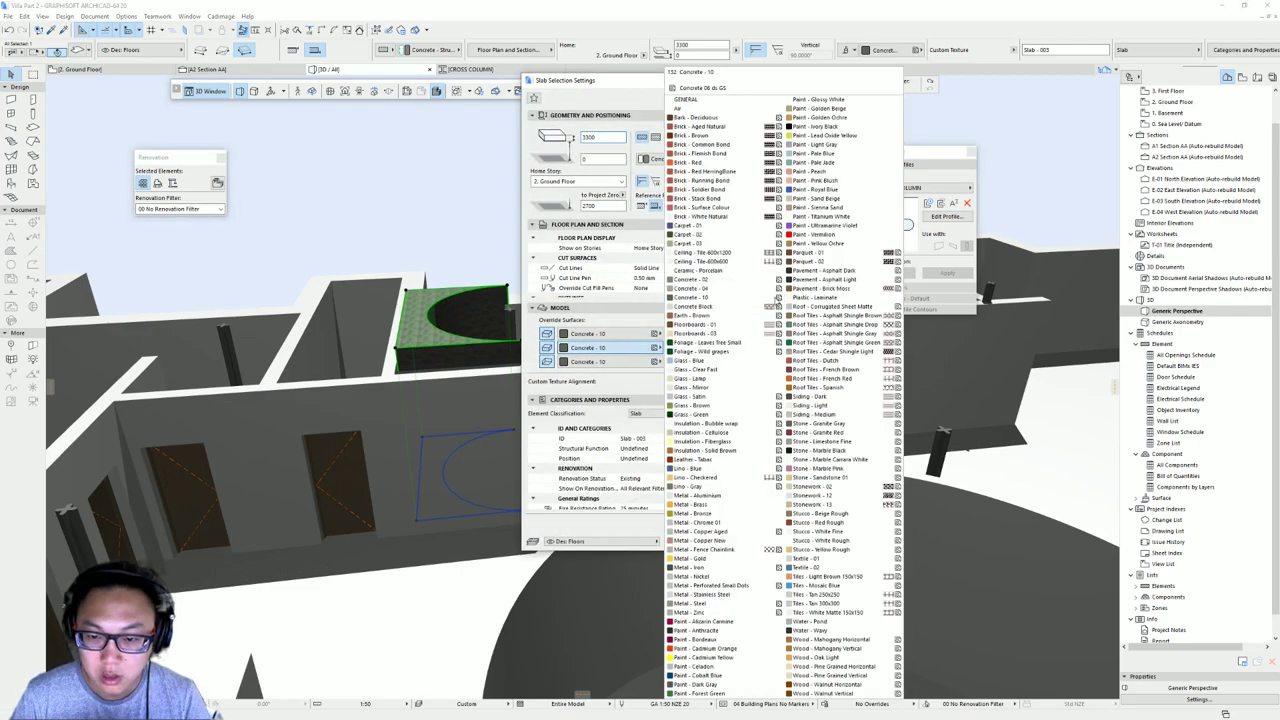
pyautogui.click(813, 229)
pyautogui.click(732, 540)
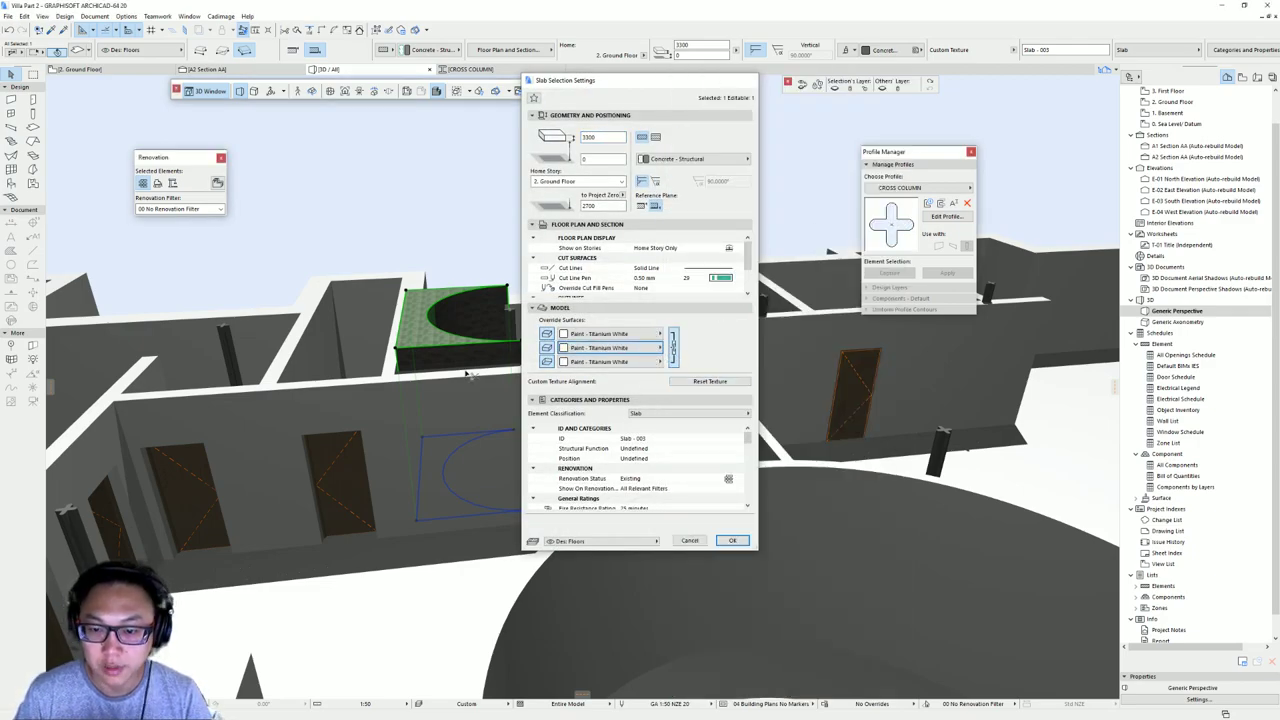
pyautogui.press('Escape')
# - Examine the stairwell slab and its junction with the surrounding walls in 3D, and return to the ground floor plan
pyautogui.keyDown('shift'); pyautogui.moveTo(449, 391); pyautogui.dragTo(380, 372, button='middle'); pyautogui.keyUp('shift')
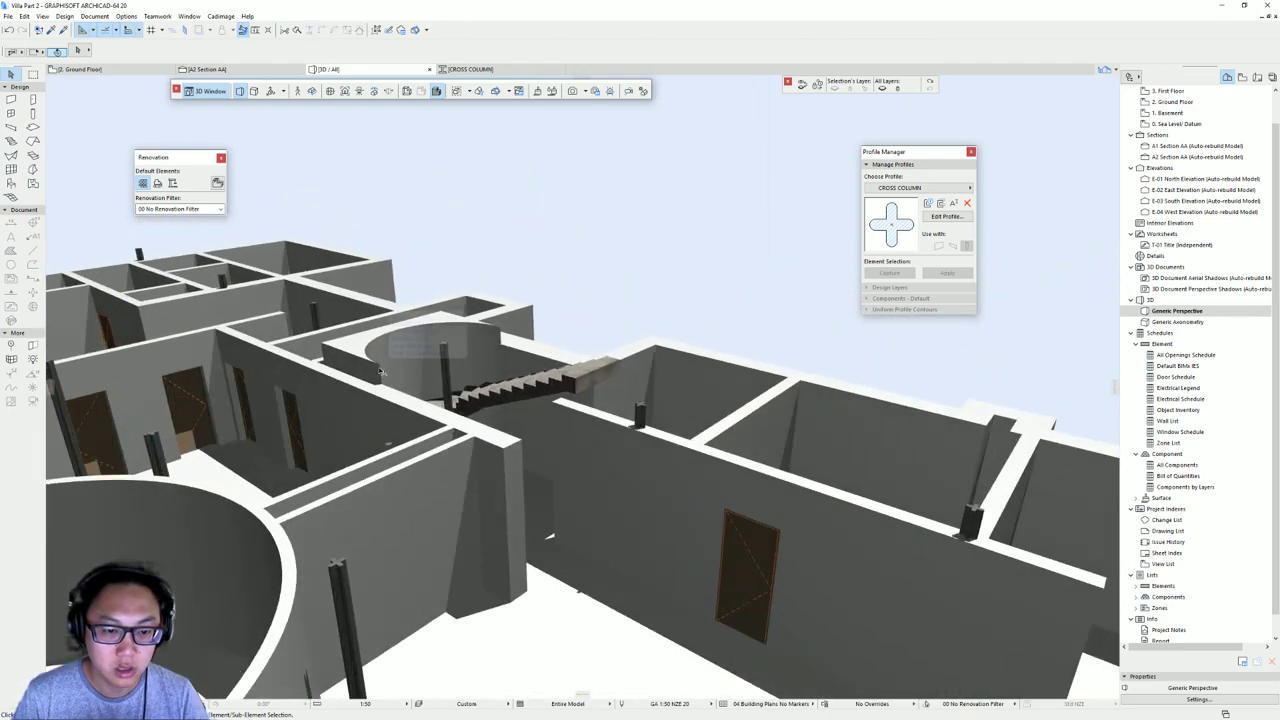
pyautogui.click(380, 369)
pyautogui.click(379, 363)
pyautogui.click(492, 416)
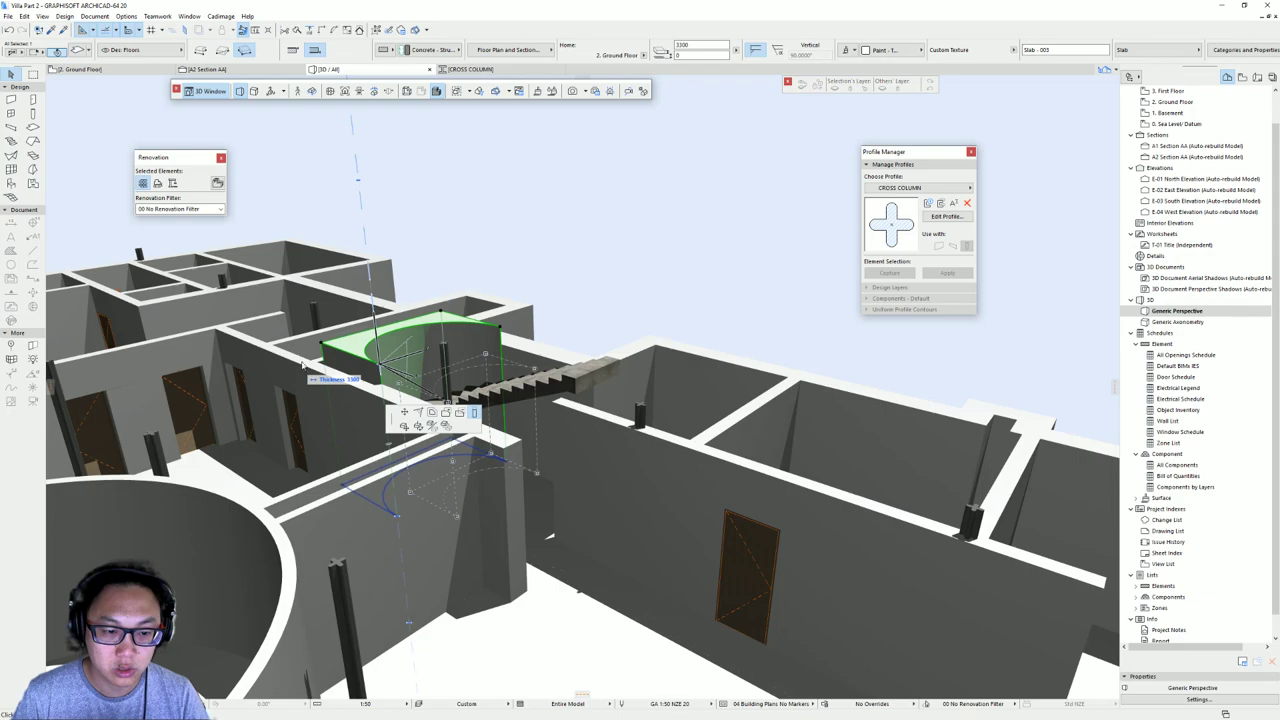
pyautogui.click(303, 365)
pyautogui.press('Escape')
pyautogui.press('Escape')
pyautogui.keyDown('shift'); pyautogui.moveTo(600, 390); pyautogui.dragTo(566, 437, button='middle'); pyautogui.keyUp('shift')
pyautogui.press('F2')
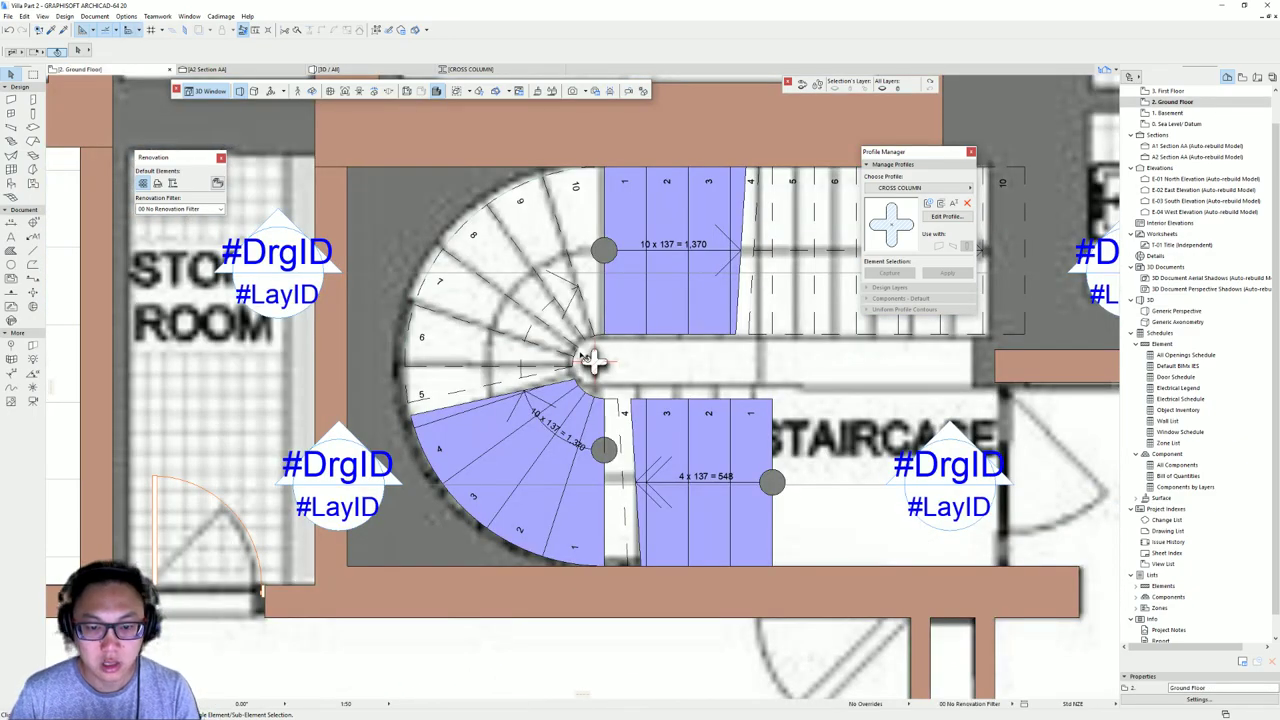
# - Copy the wall between the bathroom and the projecting room to the staircase's upper end and align it with the exterior wall's corner
pyautogui.moveTo(706, 332); pyautogui.dragTo(283, 377, button='middle')
pyautogui.moveTo(562, 346); pyautogui.dragTo(554, 378, button='middle')
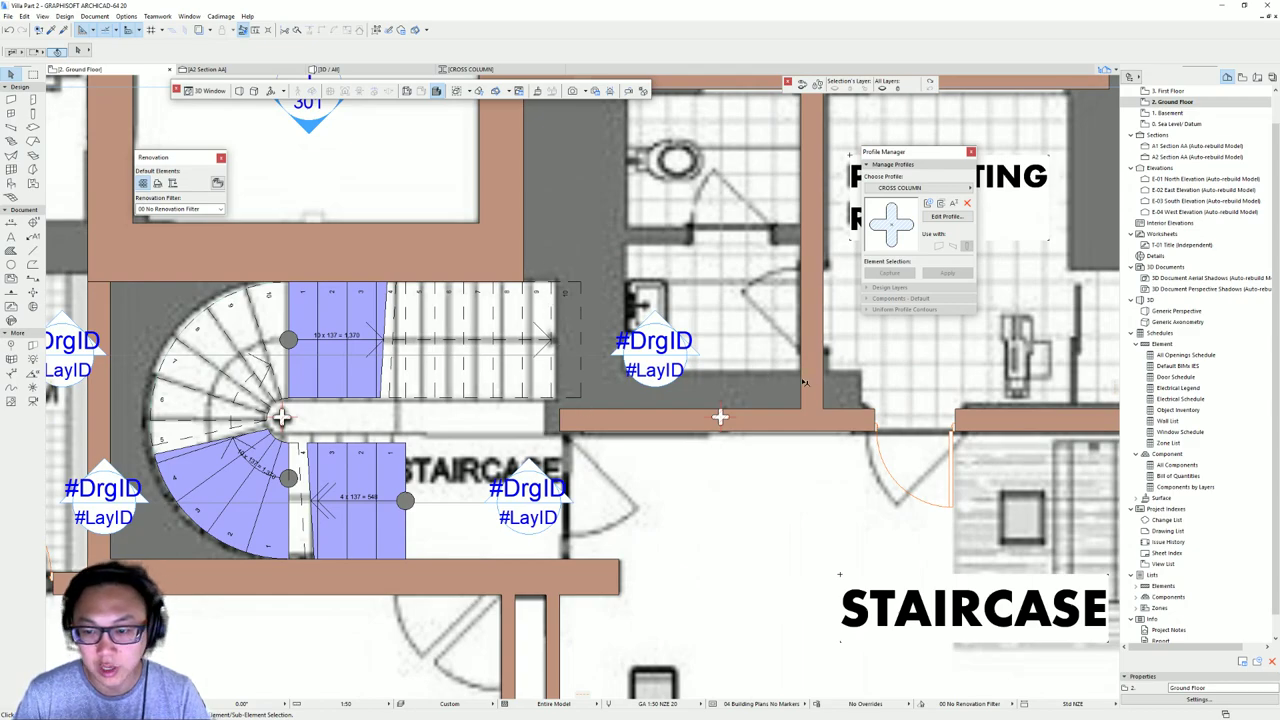
pyautogui.click(802, 392)
pyautogui.hotkey('ctrl', 'shift', 'd')
pyautogui.click(801, 420)
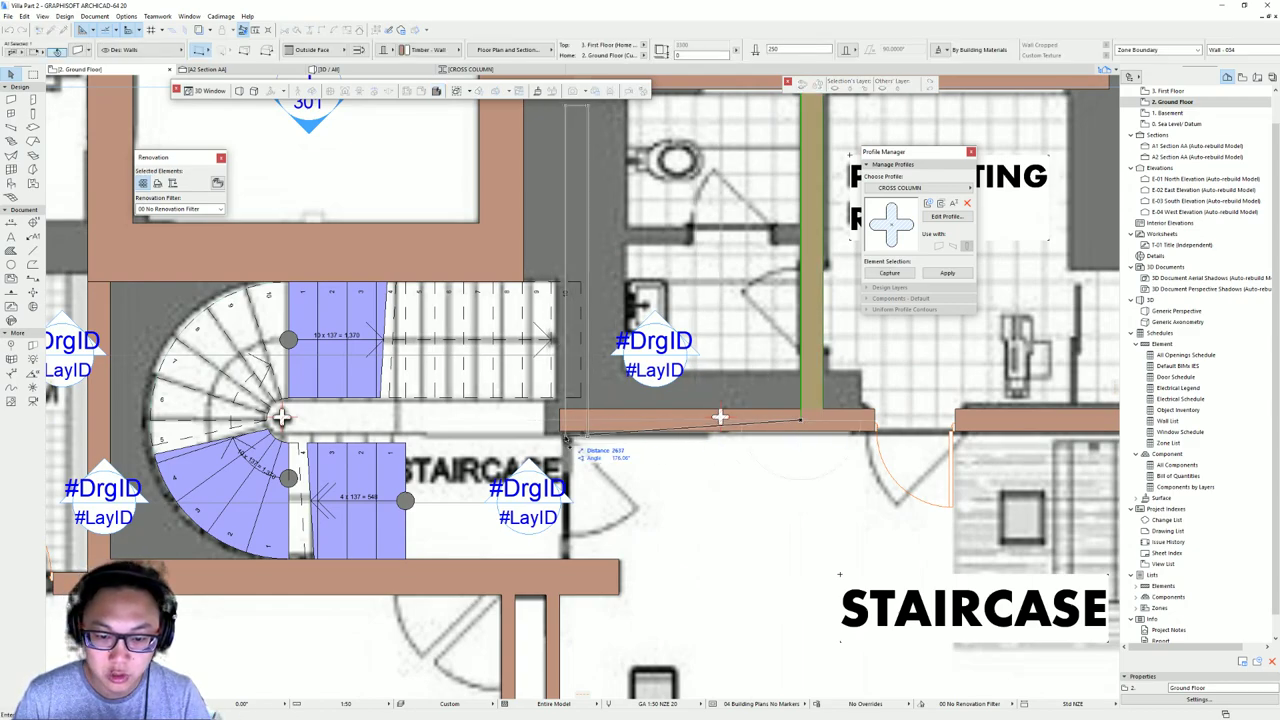
pyautogui.click(560, 431)
pyautogui.hotkey('ctrl', 'd')
pyautogui.click(560, 431)
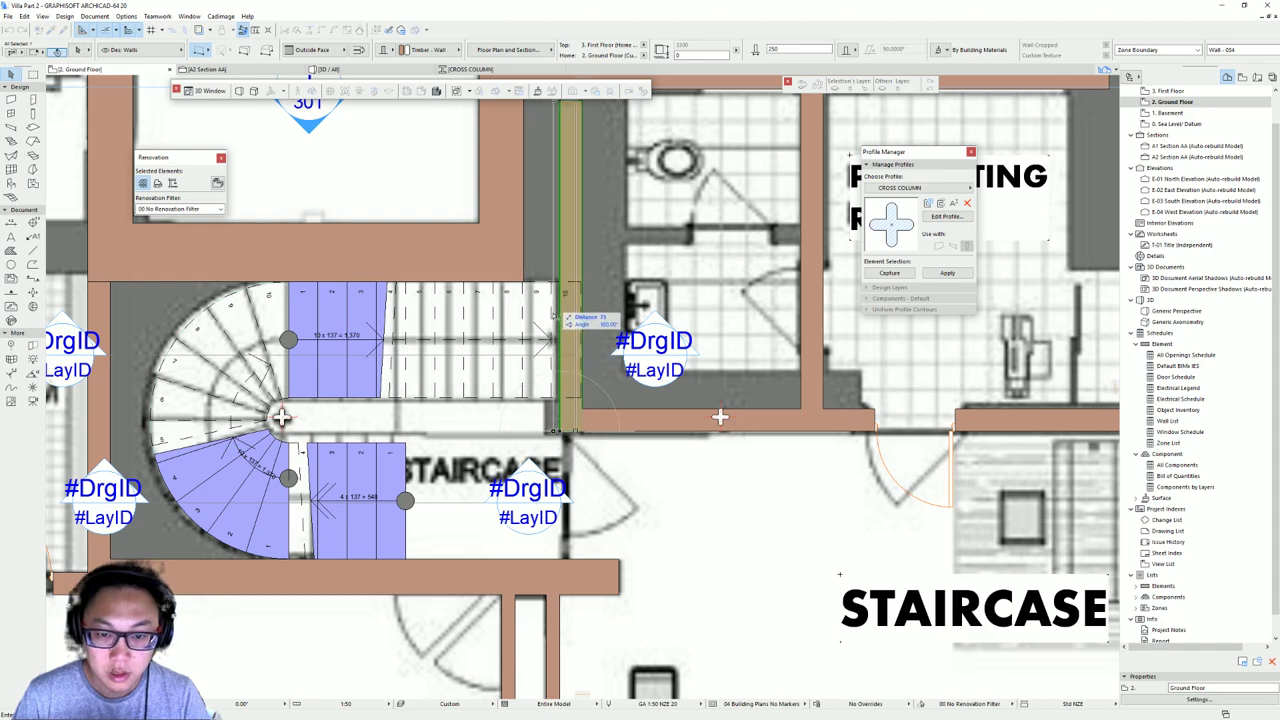
pyautogui.click(525, 285)
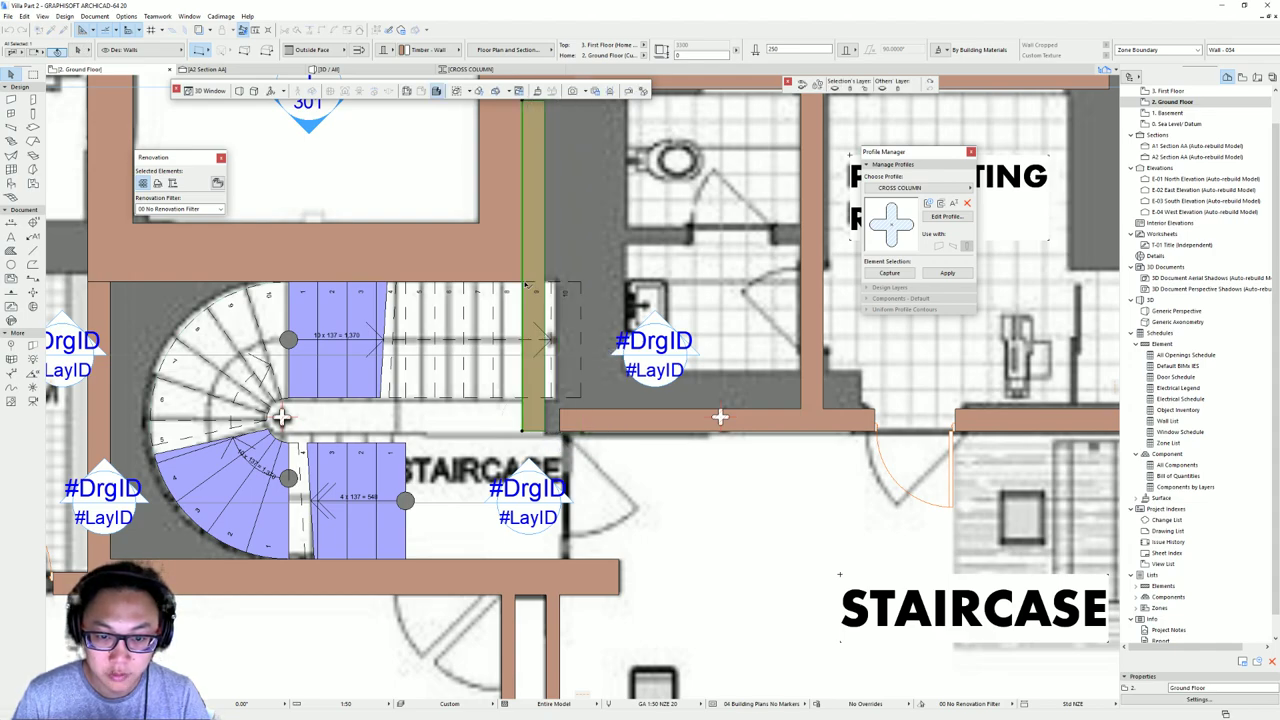
# - Shorten the copied wall so it ends at the exterior wall's inner face beside the stair flight, and select the adjoining corridor wall
pyautogui.moveTo(549, 352); pyautogui.dragTo(541, 512, button='middle')
pyautogui.scroll(-2, 541, 512)
pyautogui.click(521, 337)
pyautogui.click(528, 462)
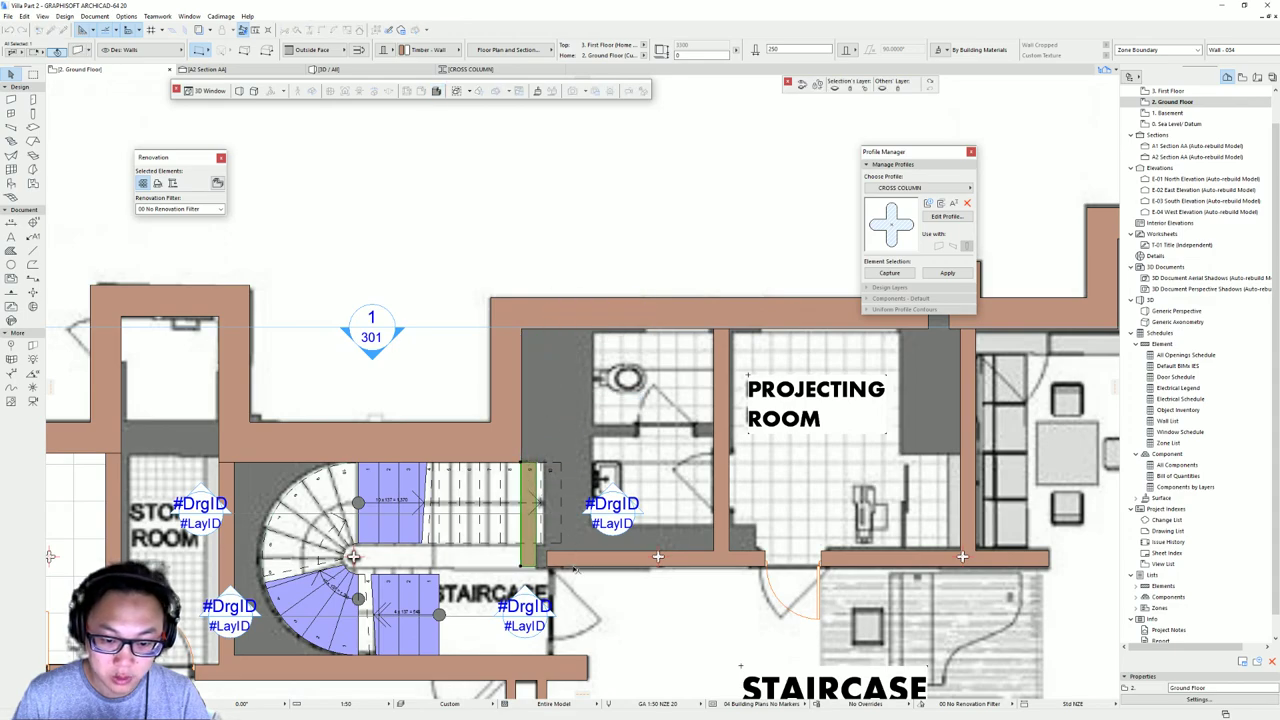
pyautogui.keyDown('shift'); pyautogui.click(561, 557); pyautogui.keyUp('shift')
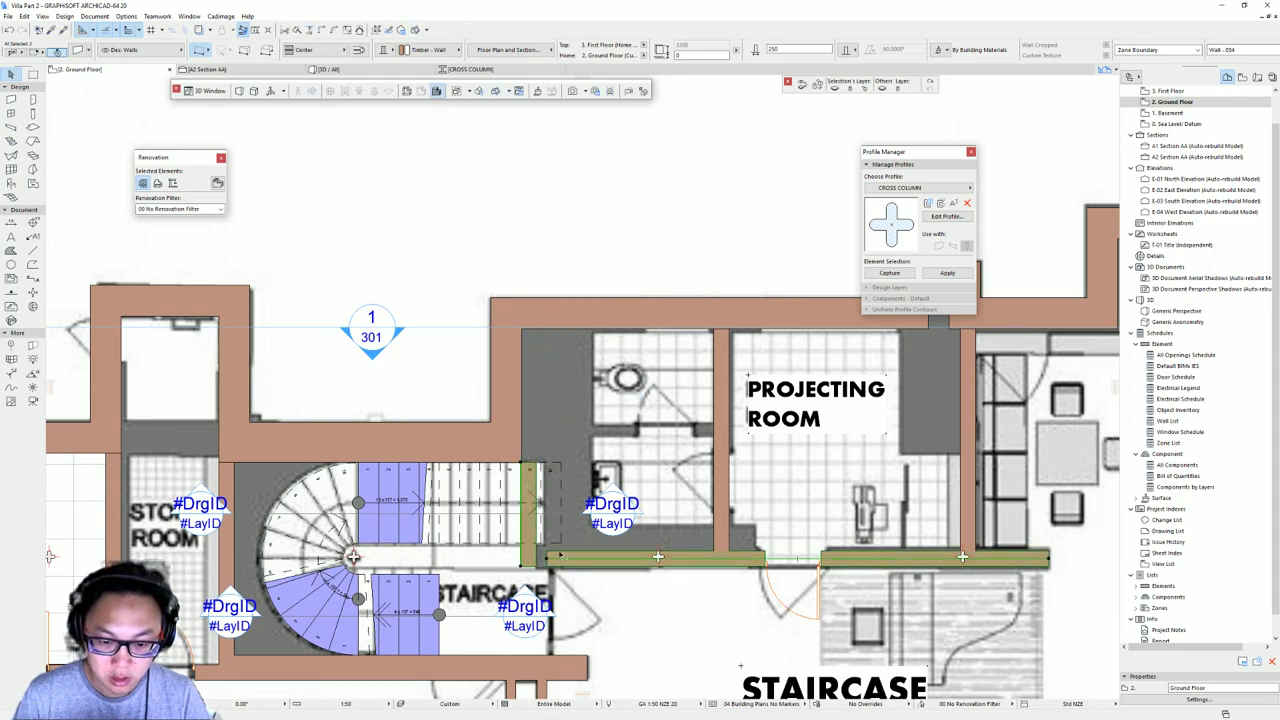
pyautogui.moveTo(563, 537); pyautogui.dragTo(553, 398, button='middle')
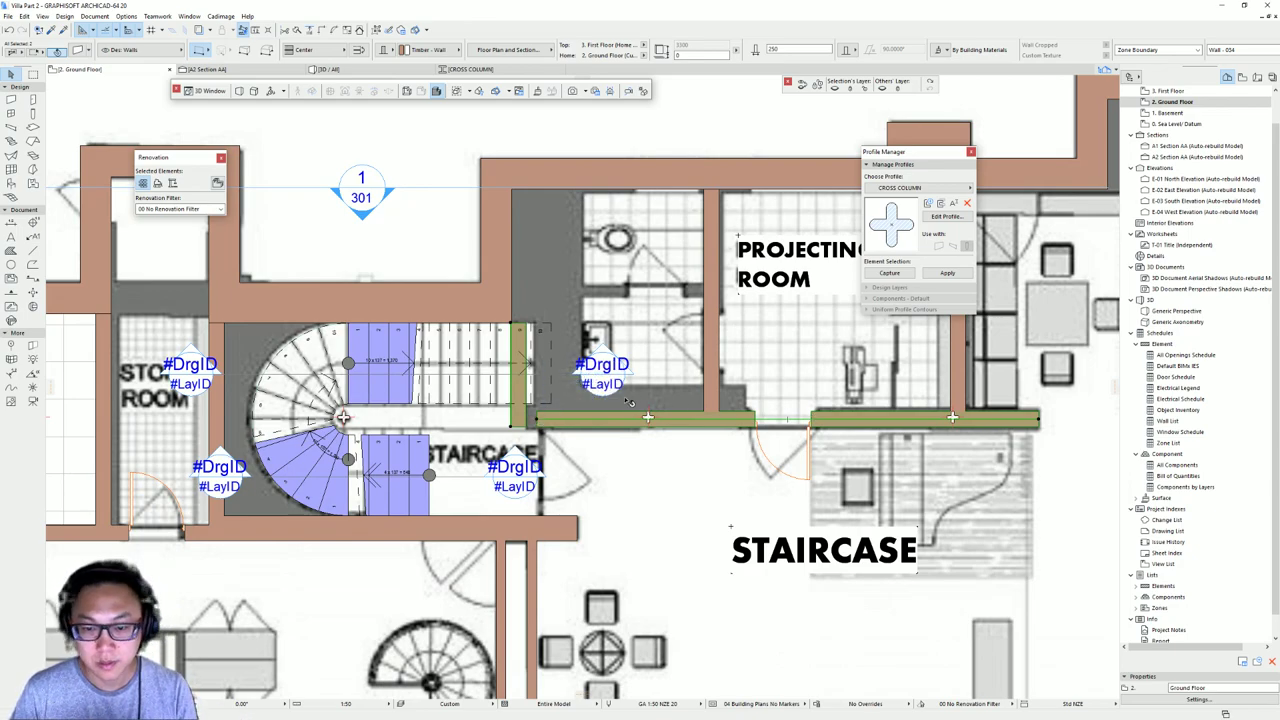
pyautogui.moveTo(628, 402); pyautogui.dragTo(580, 396, button='middle')
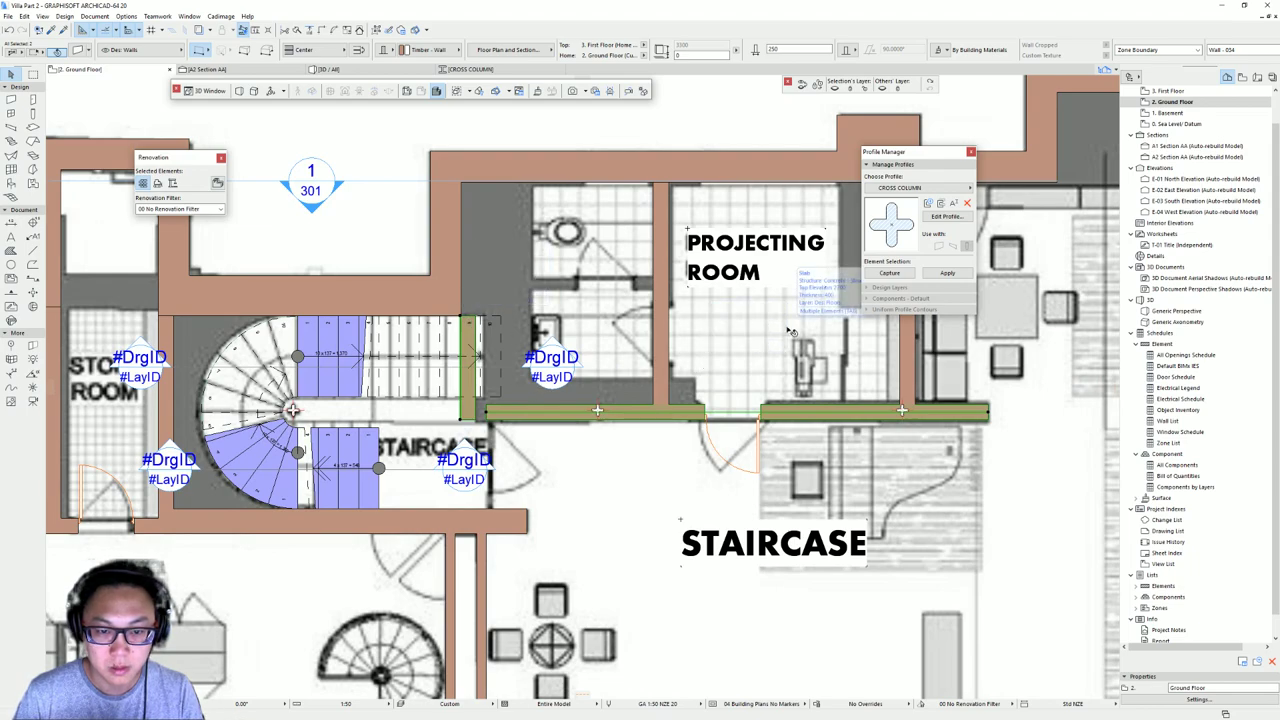
# - Measure the gap beside the bathroom and set only the adjacent exterior wall segment's thickness to 1700 mm
pyautogui.click(440, 238)
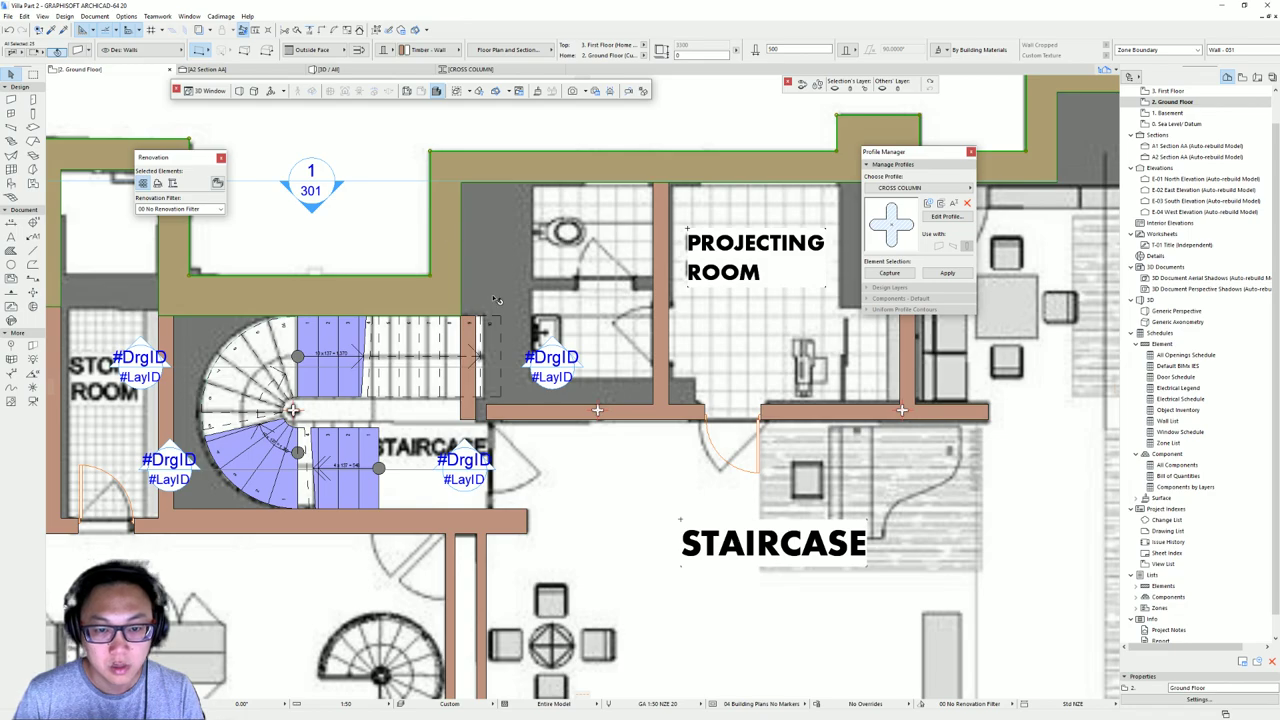
pyautogui.press('Escape')
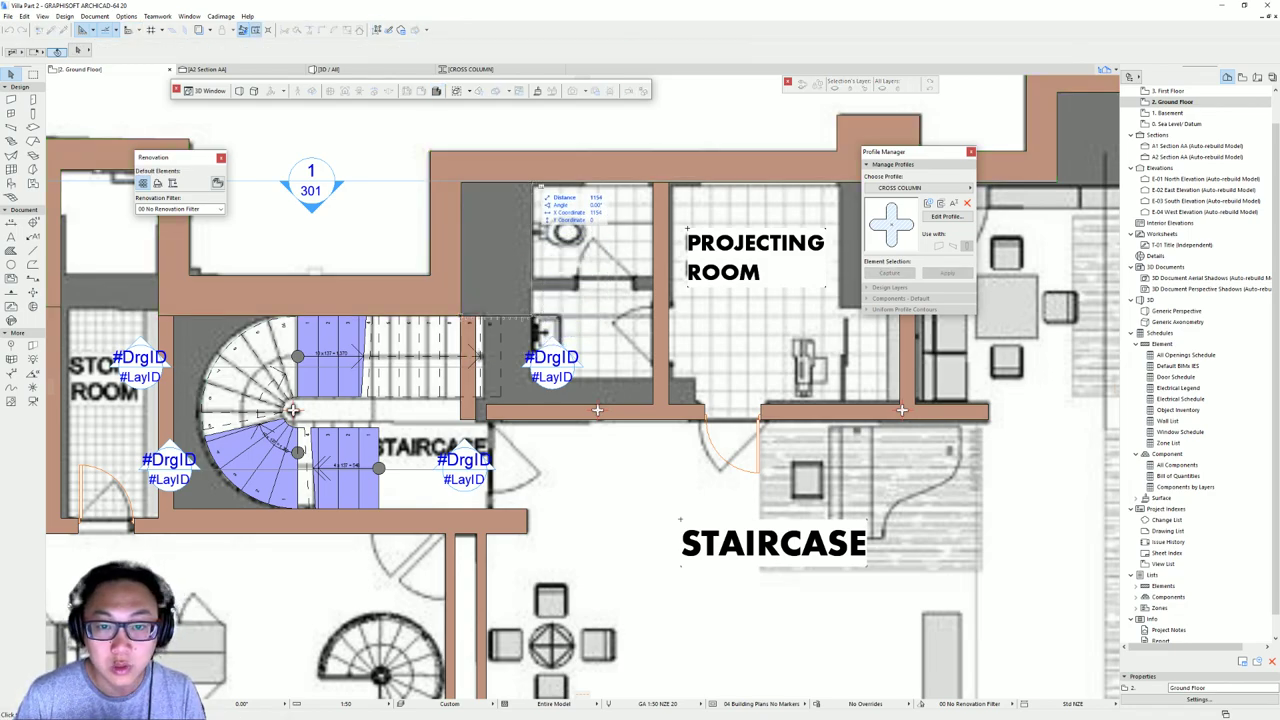
pyautogui.click(458, 238)
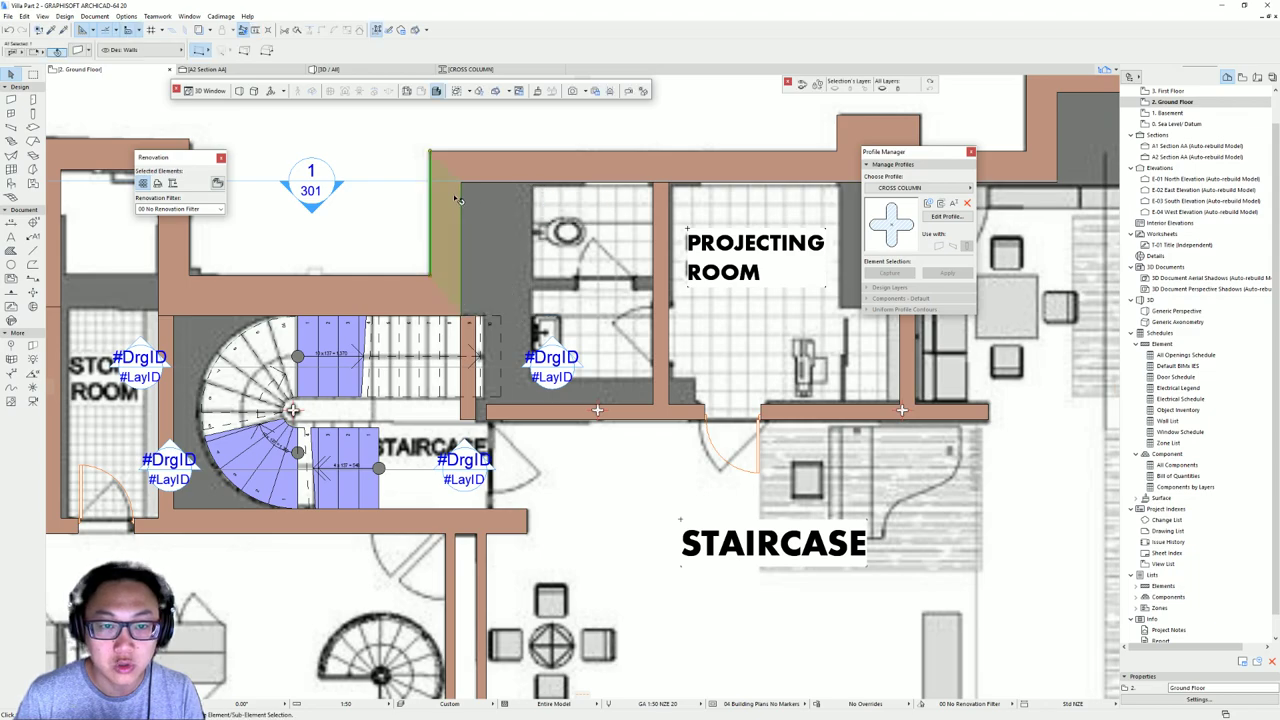
pyautogui.write('1700')
pyautogui.press('Return')
pyautogui.press('Escape')
# - Move the short wall at the staircase's upper end to the corridor wall's end and set its thickness to 1050 mm
pyautogui.moveTo(510, 376); pyautogui.dragTo(450, 341, button='middle')
pyautogui.click(424, 381)
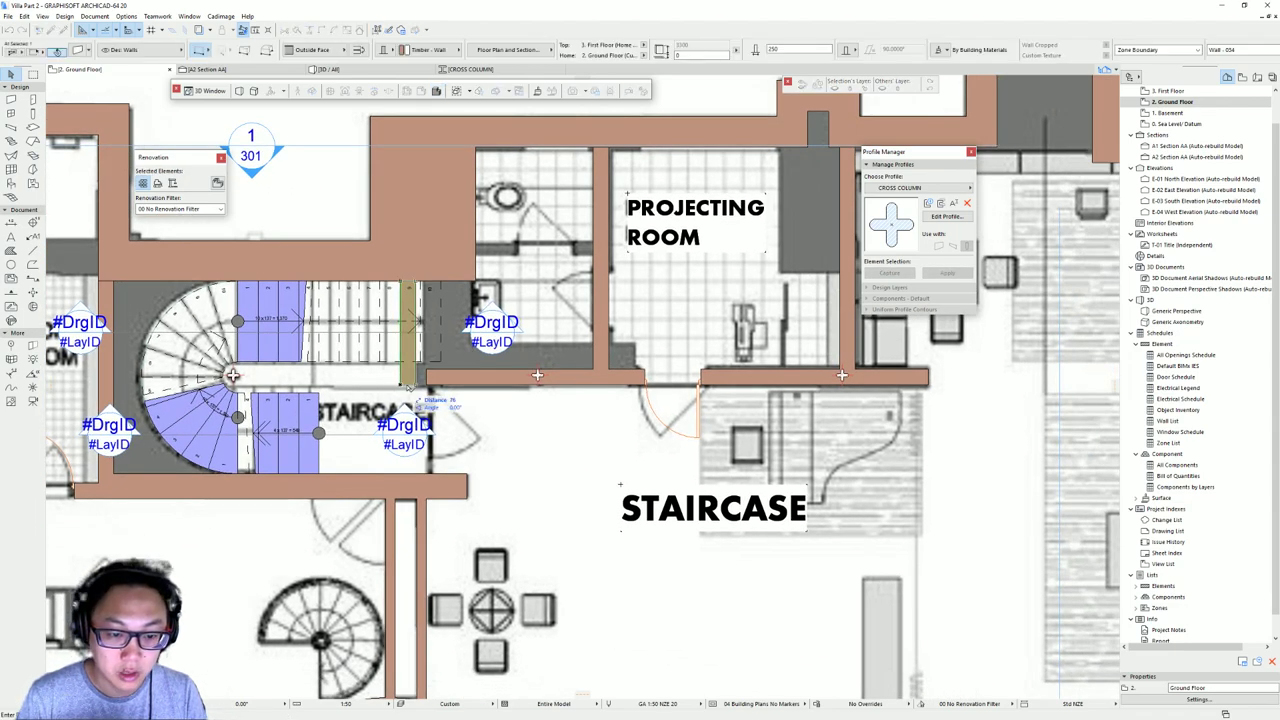
pyautogui.hotkey('ctrl', 'd')
pyautogui.click(427, 281)
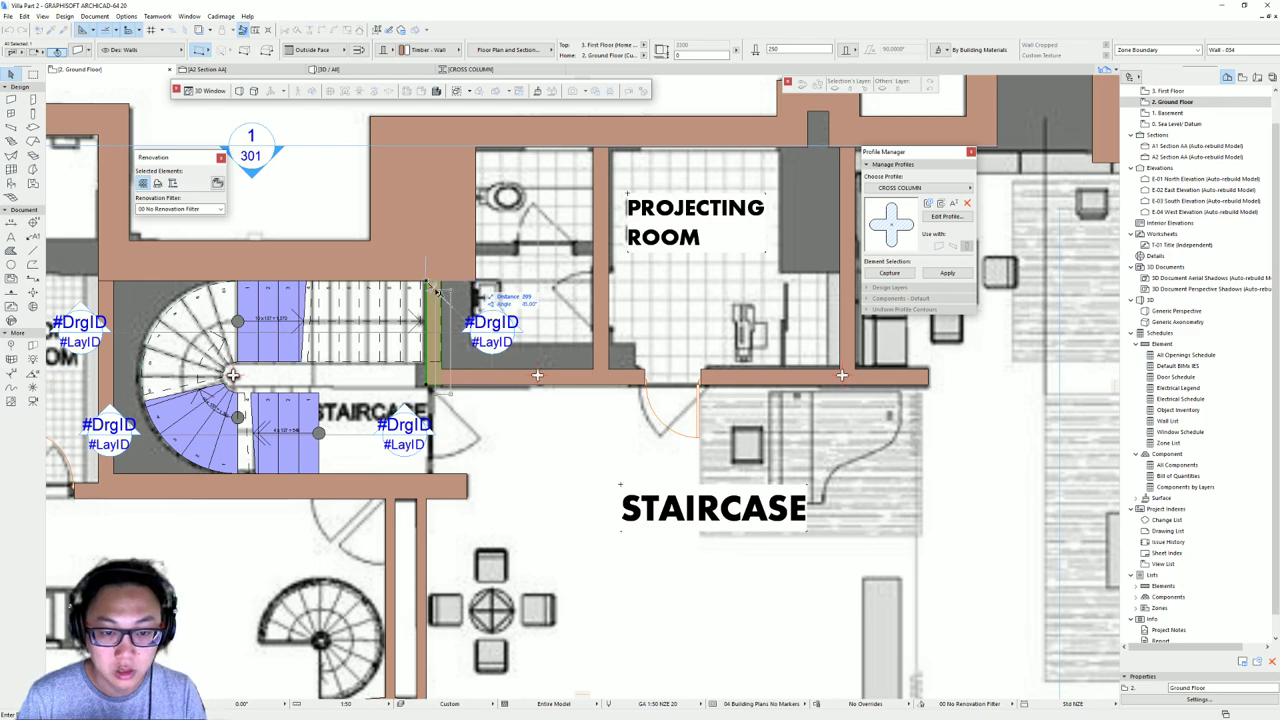
pyautogui.press('Escape')
pyautogui.write('1050')
pyautogui.press('Return')
# - Shift the 1050 mm thick wall so its bathroom-side face lines up with the exterior wall's corner
pyautogui.scroll(3, 488, 349)
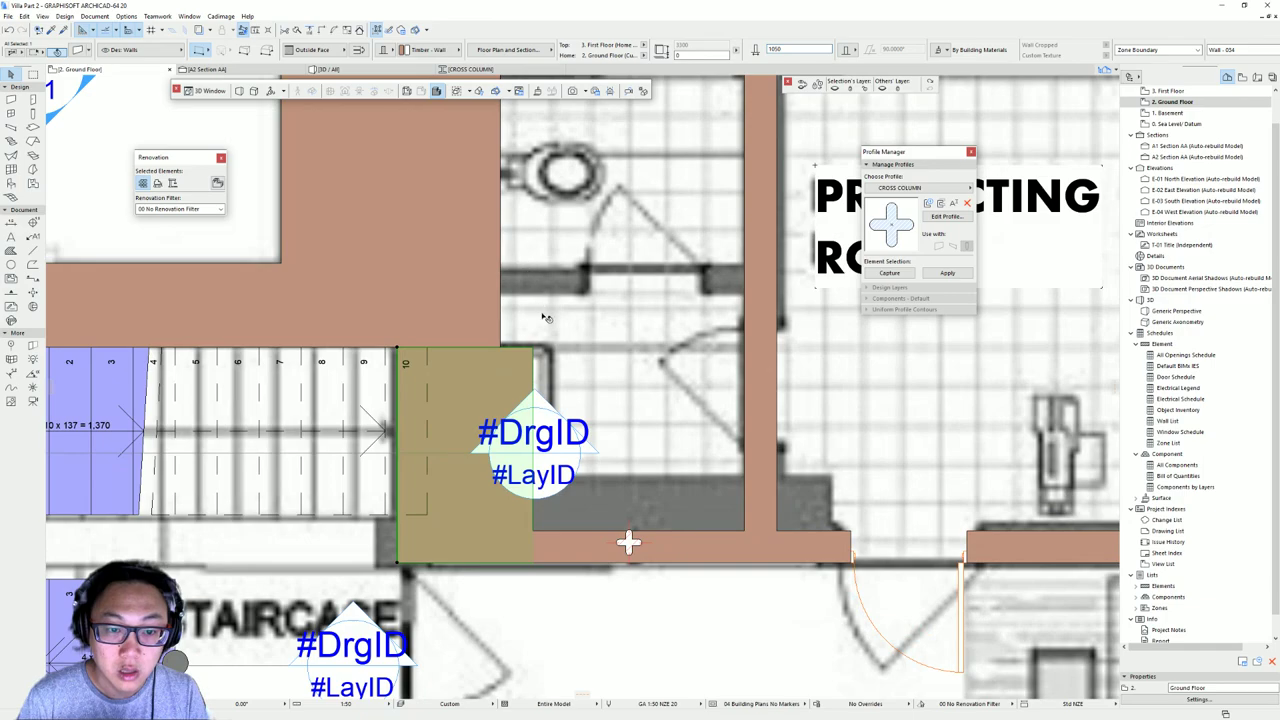
pyautogui.hotkey('ctrl', 'd')
pyautogui.click(533, 348)
pyautogui.click(500, 348)
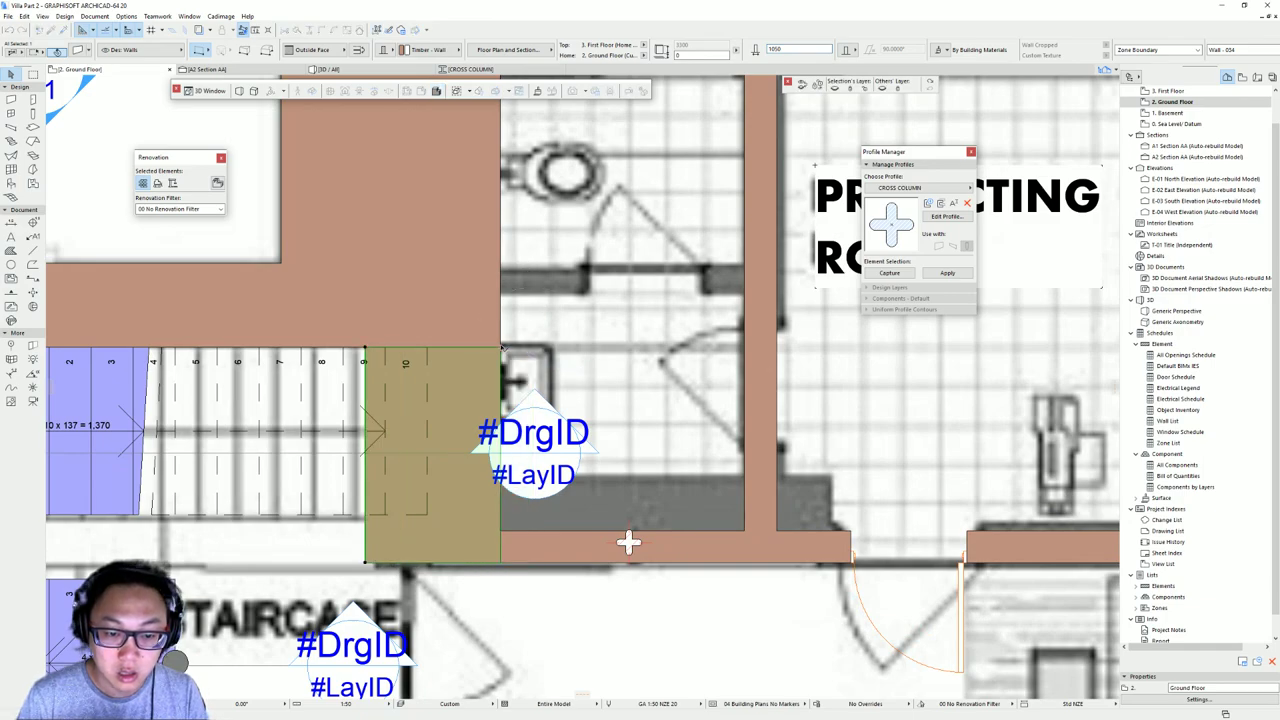
pyautogui.press('Escape')
pyautogui.scroll(-2, 510, 370)
# - Join the 1050 mm thick wall and the corridor wall at their corner with the Intersect command
pyautogui.click(488, 339)
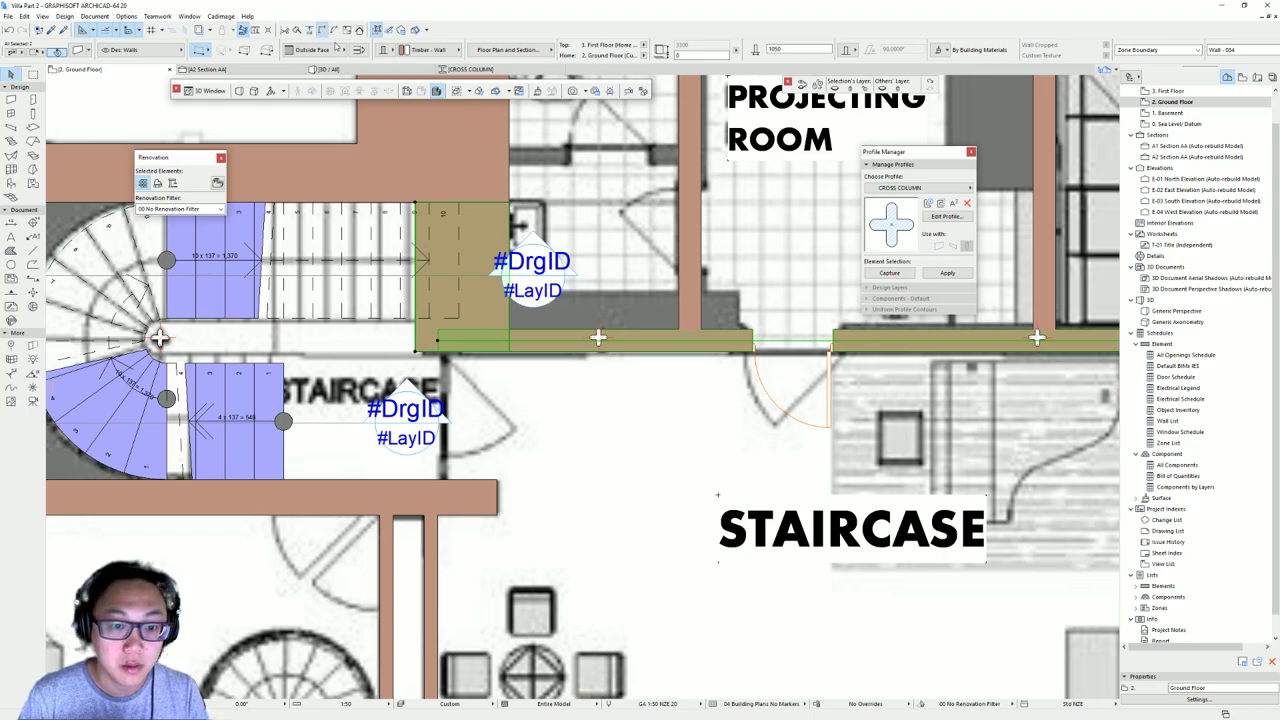
pyautogui.click(323, 31)
pyautogui.press('Escape')
pyautogui.scroll(-2, 482, 373)
pyautogui.moveTo(484, 372); pyautogui.dragTo(523, 328, button='middle')
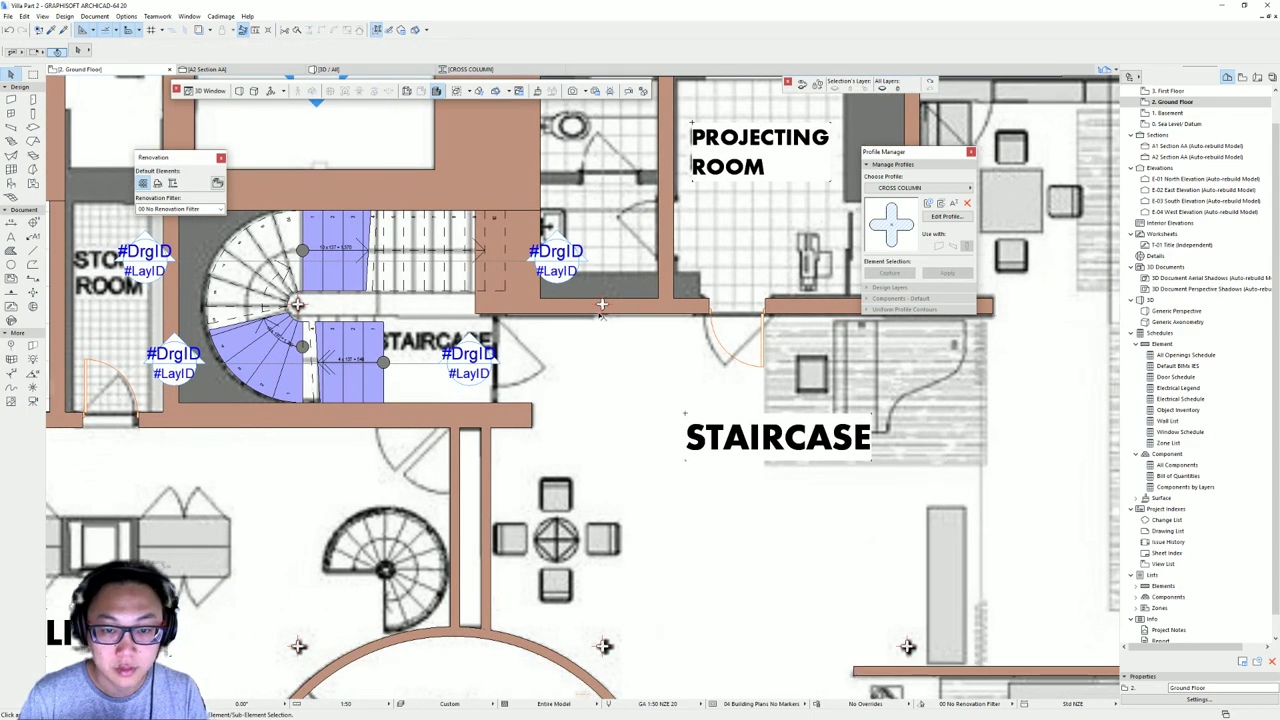
# - Trim off the corridor wall's portion beside the bathroom and shorten the remainder to start at the edge of the dark pier by the projecting room's door
pyautogui.moveTo(661, 310); pyautogui.dragTo(541, 329, button='middle')
pyautogui.click(521, 345)
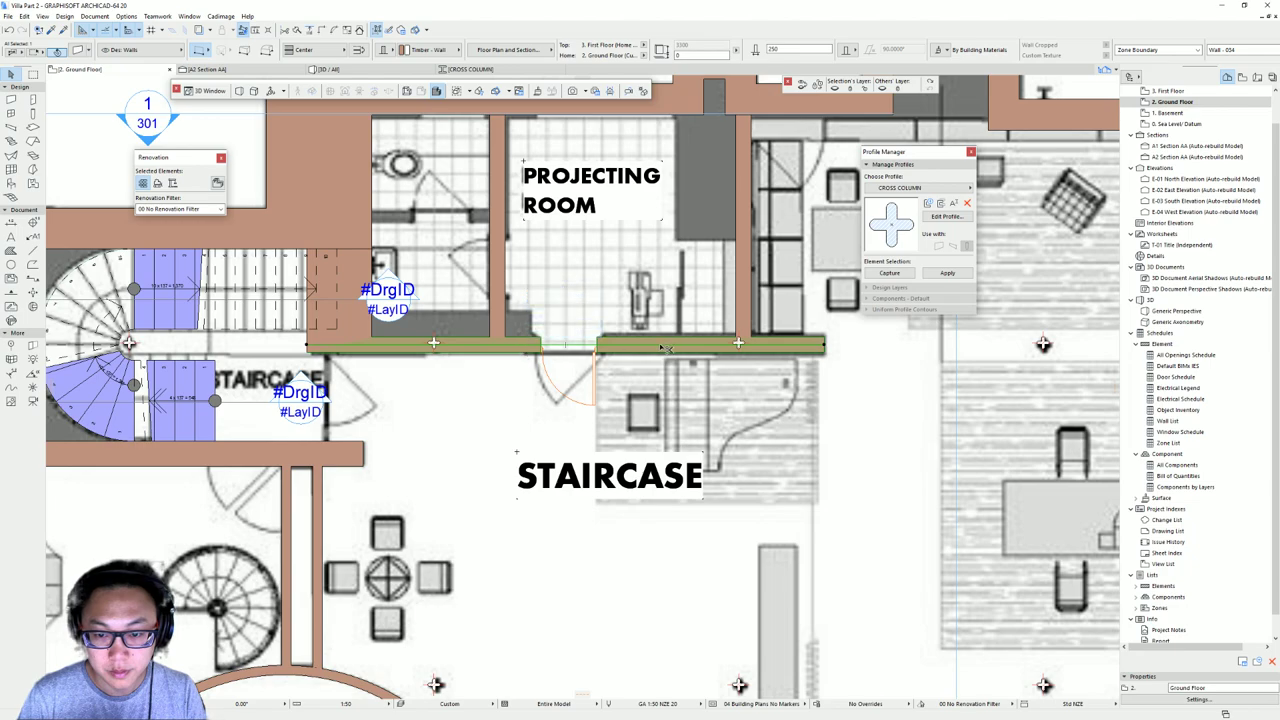
pyautogui.click(516, 357)
pyautogui.hotkey('ctrl', 'z')
pyautogui.keyDown('ctrl'); pyautogui.click(473, 351); pyautogui.keyUp('ctrl')
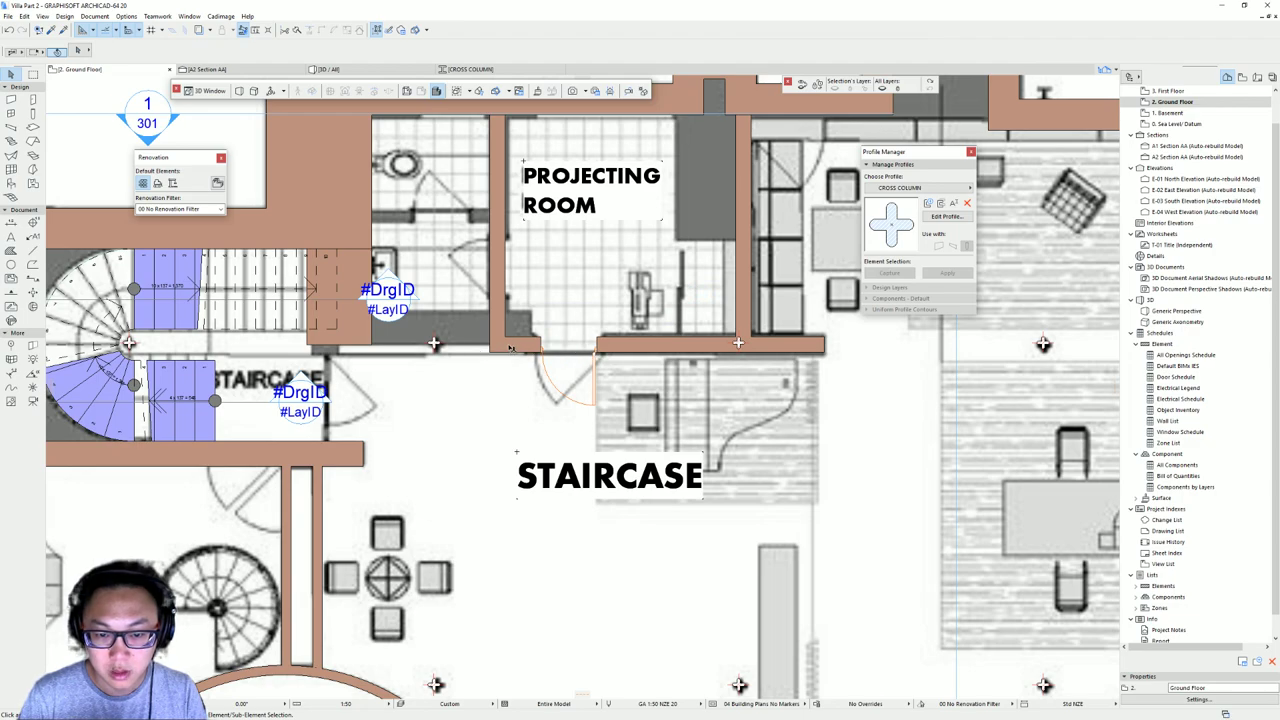
pyautogui.click(510, 345)
pyautogui.click(532, 343)
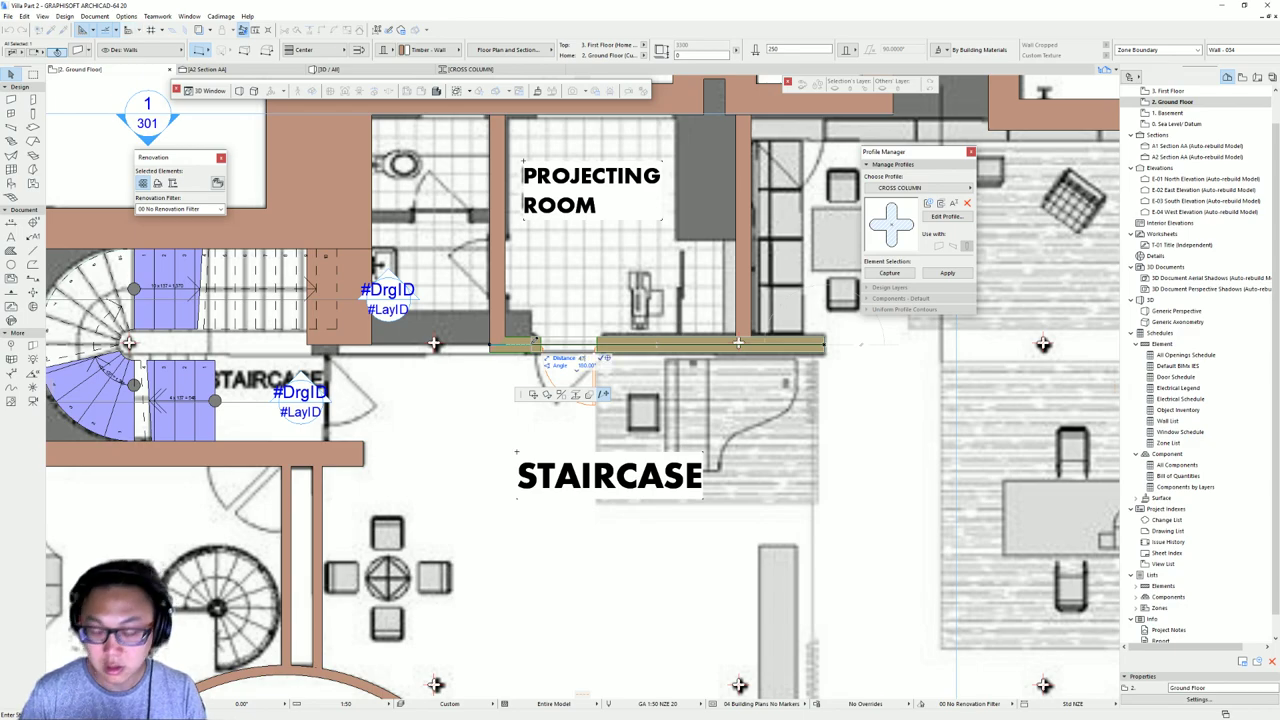
pyautogui.press('Escape')
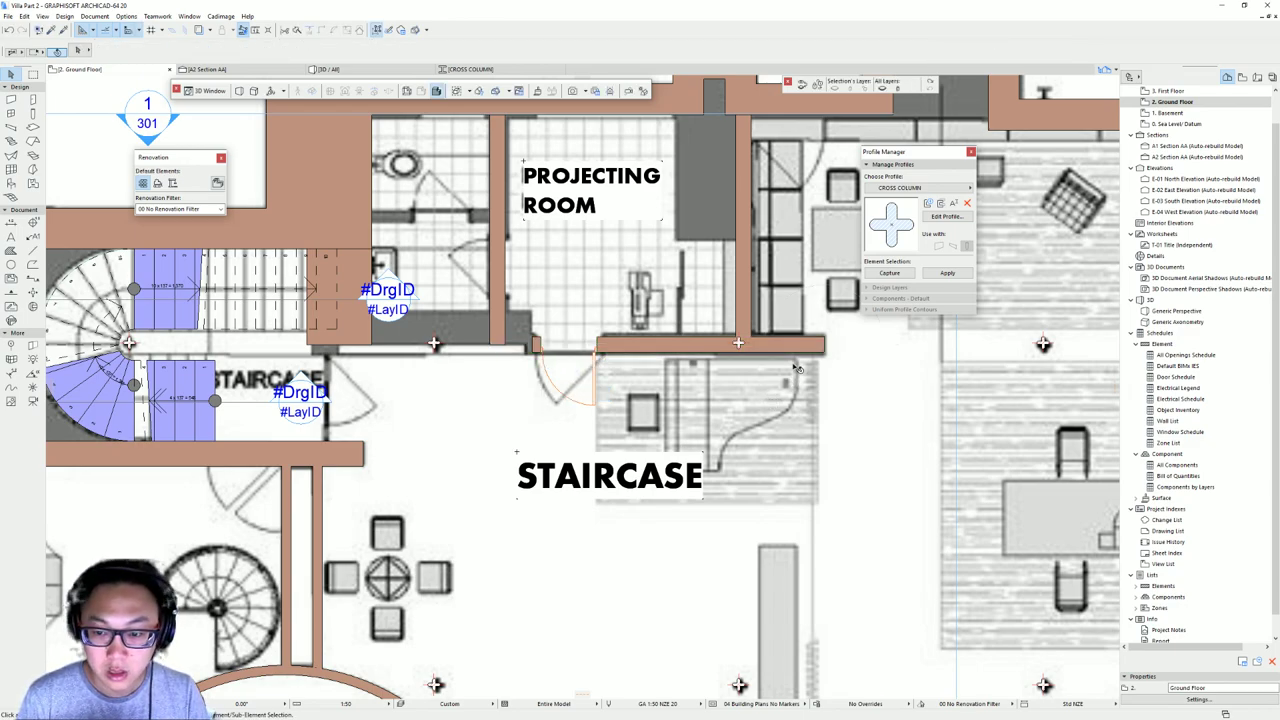
pyautogui.click(822, 345)
pyautogui.moveTo(826, 345); pyautogui.dragTo(752, 347)
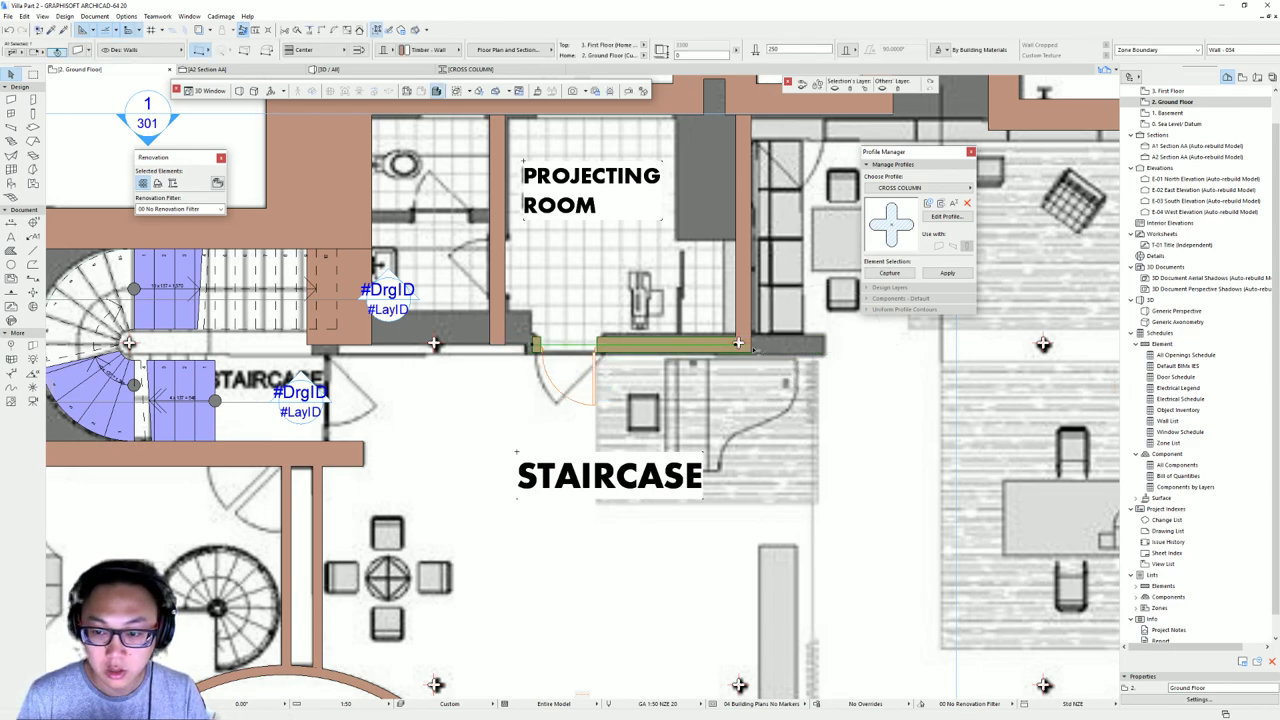
pyautogui.hotkey('ctrl', 'z')
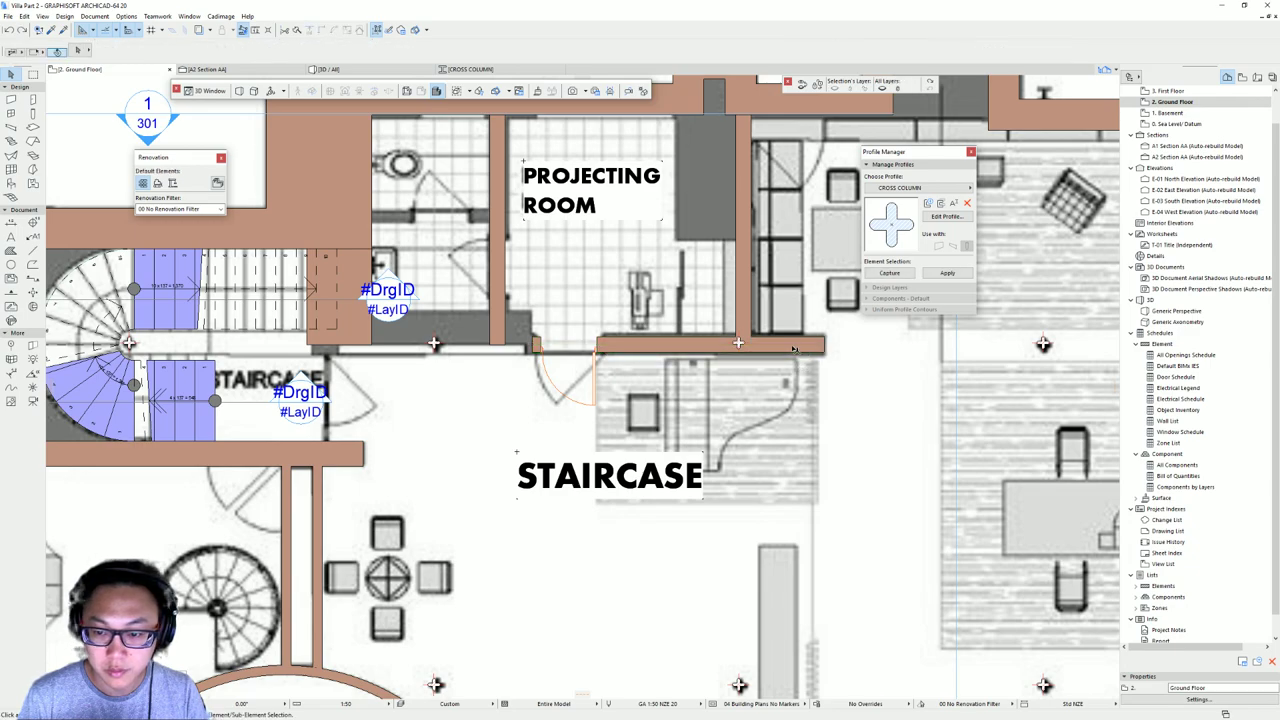
# - Copy the shortened corridor wall end to end towards the staircase and delete the duplicated door from the copy
pyautogui.click(521, 346)
pyautogui.press('Escape')
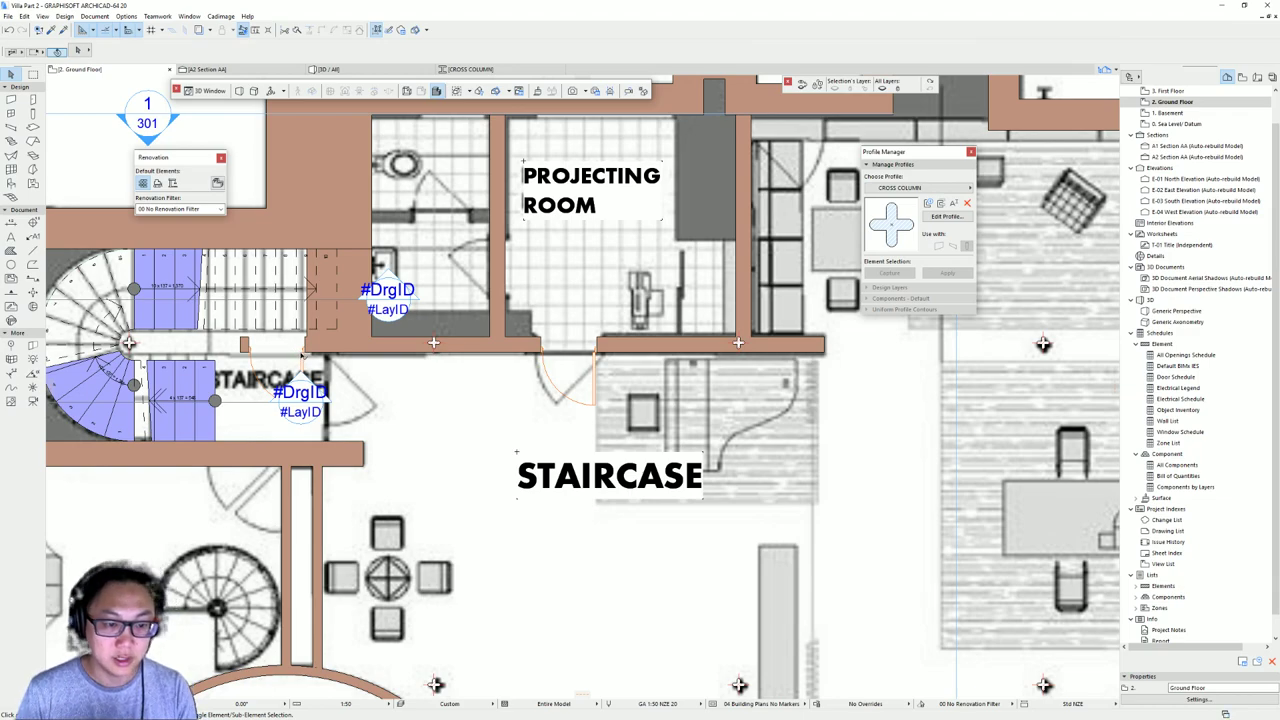
pyautogui.click(303, 350)
pyautogui.press('Delete')
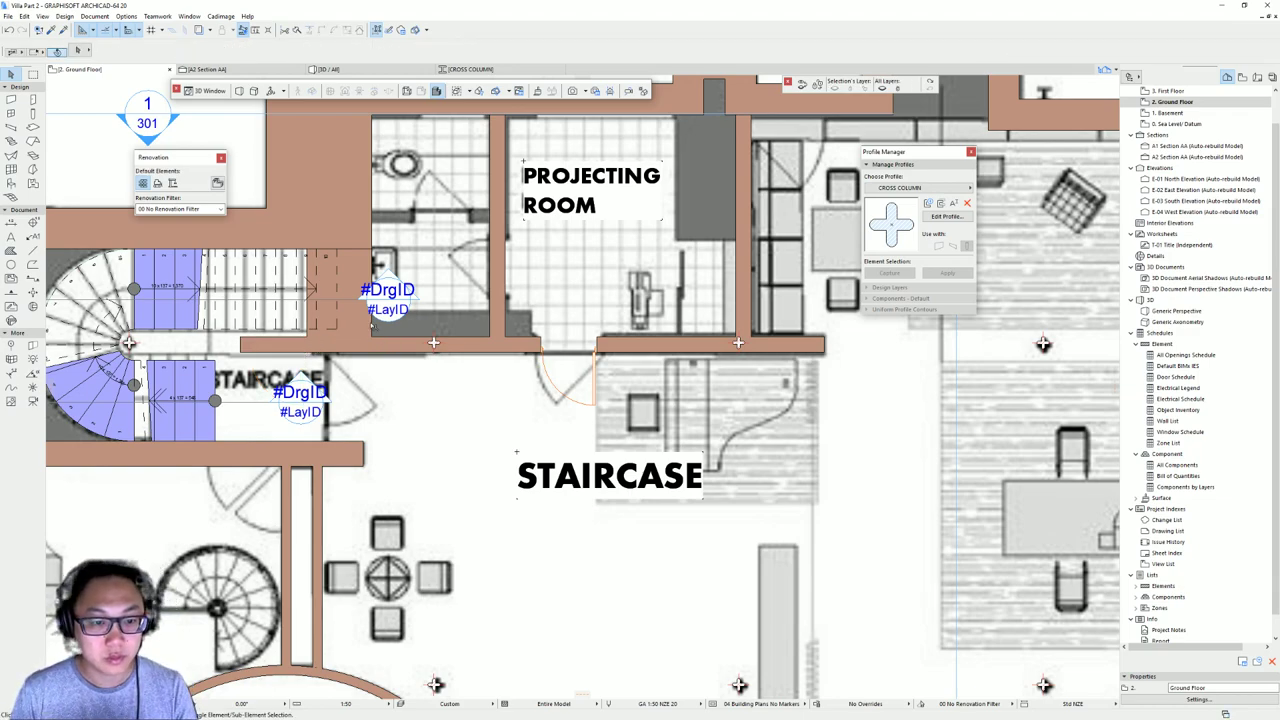
# - Intersect the copied corridor wall with the 1050 mm thick wall to remove its overrun into the staircase
pyautogui.click(397, 345)
pyautogui.click(322, 31)
pyautogui.press('Escape')
# - Measure the dark wall area below the bathroom and set the copied corridor wall's thickness to 700 mm, keeping its corridor face in place
pyautogui.click(511, 336)
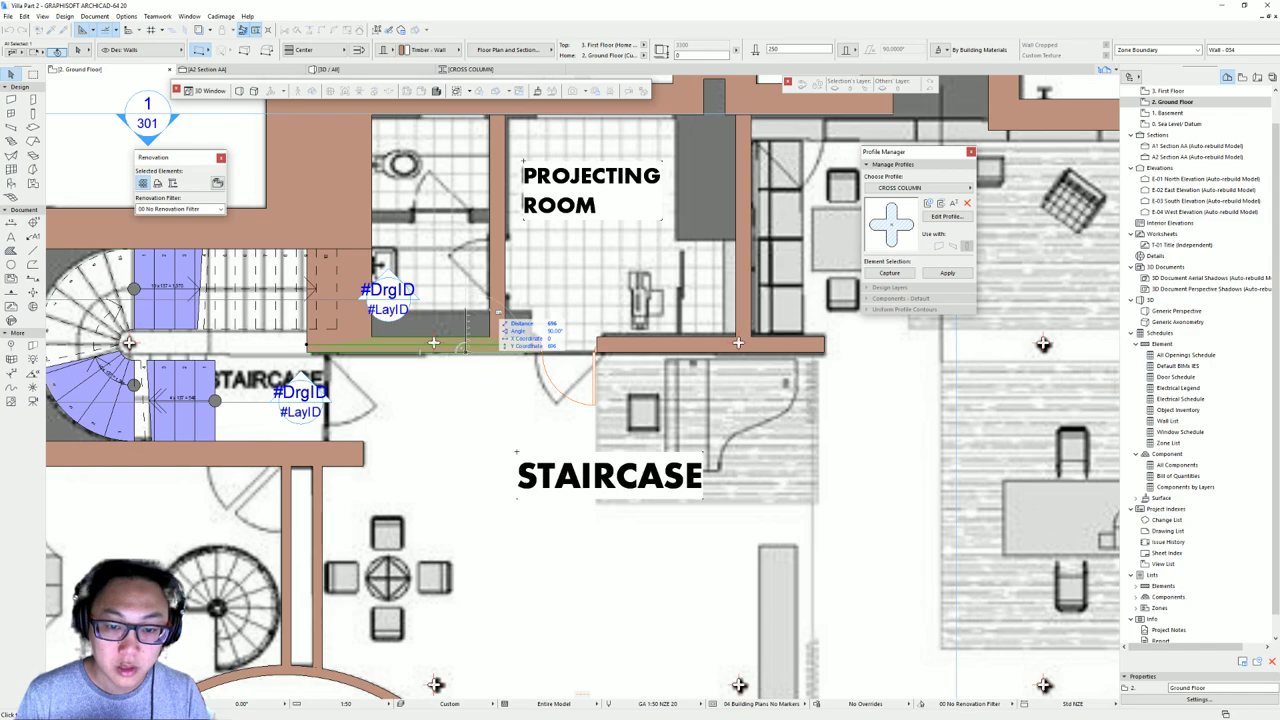
pyautogui.click(498, 313)
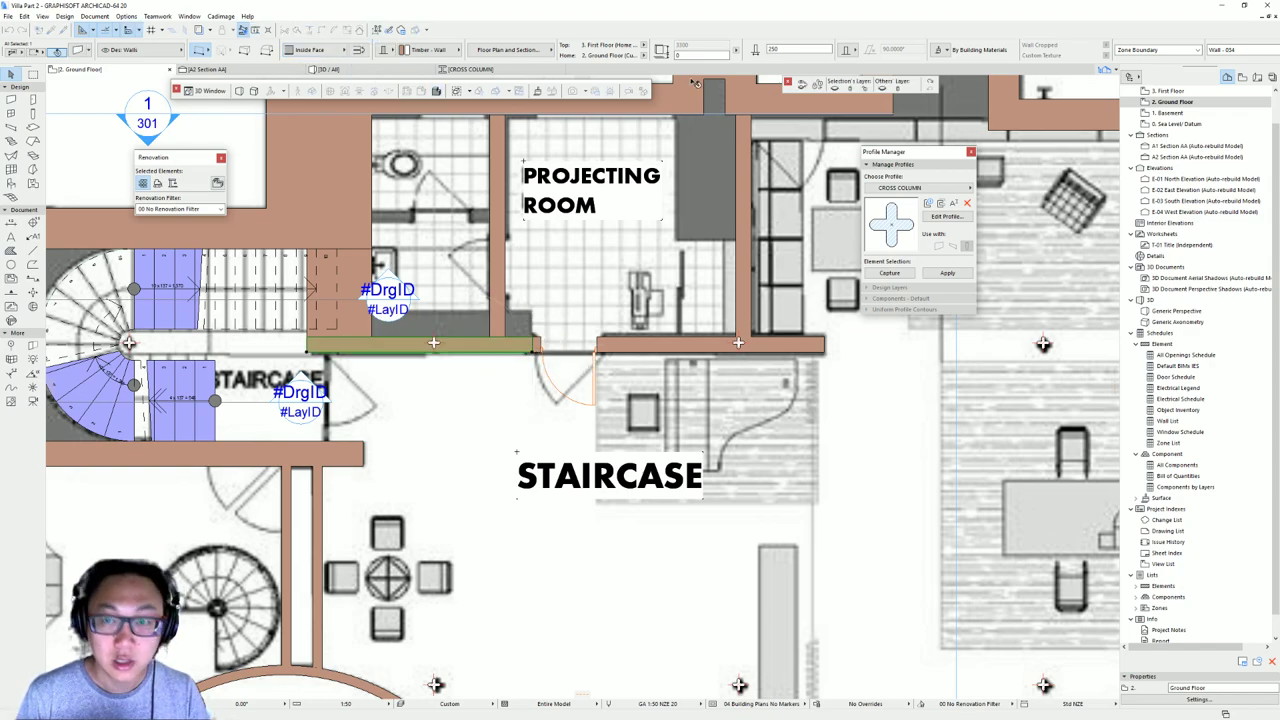
pyautogui.click(783, 47)
pyautogui.write('700')
pyautogui.press('Return')
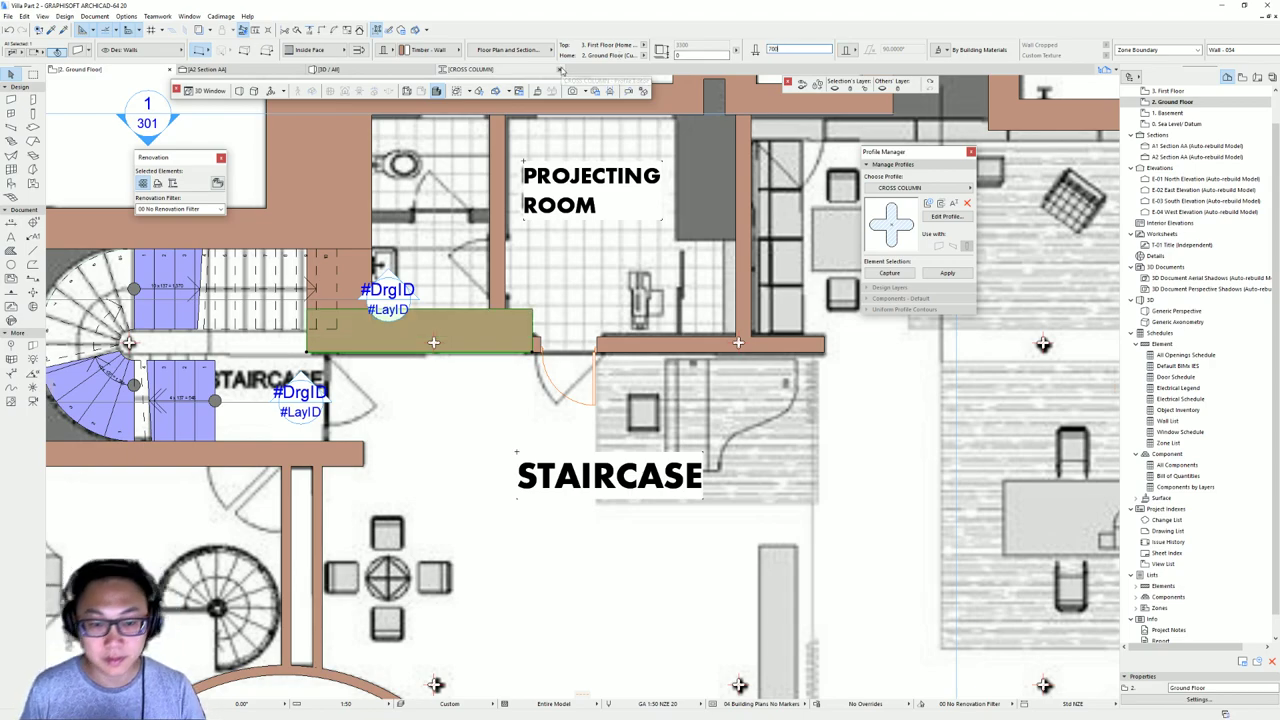
pyautogui.press('Escape')
pyautogui.click(350, 275)
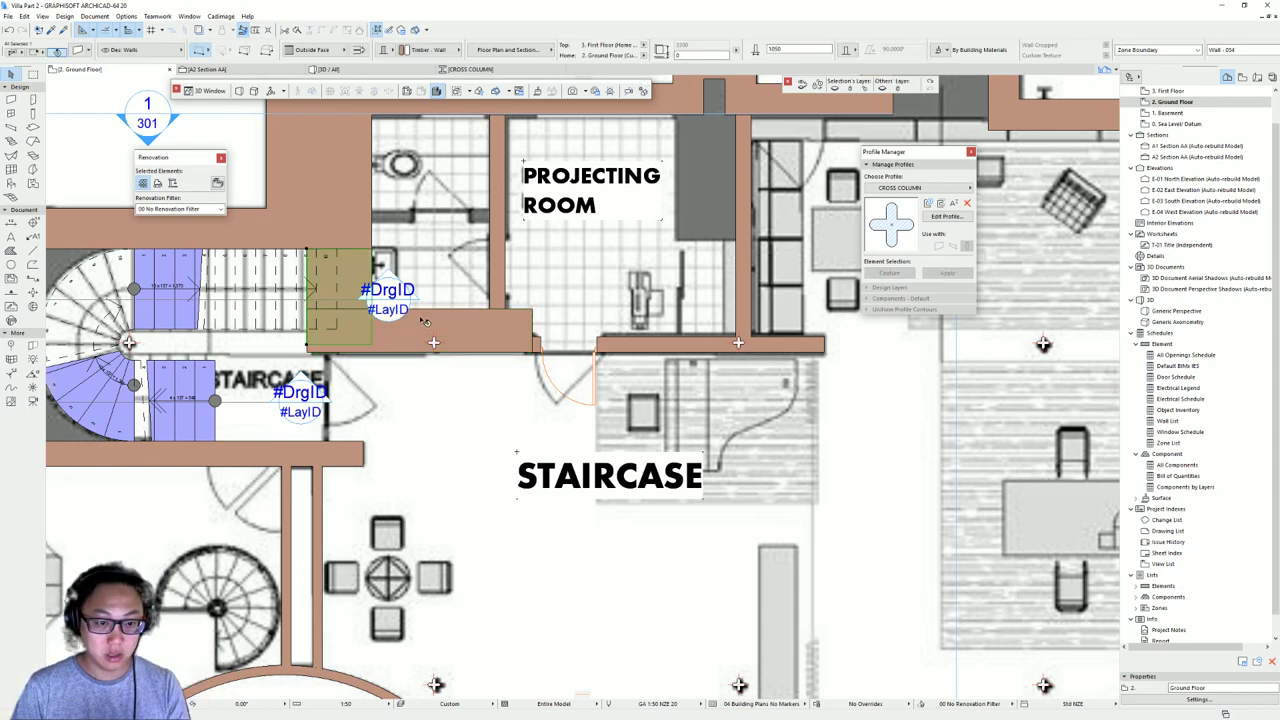
pyautogui.press('Escape')
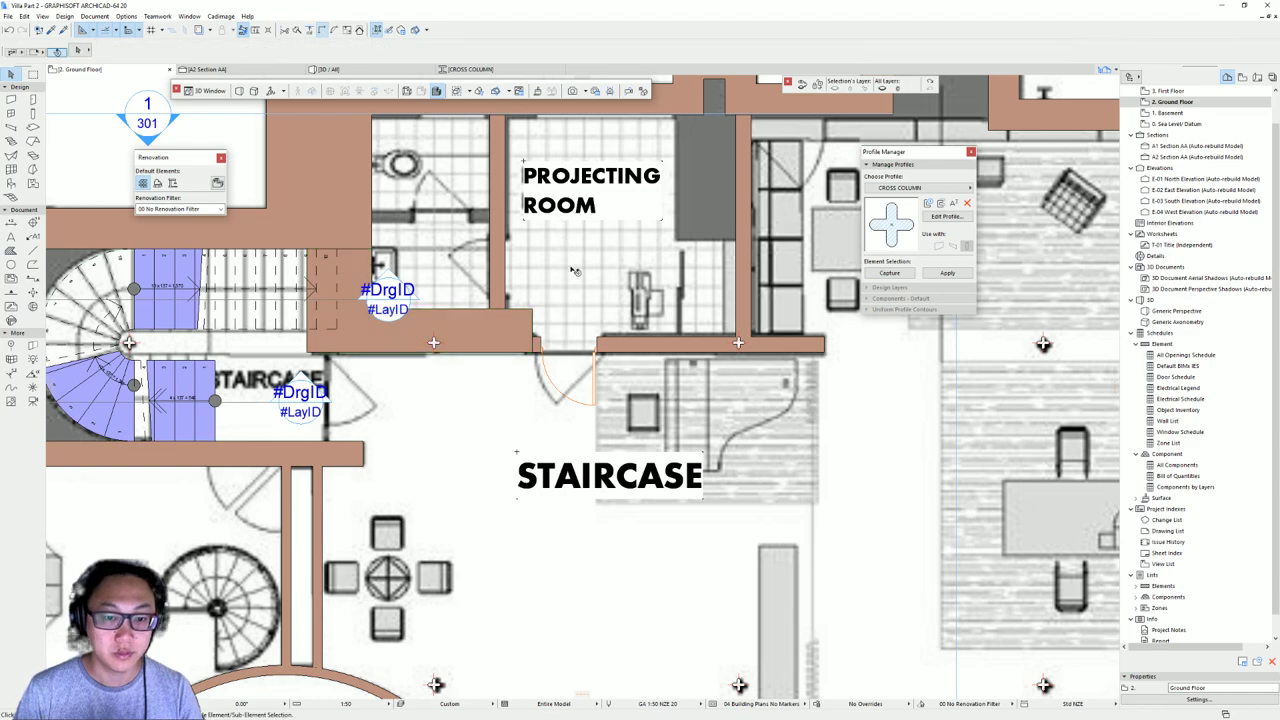
# - Extend the projecting room's door wall to meet the wall dividing the bathroom and the projecting room
pyautogui.click(495, 325)
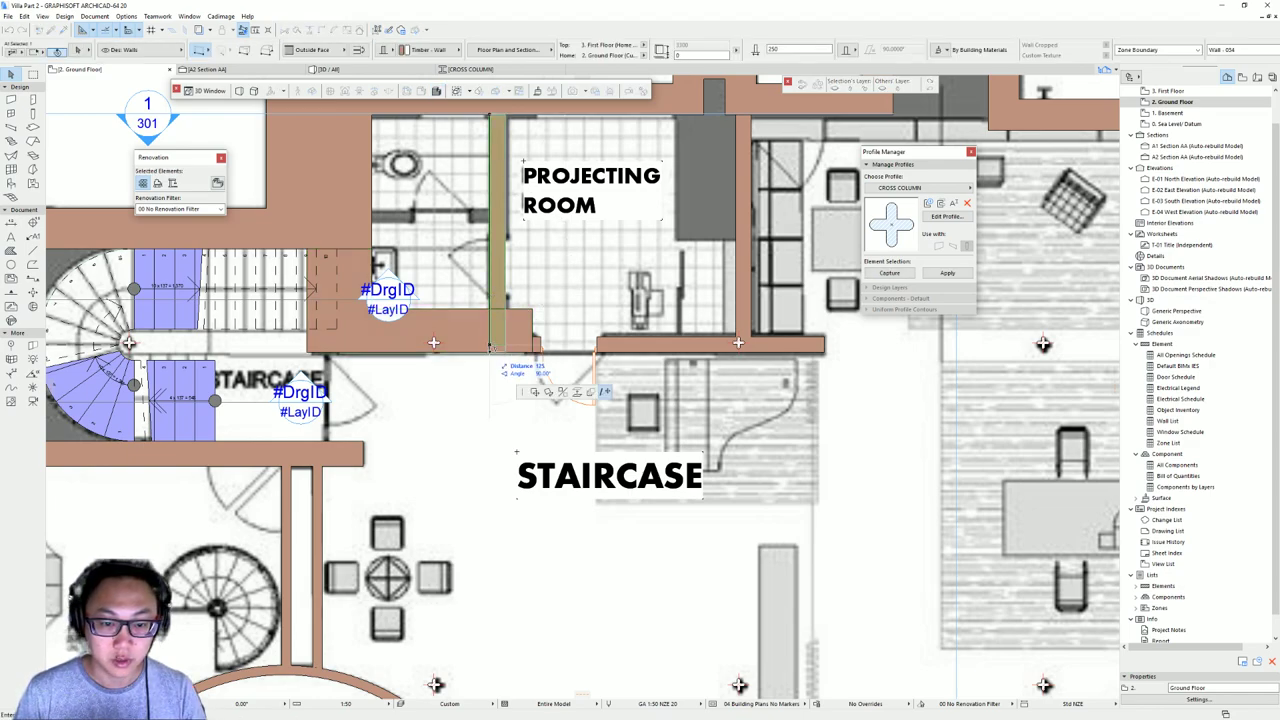
pyautogui.click(535, 350)
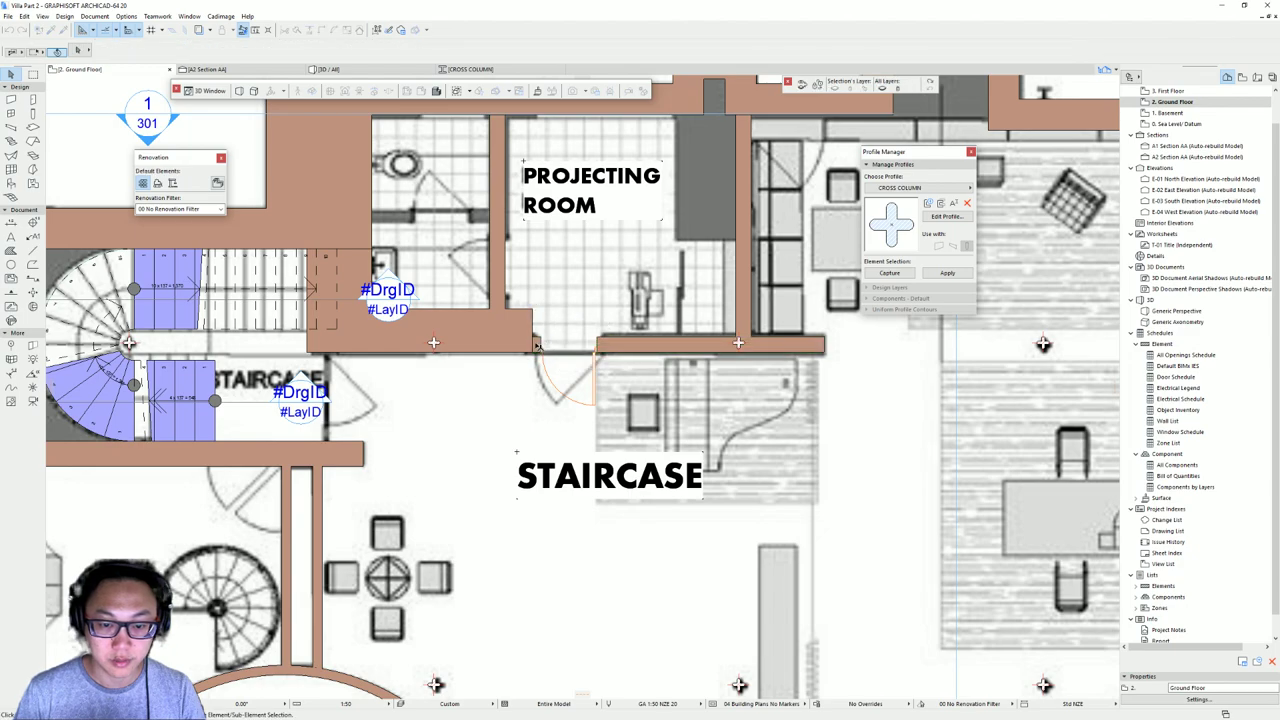
pyautogui.click(535, 344)
pyautogui.click(510, 302)
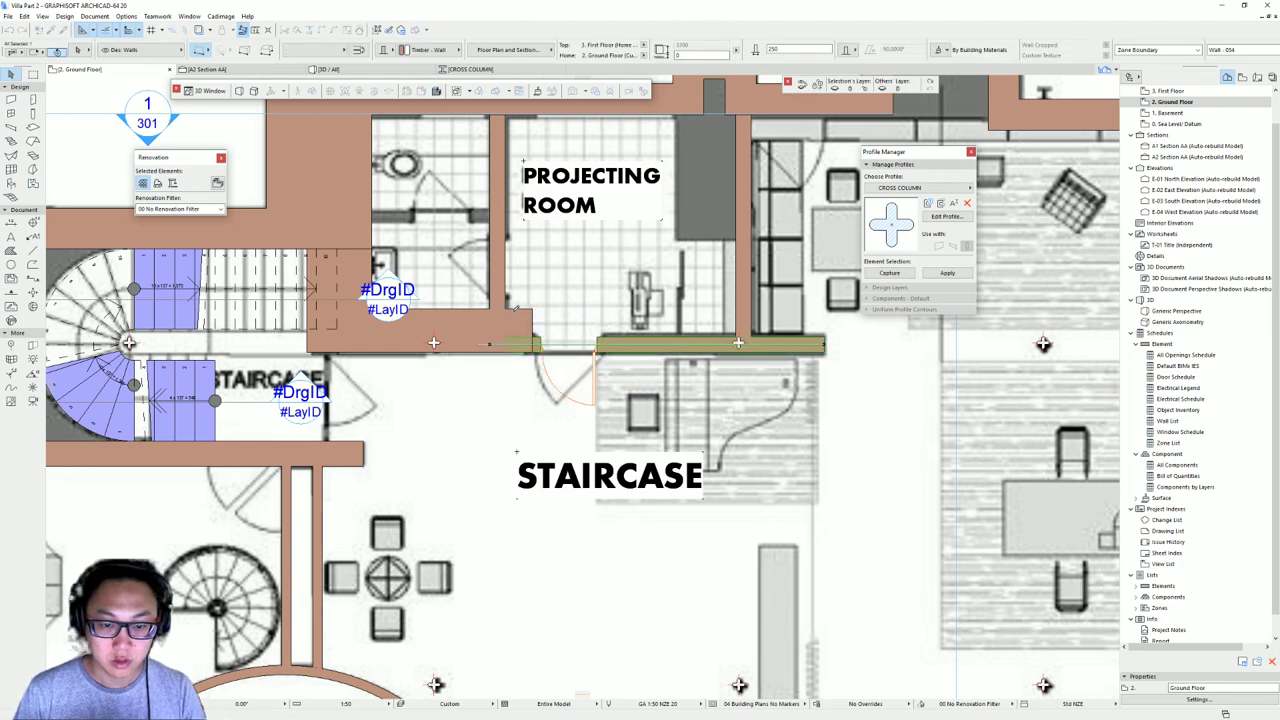
pyautogui.press('Escape')
pyautogui.scroll(-2, 690, 190)
pyautogui.moveTo(690, 190); pyautogui.dragTo(563, 258, button='middle')
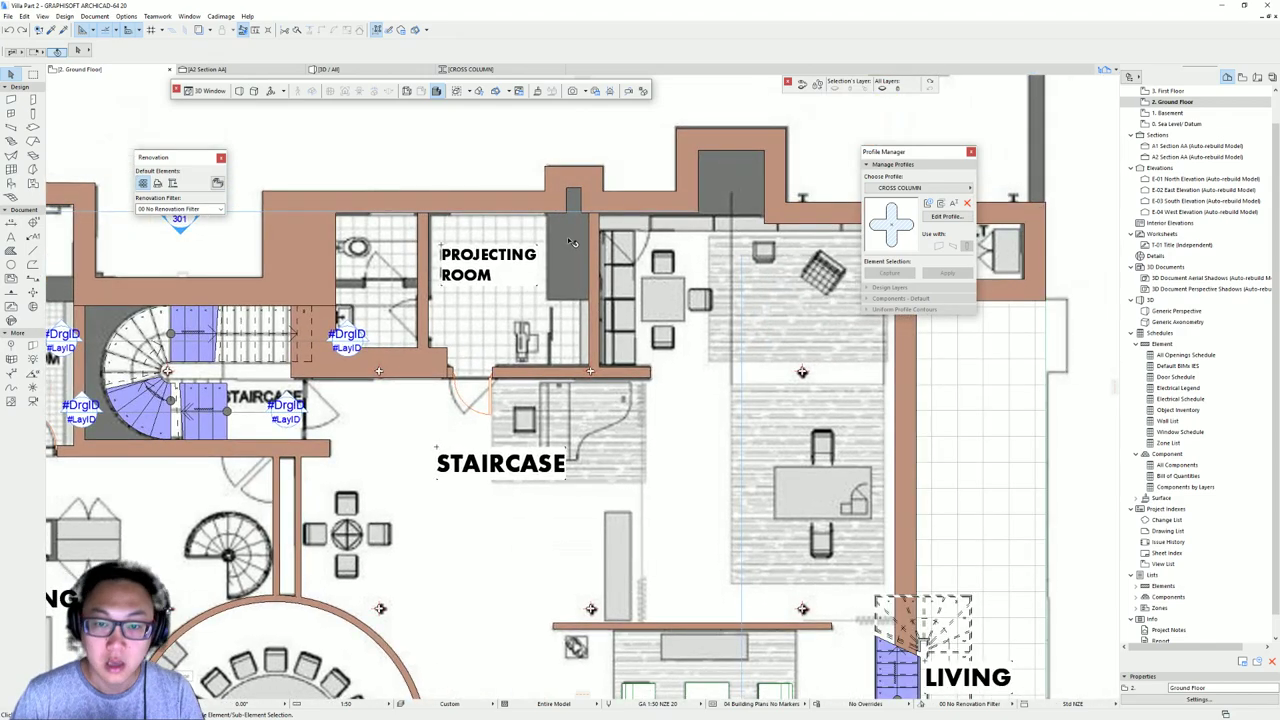
# - Copy the projecting room's far side wall to the inner edge of the dark pier inside the room
pyautogui.click(585, 188)
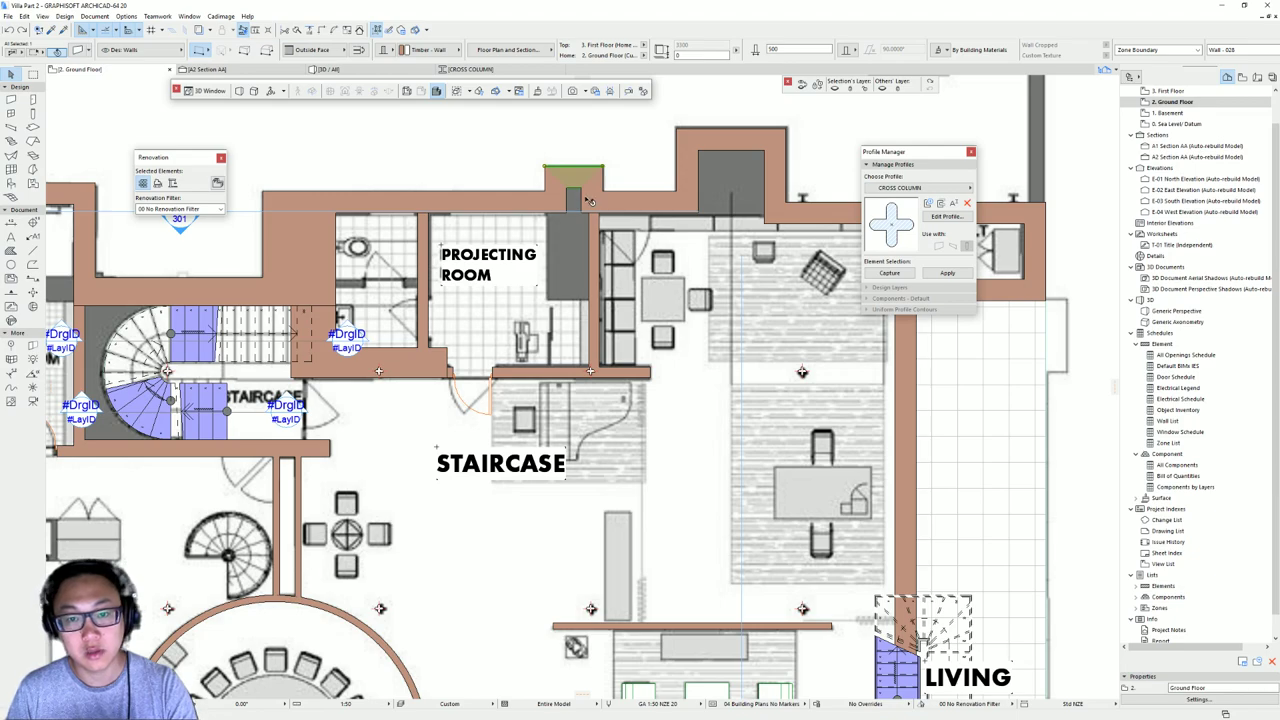
pyautogui.press('Escape')
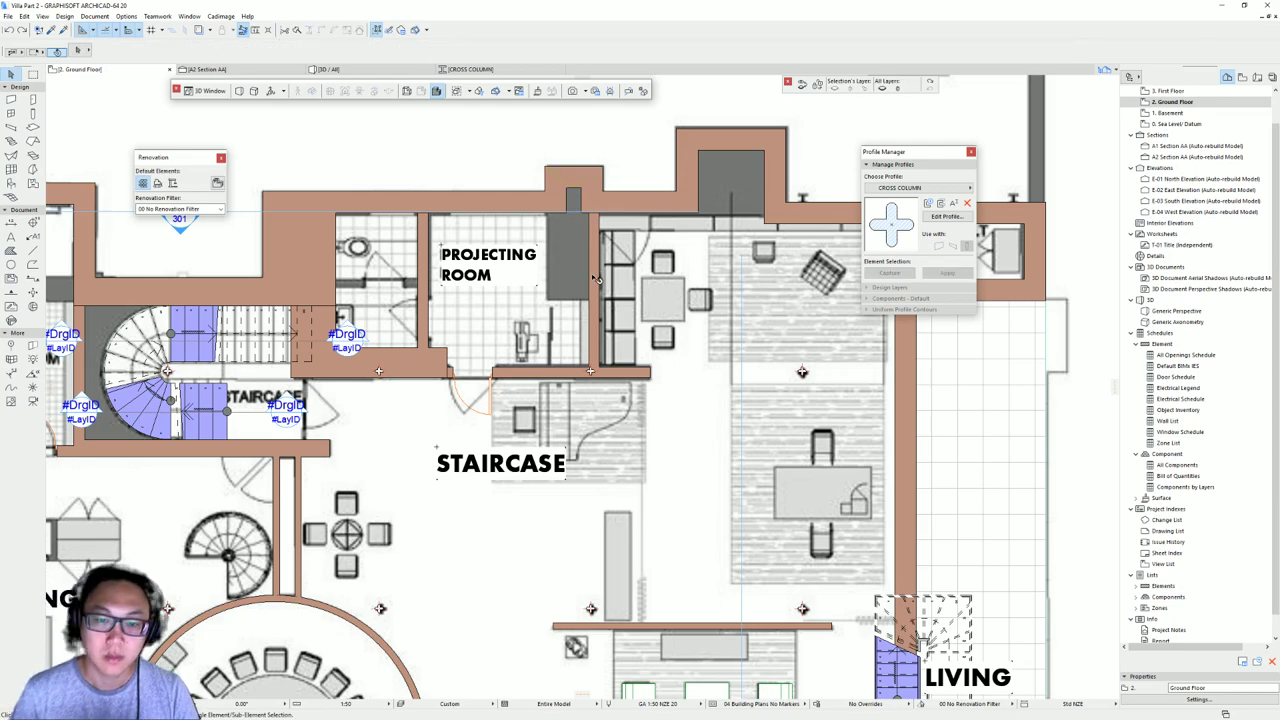
pyautogui.moveTo(596, 277); pyautogui.dragTo(625, 346, button='middle')
pyautogui.click(621, 338)
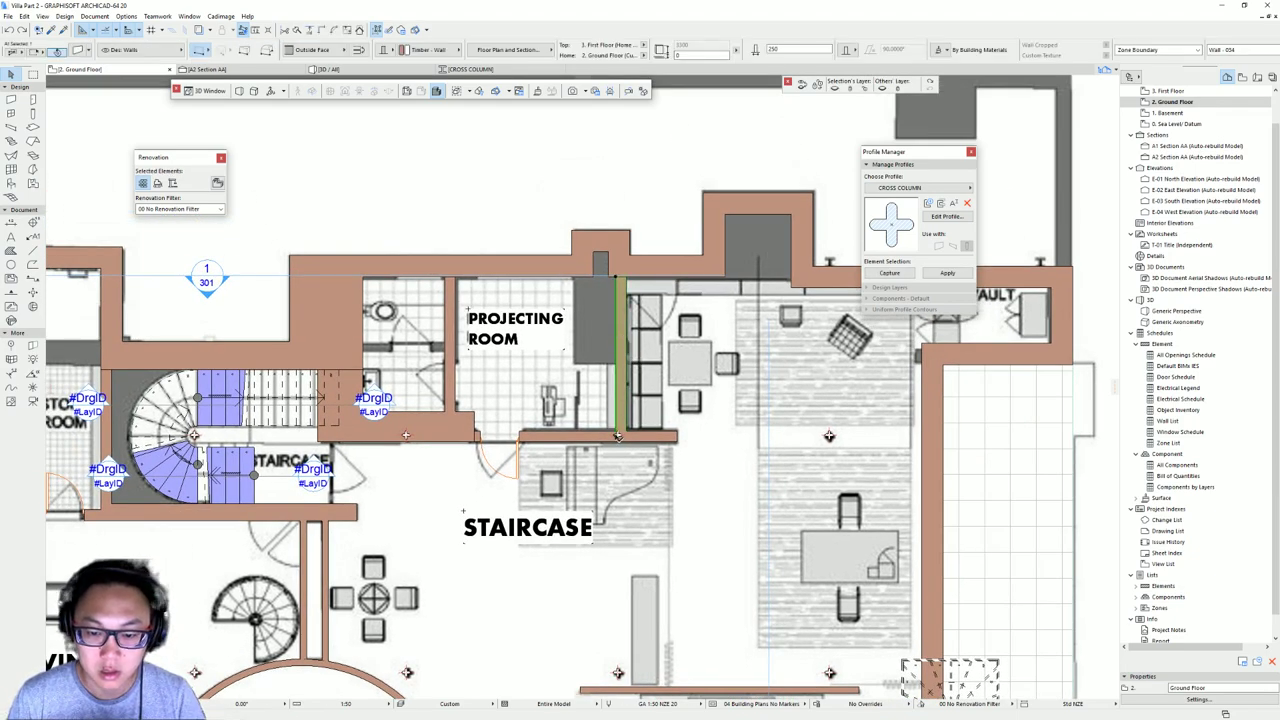
pyautogui.moveTo(616, 285); pyautogui.dragTo(572, 285)
# - Shorten the copied wall to the dark pier's length and set its thickness to 1200 mm
pyautogui.click(572, 436)
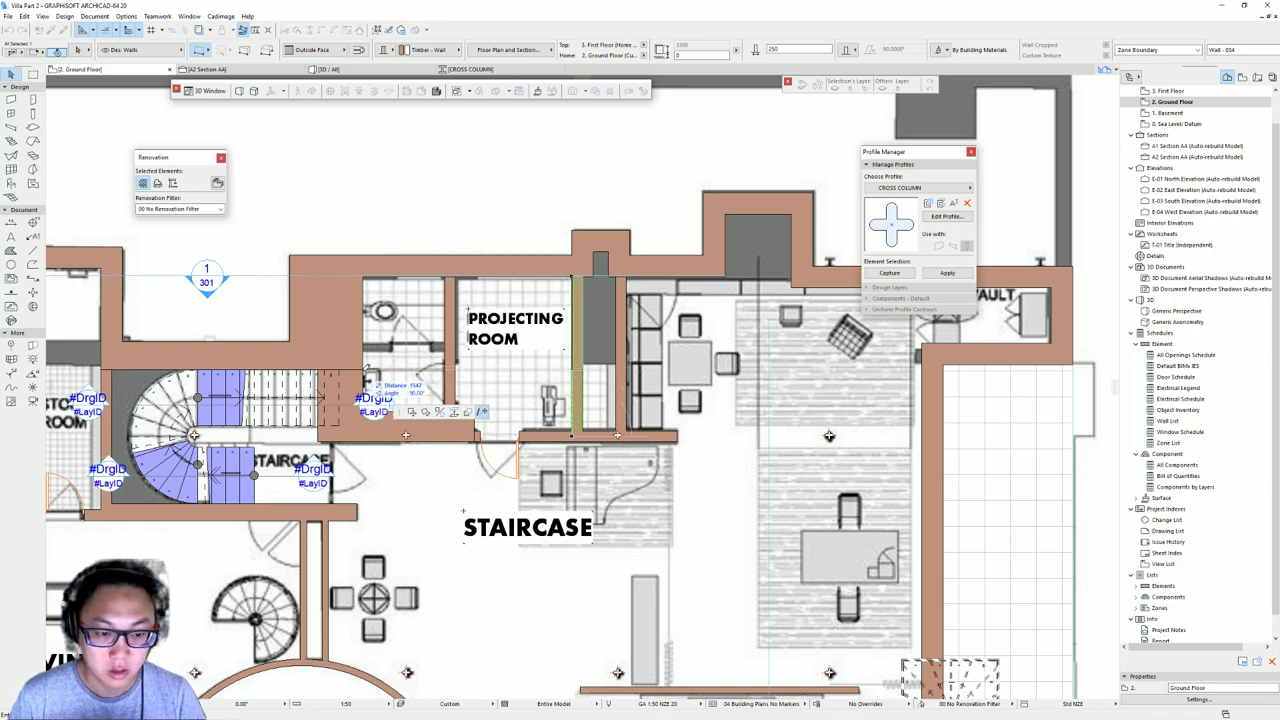
pyautogui.click(368, 370)
pyautogui.hotkey('ctrl', 'd')
pyautogui.click(572, 276)
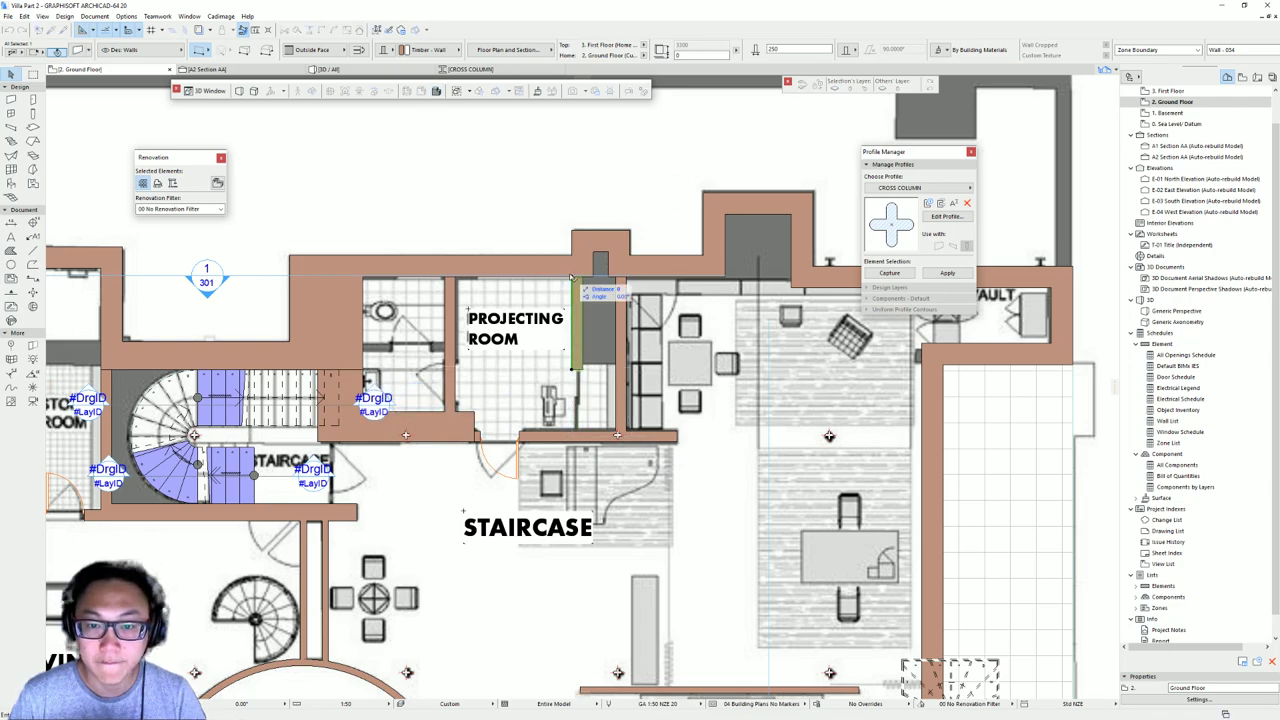
pyautogui.press('Escape')
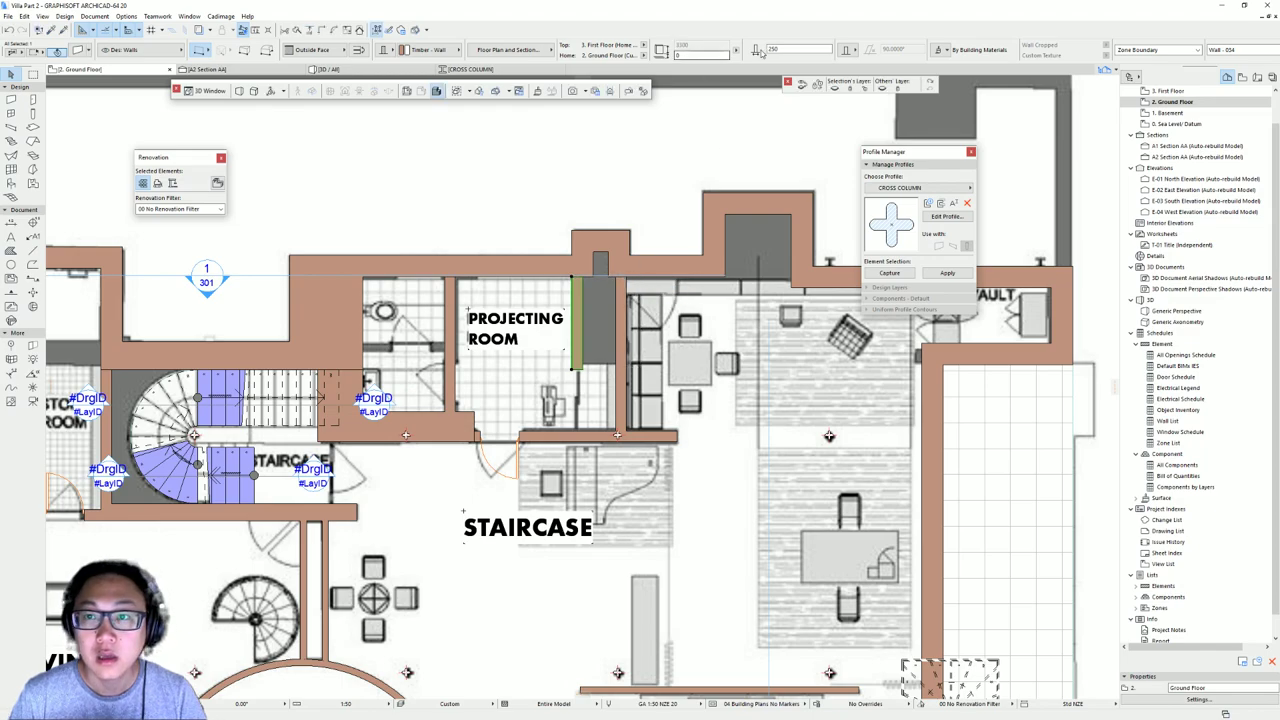
pyautogui.write('1200')
pyautogui.press('Return')
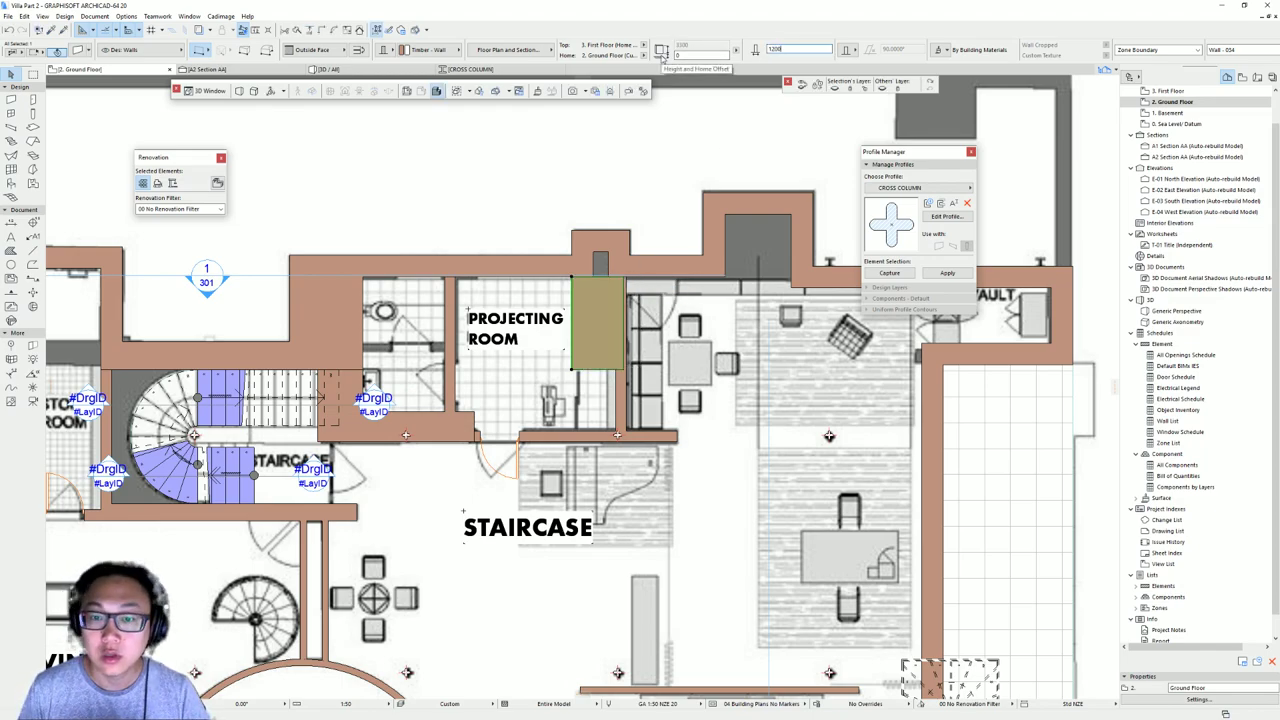
pyautogui.press('Escape')
pyautogui.click(620, 332)
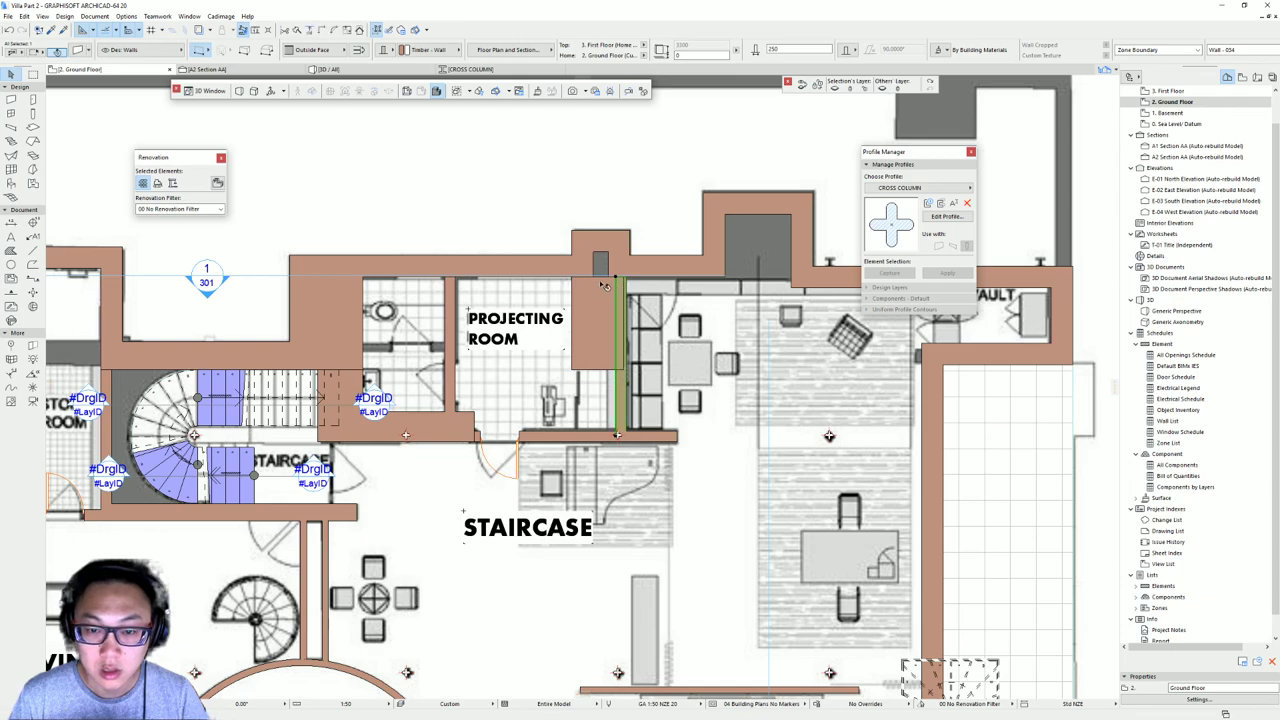
pyautogui.press('Escape')
pyautogui.click(592, 286)
pyautogui.hotkey('ctrl', 'd')
pyautogui.click(572, 276)
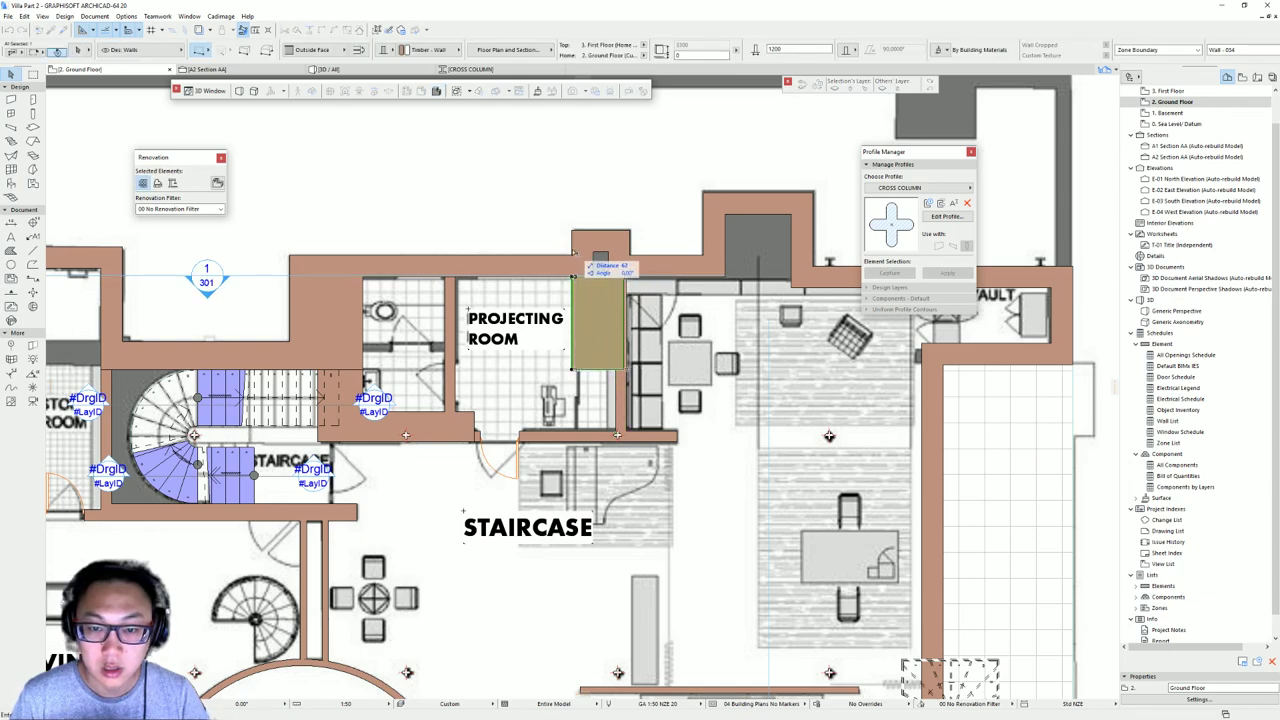
pyautogui.click(573, 252)
pyautogui.press('Escape')
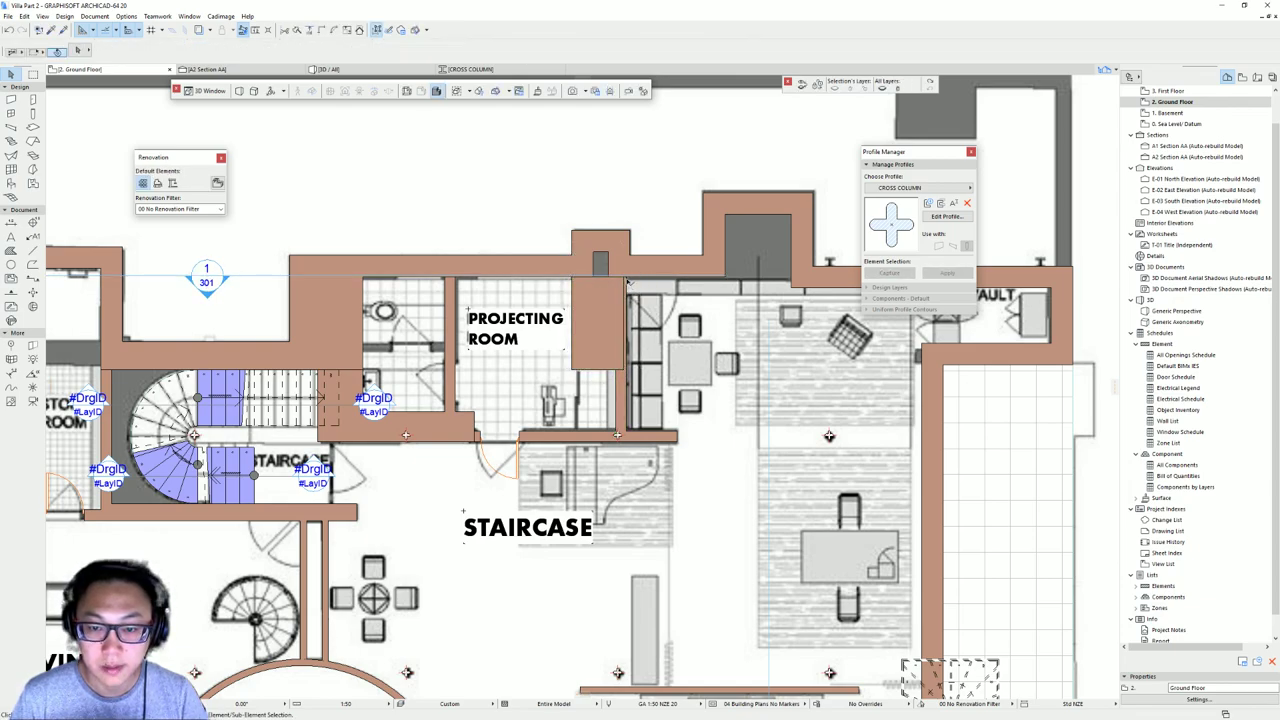
# - Move the projecting room's far side wall and the thick pier wall outward to line up with the exterior projection's outer edge
pyautogui.click(628, 283)
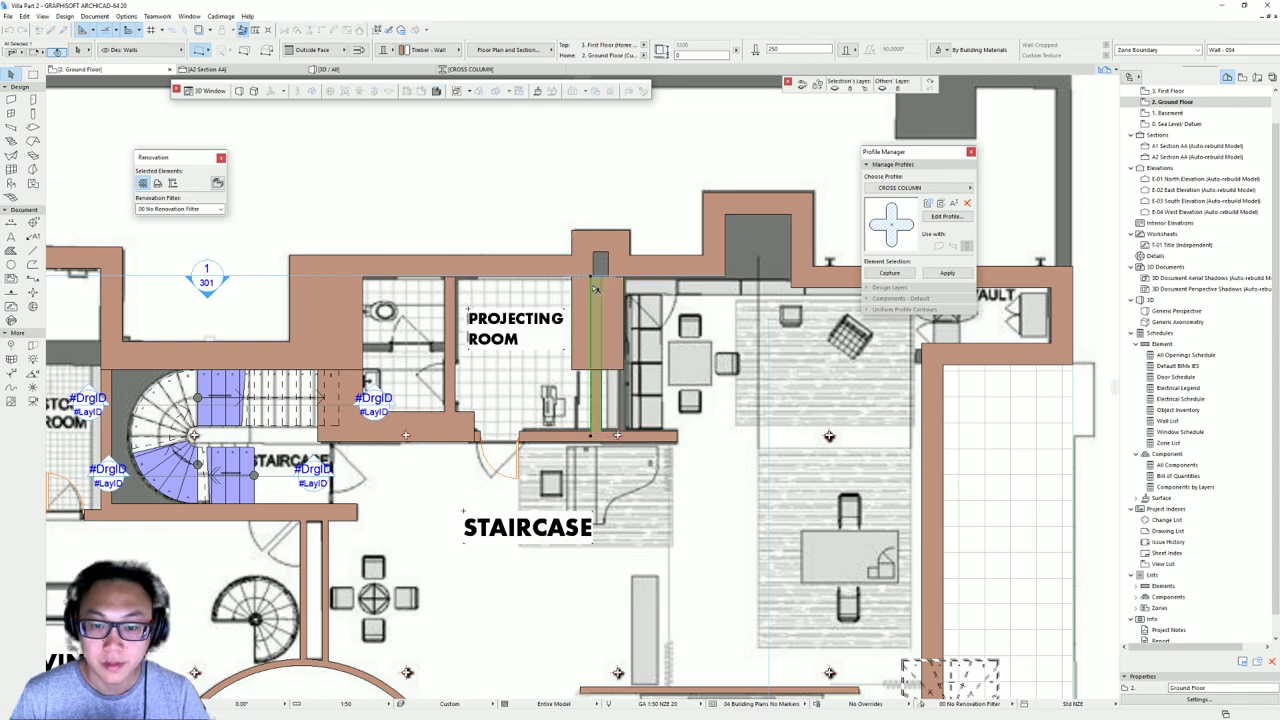
pyautogui.click(615, 335)
pyautogui.hotkey('ctrl', 'd')
pyautogui.click(622, 437)
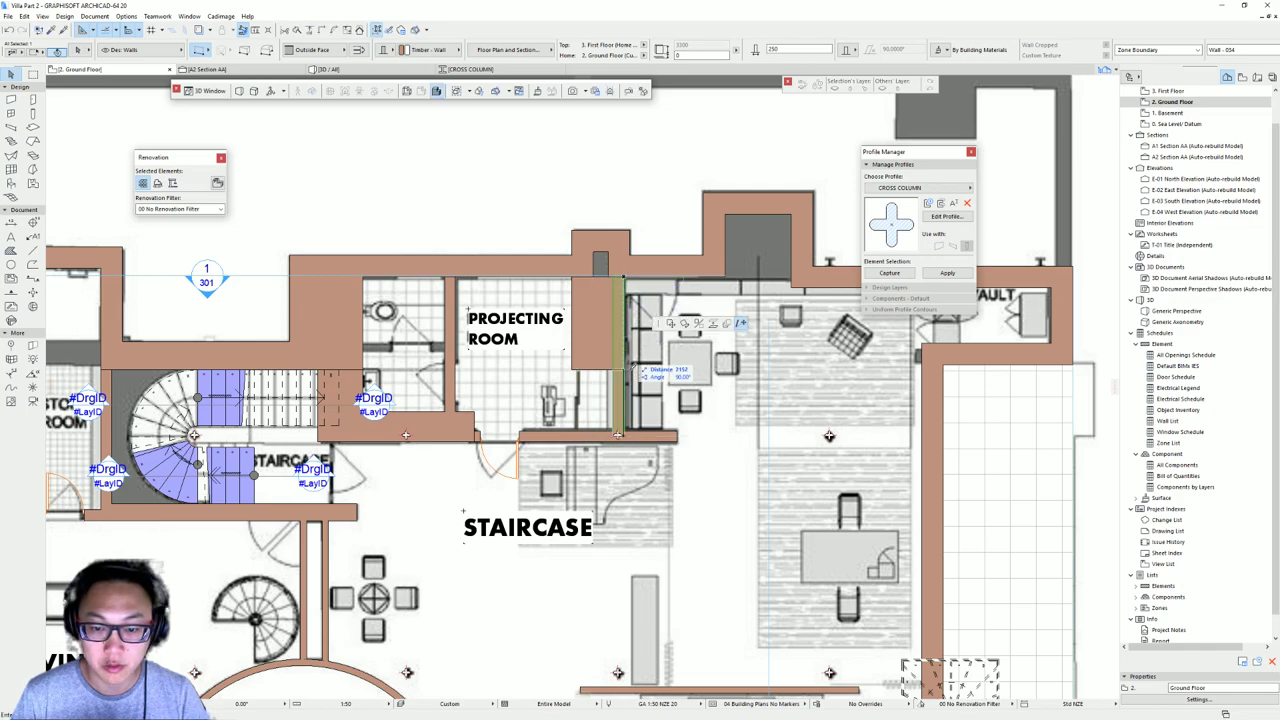
pyautogui.hotkey('ctrl', 'd')
pyautogui.click(624, 369)
pyautogui.keyDown('shift'); pyautogui.click(630, 256); pyautogui.keyUp('shift')
pyautogui.click(633, 259)
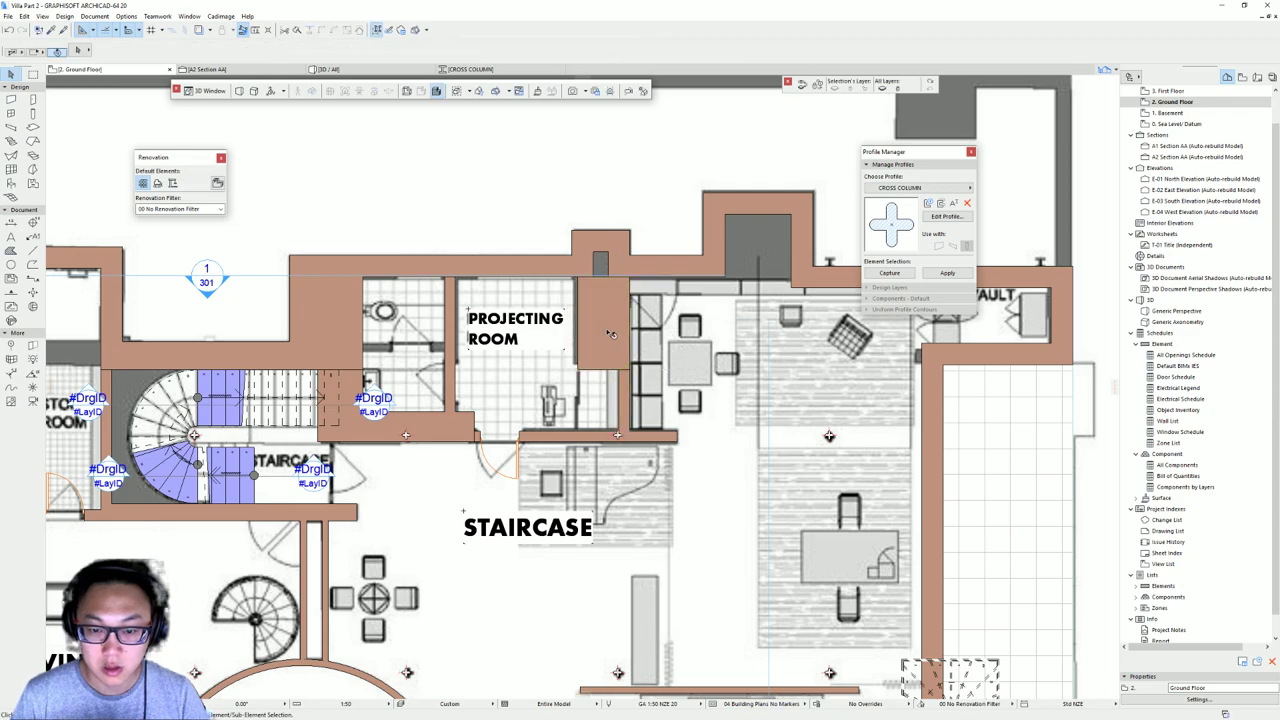
# - Set the pier wall's thickness to 1340 mm and move it 140 mm so both faces align with the exterior wall projection
pyautogui.scroll(-3, 627, 255)
pyautogui.moveTo(627, 255); pyautogui.dragTo(603, 255, button='middle')
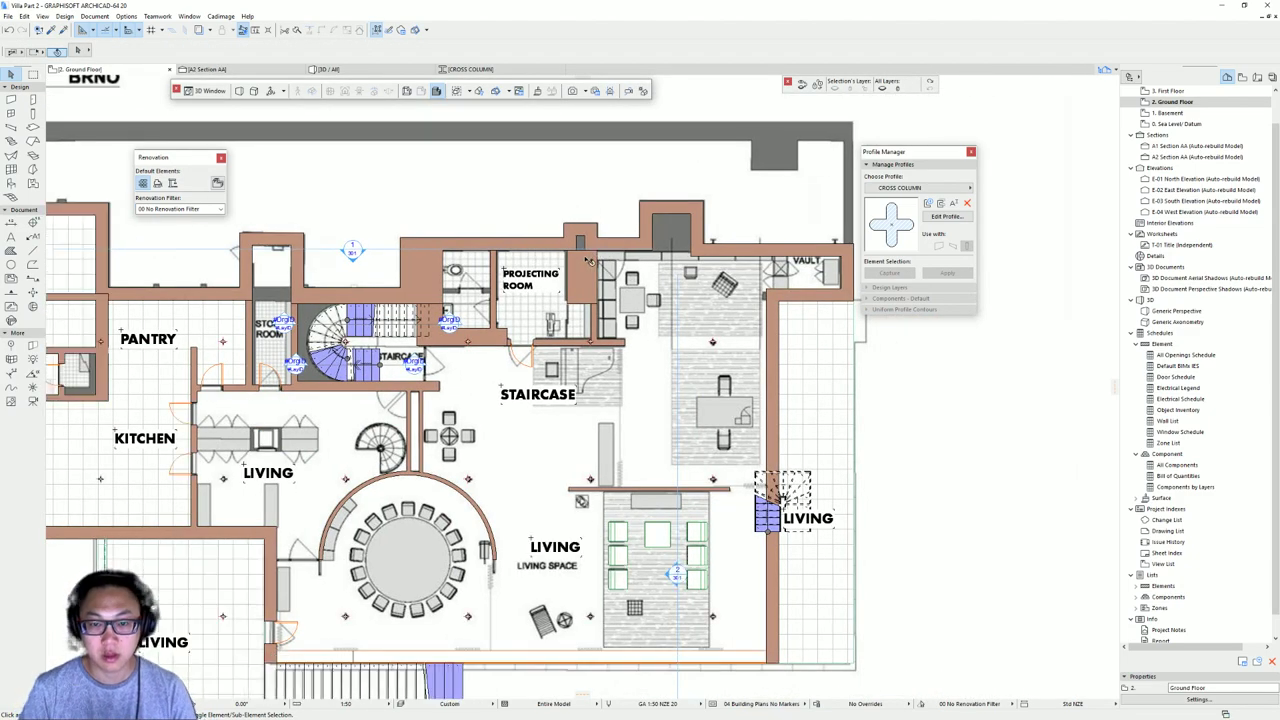
pyautogui.scroll(3, 544, 243)
pyautogui.click(600, 218)
pyautogui.press('Escape')
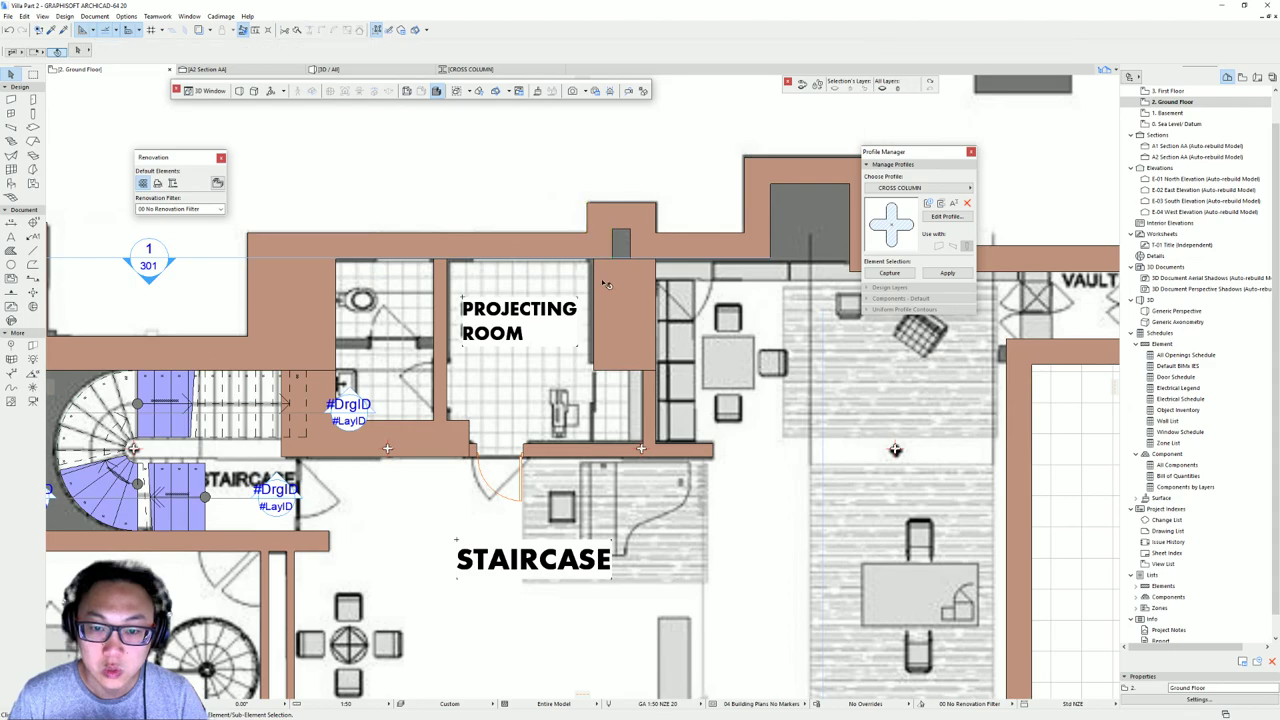
pyautogui.click(599, 278)
pyautogui.click(597, 260)
pyautogui.click(598, 264)
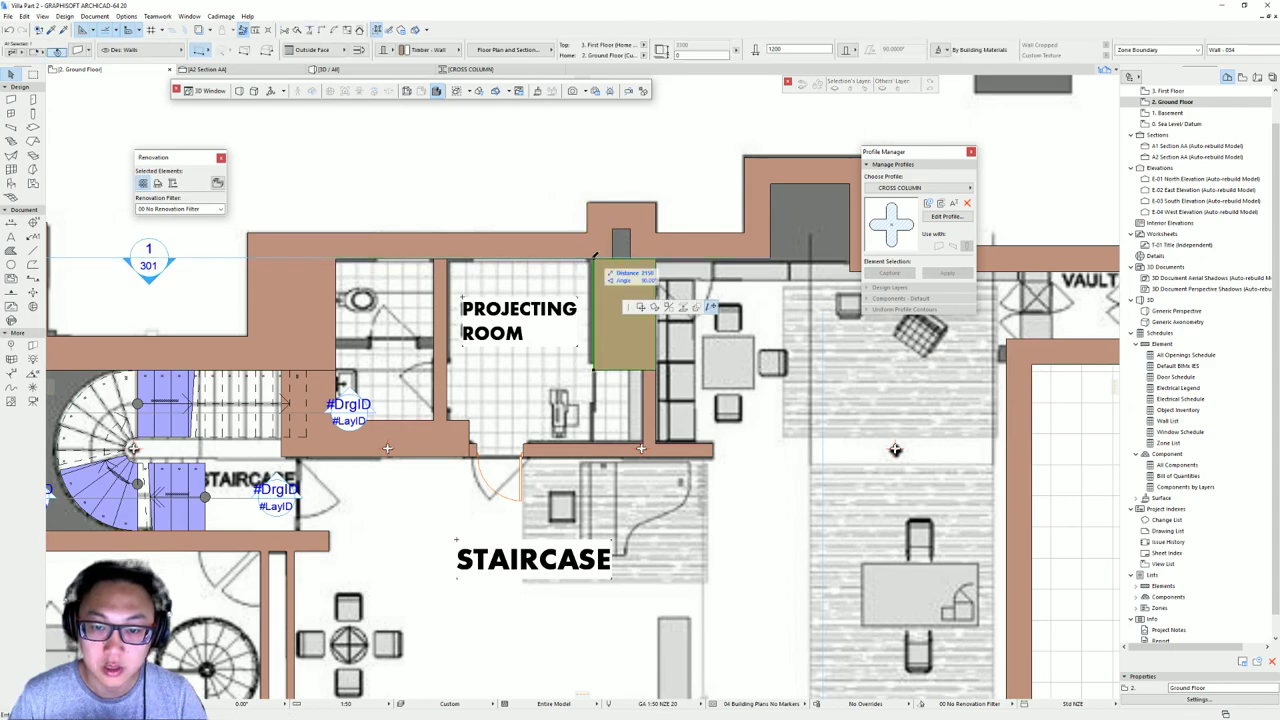
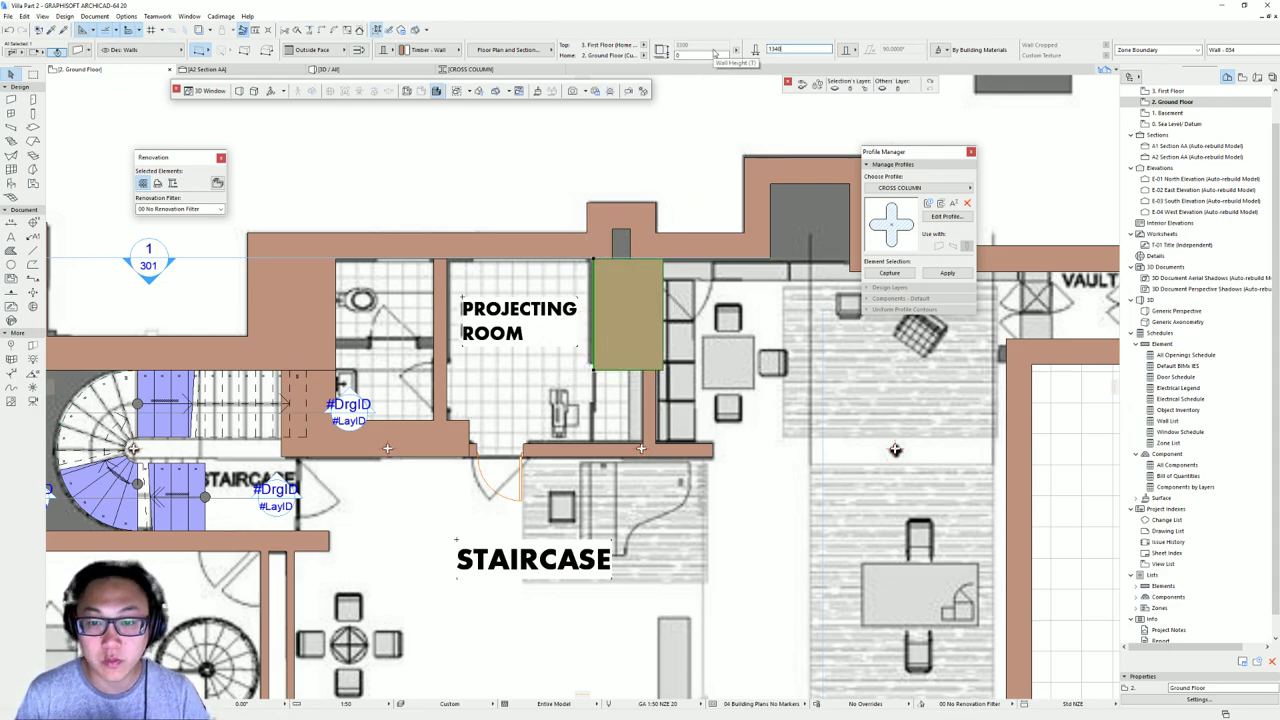
pyautogui.hotkey('ctrl', 'd')
pyautogui.click(593, 258)
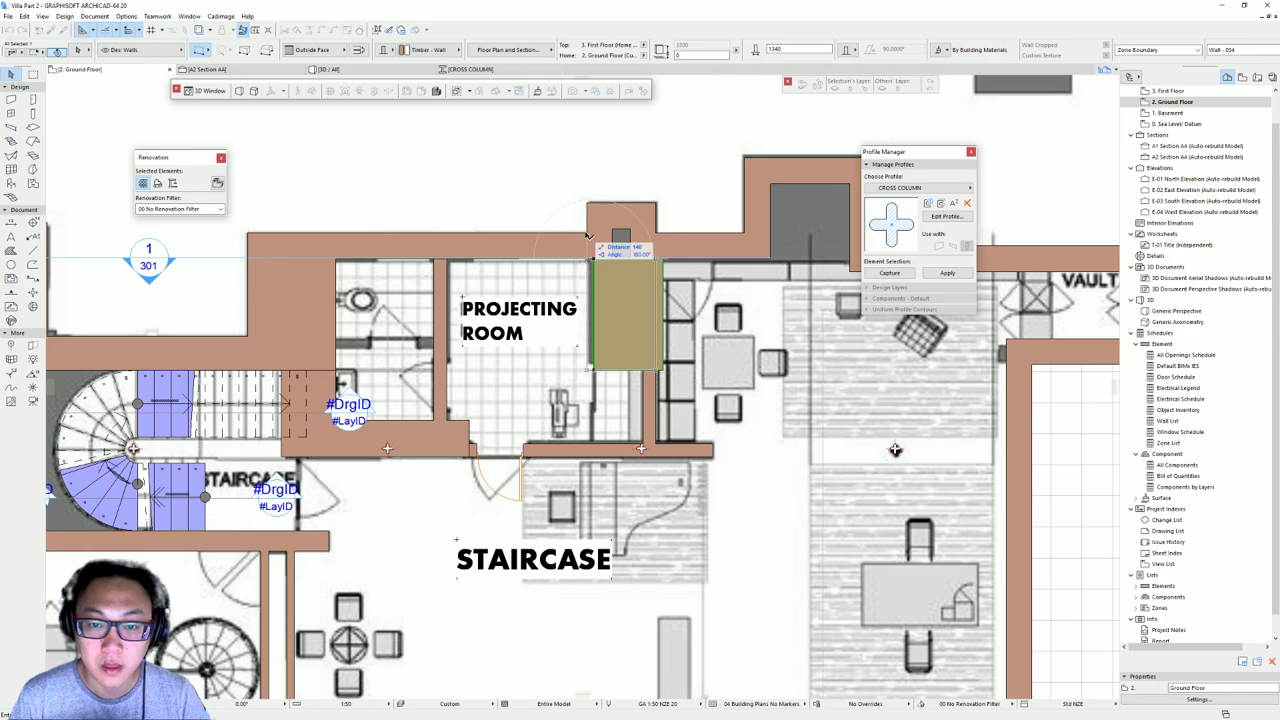
pyautogui.keyDown('shift'); pyautogui.click(587, 234); pyautogui.keyUp('shift')
pyautogui.press('Escape')
# - Draw a 250 mm partition wall across the bathroom and move it onto the partition shown in the underlay
pyautogui.scroll(-5, 693, 313)
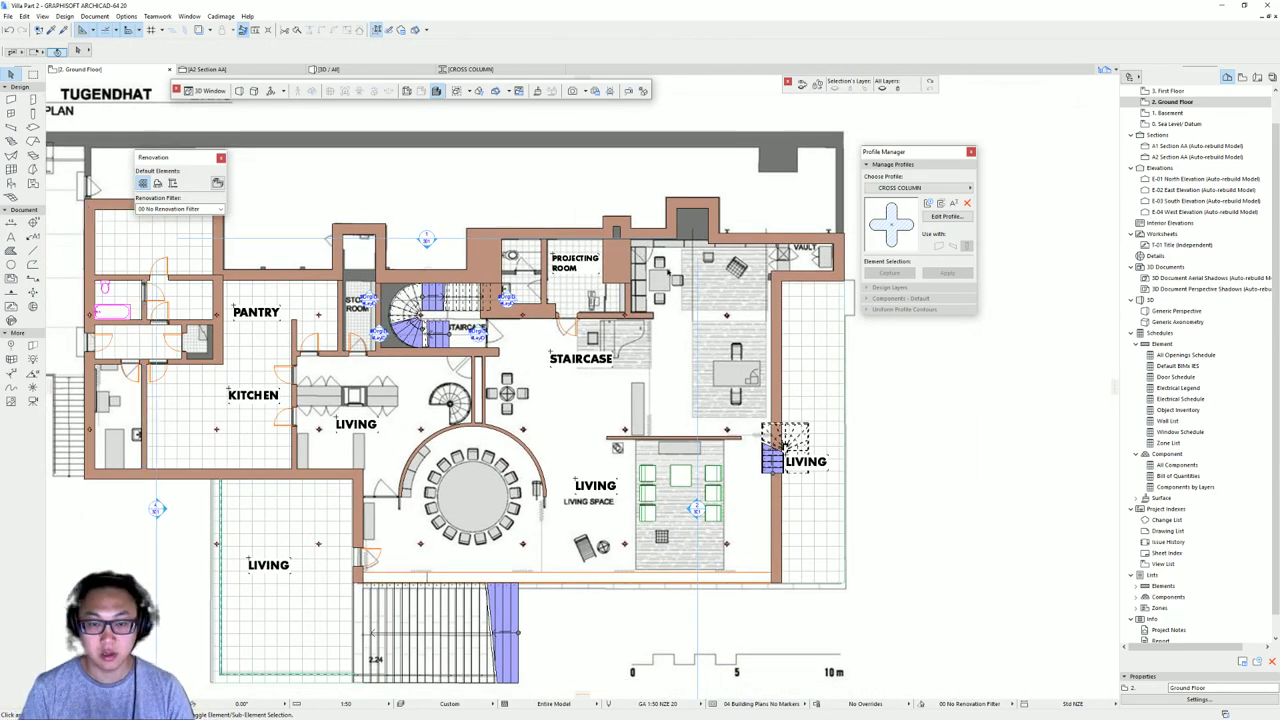
pyautogui.scroll(-2, 683, 273)
pyautogui.scroll(4, 570, 262)
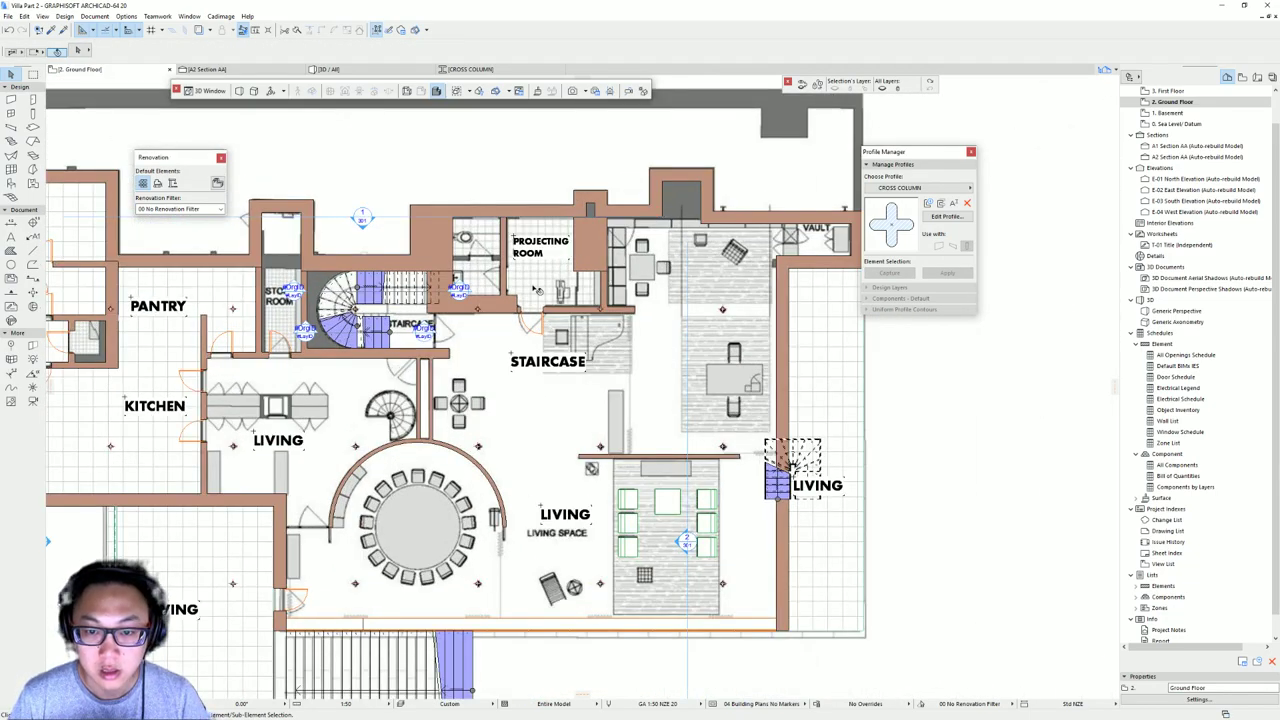
pyautogui.scroll(-2, 537, 289)
pyautogui.scroll(4, 510, 315)
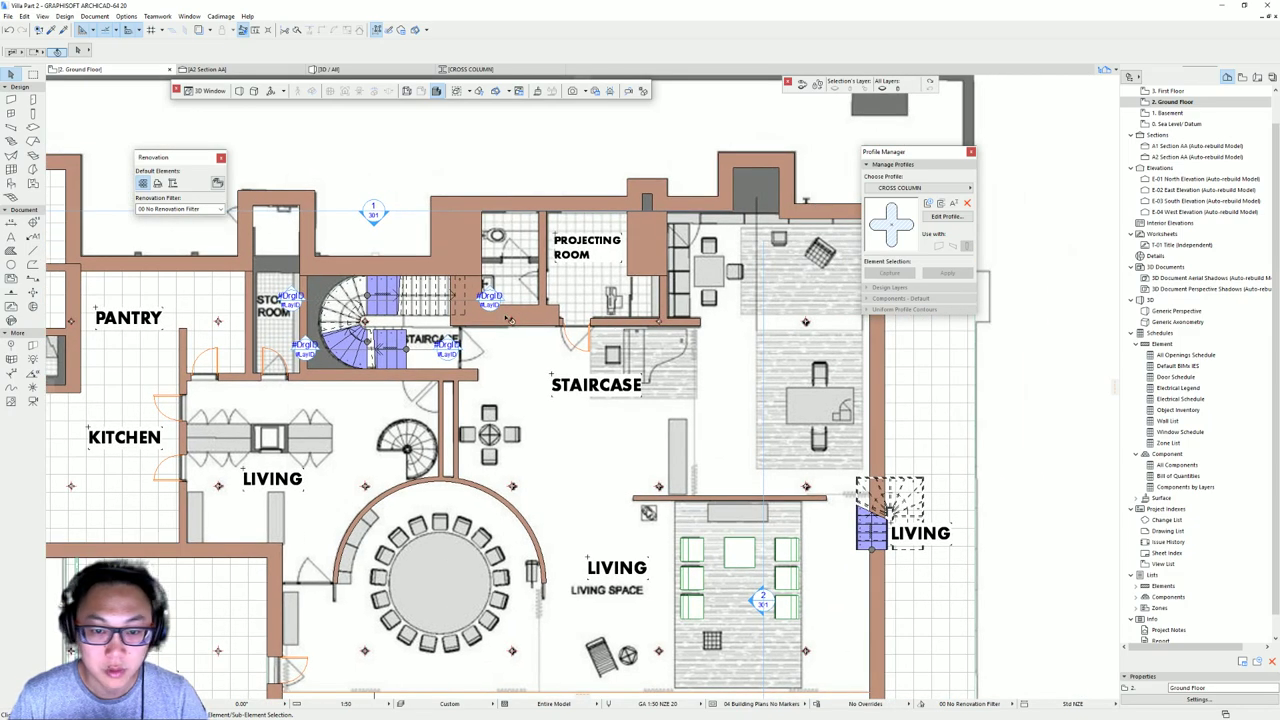
pyautogui.keyDown('alt'); pyautogui.click(541, 265); pyautogui.keyUp('alt')
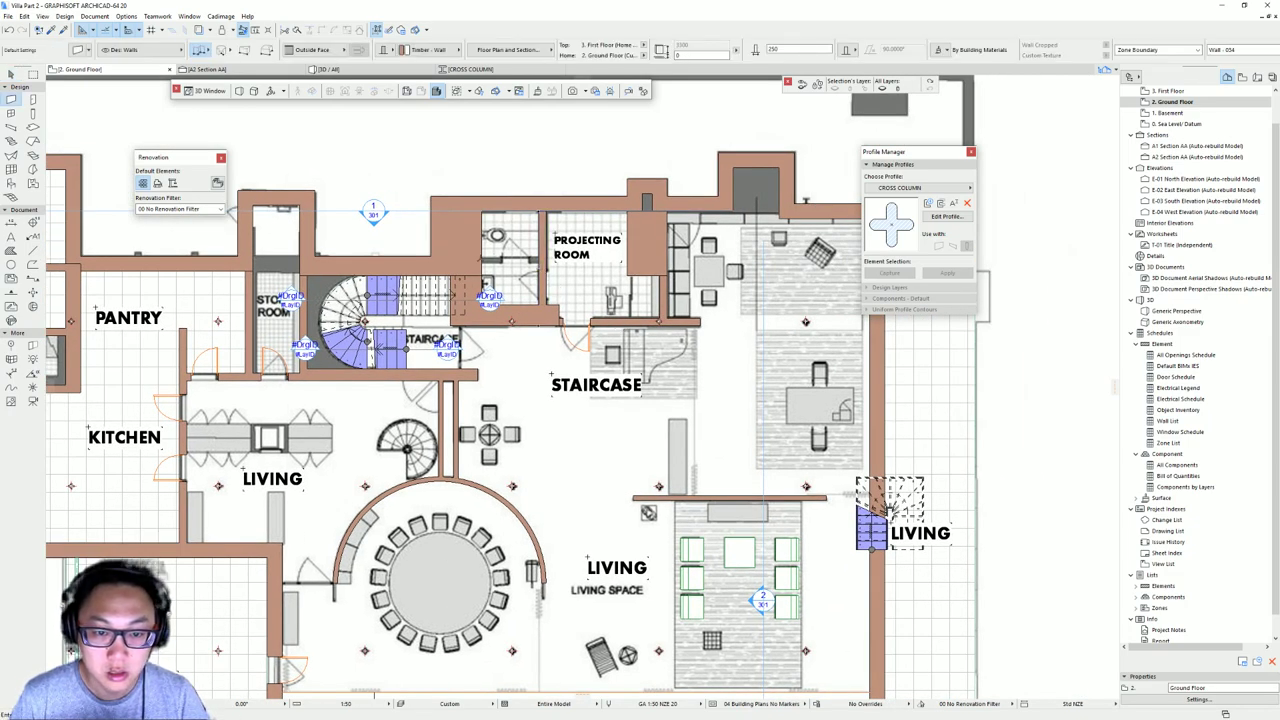
pyautogui.click(527, 304)
pyautogui.click(541, 261)
pyautogui.press('Escape')
pyautogui.click(534, 261)
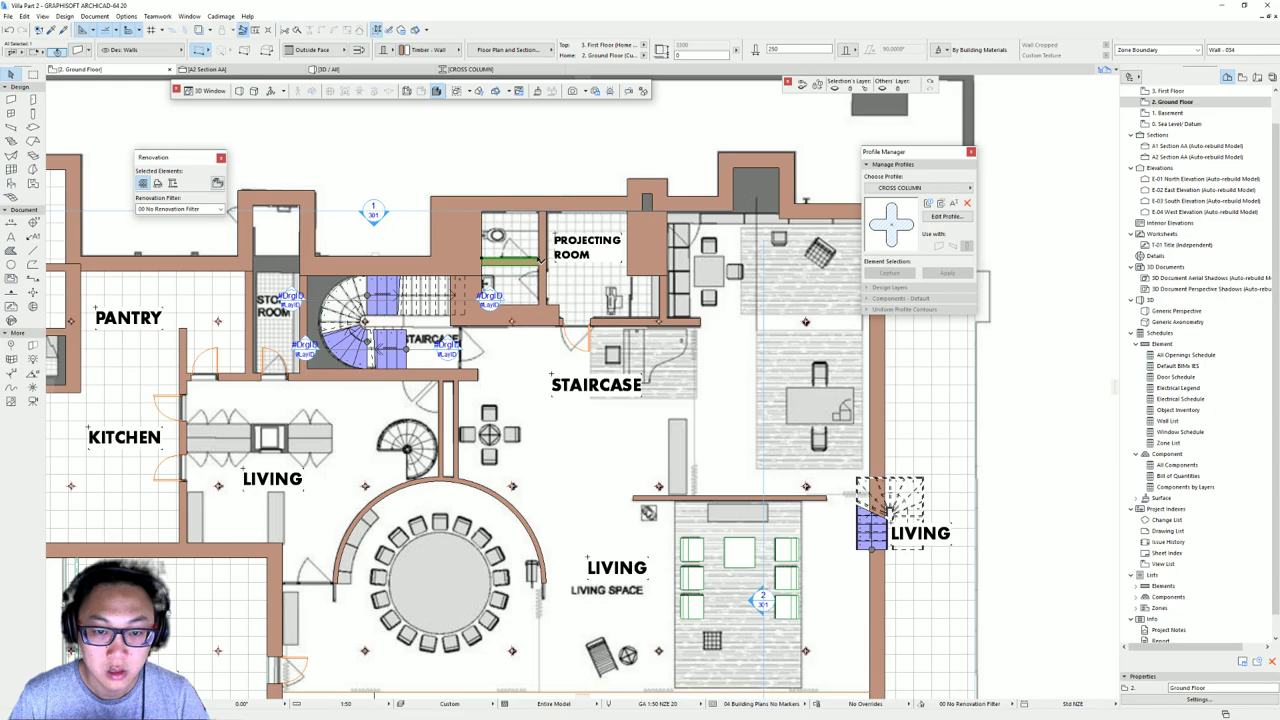
pyautogui.hotkey('ctrl', 'd')
pyautogui.click(541, 260)
pyautogui.click(433, 258)
pyautogui.press('Escape')
# - Extend the pantry's rear exterior wall across the store room to the wall on its staircase side
pyautogui.moveTo(277, 272); pyautogui.dragTo(538, 260, button='middle')
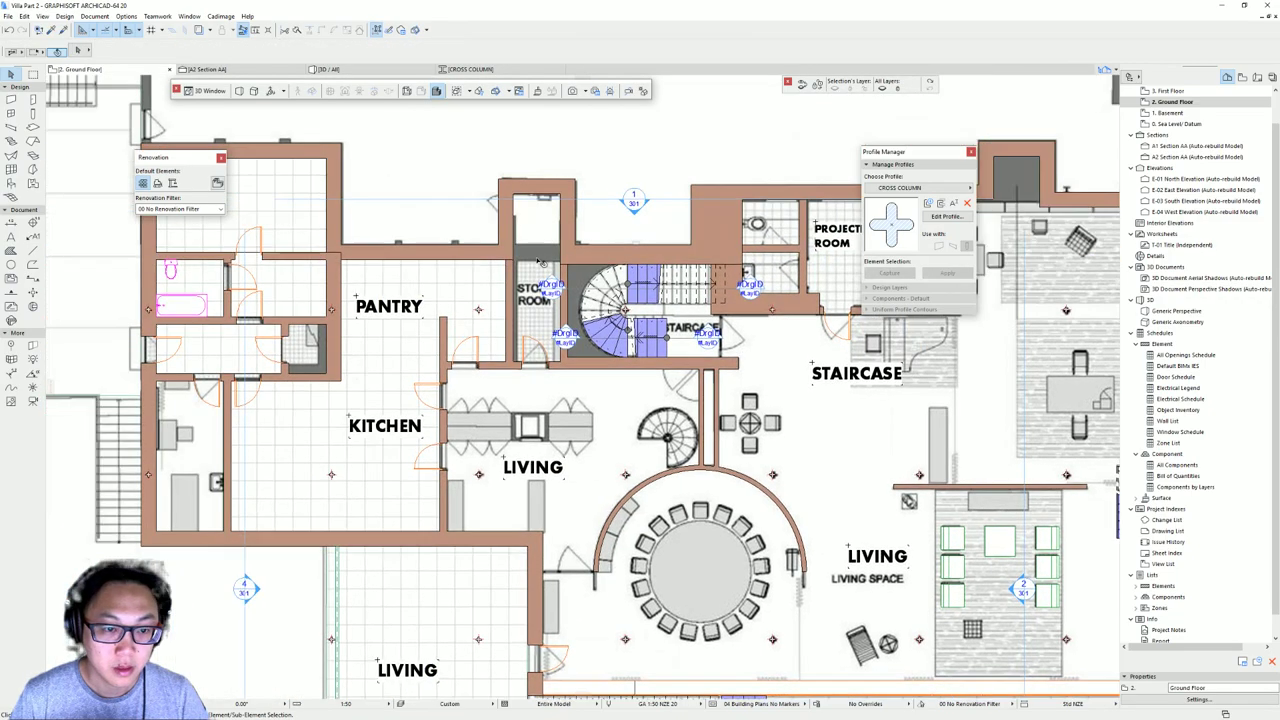
pyautogui.scroll(5, 590, 254)
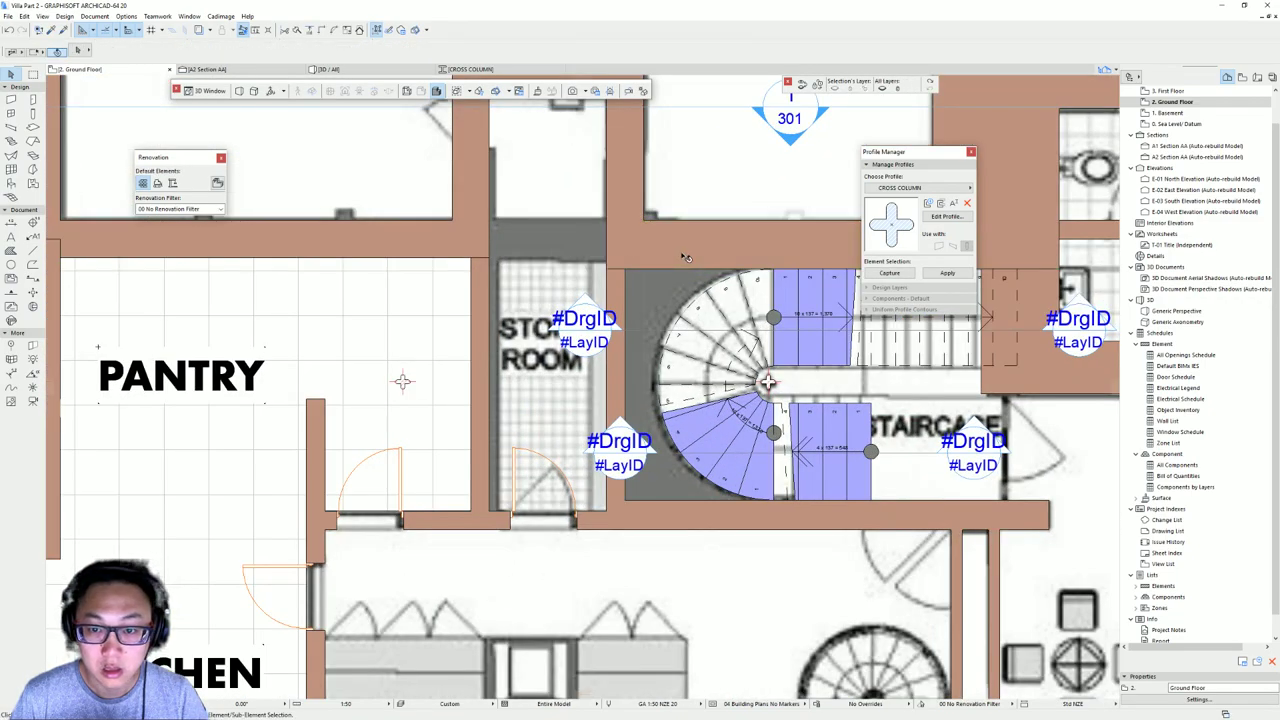
pyautogui.scroll(-3, 667, 257)
pyautogui.click(451, 255)
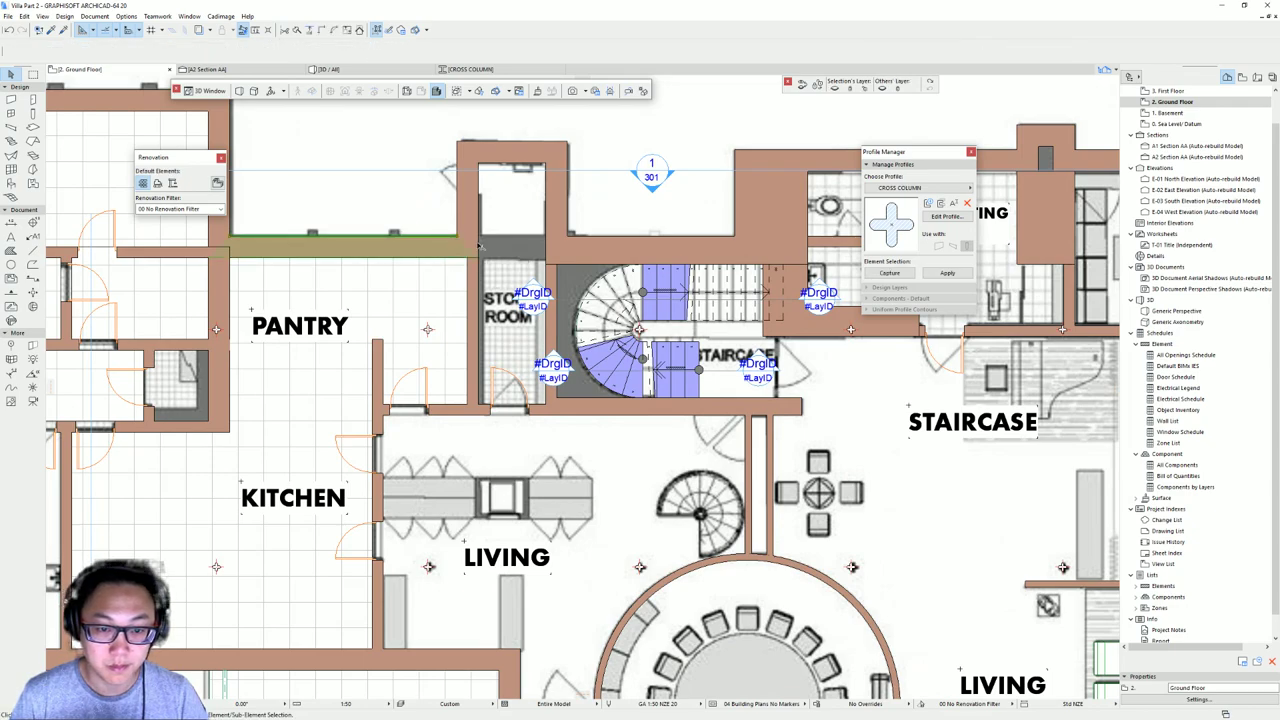
pyautogui.click(462, 240)
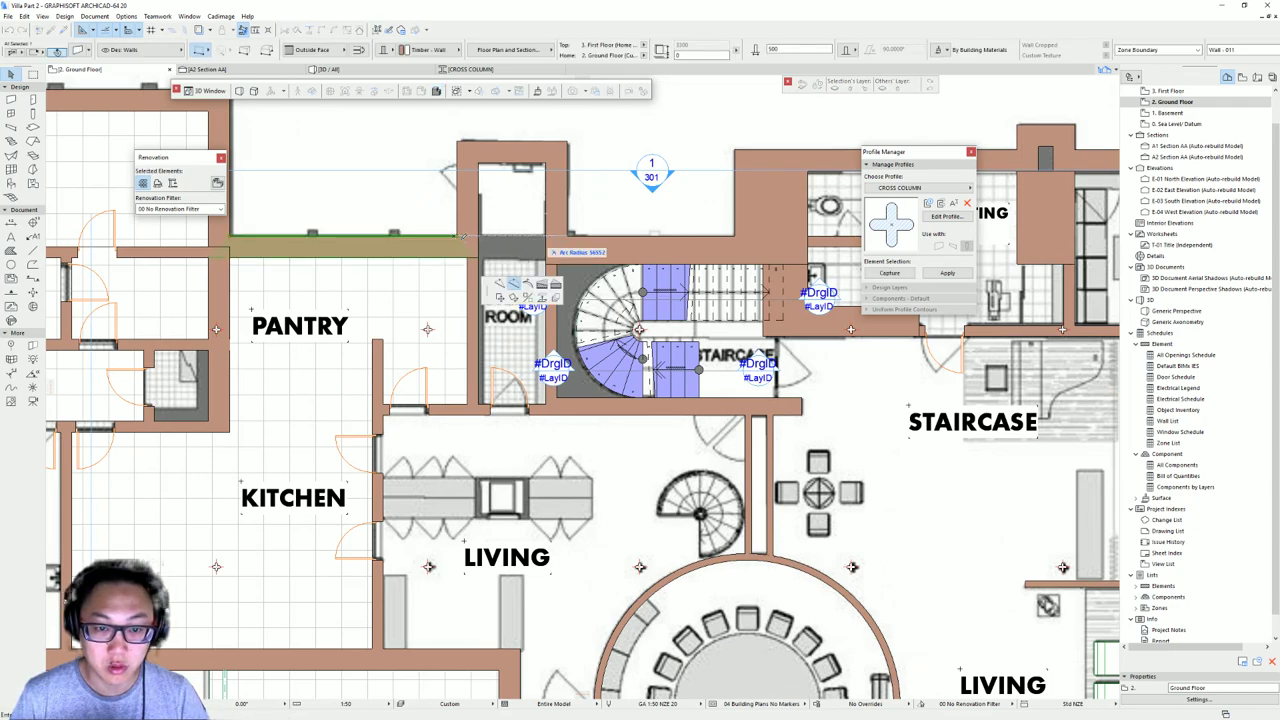
pyautogui.press('Escape')
pyautogui.press('Escape')
pyautogui.click(461, 238)
pyautogui.click(462, 237)
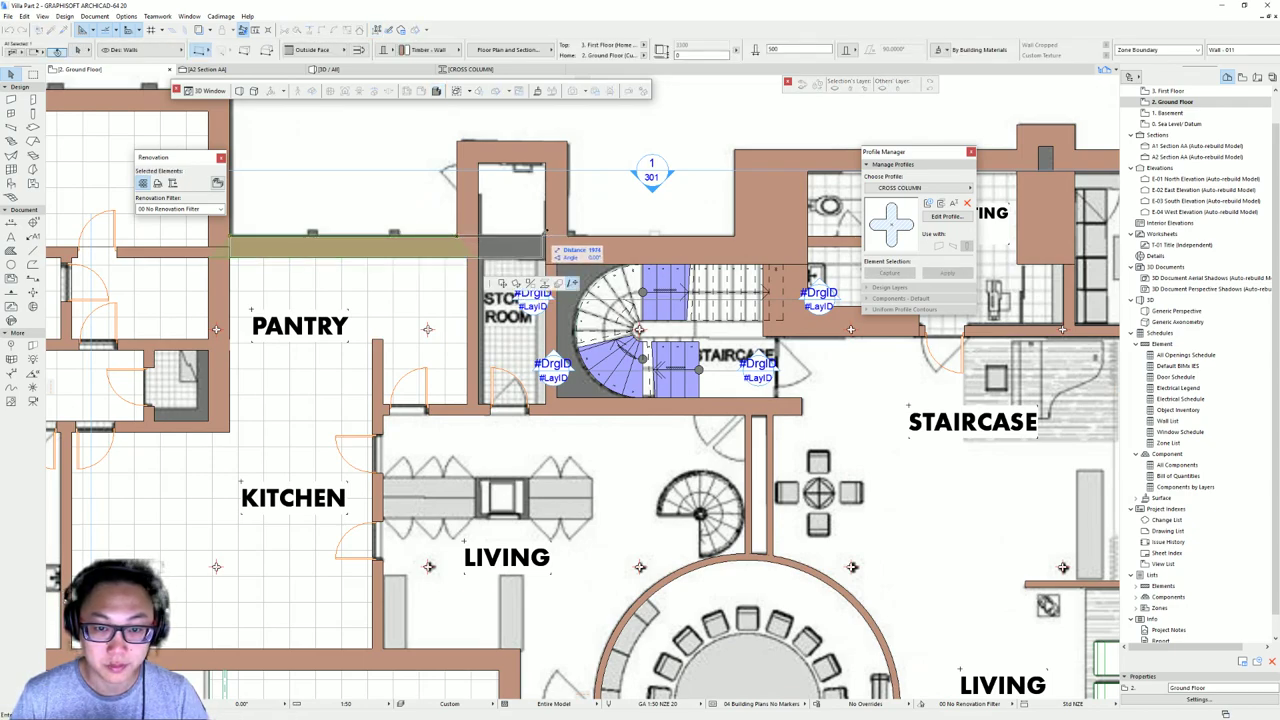
pyautogui.click(546, 233)
pyautogui.press('Escape')
# - Review the whole ground floor plan and inspect the ground floor walls in the 3D view
pyautogui.scroll(-5, 620, 257)
pyautogui.moveTo(579, 234); pyautogui.dragTo(517, 212, button='middle')
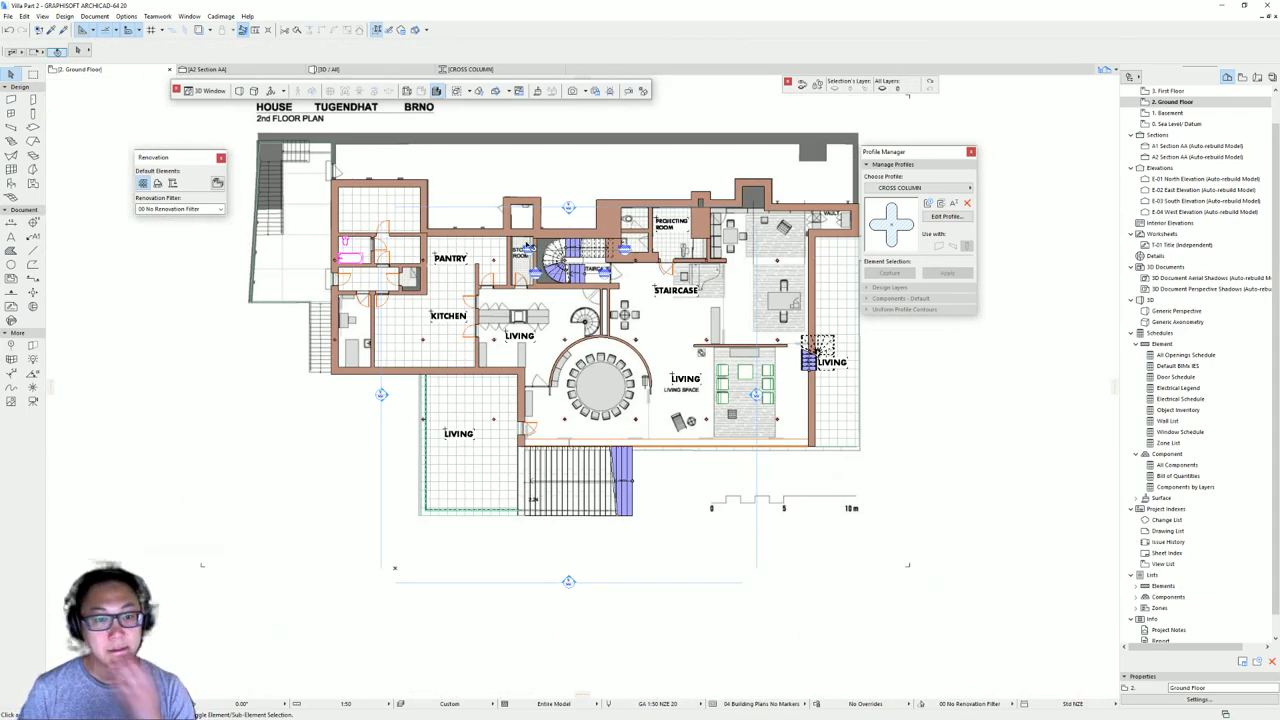
pyautogui.moveTo(730, 277); pyautogui.dragTo(626, 280, button='middle')
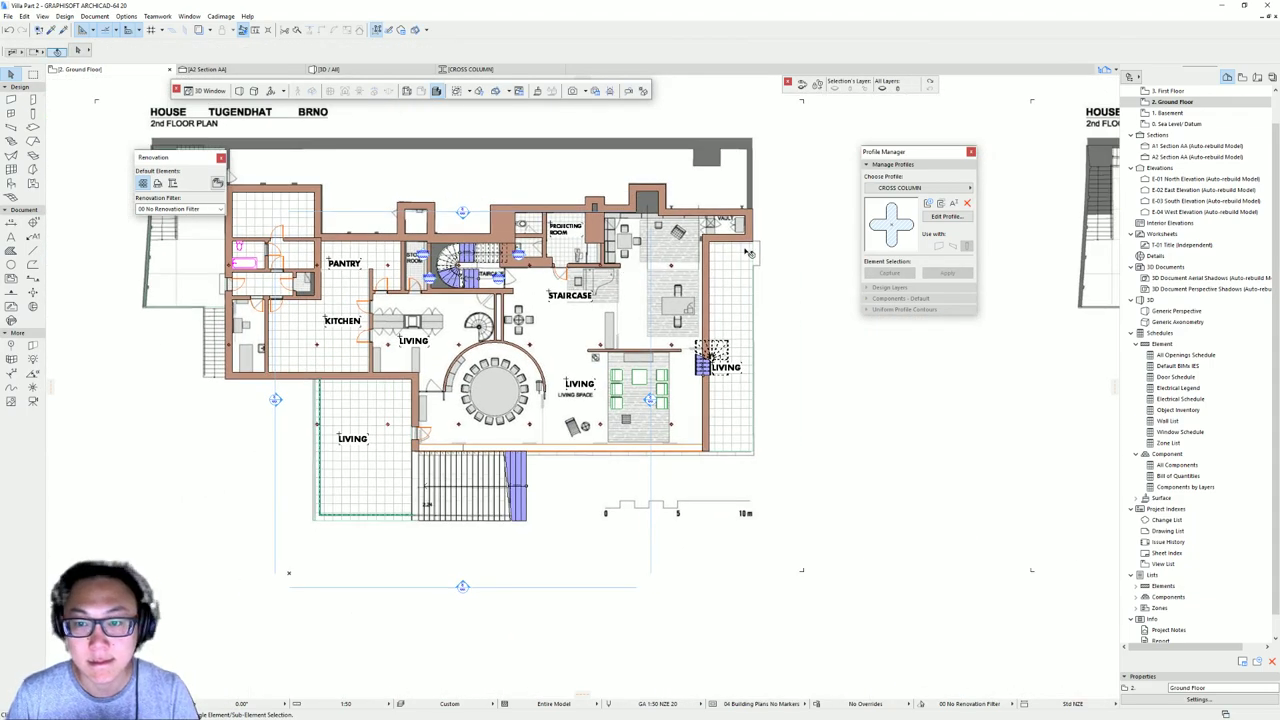
pyautogui.scroll(1, 674, 212)
pyautogui.moveTo(672, 214); pyautogui.dragTo(646, 262, button='middle')
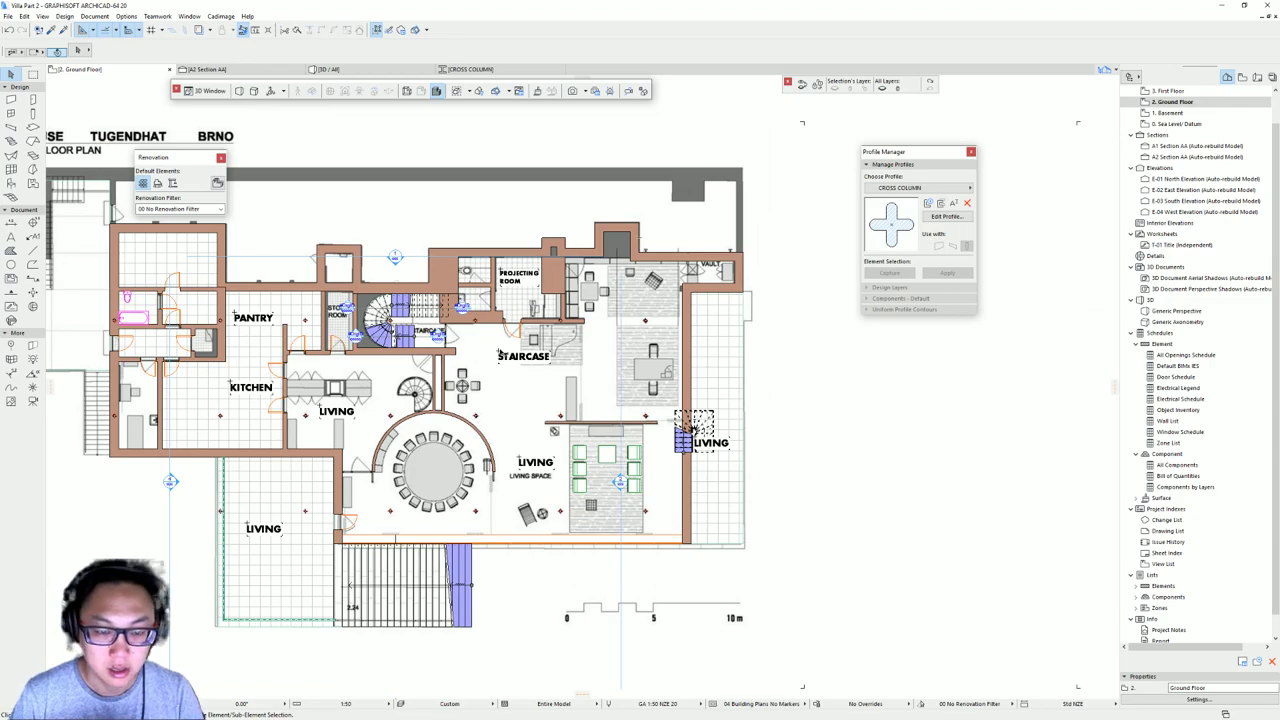
pyautogui.press('F3')
pyautogui.scroll(-2, 640, 344)
pyautogui.keyDown('shift'); pyautogui.moveTo(552, 354); pyautogui.dragTo(634, 334, button='middle'); pyautogui.keyUp('shift')
pyautogui.scroll(-3, 631, 338)
pyautogui.moveTo(487, 333); pyautogui.dragTo(594, 358)
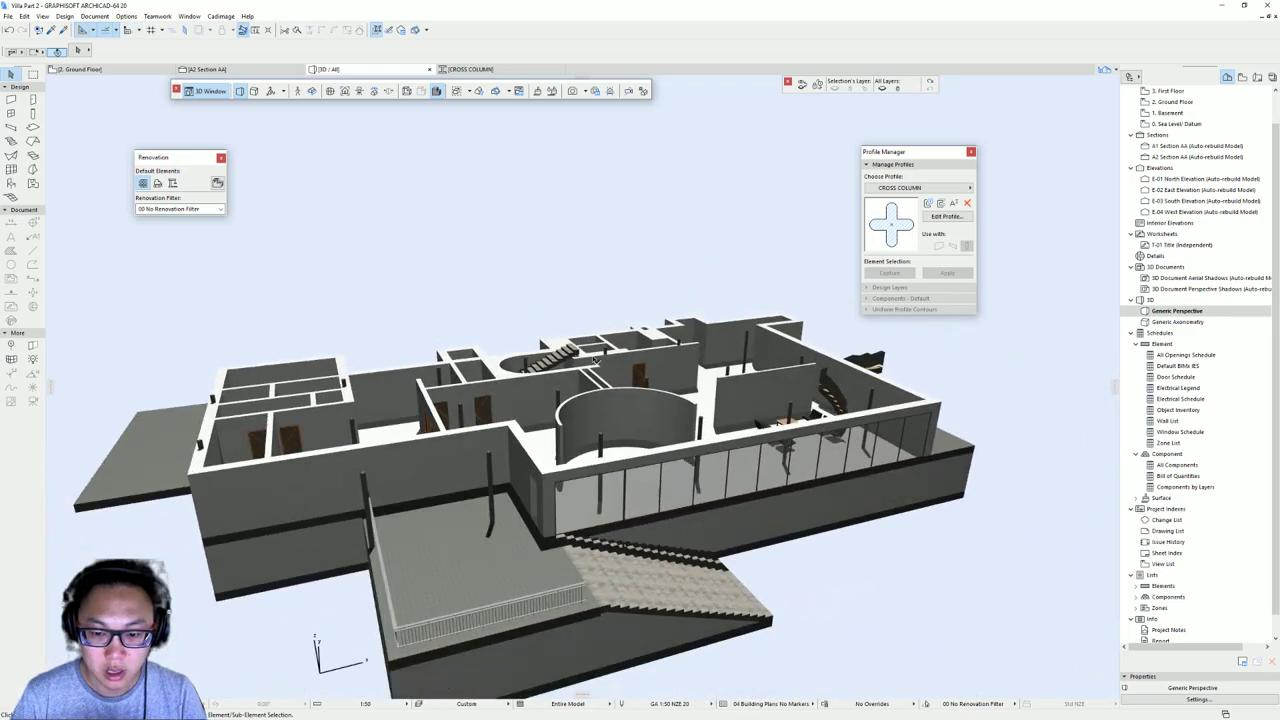
pyautogui.keyDown('shift'); pyautogui.moveTo(702, 309); pyautogui.dragTo(574, 346, button='middle'); pyautogui.keyUp('shift')
pyautogui.moveTo(575, 345); pyautogui.dragTo(542, 333)
# - Include the first floor in the 3D view's displayed storeys and examine the model around the curved stair wall
pyautogui.hotkey('ctrl', 'shift', 'F5')
pyautogui.click(665, 154)
pyautogui.click(677, 170)
pyautogui.press('Return')
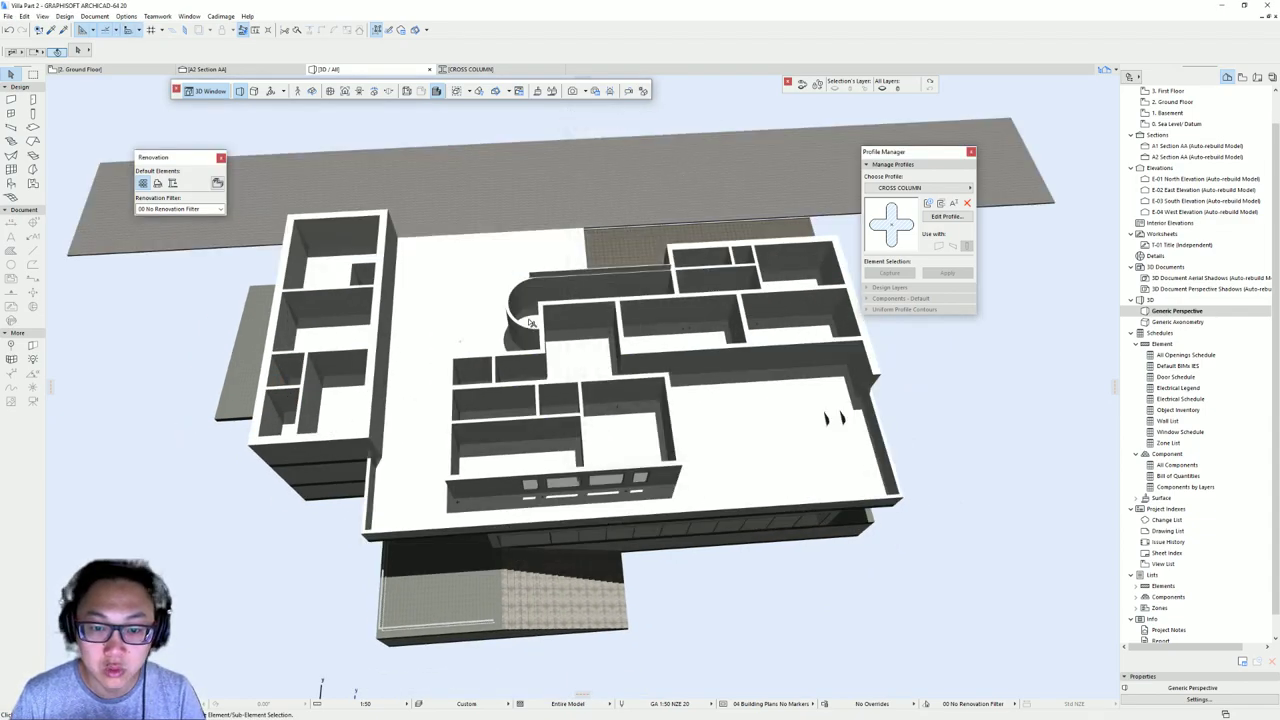
pyautogui.scroll(5, 604, 334)
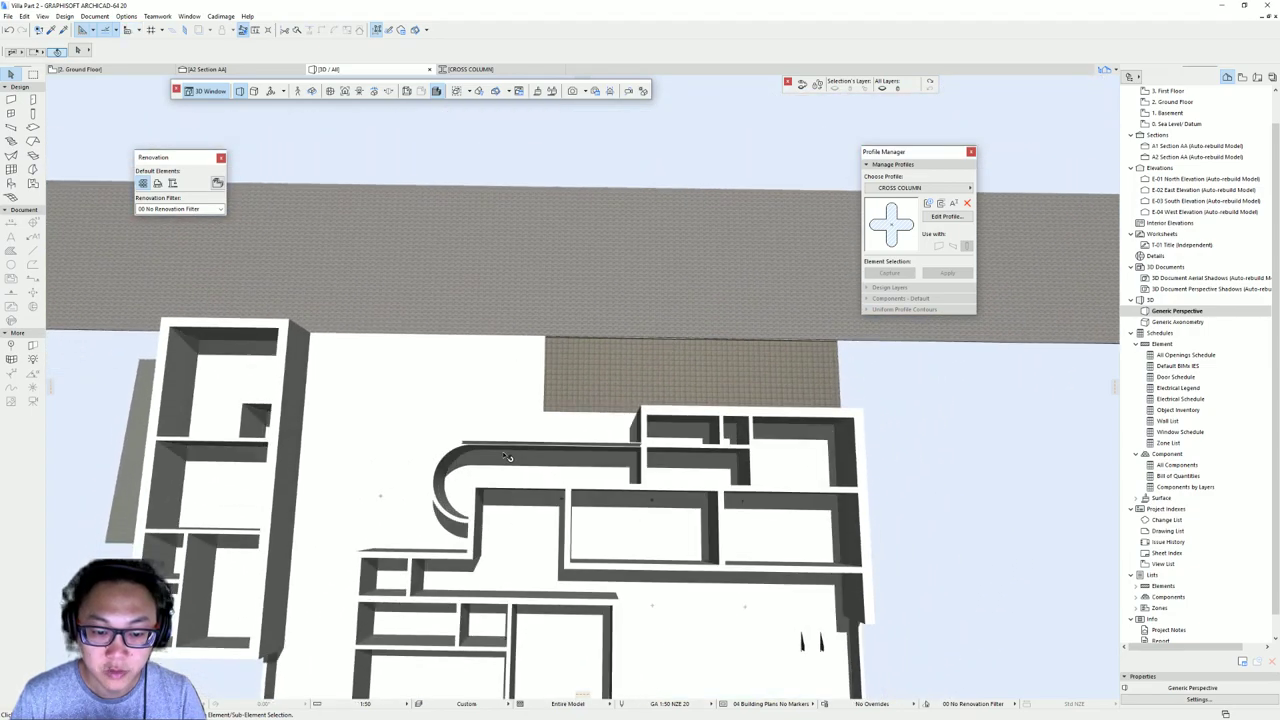
# - Compare the staircase area between the First Floor and Ground Floor plans
pyautogui.doubleClick(1193, 103)
pyautogui.doubleClick(1199, 92)
pyautogui.scroll(4, 443, 318)
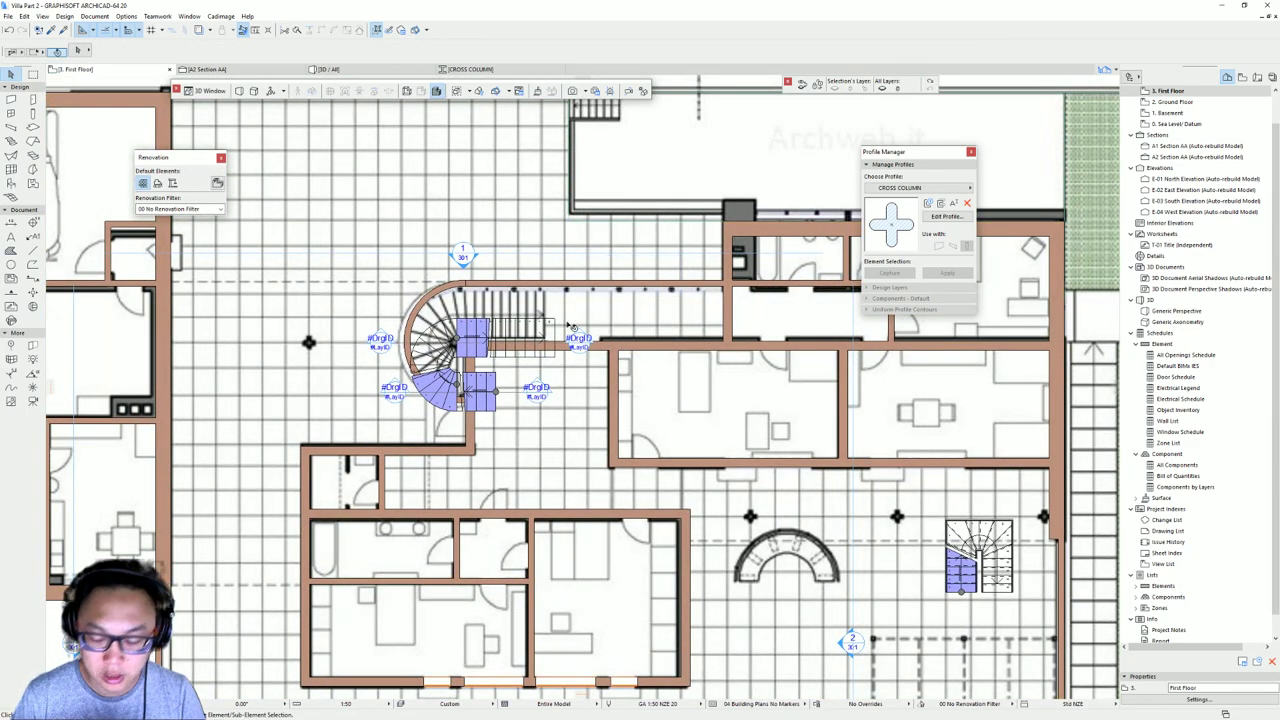
pyautogui.hotkey('ctrl', 'Down')
pyautogui.hotkey('ctrl', 'Up')
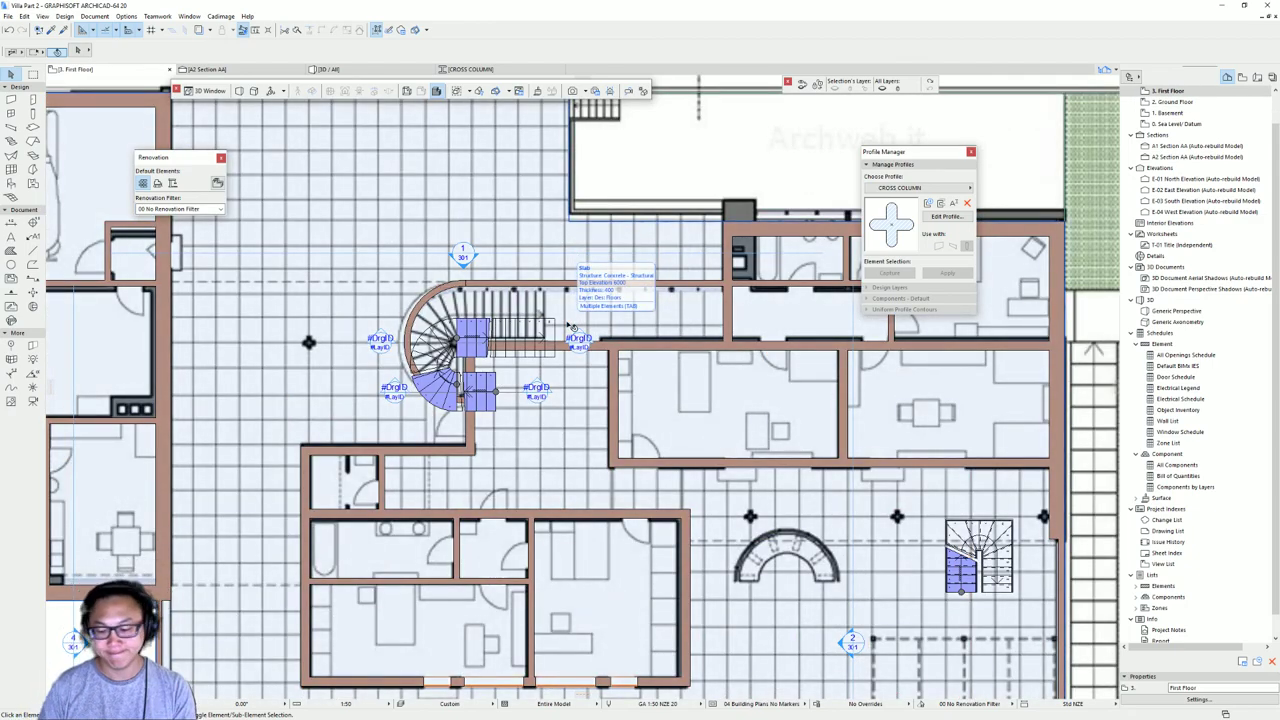
pyautogui.hotkey('ctrl', 'Down')
pyautogui.scroll(-3, 556, 320)
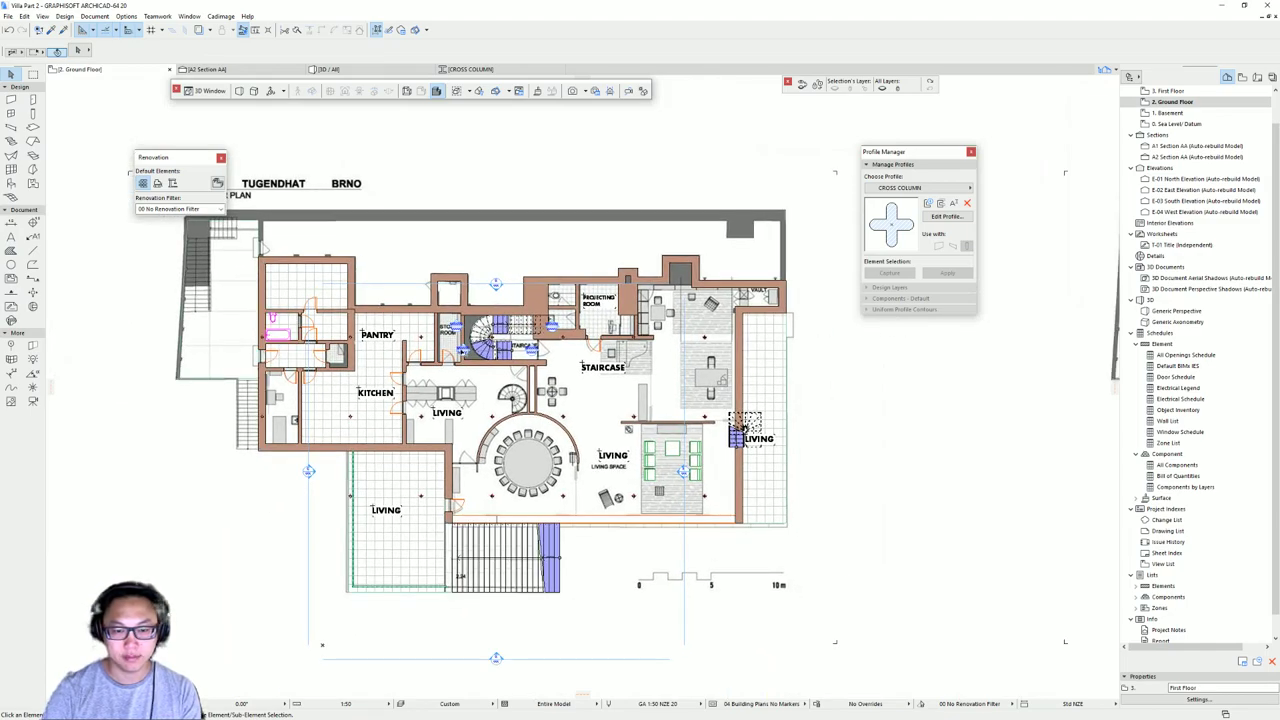
pyautogui.hotkey('ctrl', 'Up')
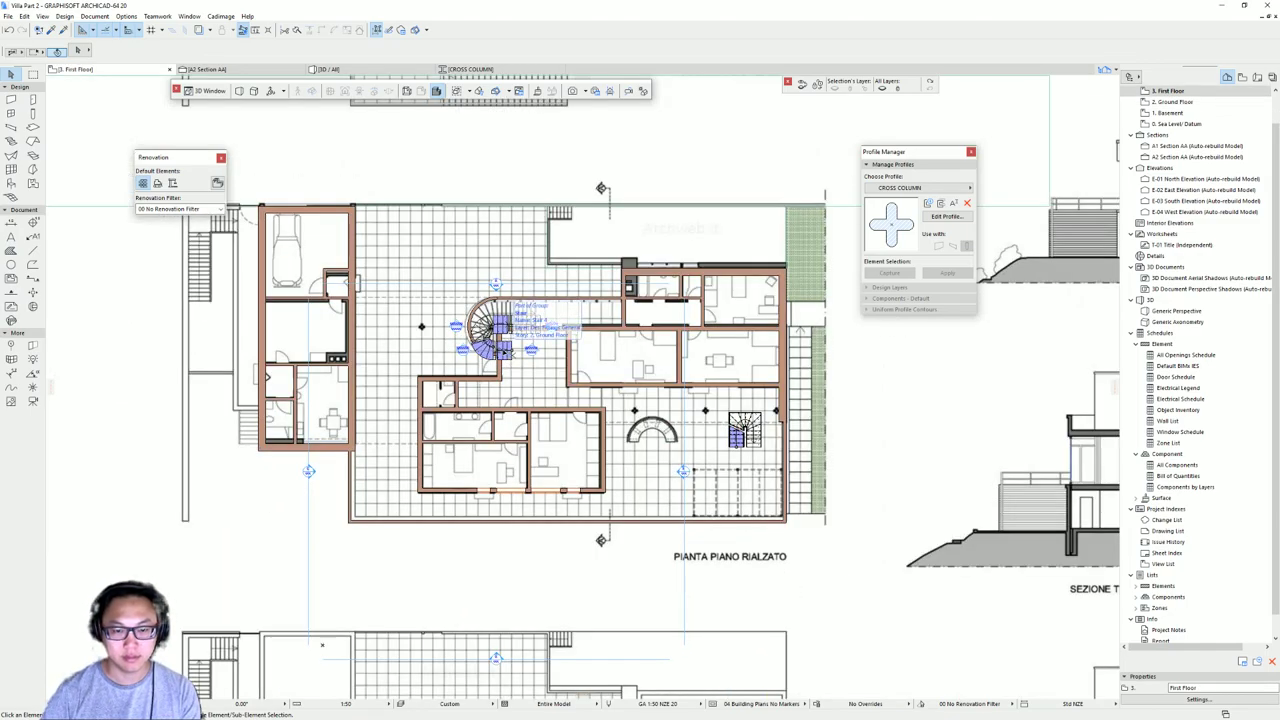
# - Examine the Archweb floor plans, elevations and sections placed around the First Floor plan
pyautogui.scroll(-5, 733, 384)
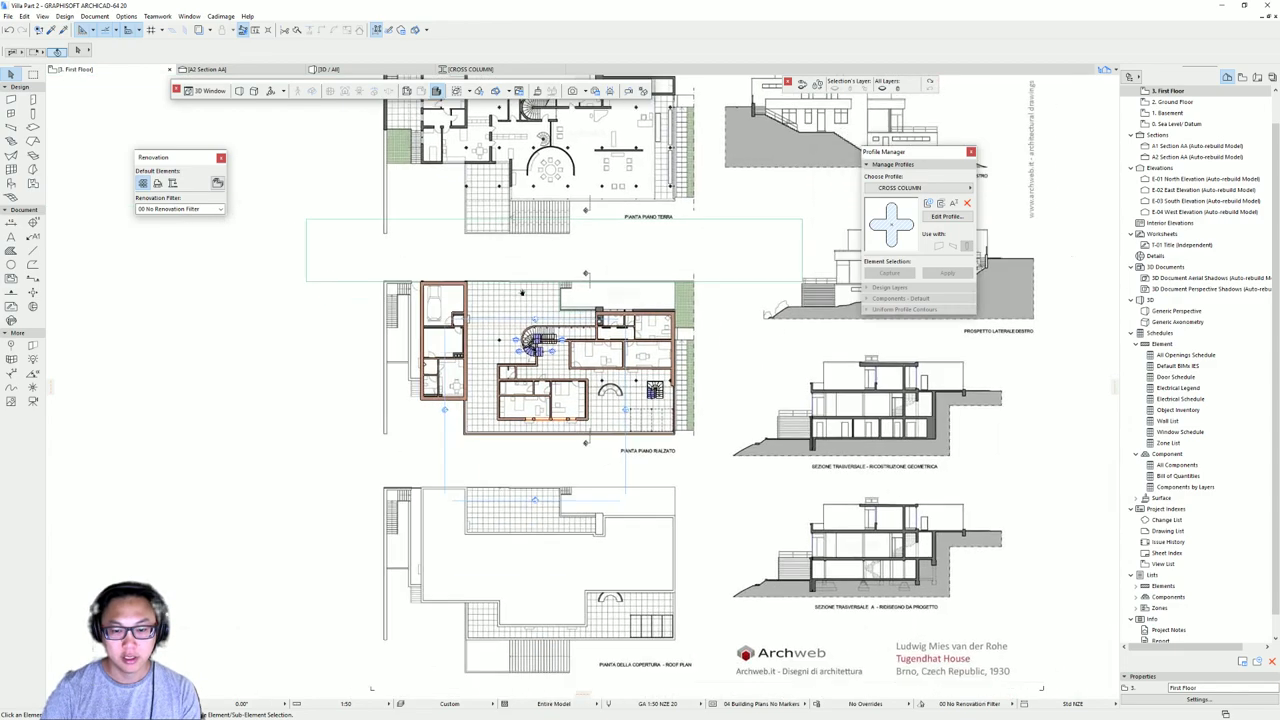
pyautogui.scroll(3, 605, 366)
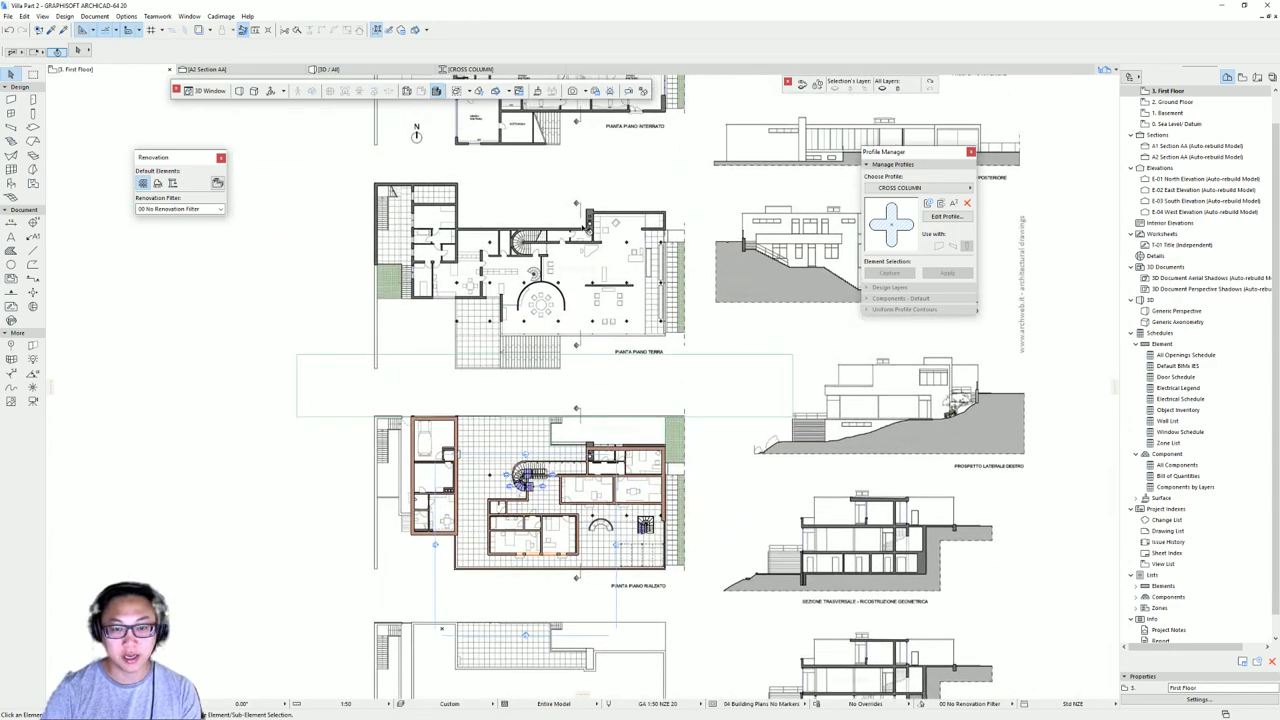
pyautogui.scroll(3, 577, 485)
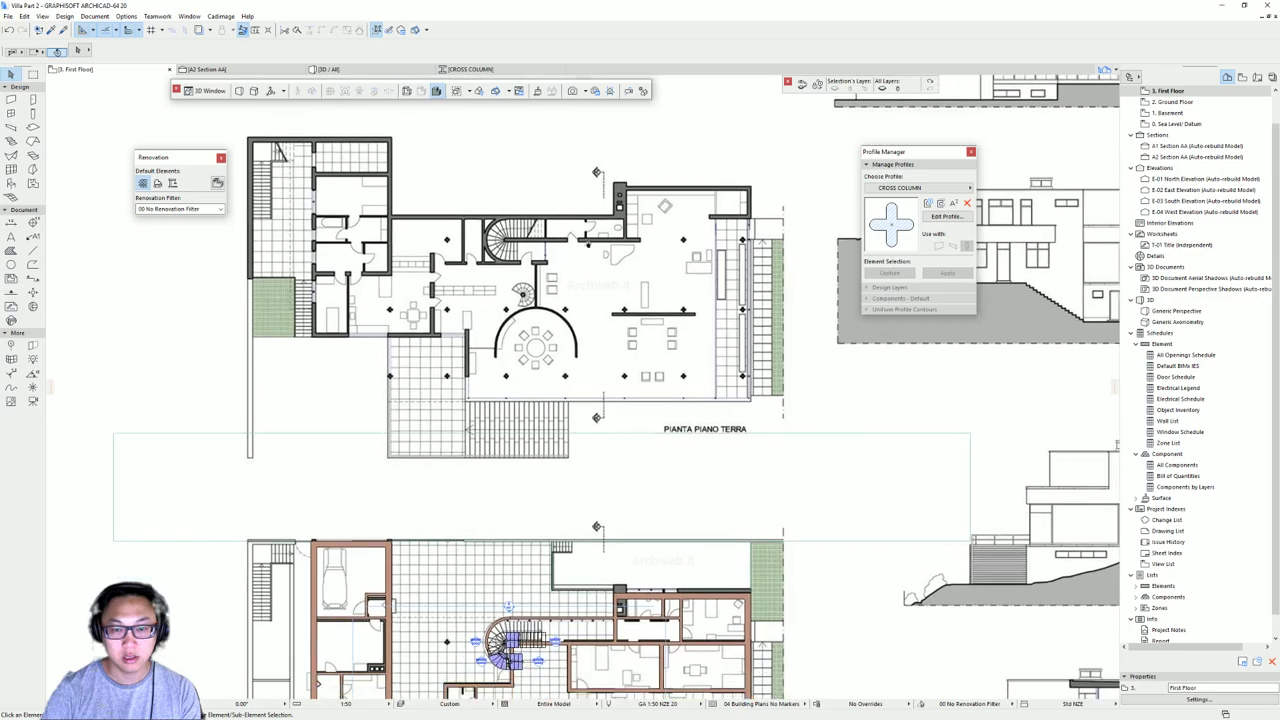
pyautogui.scroll(-4, 546, 491)
pyautogui.scroll(3, 514, 507)
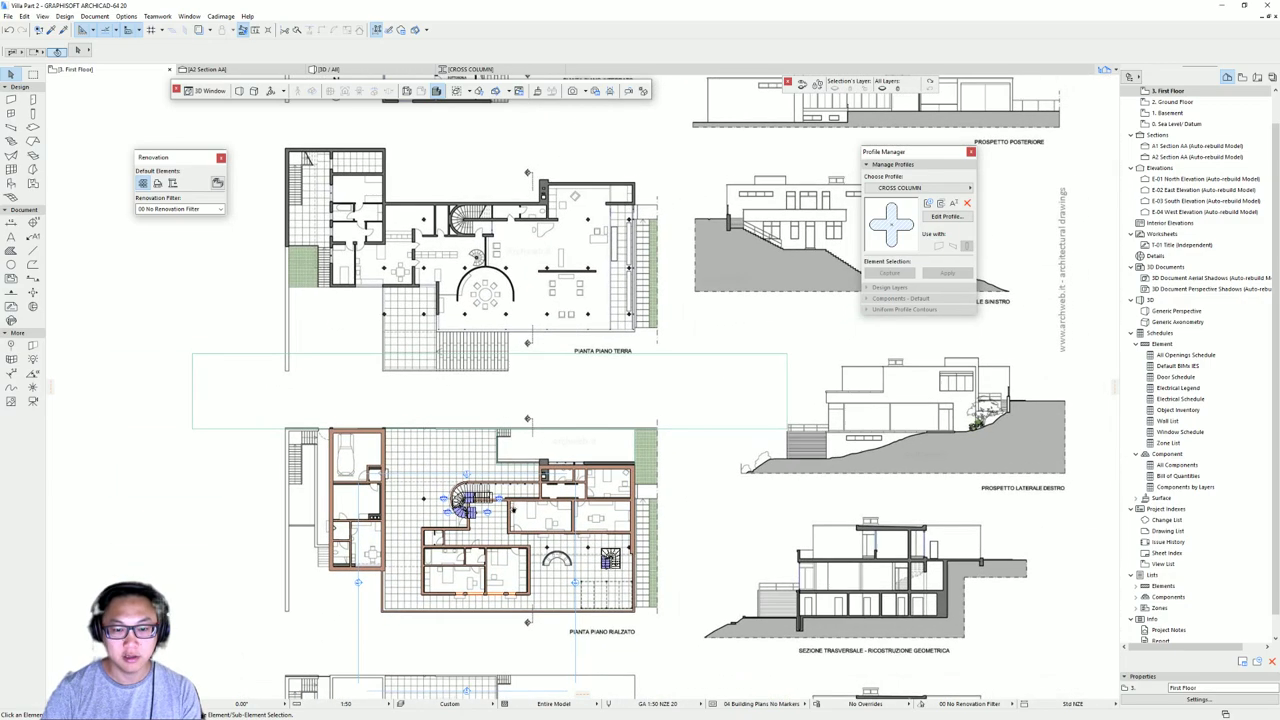
pyautogui.moveTo(537, 451); pyautogui.dragTo(506, 439, button='middle')
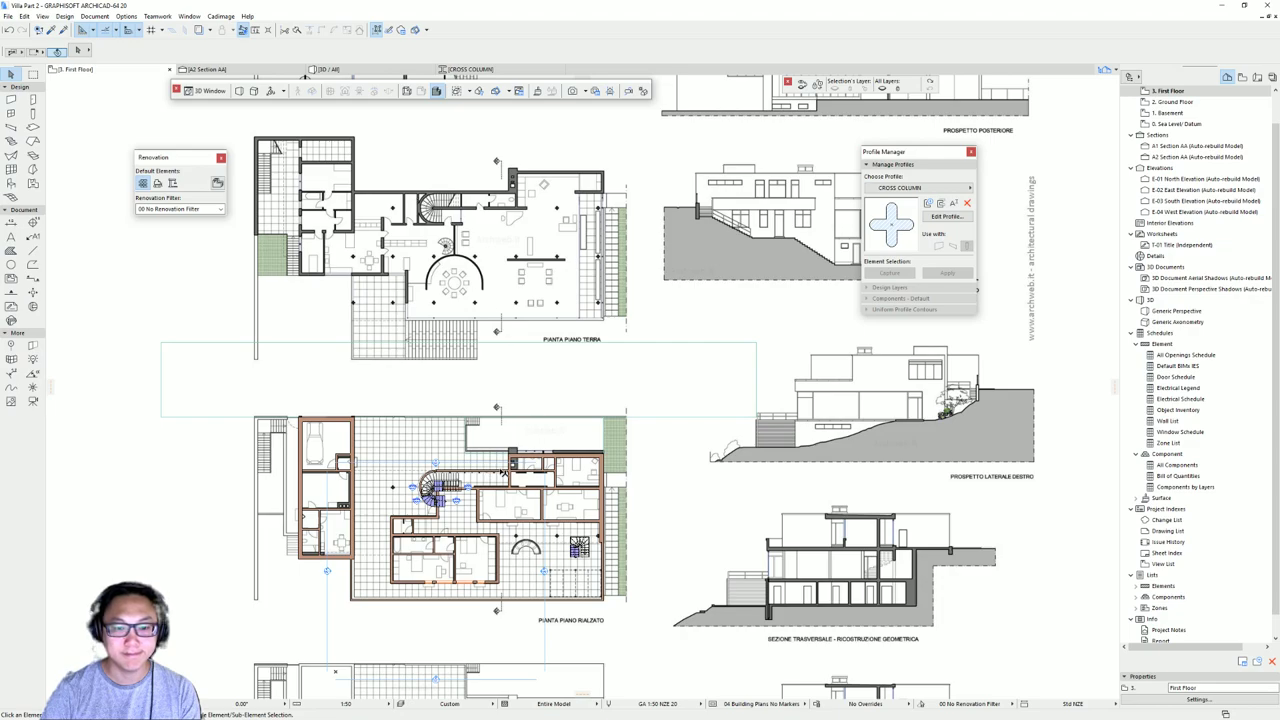
# - Check the First Floor's curved stair wall and measure from the front edge to the staircase wall on the Pianta Piano Terra drawing
pyautogui.scroll(6, 447, 510)
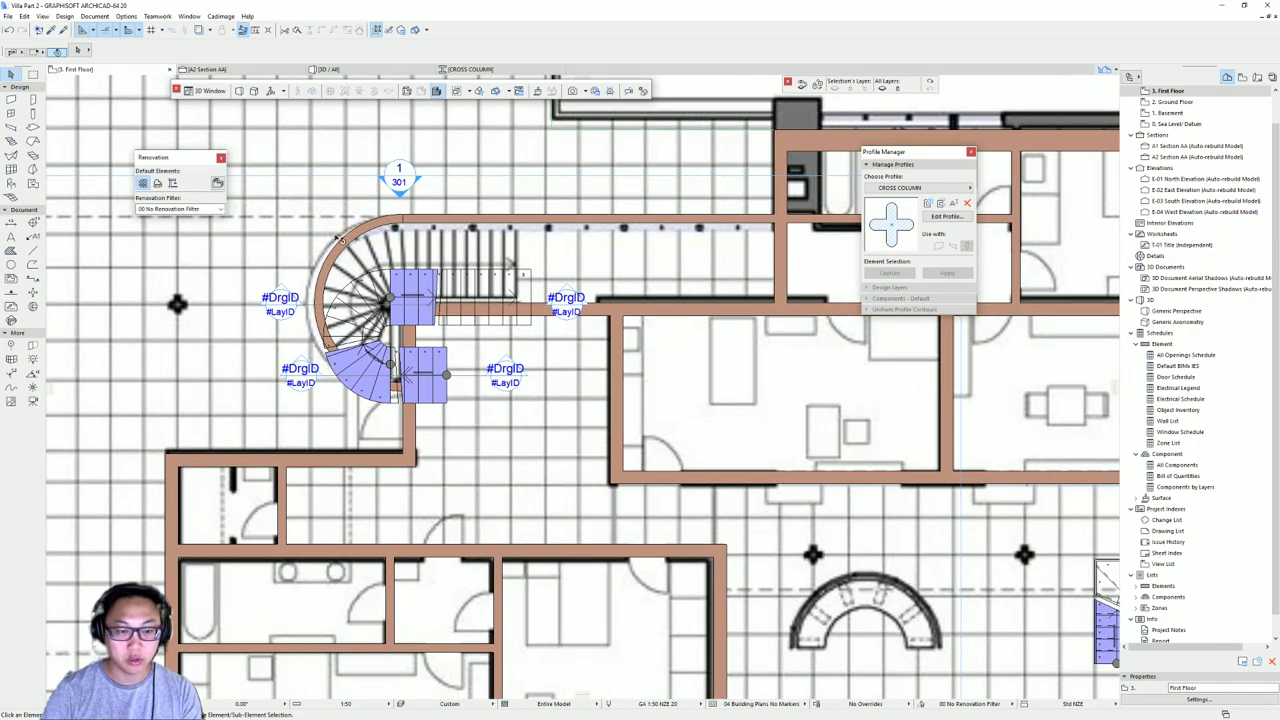
pyautogui.click(370, 234)
pyautogui.scroll(-3, 350, 344)
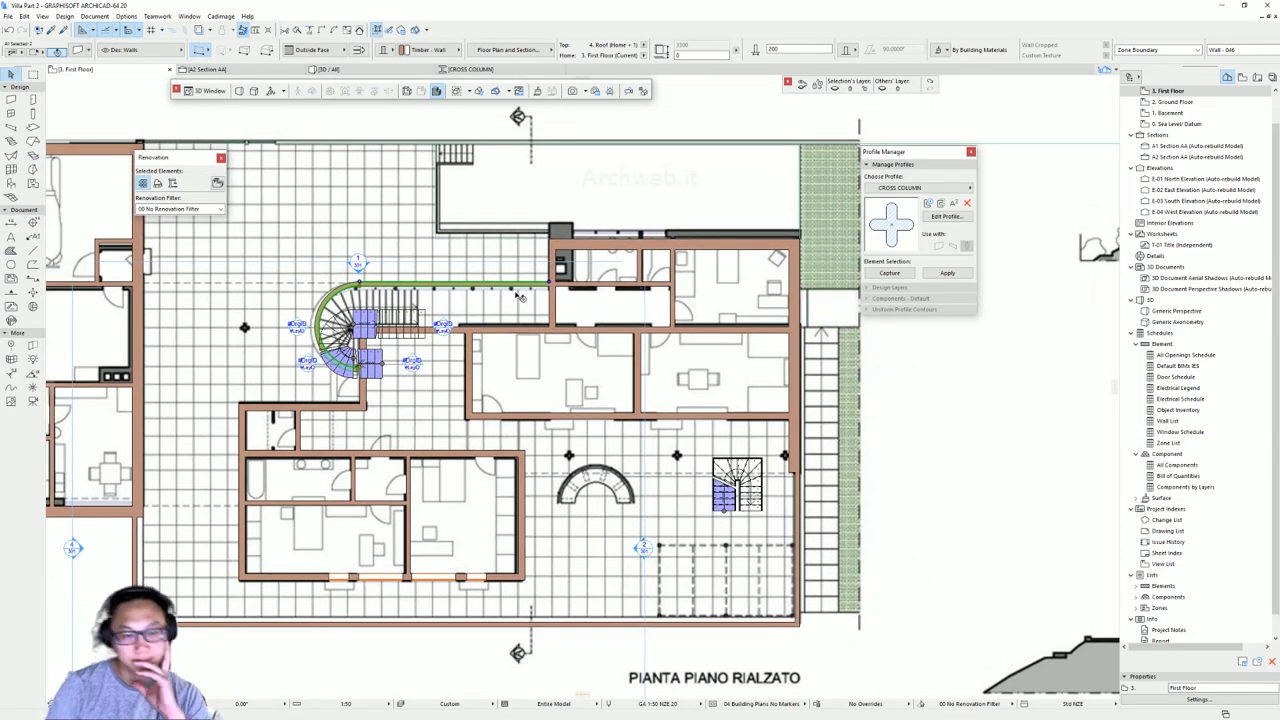
pyautogui.scroll(-2, 520, 297)
pyautogui.moveTo(548, 272); pyautogui.dragTo(433, 576, button='middle')
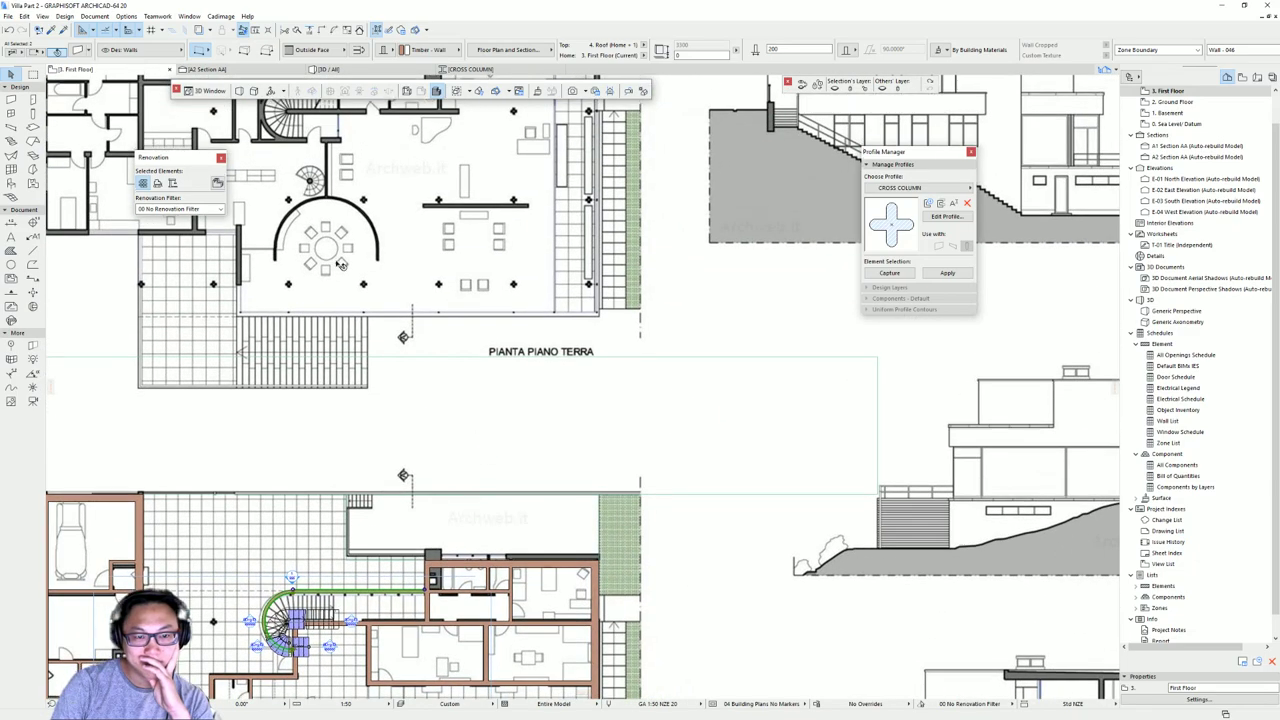
pyautogui.moveTo(340, 264); pyautogui.dragTo(362, 393, button='middle')
pyautogui.moveTo(387, 316); pyautogui.dragTo(452, 143, button='middle')
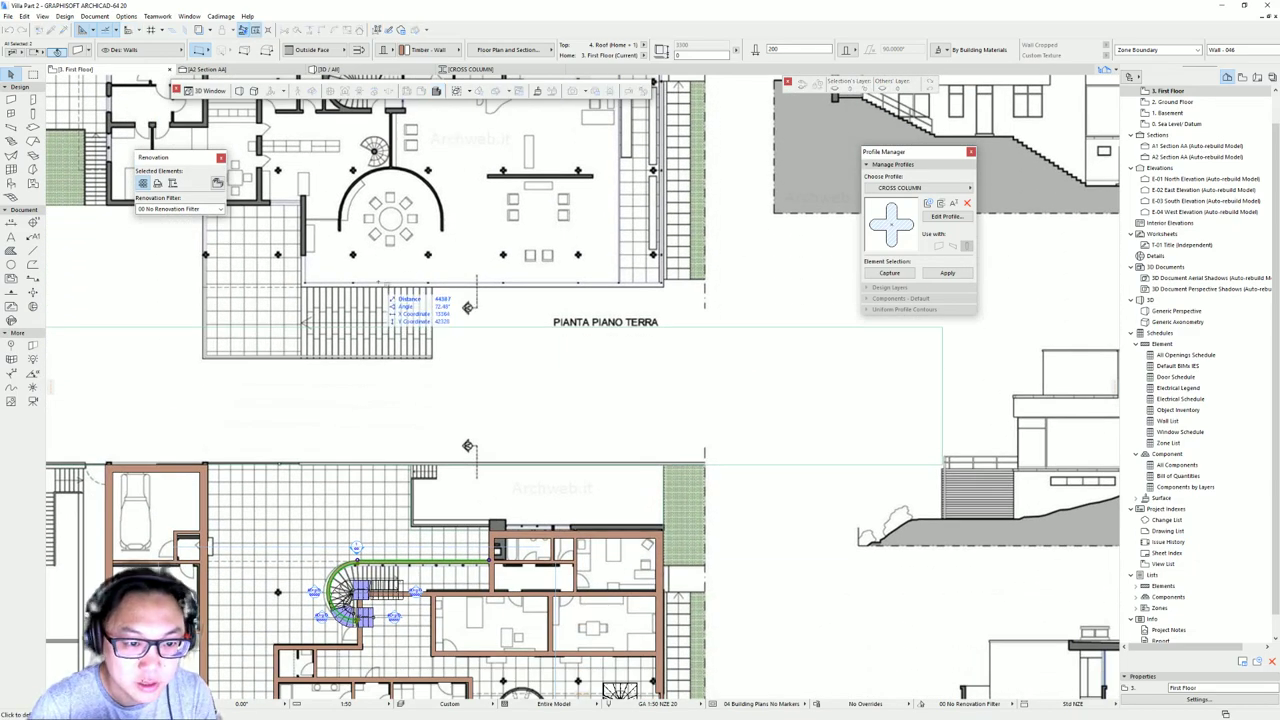
pyautogui.moveTo(377, 240); pyautogui.dragTo(368, 366, button='middle')
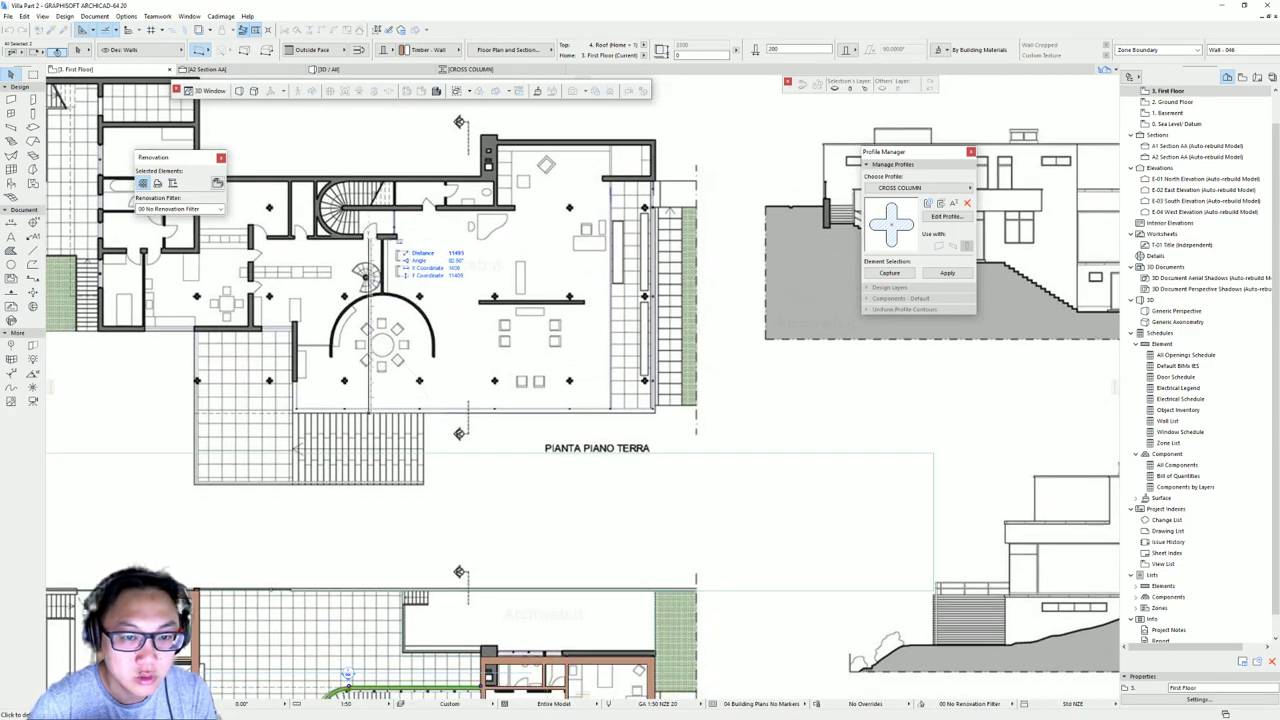
pyautogui.scroll(-4, 371, 240)
pyautogui.moveTo(371, 240); pyautogui.dragTo(350, 155, button='middle')
pyautogui.press('Escape')
# - Measure the distance from the front wall to the staircase wall on the Ground Floor plan
pyautogui.hotkey('ctrl', 'Down')
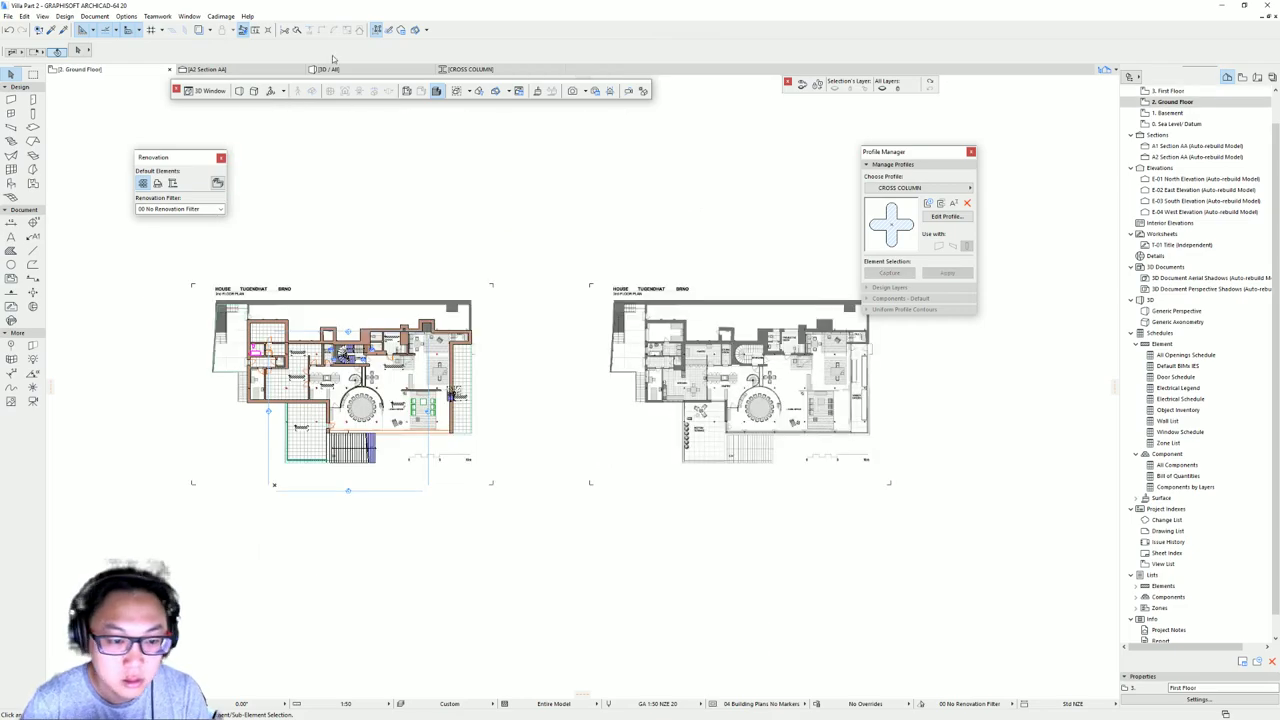
pyautogui.scroll(3, 369, 281)
pyautogui.press('m')
pyautogui.click(320, 597)
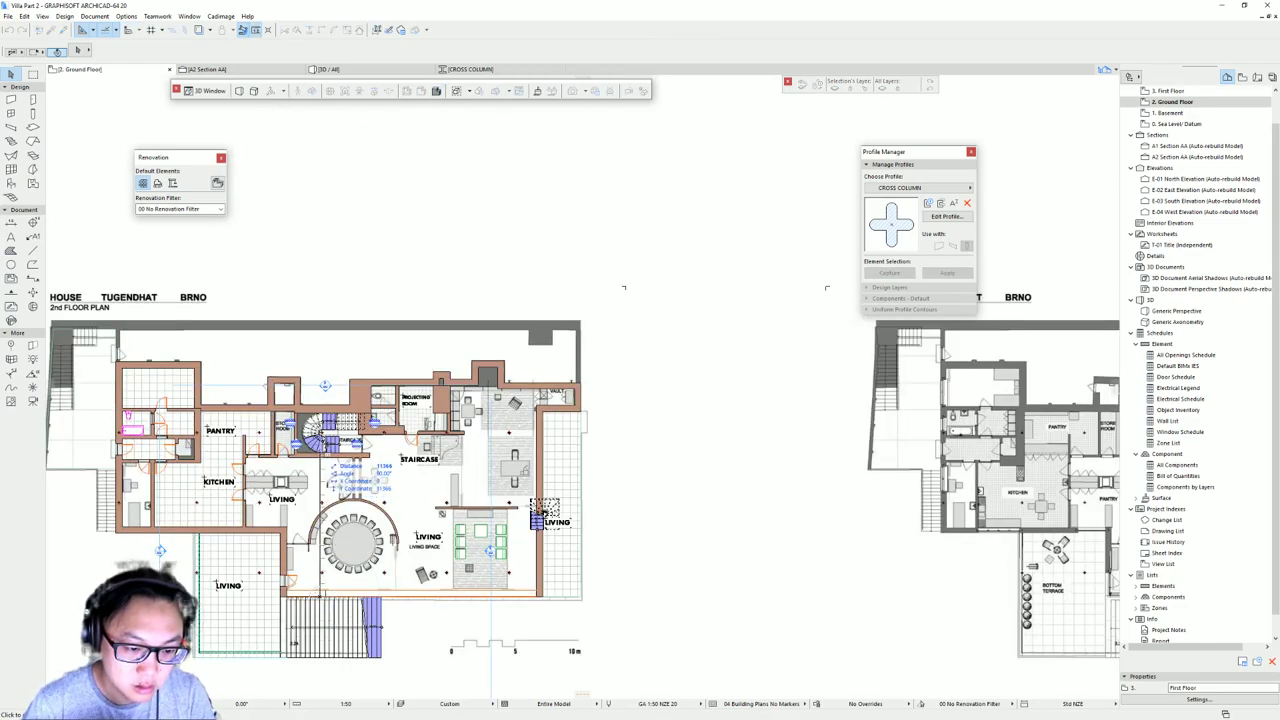
pyautogui.scroll(2, 325, 460)
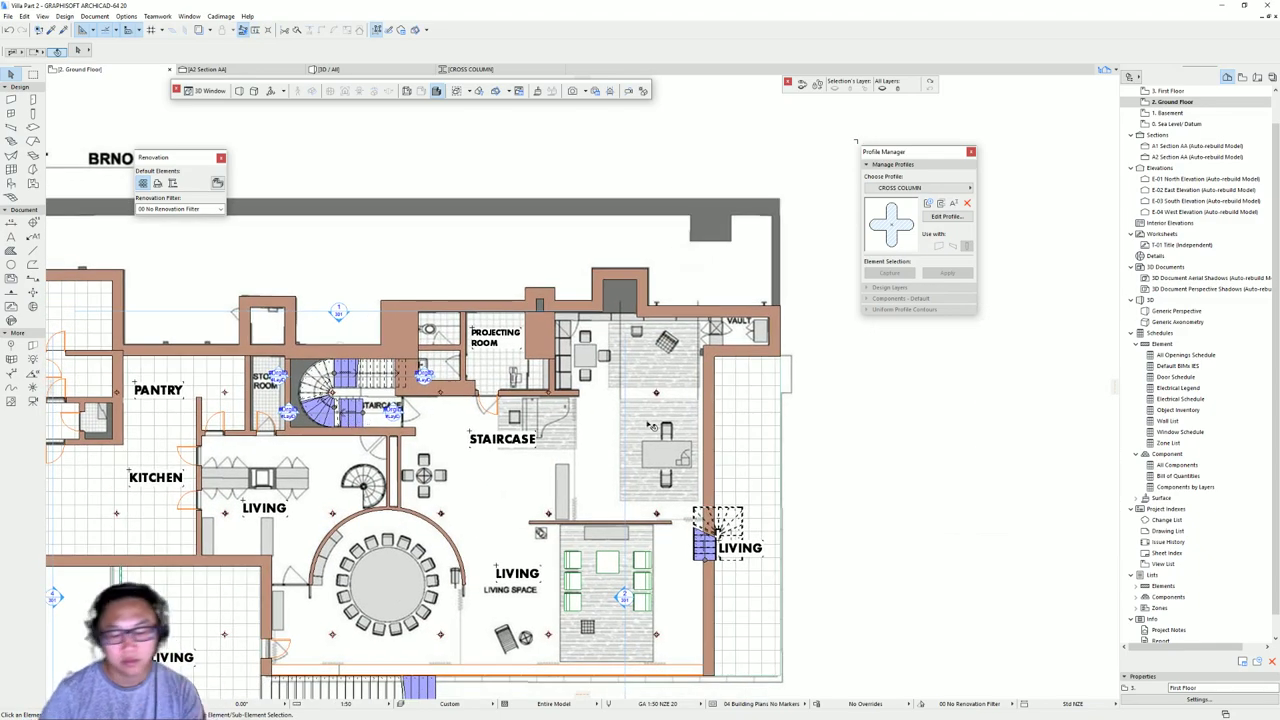
# - On the First Floor plan, move the winder stair and its adjoining short flight together up into the curved stair wall, matching the underlay
pyautogui.hotkey('ctrl', 'Up')
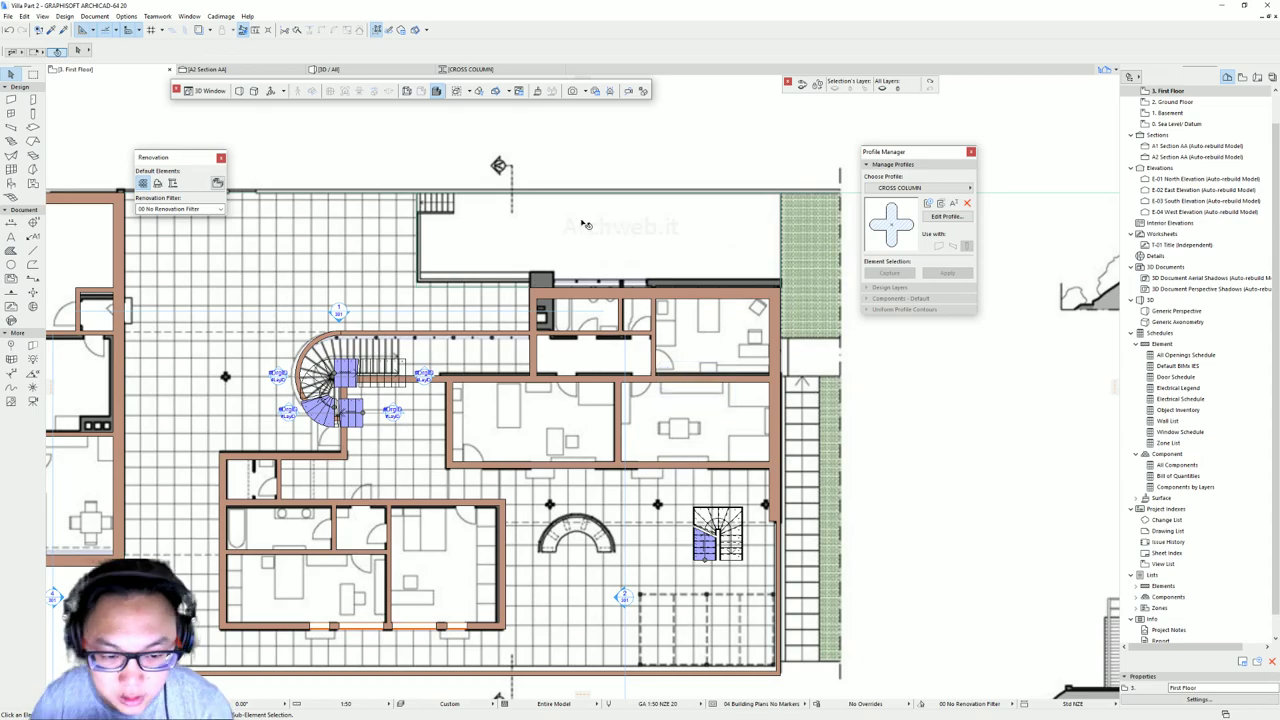
pyautogui.moveTo(528, 516); pyautogui.dragTo(560, 448, button='middle')
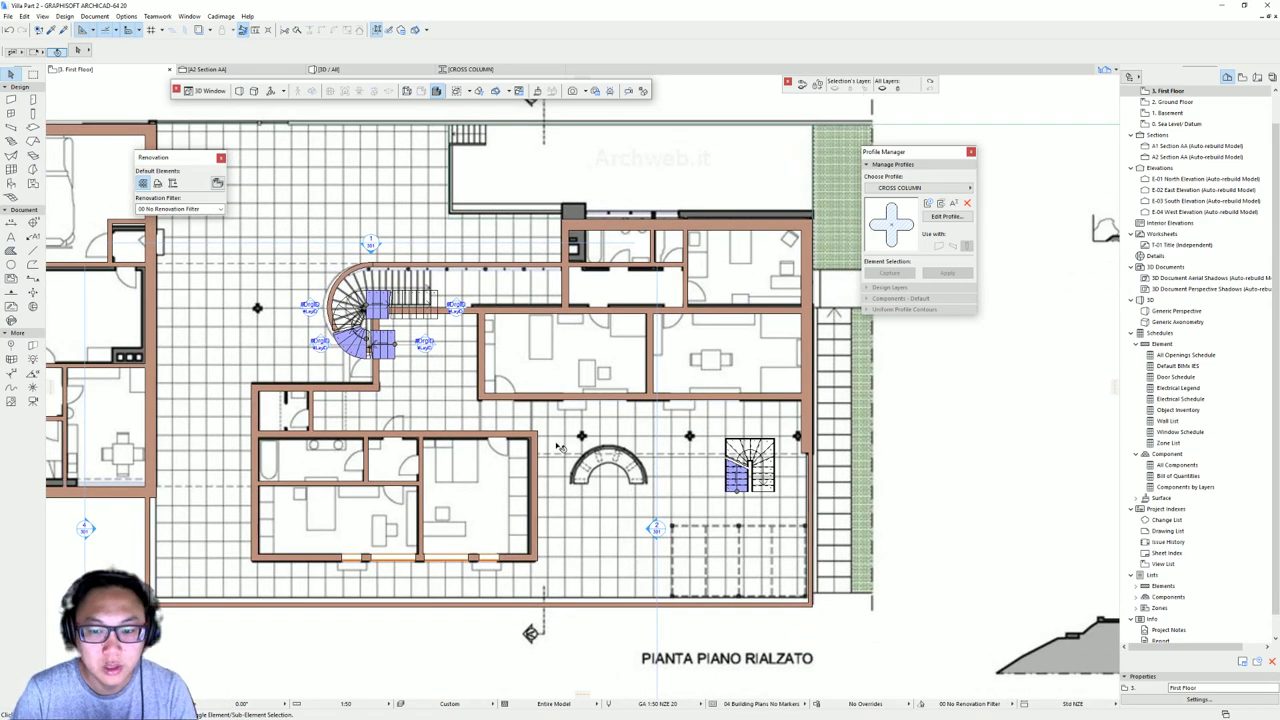
pyautogui.press('Delete')
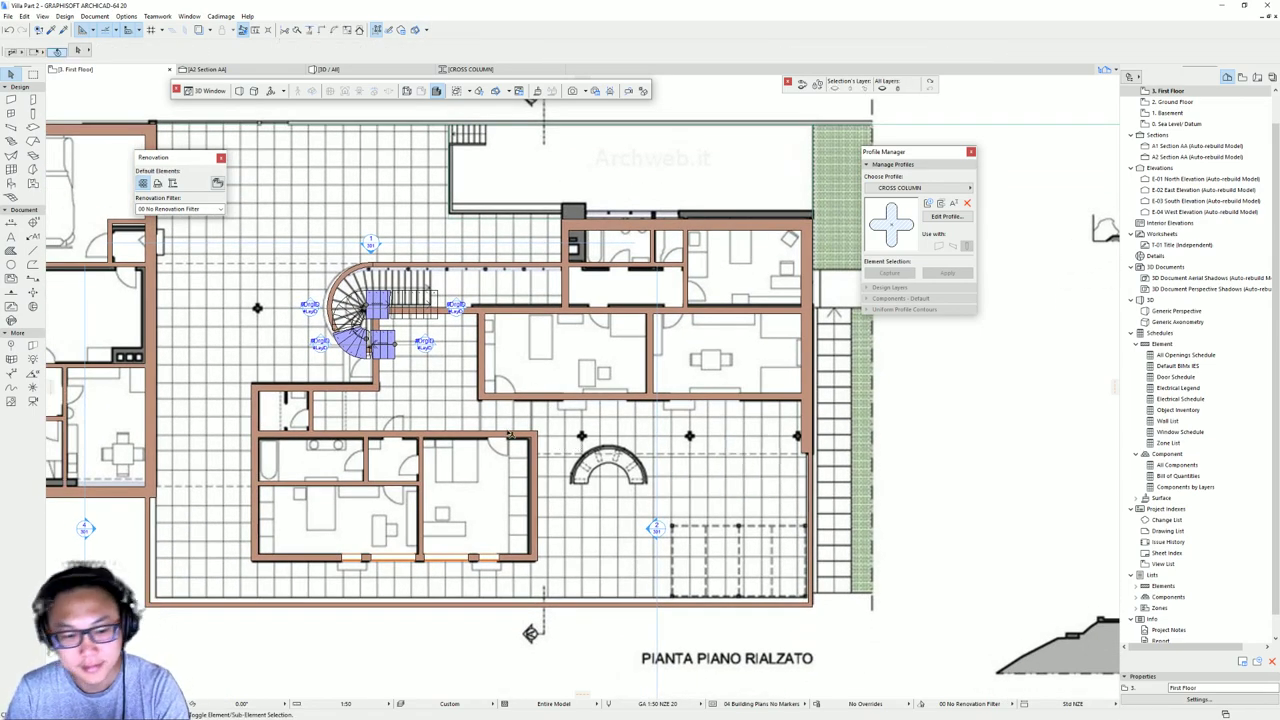
pyautogui.scroll(2, 423, 311)
pyautogui.moveTo(667, 330); pyautogui.dragTo(745, 340, button='middle')
pyautogui.click(466, 419)
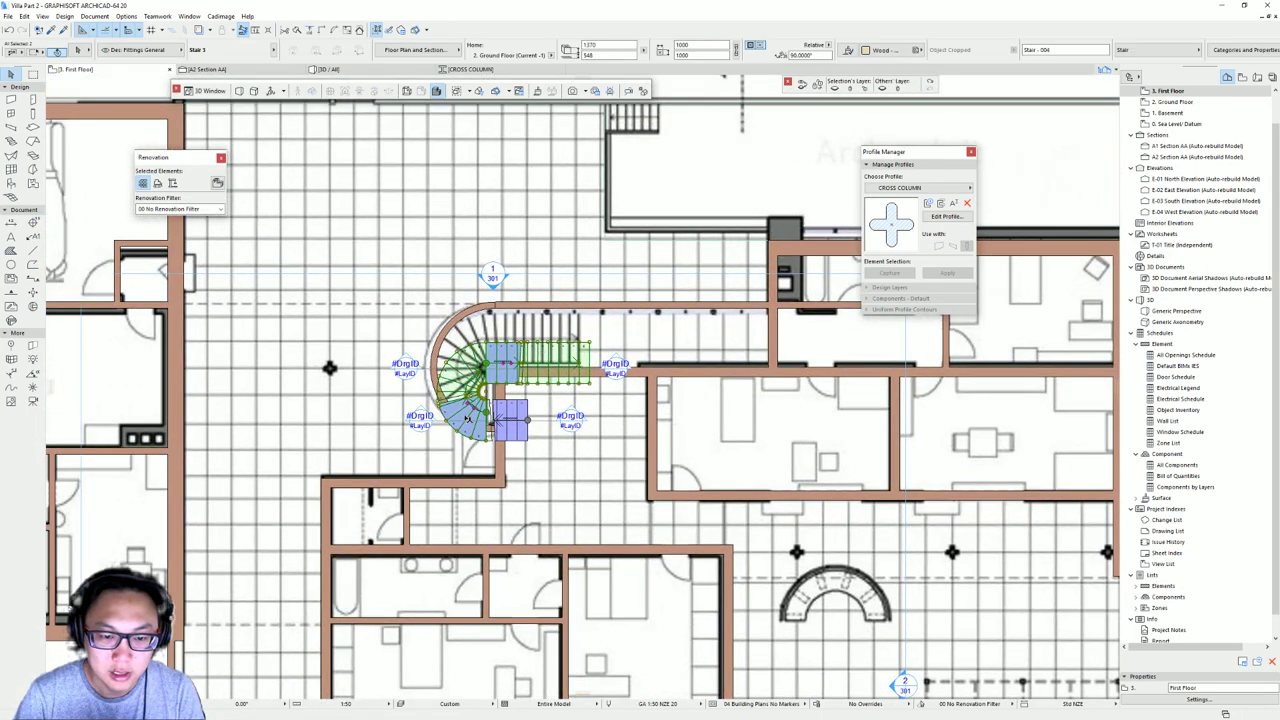
pyautogui.keyDown('shift'); pyautogui.click(517, 421); pyautogui.keyUp('shift')
pyautogui.hotkey('ctrl', 'd')
pyautogui.click(590, 343)
pyautogui.click(590, 314)
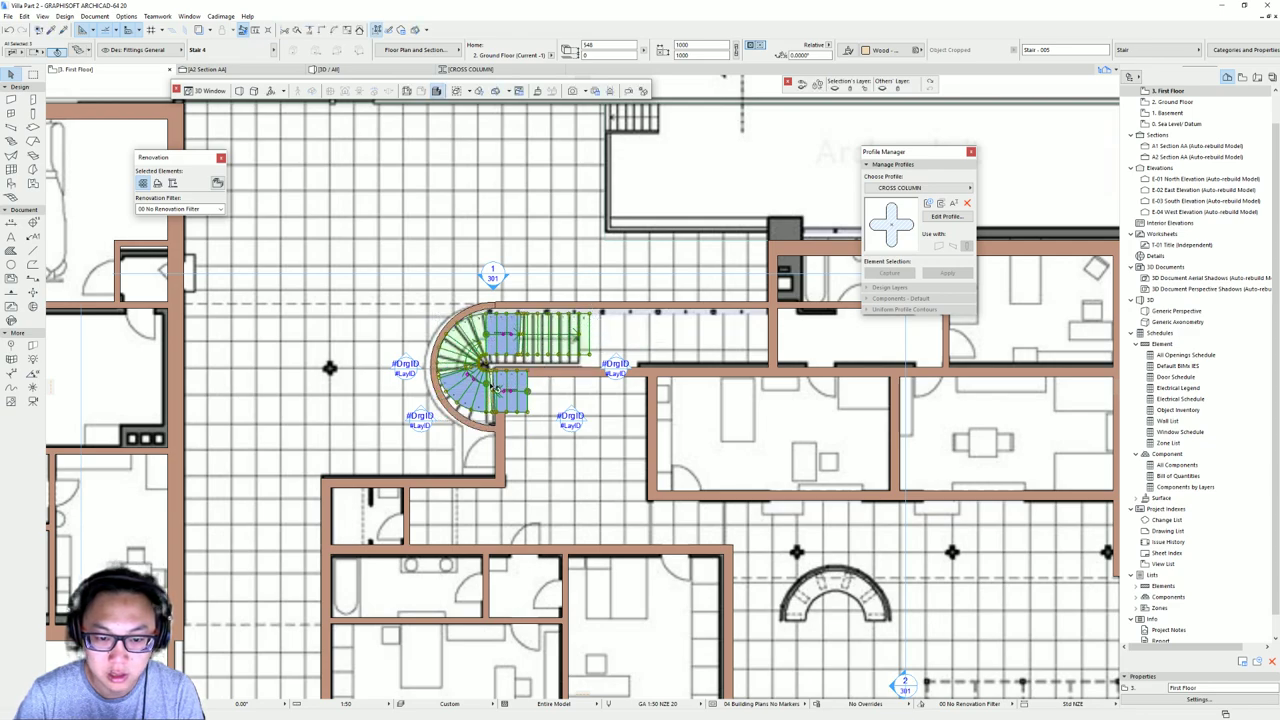
pyautogui.scroll(3, 496, 389)
pyautogui.click(485, 351)
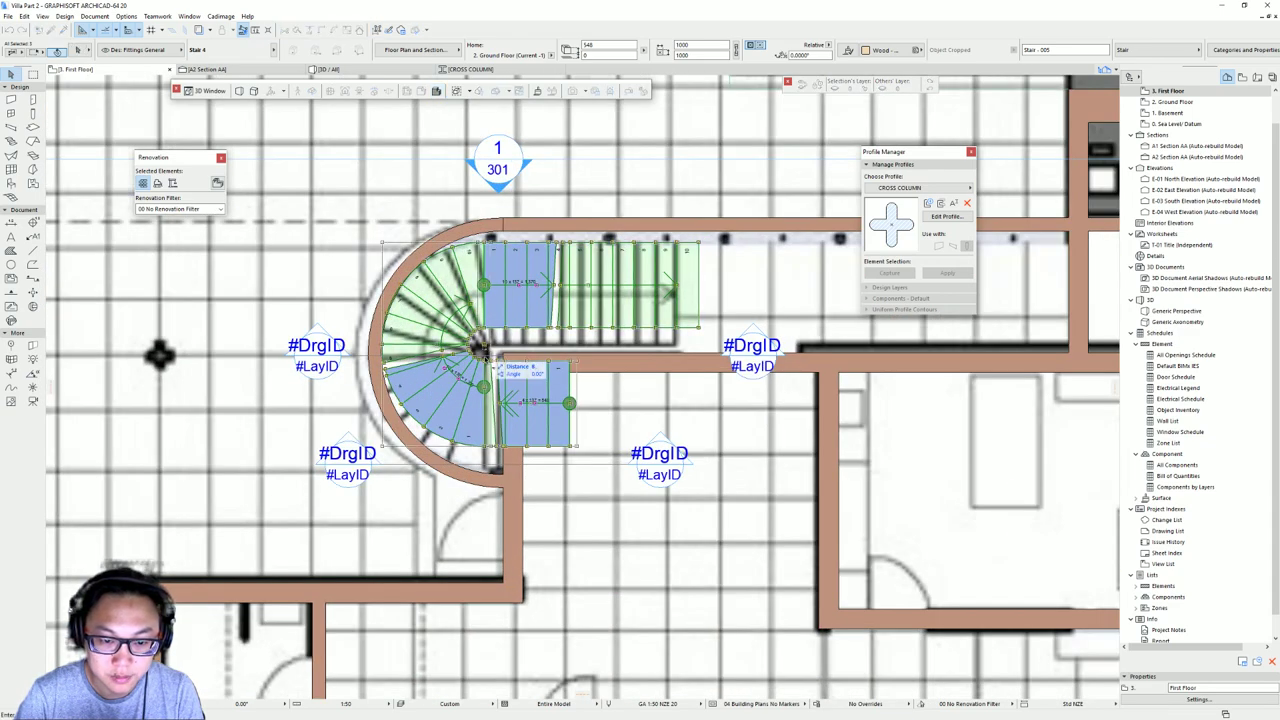
# - Move the curved stair so the centre of its winding flight meets the end of the wall between the two straight flights
pyautogui.moveTo(507, 357); pyautogui.dragTo(507, 357)
pyautogui.hotkey('ctrl', 'd')
pyautogui.click(503, 350)
pyautogui.click(504, 353)
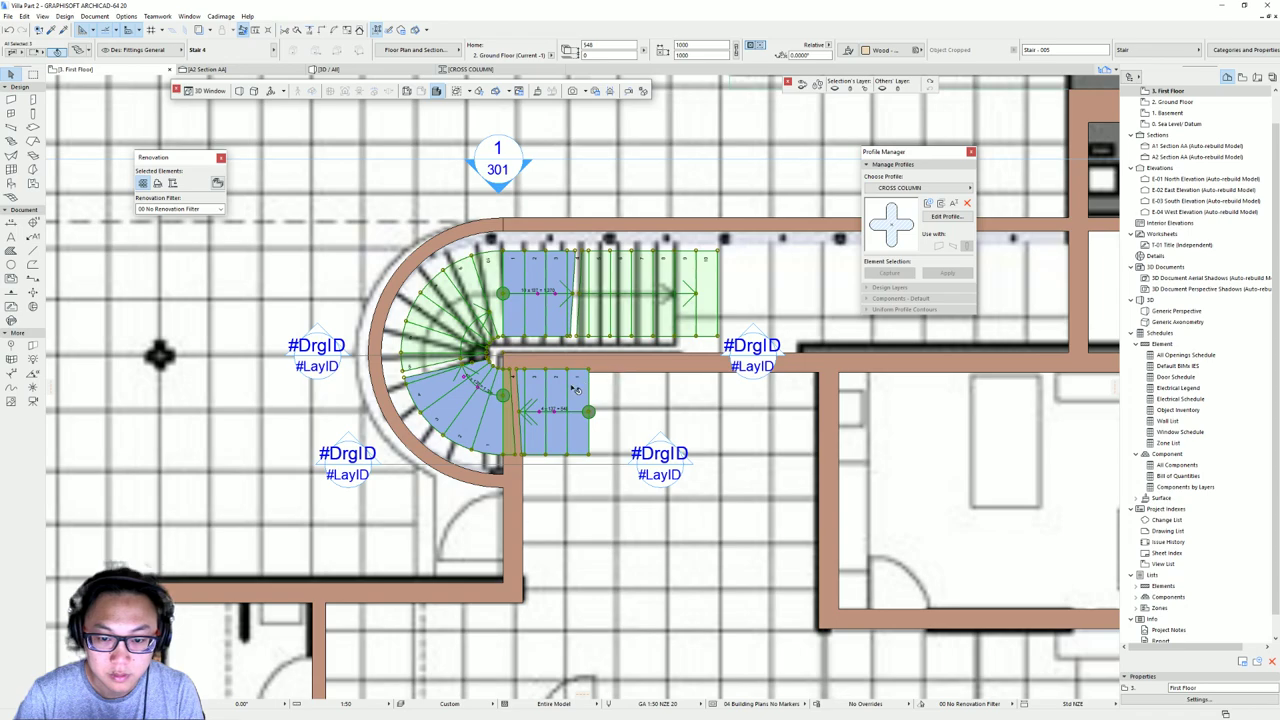
# - Shift the stair horizontally until the outer edge of its winders meets the inner face of the curved wall, and deselect it
pyautogui.scroll(-2, 493, 411)
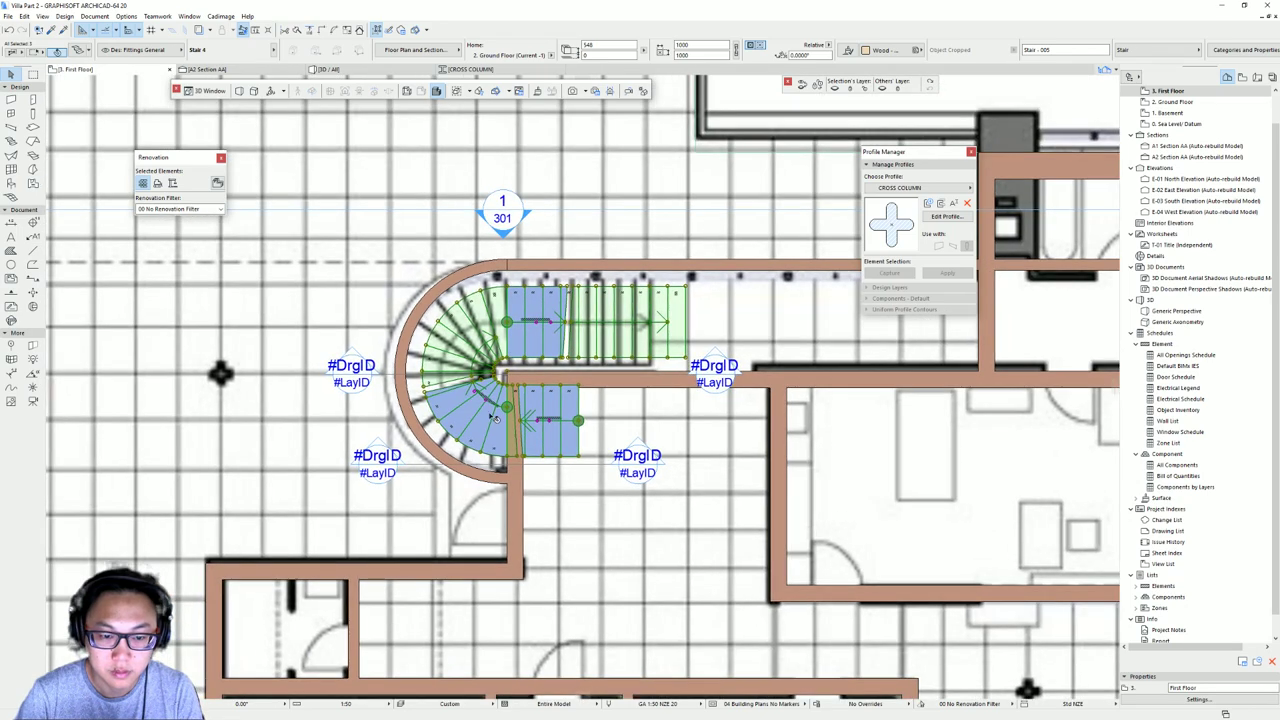
pyautogui.moveTo(418, 375); pyautogui.dragTo(404, 372)
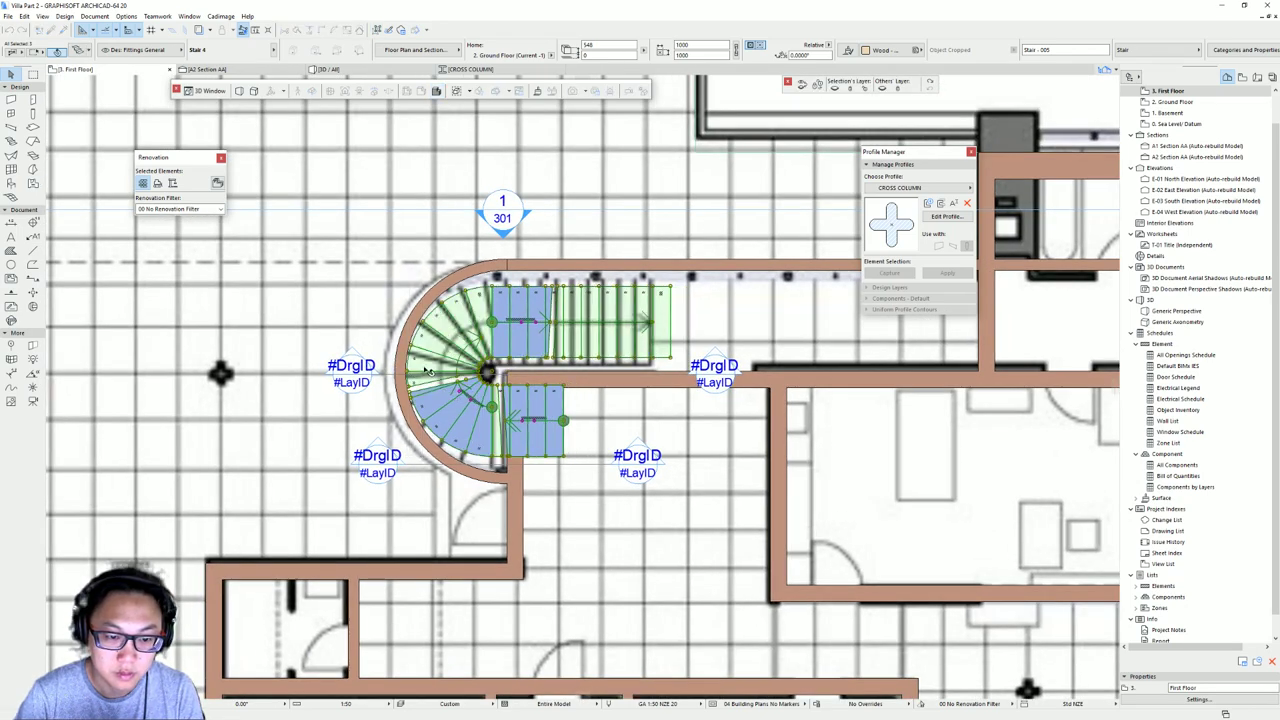
pyautogui.scroll(3, 402, 370)
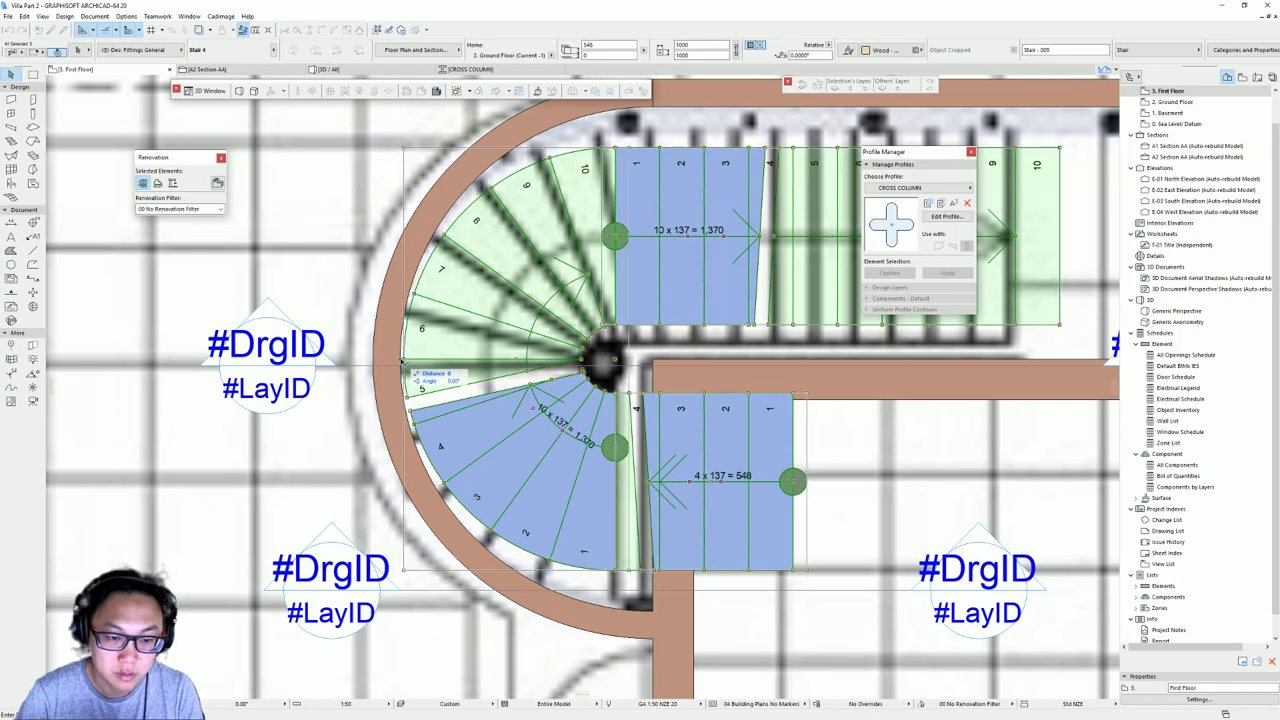
pyautogui.click(403, 361)
pyautogui.scroll(-3, 591, 370)
pyautogui.moveTo(603, 374); pyautogui.dragTo(489, 348, button='middle')
pyautogui.click(676, 370)
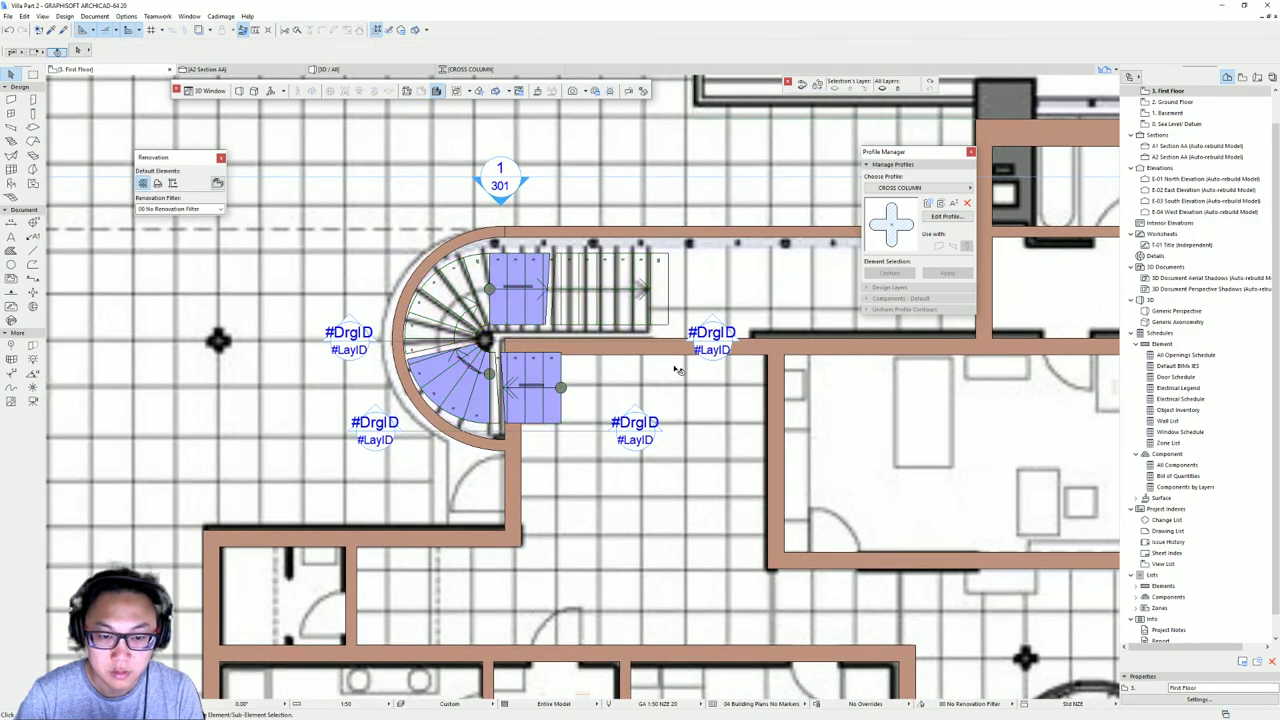
# - Compare the staircase area and wall layout across the first floor, ground floor and basement plans
pyautogui.scroll(-2, 612, 348)
pyautogui.moveTo(582, 345); pyautogui.dragTo(498, 342, button='middle')
pyautogui.scroll(1, 490, 341)
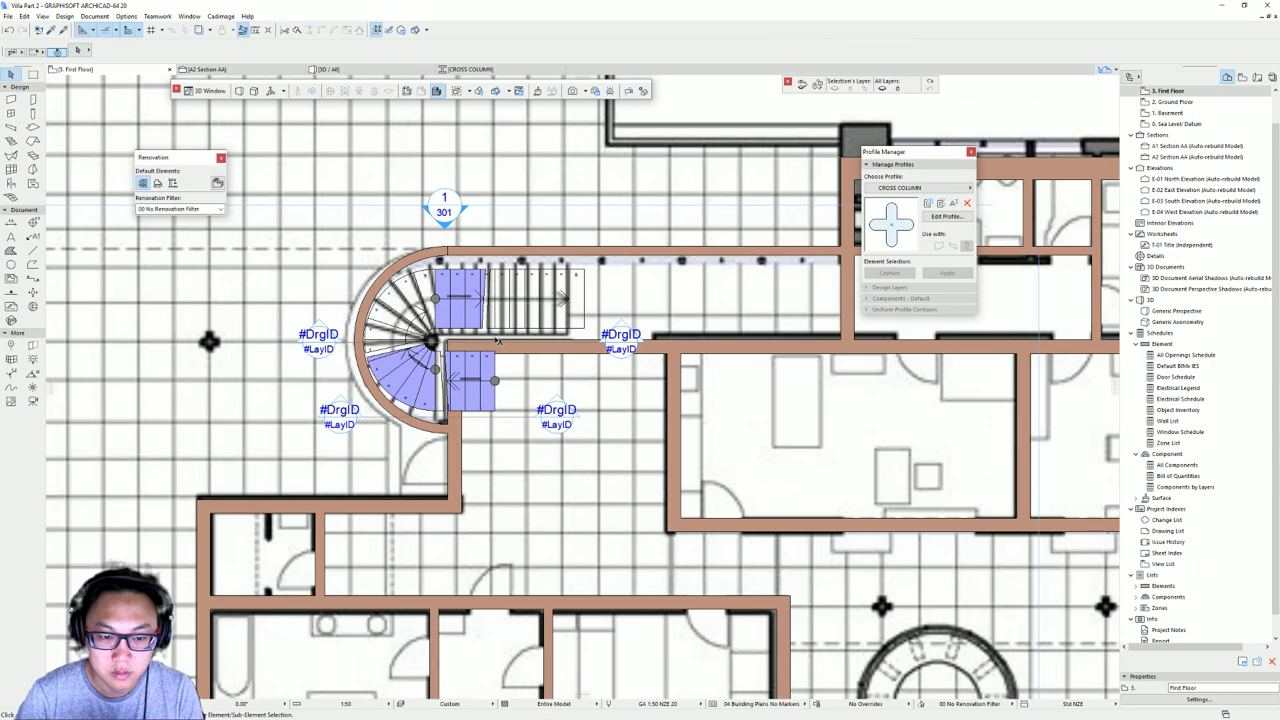
pyautogui.hotkey('ctrl', 'Down')
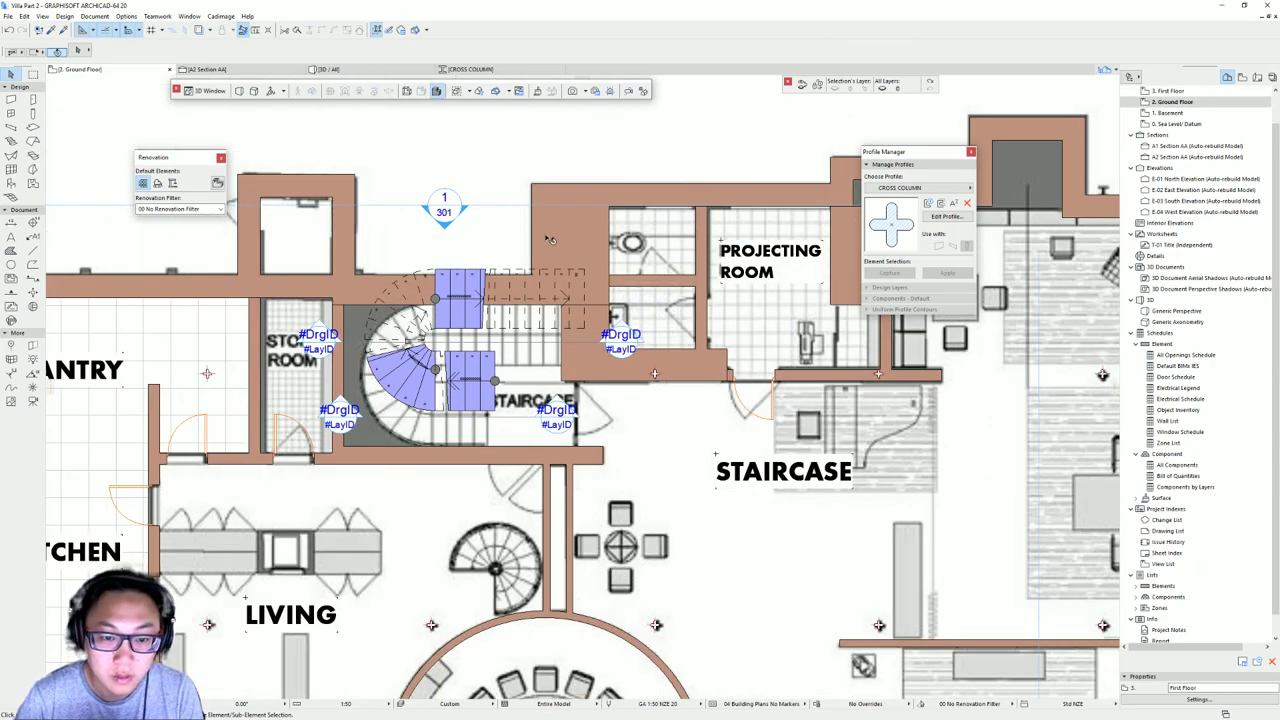
pyautogui.scroll(-2, 572, 251)
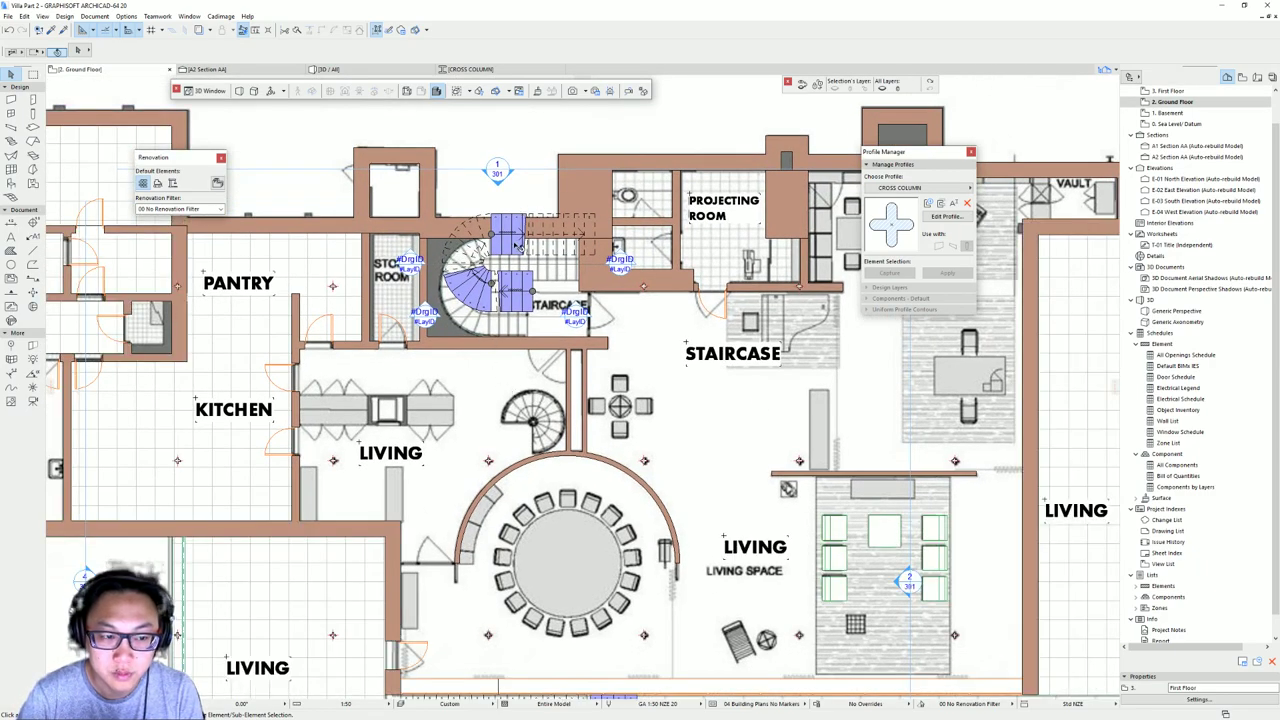
pyautogui.scroll(-4, 518, 246)
pyautogui.scroll(2, 560, 222)
pyautogui.moveTo(554, 219); pyautogui.dragTo(570, 288, button='middle')
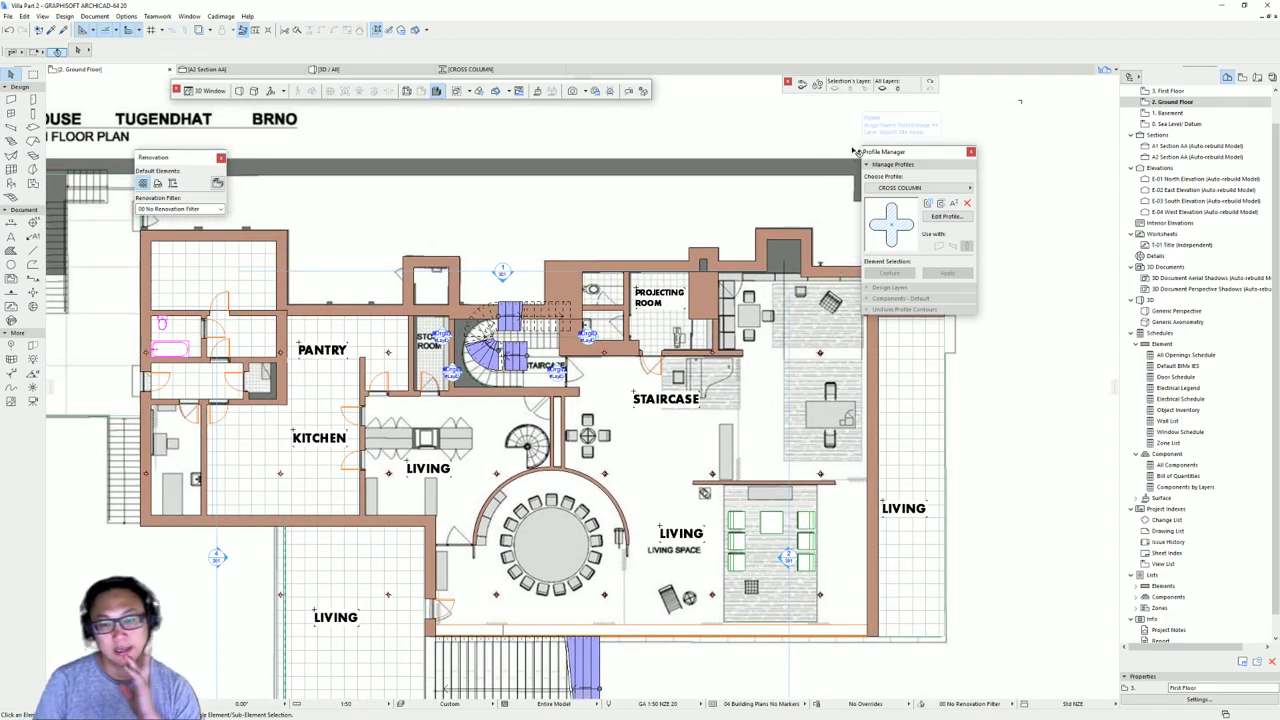
pyautogui.hotkey('ctrl', 'Up')
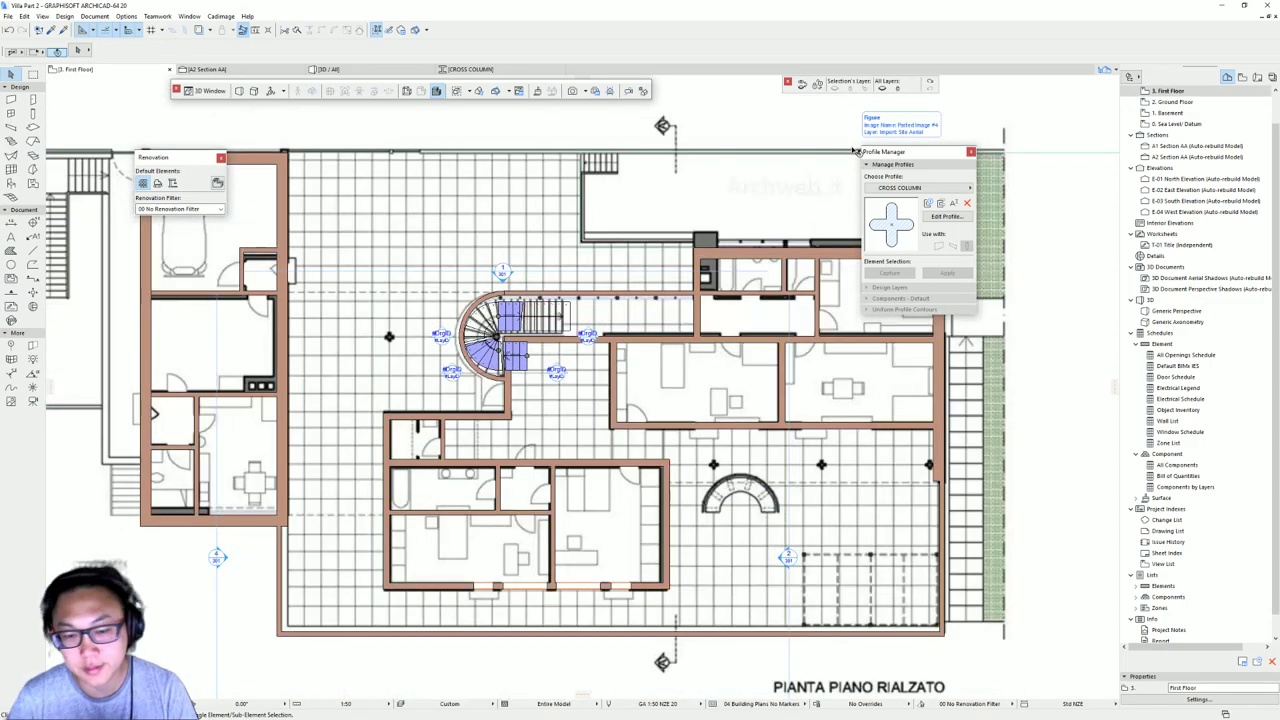
pyautogui.hotkey('ctrl', 'Down')
pyautogui.hotkey('ctrl', 'Down')
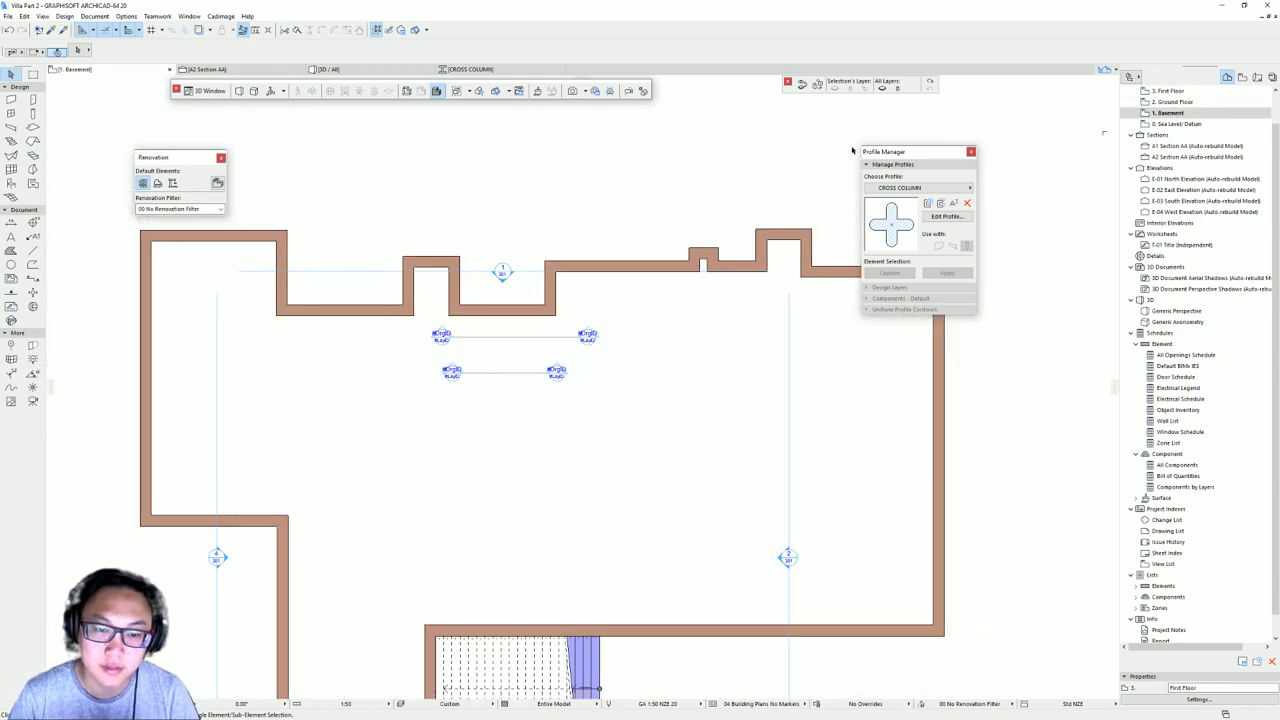
pyautogui.hotkey('ctrl', 'Up')
pyautogui.hotkey('ctrl', 'Up')
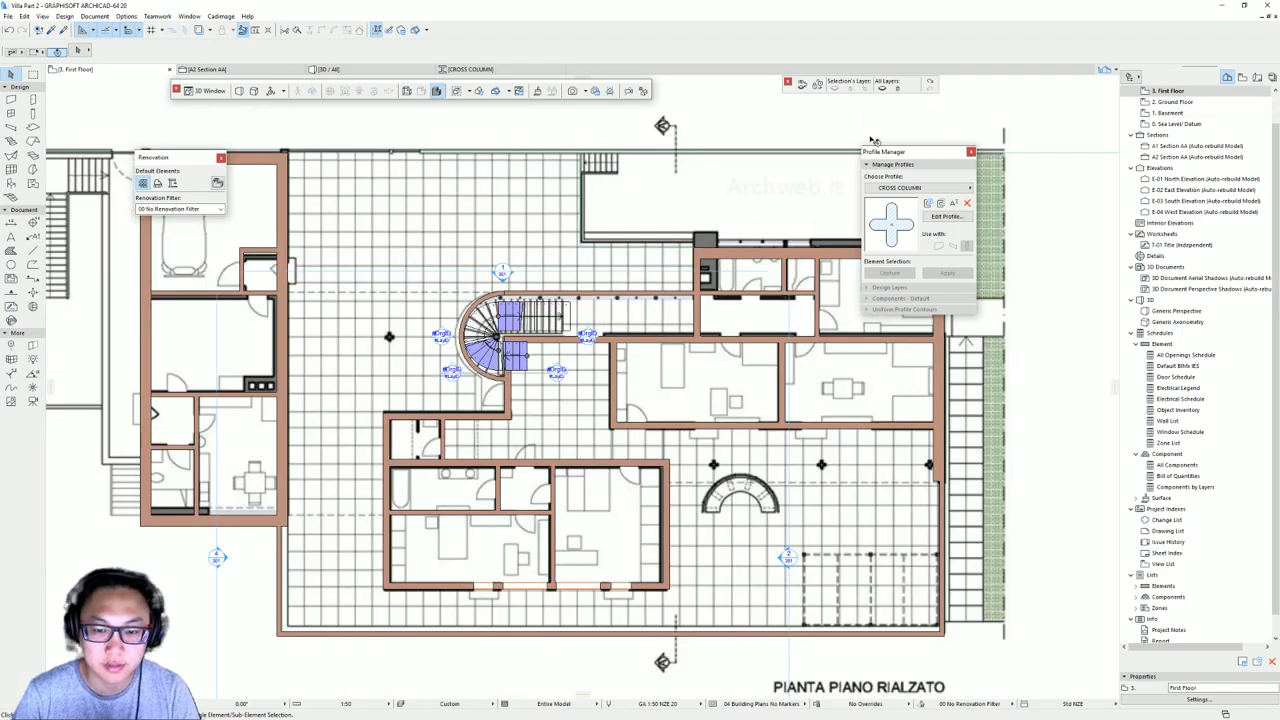
# - Copy the drawing sheet image from the first floor and paste it on the ground floor at its original location
pyautogui.scroll(-4, 653, 257)
pyautogui.moveTo(686, 283); pyautogui.dragTo(527, 395, button='middle')
pyautogui.click(557, 239)
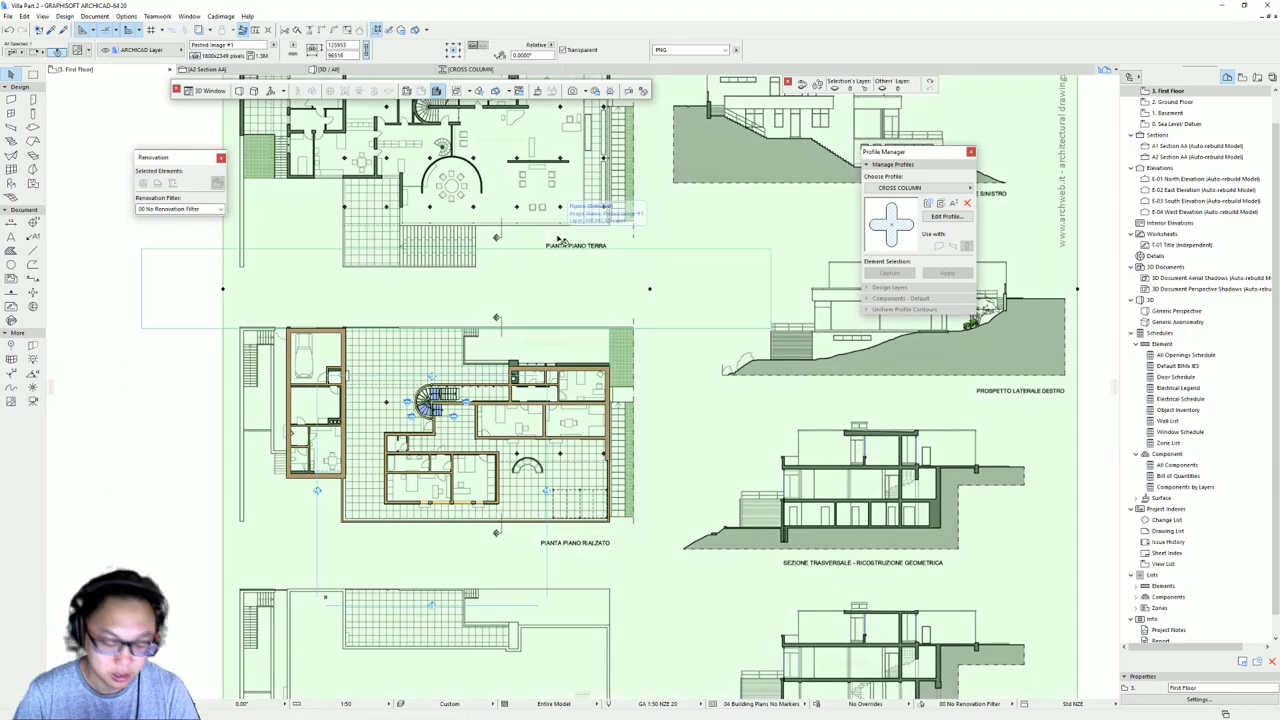
pyautogui.hotkey('ctrl', 'Down')
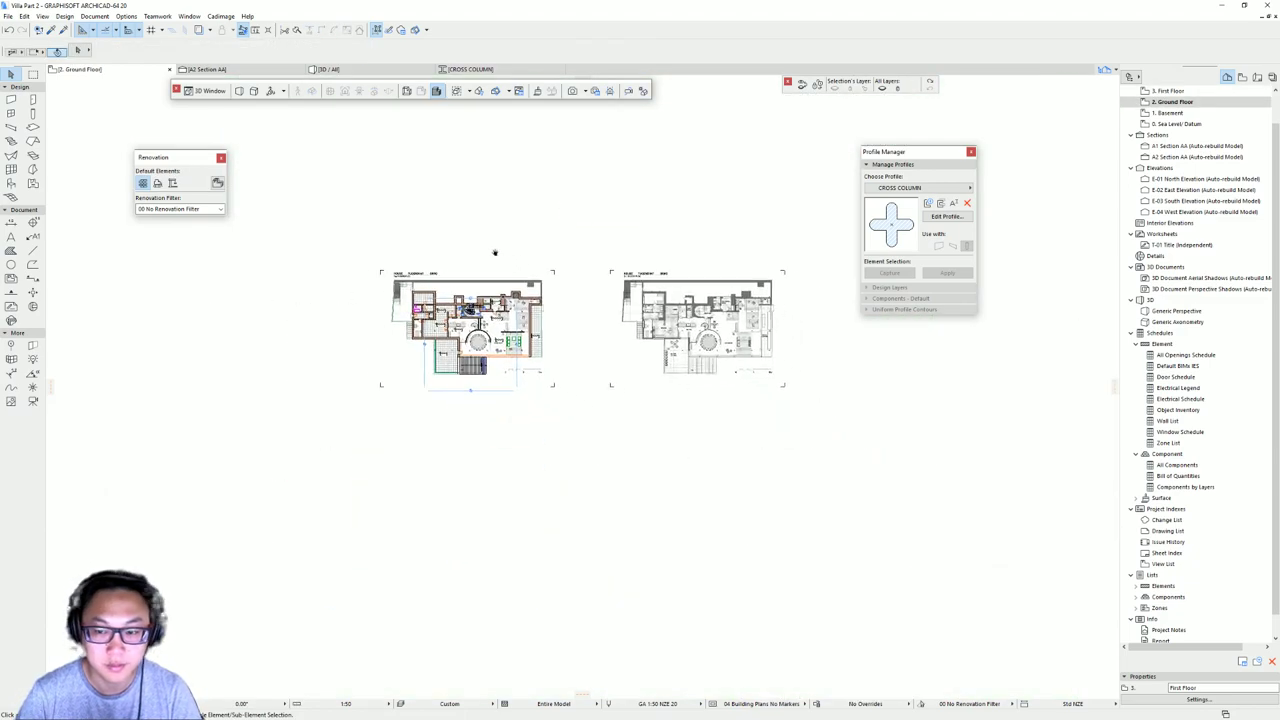
pyautogui.hotkey('ctrl', 'v')
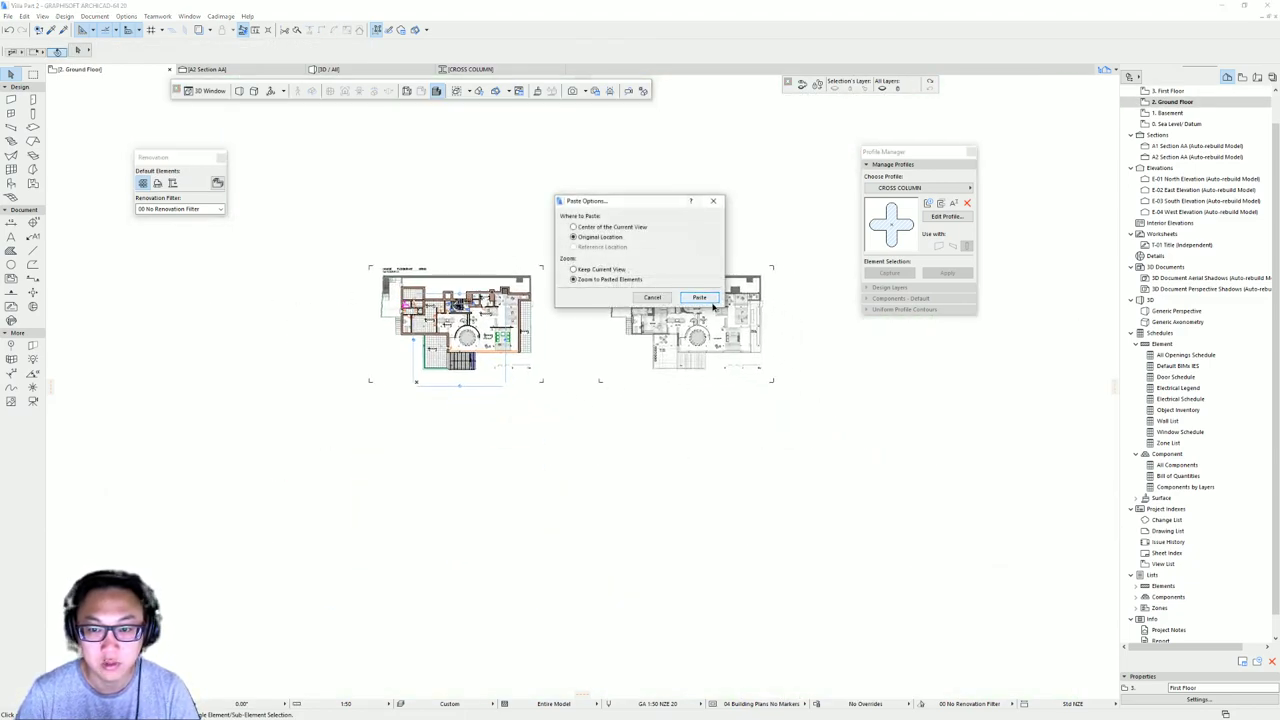
pyautogui.click(700, 298)
# - Move the pasted sheet so its Pianta Piano Terra plan overlays the modelled ground floor walls
pyautogui.scroll(3, 530, 395)
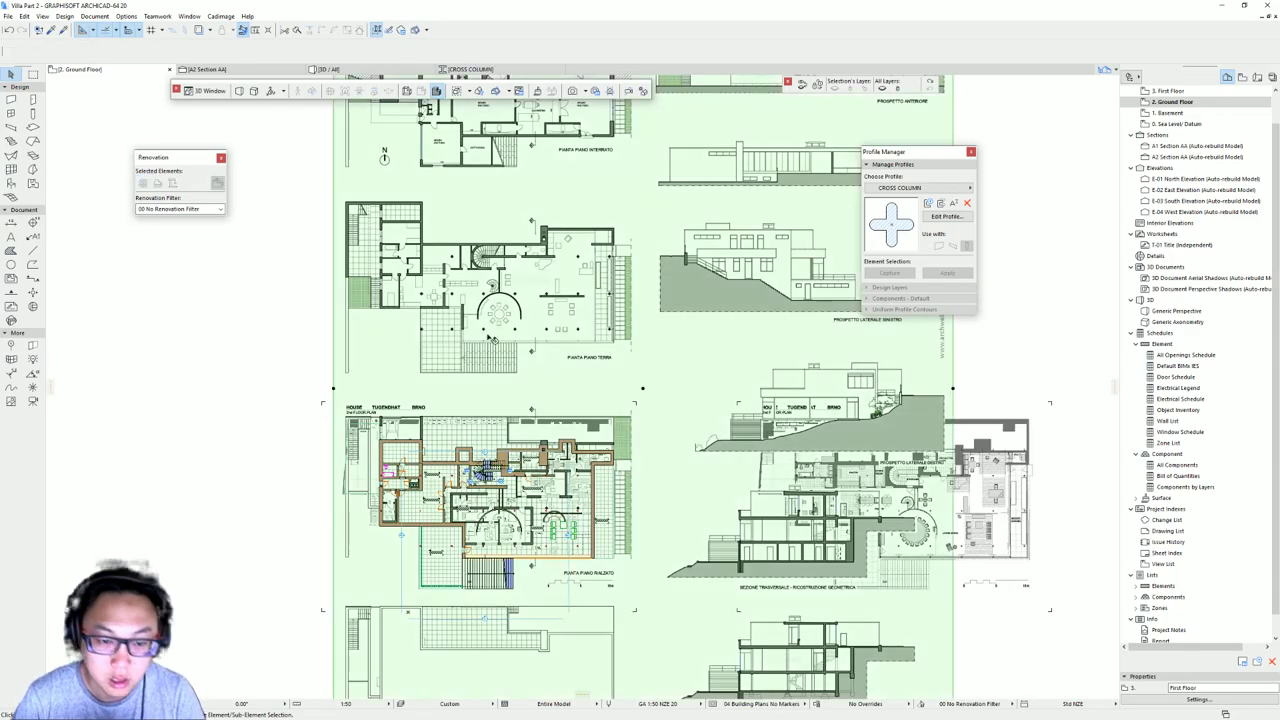
pyautogui.scroll(5, 465, 508)
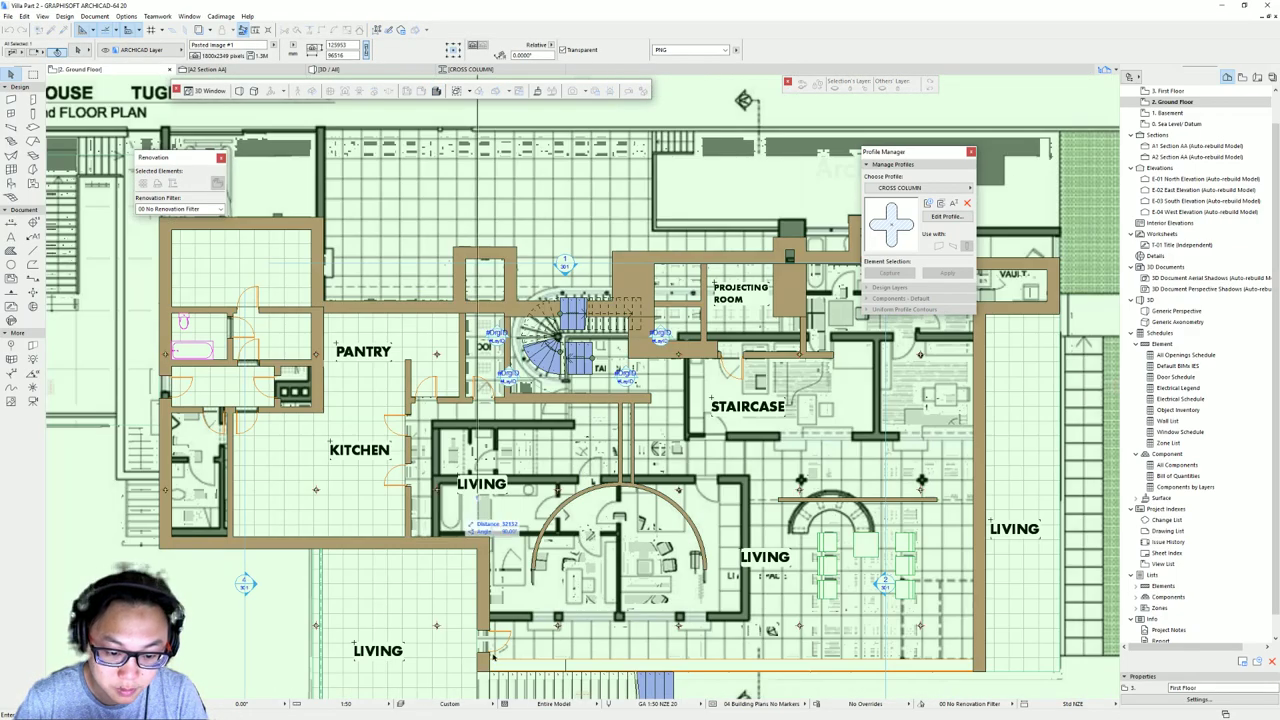
pyautogui.click(481, 668)
pyautogui.moveTo(561, 511); pyautogui.dragTo(545, 511, button='middle')
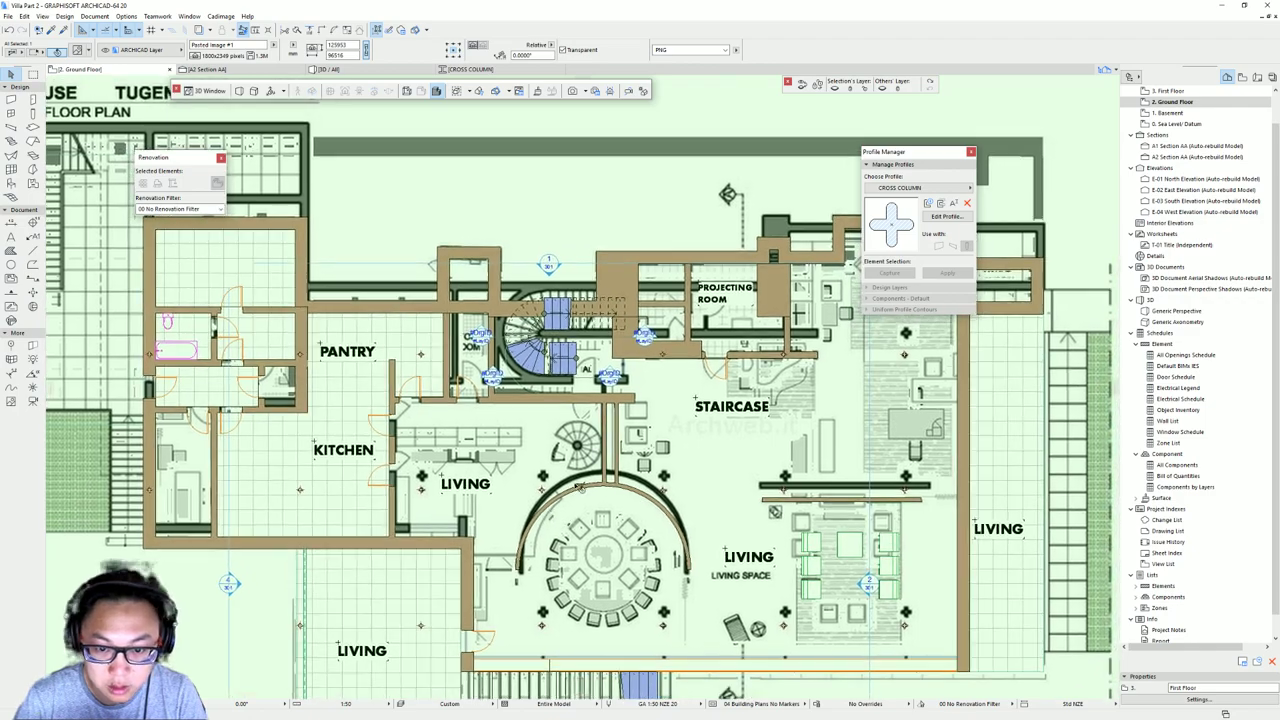
# - Shift the drawing sheet horizontally until it stands clear beside the ground floor model, and deselect it
pyautogui.scroll(-2, 655, 283)
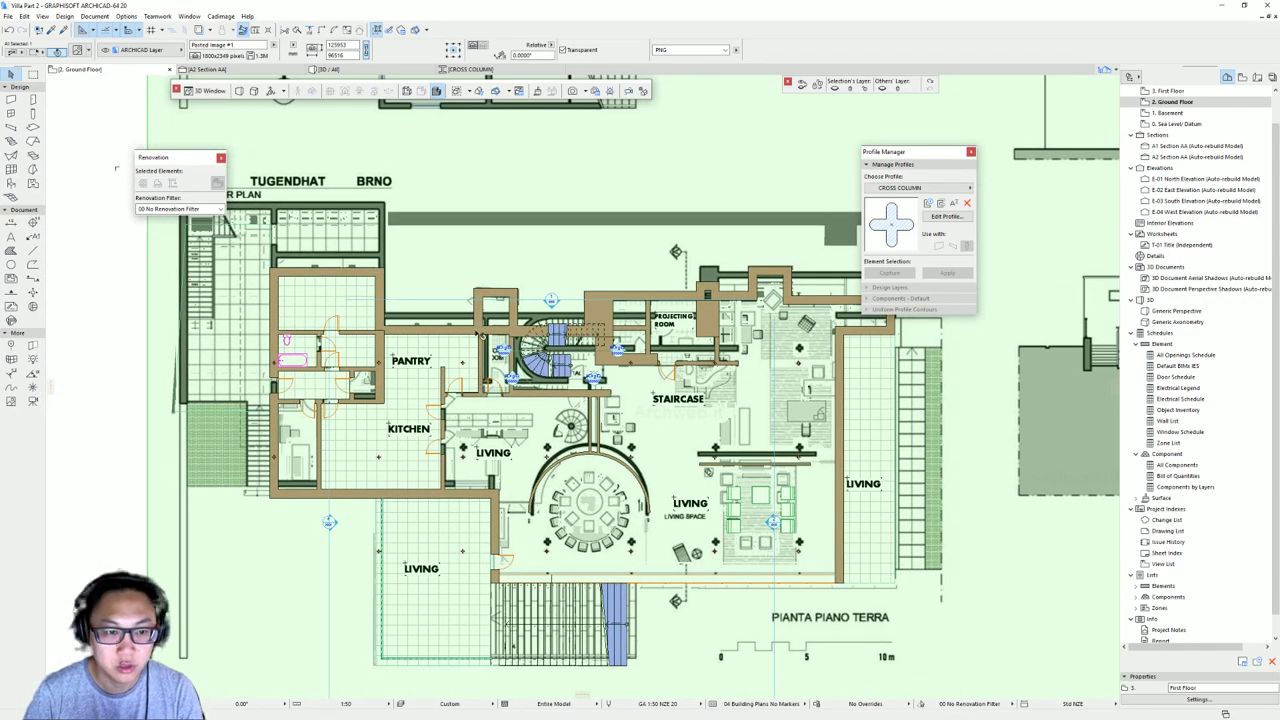
pyautogui.scroll(-2, 607, 356)
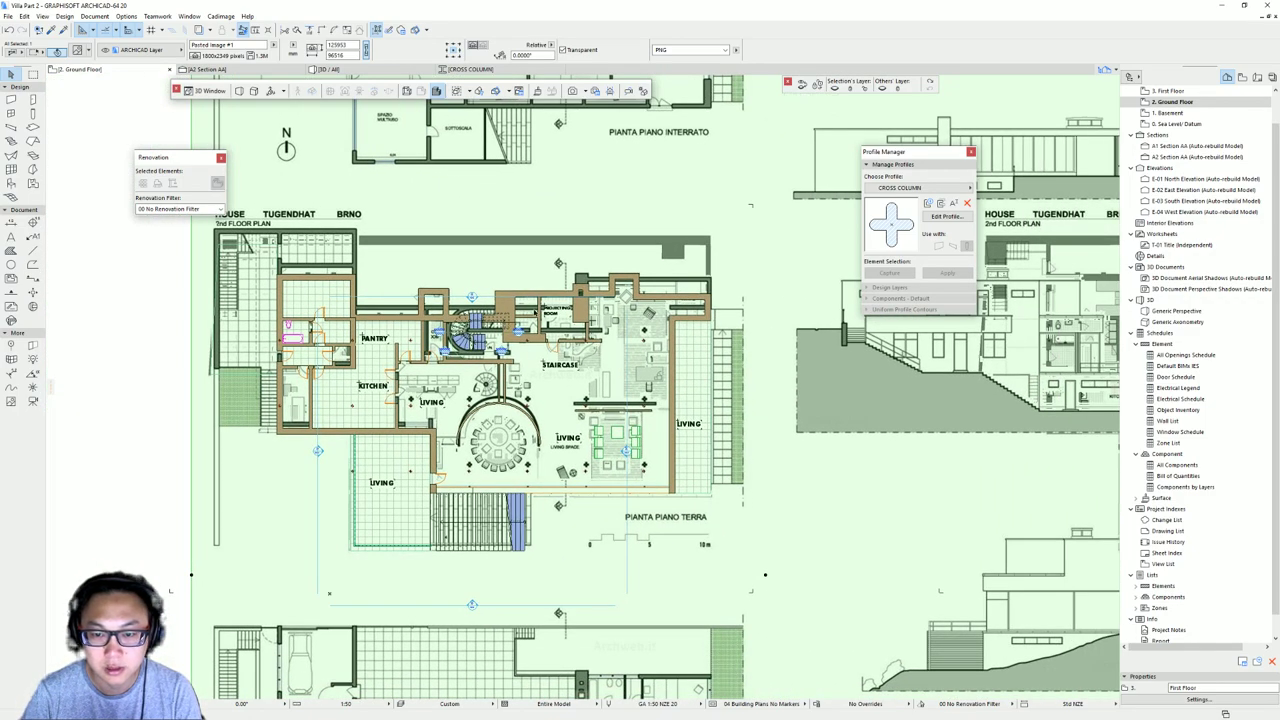
pyautogui.scroll(-4, 622, 450)
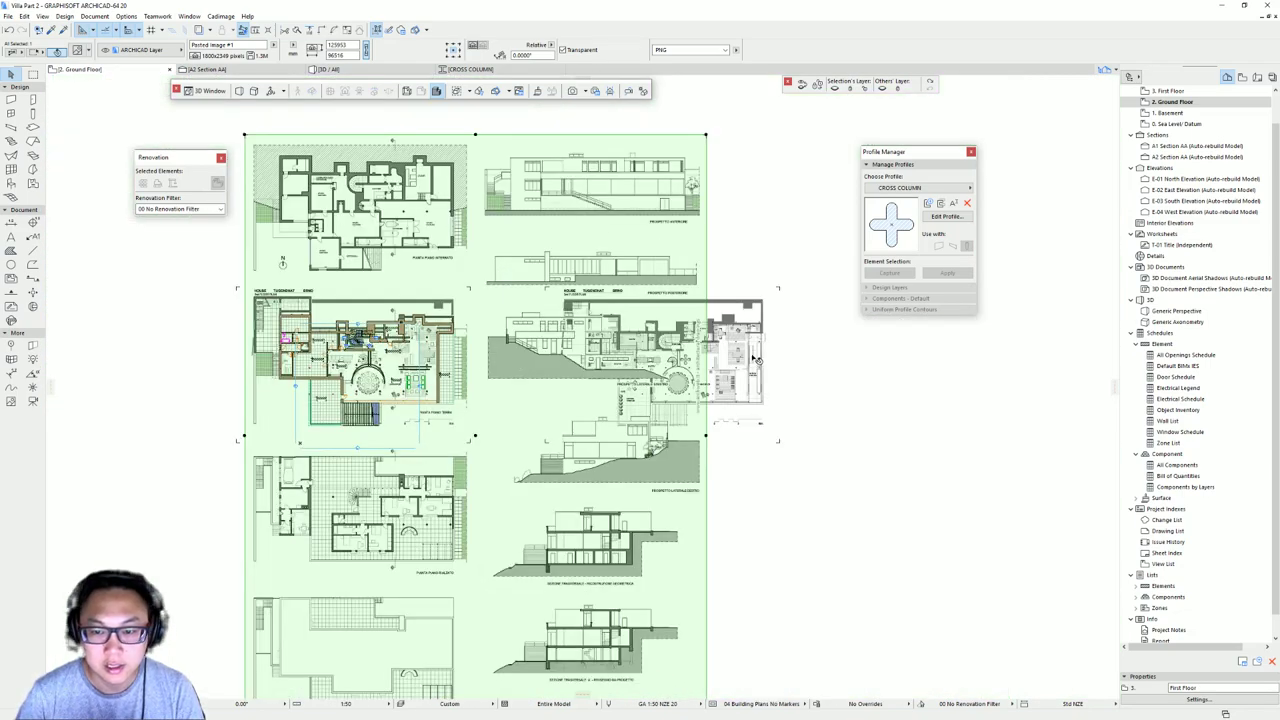
pyautogui.moveTo(757, 360)
pyautogui.mouseDown()
pyautogui.moveTo(905, 360)
pyautogui.moveTo(868, 341)
pyautogui.mouseUp()
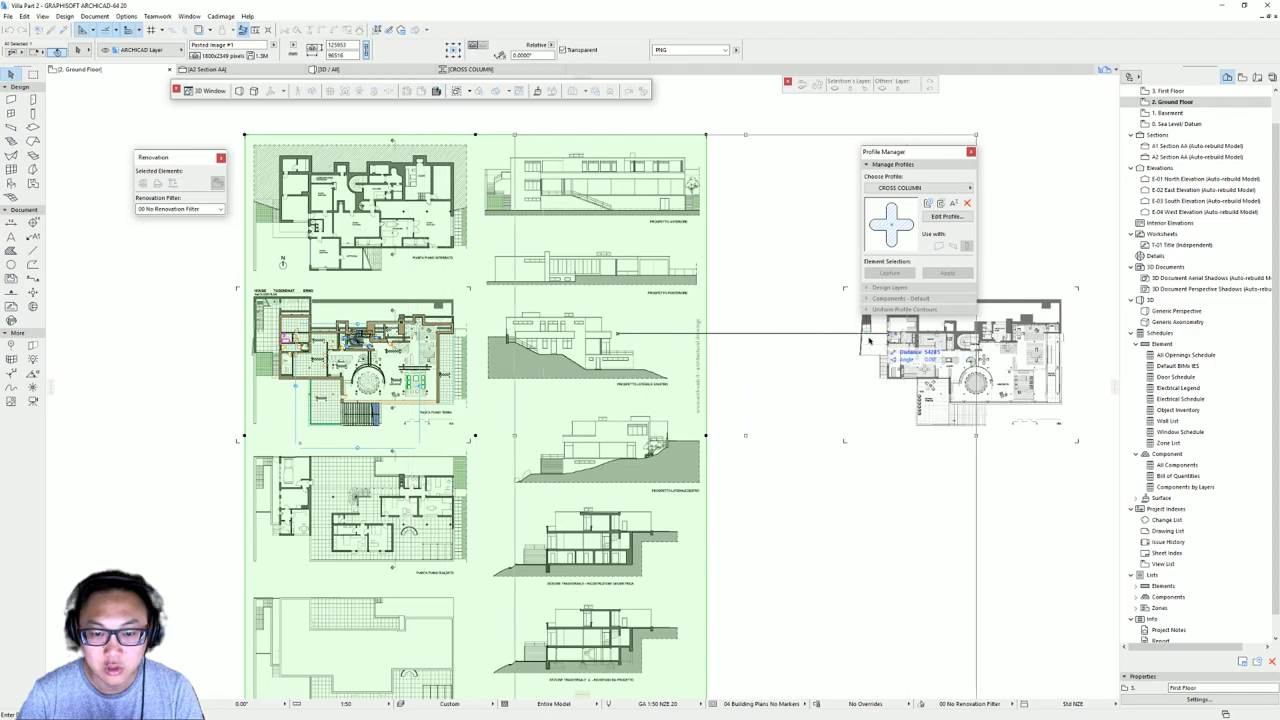
pyautogui.click(865, 340)
pyautogui.press('Escape')
# - Examine the sheet's ground floor plan side by side with the modelled ground floor
pyautogui.scroll(3, 568, 350)
pyautogui.moveTo(567, 350); pyautogui.dragTo(697, 320, button='middle')
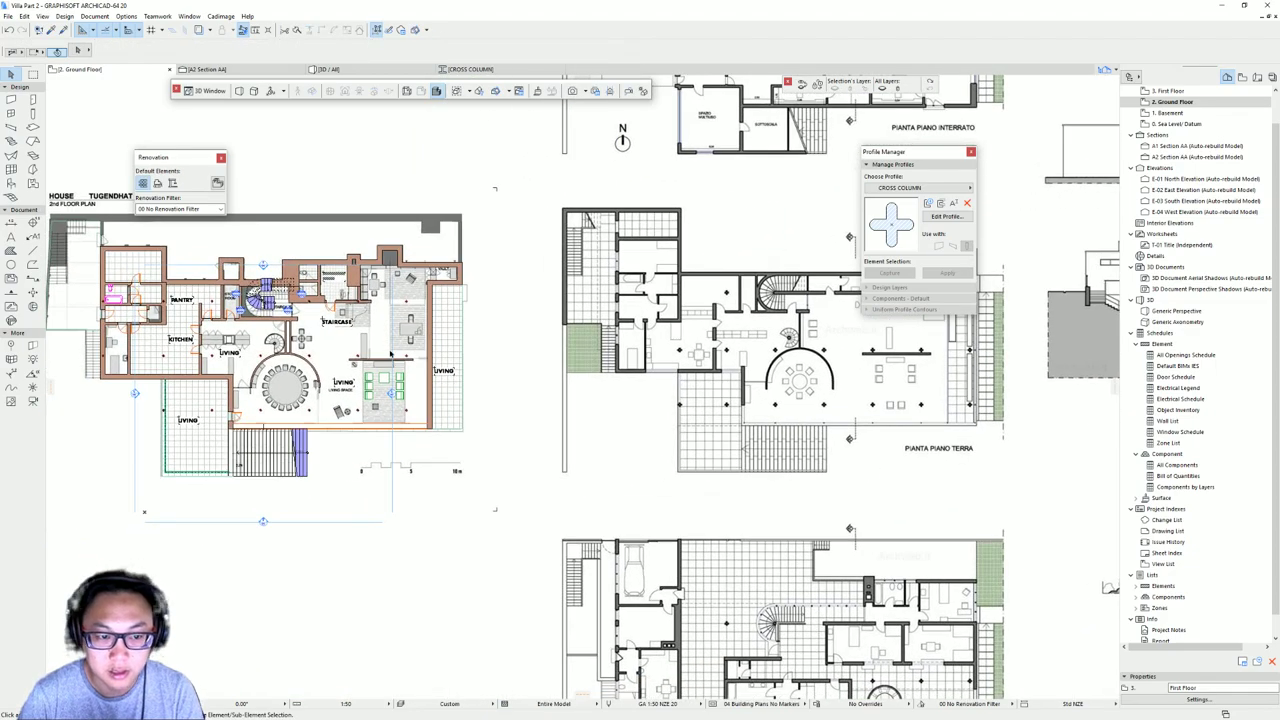
pyautogui.moveTo(400, 326); pyautogui.dragTo(362, 310, button='middle')
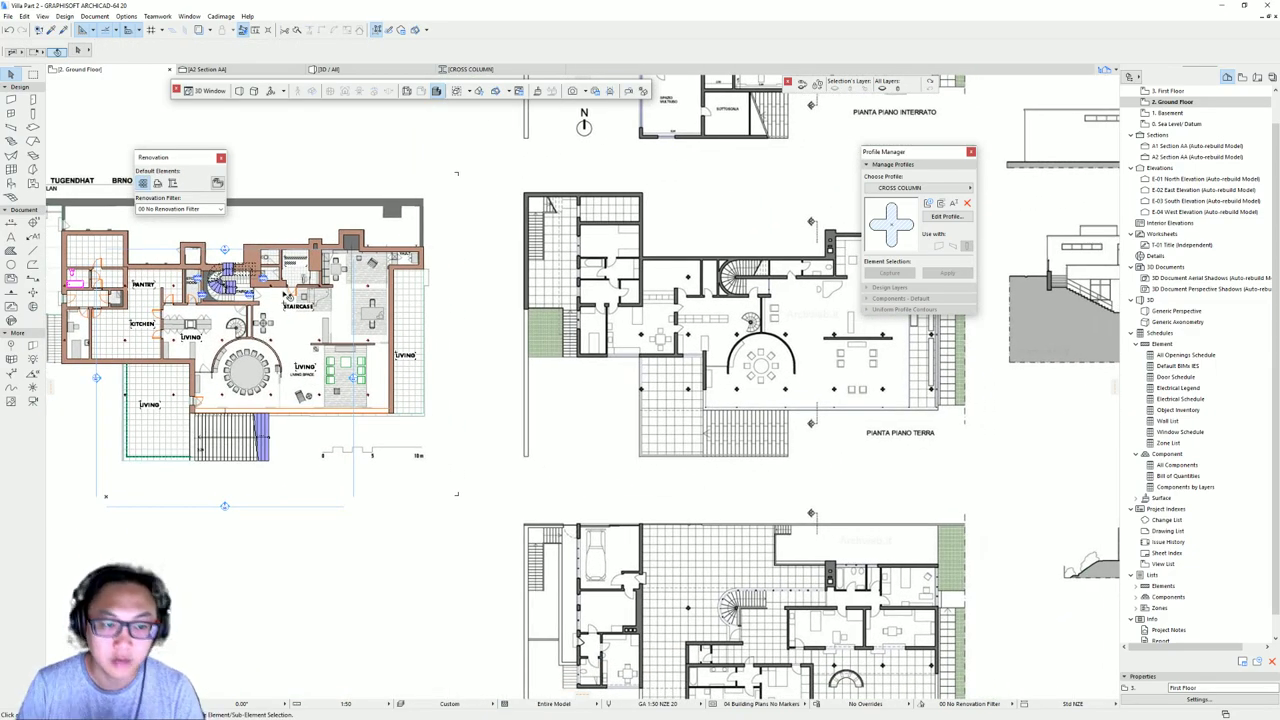
pyautogui.moveTo(720, 288); pyautogui.dragTo(571, 433, button='middle')
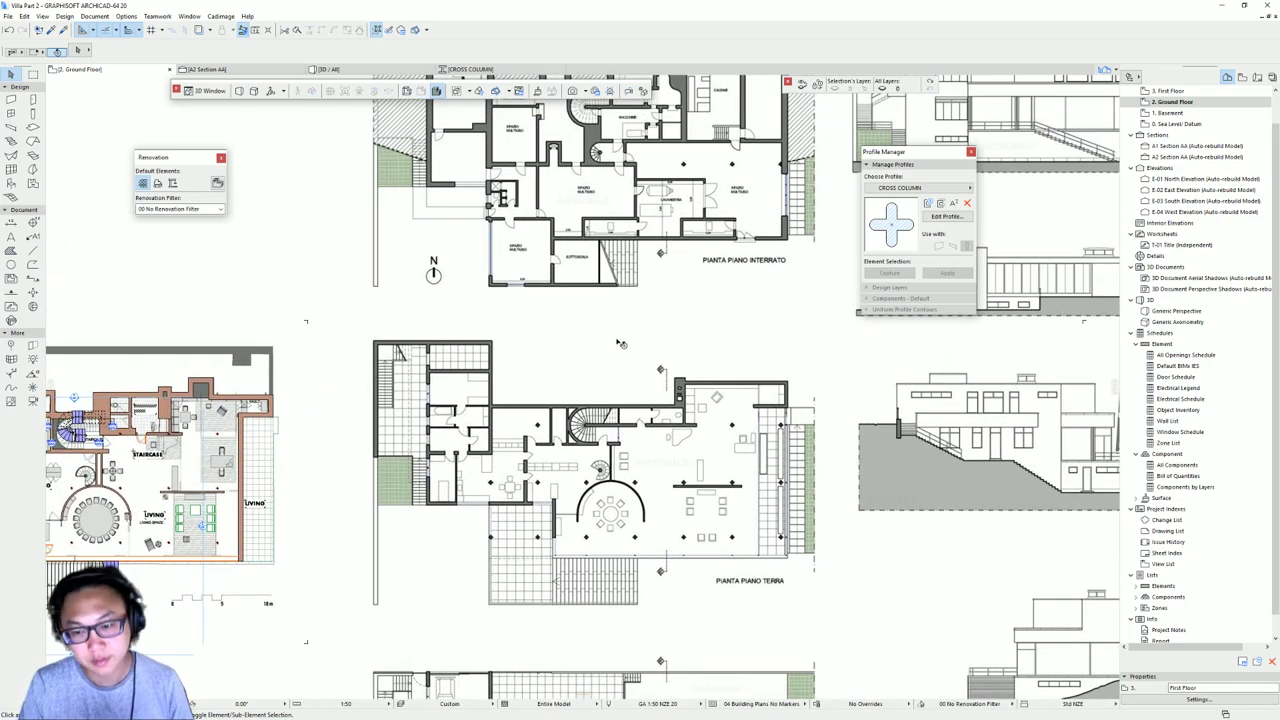
pyautogui.moveTo(621, 343); pyautogui.dragTo(781, 271, button='middle')
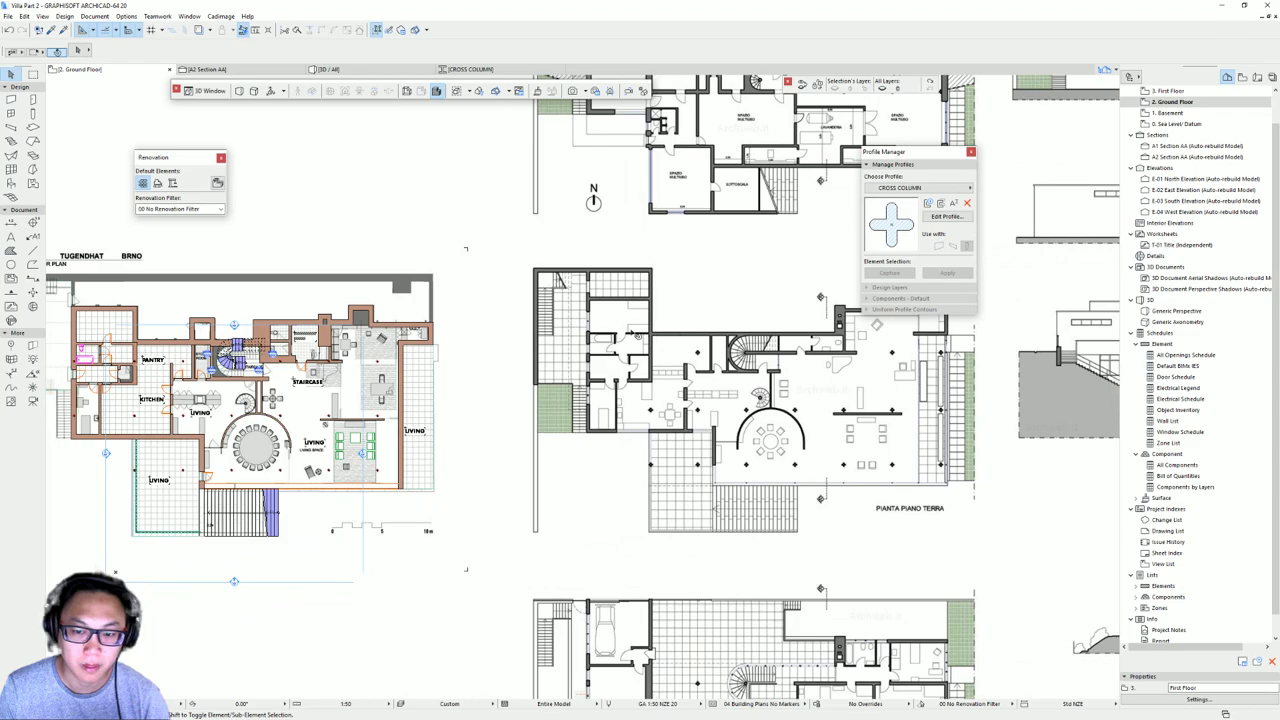
pyautogui.click(560, 335)
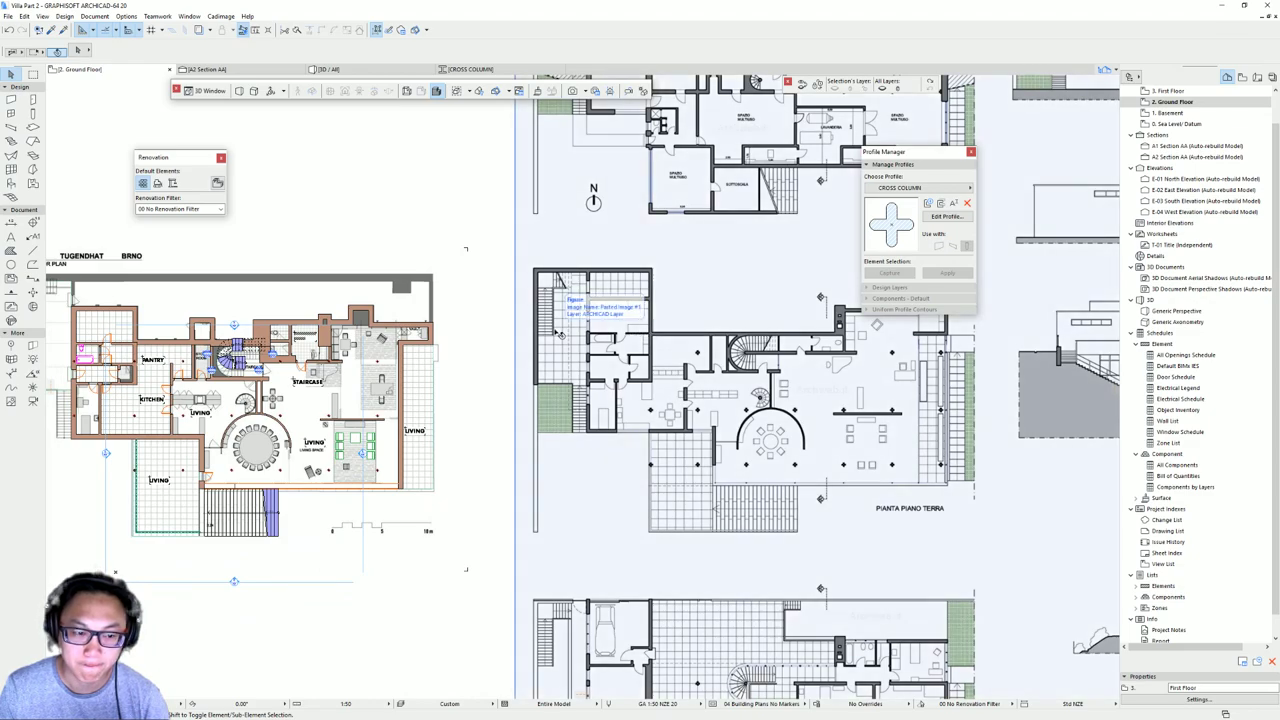
pyautogui.scroll(-2, 560, 335)
# - Open the MIES_Villa Tugendhat folder in File Explorer and view the UPPER FLOOR and GROUND FLOOR drawings
pyautogui.press('super+e')
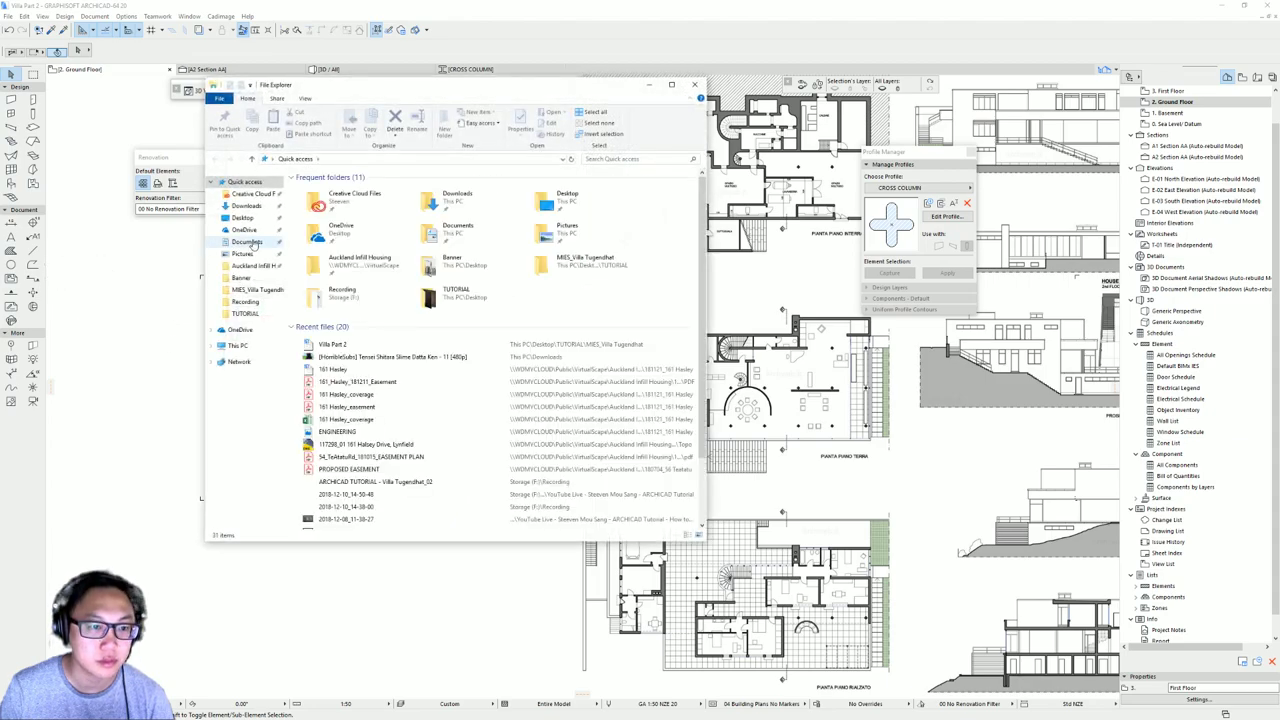
pyautogui.click(257, 289)
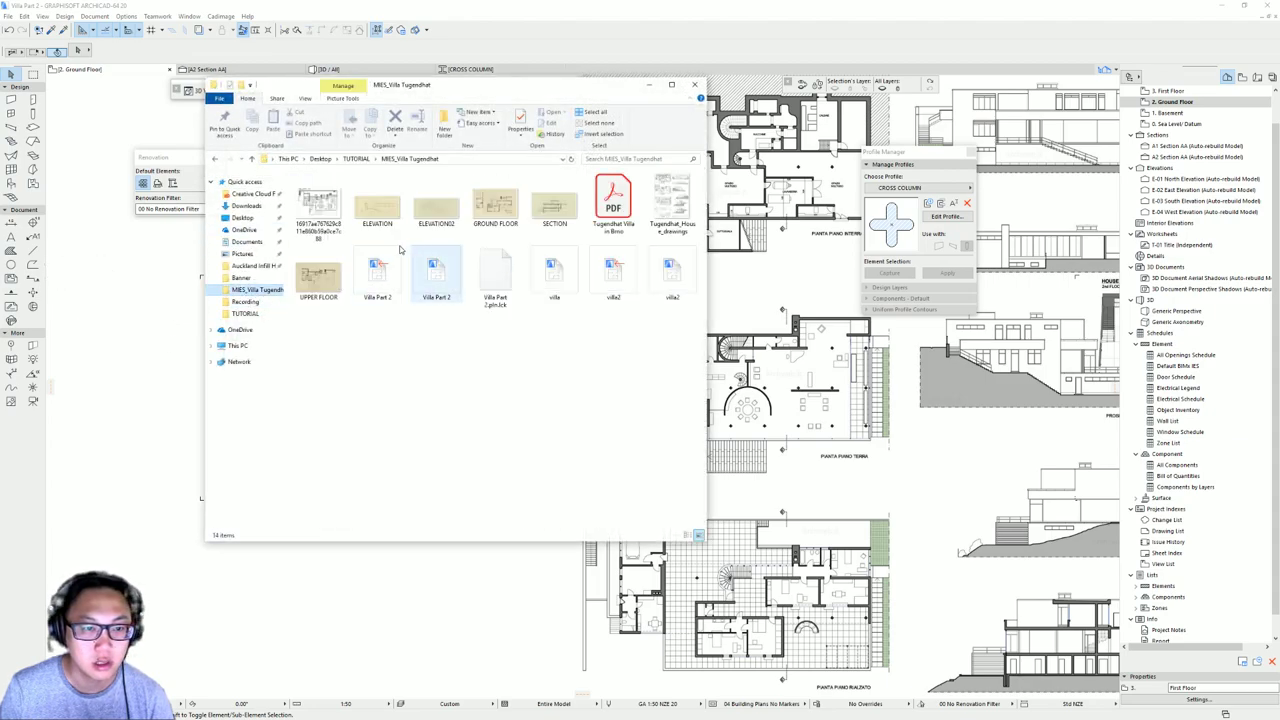
pyautogui.doubleClick(318, 278)
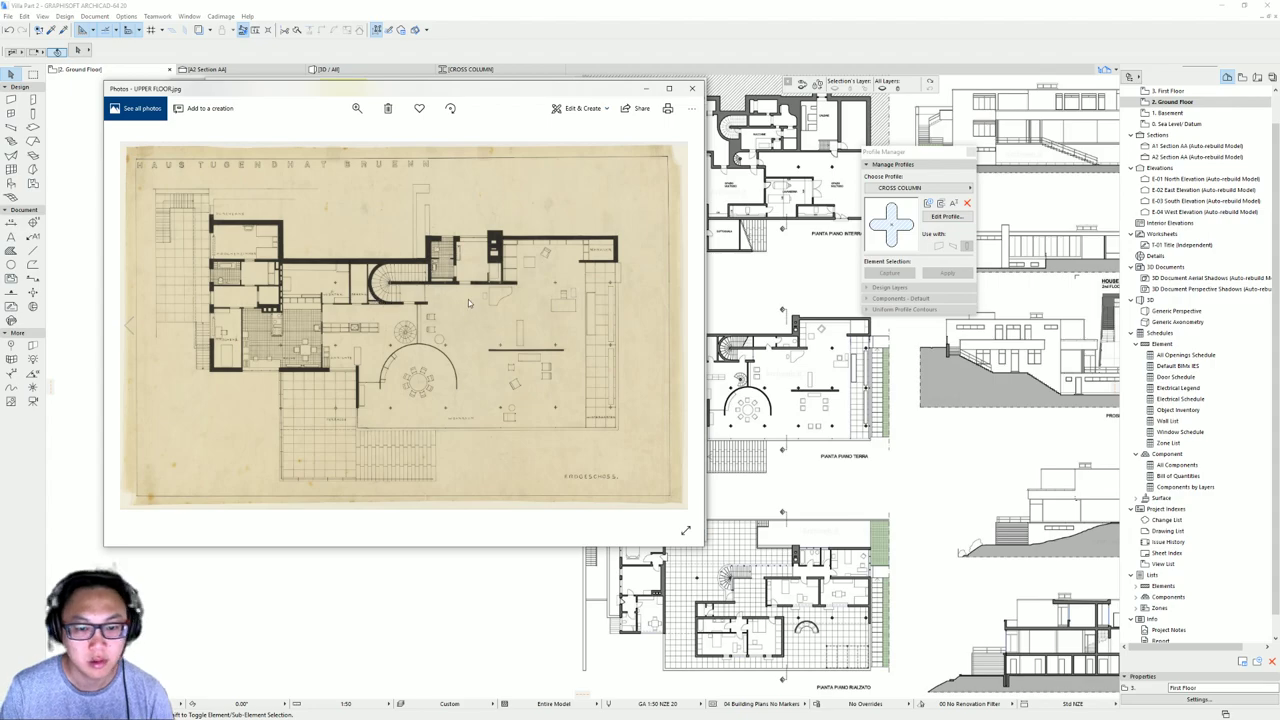
pyautogui.click(692, 88)
pyautogui.doubleClick(496, 204)
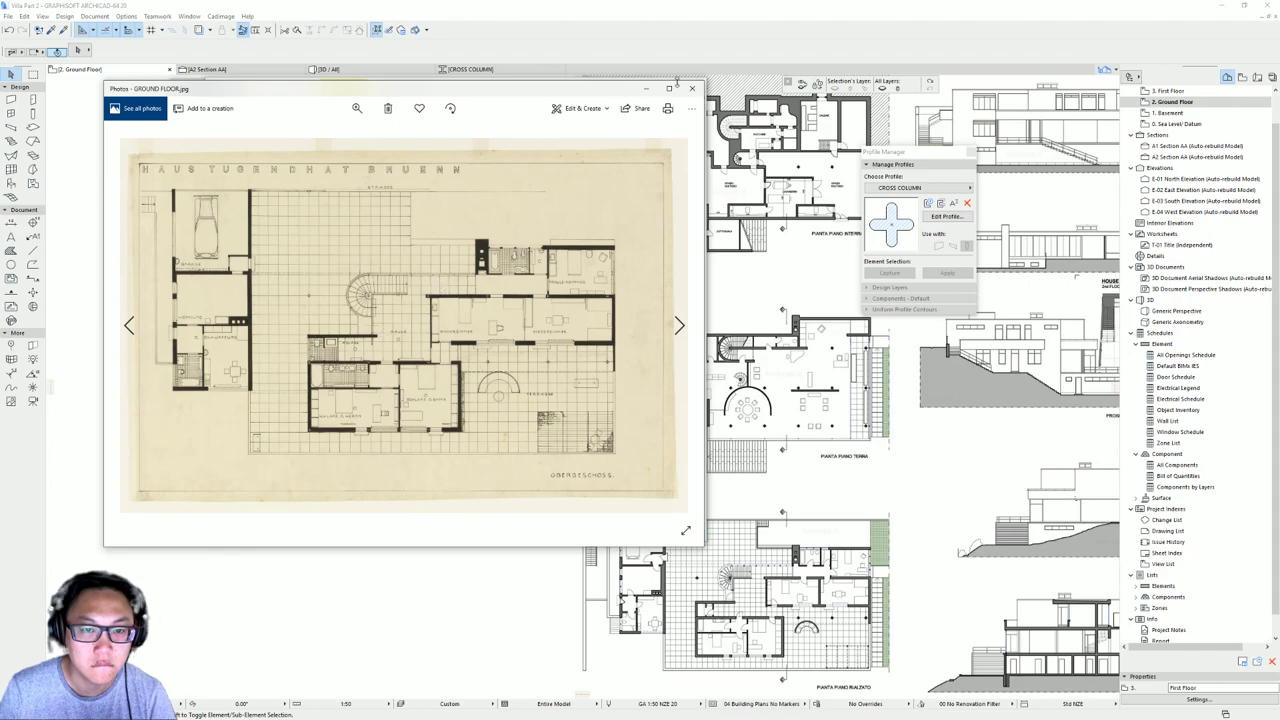
pyautogui.click(694, 89)
# - Try to place the GROUND FLOOR image from the folder beside the ground floor plan
pyautogui.rightClick(487, 205)
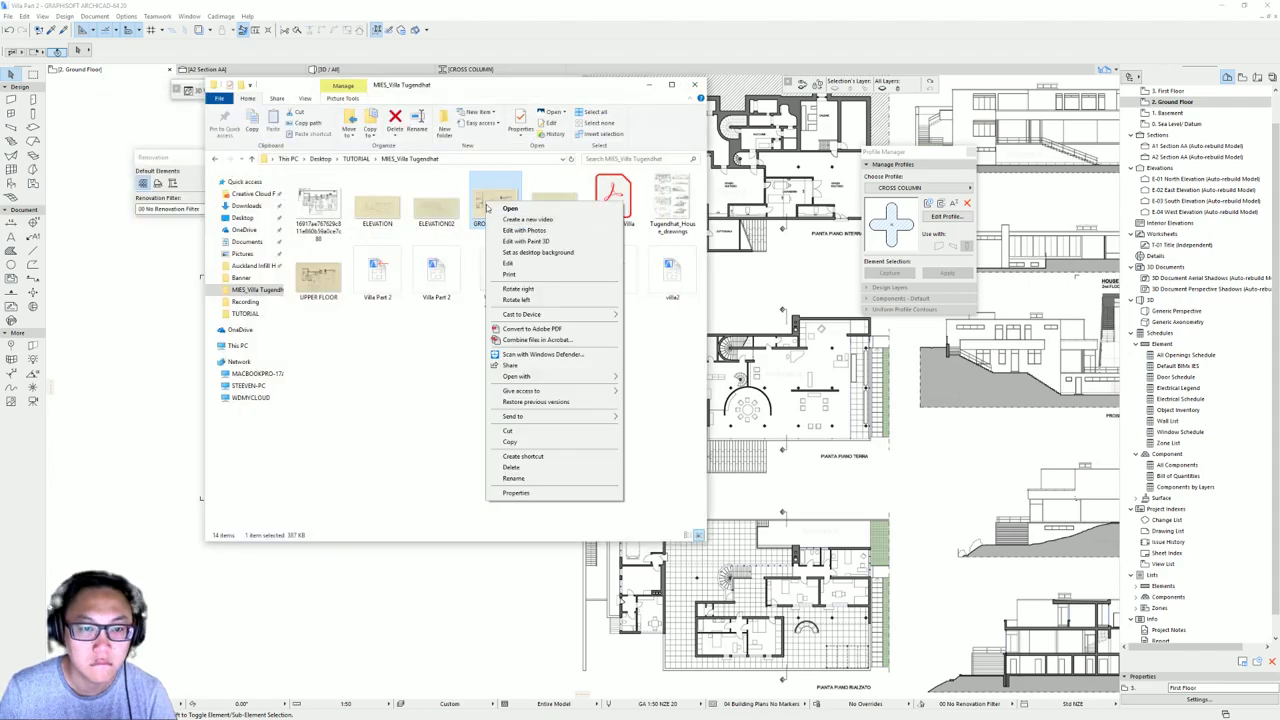
pyautogui.click(482, 202)
pyautogui.moveTo(490, 203); pyautogui.dragTo(163, 370)
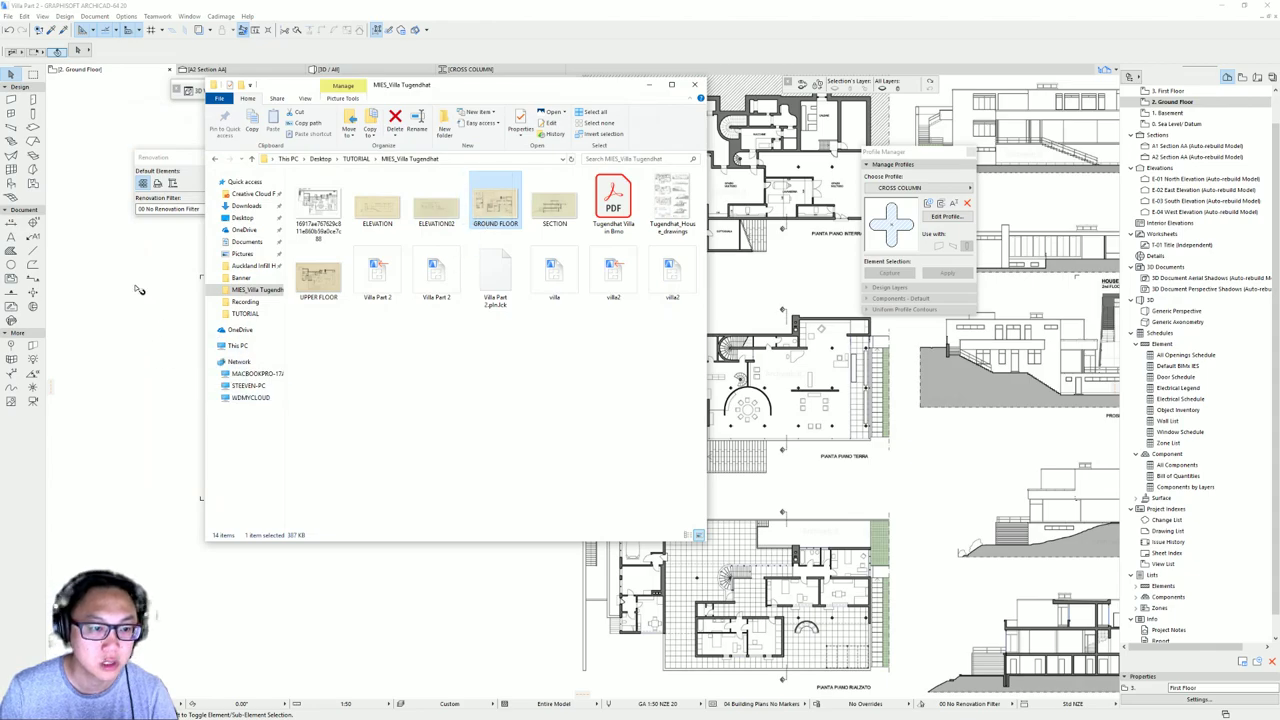
pyautogui.click(163, 375)
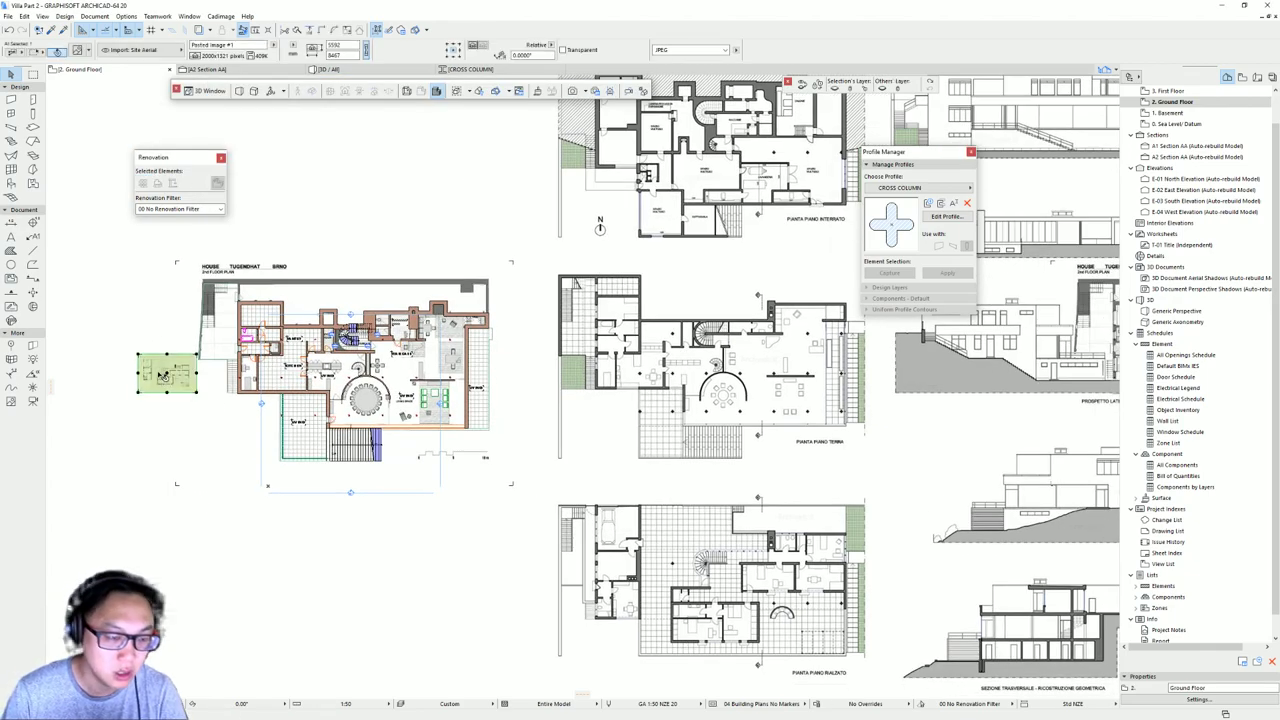
pyautogui.press('Escape')
# - Open the First Floor plan and shift its reference drawing sheet horizontally clear of the modelled walls, then deselect it
pyautogui.doubleClick(1170, 90)
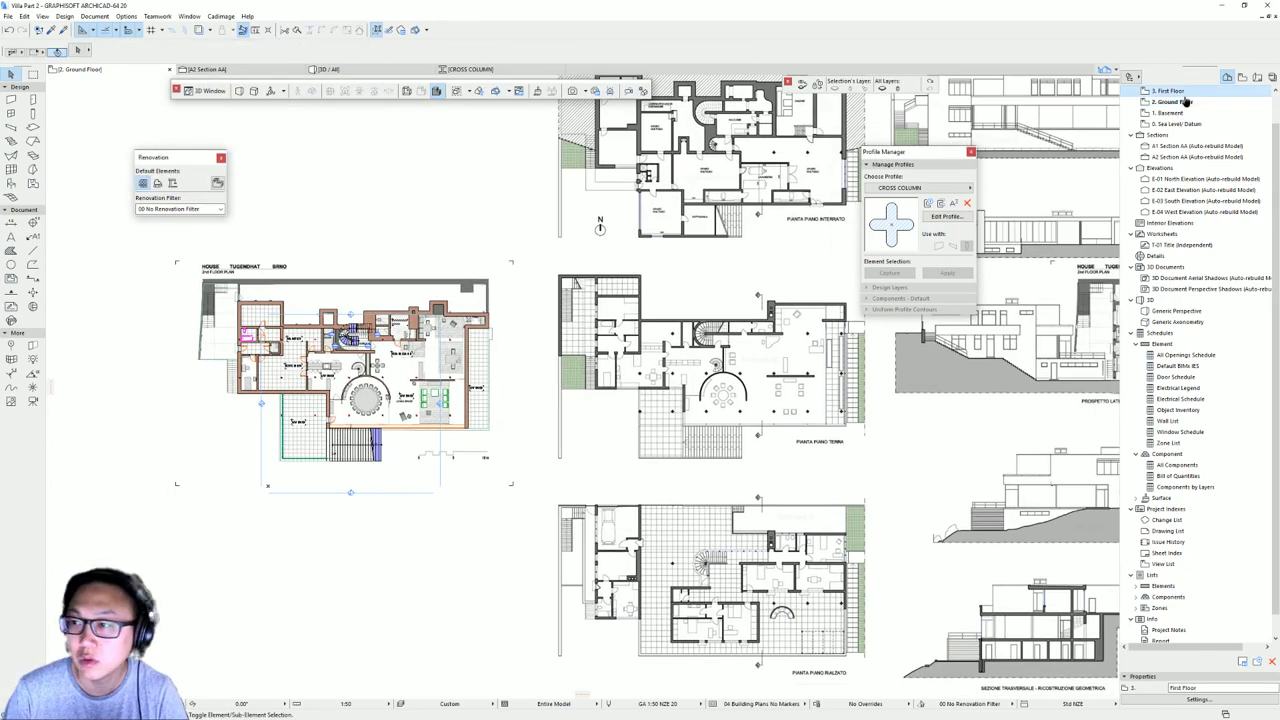
pyautogui.scroll(-5, 453, 336)
pyautogui.click(562, 237)
pyautogui.hotkey('ctrl', 'd')
pyautogui.click(552, 231)
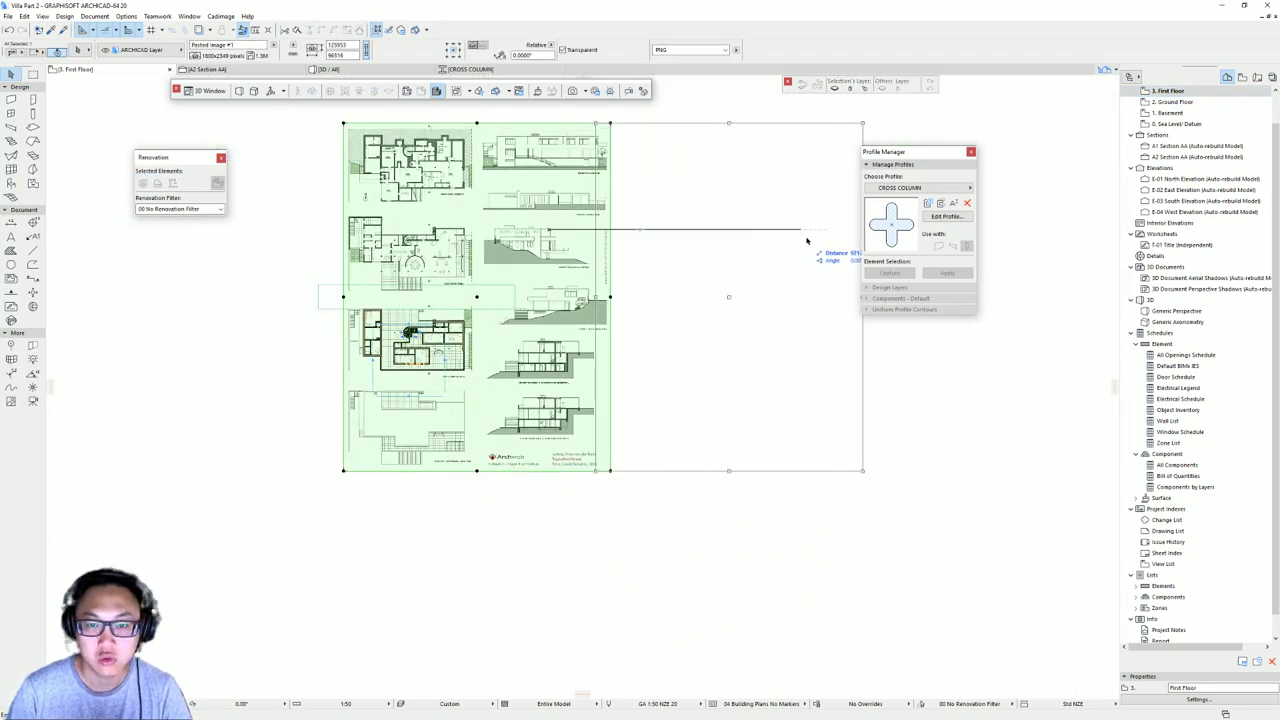
pyautogui.click(819, 232)
pyautogui.press('Escape')
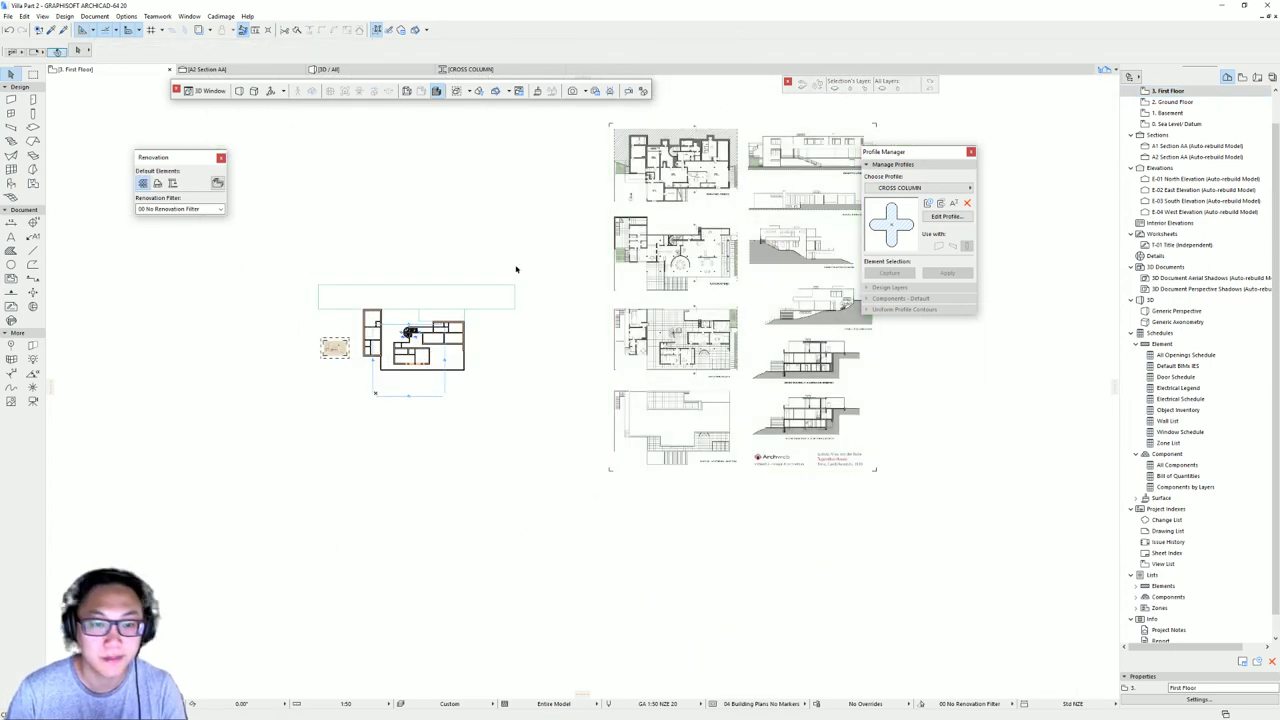
# - Move the pasted upper floor image so its garage wing's lower-left corner sits on the same corner of the modelled walls
pyautogui.scroll(6, 379, 367)
pyautogui.click(379, 367)
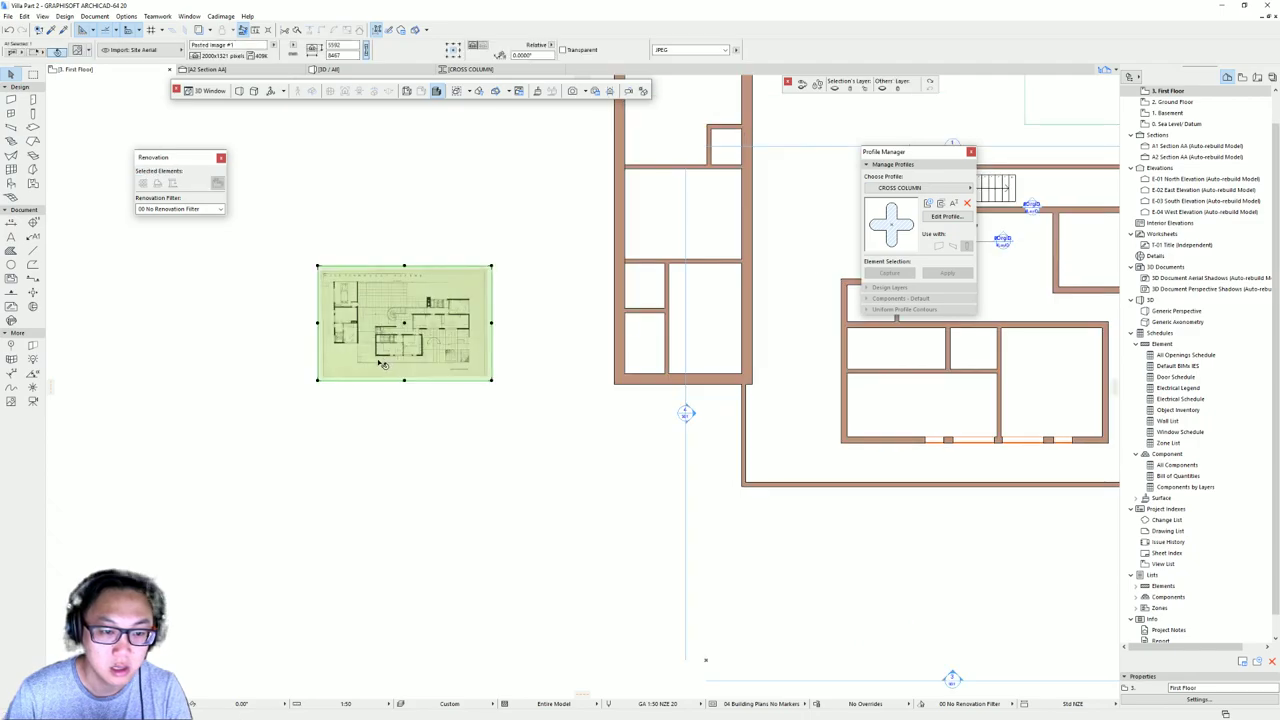
pyautogui.scroll(4, 379, 367)
pyautogui.hotkey('ctrl', 'd')
pyautogui.click(269, 317)
pyautogui.moveTo(1091, 424); pyautogui.dragTo(486, 413, button='middle')
pyautogui.scroll(-3, 553, 338)
pyautogui.click(531, 337)
# - Graphically resize the upper floor image from the garage wing corner, stretching its bedroom block corner to the modelled one
pyautogui.scroll(-1, 550, 338)
pyautogui.hotkey('ctrl', 'k')
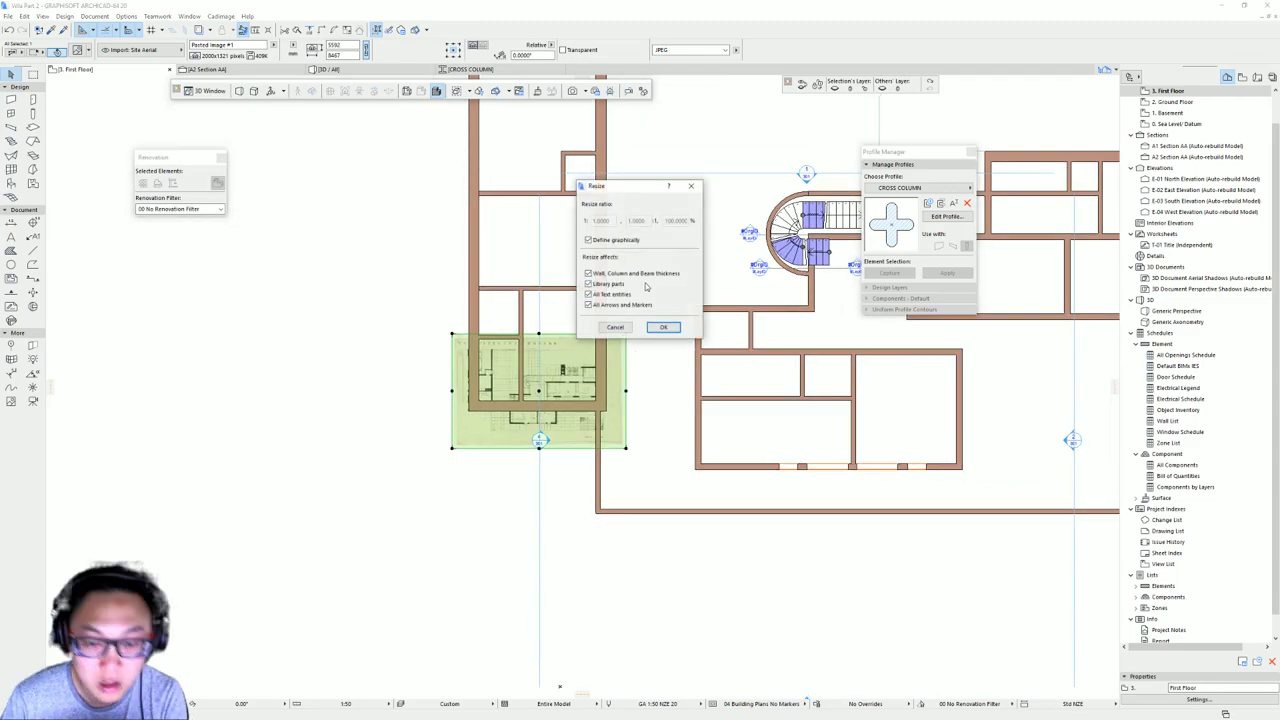
pyautogui.click(664, 328)
pyautogui.scroll(2, 457, 362)
pyautogui.click(459, 363)
pyautogui.click(530, 383)
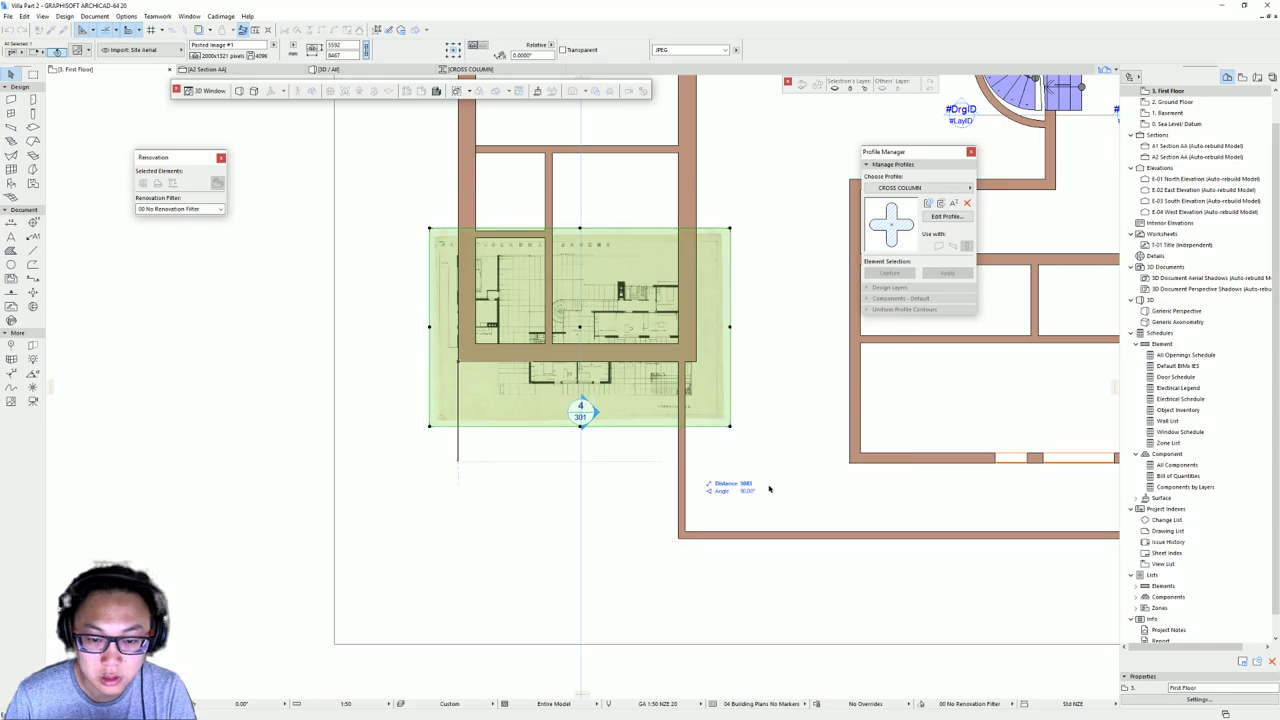
pyautogui.moveTo(769, 489); pyautogui.dragTo(847, 465)
pyautogui.click(850, 464)
pyautogui.scroll(-5, 738, 396)
pyautogui.moveTo(759, 370); pyautogui.dragTo(490, 404, button='middle')
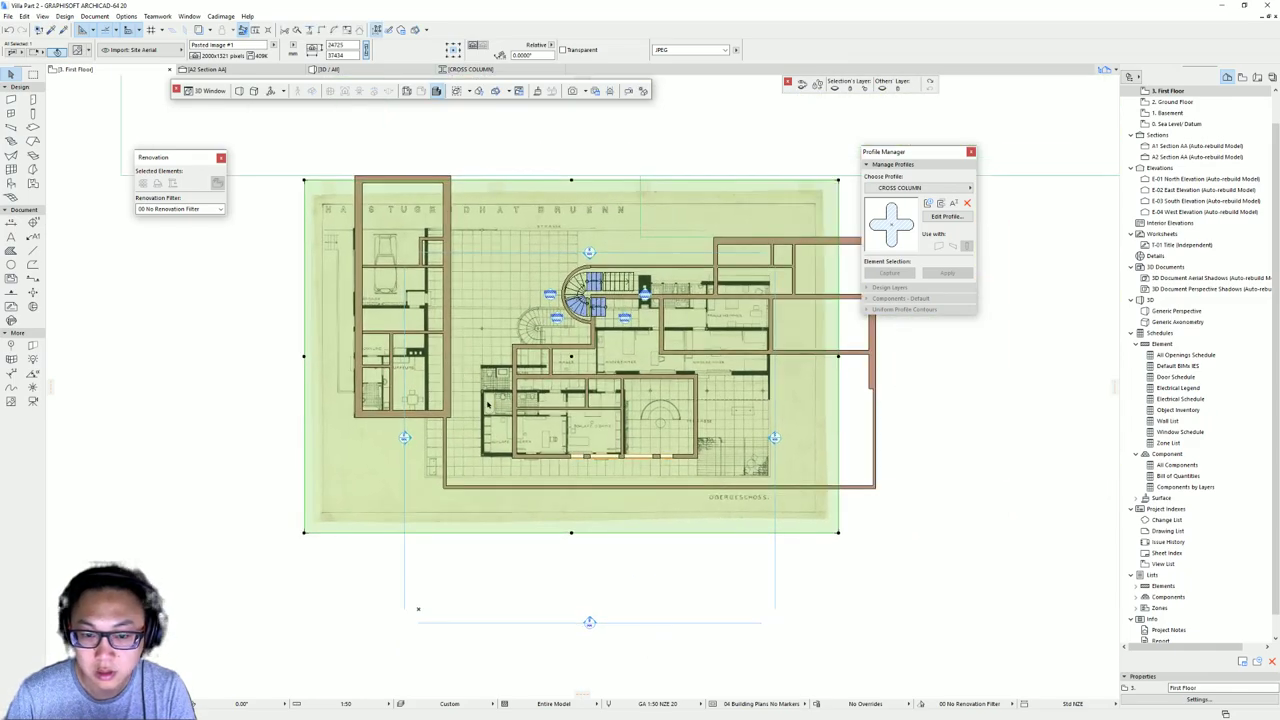
# - Reposition the upper floor image, aligning its bedroom corner with the model and then its terrace's lower-left corner with the slab corner
pyautogui.scroll(3, 453, 420)
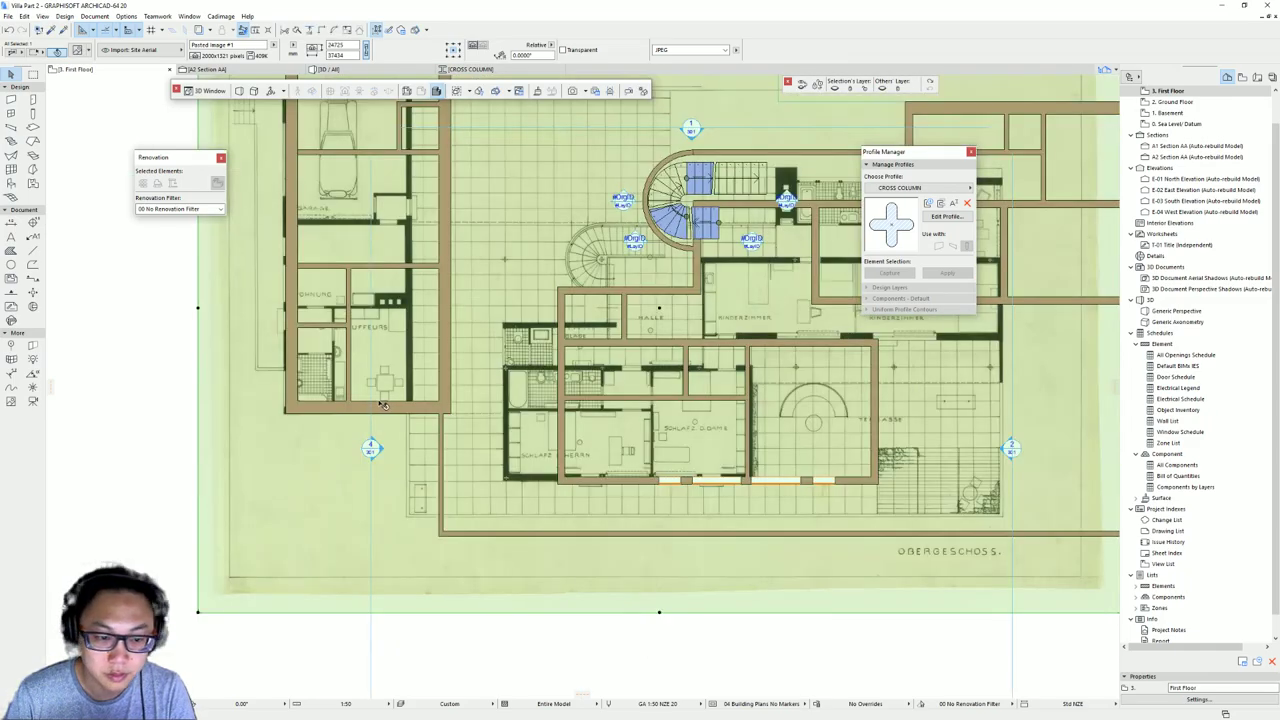
pyautogui.click(561, 488)
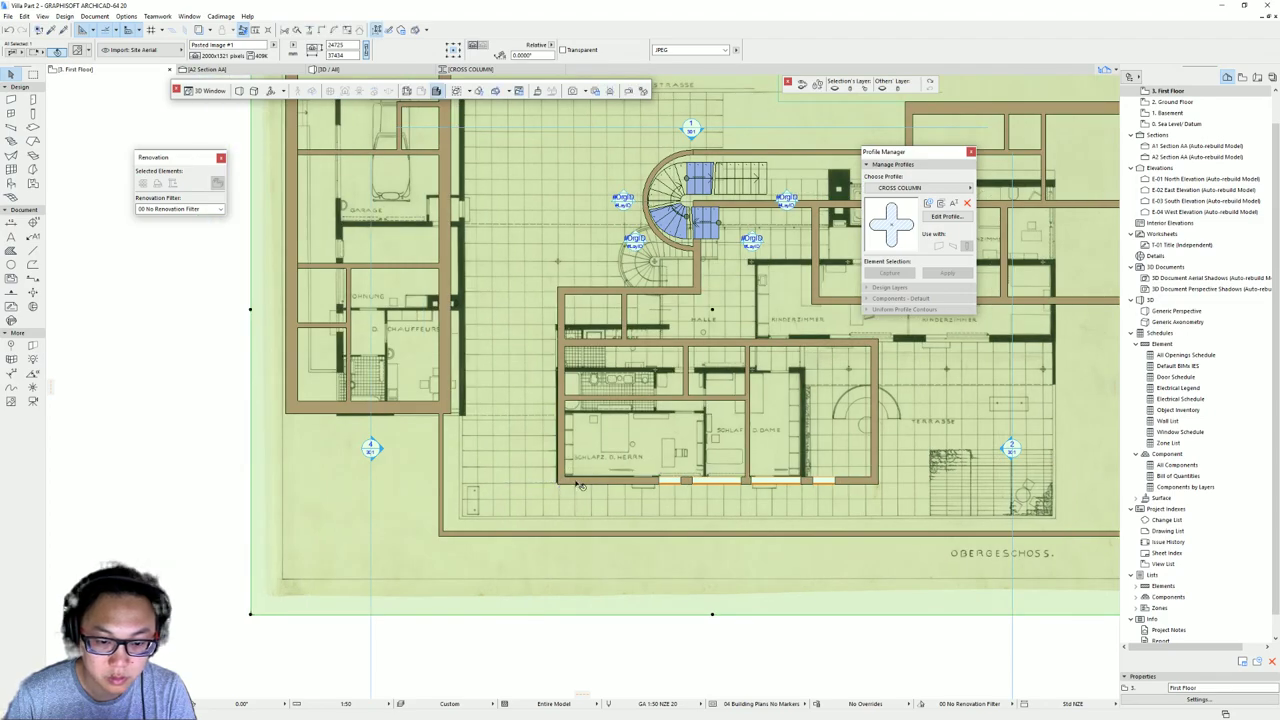
pyautogui.scroll(-2, 565, 485)
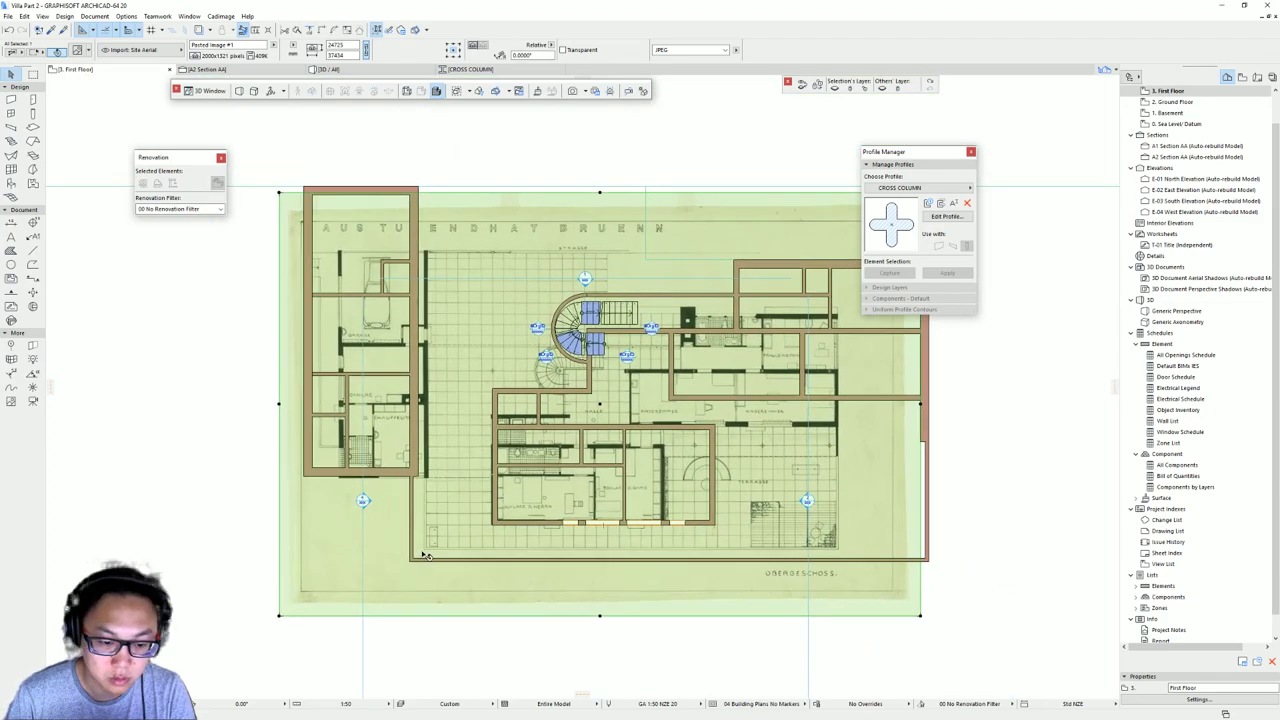
pyautogui.moveTo(422, 556); pyautogui.dragTo(433, 563)
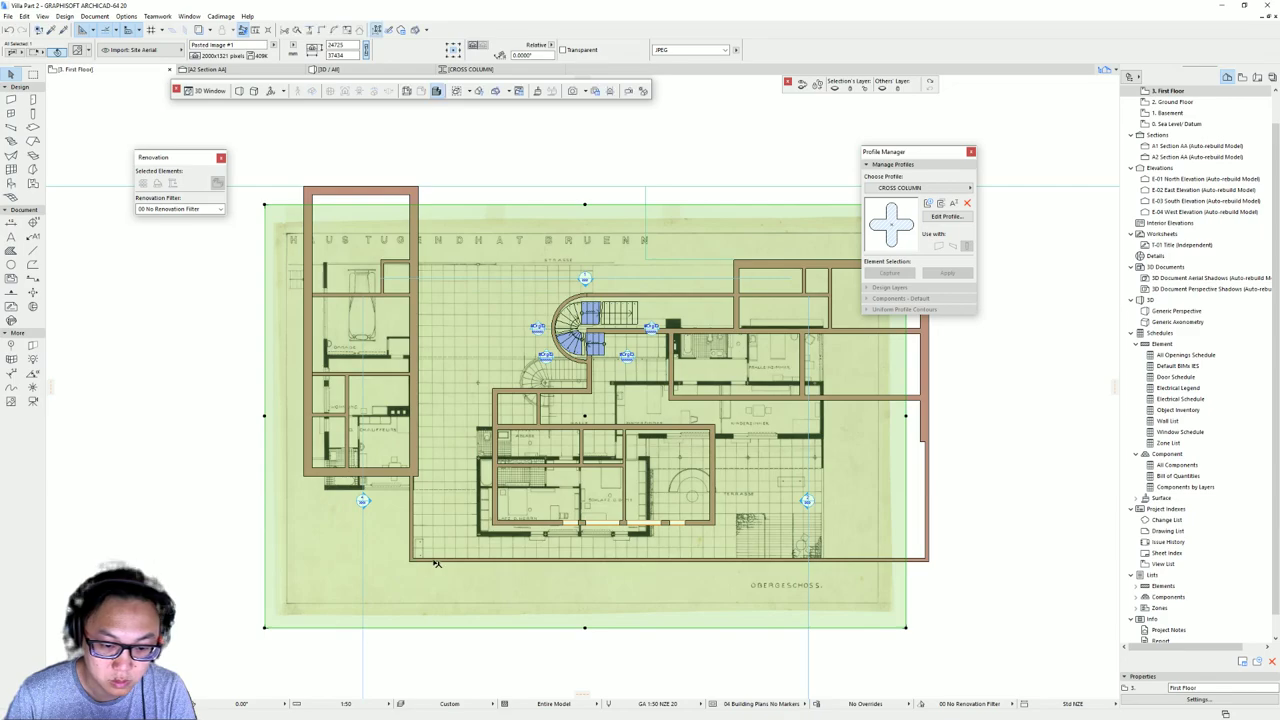
# - Try to enlarge the image graphically from the terrace's lower-left corner to the slab's lower-right corner, and check its fit
pyautogui.moveTo(481, 574); pyautogui.dragTo(480, 444, button='middle')
pyautogui.hotkey('ctrl', 'k')
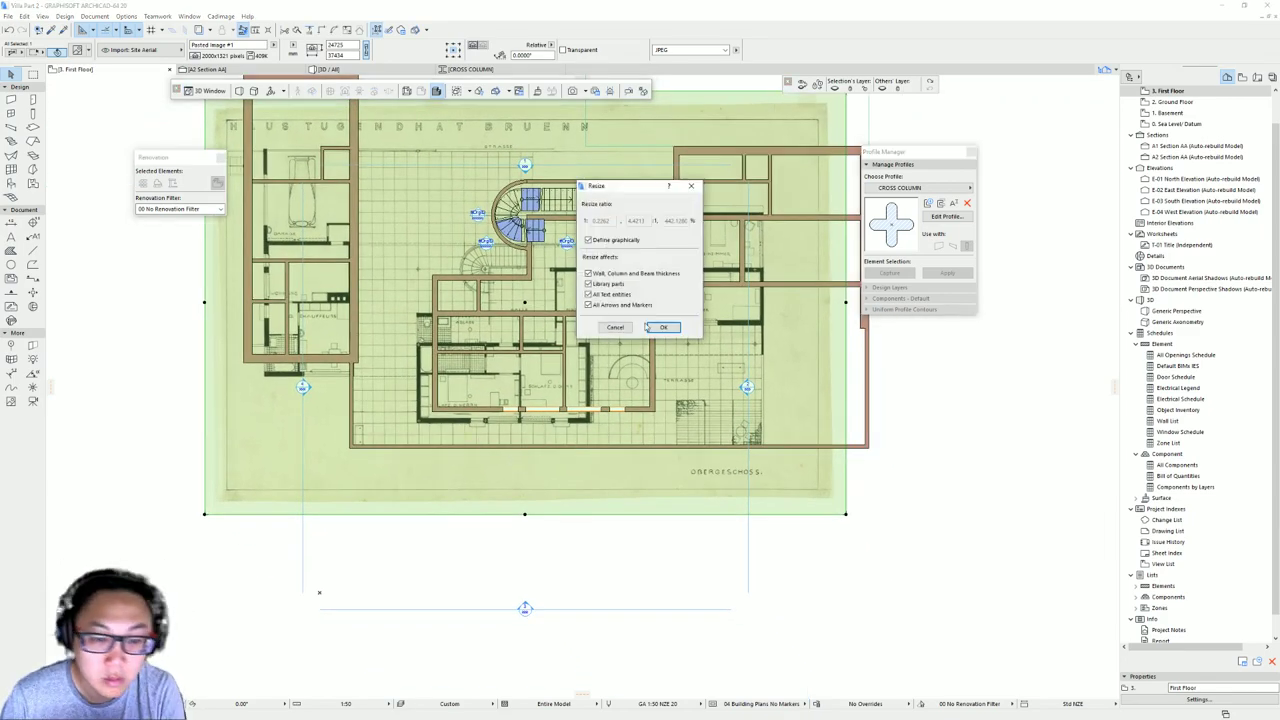
pyautogui.click(667, 329)
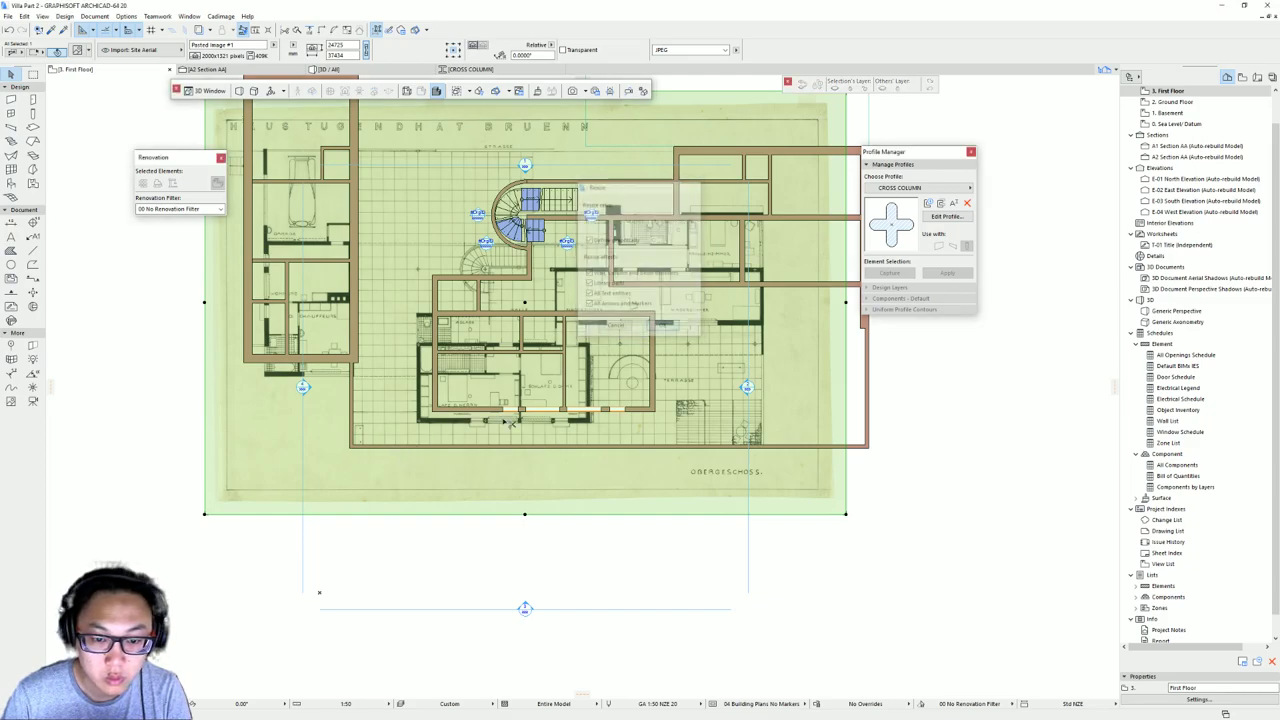
pyautogui.click(351, 448)
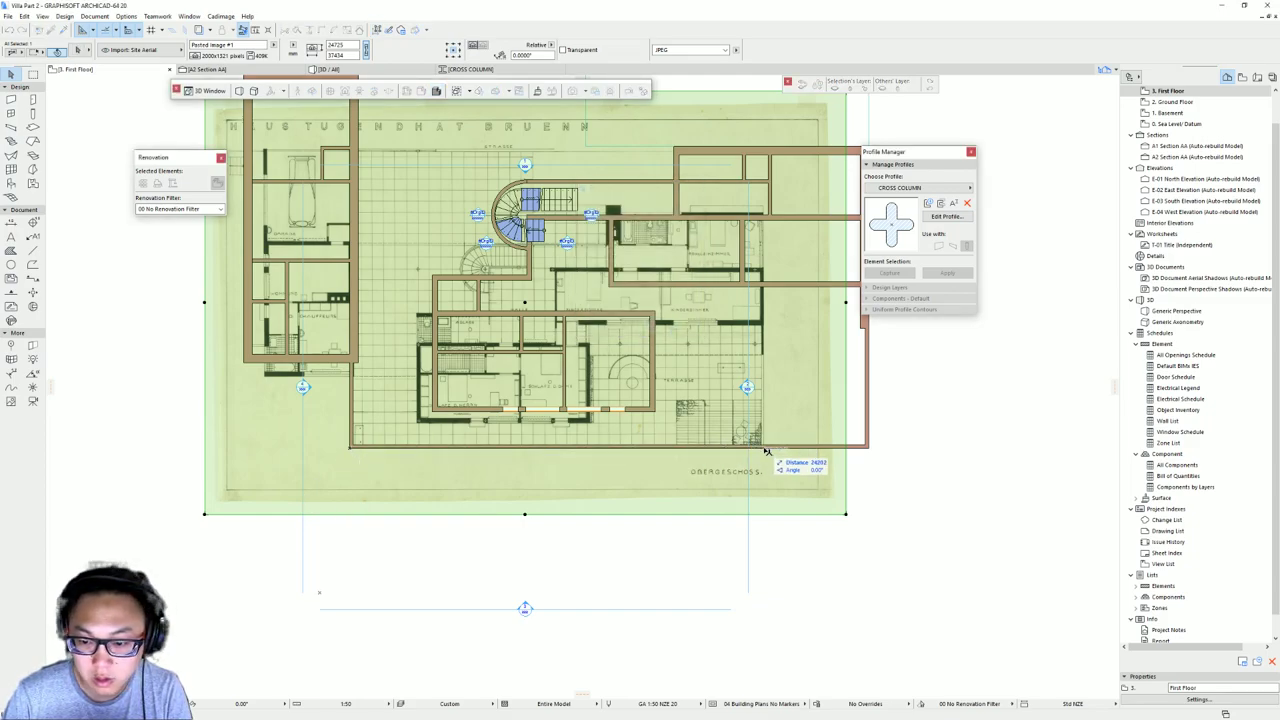
pyautogui.click(764, 448)
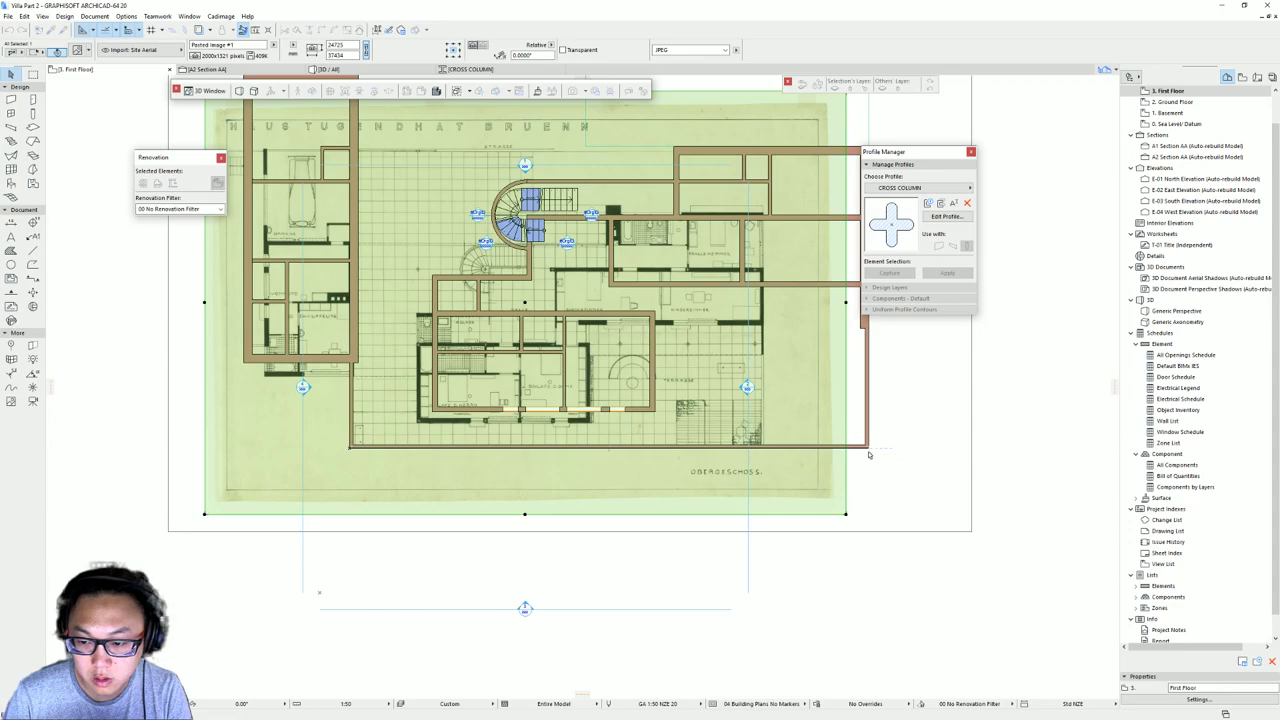
pyautogui.click(867, 449)
pyautogui.moveTo(645, 330); pyautogui.dragTo(640, 355, button='middle')
pyautogui.scroll(3, 530, 224)
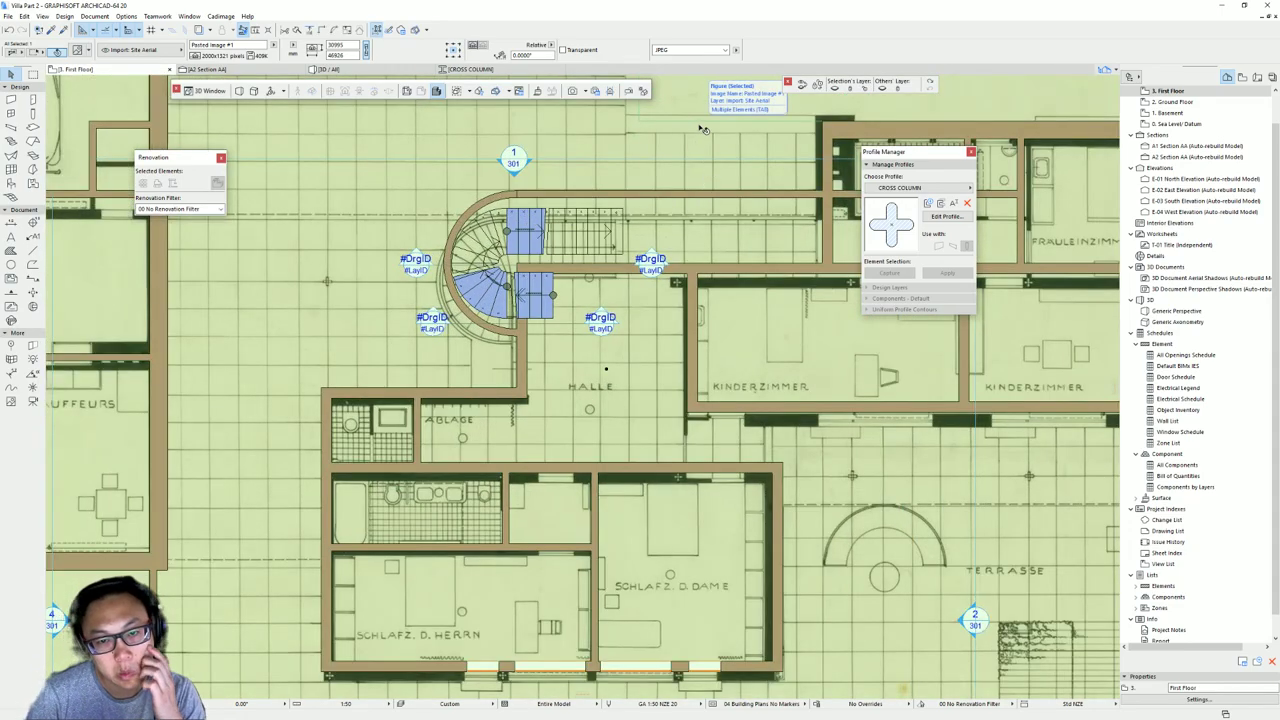
pyautogui.moveTo(731, 212); pyautogui.dragTo(520, 314, button='middle')
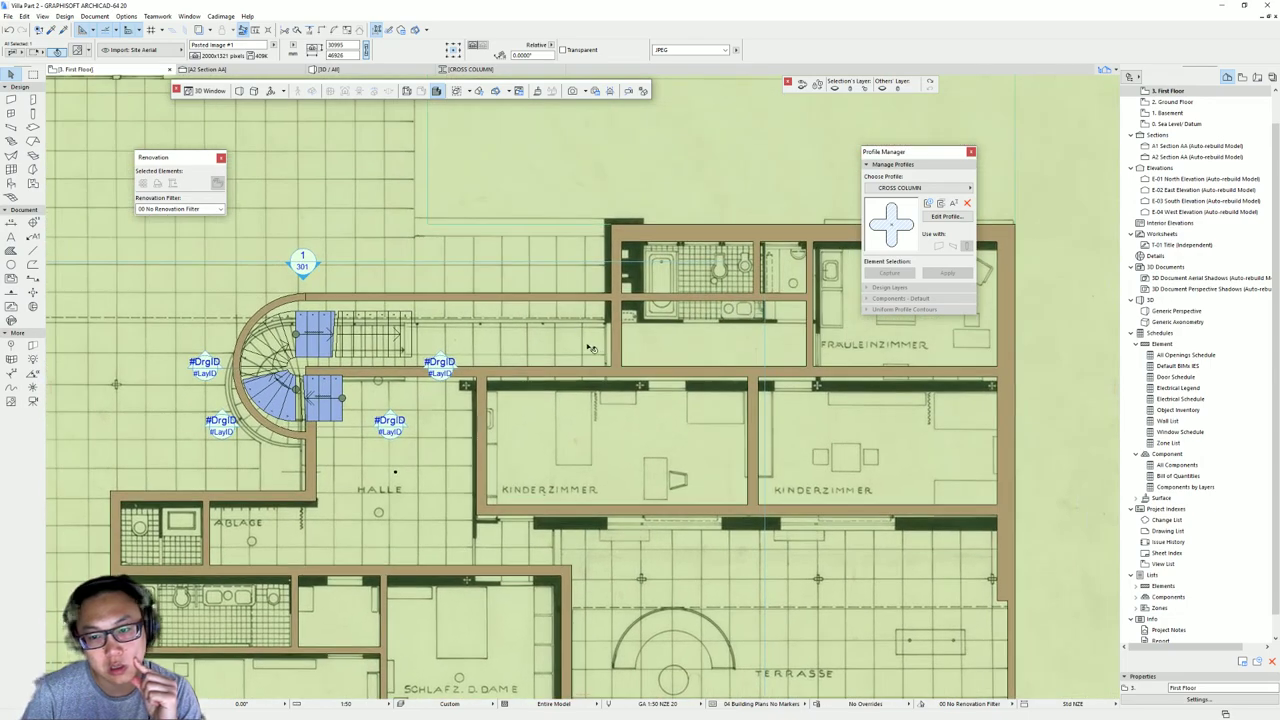
pyautogui.scroll(-4, 592, 347)
pyautogui.moveTo(556, 398); pyautogui.dragTo(580, 285, button='middle')
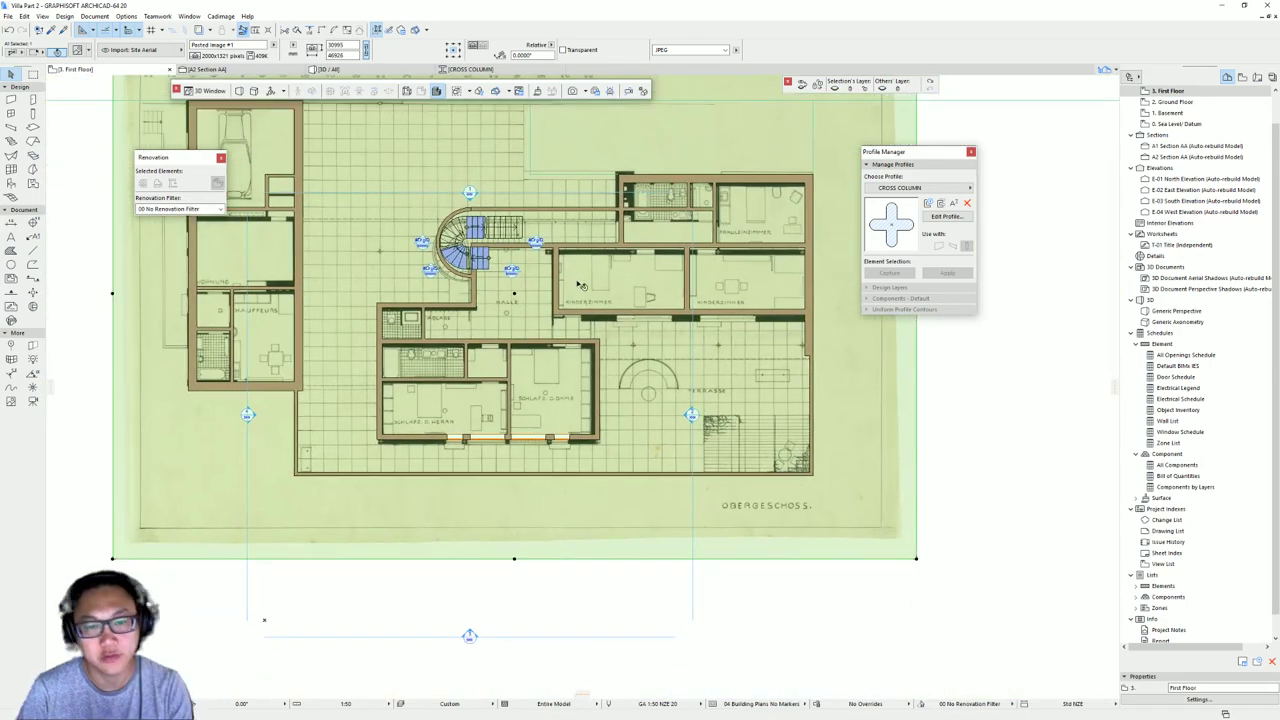
# - Undo the image resize and, on the Ground Floor, move the curved stair down onto the staircase drawn in the plan
pyautogui.doubleClick(1174, 101)
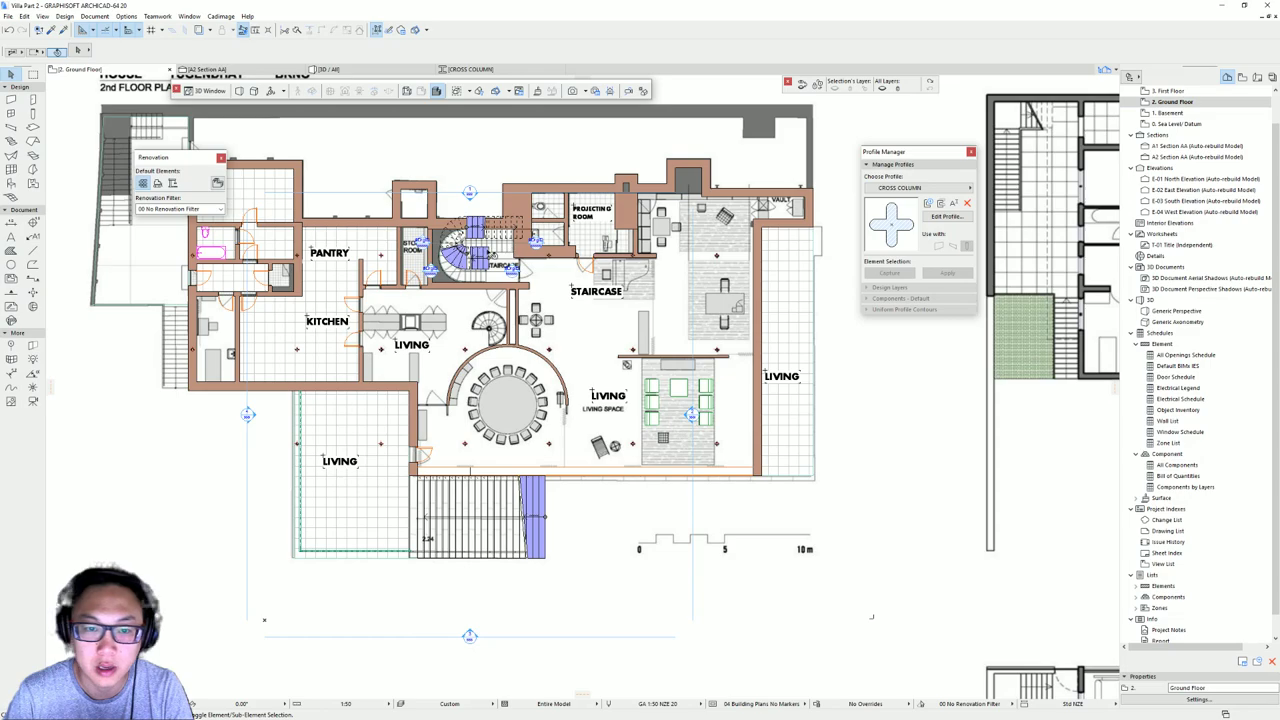
pyautogui.hotkey('ctrl', 'Up')
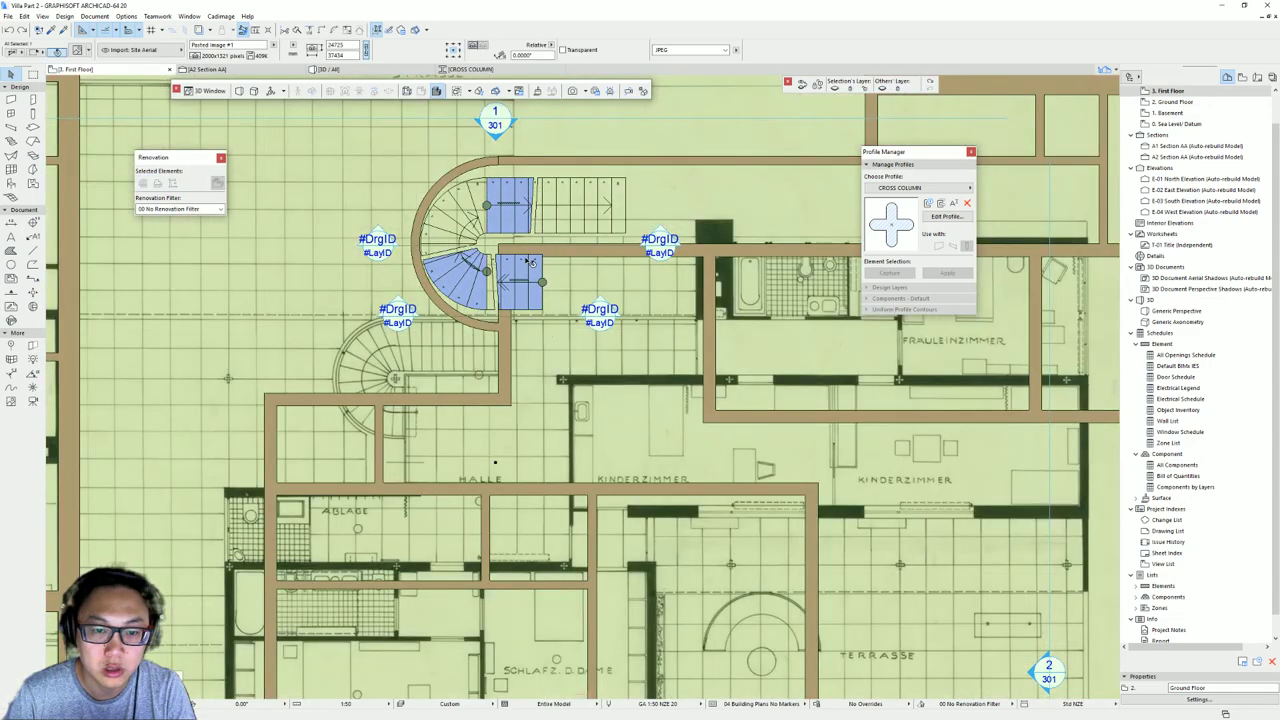
pyautogui.click(1185, 114)
pyautogui.doubleClick(1180, 102)
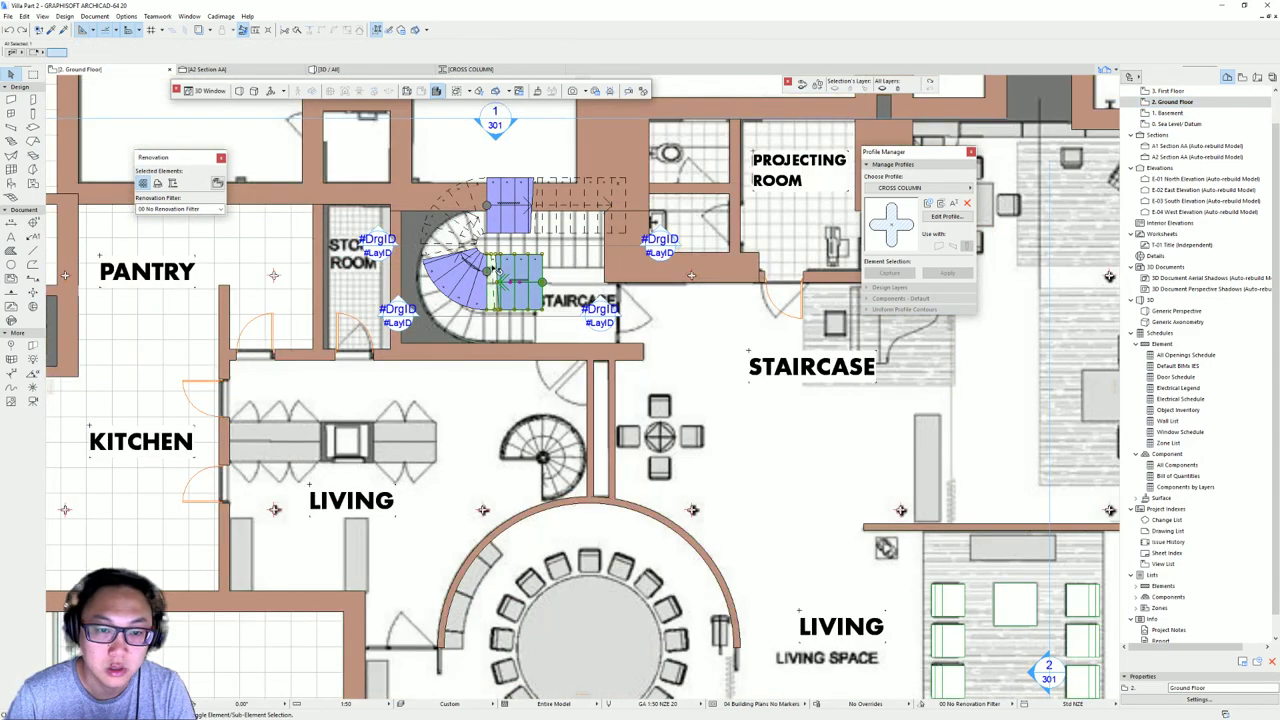
pyautogui.click(495, 270)
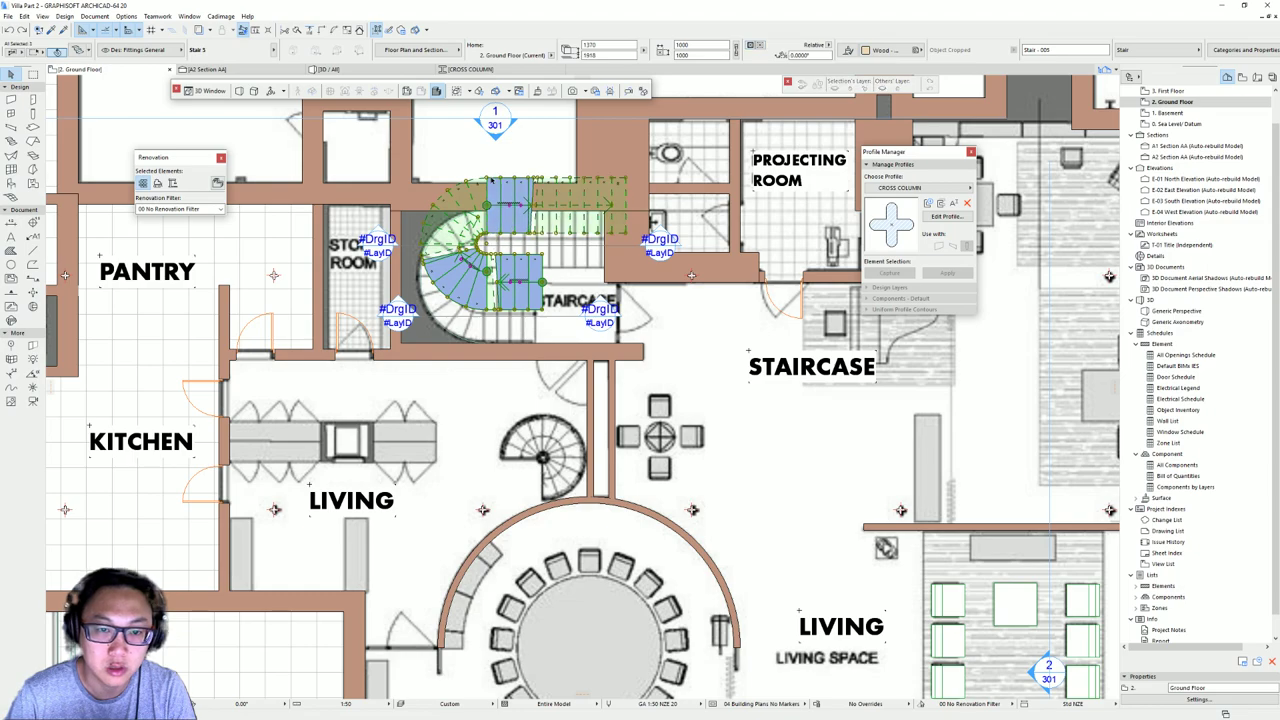
pyautogui.press('Escape')
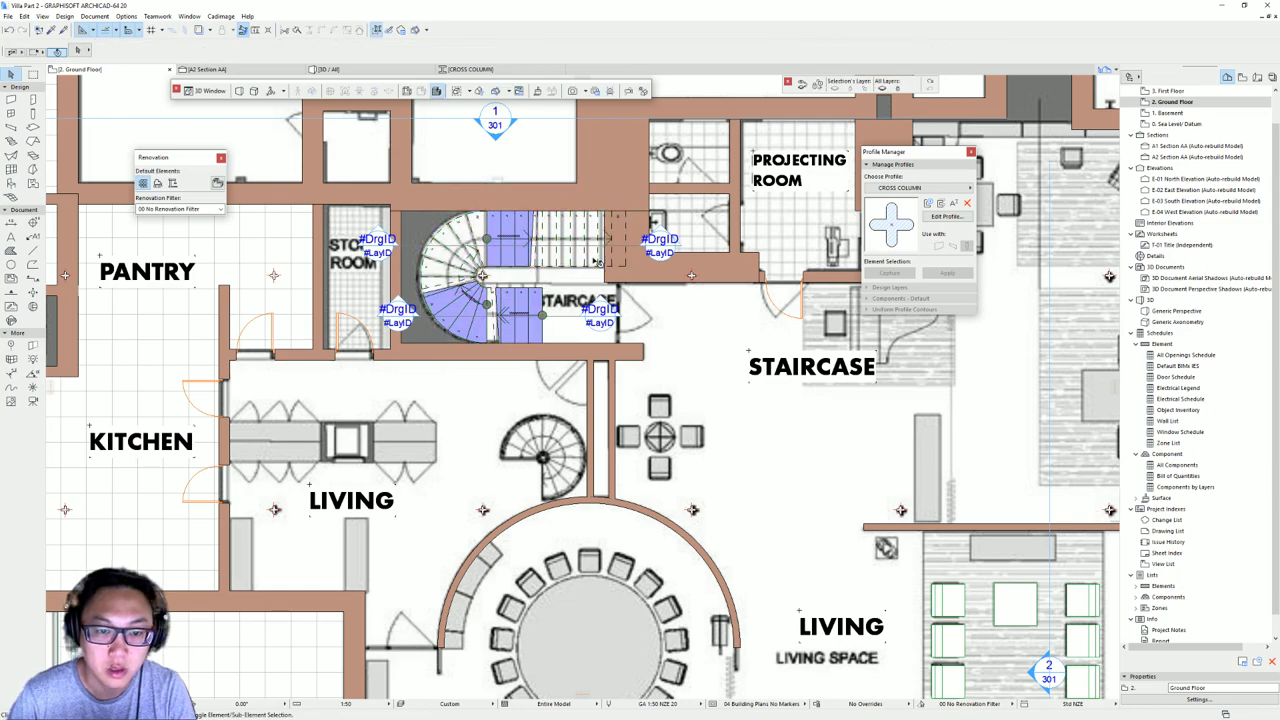
# - On the First Floor, resize the upper floor image graphically so its terrace edge spans the slab's full lower edge
pyautogui.hotkey('ctrl', 'Up')
pyautogui.scroll(-3, 549, 272)
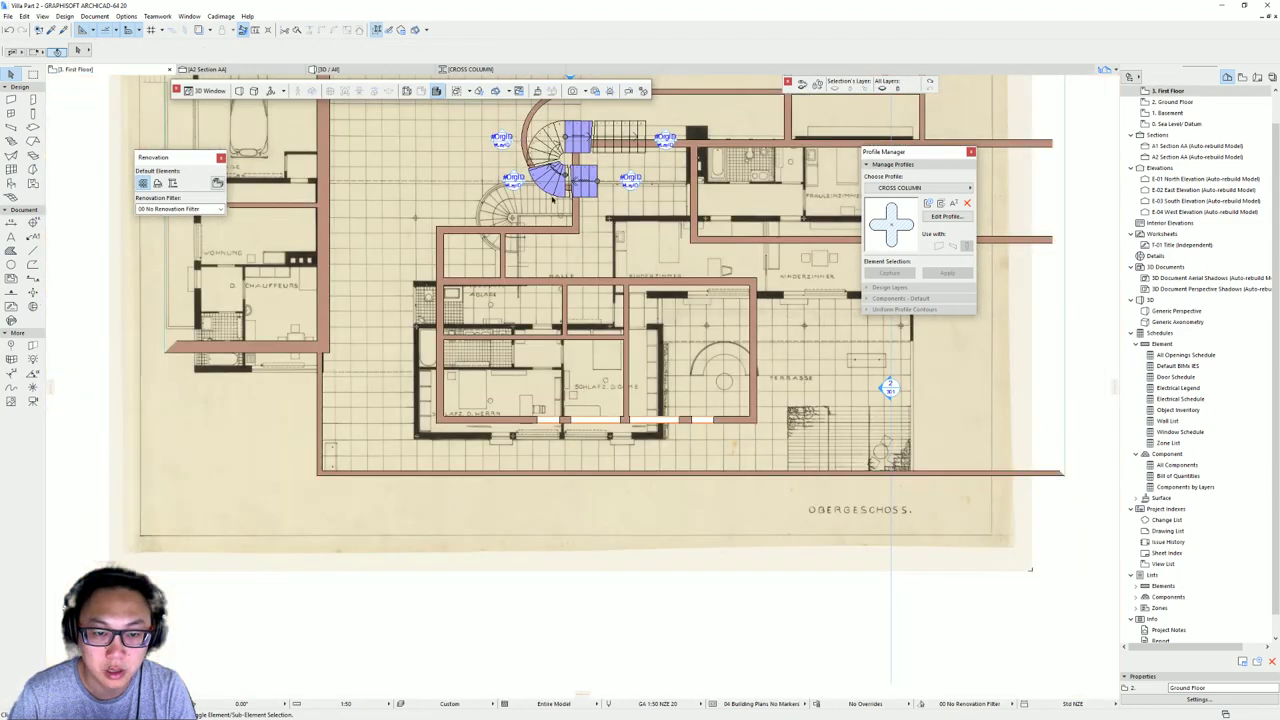
pyautogui.click(393, 438)
pyautogui.click(634, 523)
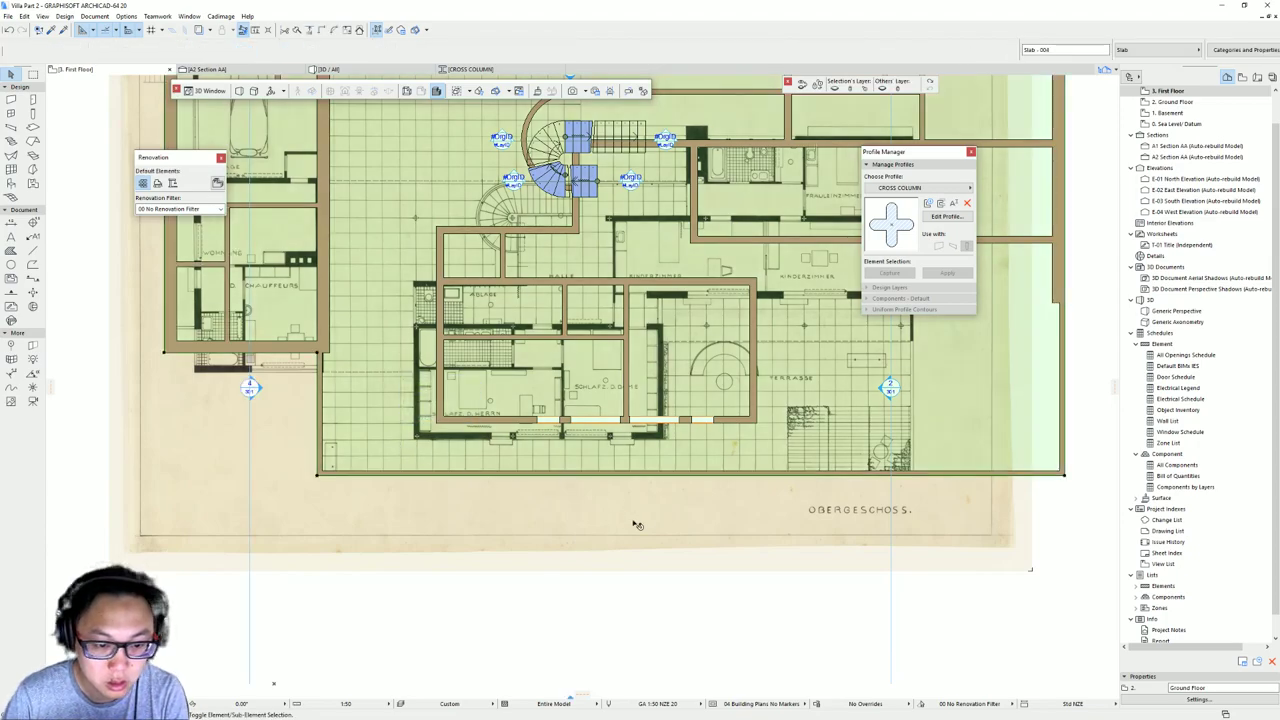
pyautogui.hotkey('ctrl', 'k')
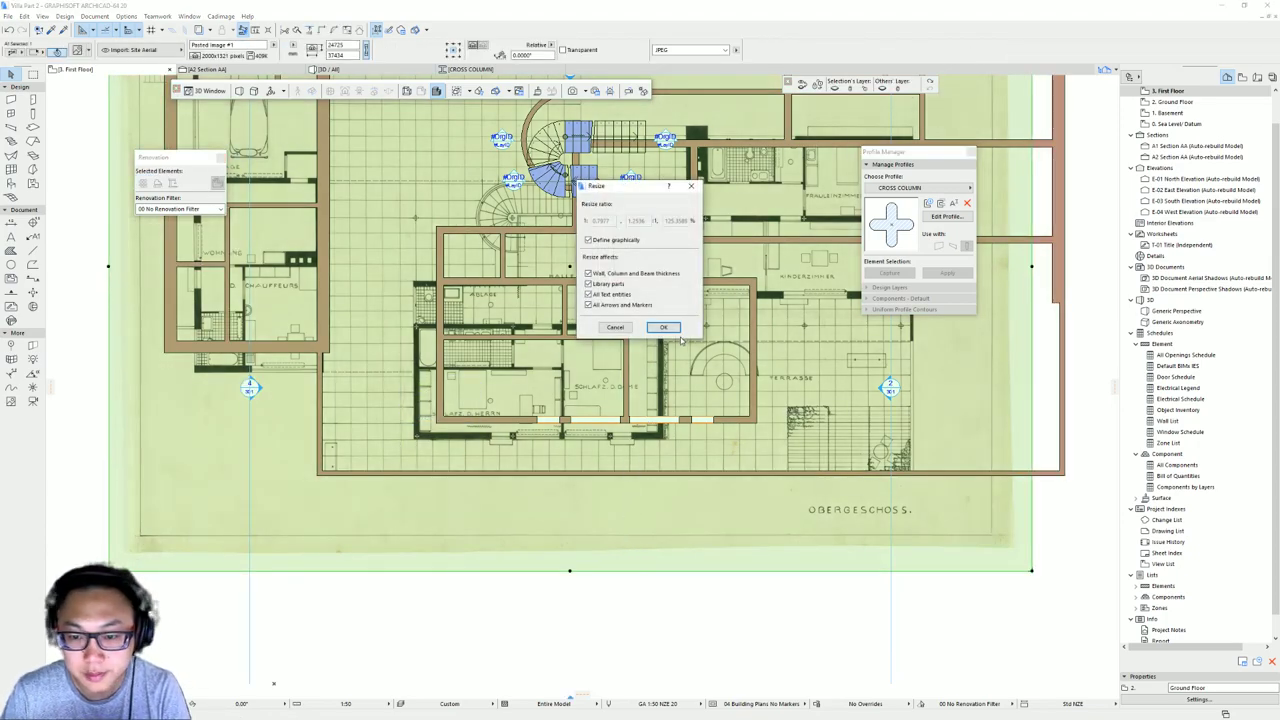
pyautogui.click(675, 329)
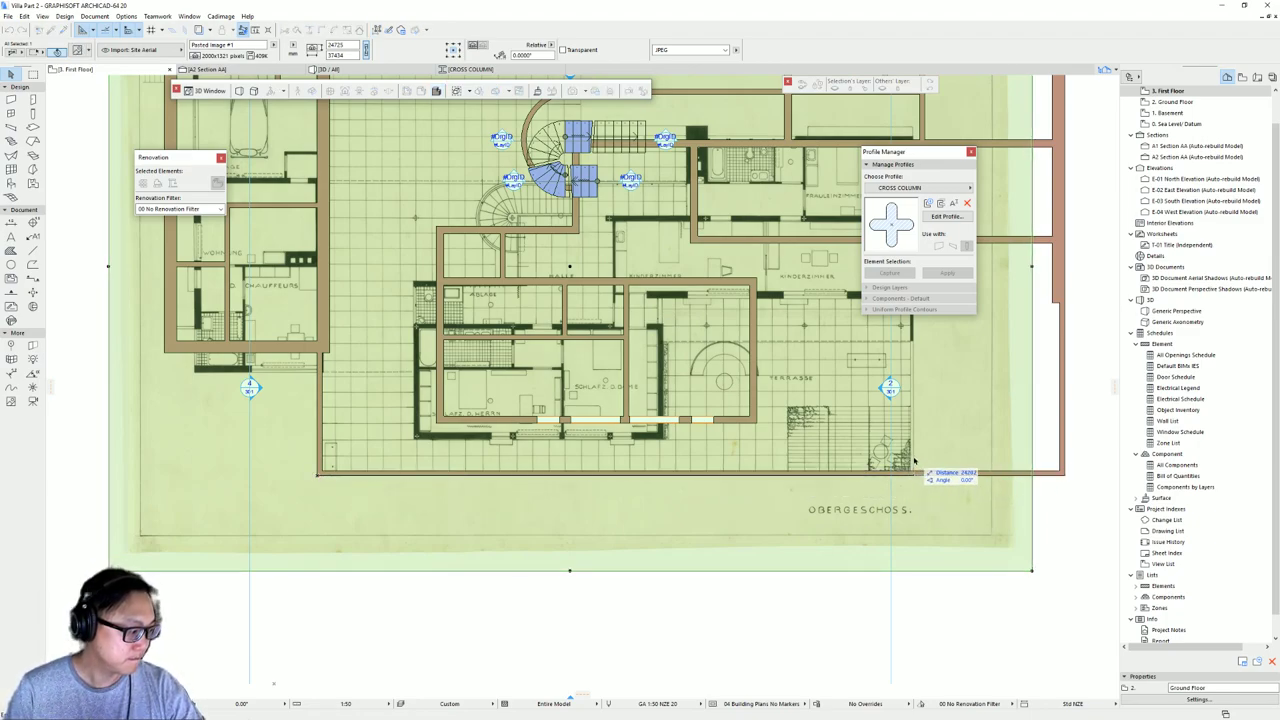
pyautogui.click(1068, 441)
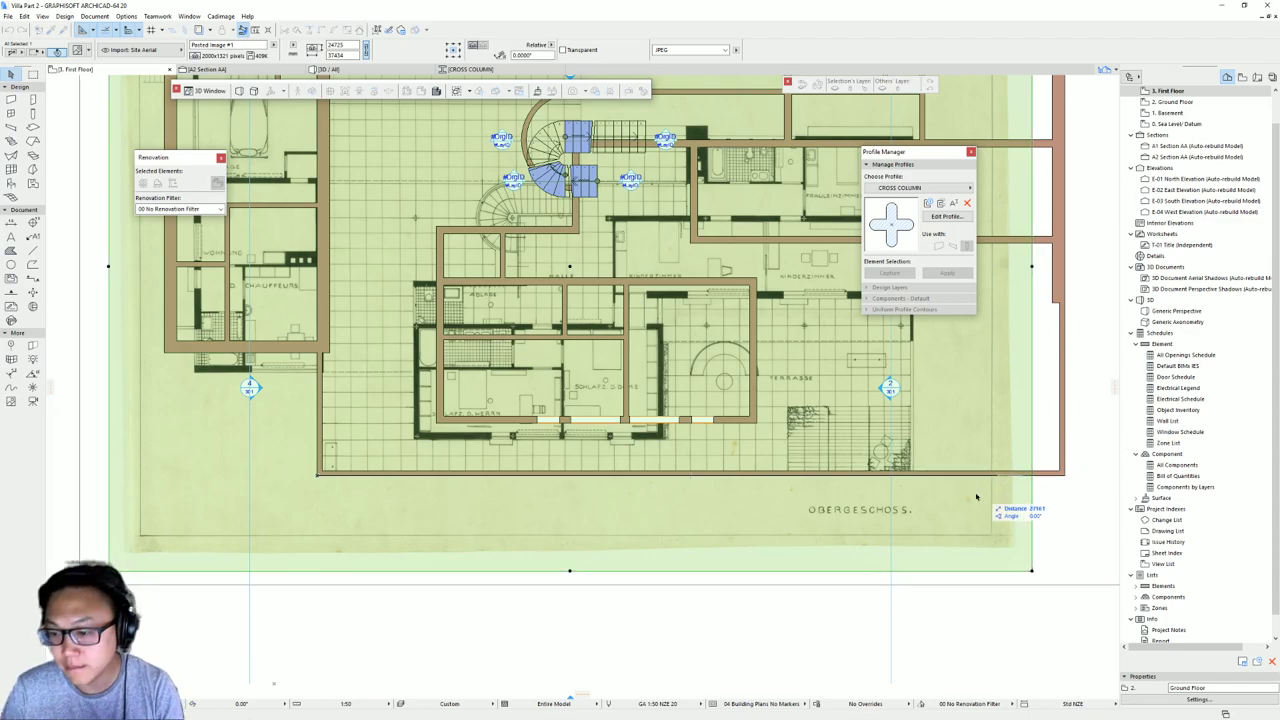
pyautogui.click(1068, 477)
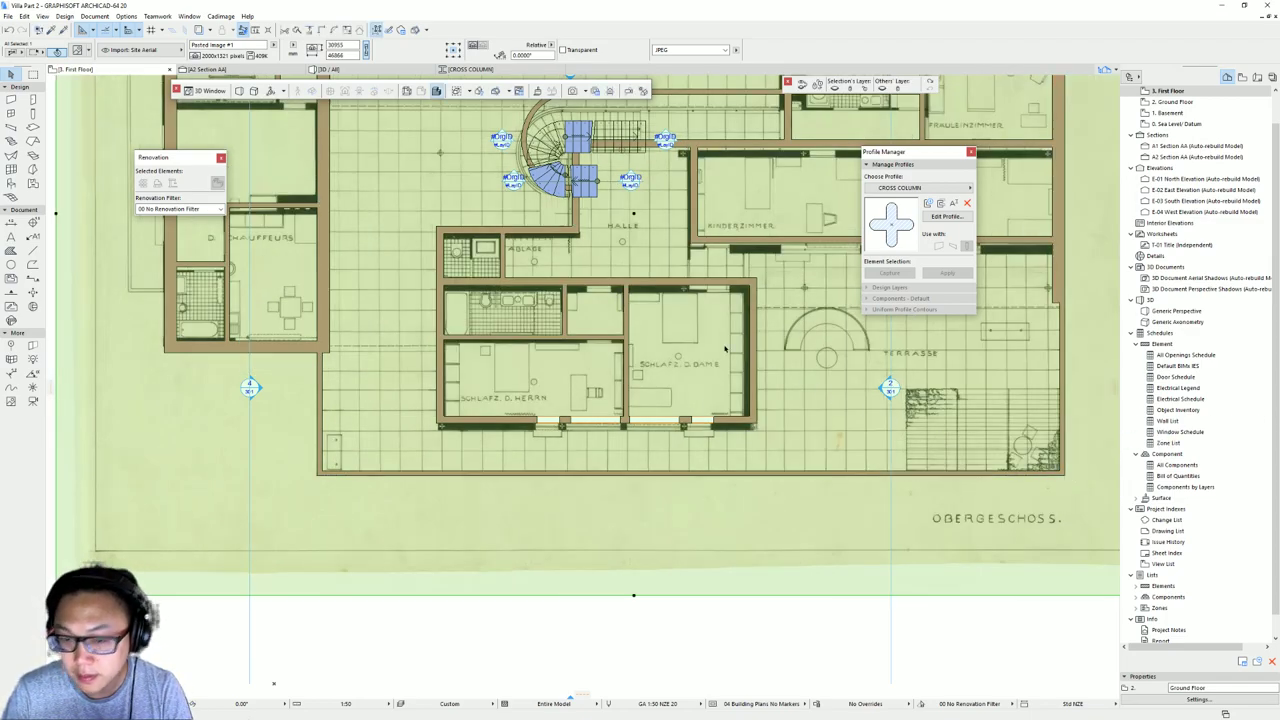
# - Select the curved stair wall with its adjoining straight wall and move both down to wrap around the relocated stair
pyautogui.moveTo(637, 236); pyautogui.dragTo(617, 351, button='middle')
pyautogui.scroll(3, 589, 207)
pyautogui.press('Escape')
pyautogui.click(518, 218)
pyautogui.keyDown('shift'); pyautogui.click(580, 220); pyautogui.keyUp('shift')
pyautogui.moveTo(362, 235); pyautogui.dragTo(591, 218, button='middle')
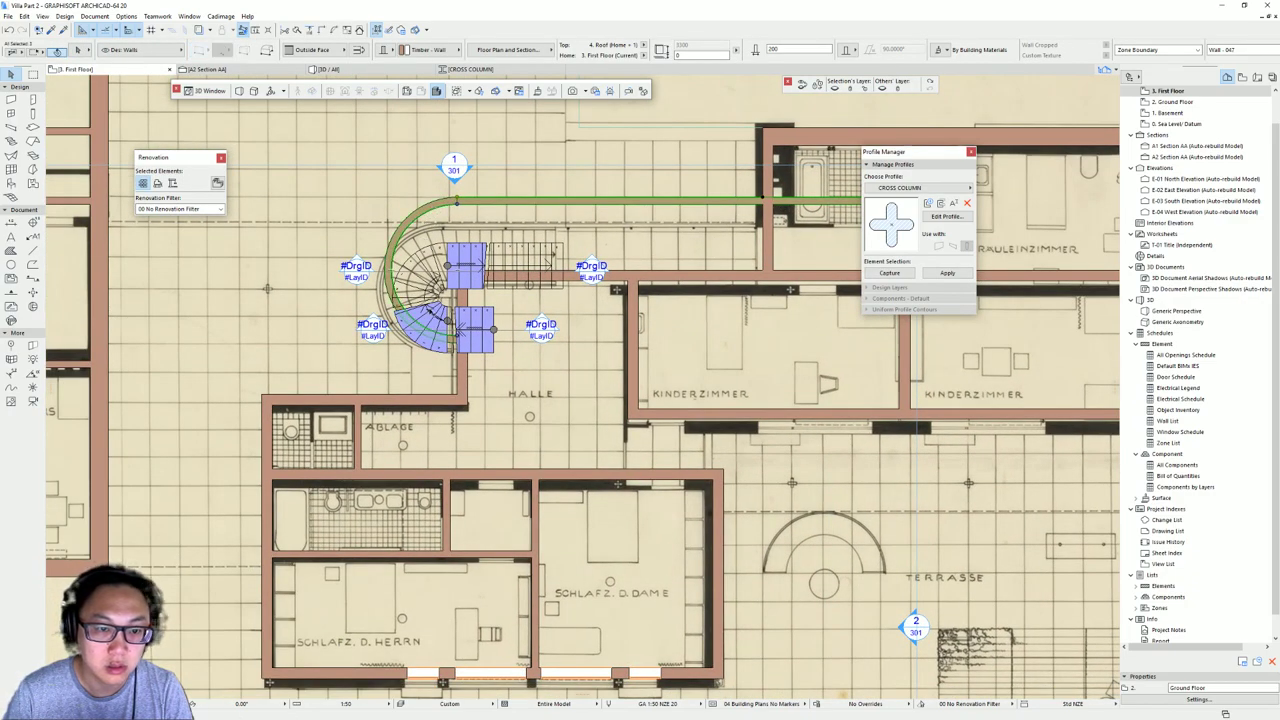
pyautogui.scroll(3, 469, 222)
pyautogui.scroll(-3, 469, 232)
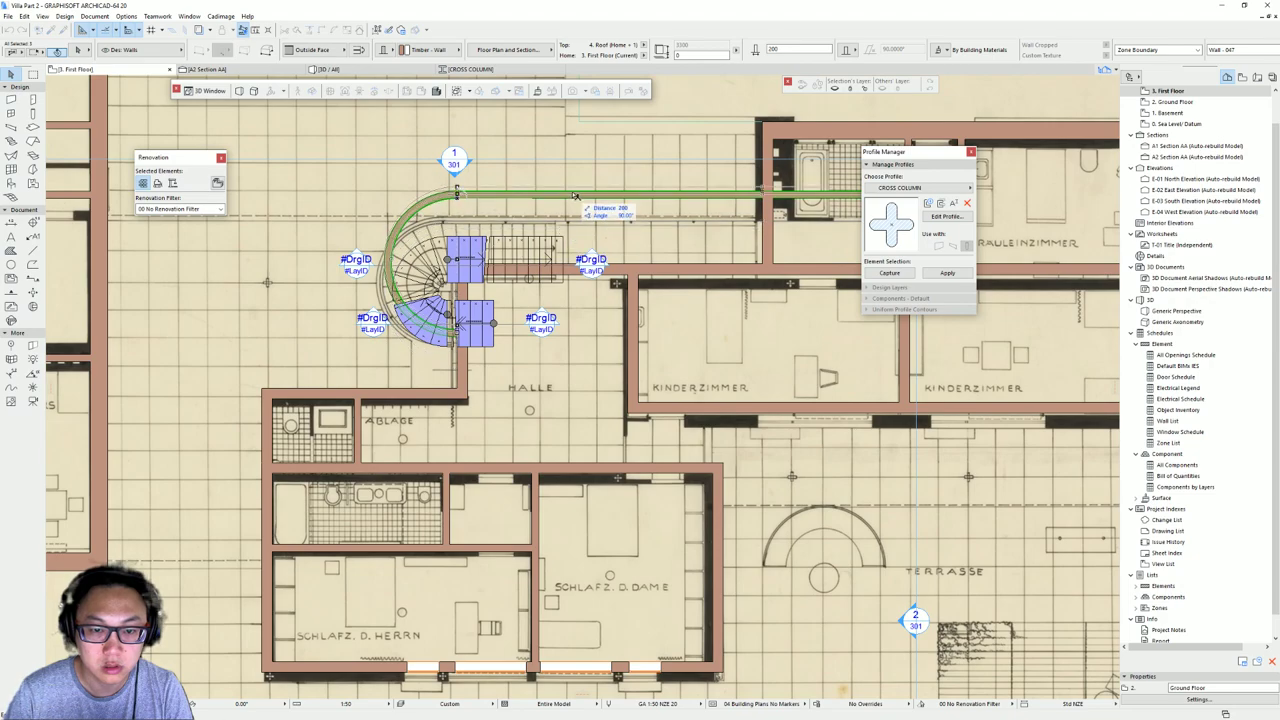
pyautogui.scroll(-2, 572, 203)
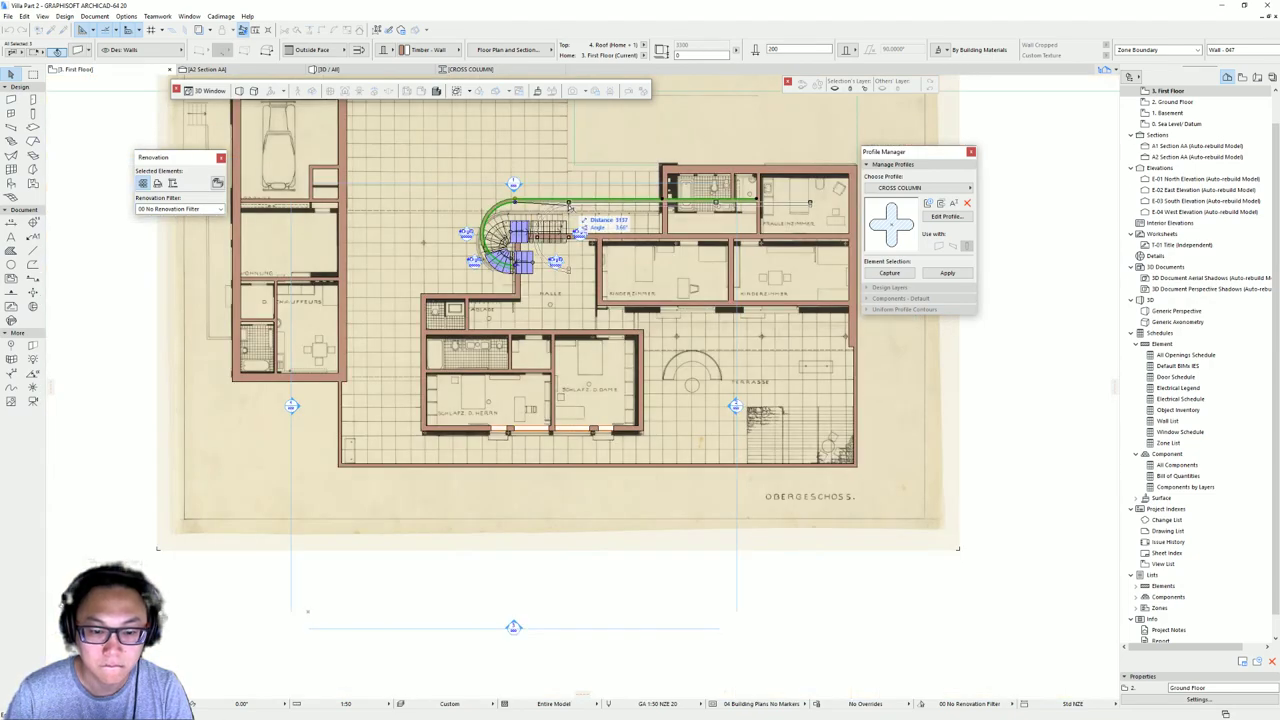
pyautogui.scroll(2, 569, 204)
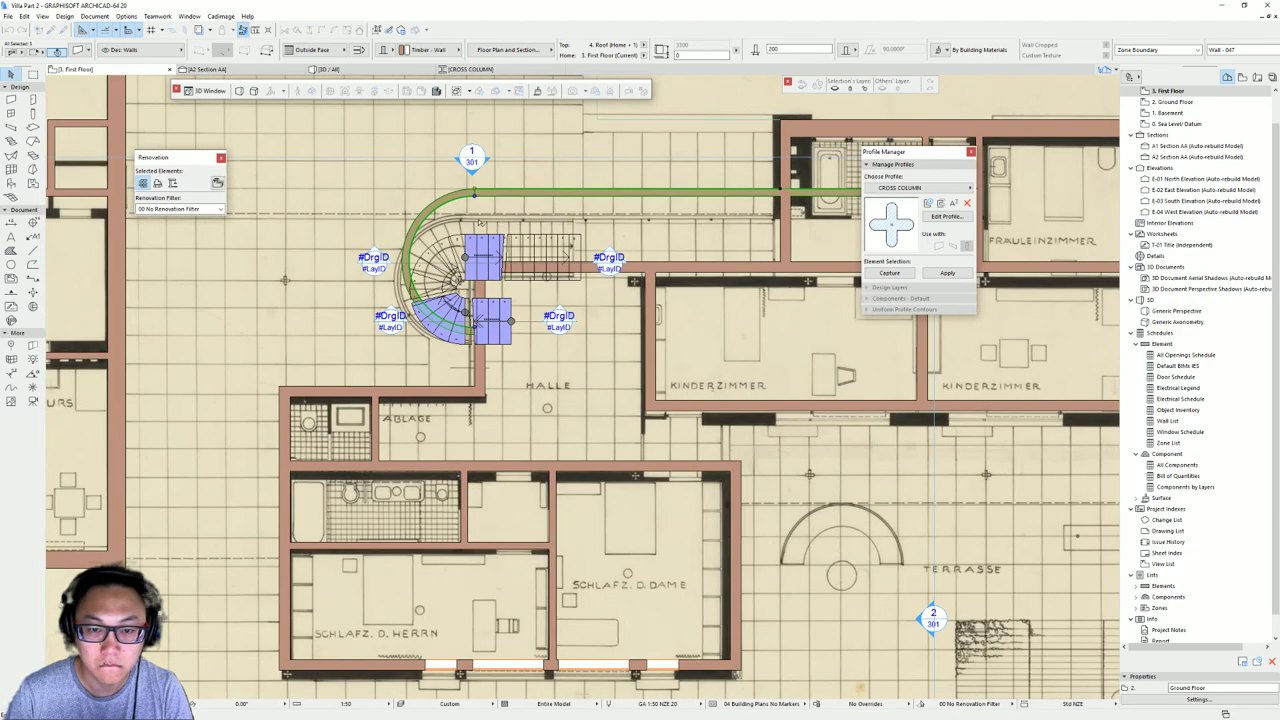
pyautogui.click(475, 237)
pyautogui.moveTo(643, 235); pyautogui.dragTo(566, 254, button='middle')
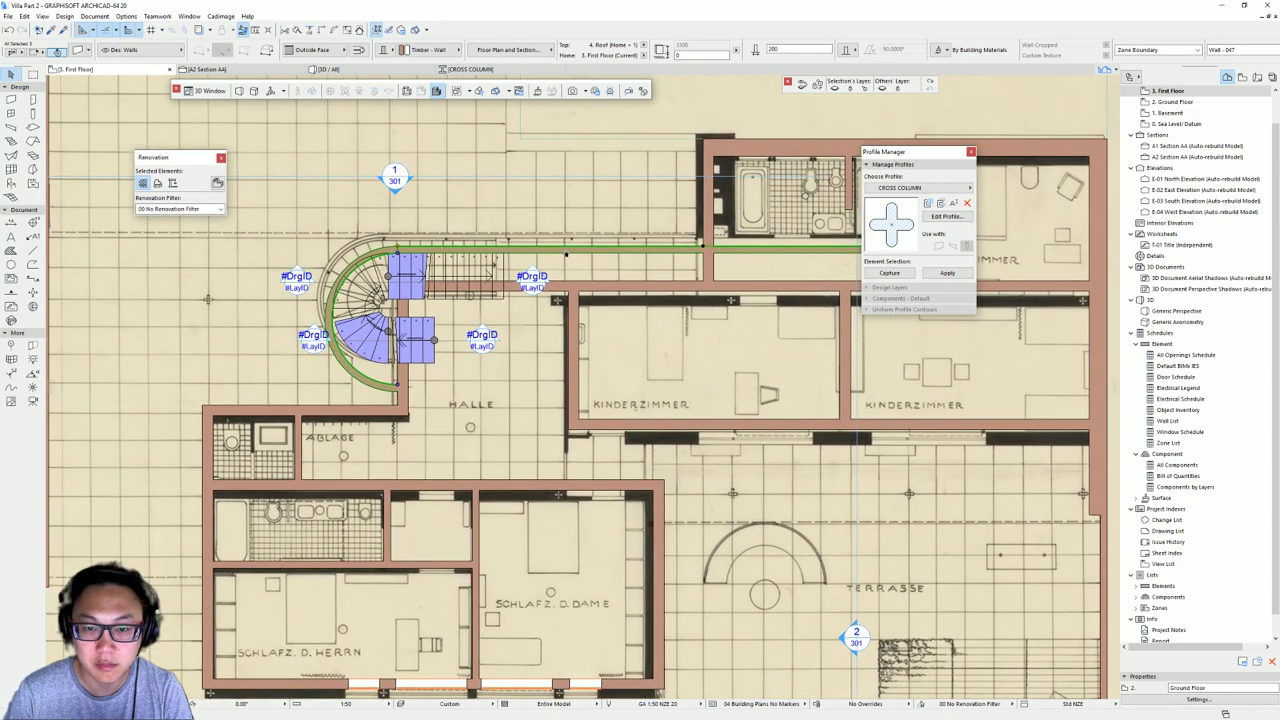
pyautogui.scroll(2, 501, 257)
pyautogui.scroll(-3, 510, 254)
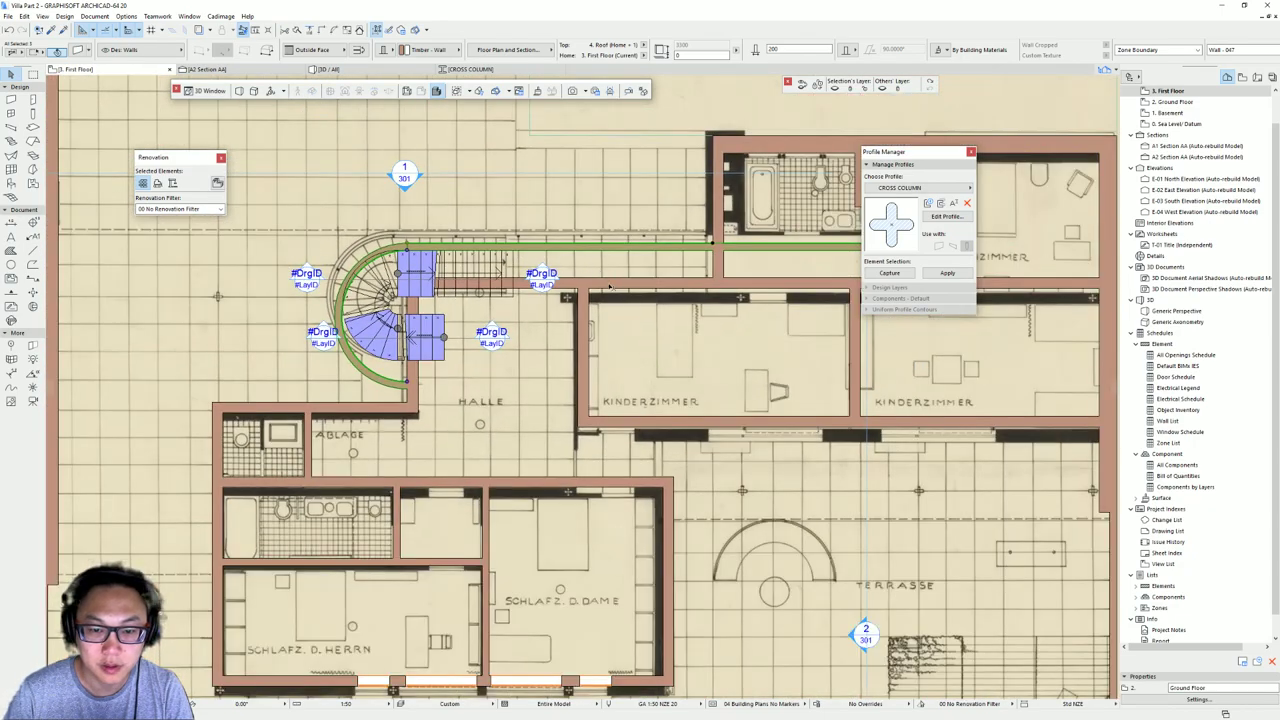
# - Move the long corridor wall north of the Kinderzimmer rooms down onto the wall line drawn in the plan
pyautogui.scroll(2, 461, 281)
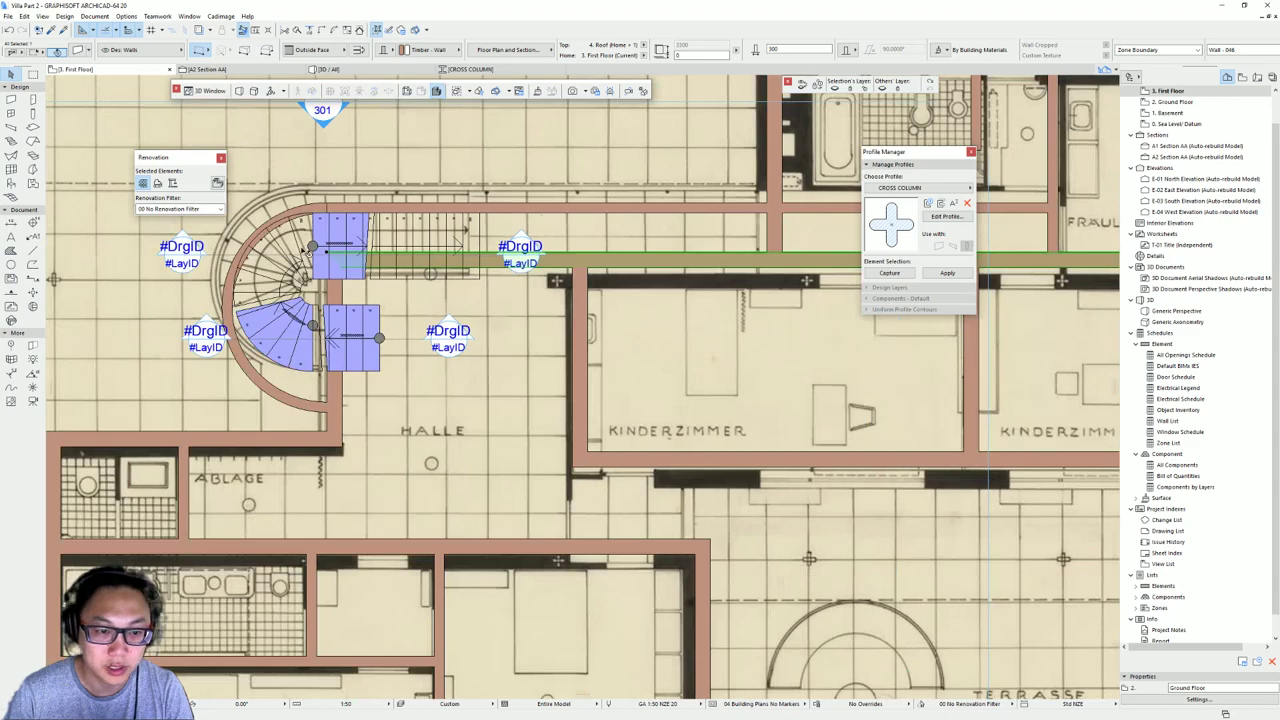
pyautogui.click(331, 281)
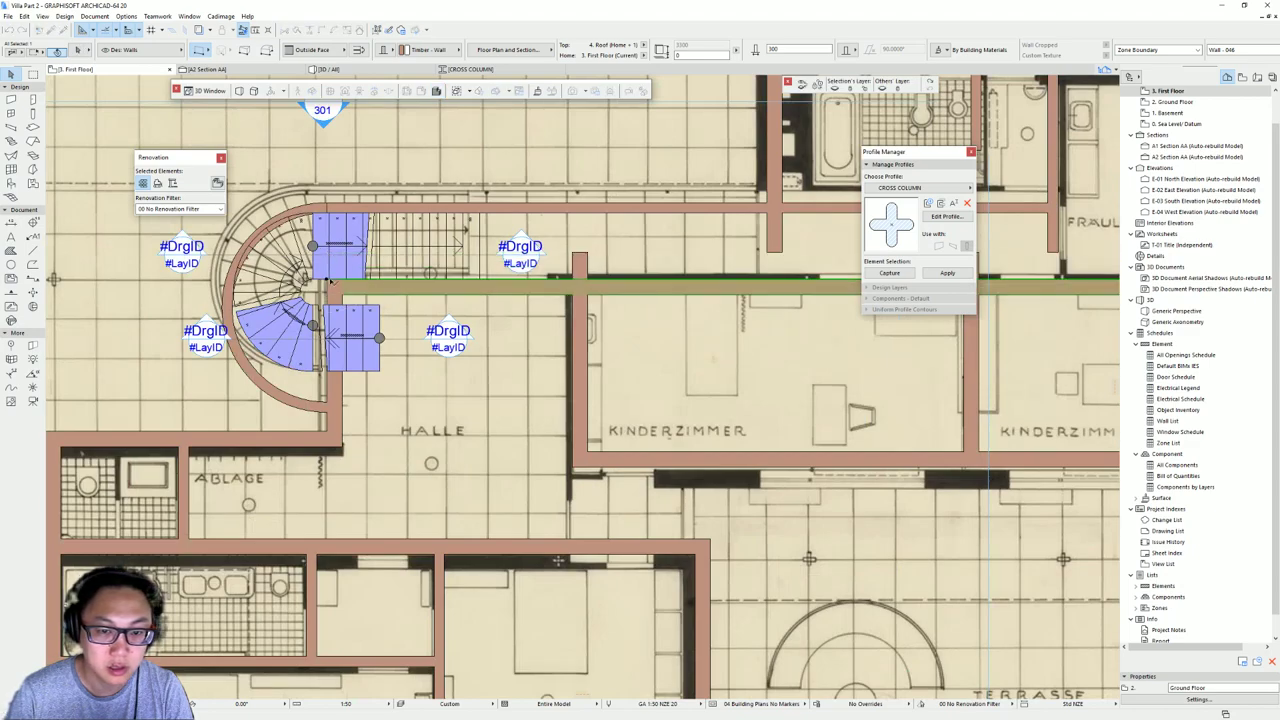
pyautogui.press('Escape')
# - Stretch the lower end of the bathroom block's left wall down to meet the corridor wall
pyautogui.scroll(-2, 713, 277)
pyautogui.moveTo(760, 277); pyautogui.dragTo(455, 260, button='middle')
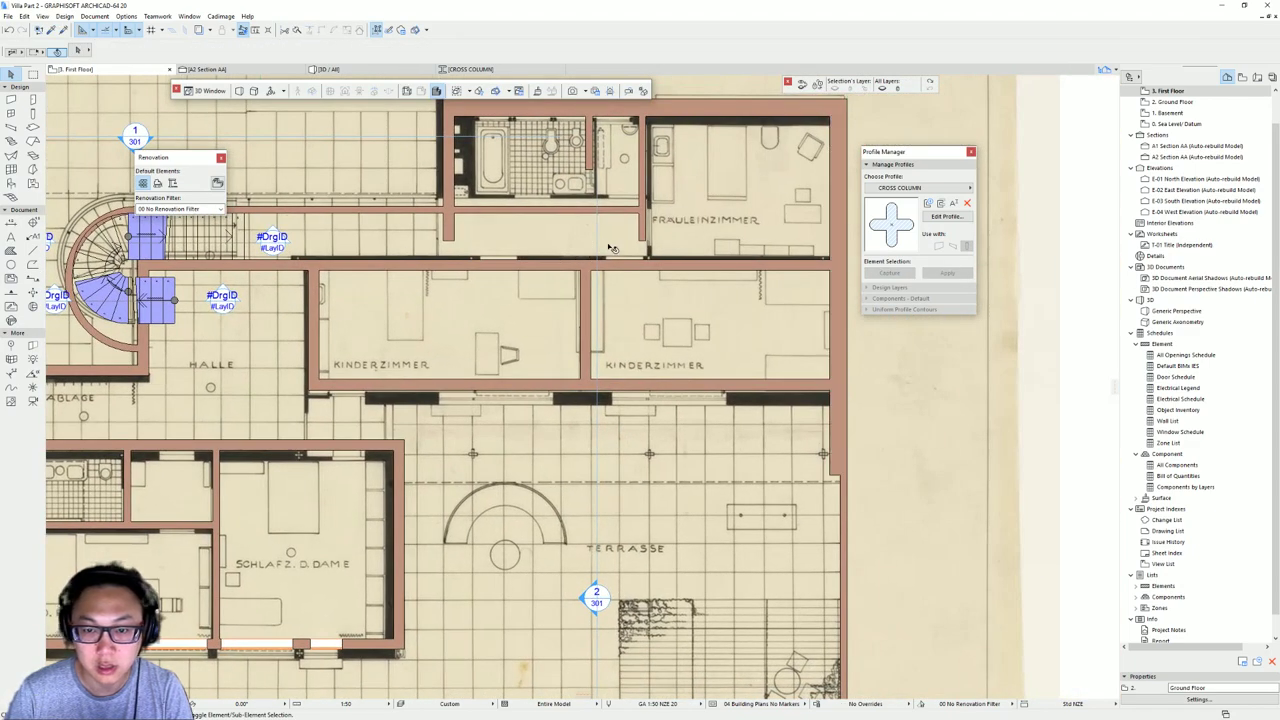
pyautogui.click(446, 243)
pyautogui.click(446, 242)
pyautogui.click(446, 259)
# - Extend the straight stair wall's end and shift the curved wall so both meet at the start of the stair's upper flight
pyautogui.moveTo(109, 258); pyautogui.dragTo(432, 243, button='middle')
pyautogui.press('Escape')
pyautogui.scroll(3, 420, 206)
pyautogui.click(487, 190)
pyautogui.click(502, 192)
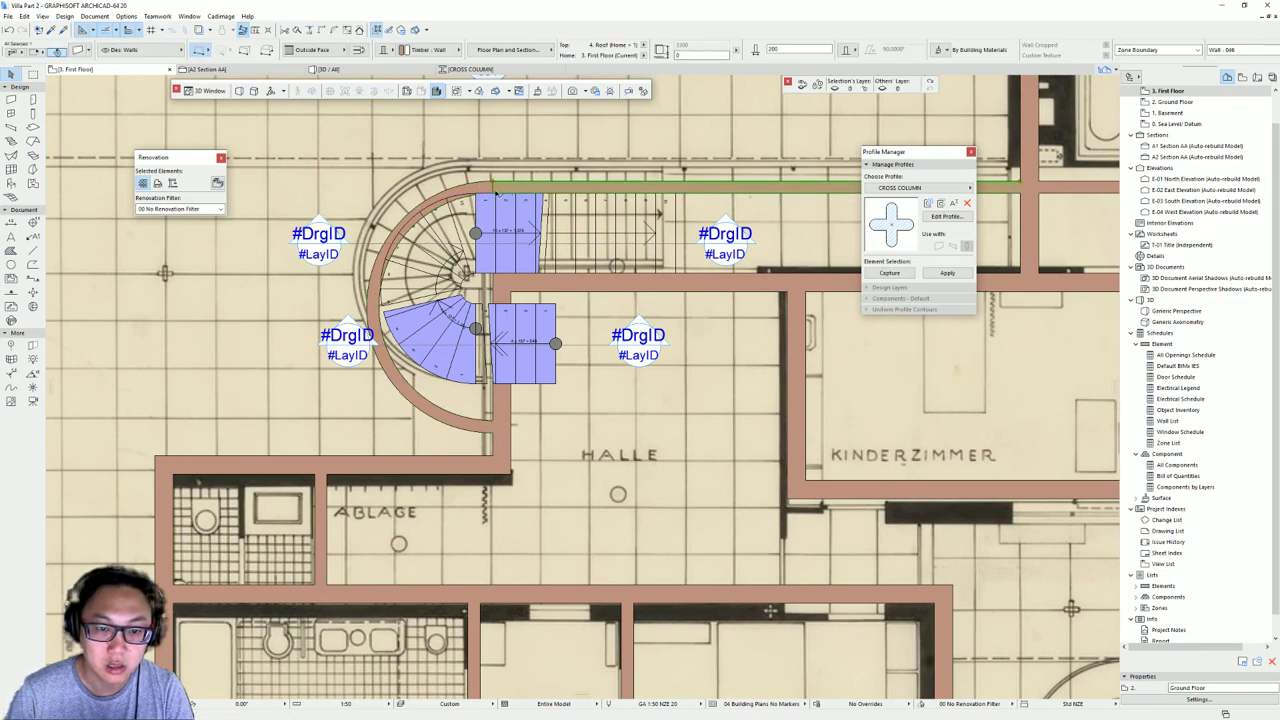
pyautogui.press('Escape')
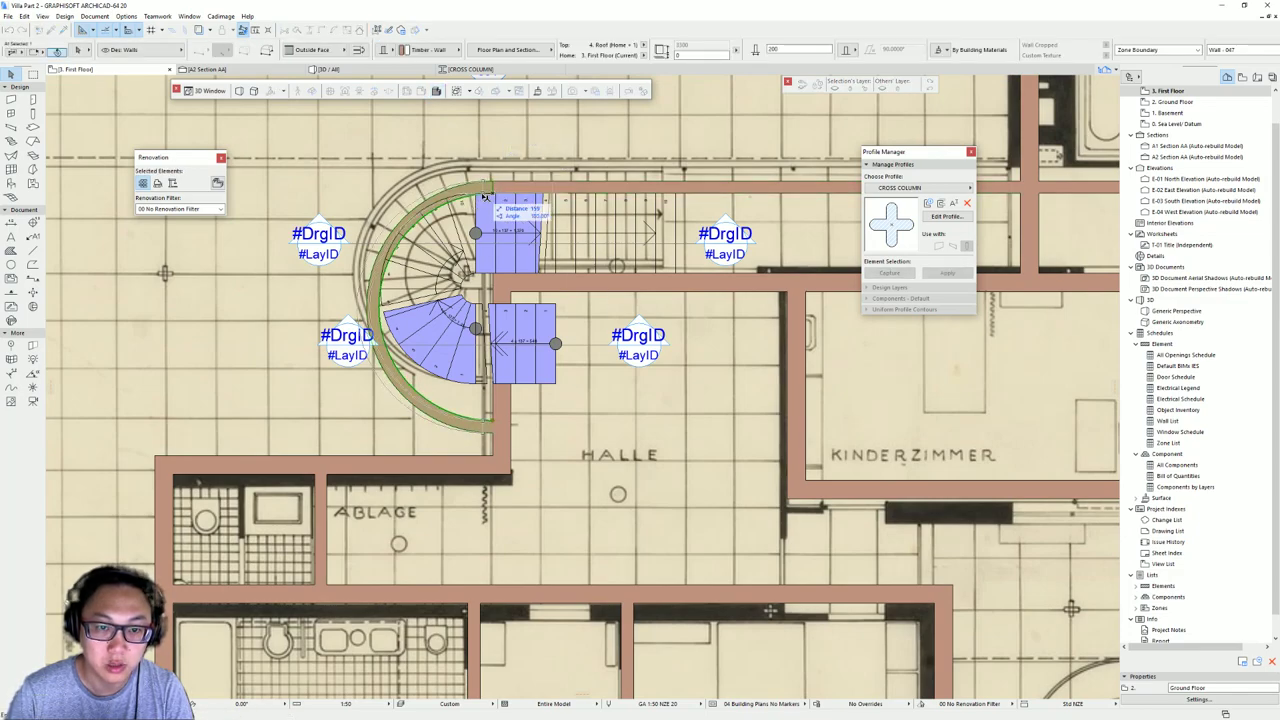
pyautogui.click(489, 187)
pyautogui.press('Escape')
# - Stretch the curved wall's lower end so its inner face meets the lower corner of the winding stair
pyautogui.scroll(1, 490, 374)
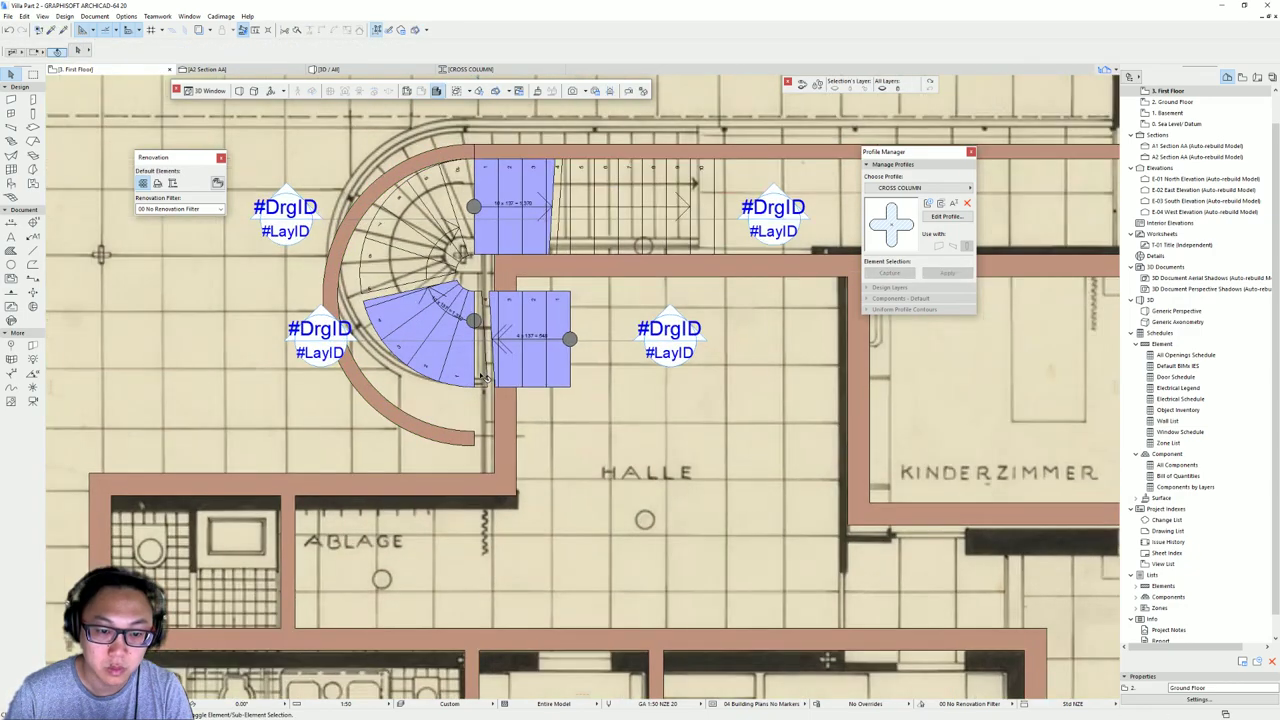
pyautogui.scroll(1, 487, 374)
pyautogui.click(473, 440)
pyautogui.click(473, 443)
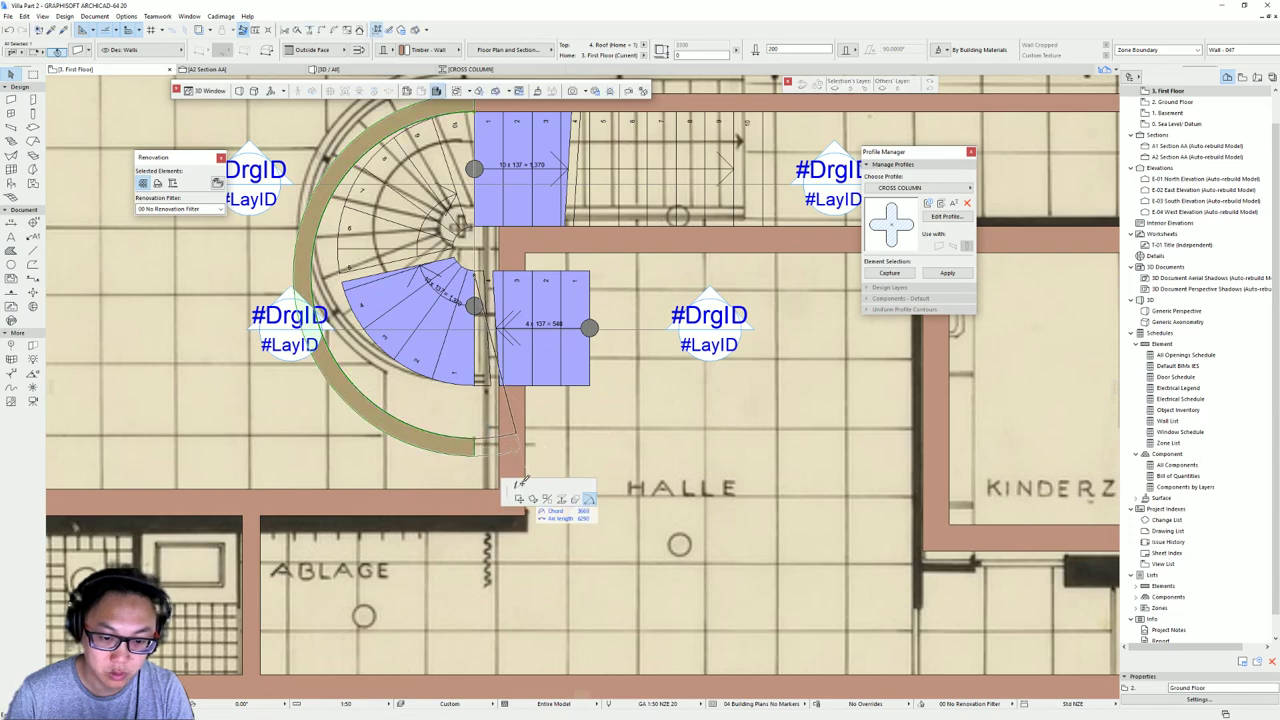
pyautogui.click(477, 402)
# - Try to widen the curved wall by editing its arc radius, and undo the change
pyautogui.moveTo(347, 257); pyautogui.dragTo(385, 301, button='middle')
pyautogui.click(389, 294)
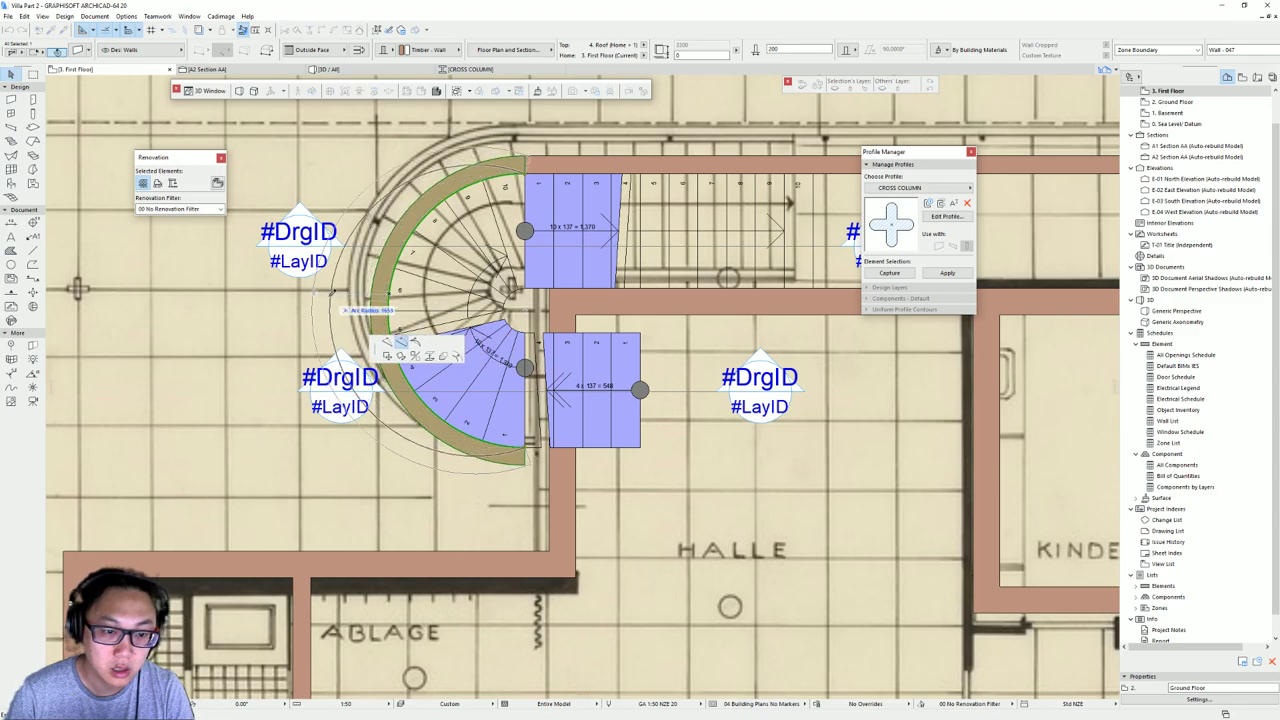
pyautogui.click(297, 315)
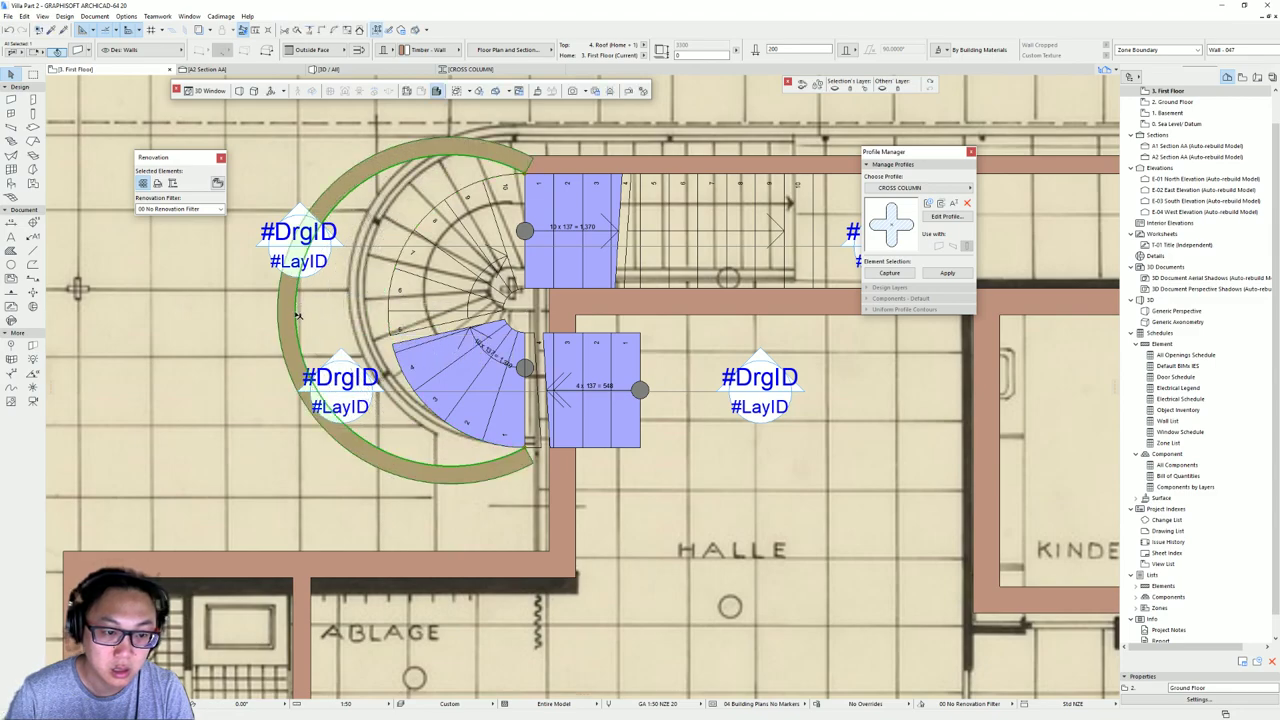
pyautogui.hotkey('ctrl', 'z')
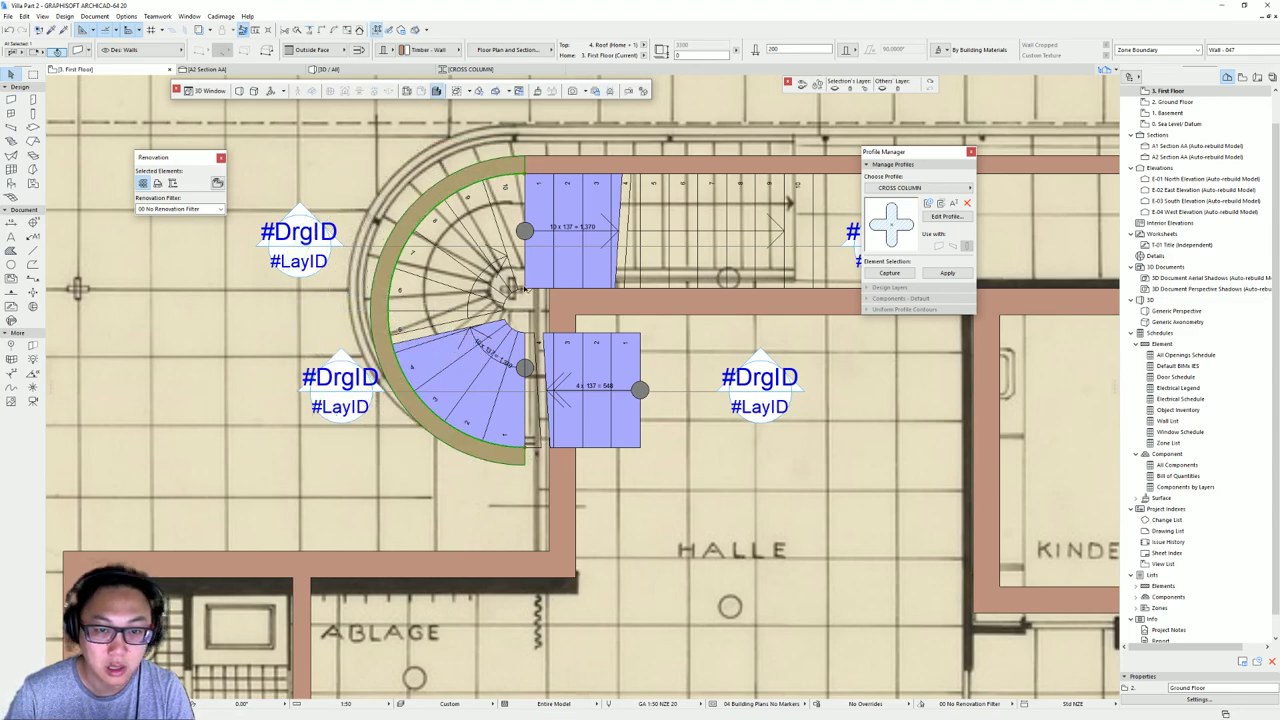
# - Move the short vertical wall between the stair and the Ablage wall left to line up with the curved wall's end
pyautogui.scroll(-3, 500, 390)
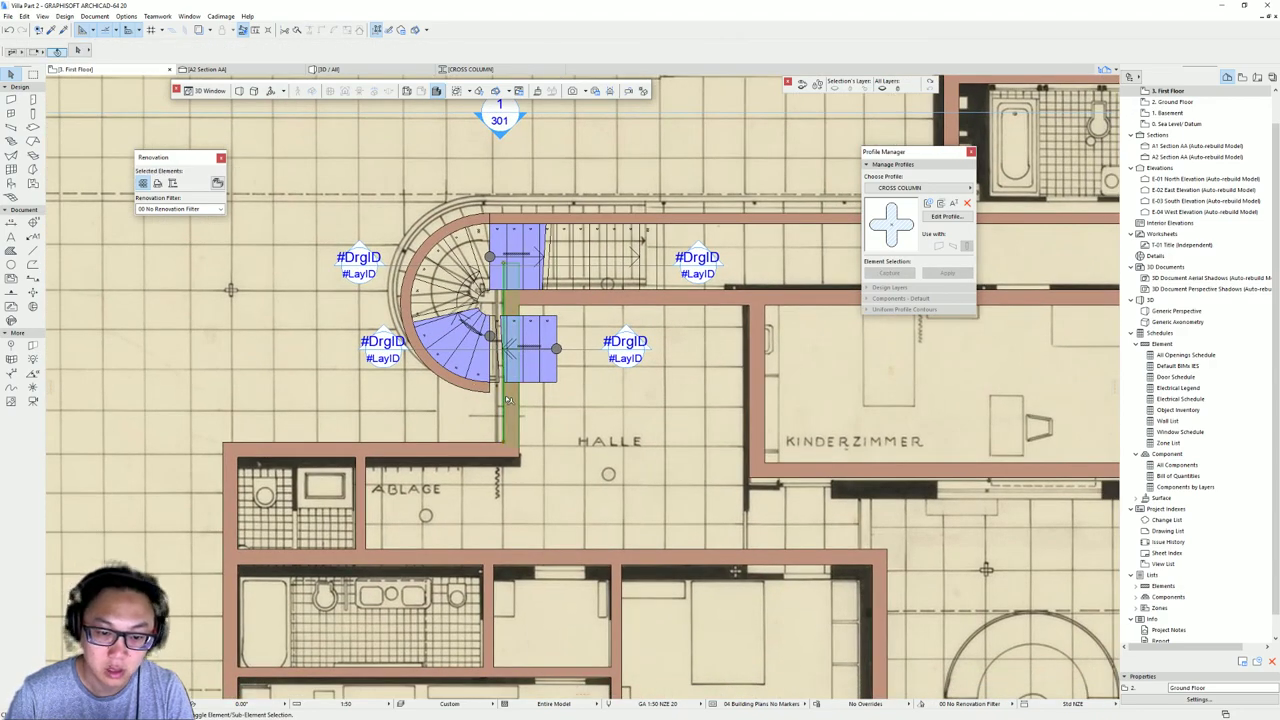
pyautogui.click(507, 399)
pyautogui.press('Escape')
pyautogui.click(506, 443)
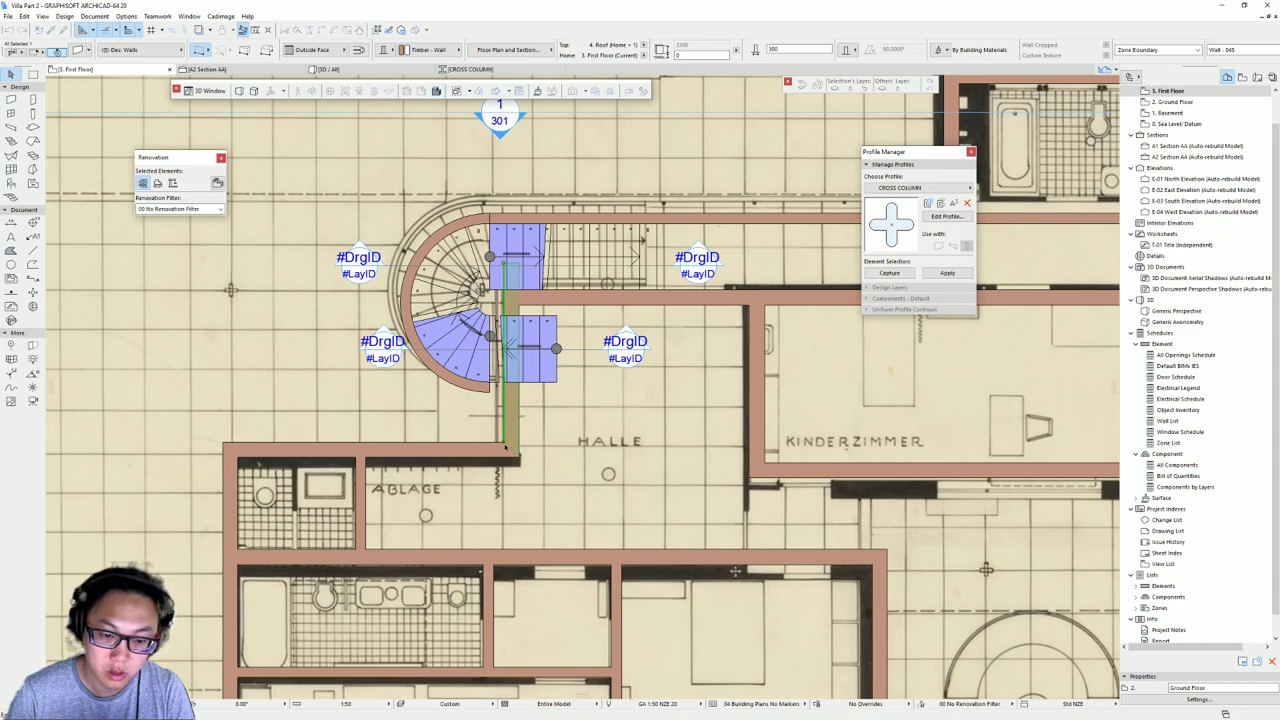
pyautogui.press('Escape')
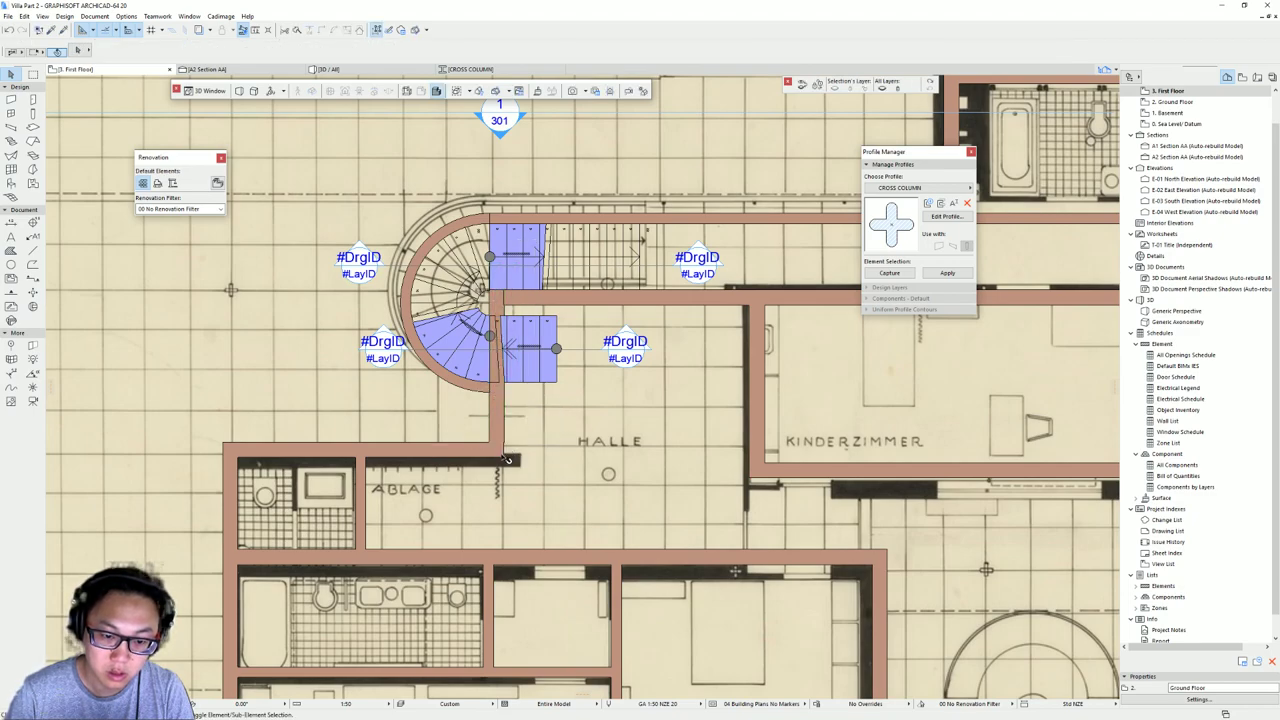
# - Join the short vertical wall with the Ablage wall and trim its upper end back to the curved wall's lower end
pyautogui.click(500, 436)
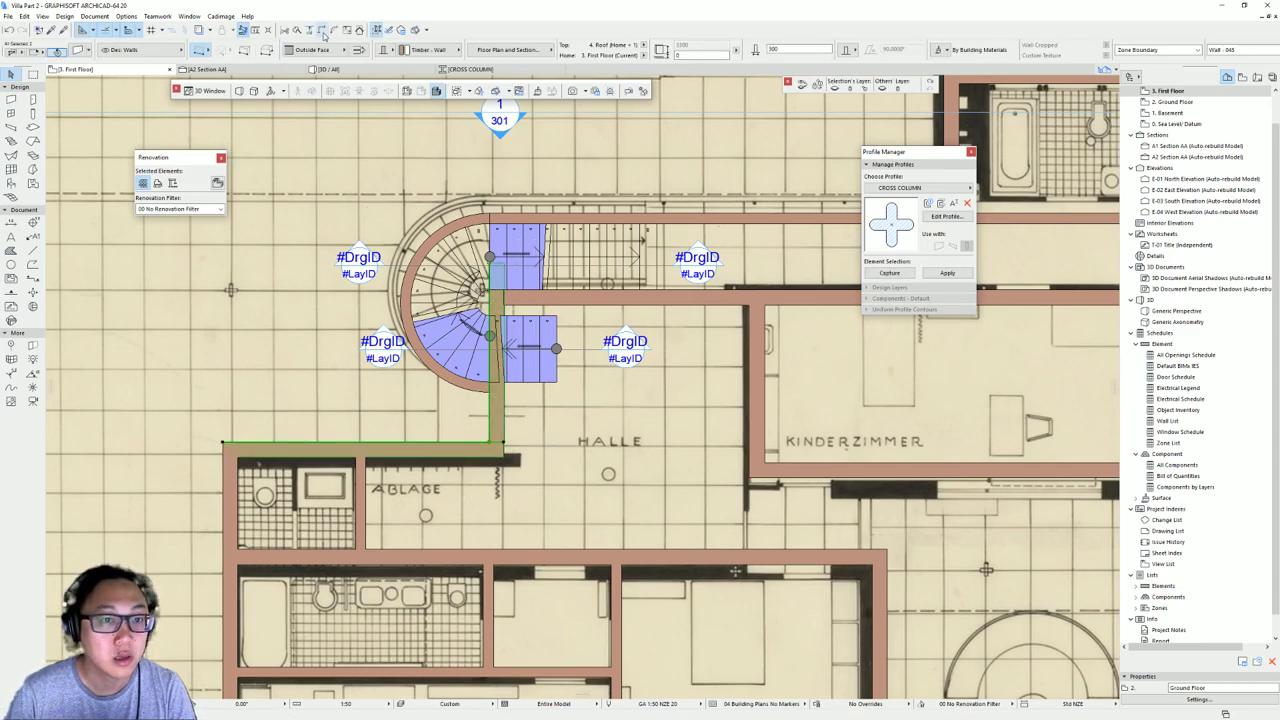
pyautogui.click(494, 262)
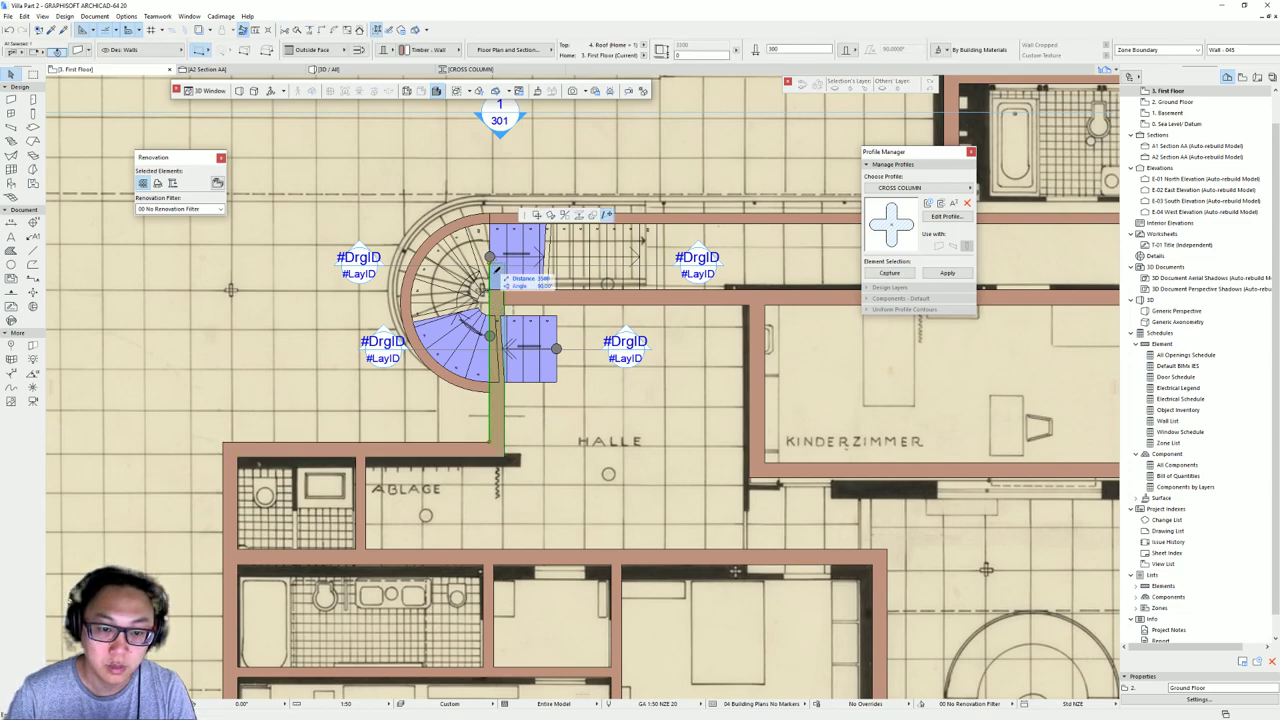
pyautogui.click(500, 410)
pyautogui.click(496, 406)
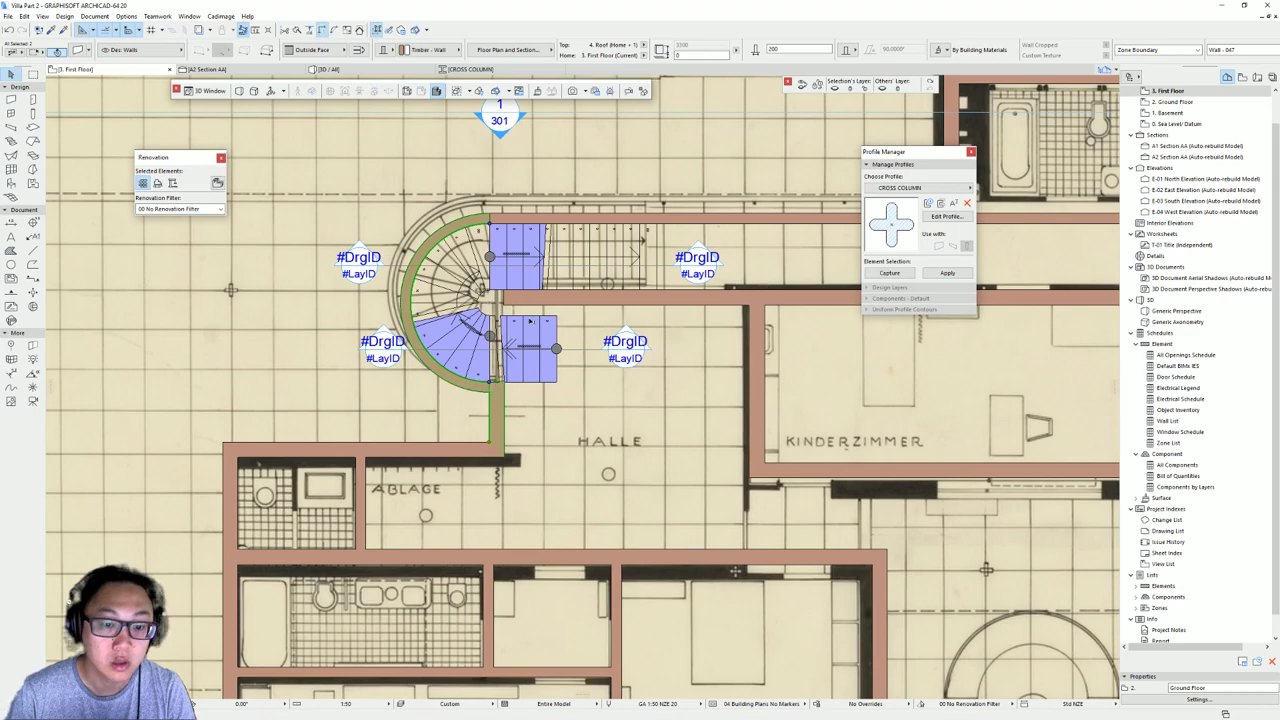
# - Try to stretch the curved wall's lower end onto the stair corner at its joint with the short vertical wall
pyautogui.scroll(5, 500, 380)
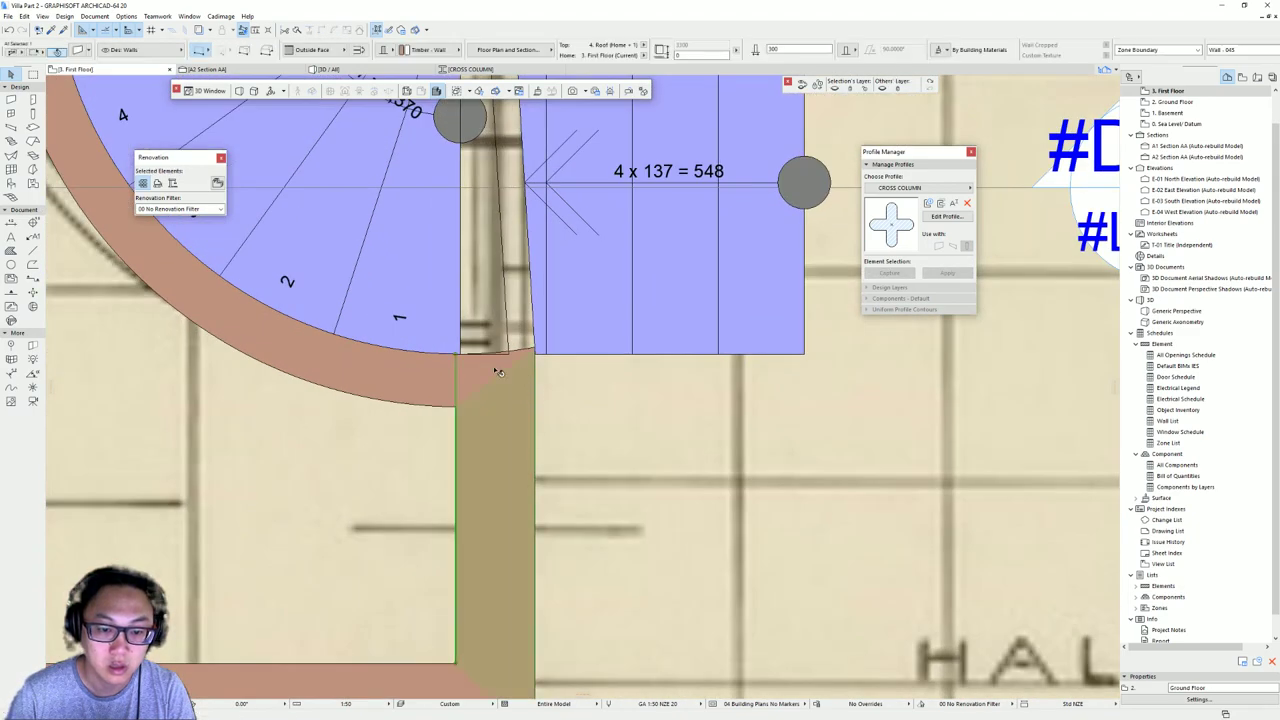
pyautogui.keyDown('ctrl'); pyautogui.click(502, 372); pyautogui.keyUp('ctrl')
pyautogui.press('Escape')
pyautogui.click(461, 356)
pyautogui.click(457, 353)
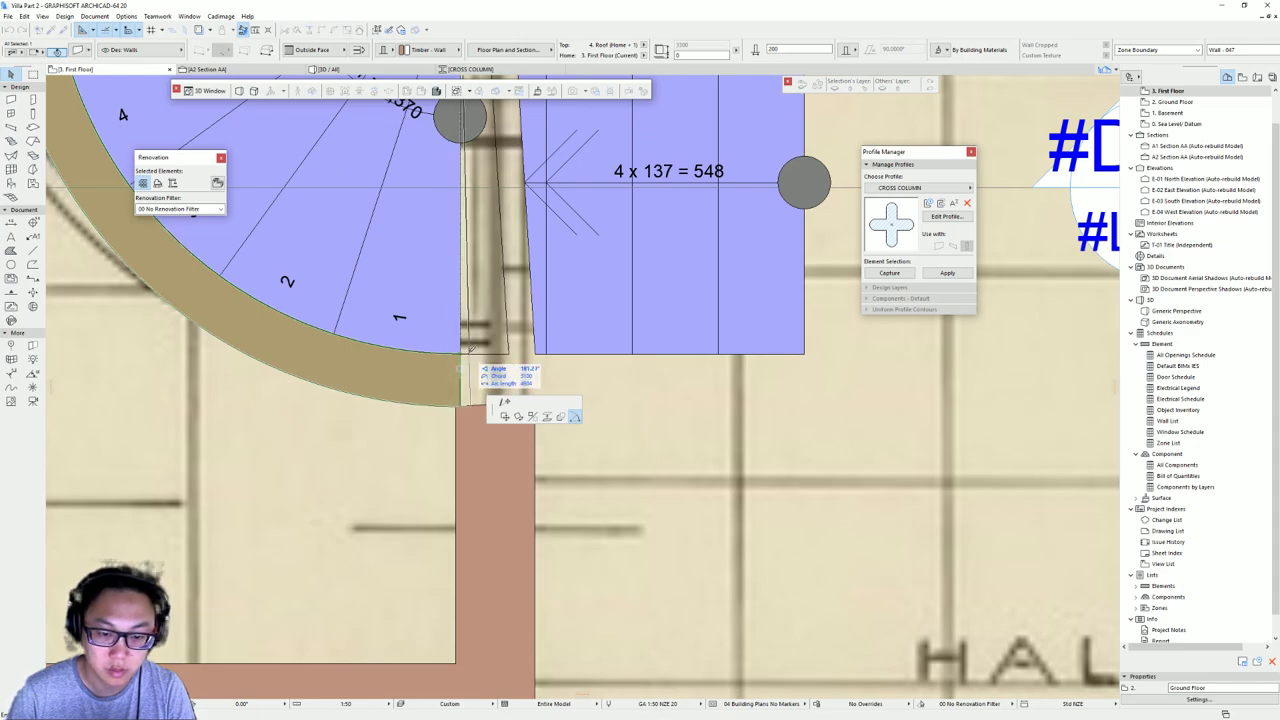
pyautogui.click(465, 360)
# - Pull the short vertical wall's upper end slightly down, away from the curved wall's end
pyautogui.click(537, 365)
pyautogui.click(458, 356)
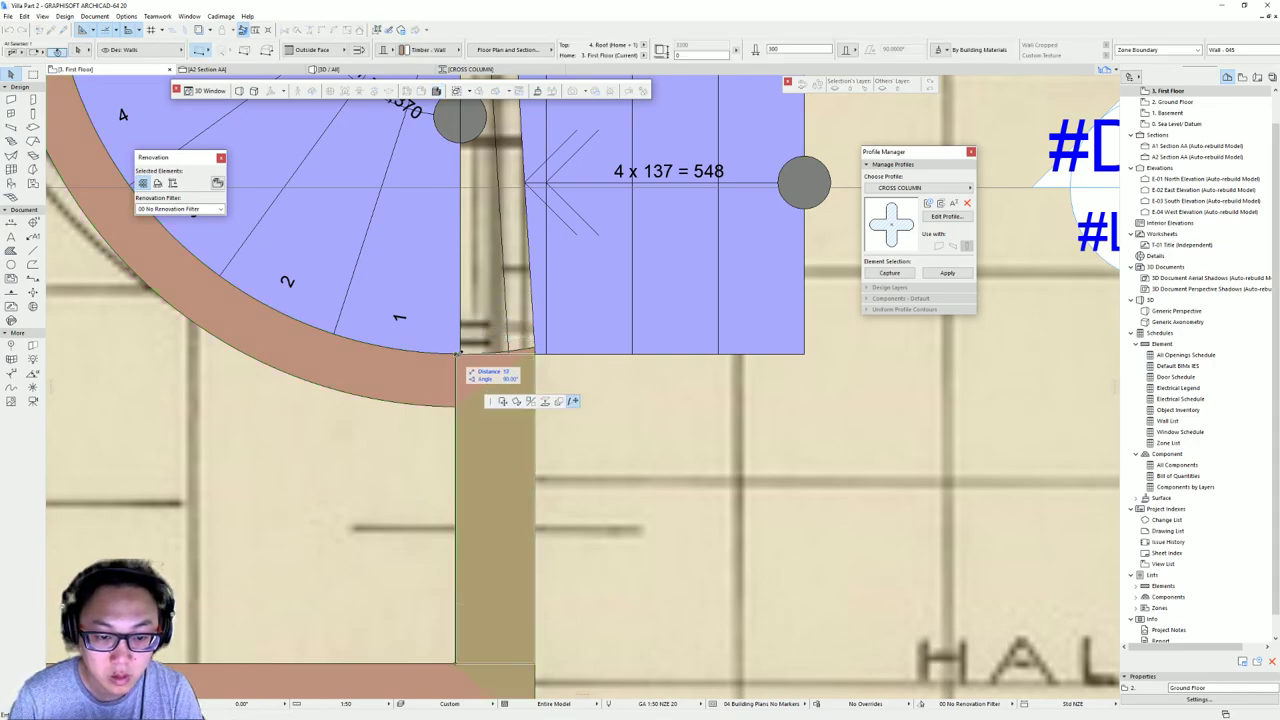
pyautogui.click(464, 362)
pyautogui.press('Escape')
pyautogui.click(463, 364)
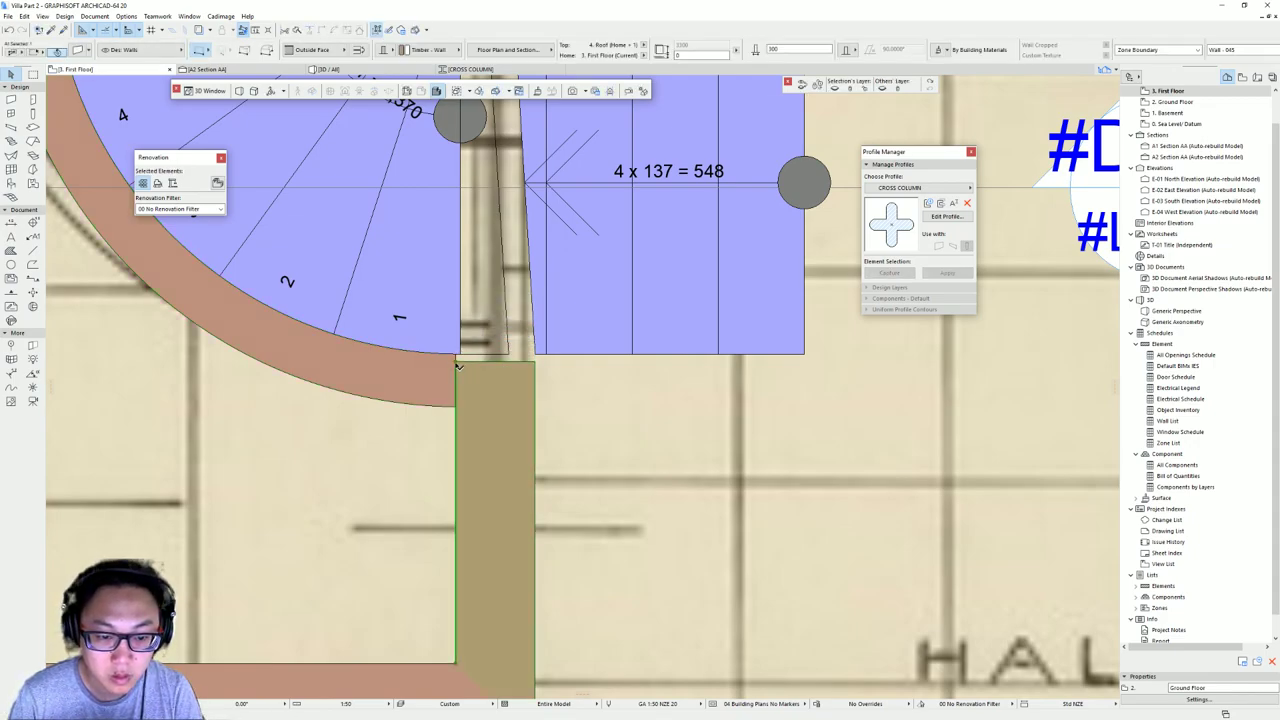
# - Extend the curved wall's lower end along its arc exactly to the winding stair's corner
pyautogui.scroll(6, 446, 390)
pyautogui.scroll(2, 478, 362)
pyautogui.click(487, 214)
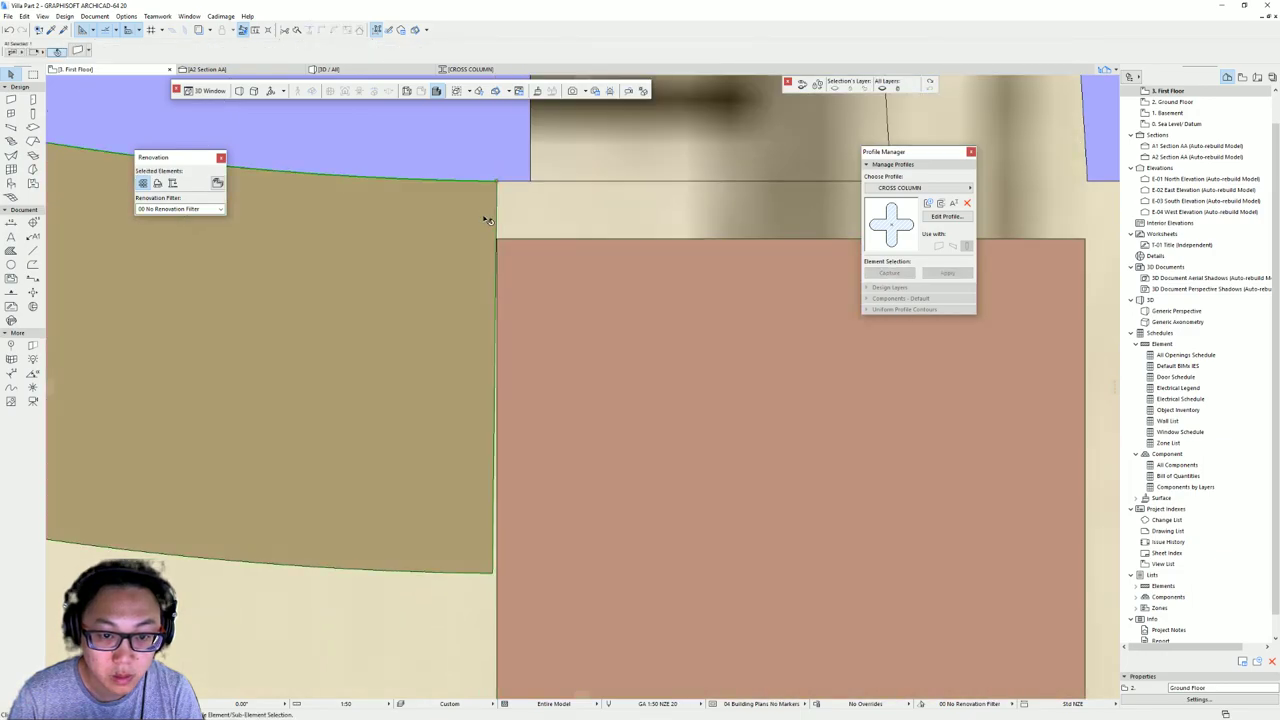
pyautogui.click(500, 174)
pyautogui.scroll(-3, 500, 174)
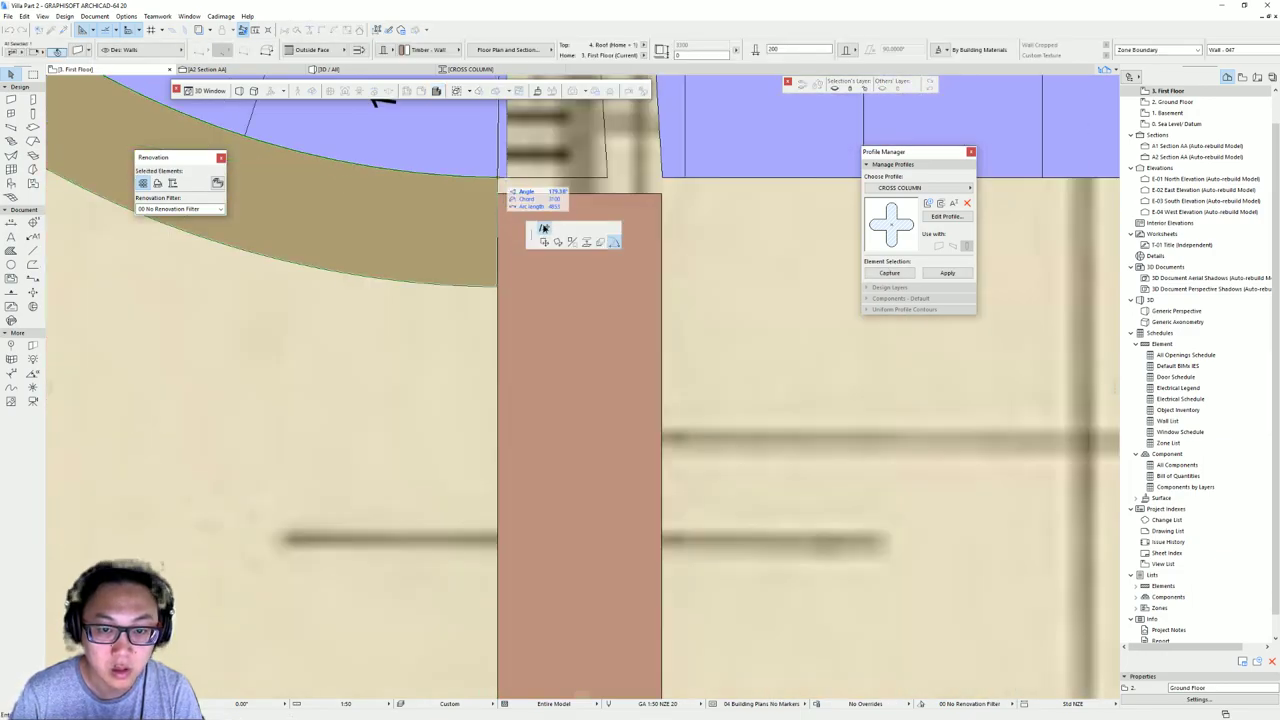
pyautogui.click(544, 228)
pyautogui.click(611, 237)
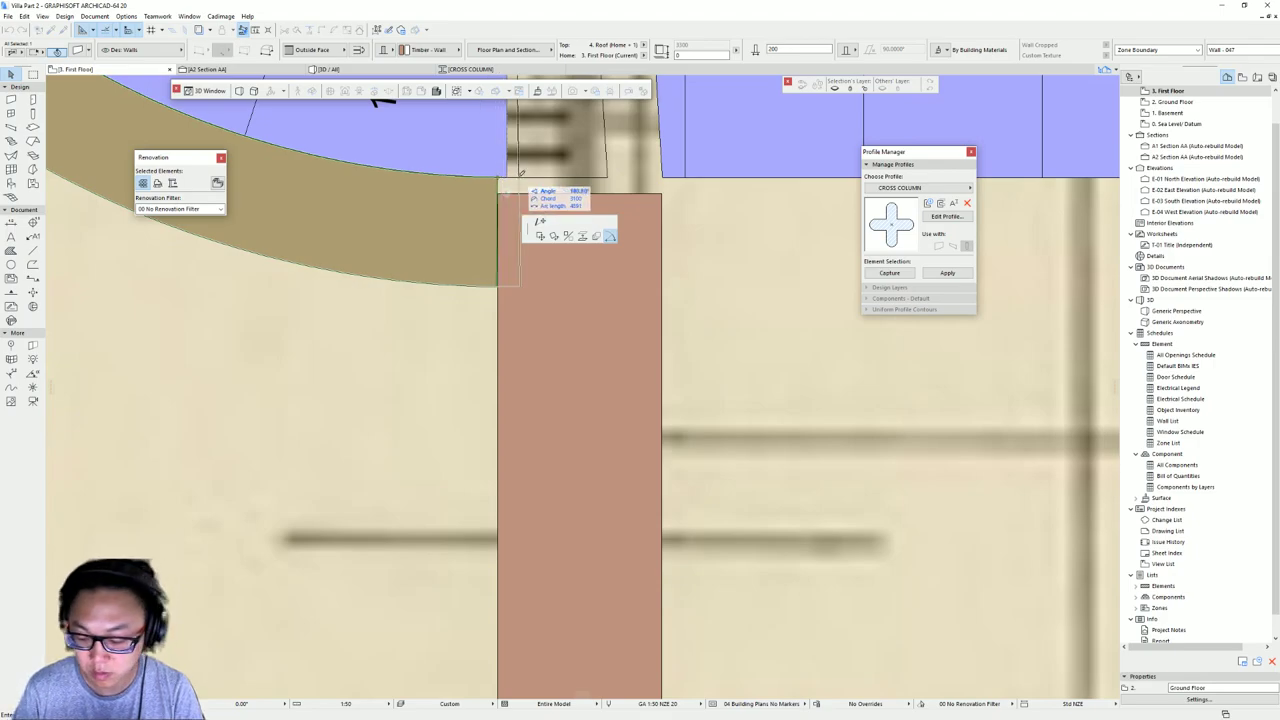
pyautogui.click(508, 178)
pyautogui.press('Escape')
# - Move the short vertical wall right so its left face aligns with the end of the curved wall
pyautogui.click(546, 266)
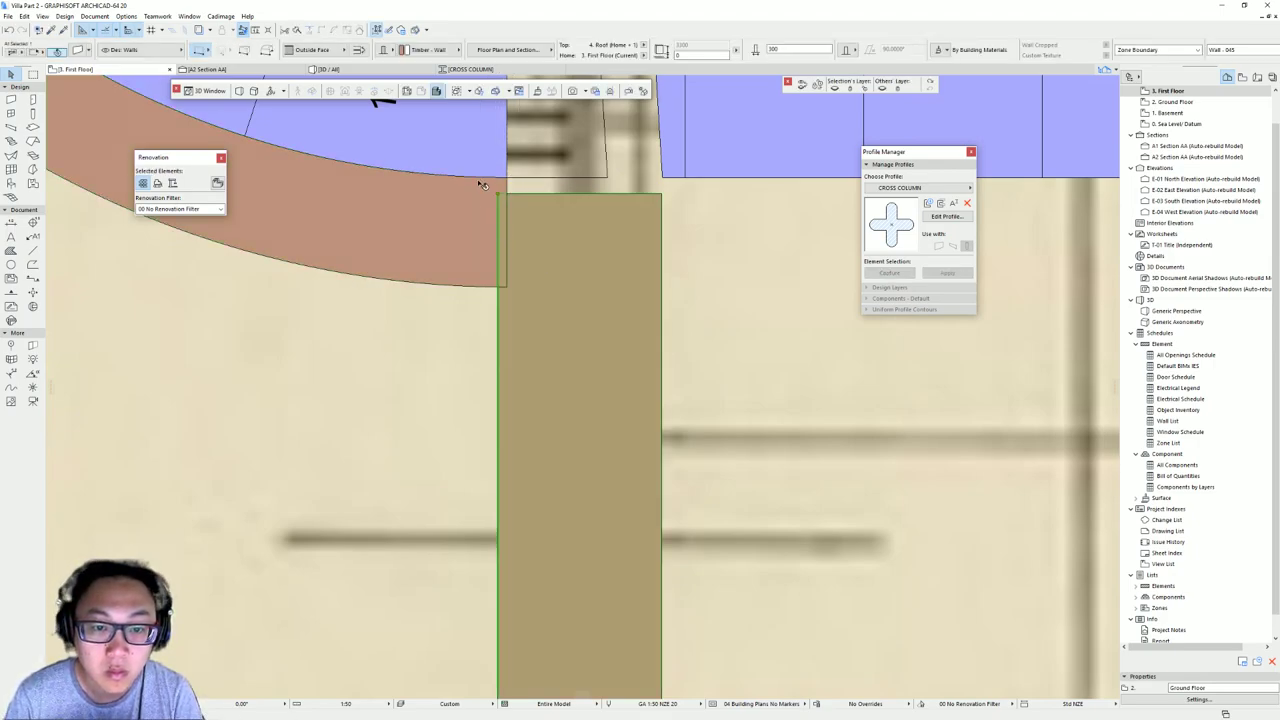
pyautogui.click(507, 287)
pyautogui.press('Escape')
pyautogui.scroll(-3, 538, 245)
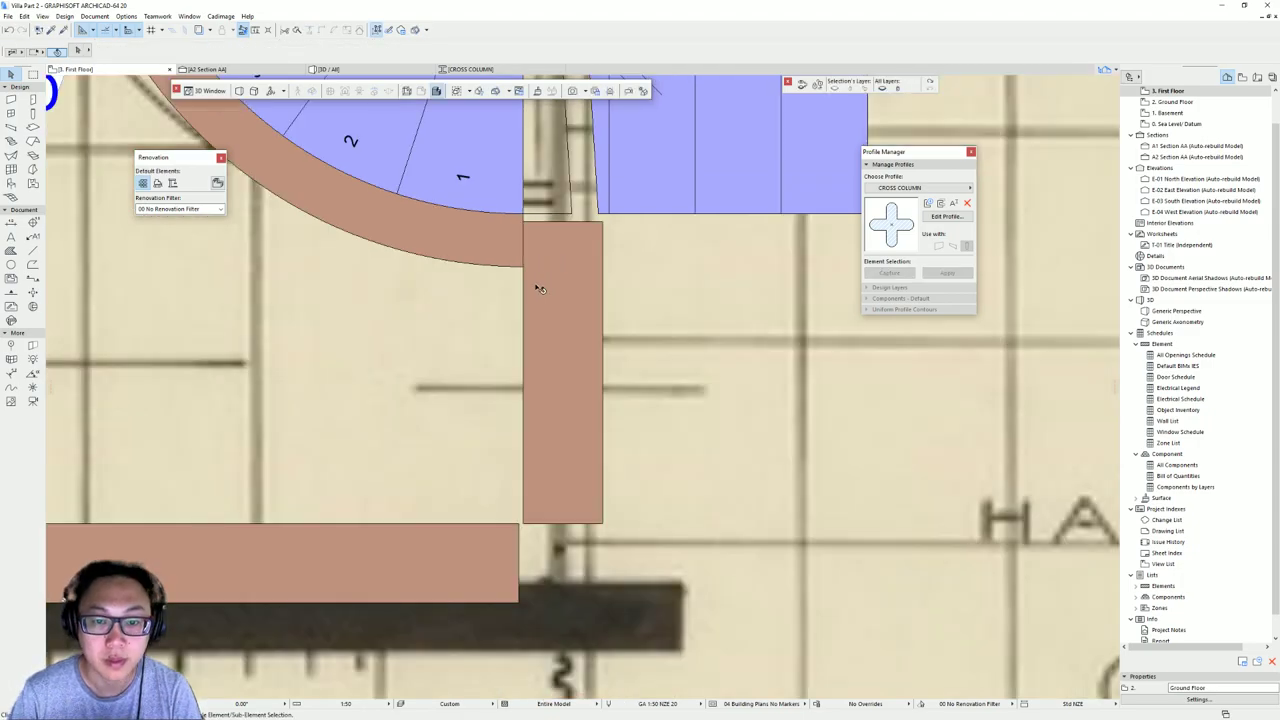
# - Try to stretch the short vertical wall's upper end up to the curved wall, and revert it
pyautogui.click(554, 405)
pyautogui.press('Escape')
pyautogui.click(525, 223)
pyautogui.click(527, 223)
pyautogui.press('Escape')
pyautogui.press('Escape')
pyautogui.click(571, 318)
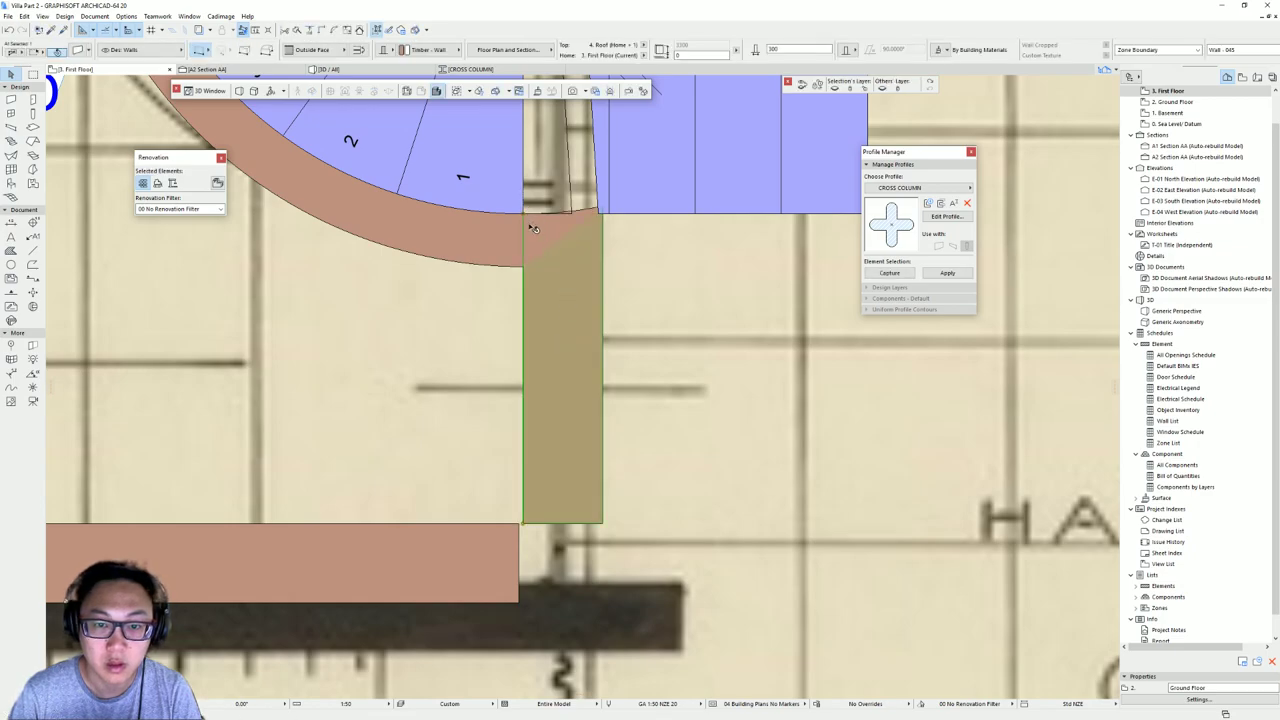
pyautogui.press('Escape')
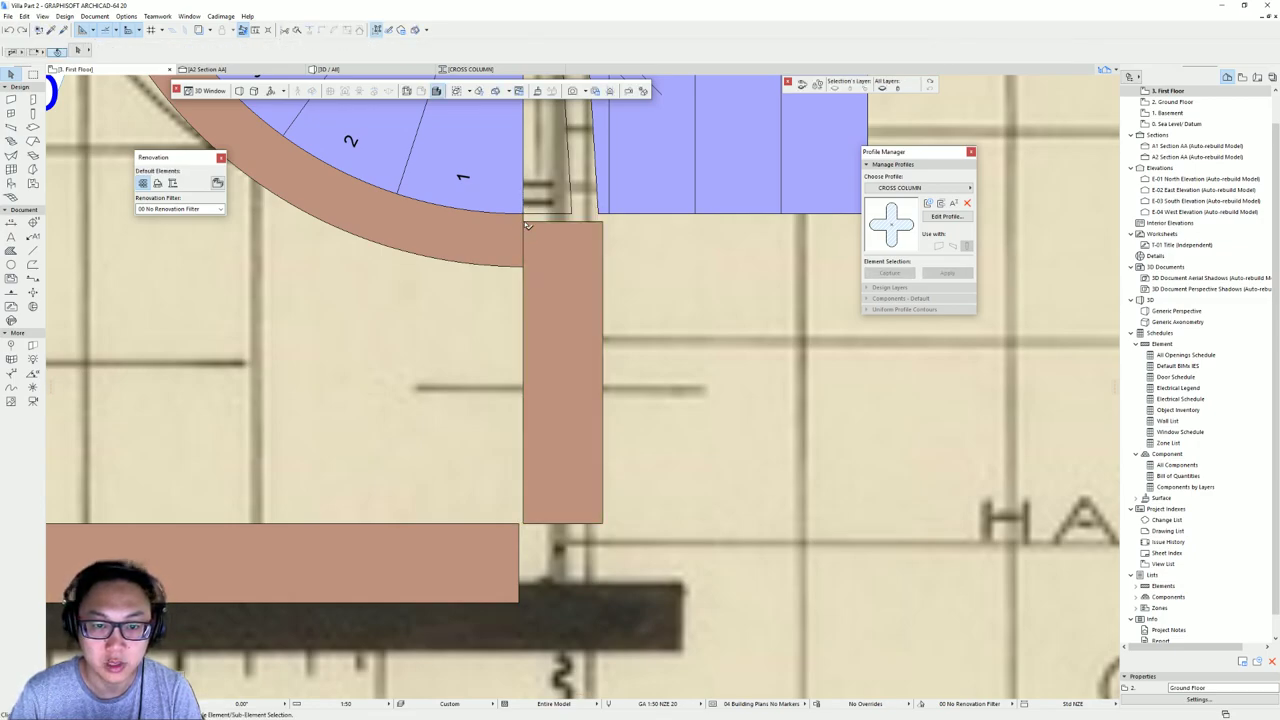
# - Stretch the short vertical wall's upper end to the inner corner of the curved wall's end
pyautogui.click(525, 223)
pyautogui.click(524, 222)
pyautogui.click(523, 213)
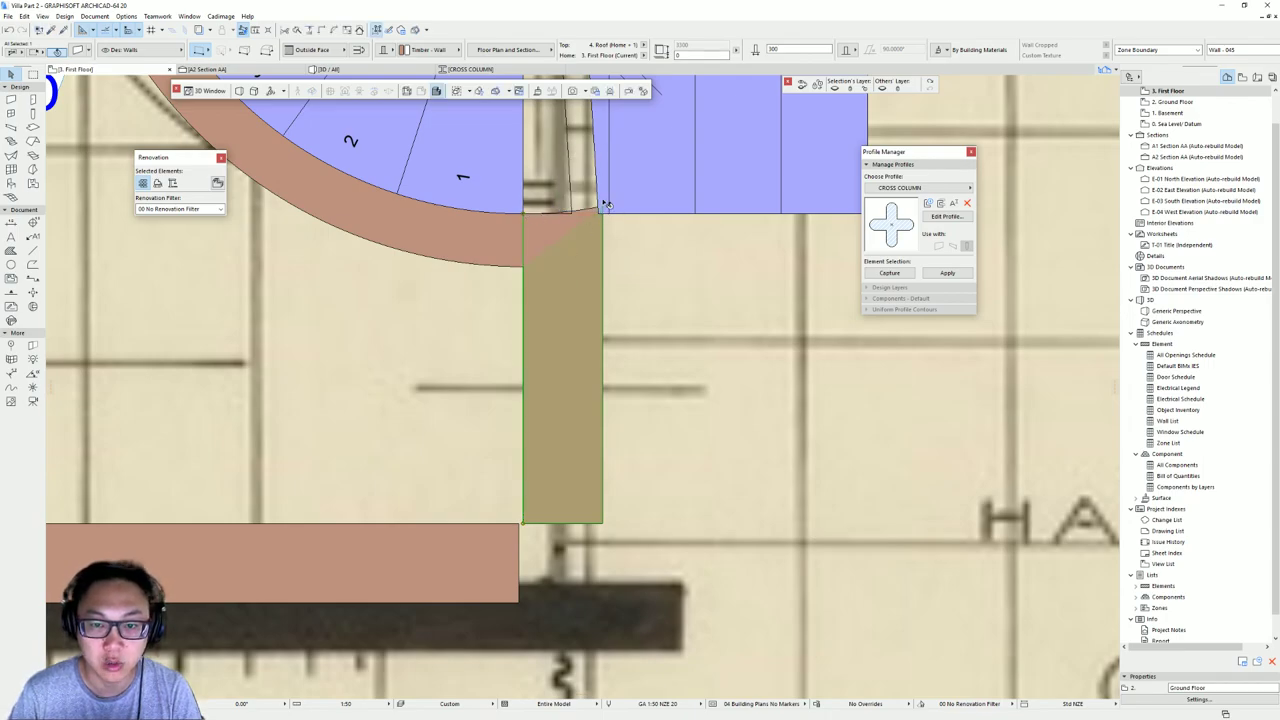
# - Flip the short vertical wall about its reference line and move it back against the curved wall's end at the stair corner
pyautogui.moveTo(538, 190); pyautogui.dragTo(438, 255, button='middle')
pyautogui.press('Escape')
pyautogui.click(447, 330)
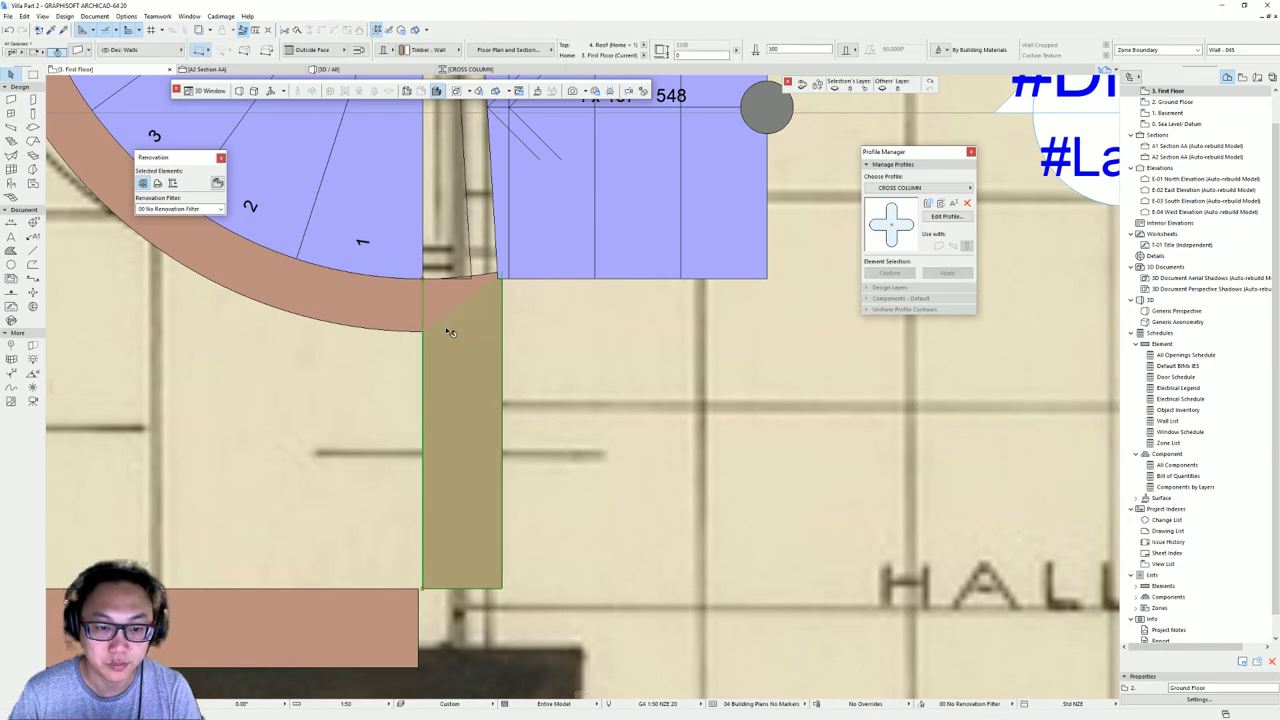
pyautogui.click(359, 50)
pyautogui.moveTo(342, 326); pyautogui.dragTo(424, 279)
pyautogui.click(523, 324)
# - Select the short vertical wall with the Ablage wall and intersect them to close their corner
pyautogui.scroll(-2, 483, 420)
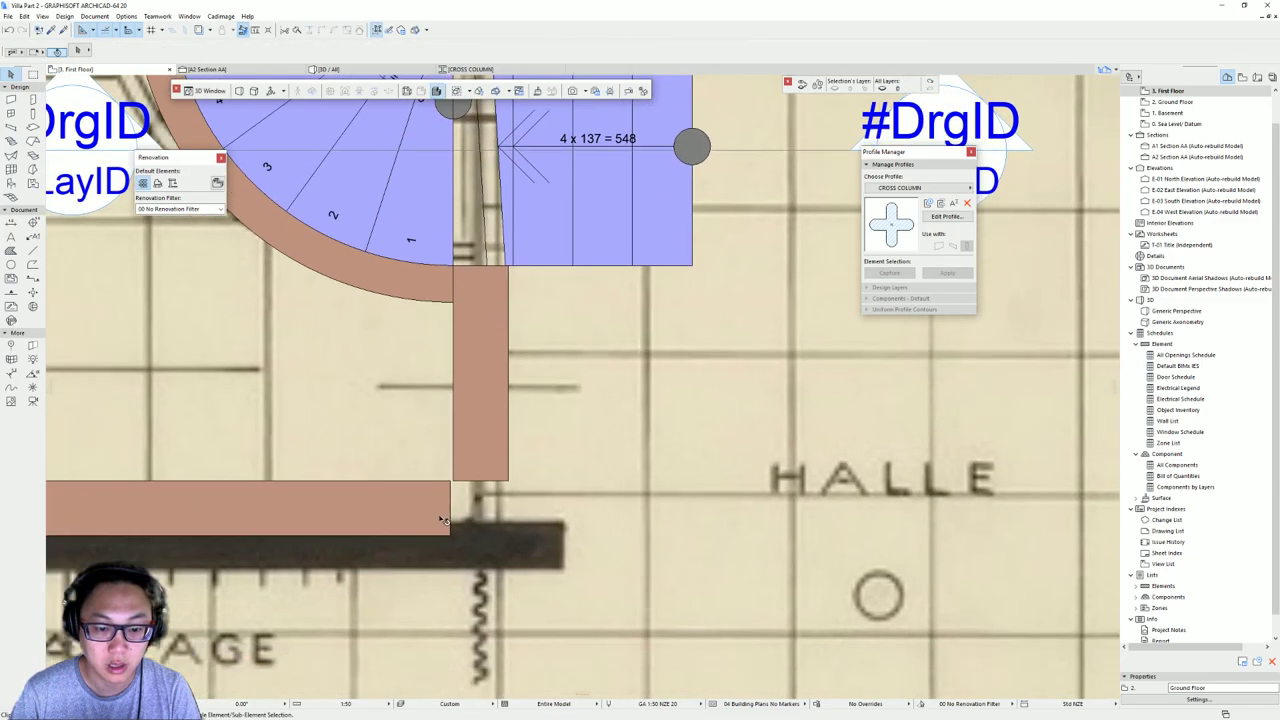
pyautogui.click(467, 448)
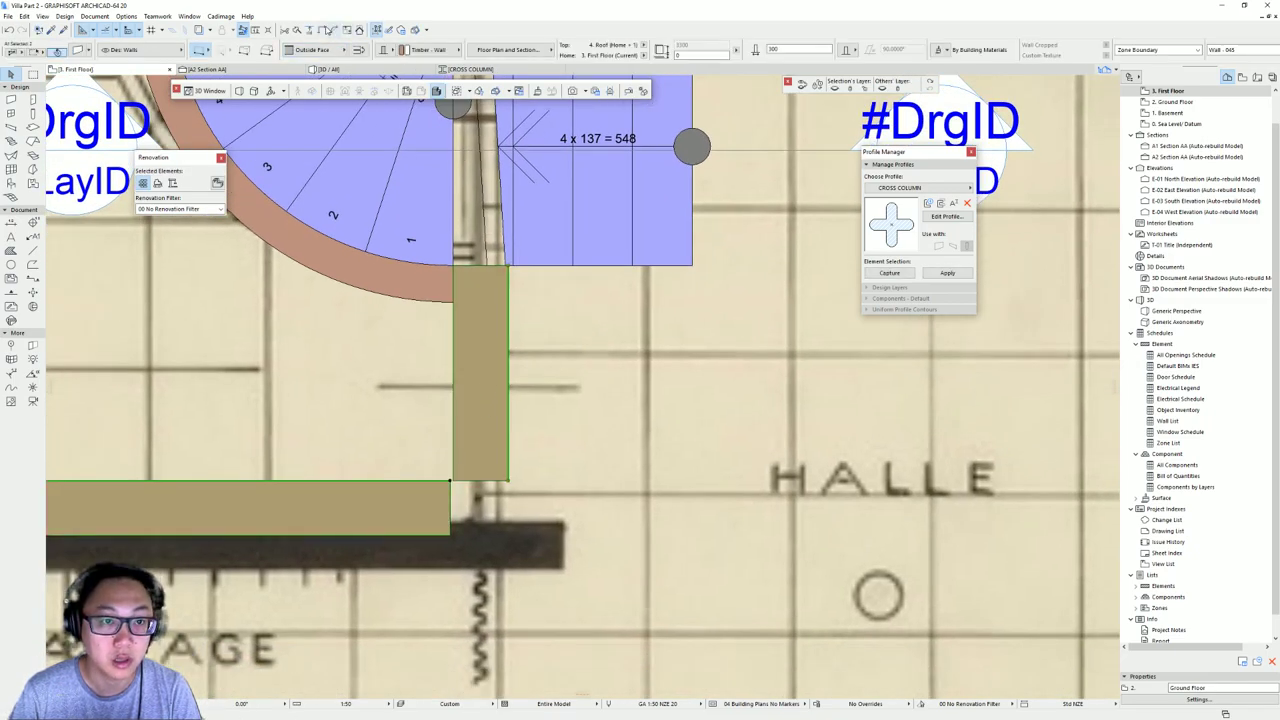
pyautogui.click(328, 30)
pyautogui.click(574, 420)
pyautogui.scroll(-7, 540, 446)
pyautogui.moveTo(580, 399); pyautogui.dragTo(560, 353, button='middle')
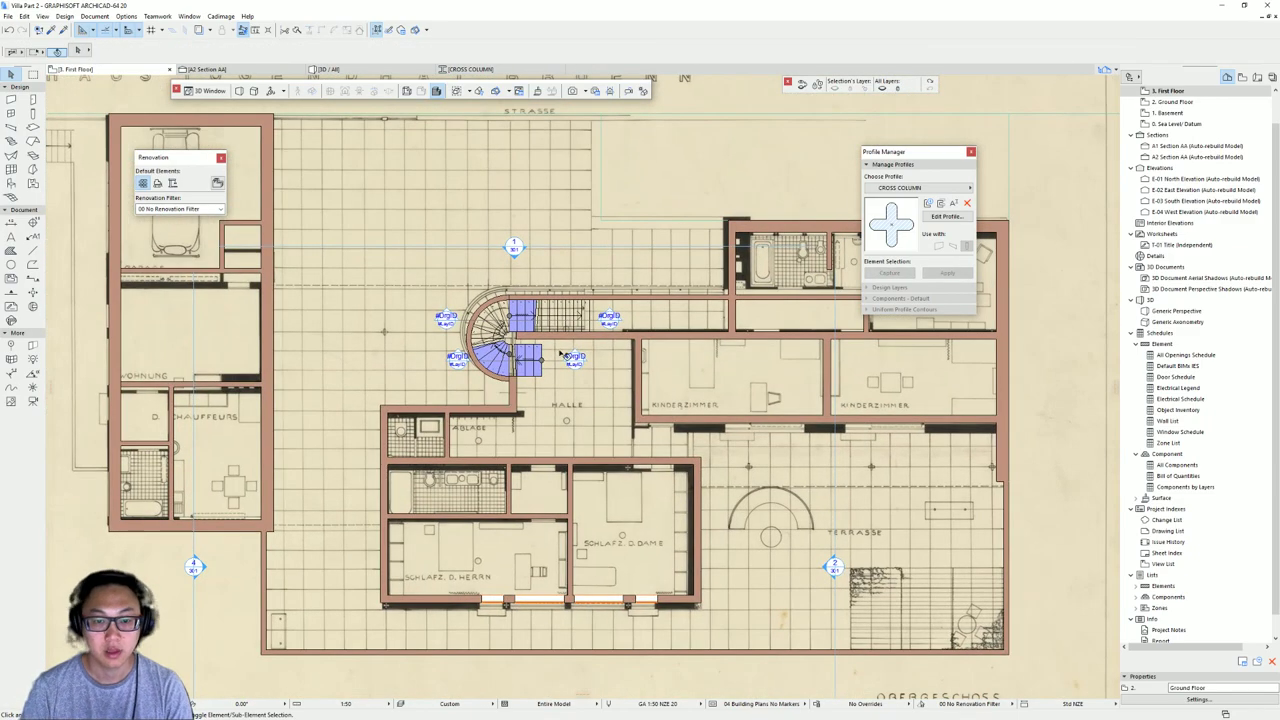
# - Shorten the corridor wall's left end to the Kinderzimmer corner and intersect it with the room's left wall
pyautogui.scroll(3, 521, 336)
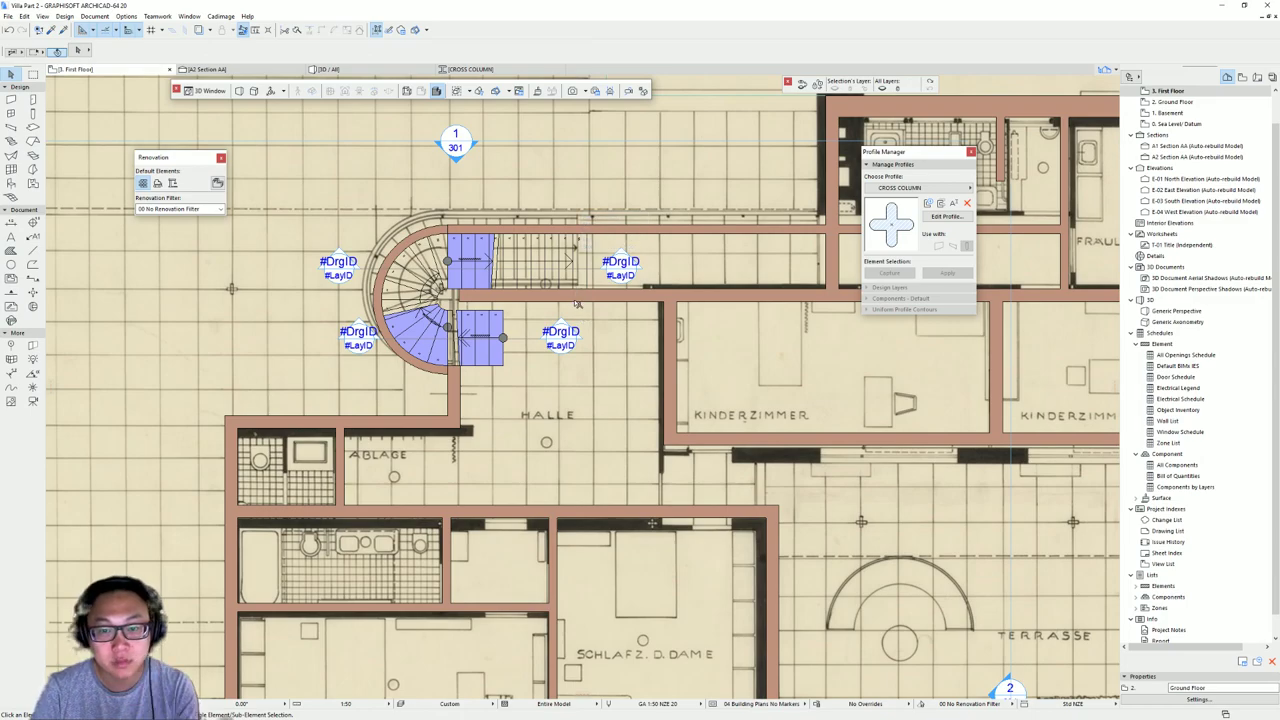
pyautogui.click(458, 290)
pyautogui.click(459, 292)
pyautogui.click(658, 290)
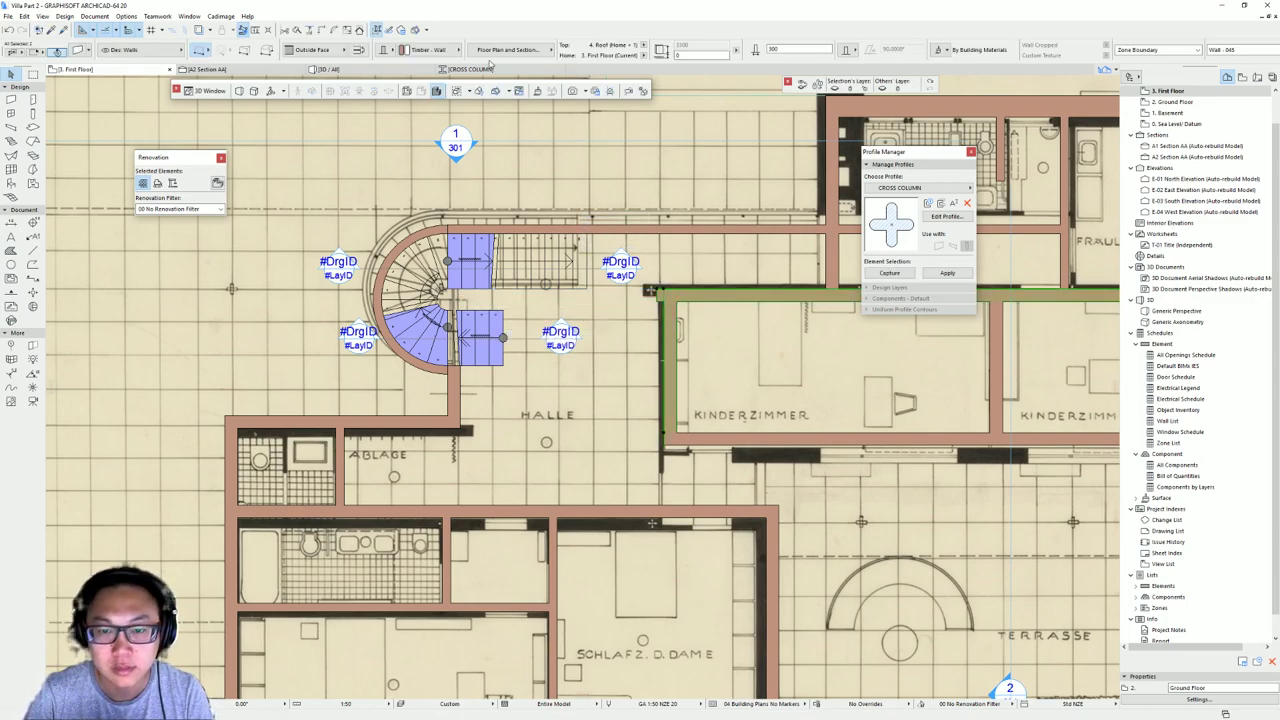
pyautogui.click(326, 34)
pyautogui.press('Escape')
pyautogui.scroll(-2, 749, 360)
pyautogui.moveTo(711, 346); pyautogui.dragTo(591, 331, button='middle')
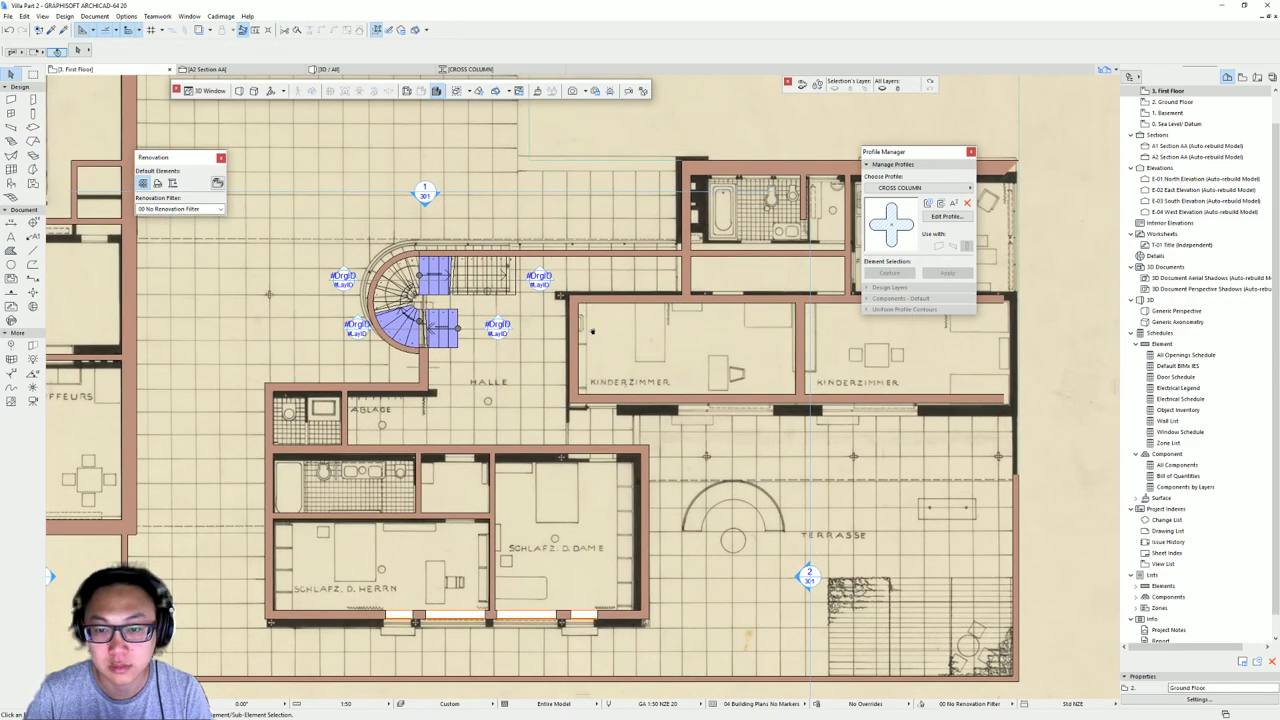
# - Stretch the short partition wall beside the upper bathroom down to meet the horizontal corridor wall
pyautogui.scroll(-1, 686, 305)
pyautogui.moveTo(686, 305); pyautogui.dragTo(577, 332, button='middle')
pyautogui.scroll(-2, 607, 334)
pyautogui.scroll(2, 575, 282)
pyautogui.click(648, 285)
pyautogui.click(648, 285)
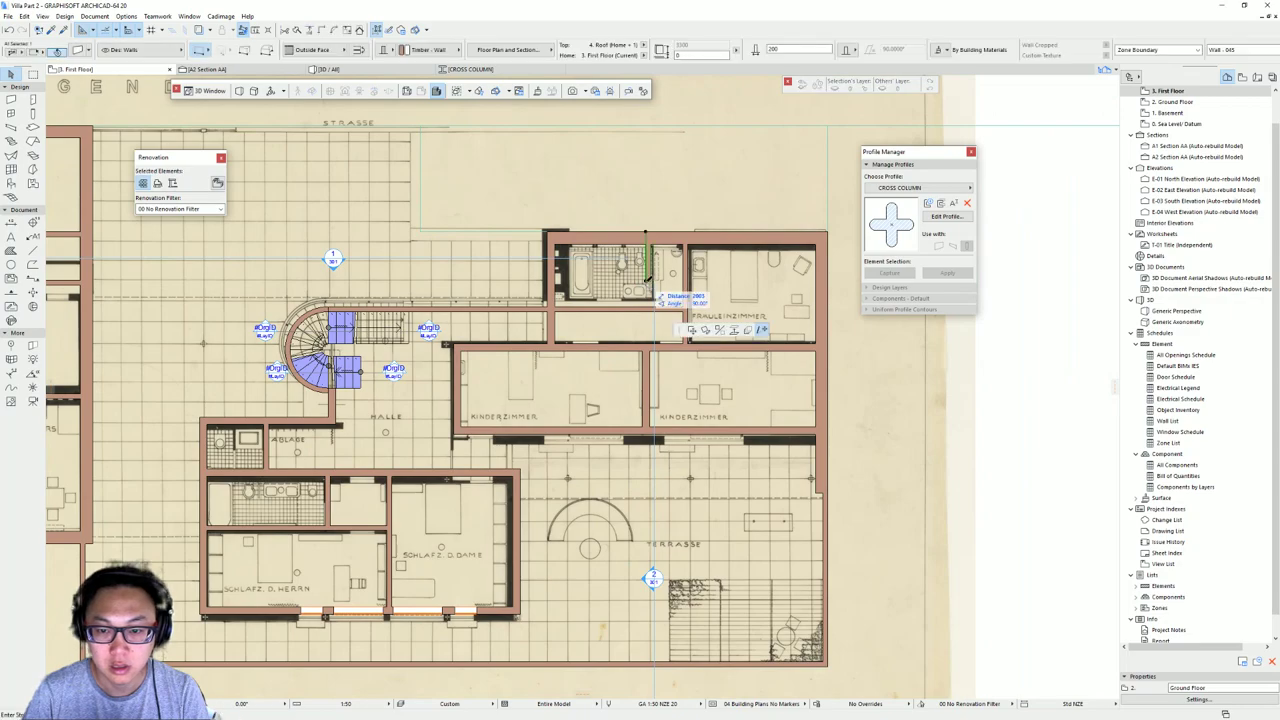
pyautogui.click(648, 307)
pyautogui.press('Escape')
# - Move the wall below the garage together with its small closet walls down to line up with the long wall behind the stair
pyautogui.moveTo(223, 297); pyautogui.dragTo(517, 305, button='middle')
pyautogui.keyDown('alt'); pyautogui.click(358, 292); pyautogui.keyUp('alt')
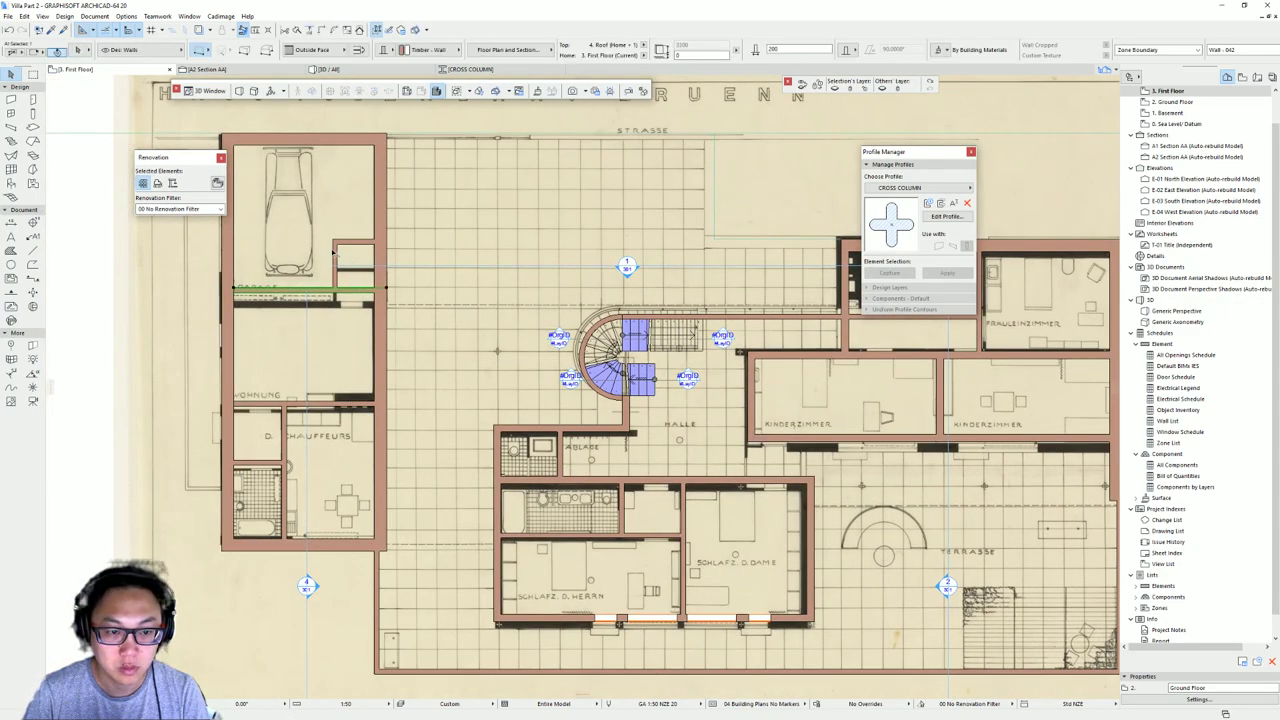
pyautogui.hotkey('ctrl', 'd')
pyautogui.click(387, 288)
pyautogui.moveTo(718, 308); pyautogui.dragTo(582, 338, button='middle')
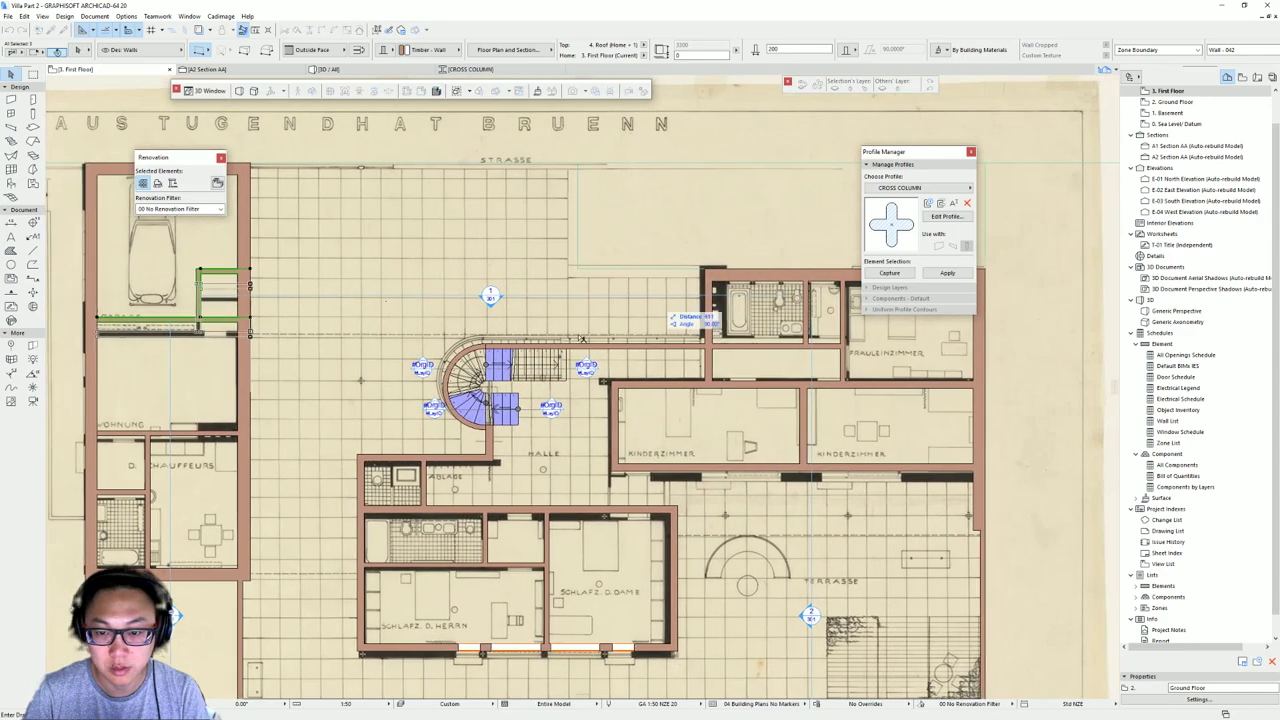
pyautogui.click(700, 346)
pyautogui.press('Escape')
pyautogui.moveTo(247, 413); pyautogui.dragTo(364, 363, button='middle')
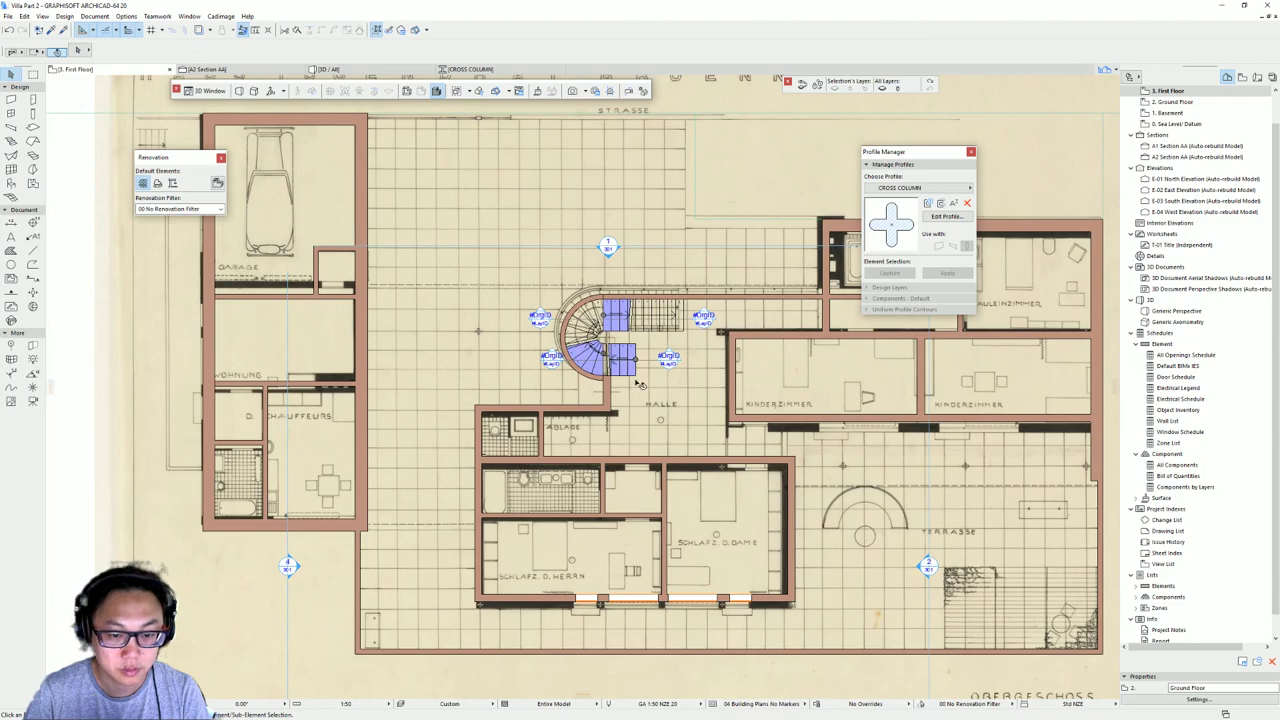
# - Inspect the first floor walls and slab around the curved stair in 3D, and return to the floor plan
pyautogui.scroll(-2, 655, 400)
pyautogui.moveTo(655, 400); pyautogui.dragTo(366, 374, button='middle')
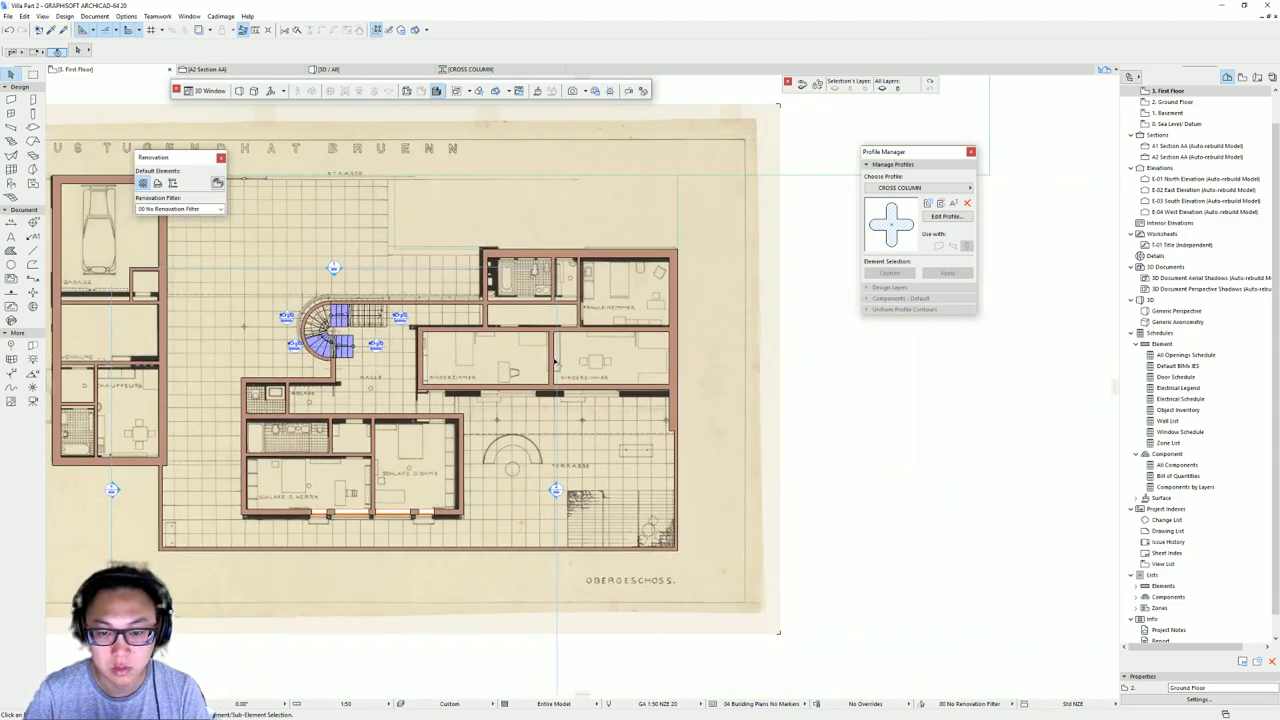
pyautogui.moveTo(555, 364); pyautogui.dragTo(712, 340, button='middle')
pyautogui.press('F3')
pyautogui.keyDown('shift'); pyautogui.moveTo(451, 449); pyautogui.dragTo(528, 501, button='middle'); pyautogui.keyUp('shift')
pyautogui.click(531, 499)
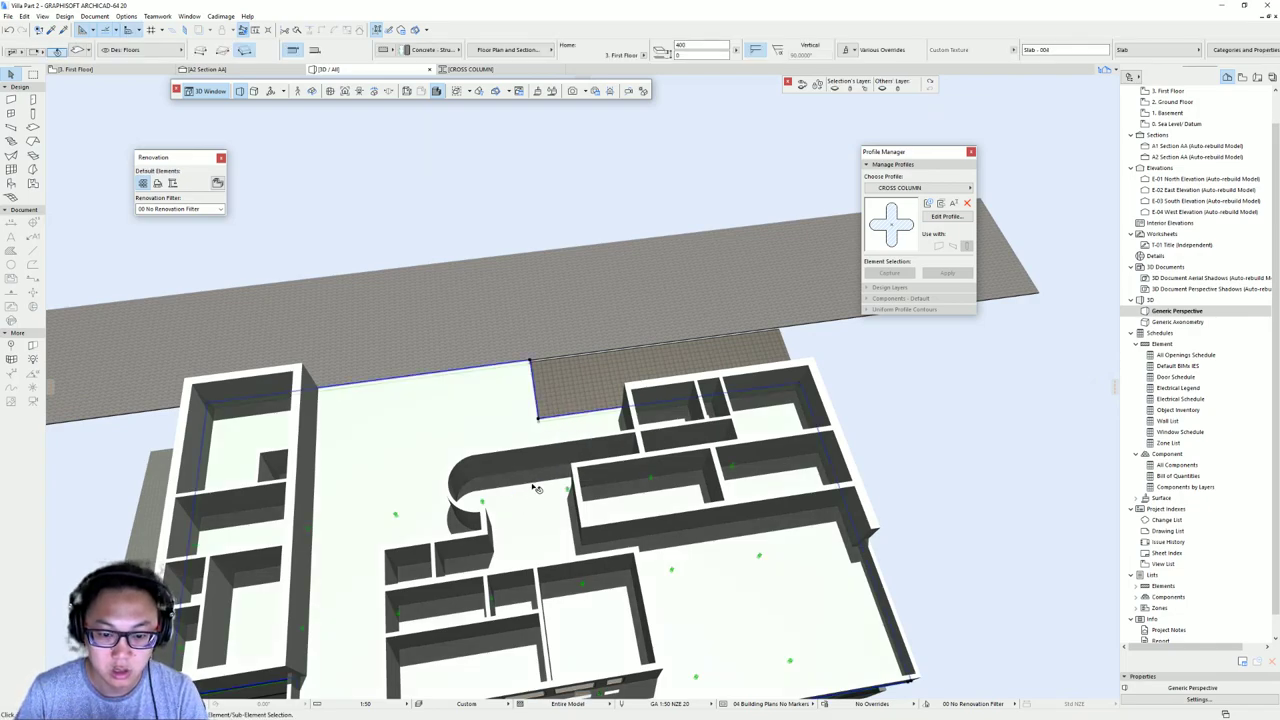
pyautogui.press('F2')
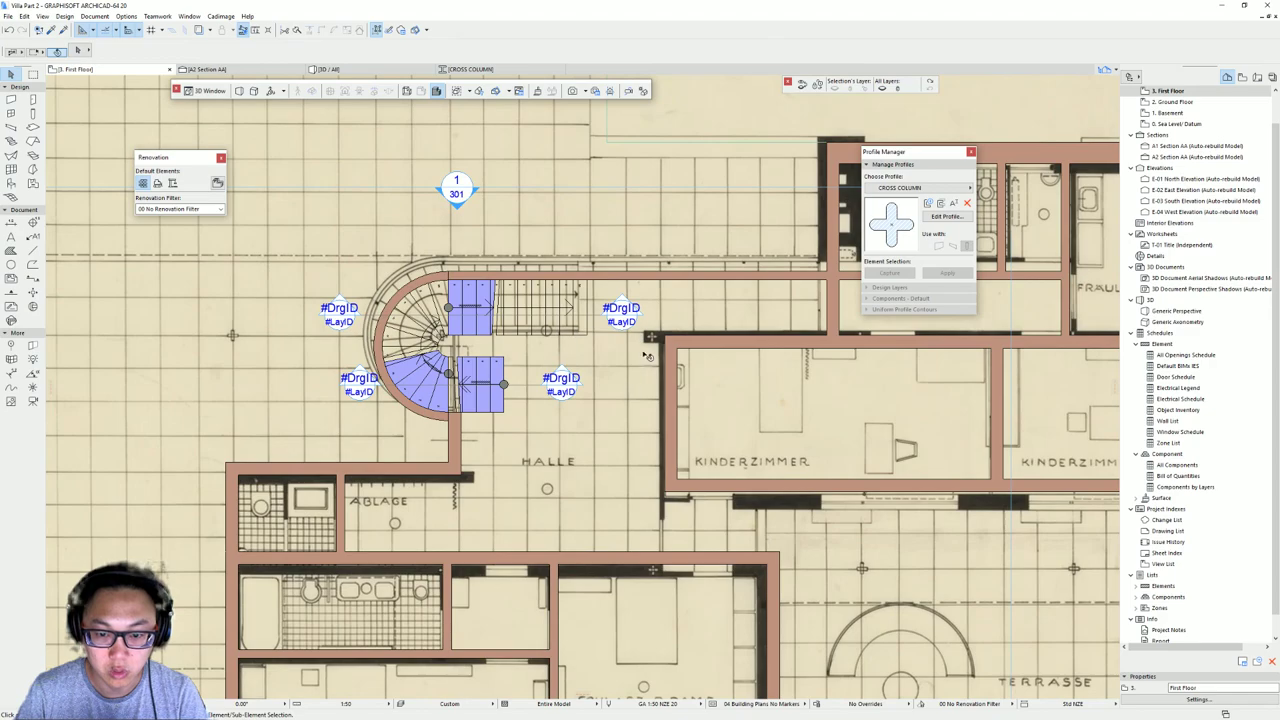
# - Move the upper floor reference drawing off the model to the empty area right of the floor plan
pyautogui.click(547, 351)
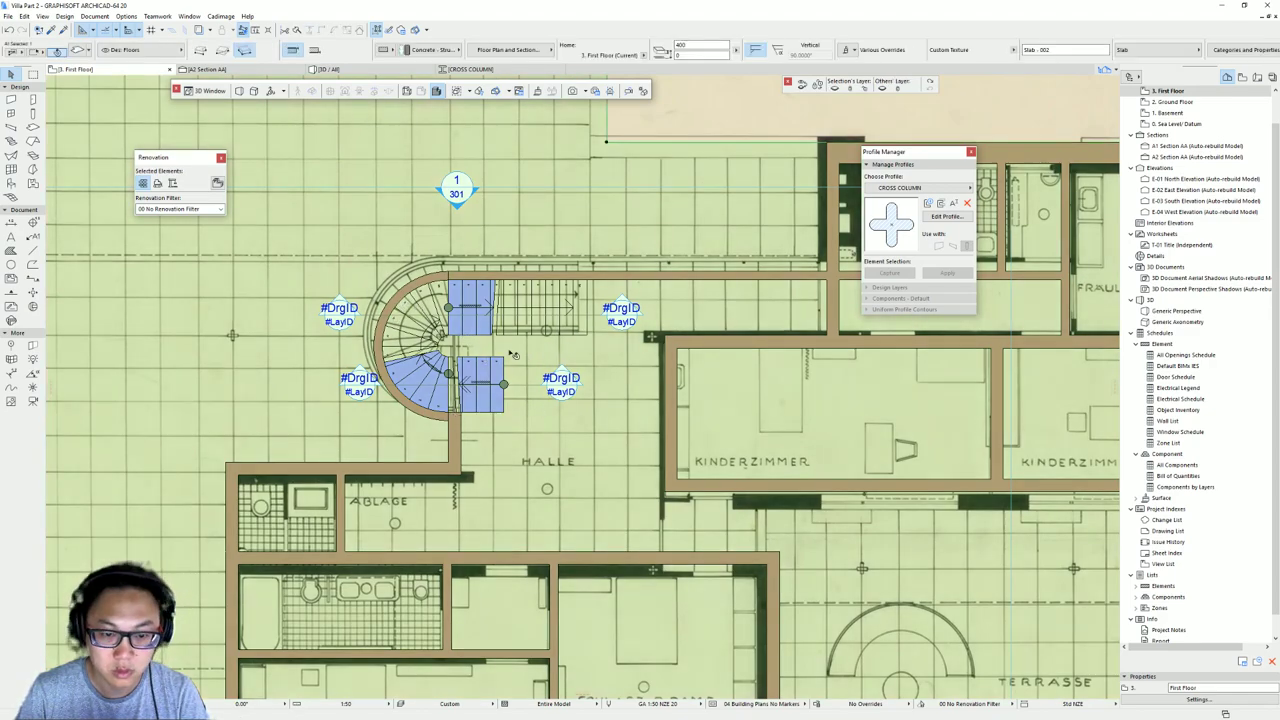
pyautogui.press('Escape')
pyautogui.scroll(-5, 620, 280)
pyautogui.scroll(3, 652, 276)
pyautogui.scroll(-8, 660, 285)
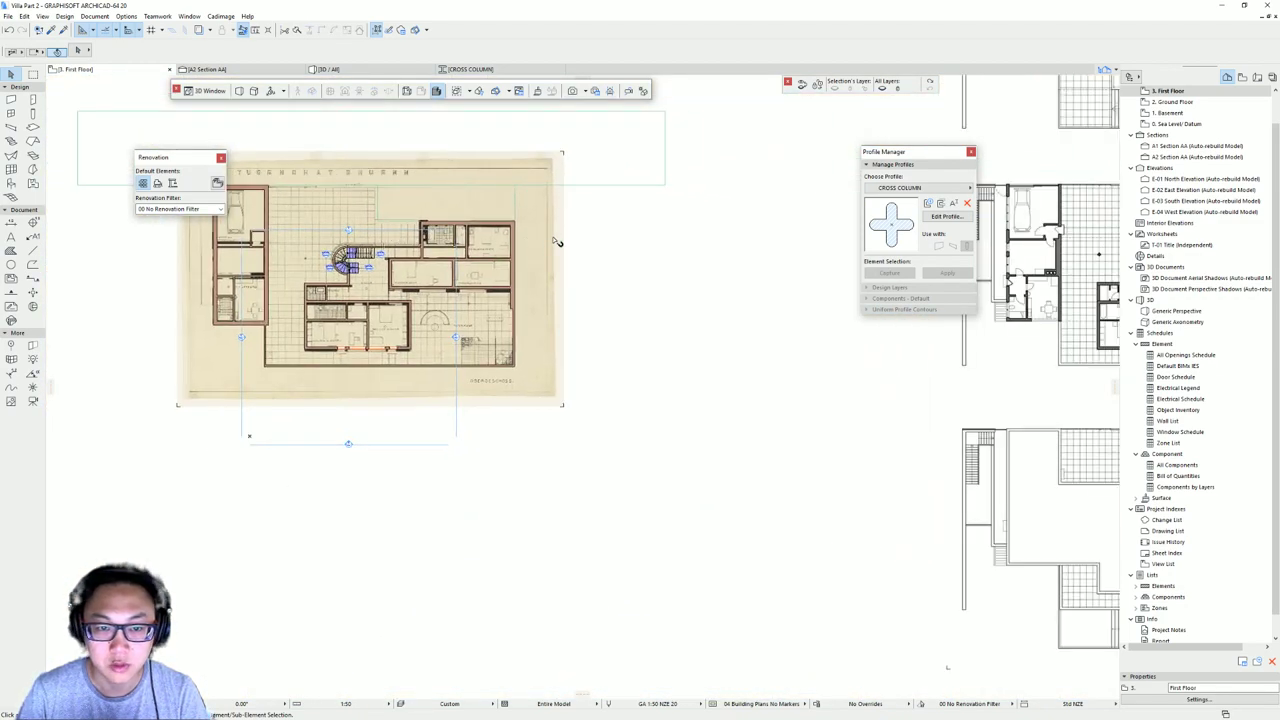
pyautogui.click(537, 248)
pyautogui.hotkey('ctrl', 'd')
pyautogui.click(537, 248)
pyautogui.moveTo(892, 257); pyautogui.dragTo(694, 246, button='middle')
pyautogui.click(780, 267)
# - Cut a narrow rectangular opening in the first floor slab at the curved stair wall's ends, spanning both flights
pyautogui.scroll(10, 560, 274)
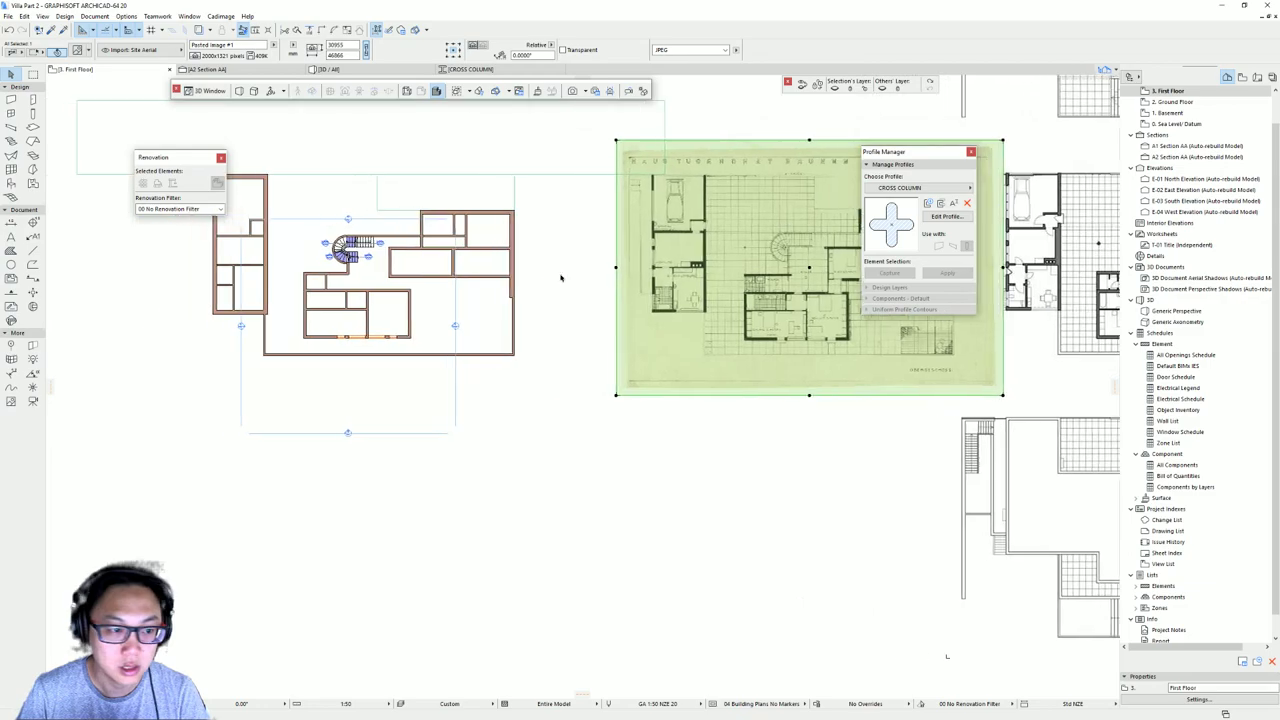
pyautogui.click(737, 294)
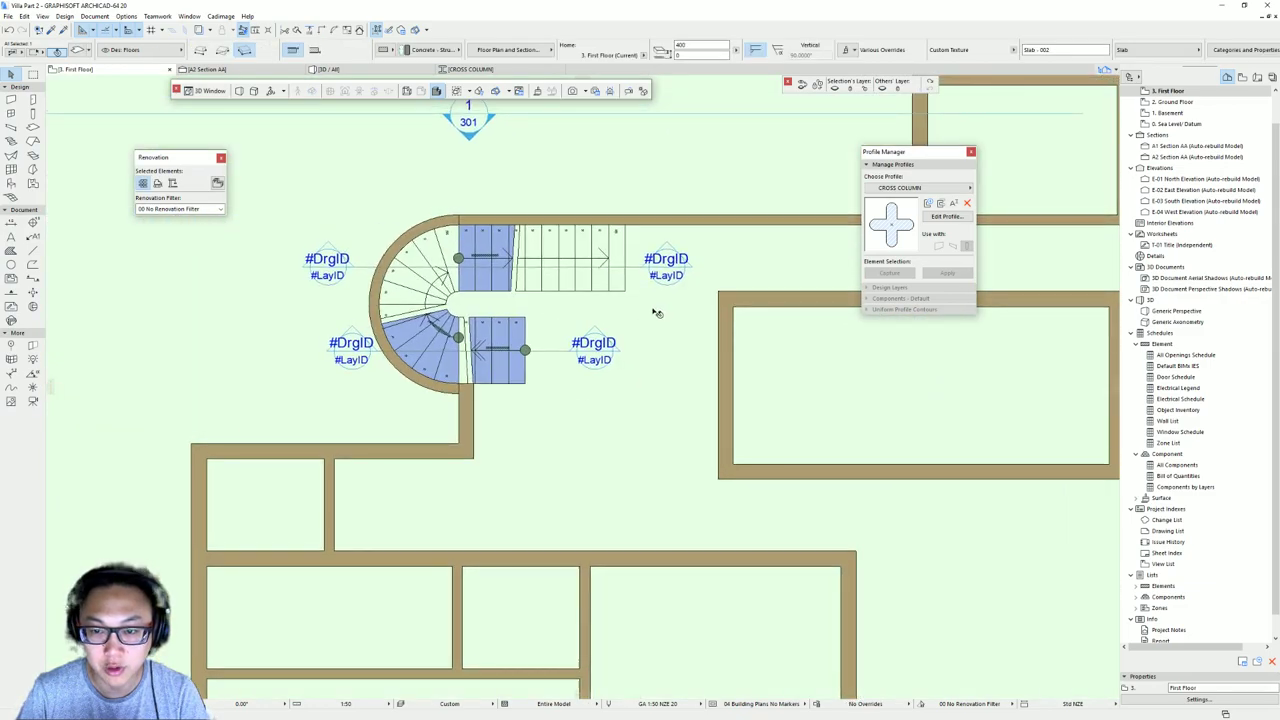
pyautogui.scroll(-6, 410, 300)
pyautogui.click(544, 226)
pyautogui.press('Escape')
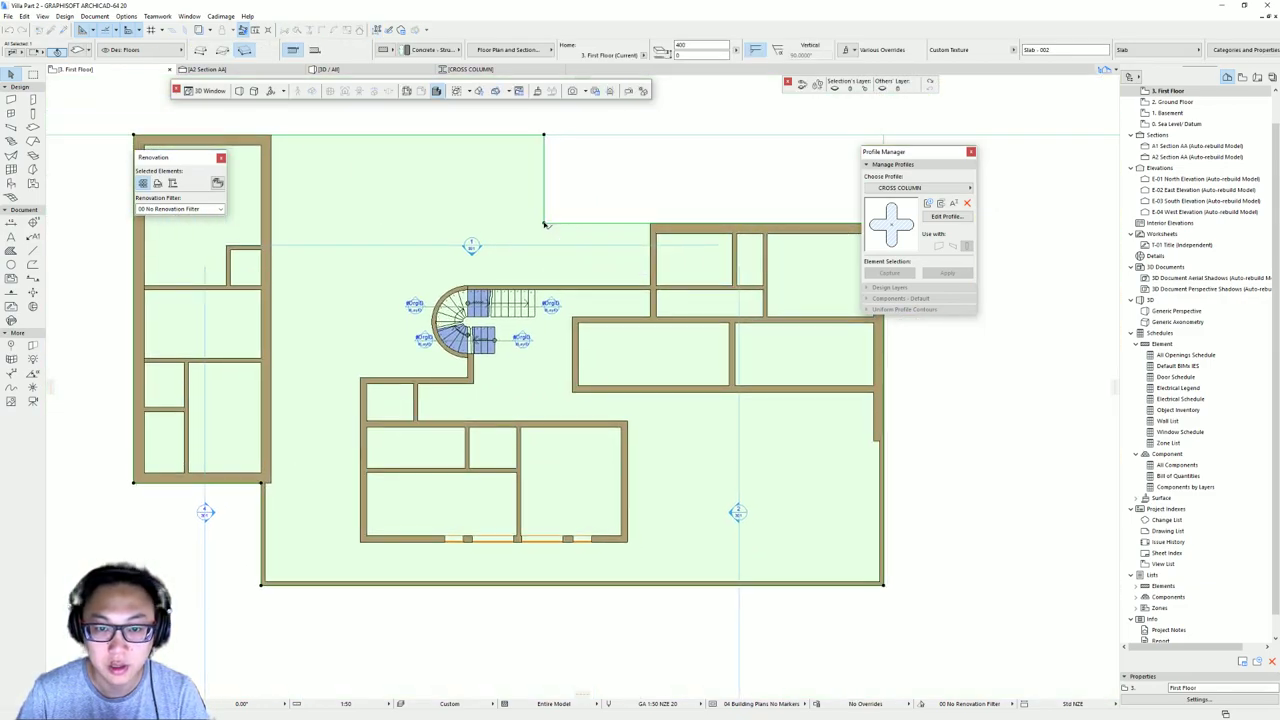
pyautogui.click(544, 224)
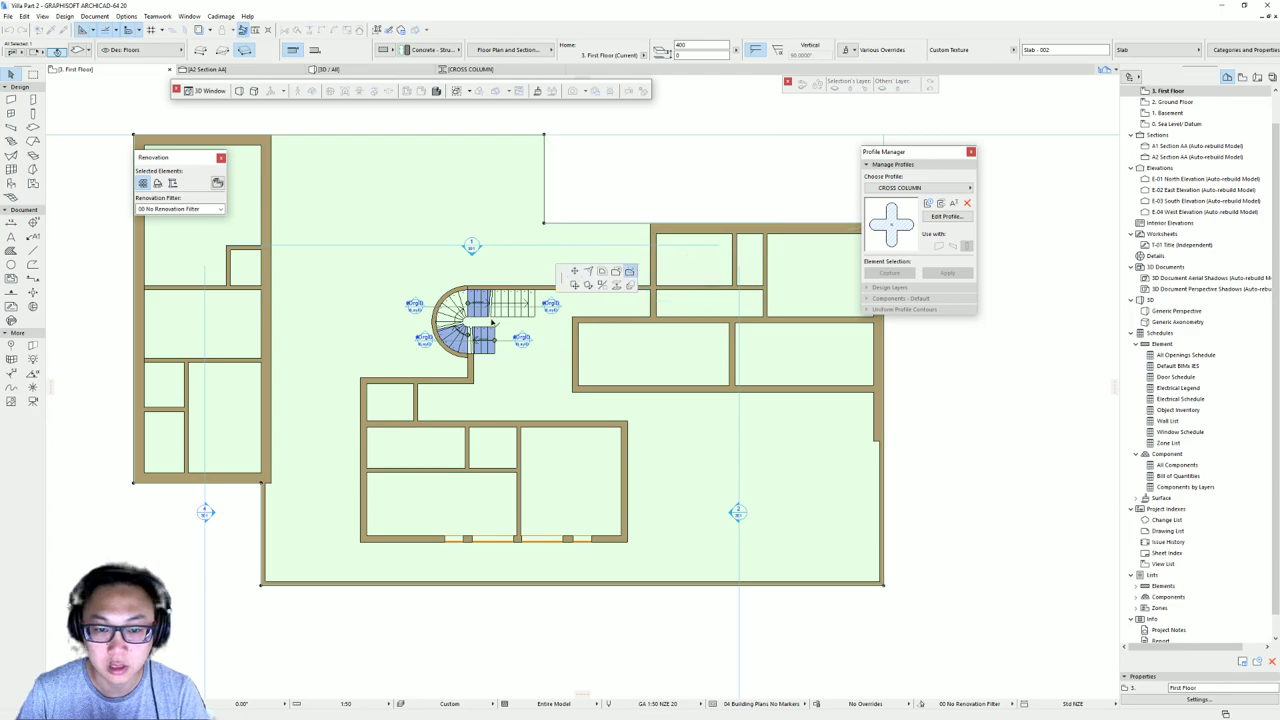
pyautogui.scroll(6, 470, 338)
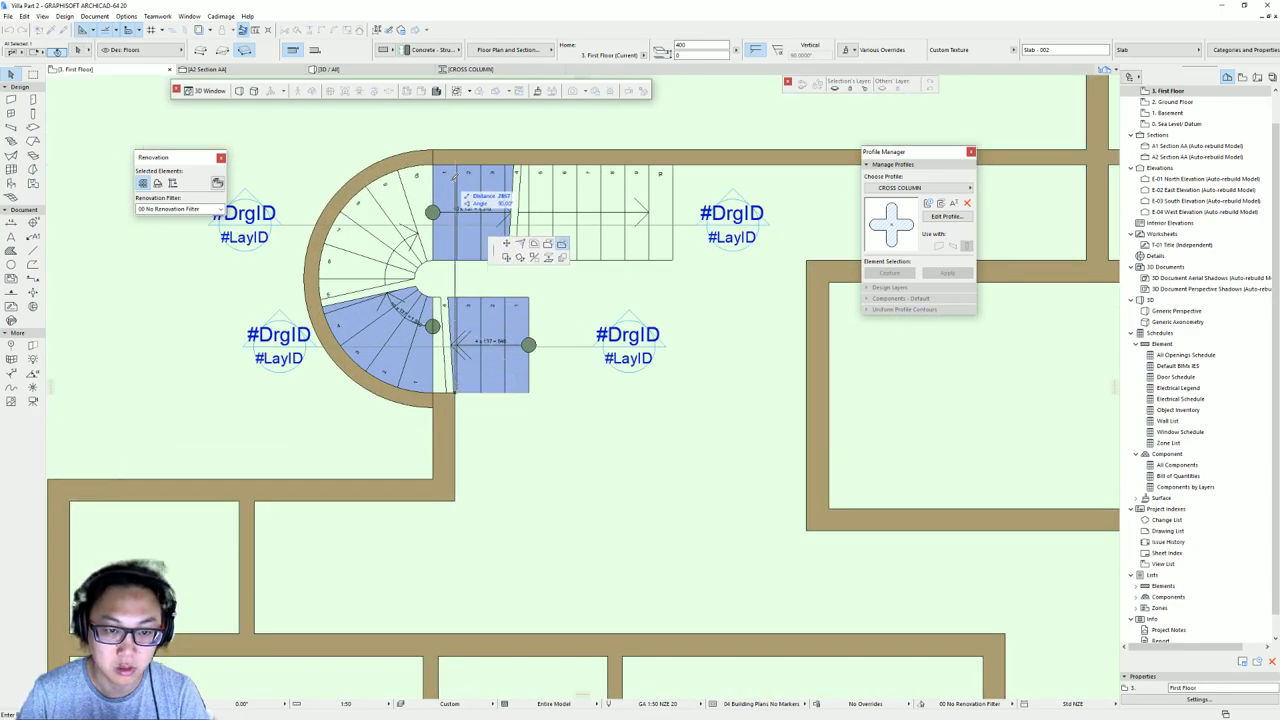
pyautogui.click(455, 165)
pyautogui.click(437, 172)
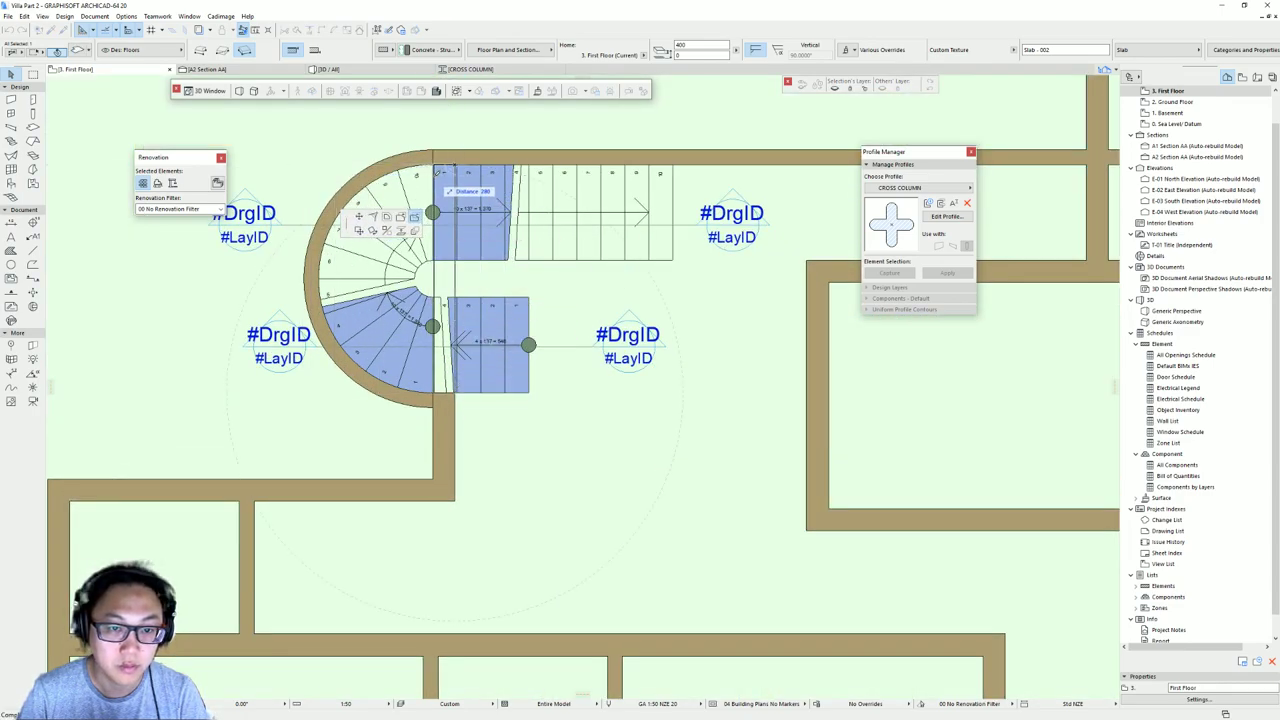
pyautogui.click(434, 157)
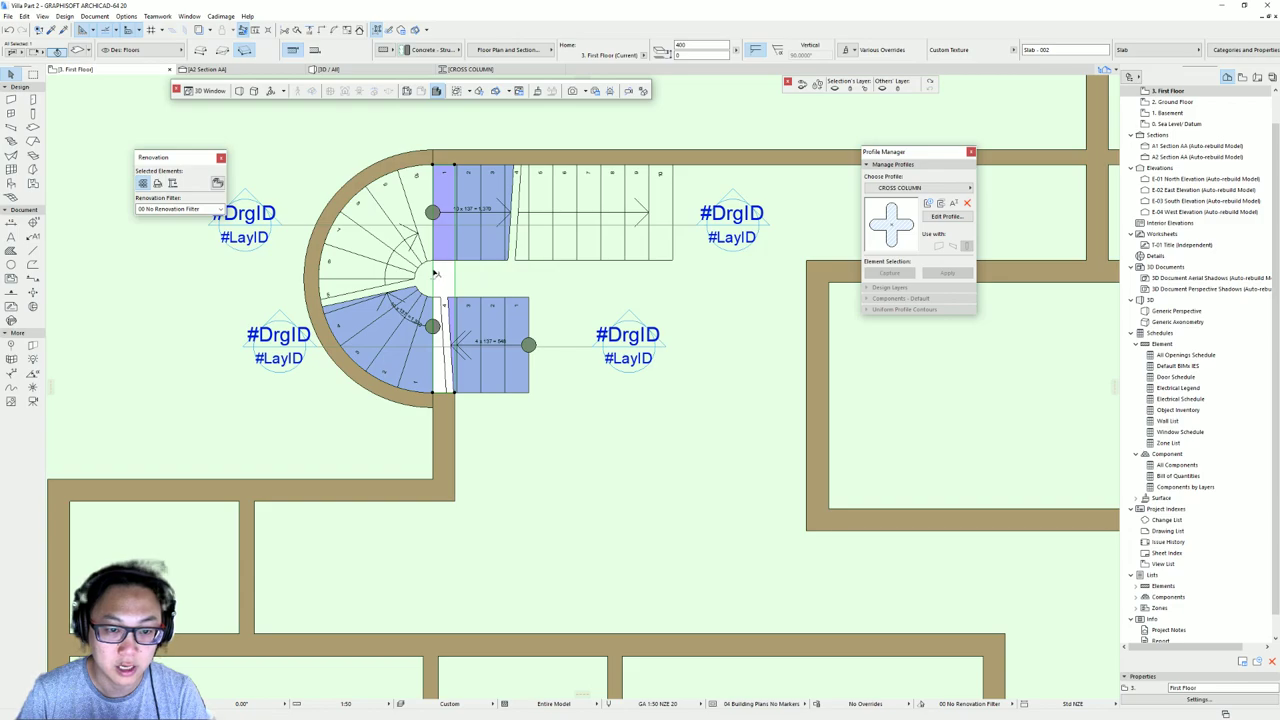
# - Curve the slab opening's outer edge to the curved wall's inner face and offset its straight edge to the start of the upper flight
pyautogui.click(440, 268)
pyautogui.click(318, 268)
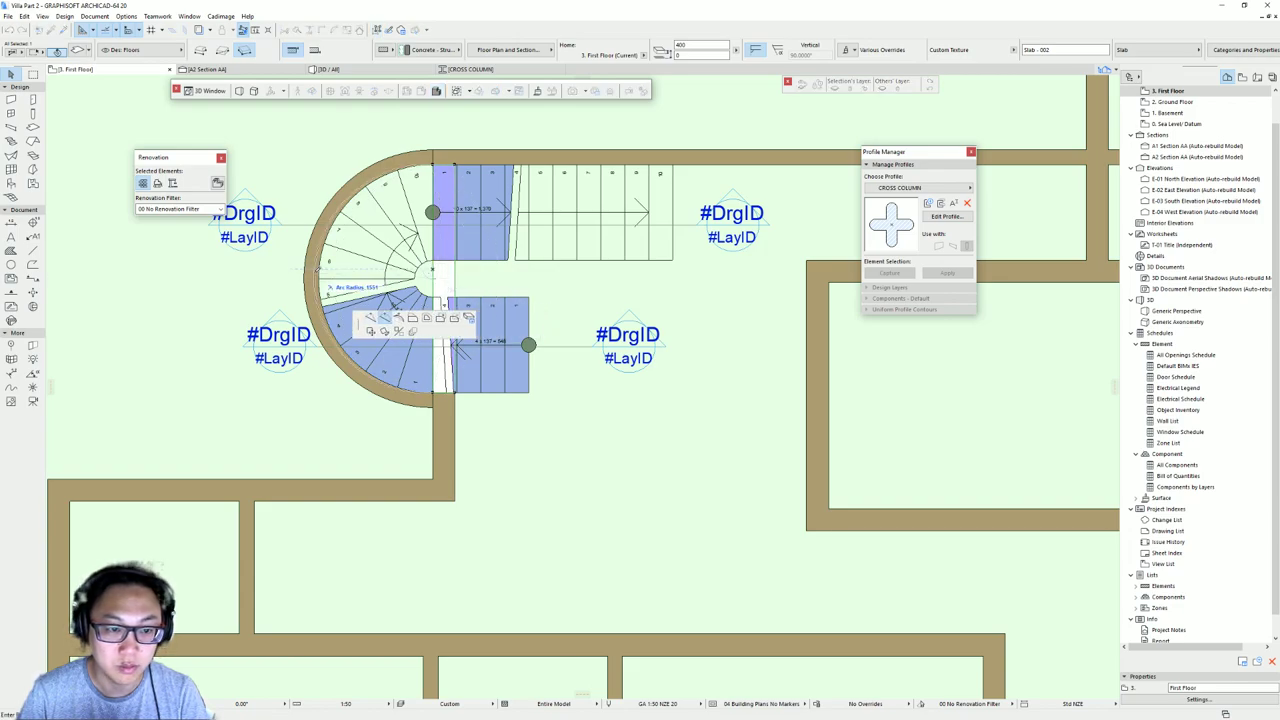
pyautogui.click(321, 269)
pyautogui.click(441, 272)
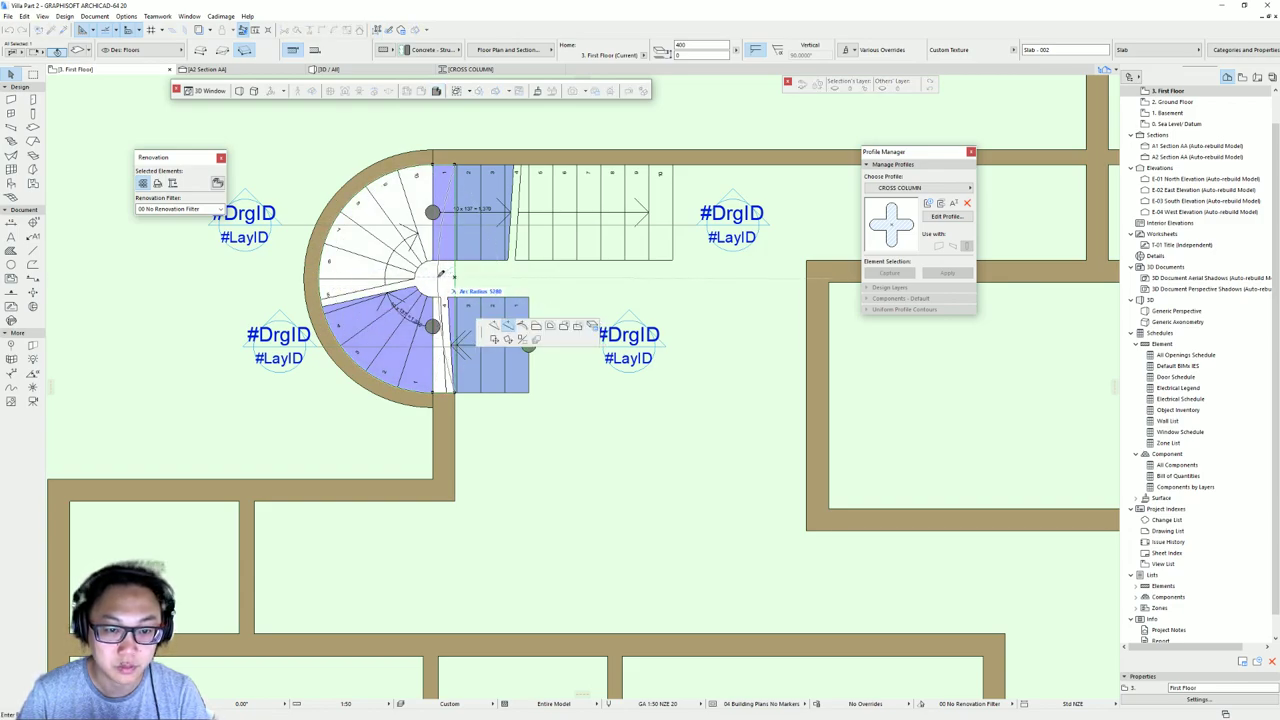
pyautogui.click(444, 402)
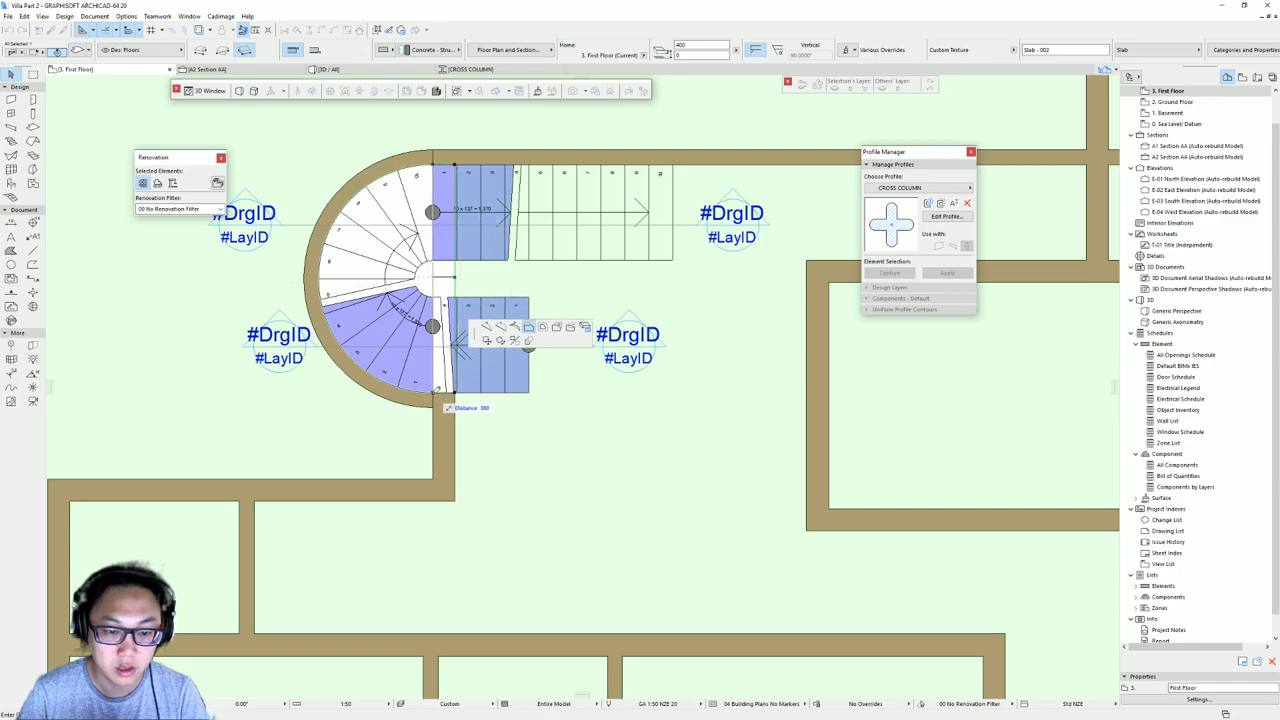
pyautogui.click(437, 390)
# - Insert a node on the slab opening's straight edge at the upper flight's inner corner
pyautogui.click(495, 300)
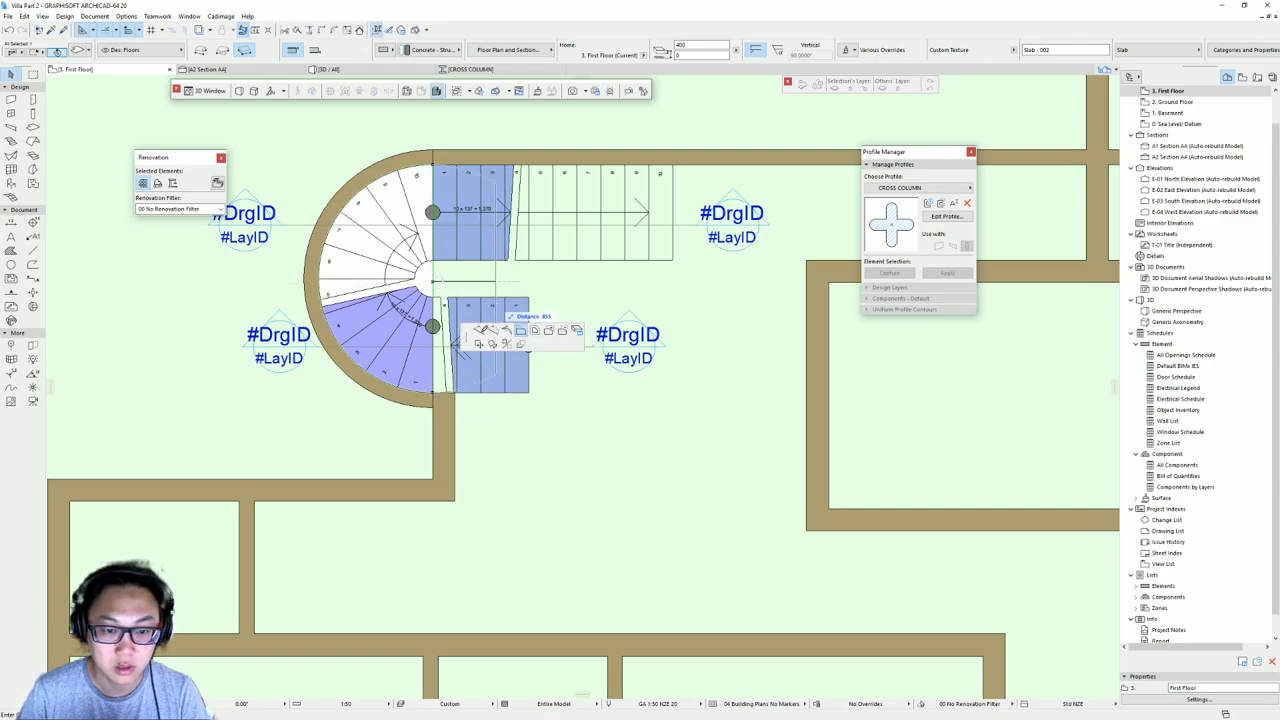
pyautogui.click(480, 330)
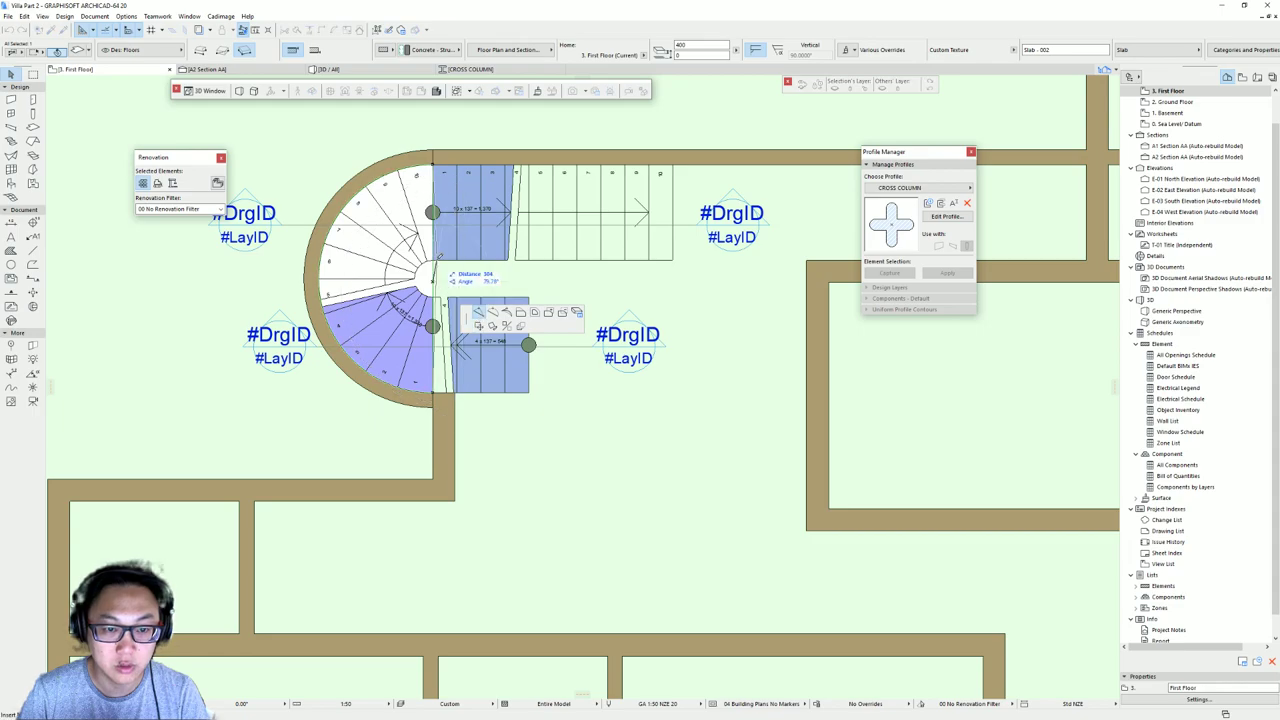
pyautogui.click(433, 260)
pyautogui.click(434, 247)
pyautogui.click(521, 288)
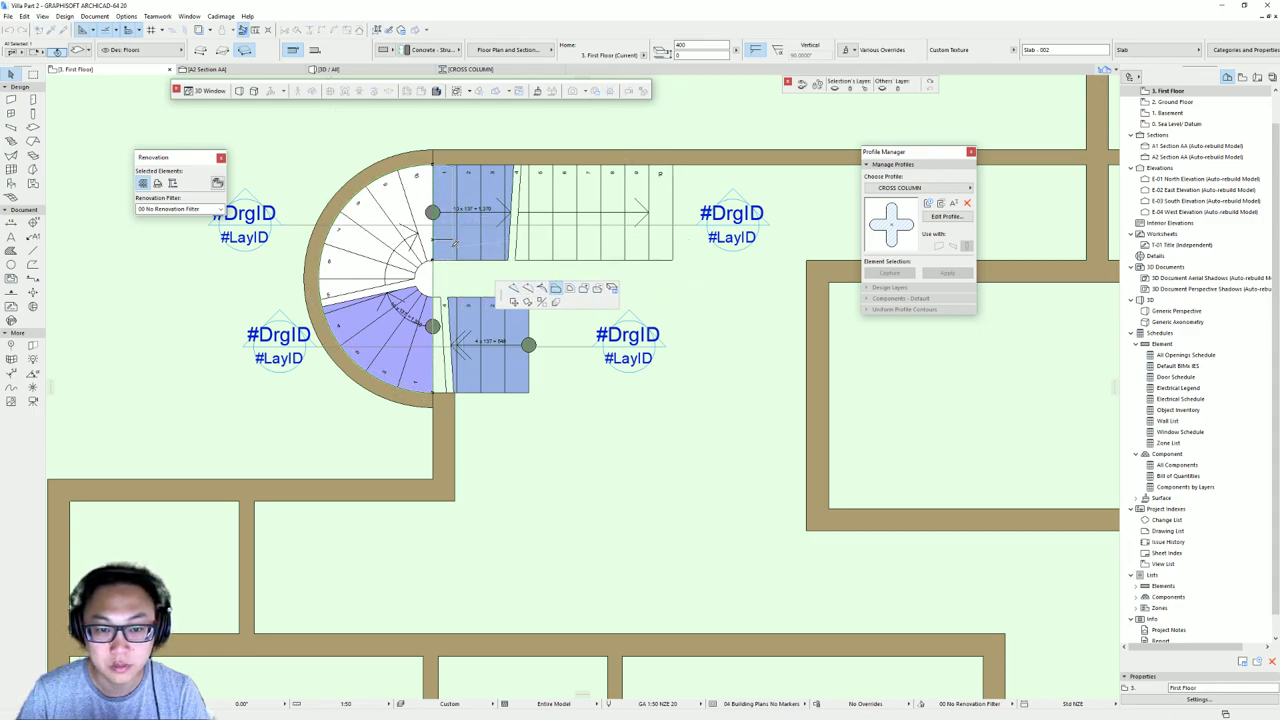
pyautogui.press('Escape')
pyautogui.scroll(4, 433, 183)
pyautogui.scroll(5, 437, 489)
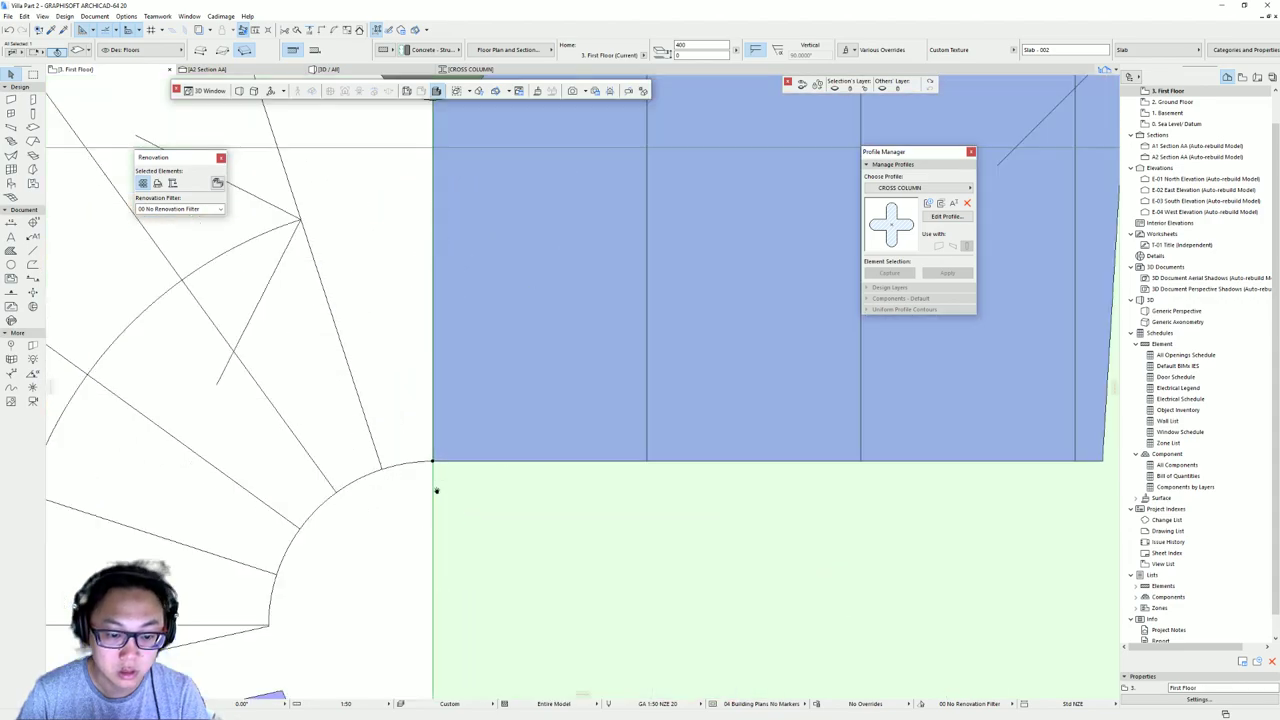
pyautogui.click(423, 408)
pyautogui.scroll(-3, 523, 434)
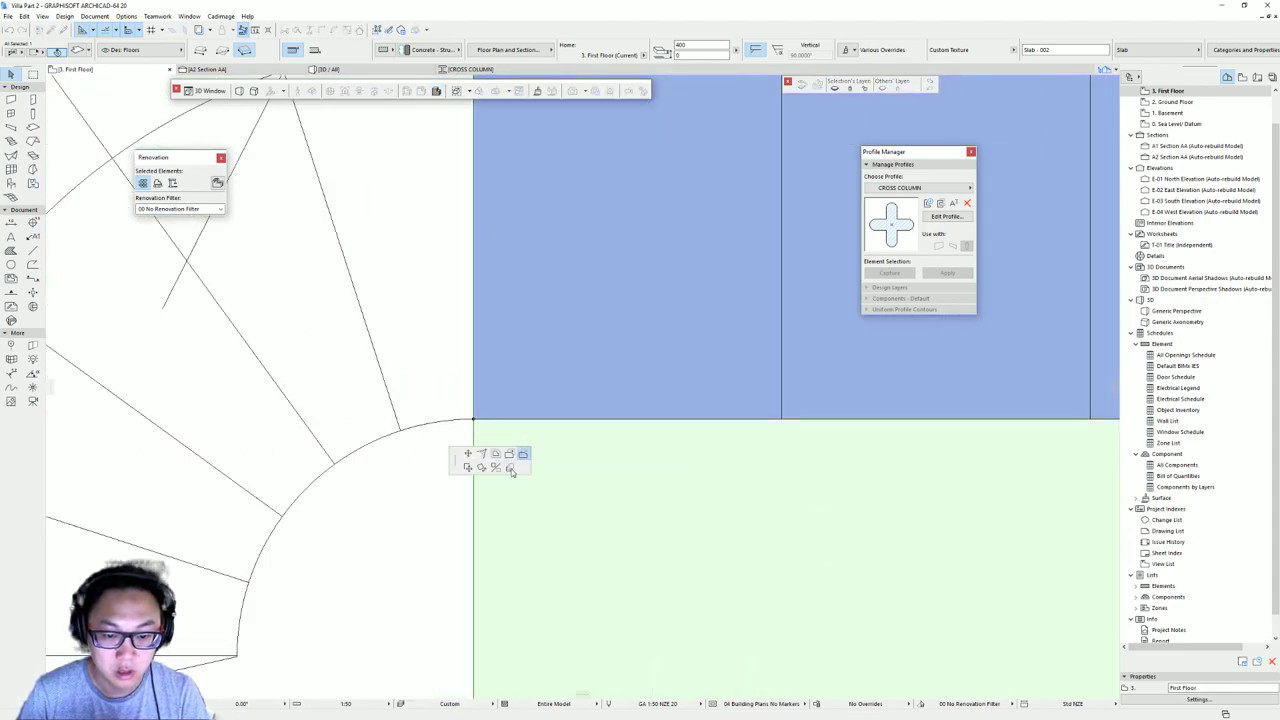
pyautogui.scroll(-5, 507, 417)
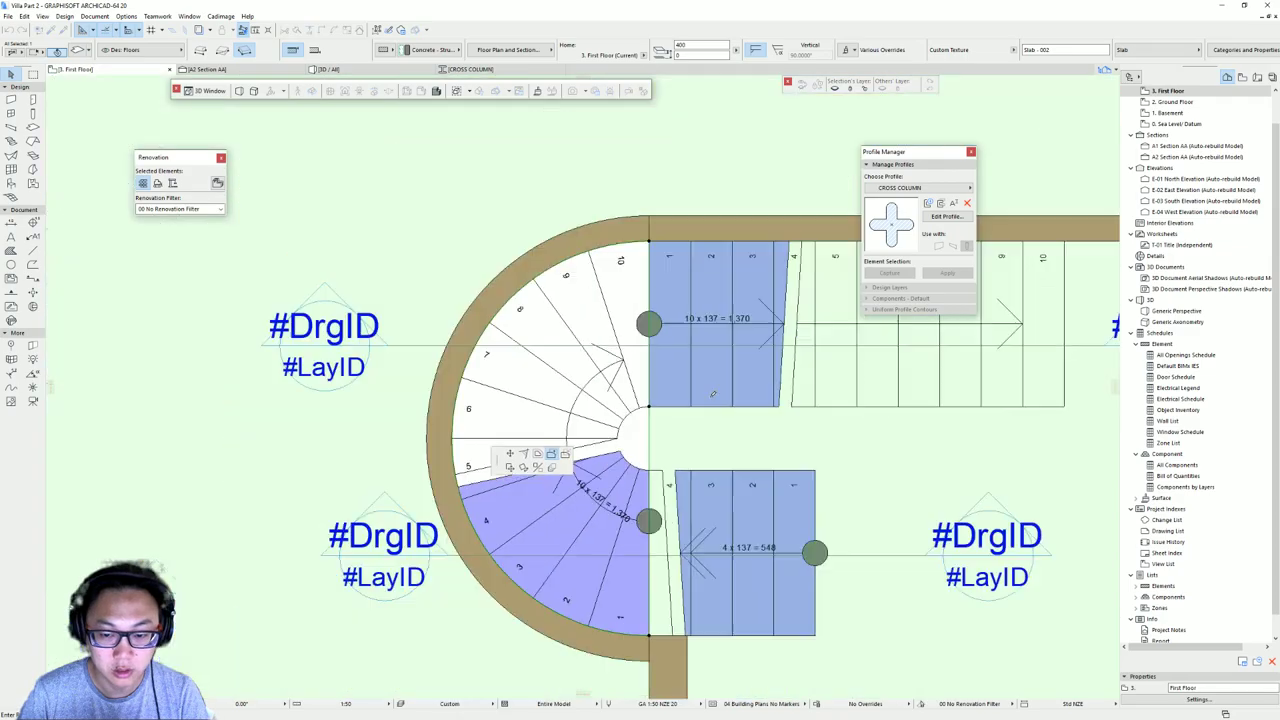
pyautogui.press('Escape')
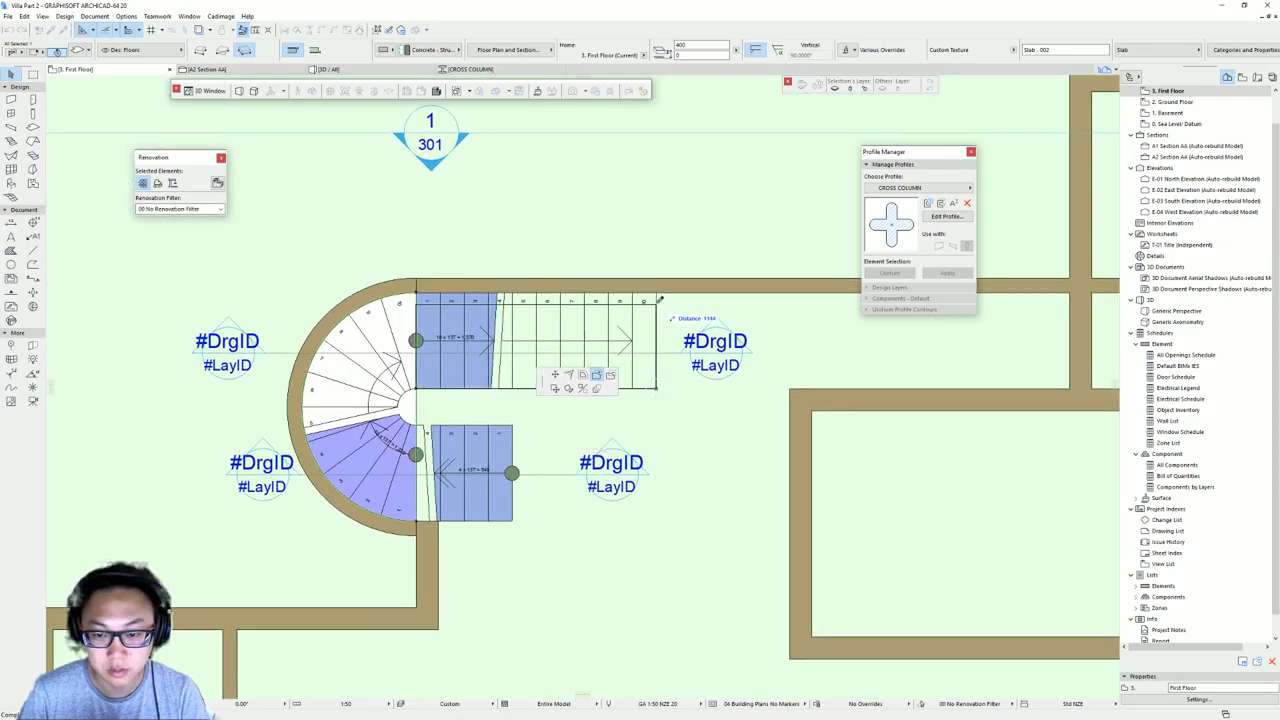
# - Subtract the upper straight flight's rectangle from the slab, from its inner corner to the last riser and the long wall
pyautogui.click(466, 401)
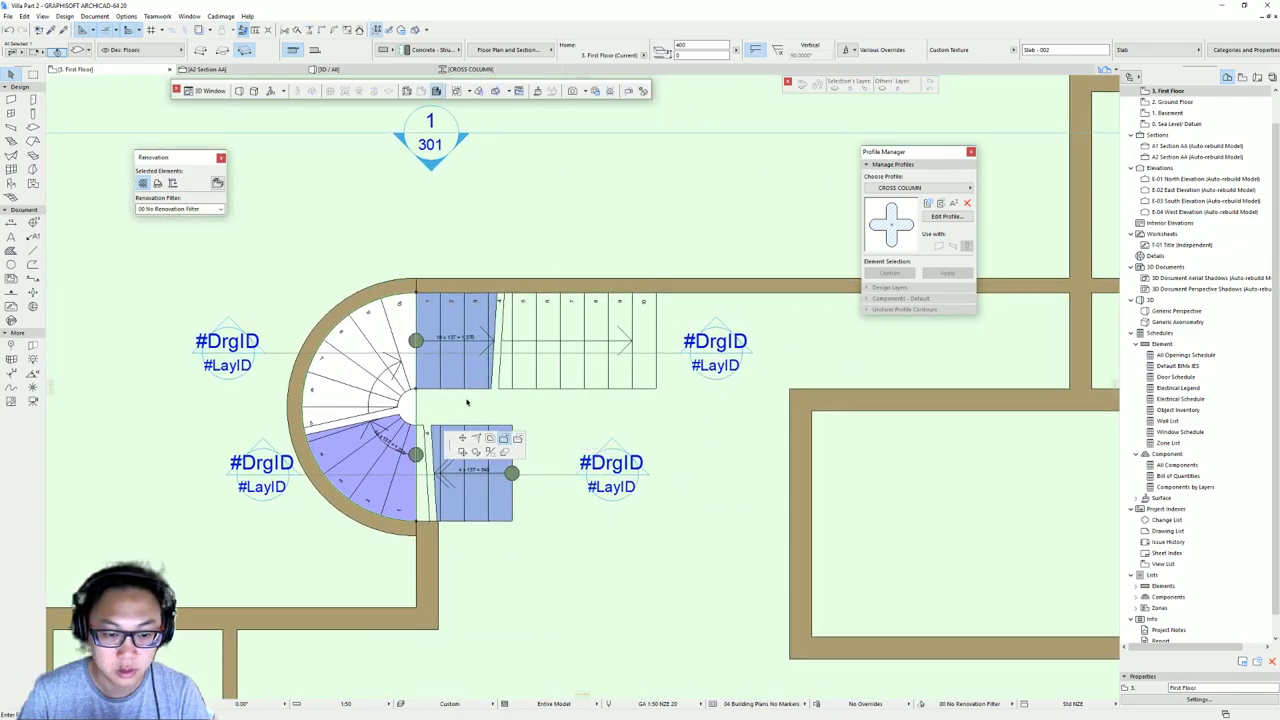
pyautogui.click(416, 390)
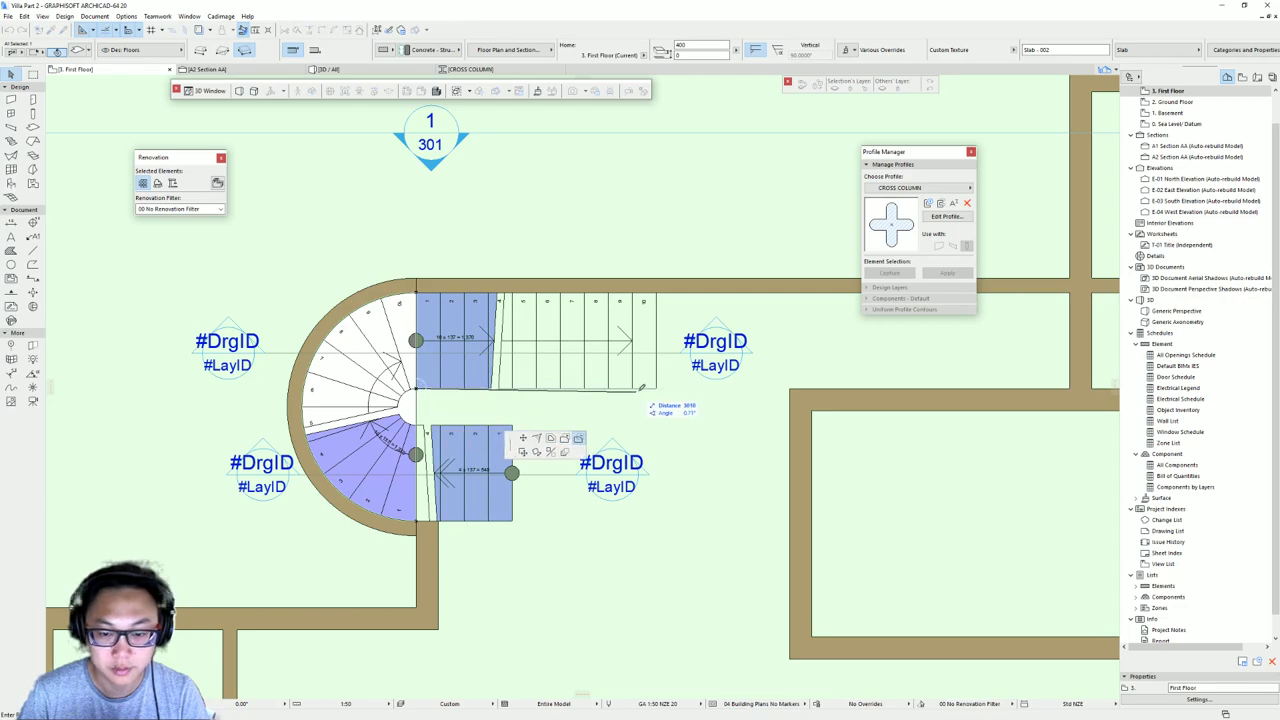
pyautogui.click(656, 388)
pyautogui.click(656, 293)
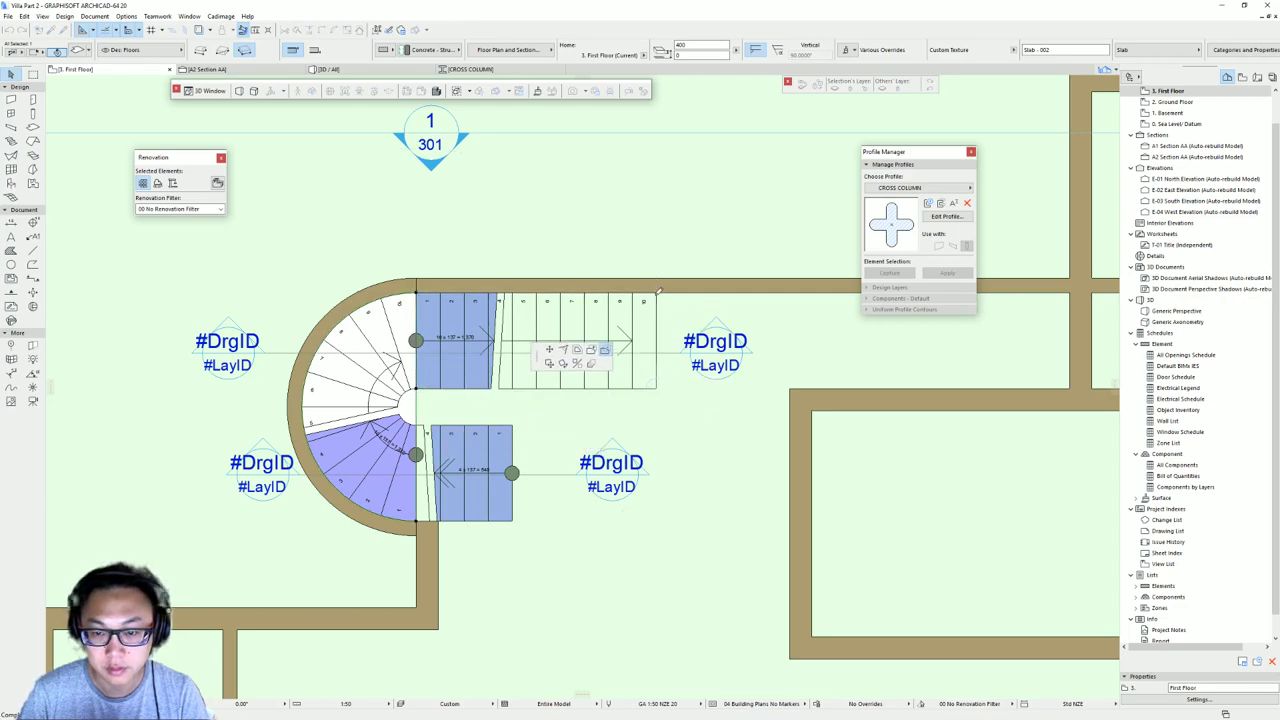
pyautogui.press('Escape')
pyautogui.scroll(-3, 562, 381)
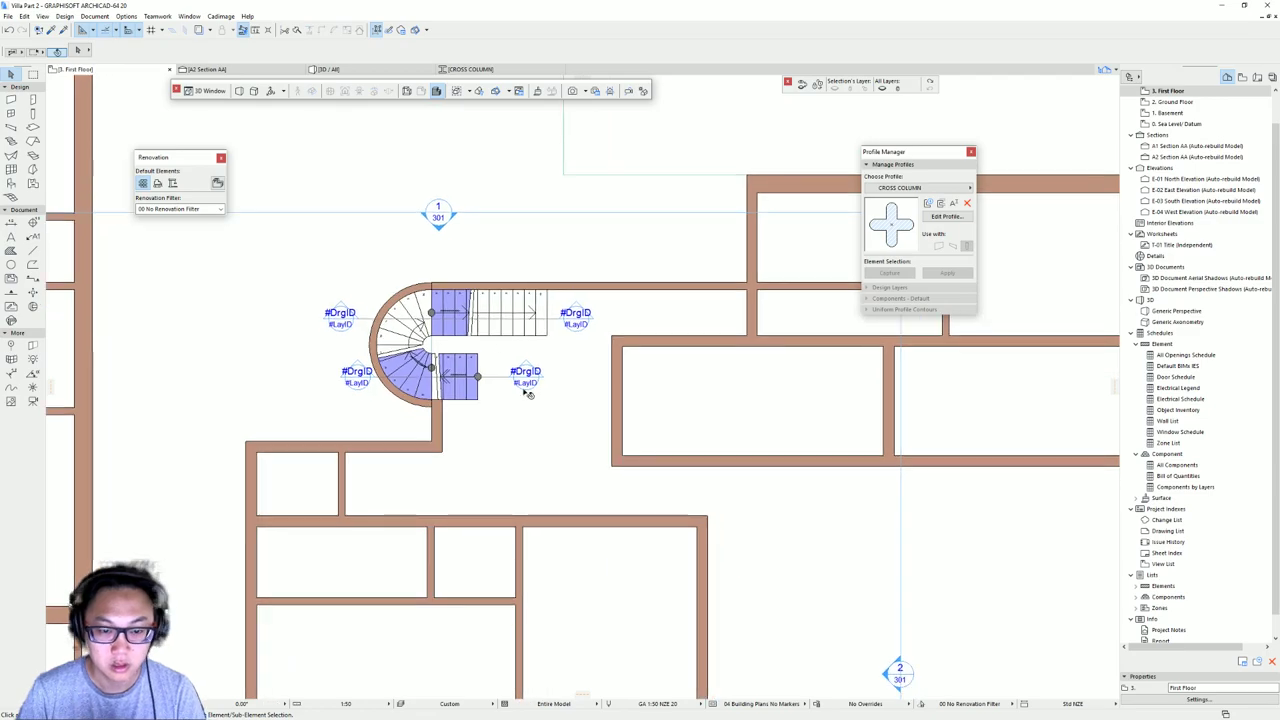
# - Examine the new stair opening in the slab in 3D, and return to the floor plan
pyautogui.press('F3')
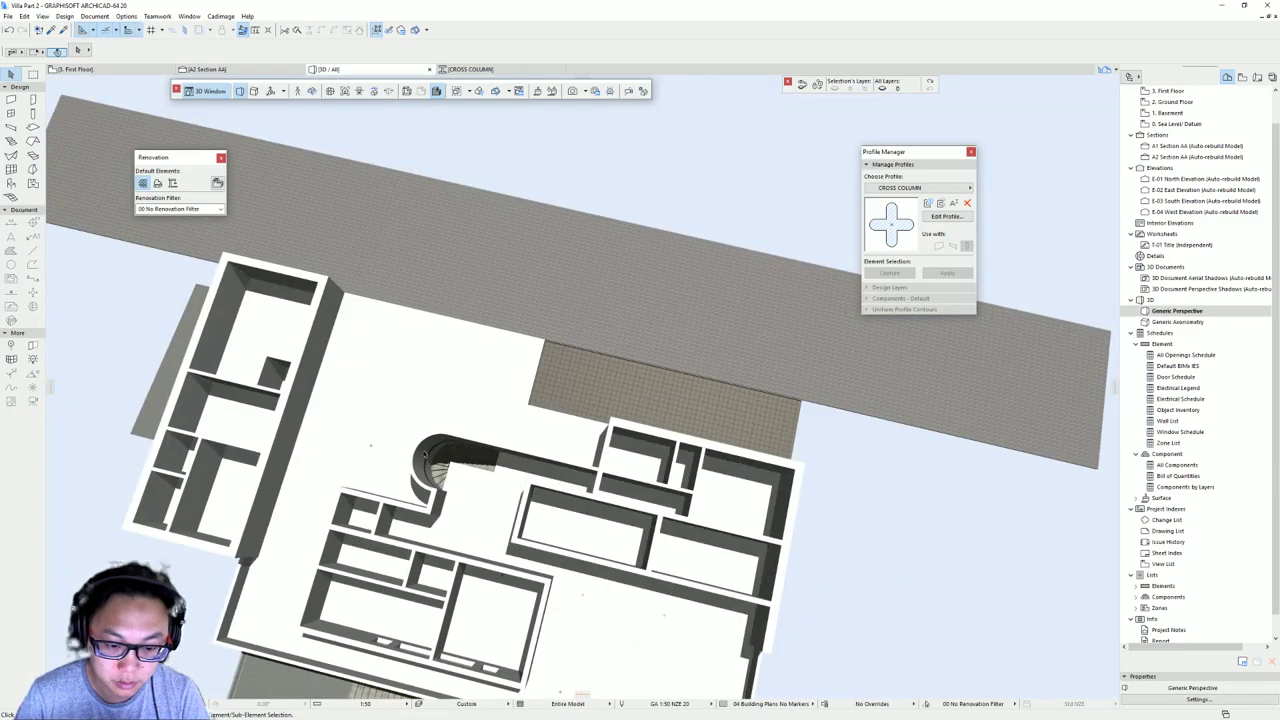
pyautogui.scroll(10, 460, 495)
pyautogui.keyDown('shift'); pyautogui.moveTo(762, 418); pyautogui.dragTo(645, 508, button='middle'); pyautogui.keyUp('shift')
pyautogui.keyDown('shift'); pyautogui.moveTo(563, 514); pyautogui.dragTo(671, 451, button='middle'); pyautogui.keyUp('shift')
pyautogui.click(600, 481)
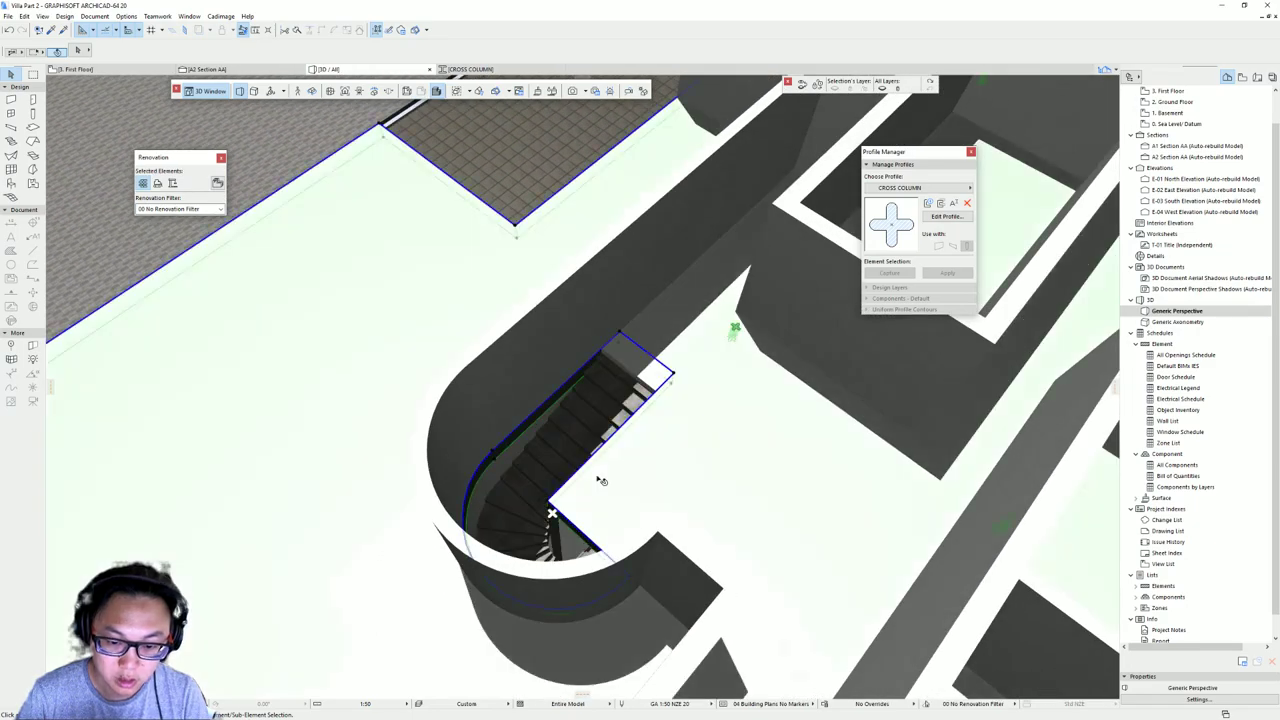
pyautogui.press('F2')
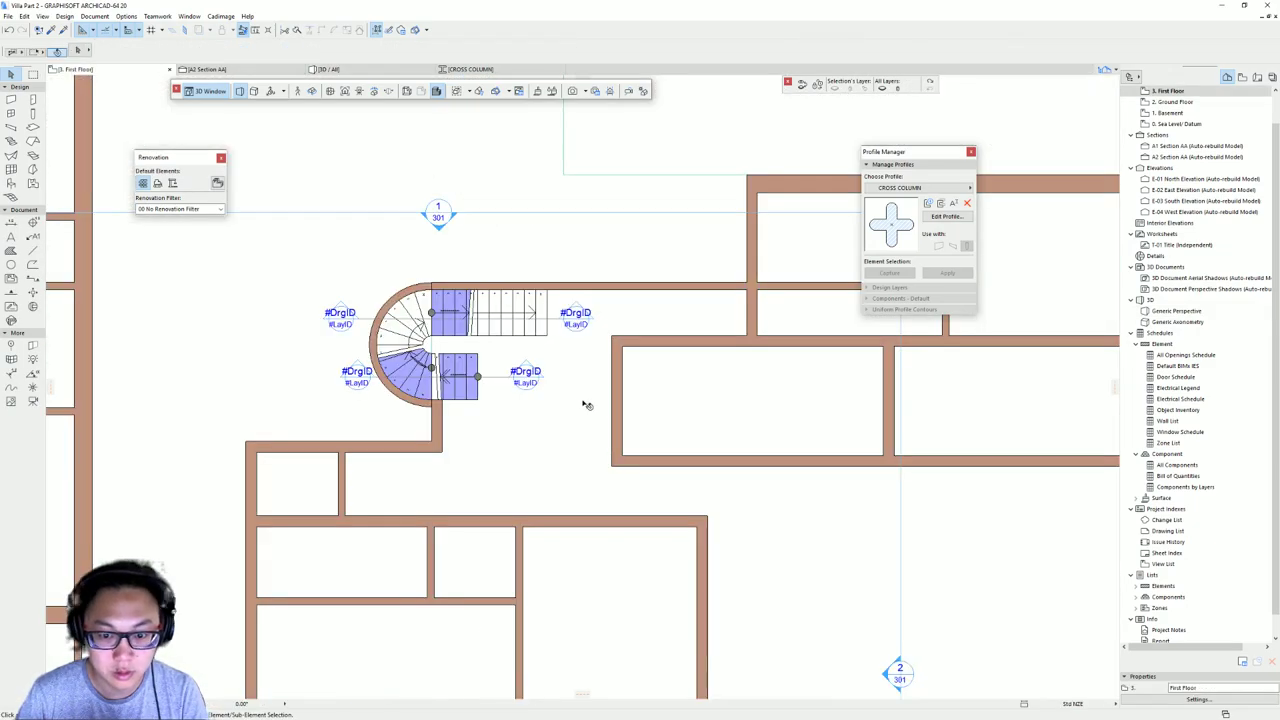
# - Offset the slab opening's straight edge to the far face of the short wall joining the curved stair wall
pyautogui.click(463, 337)
pyautogui.click(461, 338)
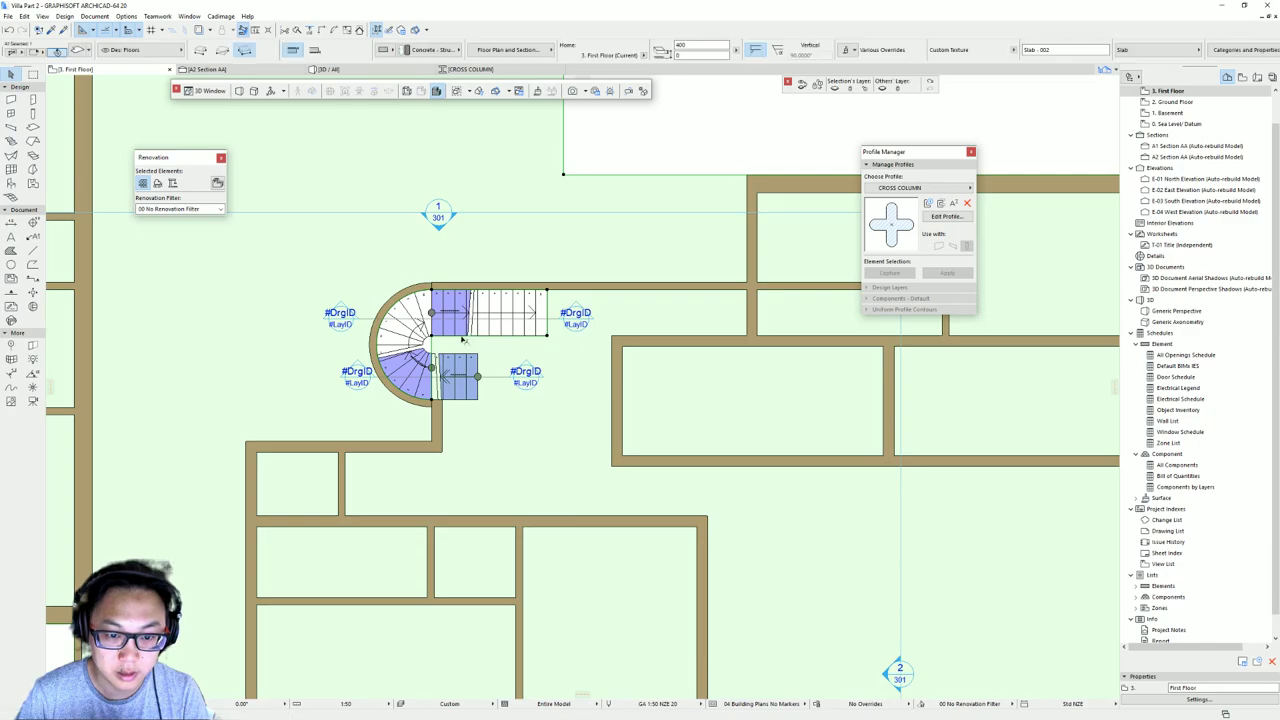
pyautogui.scroll(3, 462, 340)
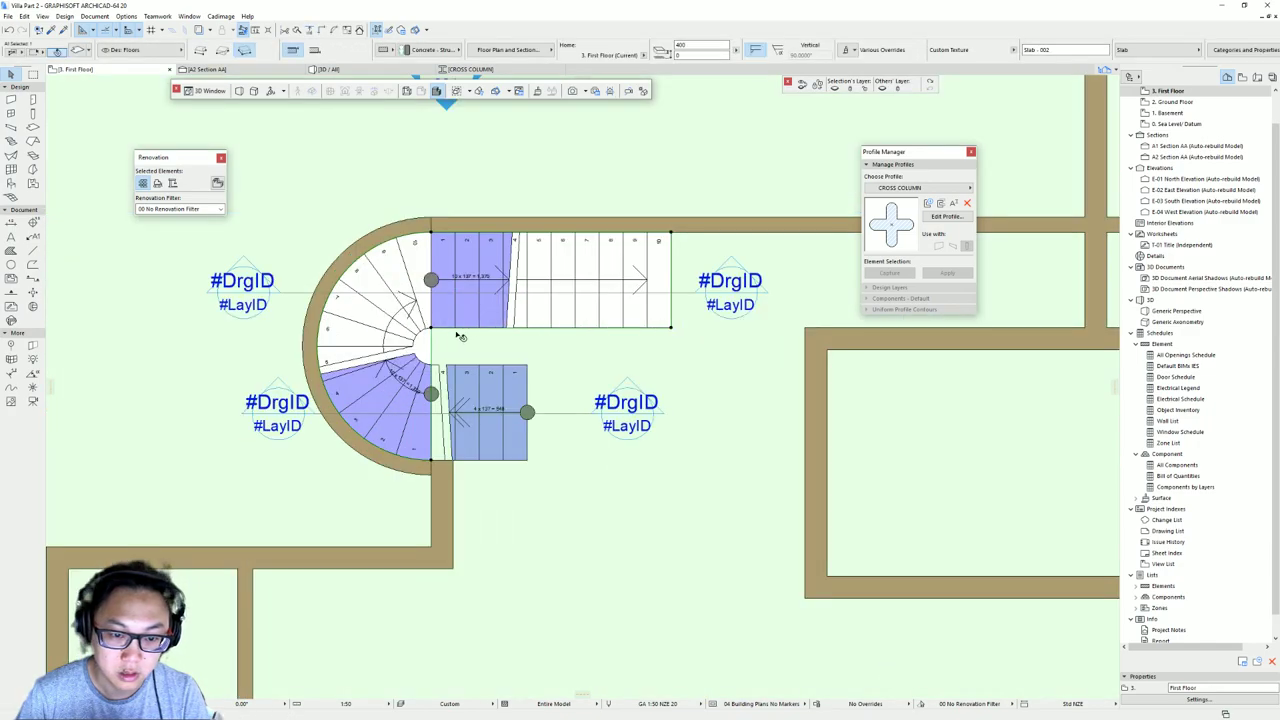
pyautogui.scroll(-1, 480, 346)
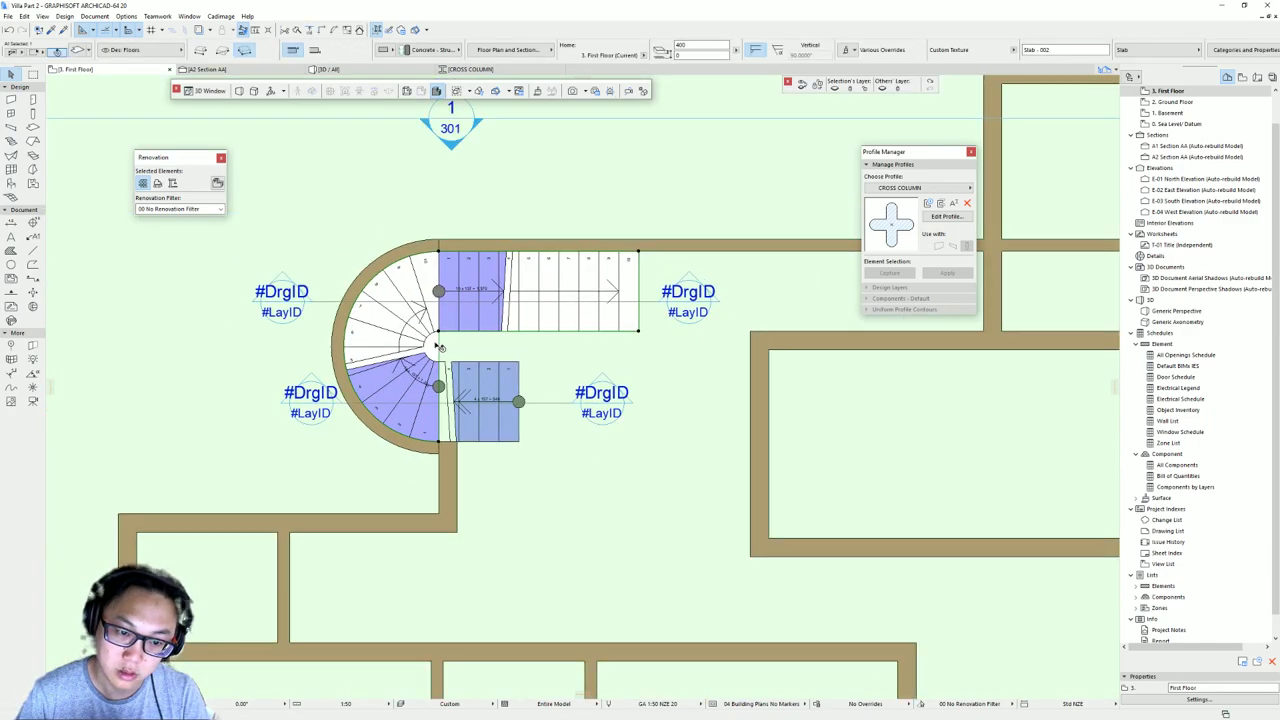
pyautogui.click(445, 344)
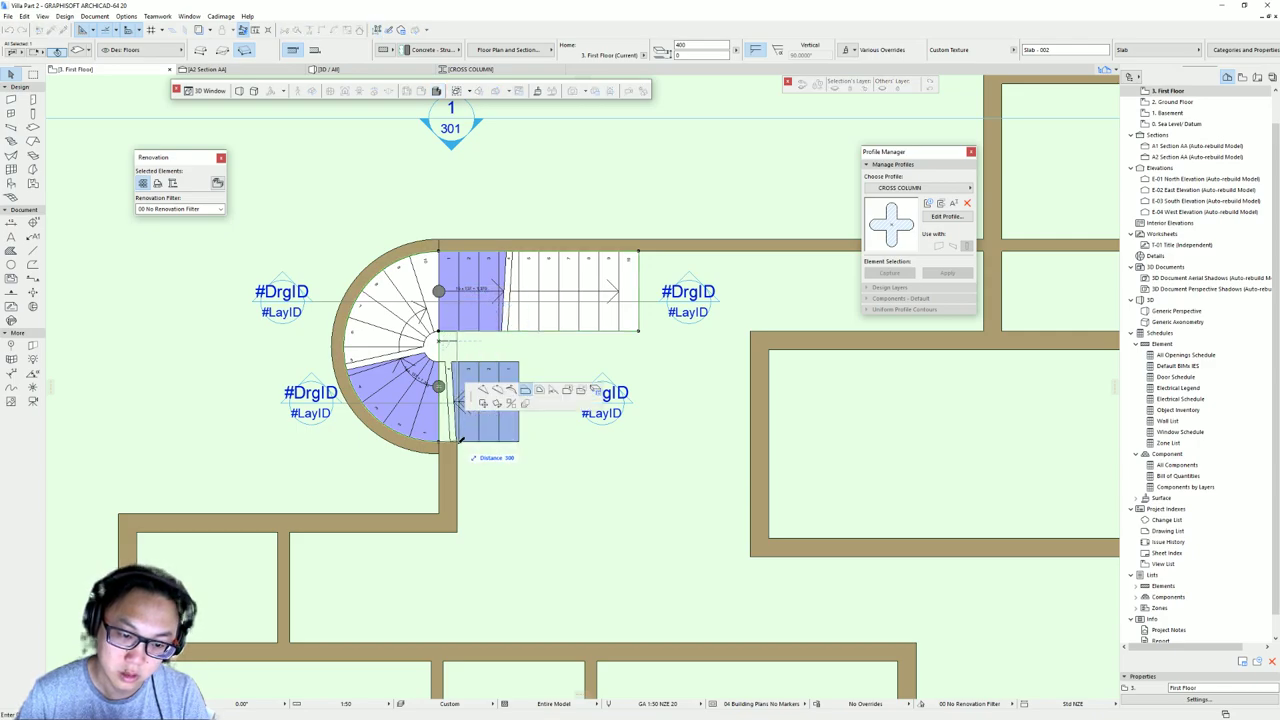
pyautogui.click(458, 440)
pyautogui.click(465, 358)
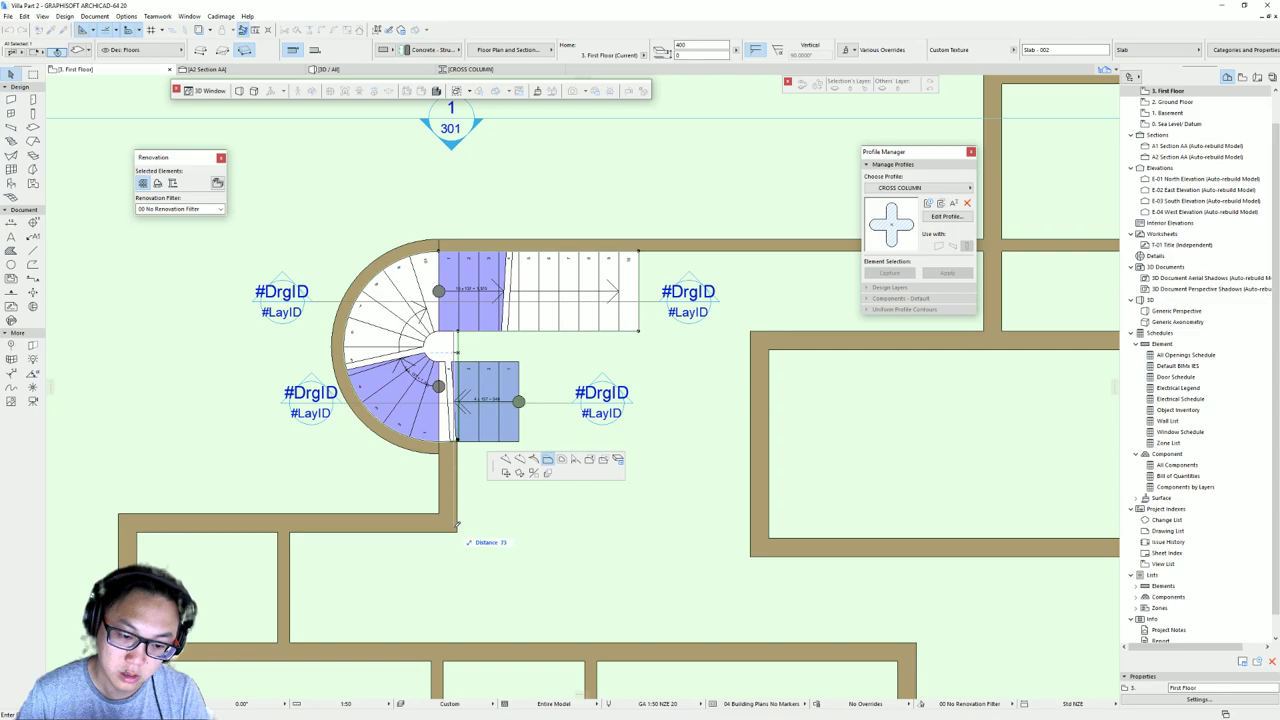
pyautogui.press('Escape')
pyautogui.press('Escape')
# - Trim the slab remnant at the opening's lower corner and snap its nodes to the short wall's end corners
pyautogui.scroll(3, 464, 393)
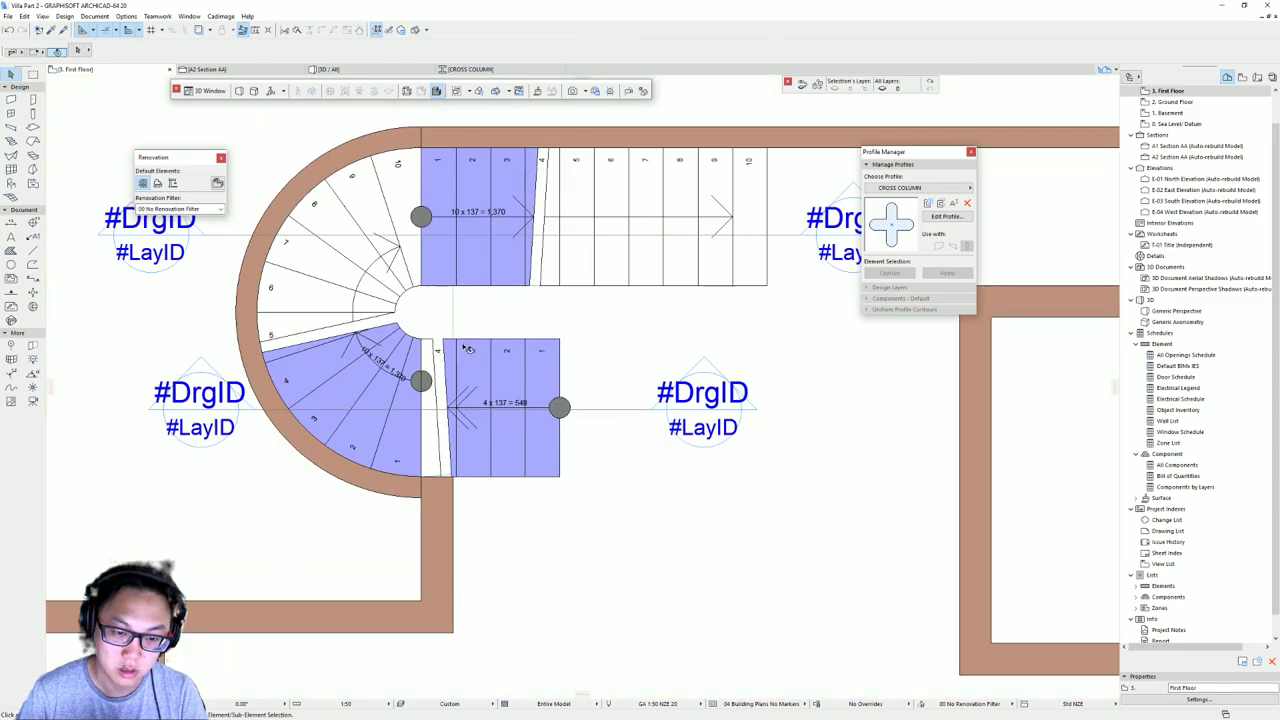
pyautogui.click(452, 313)
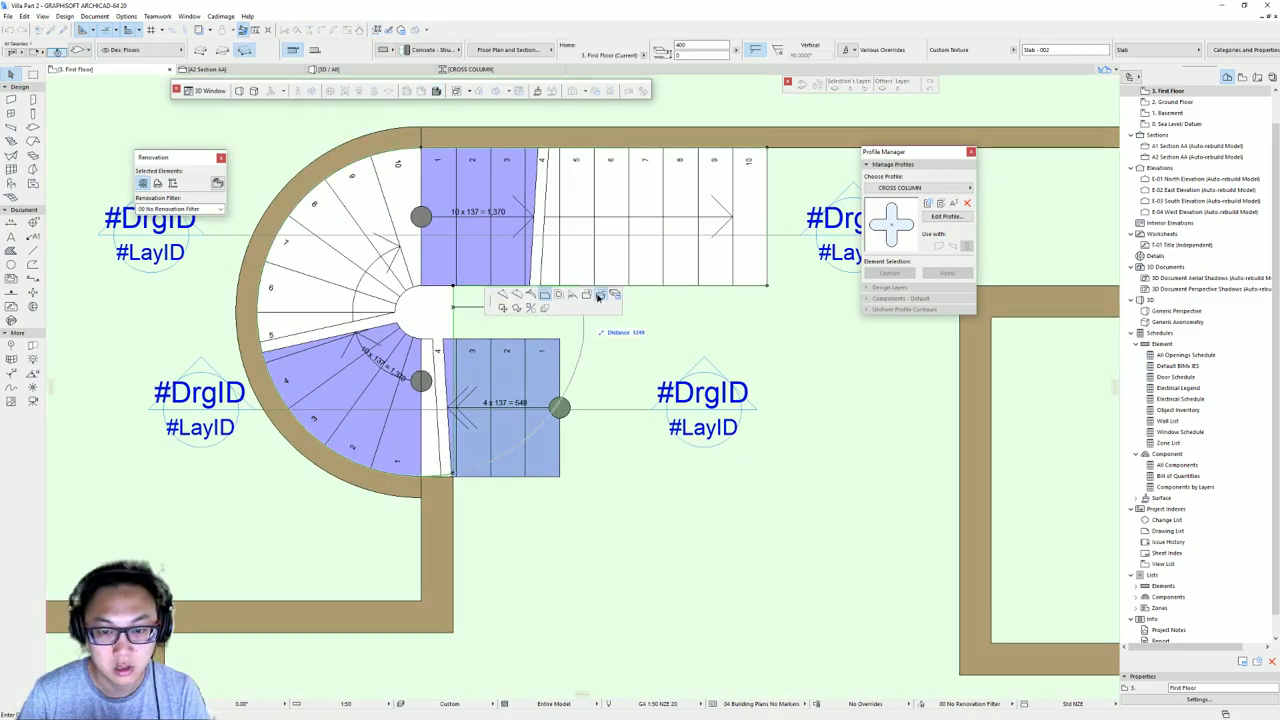
pyautogui.click(453, 460)
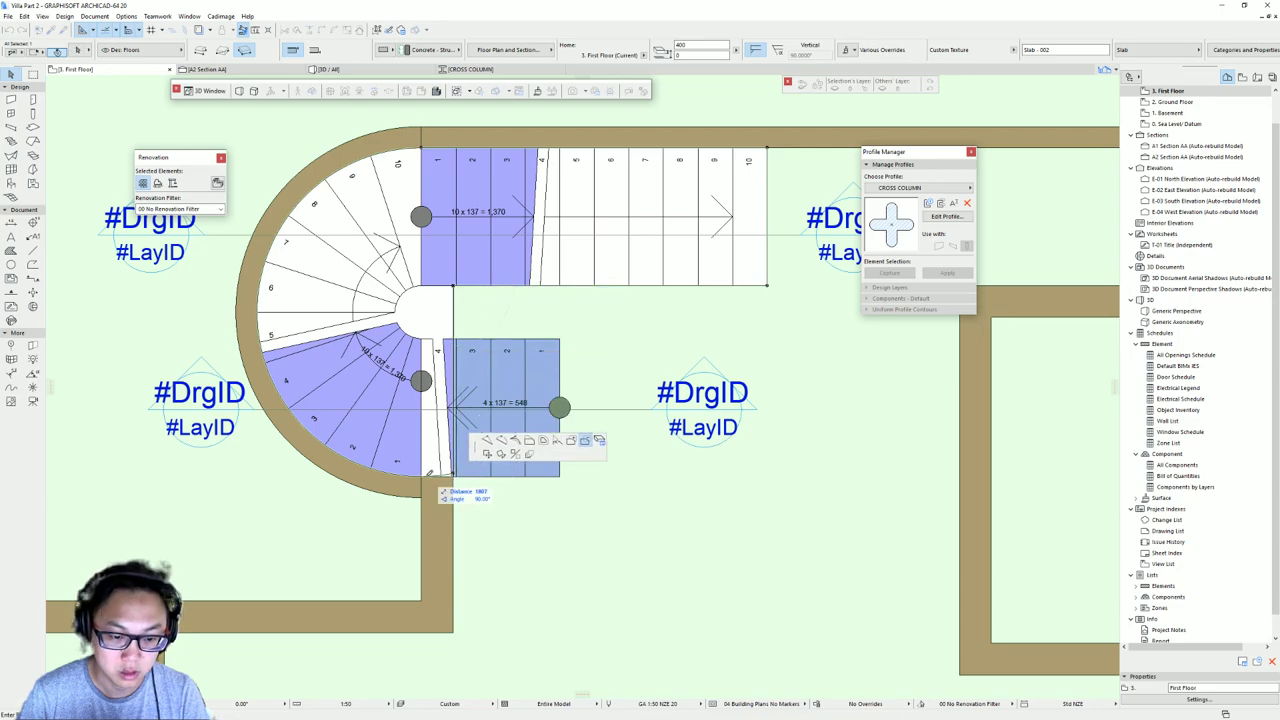
pyautogui.click(561, 474)
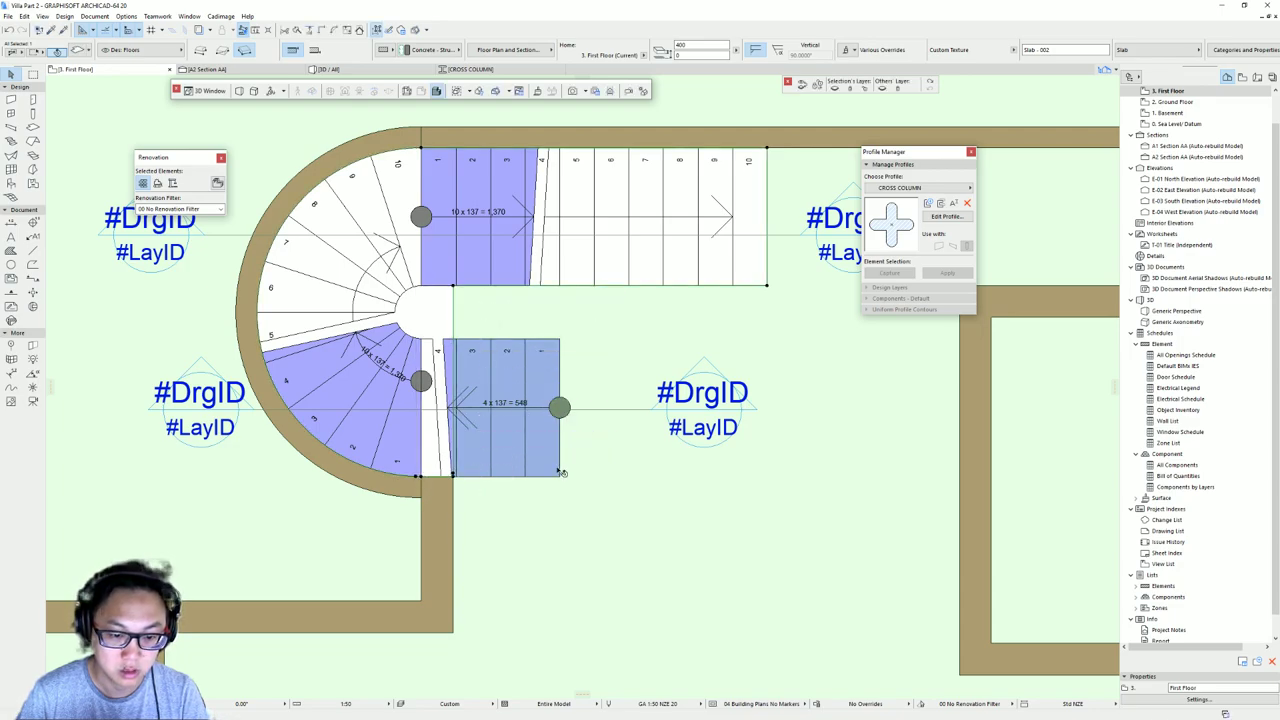
pyautogui.scroll(3, 447, 490)
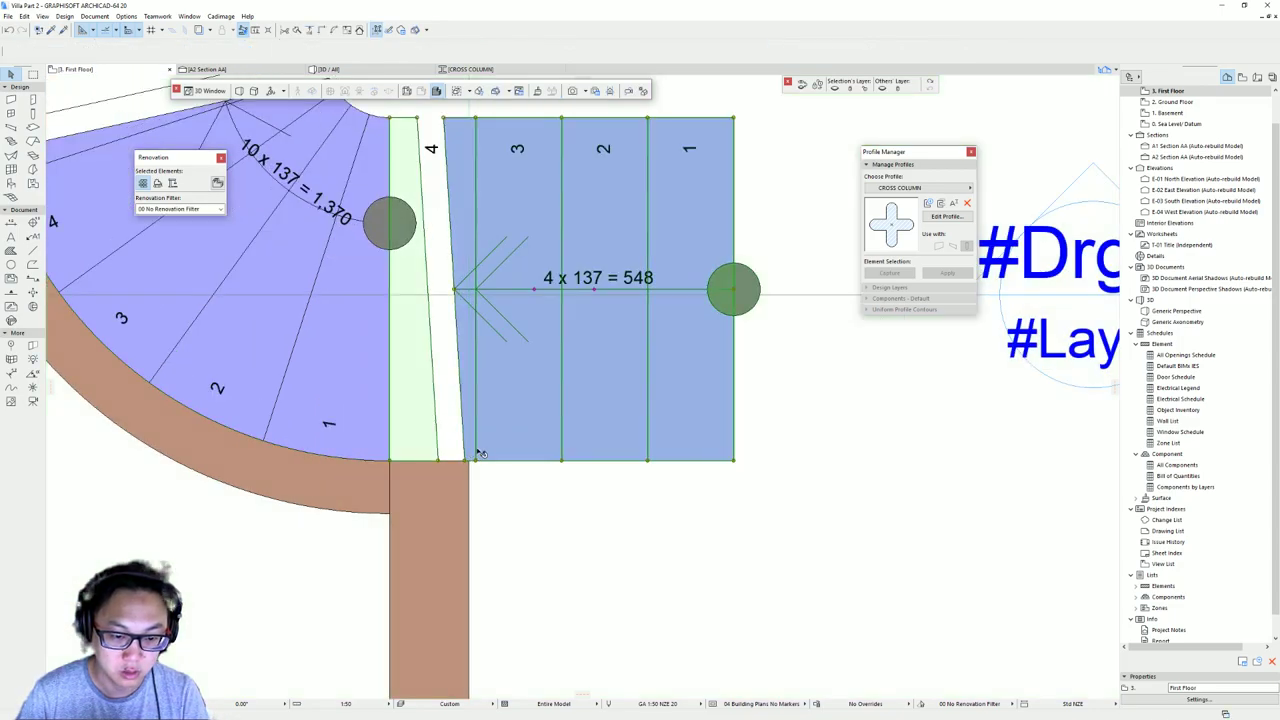
pyautogui.click(467, 455)
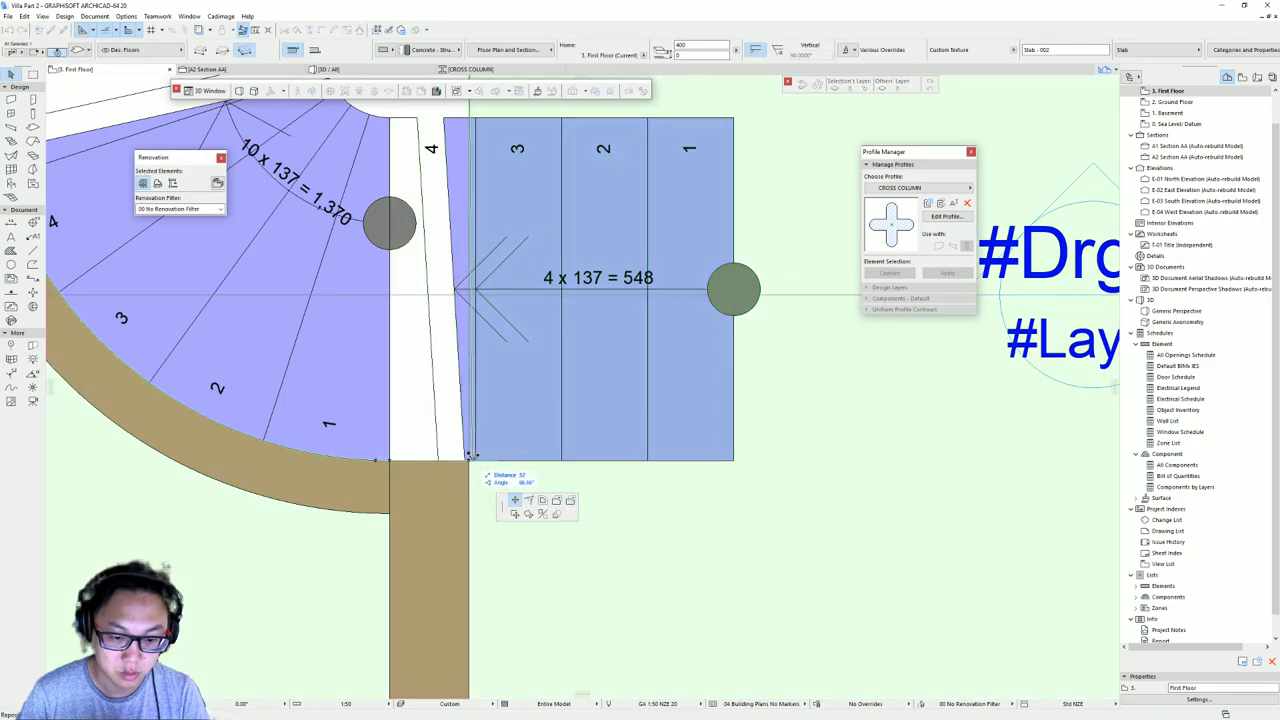
pyautogui.click(469, 459)
pyautogui.click(377, 461)
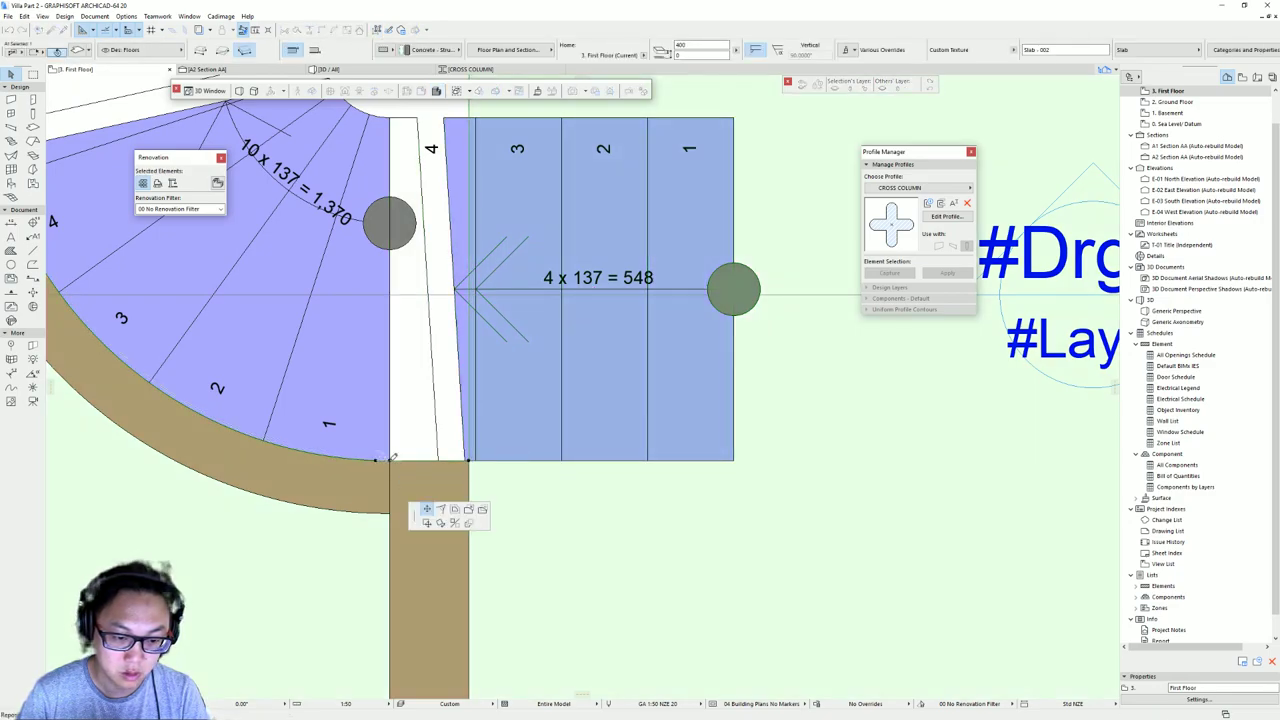
pyautogui.click(389, 460)
pyautogui.scroll(-3, 452, 462)
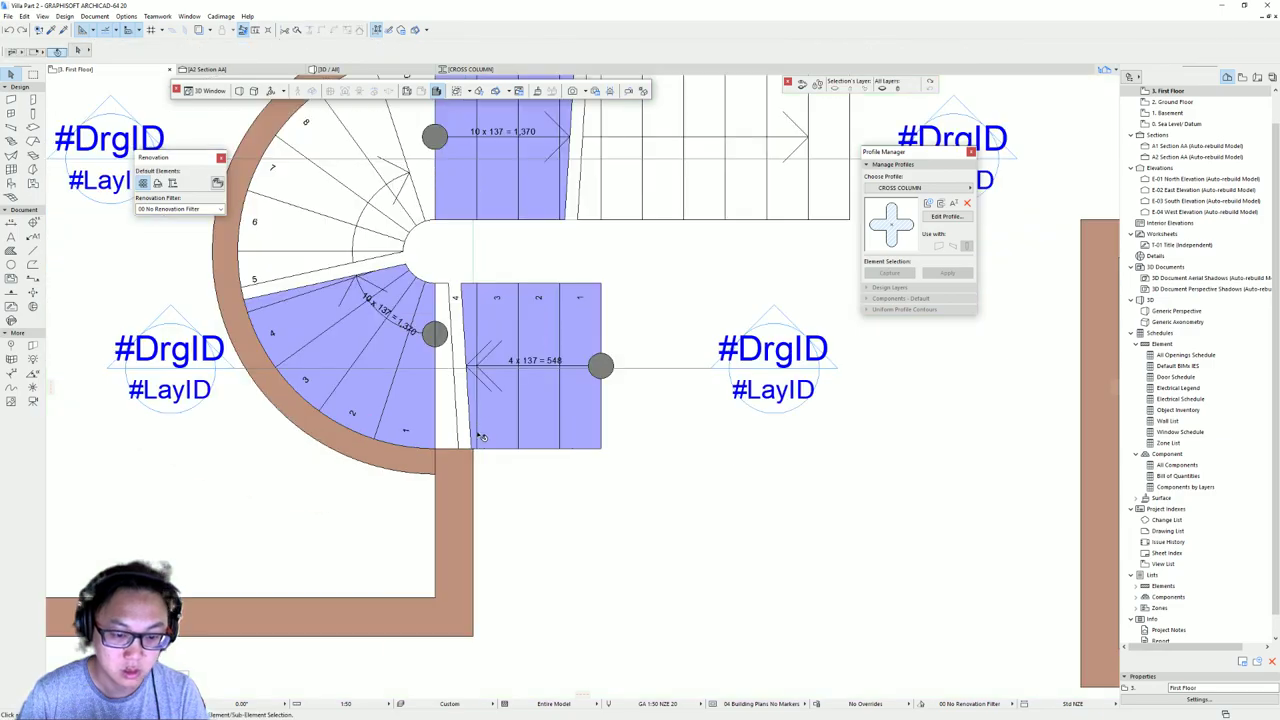
# - Check the widened stair opening in 3D and return its straight edge to the start of the upper flight
pyautogui.press('F3')
pyautogui.keyDown('shift'); pyautogui.moveTo(587, 464); pyautogui.dragTo(607, 539, button='middle'); pyautogui.keyUp('shift')
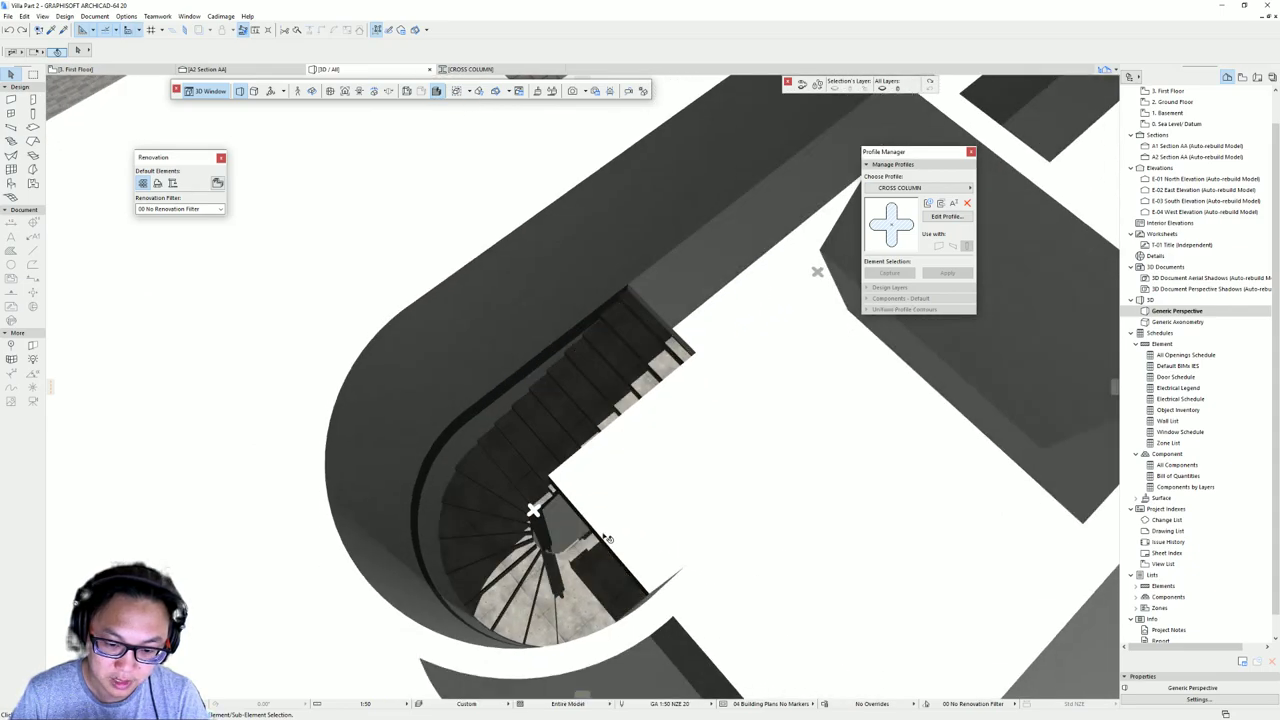
pyautogui.click(606, 540)
pyautogui.press('F2')
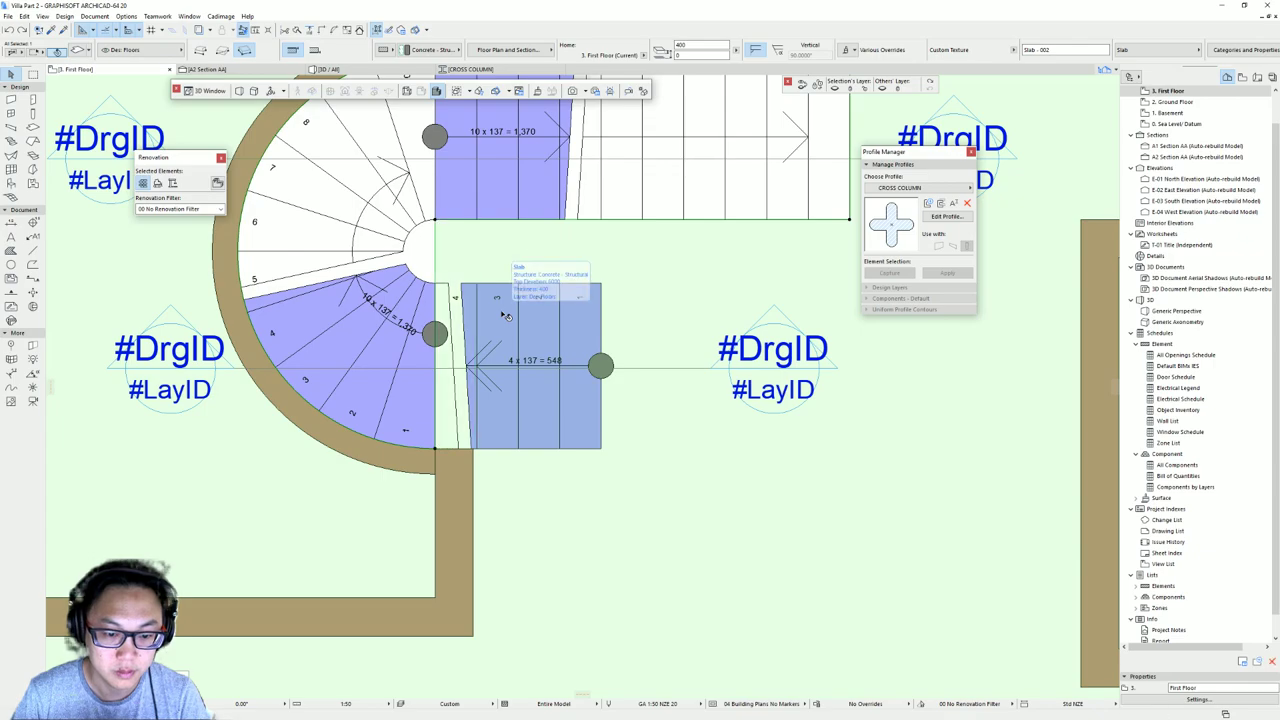
pyautogui.press('Escape')
# - Examine the stair opening in 3D from above, and the whole villa from outside
pyautogui.press('F3')
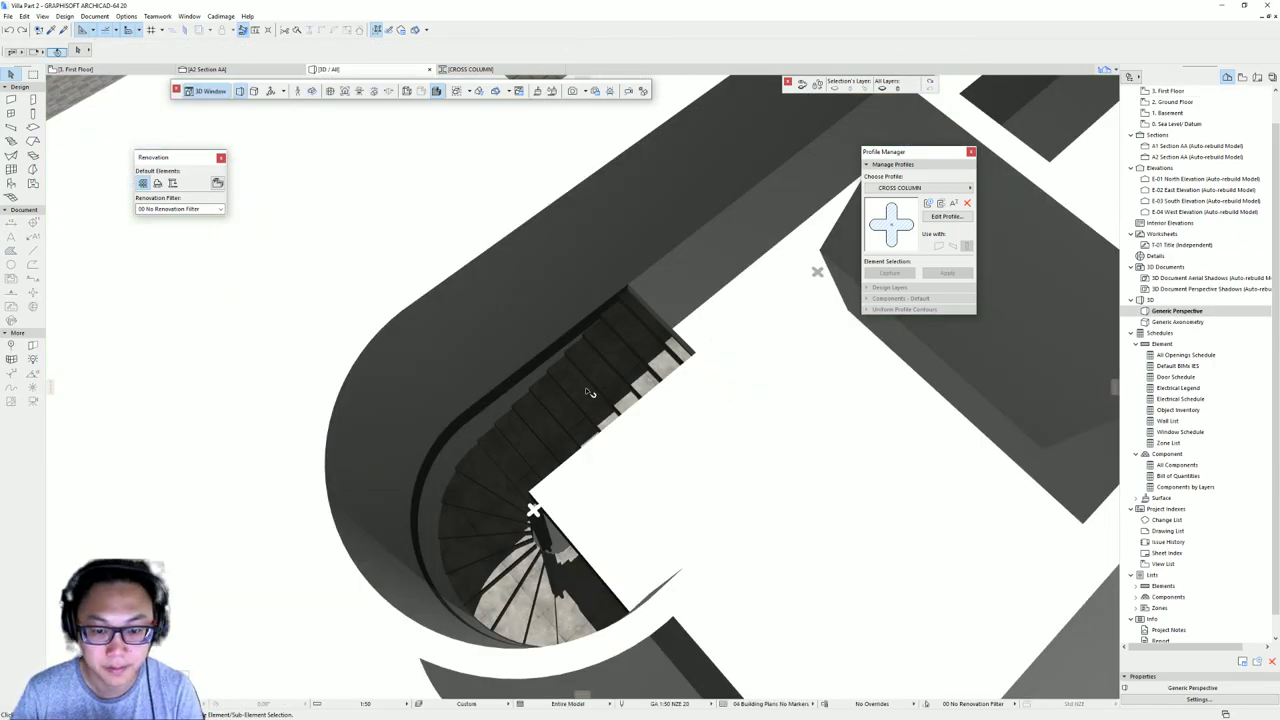
pyautogui.scroll(1, 537, 510)
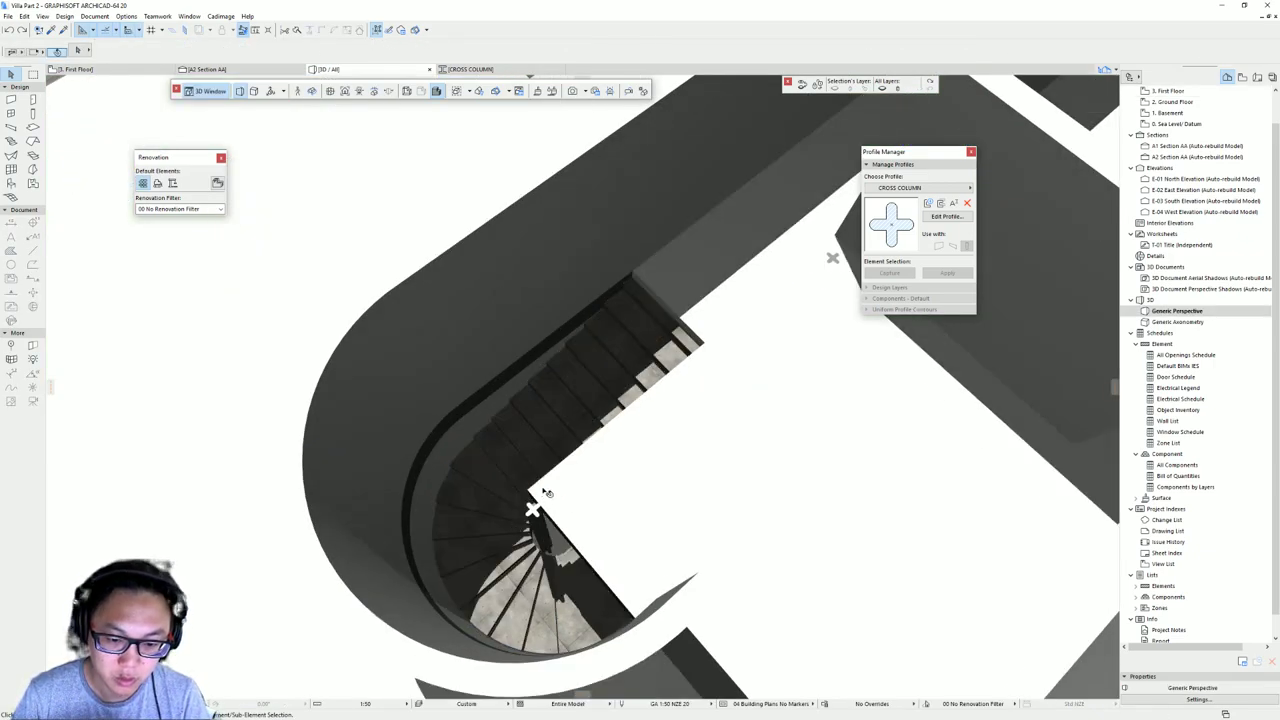
pyautogui.scroll(-3, 568, 532)
pyautogui.keyDown('shift'); pyautogui.moveTo(540, 525); pyautogui.dragTo(561, 427, button='middle'); pyautogui.keyUp('shift')
pyautogui.scroll(-4, 358, 439)
pyautogui.keyDown('shift'); pyautogui.moveTo(391, 454); pyautogui.dragTo(550, 494, button='middle'); pyautogui.keyUp('shift')
pyautogui.keyDown('shift'); pyautogui.moveTo(673, 471); pyautogui.dragTo(561, 381, button='middle'); pyautogui.keyUp('shift')
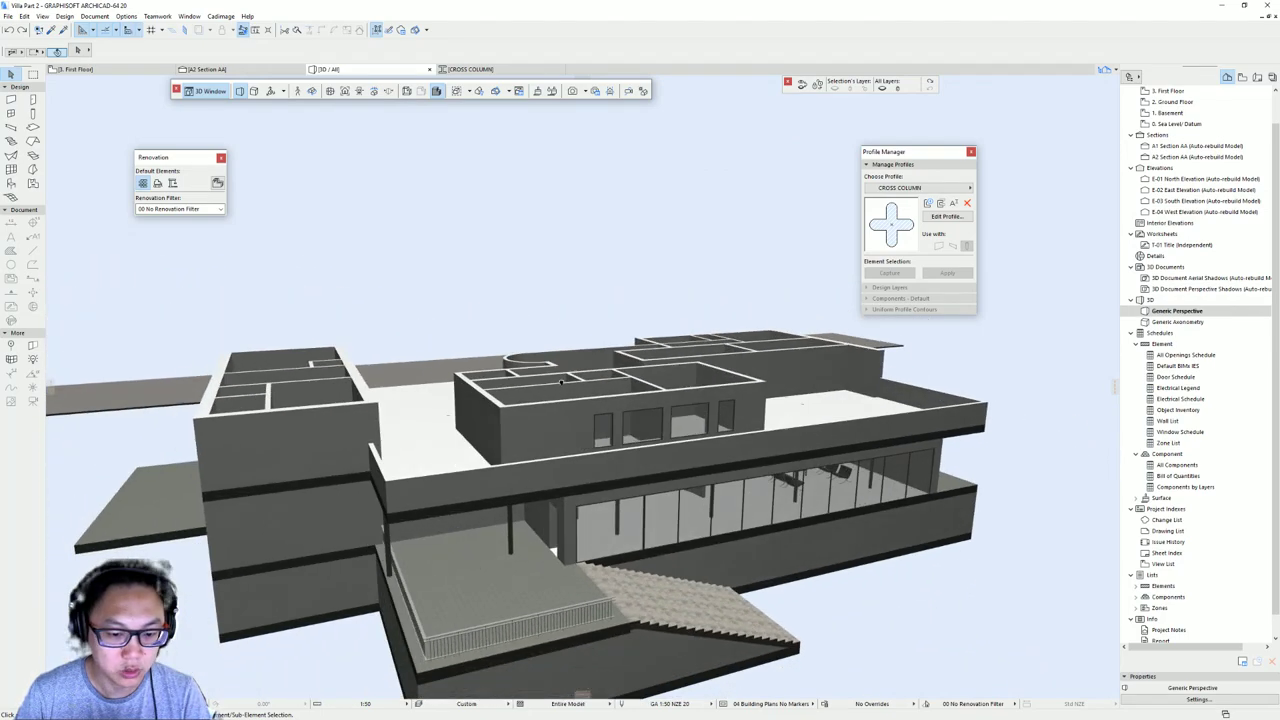
# - Select all the cross columns and link their tops to the 4. Roof (Home + 2) story
pyautogui.click(31, 113)
pyautogui.hotkey('ctrl', 'a')
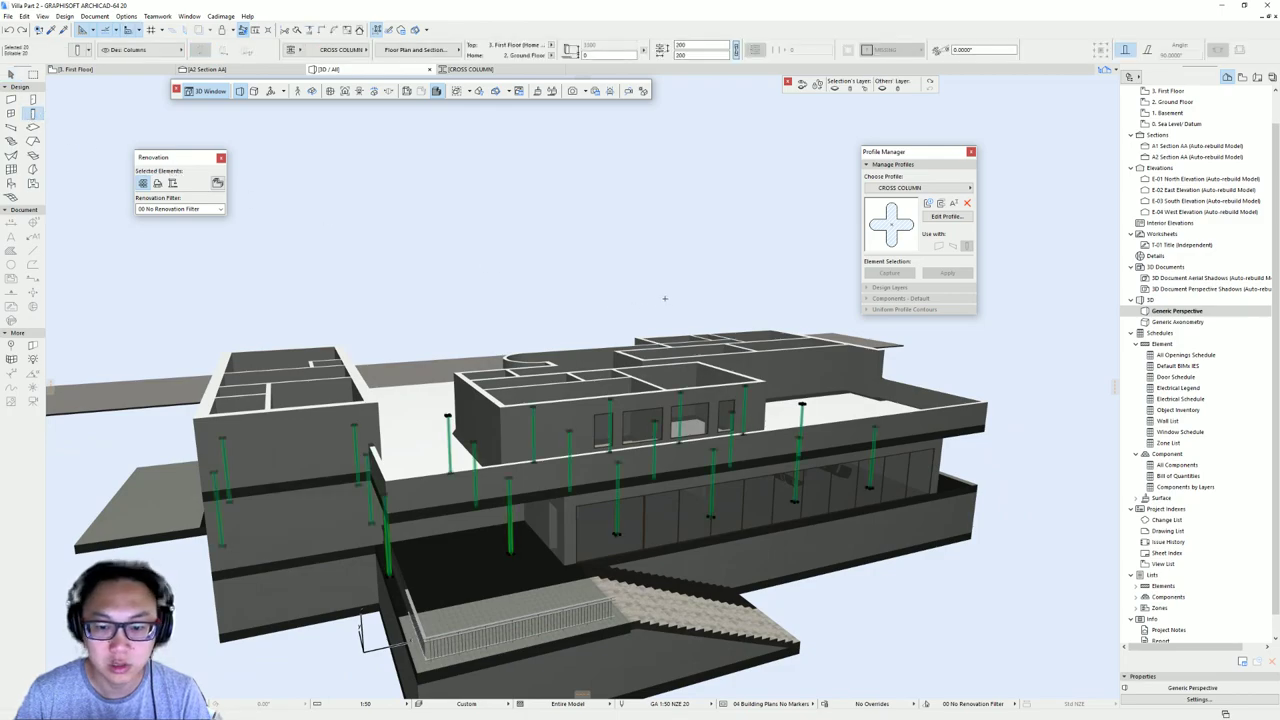
pyautogui.hotkey('ctrl', 't')
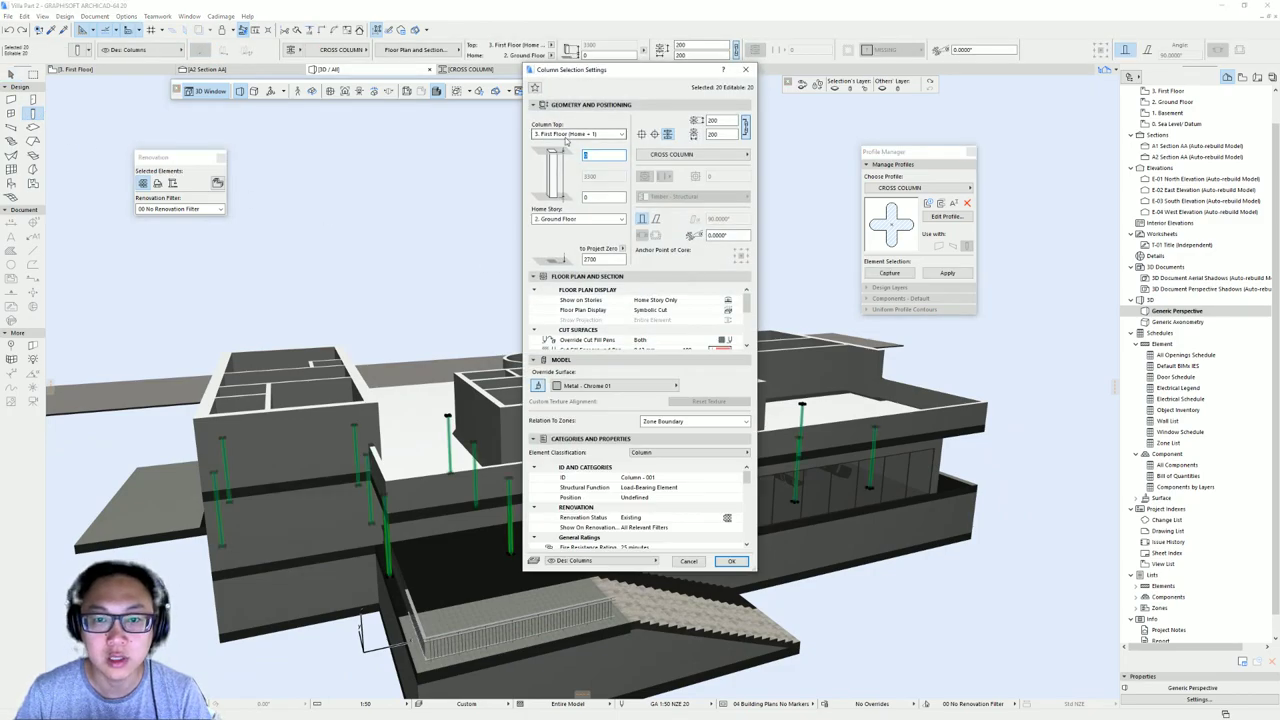
pyautogui.click(567, 134)
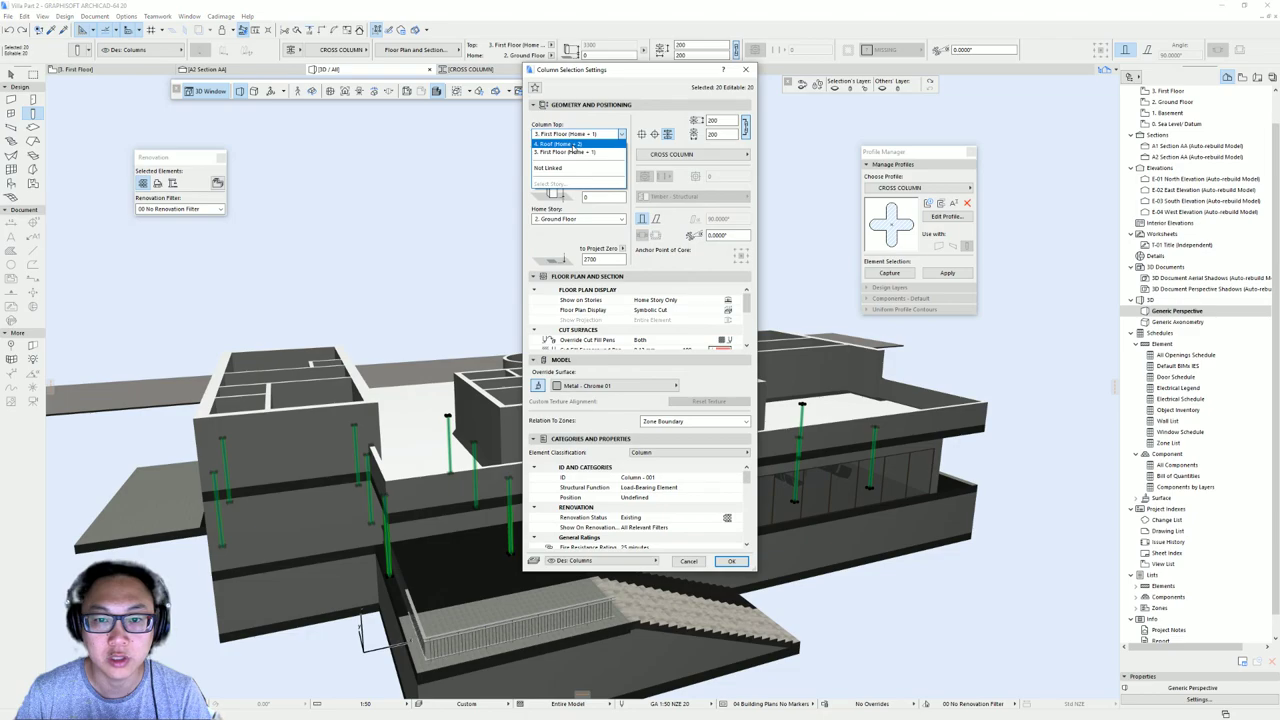
pyautogui.click(572, 144)
pyautogui.press('Return')
pyautogui.press('Escape')
# - Examine how the extended columns sit among the first-floor walls in 3D, and review the first-floor plan
pyautogui.keyDown('shift'); pyautogui.moveTo(712, 394); pyautogui.dragTo(300, 540, button='middle'); pyautogui.keyUp('shift')
pyautogui.scroll(5, 560, 318)
pyautogui.keyDown('shift'); pyautogui.moveTo(537, 357); pyautogui.dragTo(1010, 330, button='middle'); pyautogui.keyUp('shift')
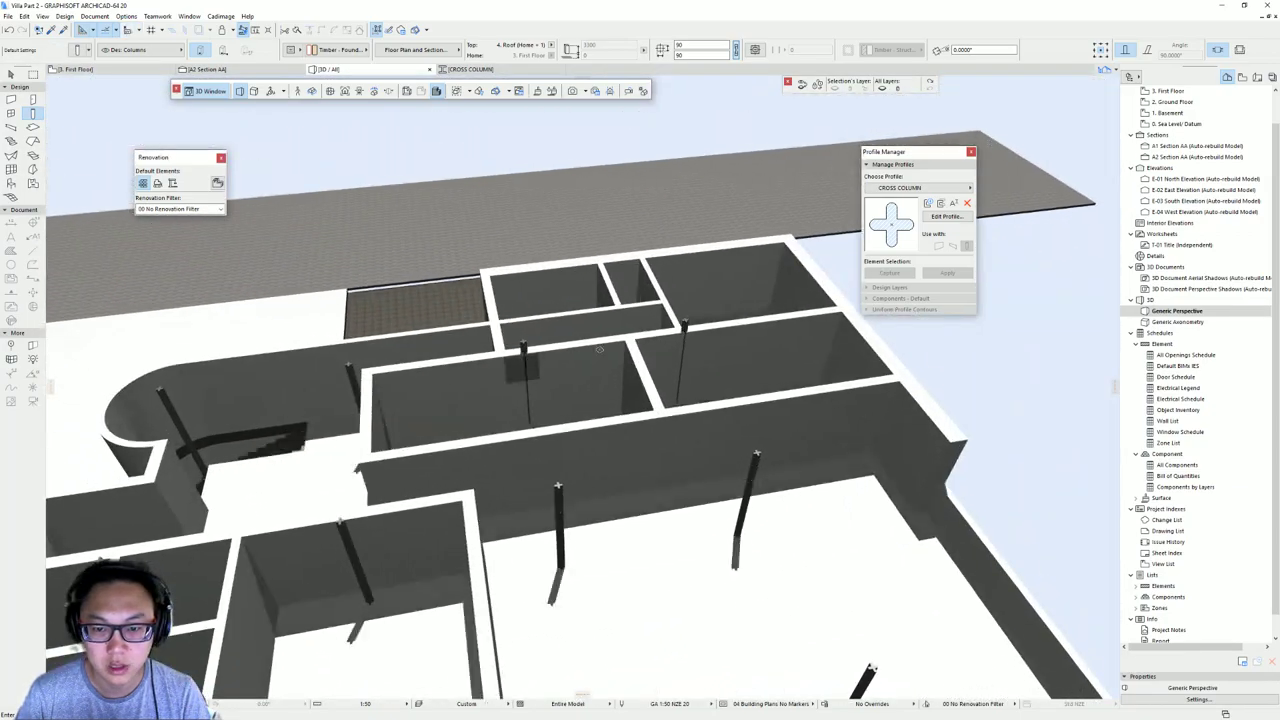
pyautogui.scroll(4, 591, 393)
pyautogui.keyDown('shift'); pyautogui.moveTo(591, 393); pyautogui.dragTo(597, 425, button='middle'); pyautogui.keyUp('shift')
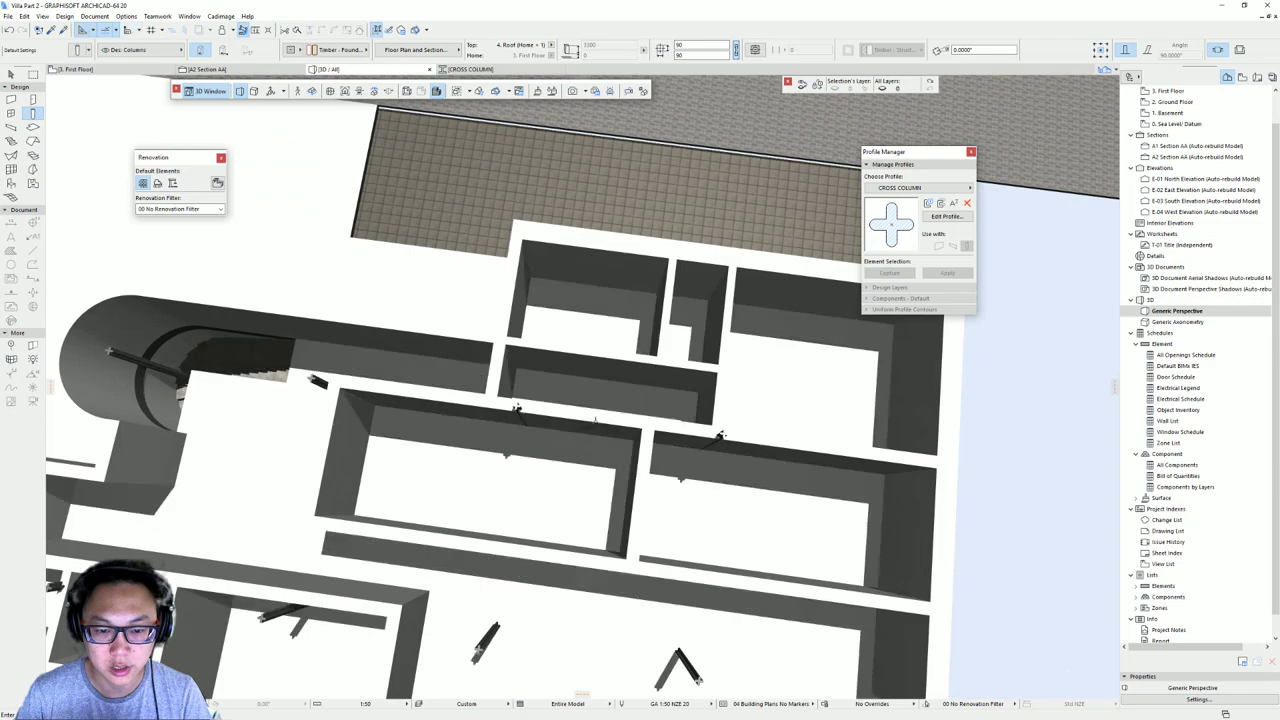
pyautogui.press('F2')
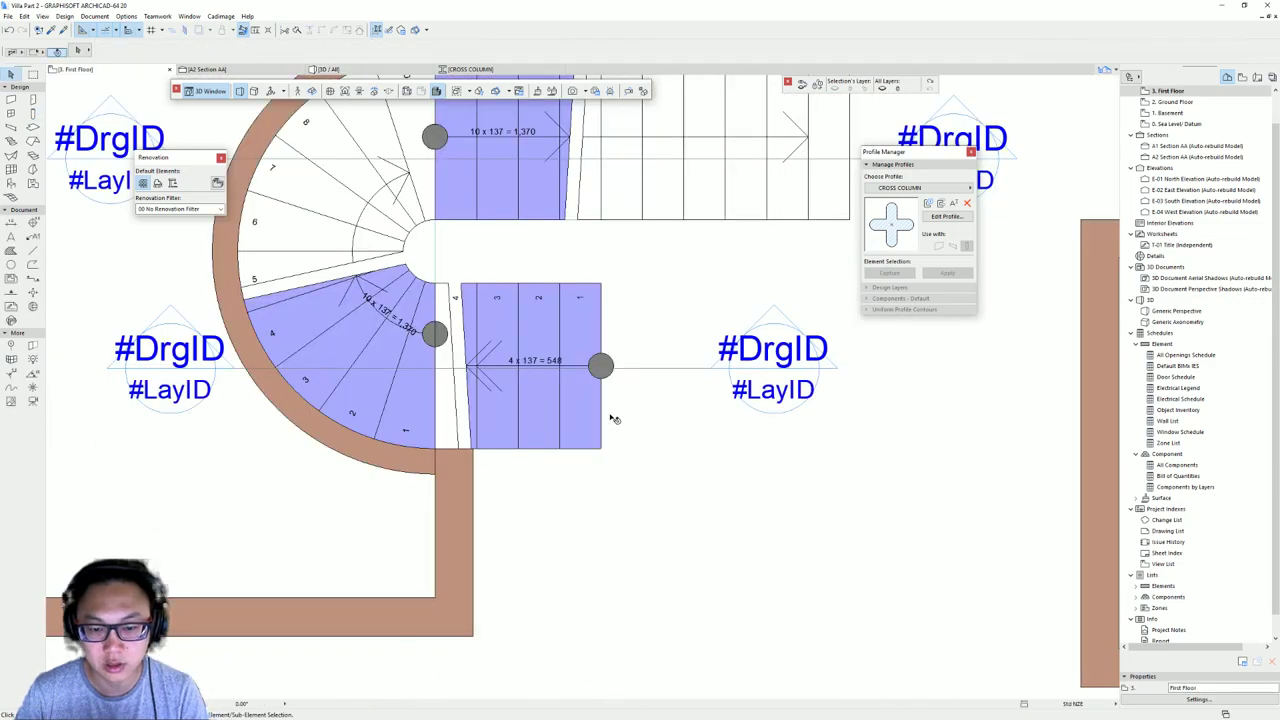
pyautogui.scroll(-5, 684, 327)
pyautogui.scroll(2, 320, 302)
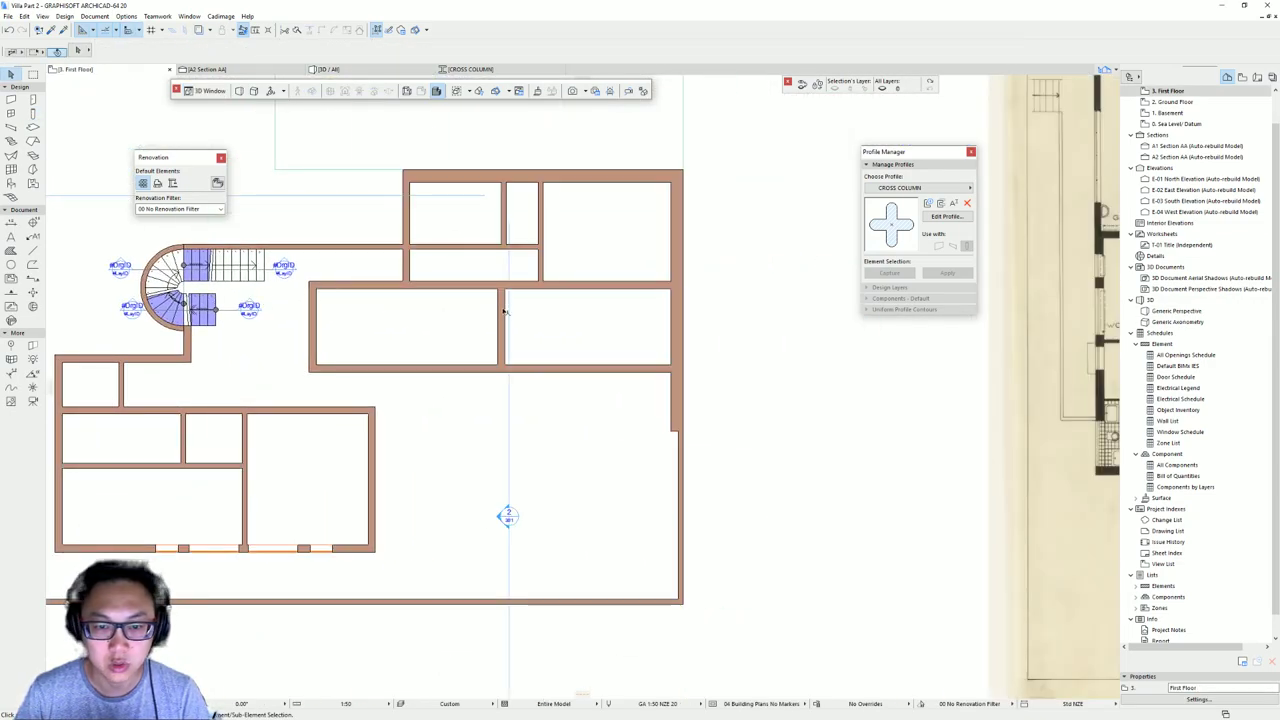
pyautogui.scroll(-4, 505, 312)
pyautogui.scroll(3, 318, 310)
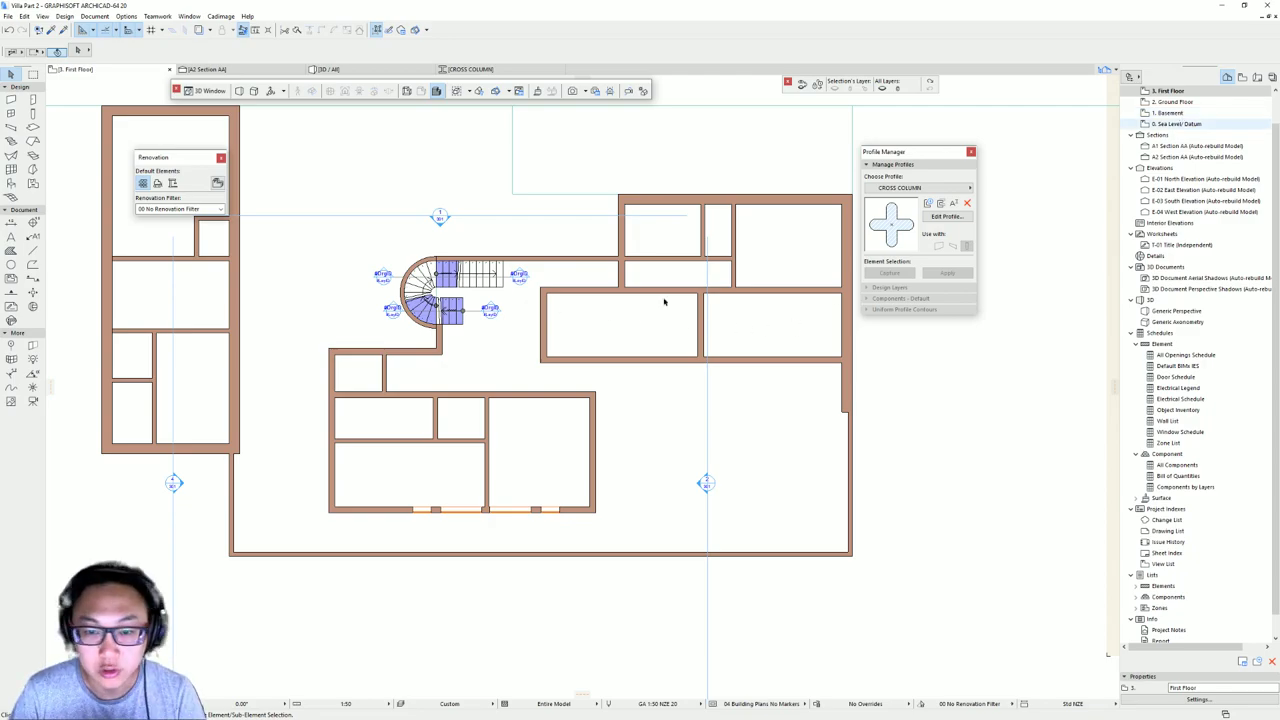
# - On the Ground Floor plan, change the cross columns' Show on Stories setting so they also display on the first floor
pyautogui.click(1180, 102)
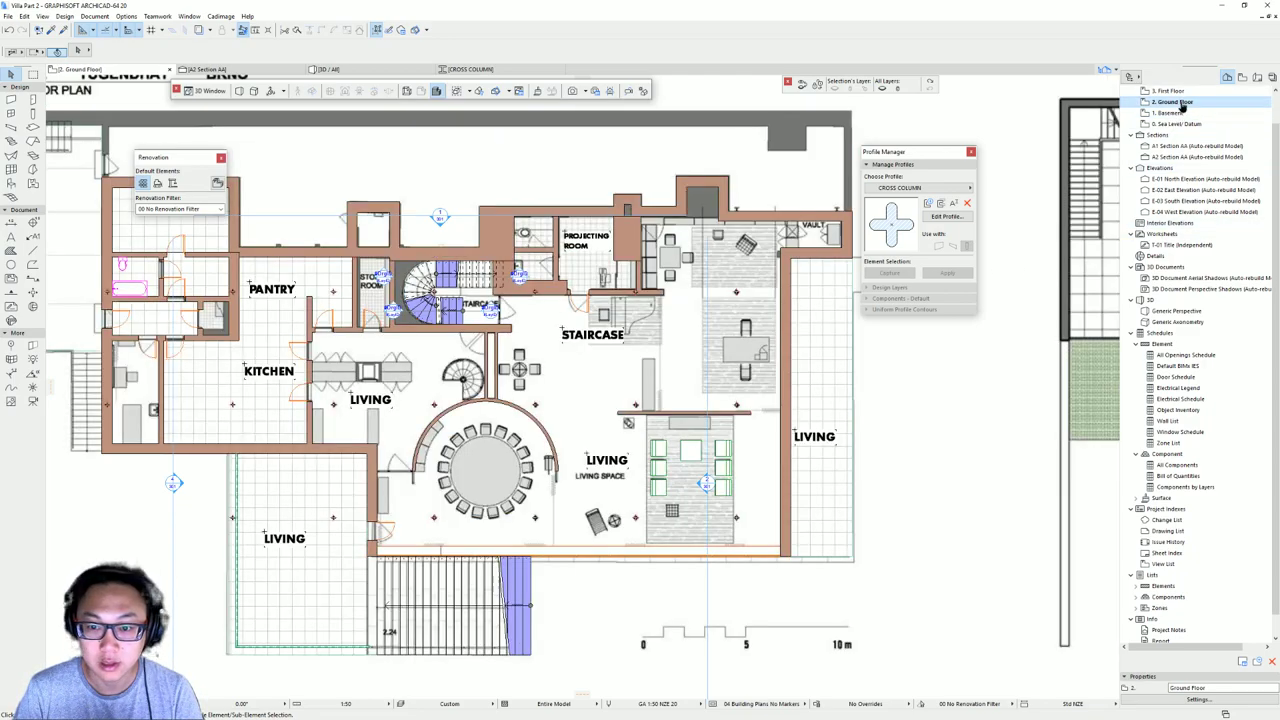
pyautogui.moveTo(653, 331); pyautogui.dragTo(693, 316, button='middle')
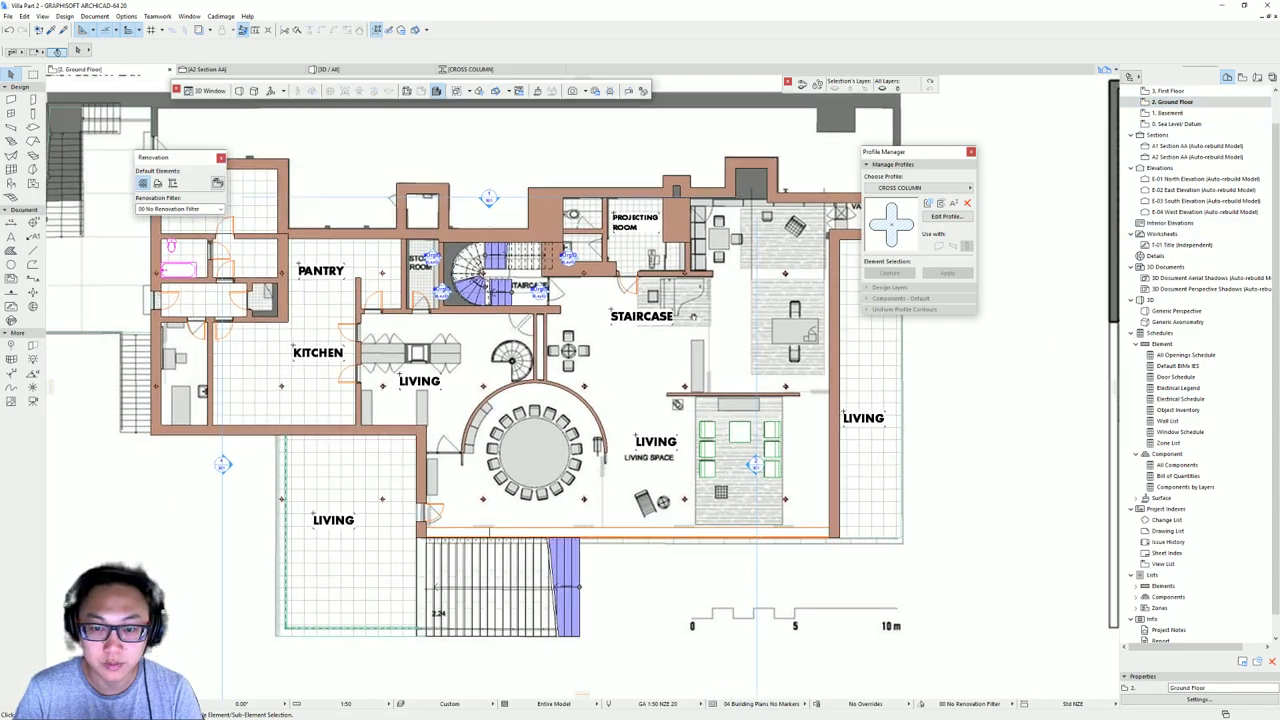
pyautogui.click(32, 113)
pyautogui.hotkey('ctrl', 't')
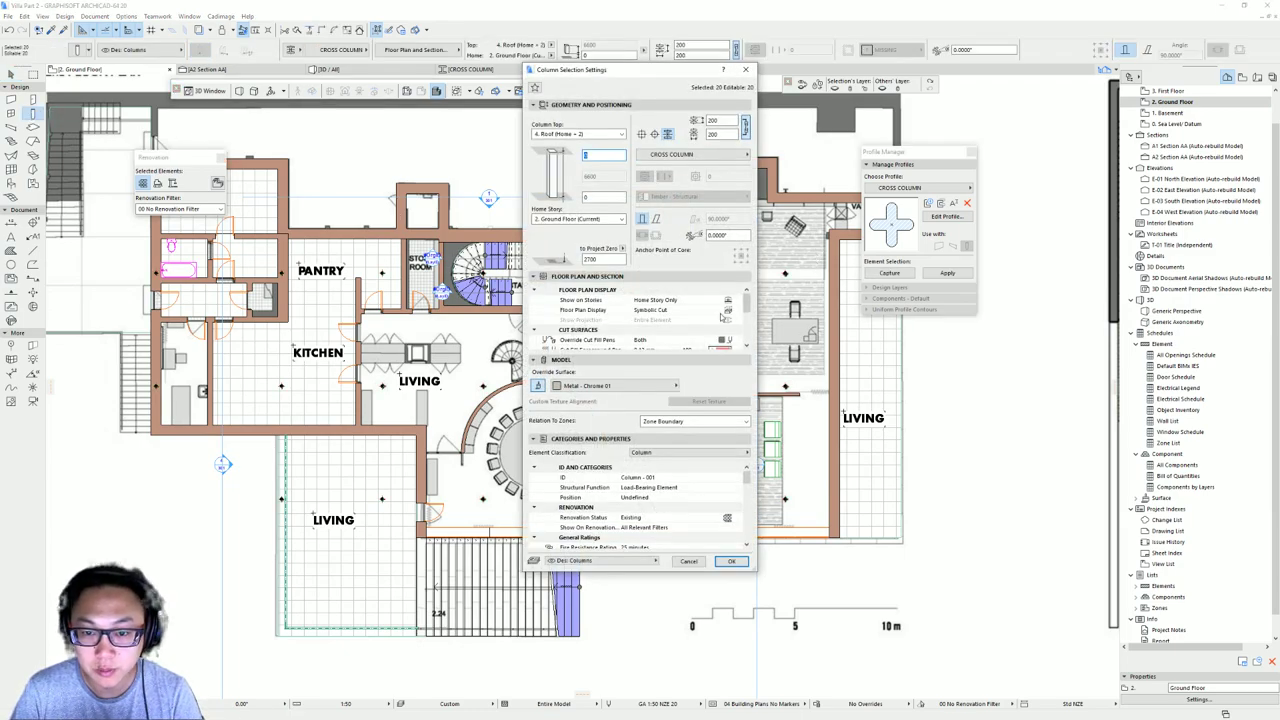
pyautogui.click(735, 303)
pyautogui.click(778, 310)
pyautogui.press('Return')
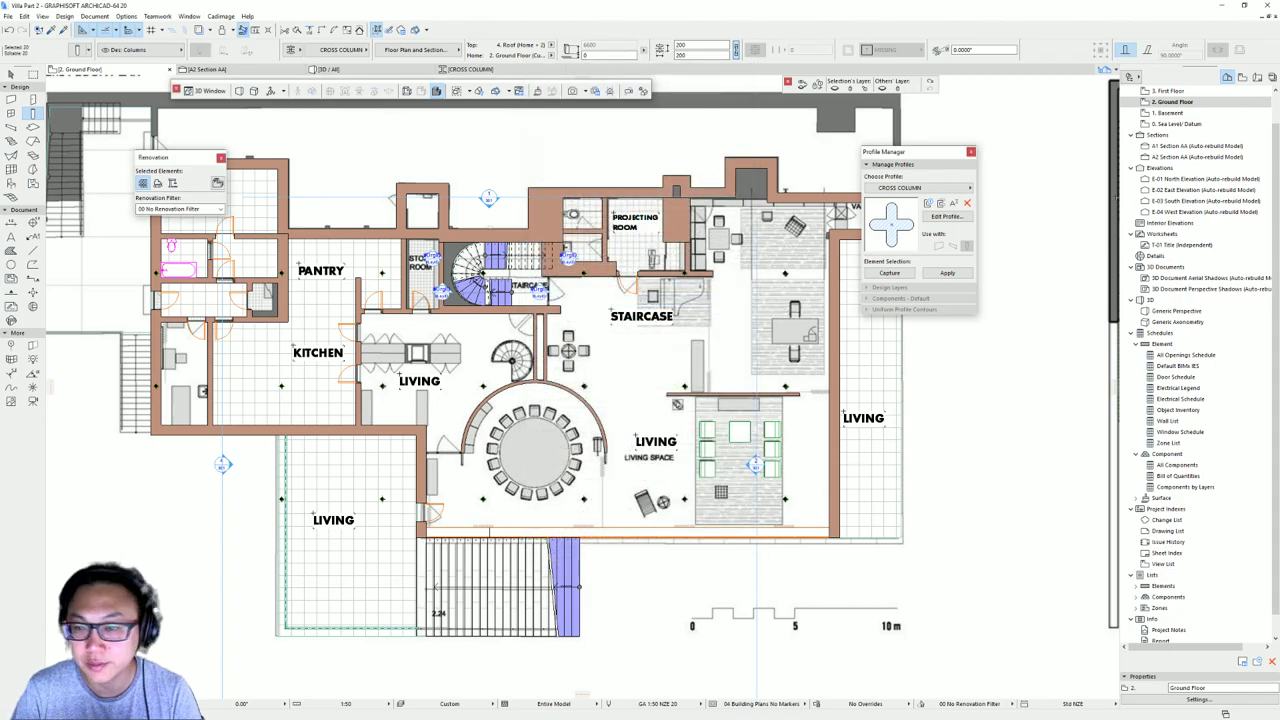
# - On the First Floor plan, set the reference line of the long room wall beside the column row to Center
pyautogui.doubleClick(1168, 90)
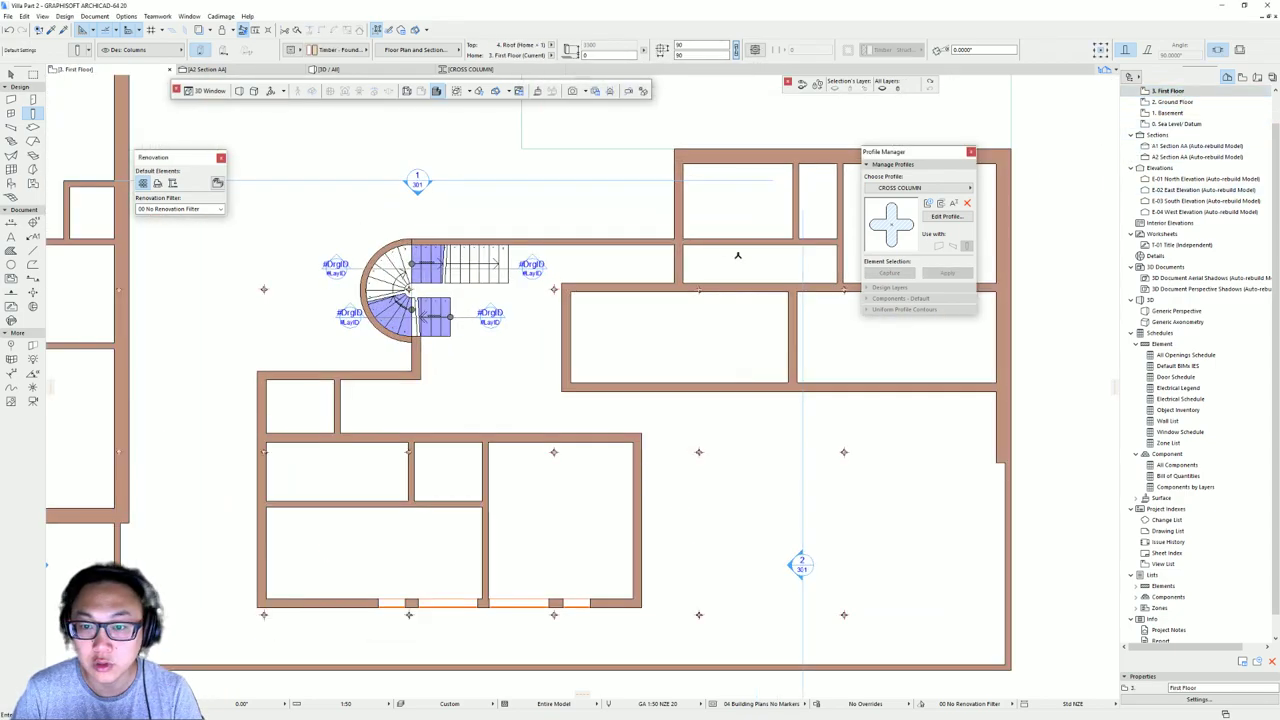
pyautogui.scroll(6, 727, 248)
pyautogui.click(423, 265)
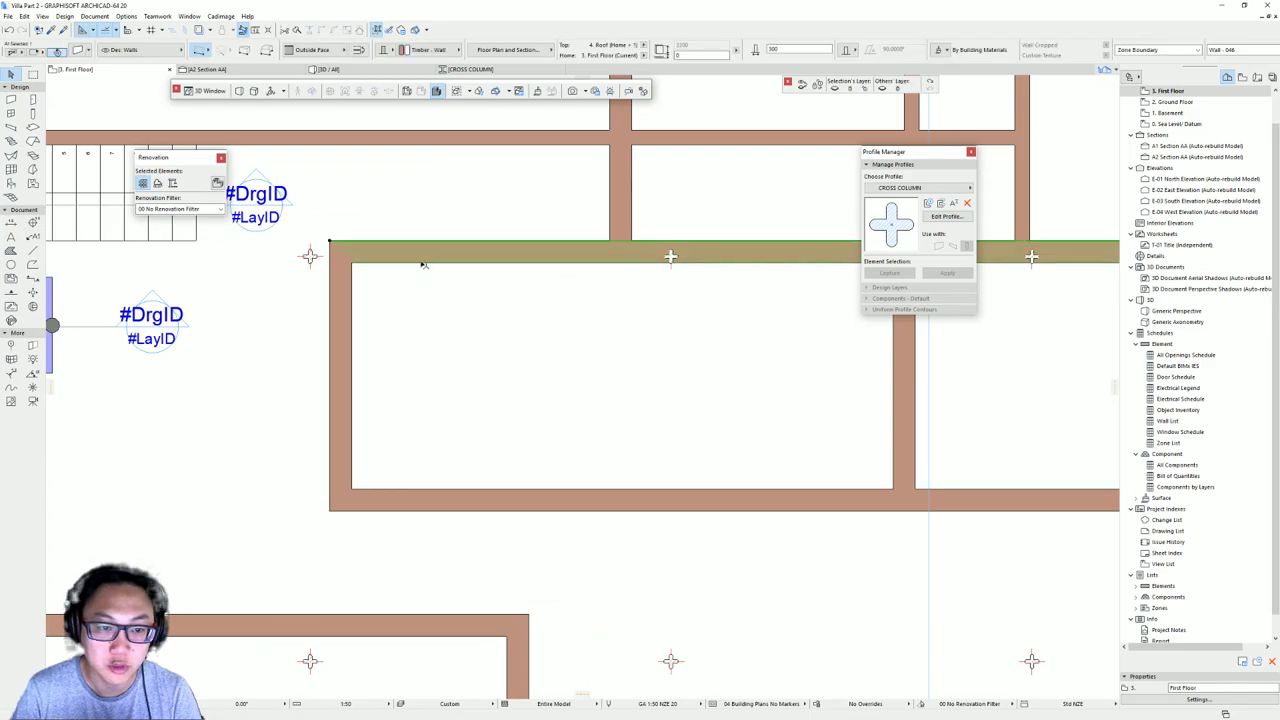
pyautogui.click(343, 51)
pyautogui.click(365, 61)
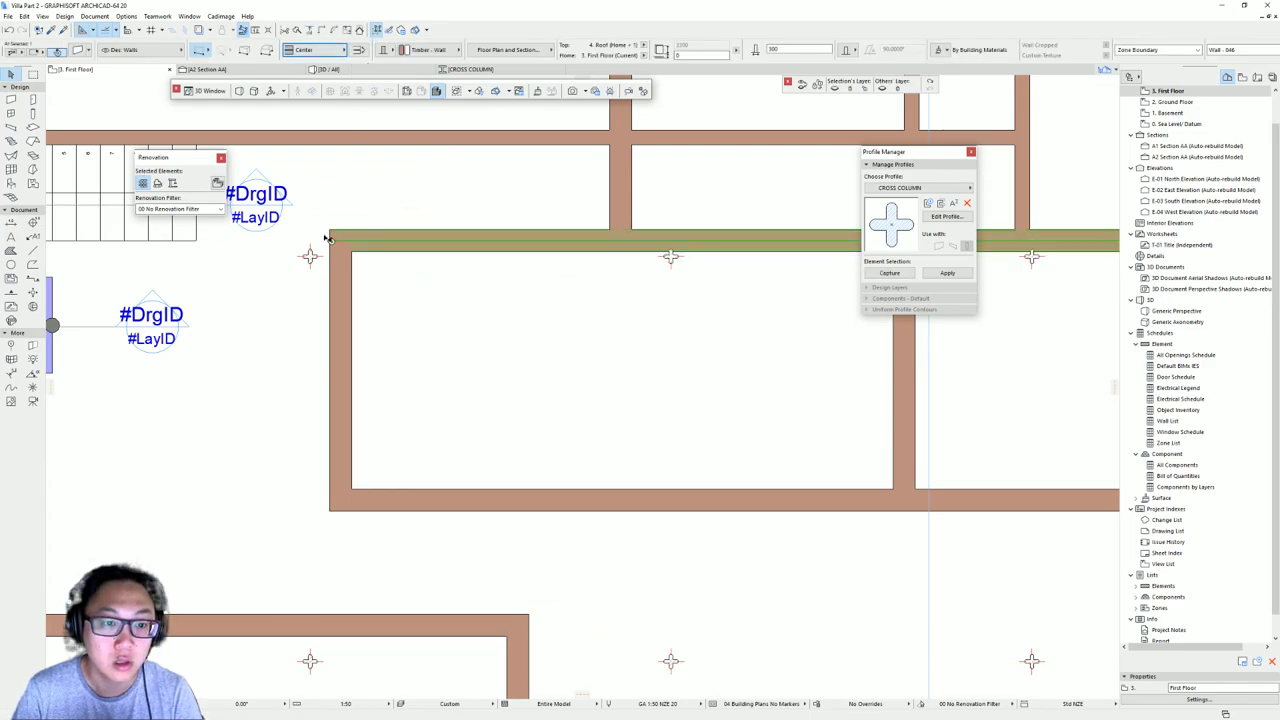
# - Move the long room wall onto the column row's centre line and keep its corner joined to the end wall
pyautogui.hotkey('ctrl', 'd')
pyautogui.click(330, 241)
pyautogui.keyDown('shift'); pyautogui.click(310, 257); pyautogui.keyUp('shift')
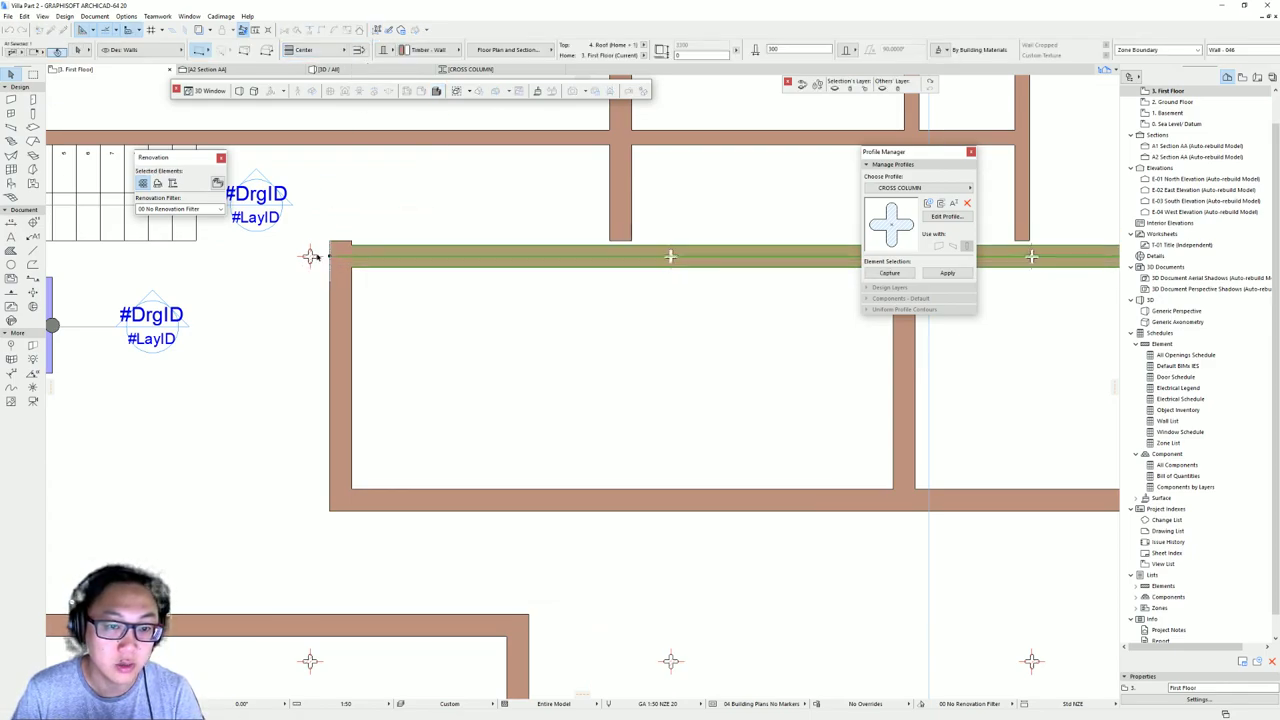
pyautogui.click(352, 242)
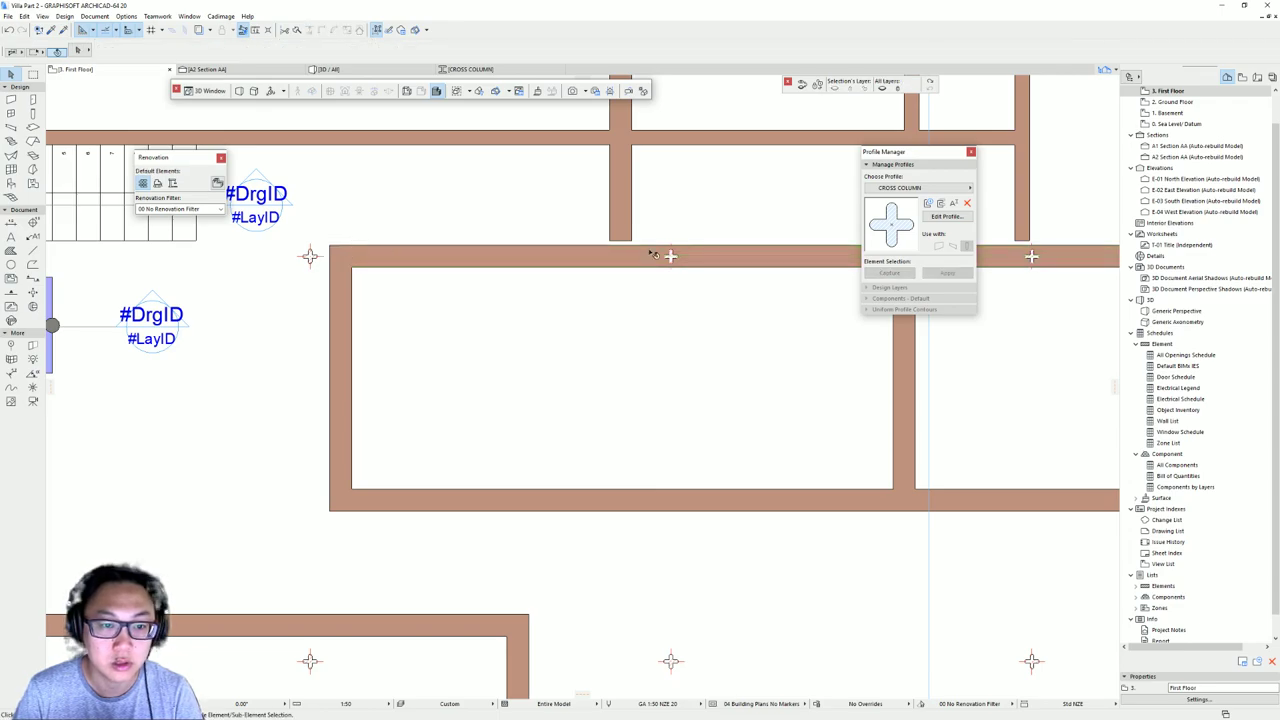
# - Extend the two partition walls above the long room wall down to that wall's far face
pyautogui.scroll(-3, 626, 253)
pyautogui.click(452, 264)
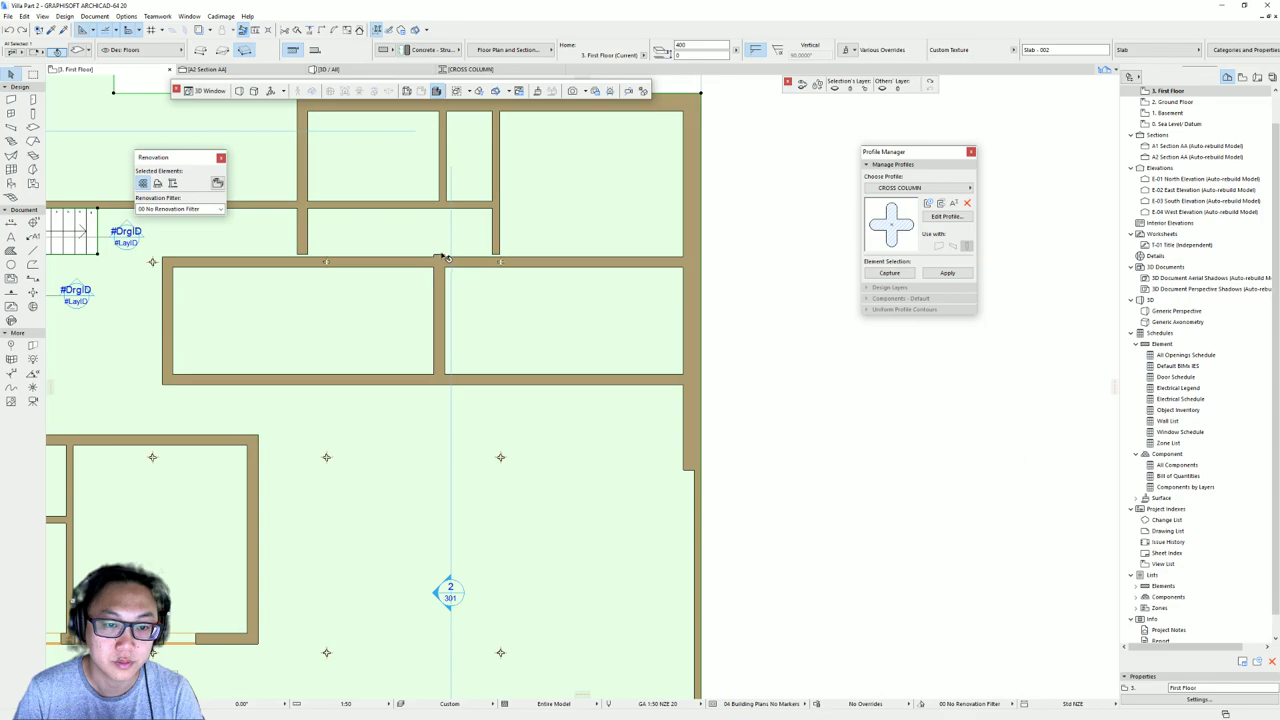
pyautogui.click(443, 258)
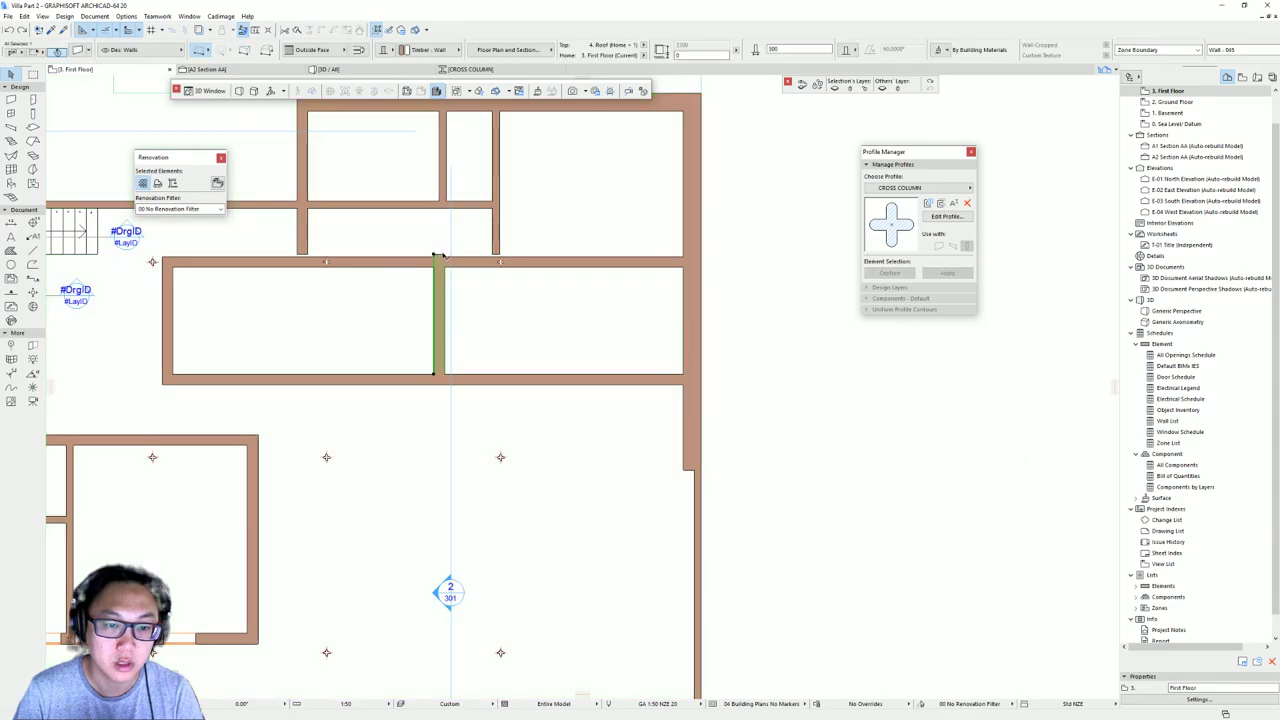
pyautogui.click(437, 258)
pyautogui.press('Escape')
pyautogui.keyDown('shift'); pyautogui.click(499, 253); pyautogui.keyUp('shift')
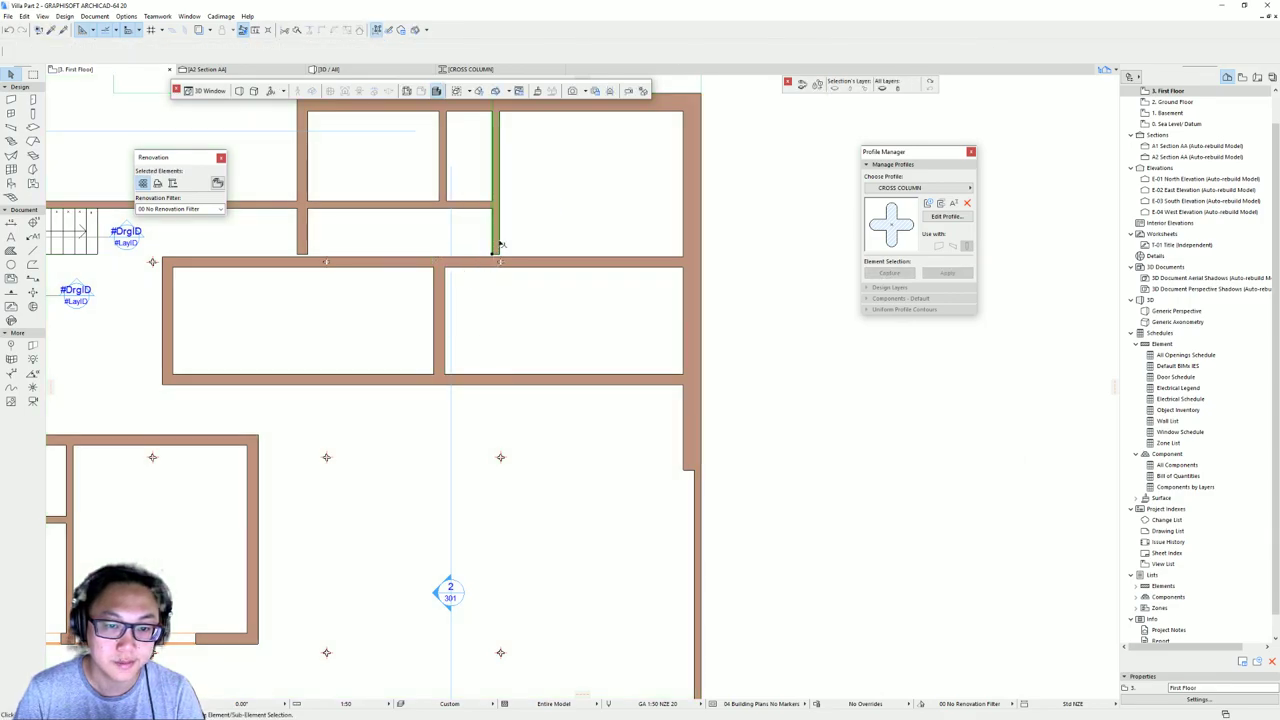
pyautogui.keyDown('shift'); pyautogui.click(299, 254); pyautogui.keyUp('shift')
pyautogui.keyDown('shift'); pyautogui.click(300, 254); pyautogui.keyUp('shift')
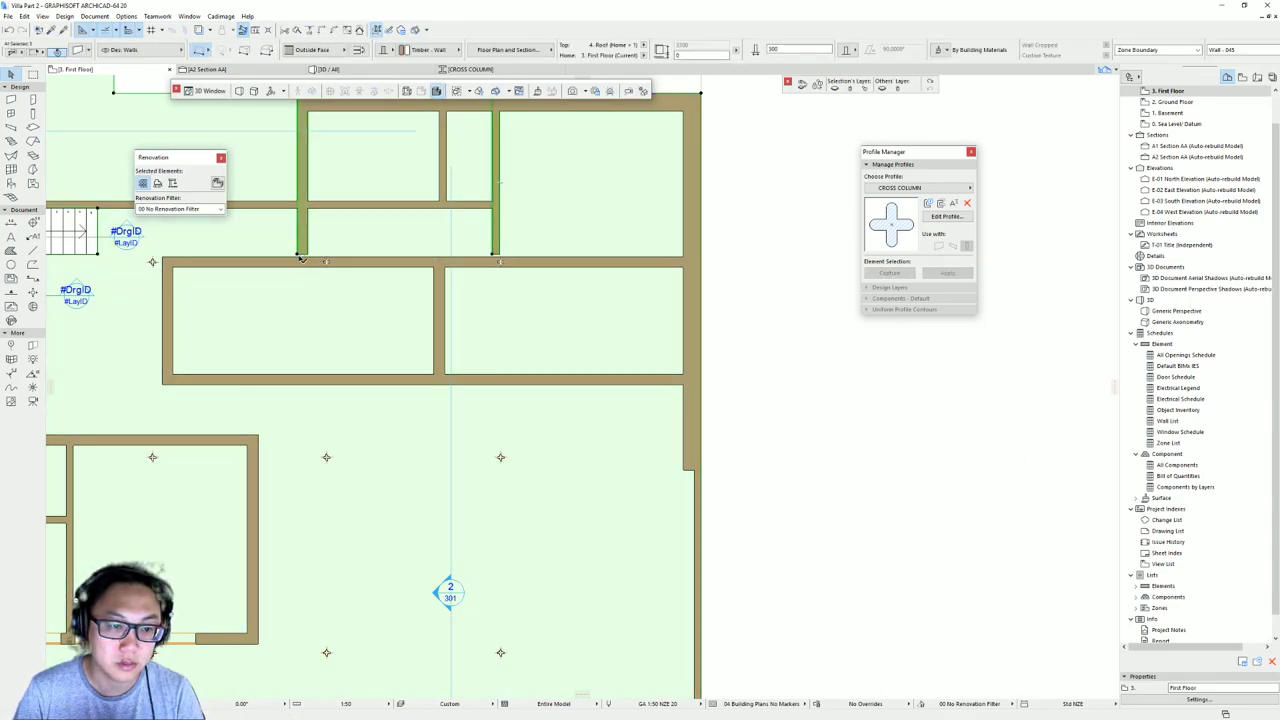
pyautogui.keyDown('shift'); pyautogui.click(325, 247); pyautogui.keyUp('shift')
pyautogui.click(298, 254)
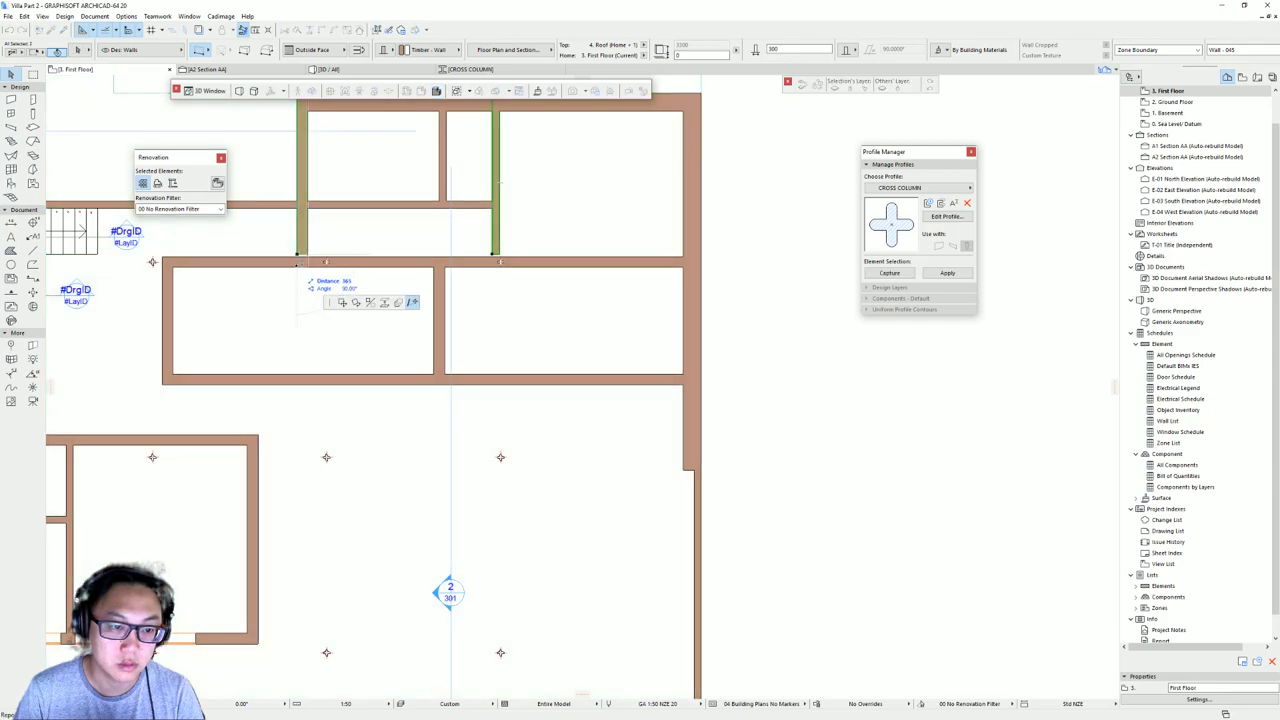
pyautogui.click(297, 266)
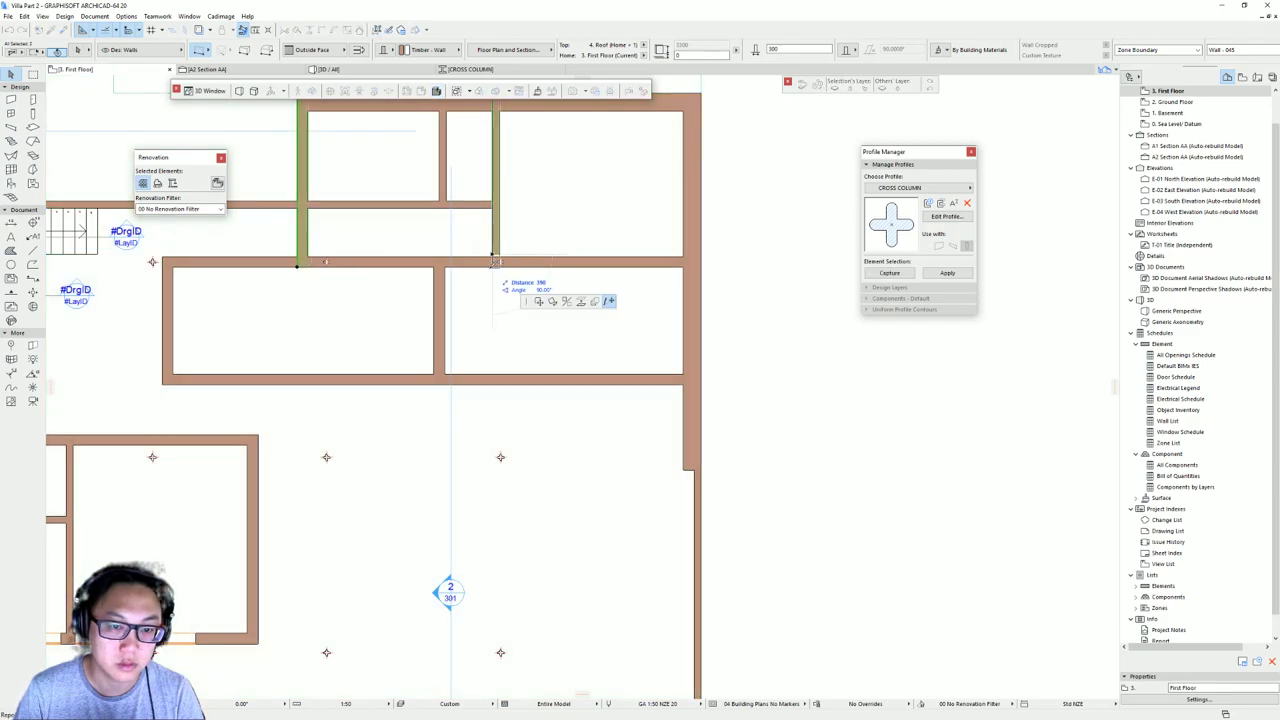
pyautogui.press('Escape')
pyautogui.press('Escape')
# - Set the right-hand partition wall's reference line to Center, move it onto the nearby cross column's centre line and end it at the column
pyautogui.scroll(3, 507, 263)
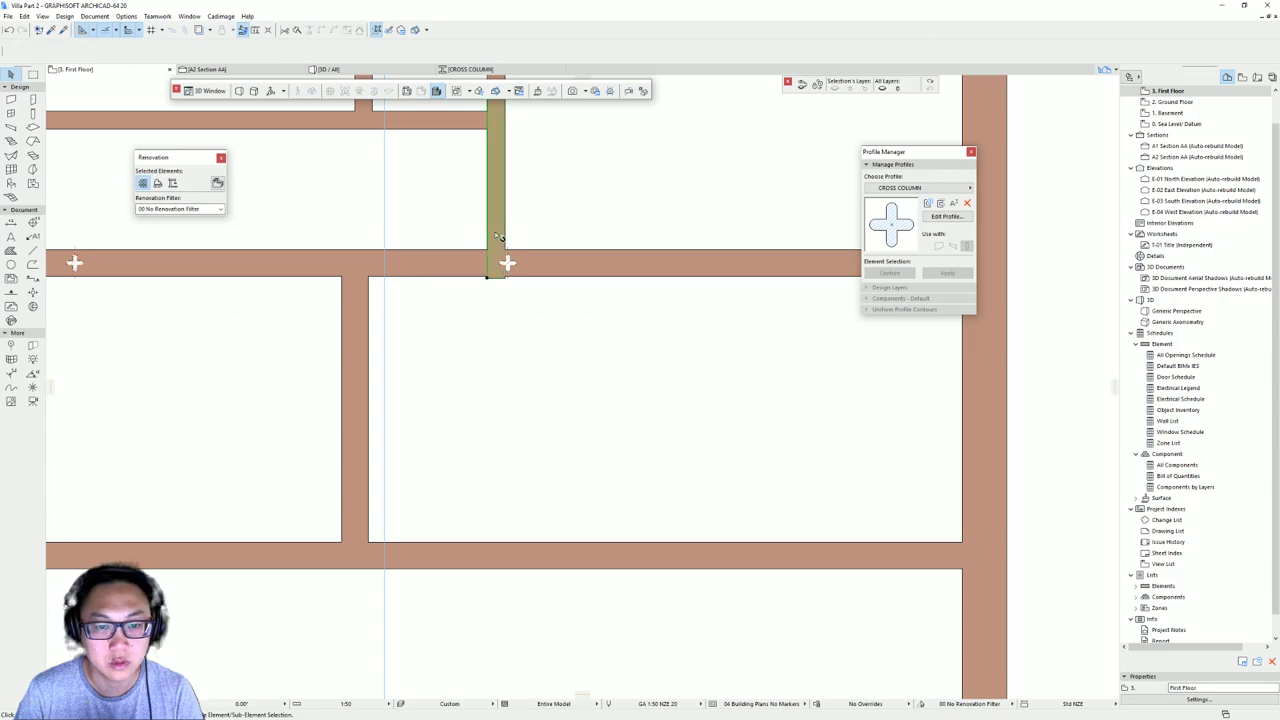
pyautogui.click(491, 256)
pyautogui.click(303, 50)
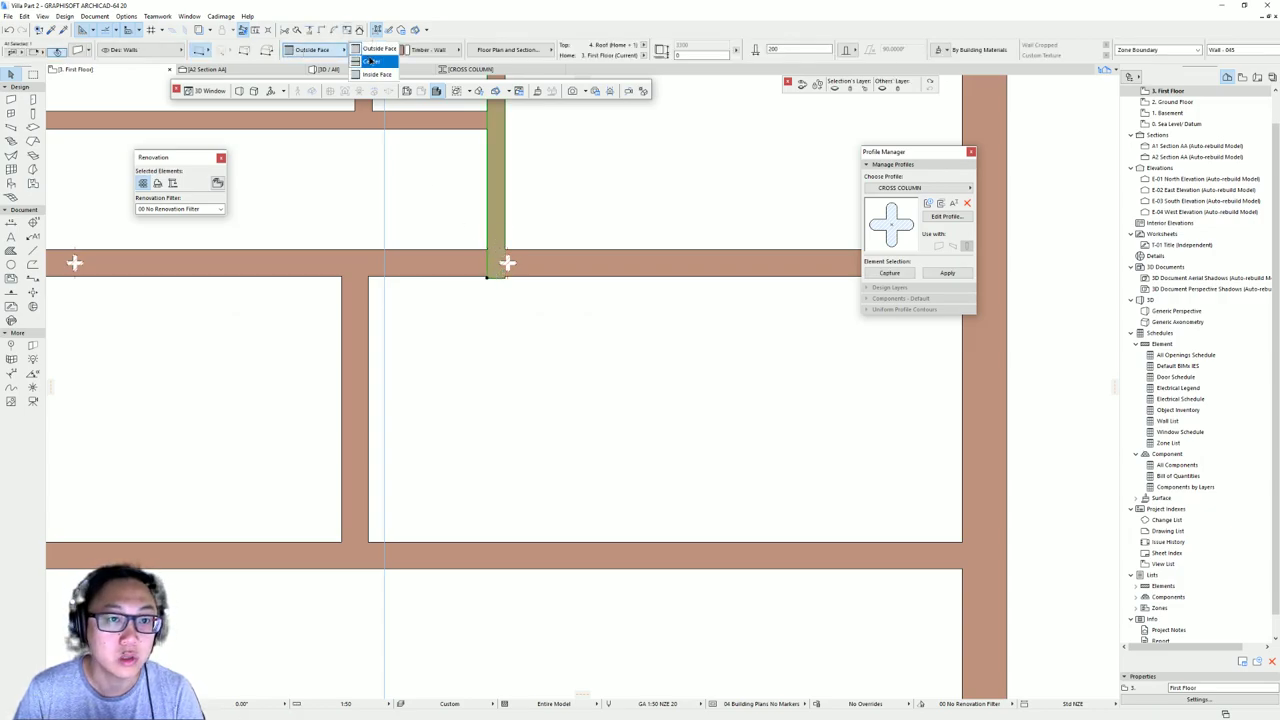
pyautogui.click(370, 60)
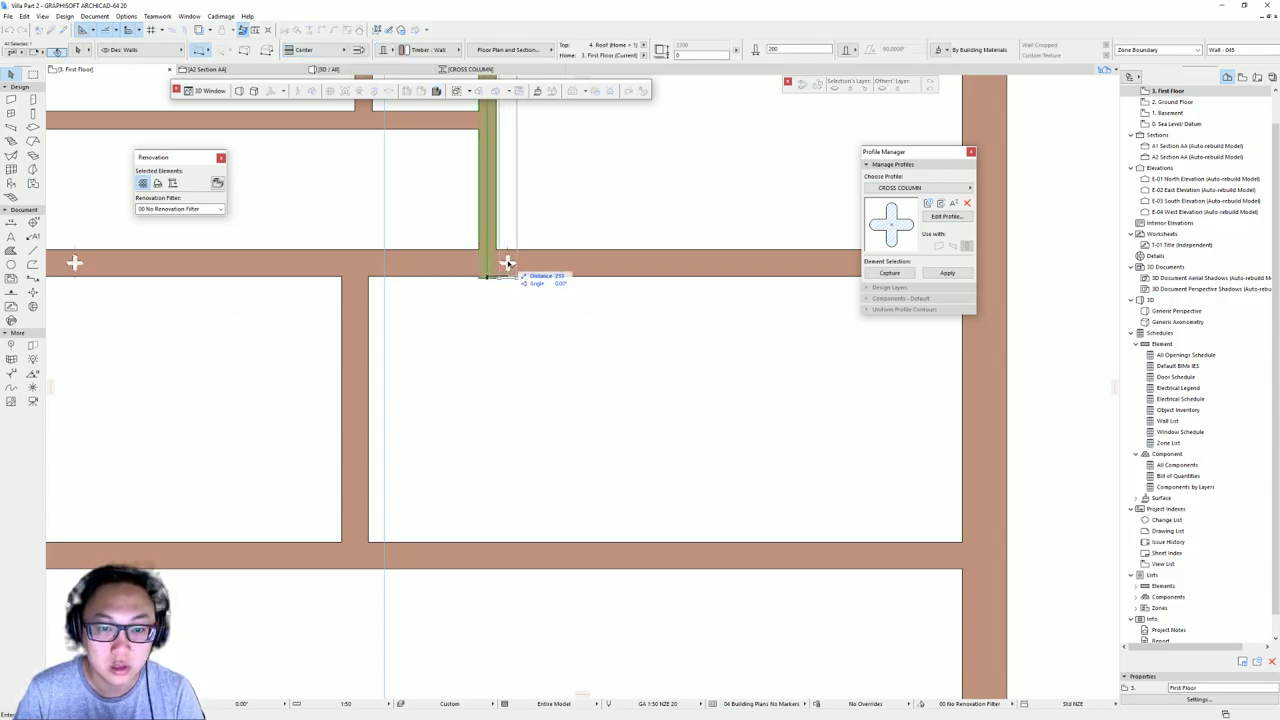
pyautogui.click(507, 263)
pyautogui.click(508, 248)
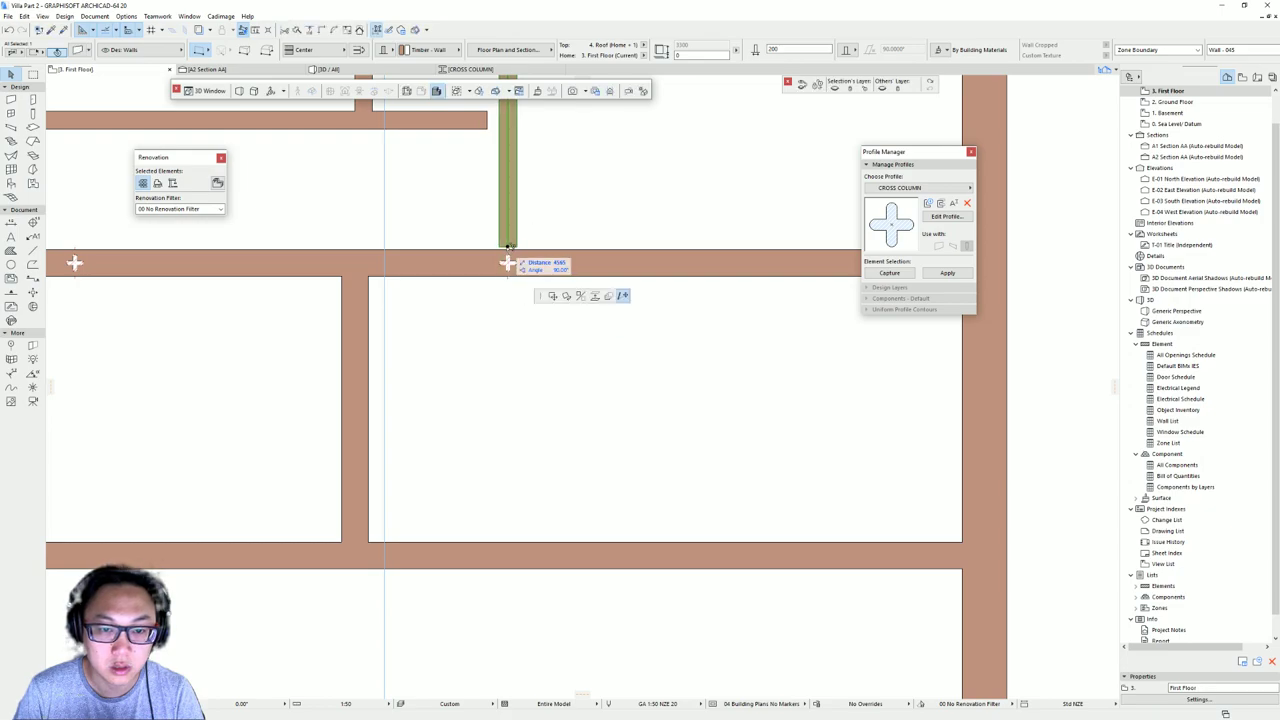
pyautogui.click(508, 263)
pyautogui.press('Escape')
# - Extend the short corridor wall so it meets the relocated partition wall
pyautogui.scroll(-4, 516, 240)
pyautogui.click(511, 229)
pyautogui.click(511, 229)
pyautogui.click(521, 229)
pyautogui.press('Escape')
# - Examine the first-floor plan alongside the reference drawing, and check the columns, walls and curved stair in 3D
pyautogui.scroll(-2, 557, 228)
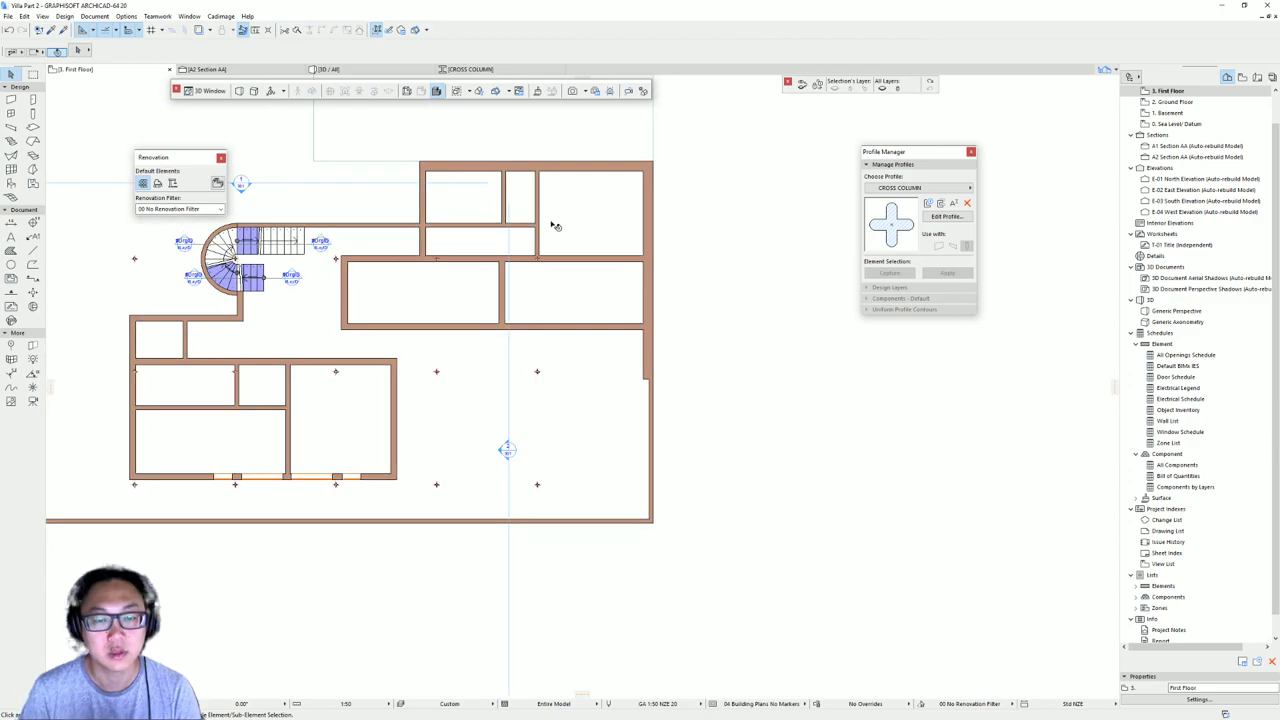
pyautogui.moveTo(445, 251)
pyautogui.mouseDown(button='middle')
pyautogui.moveTo(494, 240)
pyautogui.moveTo(388, 288)
pyautogui.mouseUp(button='middle')
pyautogui.scroll(-1, 494, 240)
pyautogui.scroll(-1, 551, 283)
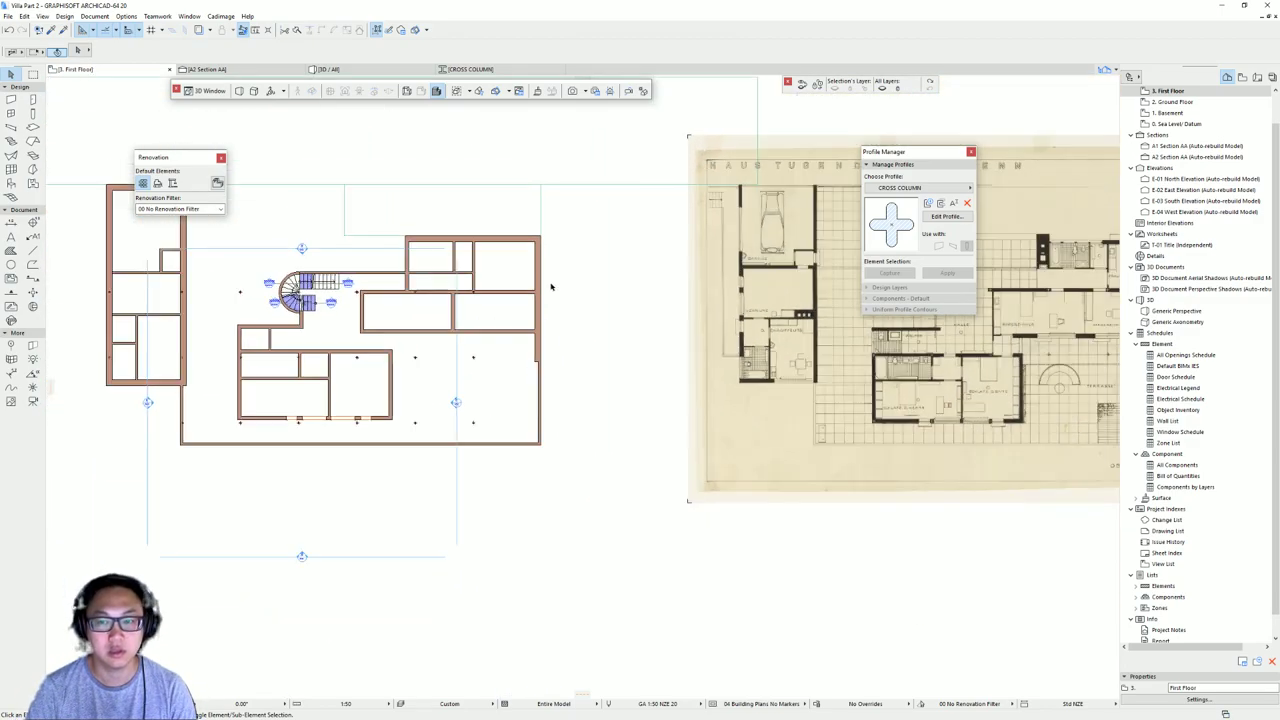
pyautogui.scroll(-1, 490, 285)
pyautogui.moveTo(490, 285); pyautogui.dragTo(615, 288, button='middle')
pyautogui.press('F3')
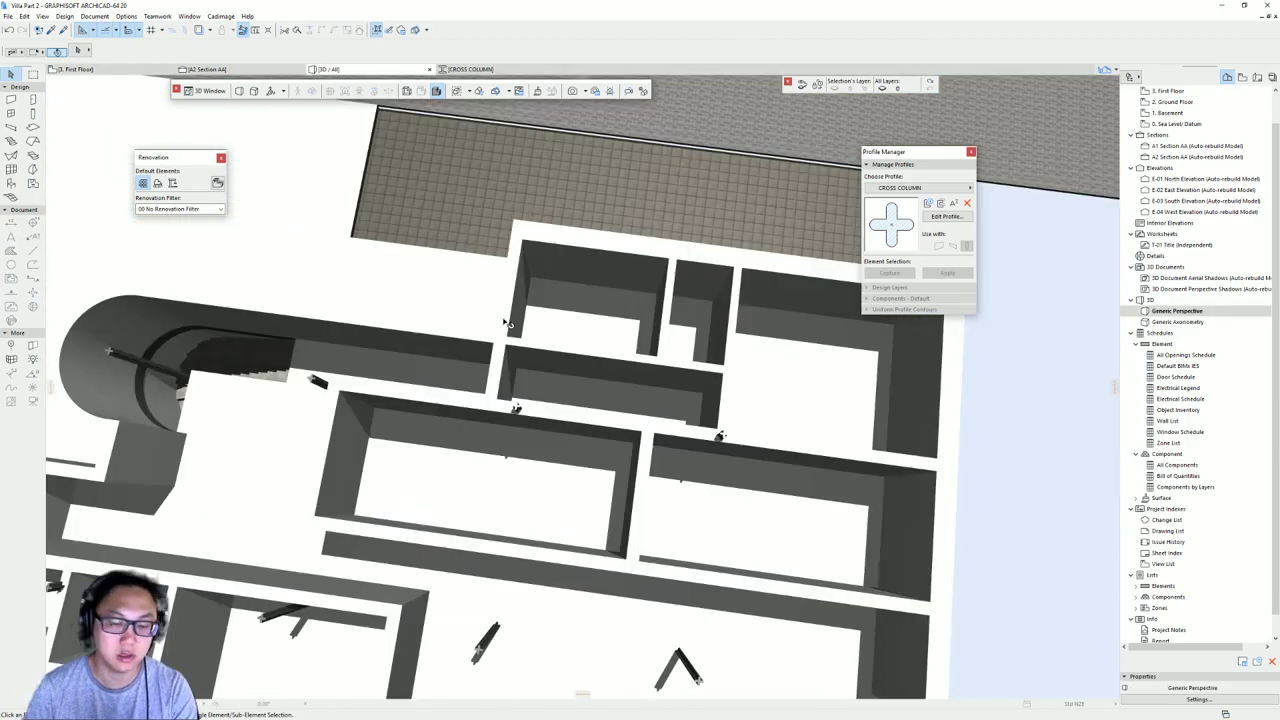
pyautogui.scroll(-3, 545, 356)
pyautogui.keyDown('shift'); pyautogui.moveTo(543, 337); pyautogui.dragTo(734, 163, button='middle'); pyautogui.keyUp('shift')
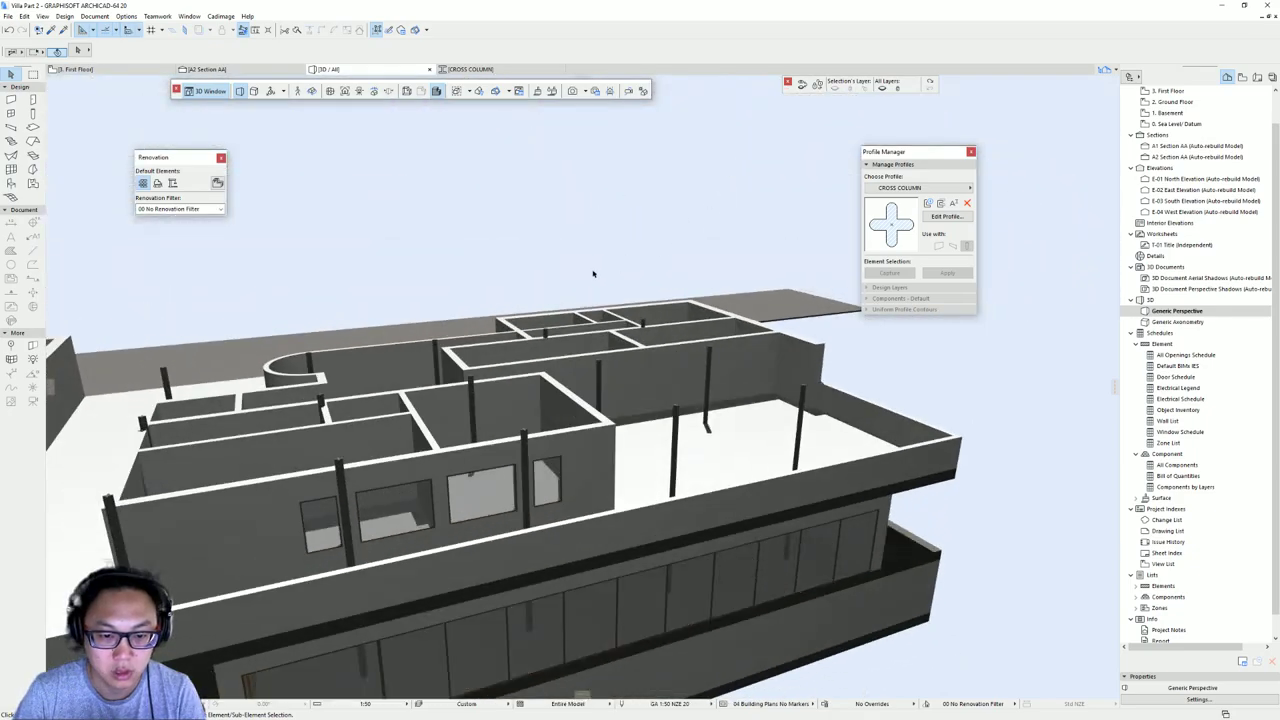
pyautogui.scroll(-2, 550, 317)
pyautogui.keyDown('shift'); pyautogui.moveTo(550, 317); pyautogui.dragTo(185, 365, button='middle'); pyautogui.keyUp('shift')
pyautogui.keyDown('shift'); pyautogui.moveTo(728, 370); pyautogui.dragTo(887, 410, button='middle'); pyautogui.keyUp('shift')
pyautogui.keyDown('shift'); pyautogui.moveTo(477, 400); pyautogui.dragTo(645, 474, button='middle'); pyautogui.keyUp('shift')
pyautogui.scroll(10, 590, 419)
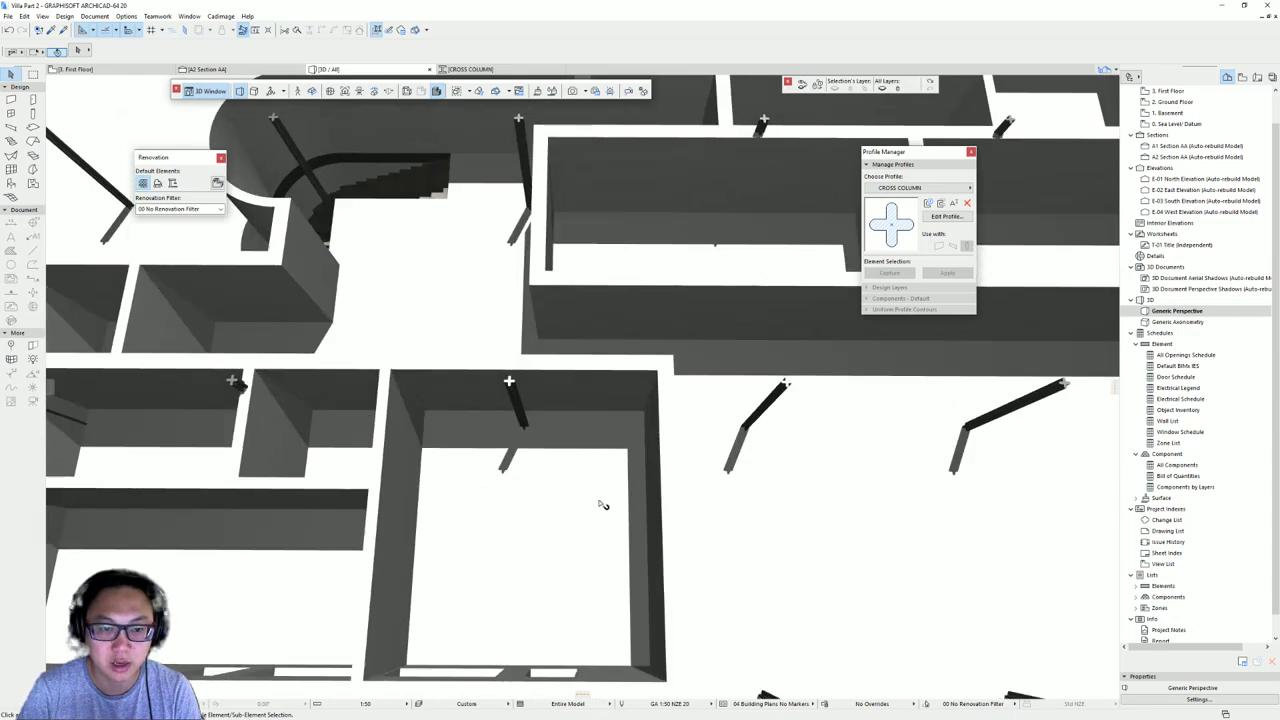
pyautogui.moveTo(457, 286); pyautogui.dragTo(586, 386, button='middle')
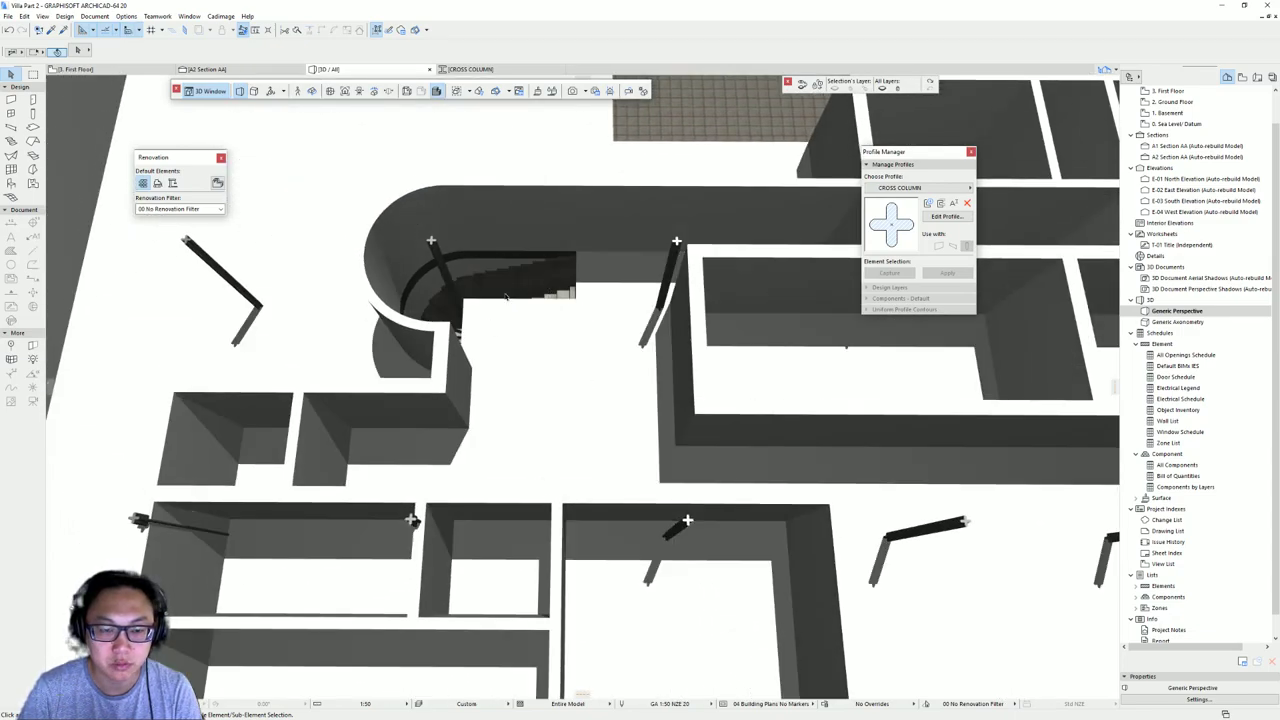
pyautogui.scroll(5, 506, 296)
# - On the First Floor plan, edit the curved stair flight so its step numbering starts from 5
pyautogui.press('F2')
pyautogui.scroll(8, 522, 294)
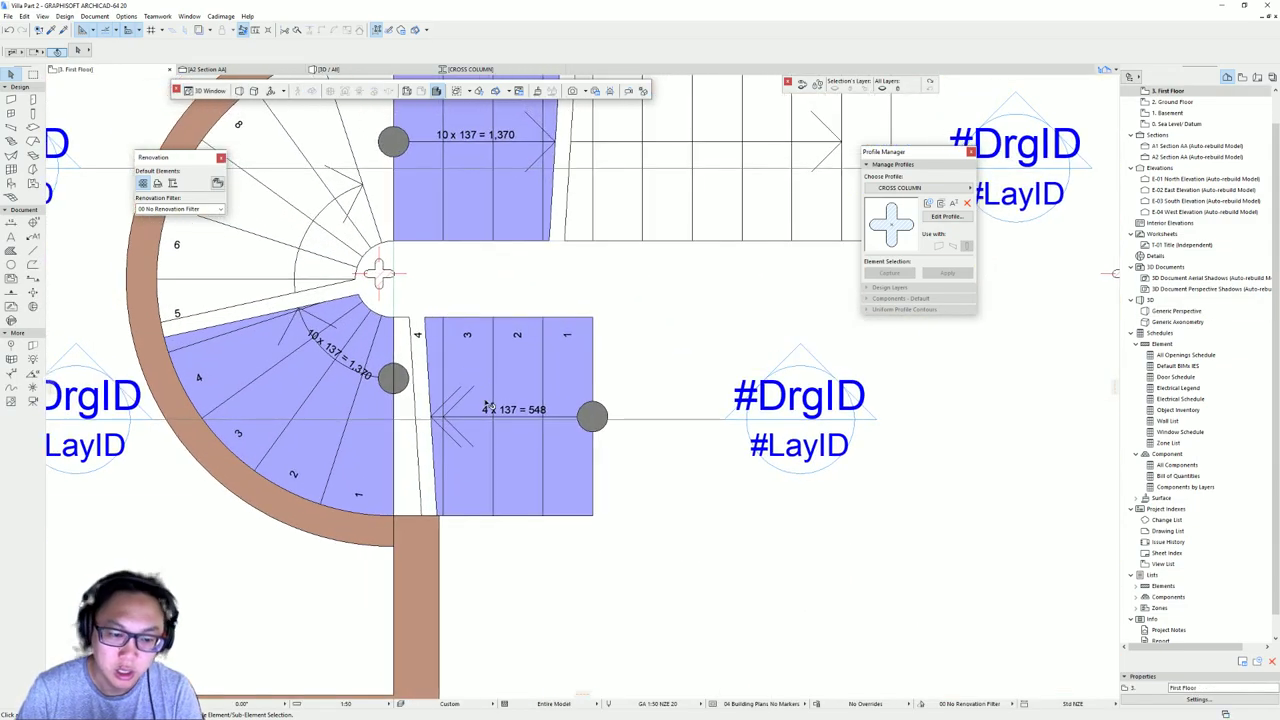
pyautogui.scroll(-2, 560, 385)
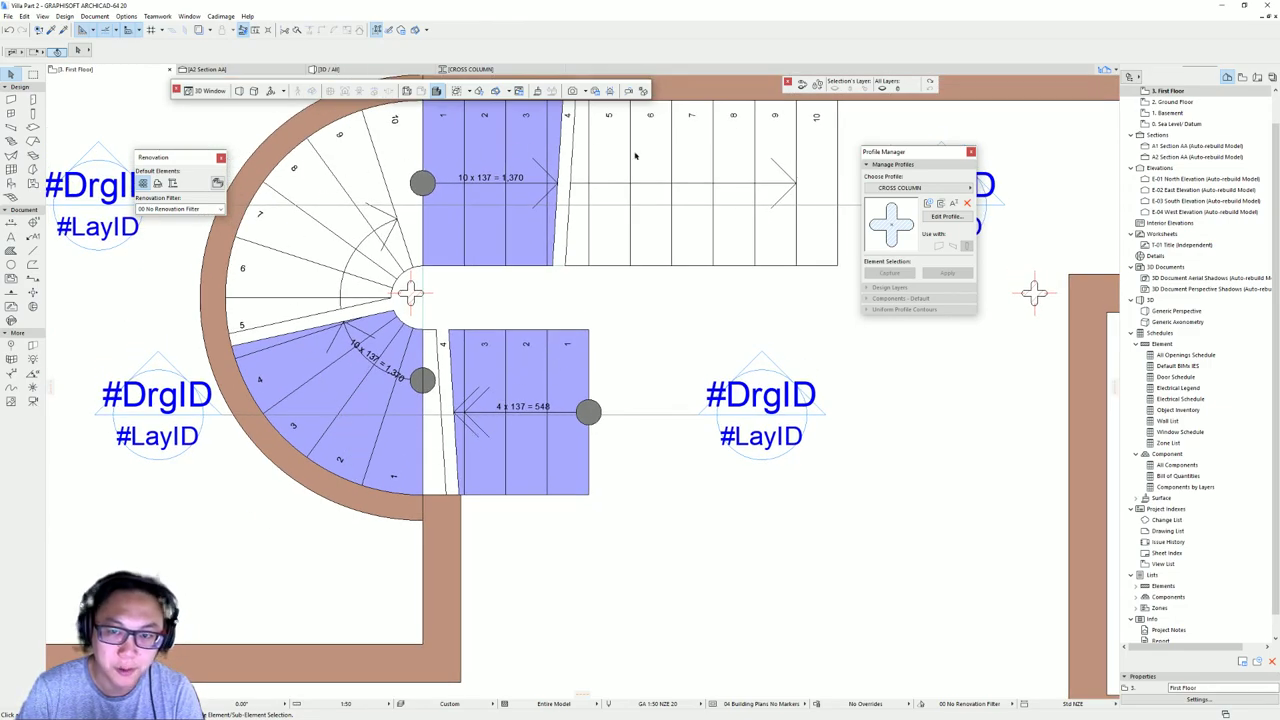
pyautogui.moveTo(630, 155); pyautogui.dragTo(621, 219, button='middle')
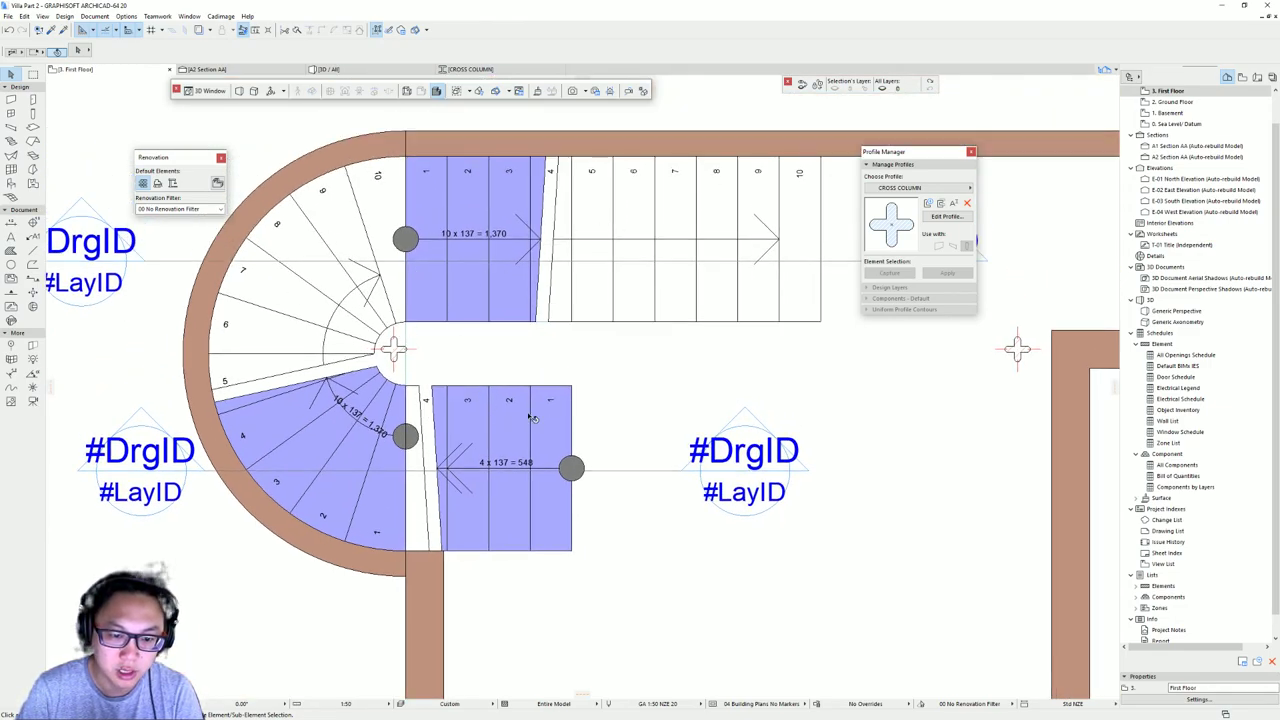
pyautogui.click(352, 463)
pyautogui.hotkey('ctrl', 't')
pyautogui.click(482, 630)
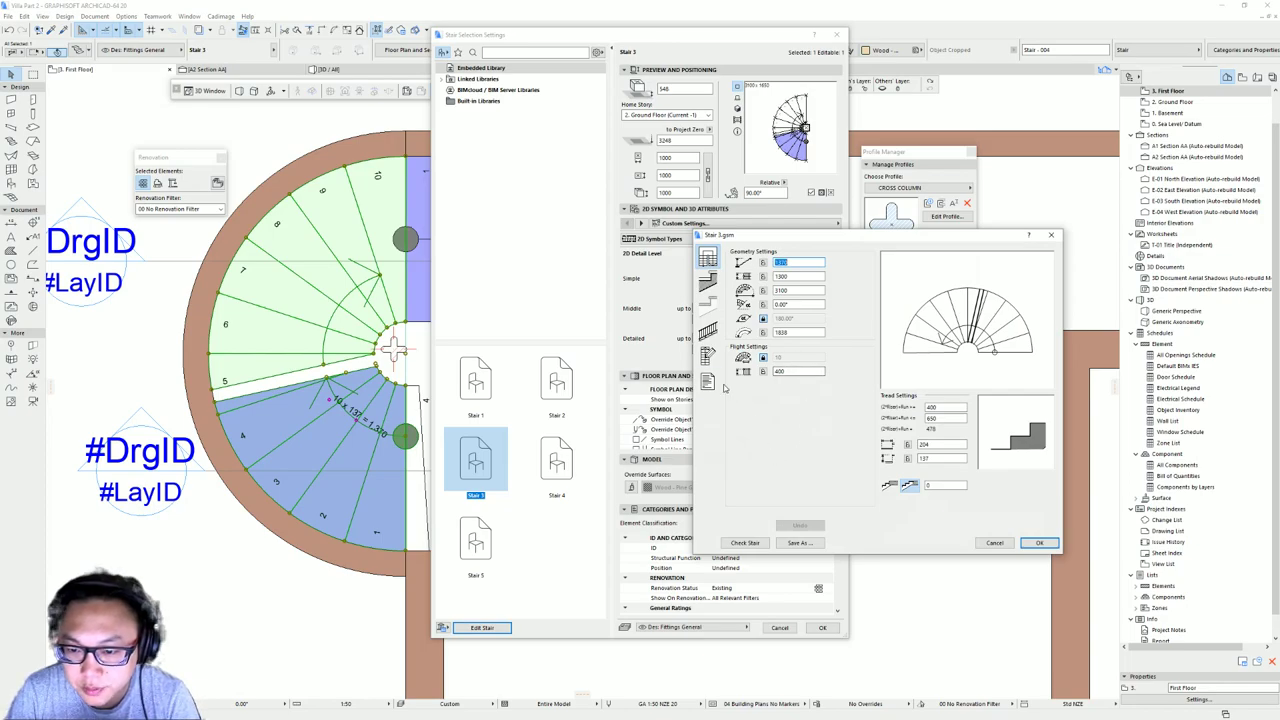
pyautogui.click(708, 355)
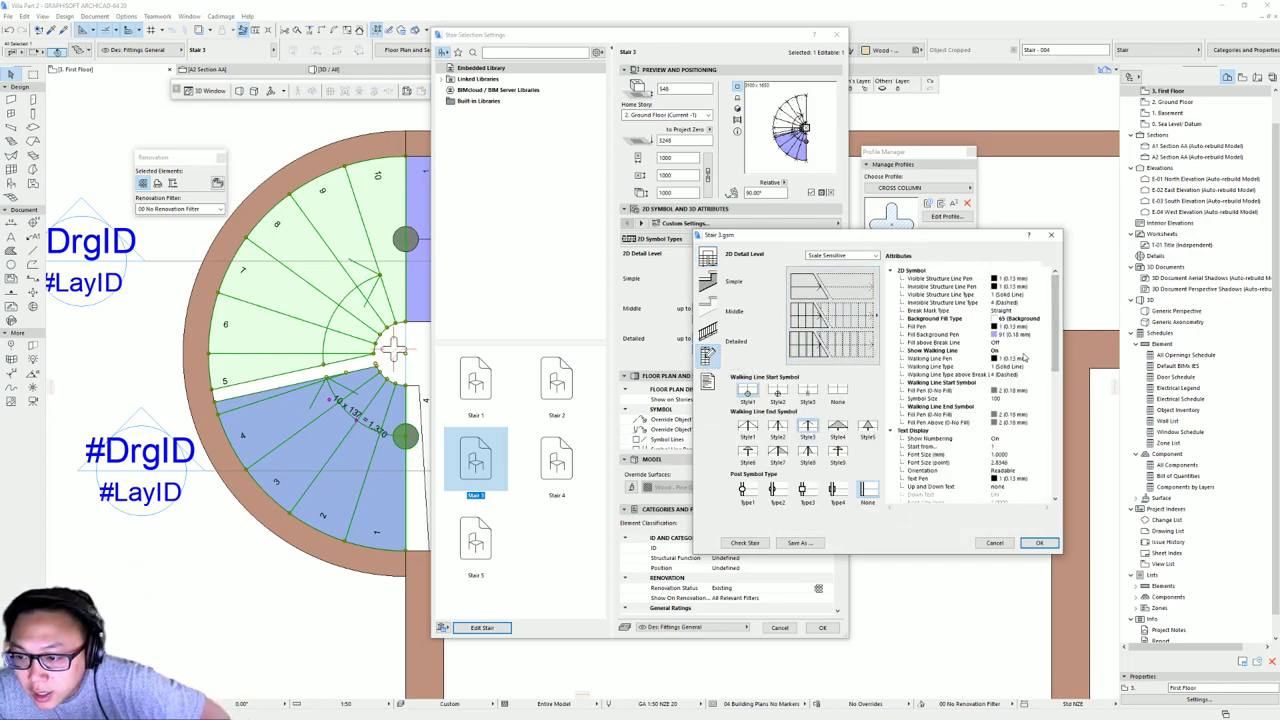
pyautogui.click(998, 447)
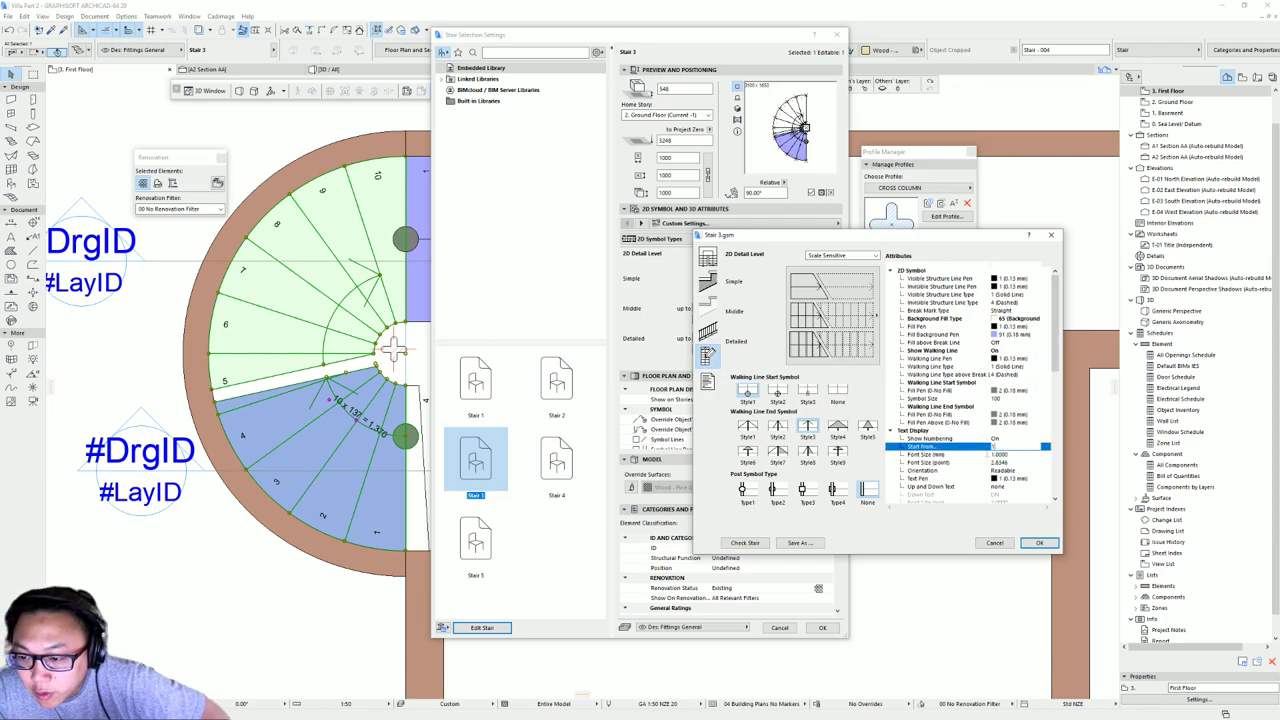
pyautogui.press('Return')
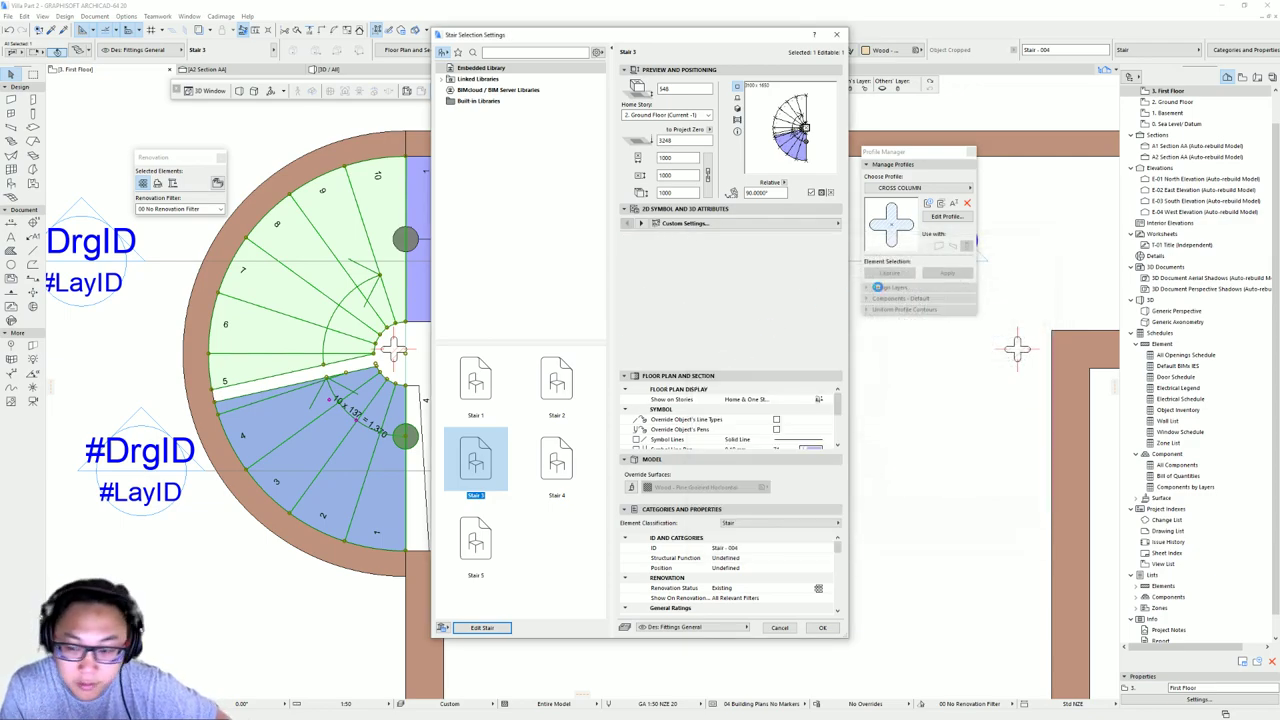
pyautogui.click(824, 628)
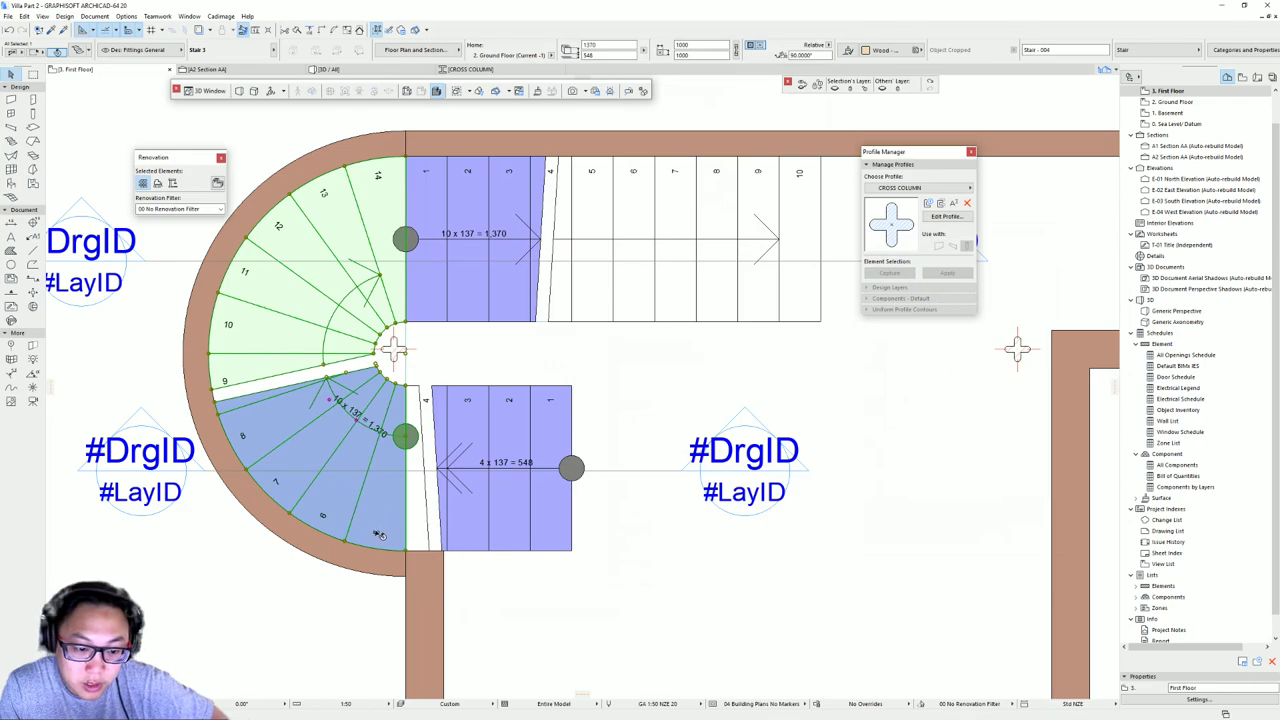
# - Mirror the lower four-riser flight about its walking line so its step numbers lie along the outer edge
pyautogui.click(522, 462)
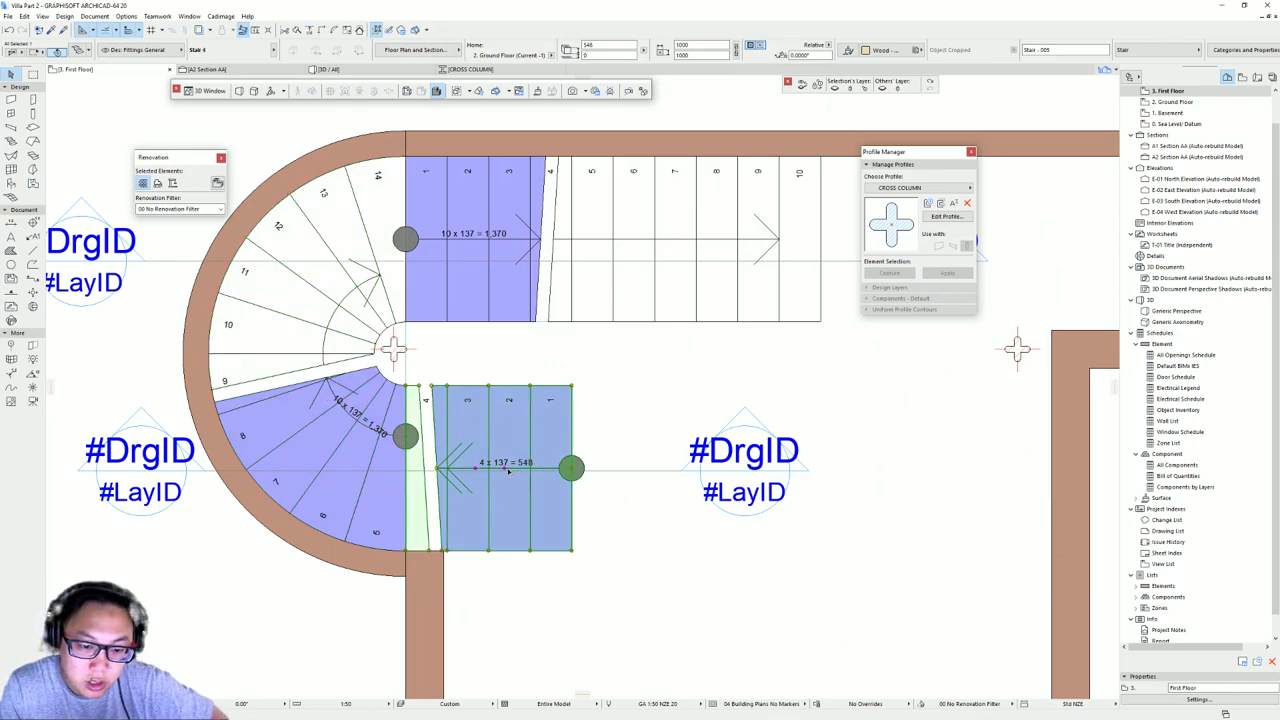
pyautogui.click(508, 470)
pyautogui.click(475, 469)
pyautogui.click(538, 468)
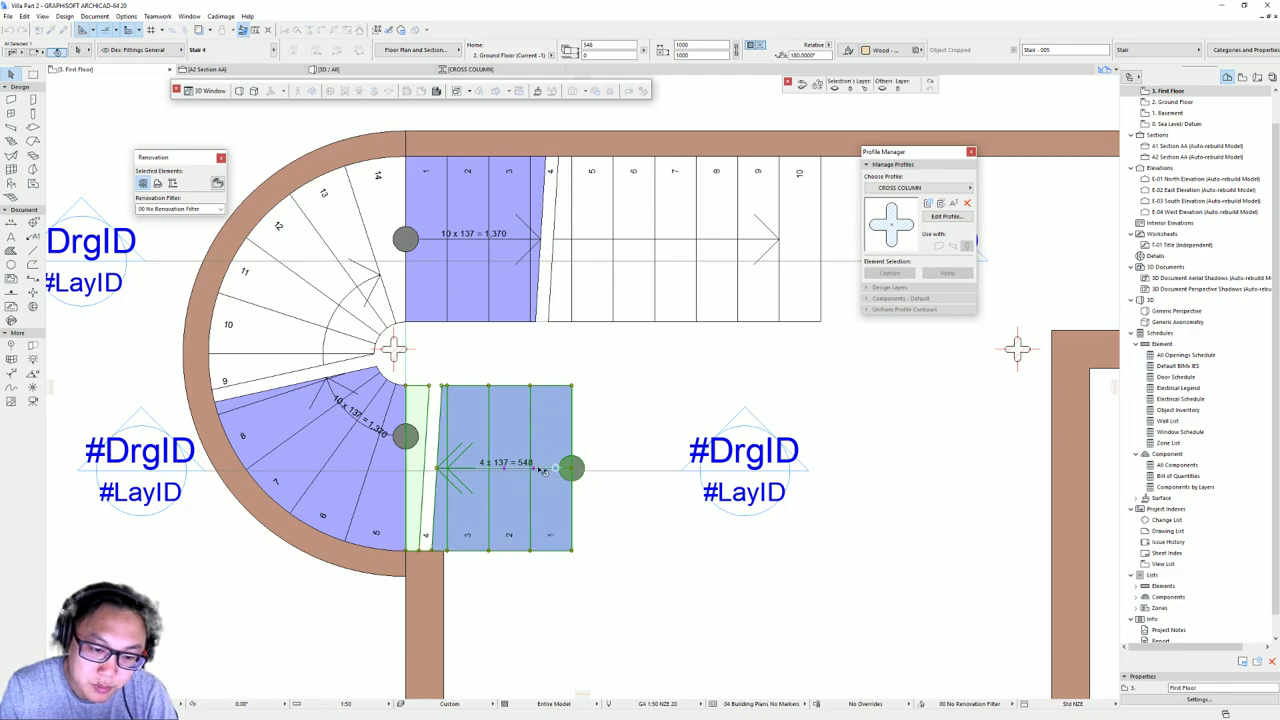
pyautogui.press('Escape')
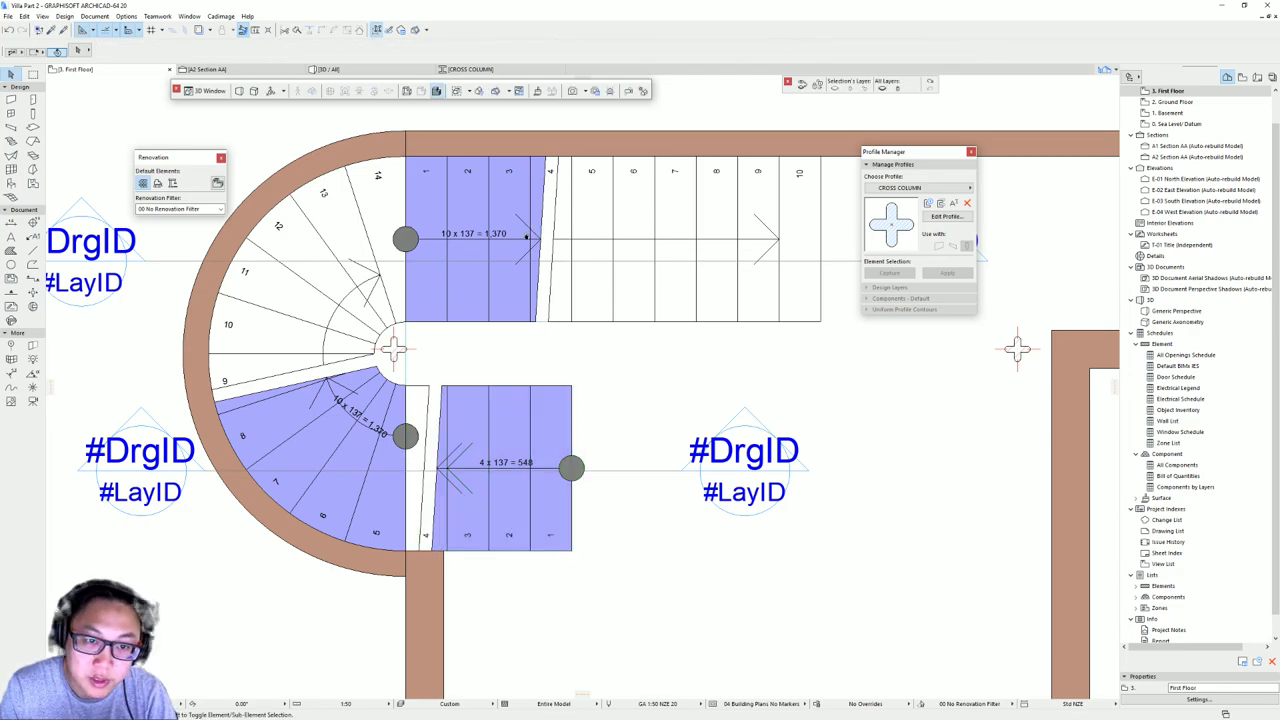
# - Edit the upper straight stair flight so its step numbering starts from 15
pyautogui.moveTo(530, 236); pyautogui.dragTo(494, 302, button='middle')
pyautogui.click(504, 284)
pyautogui.doubleClick(518, 290)
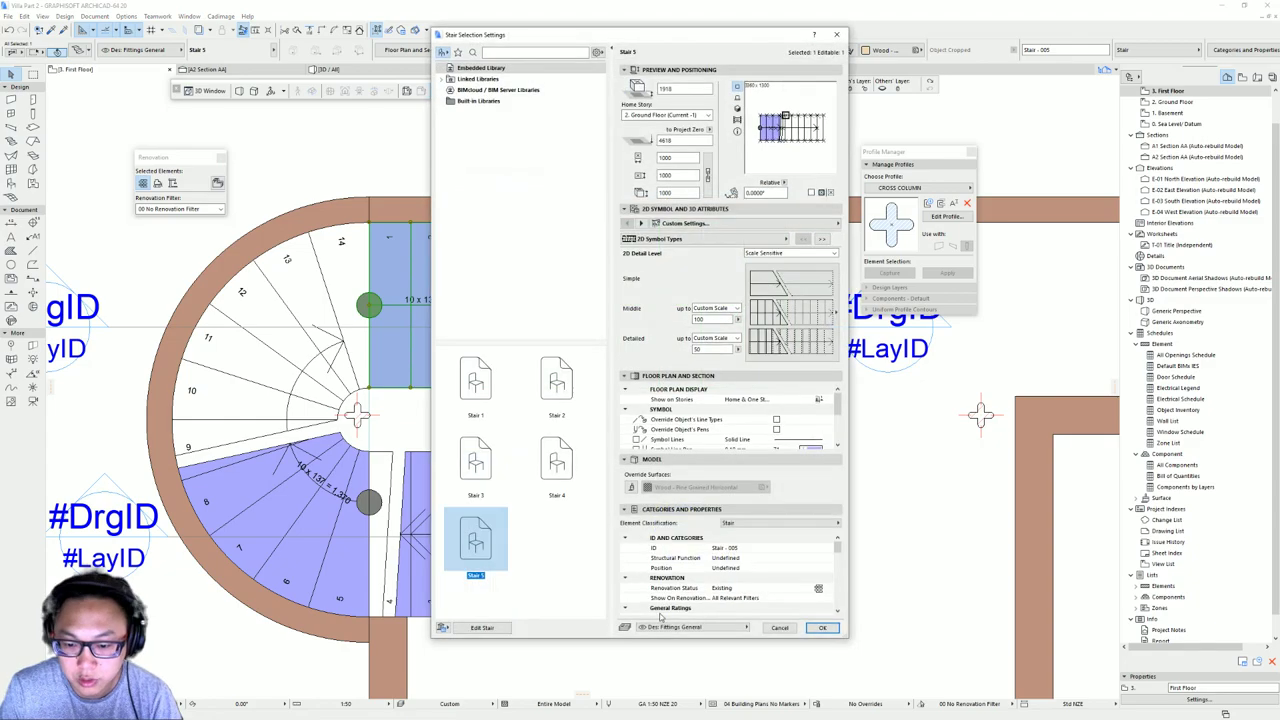
pyautogui.click(491, 629)
pyautogui.click(707, 355)
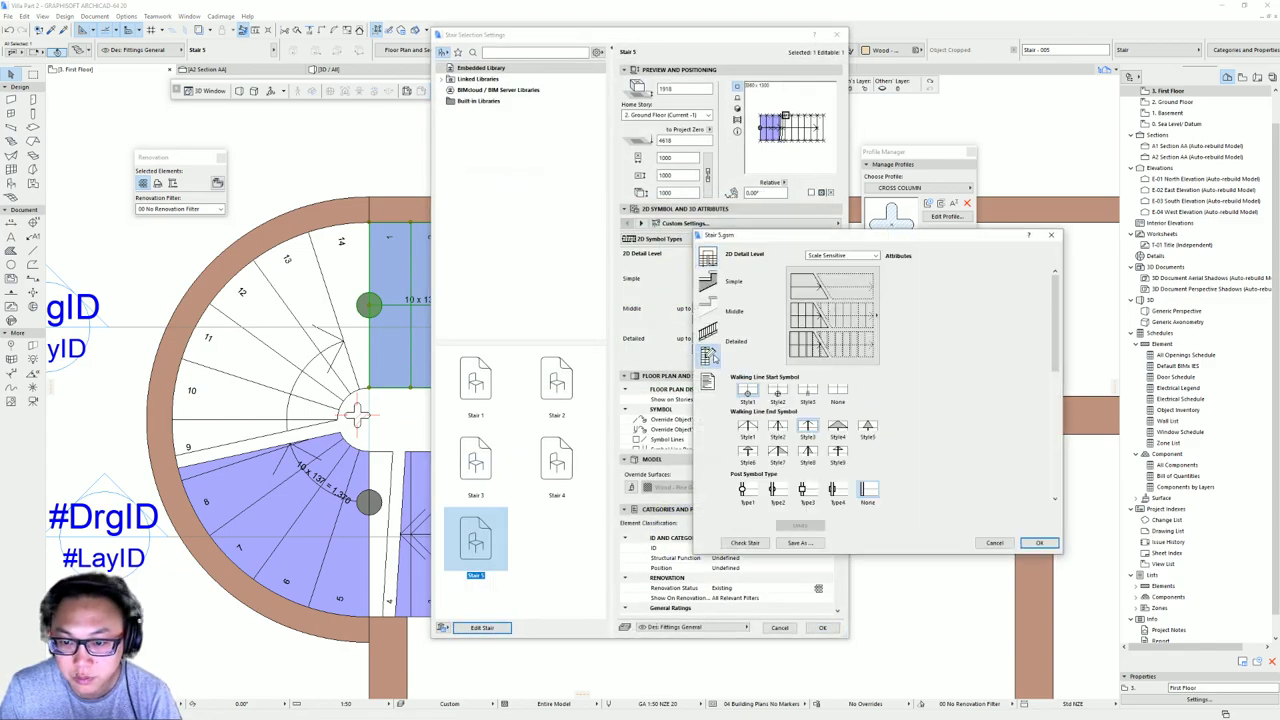
pyautogui.scroll(-2, 1024, 347)
pyautogui.click(1002, 397)
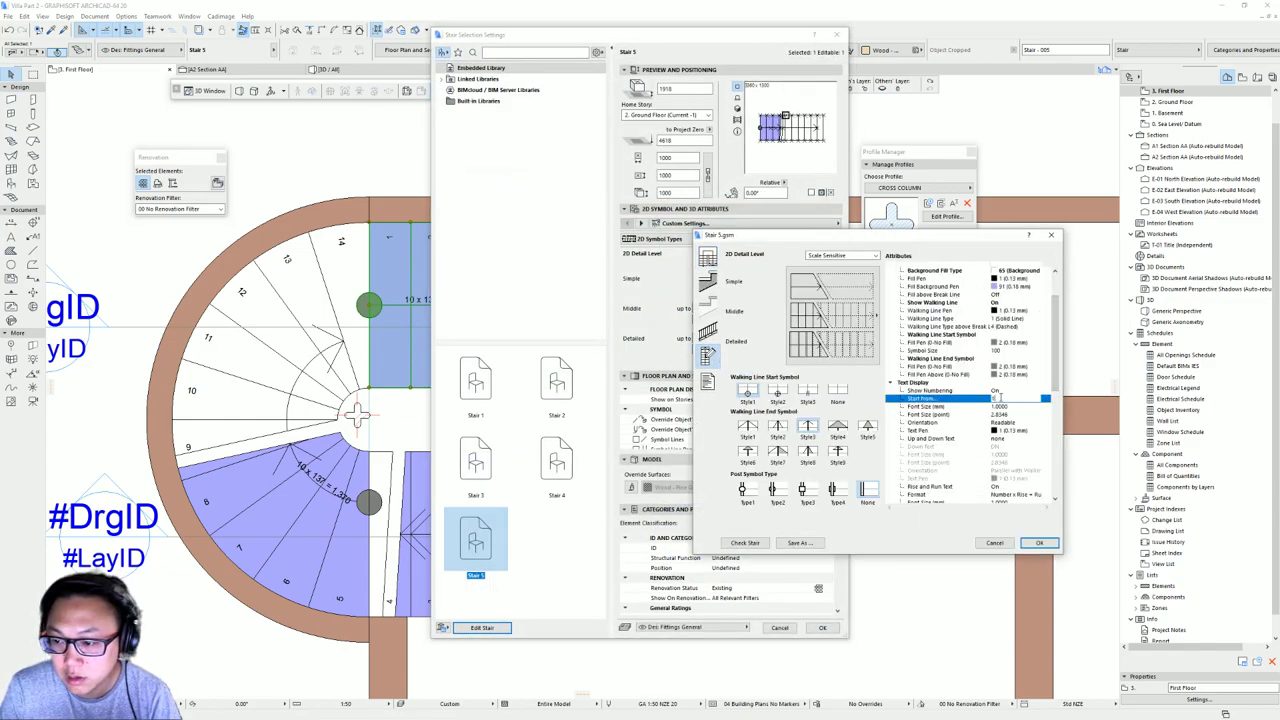
pyautogui.click(1039, 543)
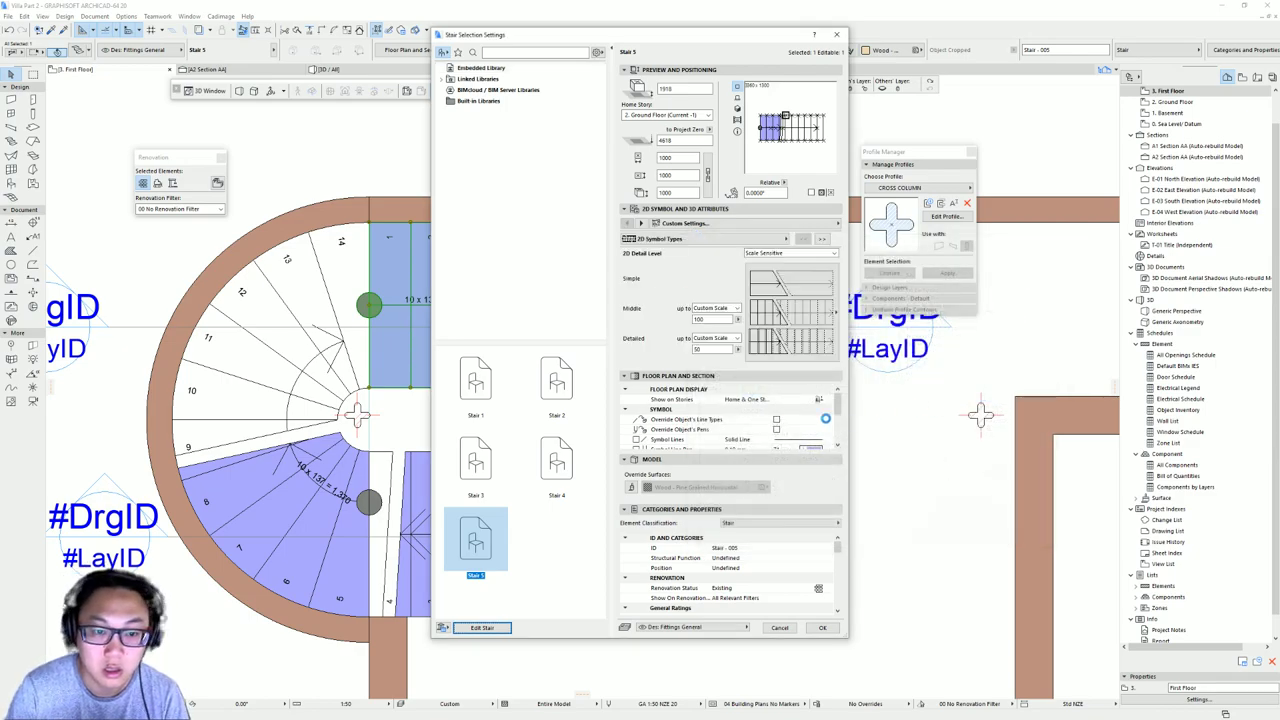
pyautogui.click(822, 627)
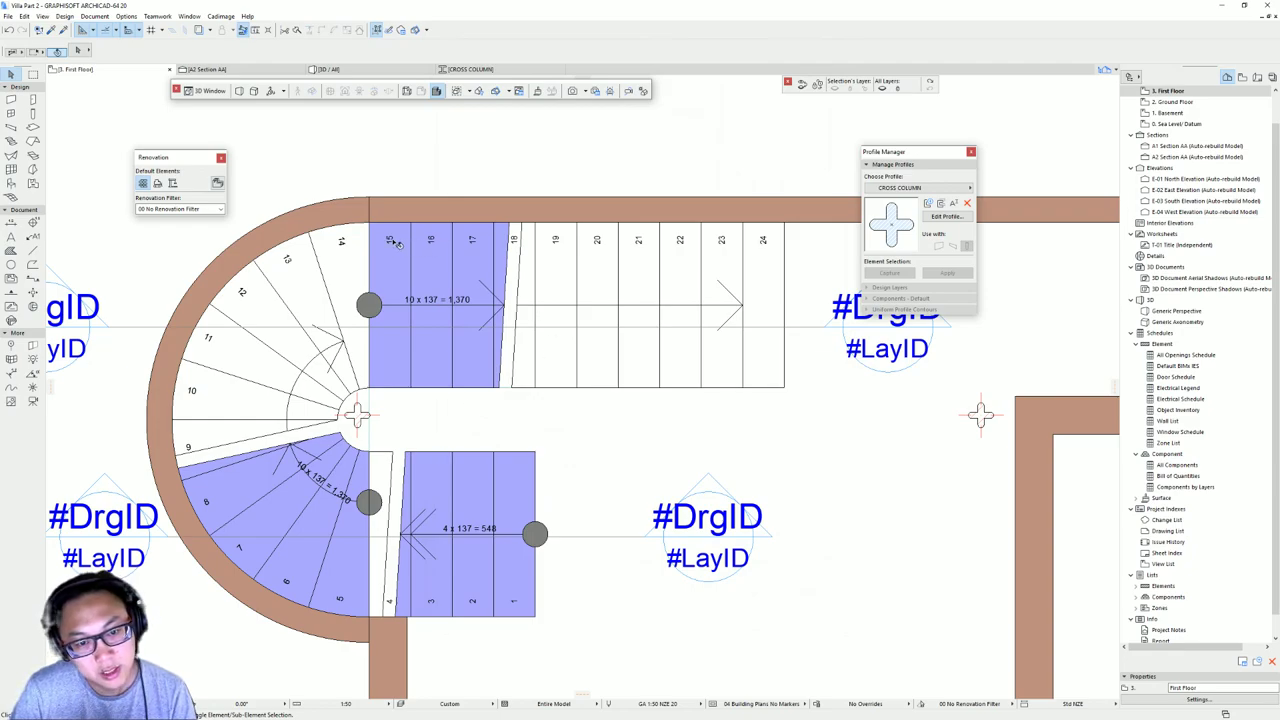
# - Set the step numbering orientation of the upper straight flight to Align with Symbol
pyautogui.click(688, 298)
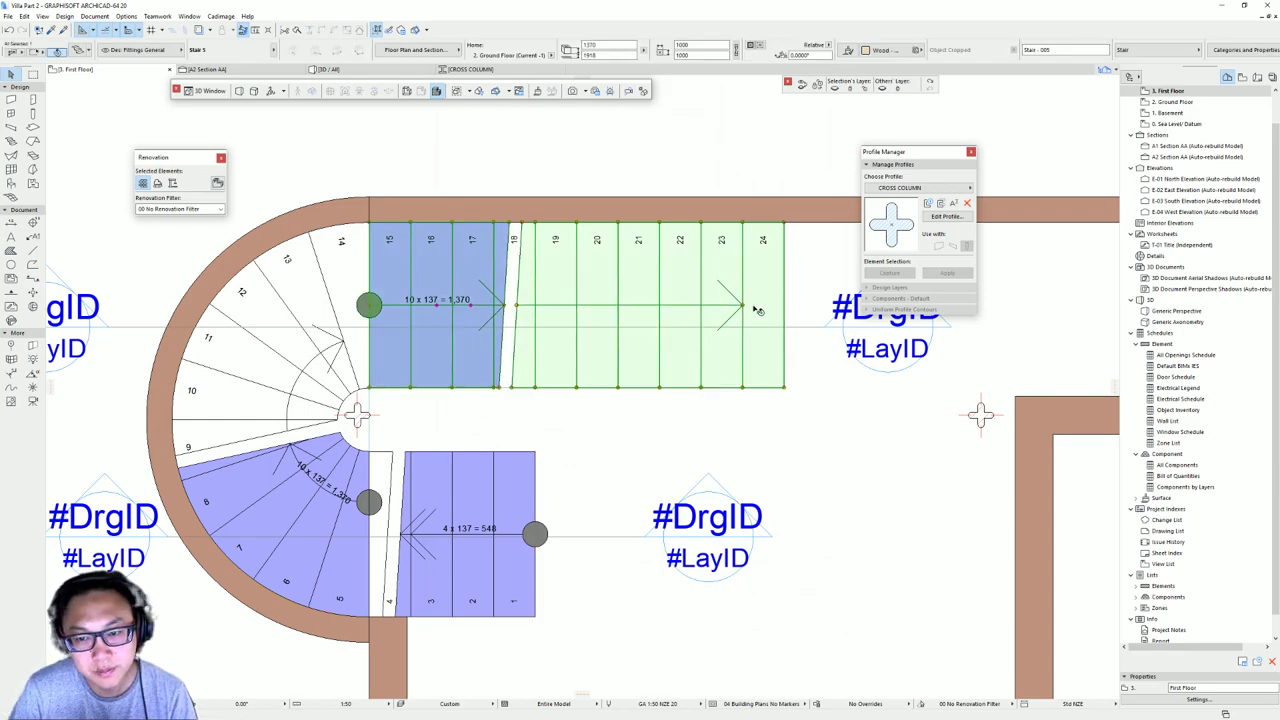
pyautogui.hotkey('ctrl', 't')
pyautogui.click(490, 627)
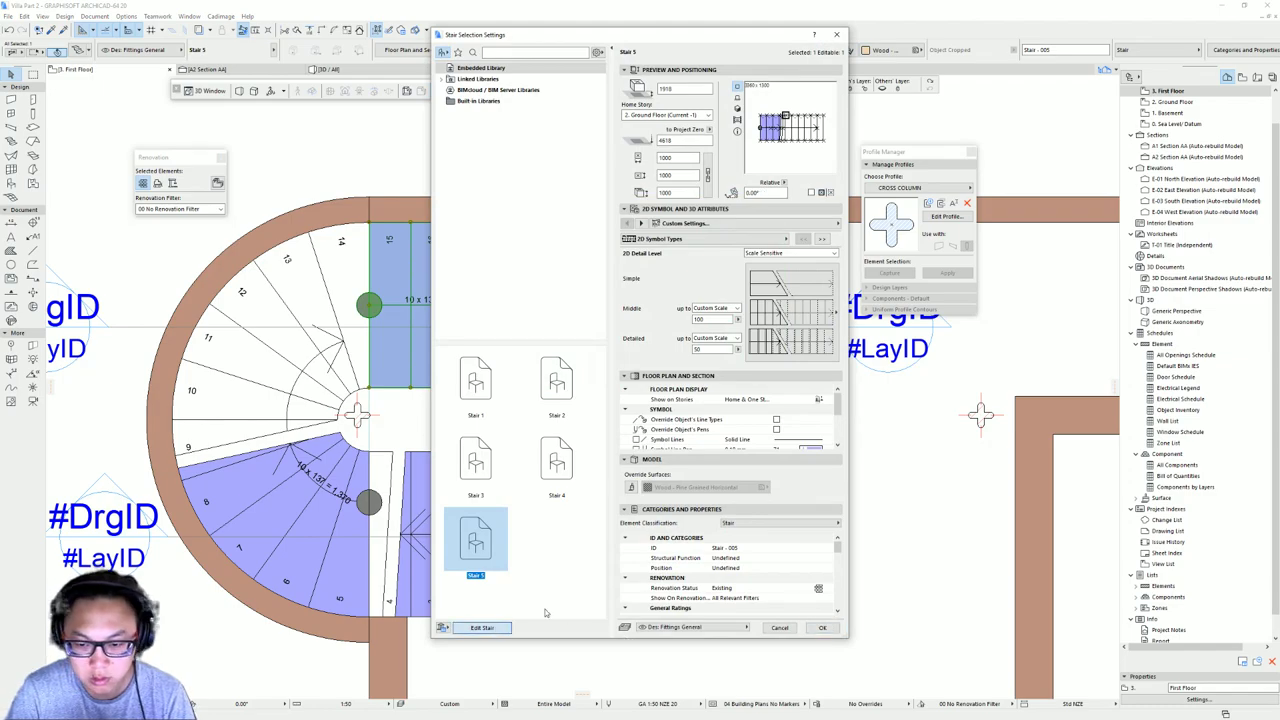
pyautogui.click(706, 357)
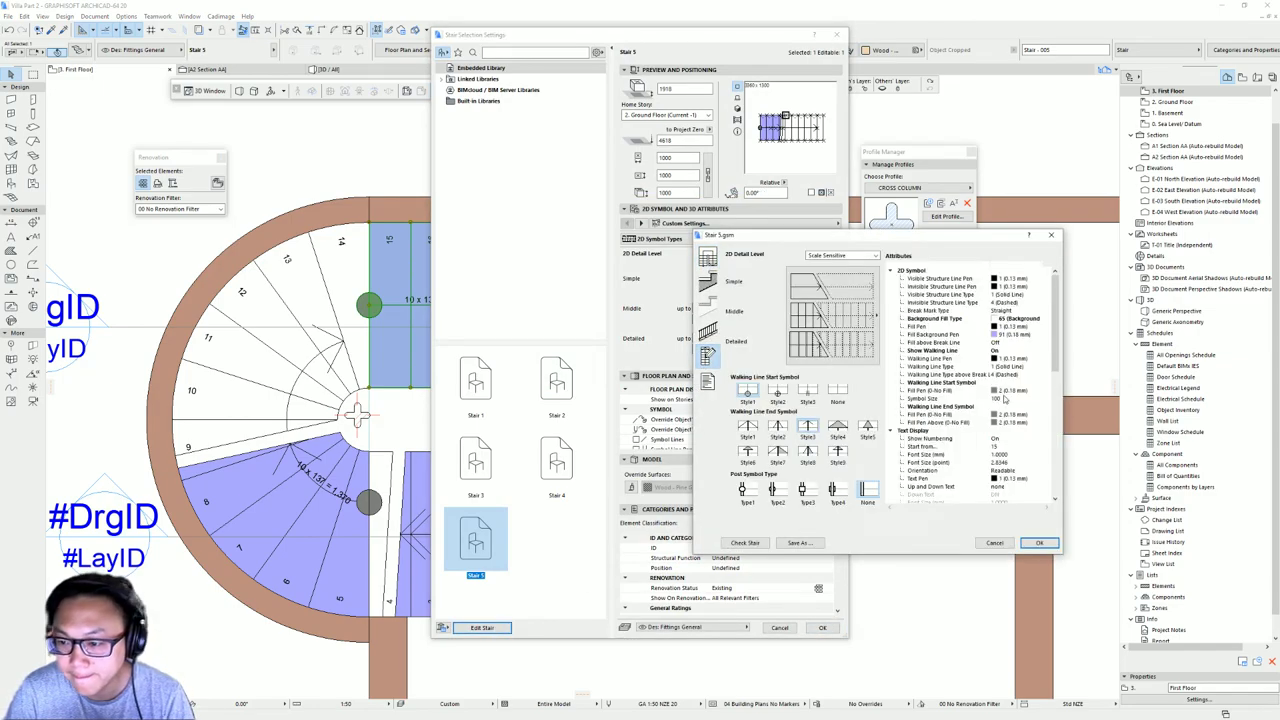
pyautogui.scroll(-3, 1017, 447)
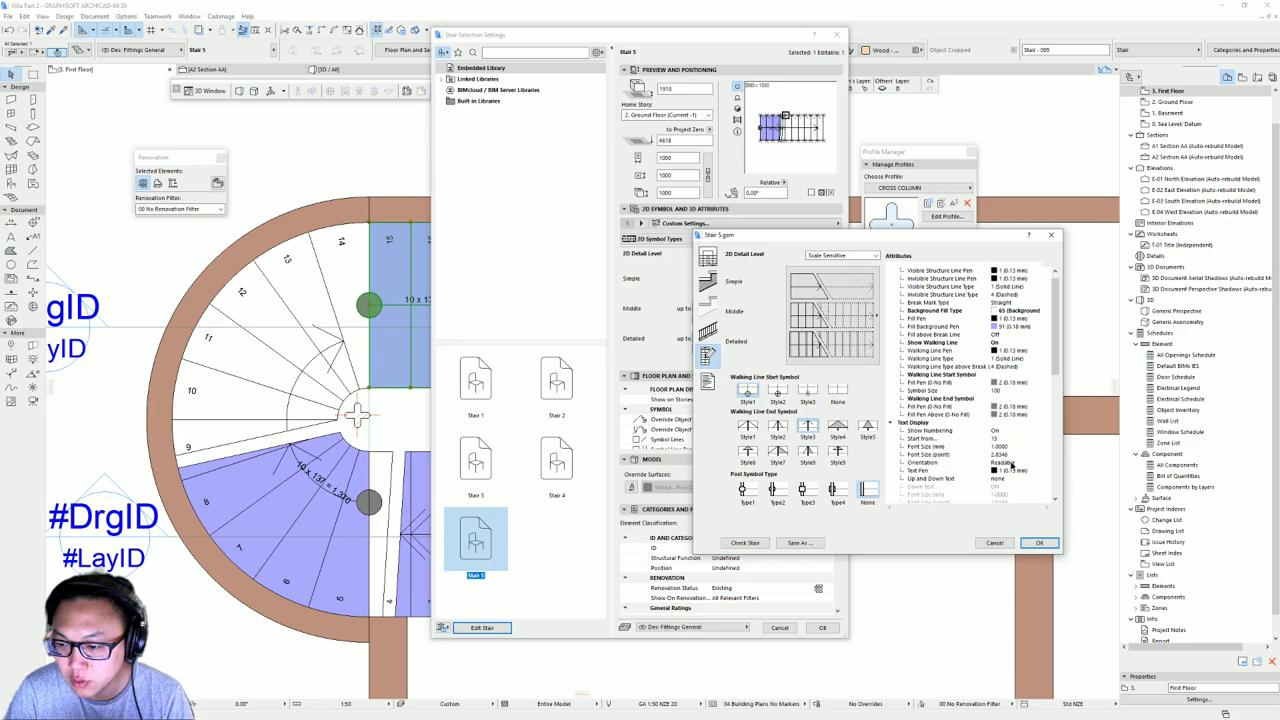
pyautogui.click(1000, 462)
pyautogui.click(1046, 463)
pyautogui.click(1067, 471)
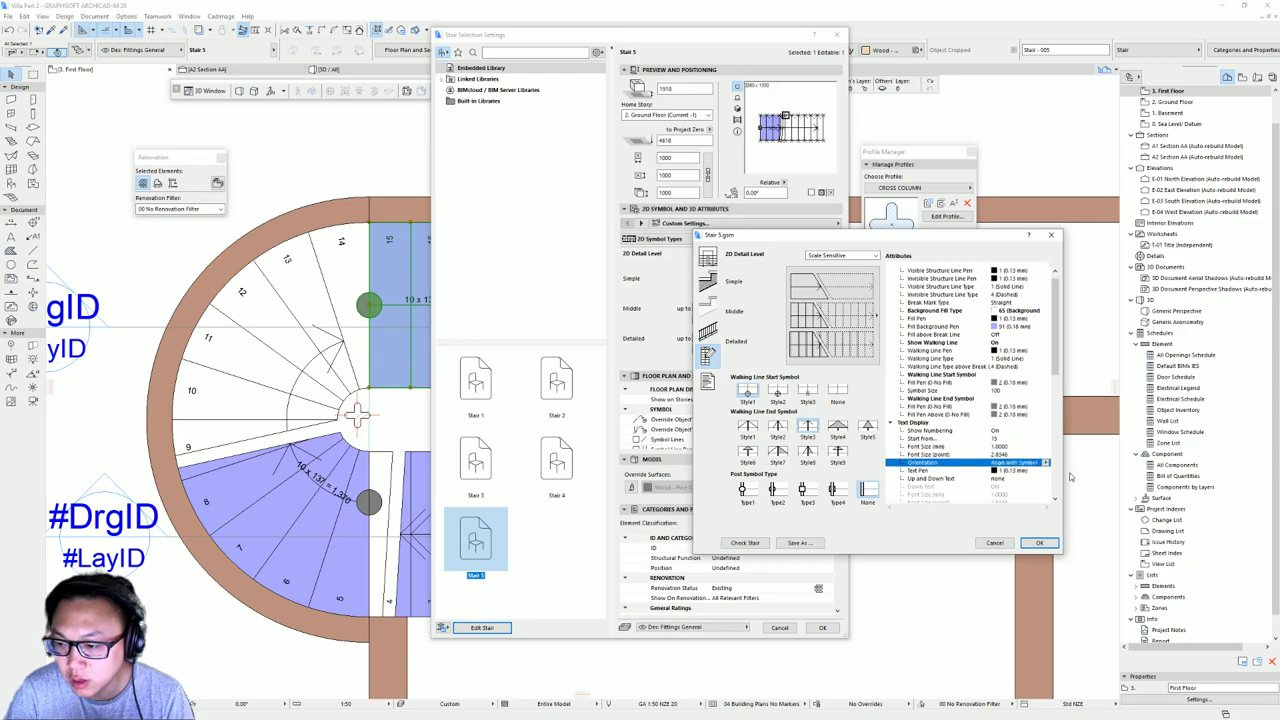
pyautogui.press('Return')
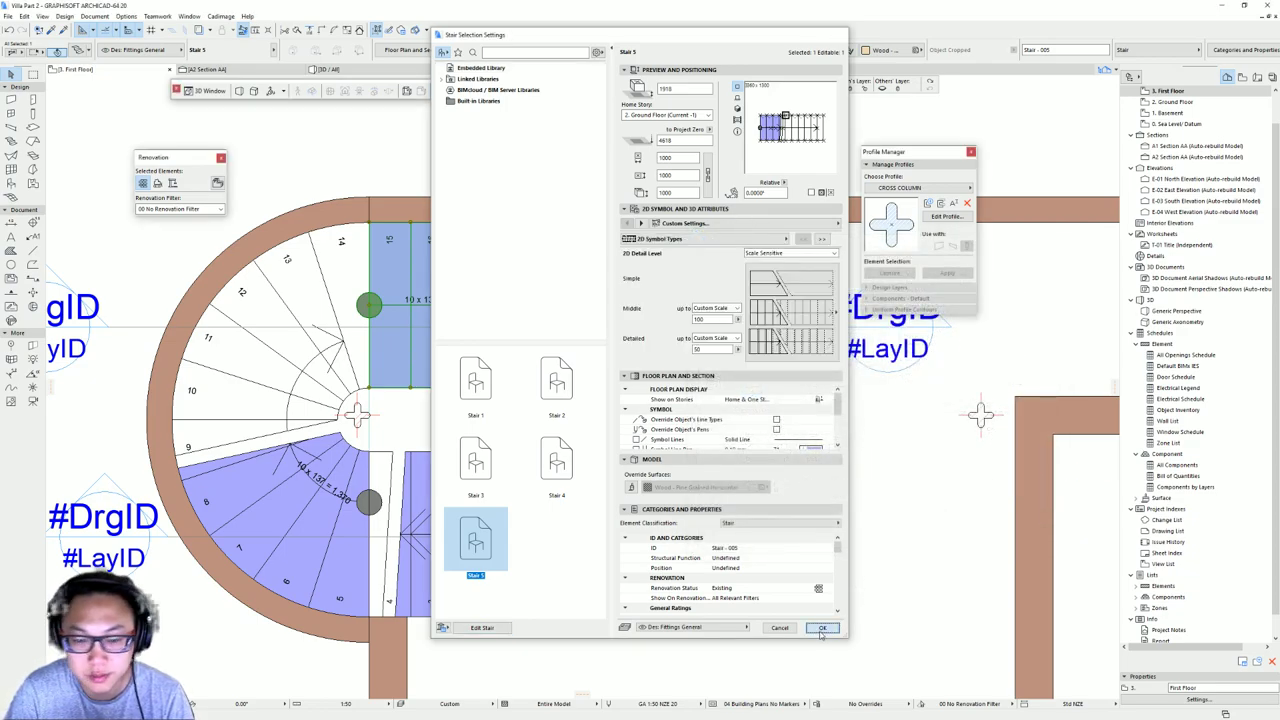
pyautogui.click(823, 628)
pyautogui.click(604, 431)
pyautogui.moveTo(494, 467); pyautogui.dragTo(552, 442, button='middle')
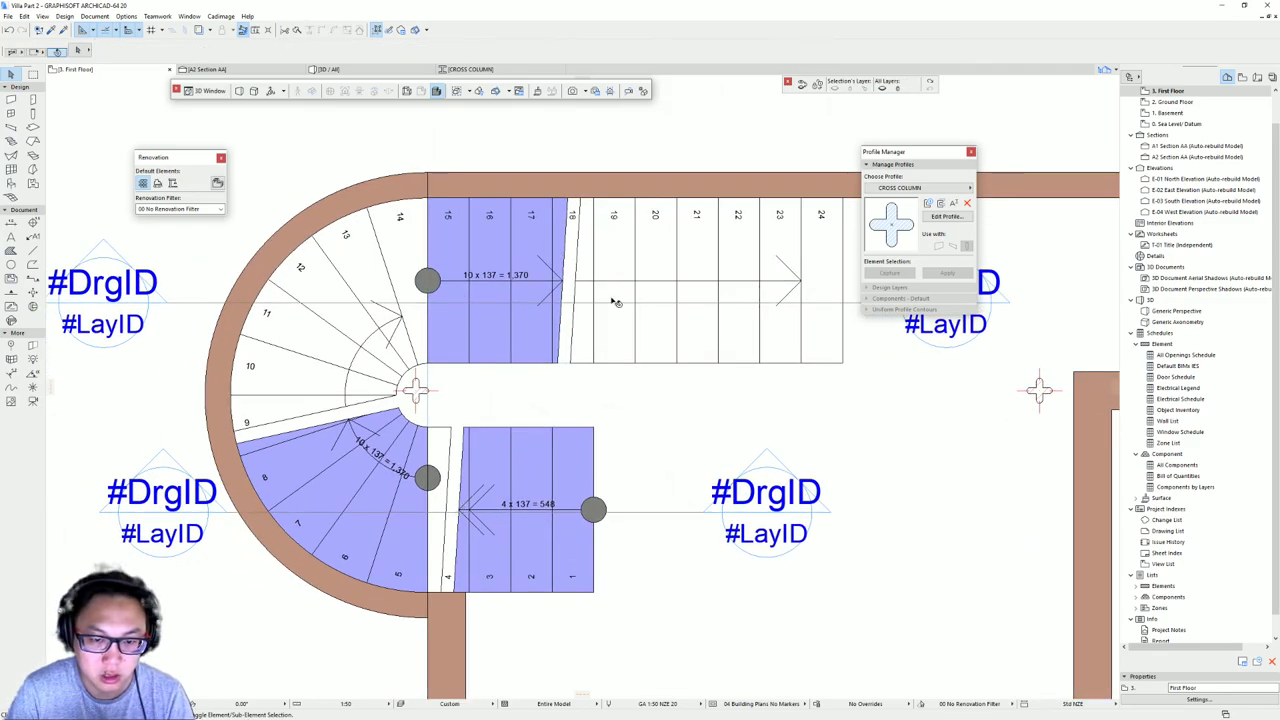
# - Give the lower four-riser flight the Type 2 2D symbol without a break line and a white fill background pen
pyautogui.click(500, 481)
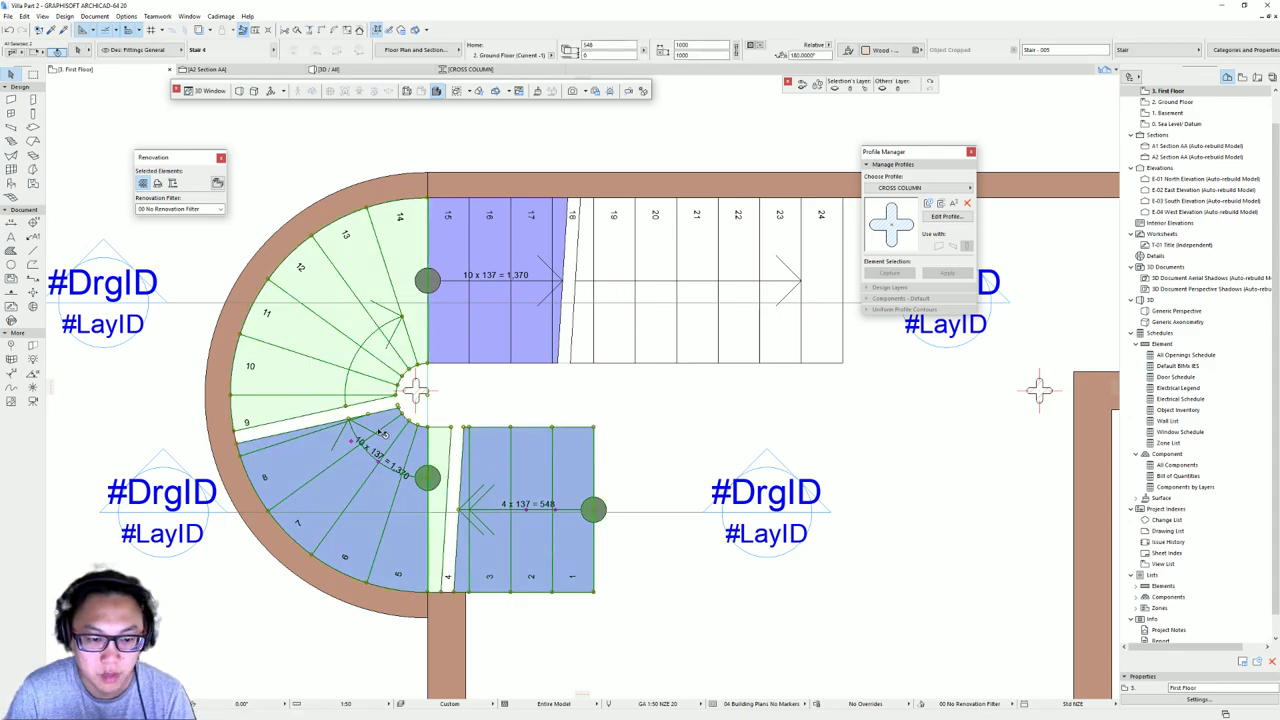
pyautogui.click(552, 428)
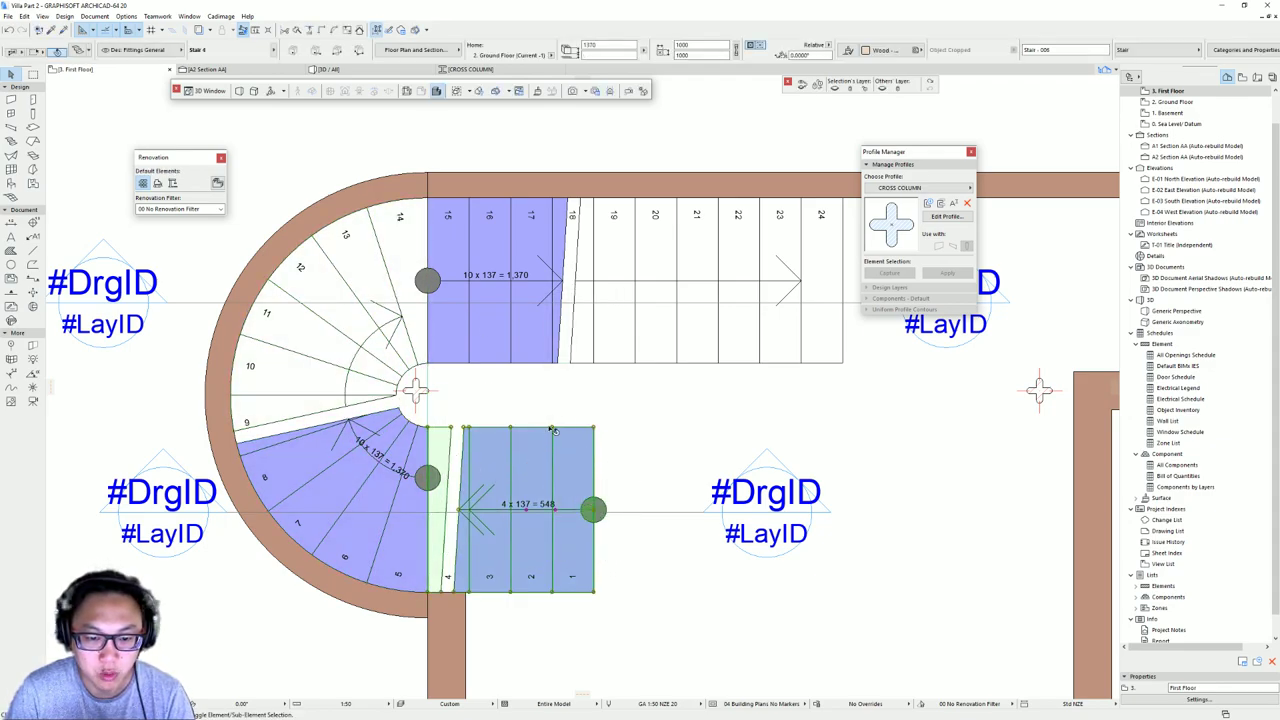
pyautogui.hotkey('ctrl', 't')
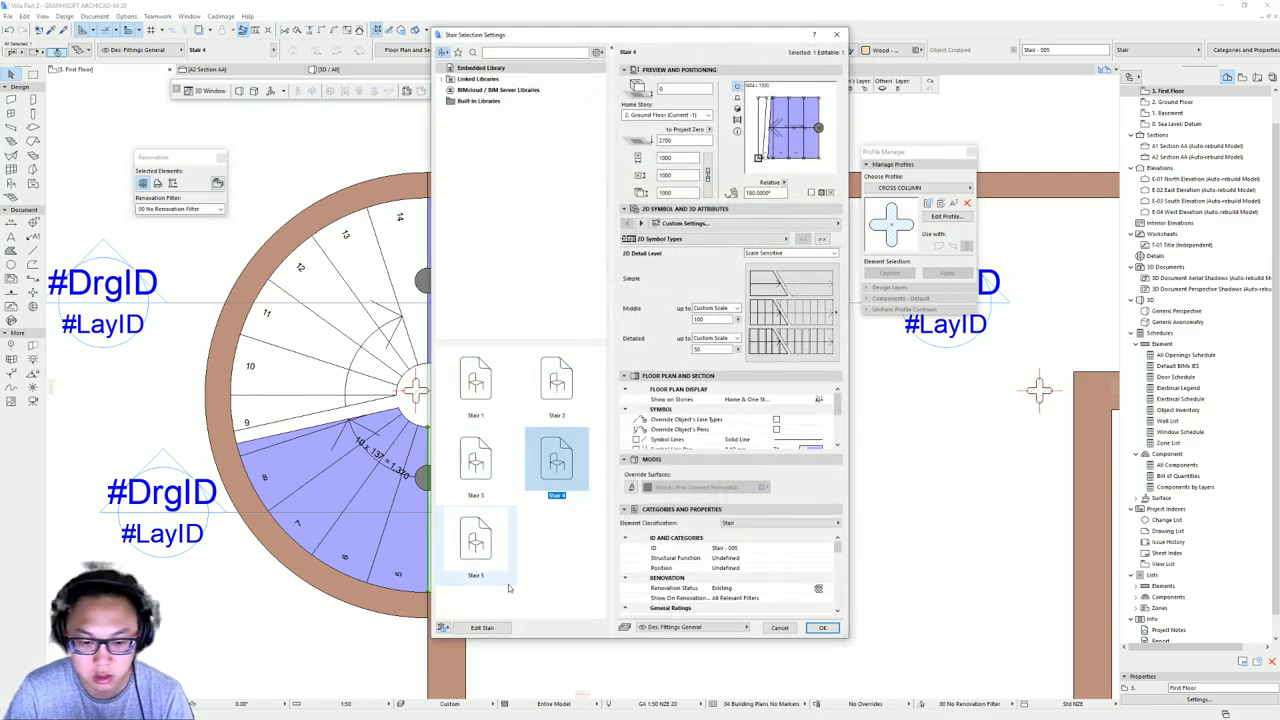
pyautogui.click(790, 312)
pyautogui.click(910, 122)
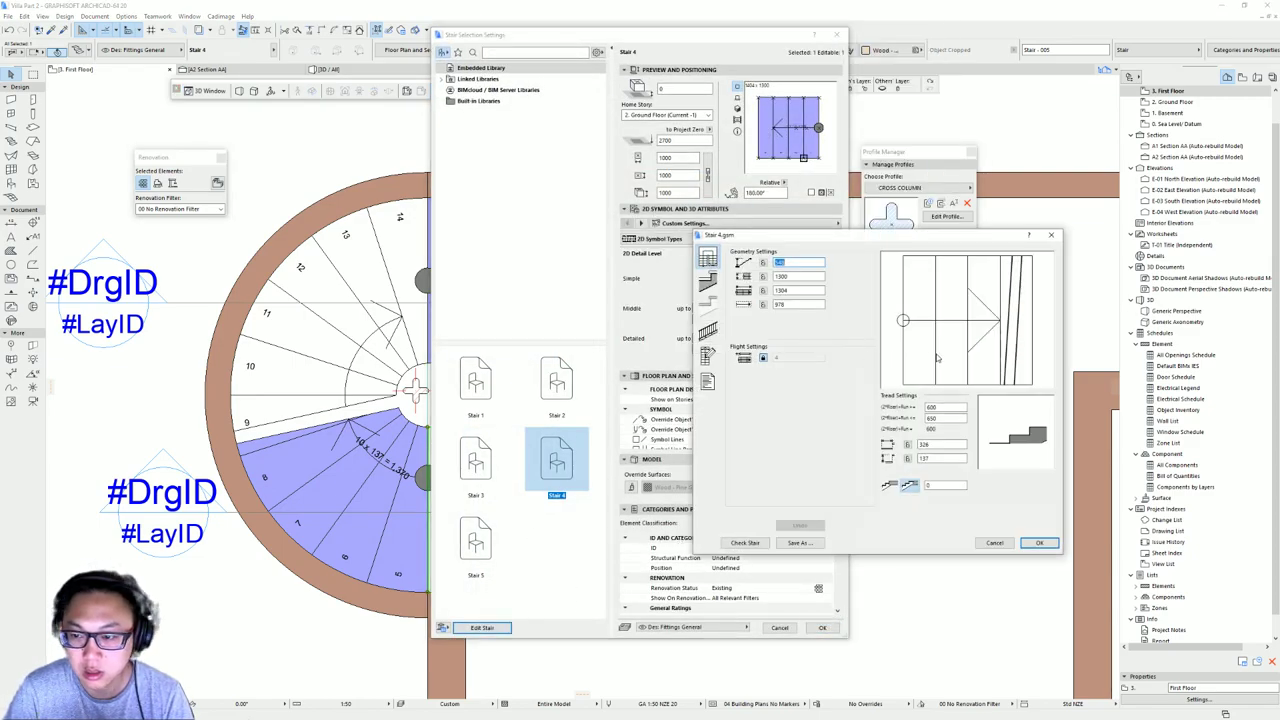
pyautogui.click(708, 356)
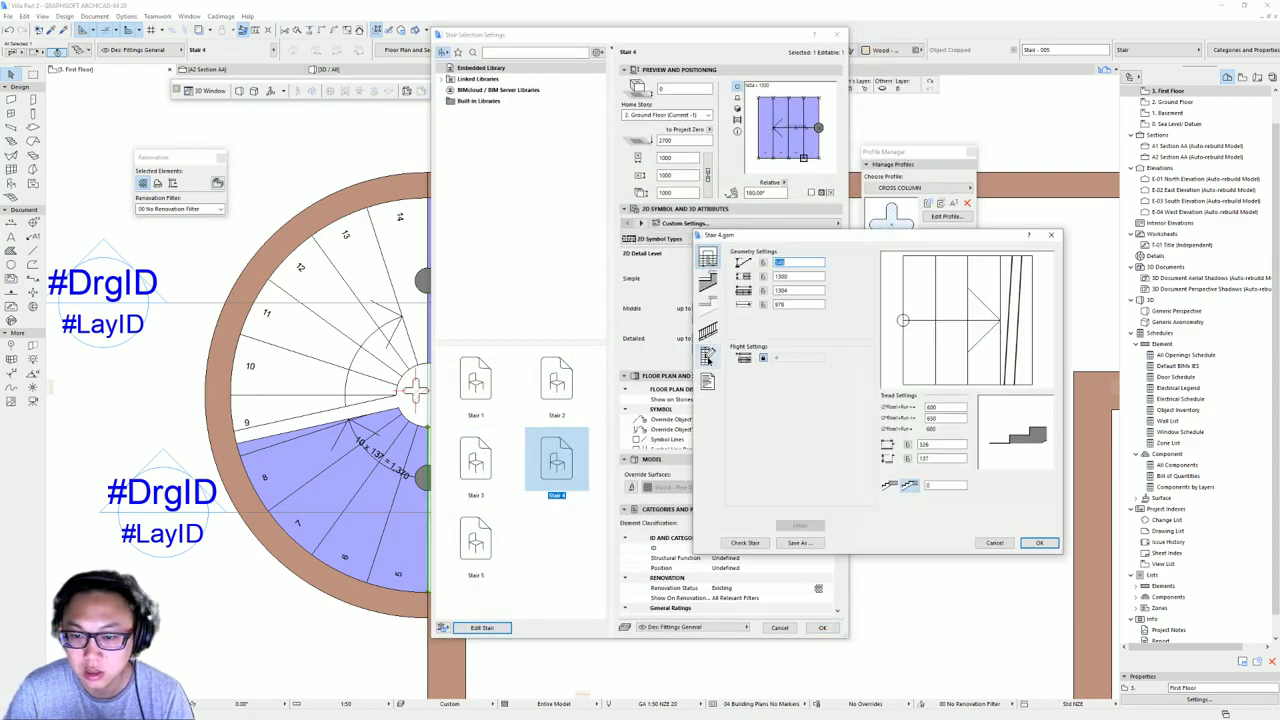
pyautogui.click(1035, 340)
pyautogui.click(1043, 337)
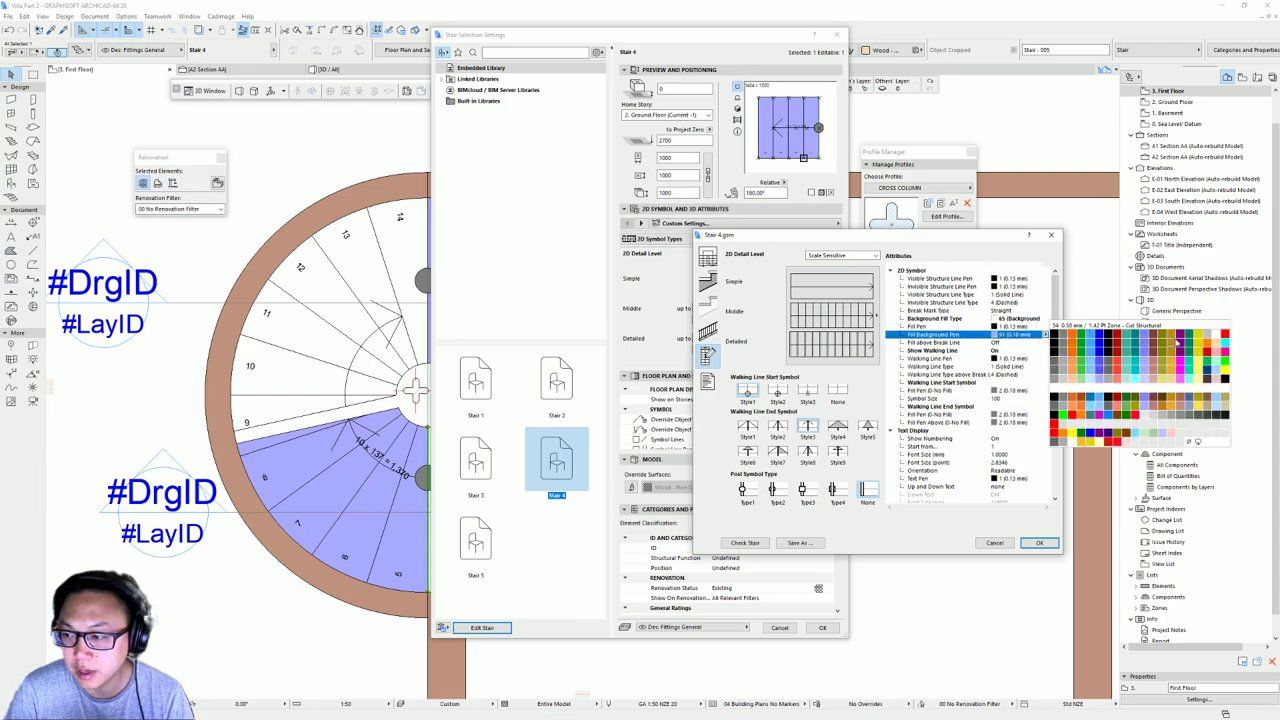
pyautogui.click(1196, 344)
pyautogui.click(1039, 542)
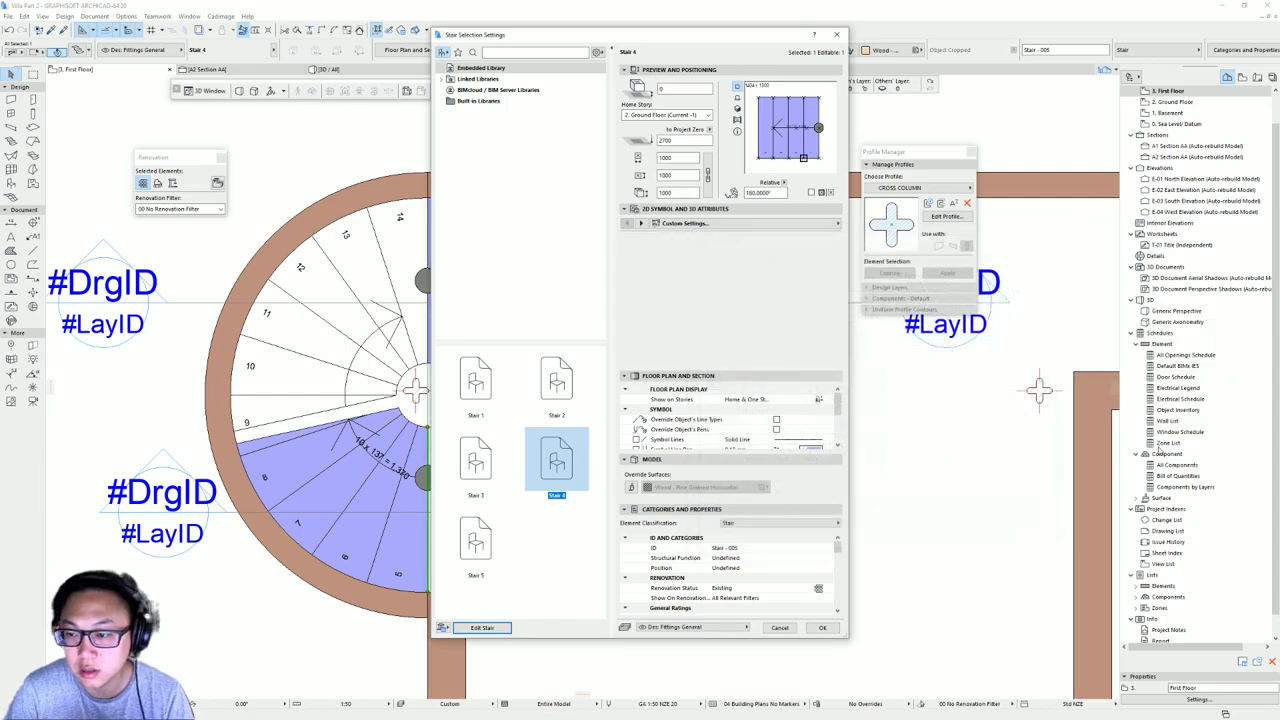
pyautogui.click(822, 627)
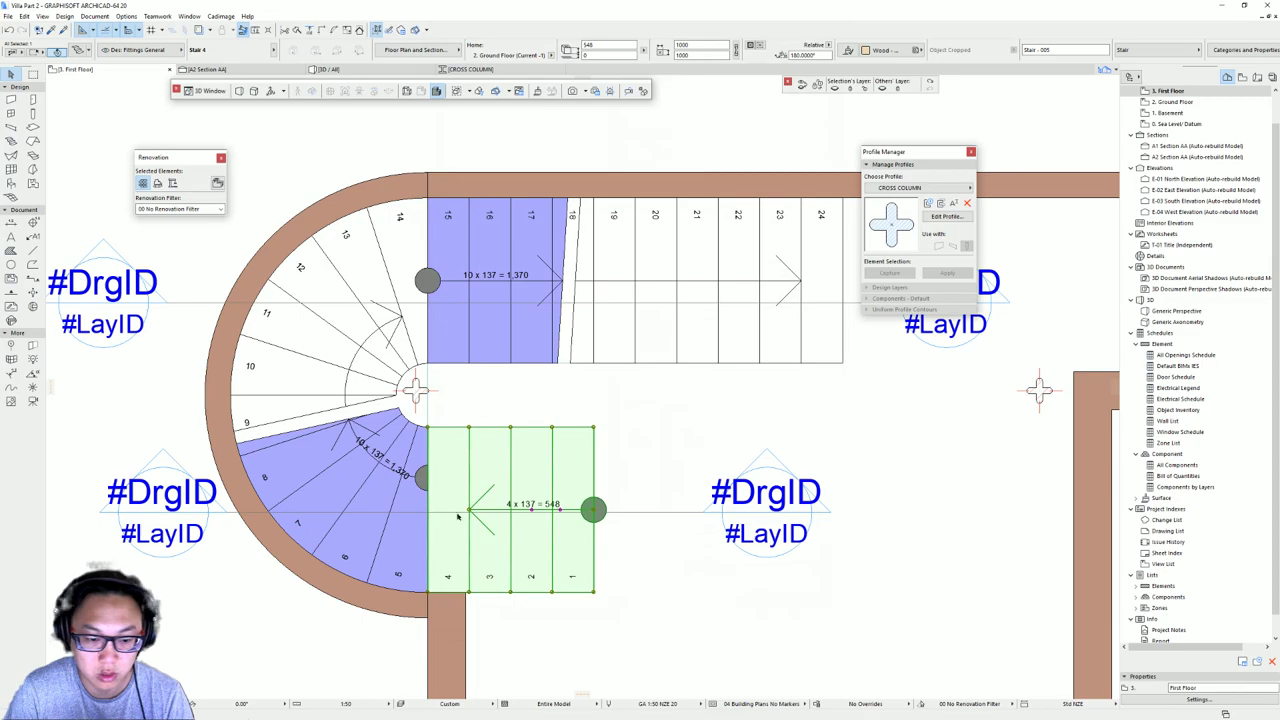
# - Set the curved flight's fill background pen to 19 and its 2D symbol to Type 2 without a break line
pyautogui.click(397, 484)
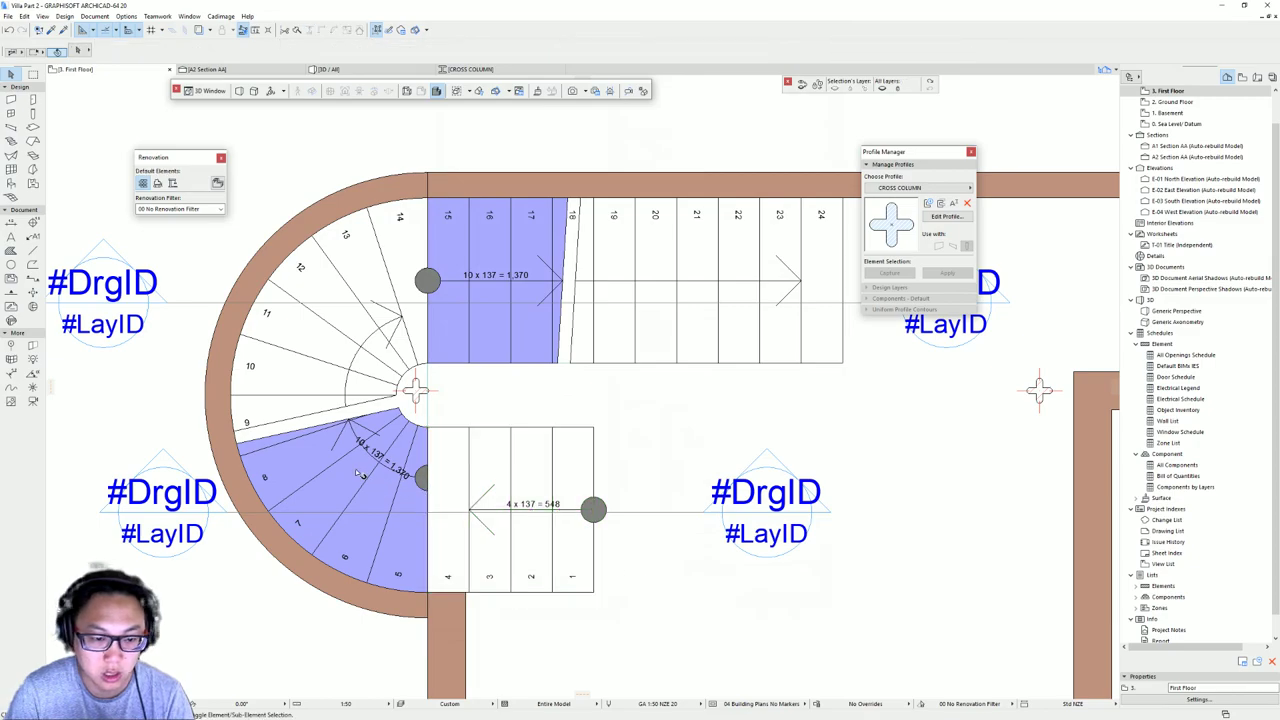
pyautogui.hotkey('ctrl', 't')
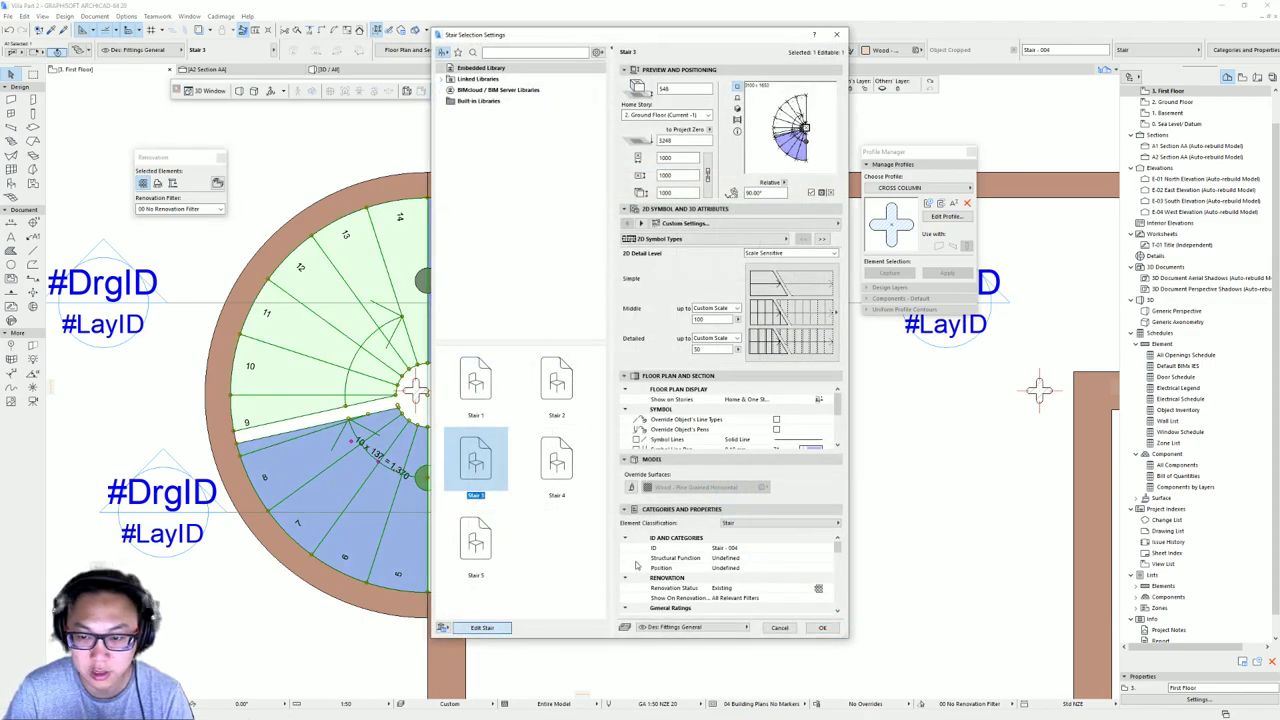
pyautogui.click(505, 628)
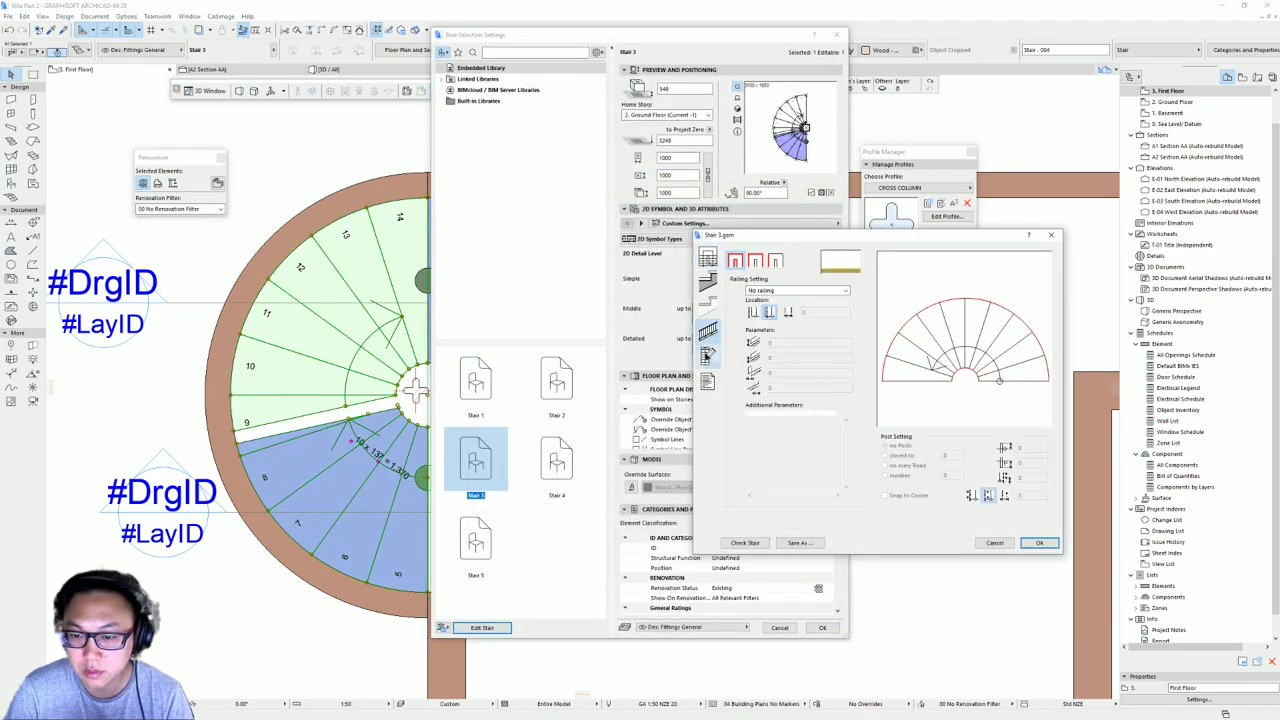
pyautogui.click(707, 355)
pyautogui.click(1041, 336)
pyautogui.click(1046, 335)
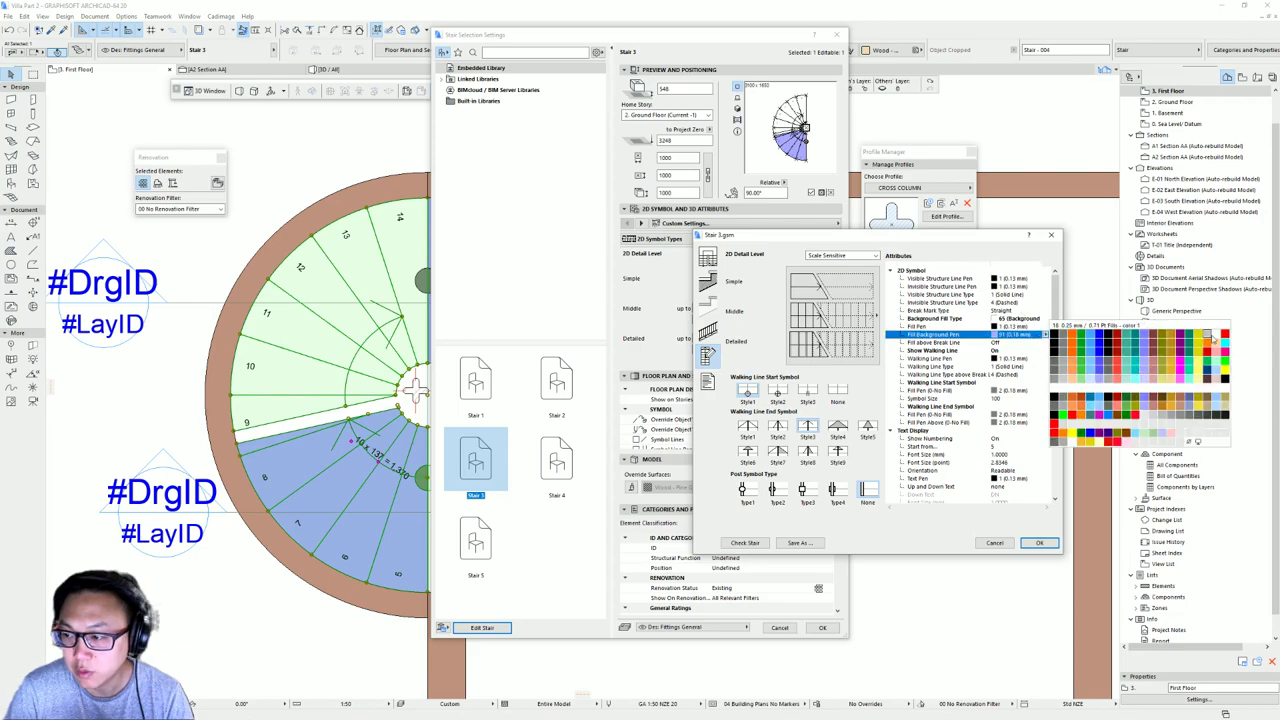
pyautogui.click(1212, 337)
pyautogui.click(872, 318)
pyautogui.click(925, 150)
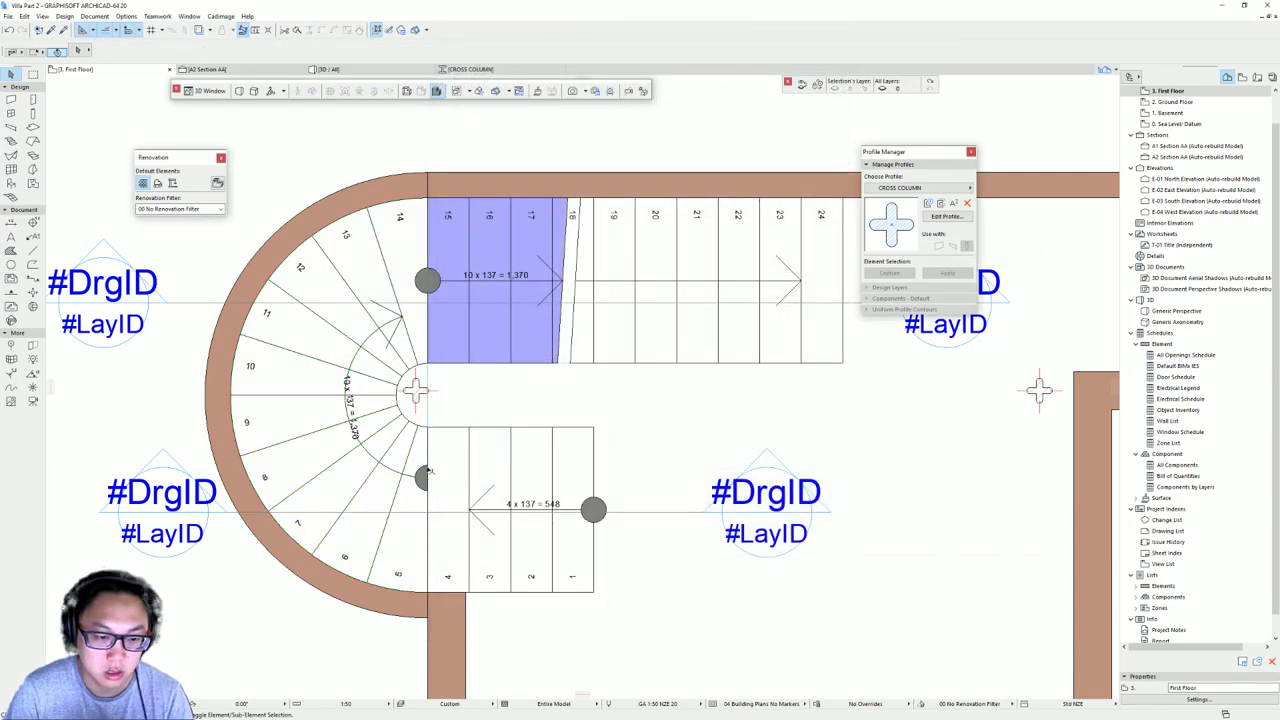
# - Set the curved flight's walking line start symbol to None
pyautogui.click(428, 471)
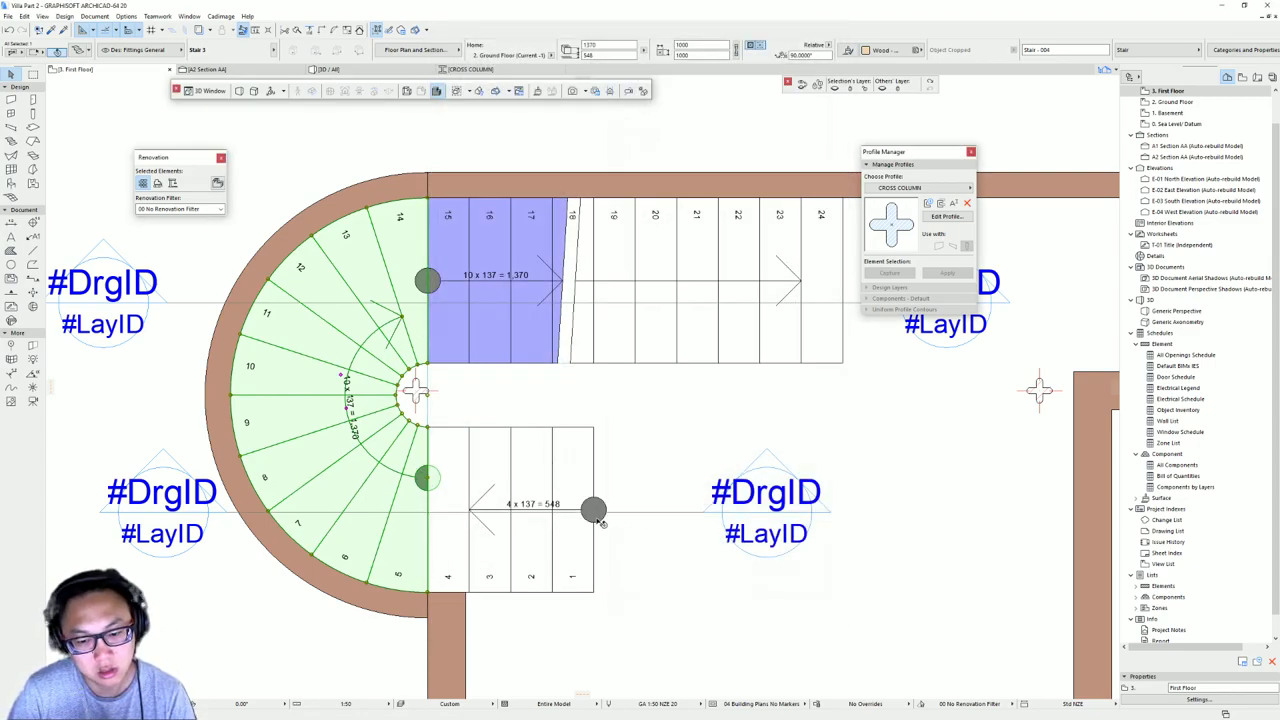
pyautogui.hotkey('ctrl', 't')
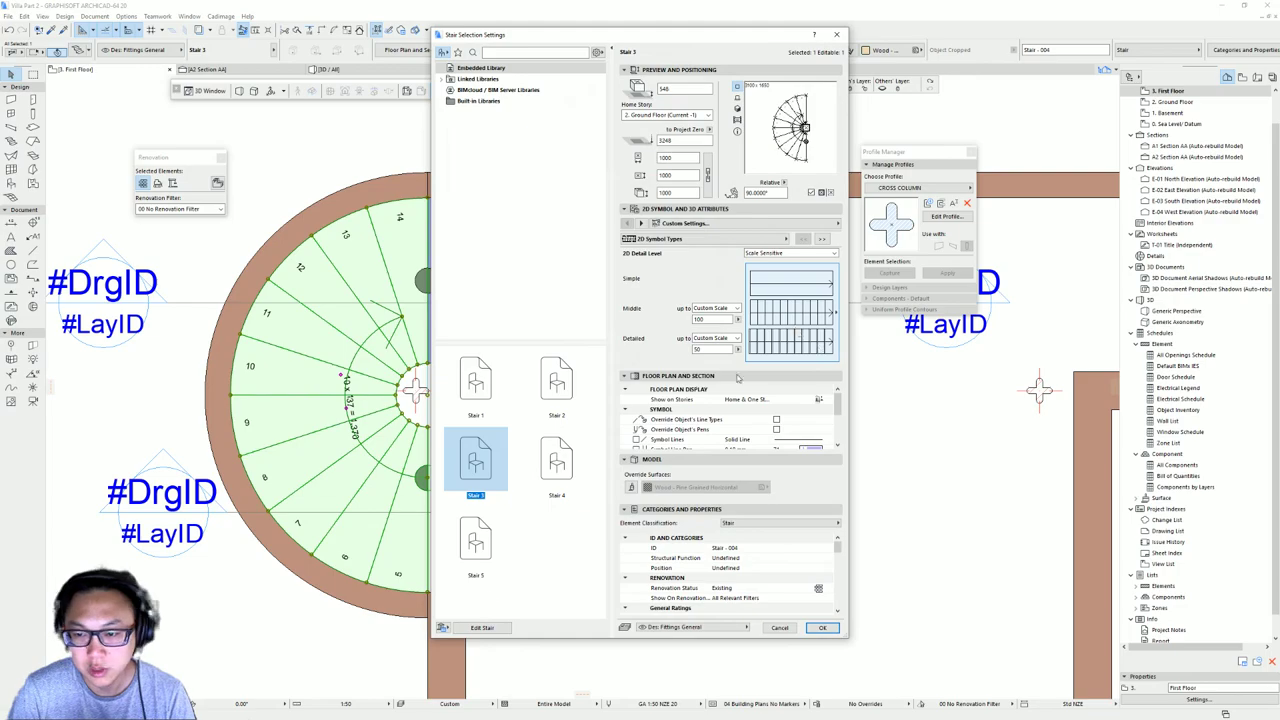
pyautogui.click(484, 627)
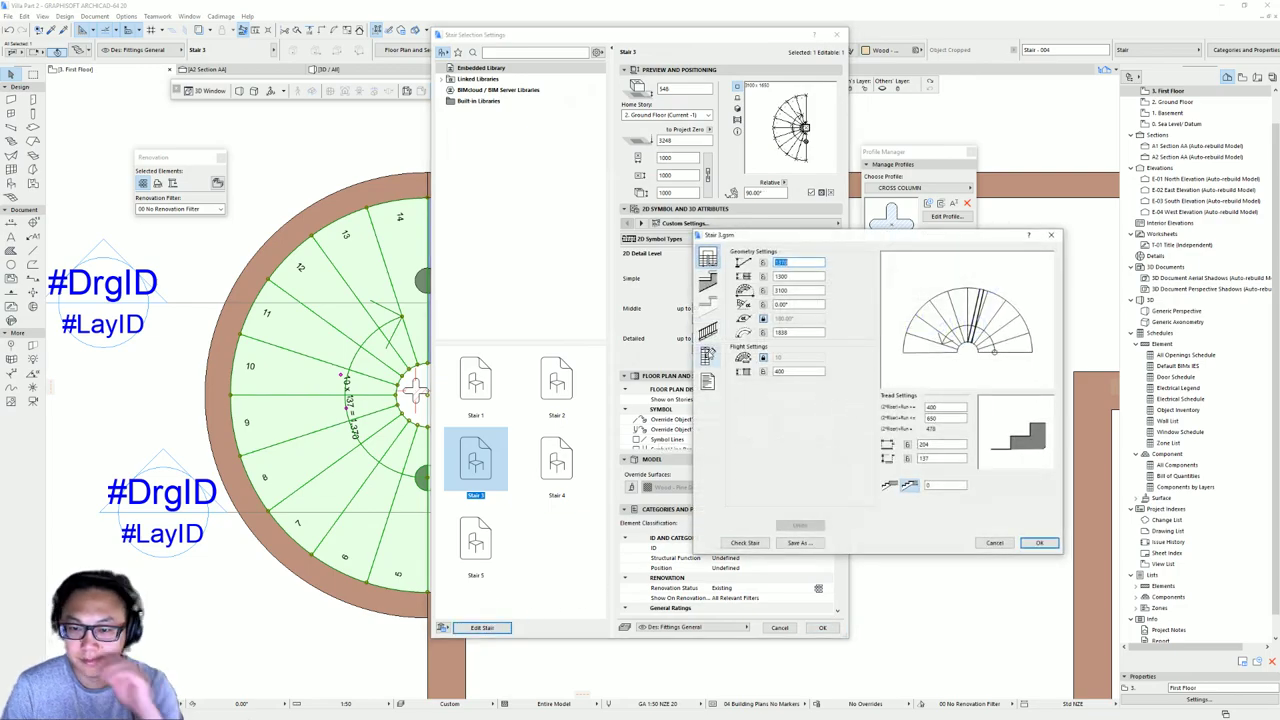
pyautogui.click(707, 355)
pyautogui.click(838, 394)
pyautogui.click(1039, 543)
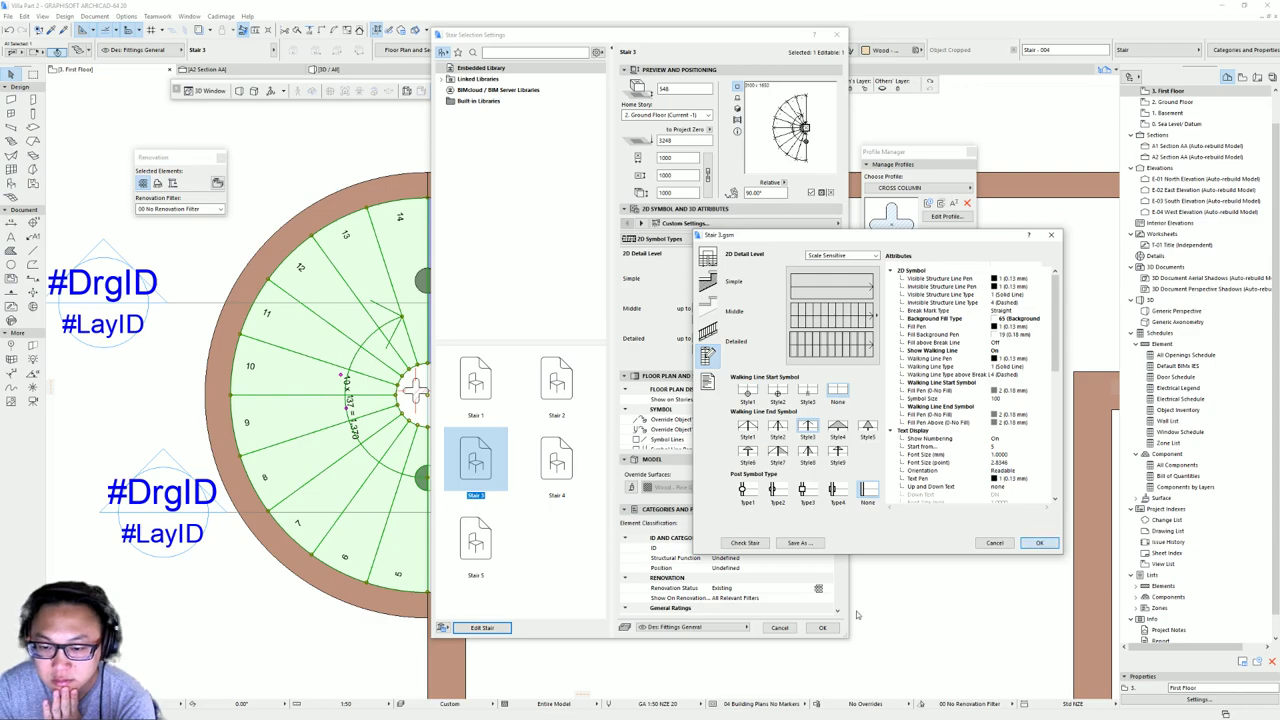
pyautogui.click(822, 627)
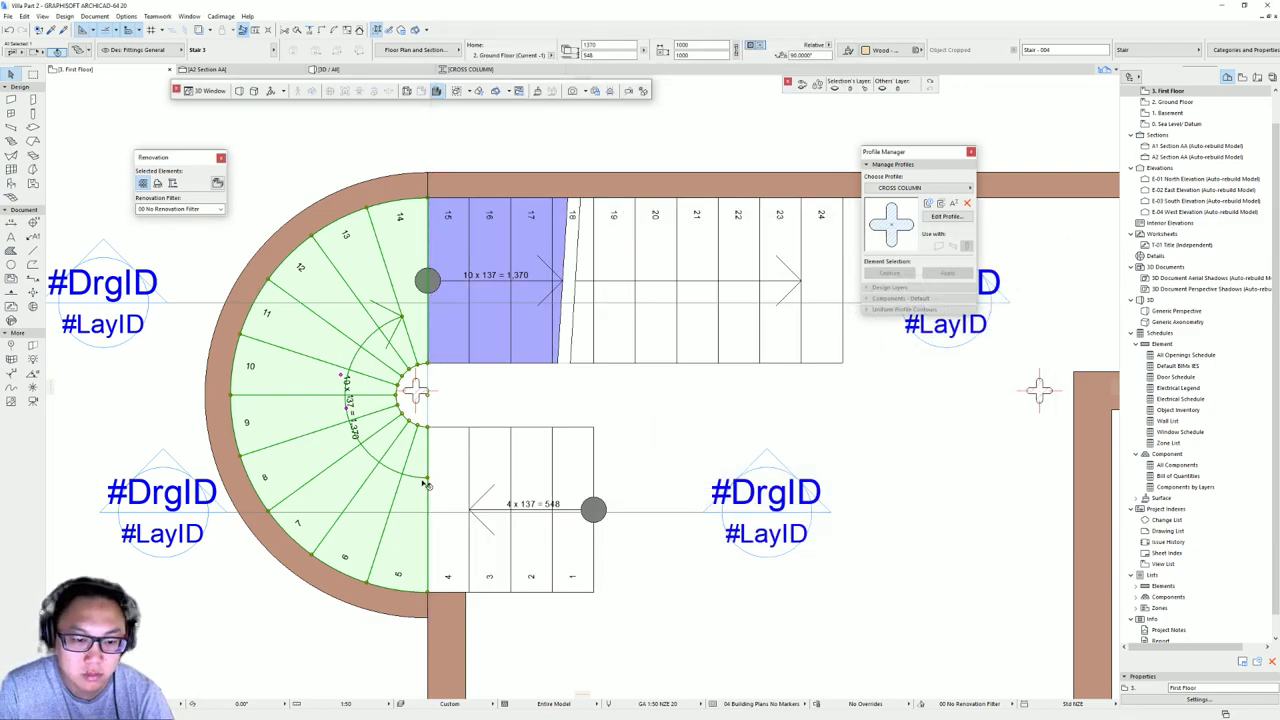
# - Examine the curved flight's 2D symbol types and its walking line, text, rail and story display attributes
pyautogui.doubleClick(566, 438)
pyautogui.click(800, 318)
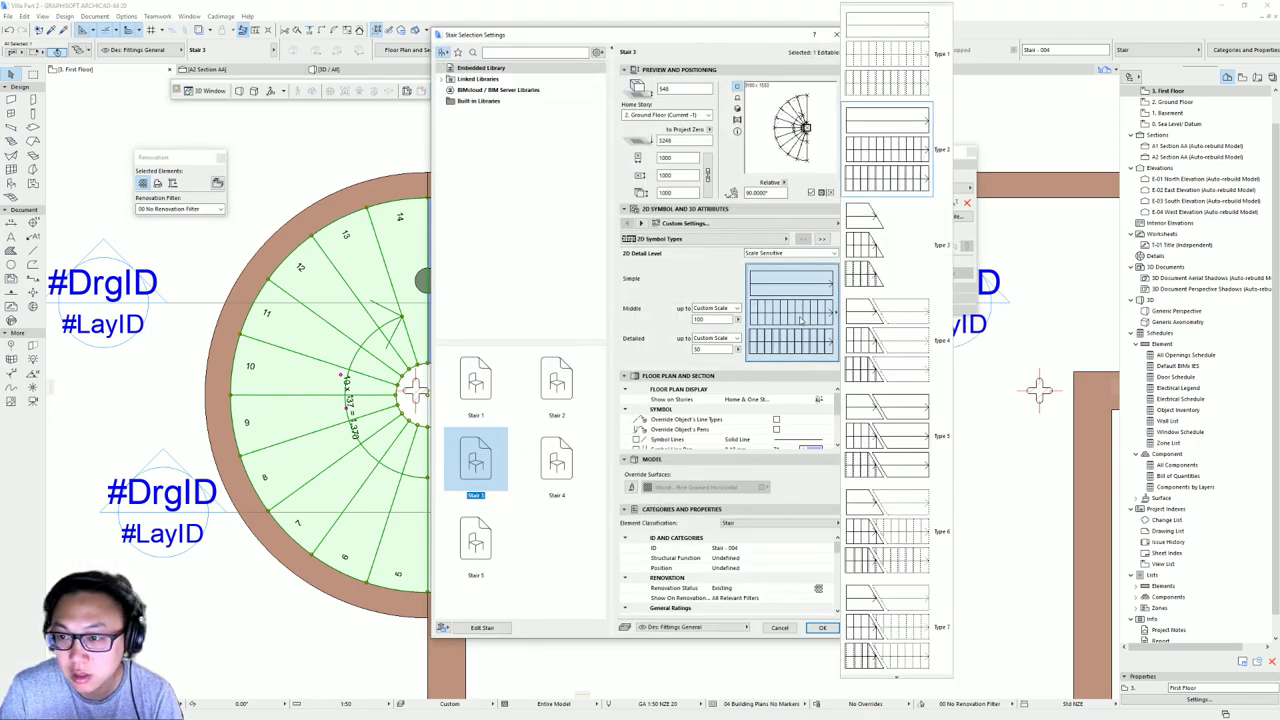
pyautogui.click(488, 630)
pyautogui.click(483, 627)
pyautogui.click(708, 356)
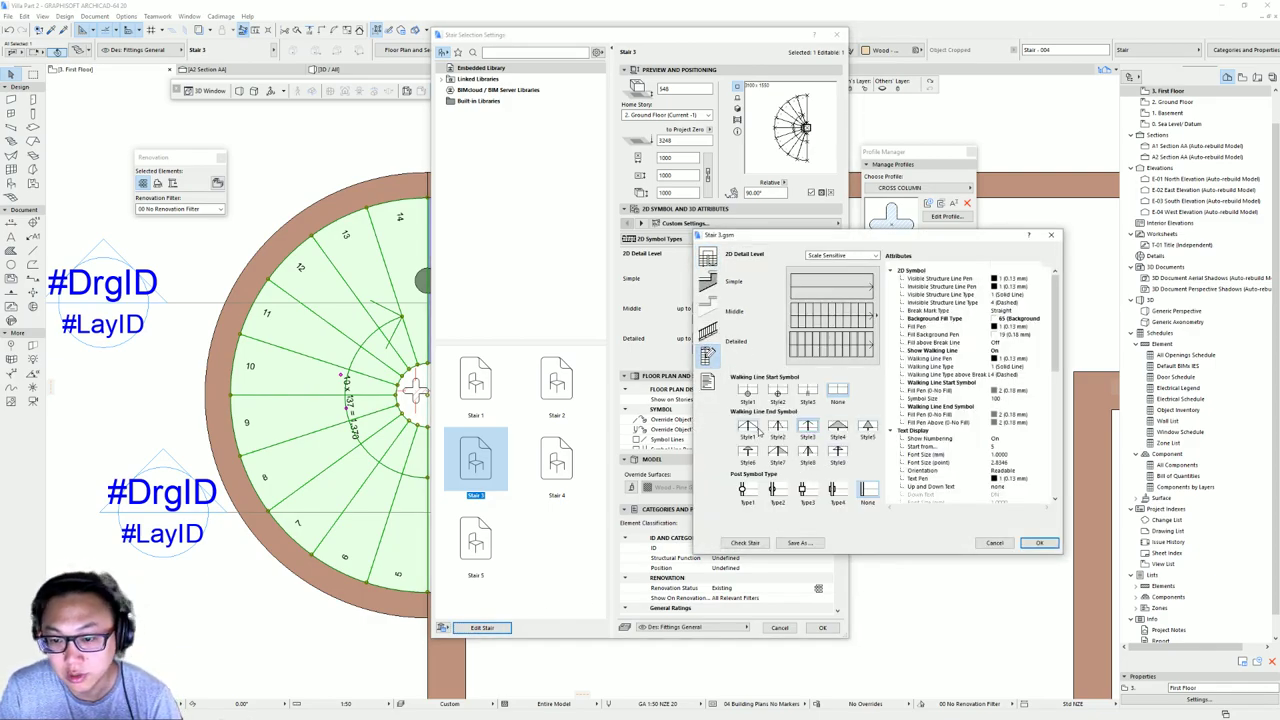
pyautogui.moveTo(1057, 350); pyautogui.dragTo(1047, 487)
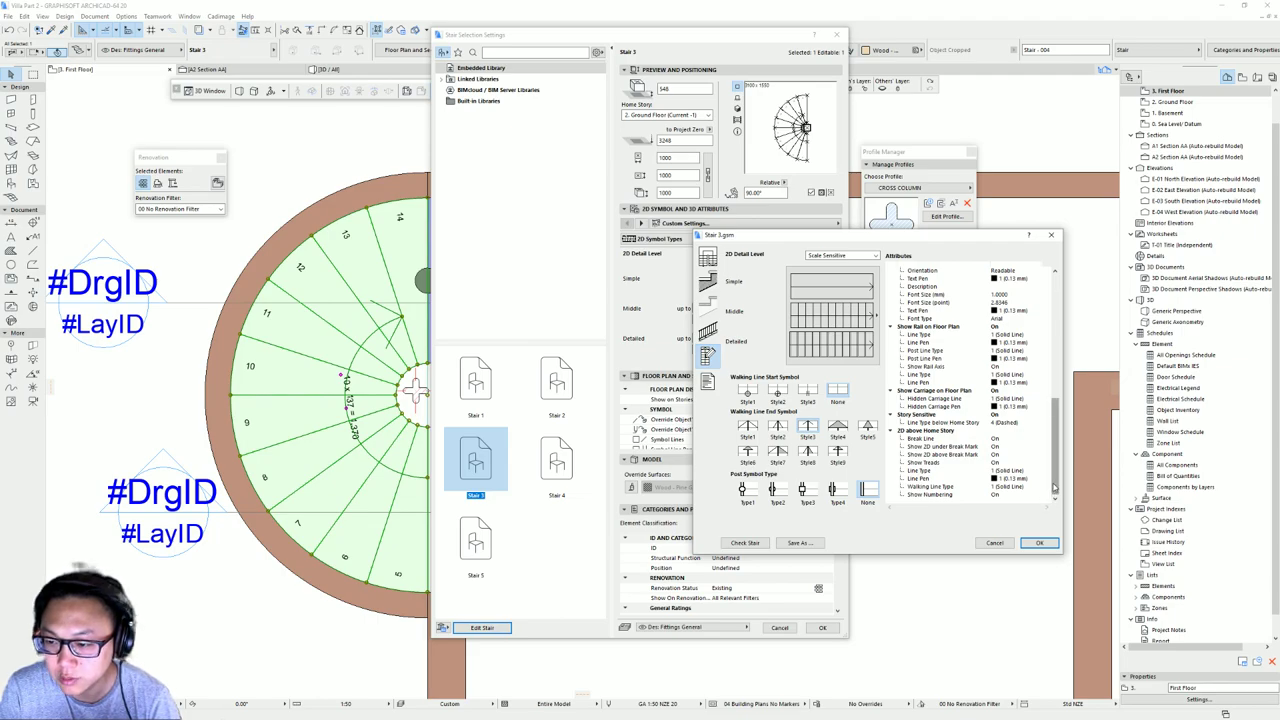
pyautogui.moveTo(1055, 483); pyautogui.dragTo(1063, 408)
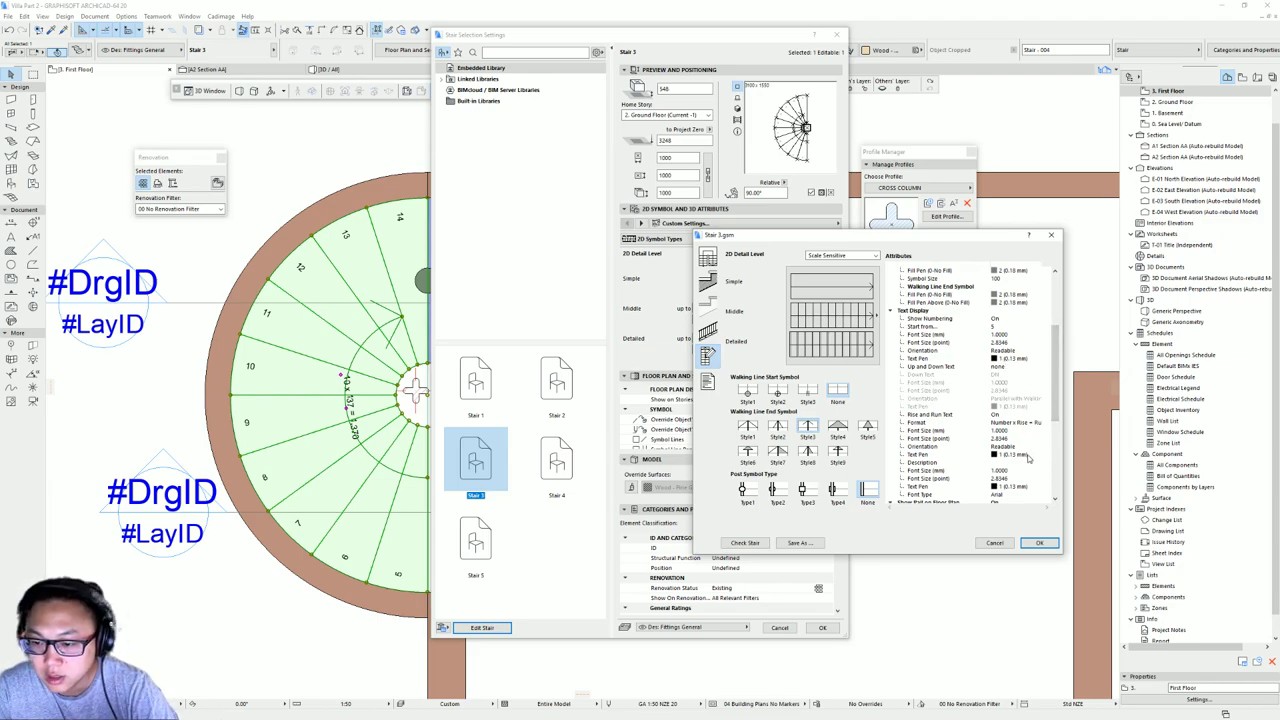
pyautogui.scroll(5, 1028, 455)
pyautogui.scroll(1, 1028, 455)
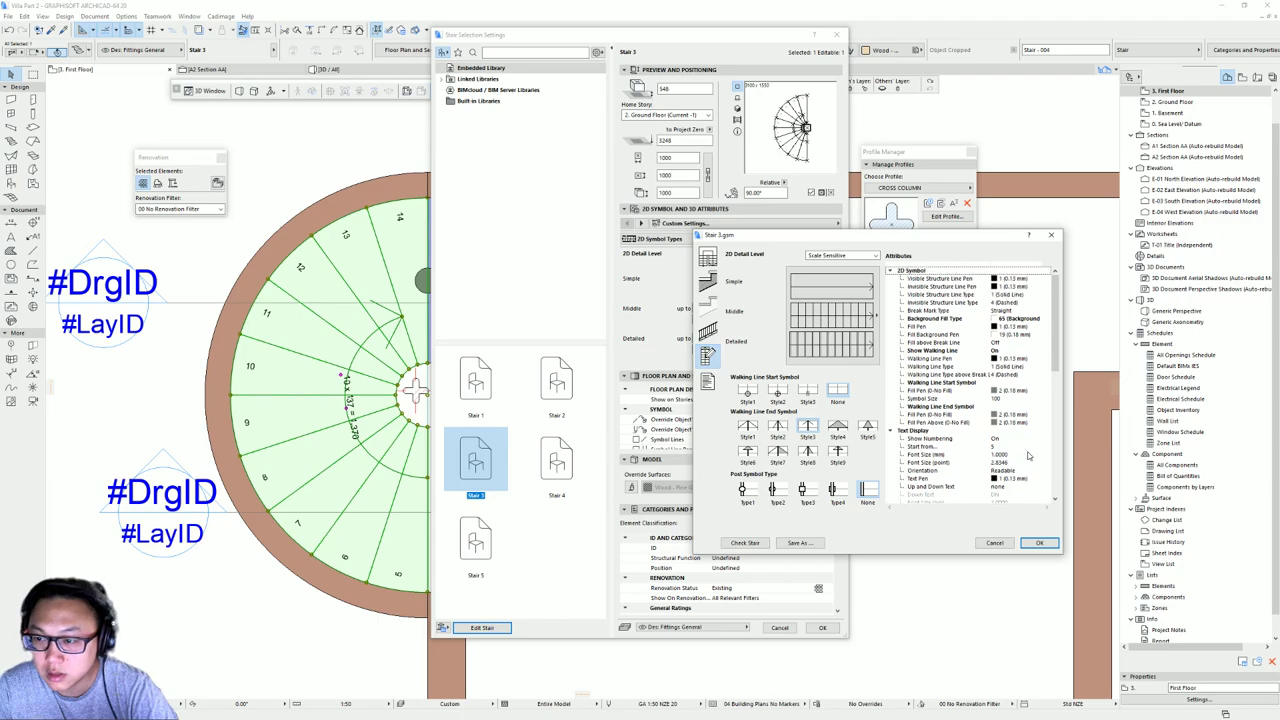
pyautogui.scroll(-10, 1028, 455)
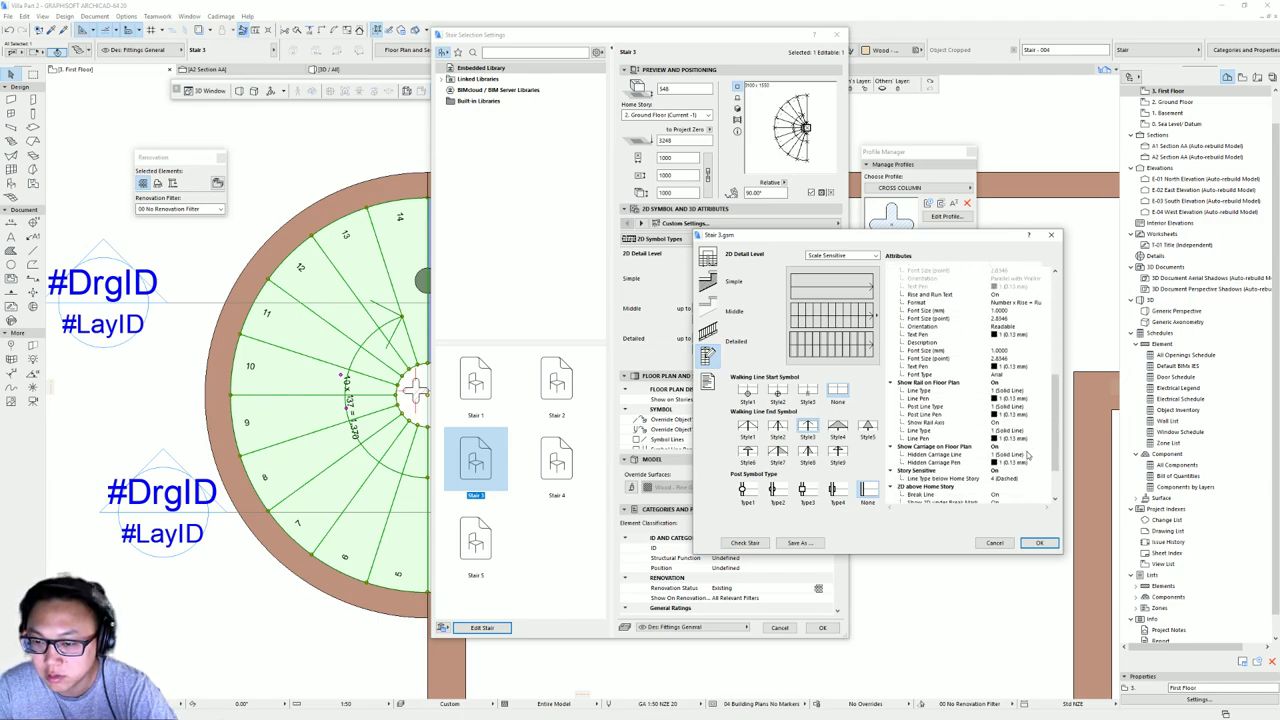
# - Try the Type 1 2D symbol on the curved flight and set it back to Type 2
pyautogui.click(836, 323)
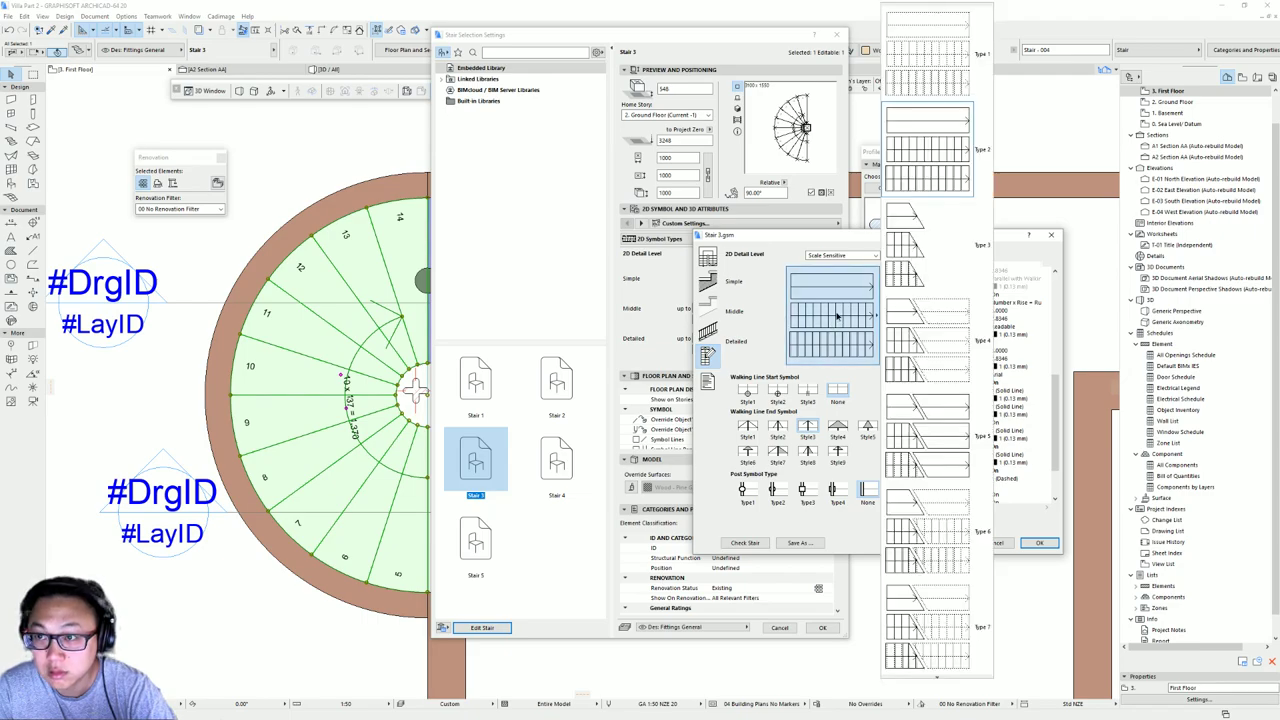
pyautogui.click(897, 82)
pyautogui.click(831, 363)
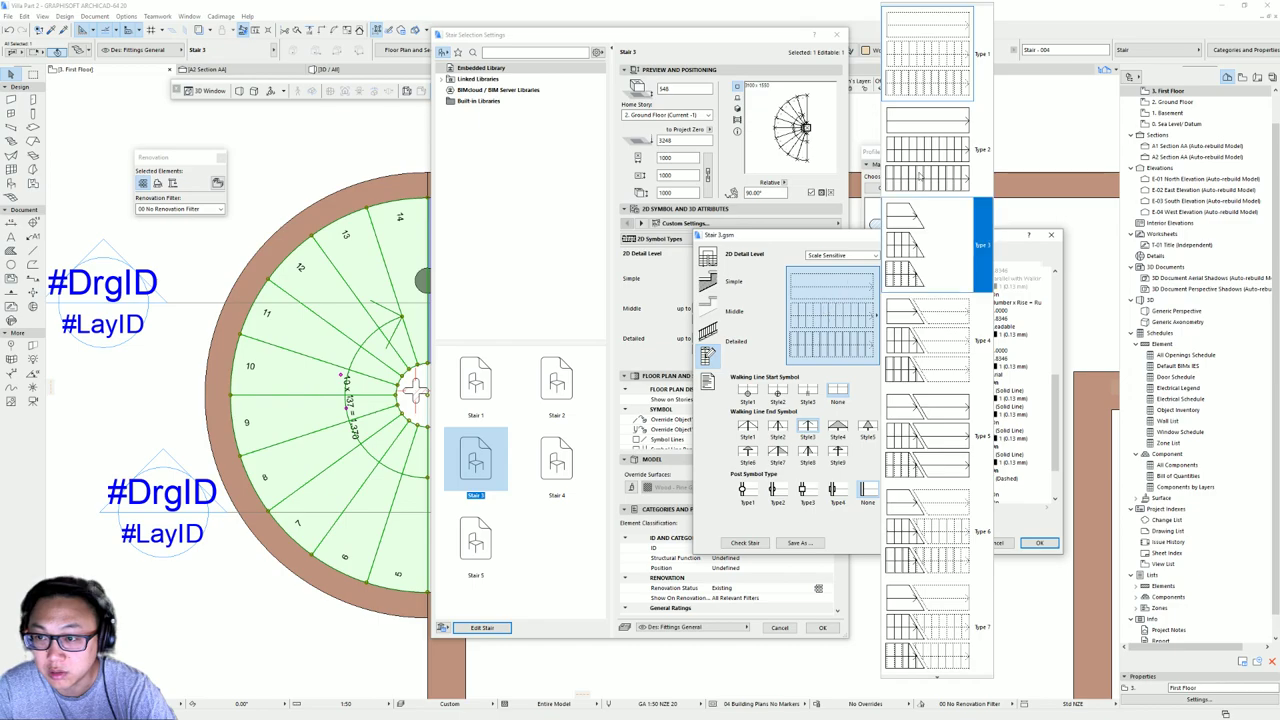
pyautogui.click(827, 357)
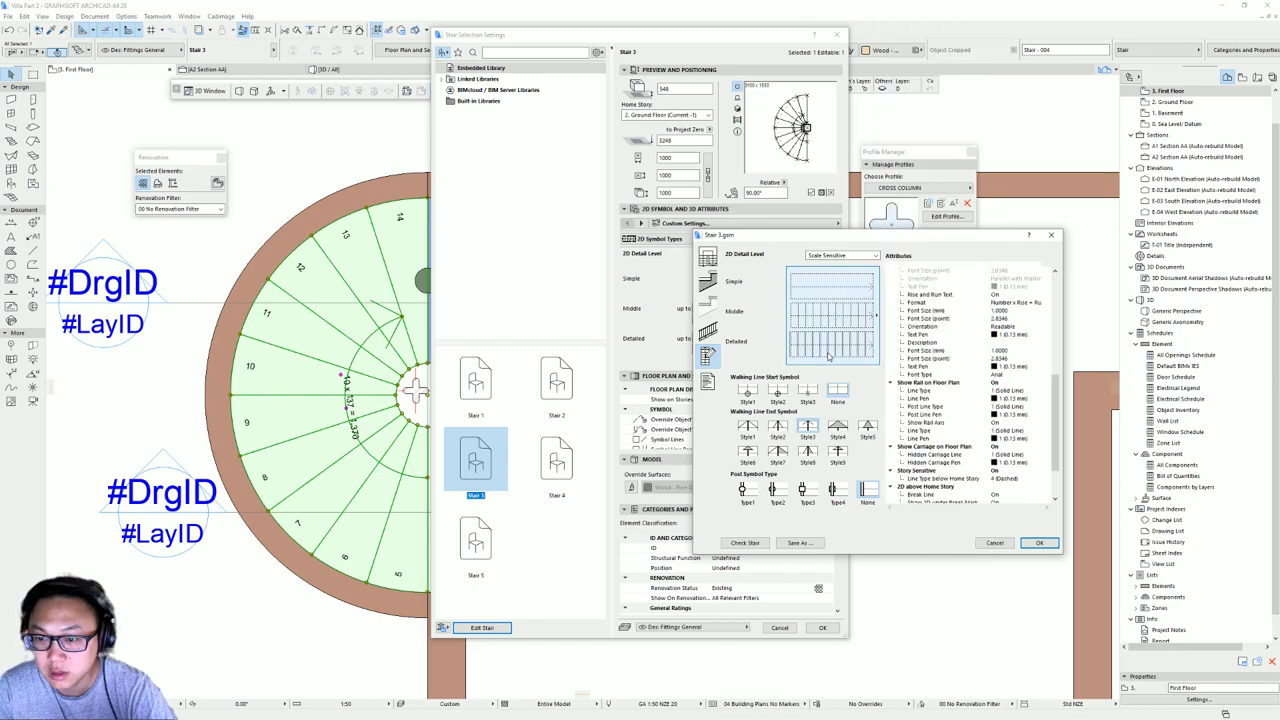
pyautogui.click(870, 350)
pyautogui.click(915, 155)
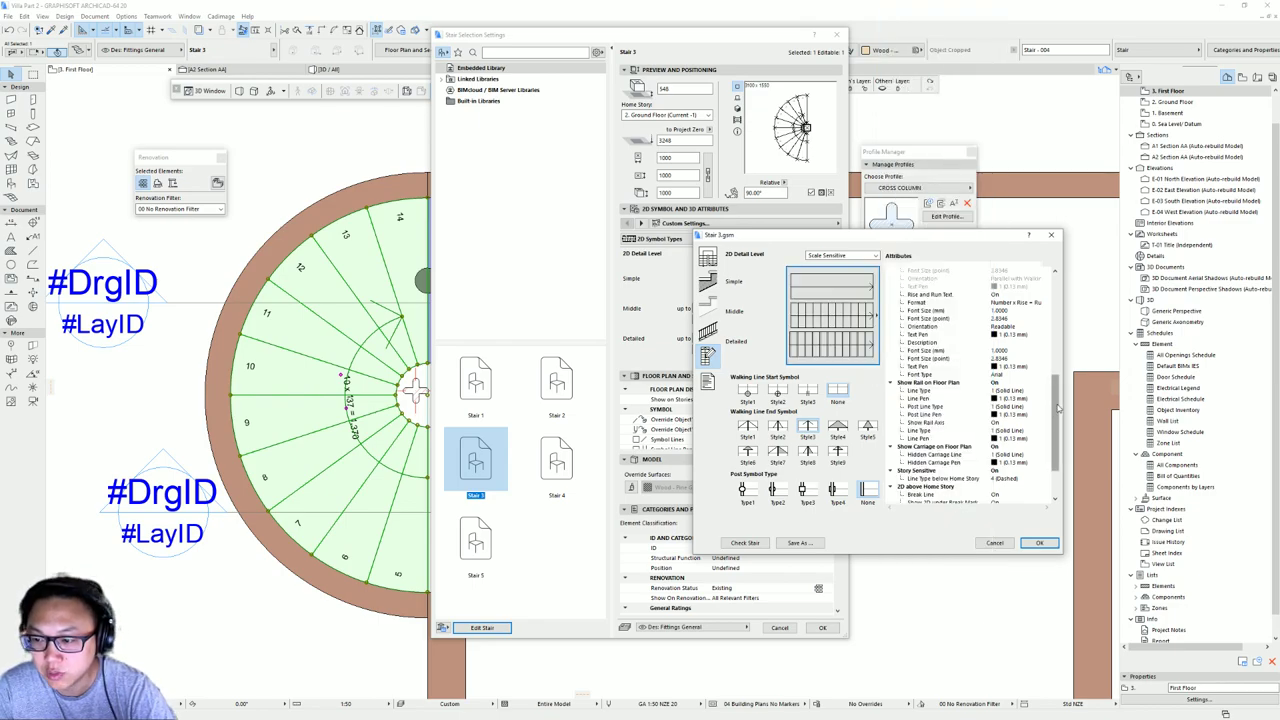
# - Review the curved flight's remaining 2D symbol attributes, apply its stair settings and clear the selection
pyautogui.moveTo(1057, 407); pyautogui.dragTo(1056, 480)
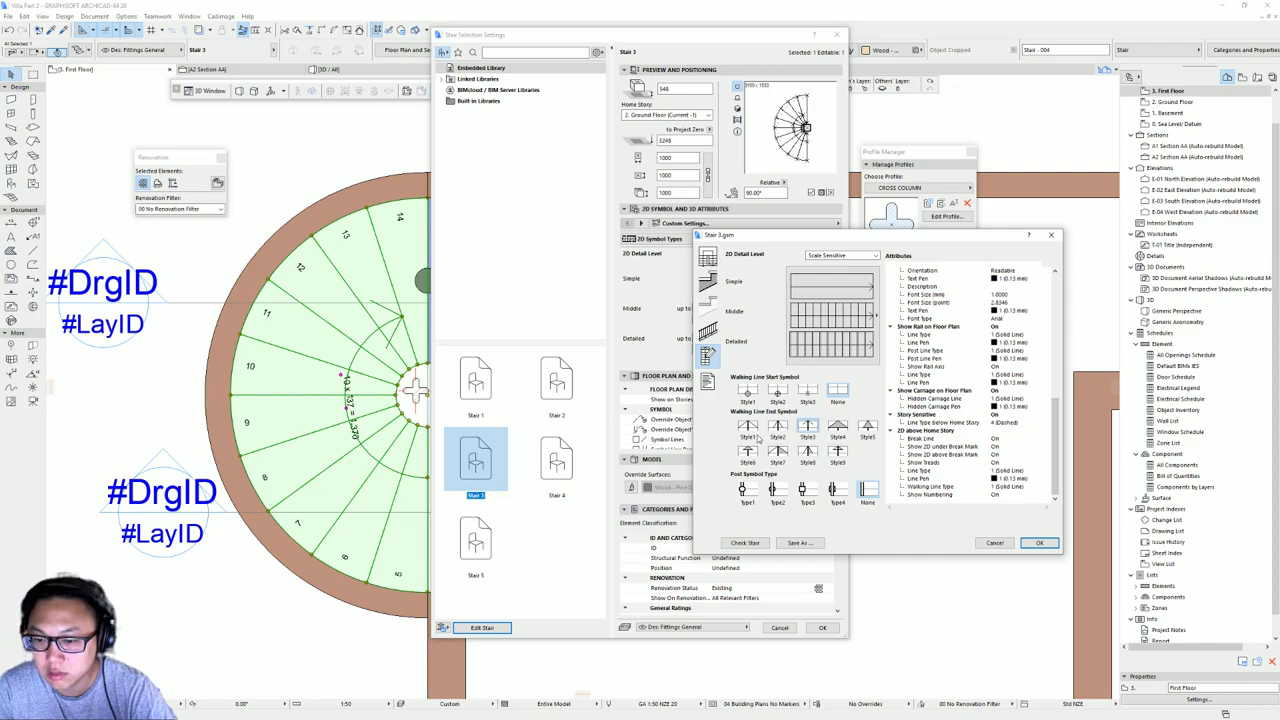
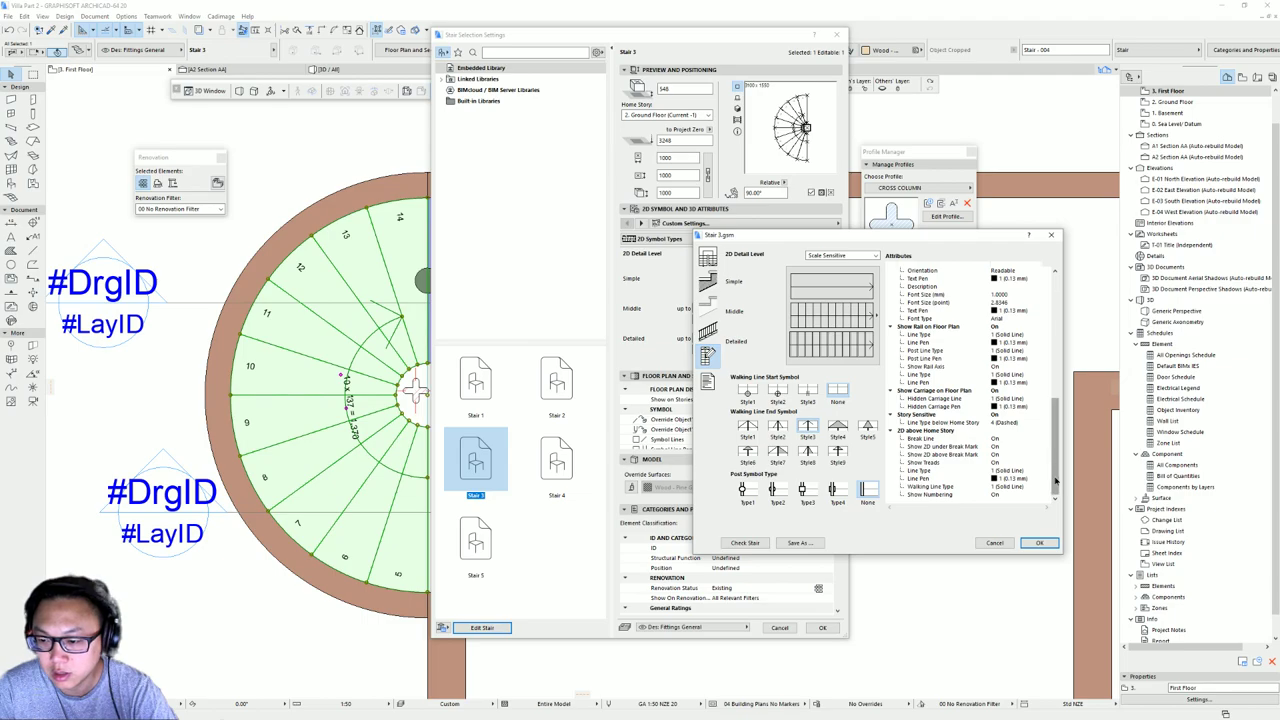
pyautogui.click(1042, 544)
pyautogui.click(830, 628)
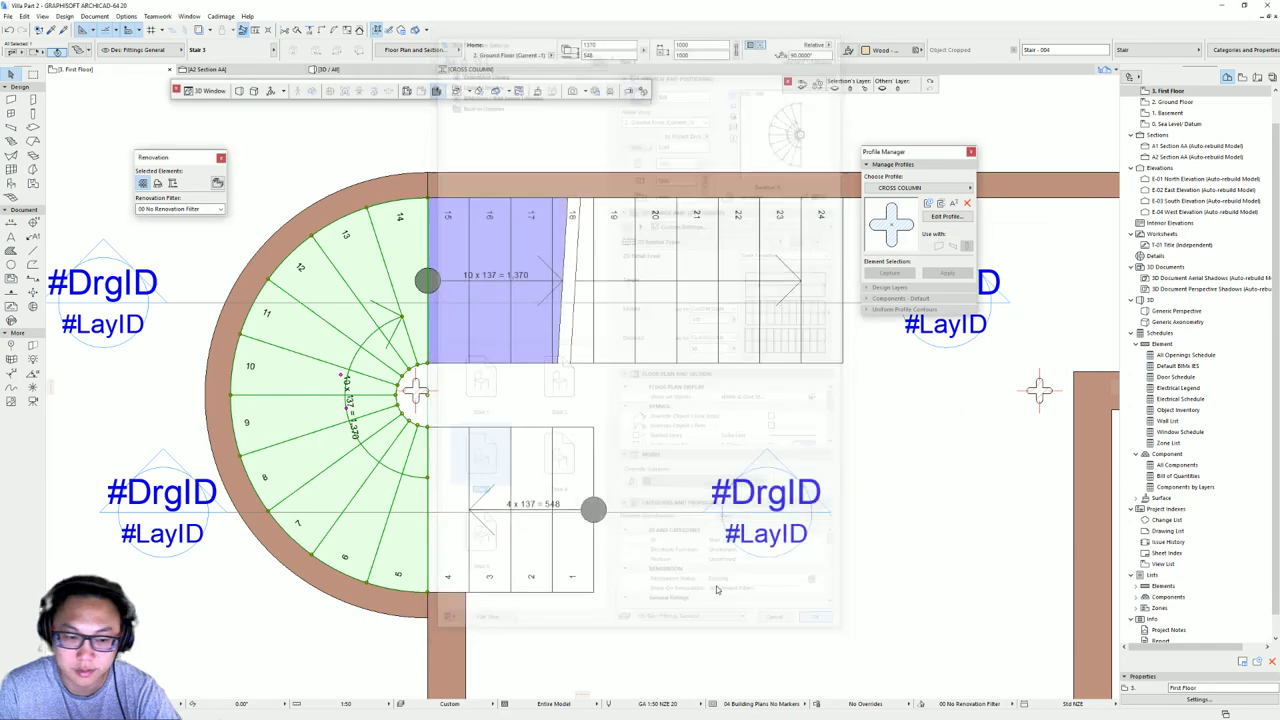
pyautogui.click(347, 409)
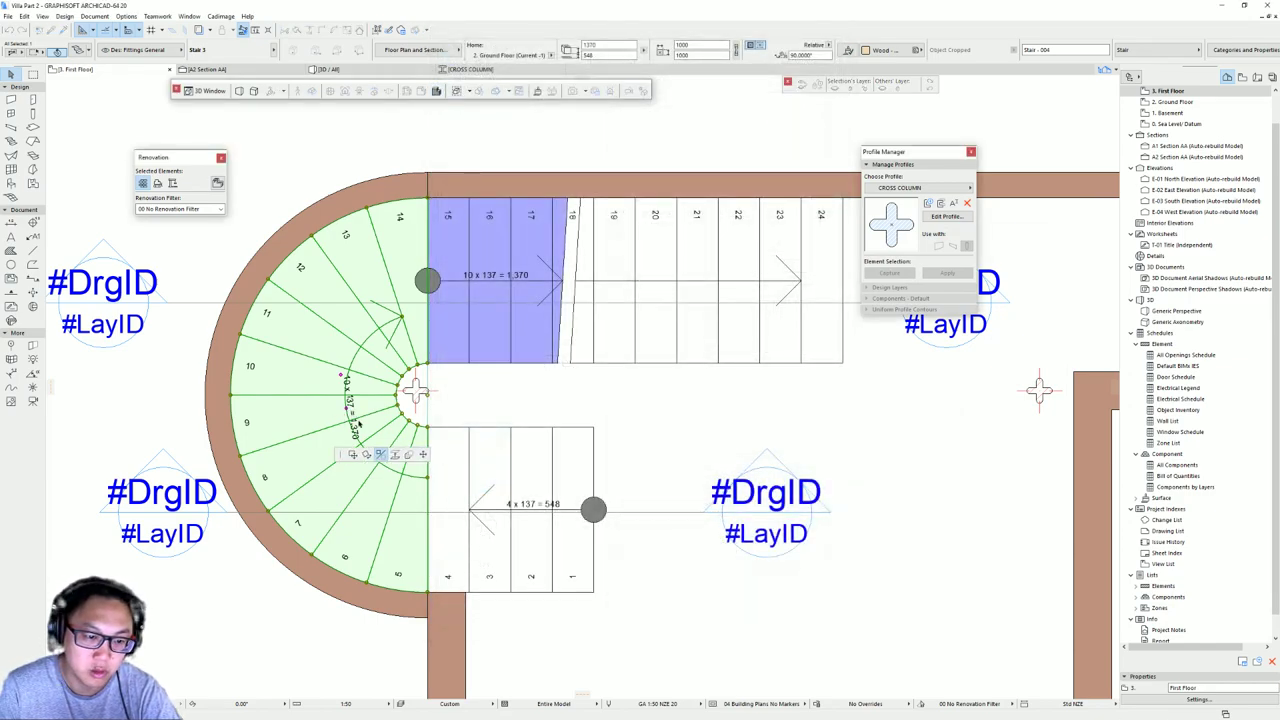
pyautogui.click(305, 405)
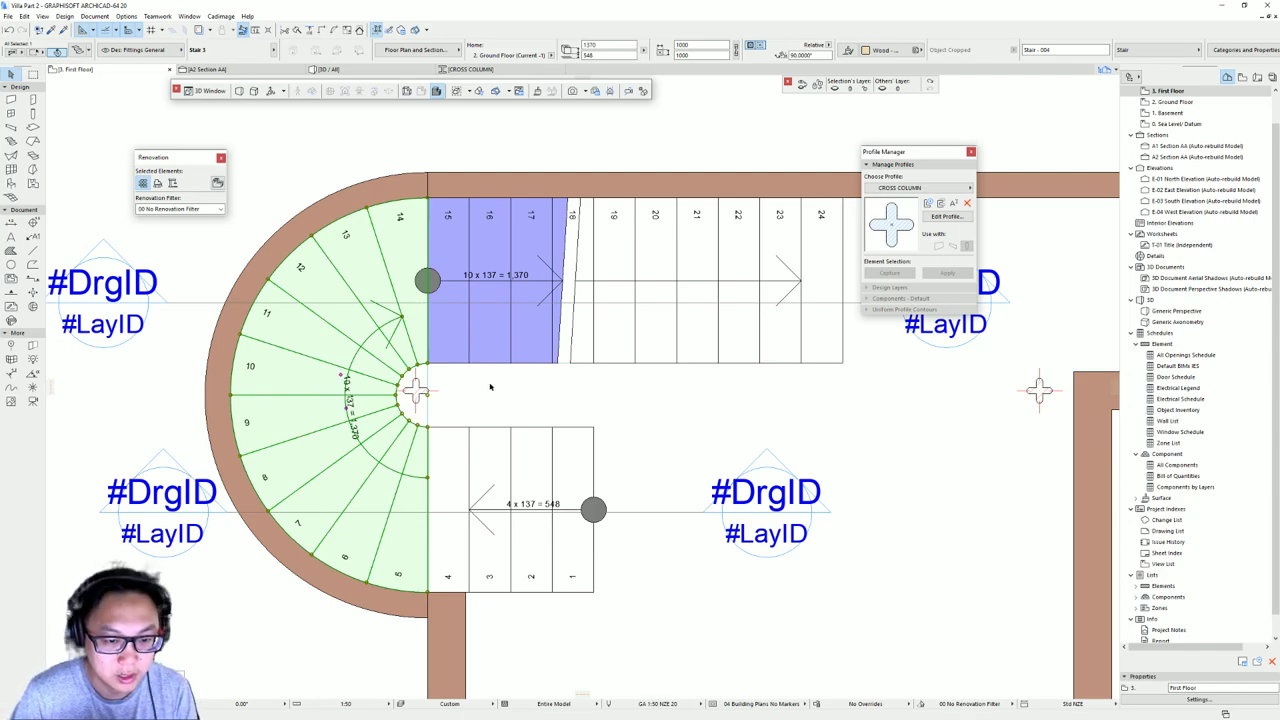
pyautogui.press('Escape')
pyautogui.scroll(-2, 540, 480)
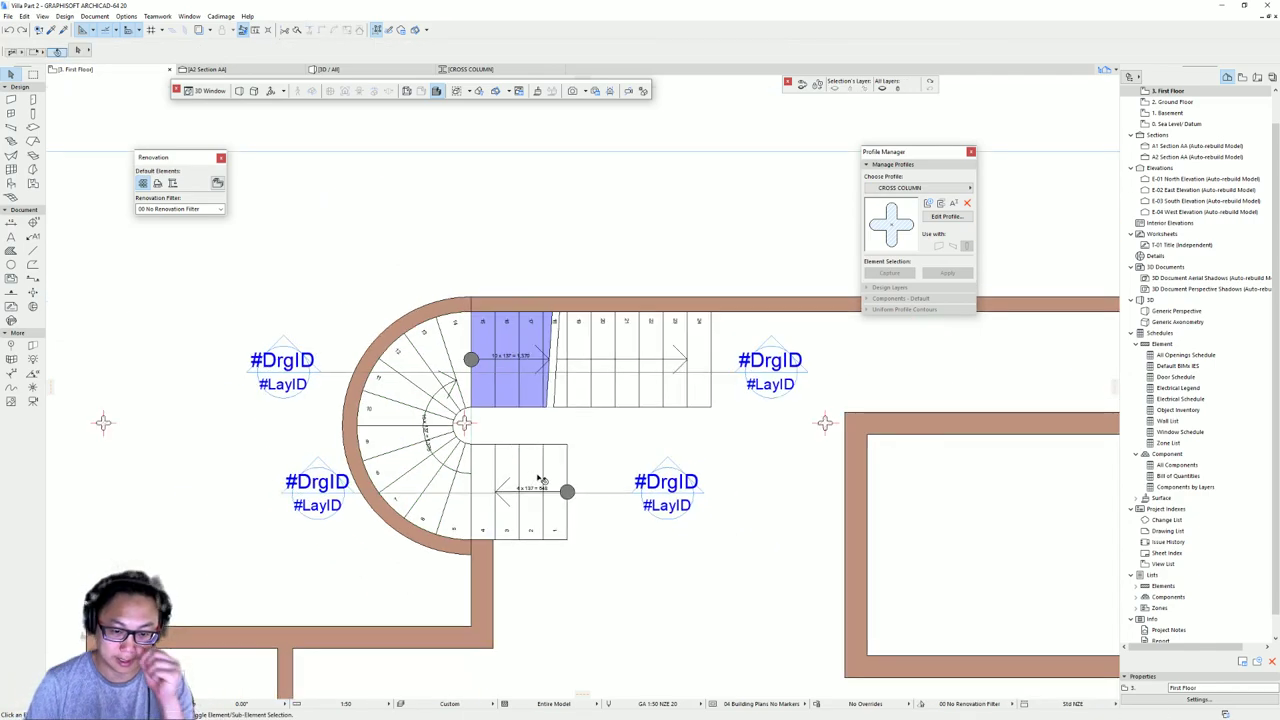
# - Set the upper straight flight's 2D symbol to the type without a break line
pyautogui.click(563, 371)
pyautogui.hotkey('ctrl', 't')
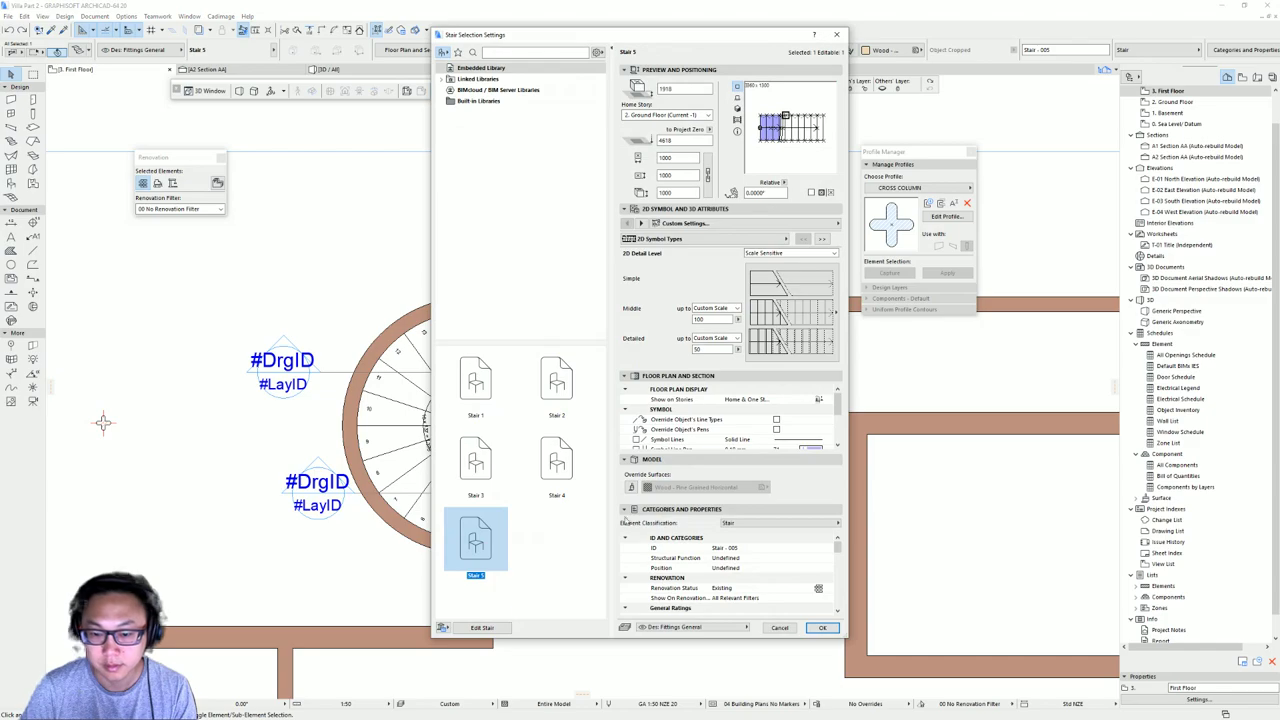
pyautogui.click(806, 315)
pyautogui.click(885, 150)
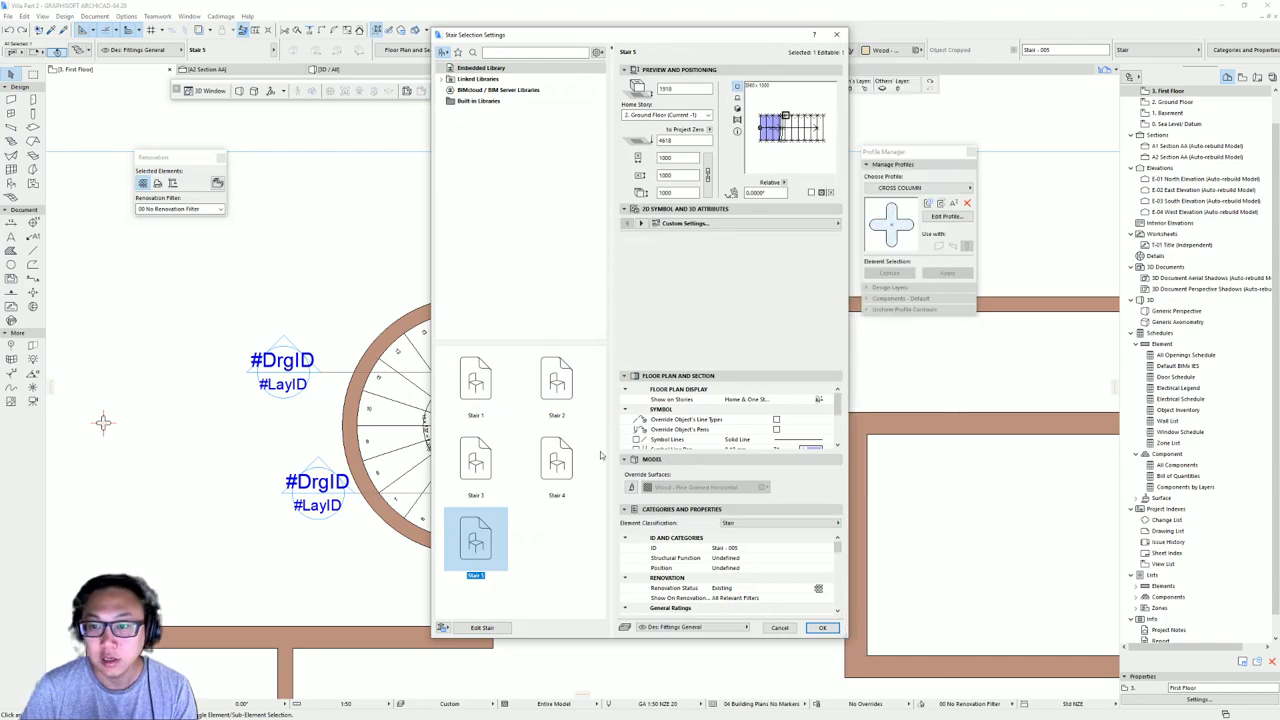
# - Set the upper straight flight's fill background pen to 19 and its walking line start symbol to None
pyautogui.click(496, 629)
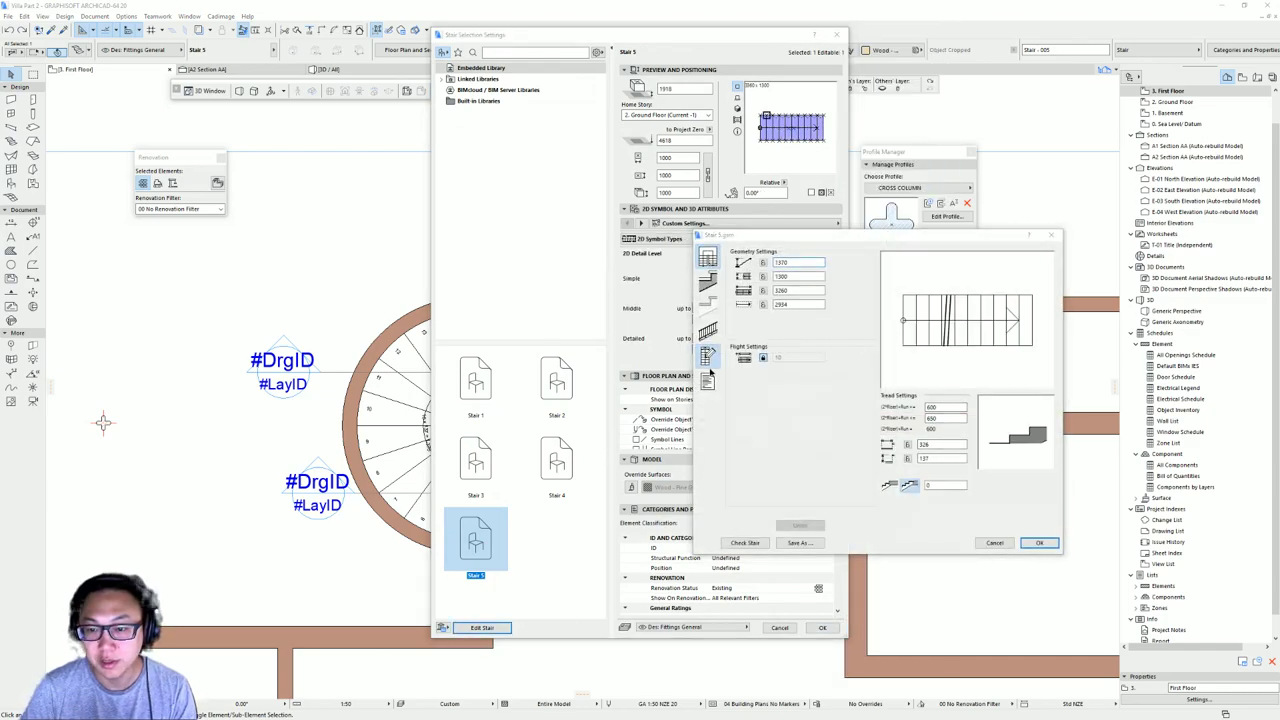
pyautogui.click(708, 355)
pyautogui.click(1036, 334)
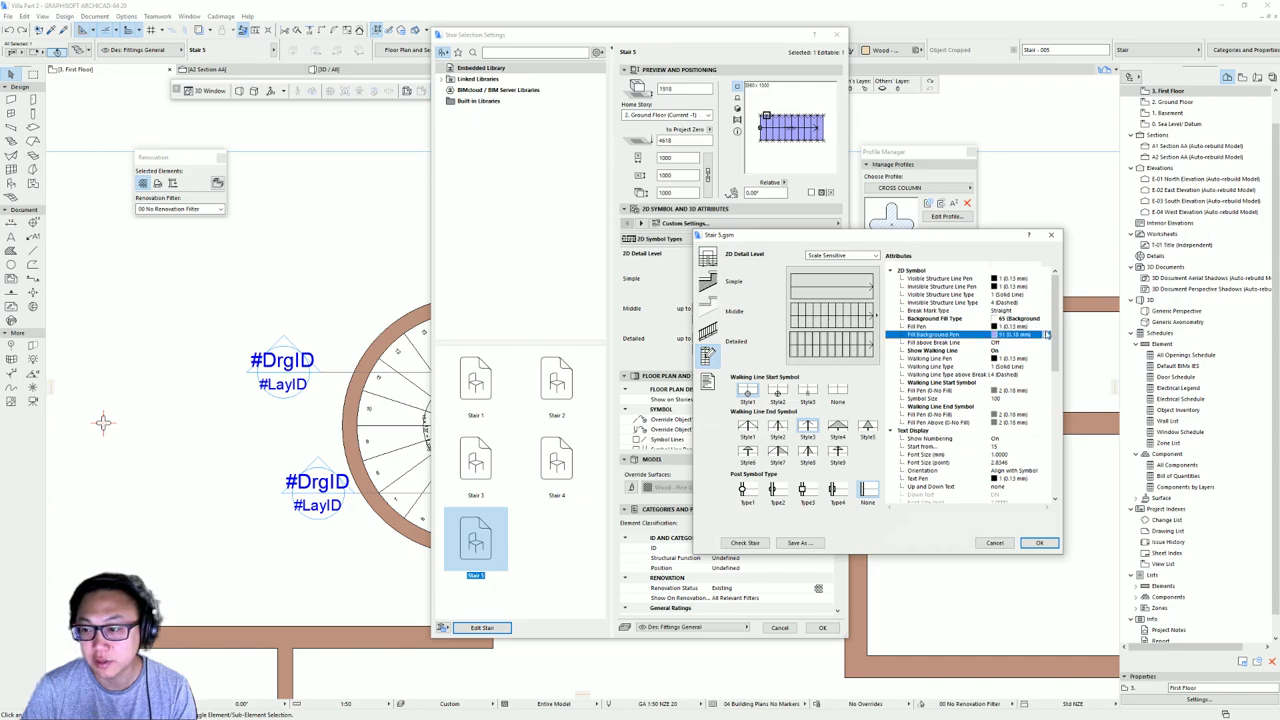
pyautogui.click(1046, 334)
pyautogui.click(1216, 333)
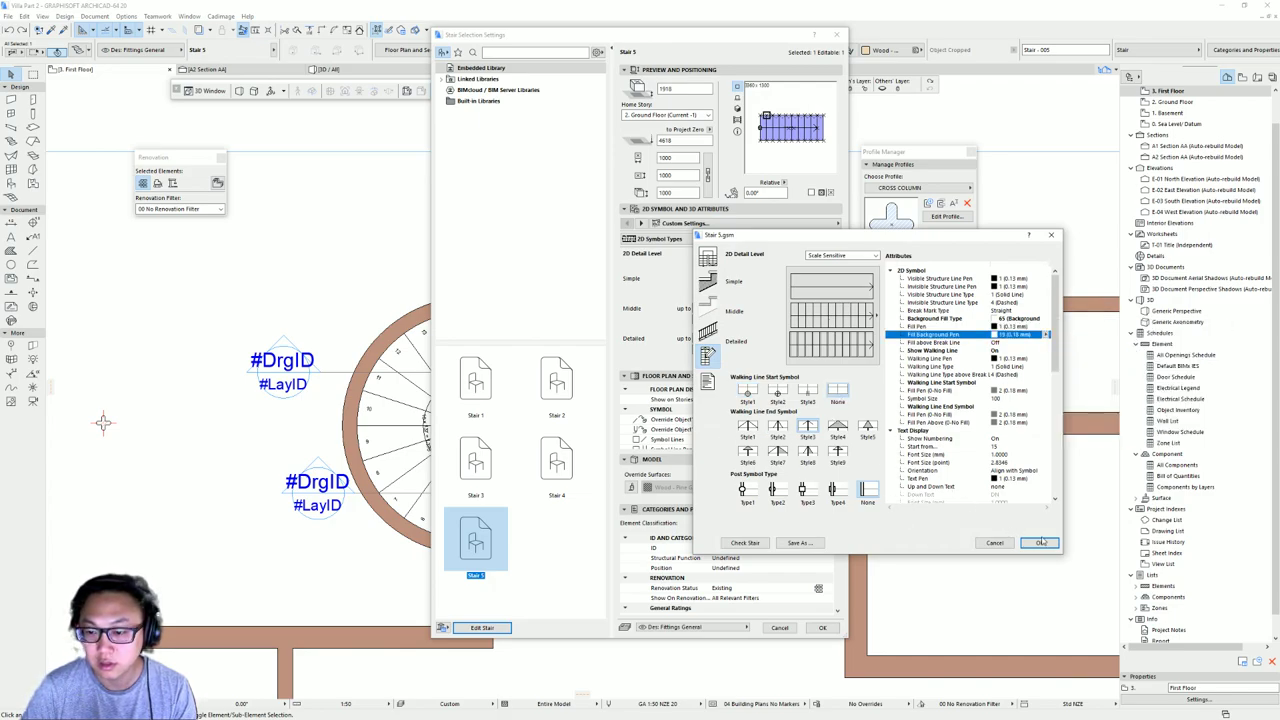
pyautogui.click(1040, 543)
pyautogui.click(822, 627)
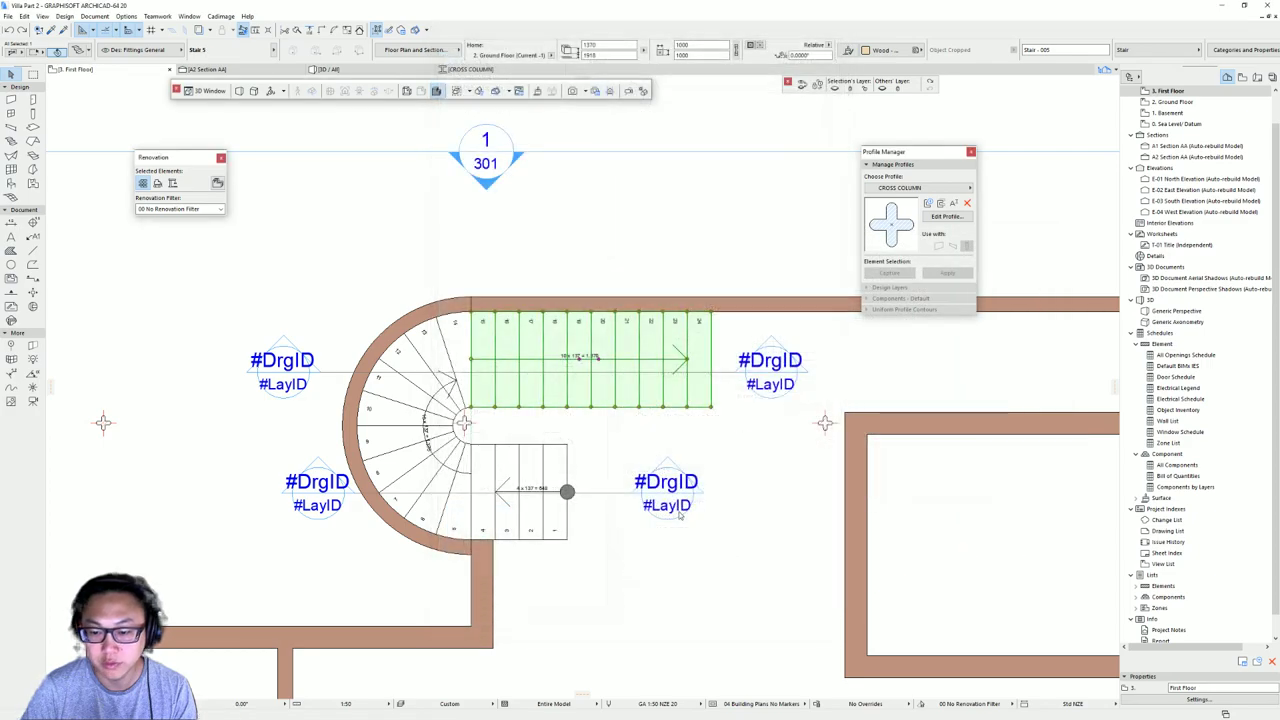
pyautogui.press('Escape')
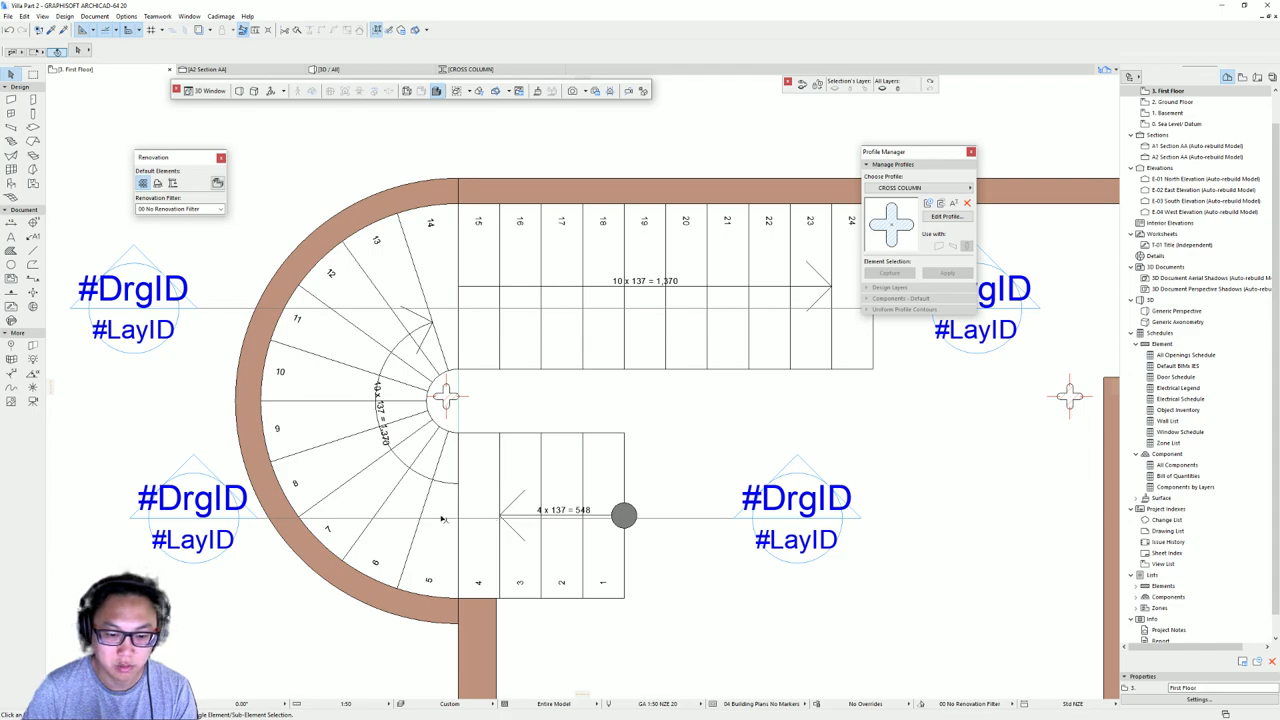
# - Recheck the curved flight's 2D symbol, walking line and story display attributes against the adjoining flights
pyautogui.click(455, 485)
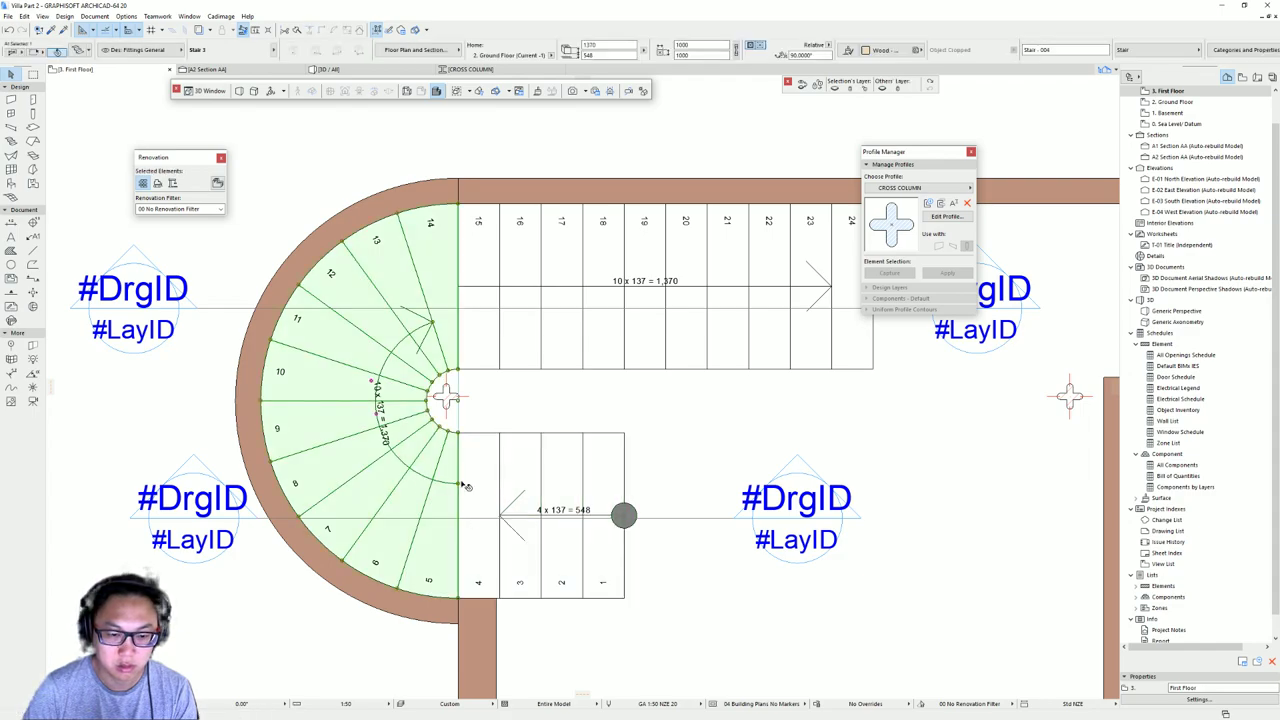
pyautogui.click(727, 391)
pyautogui.scroll(-1, 724, 391)
pyautogui.moveTo(690, 391); pyautogui.dragTo(492, 432, button='middle')
pyautogui.click(298, 502)
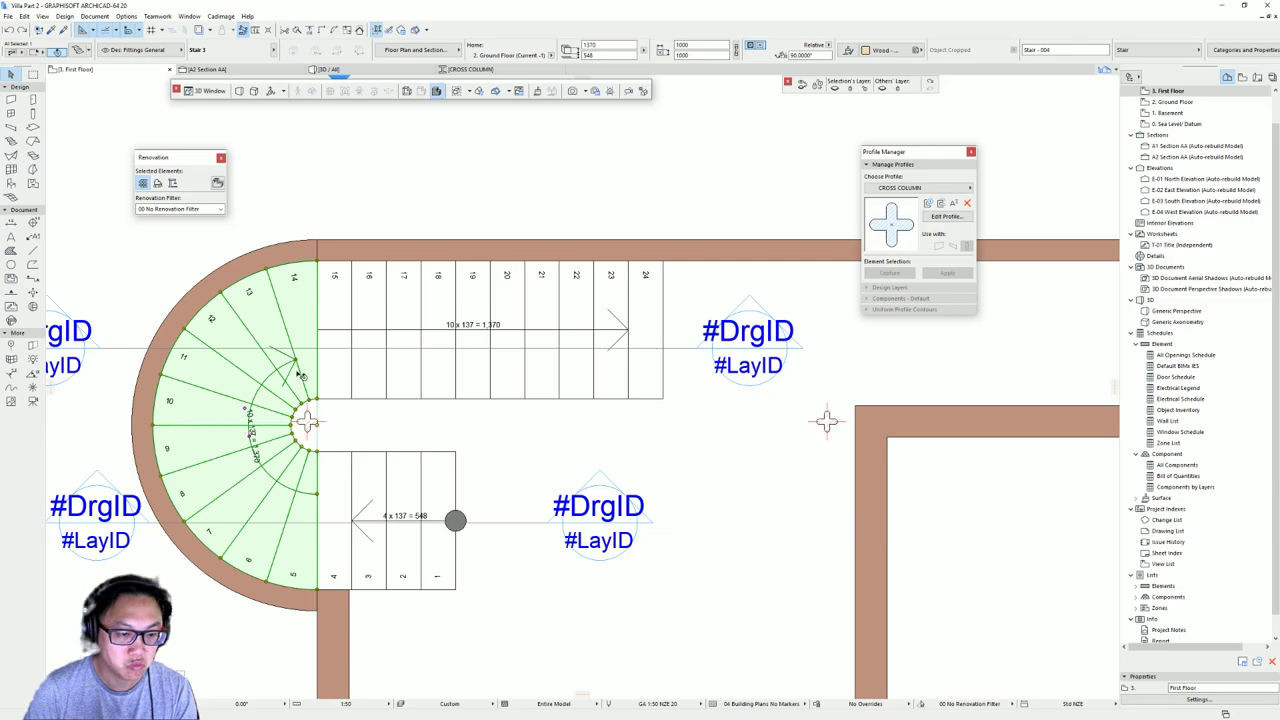
pyautogui.hotkey('ctrl', 't')
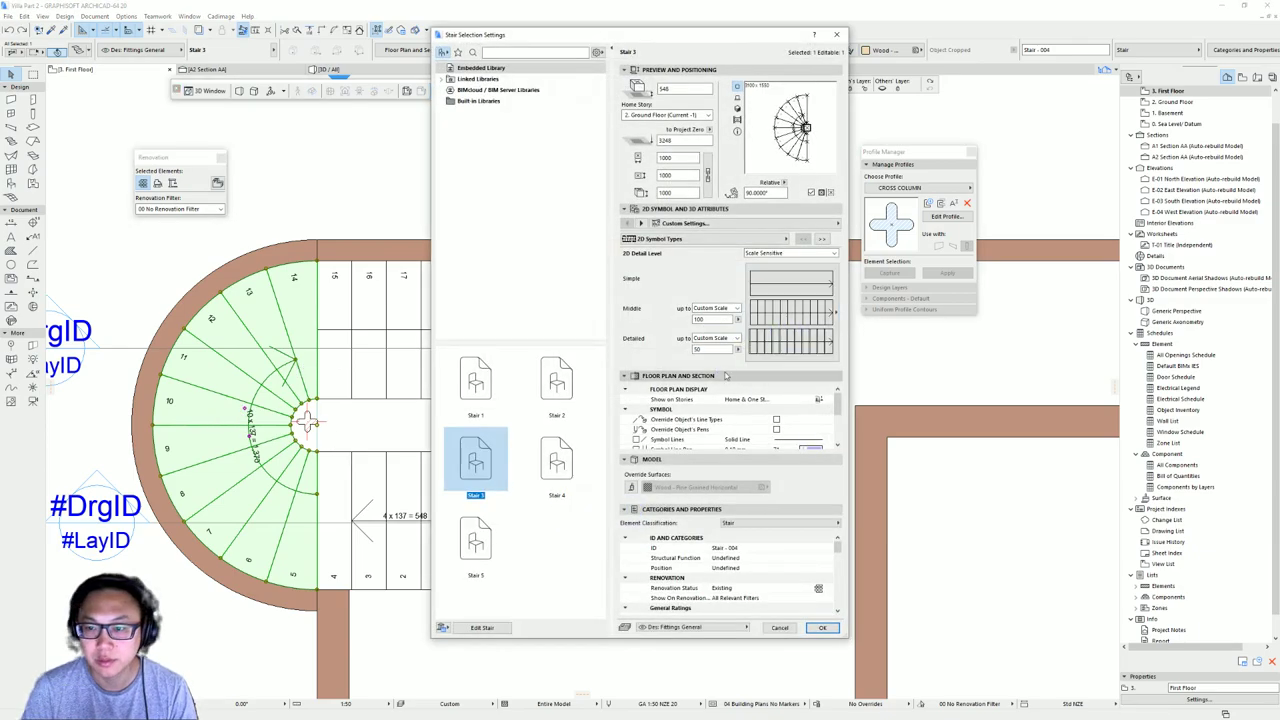
pyautogui.click(474, 629)
pyautogui.click(685, 222)
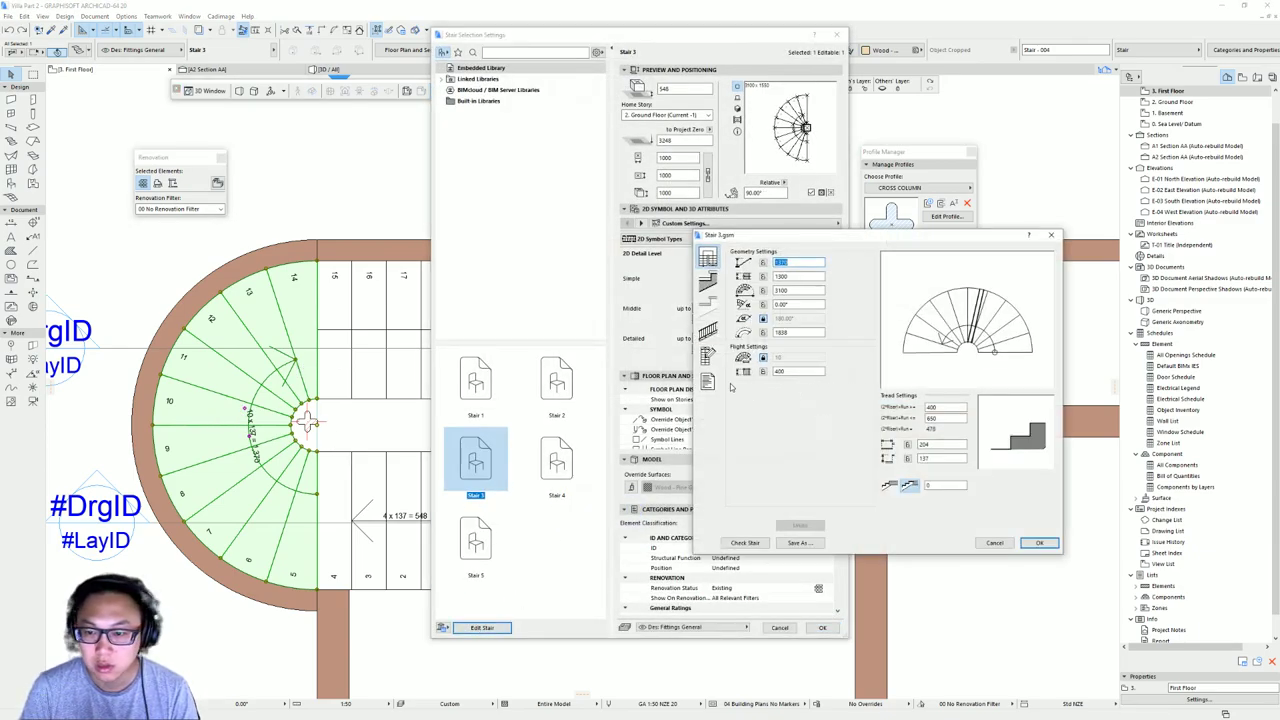
pyautogui.click(707, 355)
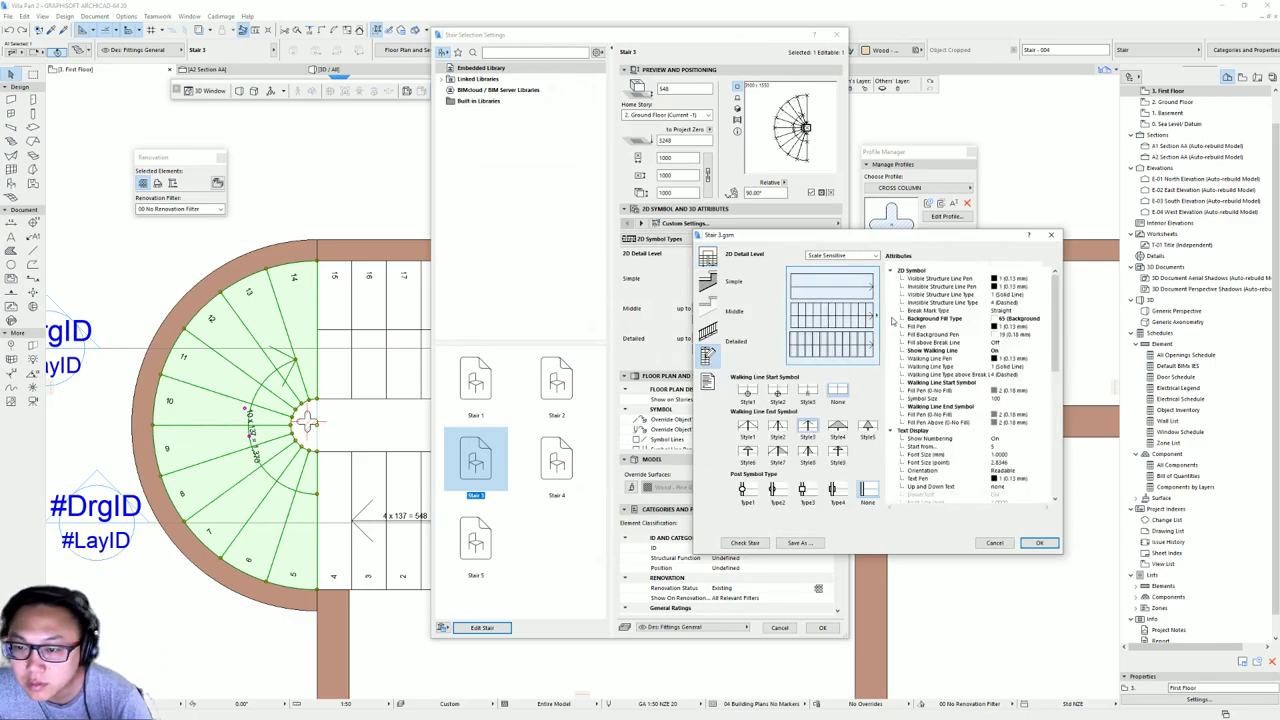
pyautogui.moveTo(1059, 347); pyautogui.dragTo(1064, 470)
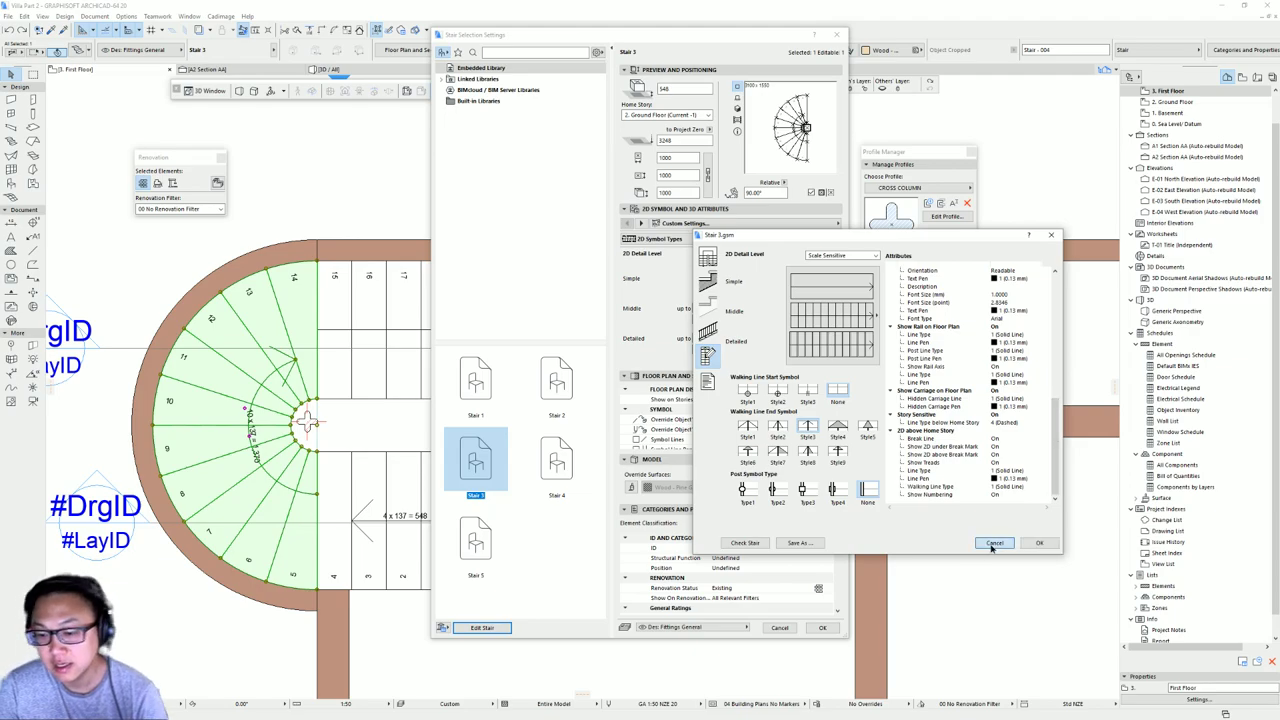
pyautogui.click(1039, 543)
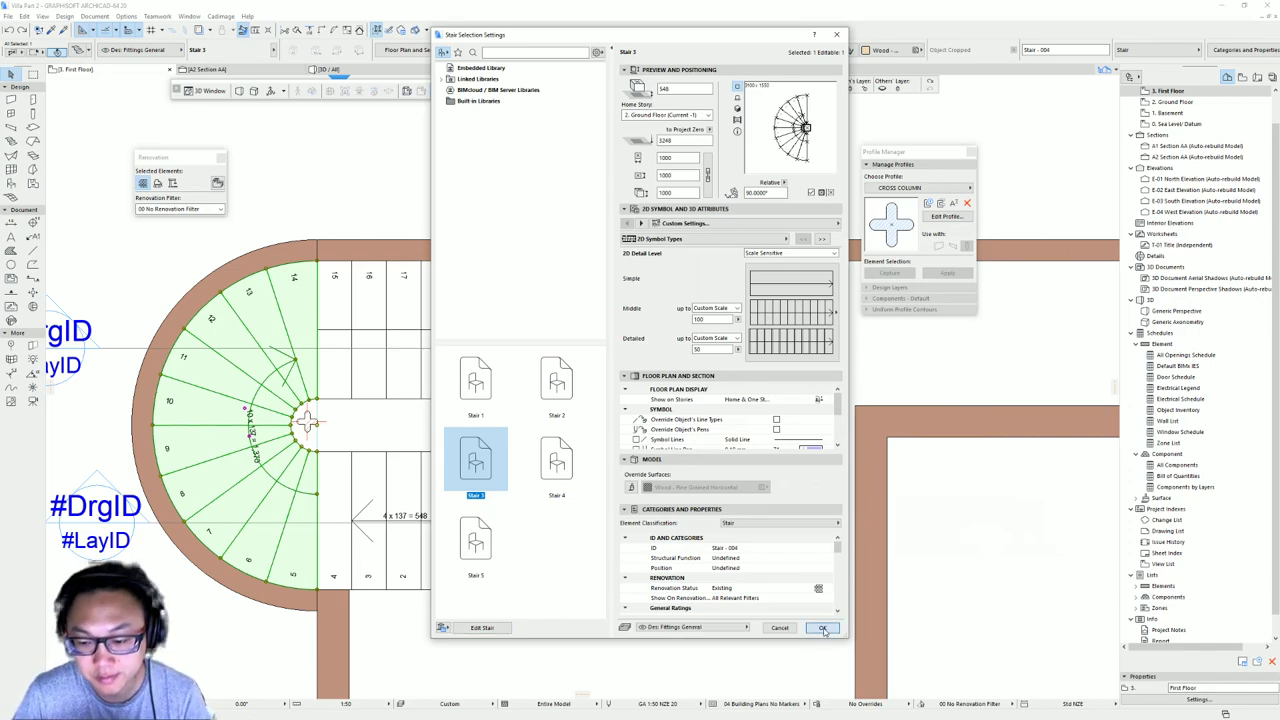
pyautogui.click(822, 627)
# - Compare the whole First Floor layout with the scanned reference plan beside it
pyautogui.scroll(-5, 549, 433)
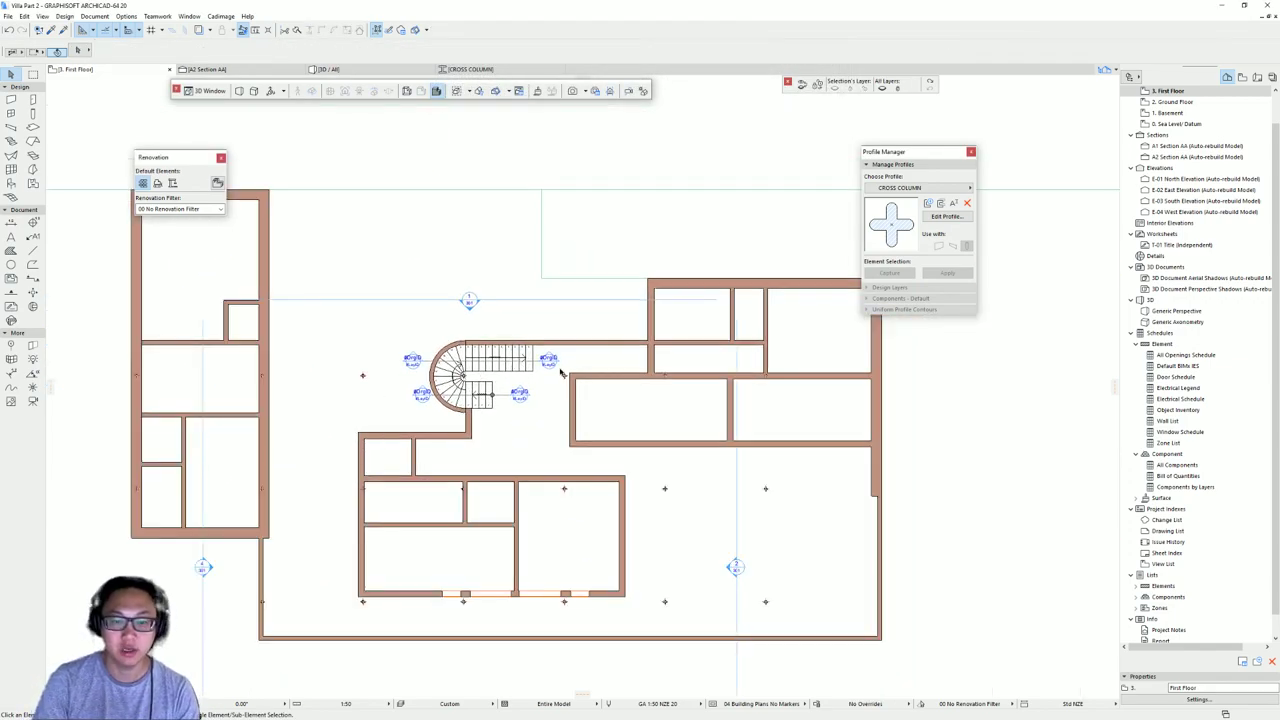
pyautogui.scroll(-3, 597, 382)
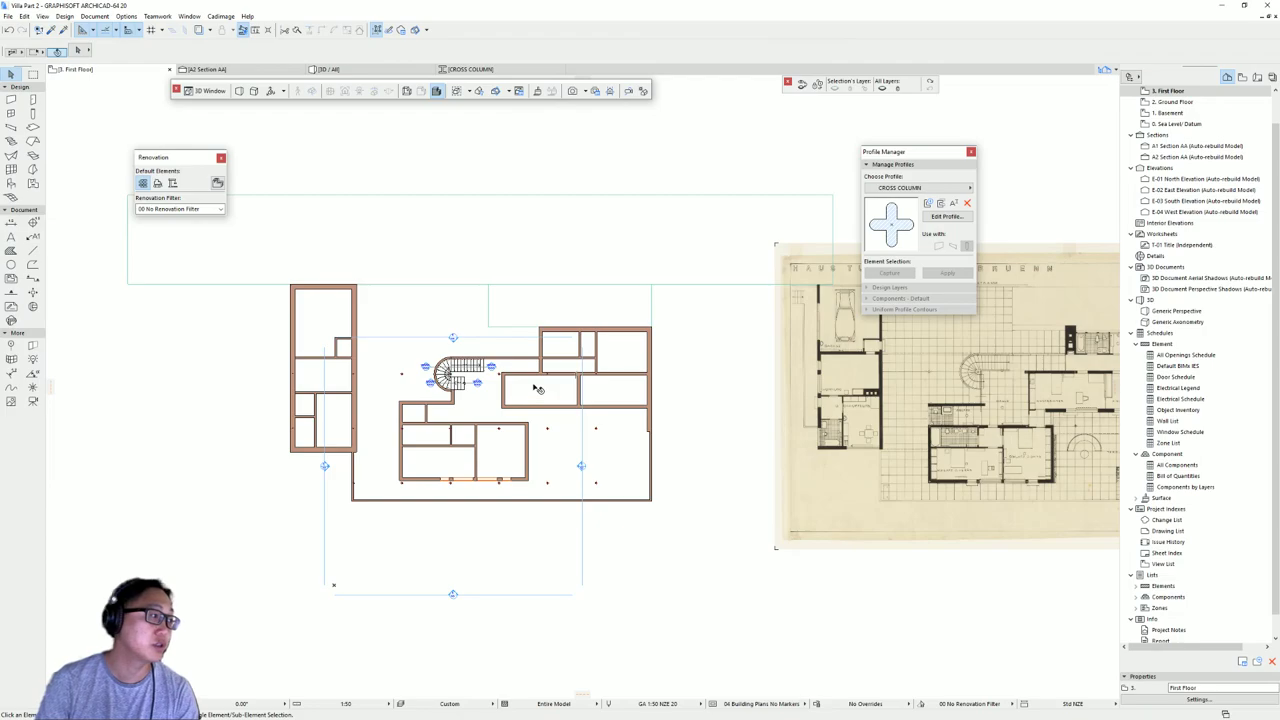
pyautogui.moveTo(744, 332); pyautogui.dragTo(606, 340, button='middle')
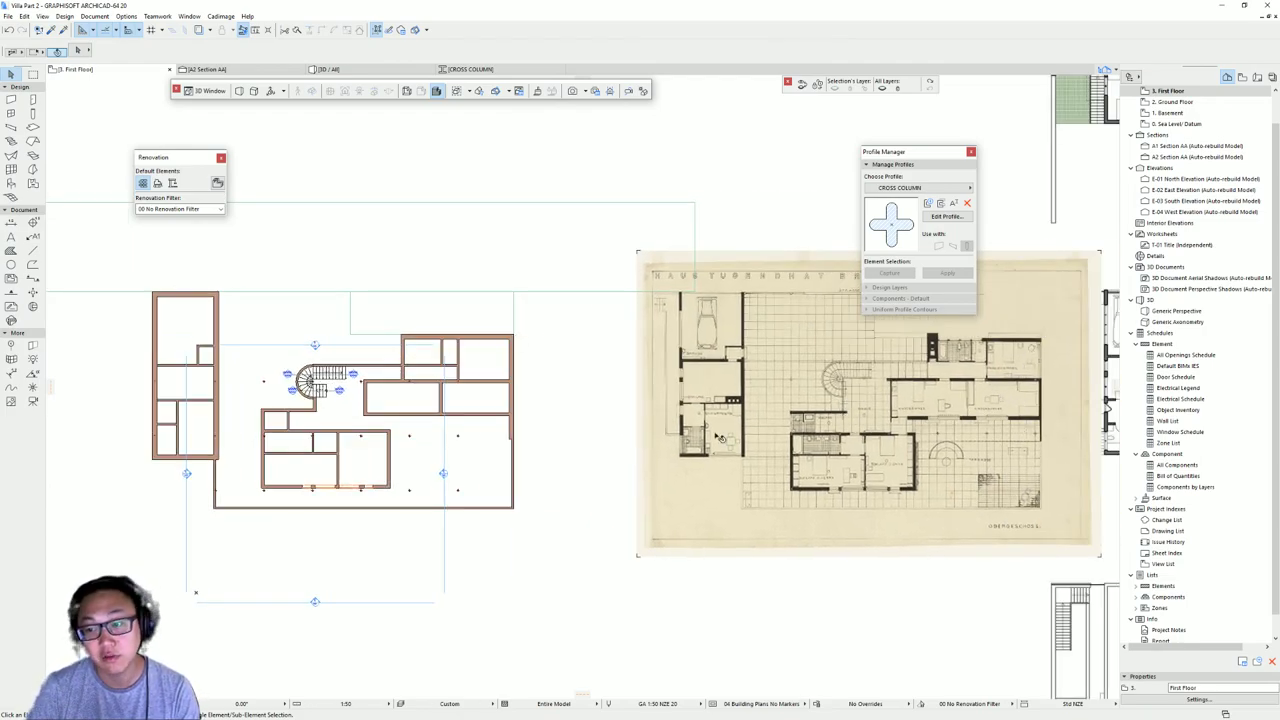
pyautogui.scroll(6, 400, 425)
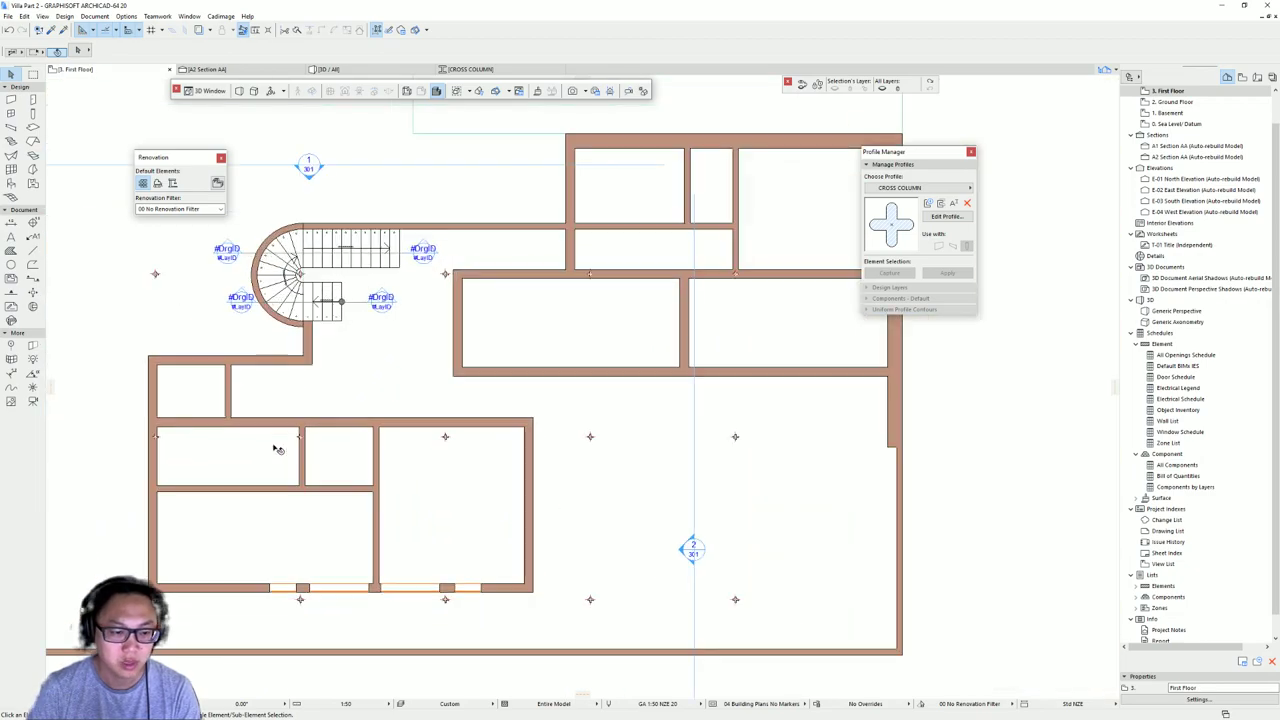
pyautogui.scroll(-4, 305, 445)
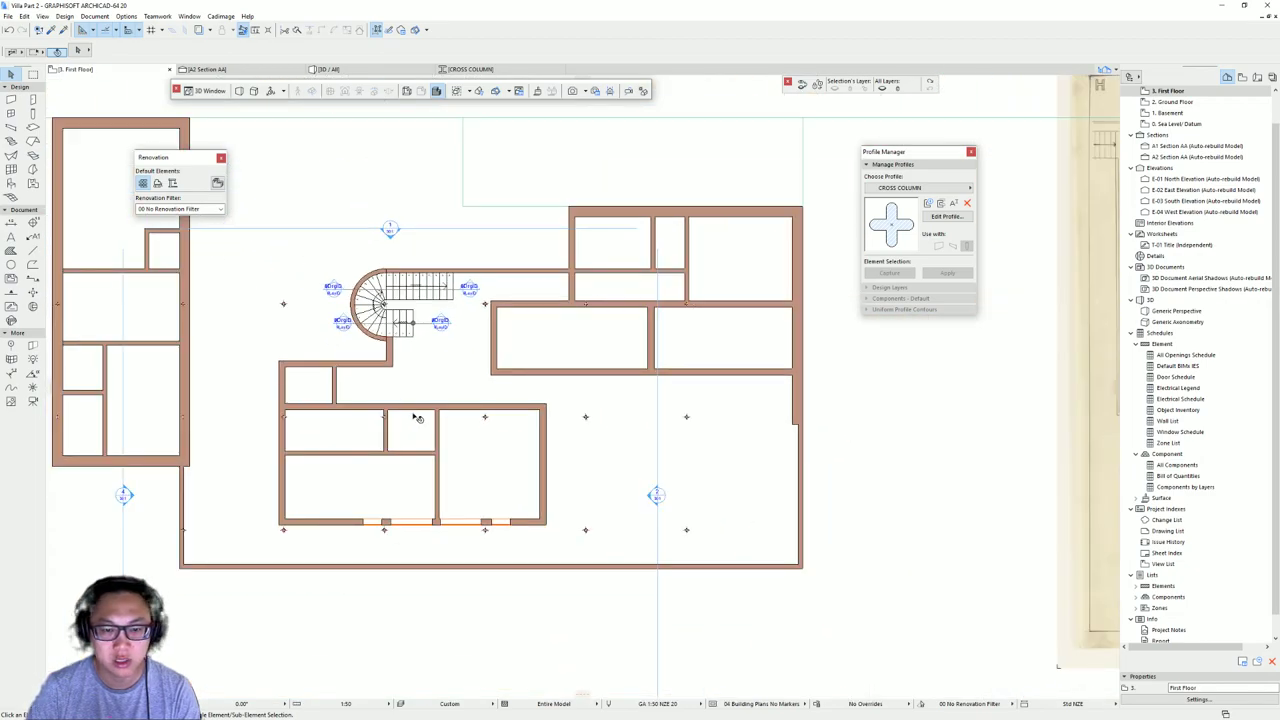
pyautogui.scroll(-2, 417, 418)
# - Open the 3D view and set the stories shown in 3D to Infinite
pyautogui.click(522, 380)
pyautogui.press('Escape')
pyautogui.press('F3')
pyautogui.scroll(-4, 560, 350)
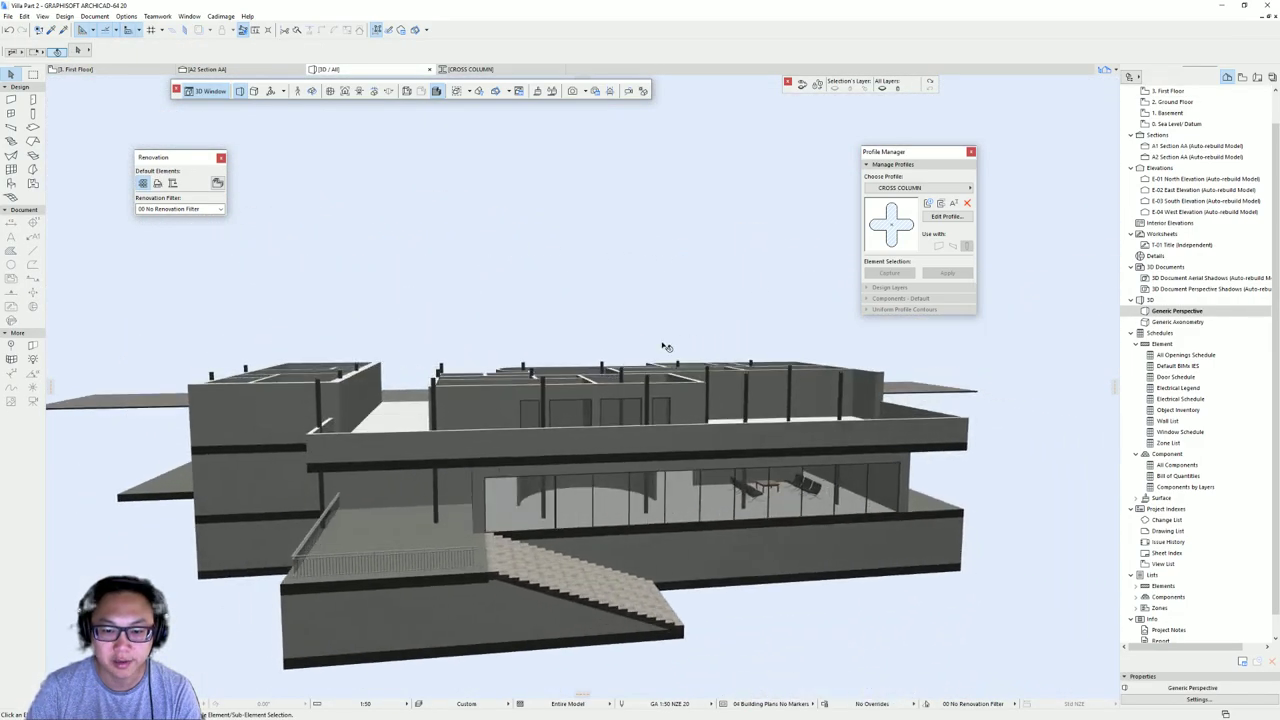
pyautogui.hotkey('ctrl', 'alt', 'F3')
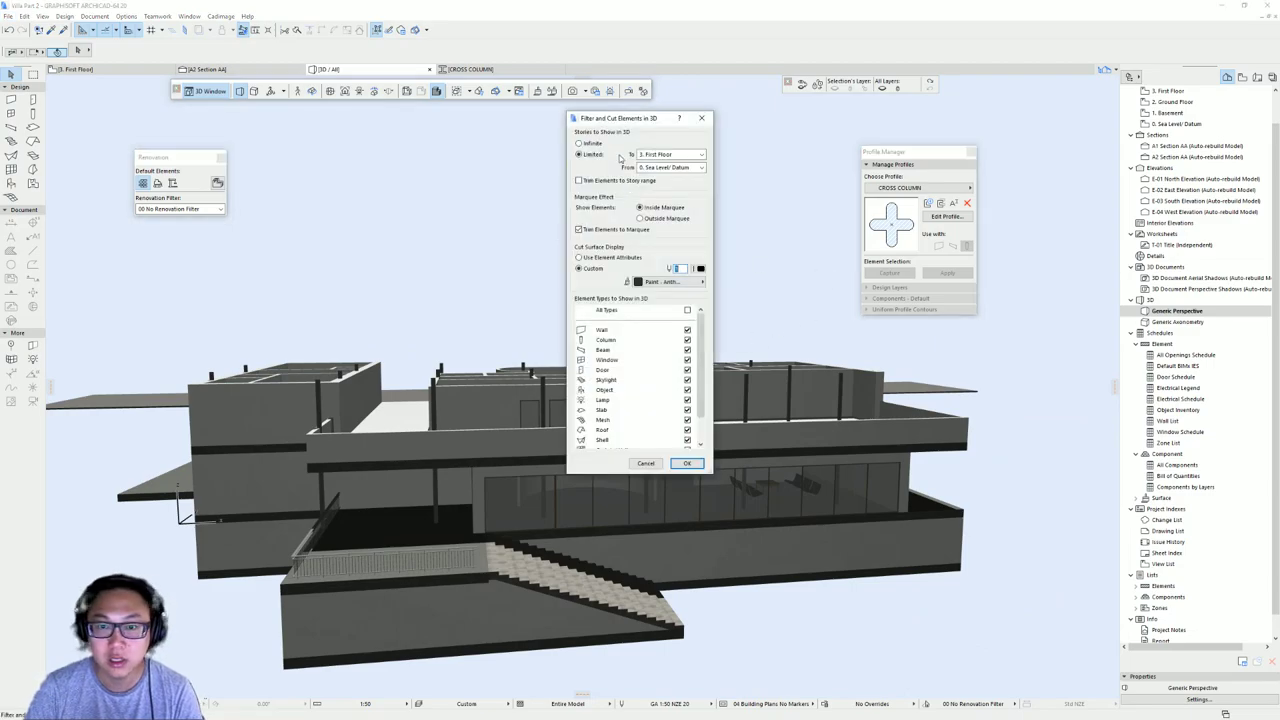
pyautogui.click(586, 144)
pyautogui.press('Return')
pyautogui.scroll(-2, 654, 360)
pyautogui.moveTo(654, 360)
pyautogui.keyDown('shift'); pyautogui.mouseDown(button='middle')
pyautogui.moveTo(456, 317)
pyautogui.moveTo(151, 346)
pyautogui.moveTo(394, 331)
pyautogui.moveTo(654, 390)
pyautogui.moveTo(660, 374)
pyautogui.moveTo(622, 348)
pyautogui.moveTo(568, 350)
pyautogui.mouseUp(button='middle'); pyautogui.keyUp('shift')
pyautogui.scroll(2, 712, 352)
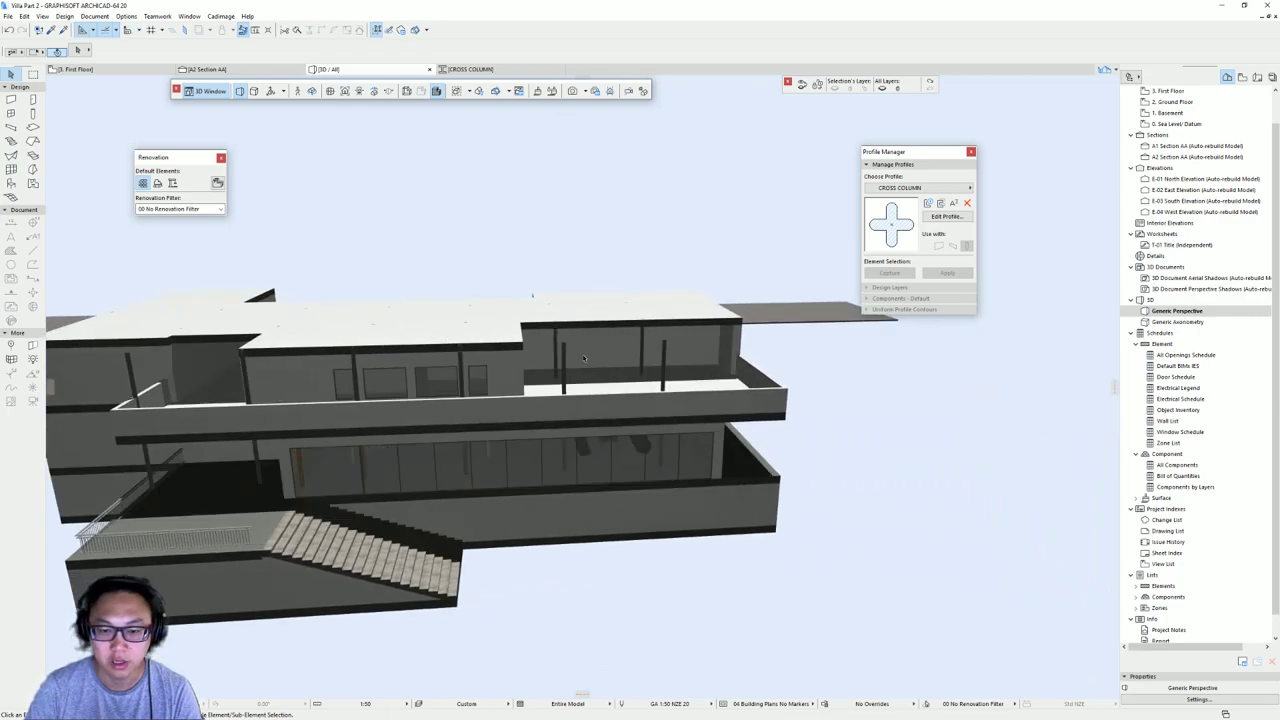
# - Link the tops of the two front columns on the open terrace to 3. First Floor (Home + 1)
pyautogui.click(564, 352)
pyautogui.keyDown('shift'); pyautogui.click(663, 360); pyautogui.keyUp('shift')
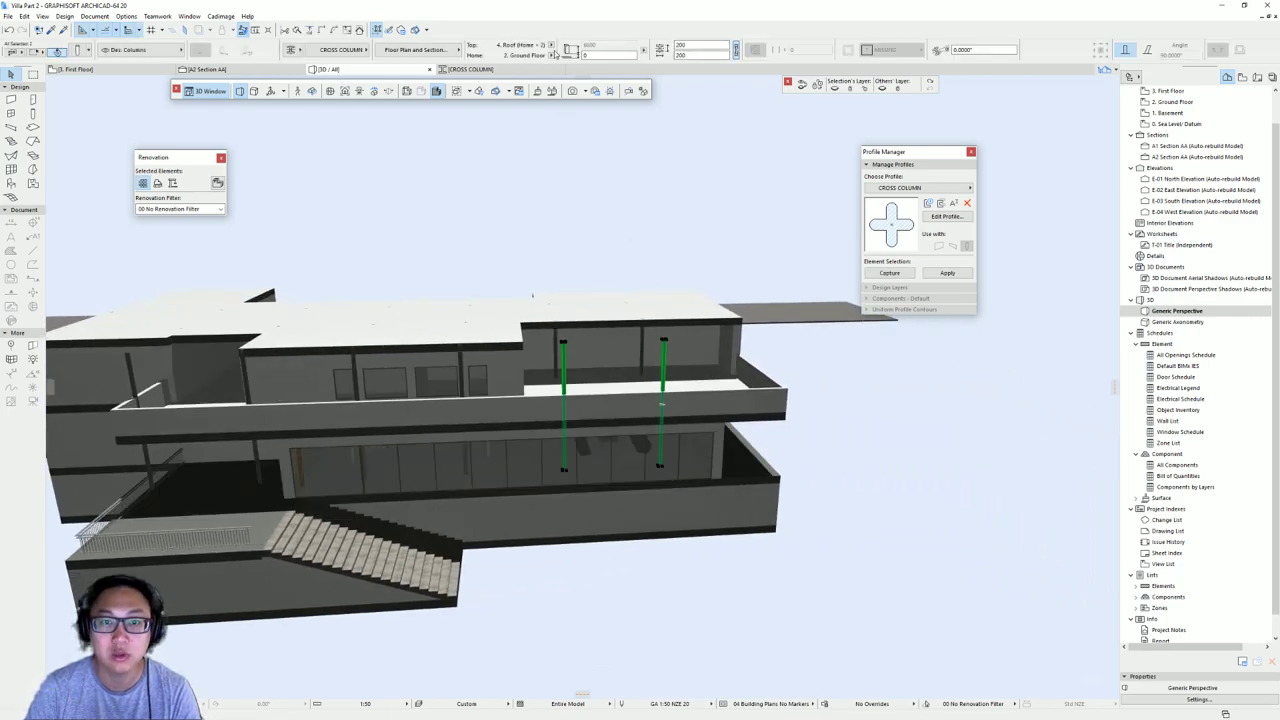
pyautogui.click(551, 46)
pyautogui.click(551, 43)
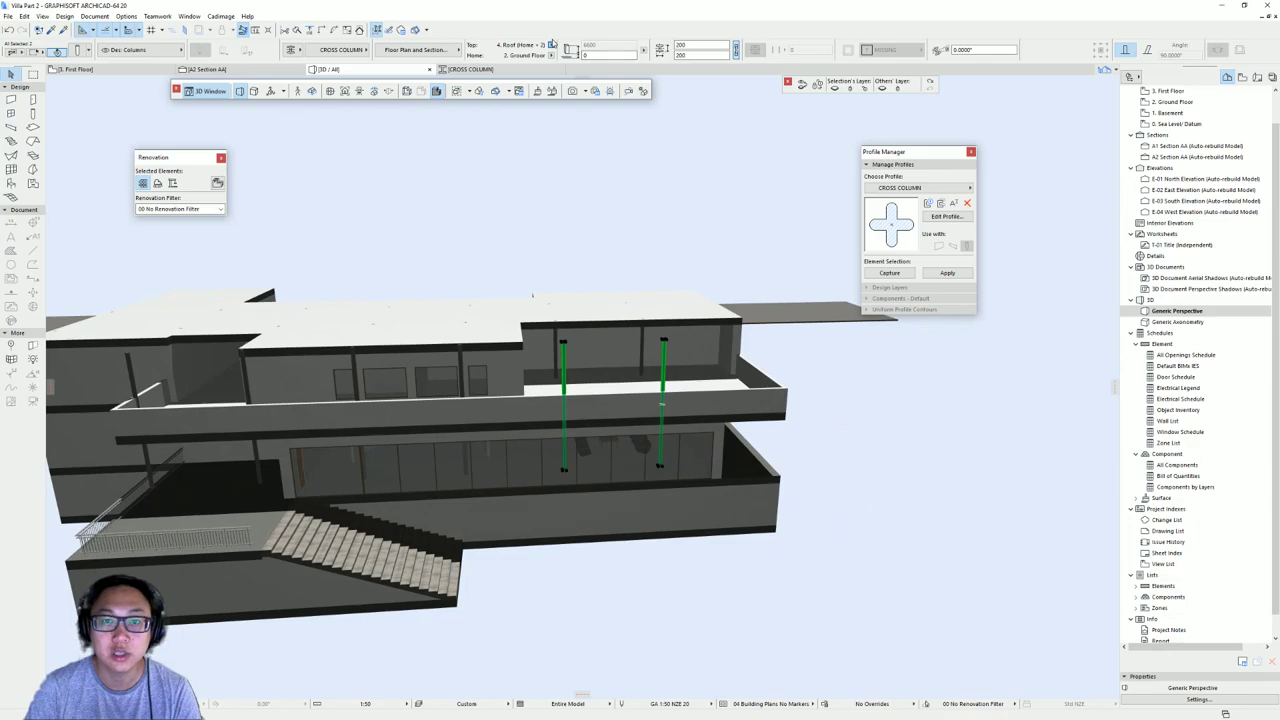
pyautogui.click(551, 46)
pyautogui.click(586, 54)
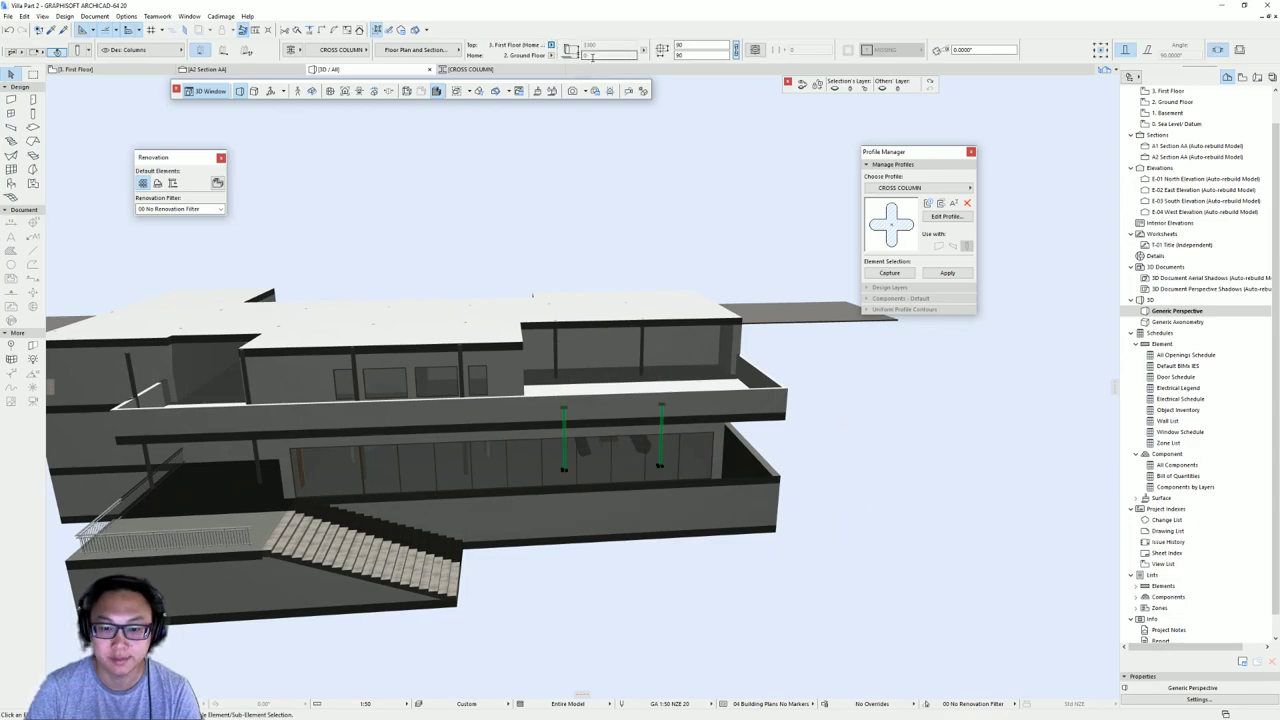
pyautogui.press('Escape')
# - Link the tops of the four columns along the front balcony to 3. First Floor (Home + 1)
pyautogui.keyDown('shift'); pyautogui.moveTo(445, 402); pyautogui.dragTo(424, 415, button='middle'); pyautogui.keyUp('shift')
pyautogui.click(448, 349)
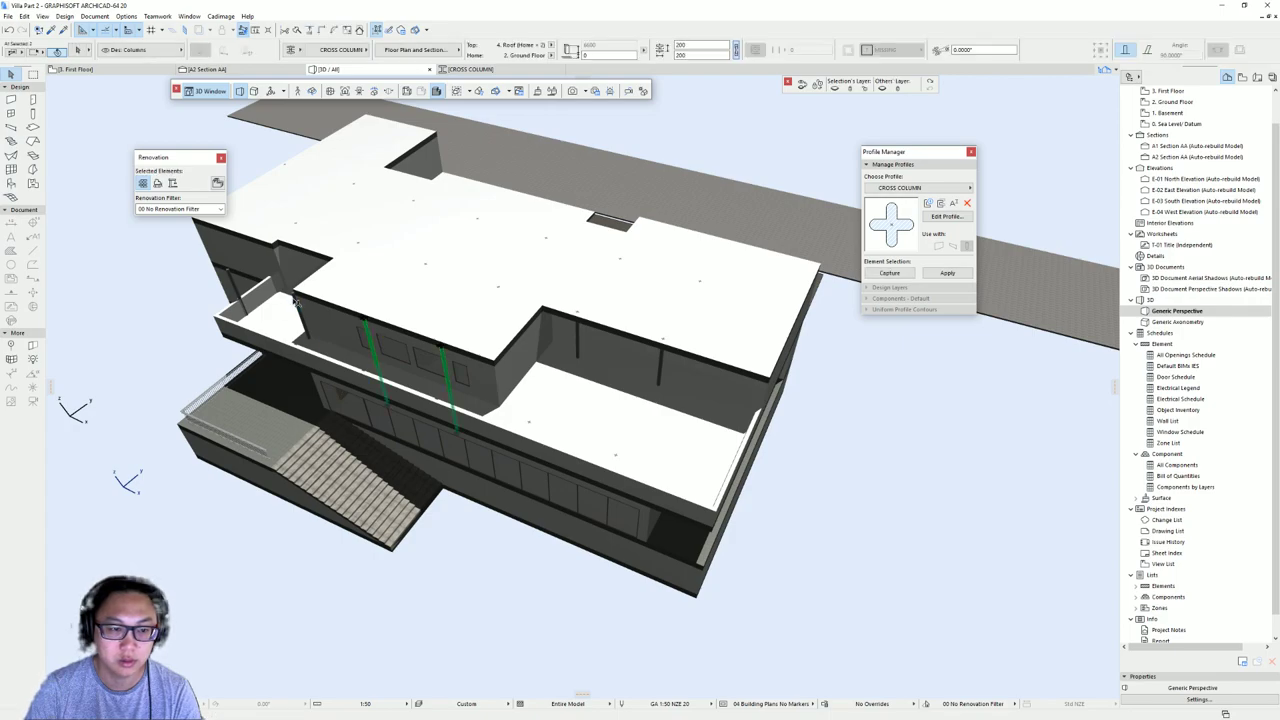
pyautogui.hotkey('ctrl', 't')
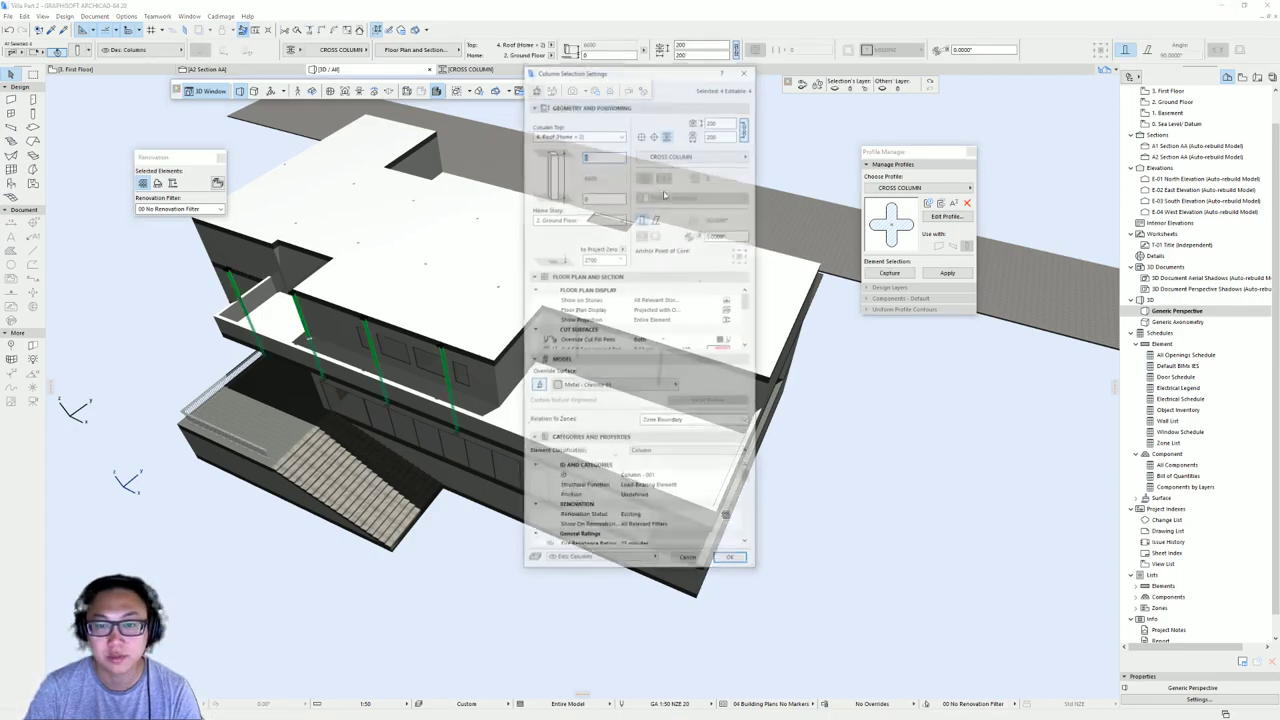
pyautogui.click(589, 136)
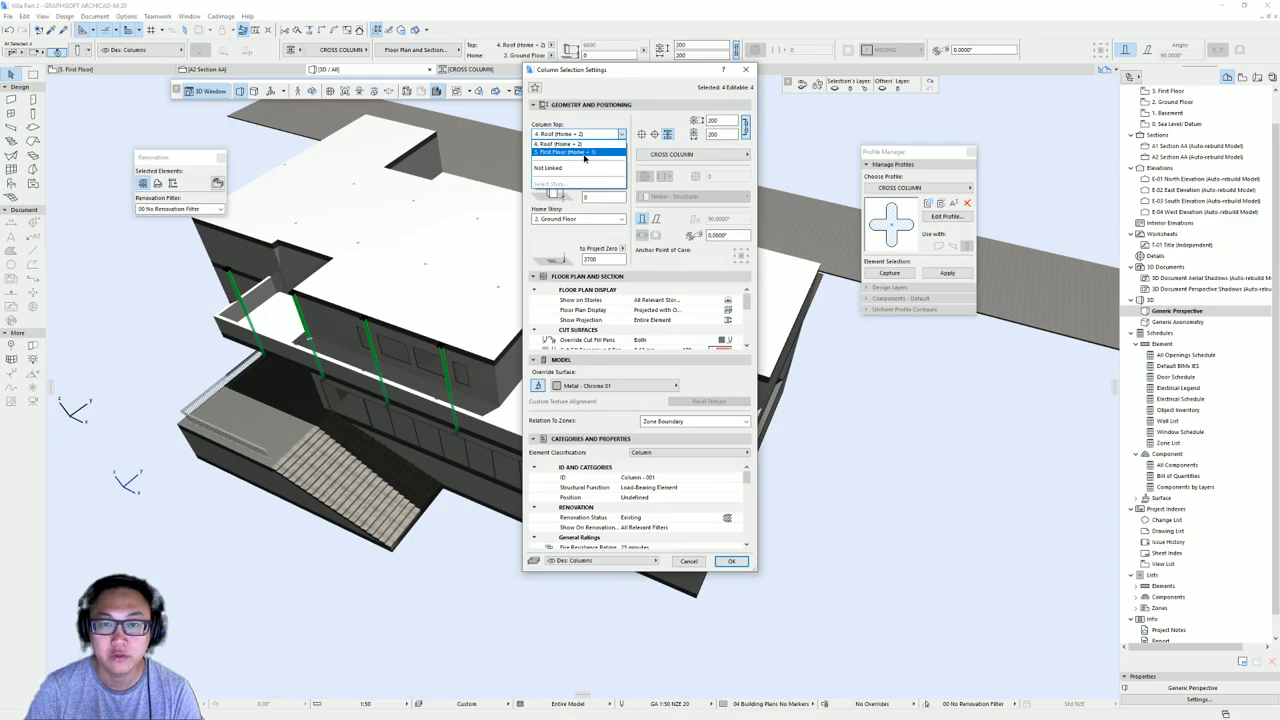
pyautogui.click(588, 152)
pyautogui.press('Return')
pyautogui.press('Escape')
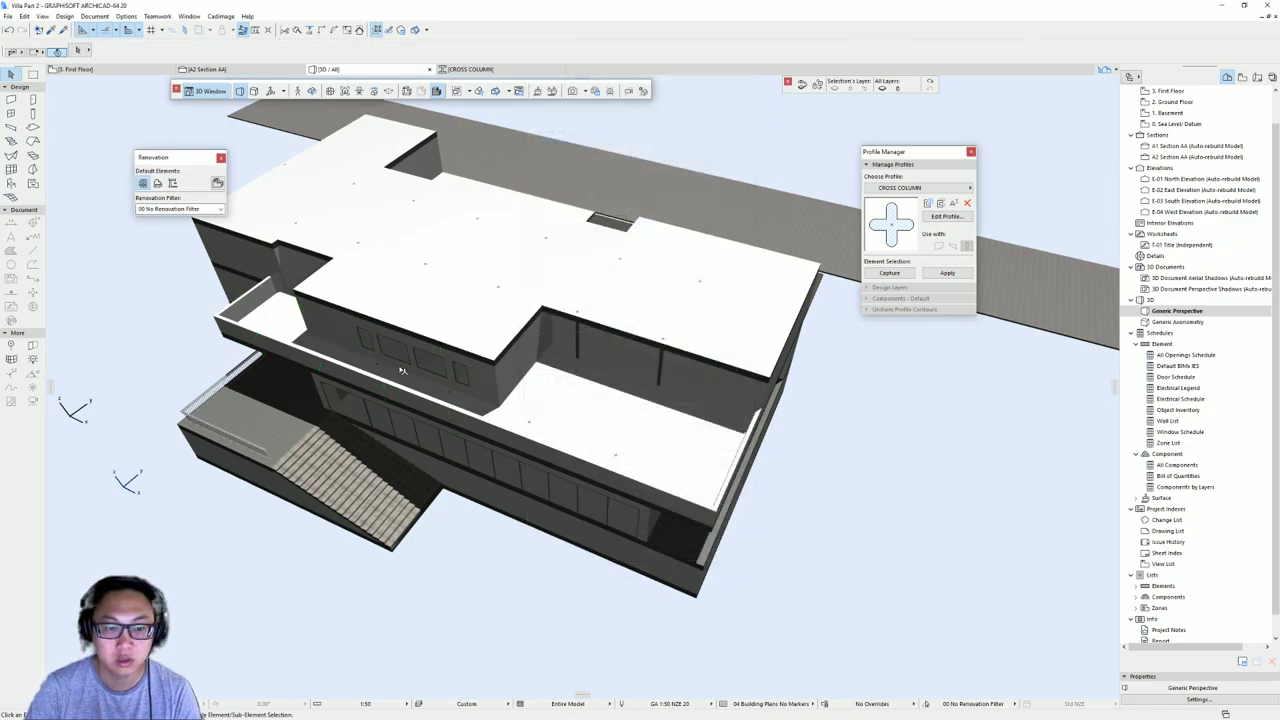
pyautogui.scroll(-3, 463, 389)
pyautogui.keyDown('shift'); pyautogui.moveTo(463, 389); pyautogui.dragTo(711, 238, button='middle'); pyautogui.keyUp('shift')
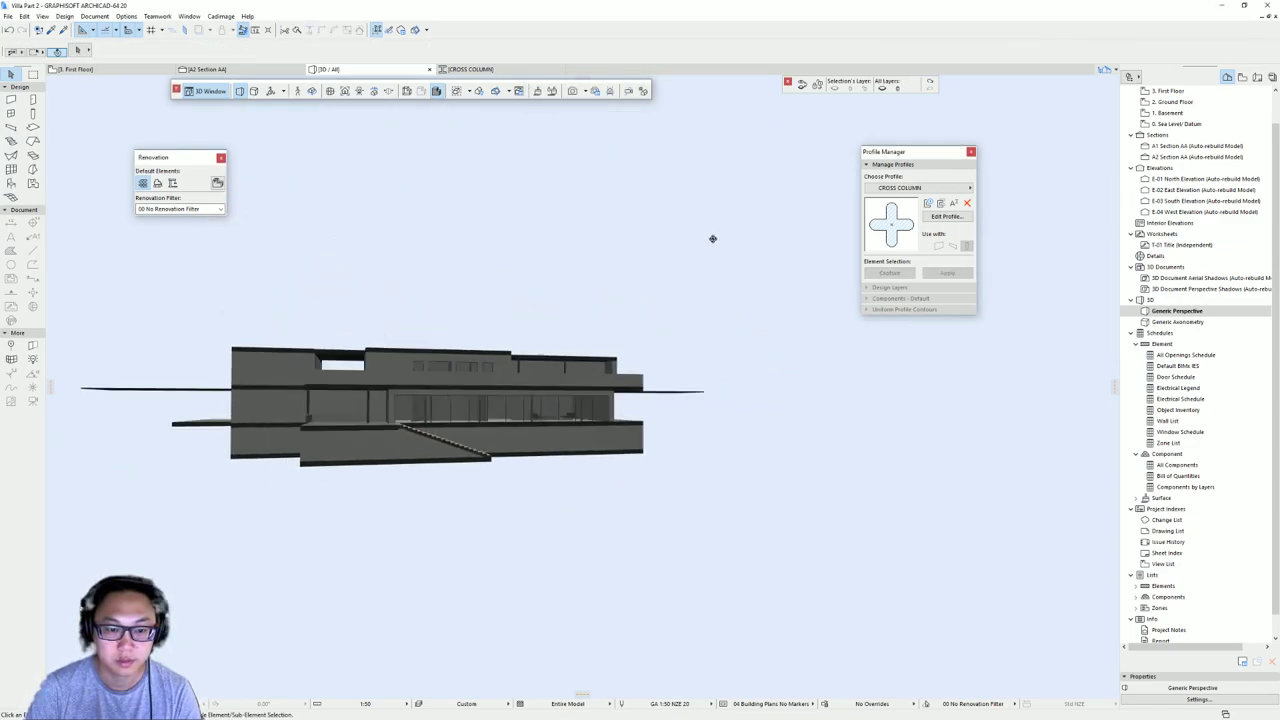
pyautogui.scroll(1, 430, 355)
pyautogui.keyDown('shift'); pyautogui.moveTo(430, 355); pyautogui.dragTo(463, 429, button='middle'); pyautogui.keyUp('shift')
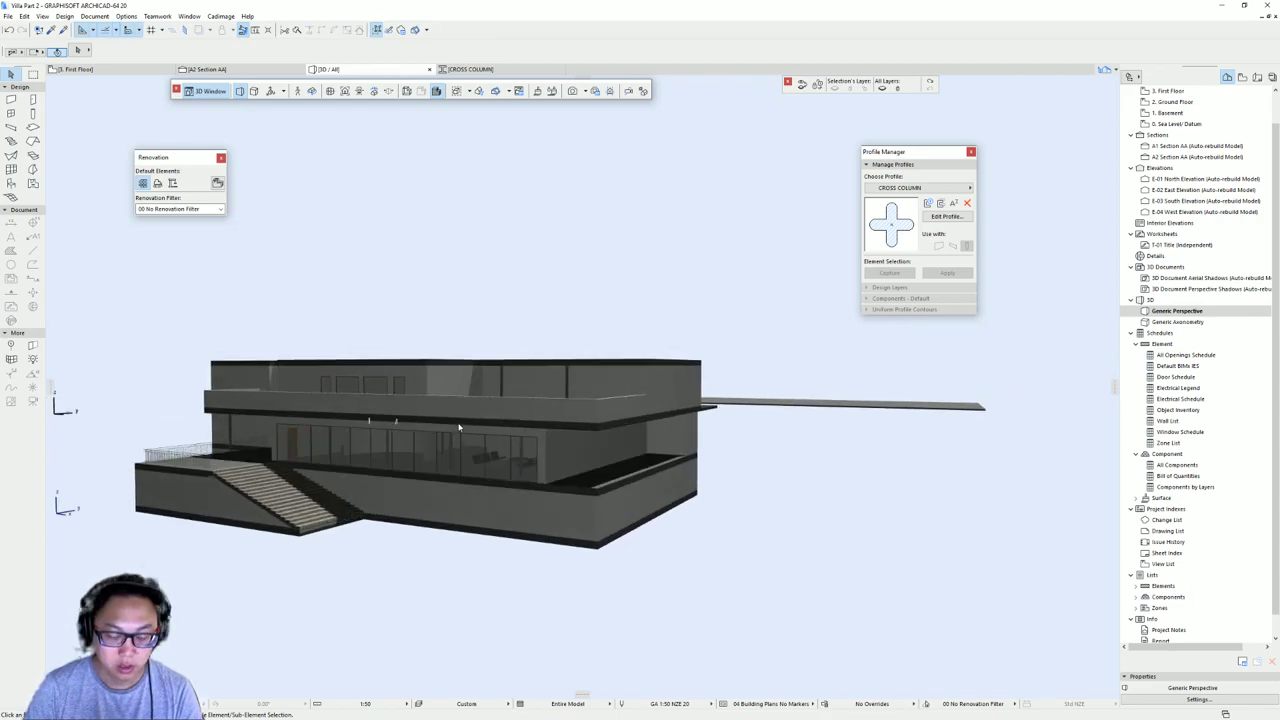